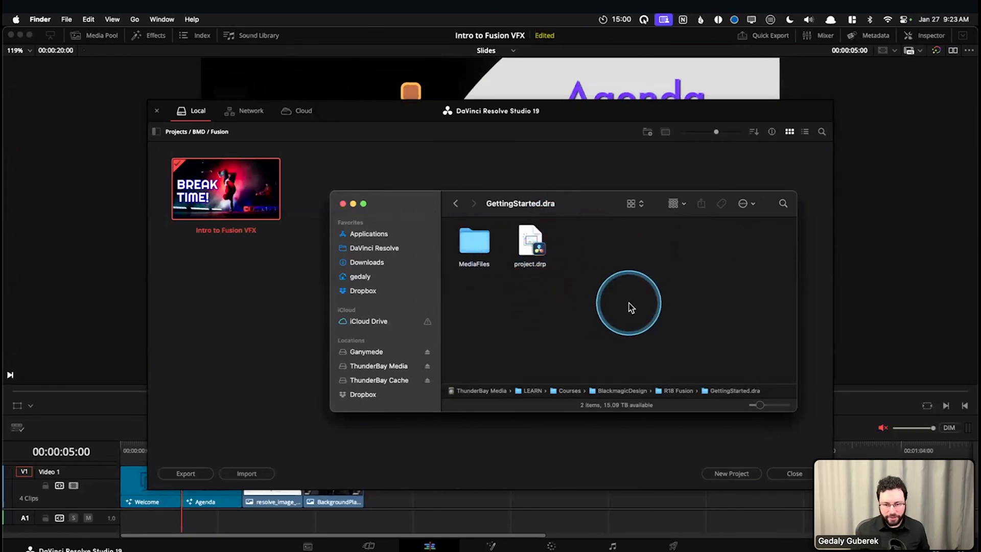
# Go up to the R18 Fusion folder that holds GettingStarted.dra, move its Finder window aside and return to the Project Manager
pyautogui.press('super+Up')
pyautogui.click(708, 254)
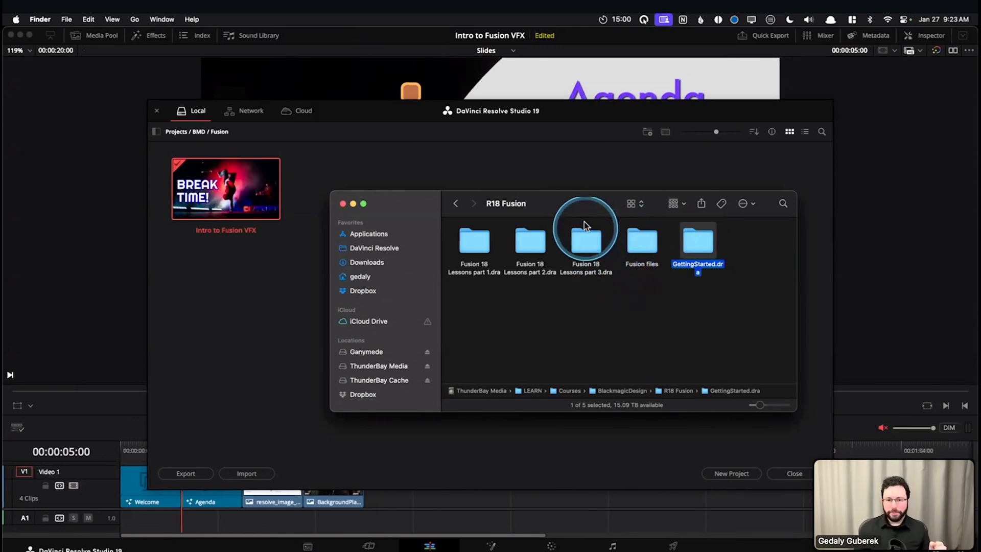
pyautogui.moveTo(607, 215); pyautogui.dragTo(686, 233)
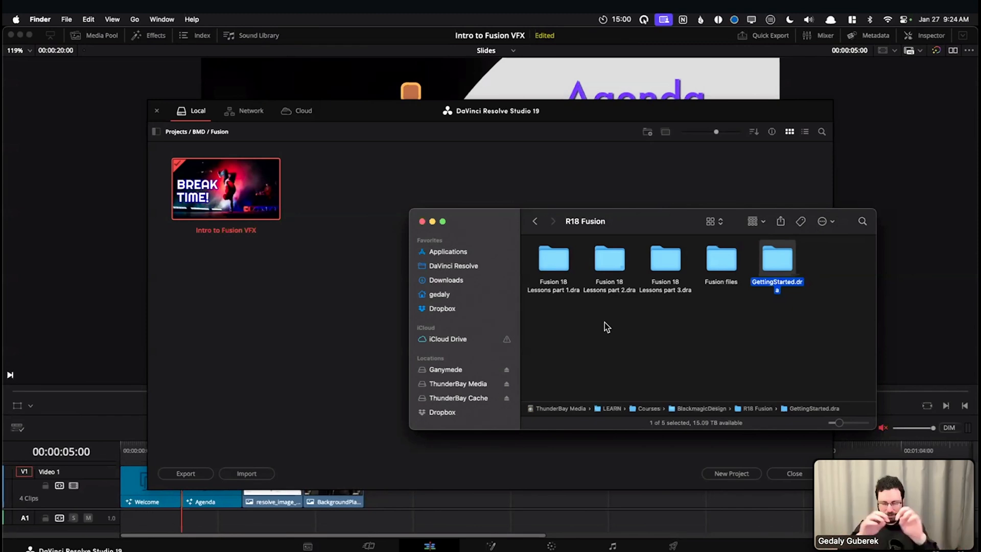
pyautogui.click(614, 222)
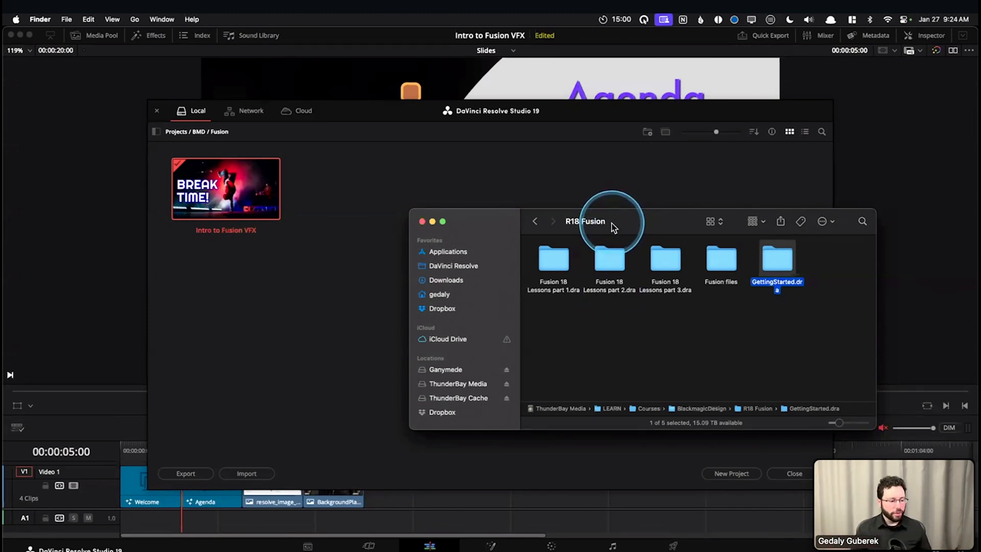
pyautogui.moveTo(612, 223); pyautogui.dragTo(699, 236)
pyautogui.moveTo(606, 220); pyautogui.dragTo(1, 205)
pyautogui.click(407, 274)
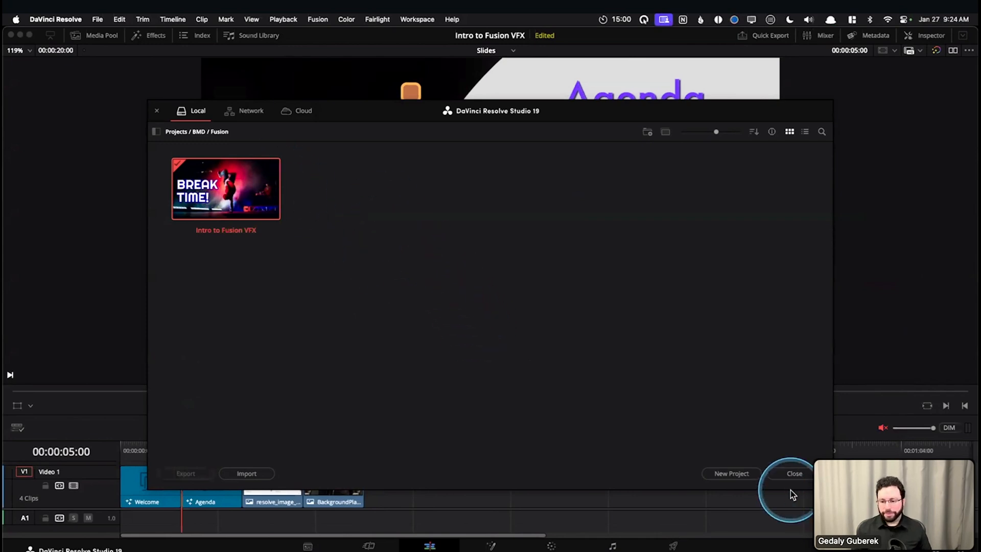
pyautogui.click(793, 474)
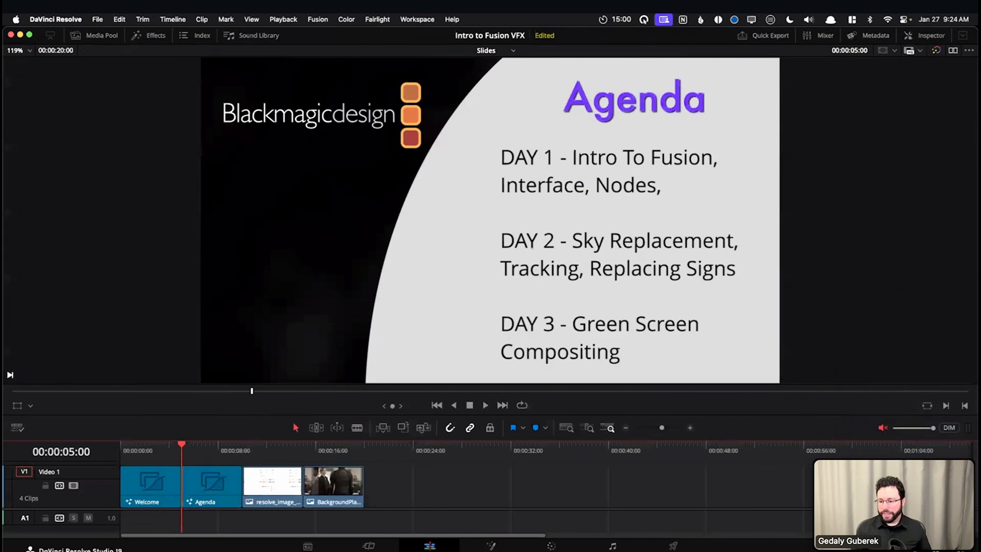
pyautogui.click(935, 546)
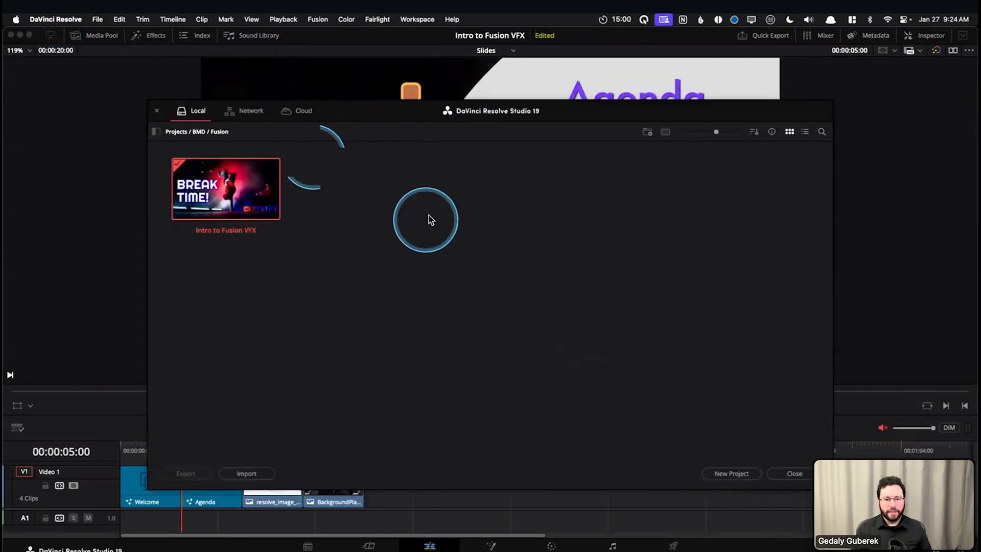
pyautogui.rightClick(428, 215)
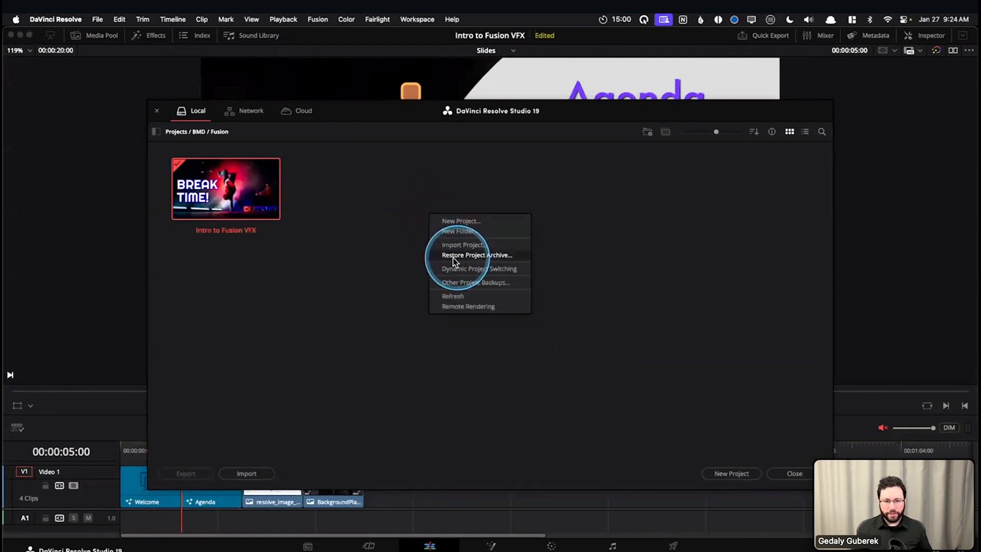
pyautogui.press('capslock')
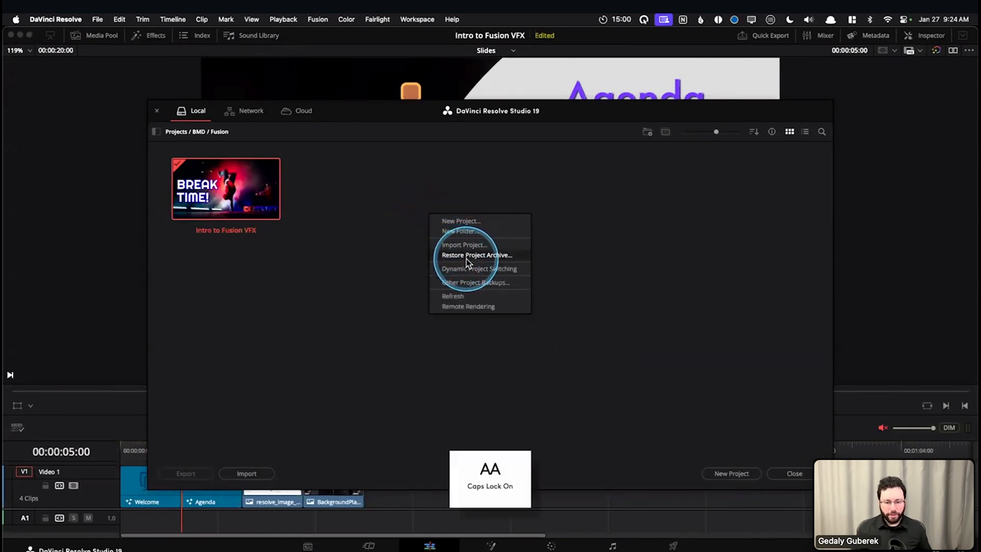
pyautogui.press('capslock')
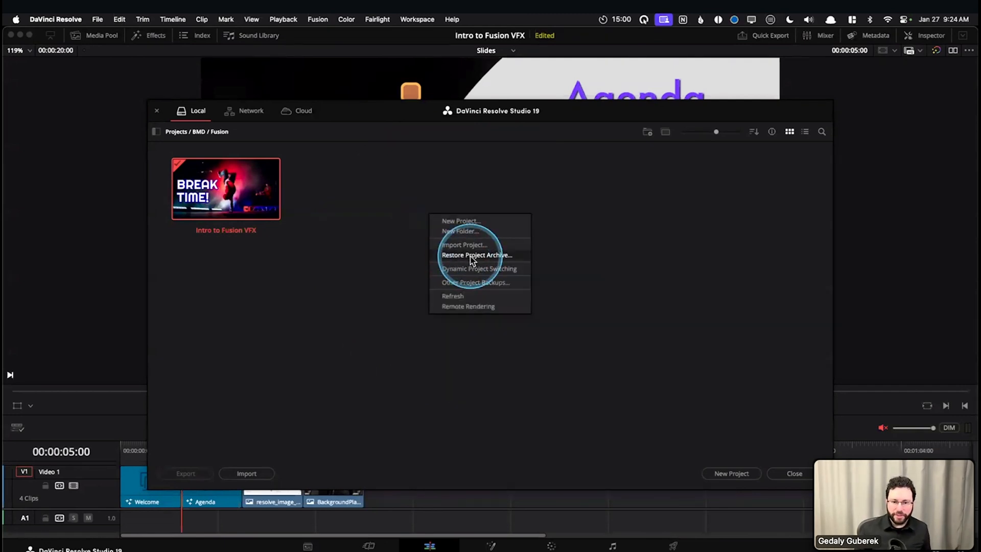
pyautogui.click(471, 256)
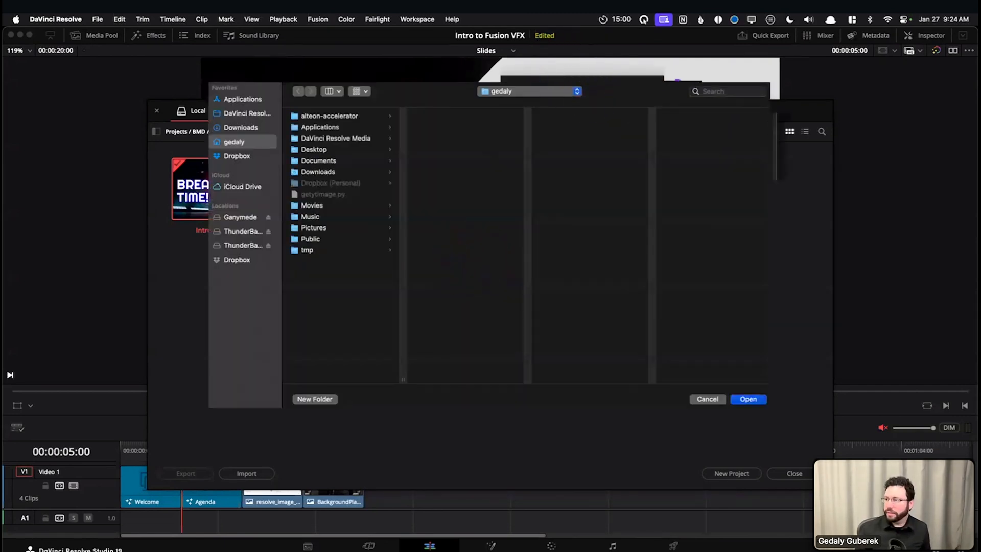
pyautogui.moveTo(749, 307); pyautogui.dragTo(508, 266)
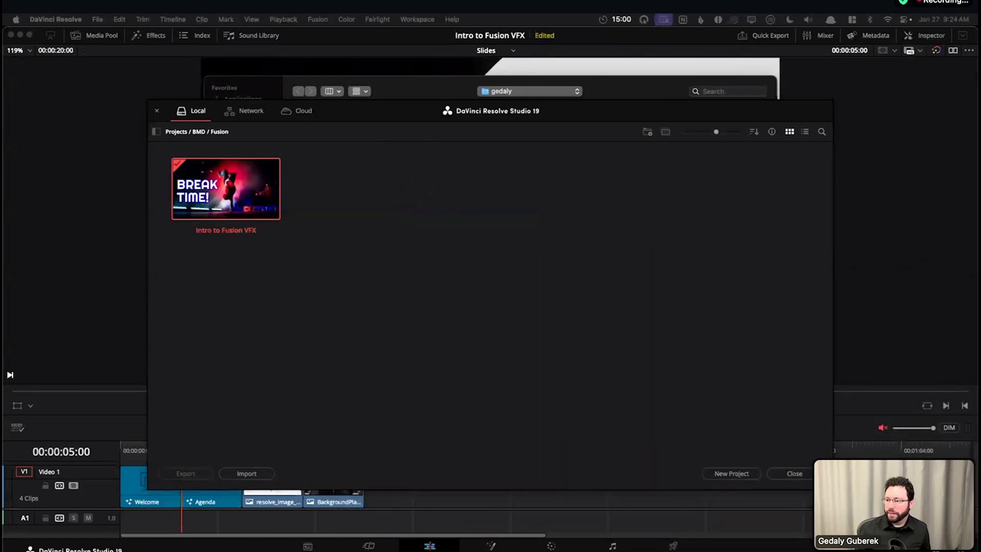
pyautogui.click(634, 94)
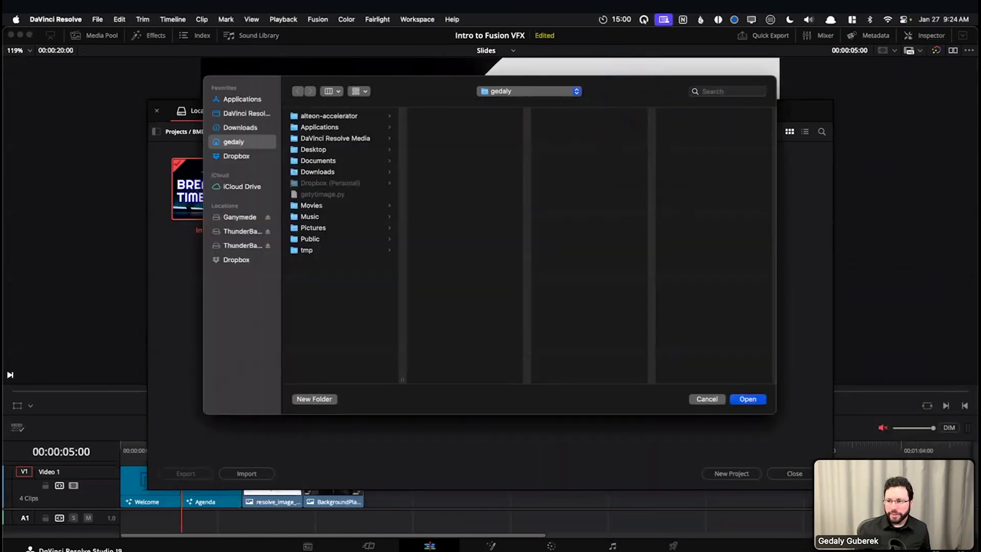
pyautogui.moveTo(616, 406); pyautogui.dragTo(859, 113)
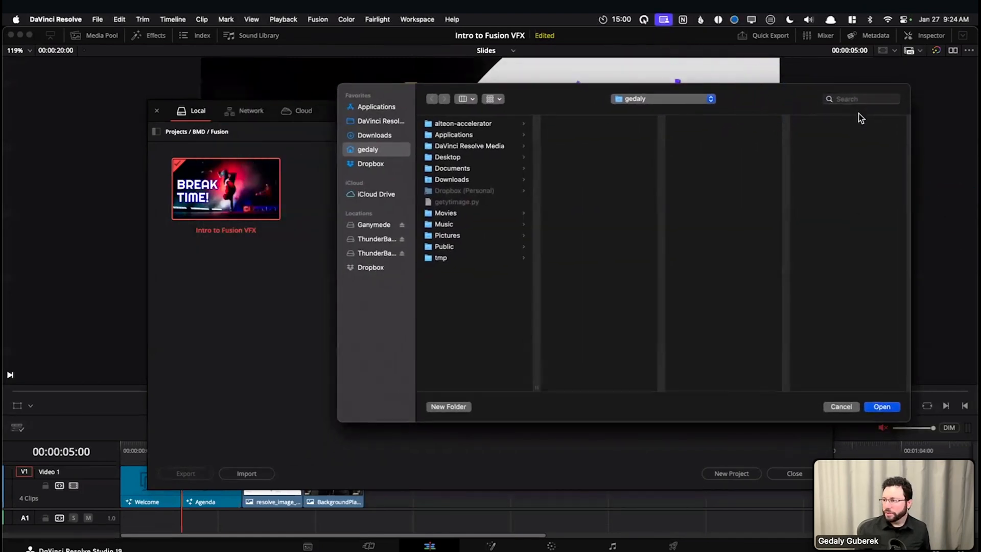
pyautogui.moveTo(934, 282); pyautogui.dragTo(851, 272)
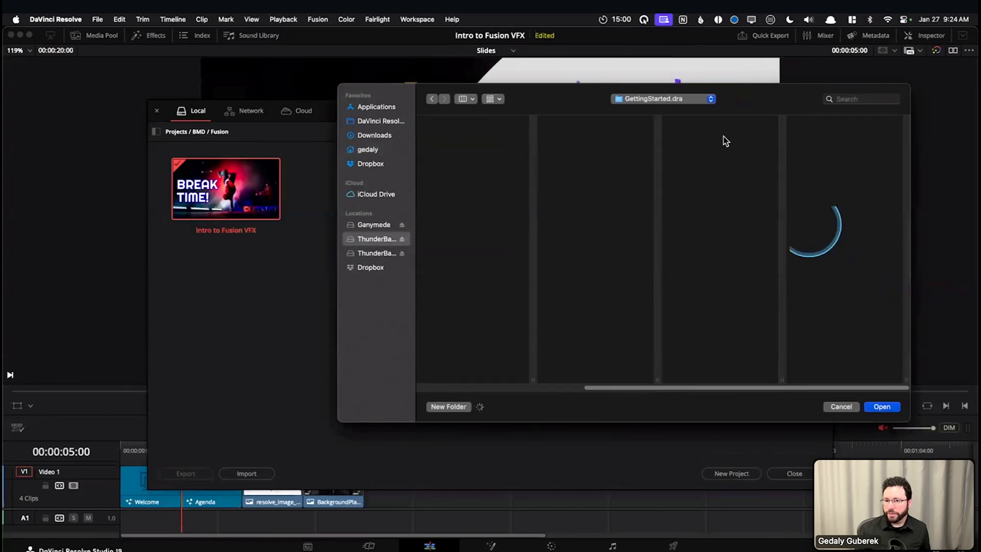
pyautogui.moveTo(751, 93); pyautogui.dragTo(604, 82)
pyautogui.click(575, 161)
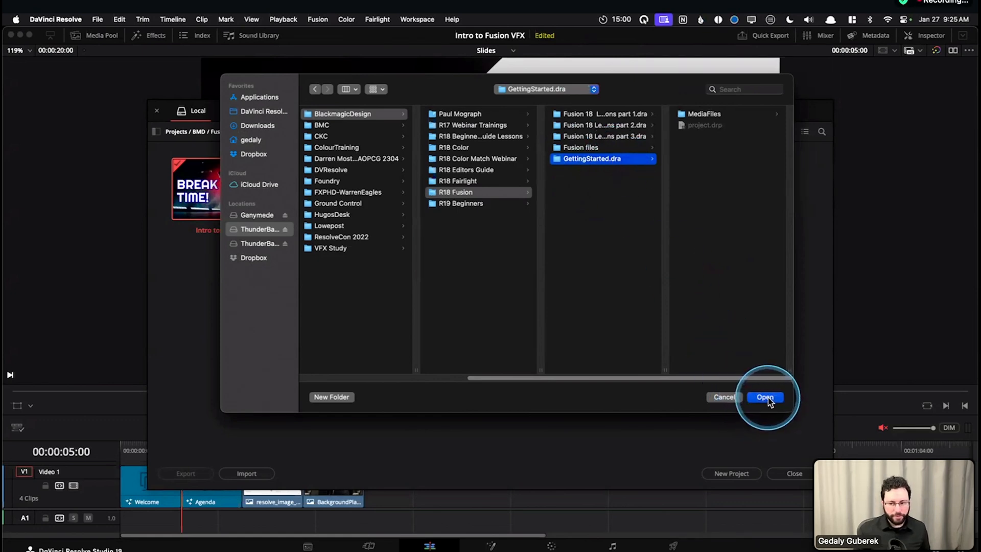
pyautogui.click(724, 397)
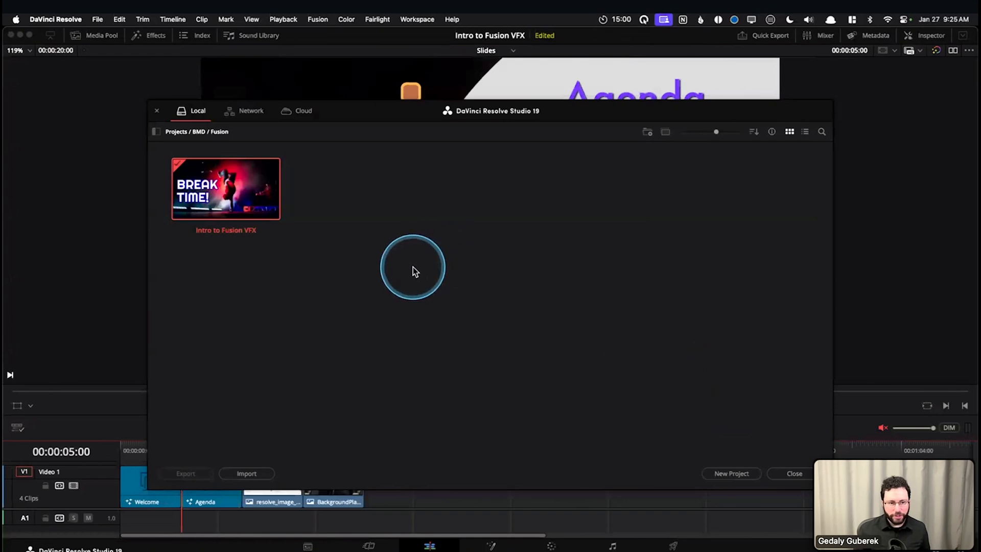
pyautogui.rightClick(404, 224)
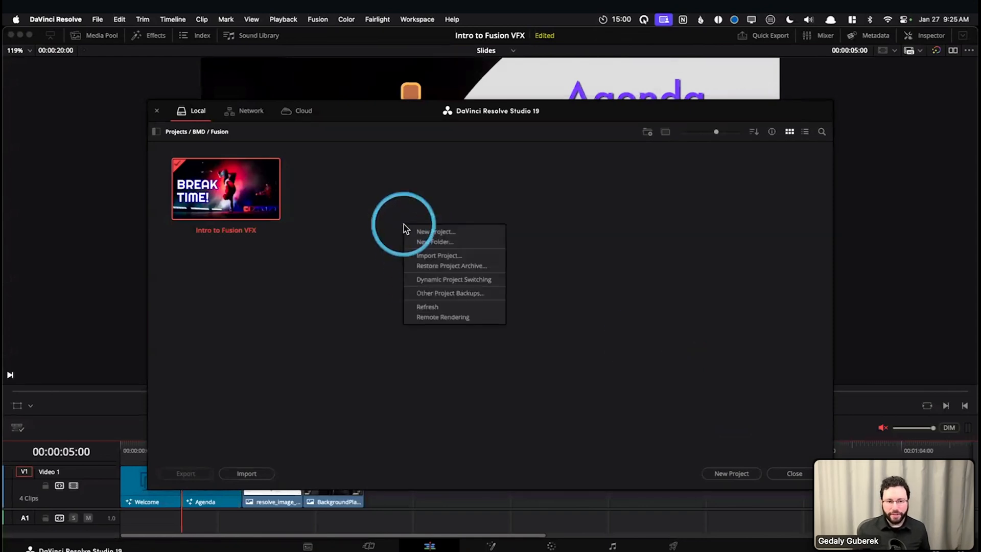
pyautogui.click(438, 256)
pyautogui.moveTo(834, 282); pyautogui.dragTo(697, 253)
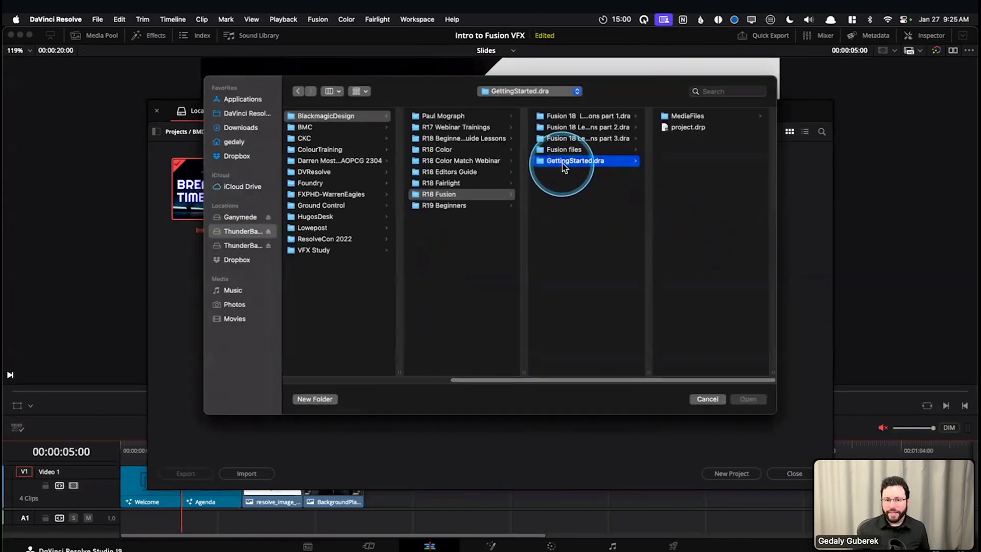
pyautogui.click(685, 128)
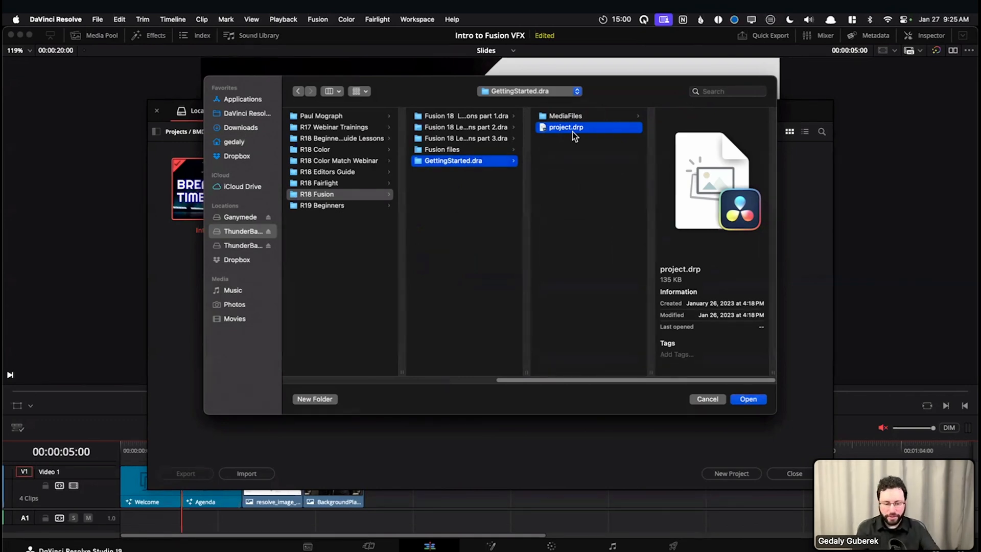
pyautogui.click(706, 399)
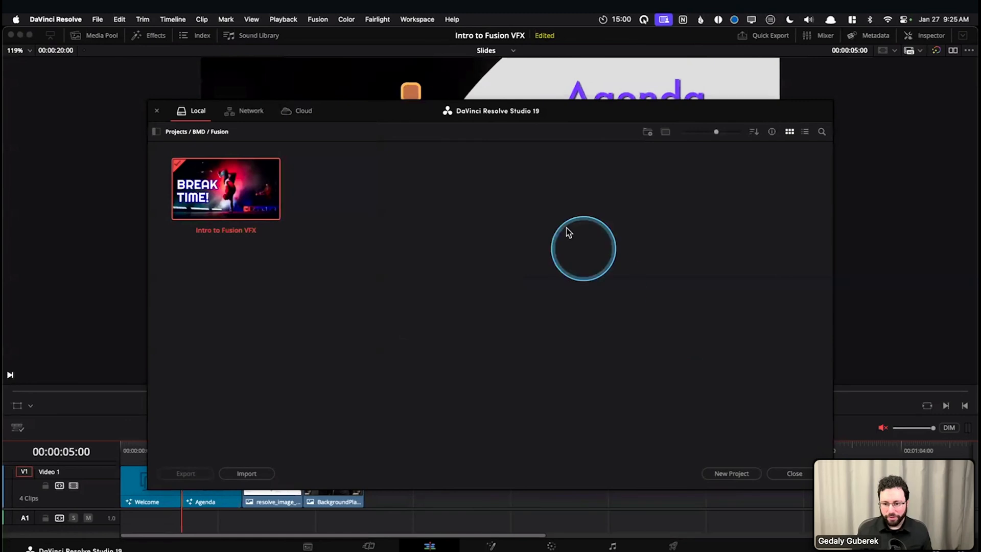
pyautogui.rightClick(446, 232)
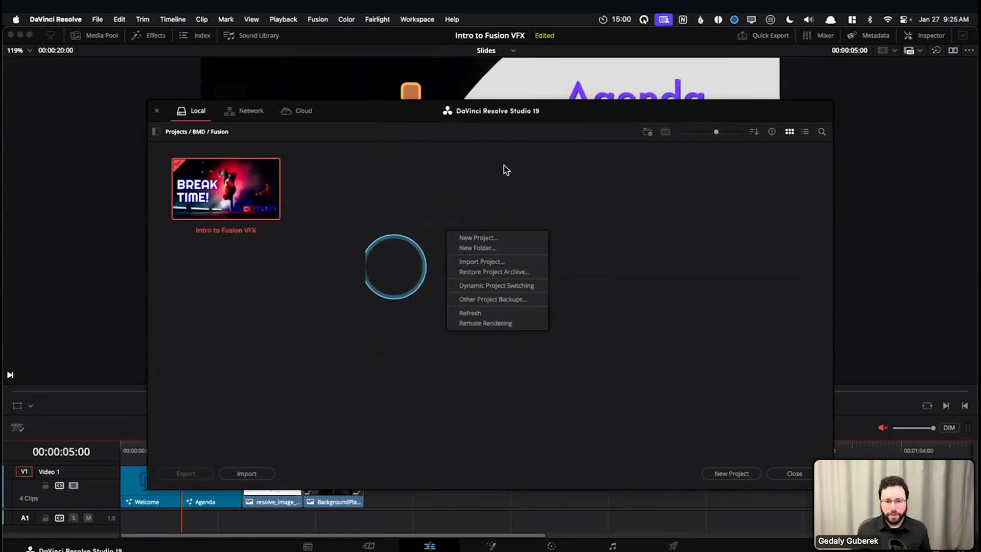
pyautogui.click(396, 249)
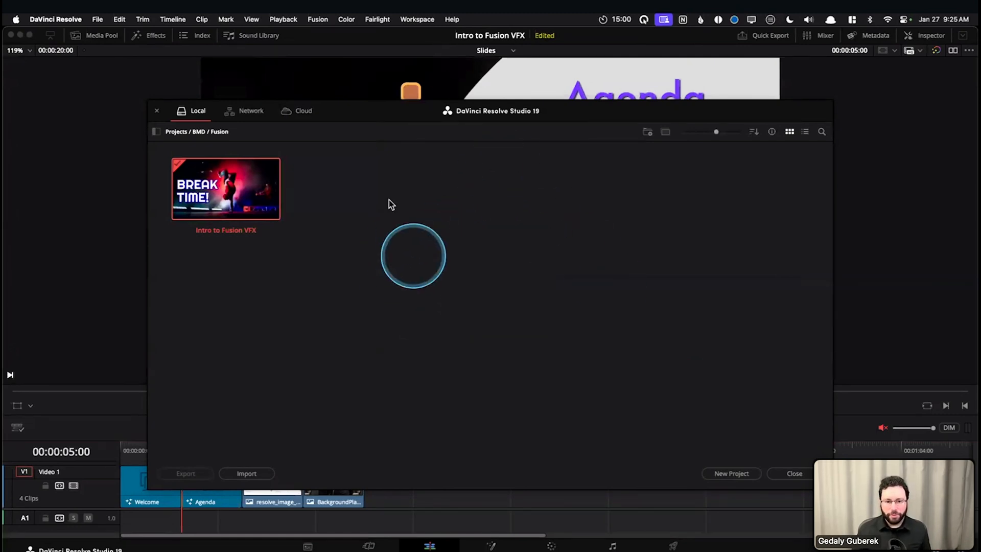
# Restore the project archive GettingStarted.dra from the R18 Fusion folder into the Projects / BMD / Fusion location
pyautogui.rightClick(481, 239)
pyautogui.click(503, 280)
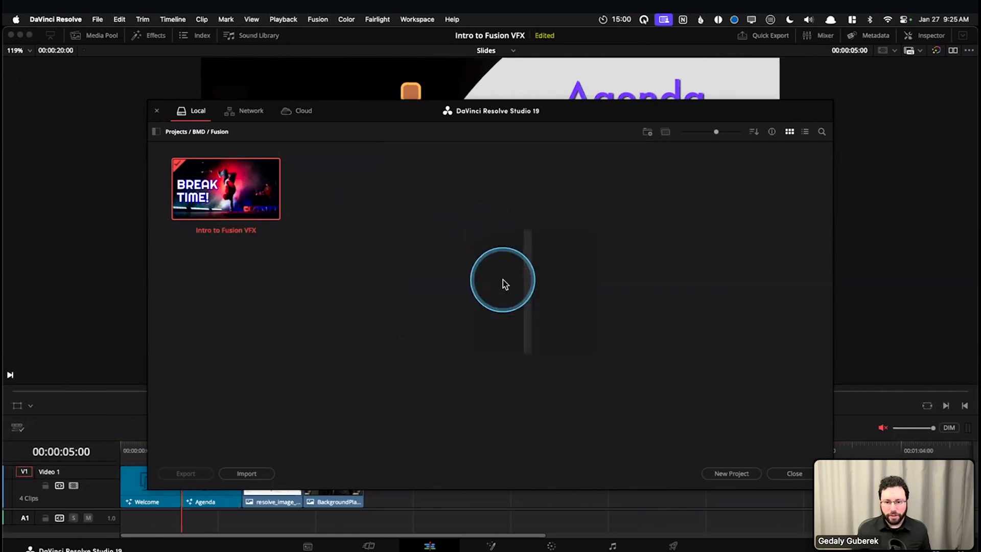
pyautogui.moveTo(745, 314); pyautogui.dragTo(686, 280)
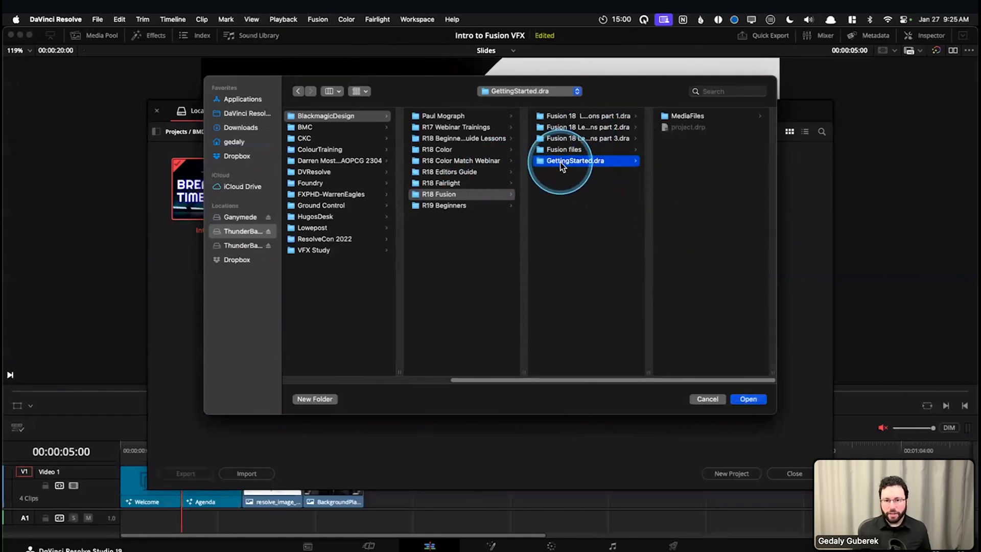
pyautogui.click(714, 117)
pyautogui.click(439, 150)
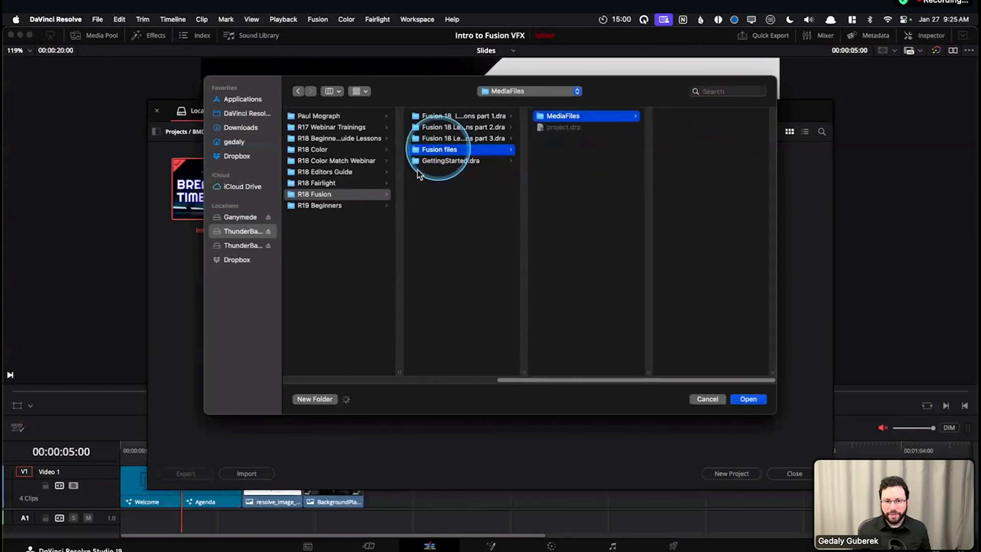
pyautogui.click(439, 161)
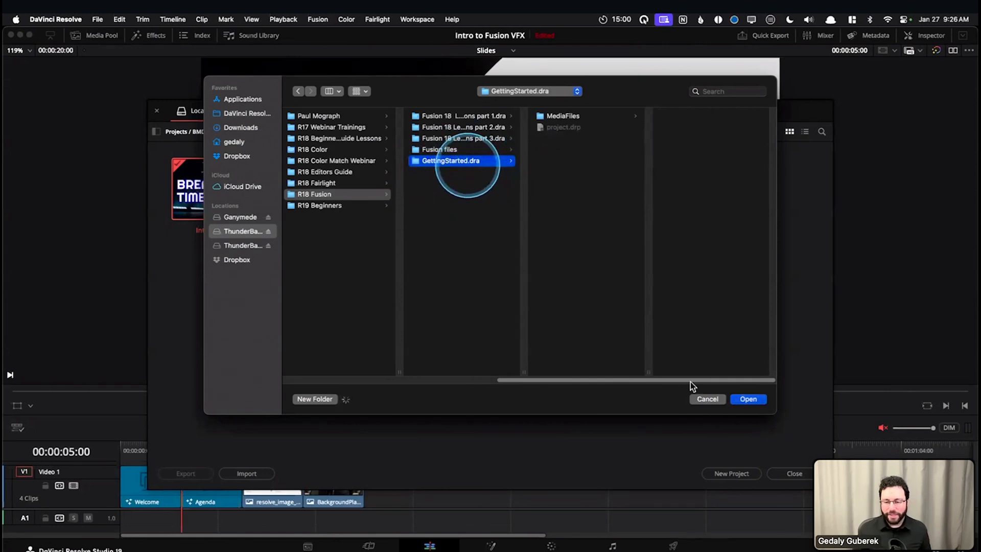
pyautogui.click(748, 399)
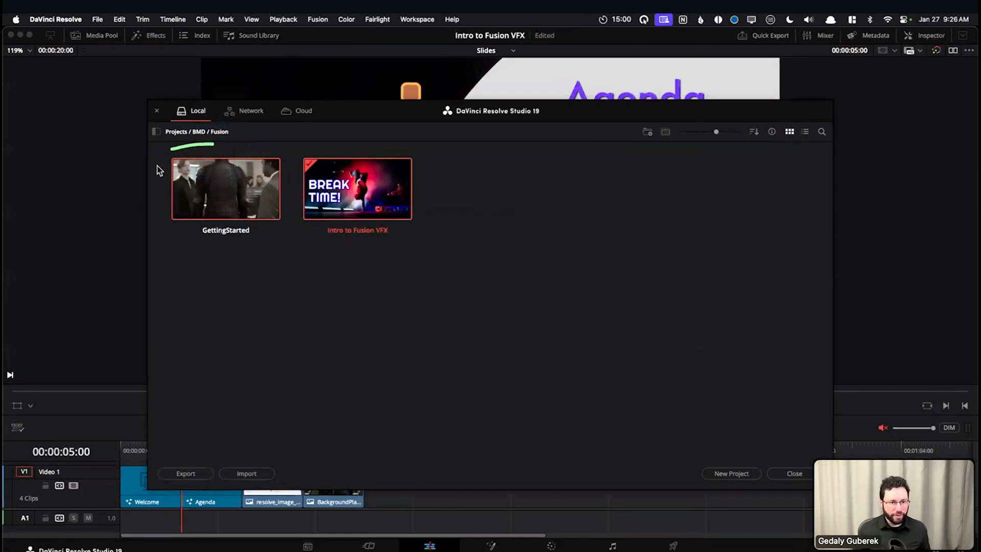
# Open the restored GettingStarted project and show its media pool
pyautogui.moveTo(212, 247)
pyautogui.mouseDown()
pyautogui.moveTo(284, 251)
pyautogui.moveTo(287, 165)
pyautogui.moveTo(285, 148)
pyautogui.moveTo(199, 143)
pyautogui.mouseUp()
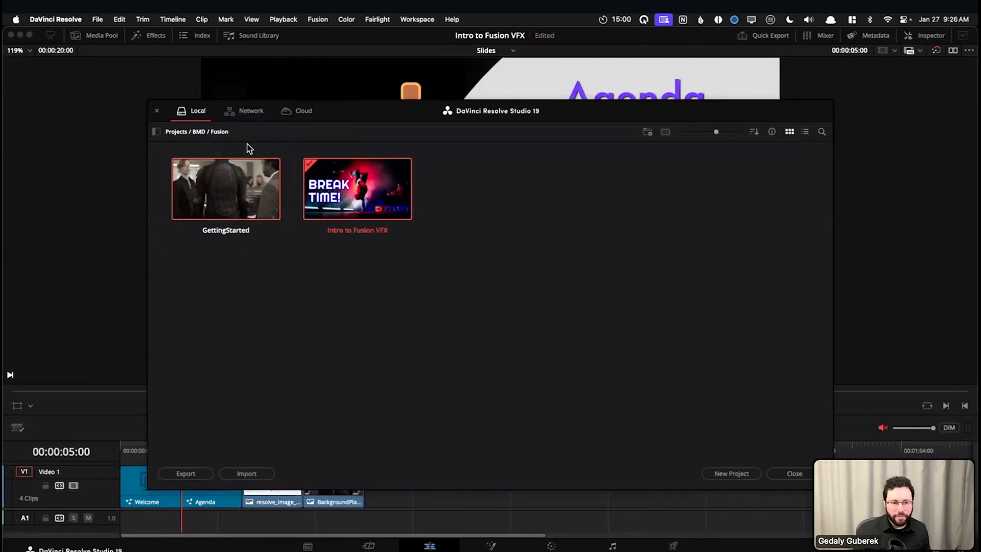
pyautogui.doubleClick(219, 191)
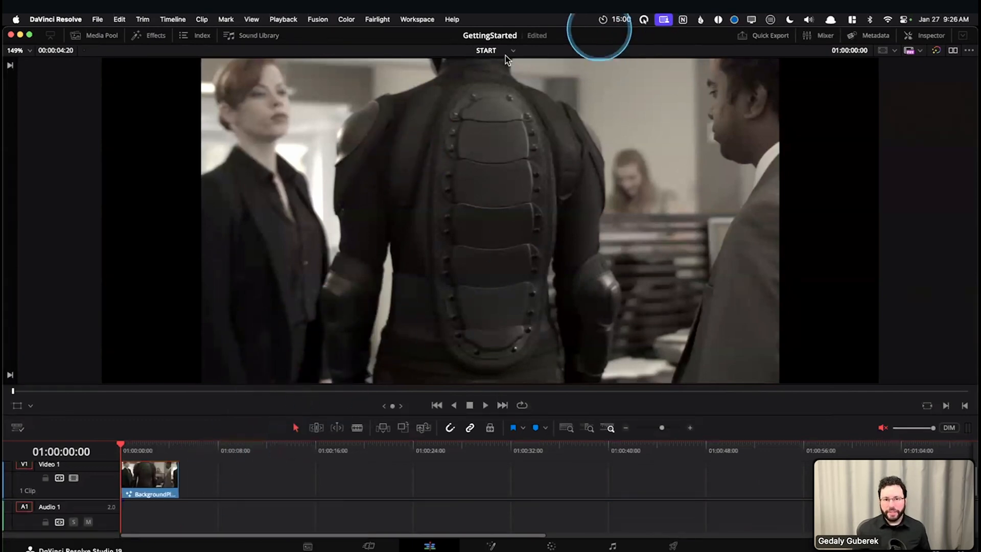
pyautogui.click(103, 35)
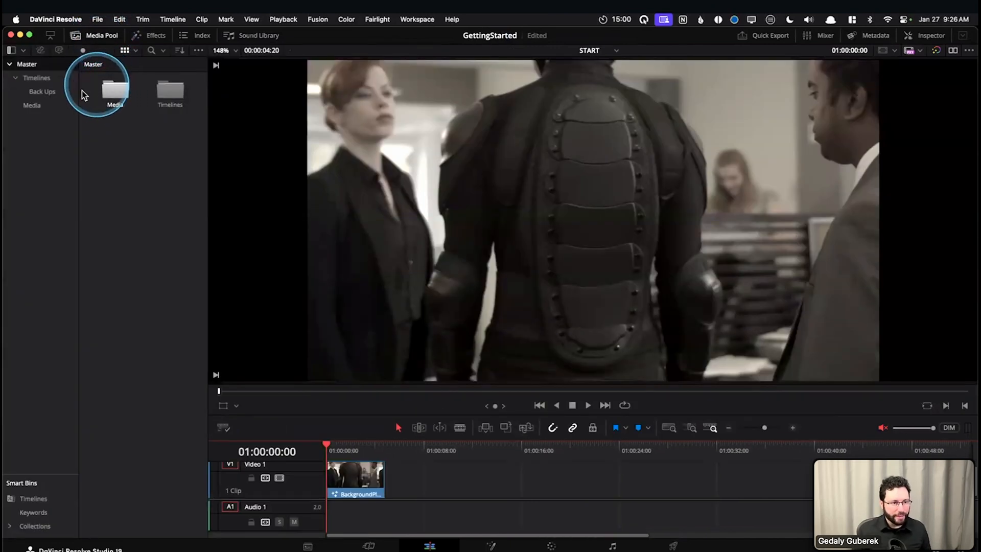
# Examine the contents of the Timelines, Back Ups and Media bins in the media pool
pyautogui.click(38, 80)
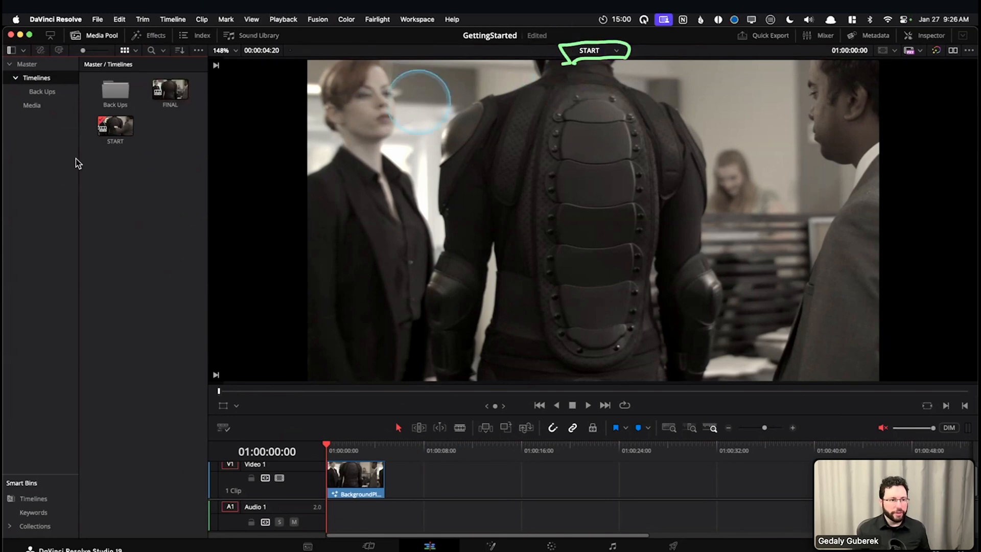
pyautogui.click(43, 92)
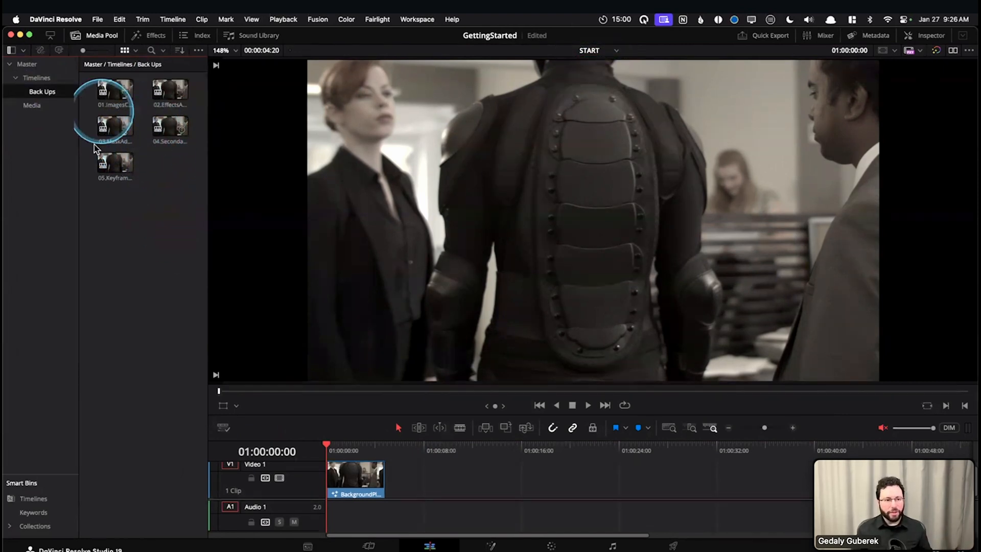
pyautogui.click(36, 77)
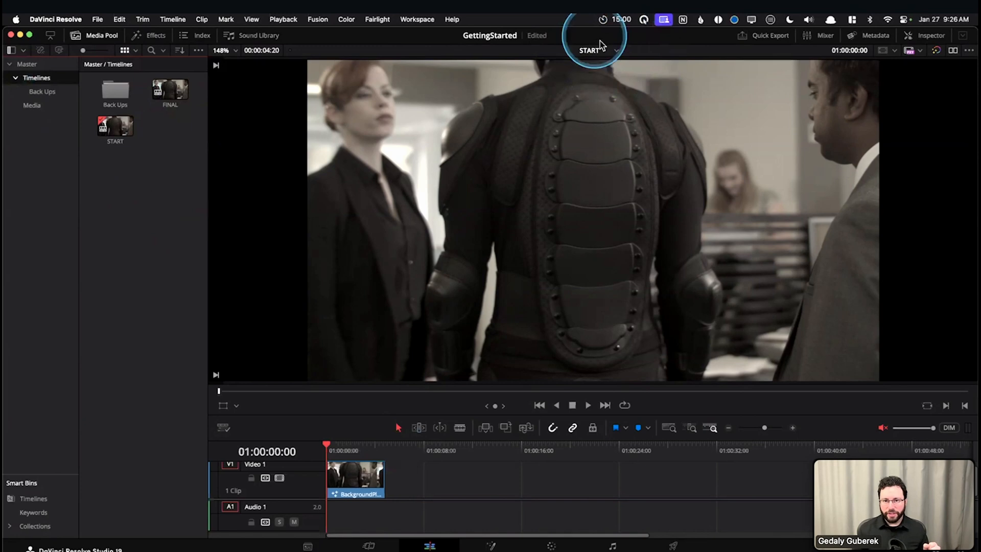
pyautogui.click(32, 105)
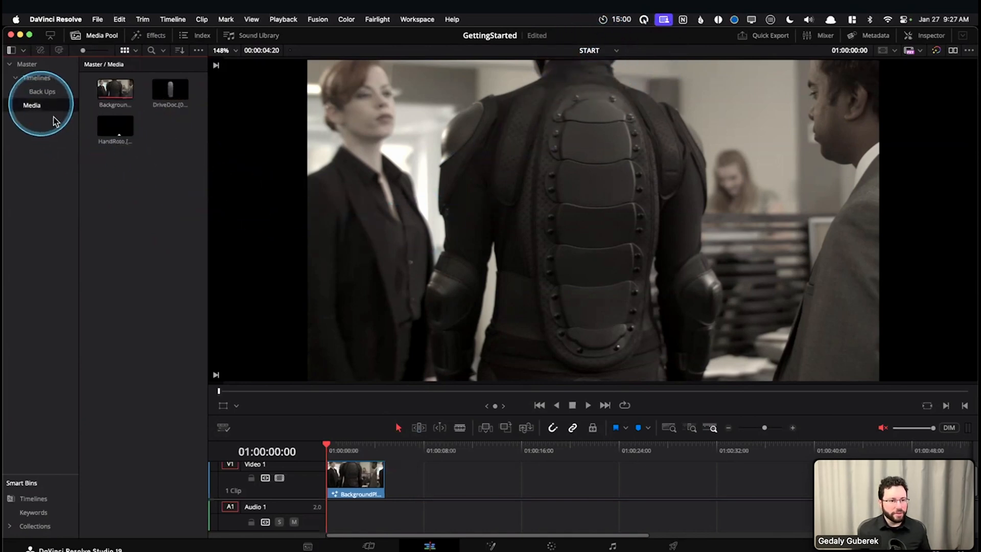
pyautogui.doubleClick(103, 91)
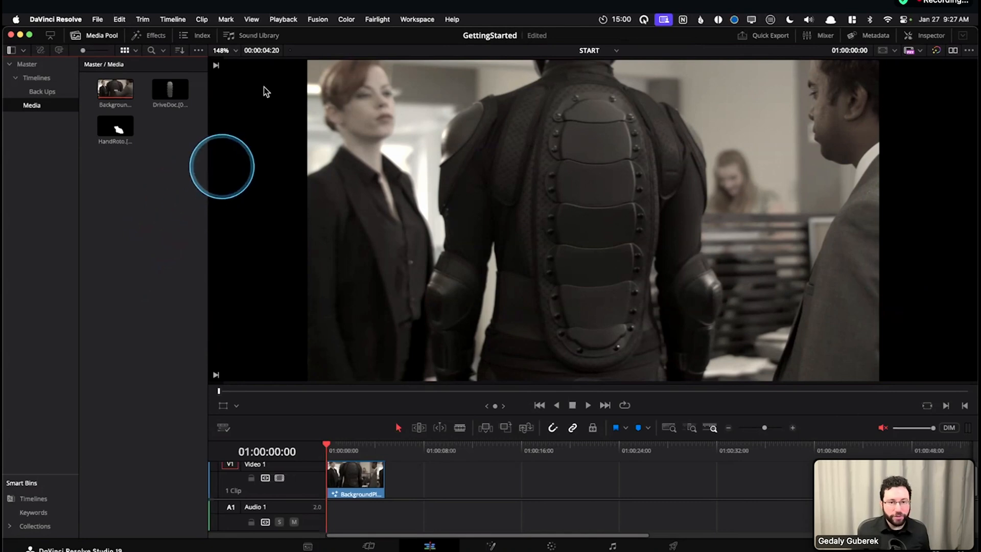
# Reset the workspace layout to its default and scale the empty source viewer to Fit
pyautogui.click(415, 20)
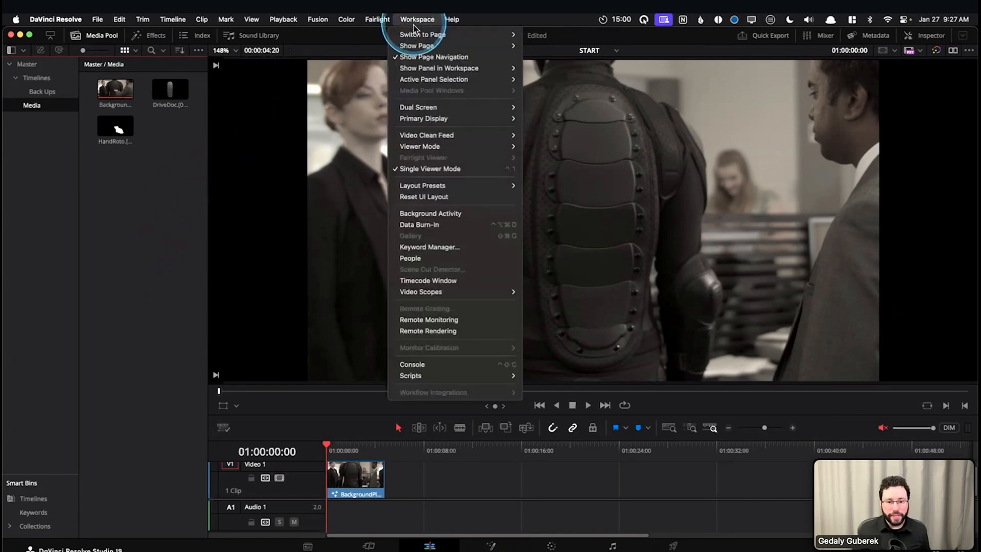
pyautogui.click(437, 199)
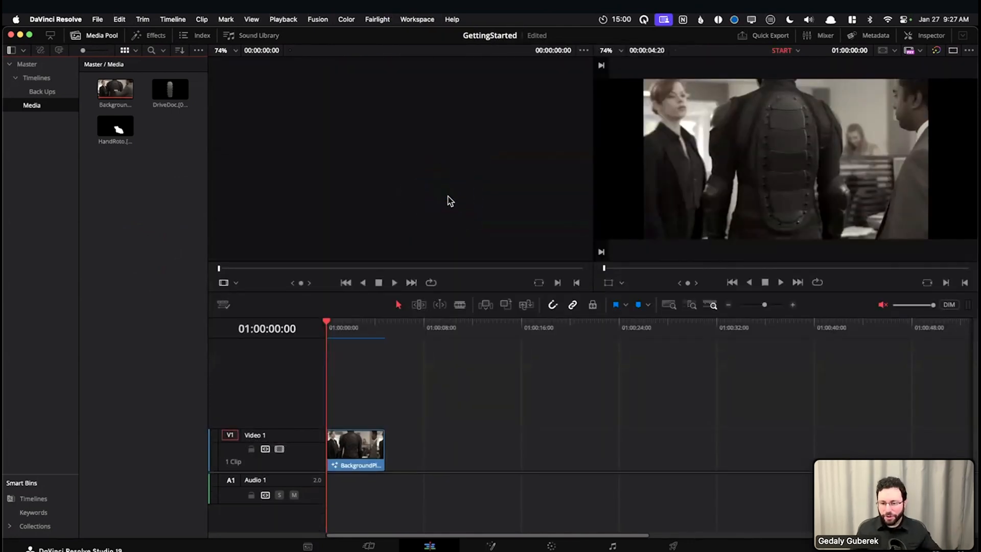
pyautogui.click(413, 246)
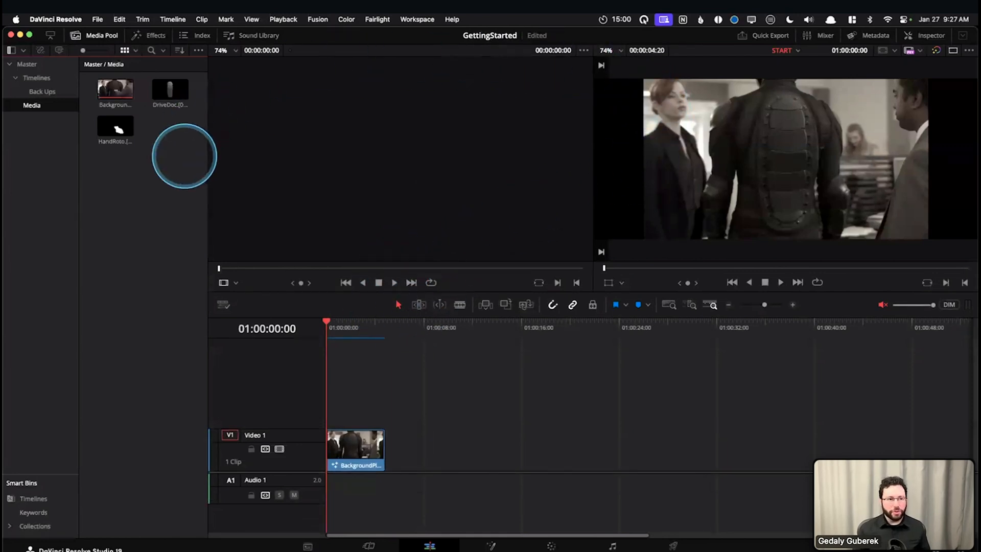
pyautogui.hotkey('shift', 'z')
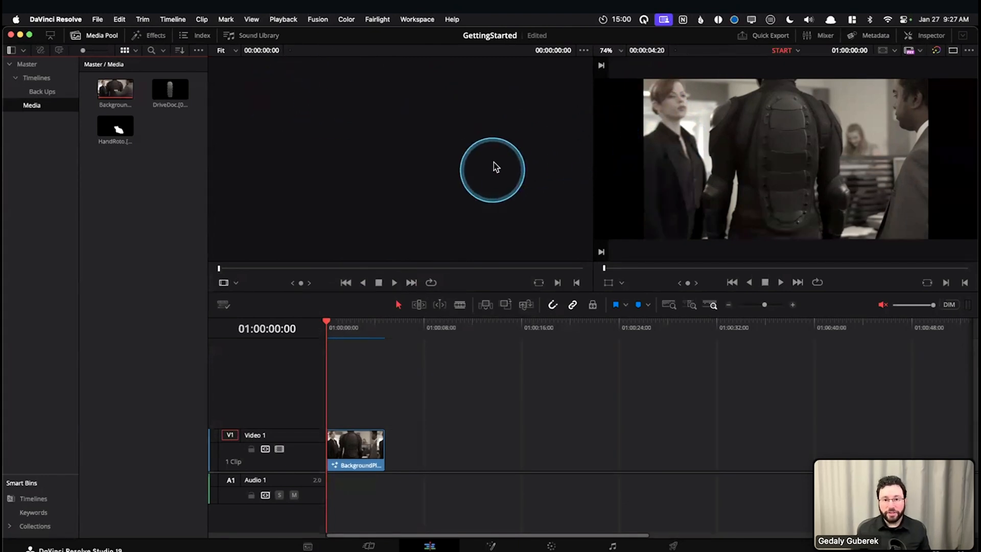
pyautogui.click(408, 164)
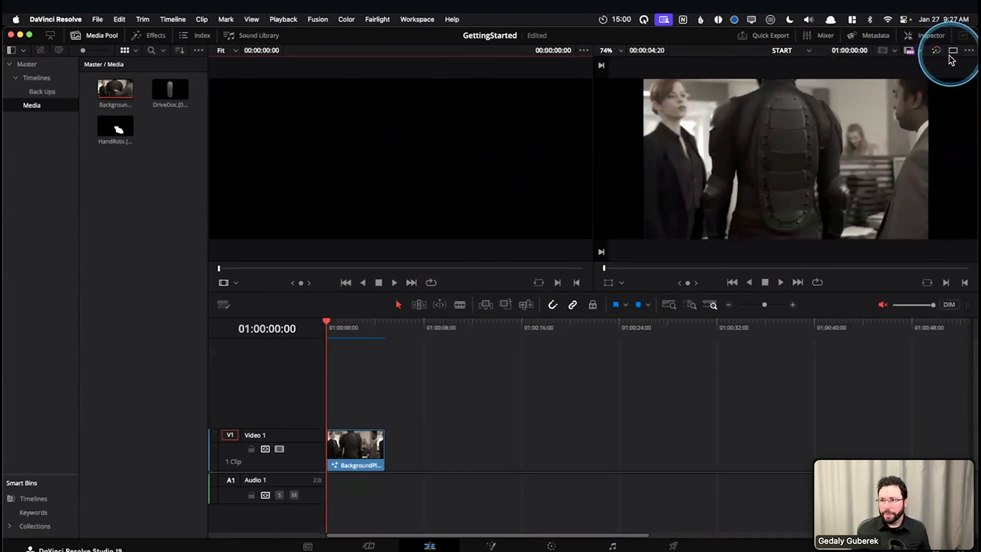
# Show only the timeline viewer on the Edit page, enlarged above a shorter timeline, and hide the media pool
pyautogui.press('capslock')
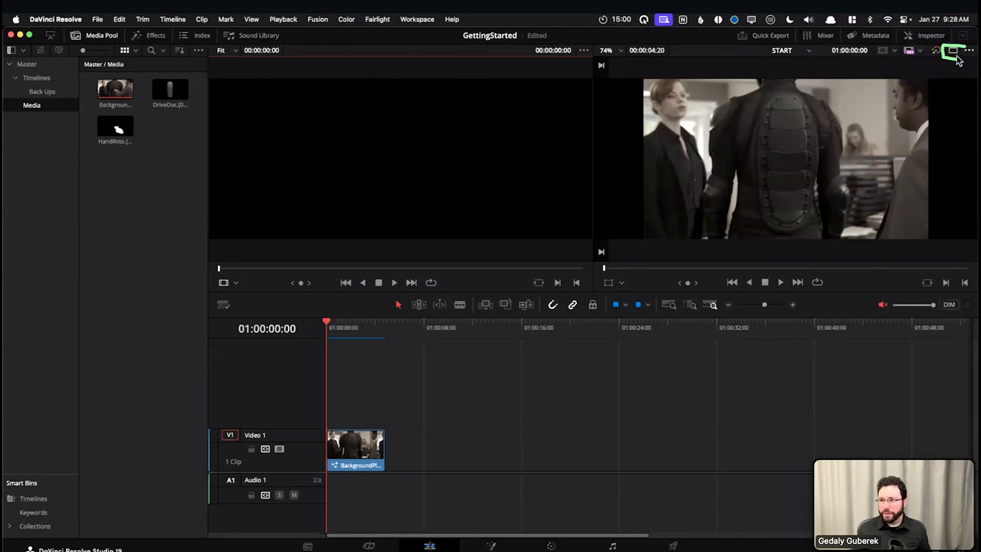
pyautogui.click(952, 51)
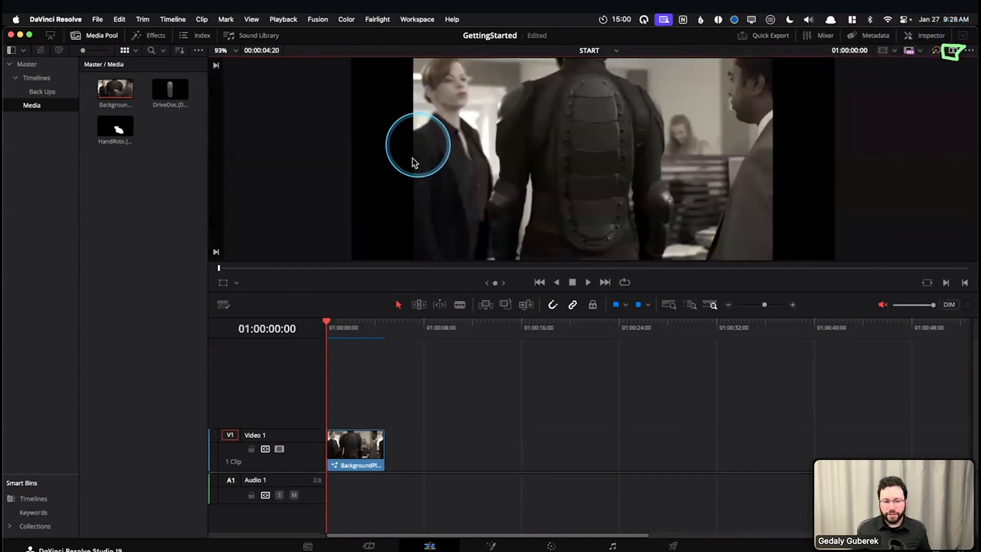
pyautogui.moveTo(368, 292); pyautogui.dragTo(369, 378)
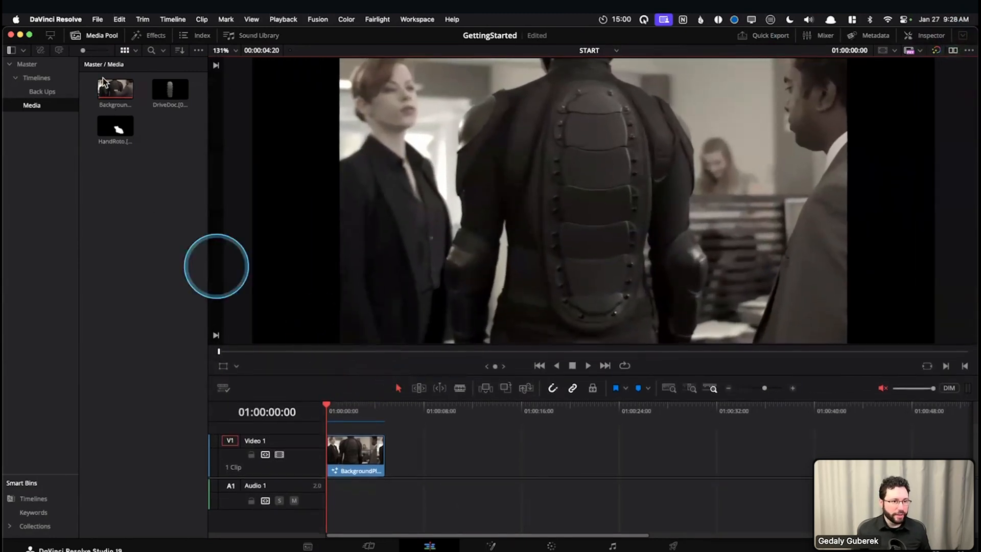
pyautogui.click(97, 40)
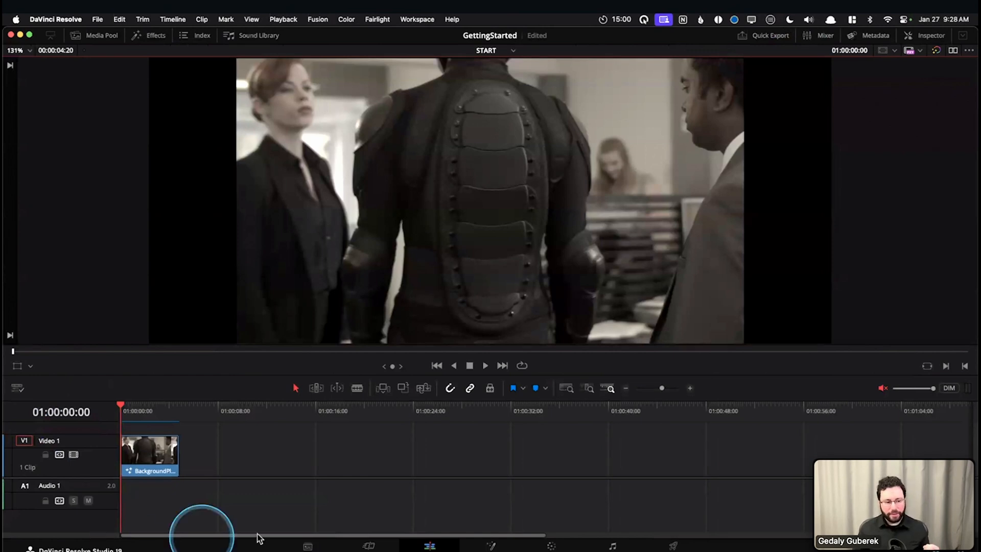
# Compare how the START timeline appears on the Edit, Cut, Color and Fairlight pages with the playhead at its start
pyautogui.scroll(1, 105, 483)
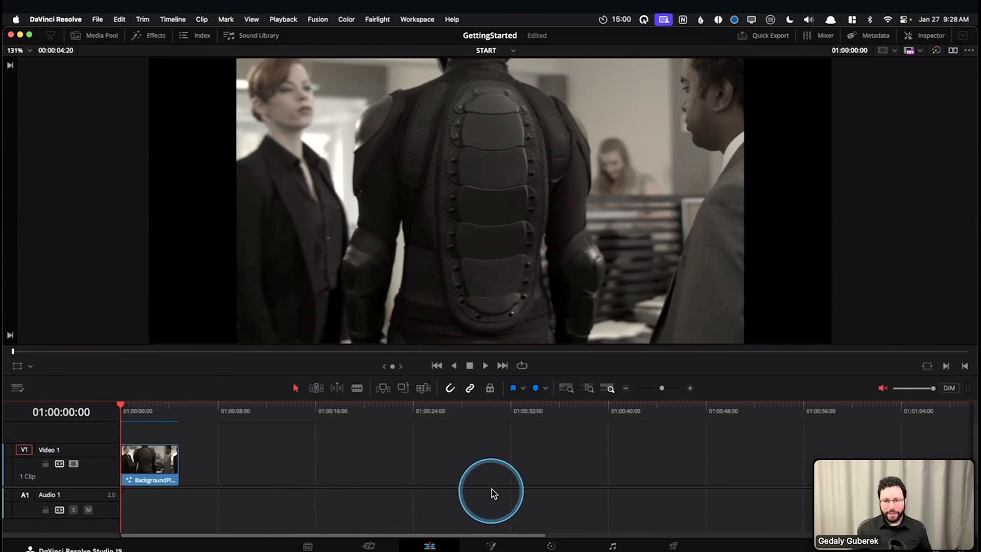
pyautogui.moveTo(136, 408)
pyautogui.mouseDown()
pyautogui.moveTo(146, 413)
pyautogui.moveTo(121, 413)
pyautogui.mouseUp()
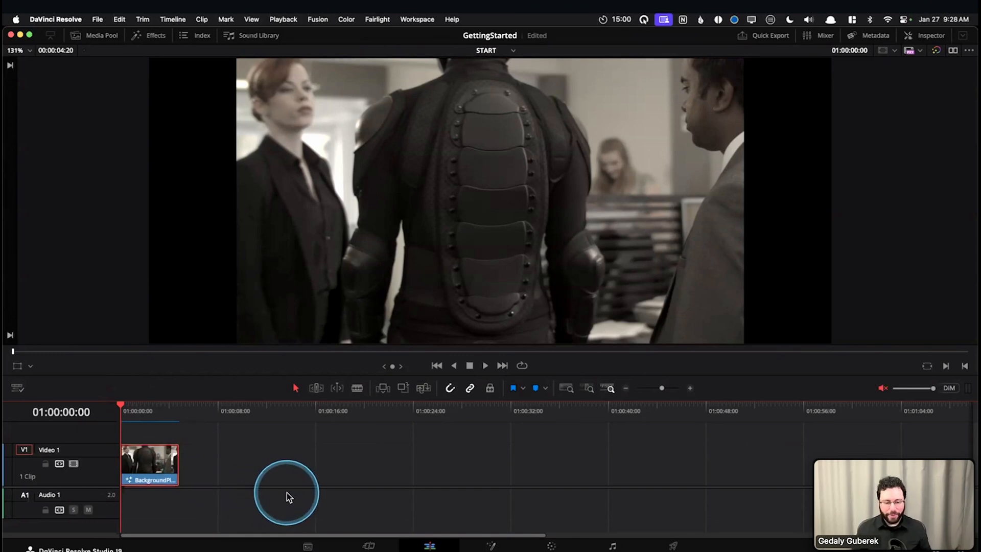
pyautogui.click(368, 547)
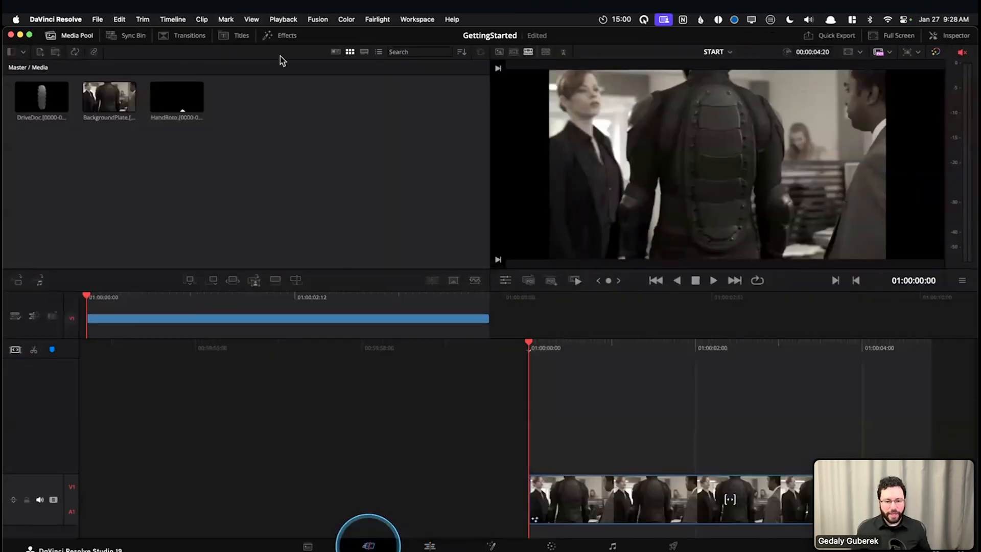
pyautogui.click(430, 546)
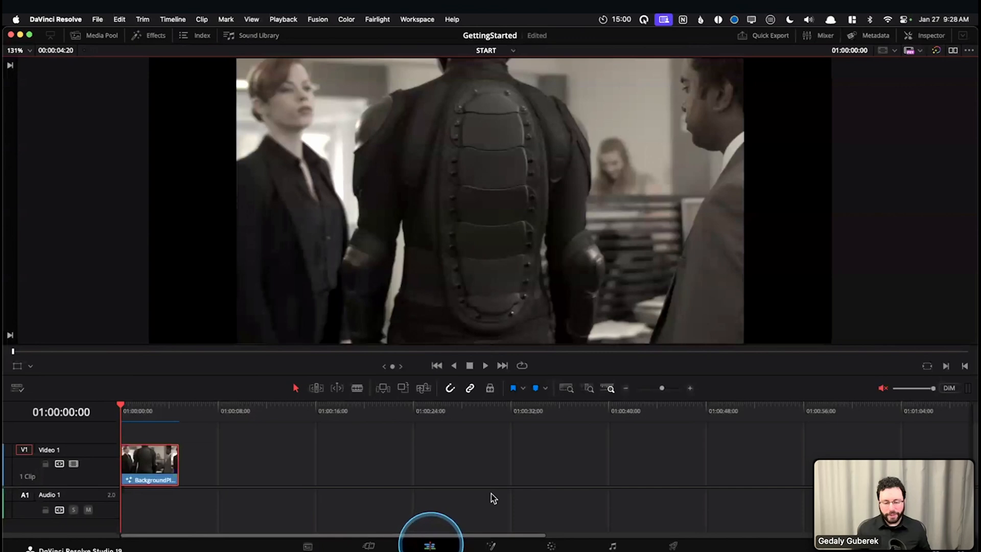
pyautogui.click(552, 547)
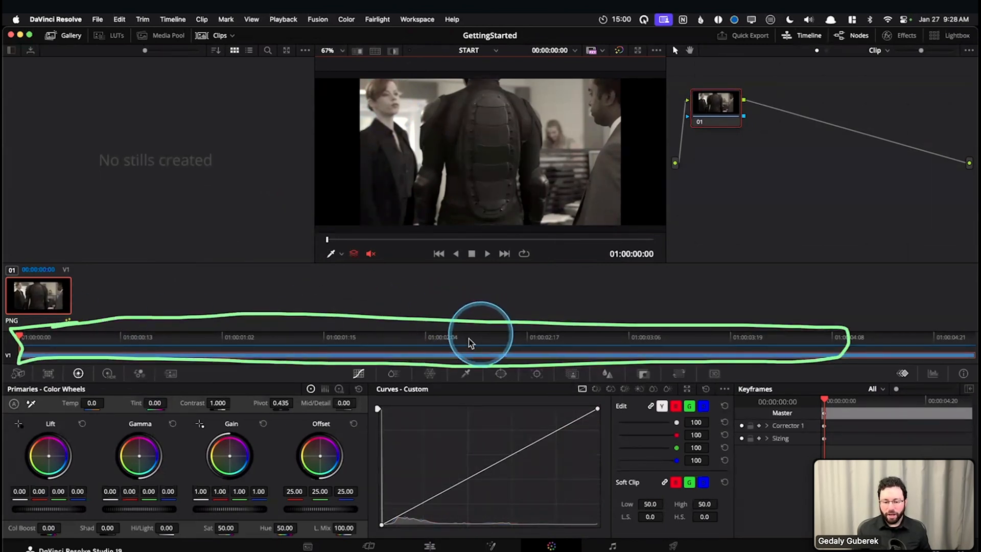
pyautogui.click(611, 545)
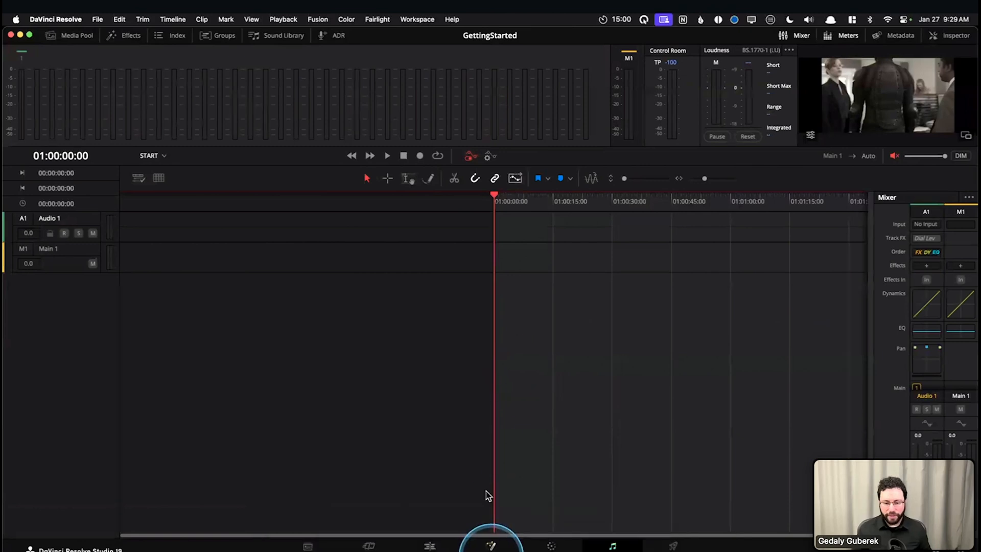
# Open the clip on the Fusion page, make the node editor taller, and briefly show and hide the clip thumbnails
pyautogui.click(491, 546)
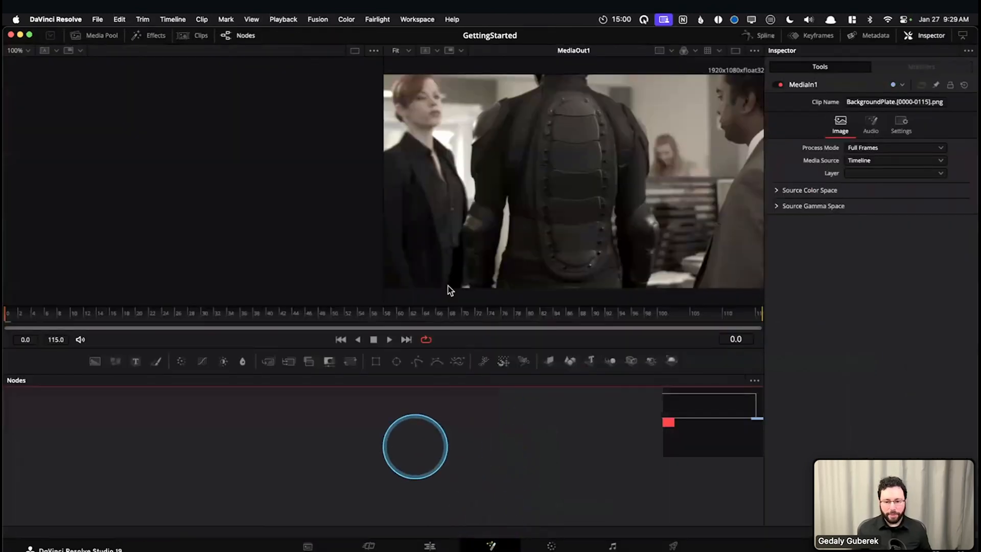
pyautogui.moveTo(463, 349); pyautogui.dragTo(465, 304)
pyautogui.moveTo(697, 395); pyautogui.dragTo(724, 373)
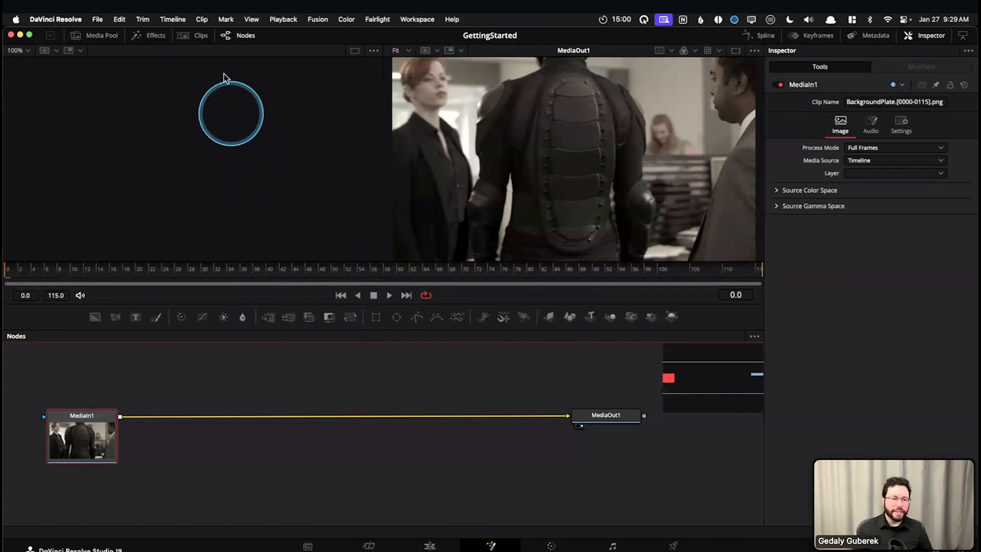
pyautogui.click(197, 36)
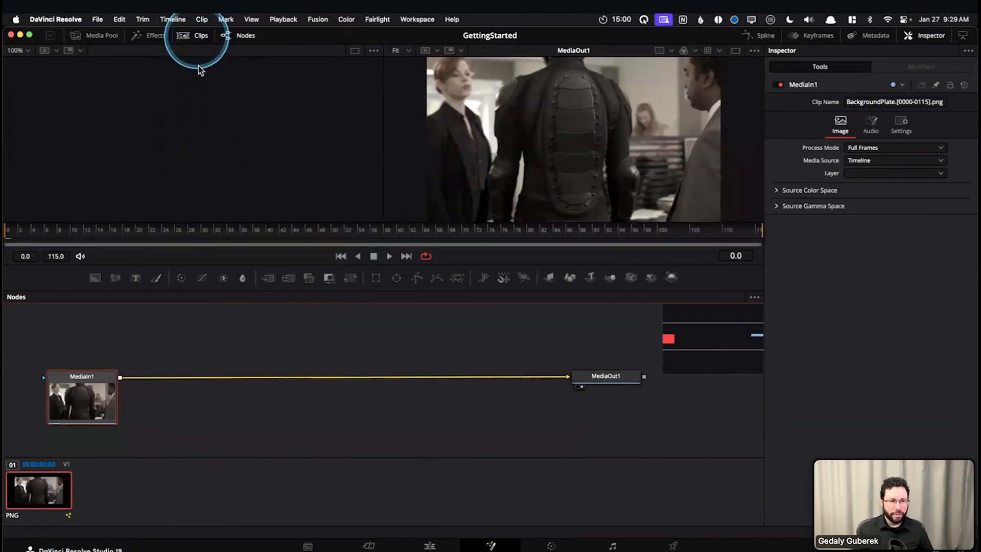
pyautogui.click(199, 39)
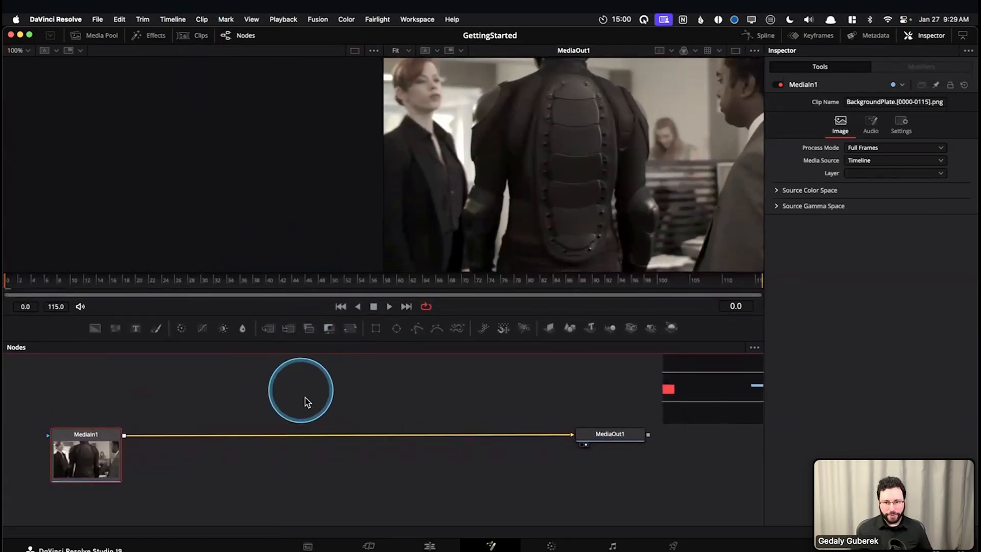
# Move the Edit page playhead to 01:00:01:21, view that frame on the Fusion page and deselect the MediaIn1 node
pyautogui.hotkey('shift', '4')
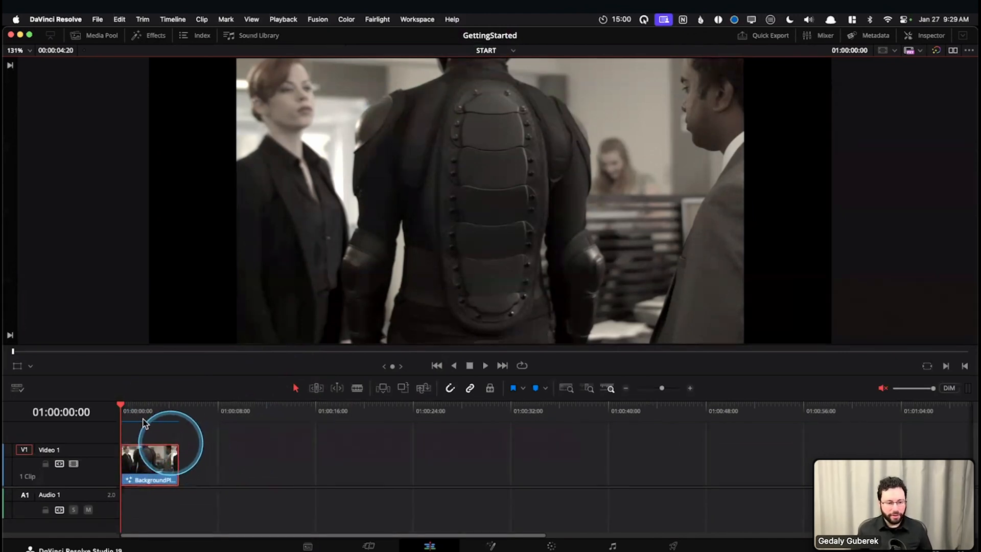
pyautogui.click(131, 412)
pyautogui.moveTo(137, 416); pyautogui.dragTo(143, 412)
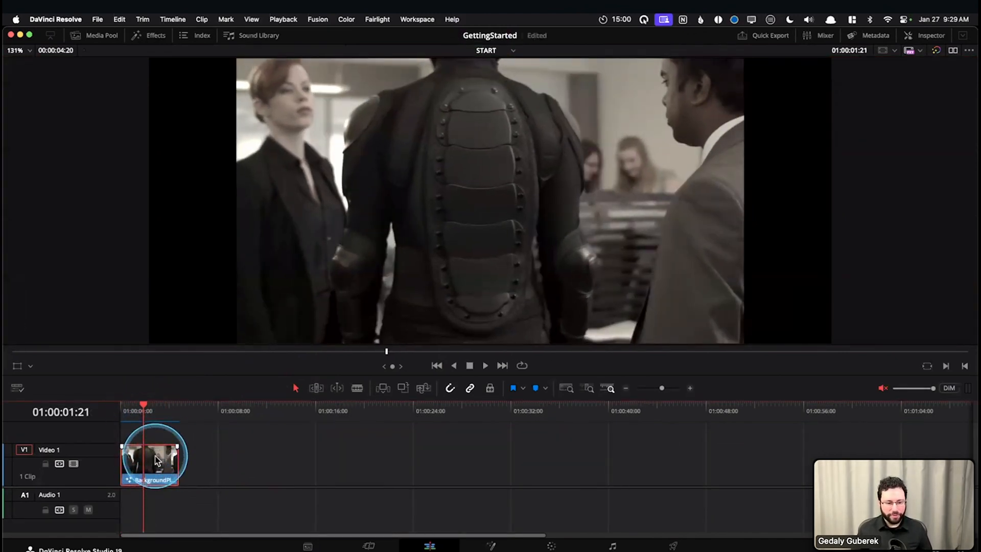
pyautogui.click(490, 546)
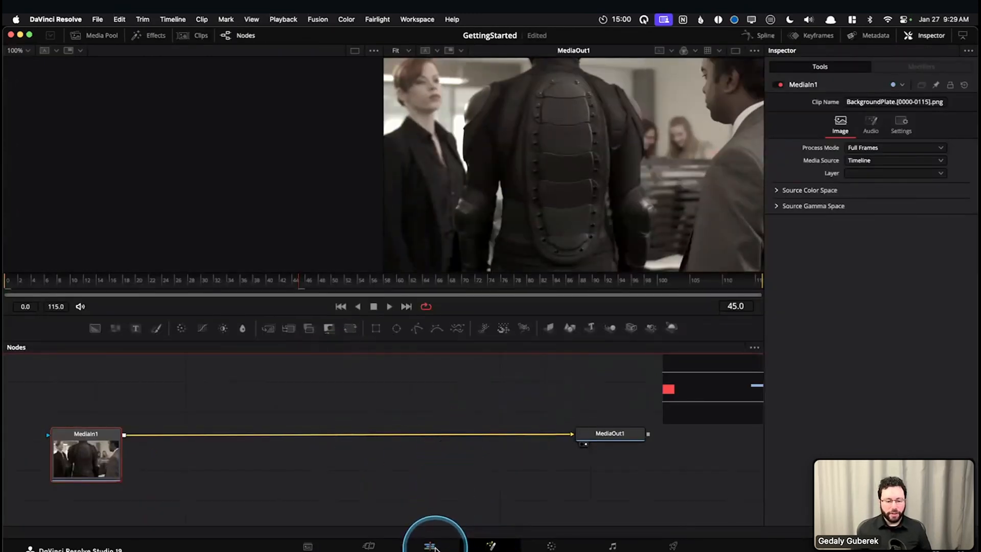
pyautogui.click(439, 488)
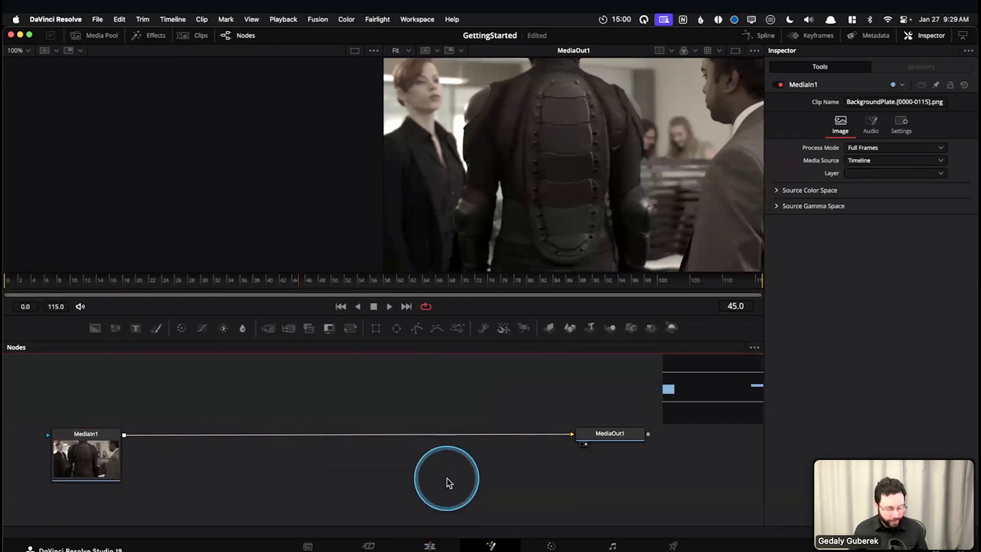
# Return to the Edit page, use Open in Fusion Page on the BackgroundPlate clip and clear the node selection
pyautogui.hotkey('shift', '4')
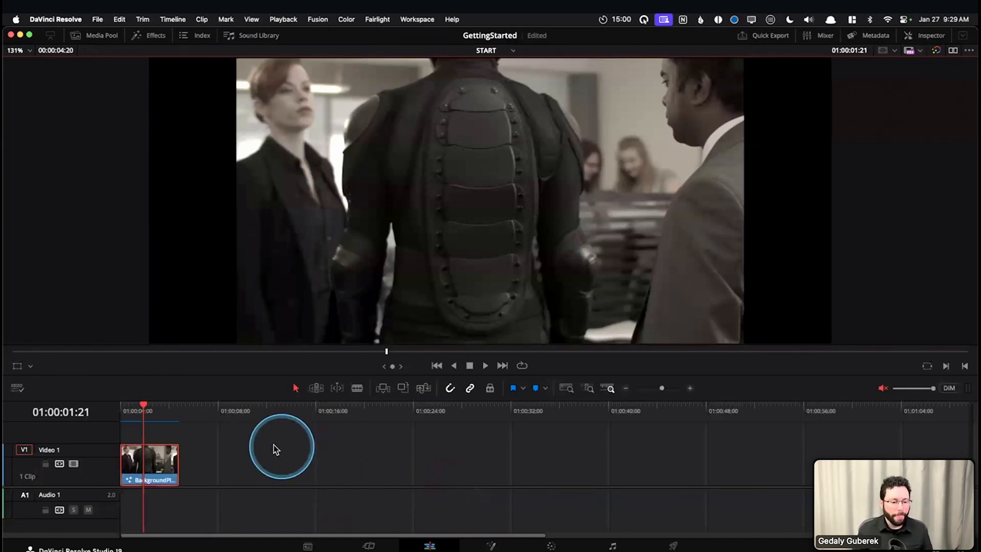
pyautogui.rightClick(160, 466)
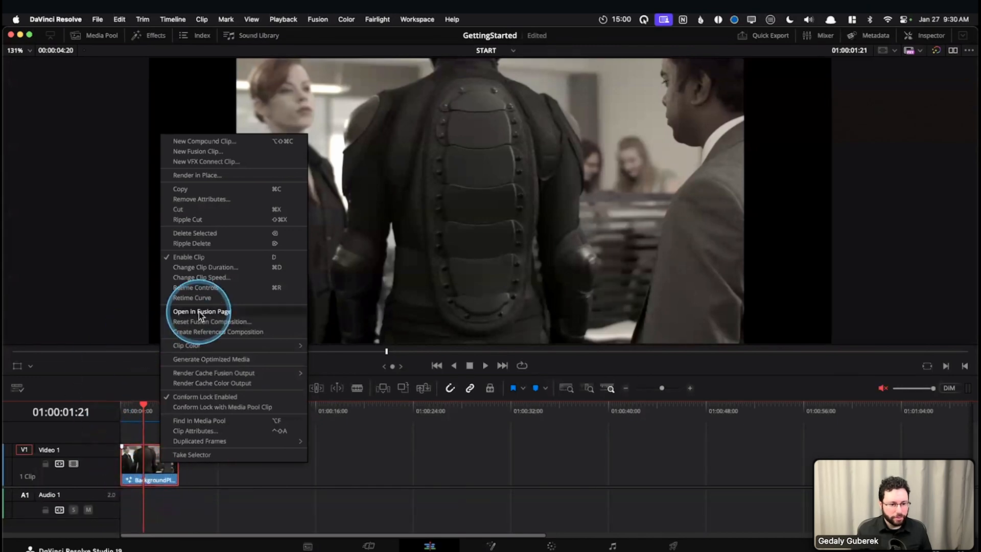
pyautogui.click(182, 314)
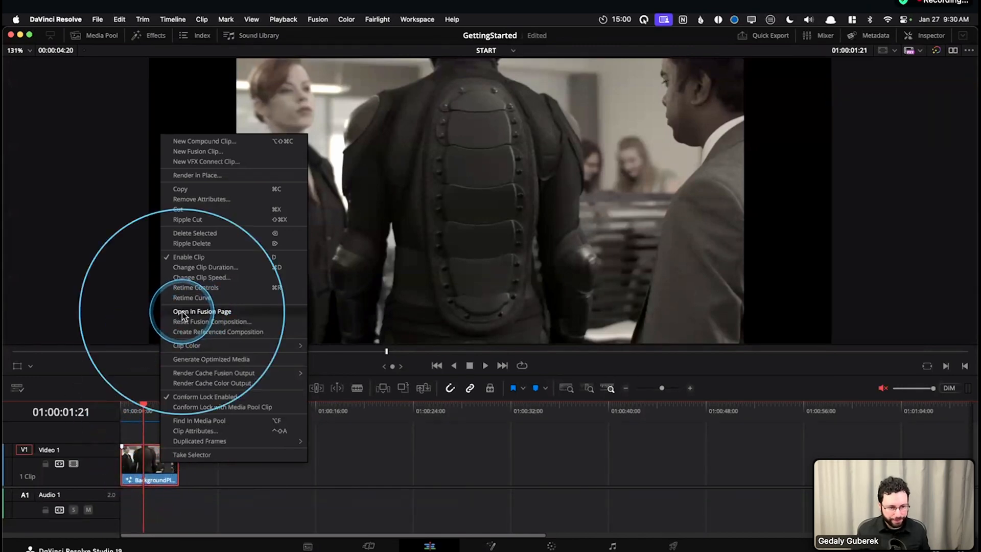
pyautogui.click(231, 313)
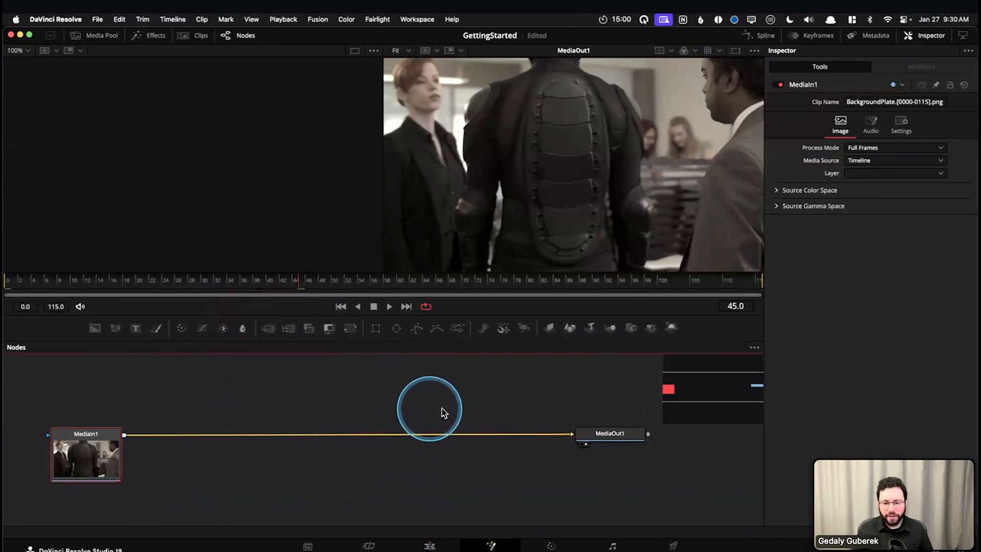
pyautogui.click(455, 398)
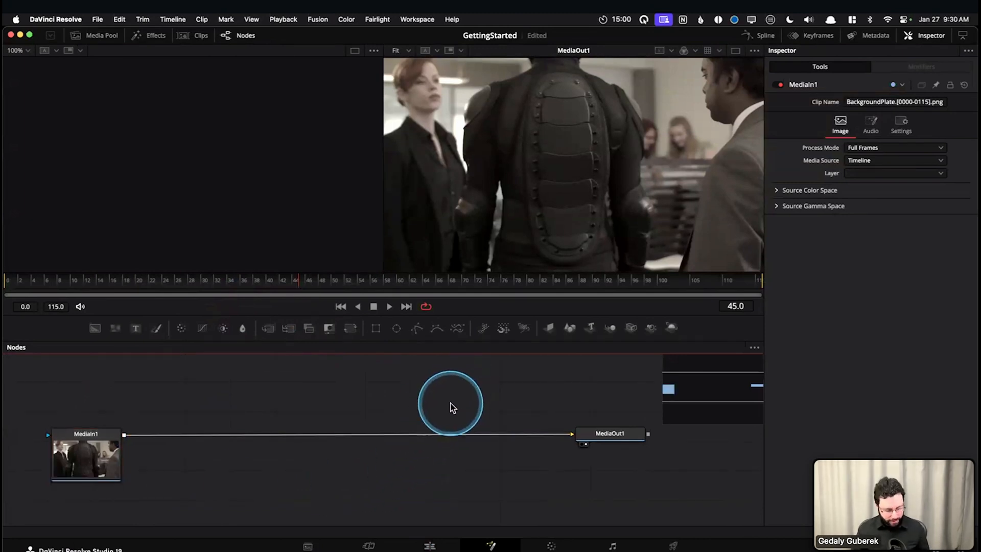
# Move the Edit page playhead back to 01:00:00:00 and reopen the clip on the Fusion page
pyautogui.hotkey('shift', '4')
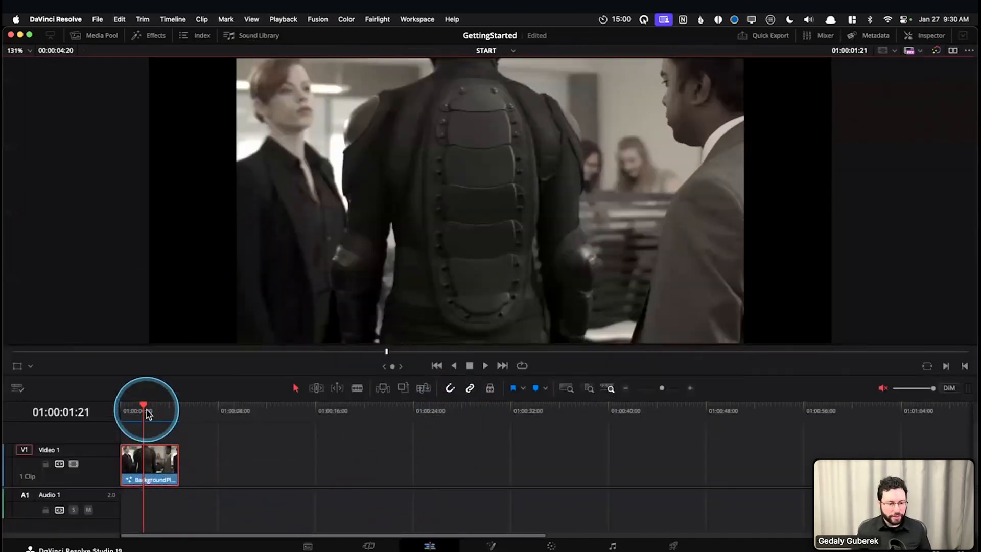
pyautogui.moveTo(146, 409); pyautogui.dragTo(117, 426)
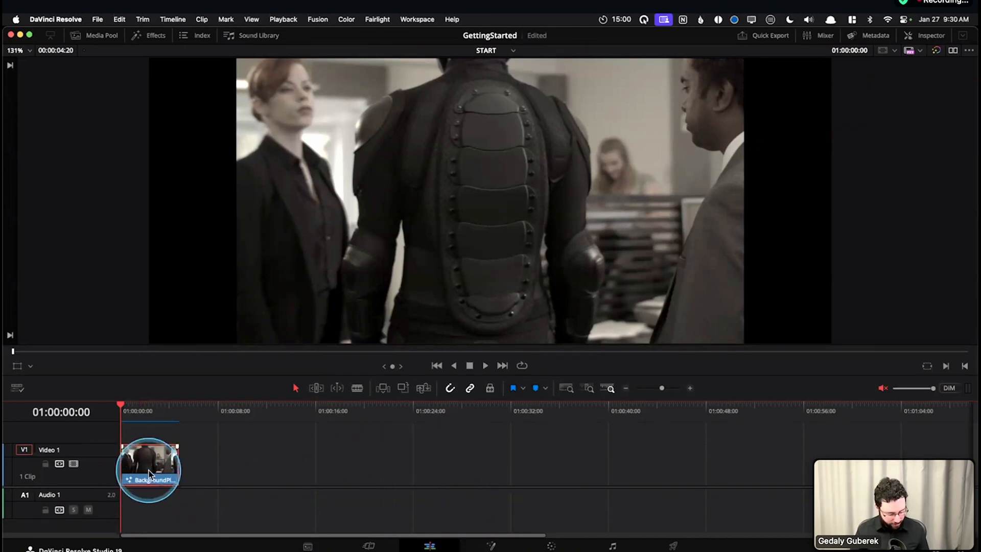
pyautogui.hotkey('shift', '5')
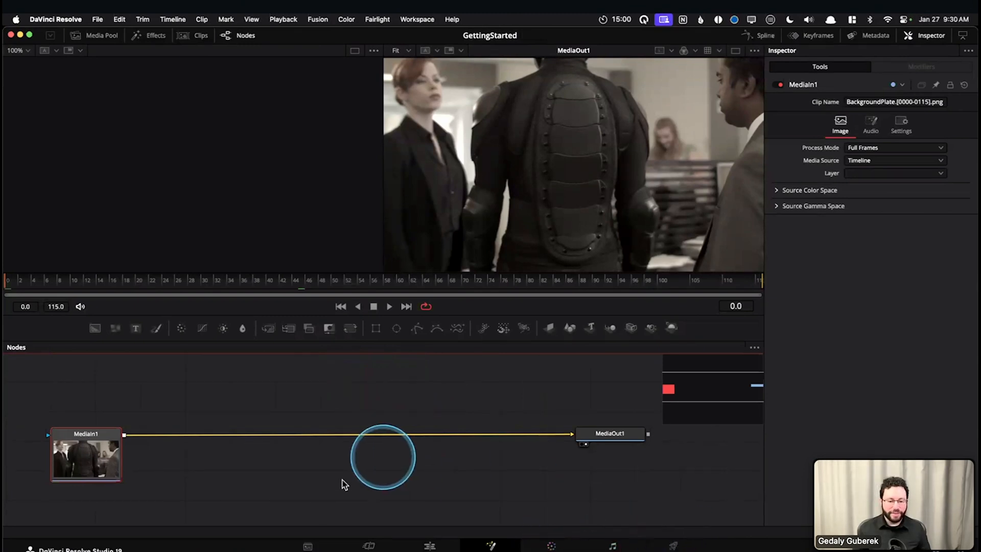
# Look up the commands for switching between pages, and make the node editor slightly taller
pyautogui.click(379, 19)
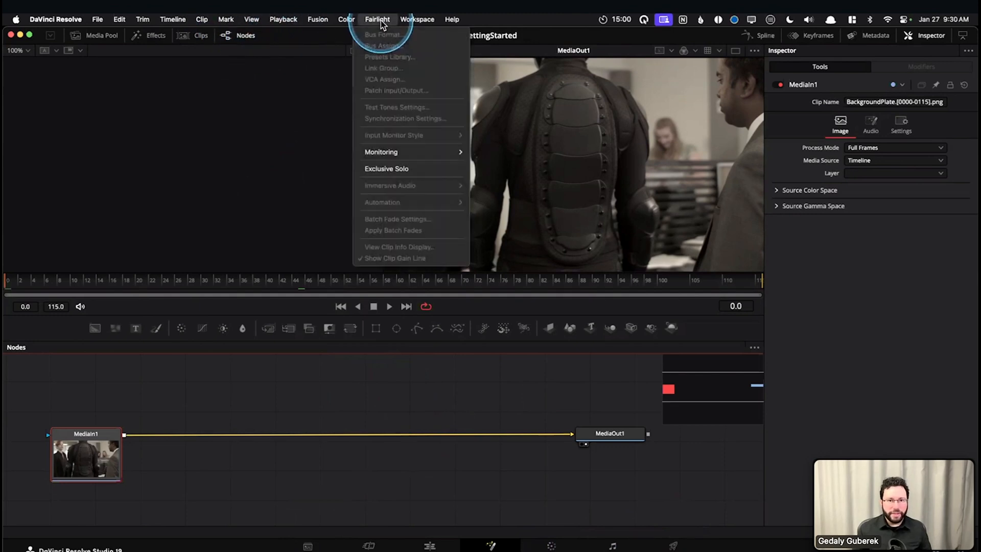
pyautogui.moveTo(413, 20)
pyautogui.moveTo(429, 33)
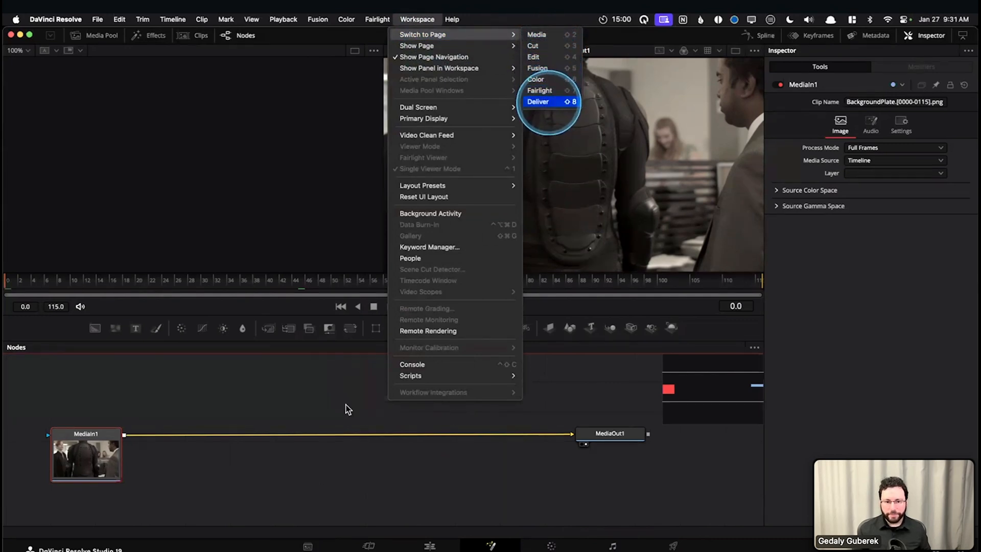
pyautogui.click(301, 407)
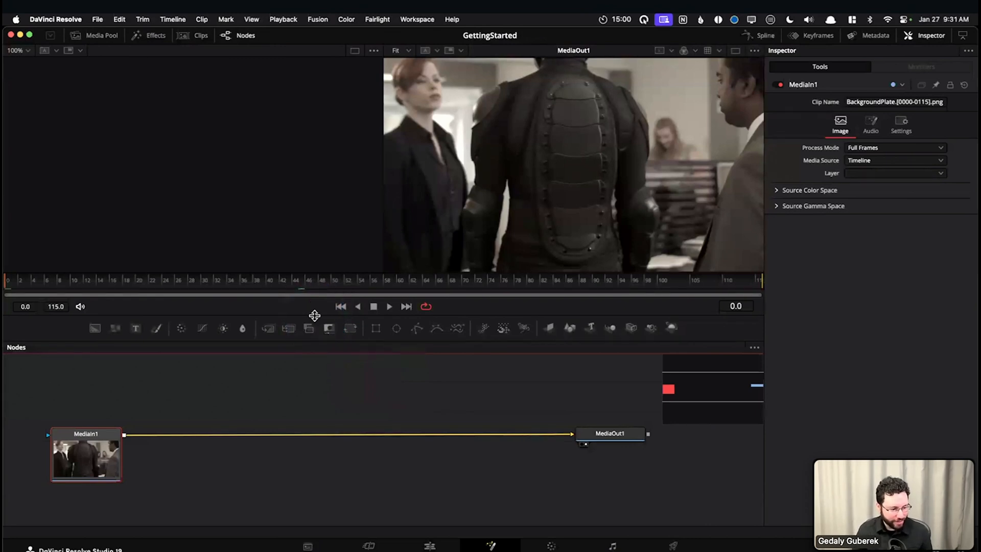
pyautogui.moveTo(314, 315); pyautogui.dragTo(311, 301)
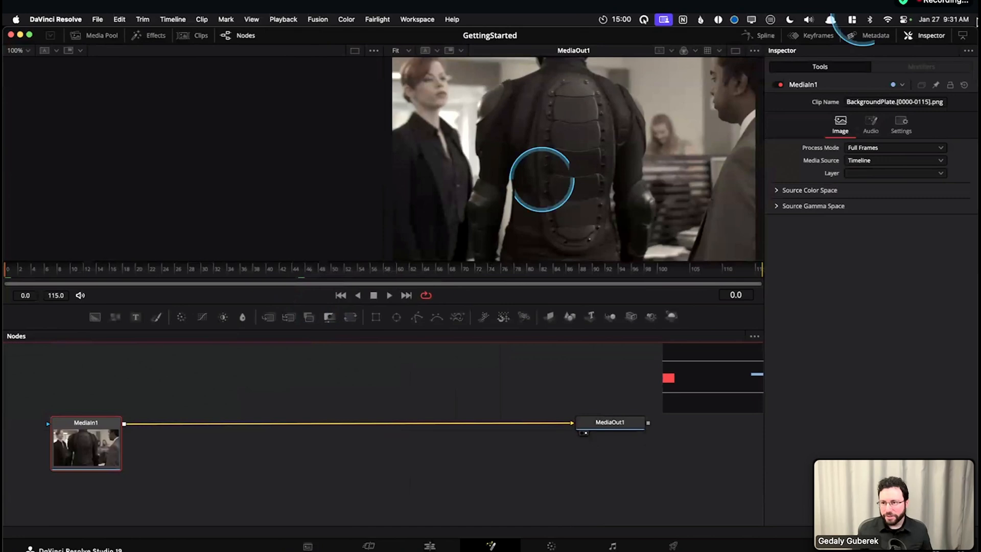
# Hide the Inspector, then return to the Edit page and make the timeline area slightly taller
pyautogui.click(925, 37)
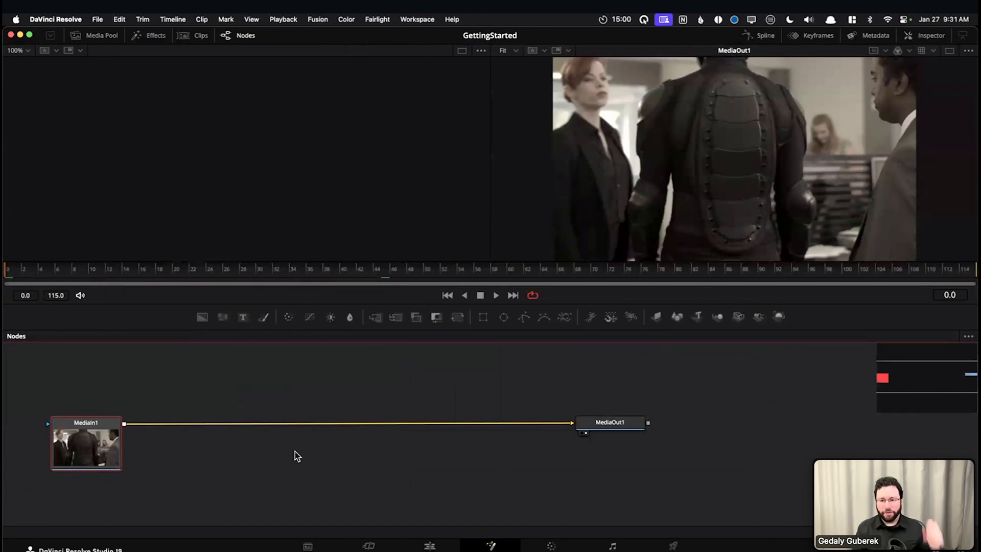
pyautogui.moveTo(275, 458); pyautogui.dragTo(368, 456)
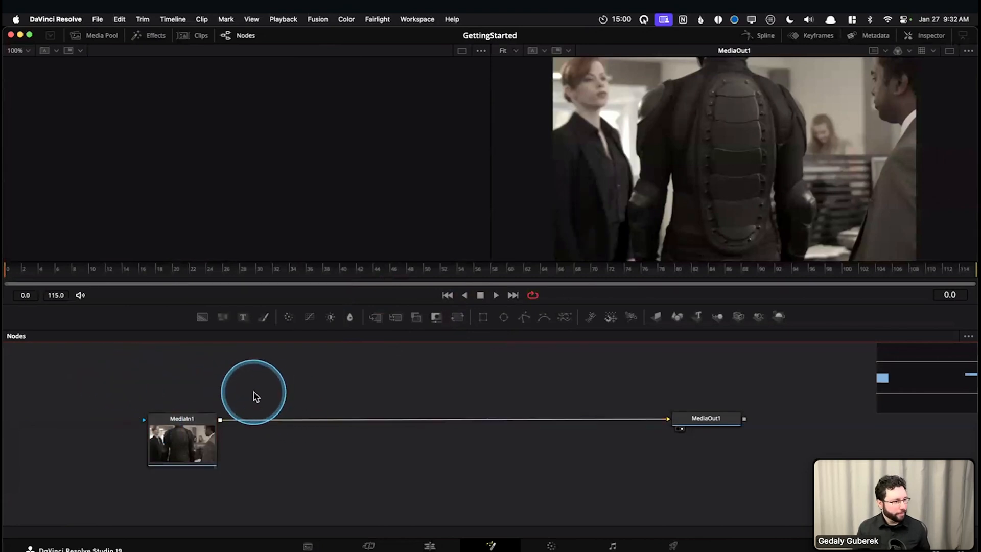
pyautogui.hotkey('shift', '4')
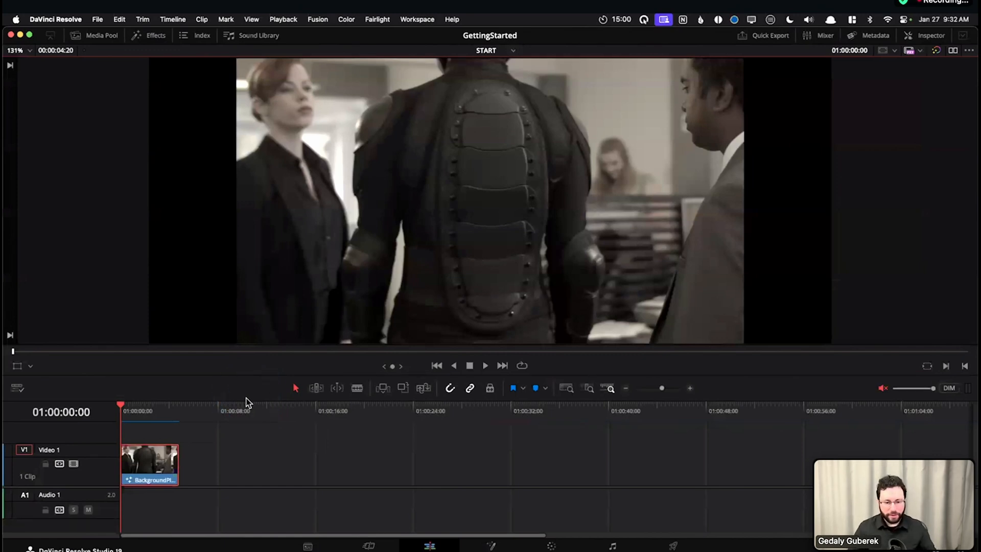
pyautogui.moveTo(267, 400); pyautogui.dragTo(268, 374)
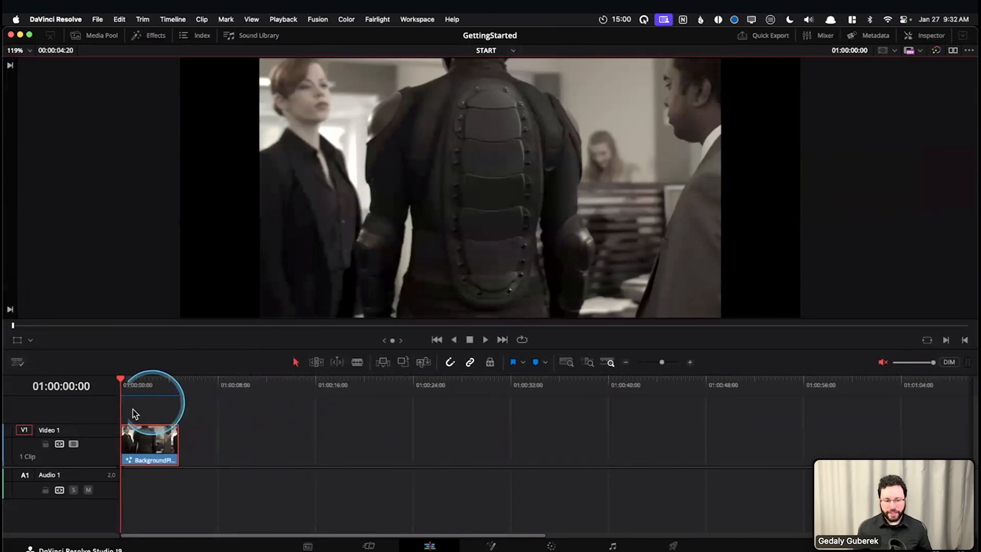
# Park the playhead at 01:00:01:21 and look up the Open in Fusion Page command for the BackgroundPlate clip
pyautogui.moveTo(144, 380); pyautogui.dragTo(121, 382)
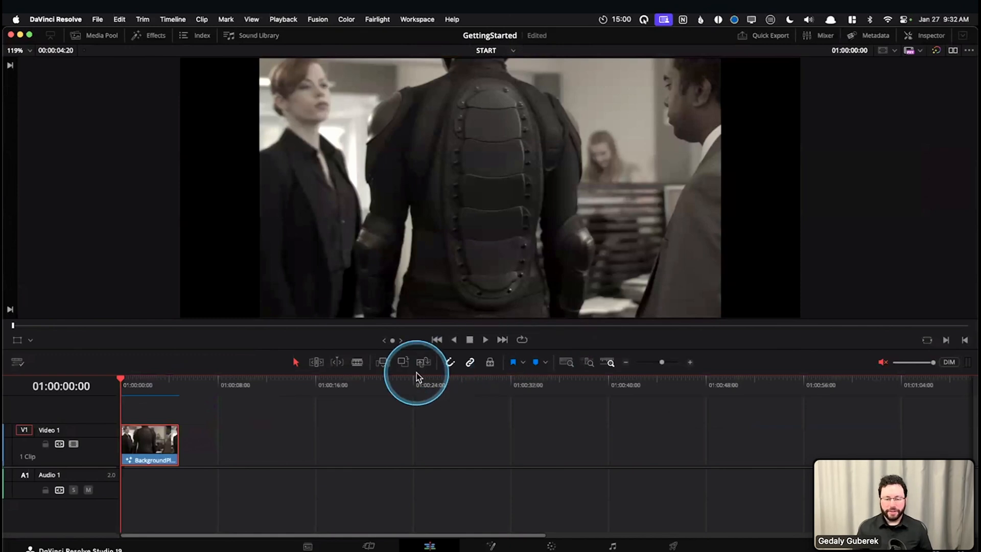
pyautogui.moveTo(138, 381); pyautogui.dragTo(145, 381)
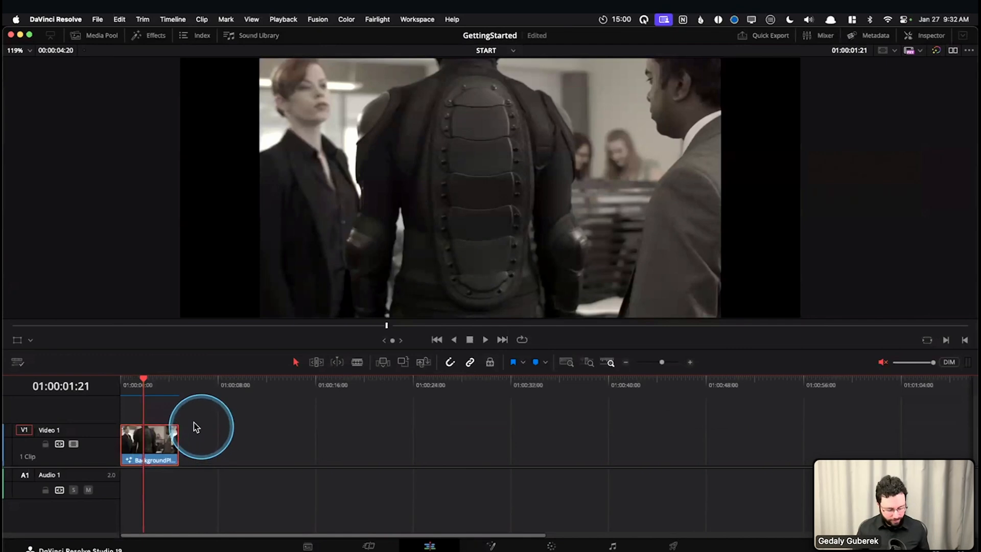
pyautogui.rightClick(159, 447)
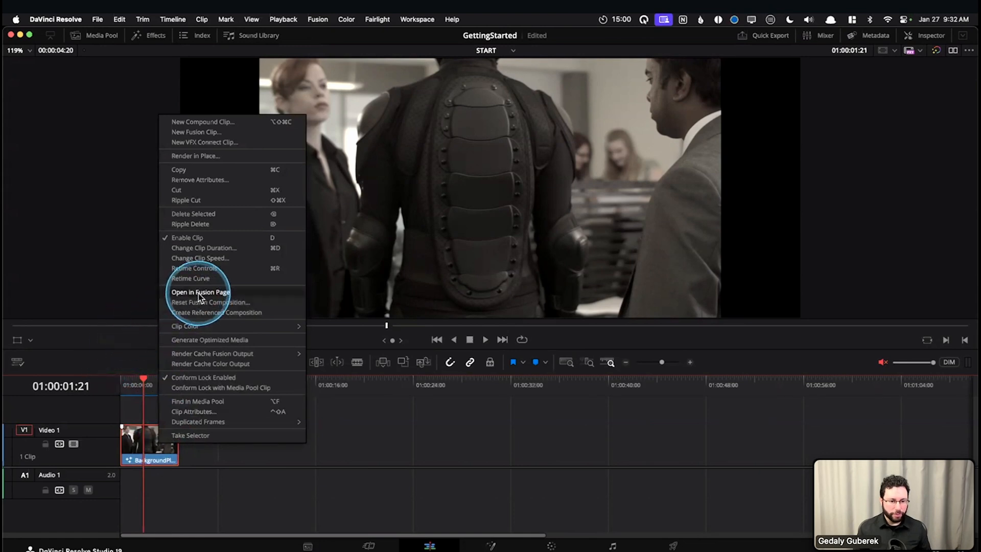
pyautogui.click(392, 442)
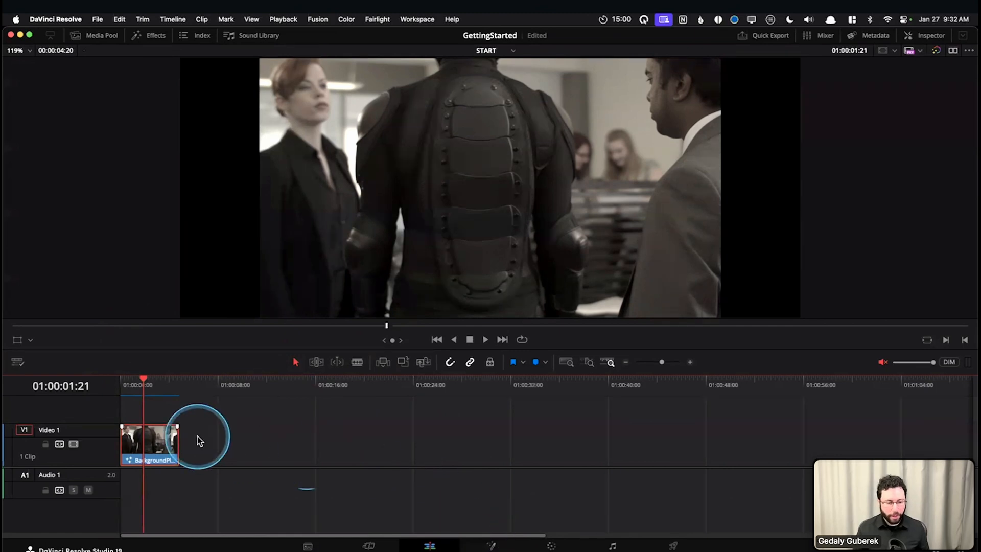
# Duplicate the BackgroundPlate clip onto a new Video 2 track starting at 01:00:01:21, and view the frames at 01:00:00:22 and 01:00:02:16
pyautogui.moveTo(182, 453); pyautogui.dragTo(173, 399)
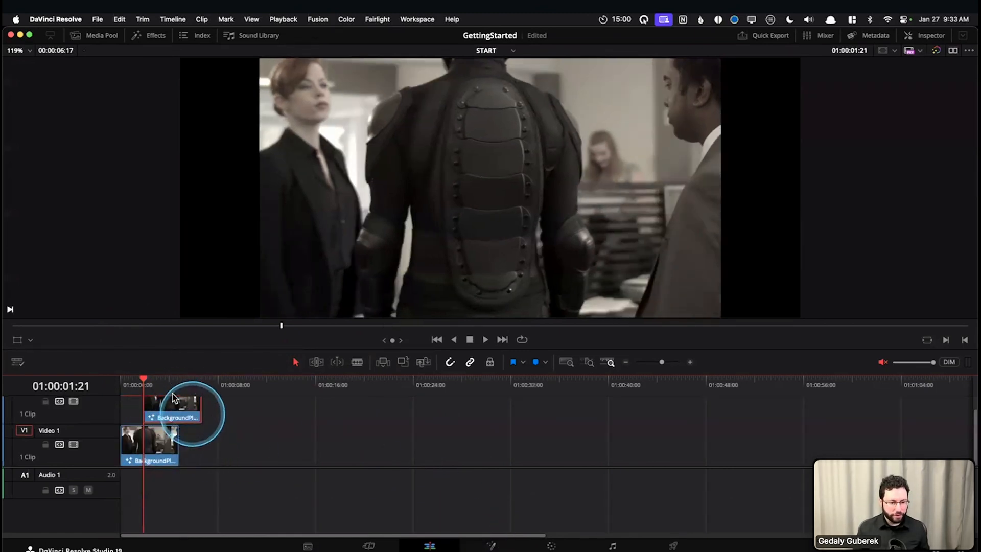
pyautogui.click(132, 384)
pyautogui.scroll(-3, 191, 439)
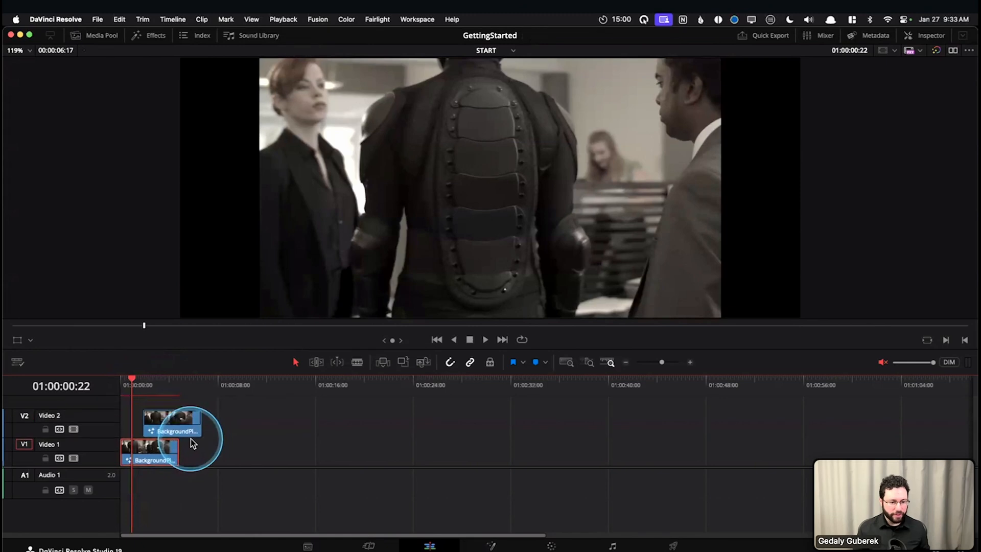
pyautogui.click(192, 437)
pyautogui.moveTo(143, 383)
pyautogui.mouseDown()
pyautogui.moveTo(158, 384)
pyautogui.moveTo(128, 386)
pyautogui.moveTo(153, 383)
pyautogui.mouseUp()
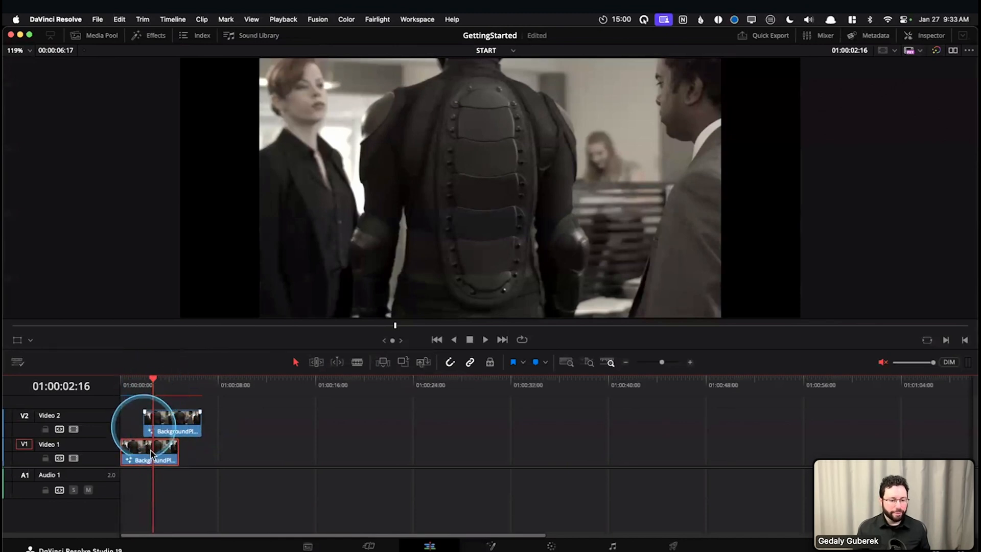
# Look over the available commands for the Video 1 clip and delete the duplicate BackgroundPlate clip from Video 2
pyautogui.click(165, 420)
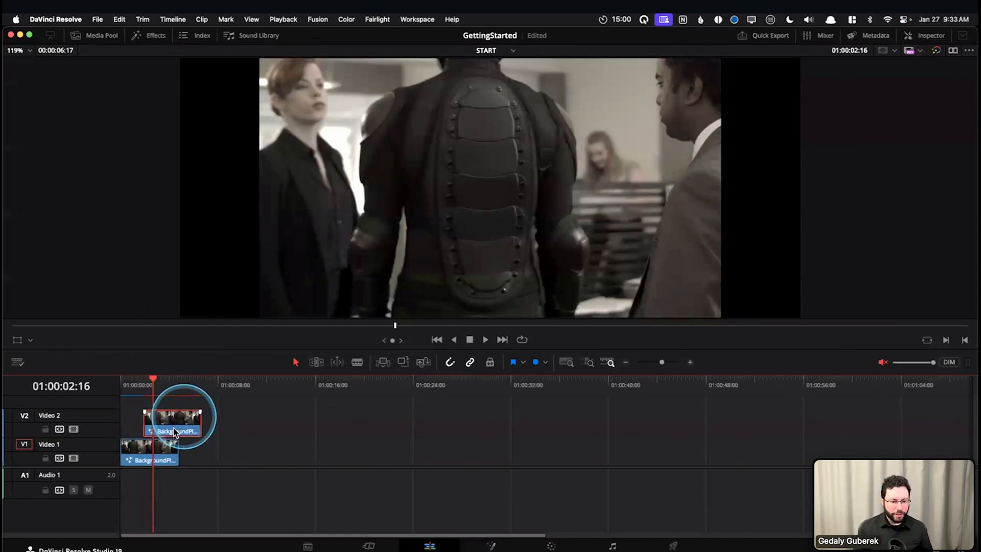
pyautogui.rightClick(162, 456)
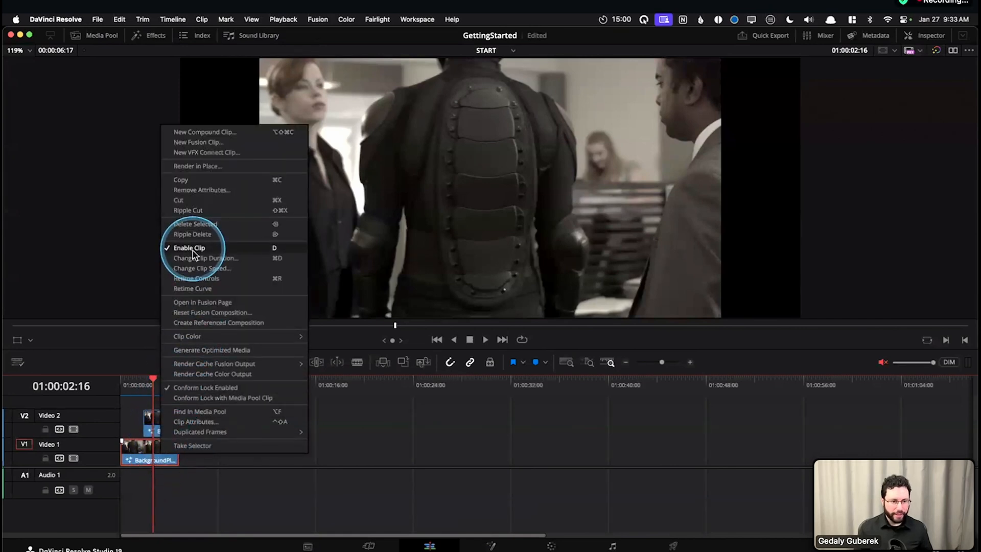
pyautogui.click(414, 498)
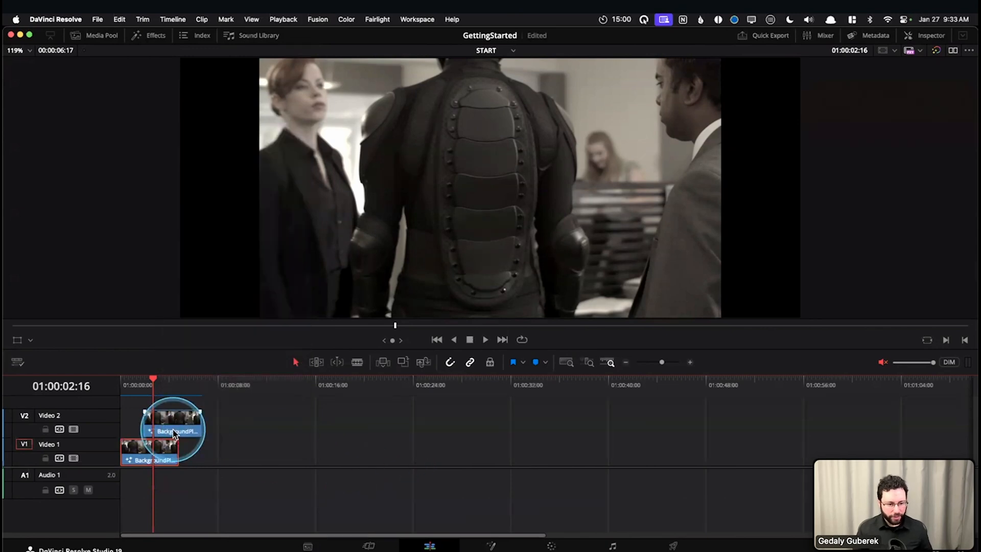
pyautogui.press('BackSpace')
pyautogui.click(163, 459)
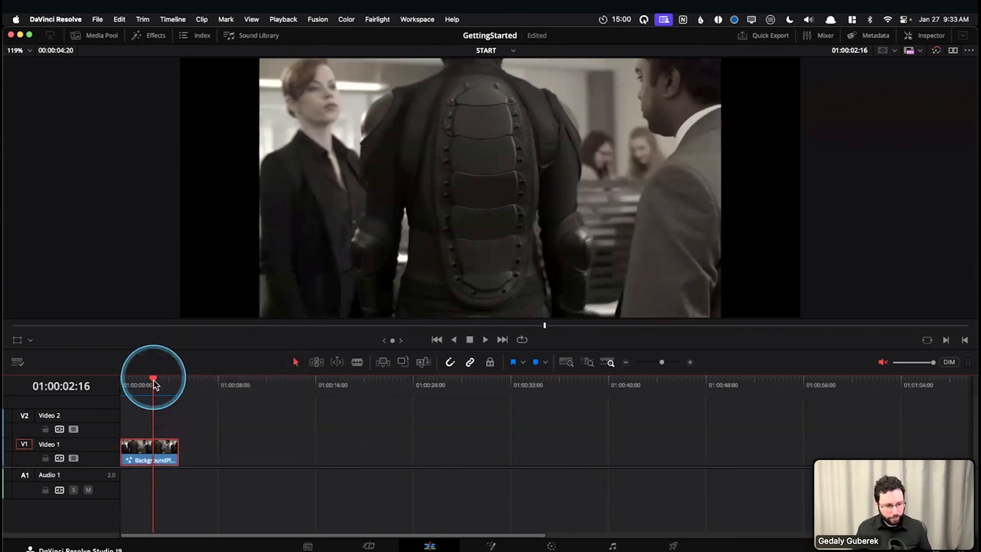
# Move the Edit page playhead back to 01:00:00:00 and show the BackgroundPlate clip on the Fusion page
pyautogui.moveTo(153, 379); pyautogui.dragTo(89, 388)
pyautogui.click(128, 452)
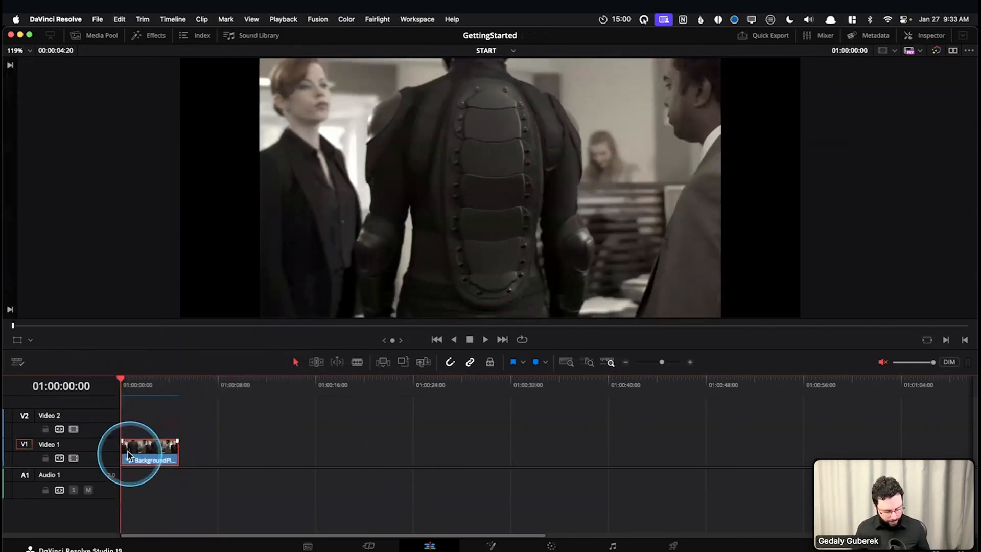
pyautogui.hotkey('shift', '5')
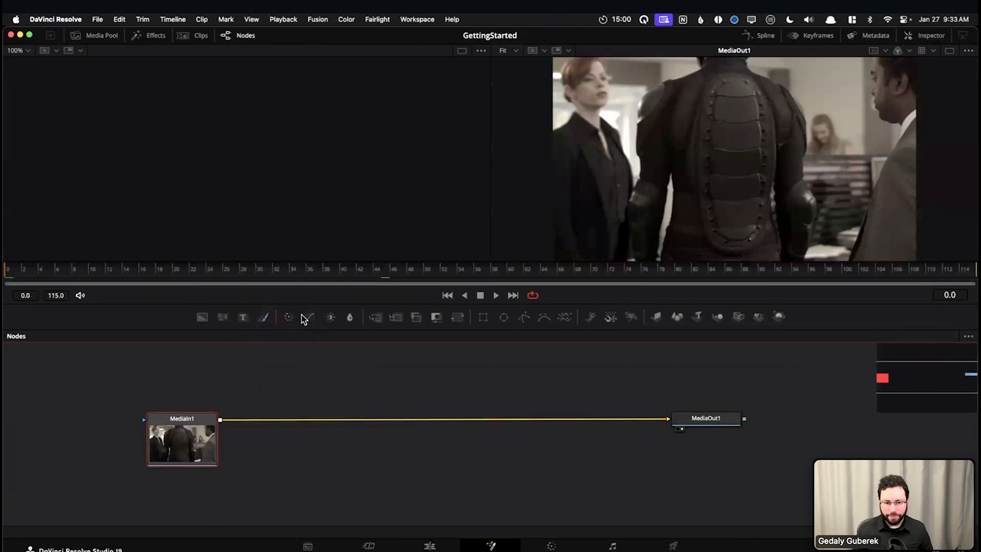
# Make the node editor slightly taller than the viewers allow and reposition the node graph within it
pyautogui.moveTo(305, 305); pyautogui.dragTo(304, 293)
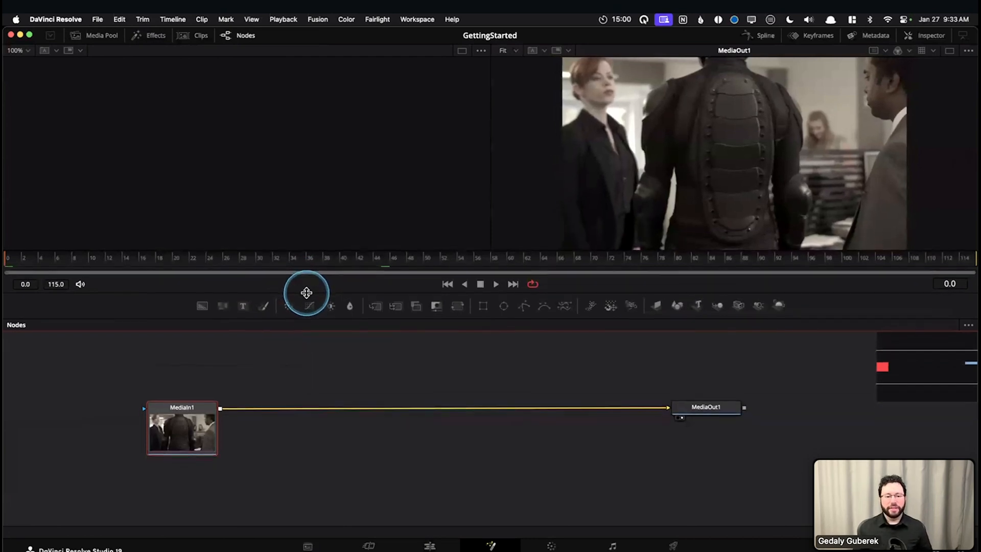
pyautogui.moveTo(368, 453)
pyautogui.mouseDown()
pyautogui.moveTo(385, 466)
pyautogui.moveTo(386, 454)
pyautogui.mouseUp()
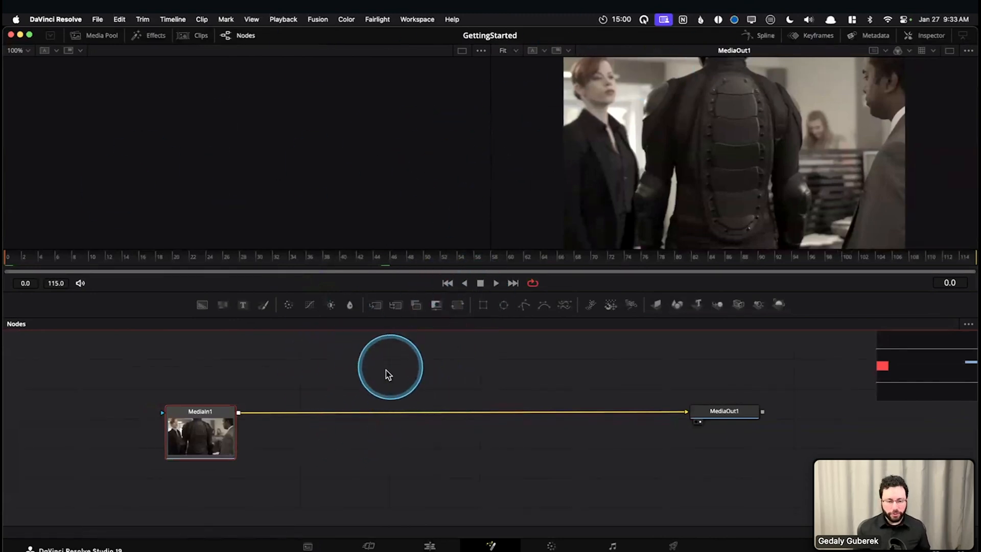
pyautogui.moveTo(383, 370); pyautogui.dragTo(384, 379)
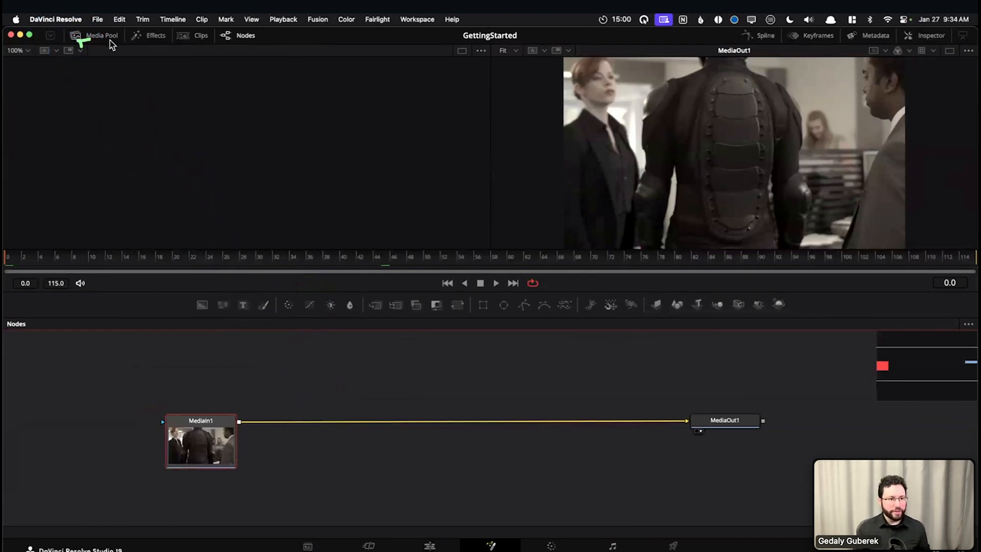
# Look through the Timelines and Media bins in the Media Pool, then hide the Media Pool
pyautogui.click(89, 40)
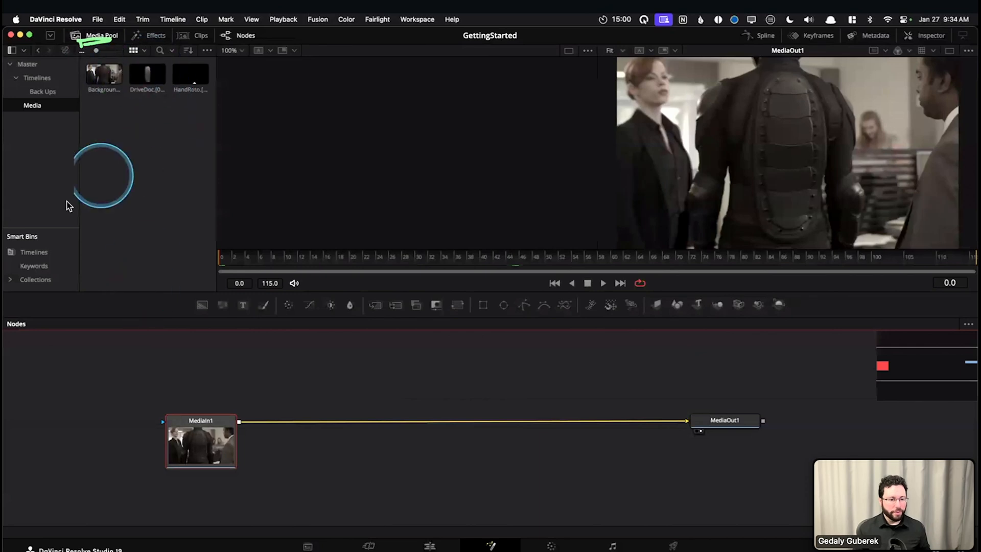
pyautogui.click(36, 76)
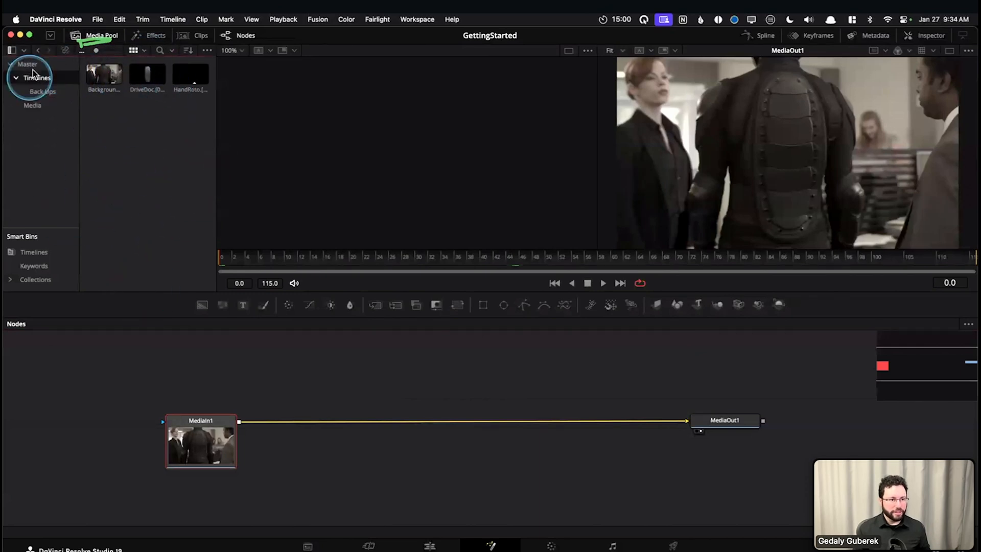
pyautogui.click(41, 106)
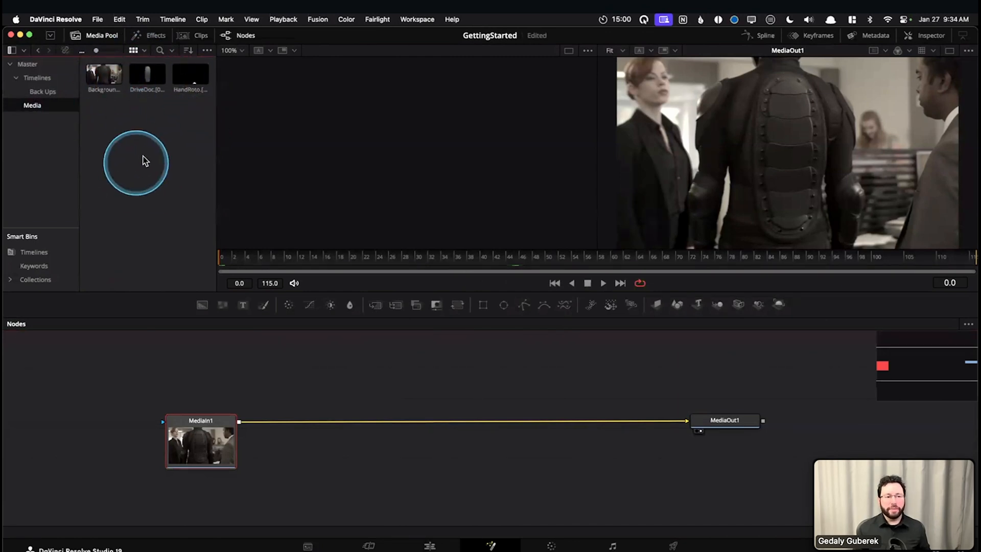
pyautogui.click(99, 38)
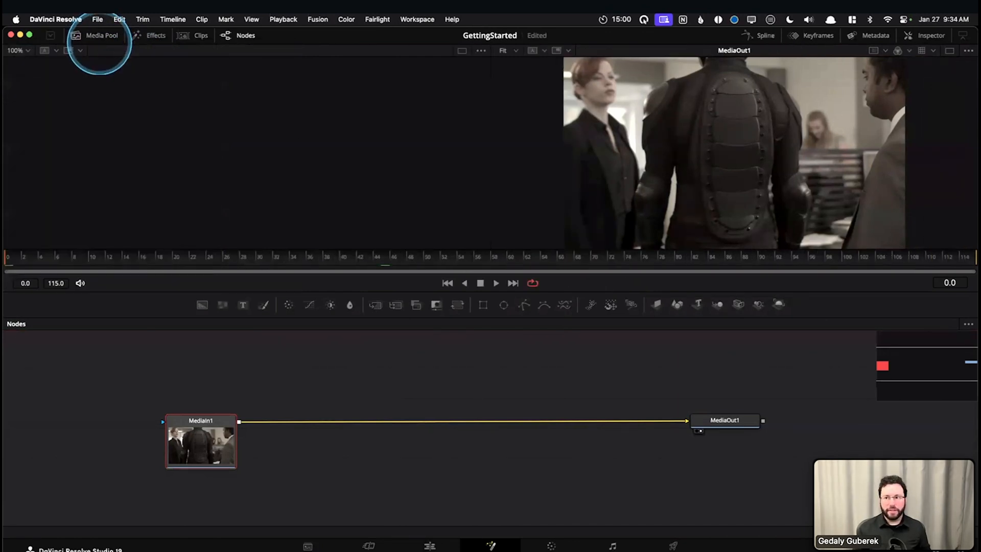
# Examine the Inspector settings of the MediaOut1 and MediaIn1 nodes, then hide the Inspector
pyautogui.click(929, 34)
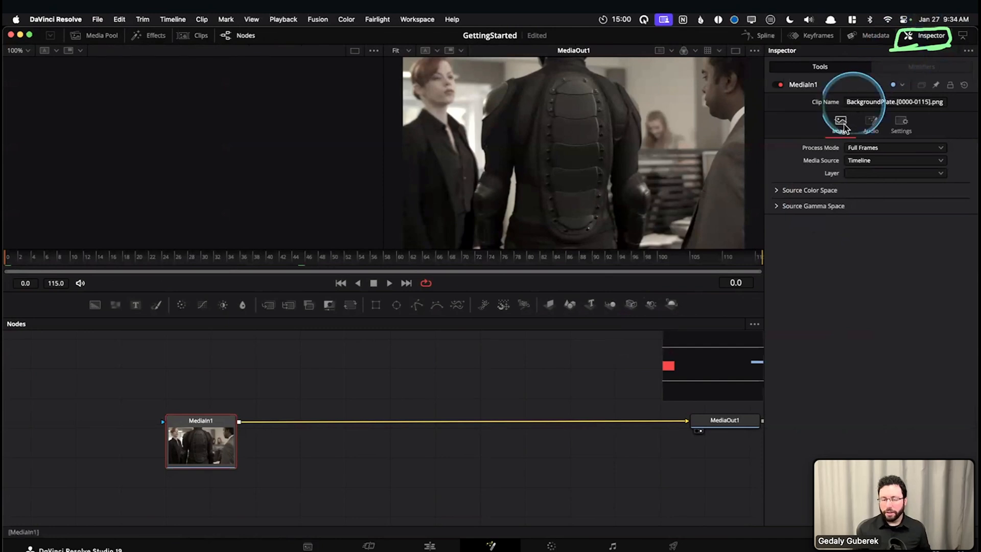
pyautogui.moveTo(336, 400); pyautogui.dragTo(274, 405)
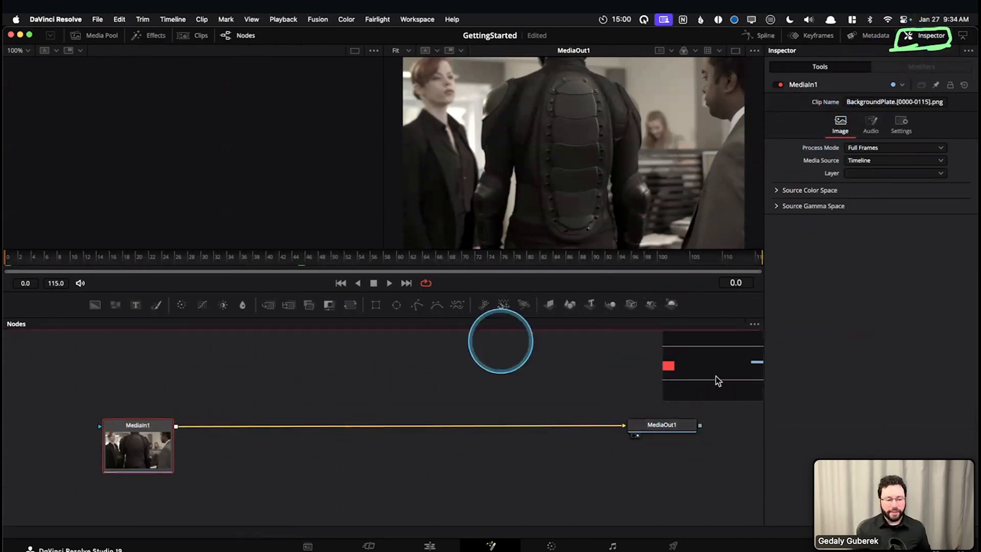
pyautogui.click(662, 425)
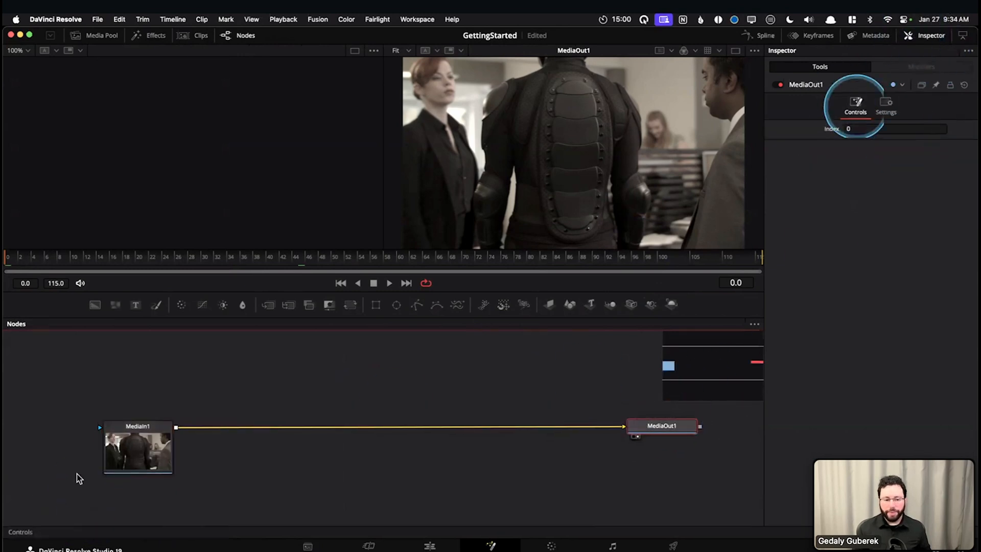
pyautogui.click(134, 447)
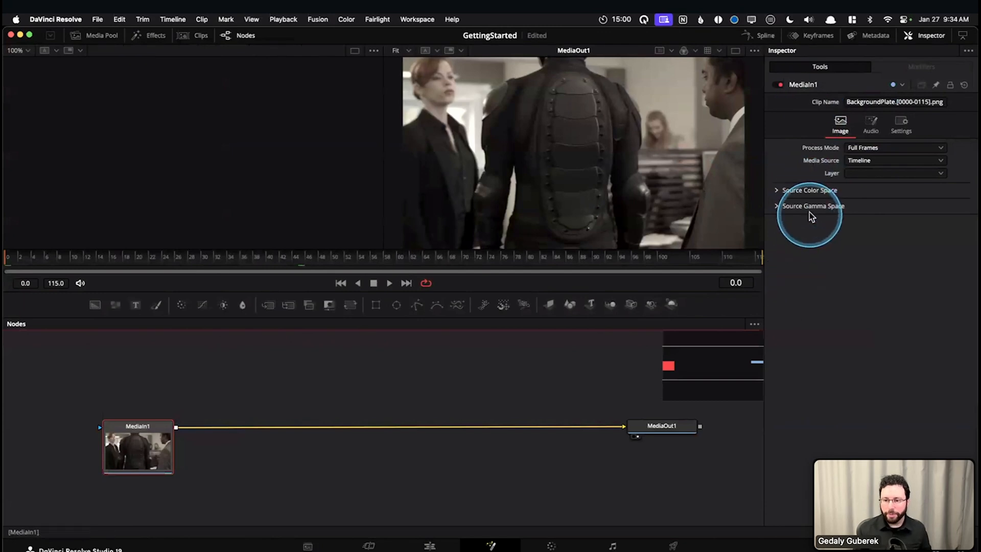
pyautogui.click(909, 35)
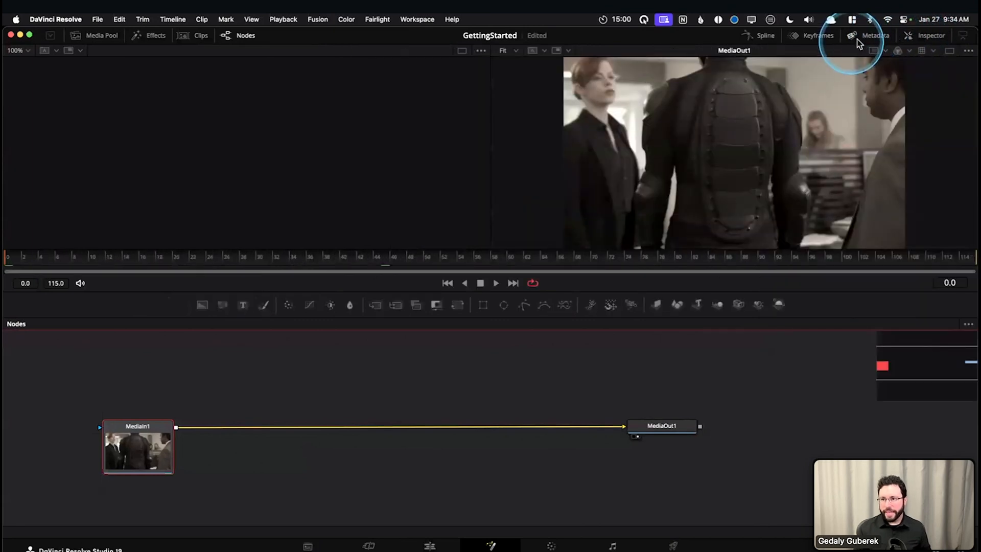
# View the BackgroundPlate clip's metadata and the timeline's clip thumbnails, hiding each display when done
pyautogui.click(868, 35)
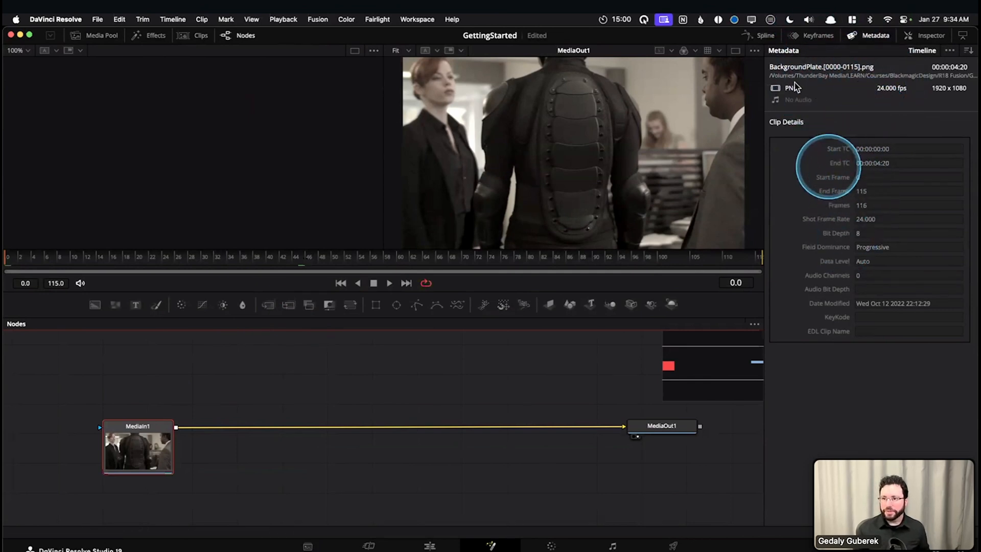
pyautogui.click(874, 36)
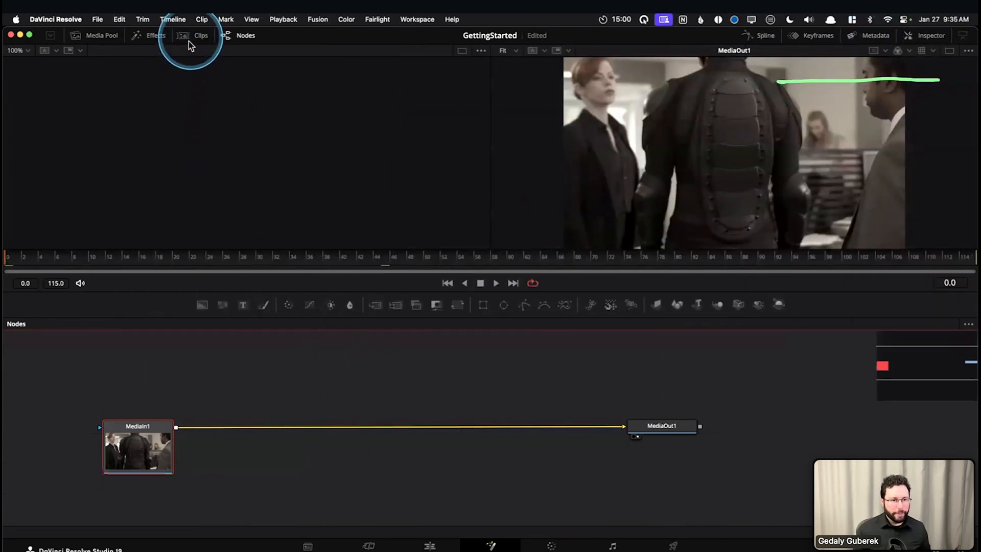
pyautogui.moveTo(212, 48); pyautogui.dragTo(175, 48)
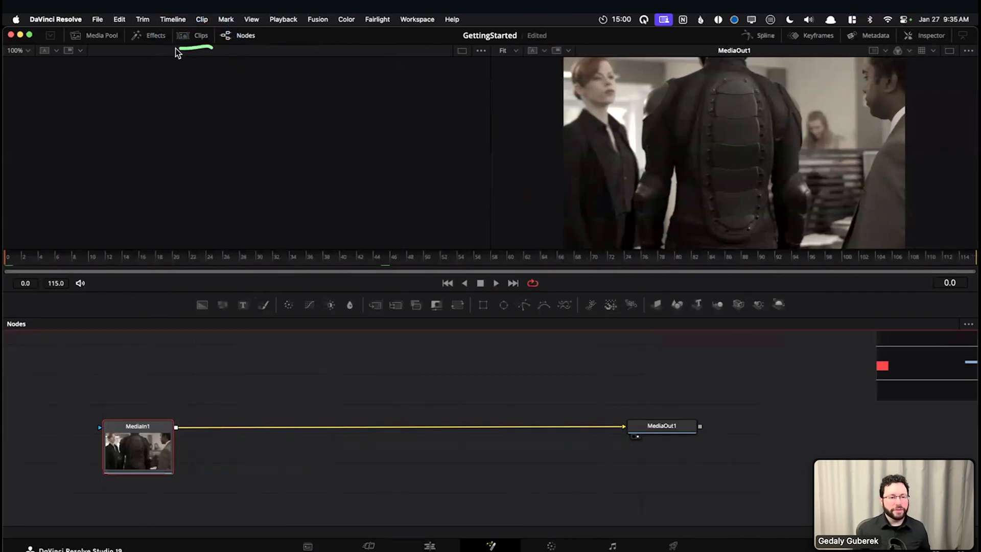
pyautogui.click(185, 35)
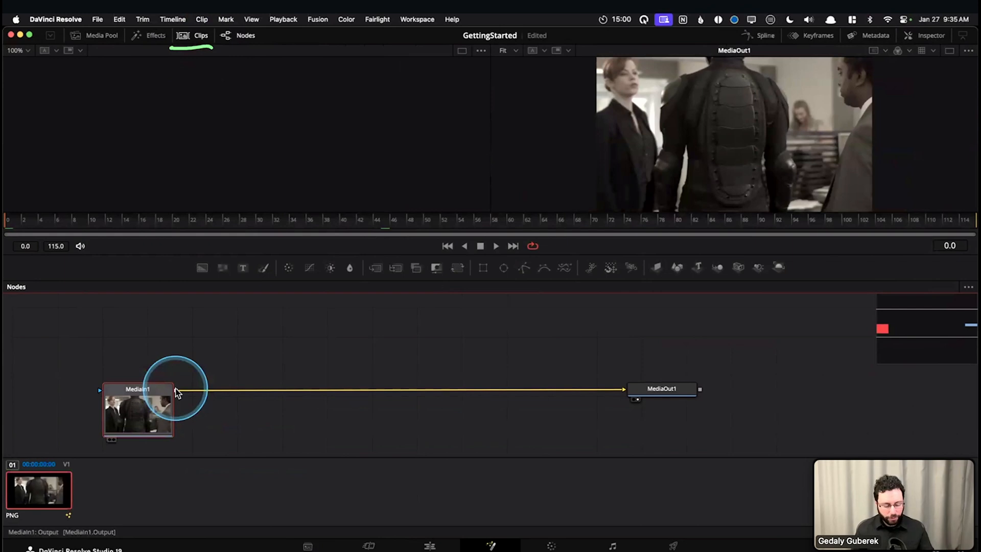
pyautogui.moveTo(176, 391)
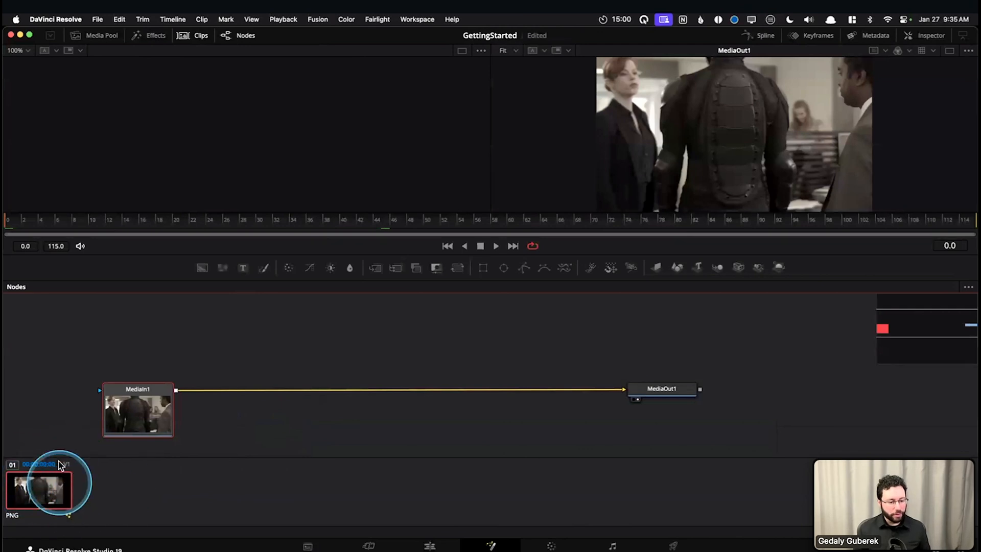
pyautogui.click(192, 36)
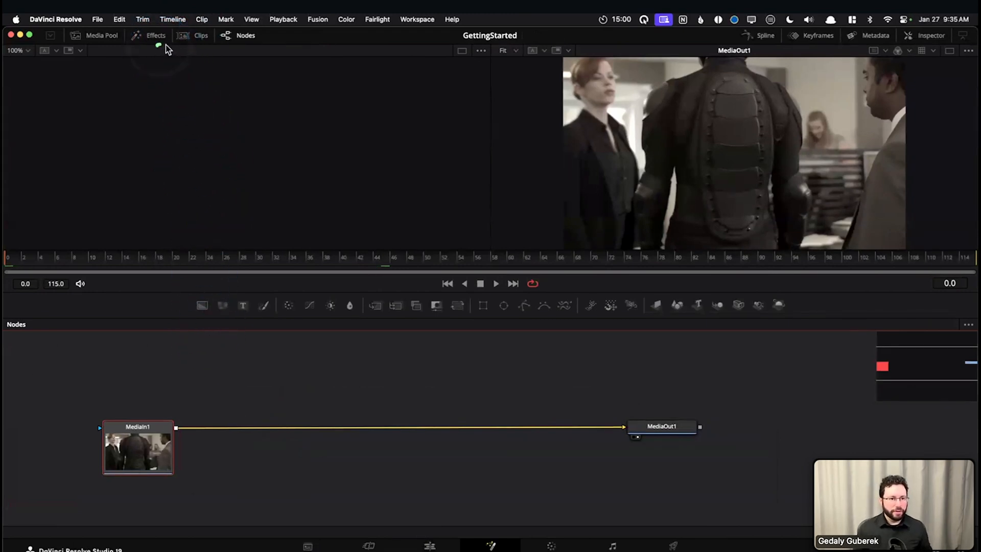
# Browse the Tools list in the Effects library, then hide the library
pyautogui.click(141, 38)
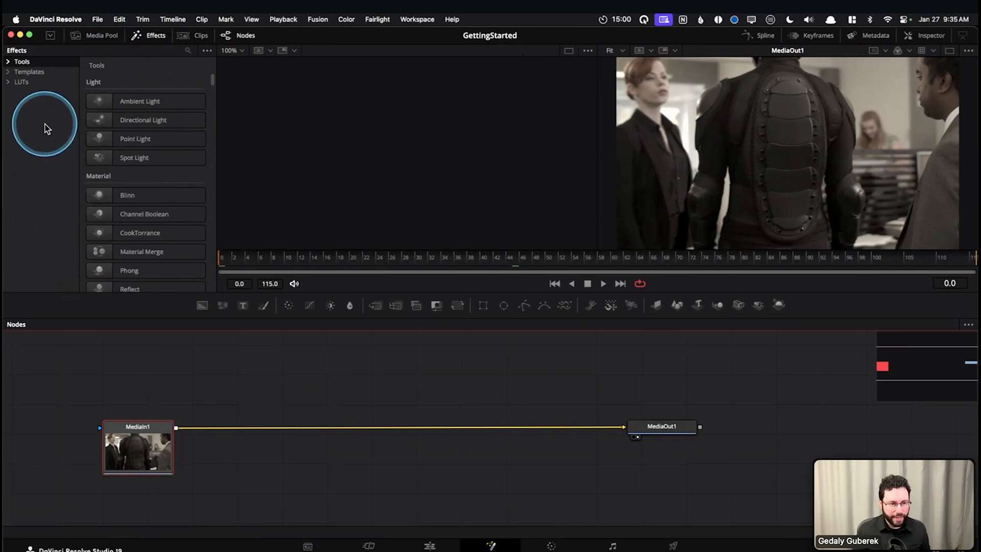
pyautogui.scroll(-2, 132, 184)
pyautogui.scroll(-15, 131, 185)
pyautogui.scroll(-15, 130, 184)
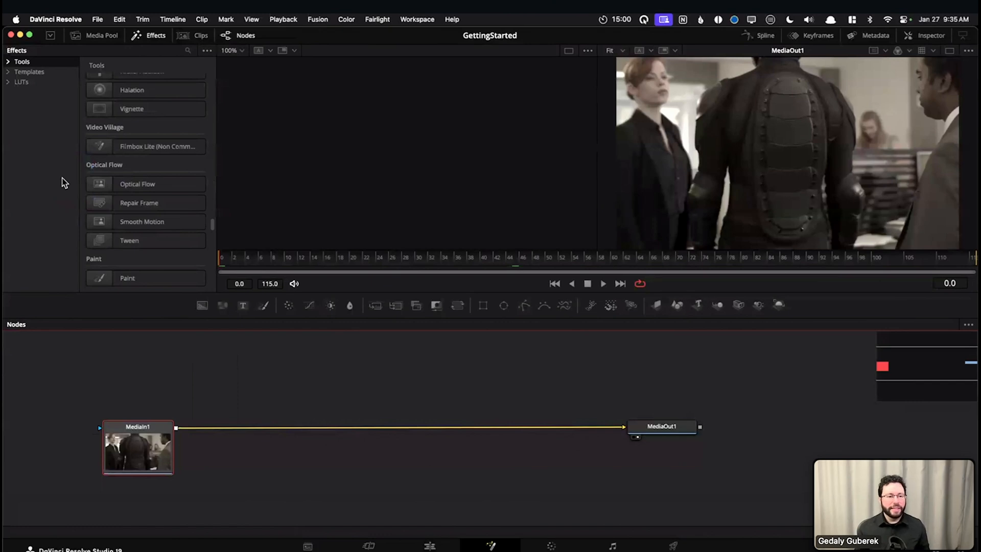
pyautogui.scroll(5, 95, 171)
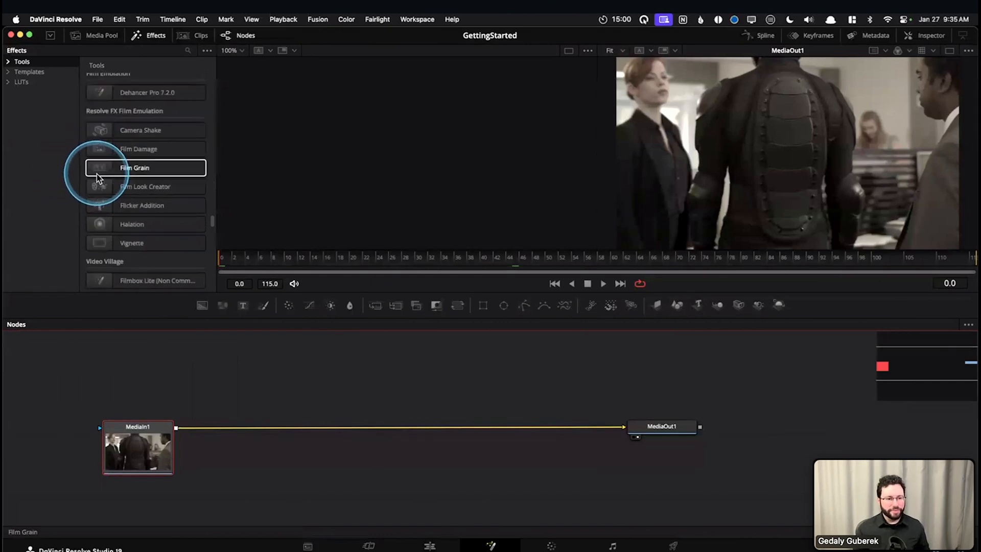
pyautogui.scroll(10, 99, 179)
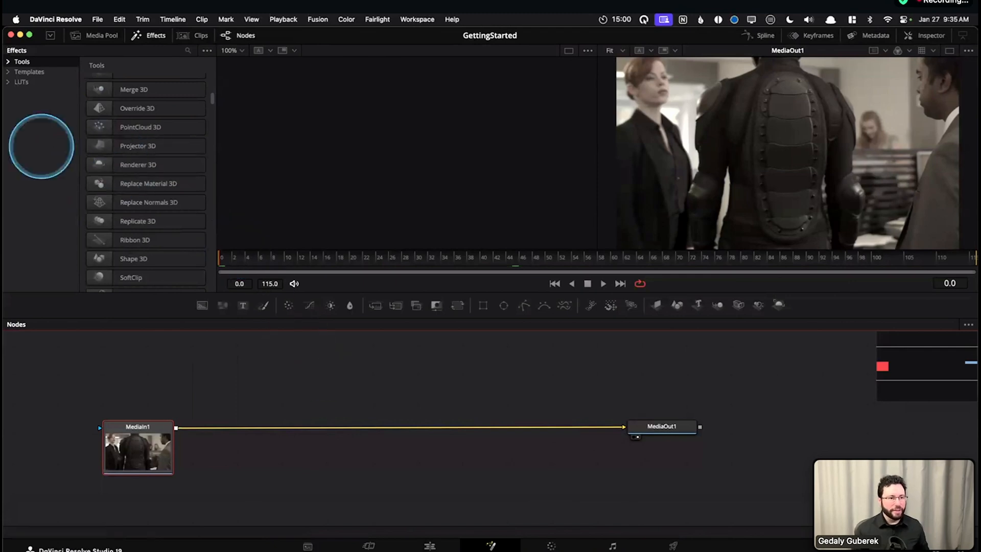
pyautogui.click(151, 38)
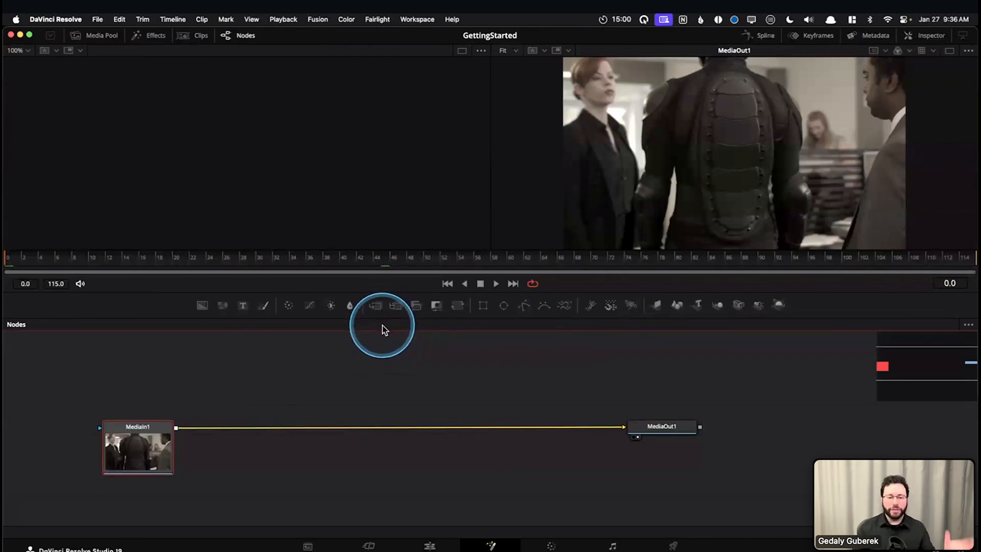
# View the Keyframes editor and the Spline editor one after the other, hiding each when done
pyautogui.click(801, 36)
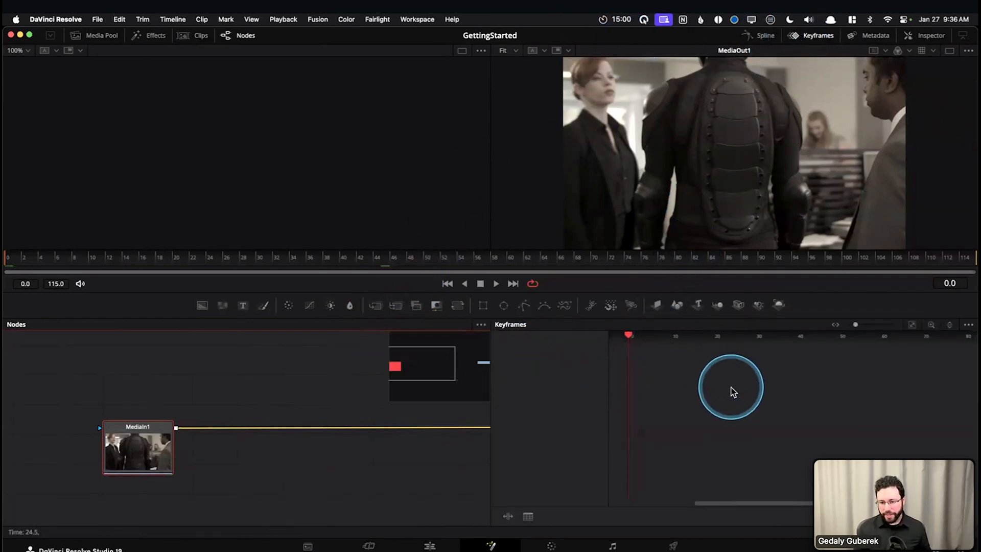
pyautogui.hscroll(-8, 730, 390)
pyautogui.hscroll(-10, 730, 387)
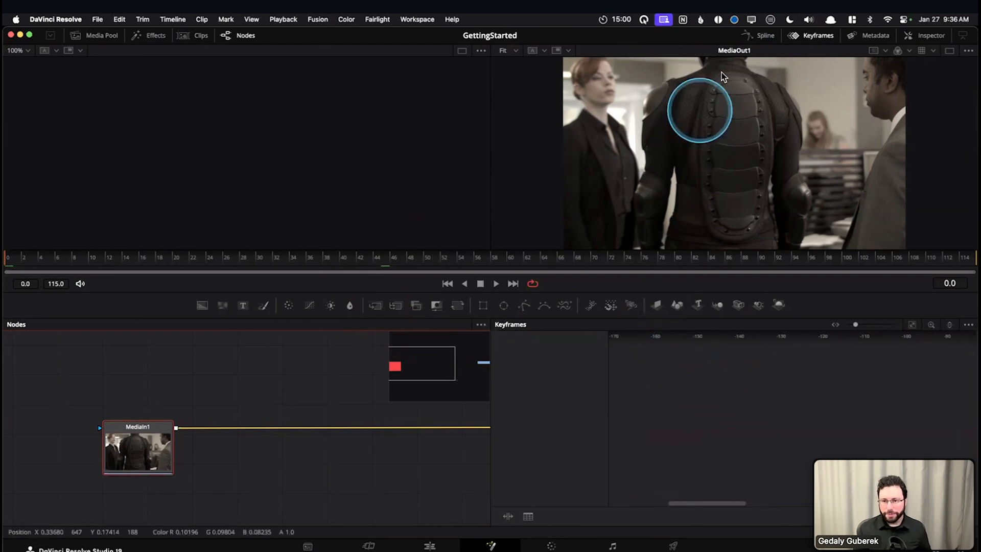
pyautogui.click(816, 36)
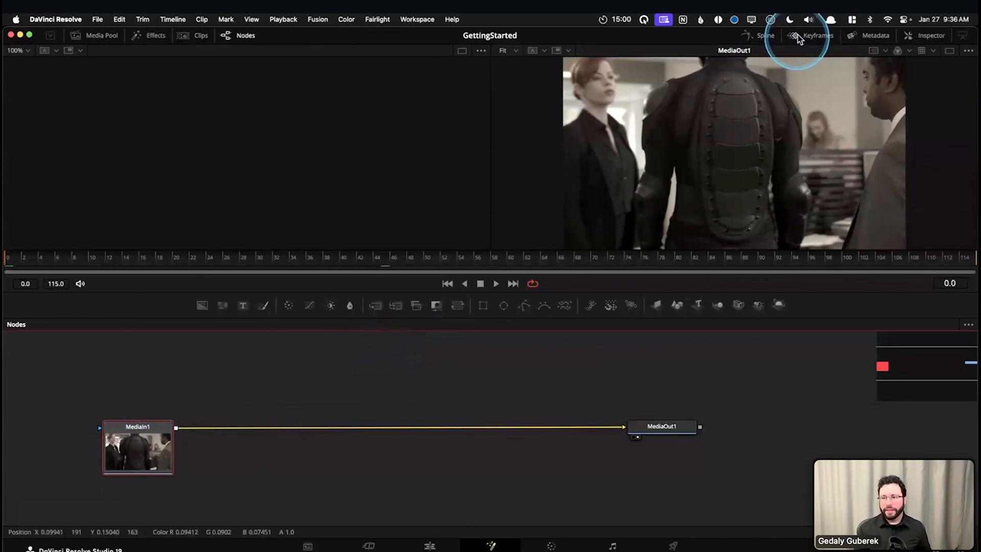
pyautogui.click(765, 37)
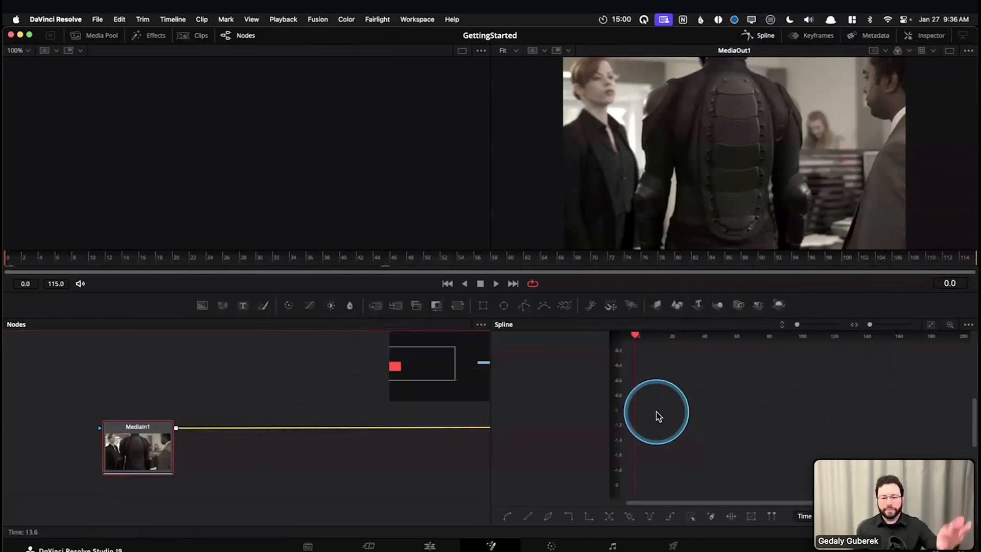
pyautogui.moveTo(746, 503); pyautogui.dragTo(688, 496)
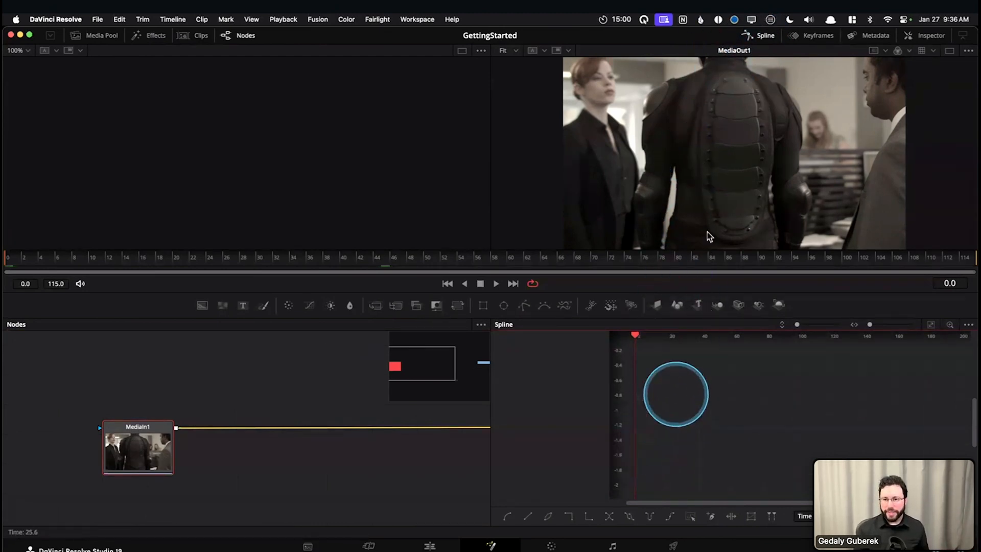
pyautogui.click(762, 39)
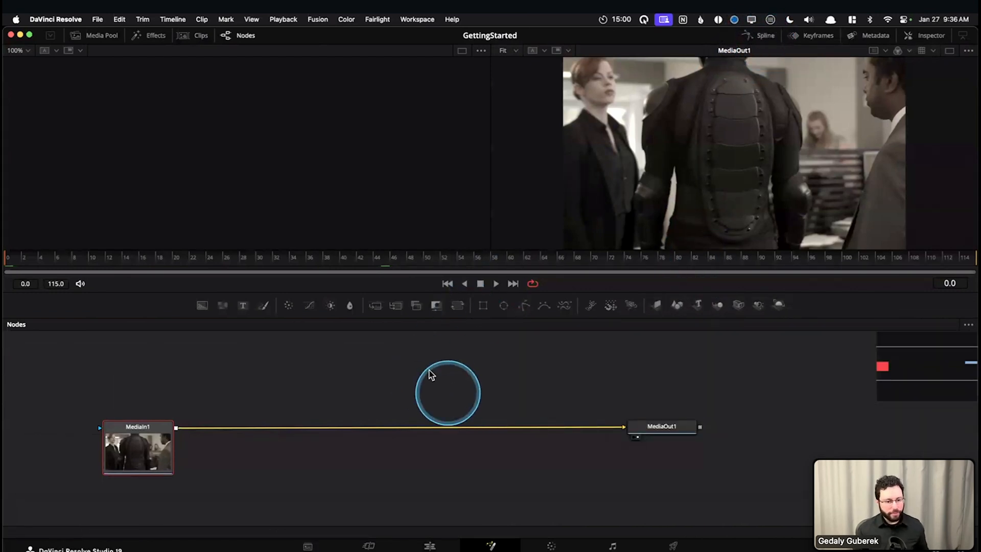
# Turn on Show Tile Picture for the MediaIn1 node
pyautogui.moveTo(178, 386); pyautogui.dragTo(282, 393)
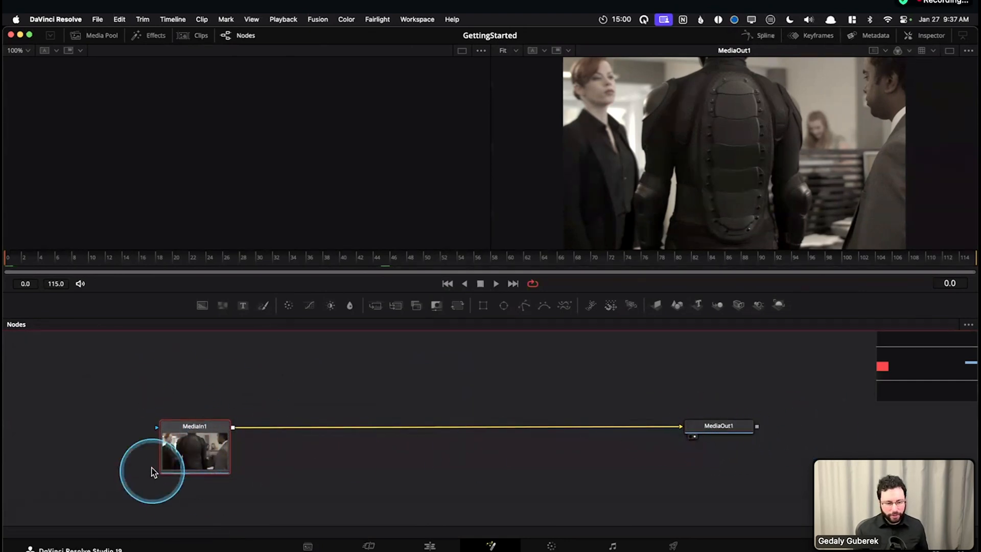
pyautogui.rightClick(193, 443)
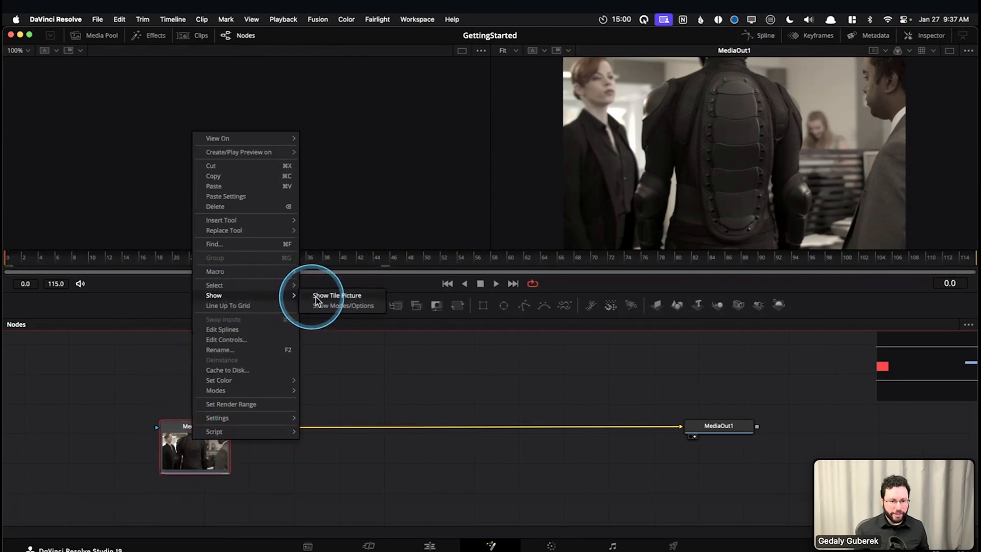
pyautogui.click(346, 296)
pyautogui.rightClick(190, 451)
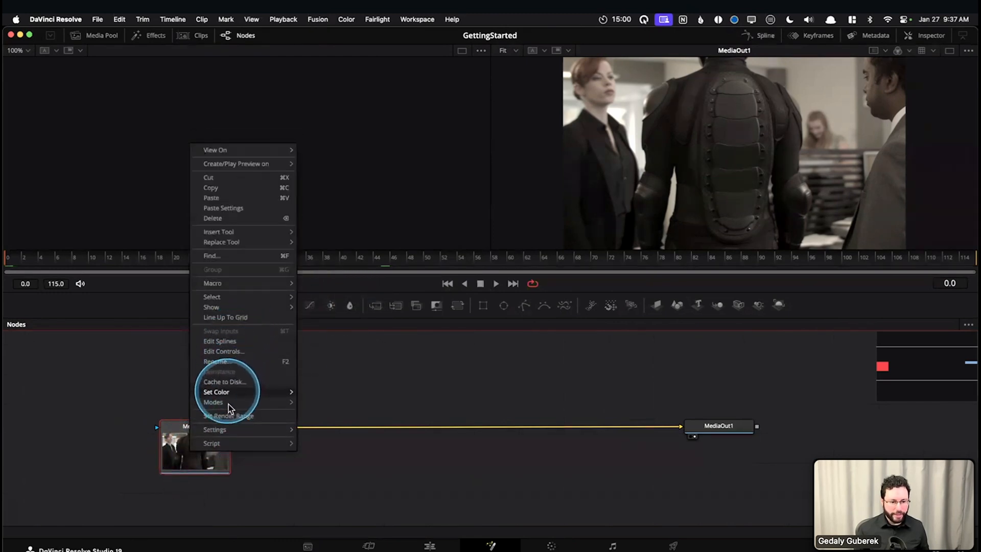
pyautogui.click(403, 359)
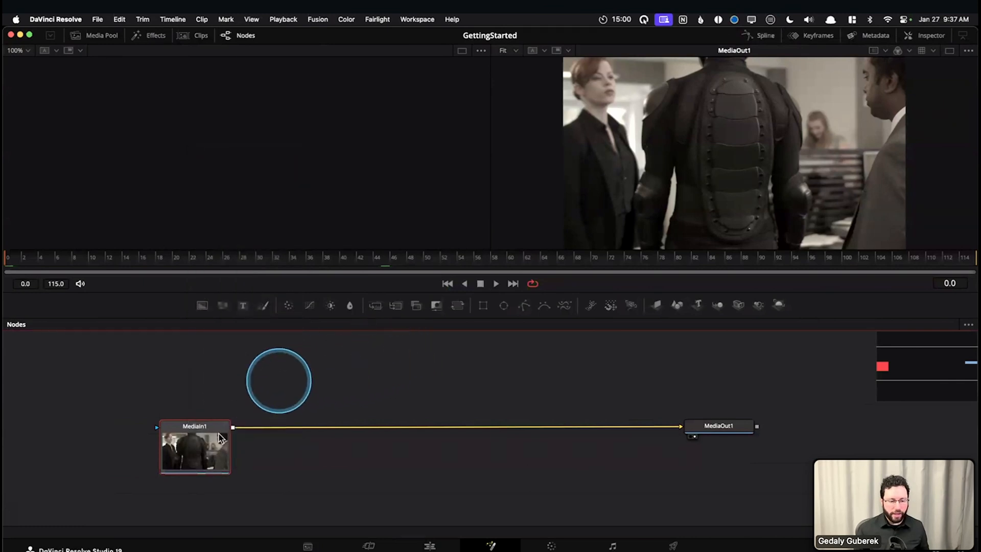
# Show the MediaOut1 node's tile picture, turn it off again, and deselect the node
pyautogui.click(719, 432)
pyautogui.rightClick(720, 432)
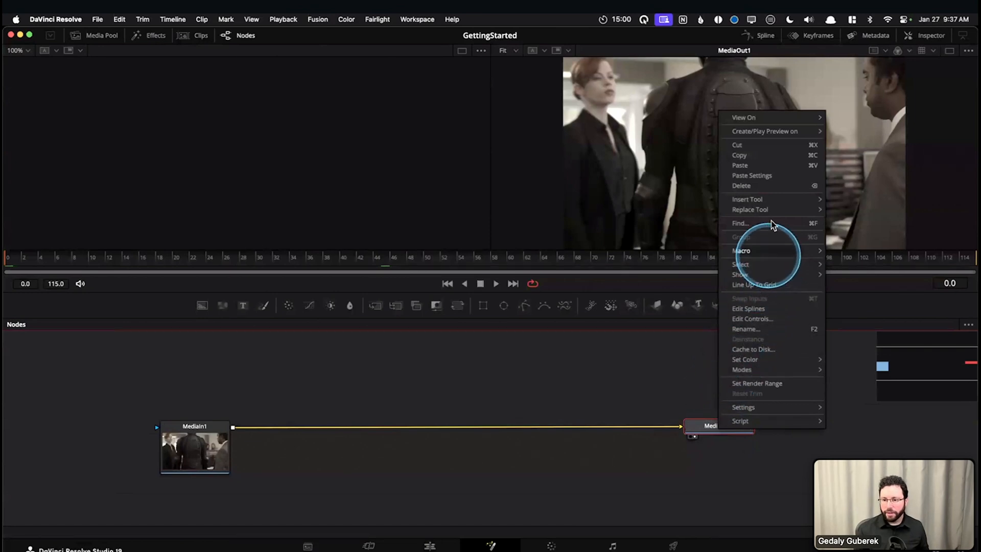
pyautogui.moveTo(777, 275)
pyautogui.click(857, 276)
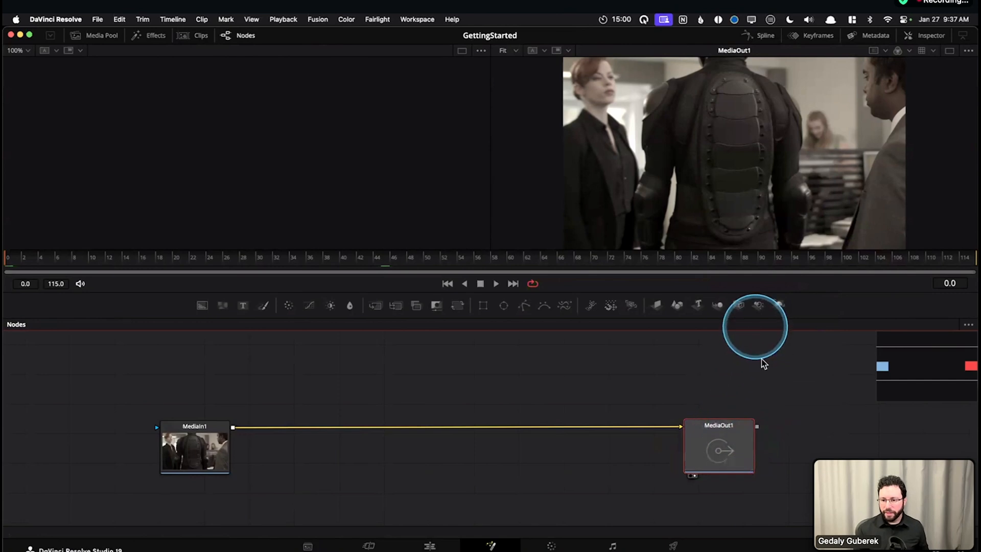
pyautogui.rightClick(732, 448)
pyautogui.moveTo(815, 291)
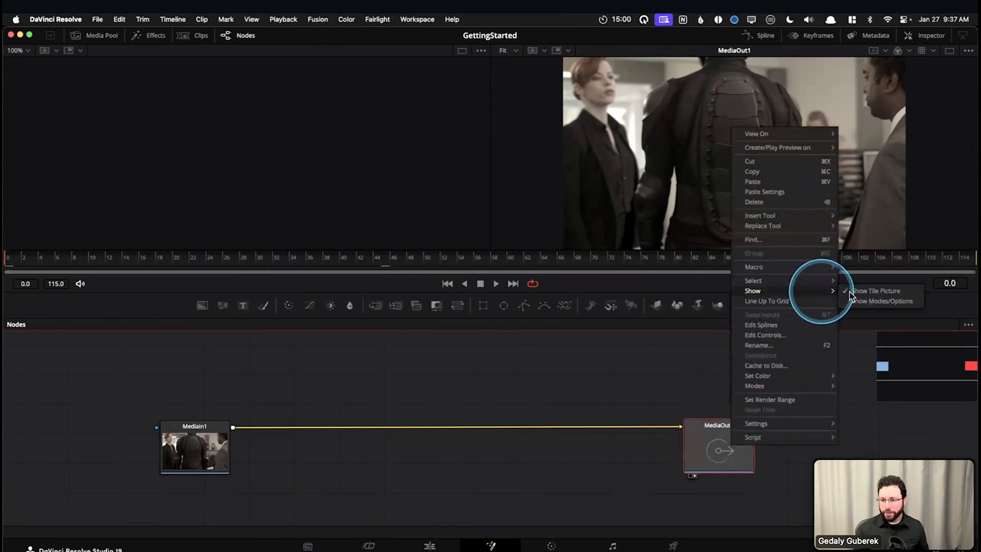
pyautogui.click(857, 290)
pyautogui.click(413, 393)
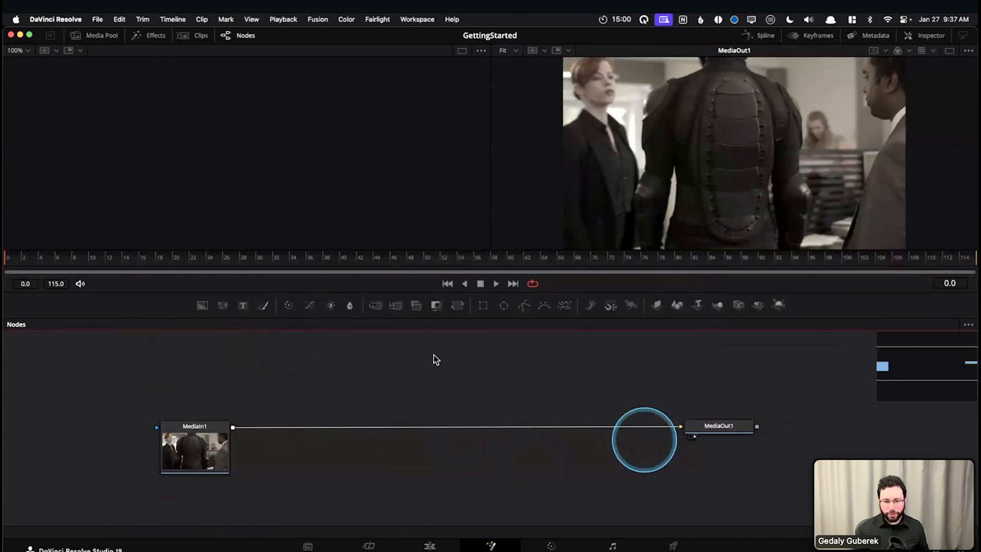
# Turn off Force Source Tile Pictures for the node graph and Show Tile Picture for the MediaIn1 node
pyautogui.rightClick(407, 373)
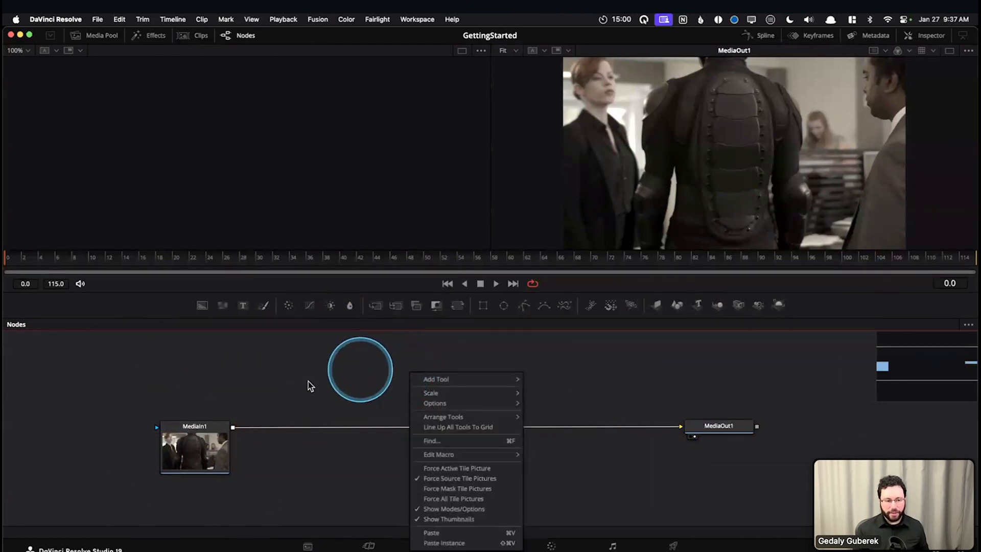
pyautogui.click(435, 480)
pyautogui.rightClick(415, 370)
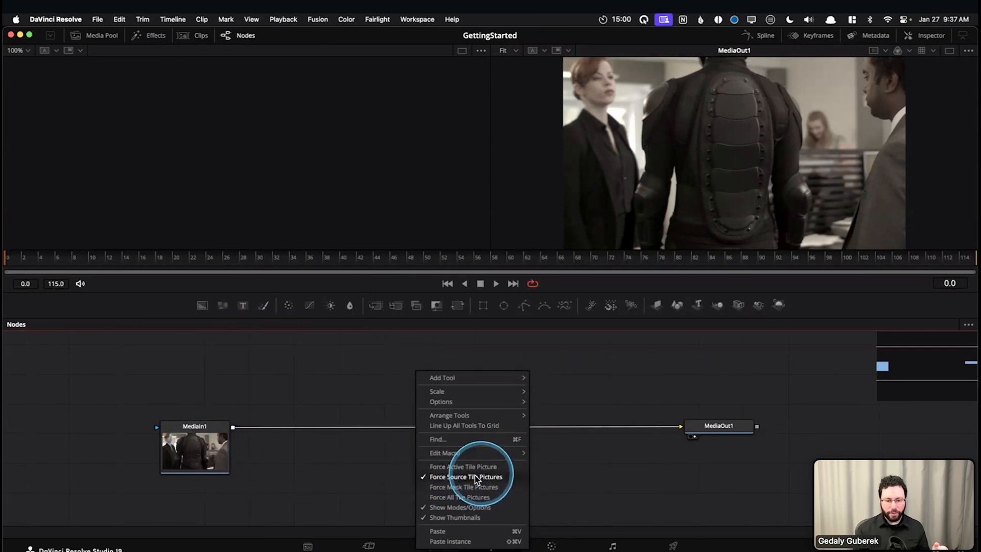
pyautogui.click(446, 479)
pyautogui.click(197, 450)
pyautogui.rightClick(207, 452)
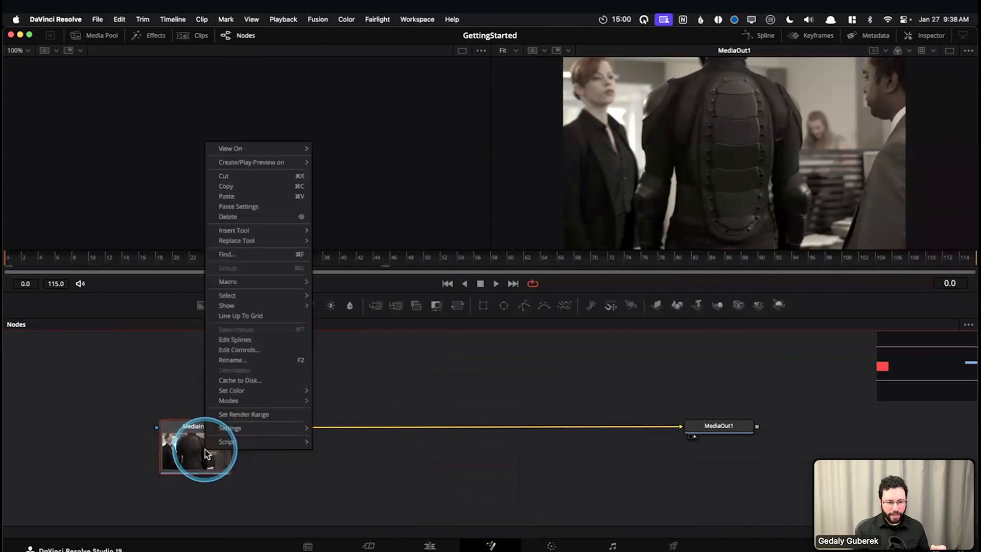
pyautogui.moveTo(255, 306)
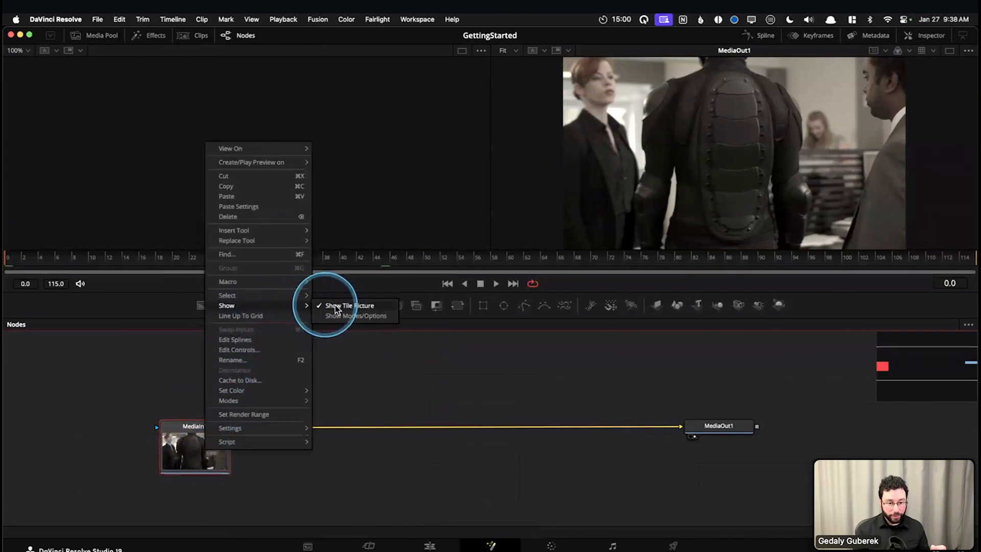
pyautogui.click(320, 307)
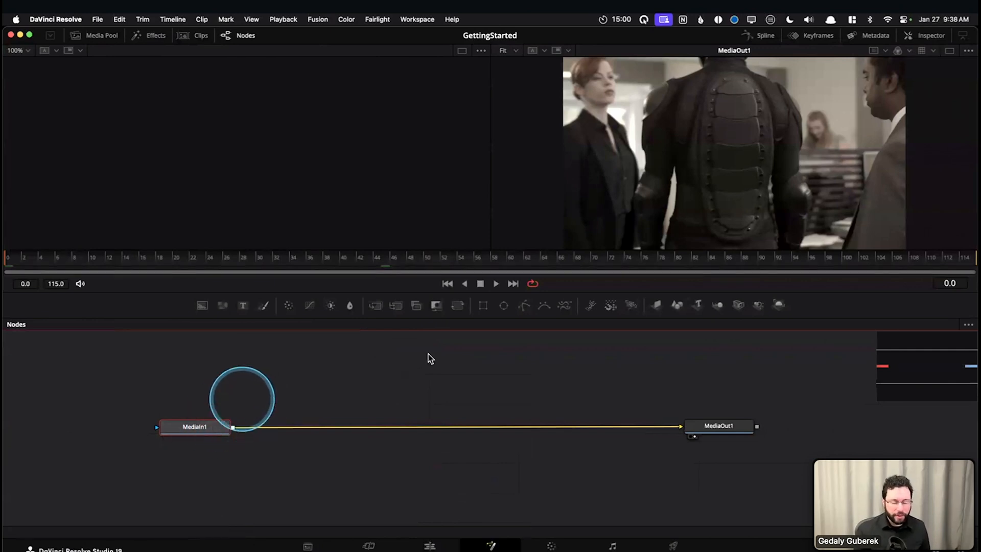
# Turn Force Source Tile Pictures on for the node graph and move the MediaIn1 node slightly closer to MediaOut1
pyautogui.moveTo(428, 359)
pyautogui.mouseDown()
pyautogui.moveTo(438, 368)
pyautogui.moveTo(422, 374)
pyautogui.mouseUp()
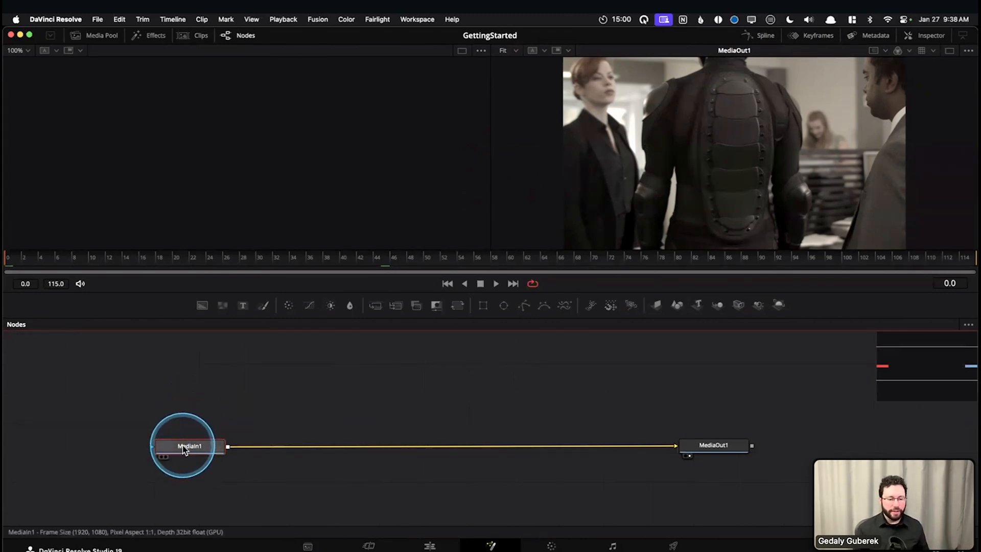
pyautogui.rightClick(336, 373)
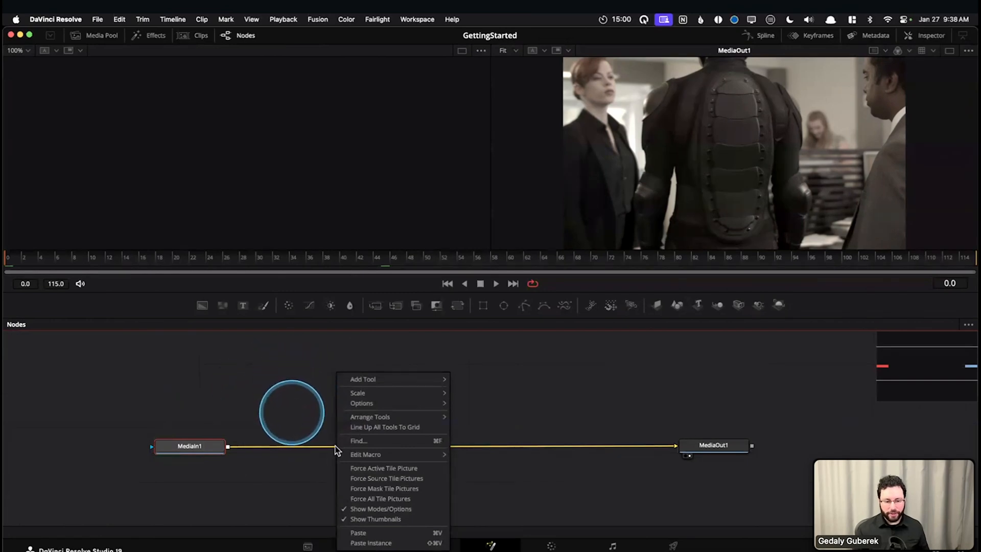
pyautogui.click(381, 480)
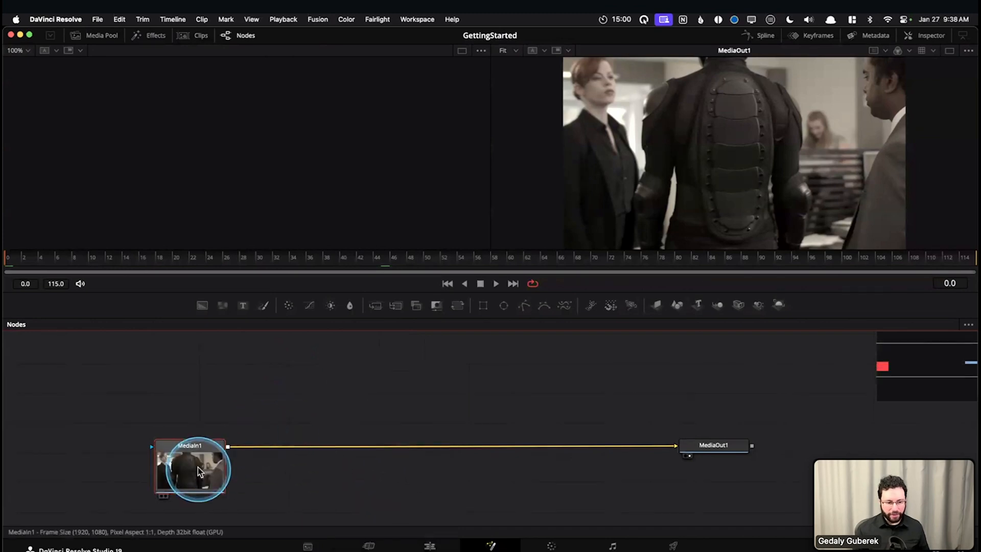
pyautogui.moveTo(208, 434); pyautogui.dragTo(228, 458)
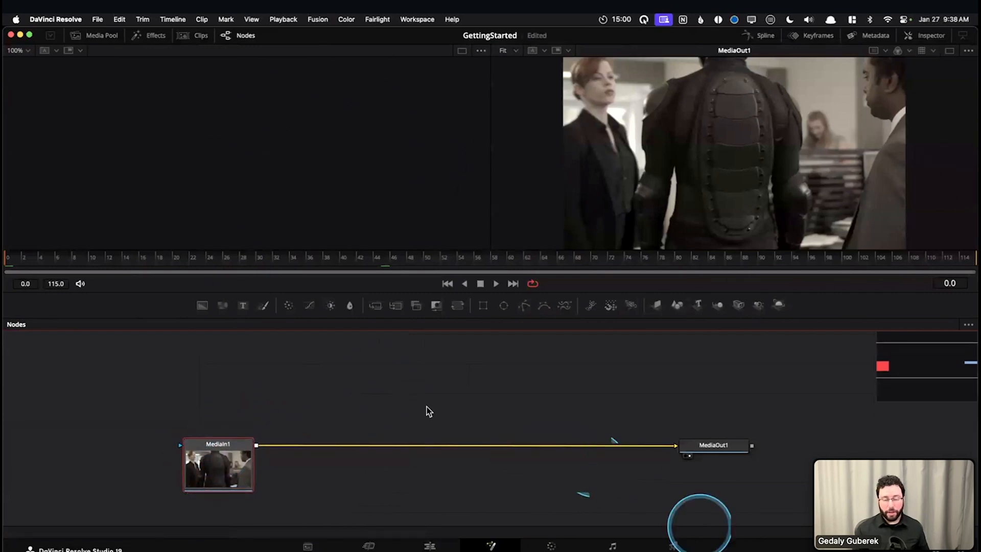
pyautogui.click(357, 385)
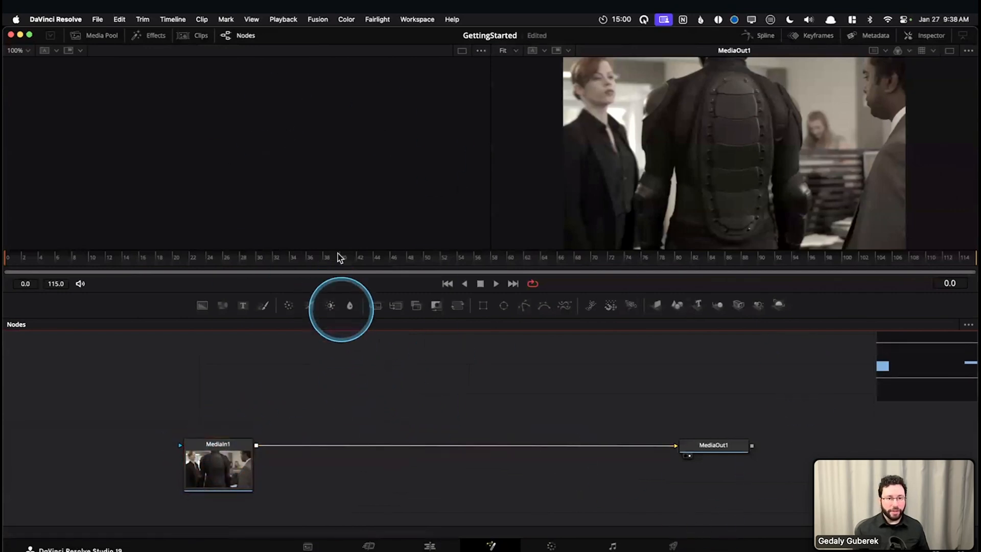
# Review the Flow options in Fusion Settings, including forced tile pictures, arrangement and pipe style, and save the settings
pyautogui.click(317, 22)
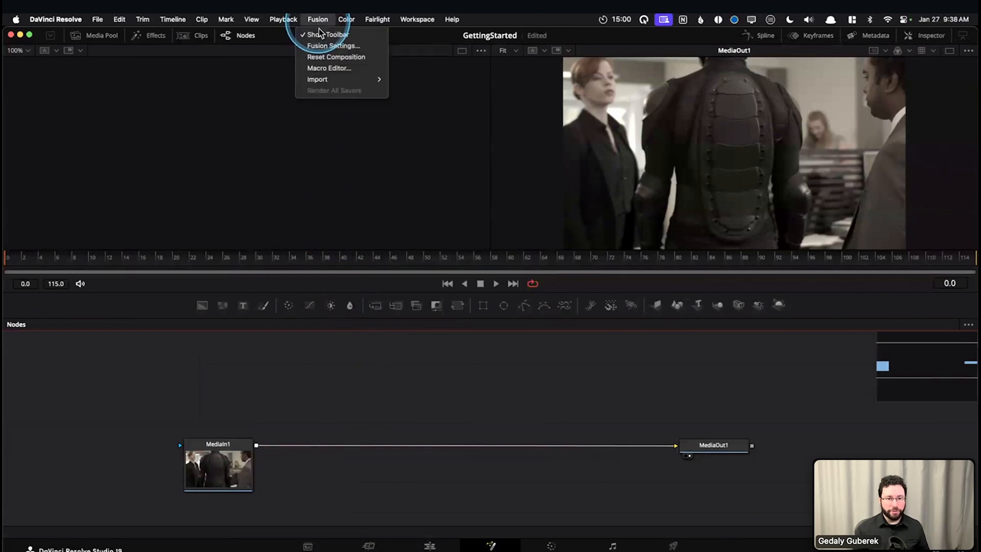
pyautogui.click(325, 45)
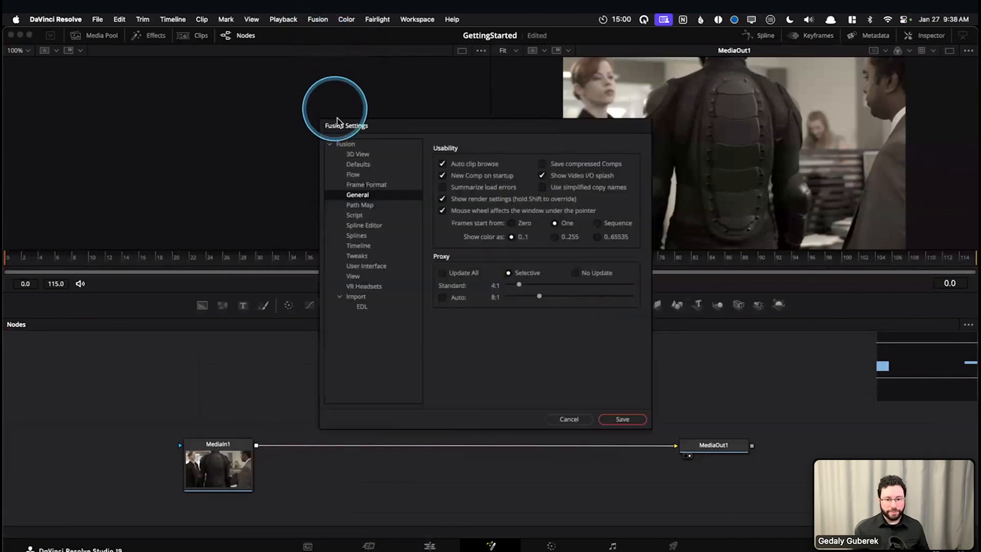
pyautogui.click(373, 176)
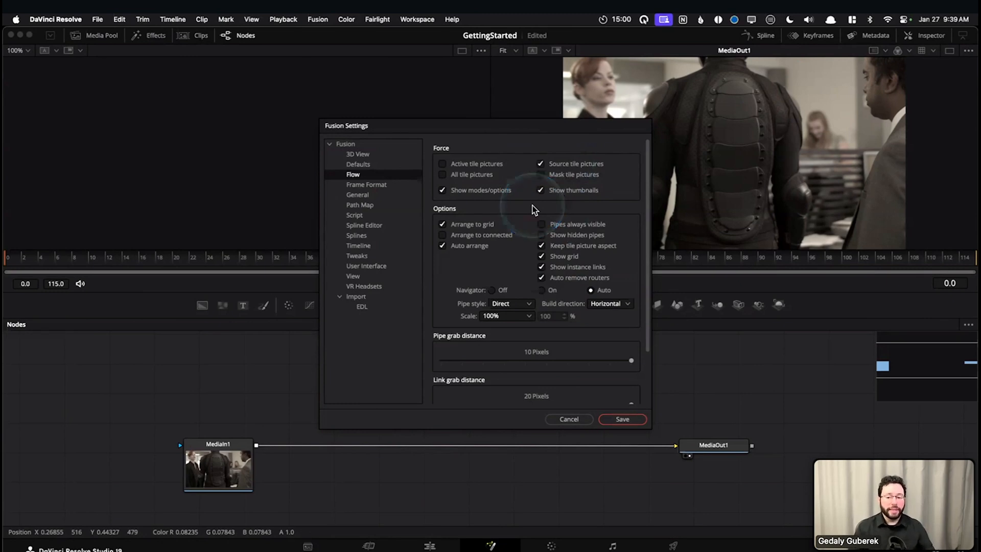
pyautogui.scroll(-3, 522, 217)
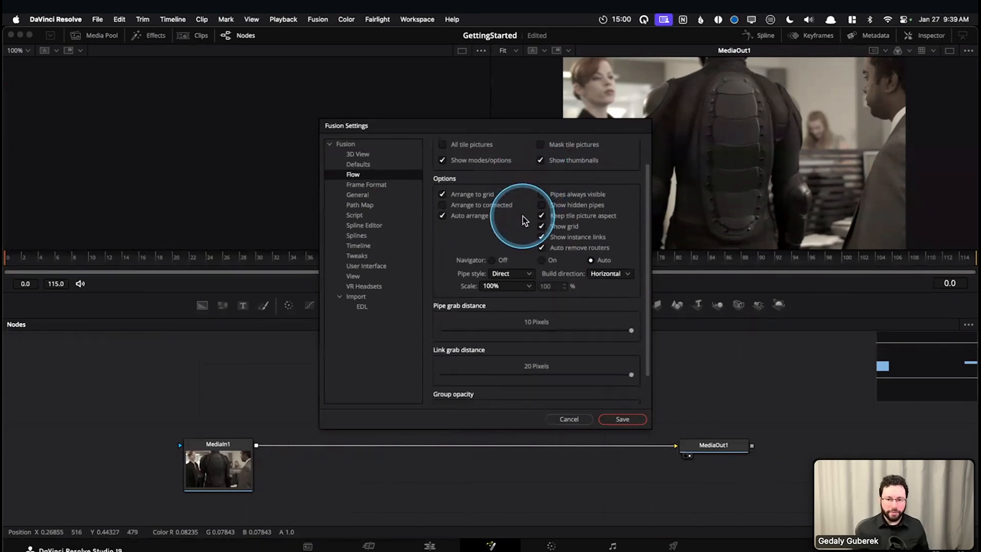
pyautogui.scroll(3, 536, 205)
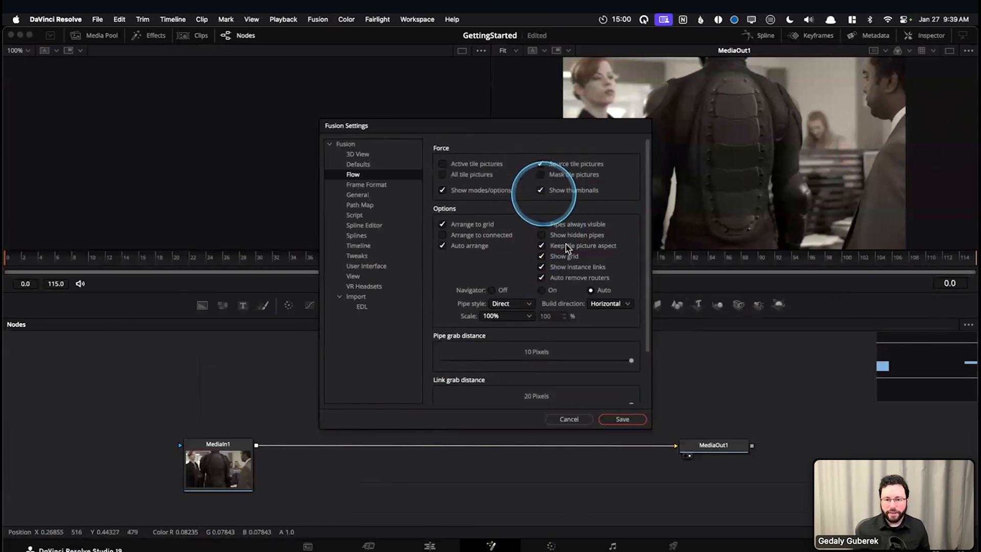
pyautogui.scroll(-3, 650, 179)
pyautogui.scroll(3, 641, 214)
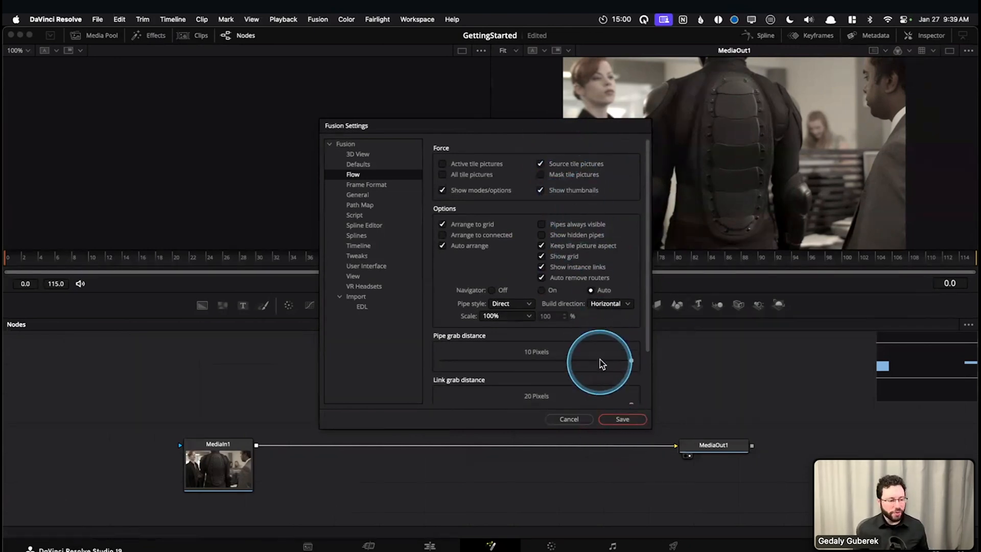
pyautogui.click(621, 420)
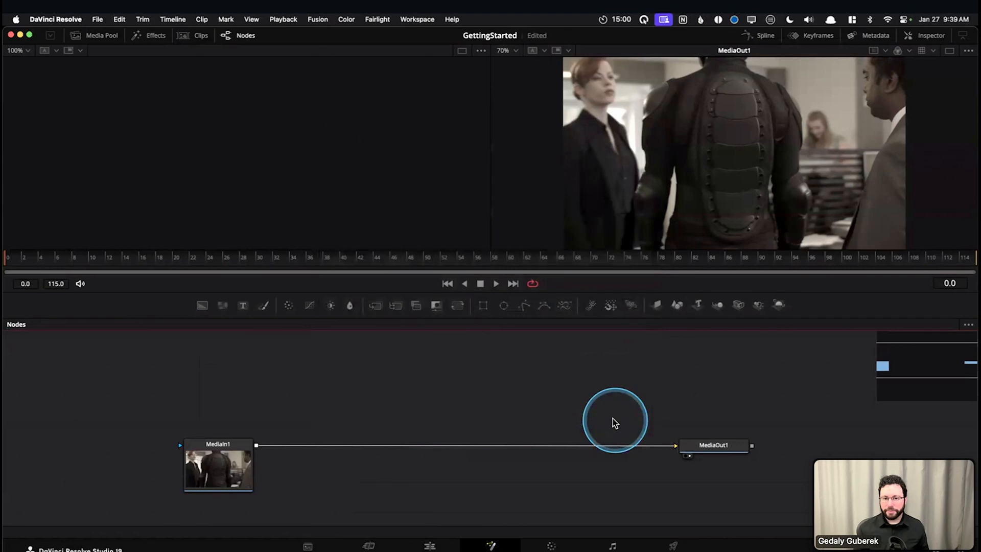
# Select the MediaOut1 node and shift it slightly so its connection from MediaIn1 runs level
pyautogui.moveTo(388, 404); pyautogui.dragTo(442, 393)
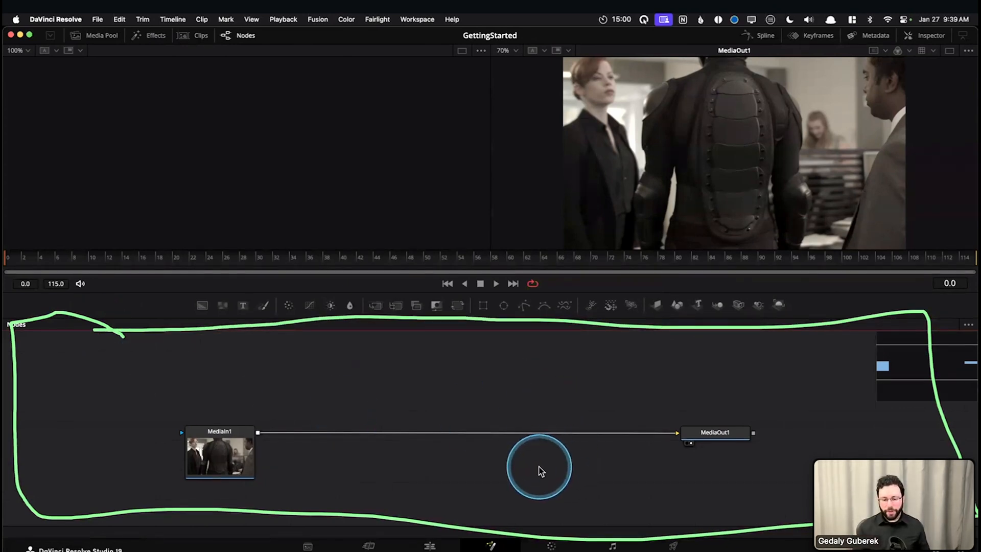
pyautogui.click(705, 432)
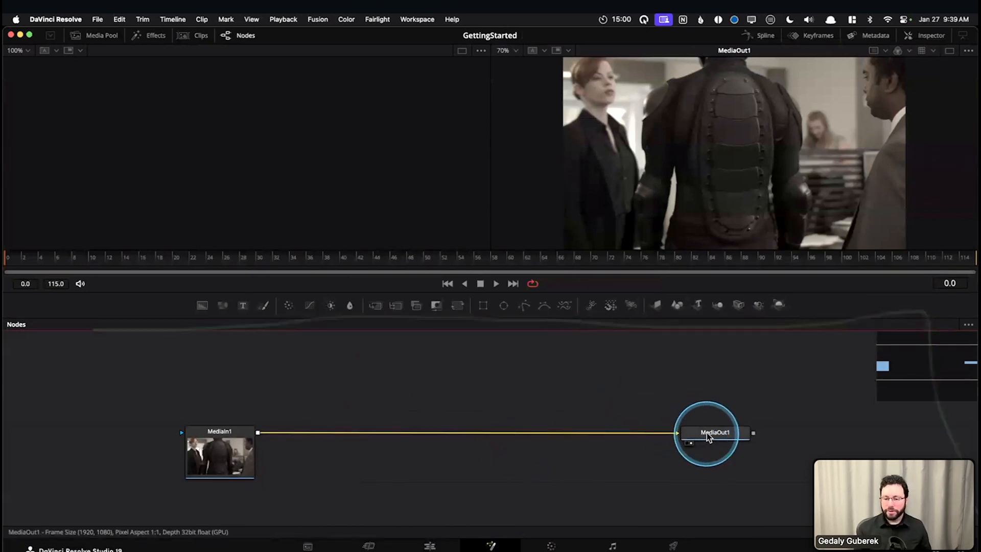
pyautogui.moveTo(712, 436); pyautogui.dragTo(706, 434)
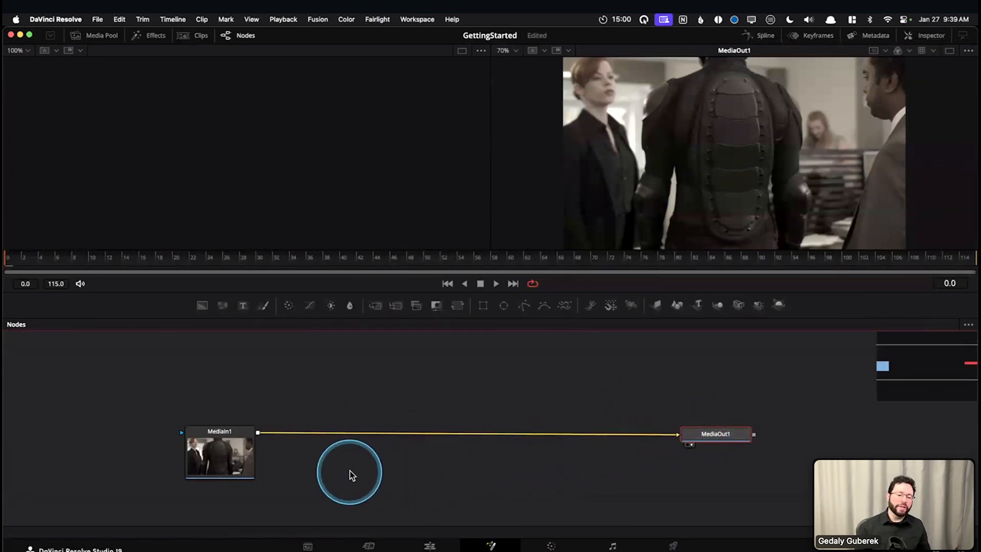
pyautogui.moveTo(714, 437); pyautogui.dragTo(716, 434)
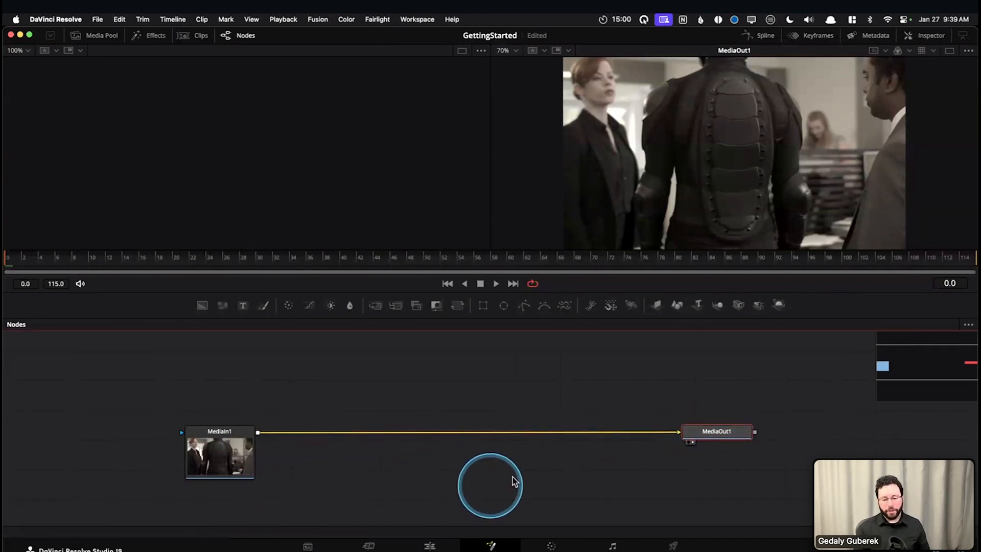
# Switch to the Color page, hide the Gallery and the timeline, and widen the node graph area
pyautogui.click(551, 545)
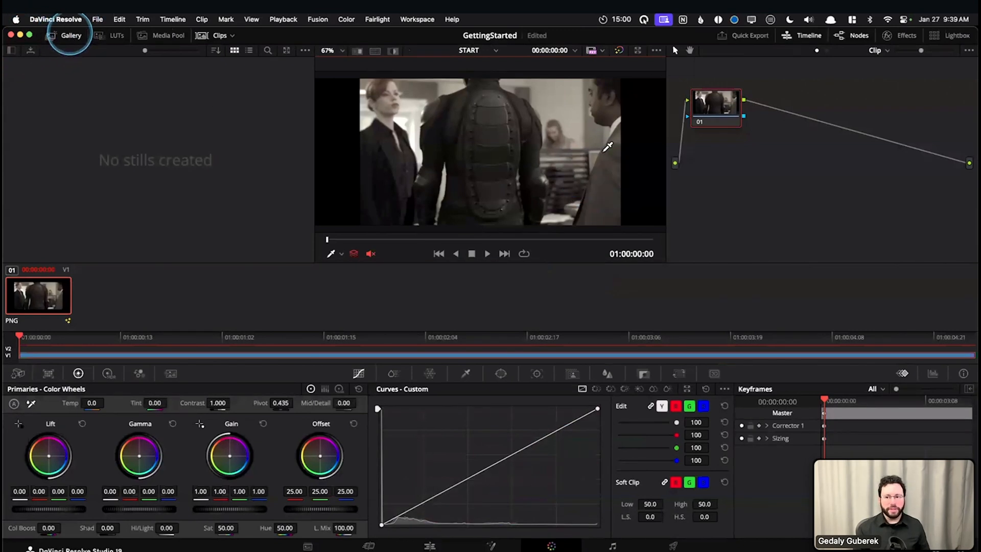
pyautogui.click(70, 35)
pyautogui.moveTo(665, 143); pyautogui.dragTo(447, 159)
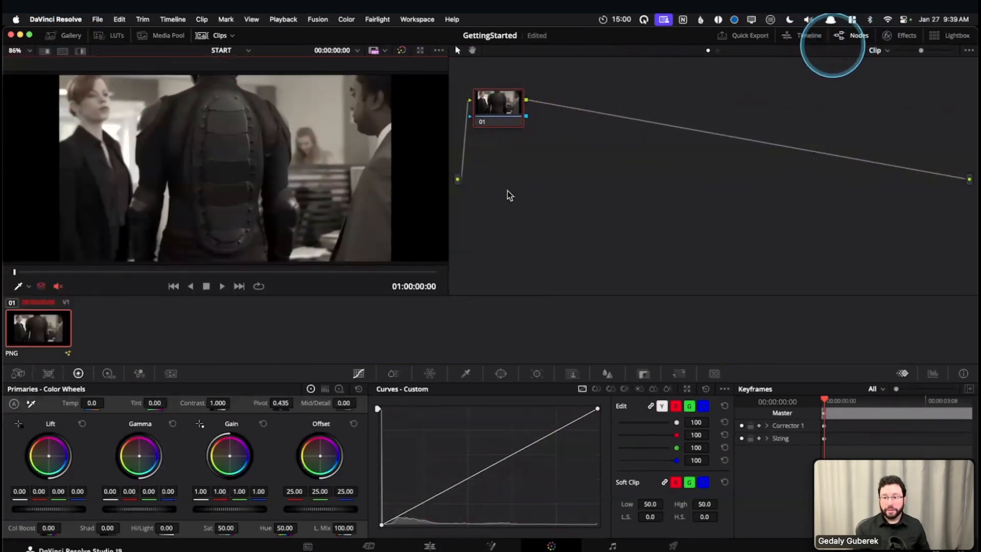
# Move node 01 in line with the graph's input and output and add a serial node after it
pyautogui.moveTo(501, 105); pyautogui.dragTo(543, 179)
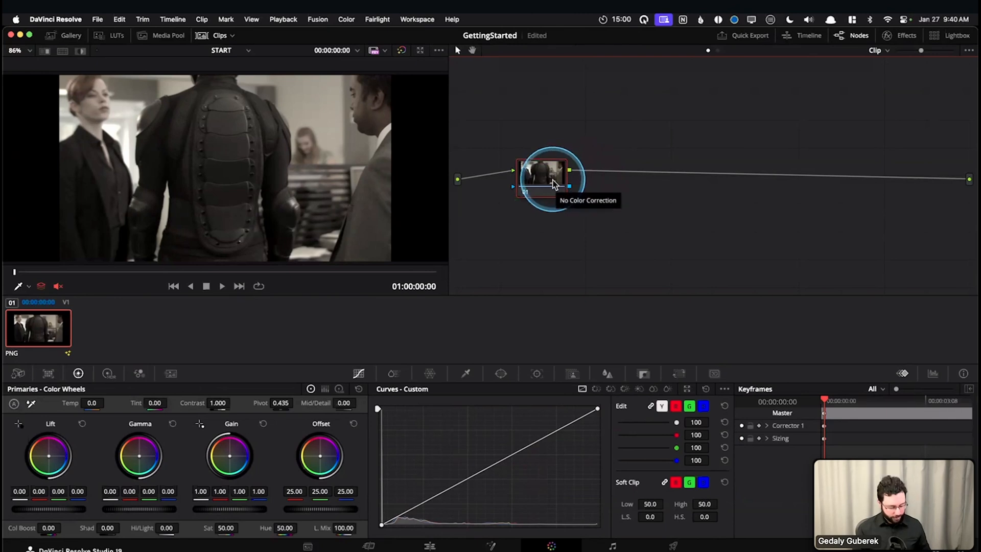
pyautogui.hotkey('alt', 's')
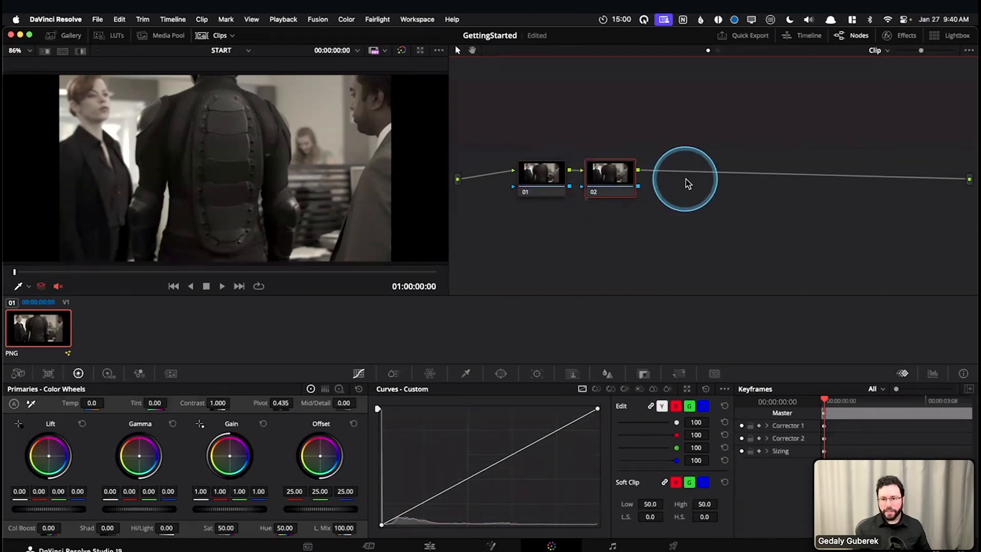
# Add a separate Corrector node to the Color page's node graph and delete it again
pyautogui.rightClick(658, 182)
pyautogui.moveTo(704, 212)
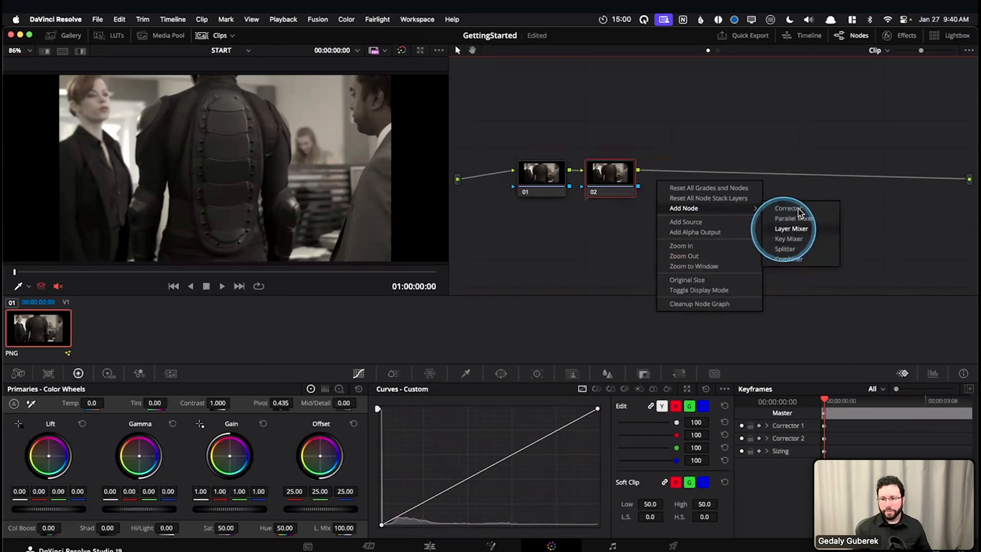
pyautogui.click(789, 208)
pyautogui.press('capslock')
pyautogui.moveTo(704, 182); pyautogui.dragTo(703, 178)
pyautogui.press('Delete')
# Space nodes 01 and 02 further apart and add two more serial nodes after node 02
pyautogui.moveTo(608, 180); pyautogui.dragTo(654, 173)
pyautogui.click(538, 182)
pyautogui.moveTo(540, 185); pyautogui.dragTo(542, 189)
pyautogui.click(663, 180)
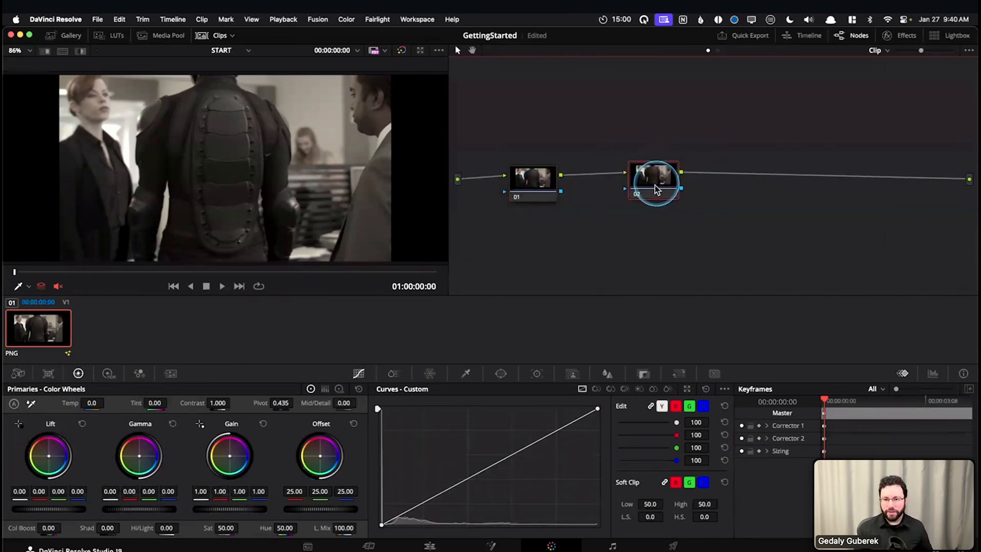
pyautogui.hotkey('alt', 's')
pyautogui.hotkey('alt', 's')
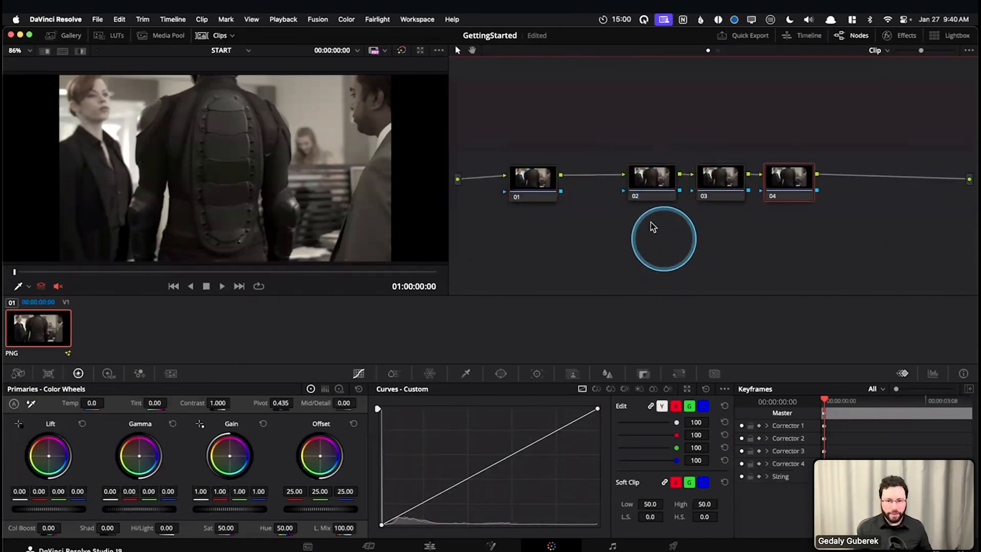
# Tint node 01 toward magenta by setting its Gain to red 1.36, green 0.87 and blue 1.25
pyautogui.click(645, 180)
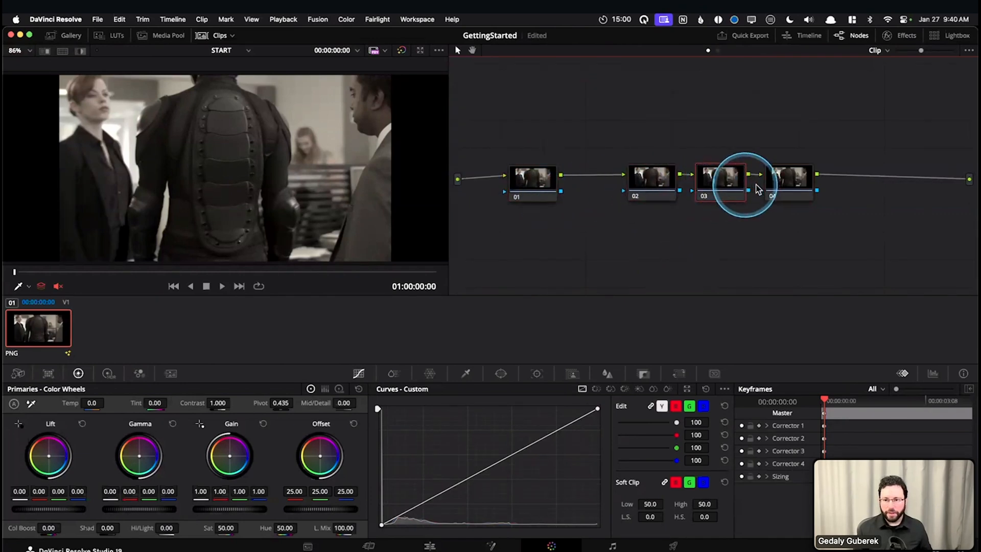
pyautogui.click(537, 185)
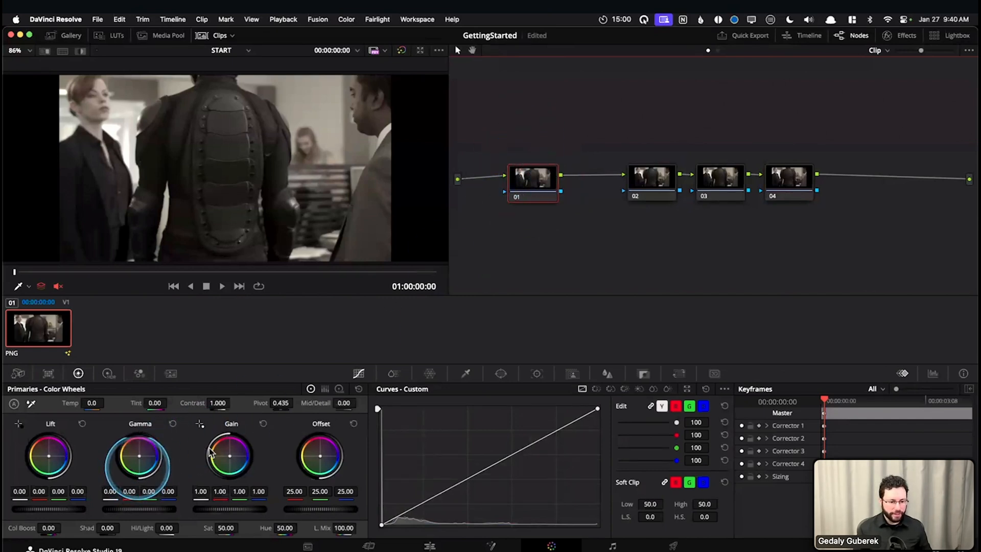
pyautogui.moveTo(229, 459); pyautogui.dragTo(231, 455)
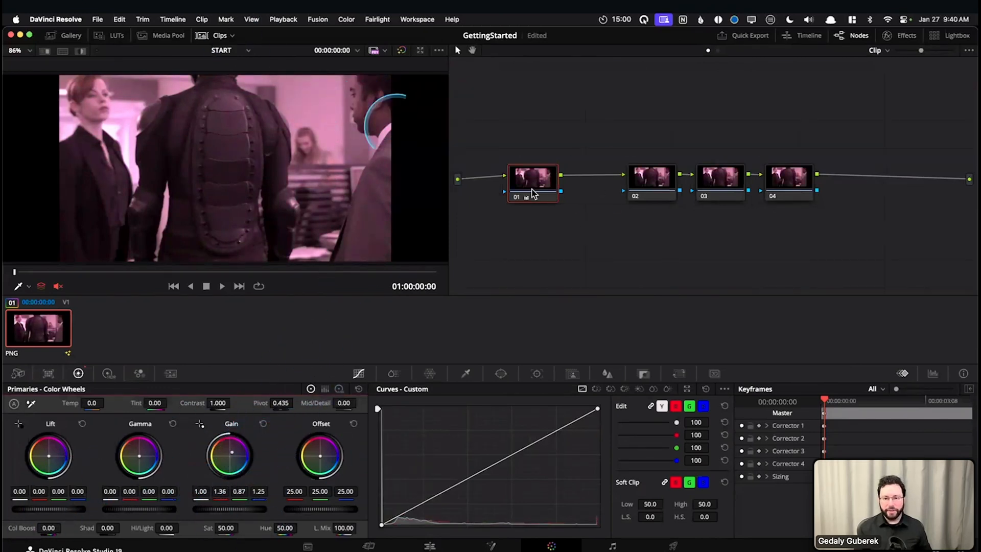
# Raise the Contrast of node 02 to 1.232
pyautogui.click(644, 184)
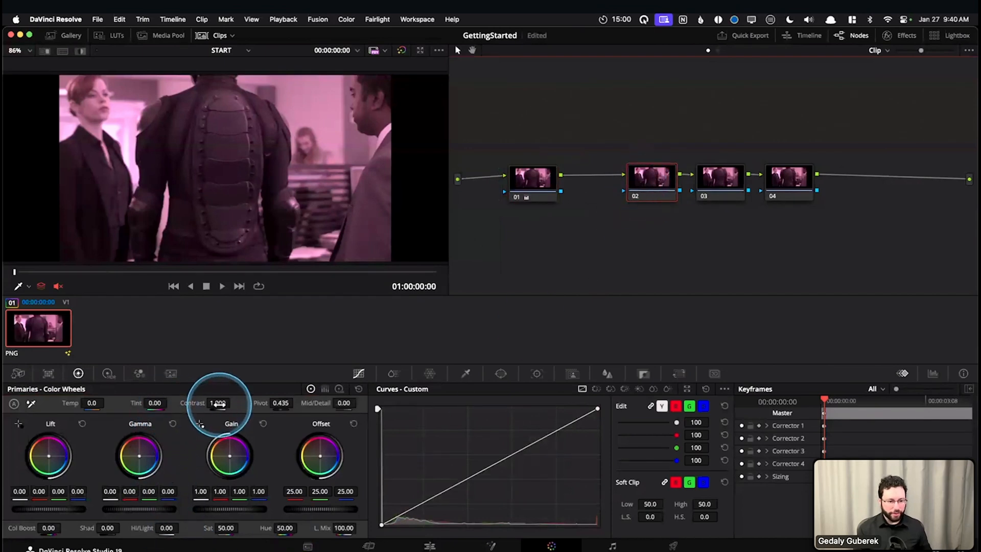
pyautogui.moveTo(219, 402); pyautogui.dragTo(265, 406)
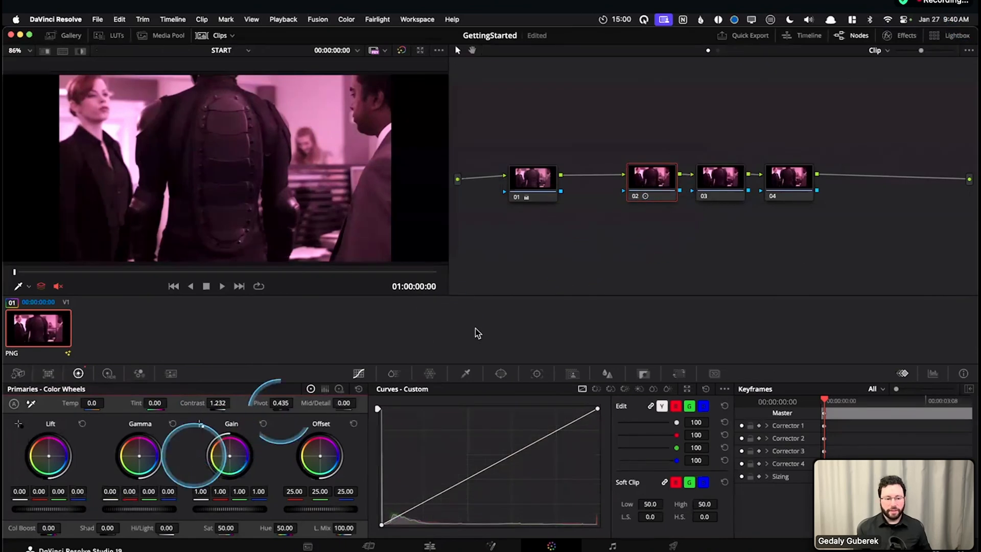
pyautogui.click(662, 175)
# Delete all four nodes from the Color page's node graph and add one fresh serial node
pyautogui.moveTo(804, 134); pyautogui.dragTo(535, 220)
pyautogui.press('Delete')
pyautogui.hotkey('alt', 's')
# Return to the Fusion page, add a ColorCorrector node after MediaIn1, and move it a little toward MediaOut1
pyautogui.hotkey('shift', '4')
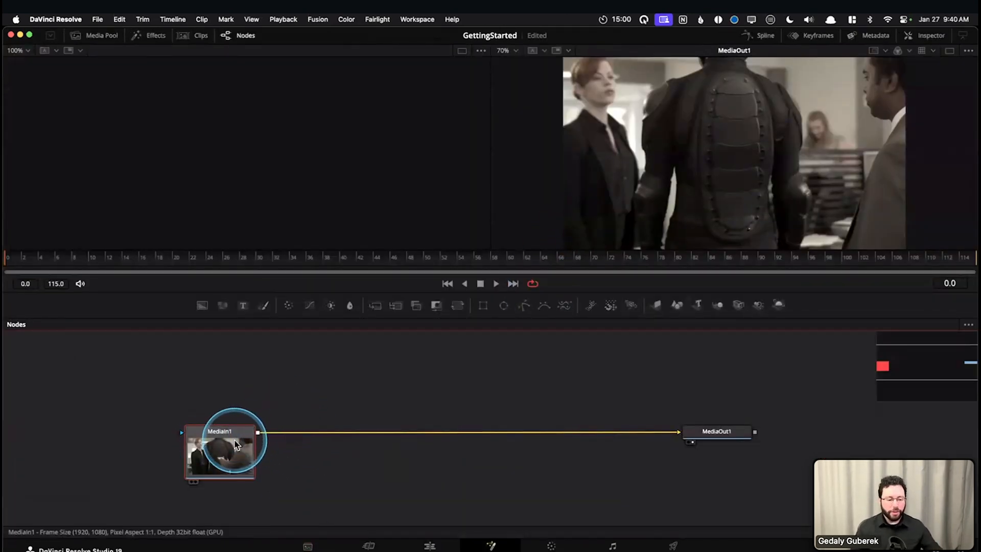
pyautogui.moveTo(236, 444)
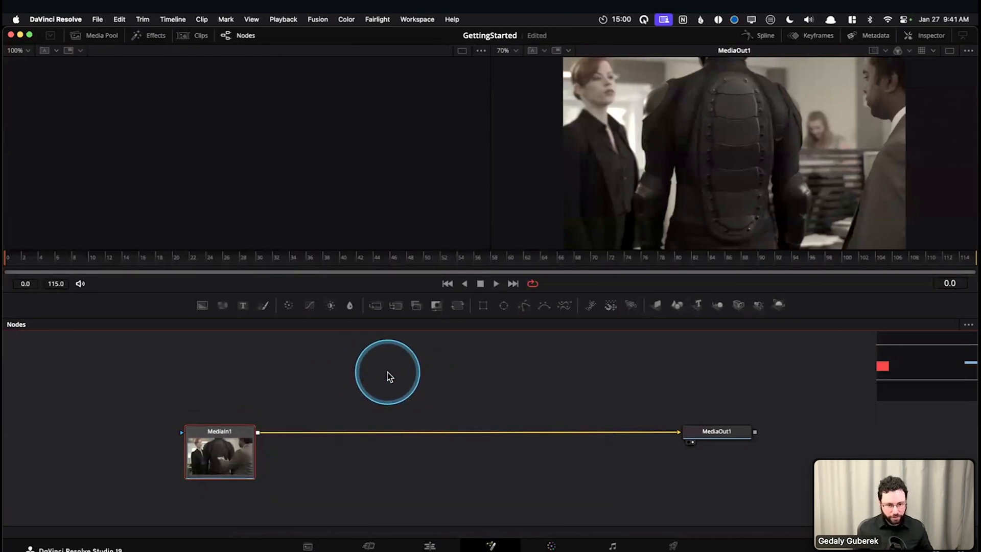
pyautogui.hotkey('shift', 'space')
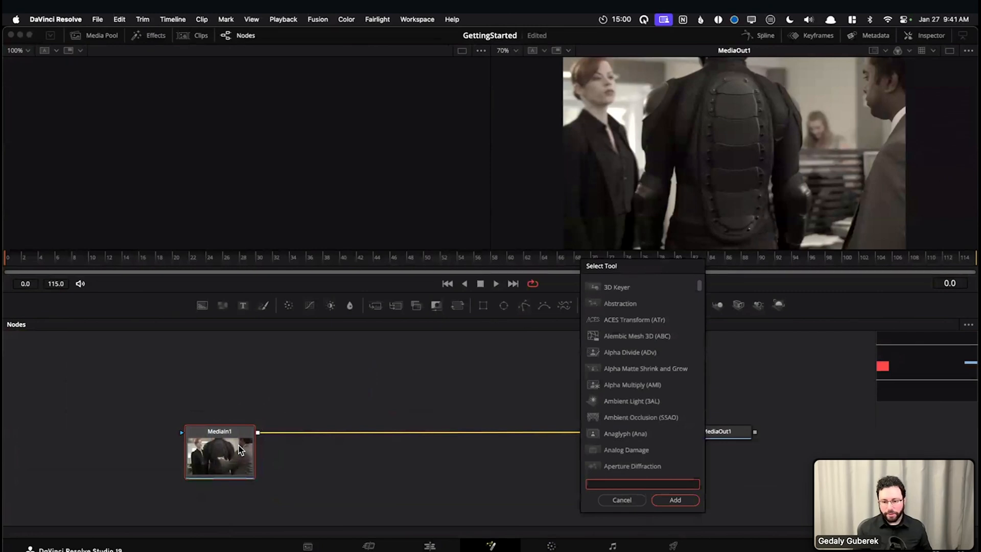
pyautogui.write('cc')
pyautogui.press('Return')
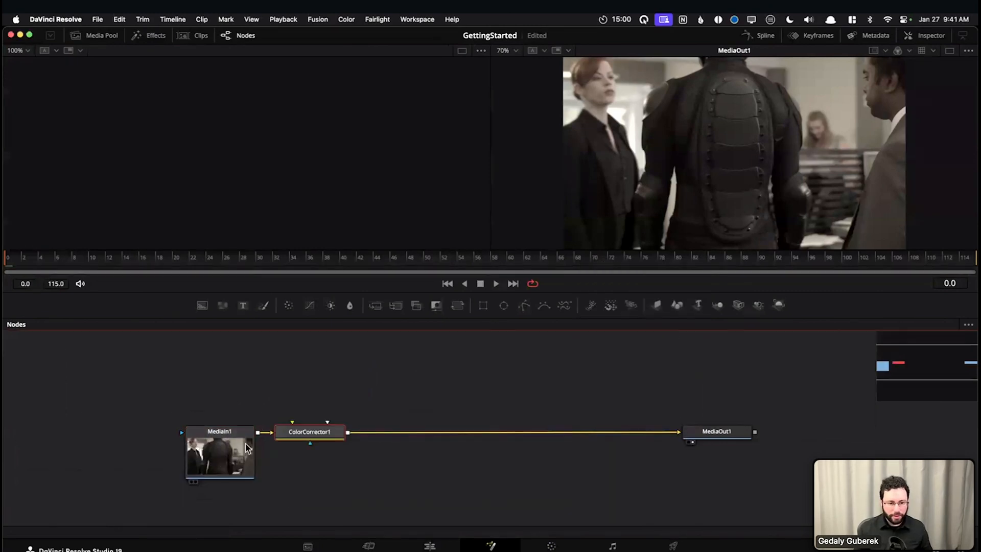
pyautogui.moveTo(309, 436); pyautogui.dragTo(371, 421)
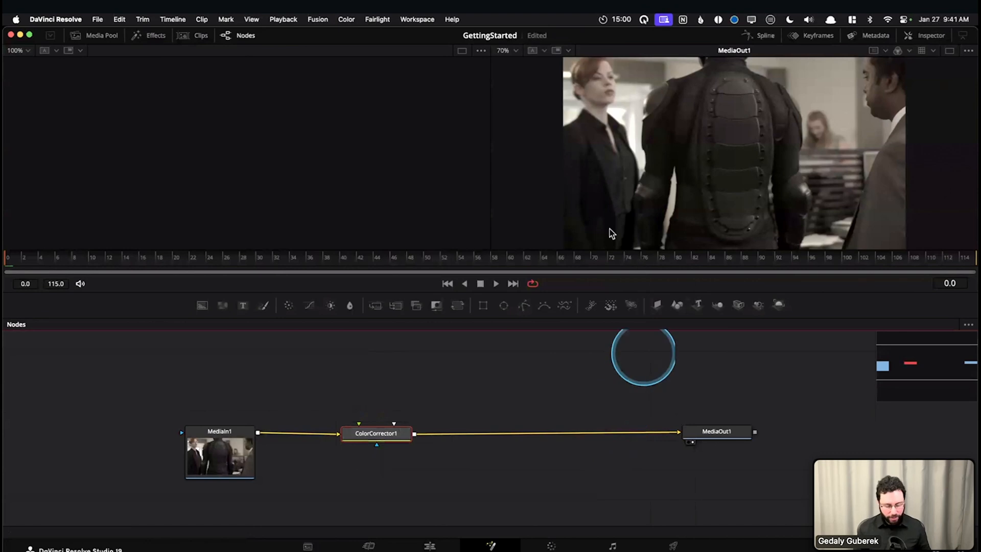
# Show the Inspector, nudge the ColorCorrector node, try adjusting its Gain, and reset the Gain to its default
pyautogui.click(925, 35)
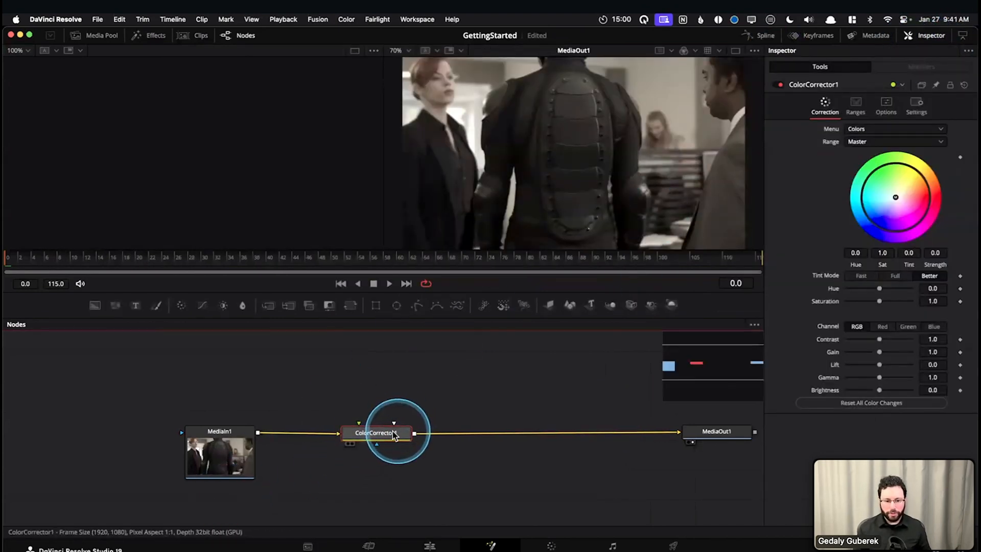
pyautogui.moveTo(390, 431); pyautogui.dragTo(384, 428)
pyautogui.moveTo(880, 352); pyautogui.dragTo(880, 353)
pyautogui.doubleClick(831, 353)
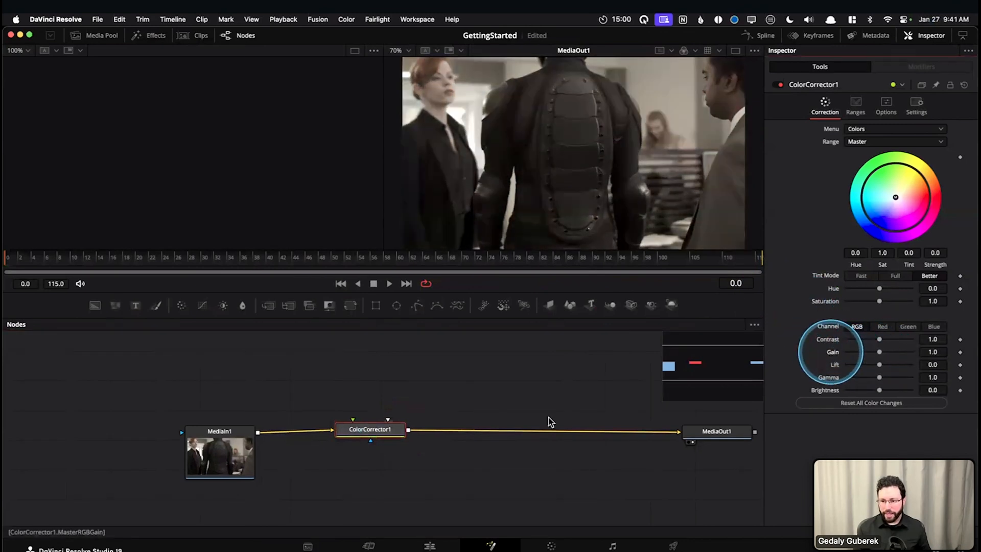
# Add a Blur node after the ColorCorrector, try a larger Blur Size, and reset it to its default
pyautogui.hotkey('shift', 'space')
pyautogui.write('blur')
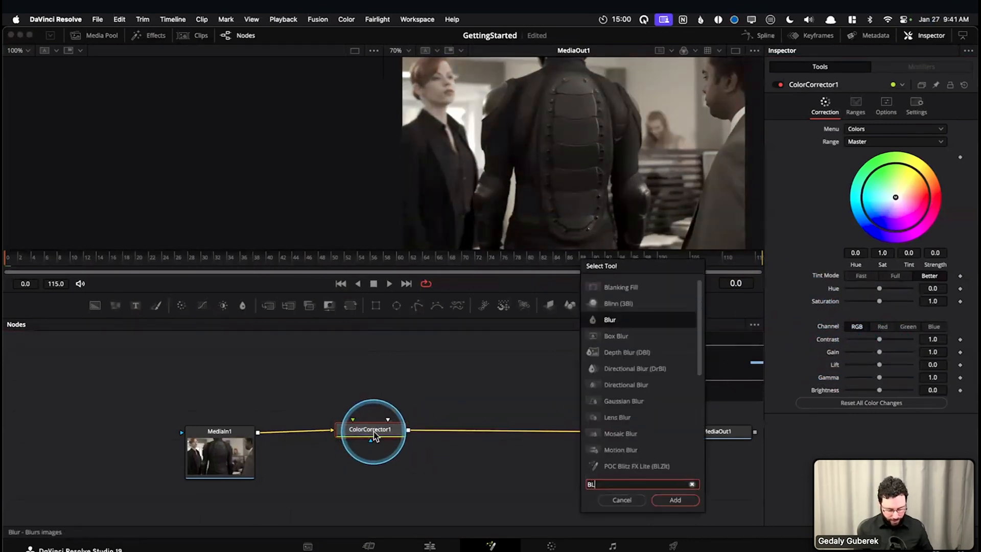
pyautogui.press('Return')
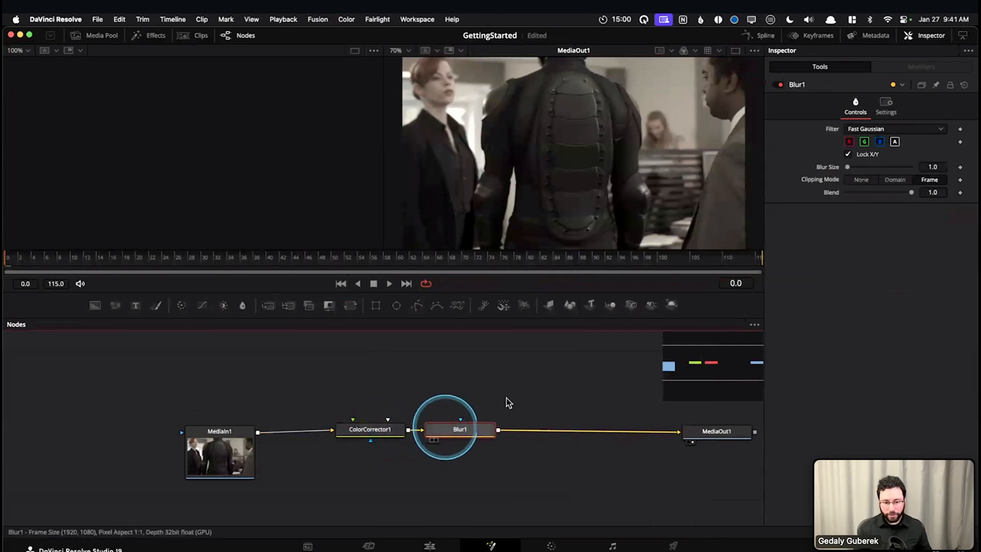
pyautogui.moveTo(848, 169)
pyautogui.mouseDown()
pyautogui.moveTo(870, 169)
pyautogui.moveTo(859, 171)
pyautogui.mouseUp()
pyautogui.doubleClick(833, 168)
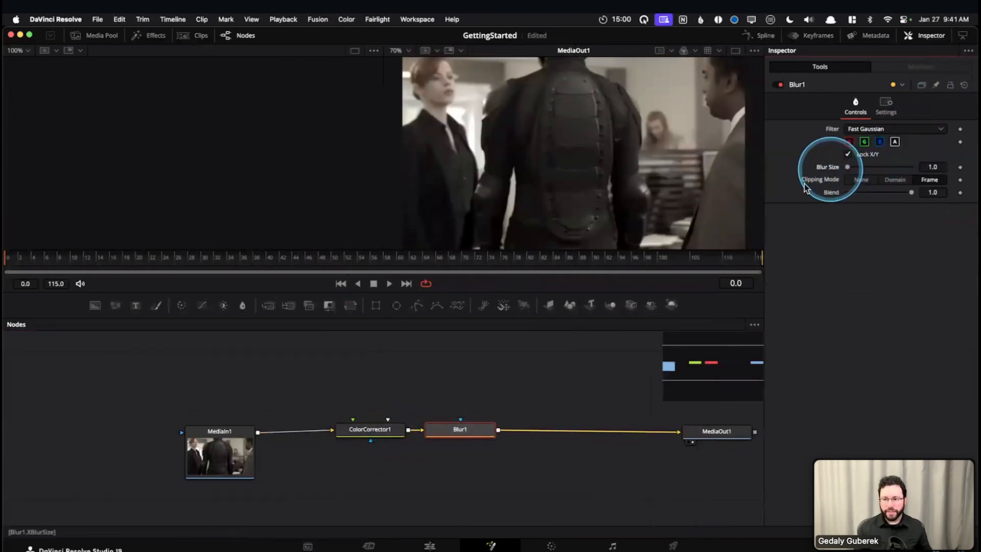
# Delete the ColorCorrector and Blur nodes from between MediaIn1 and MediaOut1
pyautogui.moveTo(520, 382); pyautogui.dragTo(348, 468)
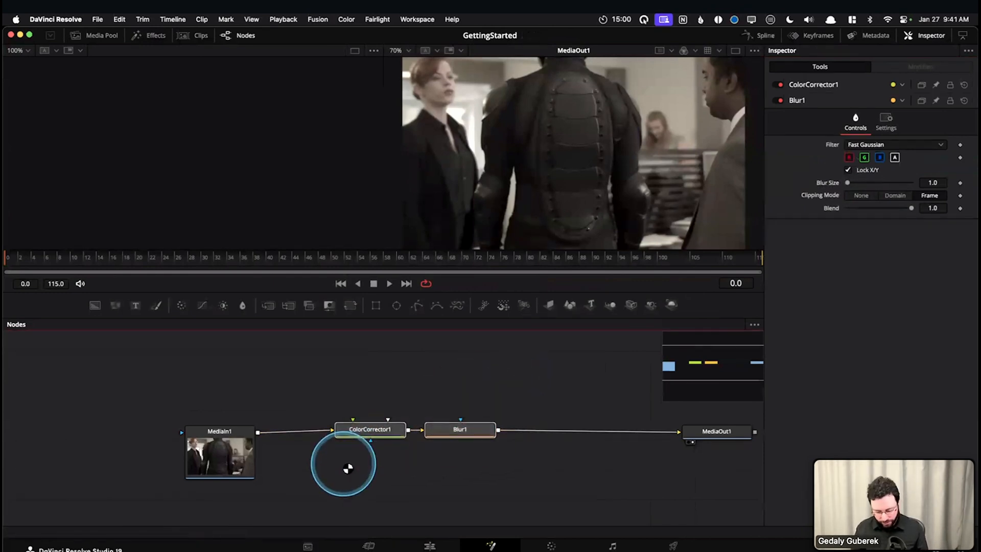
pyautogui.press('Delete')
pyautogui.moveTo(438, 477); pyautogui.dragTo(364, 467)
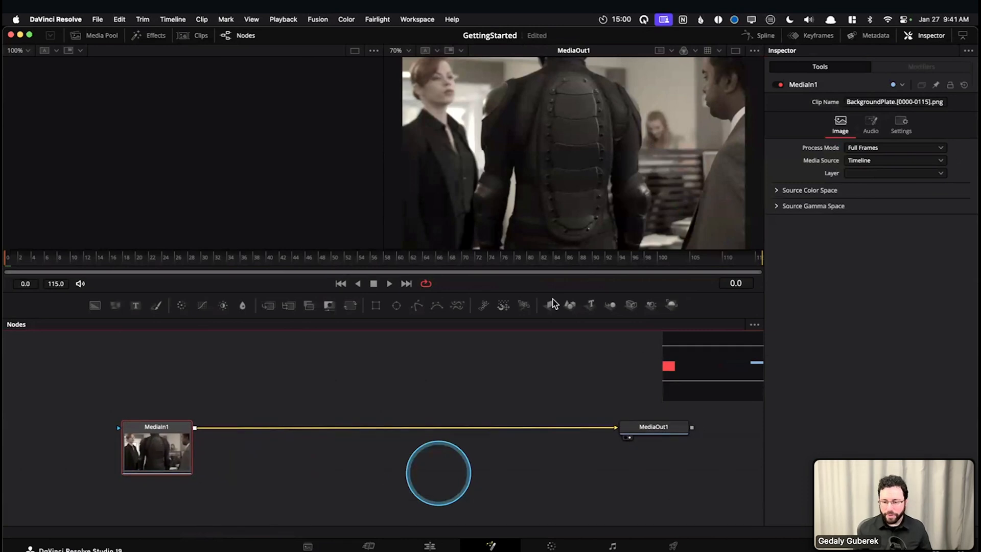
# Hide the Inspector and shift the MediaIn1 and MediaOut1 nodes slightly in the node editor
pyautogui.click(923, 37)
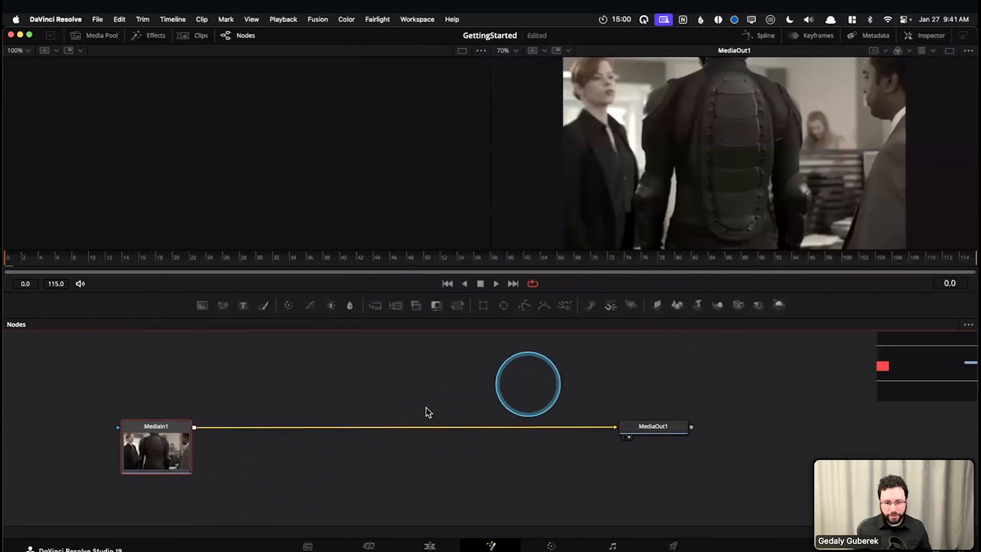
pyautogui.moveTo(168, 439); pyautogui.dragTo(184, 454)
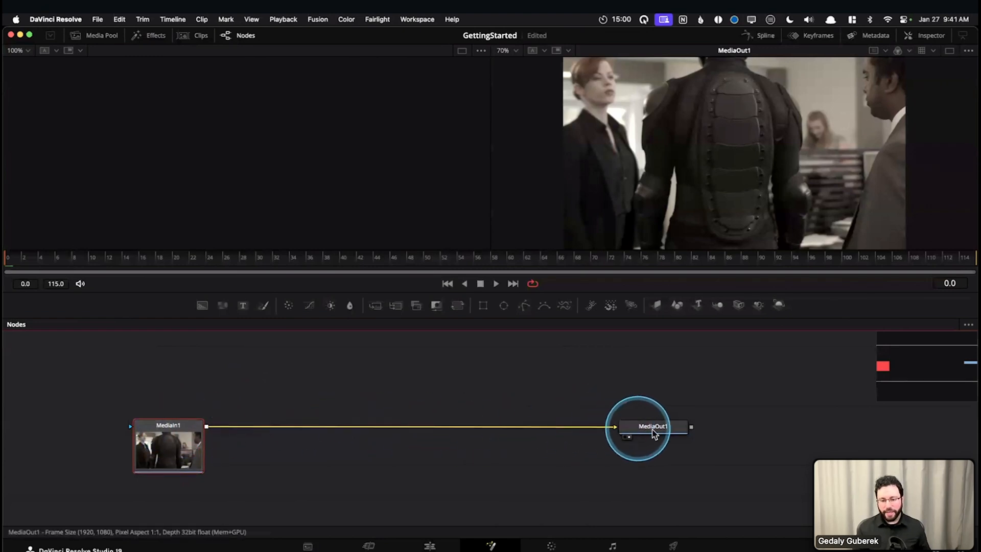
pyautogui.moveTo(645, 430); pyautogui.dragTo(688, 452)
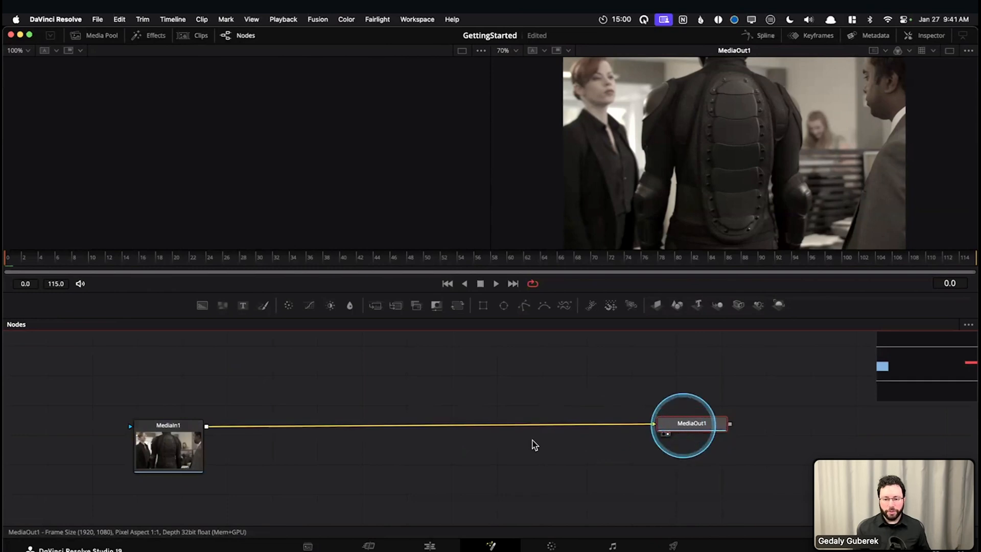
pyautogui.click(443, 448)
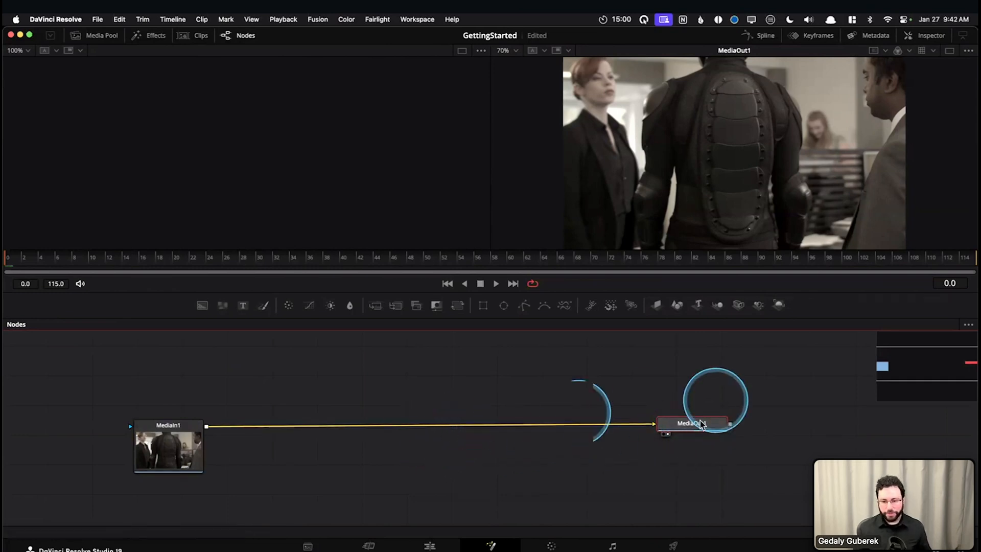
pyautogui.moveTo(696, 430); pyautogui.dragTo(701, 429)
# Insert a Blur node between MediaIn1 and MediaOut1 and set its Blur Size to 20.5 in the Inspector
pyautogui.click(176, 427)
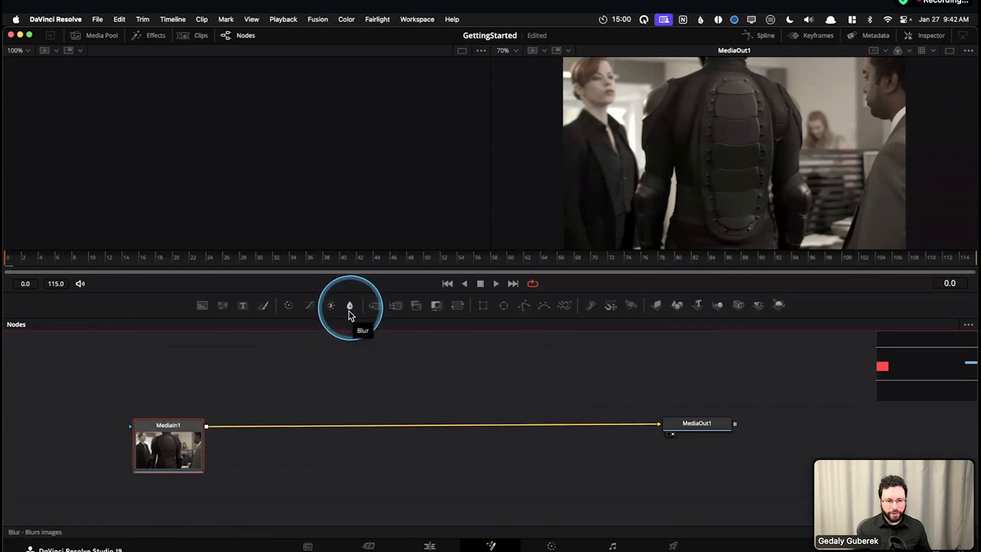
pyautogui.moveTo(361, 359); pyautogui.dragTo(366, 330)
pyautogui.moveTo(374, 400); pyautogui.dragTo(418, 424)
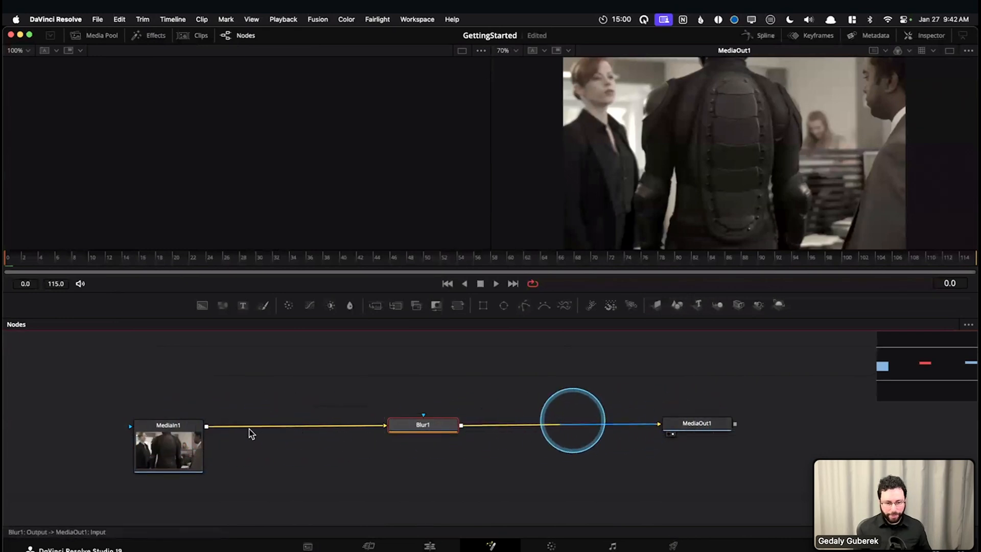
pyautogui.moveTo(416, 425); pyautogui.dragTo(410, 425)
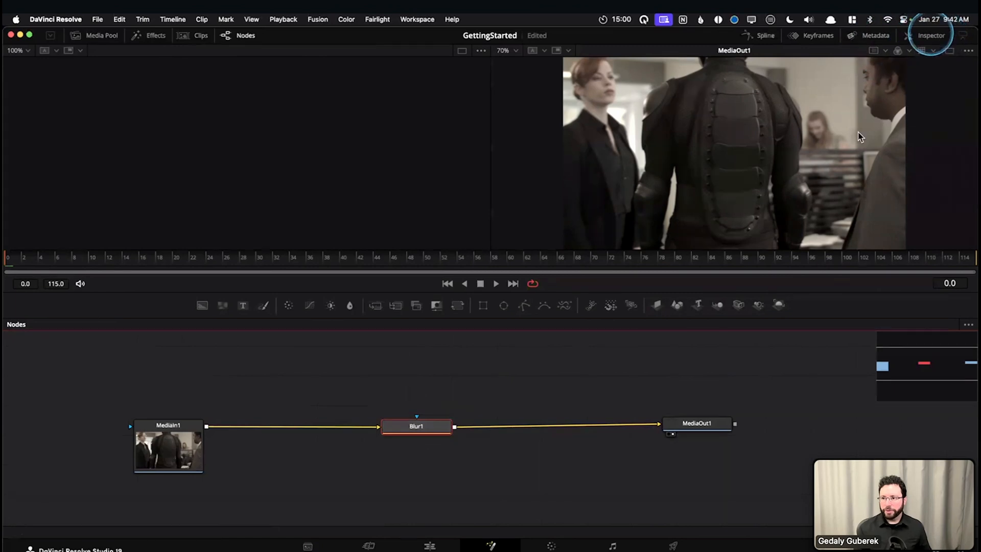
pyautogui.click(931, 35)
pyautogui.moveTo(847, 168); pyautogui.dragTo(861, 170)
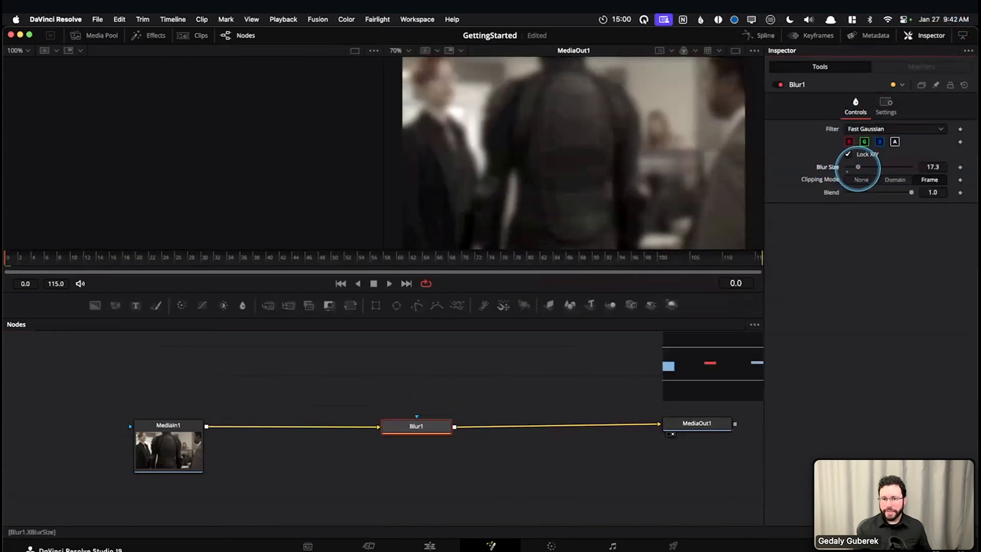
# Check the blurred clip on the Edit page timeline and return to the Fusion page
pyautogui.click(431, 375)
pyautogui.hotkey('shift', '4')
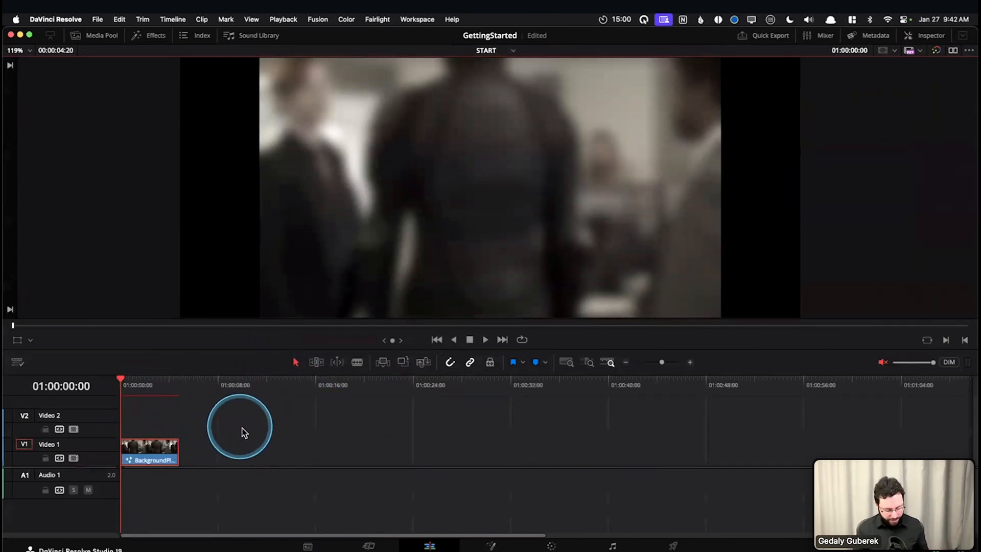
pyautogui.press('capslock')
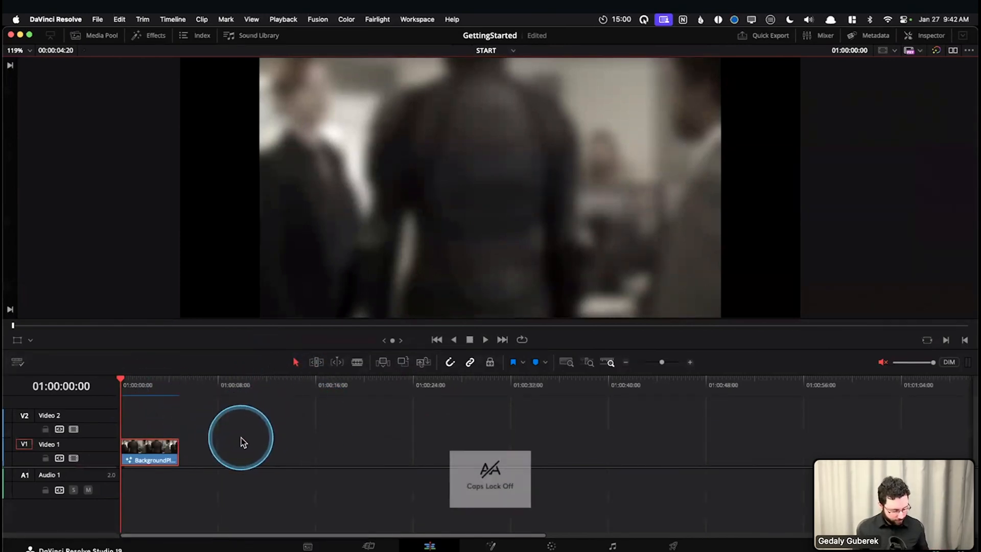
pyautogui.hotkey('shift', '5')
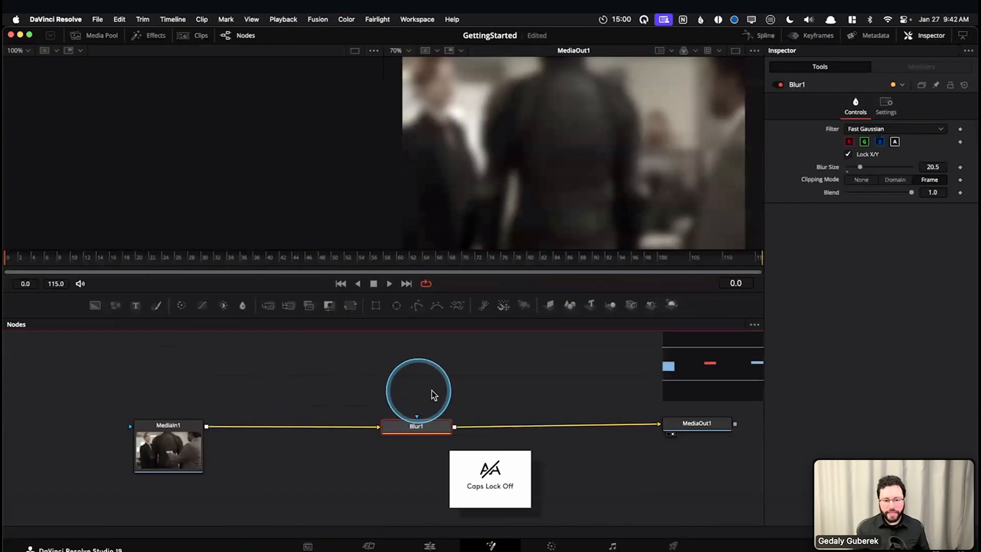
# Move MediaOut1 slightly toward Blur1, and enlarge the viewers by hiding the Inspector and lowering the divider above the node editor
pyautogui.moveTo(683, 429); pyautogui.dragTo(660, 429)
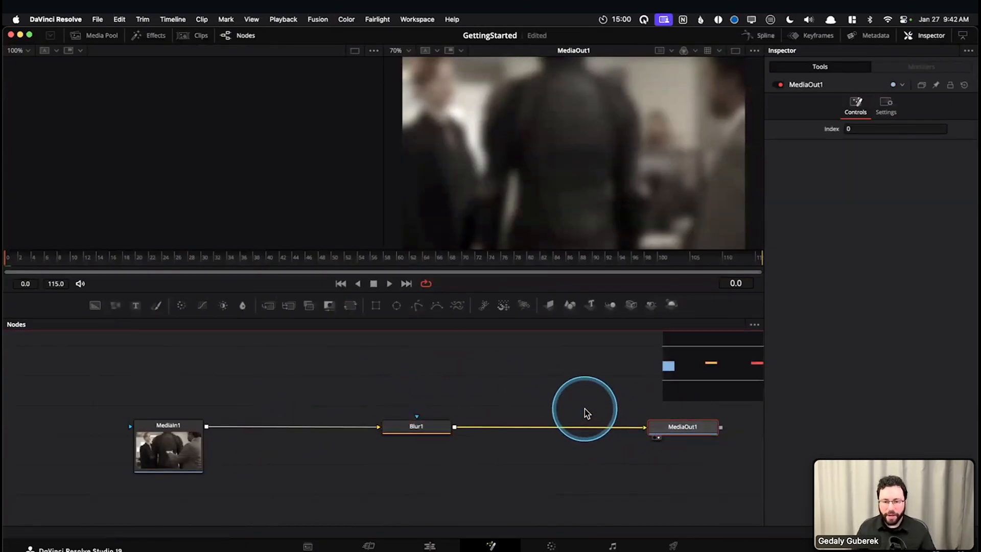
pyautogui.click(926, 36)
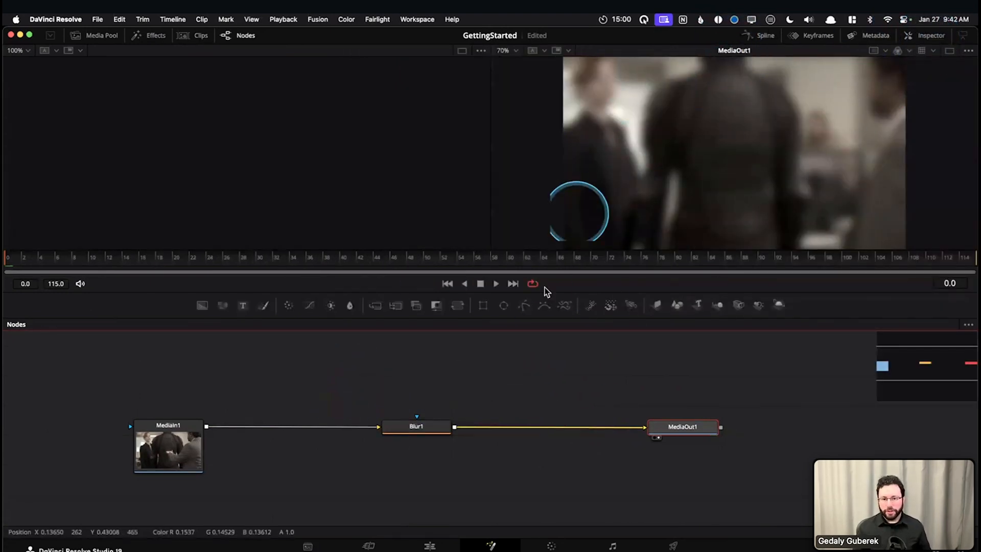
pyautogui.moveTo(558, 302); pyautogui.dragTo(552, 323)
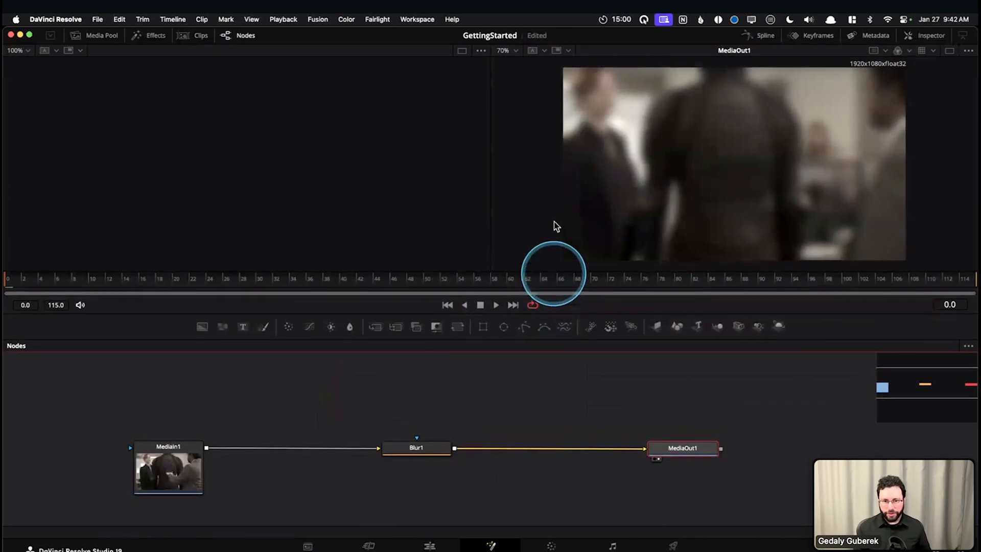
pyautogui.click(541, 223)
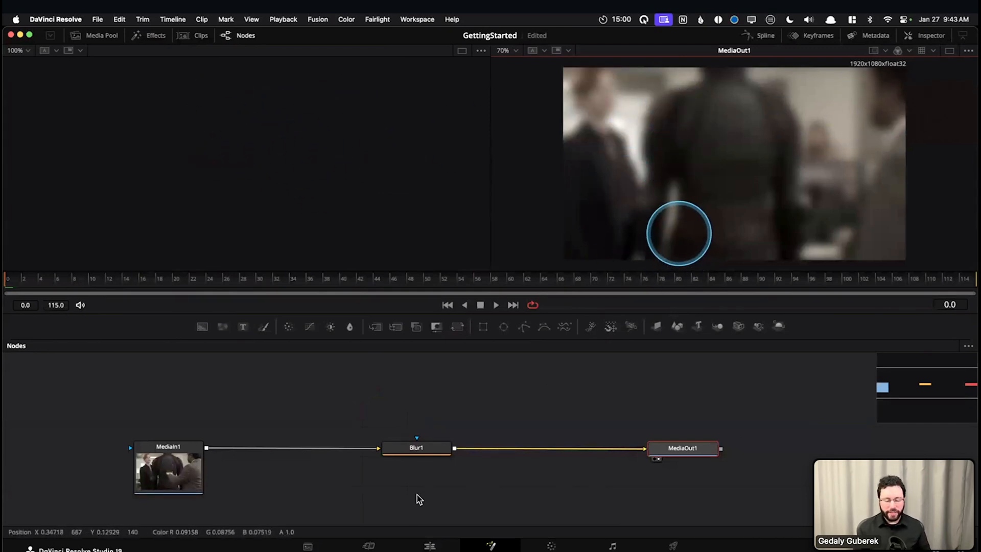
pyautogui.click(428, 192)
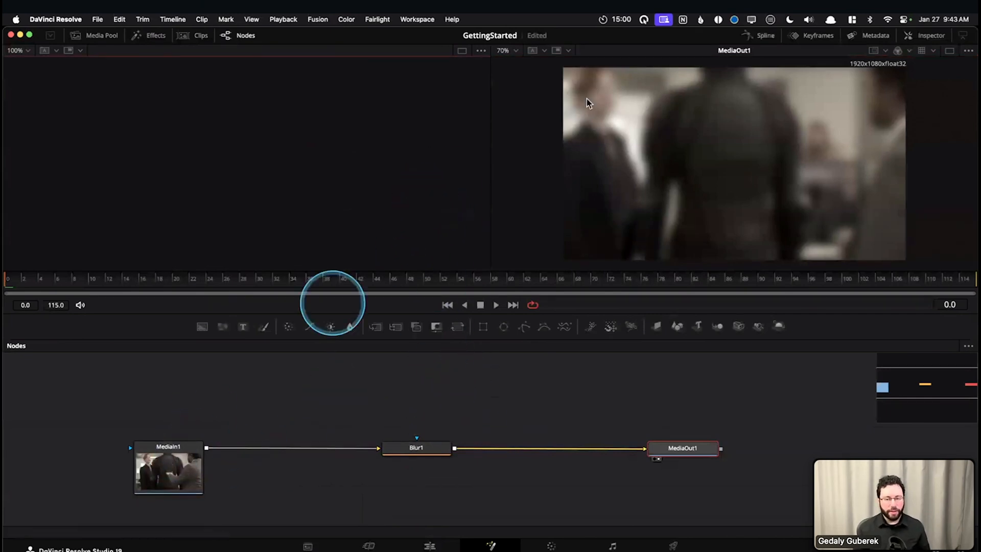
# Remove MediaOut1 from the right viewer and examine the viewer indicator dots beneath the MediaIn1 node up close
pyautogui.click(659, 459)
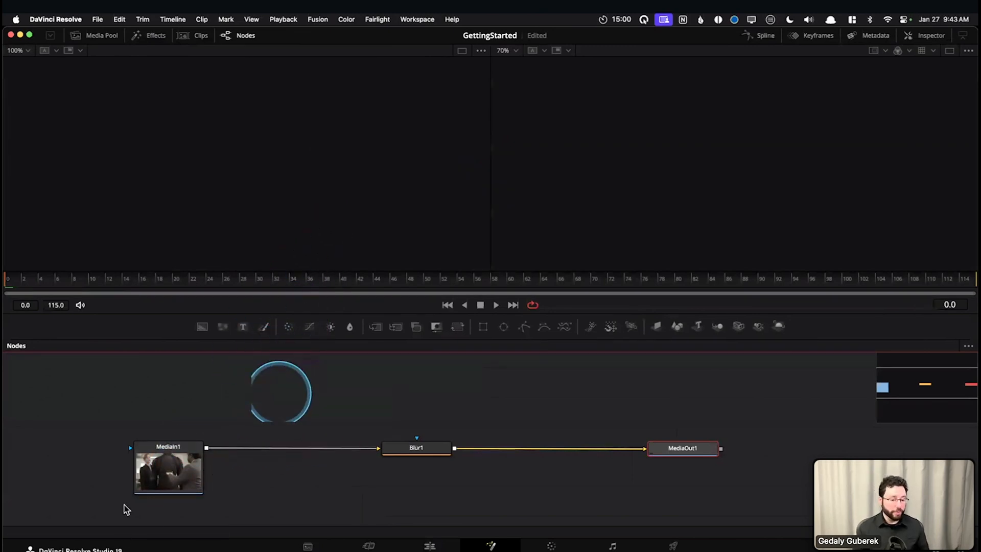
pyautogui.click(171, 470)
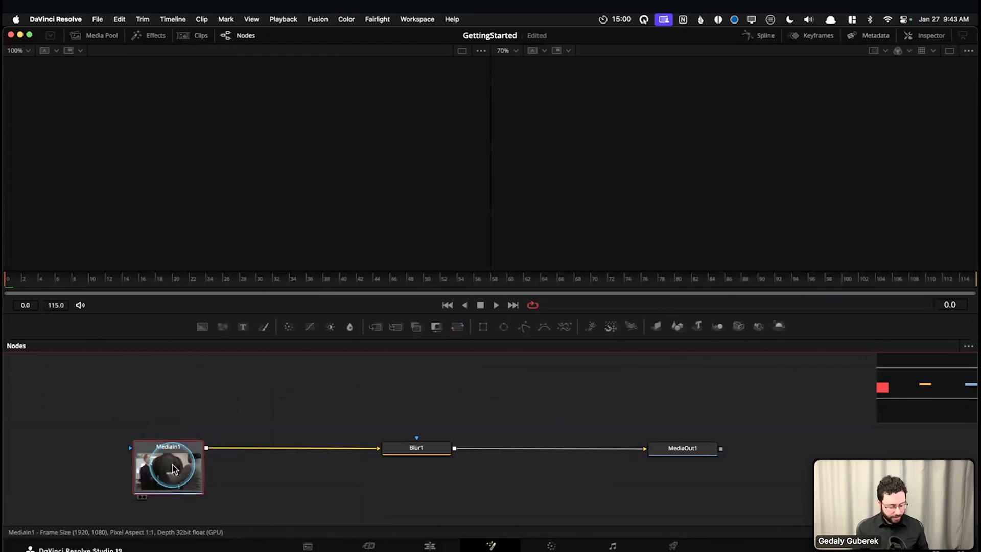
pyautogui.moveTo(146, 499); pyautogui.dragTo(171, 466)
pyautogui.scroll(3, 171, 467)
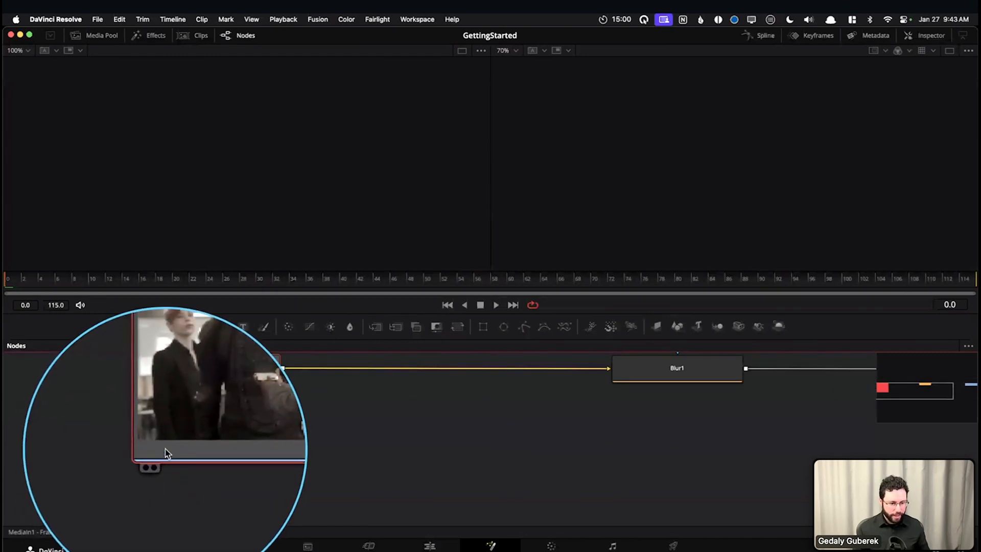
pyautogui.moveTo(165, 449)
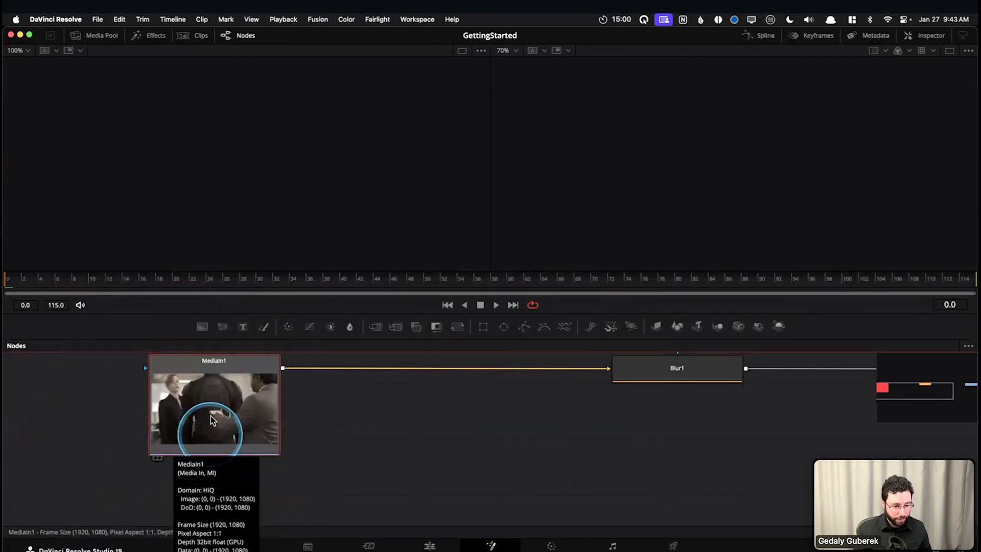
pyautogui.click(365, 433)
pyautogui.press('super+1')
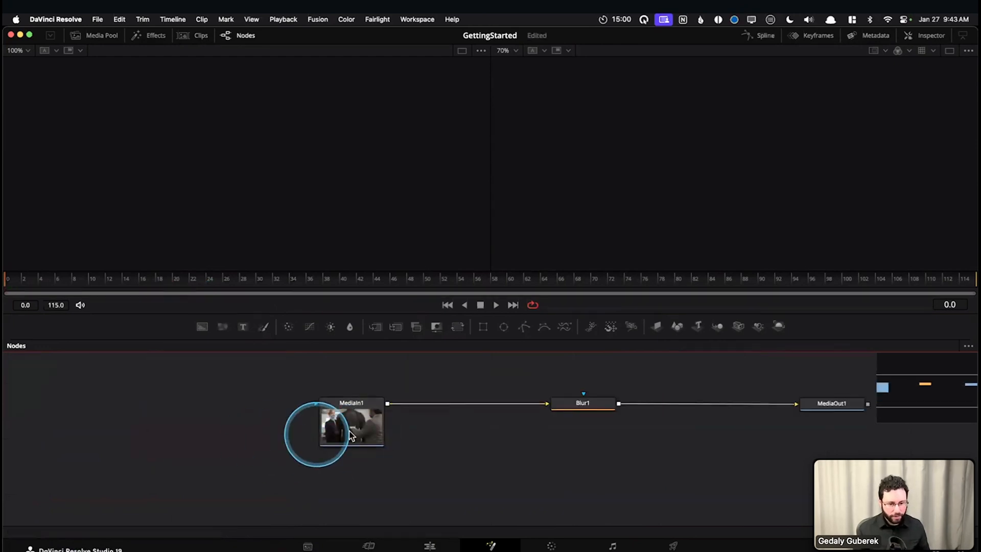
# Load MediaIn1 into the left viewer and into the right viewer, and examine its two indicator dots
pyautogui.click(350, 425)
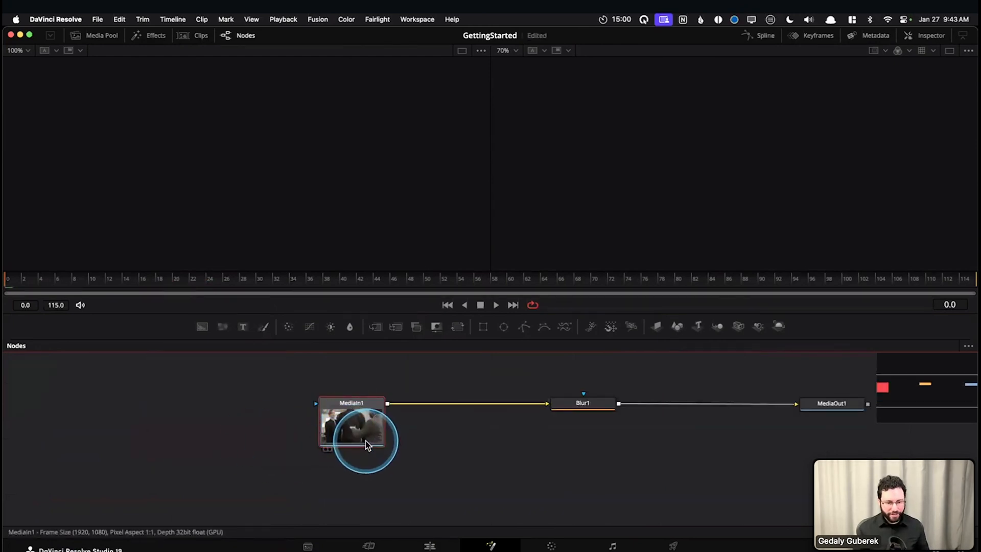
pyautogui.press('1')
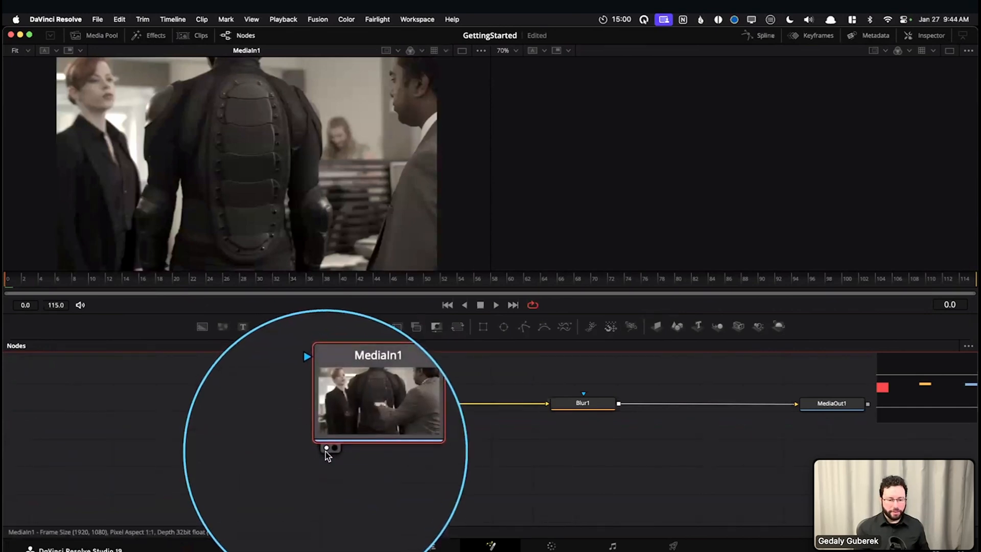
pyautogui.moveTo(326, 451)
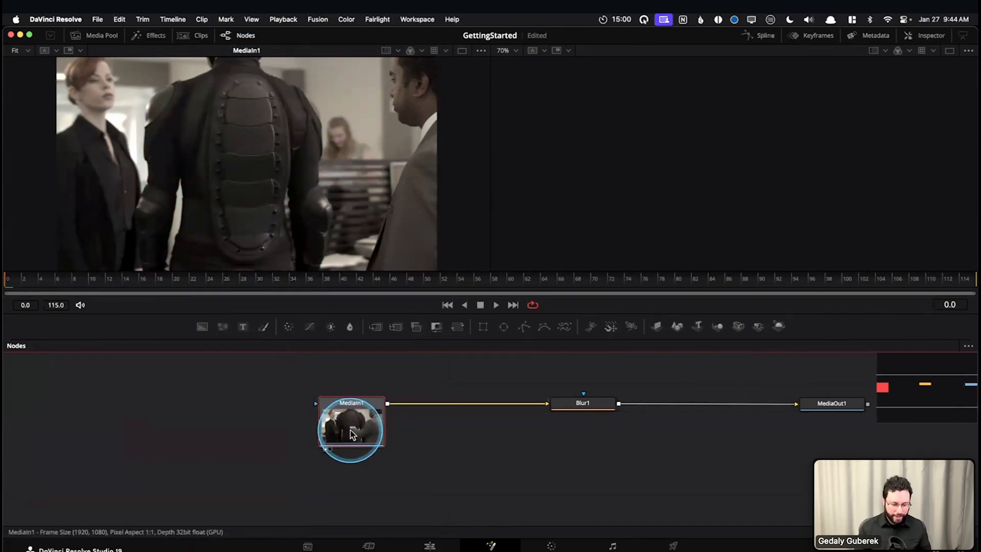
pyautogui.press('2')
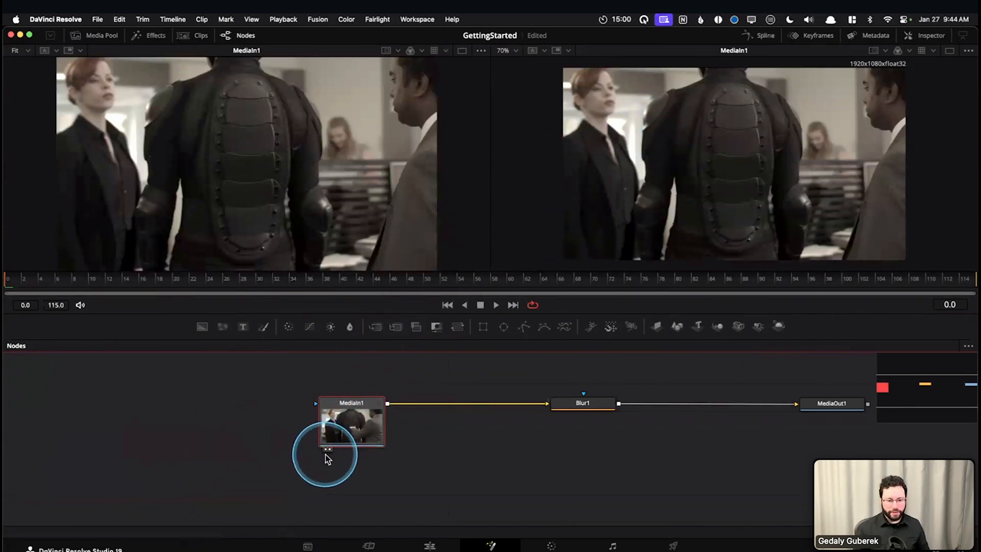
pyautogui.hotkey('ctrl', 'alt', 'm')
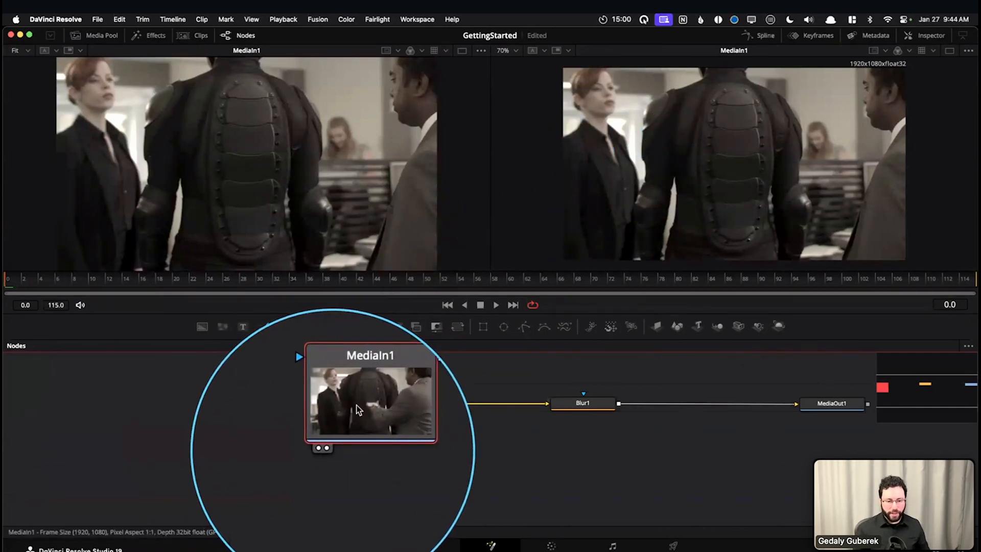
pyautogui.hotkey('ctrl', 'alt', 'm')
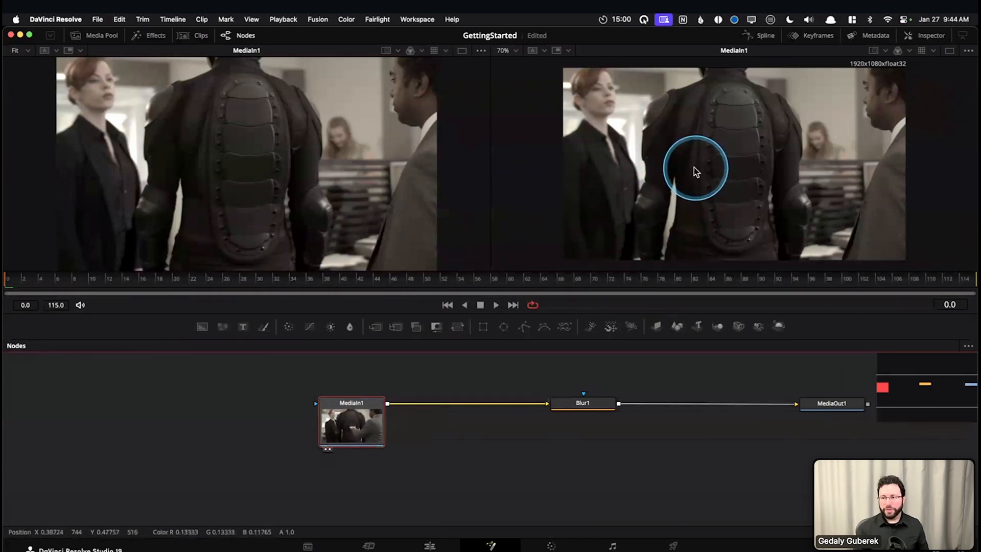
# Deselect all nodes and clear both viewers
pyautogui.moveTo(544, 464); pyautogui.dragTo(405, 475)
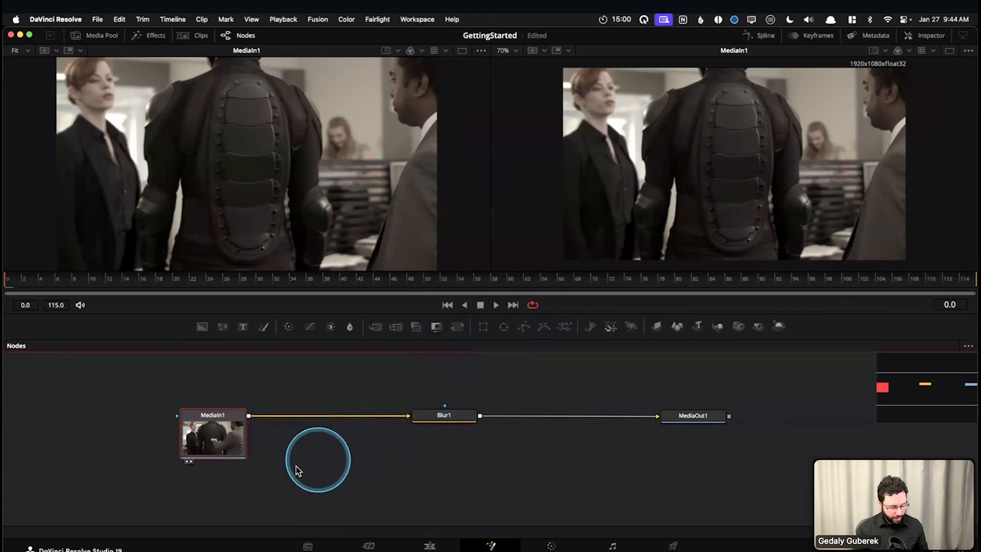
pyautogui.click(289, 439)
pyautogui.press('`')
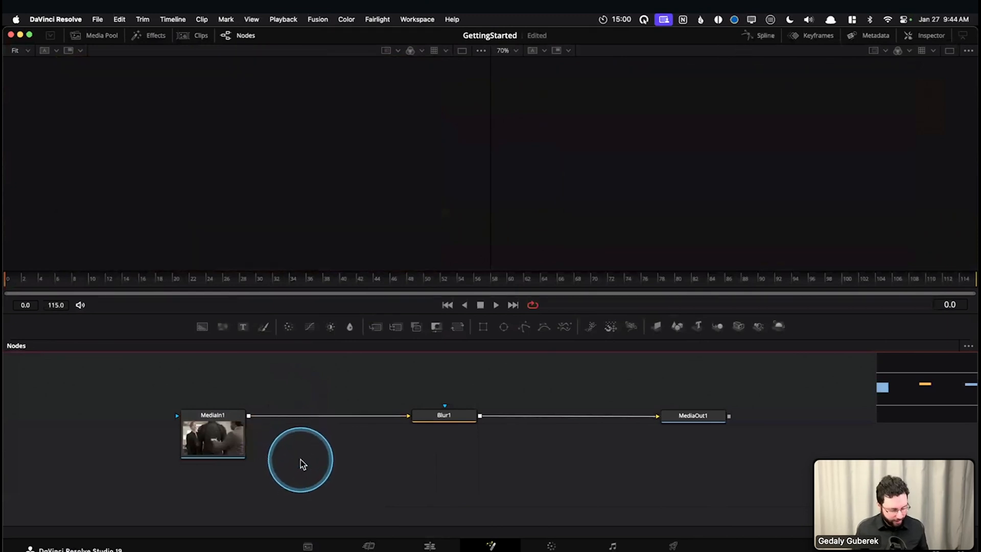
# Show MediaIn1 in the left viewer and MediaOut1 in the right viewer
pyautogui.click(430, 415)
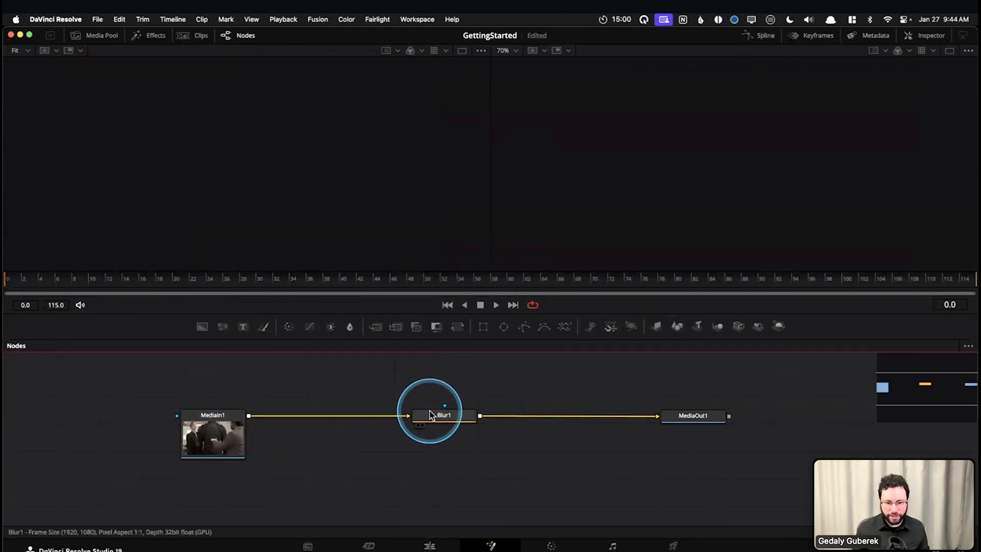
pyautogui.click(228, 439)
pyautogui.moveTo(228, 443); pyautogui.dragTo(233, 434)
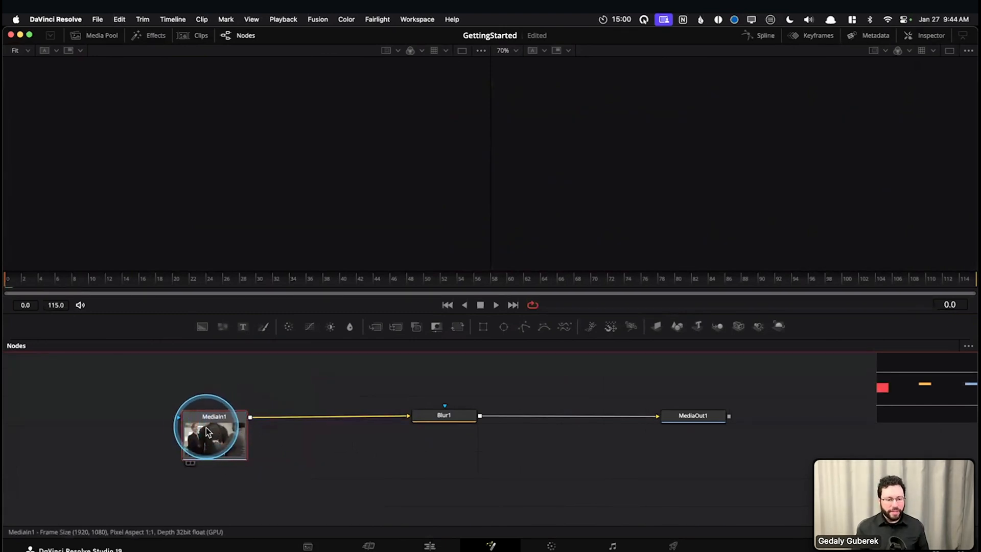
pyautogui.press('1')
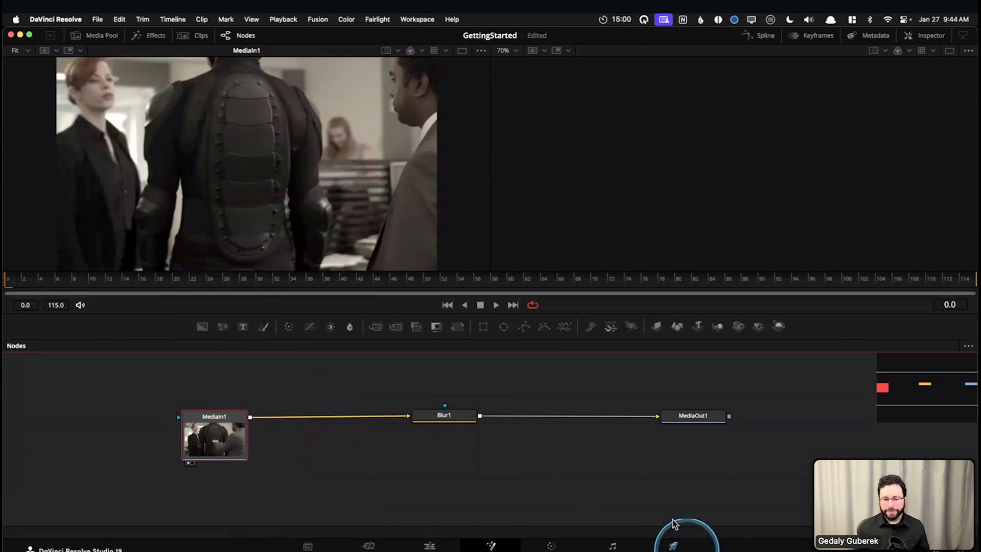
pyautogui.click(443, 415)
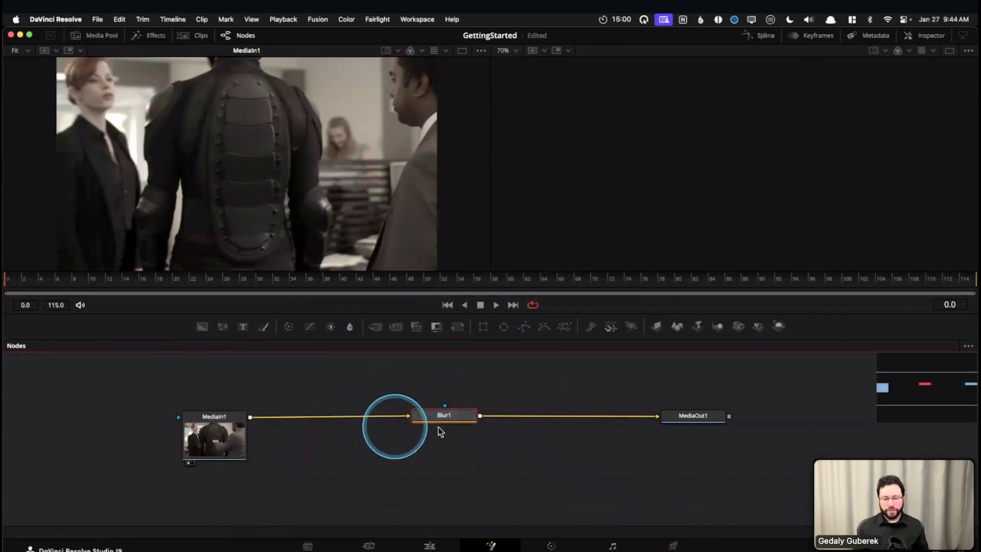
pyautogui.click(691, 415)
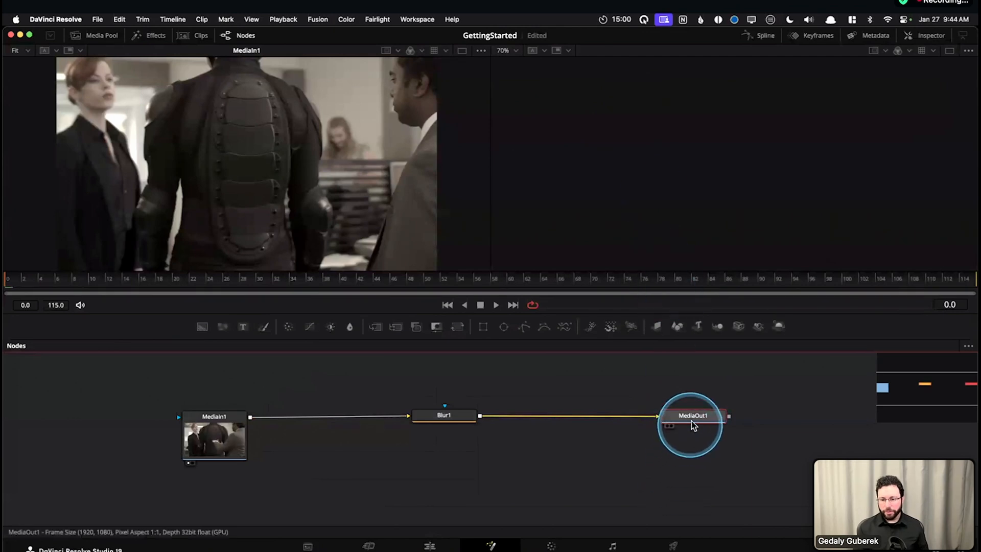
pyautogui.press('2')
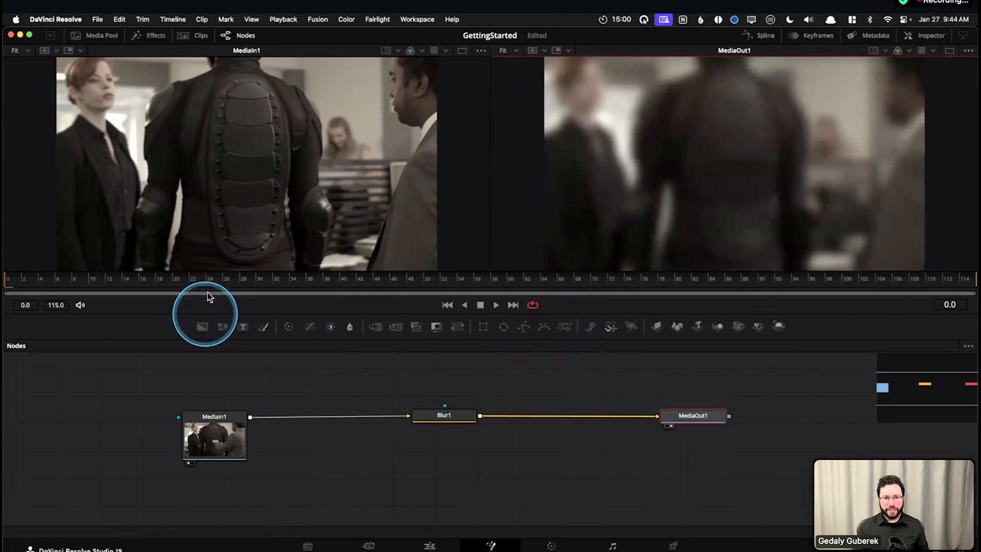
# Examine the connection running from MediaIn1 through Blur1 to MediaOut1 by selecting the first and last nodes
pyautogui.click(214, 435)
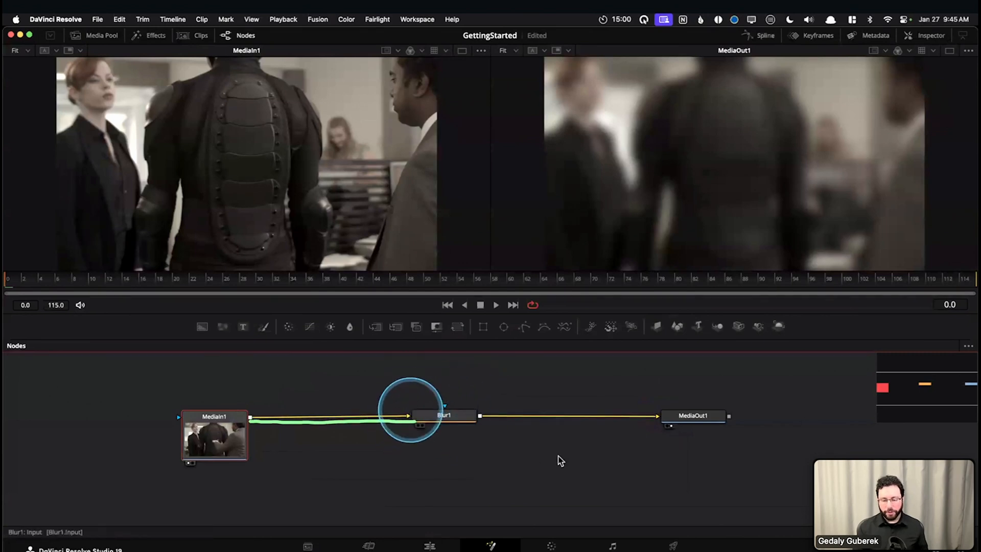
pyautogui.hscroll(3, 620, 441)
pyautogui.click(644, 433)
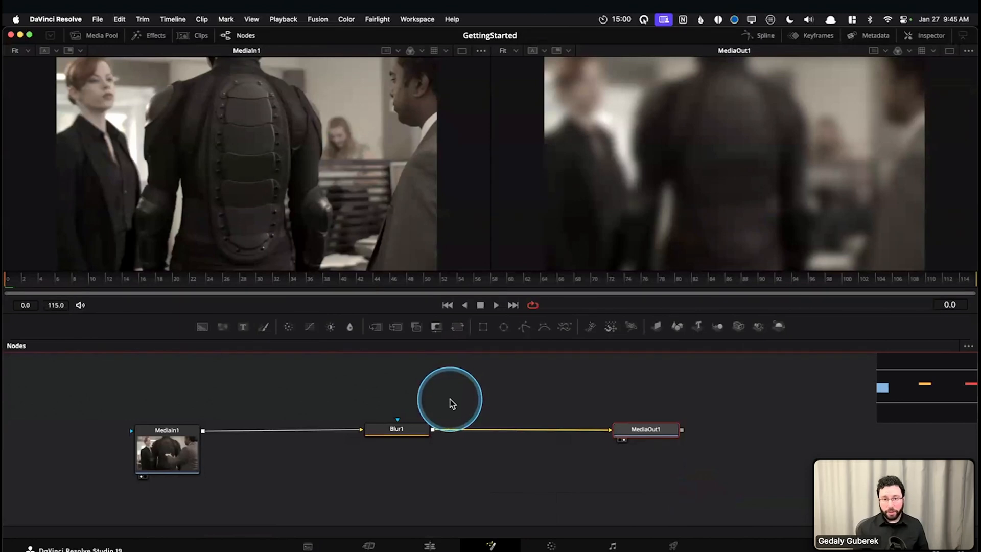
# Clear both viewers and show MediaIn1 in a single-viewer layout
pyautogui.press('`')
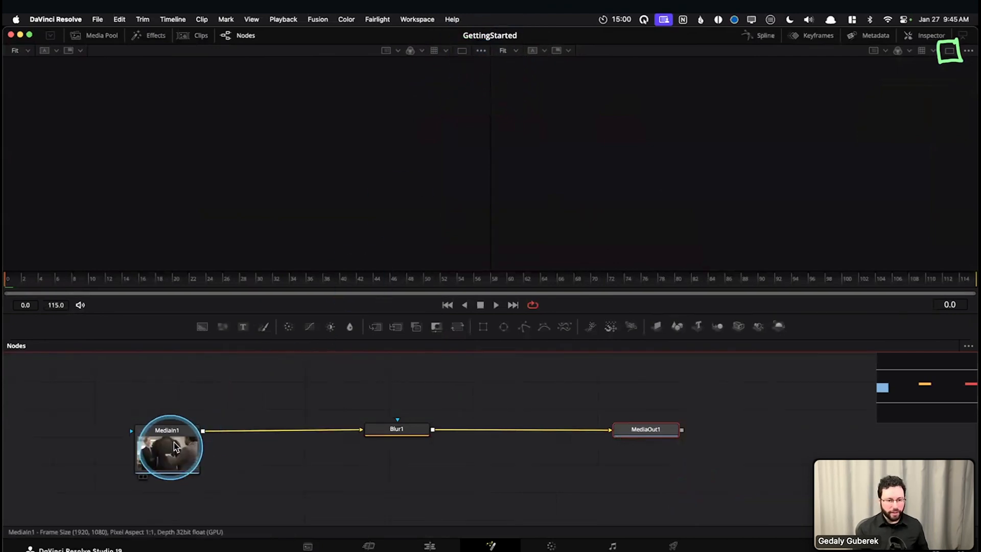
pyautogui.click(463, 52)
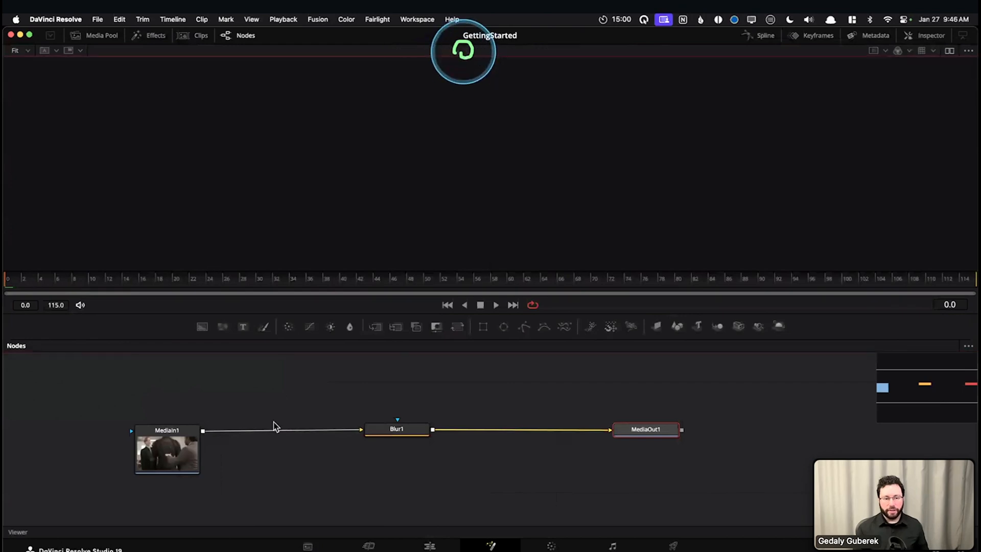
pyautogui.click(170, 465)
pyautogui.press('1')
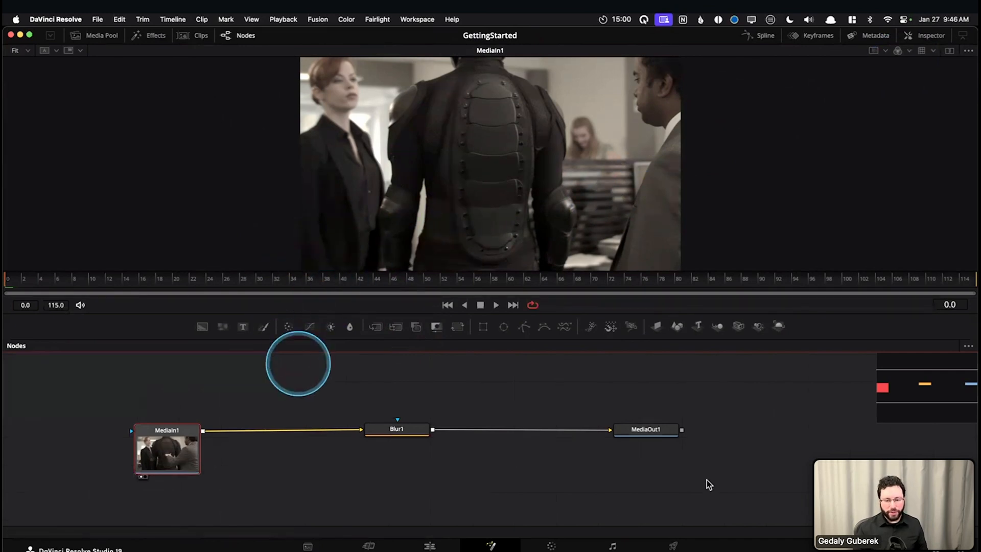
# Show MediaOut1 in the single viewer and restore the two-viewer layout
pyautogui.click(659, 429)
pyautogui.click(634, 462)
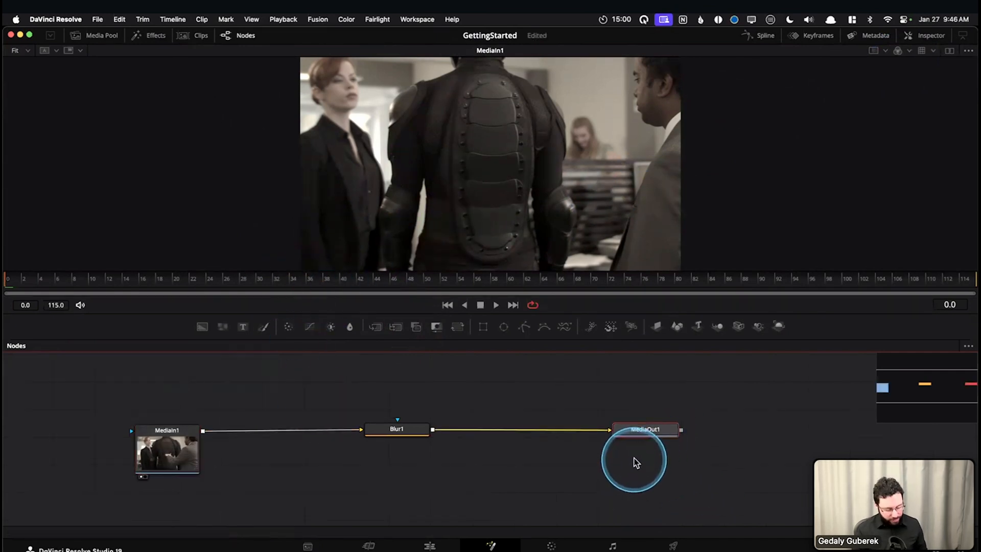
pyautogui.press('1')
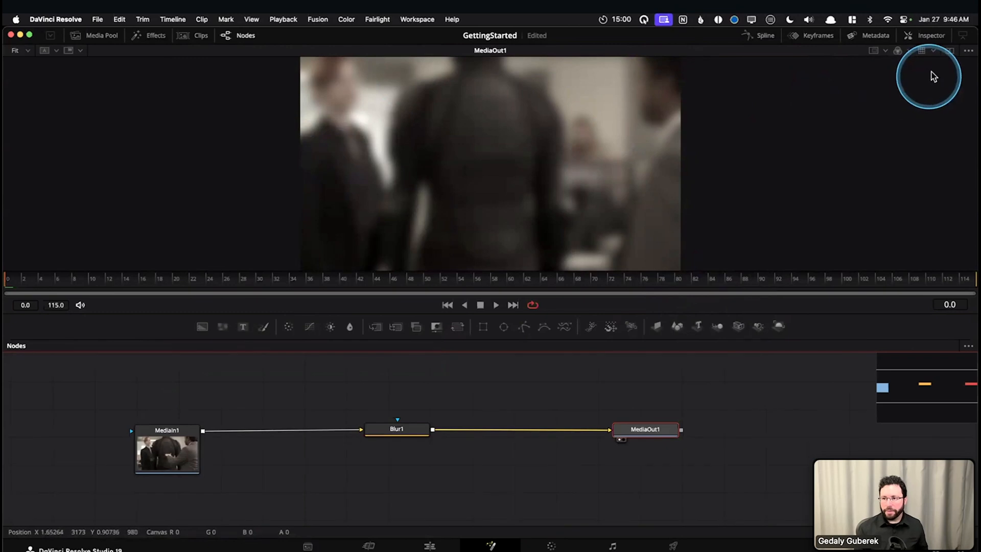
pyautogui.click(950, 52)
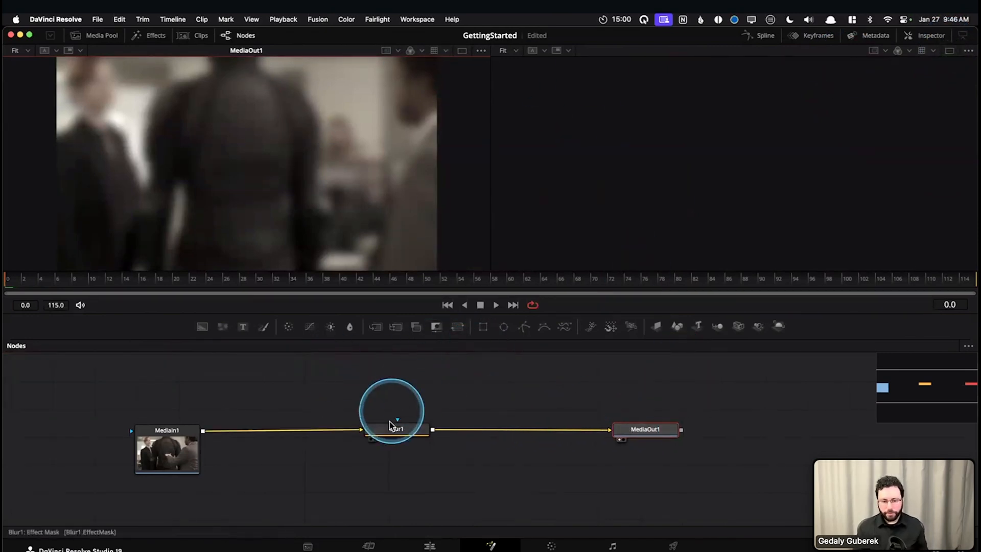
# Delete the Blur1 node between MediaIn1 and MediaOut1
pyautogui.moveTo(402, 431); pyautogui.dragTo(409, 431)
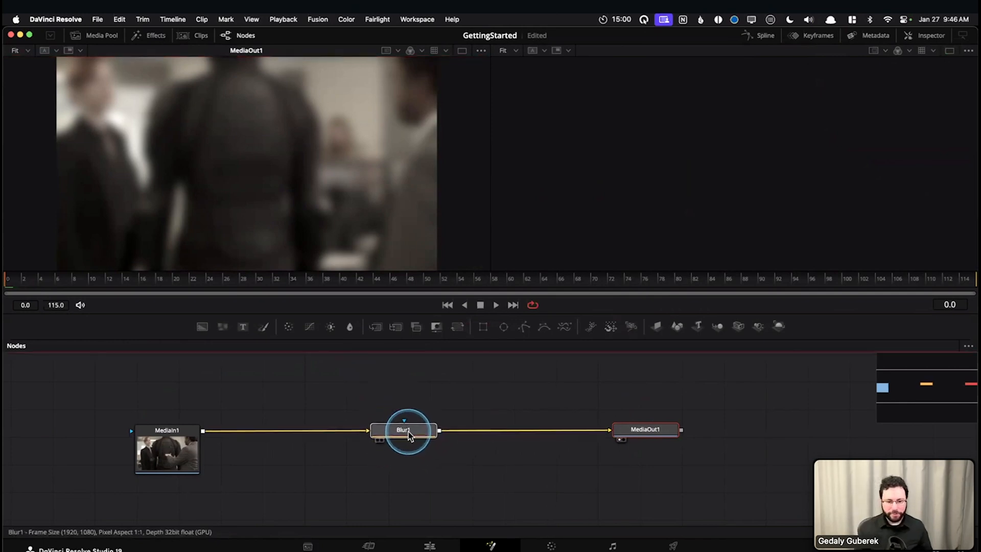
pyautogui.click(558, 459)
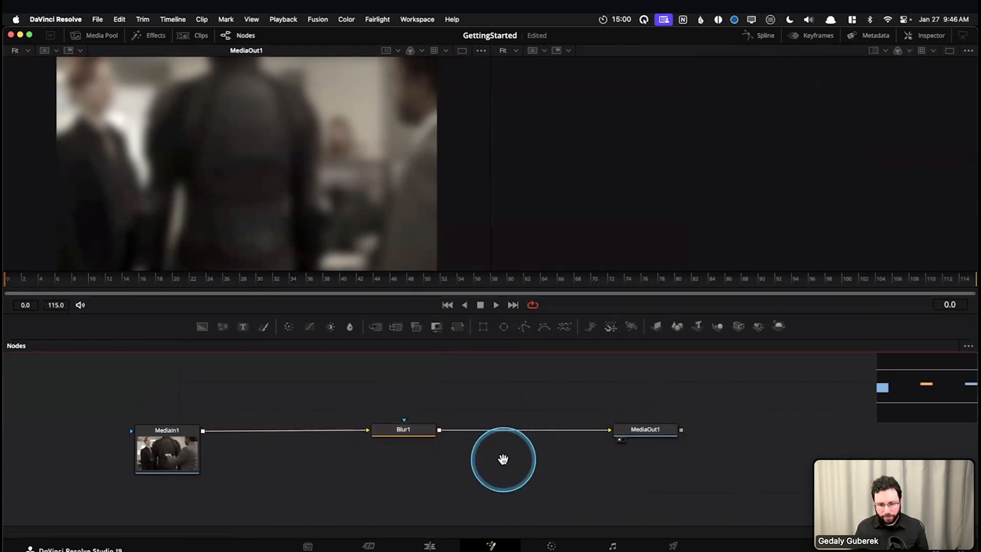
pyautogui.moveTo(504, 460); pyautogui.dragTo(508, 467)
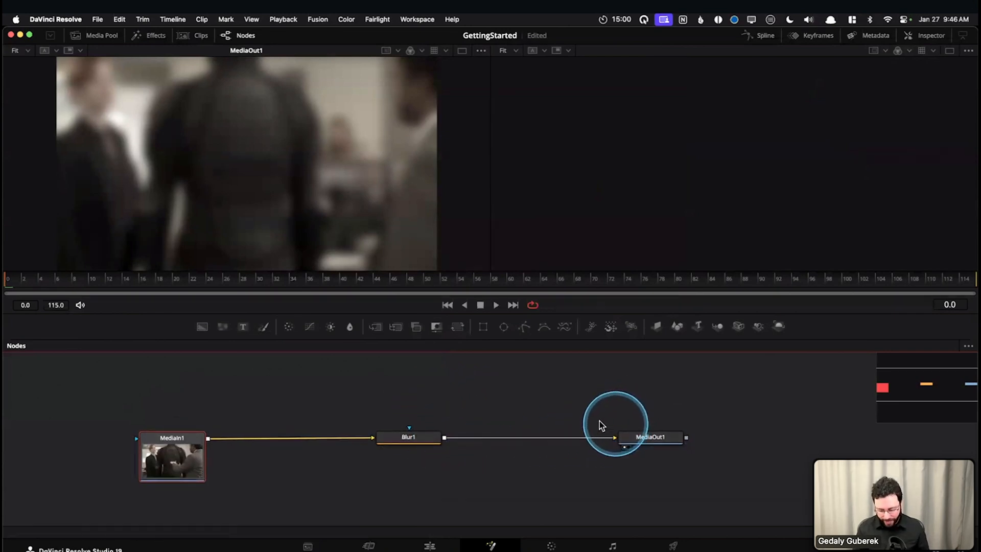
pyautogui.click(411, 441)
pyautogui.press('Delete')
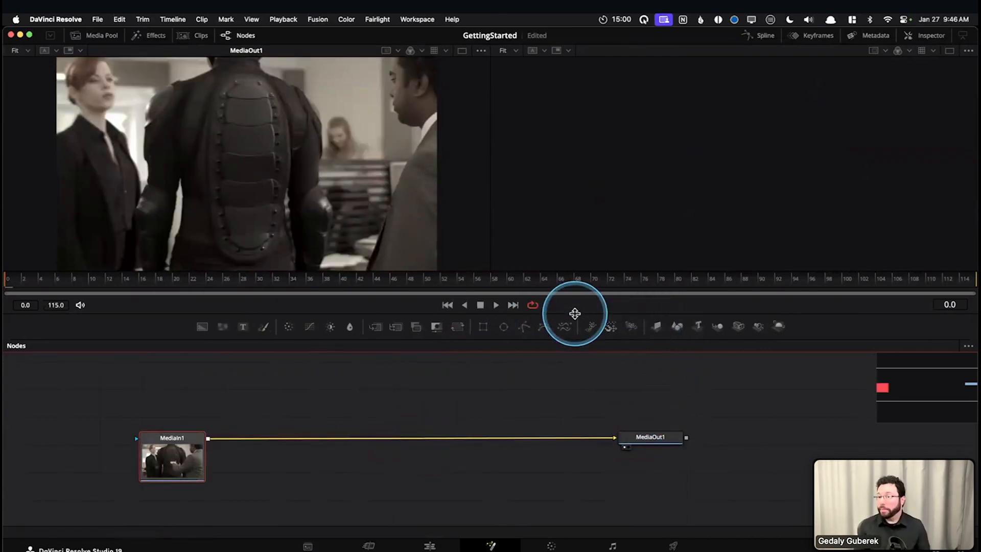
# Give the node area slightly more height and examine the row of tool shortcuts above it
pyautogui.moveTo(575, 313); pyautogui.dragTo(573, 308)
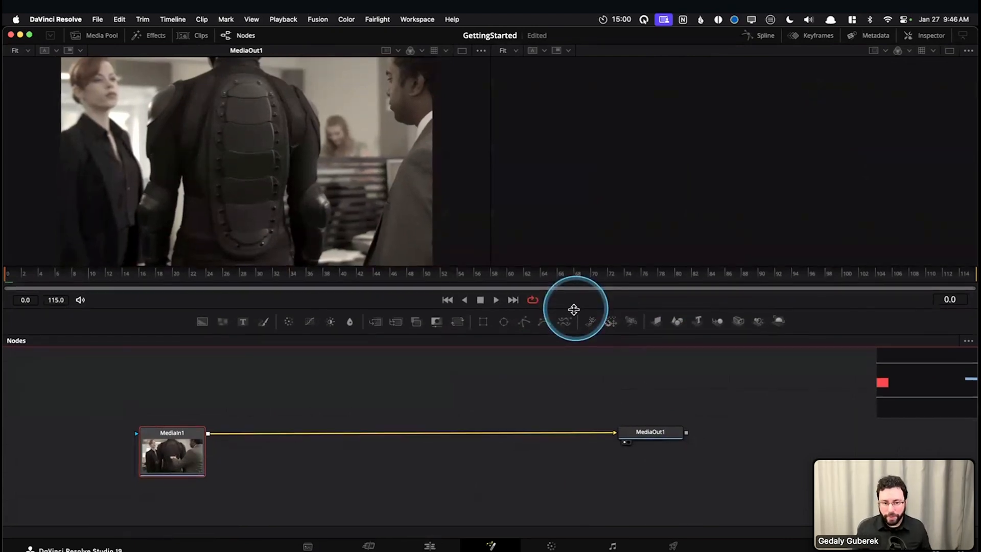
pyautogui.moveTo(418, 399); pyautogui.dragTo(386, 403)
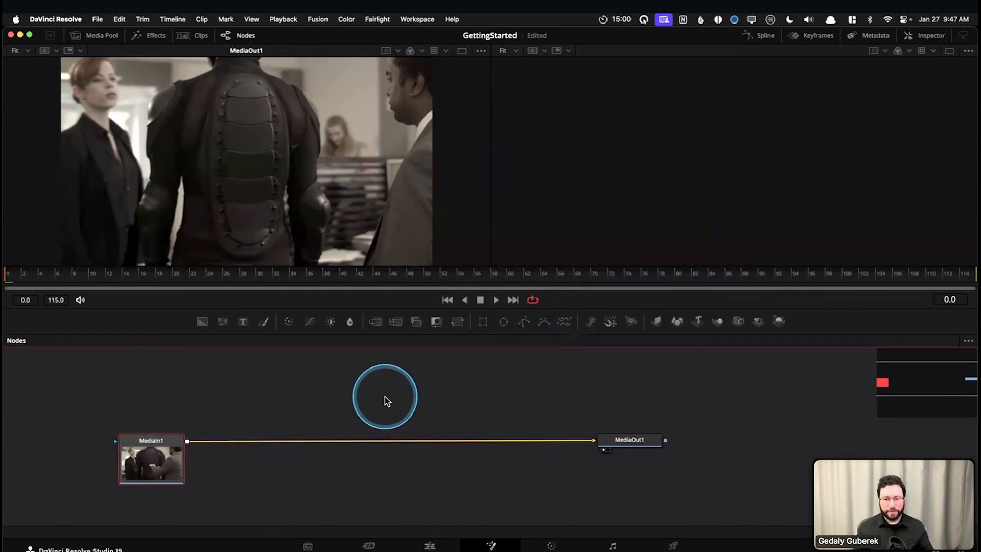
pyautogui.moveTo(279, 474); pyautogui.dragTo(301, 466)
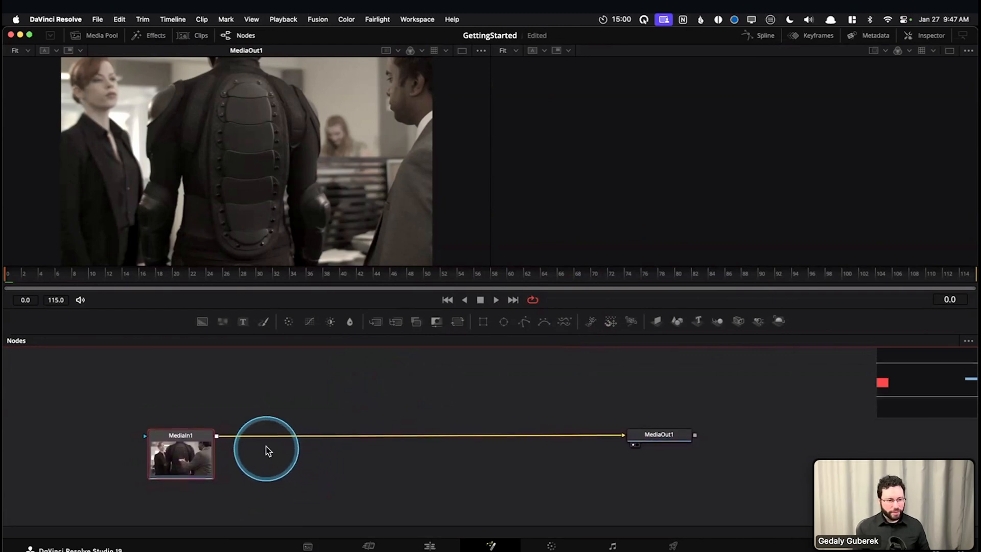
pyautogui.moveTo(196, 337); pyautogui.dragTo(456, 331)
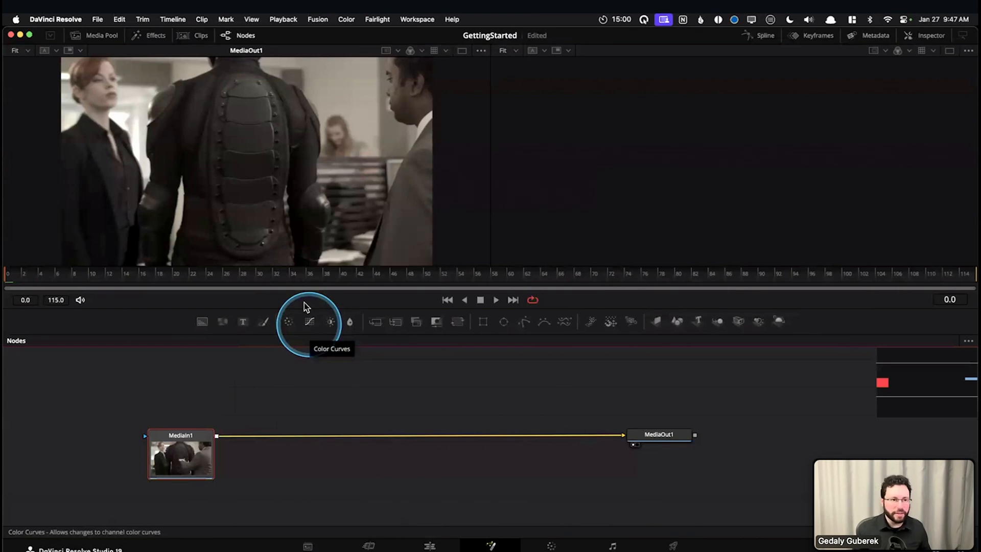
# Open the effects library and look through its Tools categories
pyautogui.click(153, 43)
pyautogui.scroll(-10, 109, 114)
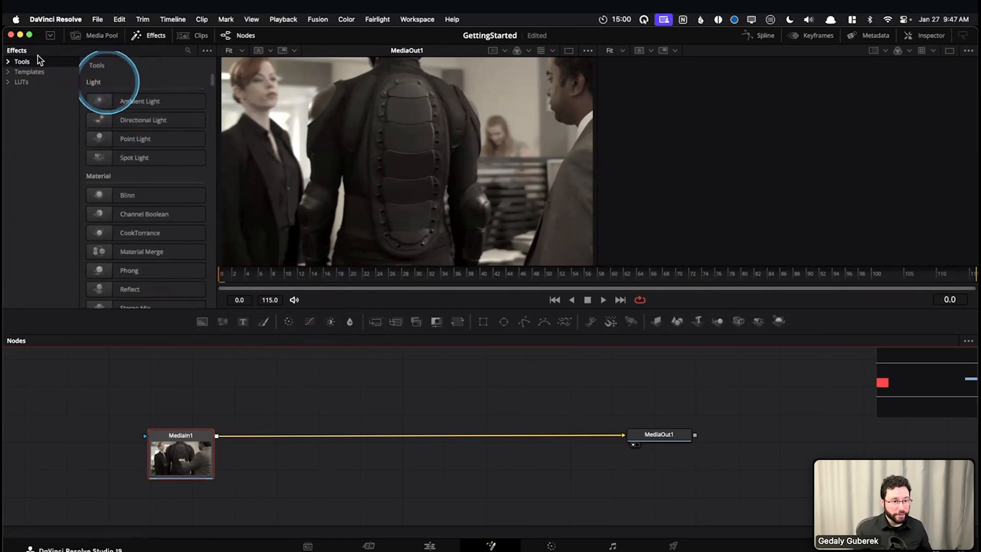
pyautogui.scroll(-10, 163, 117)
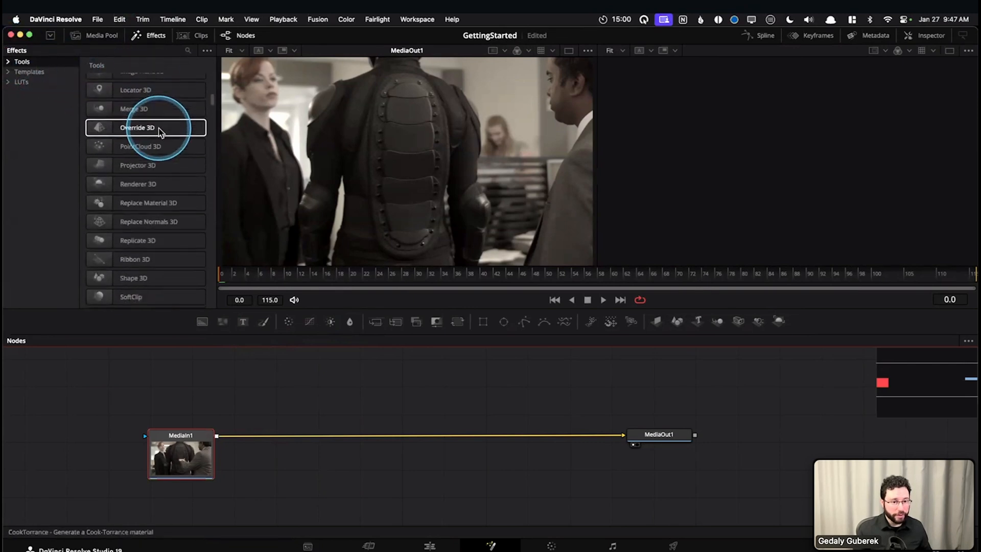
pyautogui.scroll(-10, 160, 132)
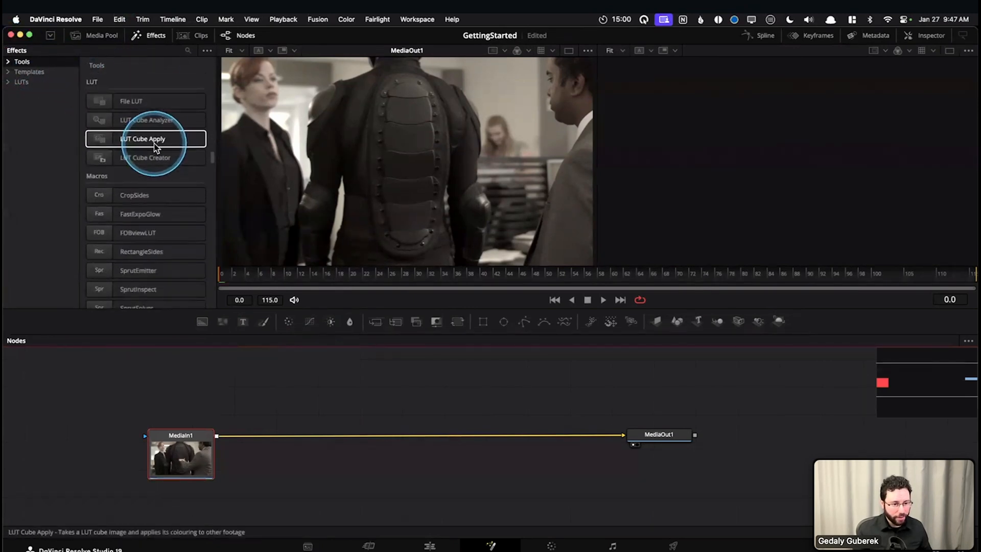
pyautogui.scroll(-15, 170, 149)
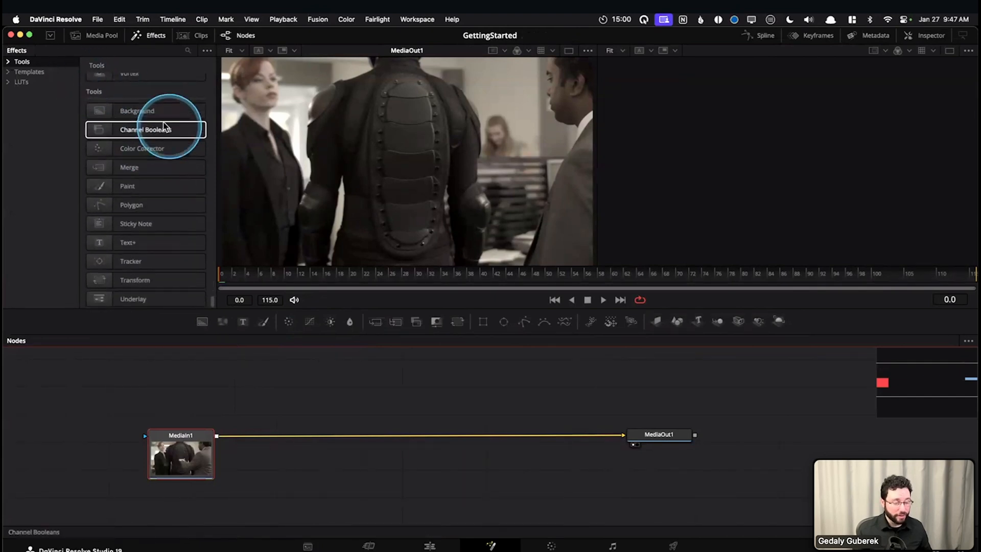
pyautogui.scroll(15, 198, 145)
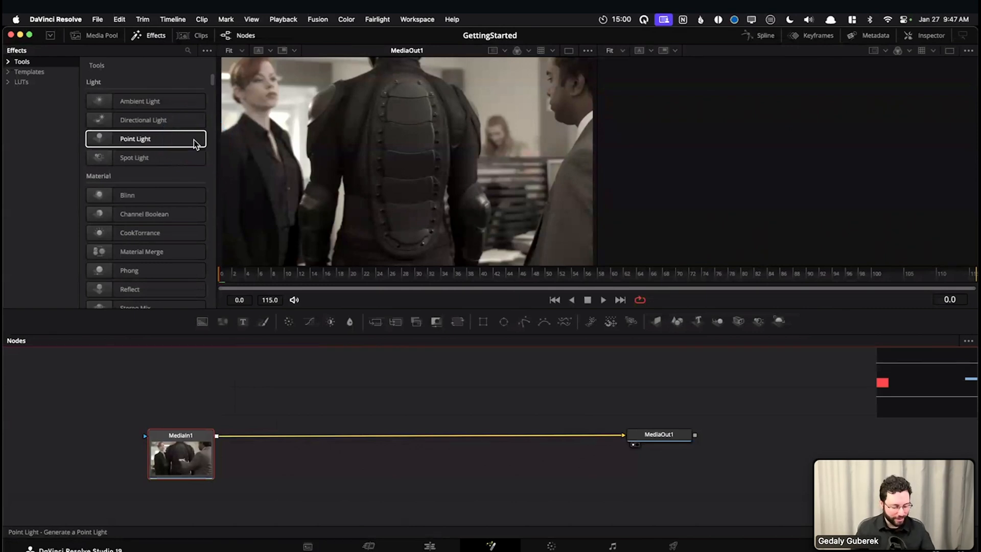
pyautogui.moveTo(195, 143); pyautogui.dragTo(225, 239)
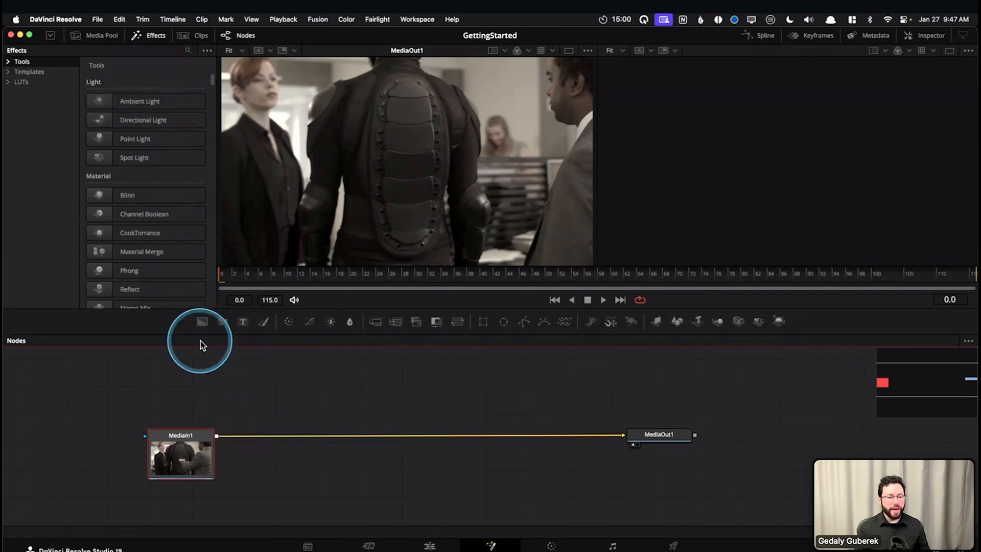
# Search the effects library for "blur", look through the matching tools, and close the library
pyautogui.click(41, 61)
pyautogui.click(187, 50)
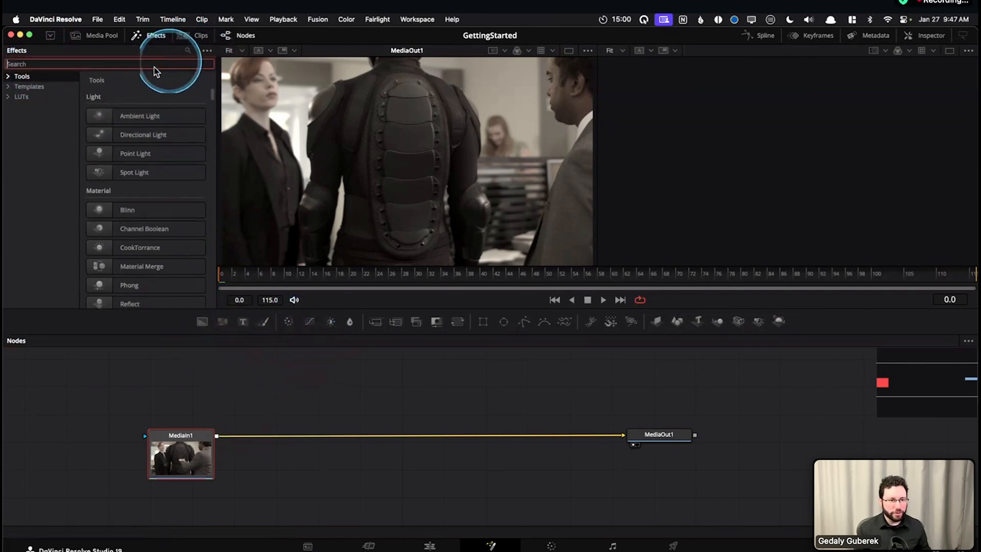
pyautogui.write('blur')
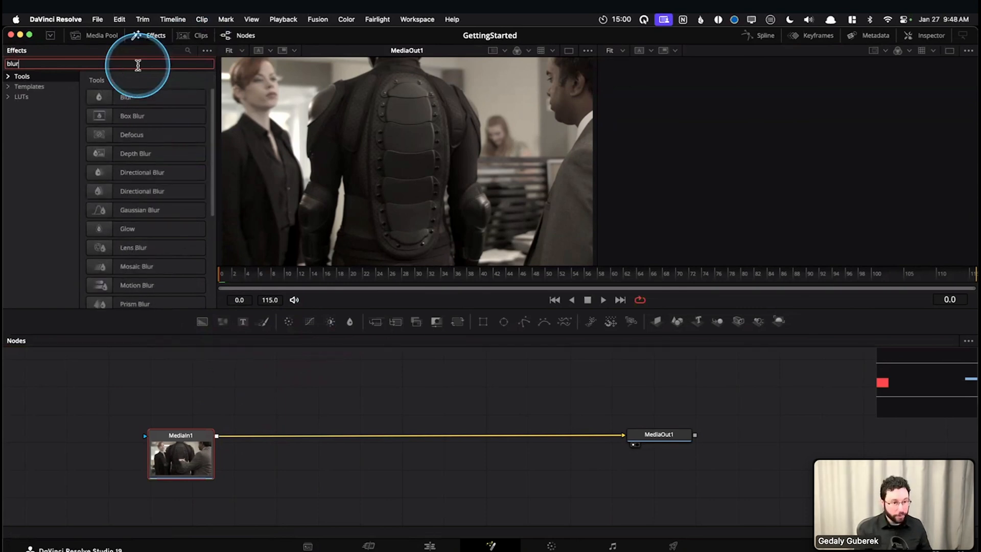
pyautogui.scroll(-5, 147, 245)
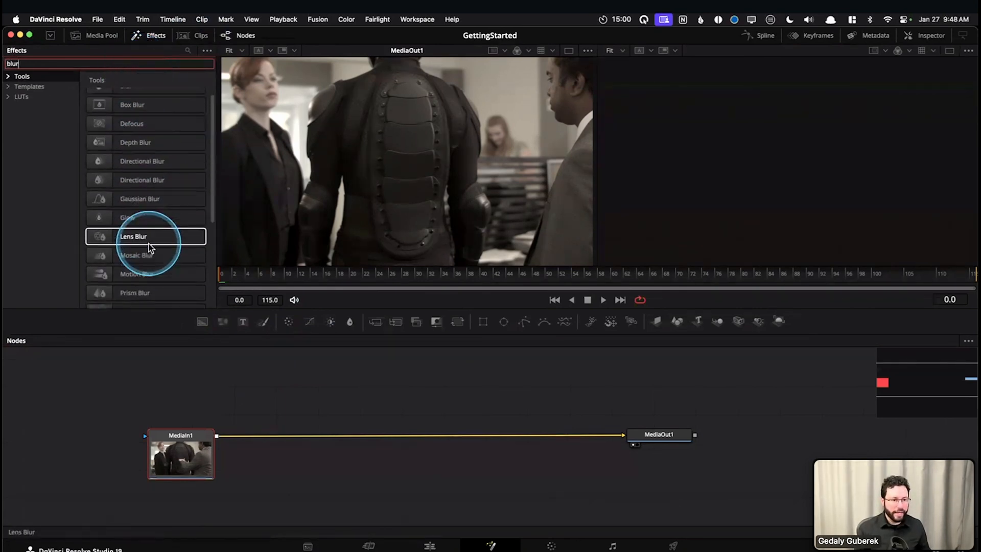
pyautogui.scroll(5, 150, 247)
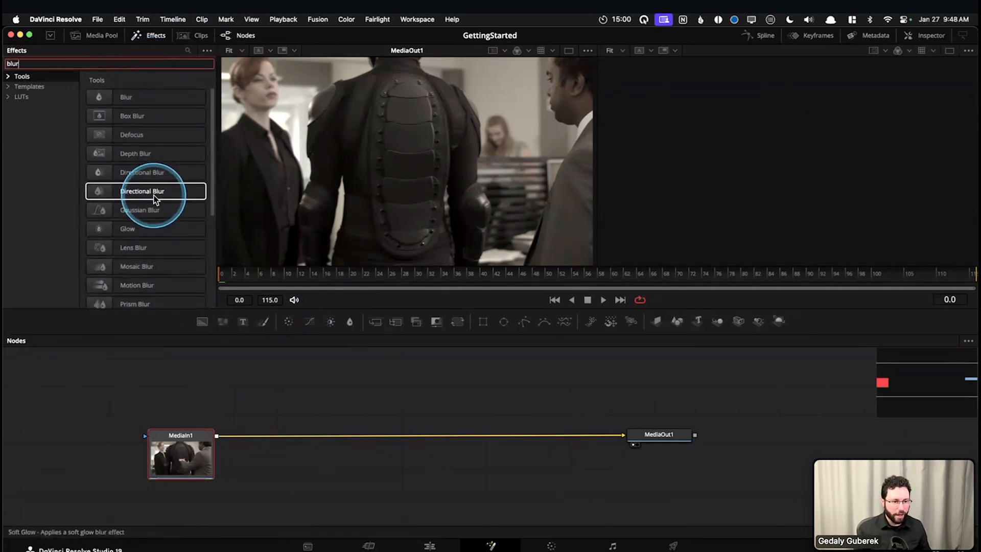
pyautogui.moveTo(192, 80)
pyautogui.mouseDown()
pyautogui.moveTo(96, 80)
pyautogui.moveTo(77, 90)
pyautogui.mouseUp()
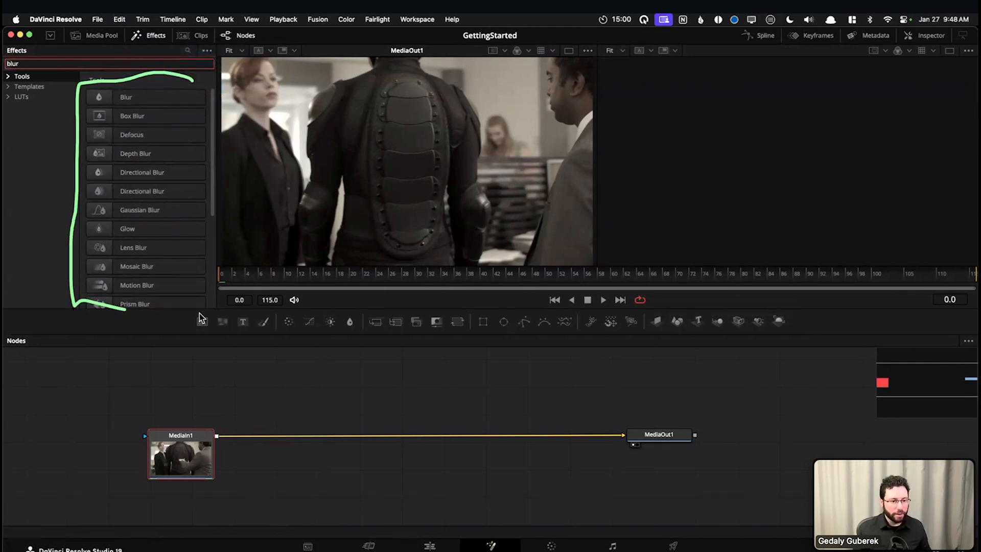
pyautogui.click(153, 36)
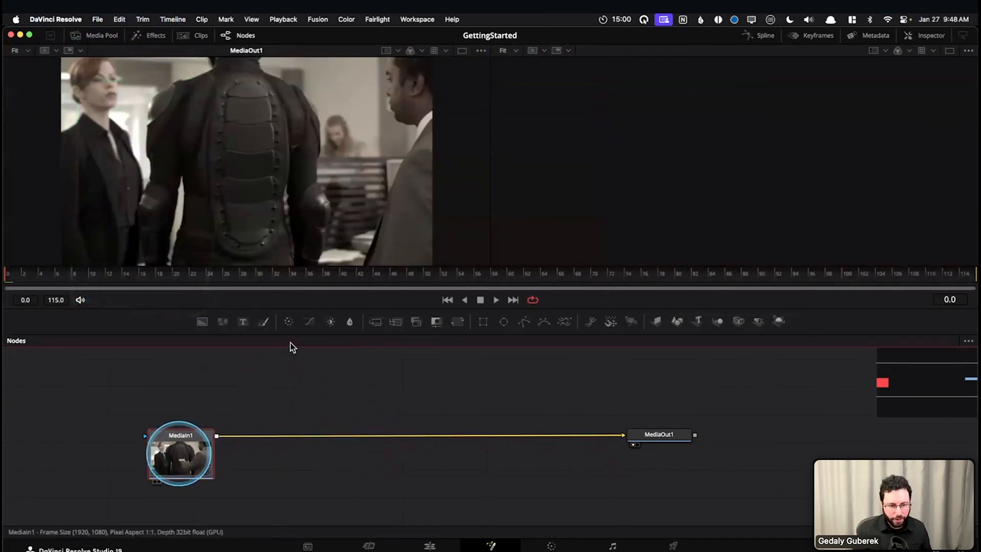
# Insert a Blur node on the connection between MediaIn1 and MediaOut1
pyautogui.click(351, 324)
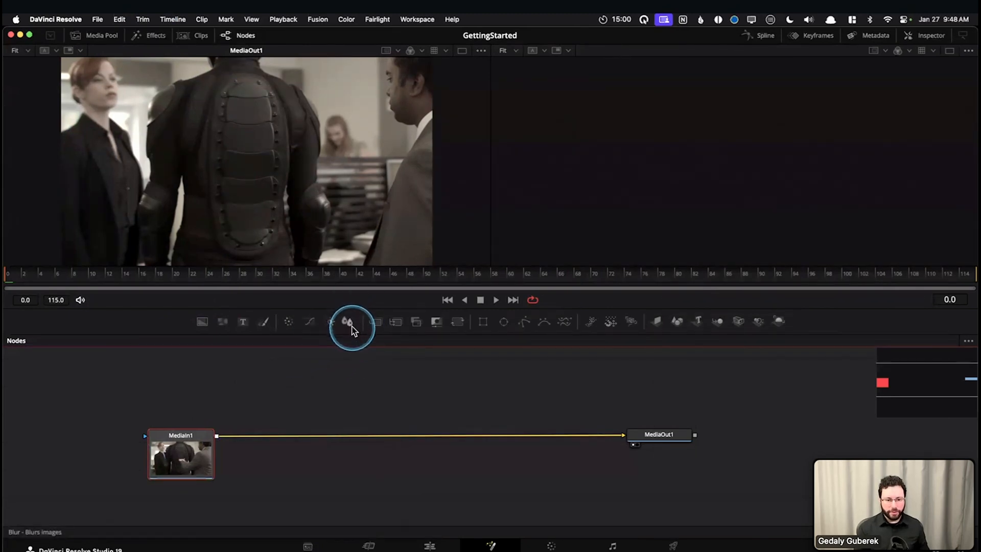
pyautogui.moveTo(352, 332); pyautogui.dragTo(344, 437)
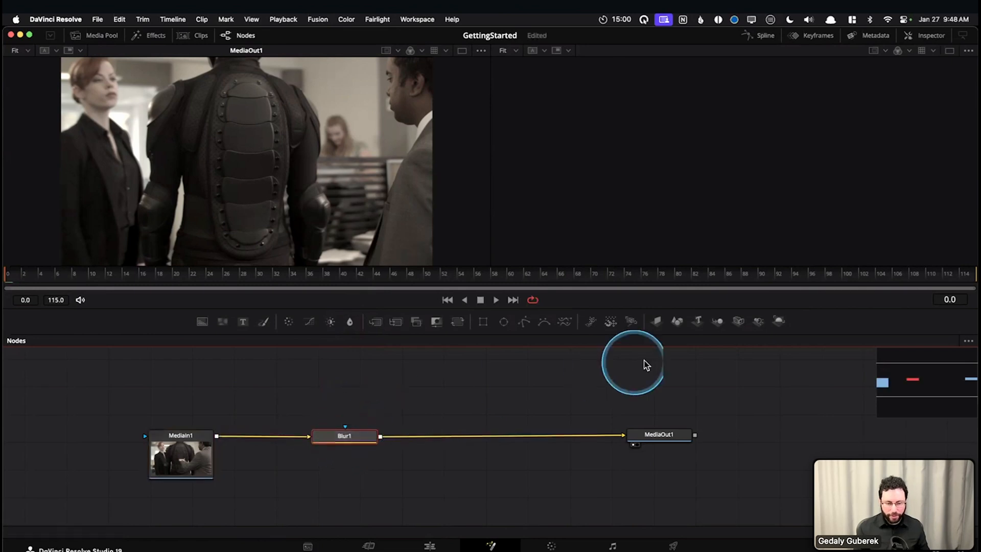
pyautogui.click(379, 409)
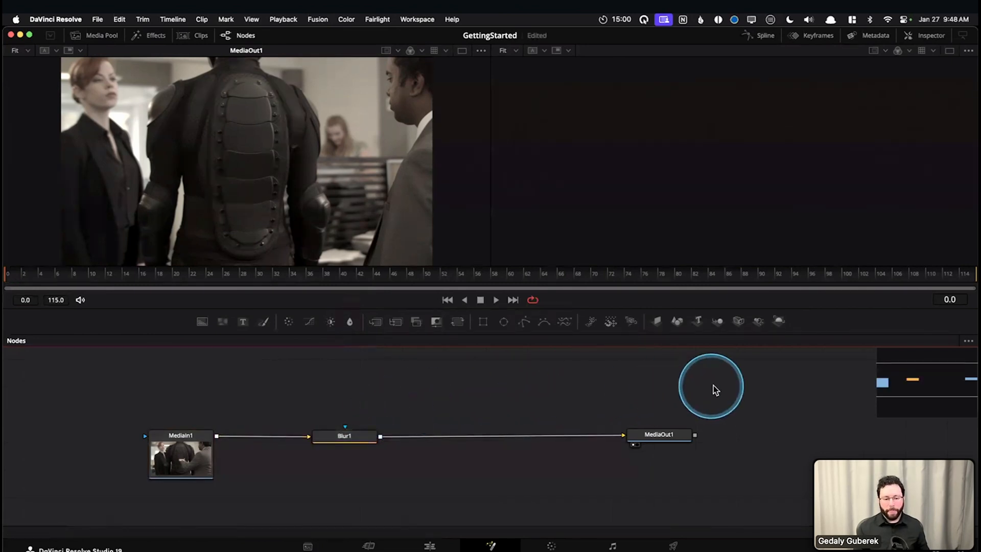
# Move Blur1 above the line between MediaIn1 and MediaOut1 and back down, and delete it
pyautogui.click(345, 437)
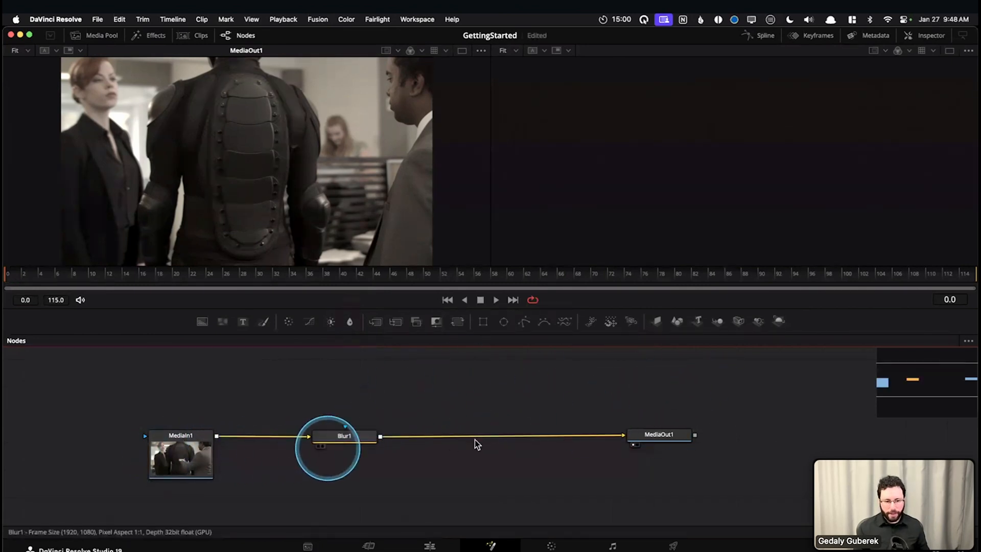
pyautogui.moveTo(382, 407); pyautogui.dragTo(409, 363)
pyautogui.click(209, 438)
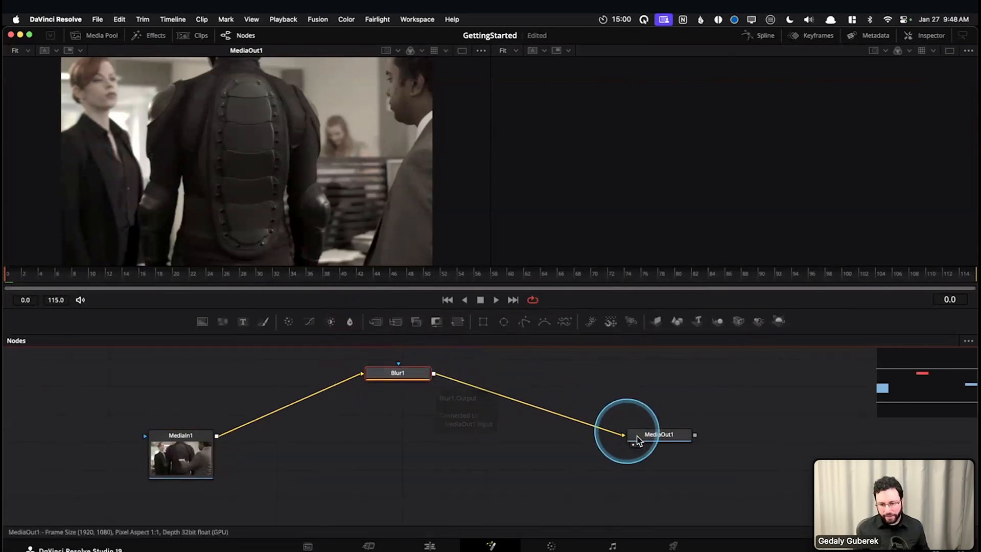
pyautogui.moveTo(390, 375); pyautogui.dragTo(389, 429)
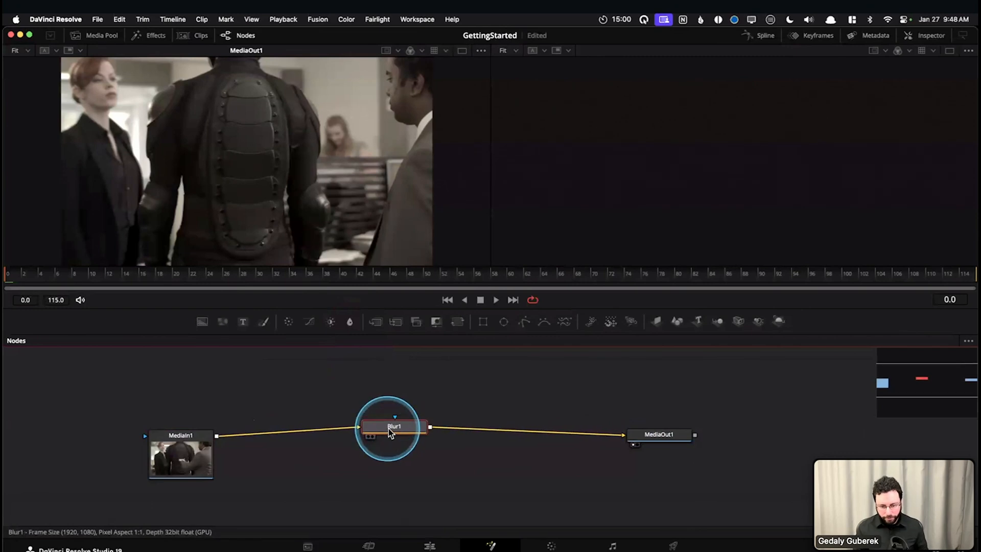
pyautogui.press('Delete')
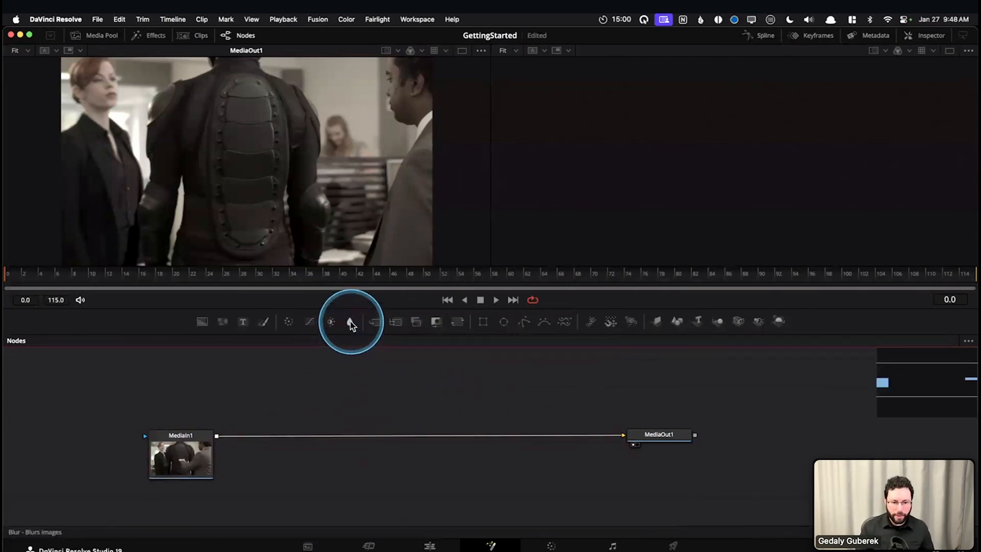
# Place an unconnected Blur node between MediaIn1 and MediaOut1, and remove the connection between those two nodes
pyautogui.moveTo(376, 370); pyautogui.dragTo(454, 393)
pyautogui.click(380, 490)
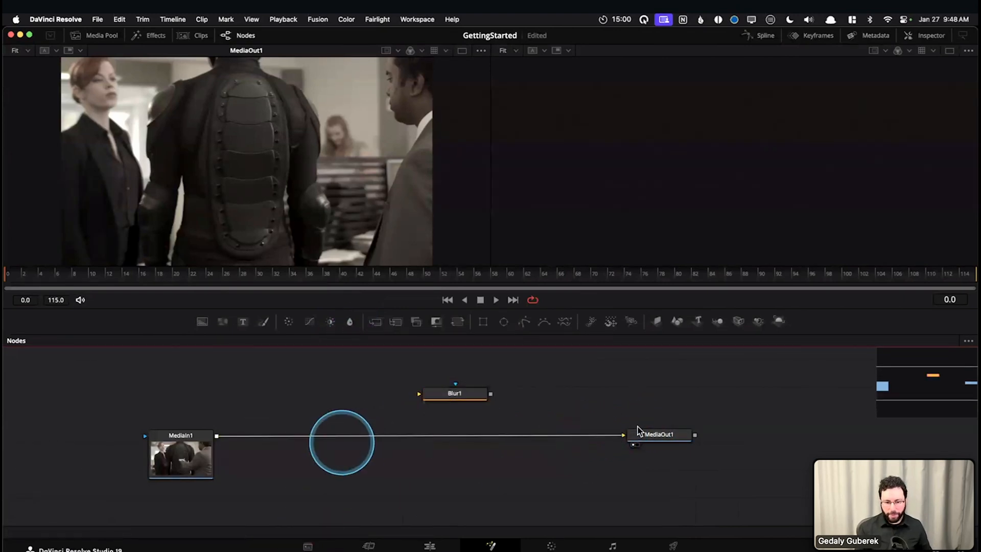
pyautogui.moveTo(608, 436); pyautogui.dragTo(462, 511)
pyautogui.moveTo(459, 390); pyautogui.dragTo(410, 436)
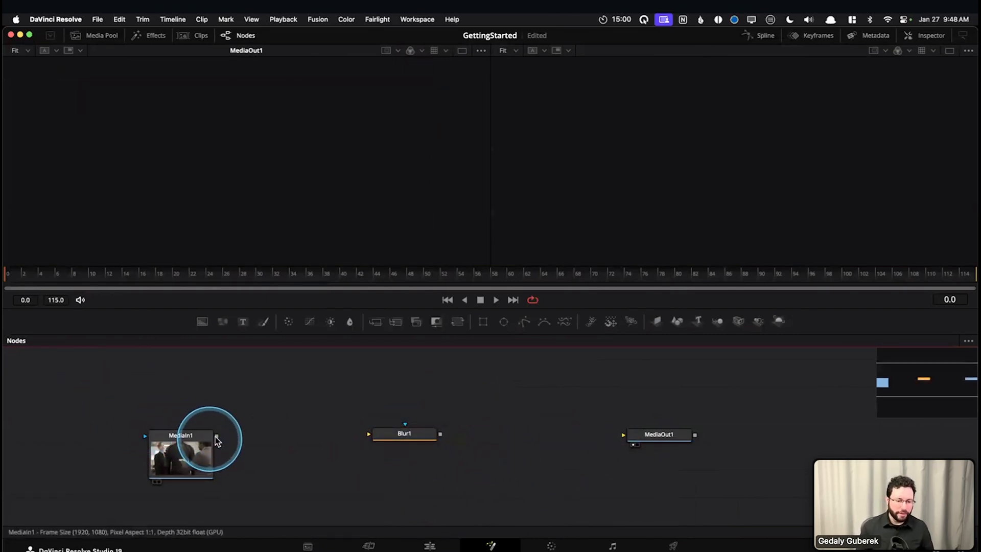
# Select the MediaIn1, Blur1 and MediaOut1 nodes one after another to review the three unconnected nodes
pyautogui.scroll(5, 249, 458)
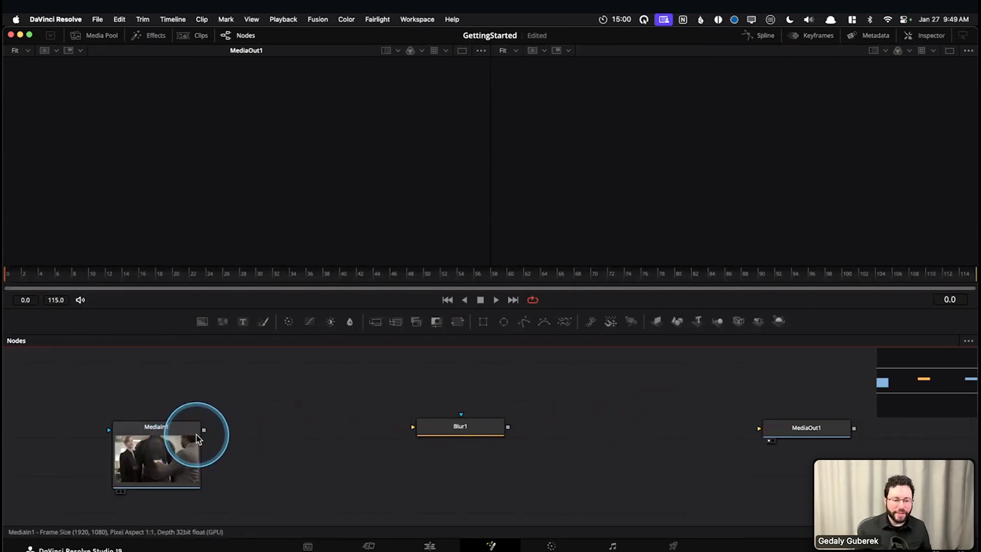
pyautogui.moveTo(199, 364); pyautogui.dragTo(56, 447)
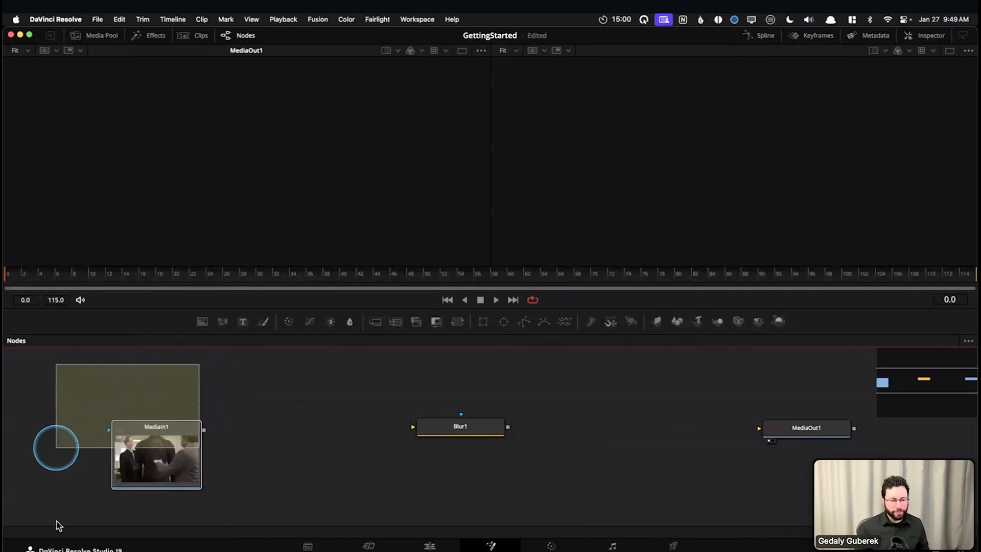
pyautogui.moveTo(581, 379); pyautogui.dragTo(378, 471)
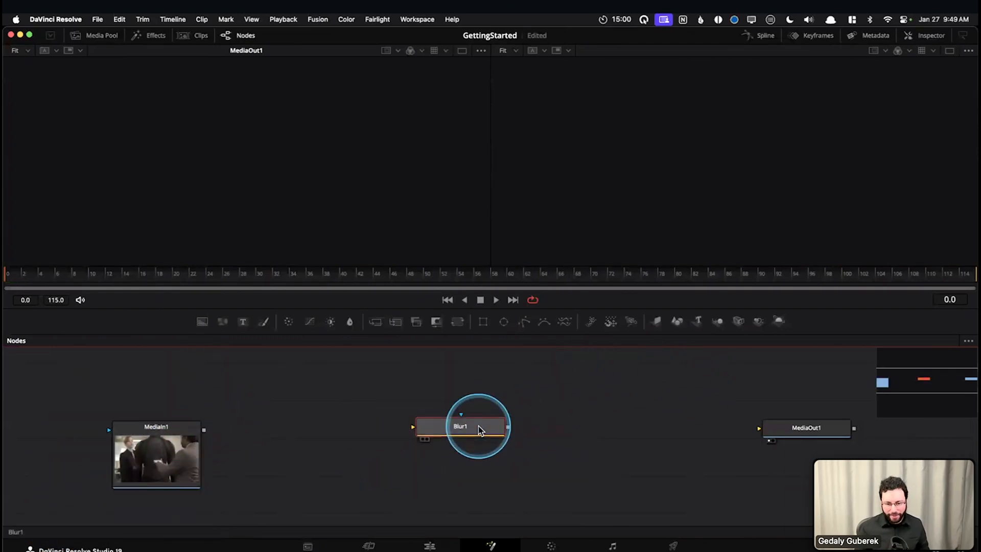
pyautogui.click(726, 383)
pyautogui.moveTo(783, 417); pyautogui.dragTo(882, 482)
pyautogui.click(692, 481)
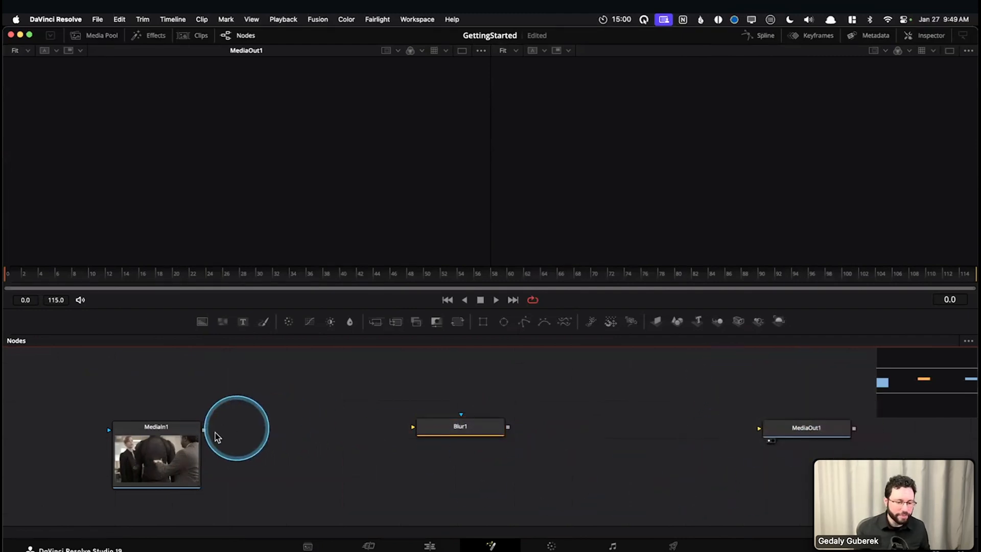
# Connect the output of MediaIn1 to the yellow input of Blur1
pyautogui.moveTo(224, 454)
pyautogui.mouseDown()
pyautogui.moveTo(240, 452)
pyautogui.moveTo(226, 452)
pyautogui.mouseUp()
pyautogui.scroll(3, 224, 446)
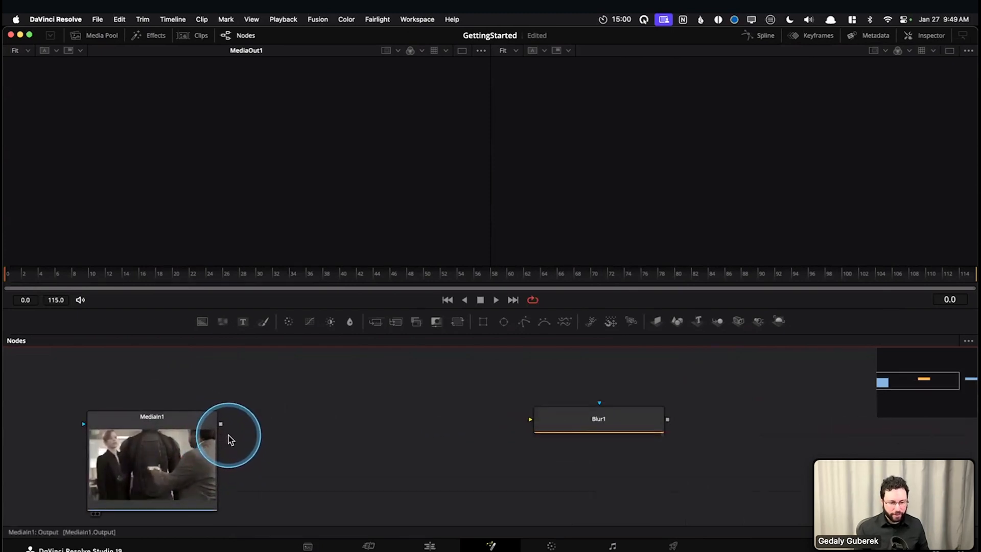
pyautogui.scroll(-3, 251, 440)
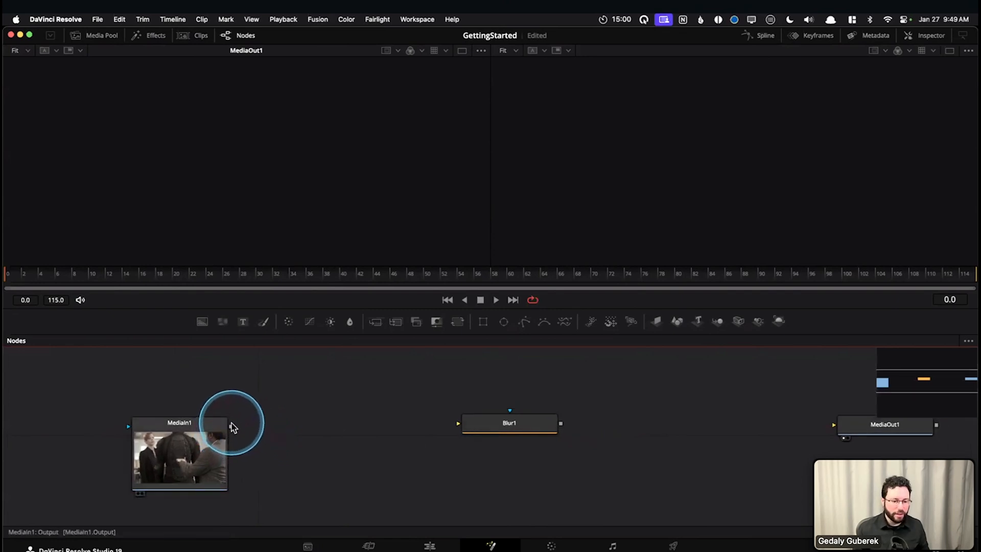
pyautogui.moveTo(231, 435); pyautogui.dragTo(280, 429)
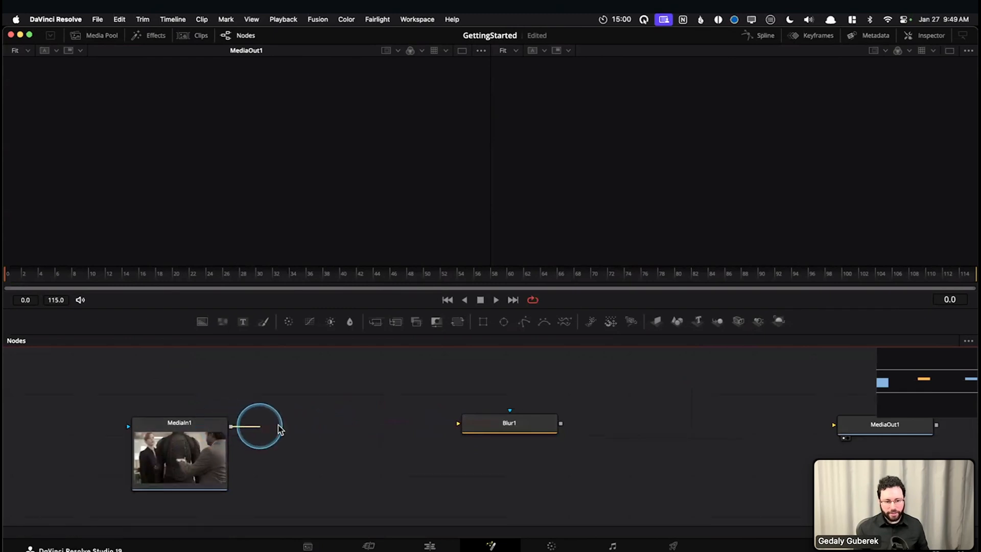
pyautogui.moveTo(367, 426); pyautogui.dragTo(271, 428)
pyautogui.moveTo(369, 428); pyautogui.dragTo(458, 425)
pyautogui.moveTo(534, 463); pyautogui.dragTo(458, 462)
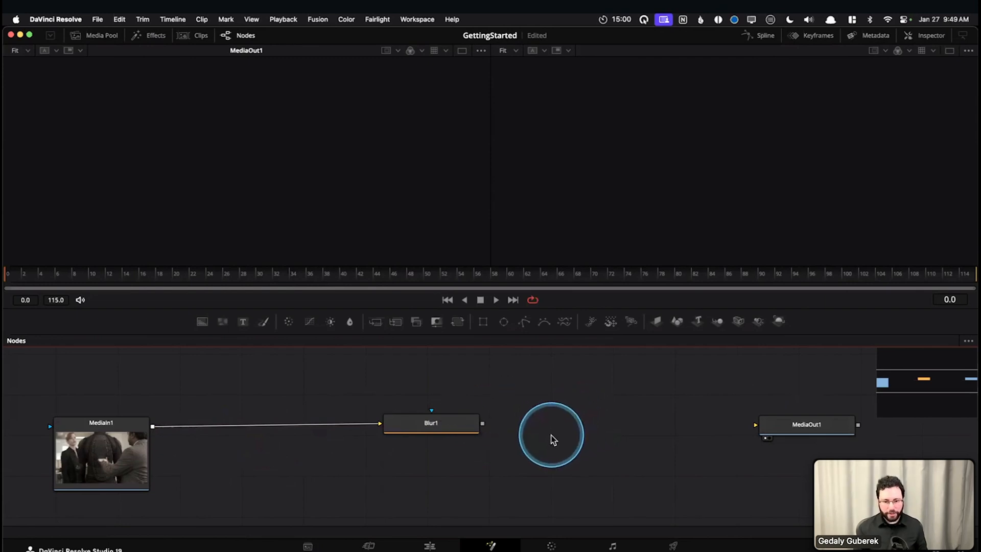
# Check the clip's output on the Edit page and return to its Fusion composition
pyautogui.hotkey('shift', '4')
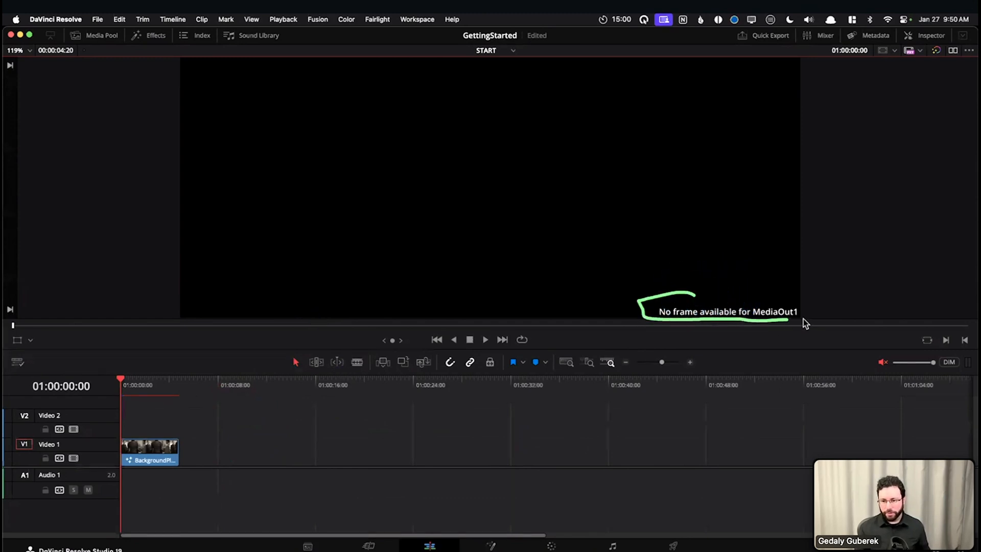
pyautogui.moveTo(751, 300); pyautogui.dragTo(695, 295)
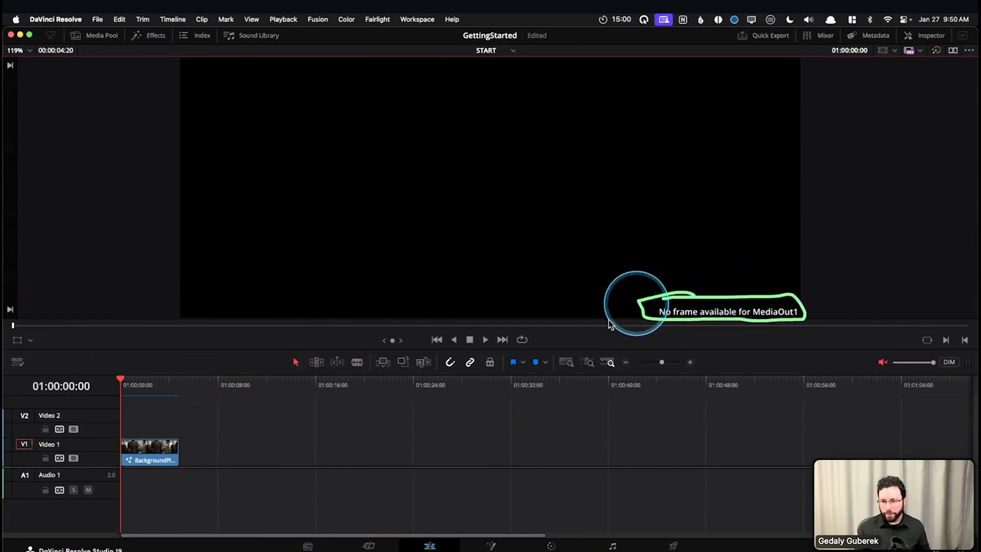
pyautogui.click(164, 446)
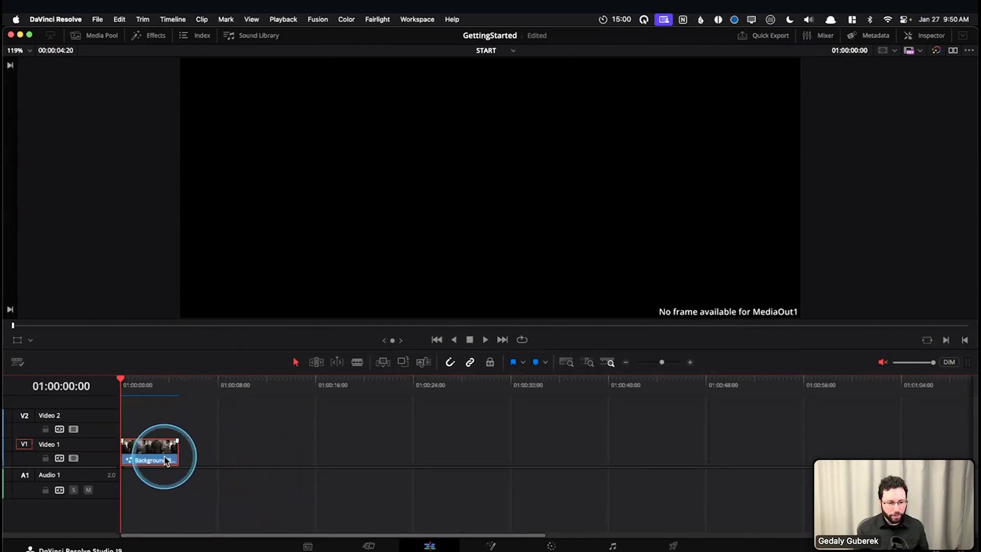
pyautogui.hotkey('shift', '5')
# Connect the output of Blur1 to the MediaOut1 input and check the restored picture on the Edit page
pyautogui.moveTo(430, 433); pyautogui.dragTo(430, 436)
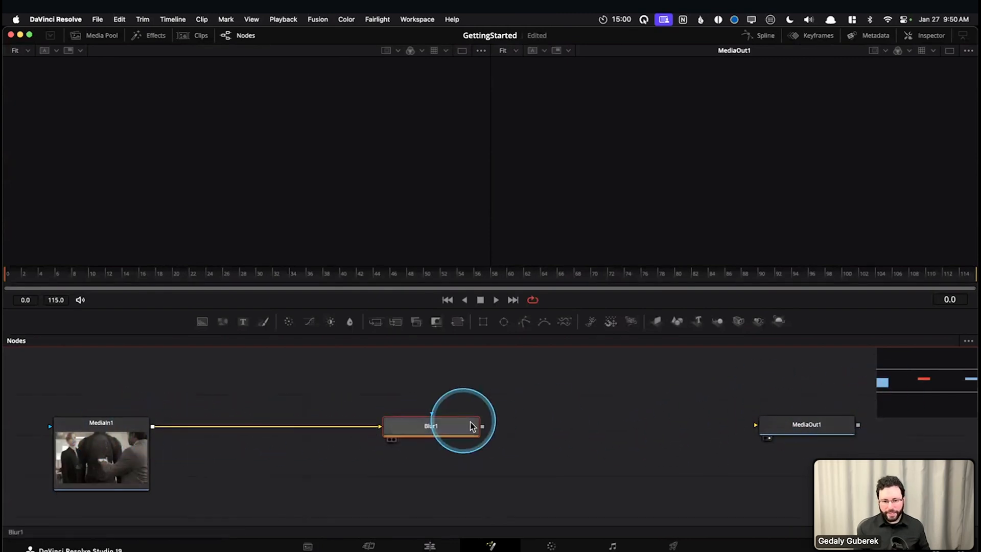
pyautogui.moveTo(482, 426); pyautogui.dragTo(756, 427)
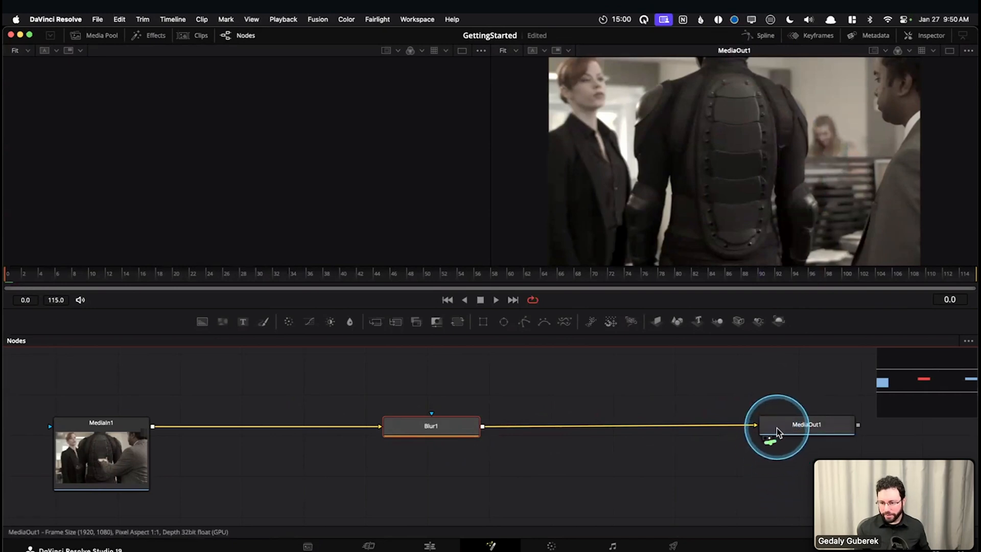
pyautogui.click(619, 398)
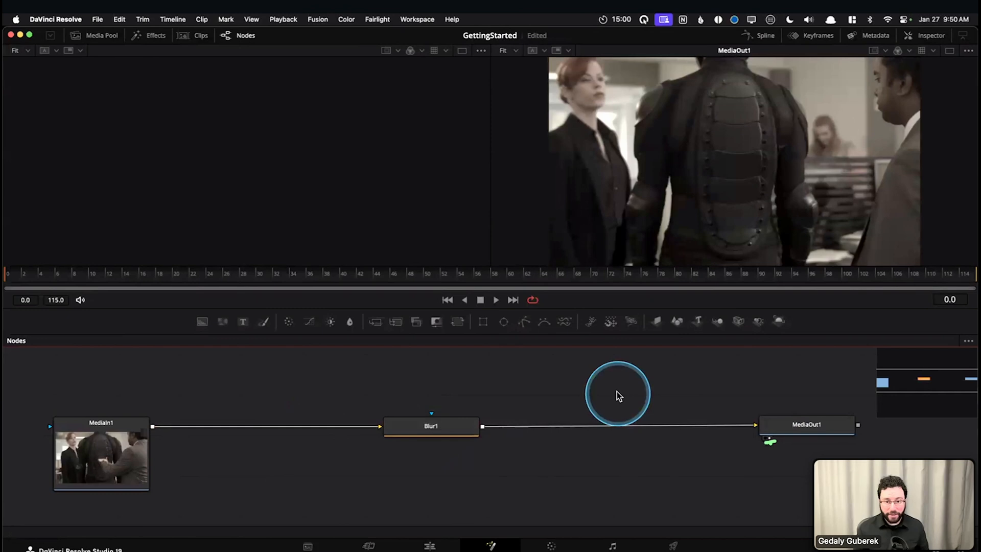
pyautogui.hotkey('shift', '4')
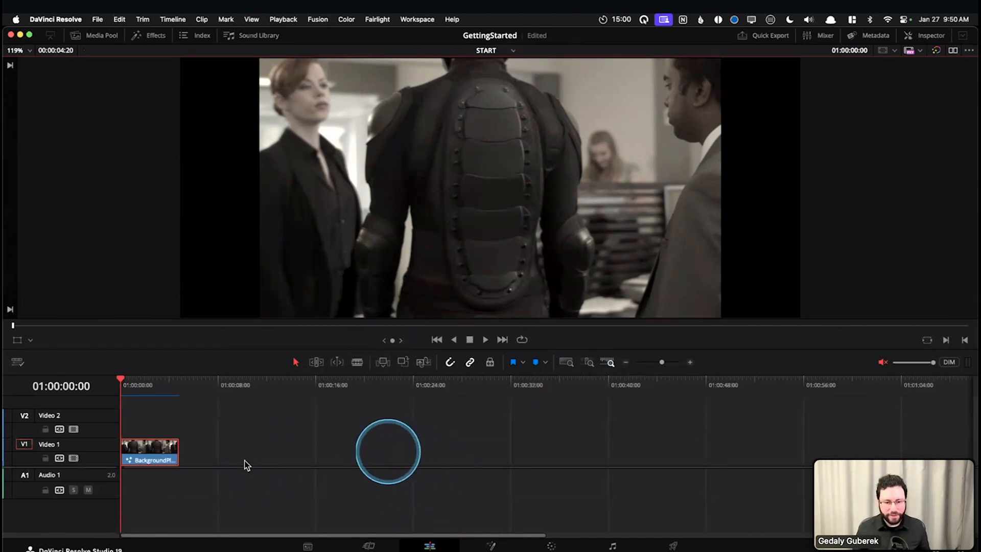
pyautogui.hotkey('shift', '5')
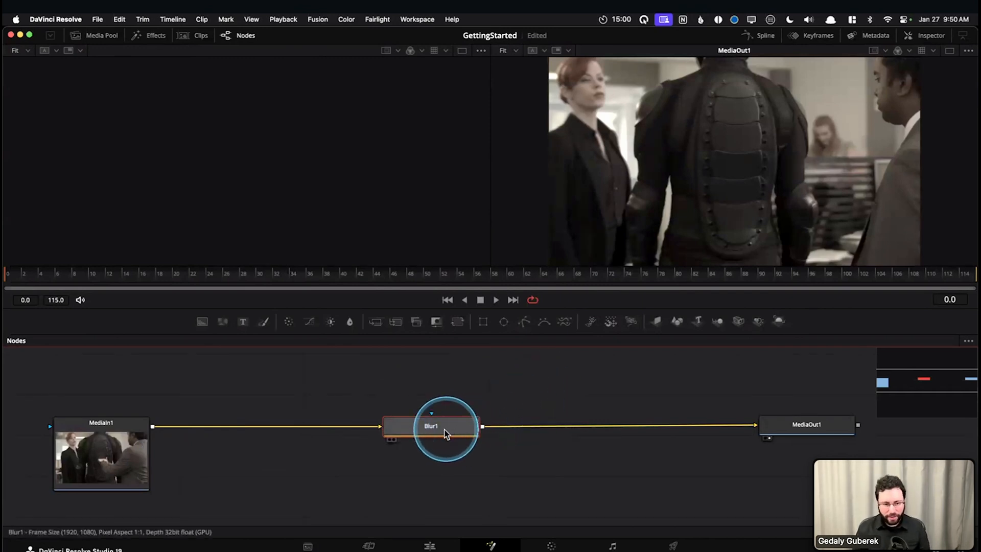
# Delete the Blur1 node, then open the Select Tool search, move its window clear of MediaOut1, and cancel it
pyautogui.moveTo(436, 435)
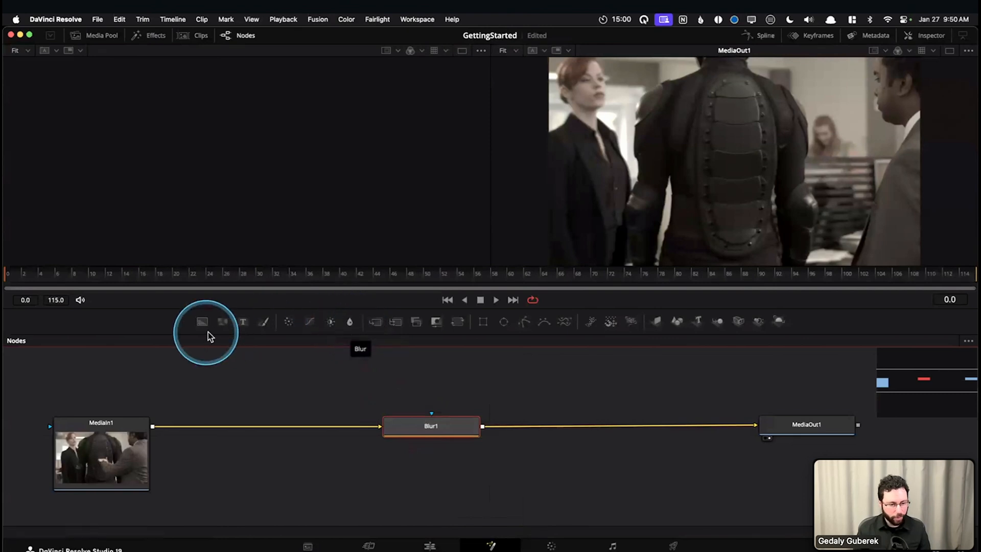
pyautogui.press('Delete')
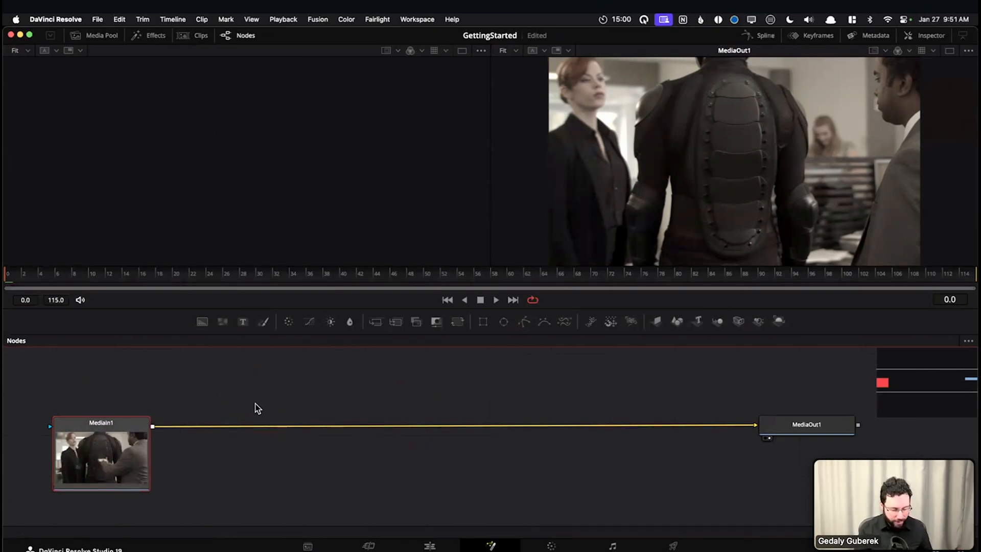
pyautogui.hotkey('shift', 'space')
pyautogui.write('BLUR')
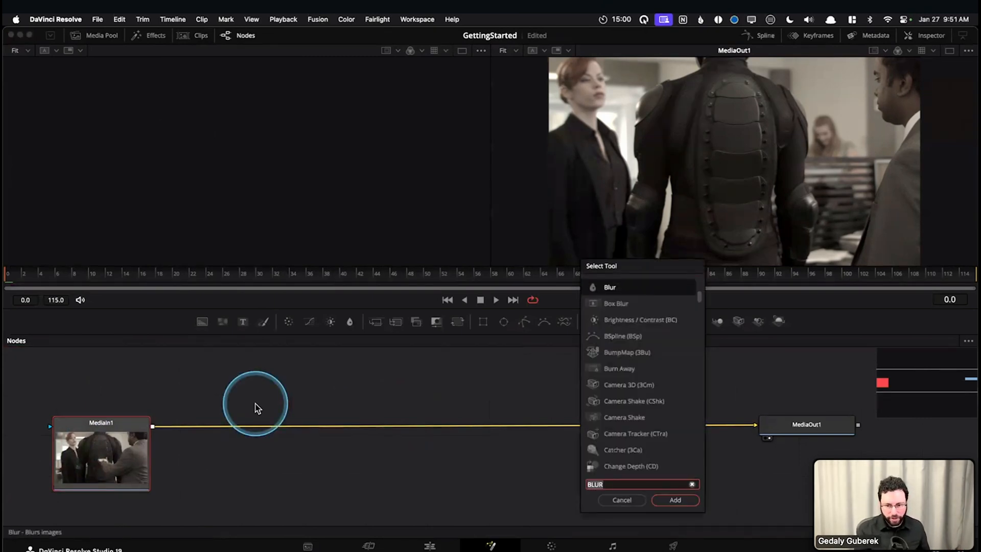
pyautogui.moveTo(661, 266); pyautogui.dragTo(516, 200)
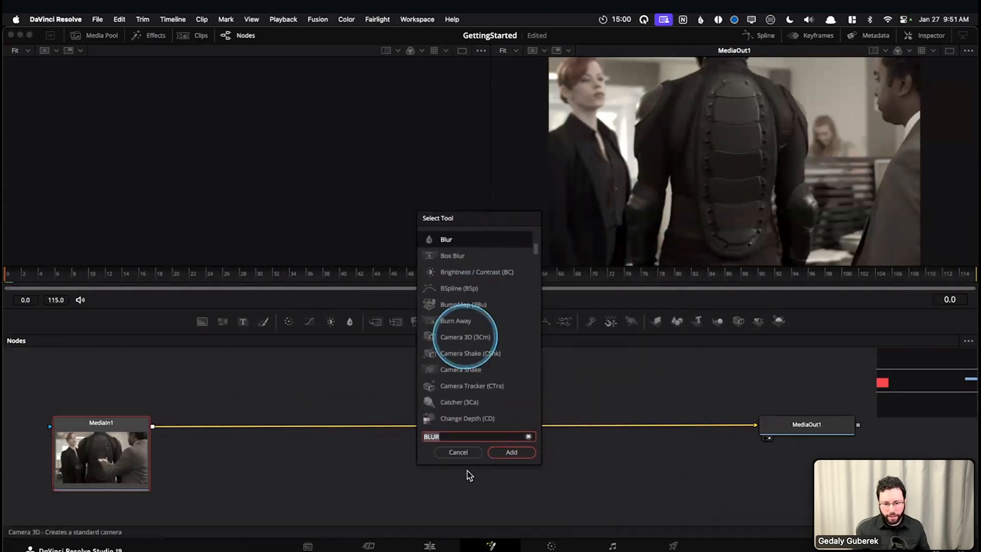
pyautogui.click(460, 453)
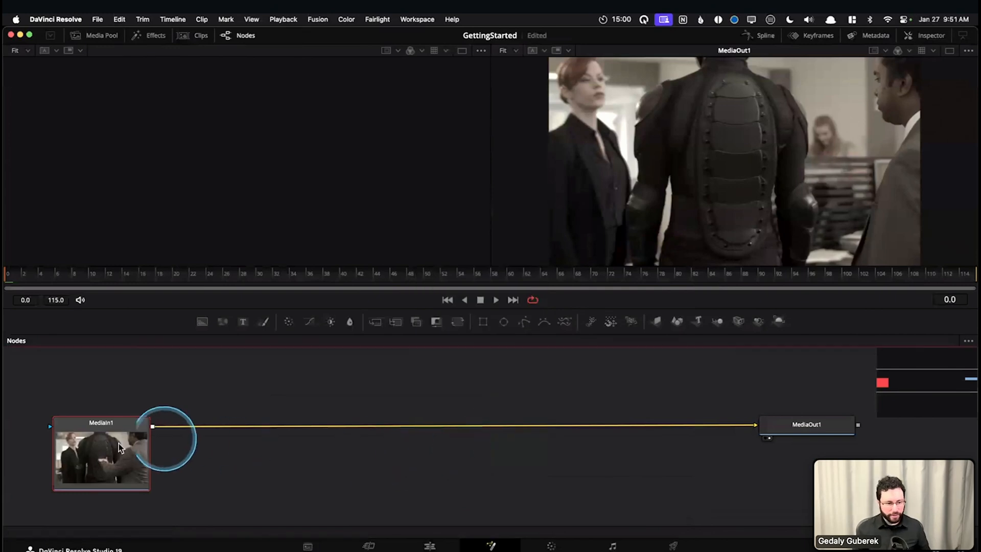
# Search the Select Tool window for "blur" and add a Blur node directly after the selected MediaIn1
pyautogui.click(304, 411)
pyautogui.hotkey('shift', 'space')
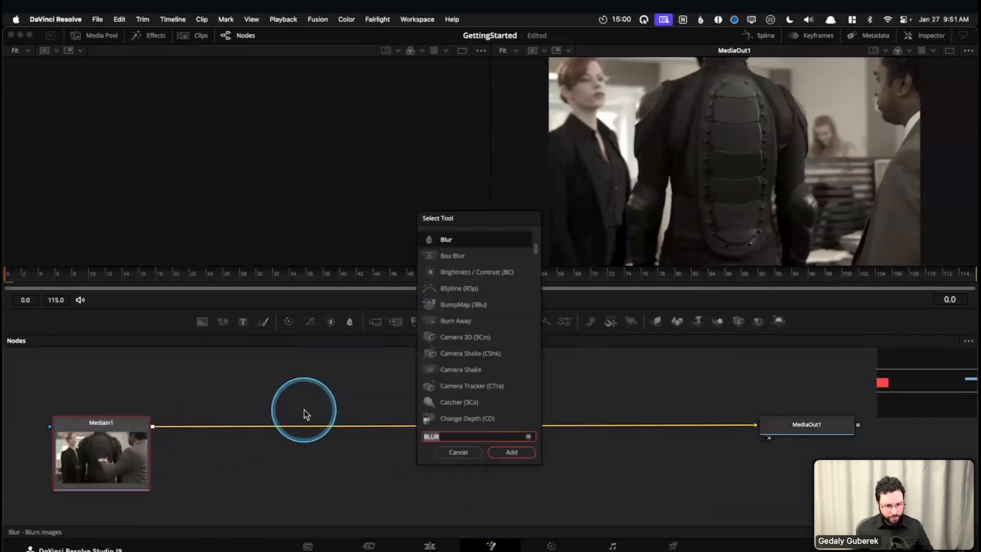
pyautogui.press('BackSpace')
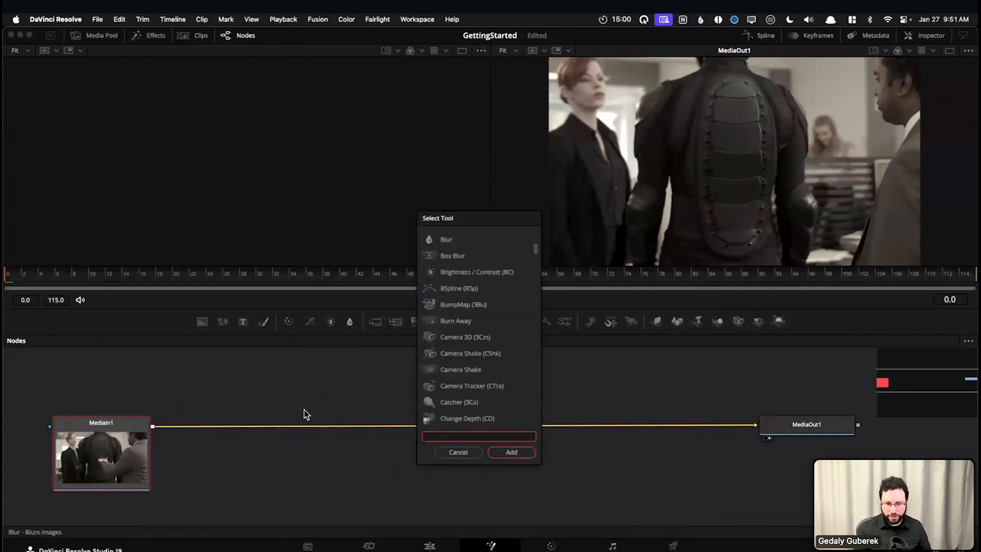
pyautogui.write('blur')
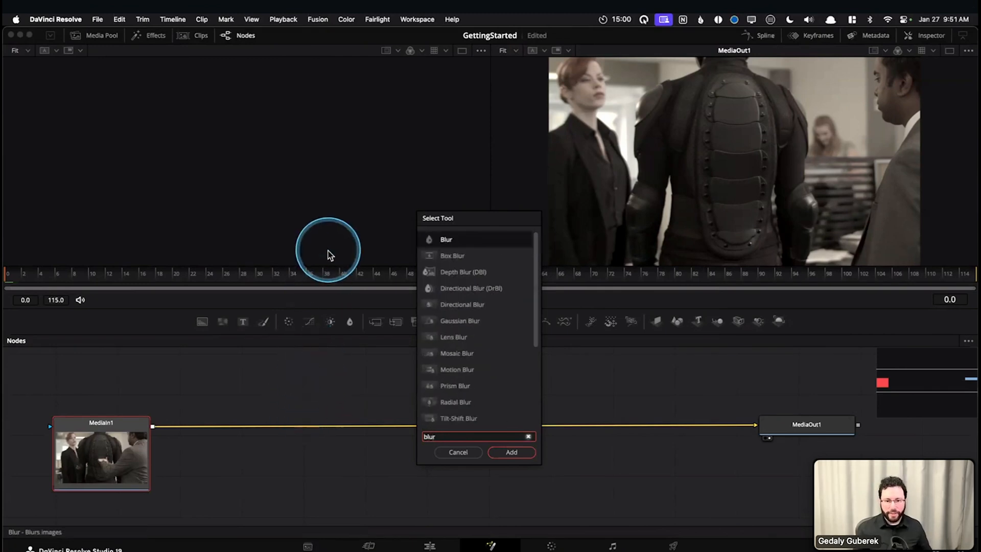
pyautogui.click(509, 454)
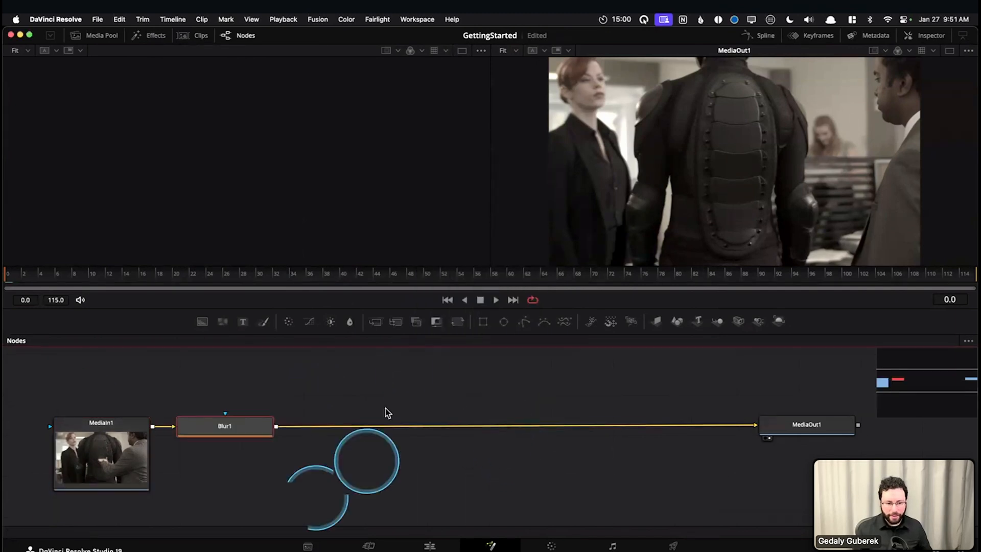
# Move Blur1 farther along the line from MediaIn1, delete it, and clear the node selection
pyautogui.moveTo(230, 419); pyautogui.dragTo(364, 429)
pyautogui.press('Delete')
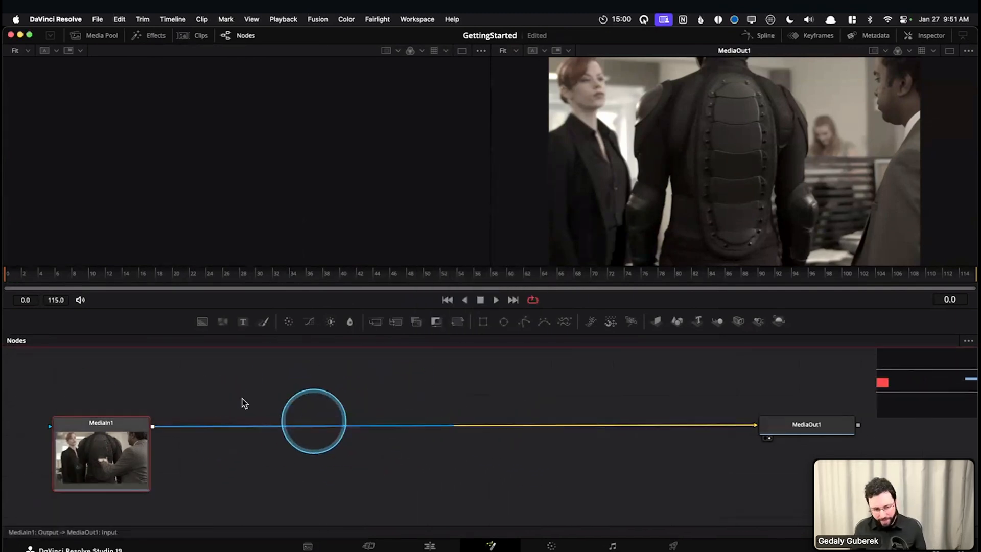
pyautogui.click(315, 386)
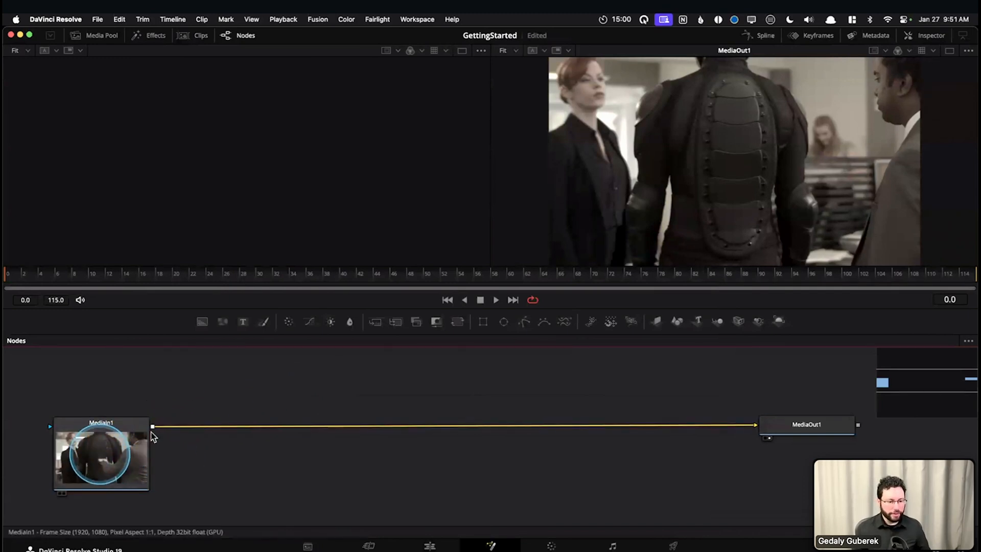
# With no node selected, search the tools for "blur" and add an unconnected Blur node above the connection line
pyautogui.click(449, 385)
pyautogui.moveTo(466, 371); pyautogui.dragTo(462, 389)
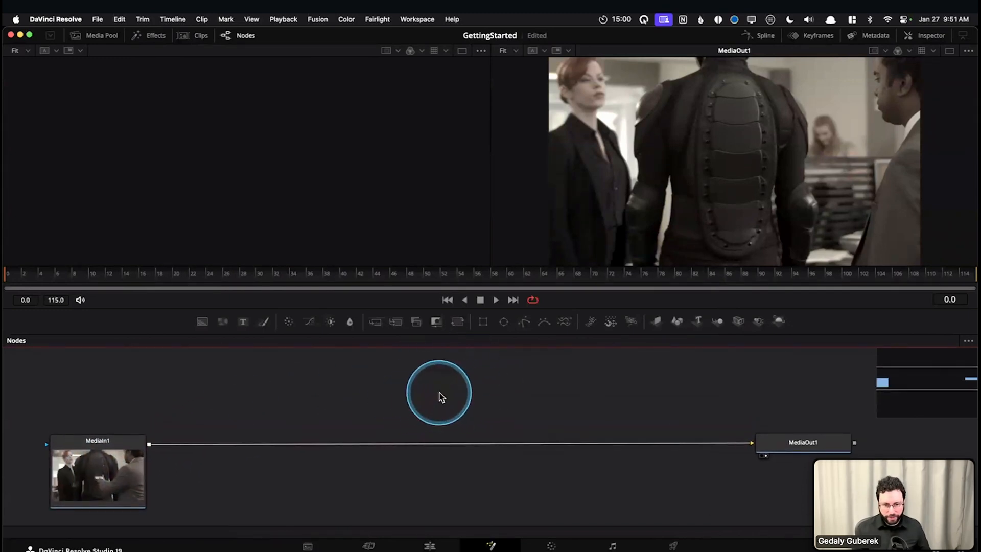
pyautogui.hotkey('shift', 'space')
pyautogui.write('blur')
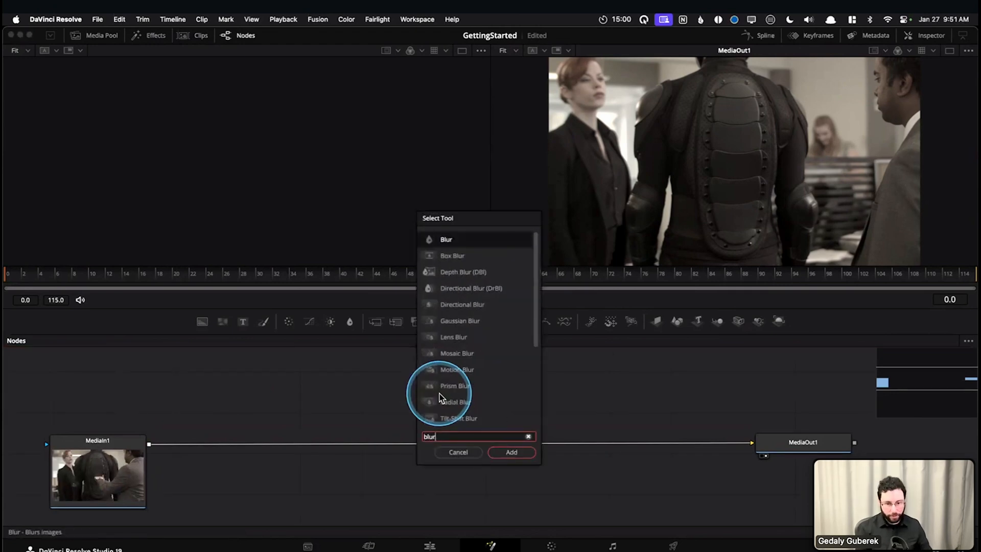
pyautogui.press('Return')
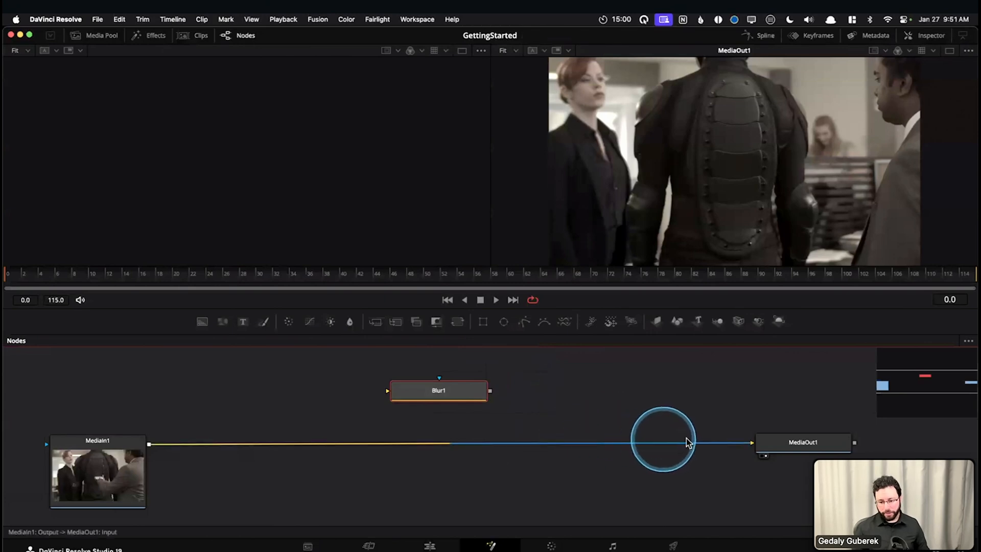
# Reroute the MediaIn1 connection through Blur1 into MediaOut1, and line Blur1 up between the two nodes
pyautogui.moveTo(407, 443); pyautogui.dragTo(389, 391)
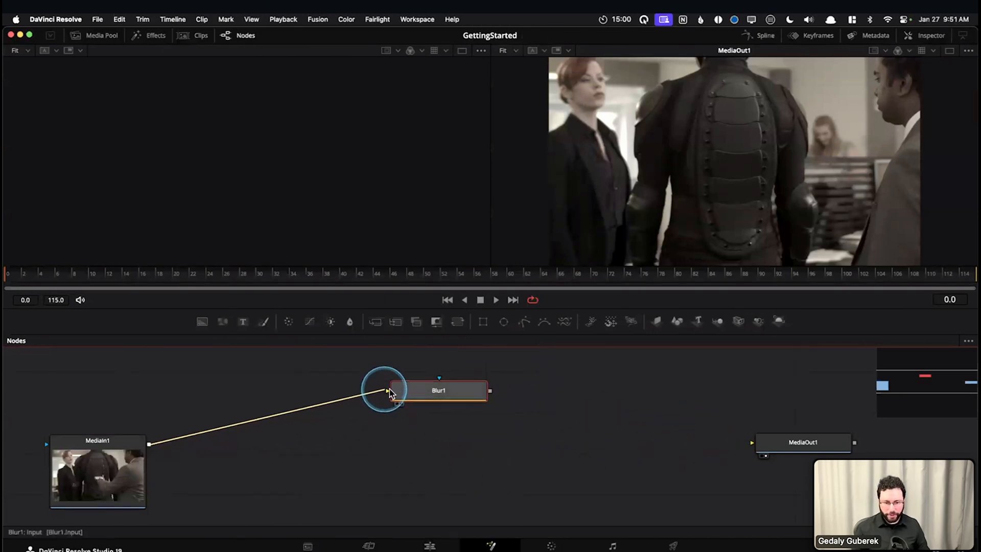
pyautogui.moveTo(490, 391); pyautogui.dragTo(752, 442)
pyautogui.moveTo(424, 393); pyautogui.dragTo(418, 444)
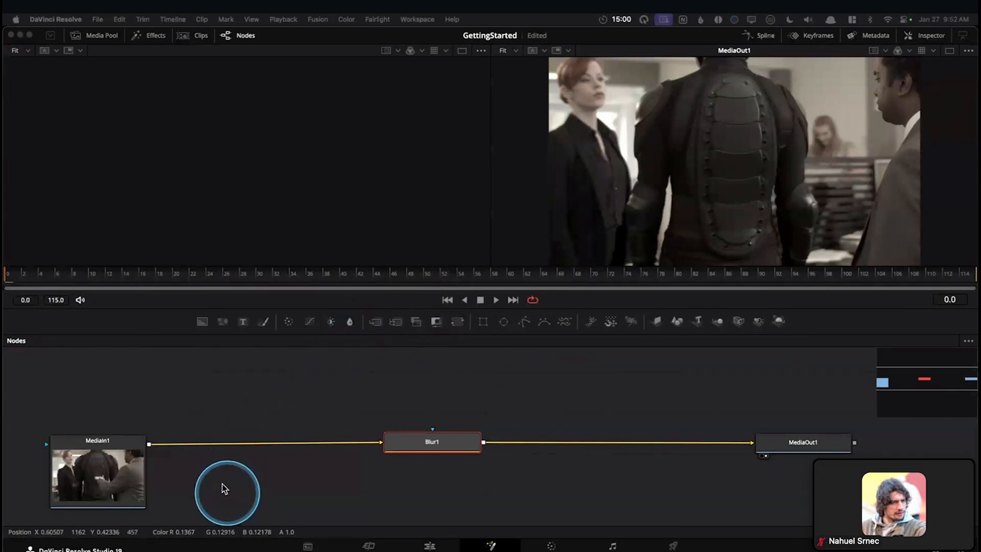
pyautogui.click(137, 478)
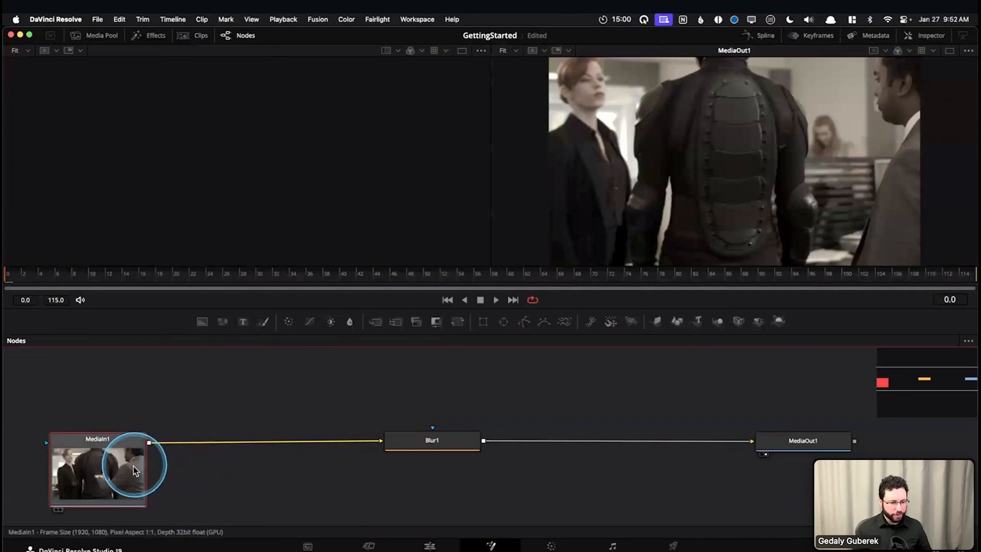
# Turn on the tile picture for the Blur1 node so it displays as a thumbnail tile
pyautogui.click(206, 404)
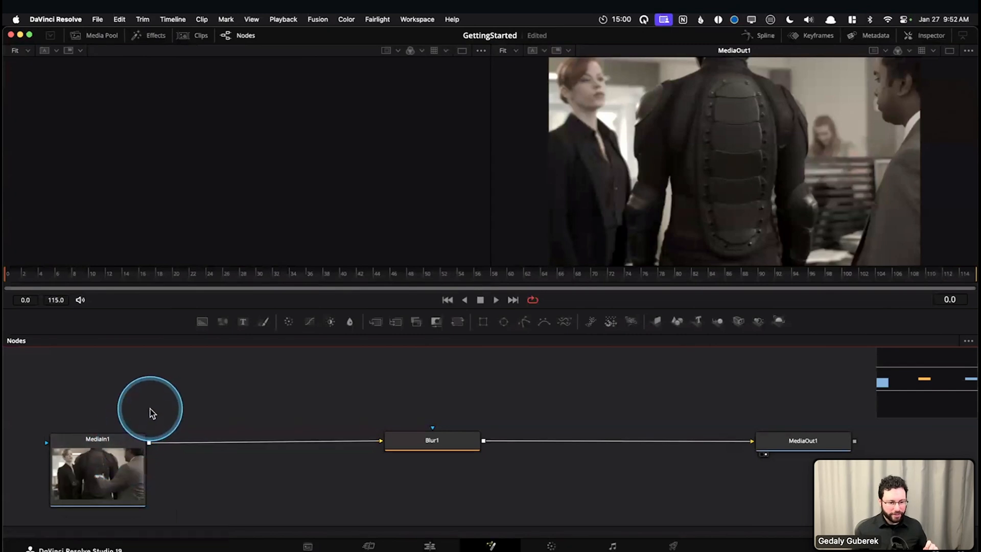
pyautogui.click(114, 456)
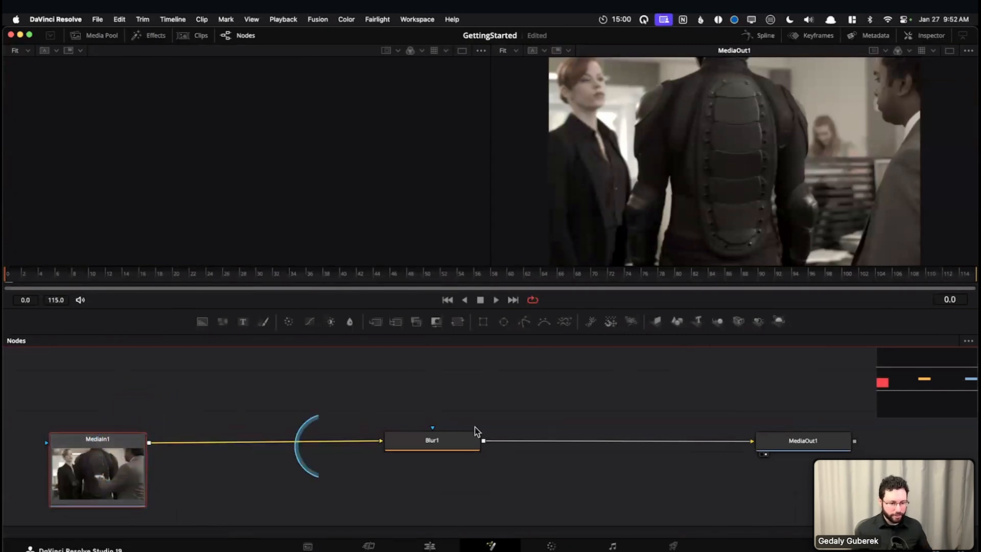
pyautogui.click(432, 441)
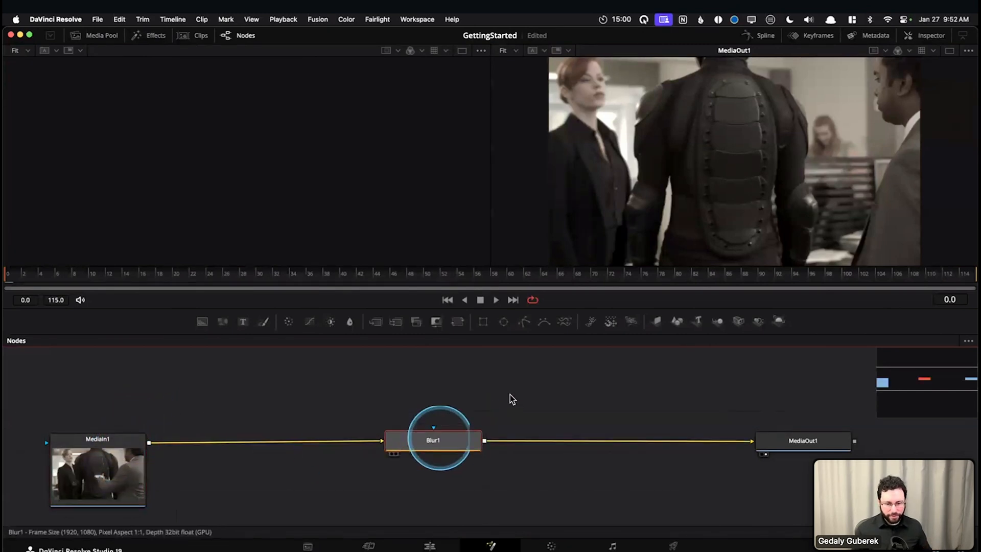
pyautogui.rightClick(435, 442)
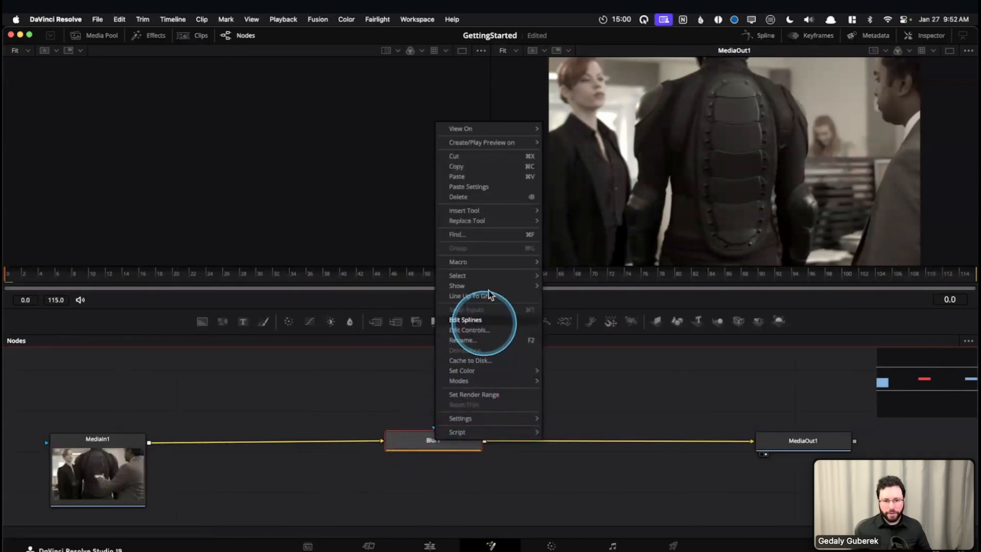
pyautogui.moveTo(489, 287)
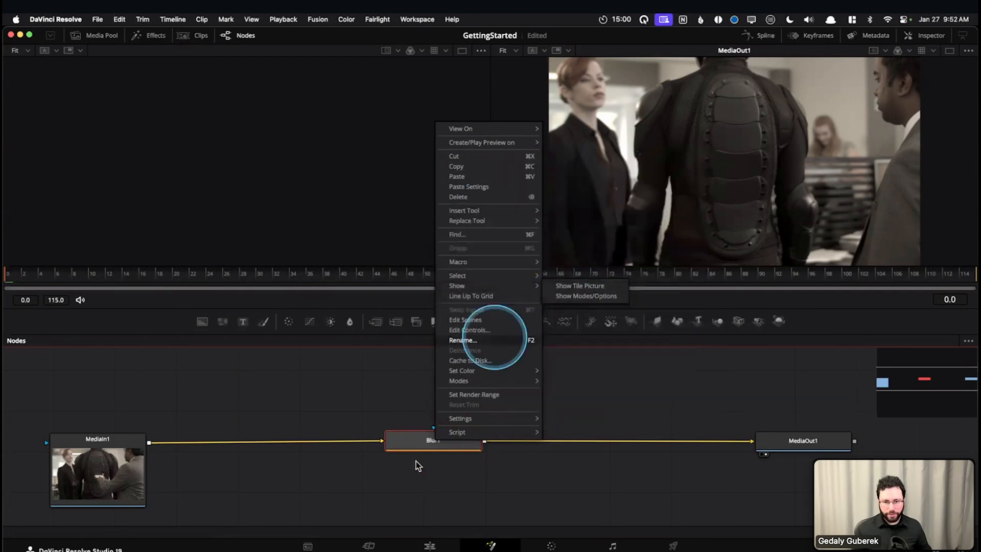
pyautogui.click(572, 285)
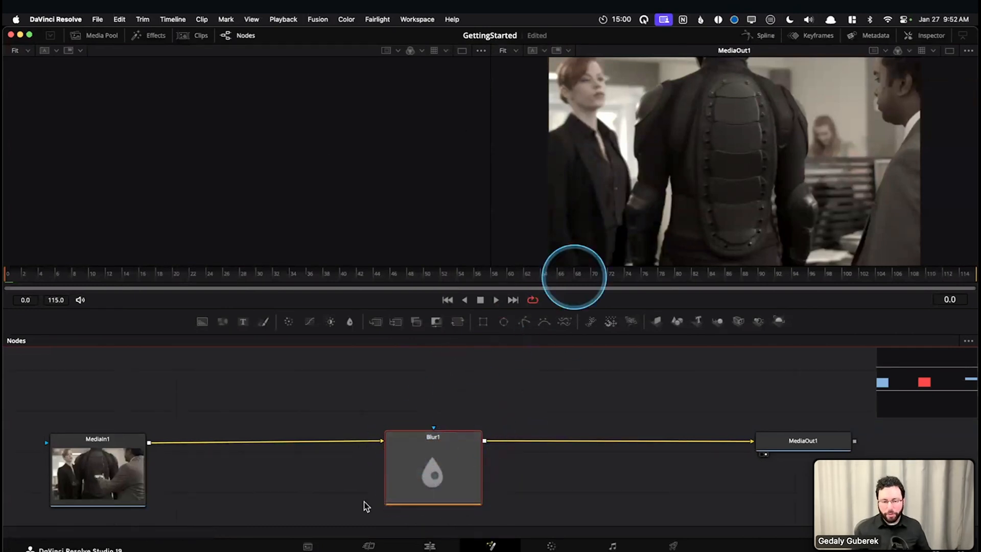
# View Blur1 in the first viewer and move the playhead to frame 27
pyautogui.press('1')
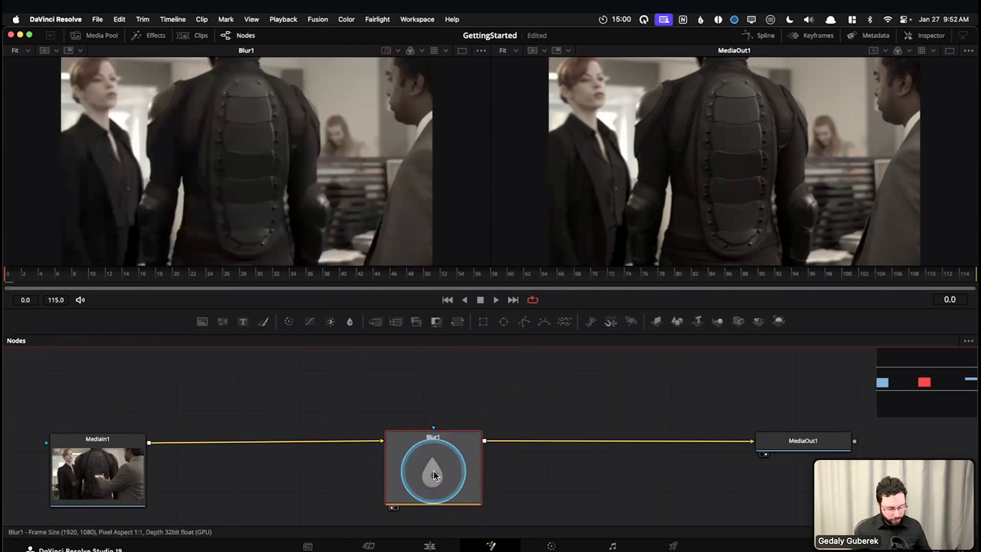
pyautogui.moveTo(21, 277); pyautogui.dragTo(235, 280)
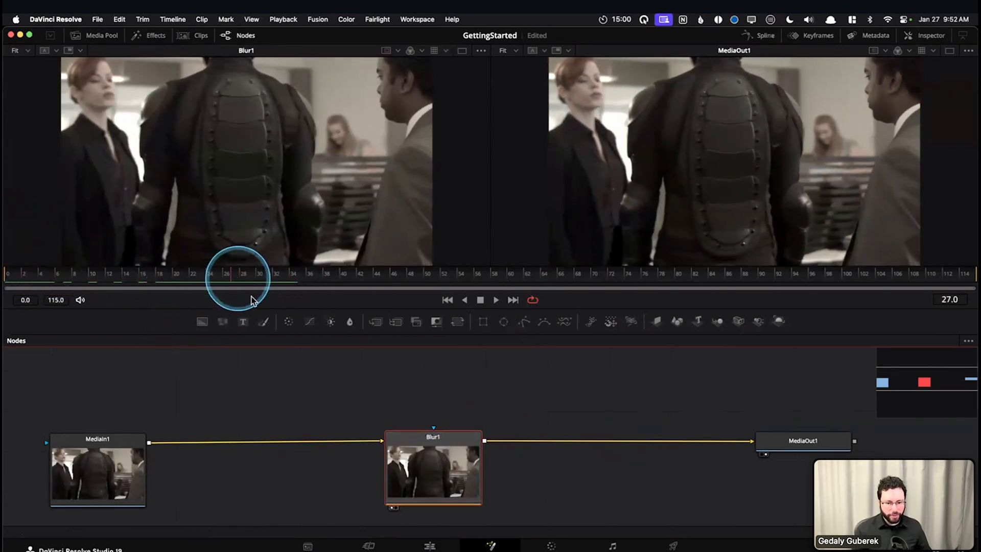
# Turn off the tile picture for the Blur1 node
pyautogui.rightClick(421, 458)
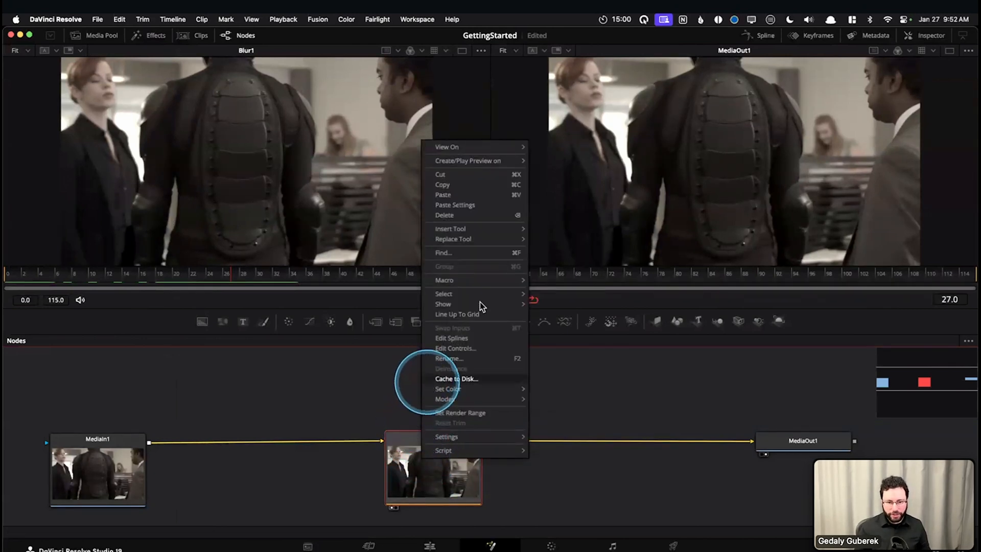
pyautogui.moveTo(511, 303)
pyautogui.click(551, 305)
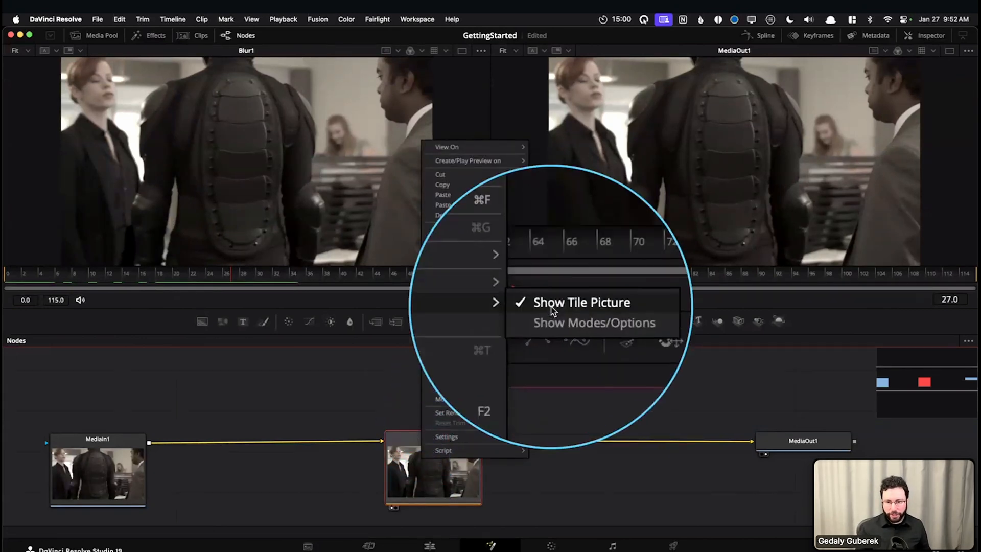
pyautogui.moveTo(421, 447); pyautogui.dragTo(421, 453)
pyautogui.moveTo(329, 403); pyautogui.dragTo(332, 416)
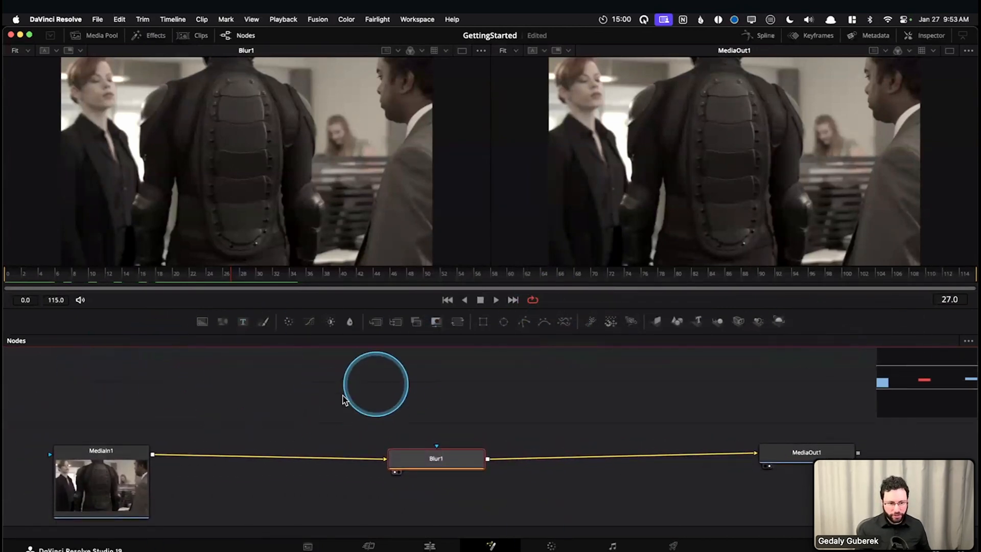
# Clear the node selection and open the tile picture and display options for the whole node graph
pyautogui.click(276, 388)
pyautogui.rightClick(277, 384)
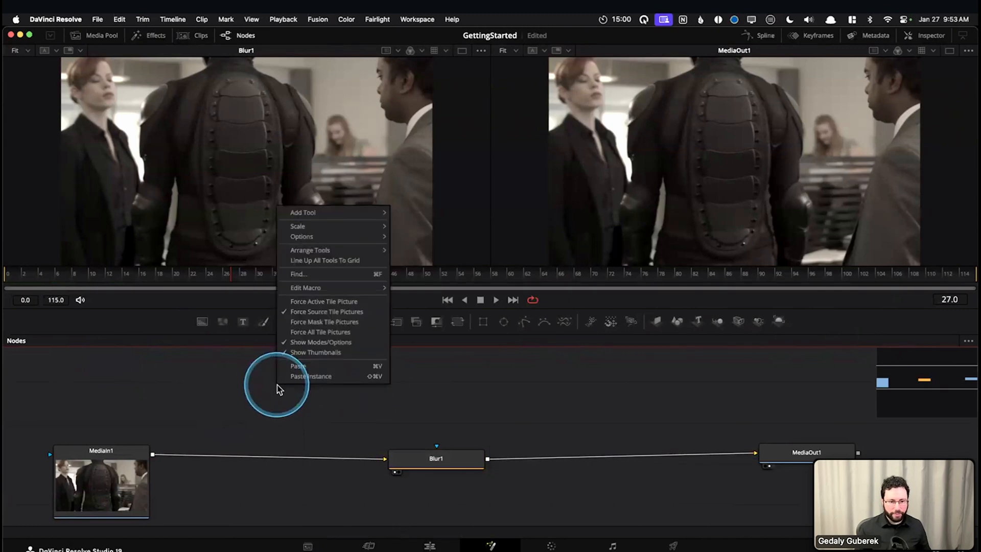
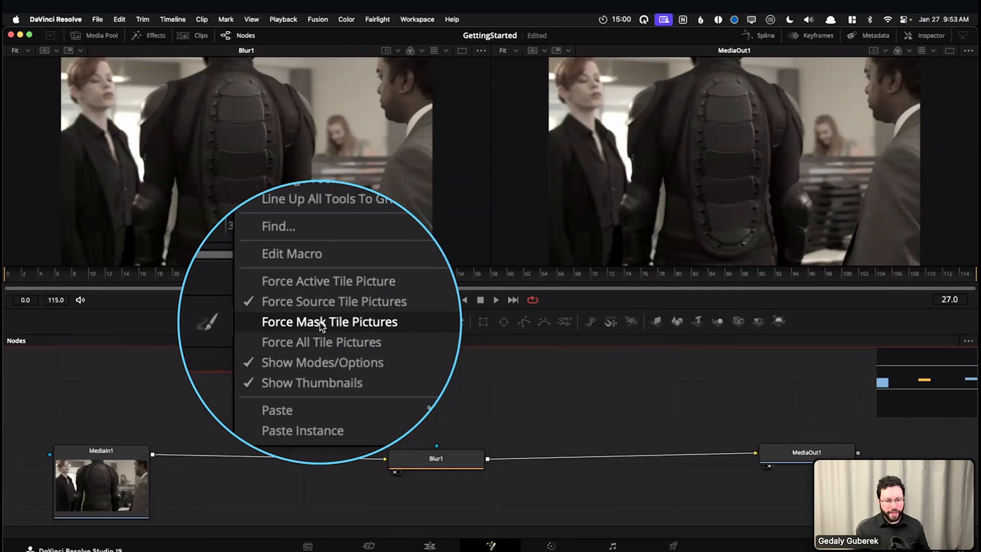
# Review the forced tile picture options in the Flow section of Fusion Settings and close the dialog without saving
pyautogui.click(197, 401)
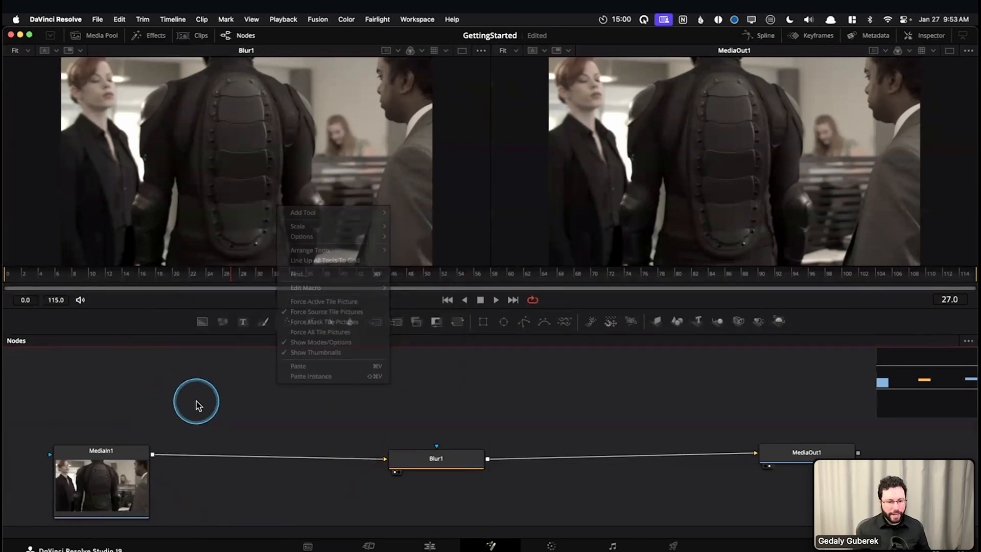
pyautogui.click(318, 19)
pyautogui.click(326, 44)
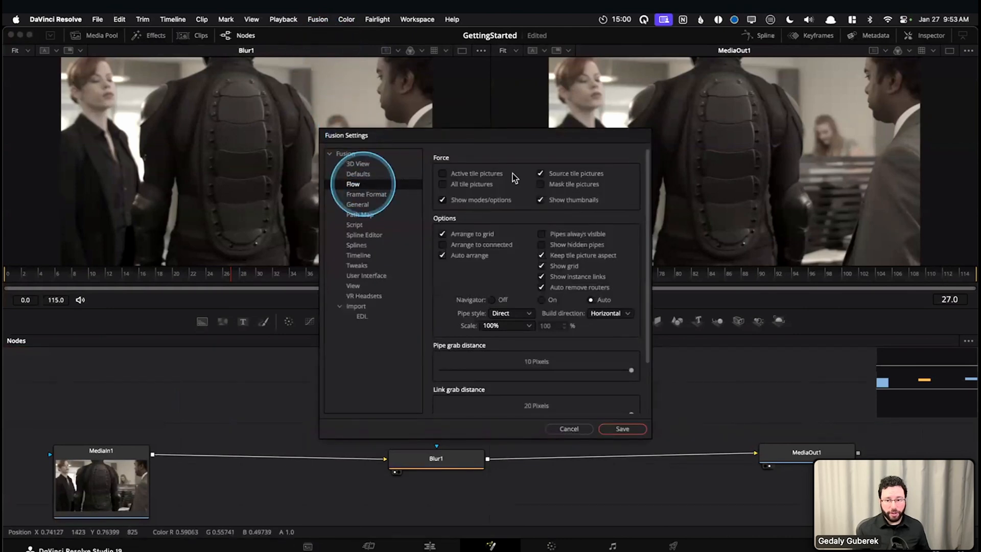
pyautogui.click(540, 173)
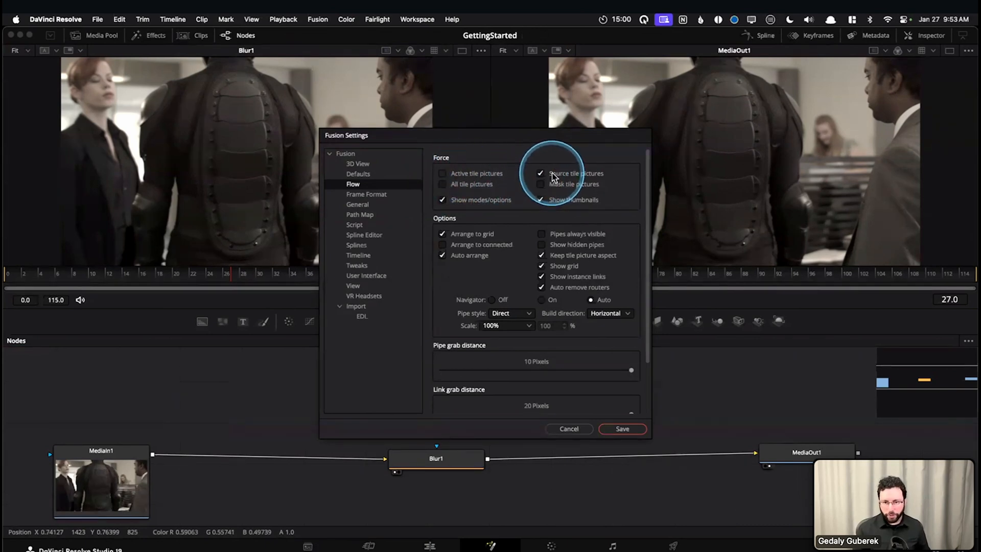
pyautogui.click(569, 428)
# Reposition the Blur1 node in line between MediaIn1 and MediaOut1 and clear the node selection
pyautogui.moveTo(429, 457); pyautogui.dragTo(416, 457)
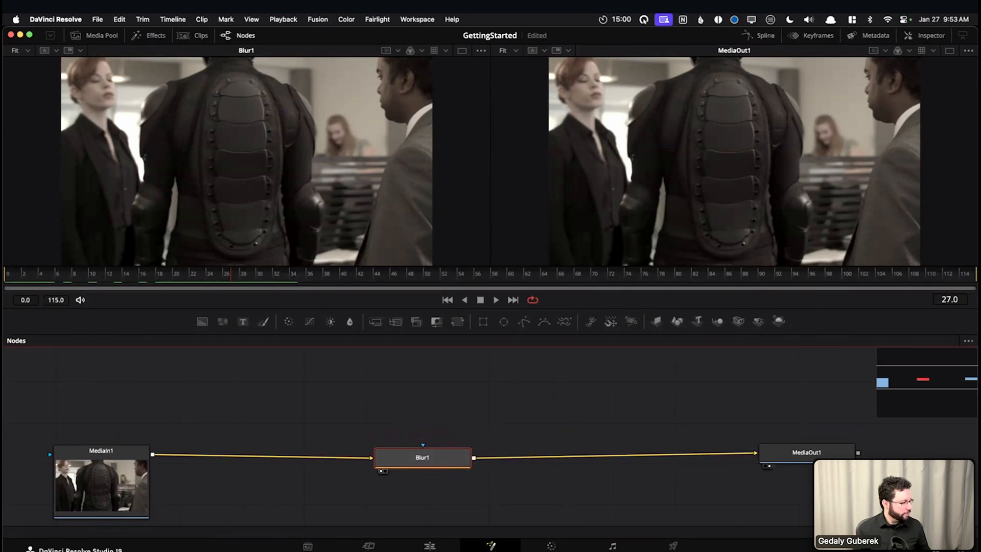
pyautogui.moveTo(440, 456); pyautogui.dragTo(454, 448)
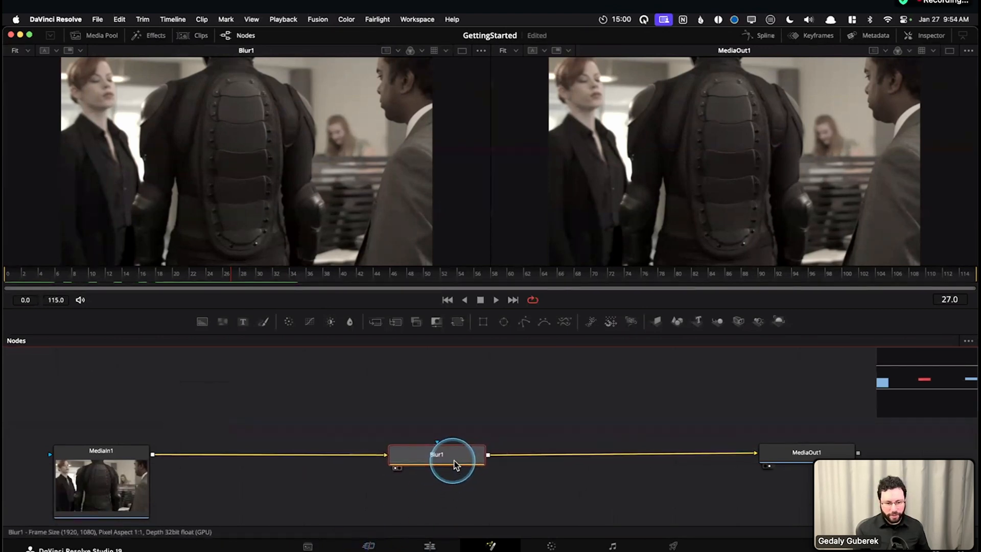
pyautogui.moveTo(479, 415); pyautogui.dragTo(477, 395)
pyautogui.click(297, 398)
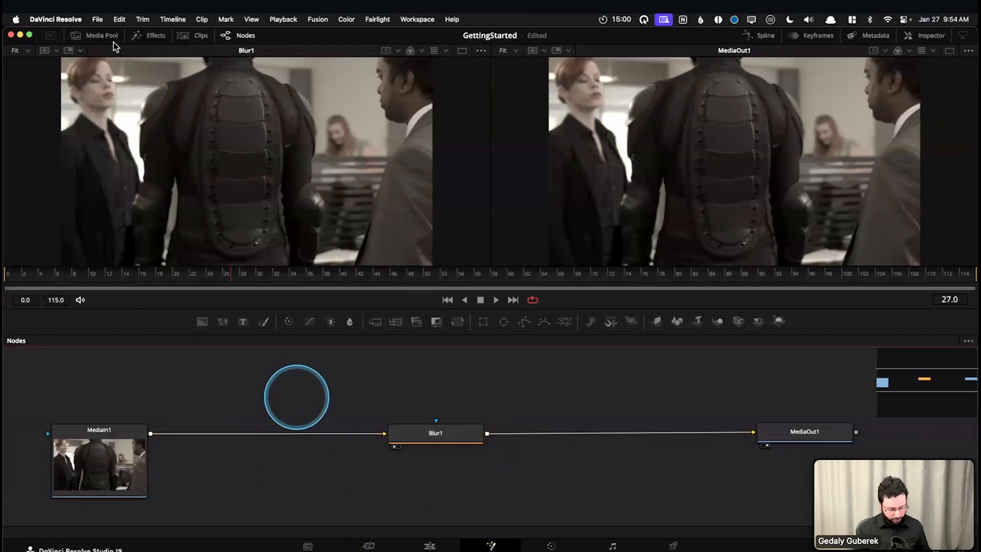
# Try a pipe grab distance of 5 pixels and a link grab distance of 10 pixels in the Flow settings, discarding the changes
pyautogui.click(318, 20)
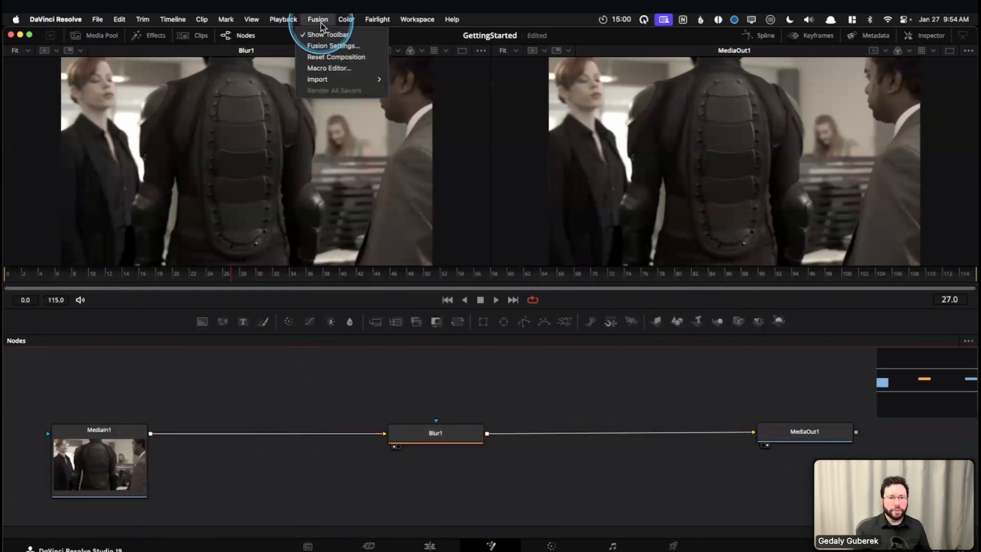
pyautogui.click(327, 51)
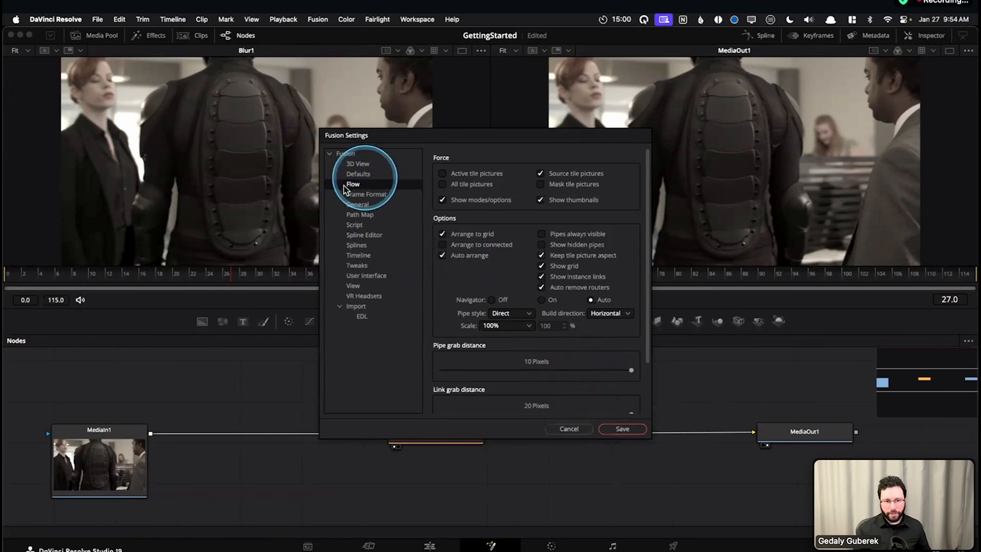
pyautogui.scroll(-3, 476, 256)
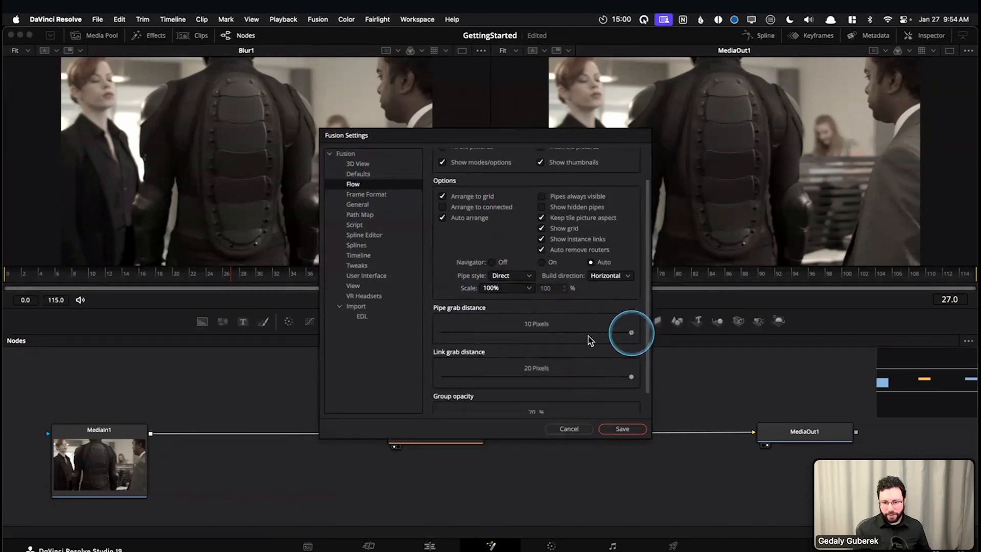
pyautogui.moveTo(536, 337); pyautogui.dragTo(526, 334)
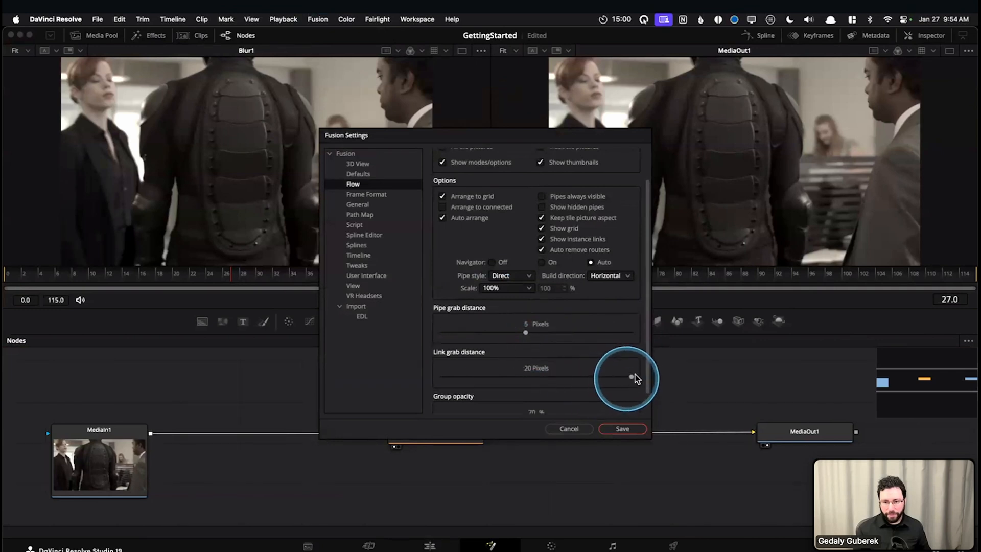
pyautogui.click(530, 380)
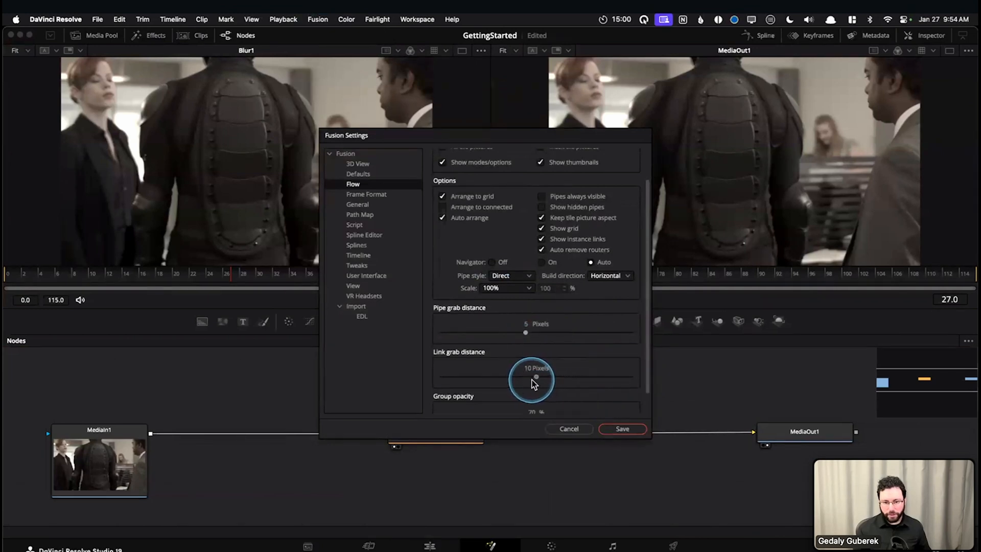
pyautogui.moveTo(425, 299)
pyautogui.mouseDown()
pyautogui.moveTo(494, 308)
pyautogui.moveTo(491, 318)
pyautogui.moveTo(429, 315)
pyautogui.mouseUp()
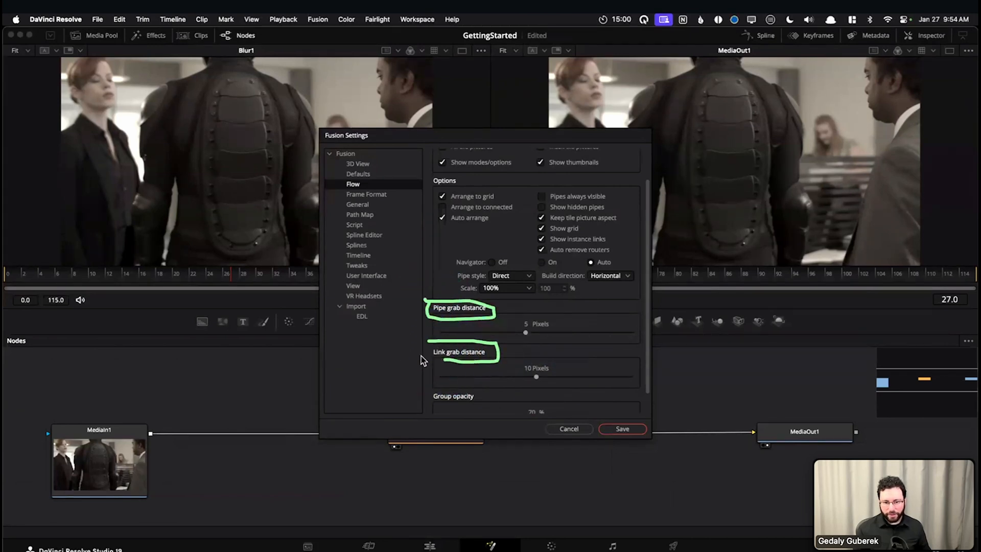
pyautogui.click(564, 429)
# Disconnect MediaIn1 from Blur1 and Blur1 from MediaOut1
pyautogui.moveTo(379, 432); pyautogui.dragTo(366, 422)
pyautogui.moveTo(338, 351); pyautogui.dragTo(335, 348)
pyautogui.moveTo(738, 434); pyautogui.dragTo(572, 358)
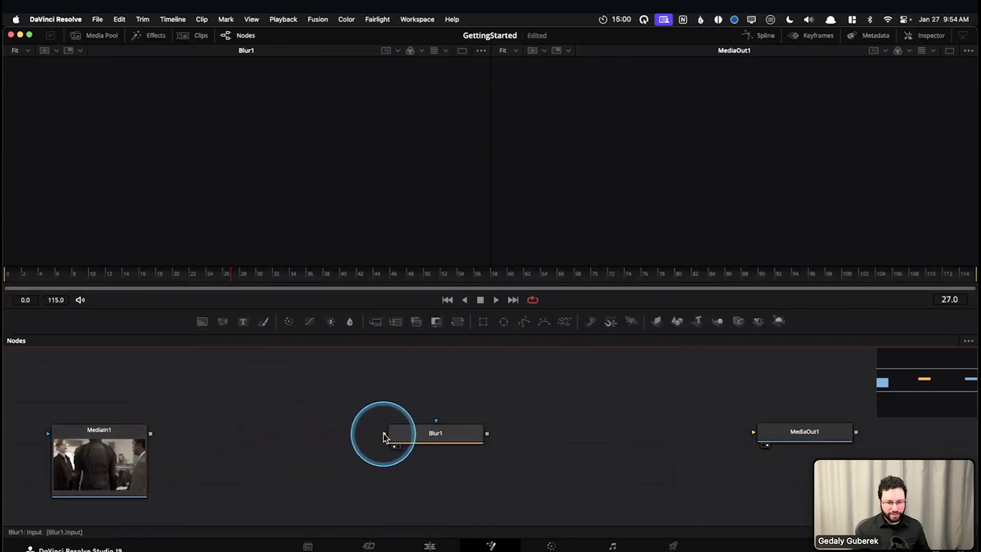
# Connect MediaIn1's output to Blur1's input and break that connection again
pyautogui.moveTo(337, 450); pyautogui.dragTo(236, 453)
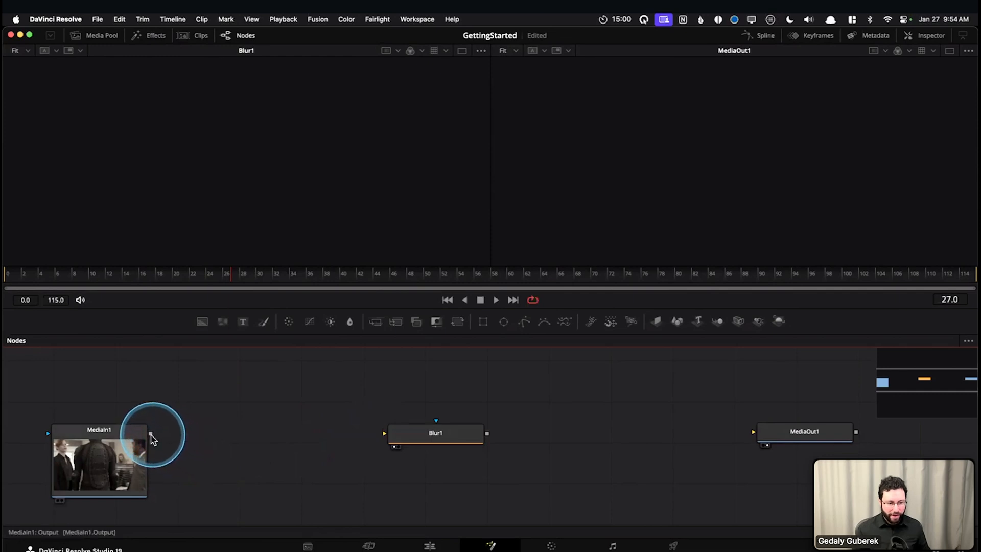
pyautogui.moveTo(150, 438); pyautogui.dragTo(386, 420)
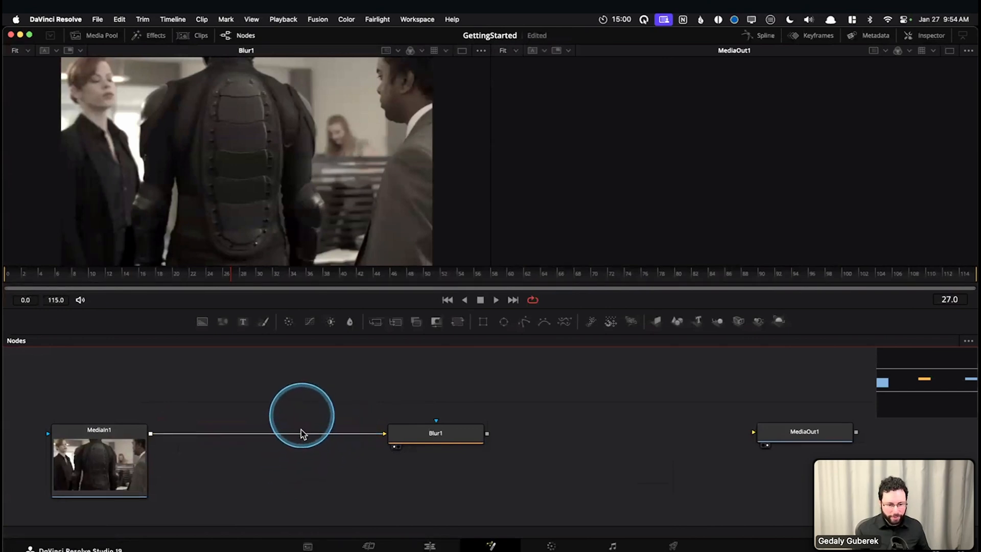
pyautogui.moveTo(304, 436); pyautogui.dragTo(318, 425)
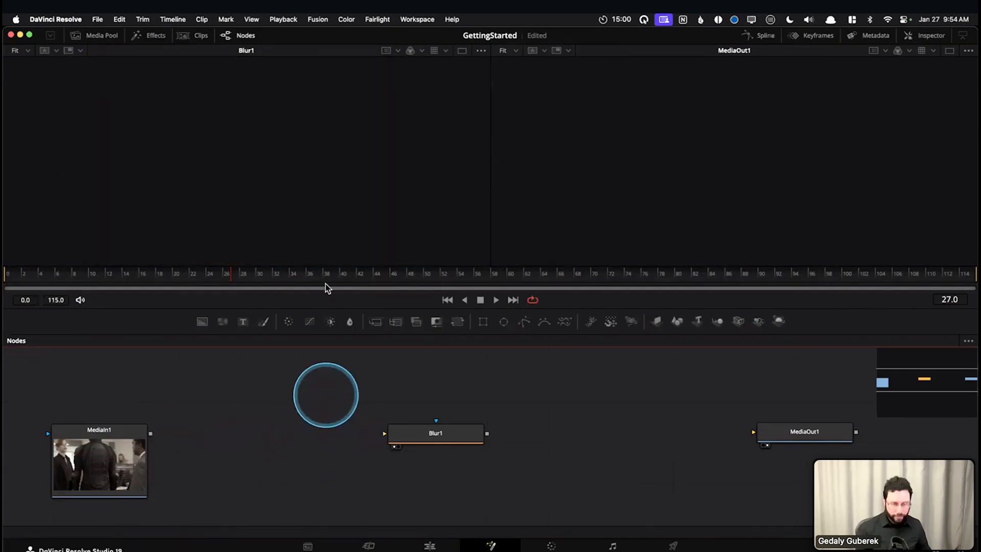
# Check the pipe and link grab distance settings for the node flow and leave Fusion Settings without saving
pyautogui.click(315, 19)
pyautogui.click(329, 44)
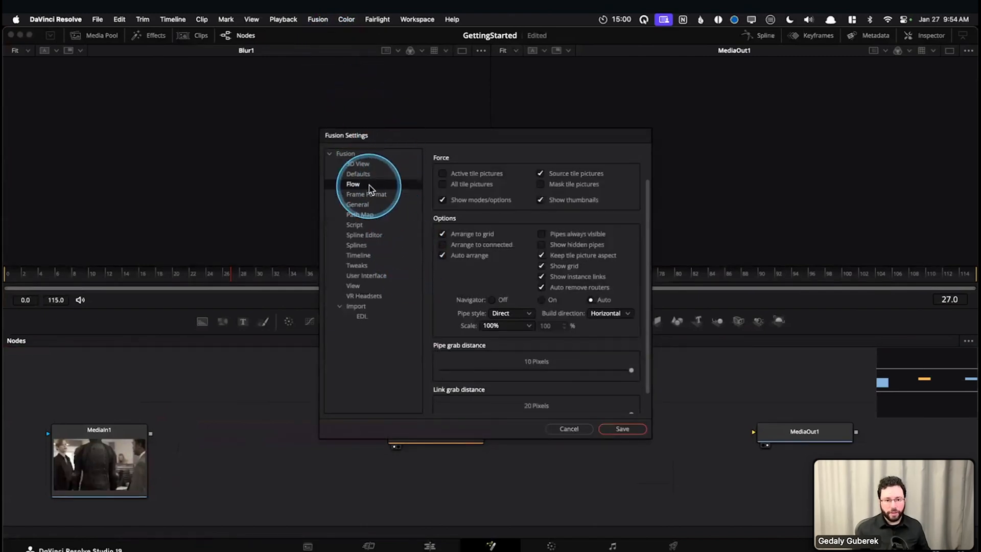
pyautogui.scroll(-3, 484, 326)
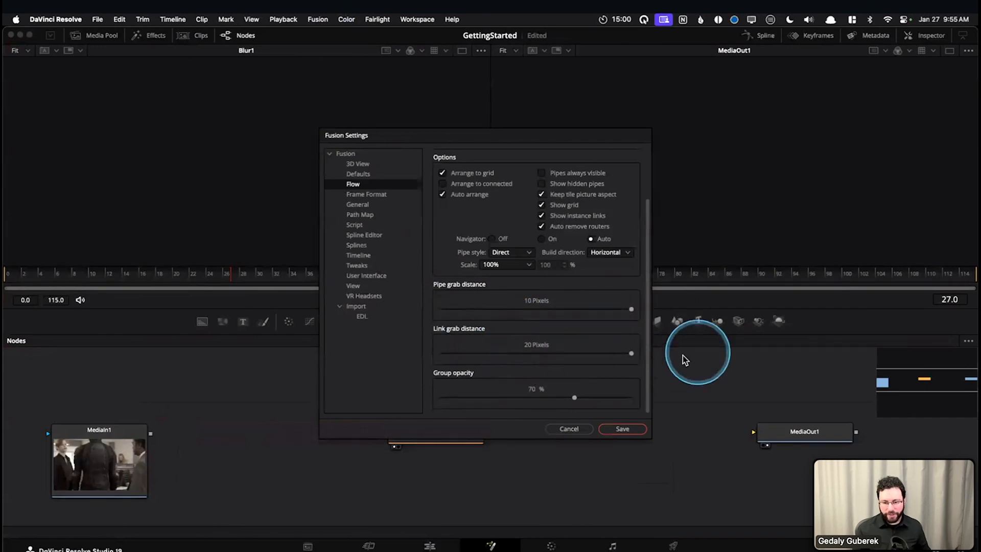
pyautogui.click(588, 430)
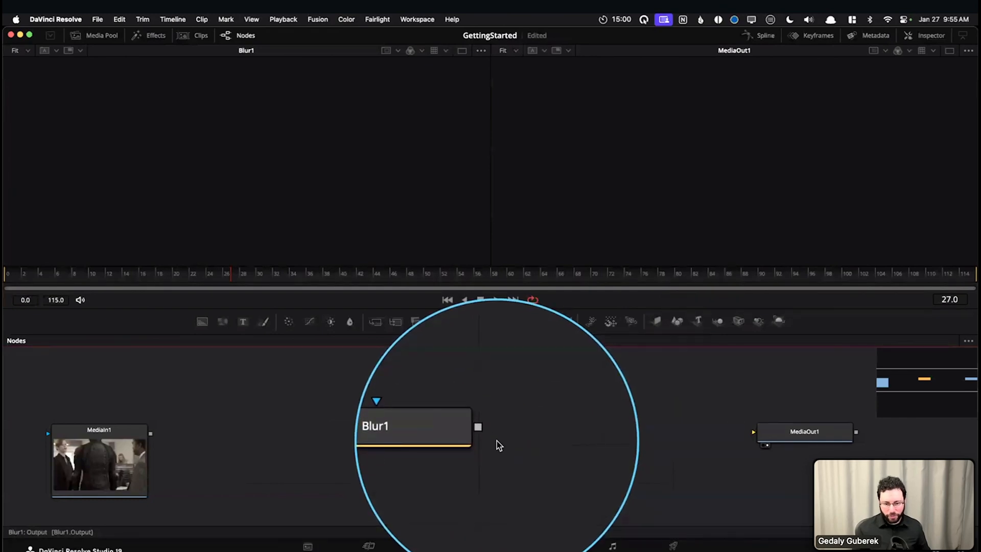
# Connect Blur1's output to MediaOut1's input and pull the connection off again
pyautogui.moveTo(487, 434); pyautogui.dragTo(511, 457)
pyautogui.scroll(-3, 574, 458)
pyautogui.scroll(5, 498, 449)
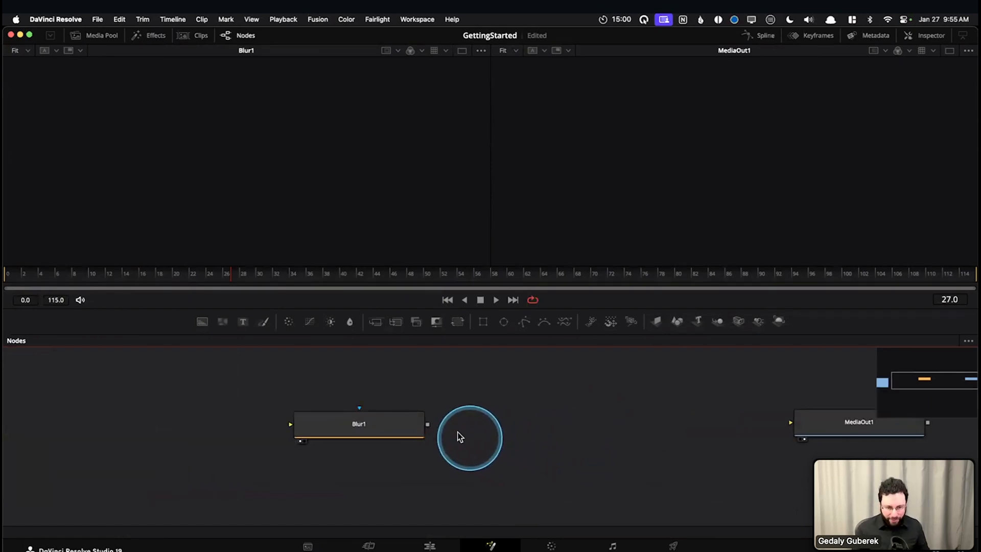
pyautogui.moveTo(428, 426); pyautogui.dragTo(790, 422)
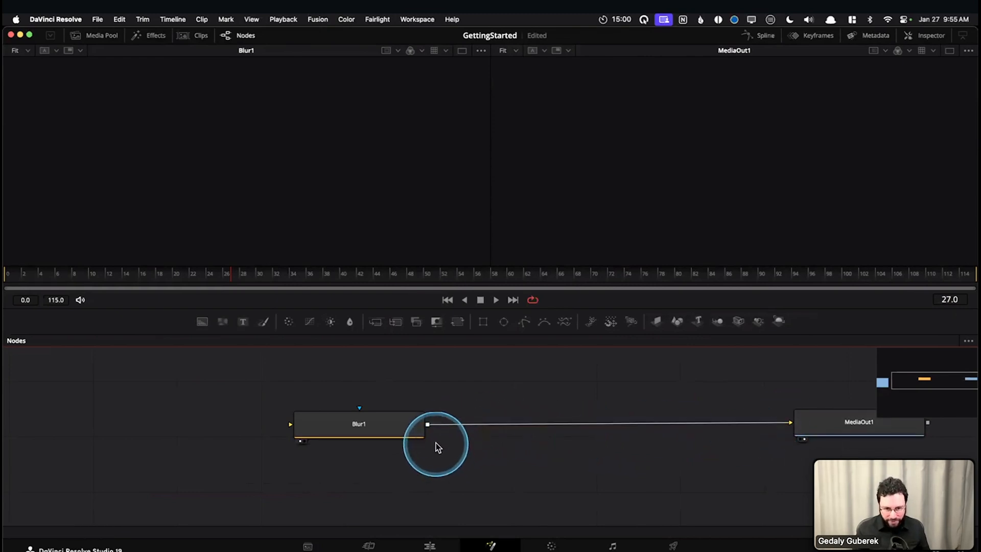
pyautogui.moveTo(431, 429); pyautogui.dragTo(644, 381)
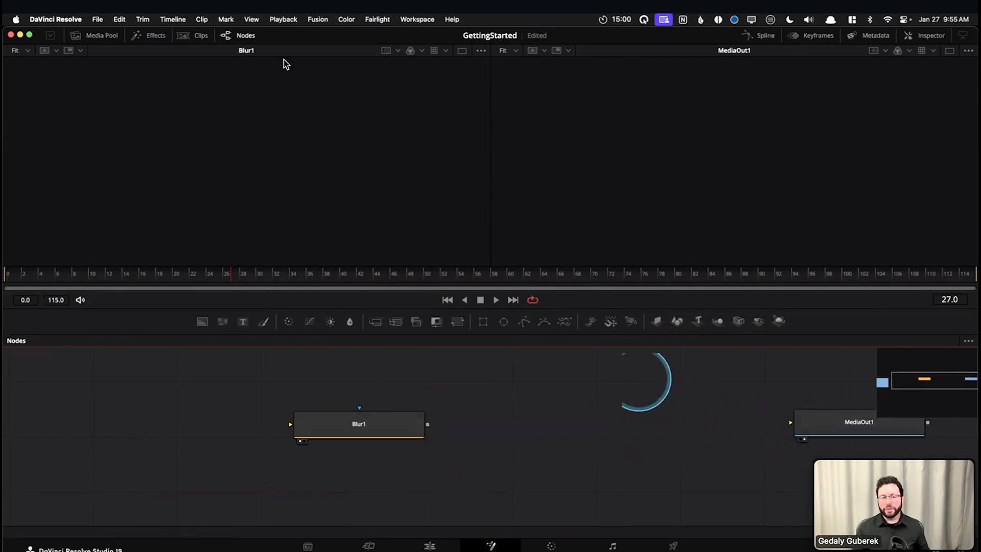
# Revisit the Flow grab distance settings in Fusion Settings and close the dialog unchanged
pyautogui.click(325, 23)
pyautogui.click(329, 45)
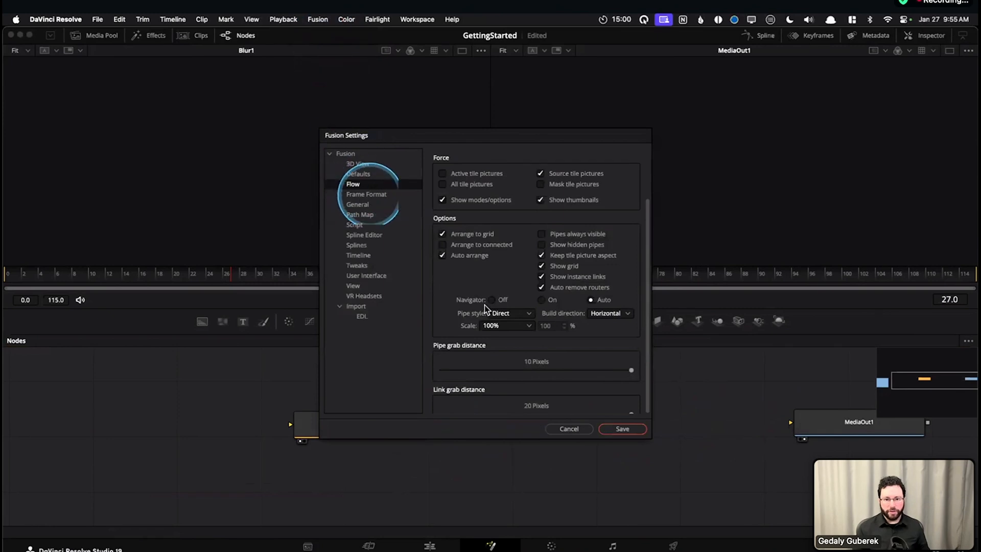
pyautogui.scroll(-4, 483, 375)
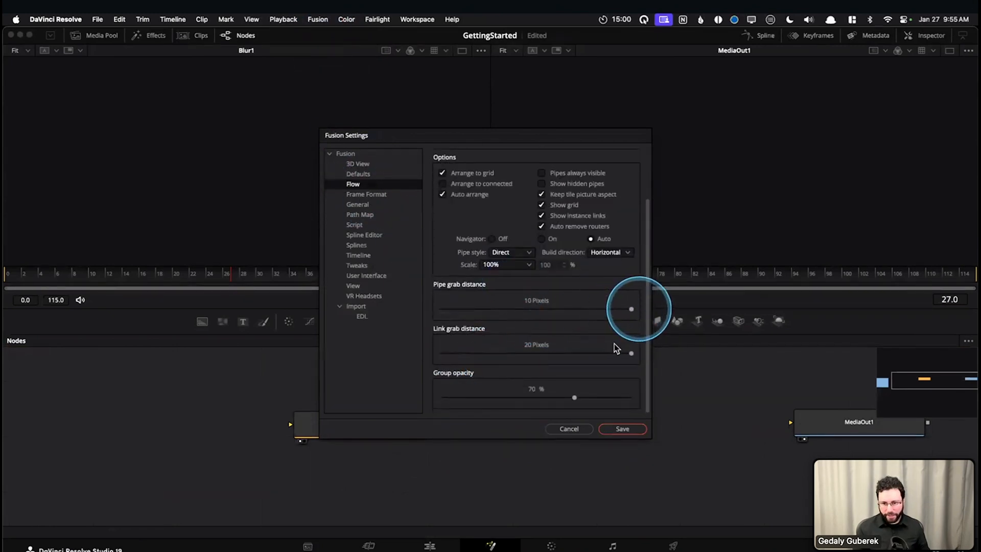
pyautogui.click(570, 430)
# Reconnect MediaIn1 to Blur1 and Blur1 to MediaOut1
pyautogui.moveTo(403, 465); pyautogui.dragTo(478, 469)
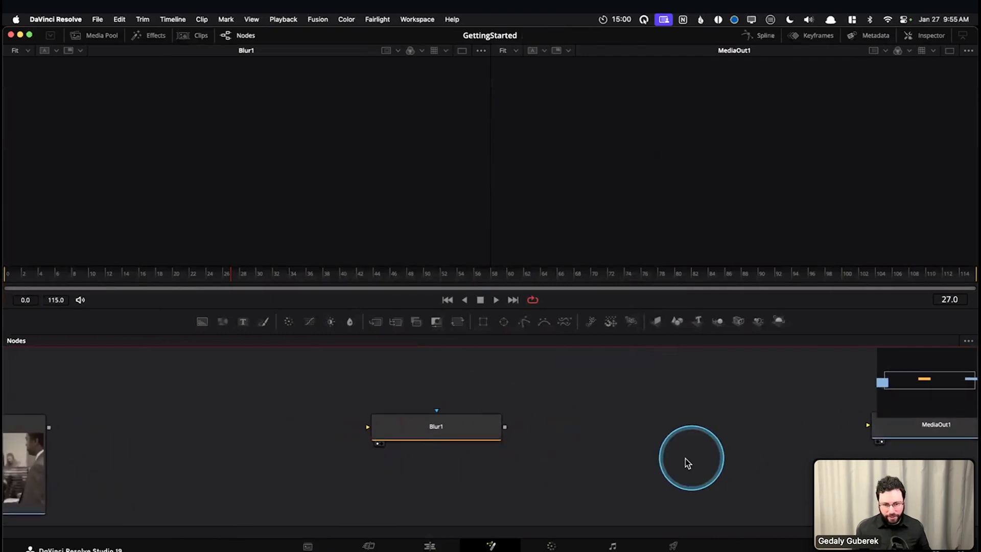
pyautogui.scroll(-2, 685, 459)
pyautogui.moveTo(197, 434); pyautogui.dragTo(530, 438)
pyautogui.moveTo(547, 434); pyautogui.dragTo(825, 433)
pyautogui.moveTo(741, 456); pyautogui.dragTo(712, 456)
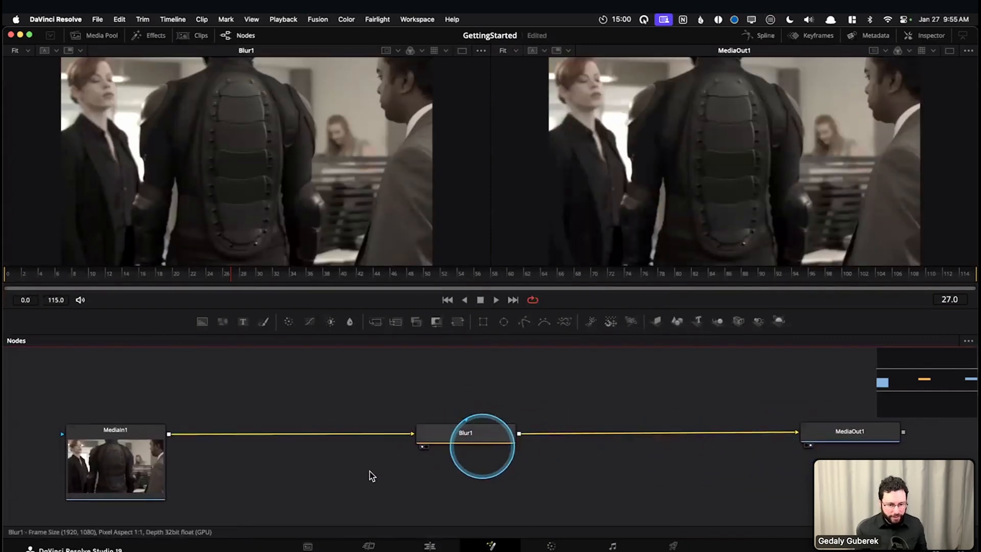
# Pan around the node graph and shift the image in both the Blur1 and MediaOut1 viewers
pyautogui.moveTo(350, 458)
pyautogui.mouseDown()
pyautogui.moveTo(373, 467)
pyautogui.moveTo(364, 475)
pyautogui.moveTo(311, 462)
pyautogui.moveTo(334, 470)
pyautogui.mouseUp()
pyautogui.moveTo(461, 481); pyautogui.dragTo(418, 468)
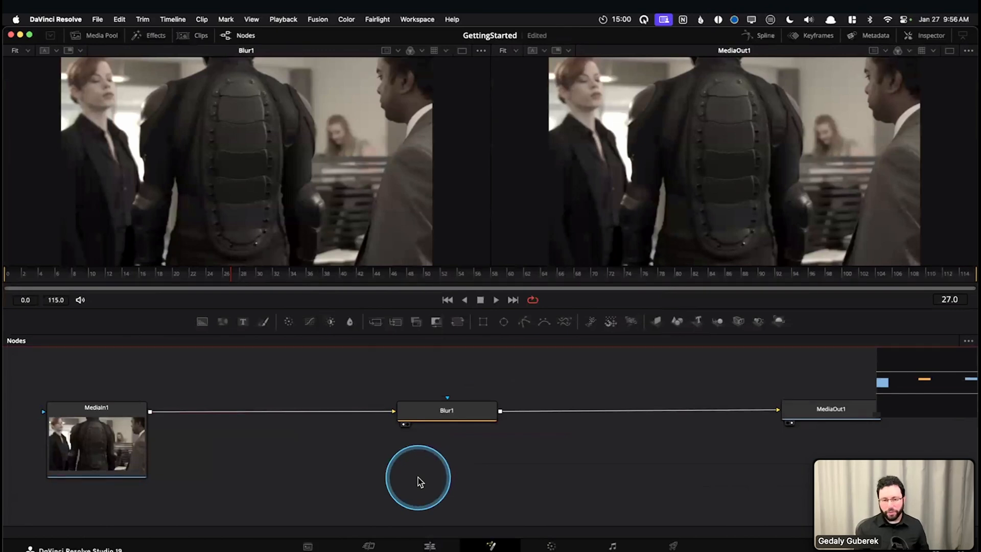
pyautogui.moveTo(402, 549)
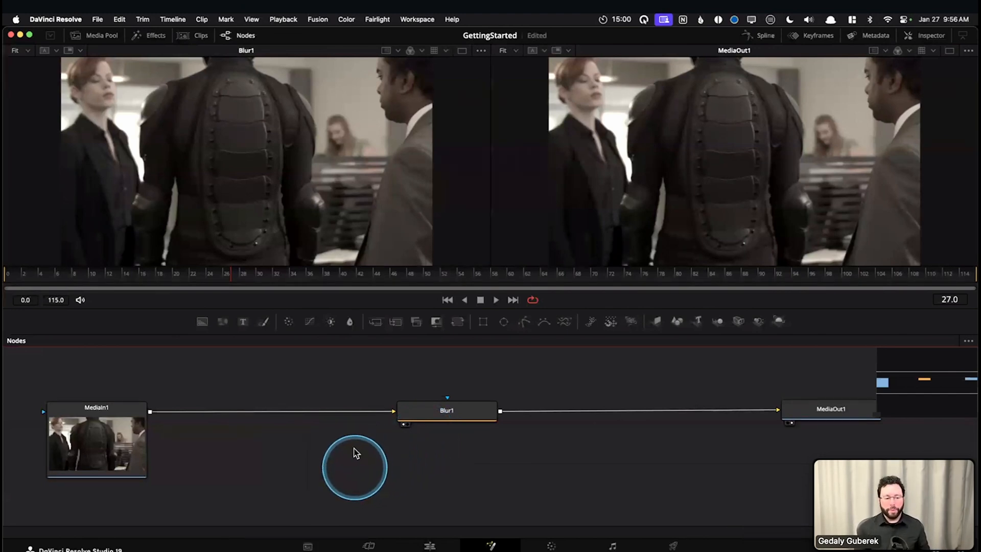
pyautogui.moveTo(362, 440); pyautogui.dragTo(378, 456)
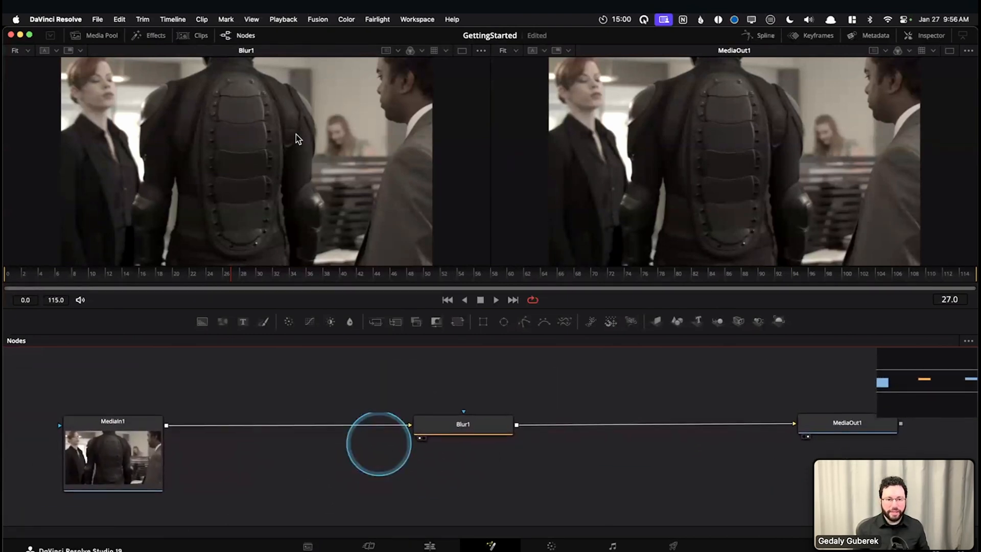
pyautogui.moveTo(311, 164)
pyautogui.mouseDown()
pyautogui.moveTo(364, 188)
pyautogui.moveTo(302, 216)
pyautogui.moveTo(299, 206)
pyautogui.moveTo(198, 204)
pyautogui.moveTo(378, 158)
pyautogui.moveTo(322, 165)
pyautogui.mouseUp()
pyautogui.moveTo(707, 142); pyautogui.dragTo(774, 149)
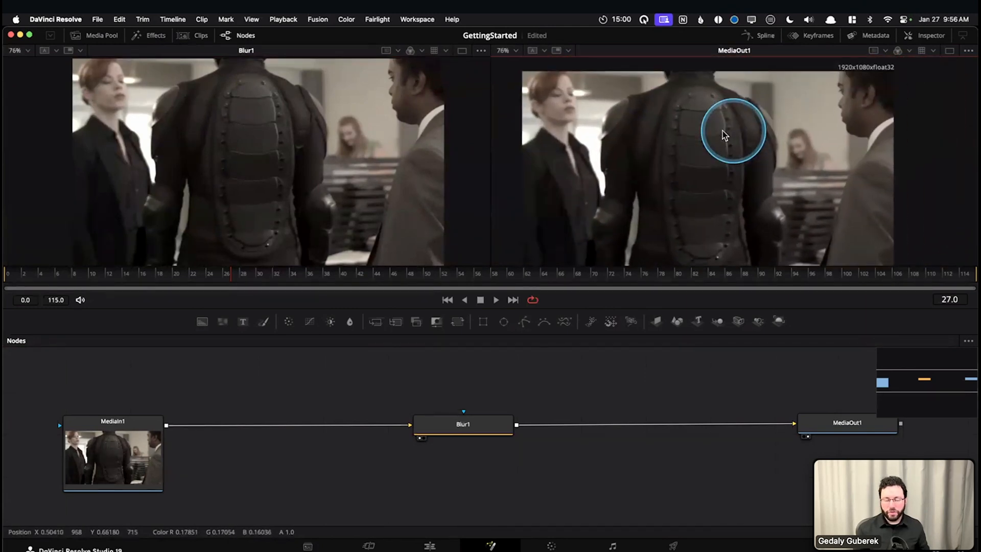
# Zoom the node graph out and in around the MediaIn1, Blur1 and MediaOut1 nodes
pyautogui.click(319, 465)
pyautogui.scroll(-5, 320, 465)
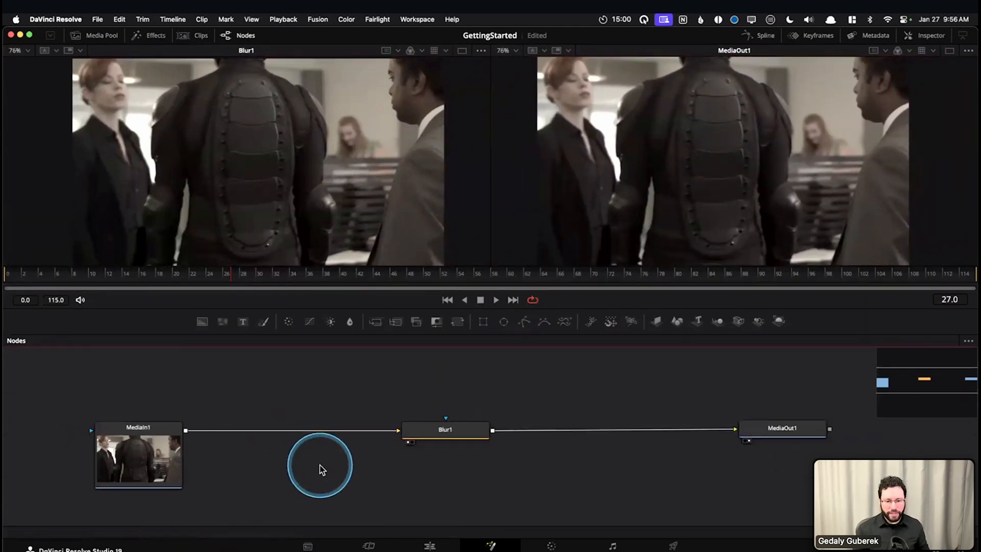
pyautogui.moveTo(318, 474); pyautogui.dragTo(356, 450)
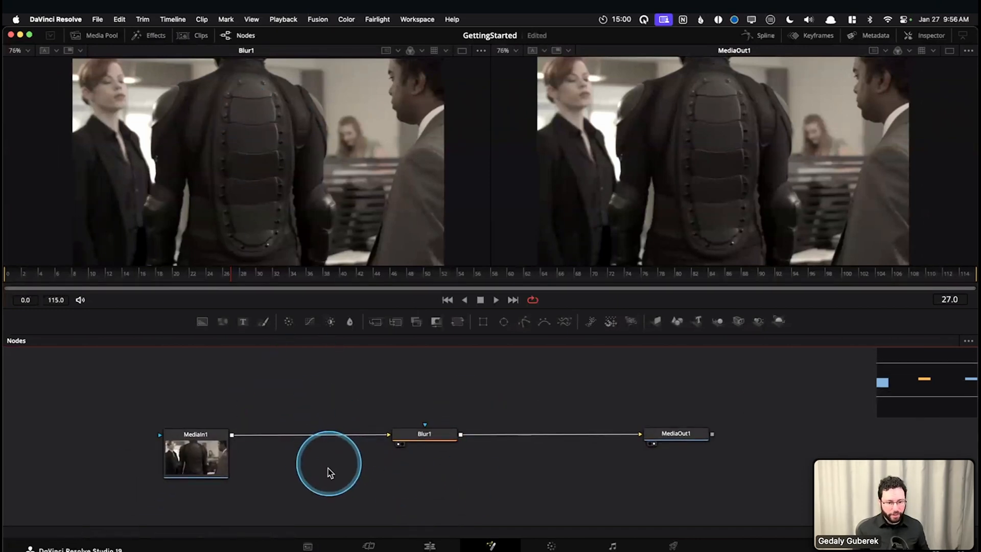
pyautogui.scroll(3, 313, 425)
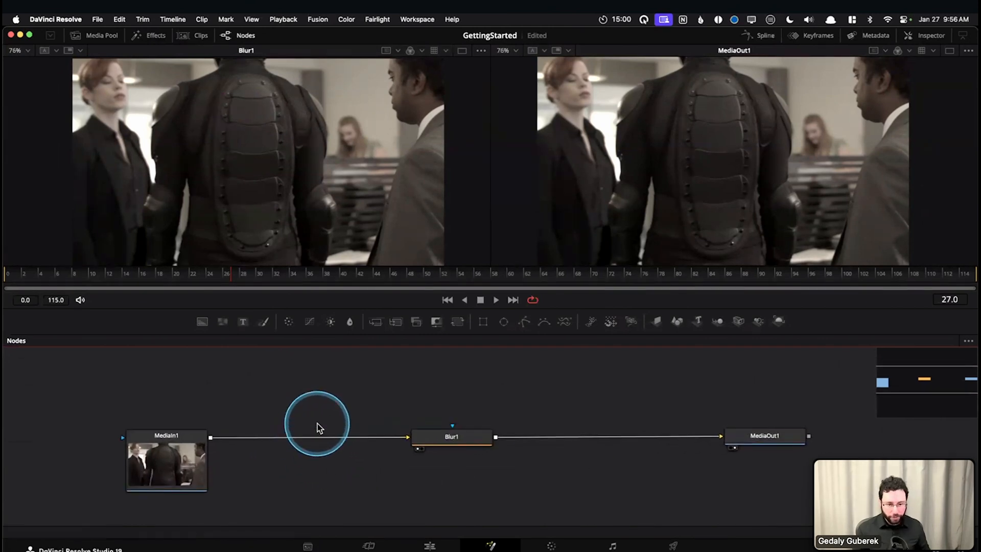
pyautogui.scroll(4, 373, 420)
pyautogui.scroll(-5, 373, 421)
pyautogui.scroll(4, 373, 421)
pyautogui.scroll(-3, 373, 421)
pyautogui.scroll(3, 374, 422)
pyautogui.scroll(-3, 373, 422)
pyautogui.scroll(4, 373, 422)
pyautogui.scroll(-3, 373, 427)
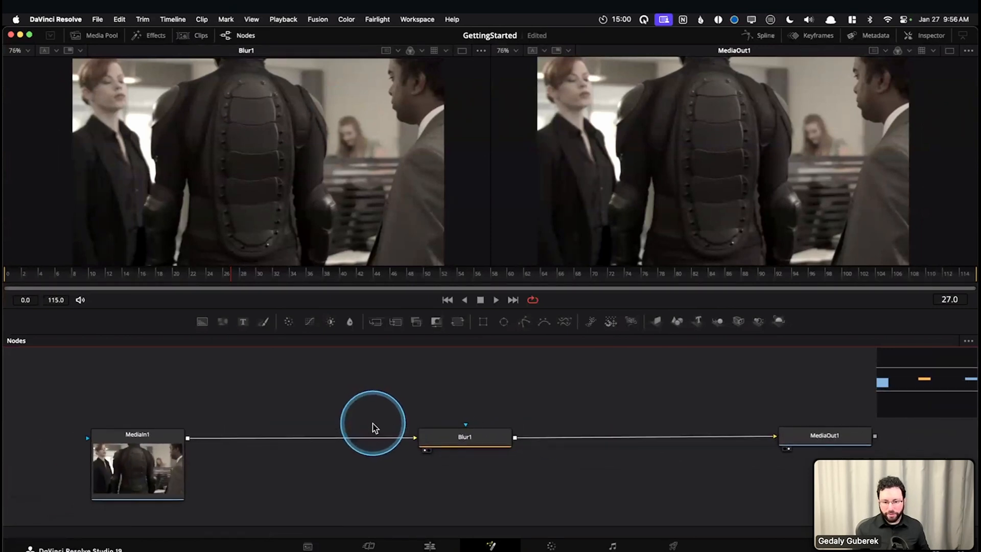
pyautogui.scroll(4, 263, 161)
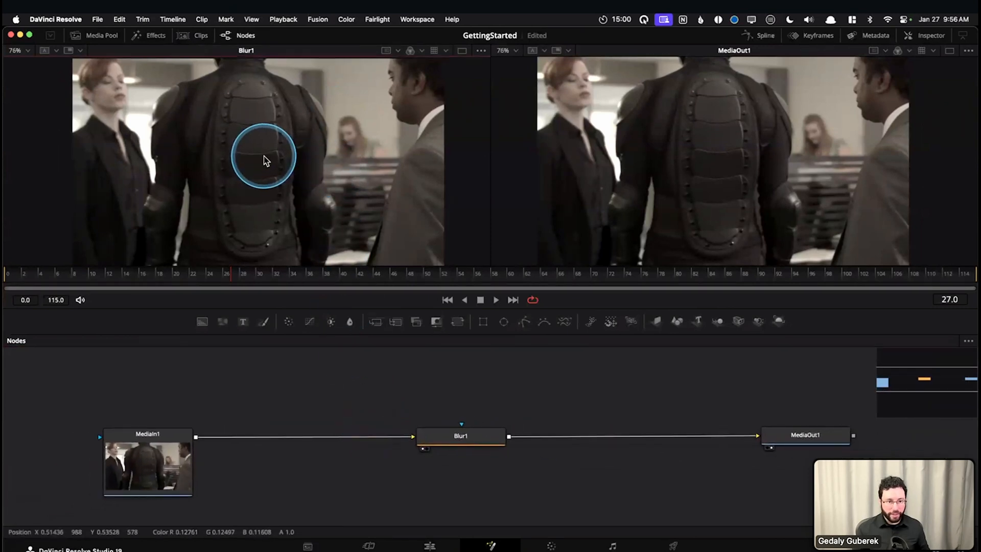
# Zoom the Blur1 viewer in and out and pan its image around the viewing area
pyautogui.scroll(-2, 263, 166)
pyautogui.scroll(-3, 262, 164)
pyautogui.moveTo(258, 113); pyautogui.dragTo(162, 176)
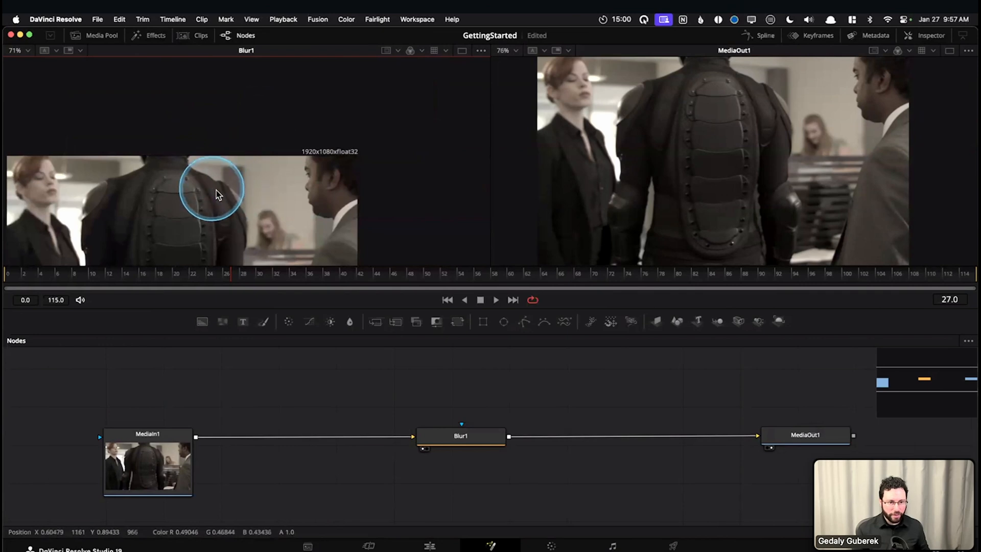
pyautogui.scroll(10, 216, 190)
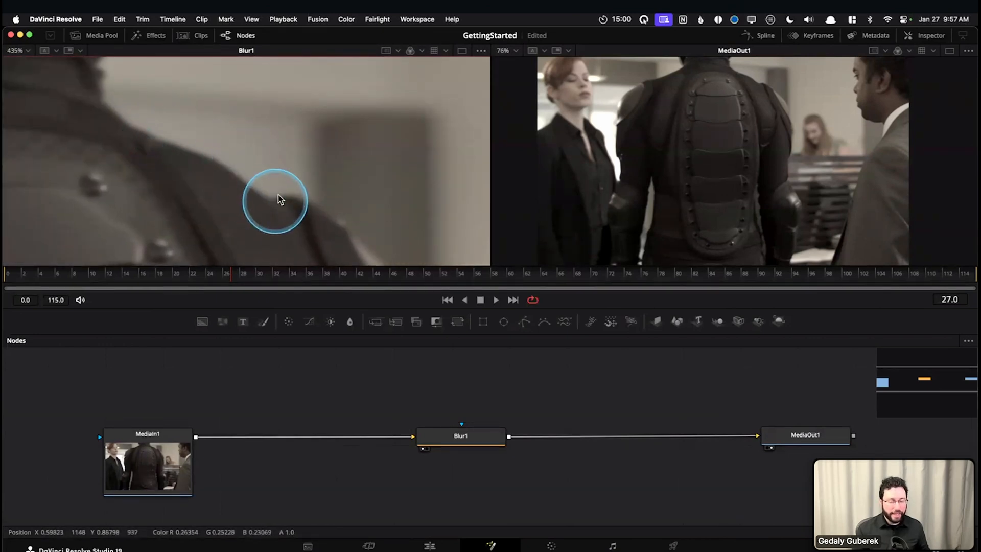
pyautogui.scroll(-10, 280, 202)
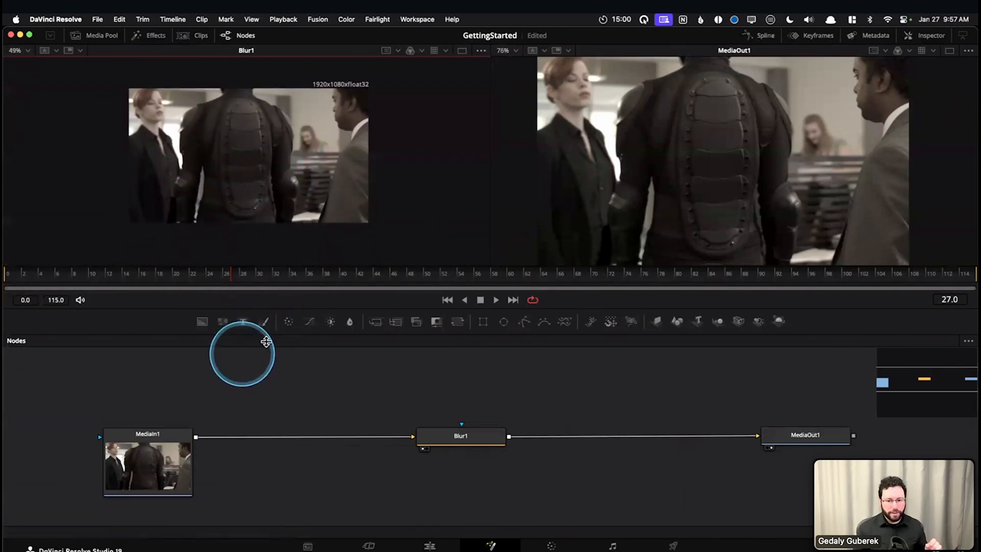
# Zoom the node graph out one level and set the Blur1 viewer's zoom to 100%
pyautogui.click(315, 389)
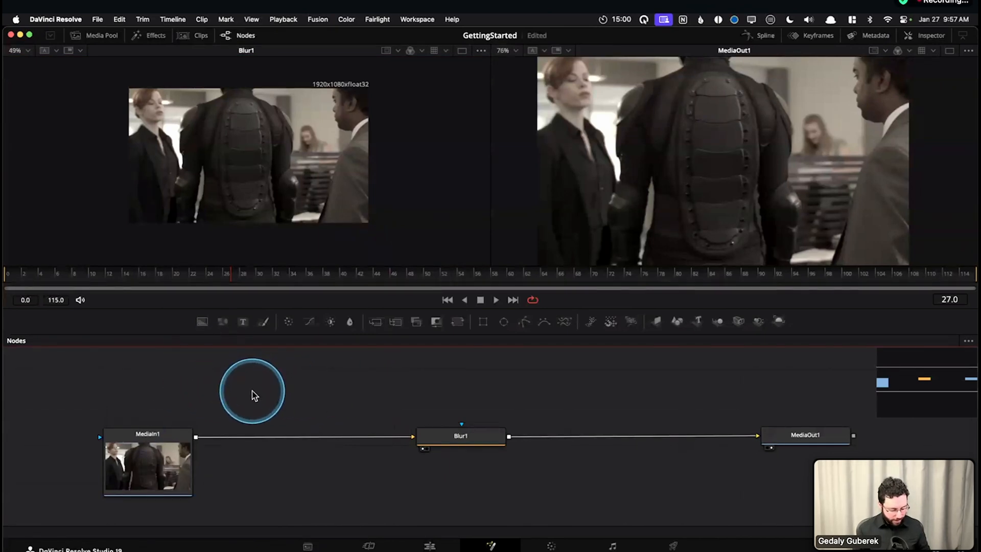
pyautogui.press('super+minus')
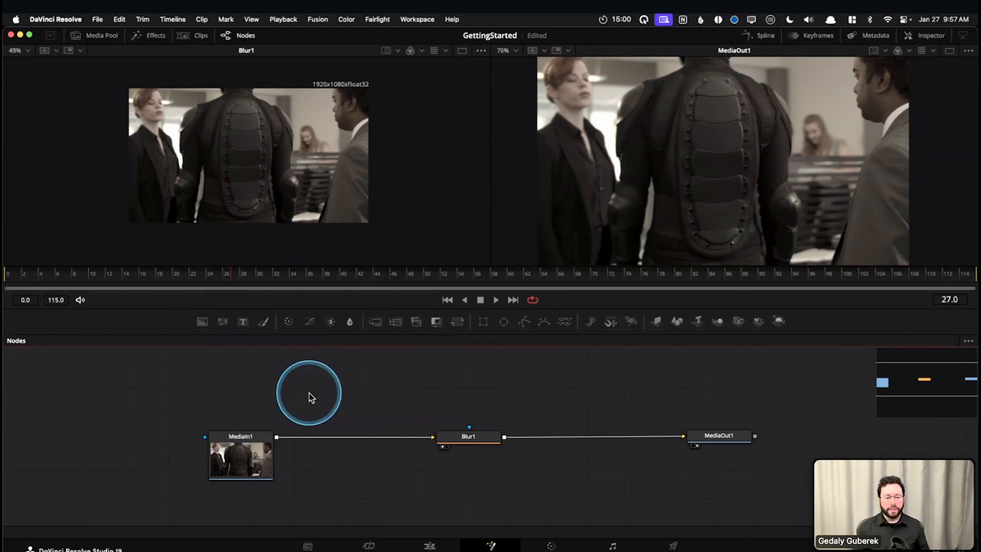
pyautogui.click(425, 180)
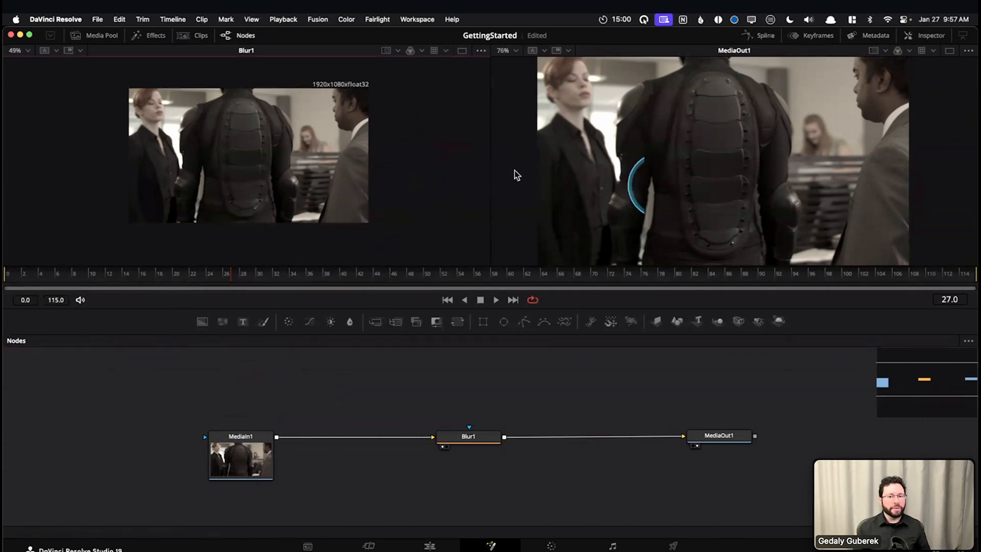
pyautogui.hotkey('ctrl', '1')
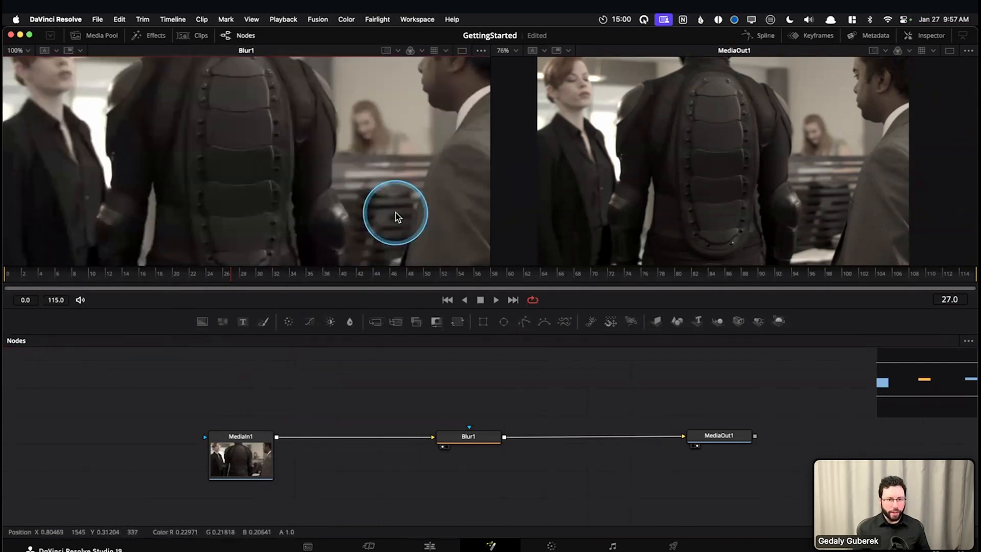
pyautogui.click(28, 51)
pyautogui.click(34, 97)
# Pan the 100% image around inside the Blur1 viewer to inspect its edges and centre
pyautogui.moveTo(210, 108); pyautogui.dragTo(257, 174)
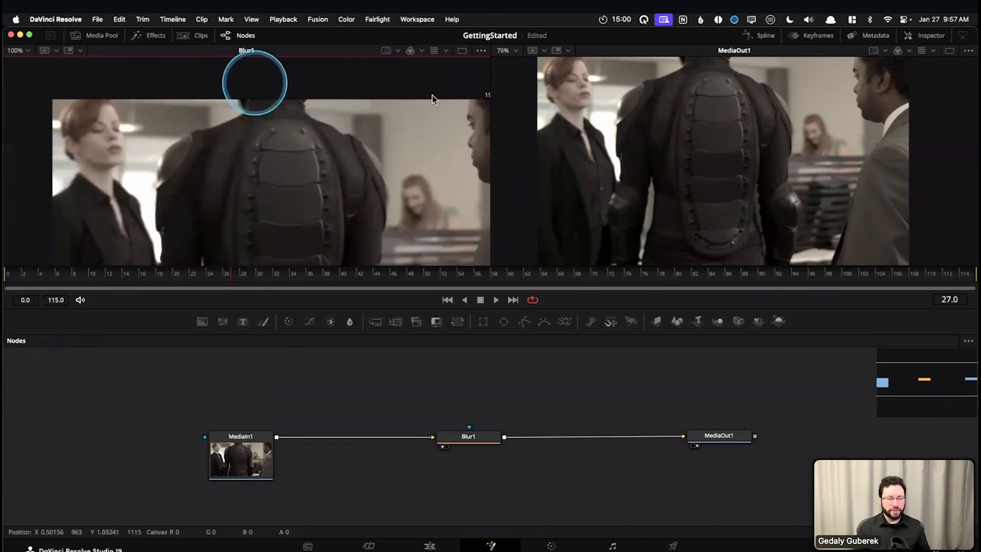
pyautogui.moveTo(216, 209); pyautogui.dragTo(147, 100)
pyautogui.moveTo(318, 94); pyautogui.dragTo(393, 152)
pyautogui.moveTo(368, 204); pyautogui.dragTo(356, 184)
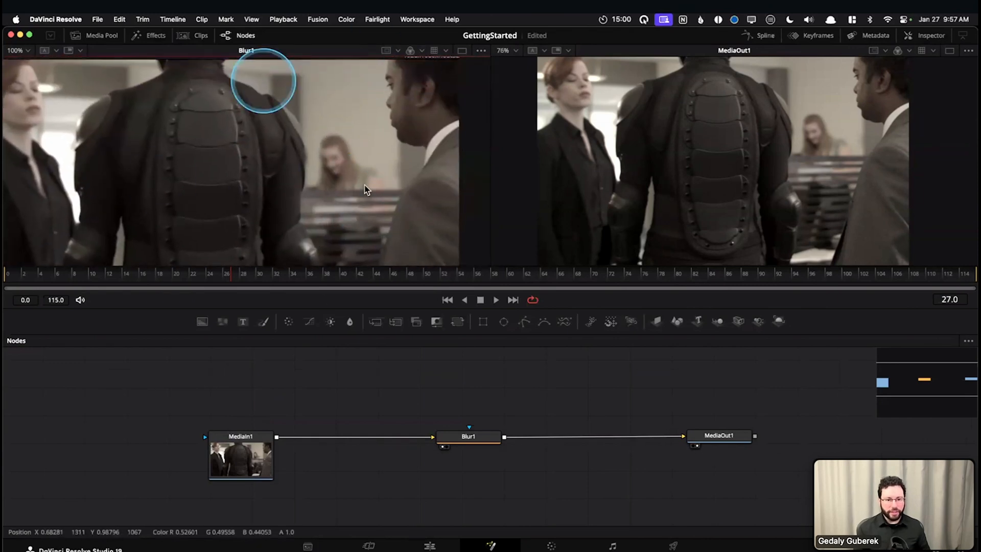
pyautogui.moveTo(262, 183)
pyautogui.mouseDown()
pyautogui.moveTo(322, 183)
pyautogui.moveTo(279, 185)
pyautogui.moveTo(278, 195)
pyautogui.moveTo(247, 190)
pyautogui.mouseUp()
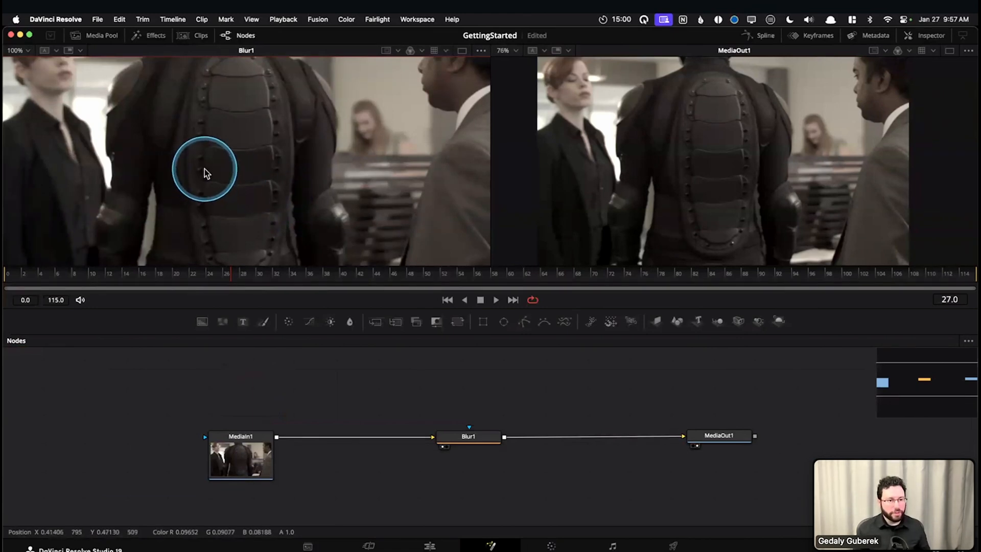
# Enlarge the Blur1 viewer to 200% and pan across the armoured figure and the woman's face
pyautogui.press('=')
pyautogui.moveTo(357, 89); pyautogui.dragTo(423, 279)
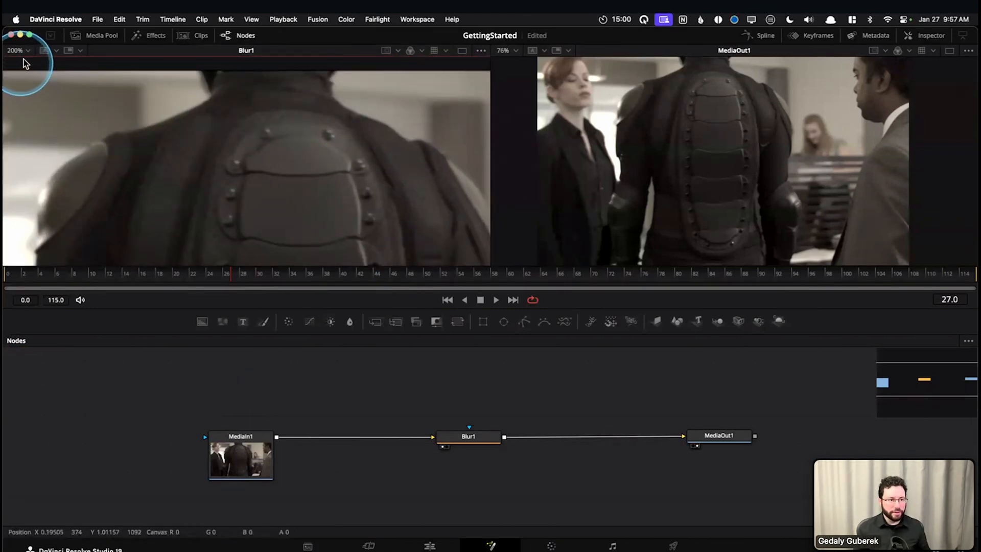
pyautogui.moveTo(280, 123); pyautogui.dragTo(301, 132)
pyautogui.moveTo(481, 117); pyautogui.dragTo(305, 162)
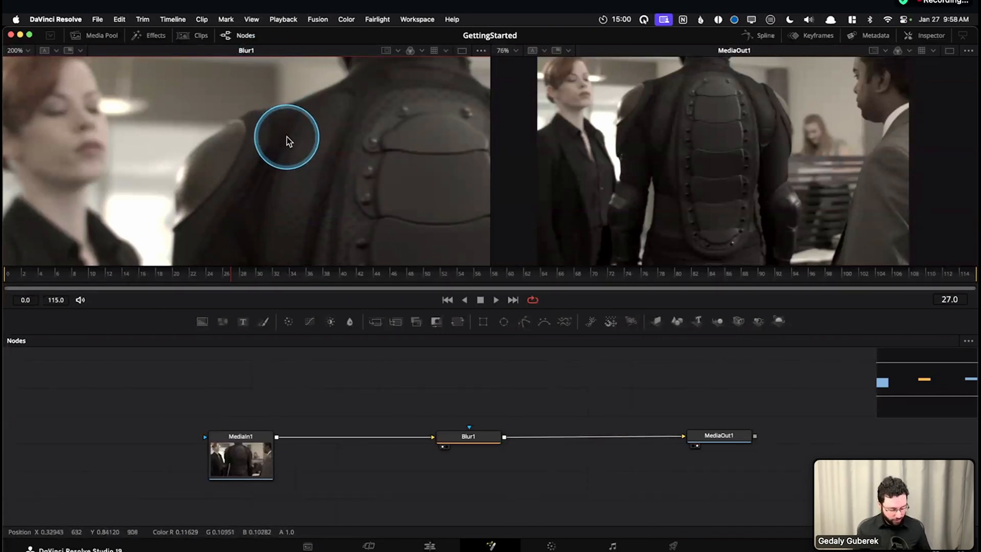
# Set the Blur1 and MediaOut1 viewers to Fit, resizing the viewer area to check how the images scale
pyautogui.hotkey('ctrl', 'f')
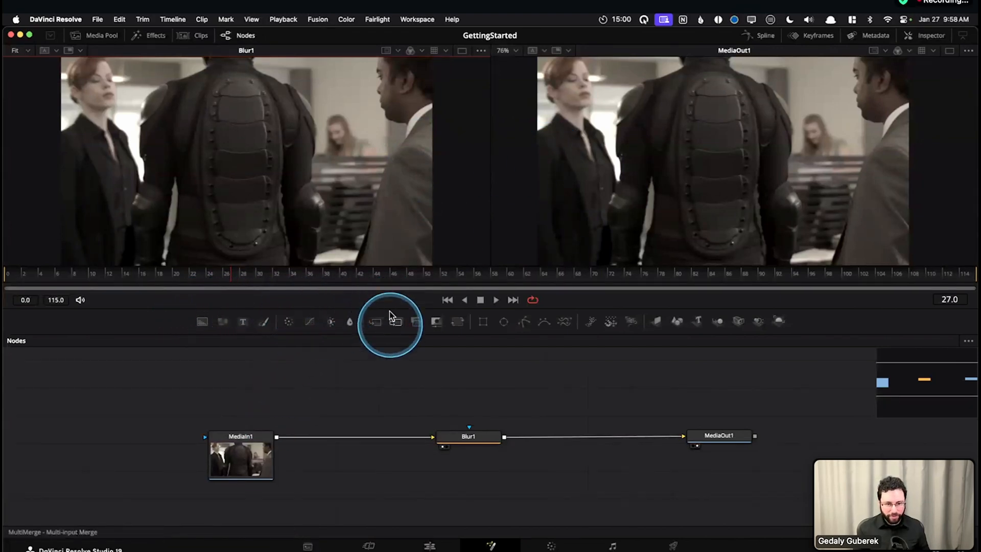
pyautogui.moveTo(392, 317); pyautogui.dragTo(394, 399)
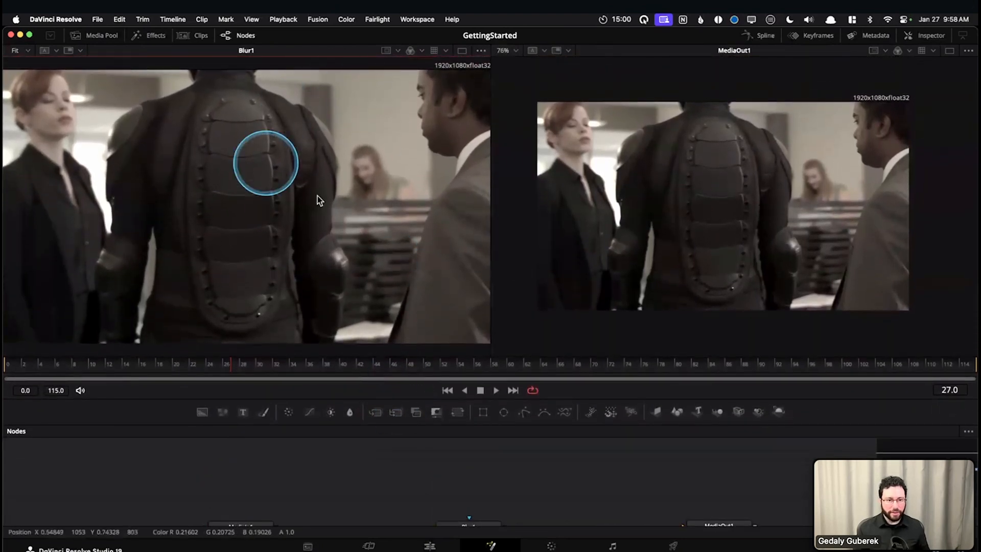
pyautogui.moveTo(329, 370); pyautogui.dragTo(330, 327)
pyautogui.moveTo(635, 182); pyautogui.dragTo(653, 180)
pyautogui.press('super+f')
pyautogui.moveTo(397, 343); pyautogui.dragTo(394, 306)
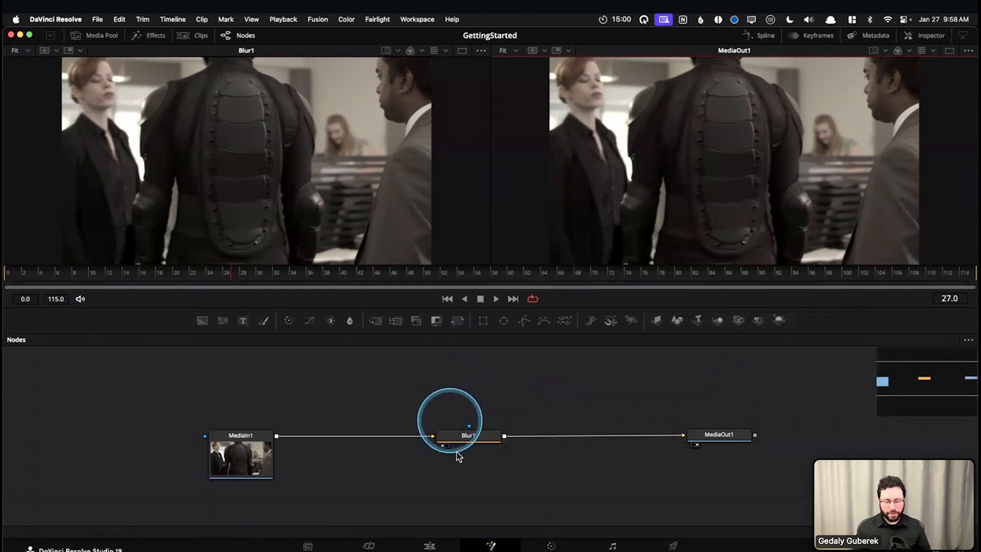
# Delete the Blur1 node between MediaIn1 and MediaOut1, undoing and repeating the deletion once
pyautogui.moveTo(417, 490); pyautogui.dragTo(393, 515)
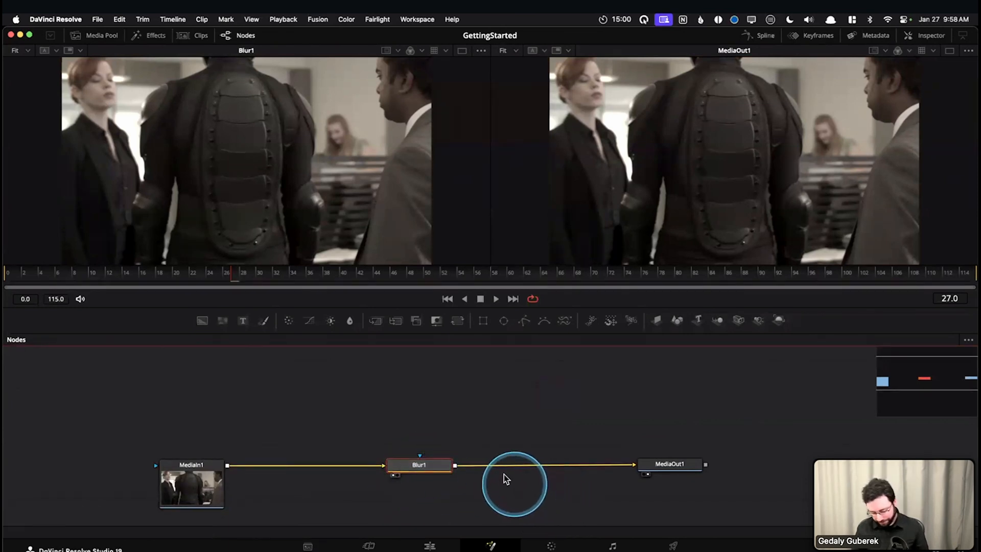
pyautogui.press('Delete')
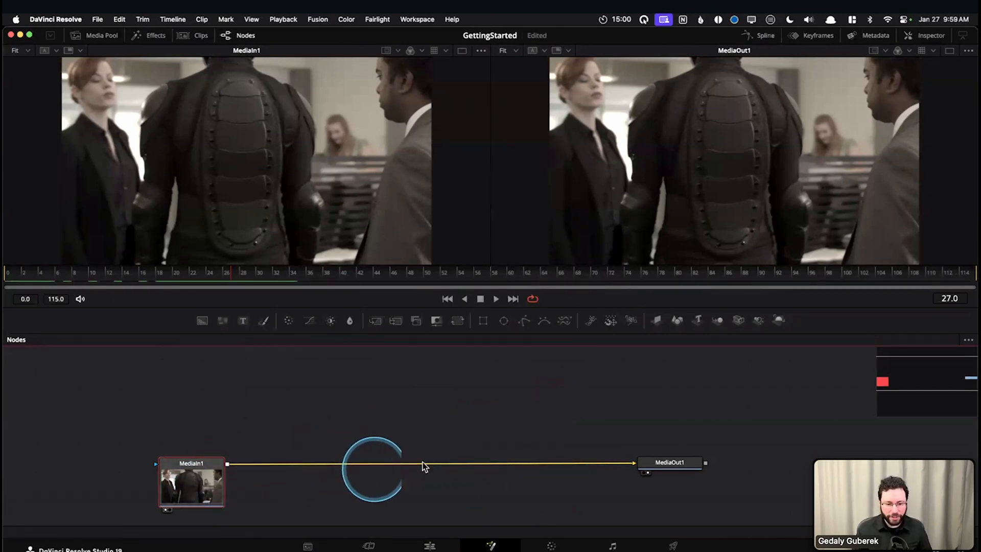
pyautogui.press('super+z')
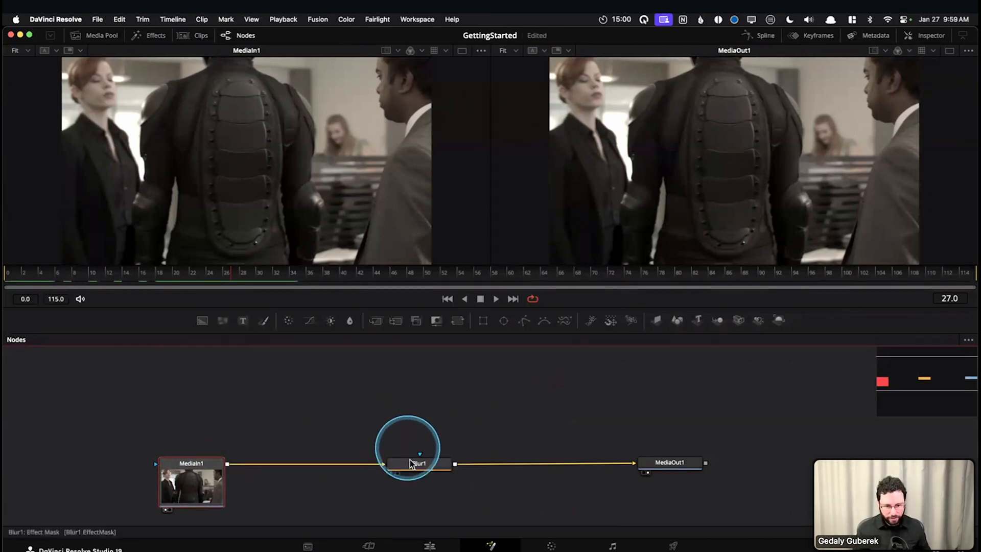
pyautogui.press('Delete')
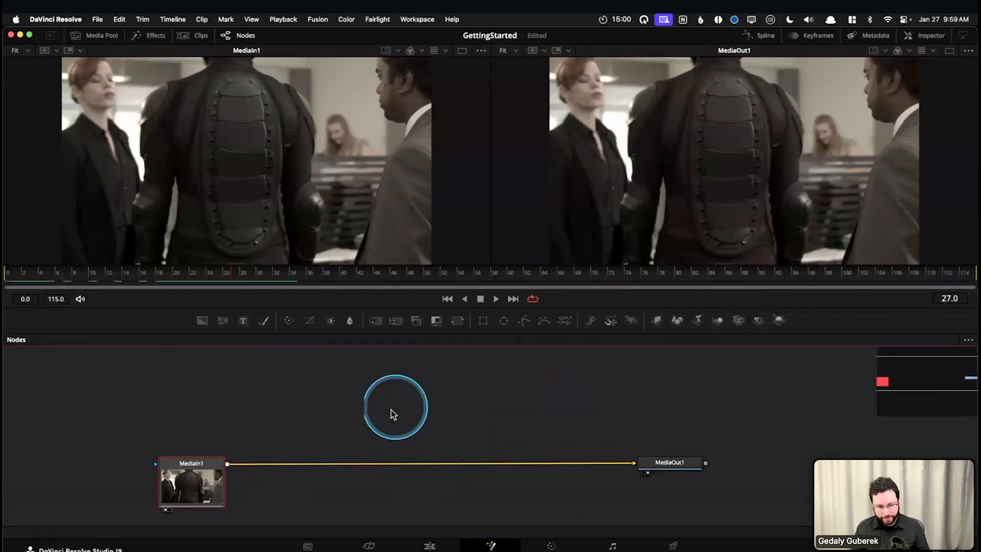
# Add a Background node above the MediaIn1 to MediaOut1 connection and show it in the first viewer
pyautogui.moveTo(403, 393); pyautogui.dragTo(405, 425)
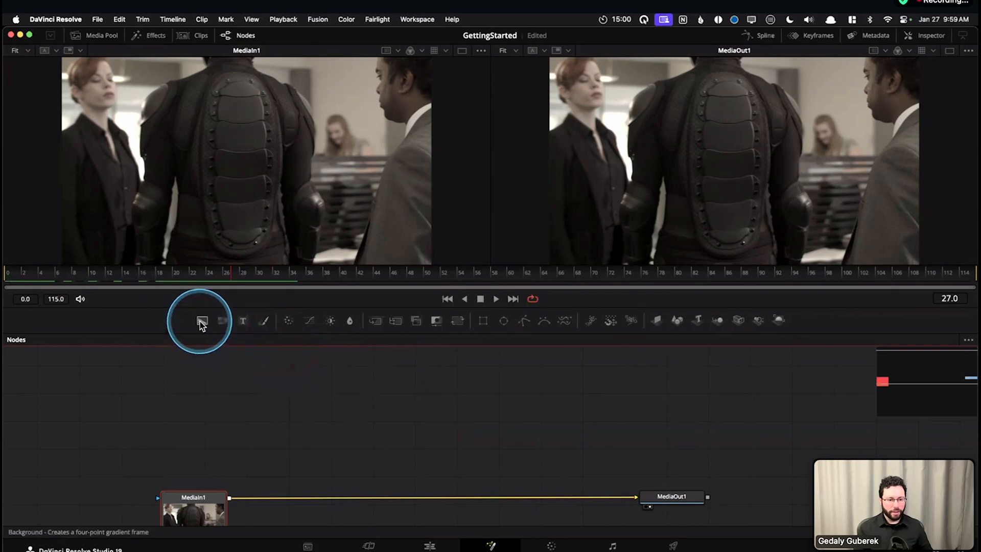
pyautogui.moveTo(200, 319); pyautogui.dragTo(303, 396)
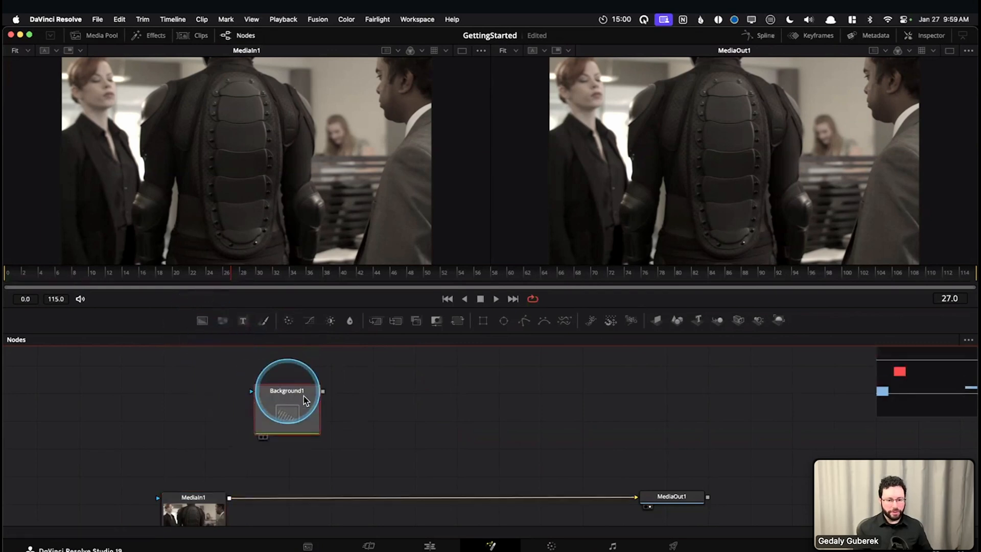
pyautogui.moveTo(379, 406); pyautogui.dragTo(375, 428)
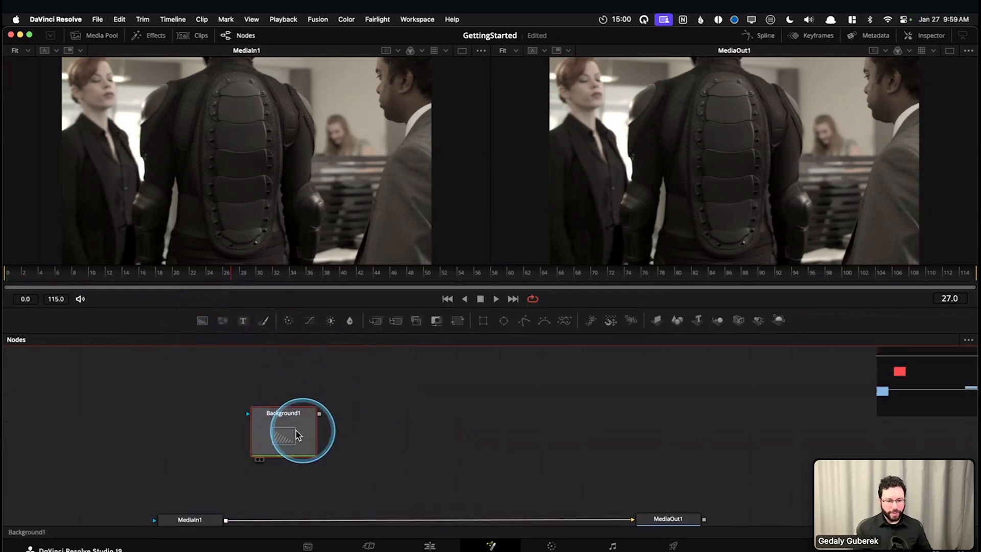
pyautogui.press('1')
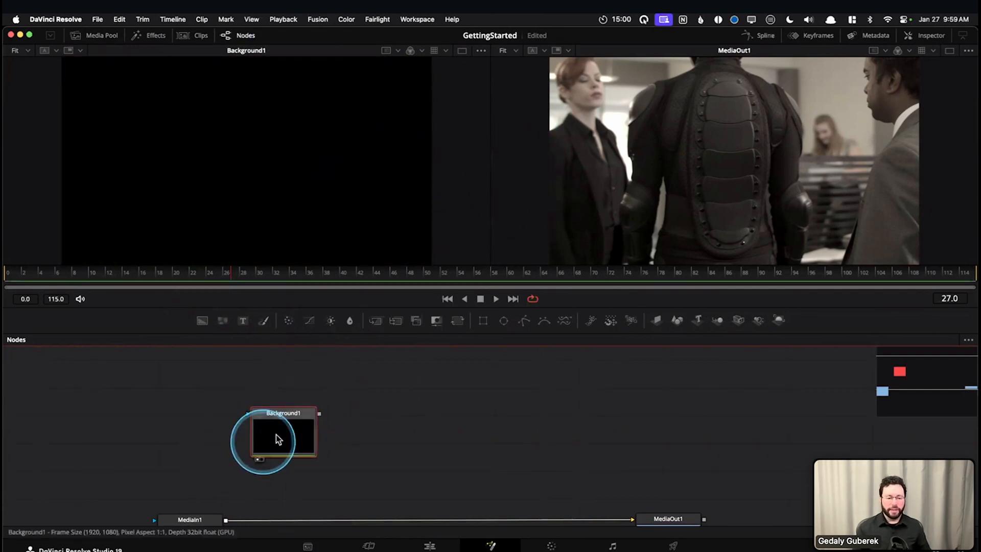
# Open the Inspector for Background1 and mix an orange solid color with Red 0.701 and Green 0.457
pyautogui.click(923, 38)
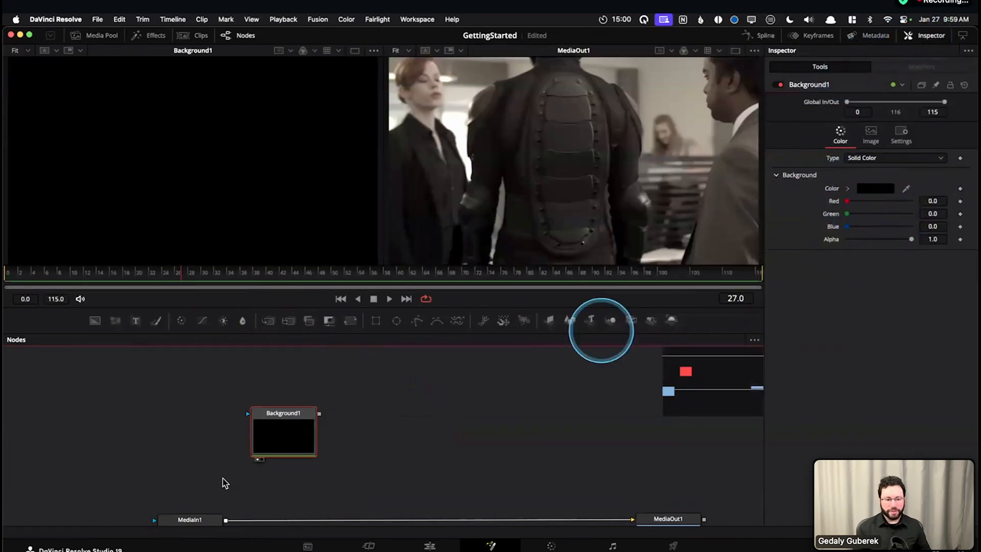
pyautogui.moveTo(848, 202); pyautogui.dragTo(902, 200)
pyautogui.moveTo(848, 214)
pyautogui.mouseDown()
pyautogui.moveTo(906, 214)
pyautogui.moveTo(844, 203)
pyautogui.mouseUp()
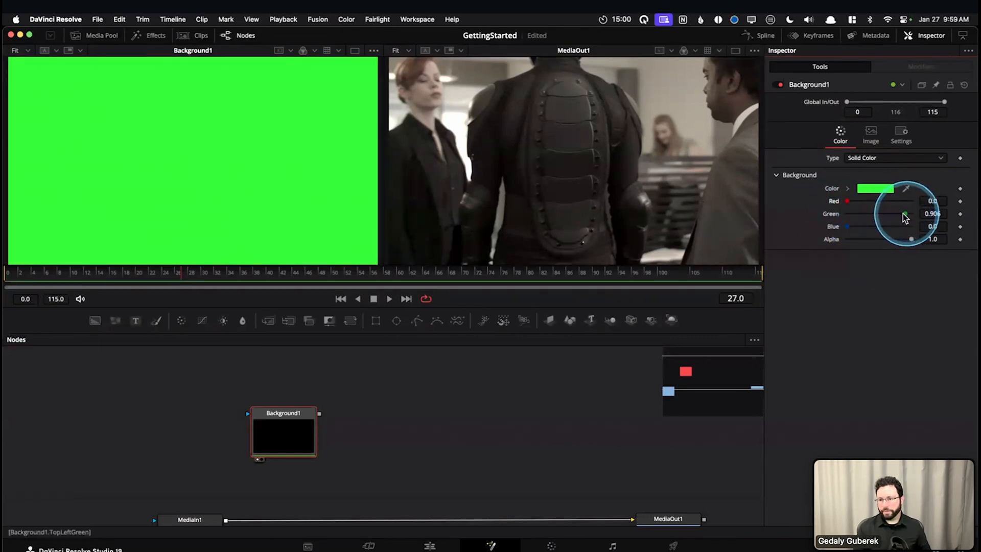
pyautogui.click(884, 201)
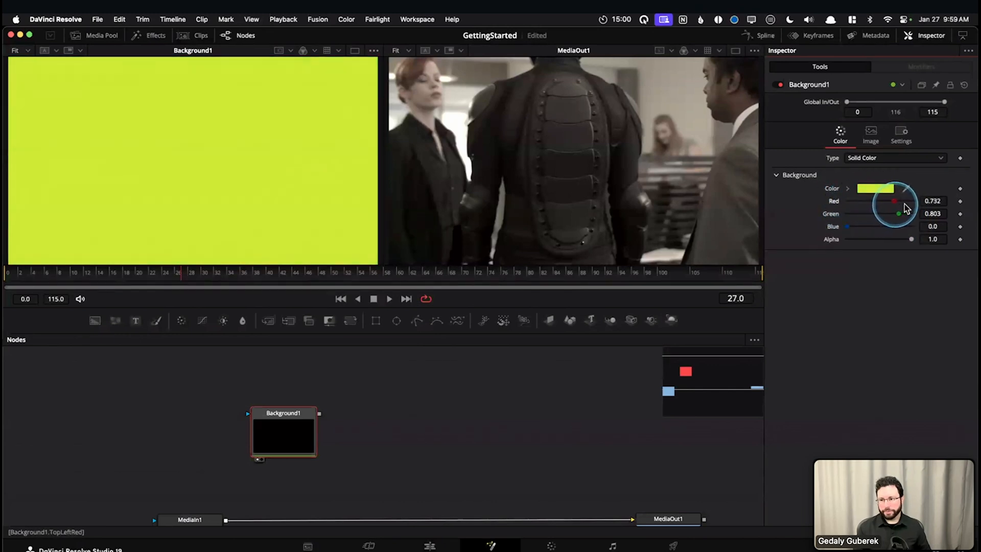
pyautogui.moveTo(909, 207); pyautogui.dragTo(880, 219)
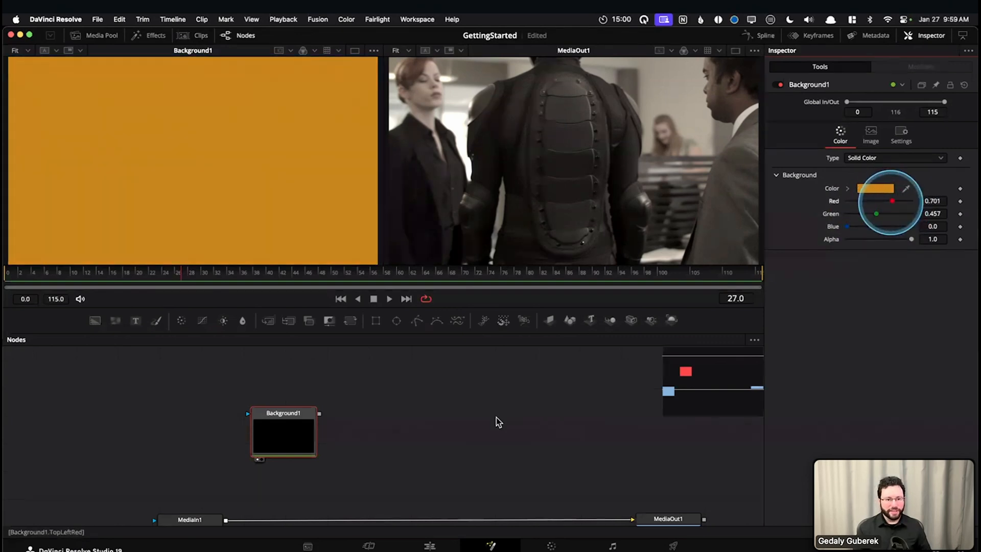
# Toggle Background1 in the first viewer, clear both viewers, and load only Background1 back into the first one
pyautogui.click(290, 424)
pyautogui.press('1')
pyautogui.press('1')
pyautogui.press('`')
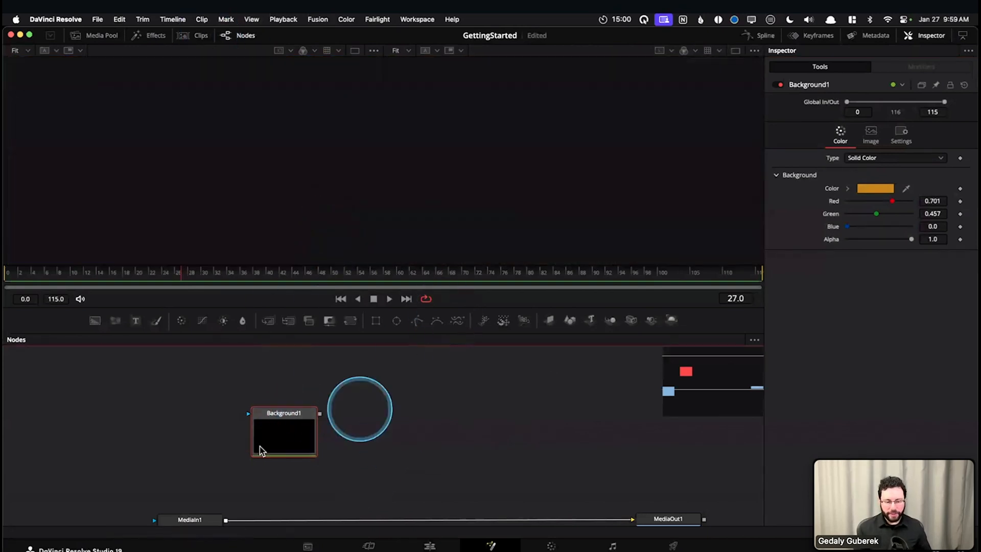
pyautogui.press('1')
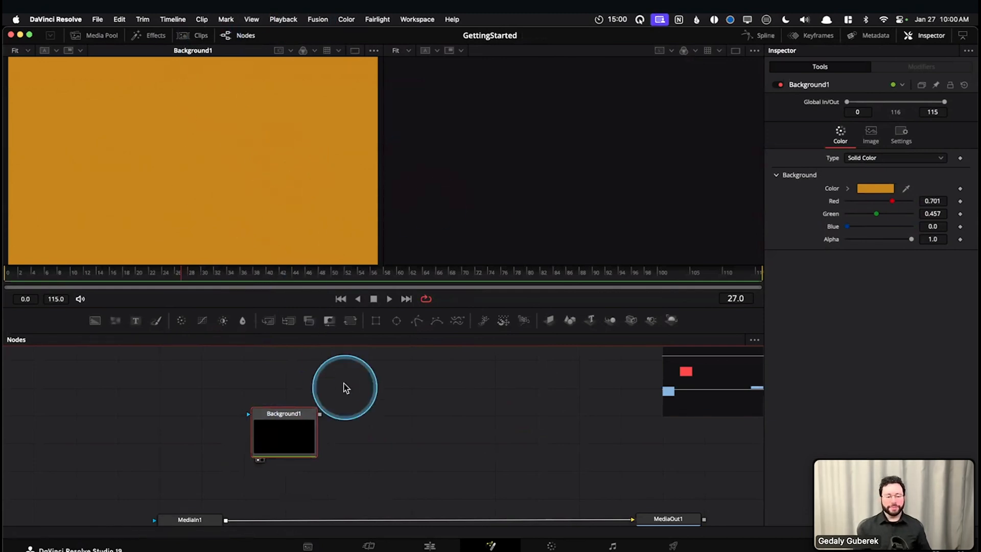
# Shift Background1 aside, then add a second Background node above it with Green set to 0.535
pyautogui.moveTo(303, 420); pyautogui.dragTo(271, 423)
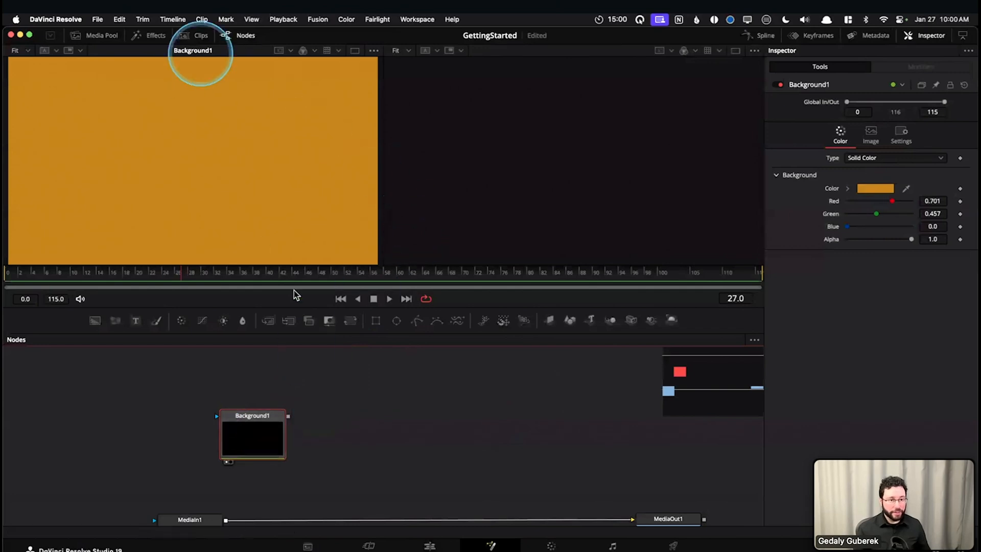
pyautogui.moveTo(372, 400); pyautogui.dragTo(352, 416)
pyautogui.moveTo(95, 321); pyautogui.dragTo(341, 381)
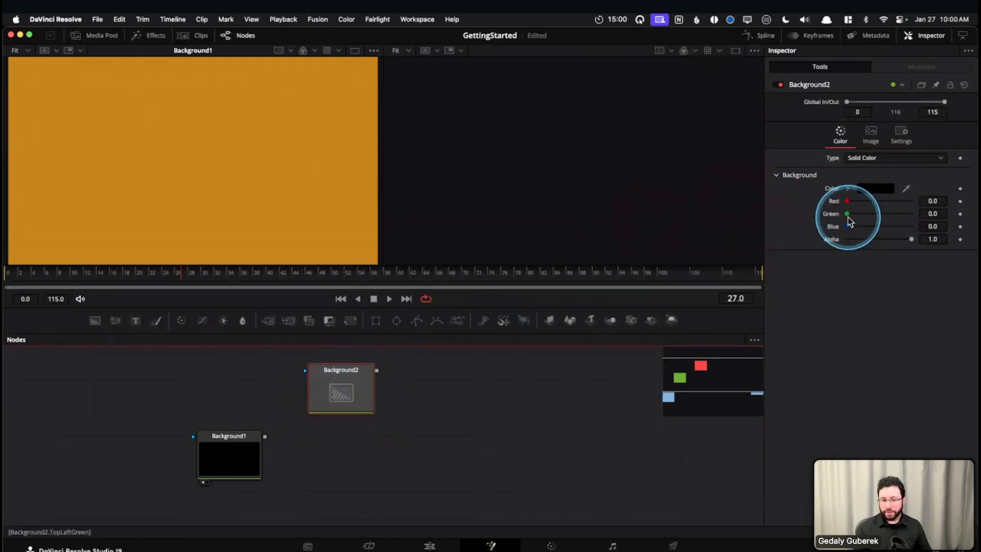
pyautogui.moveTo(846, 213); pyautogui.dragTo(847, 213)
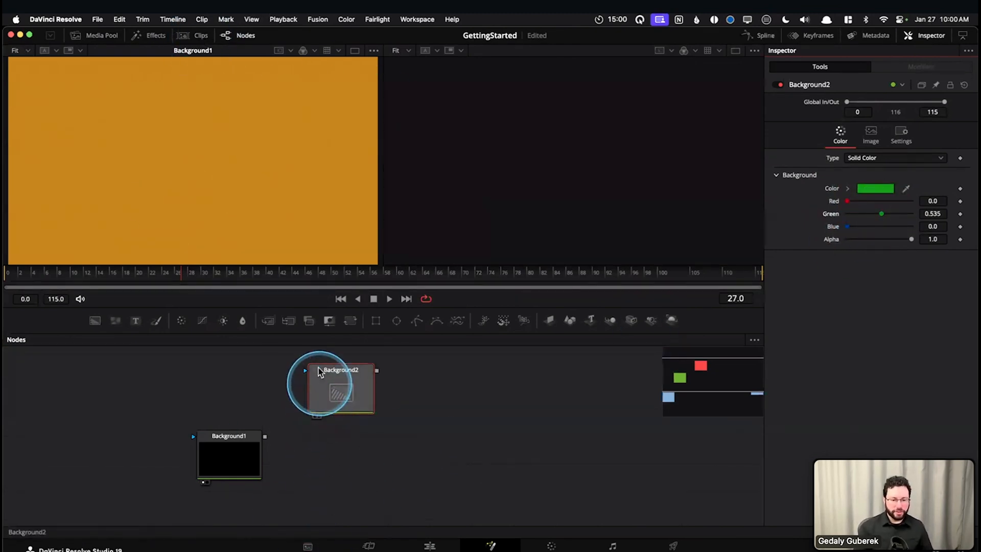
pyautogui.click(340, 408)
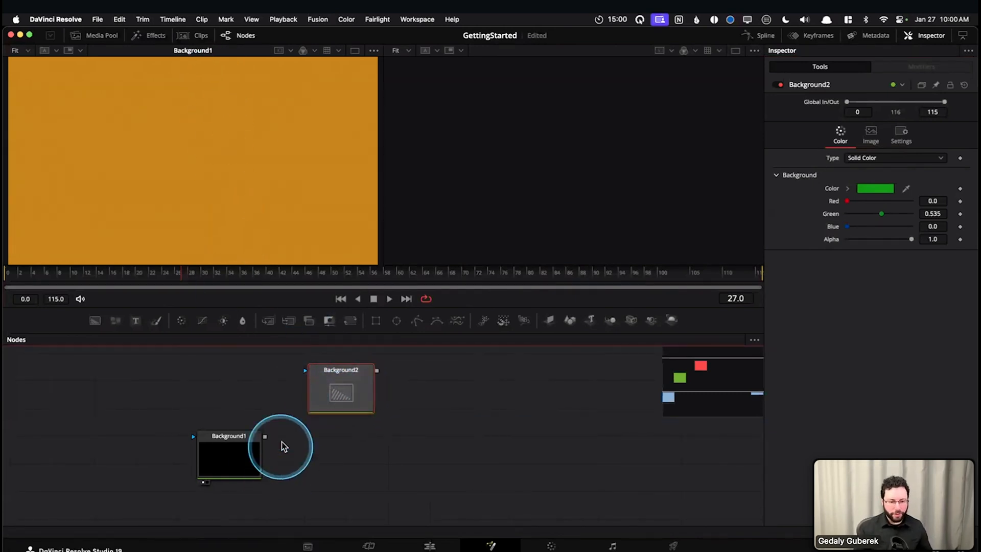
pyautogui.hotkey('ctrl', 'alt', 'm')
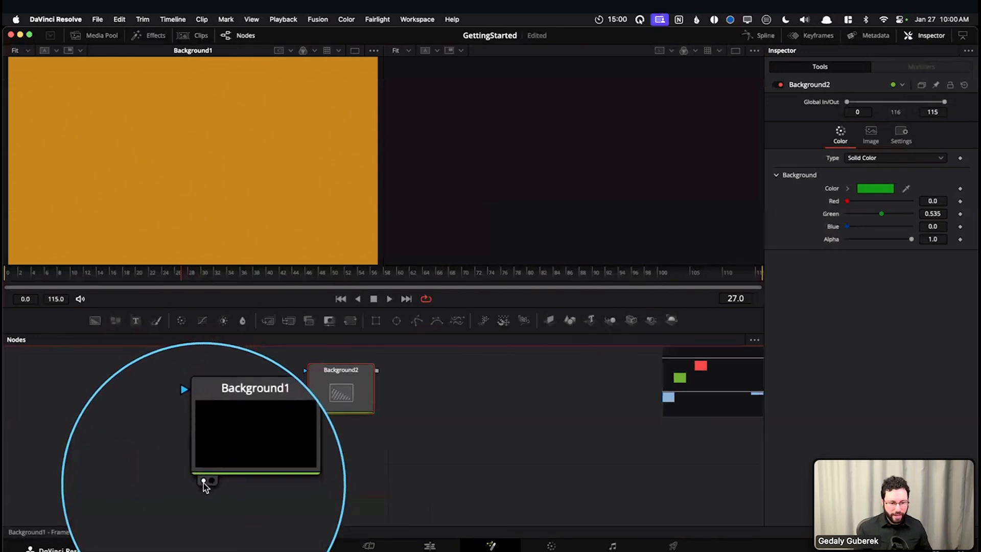
pyautogui.hotkey('ctrl', 'alt', 'm')
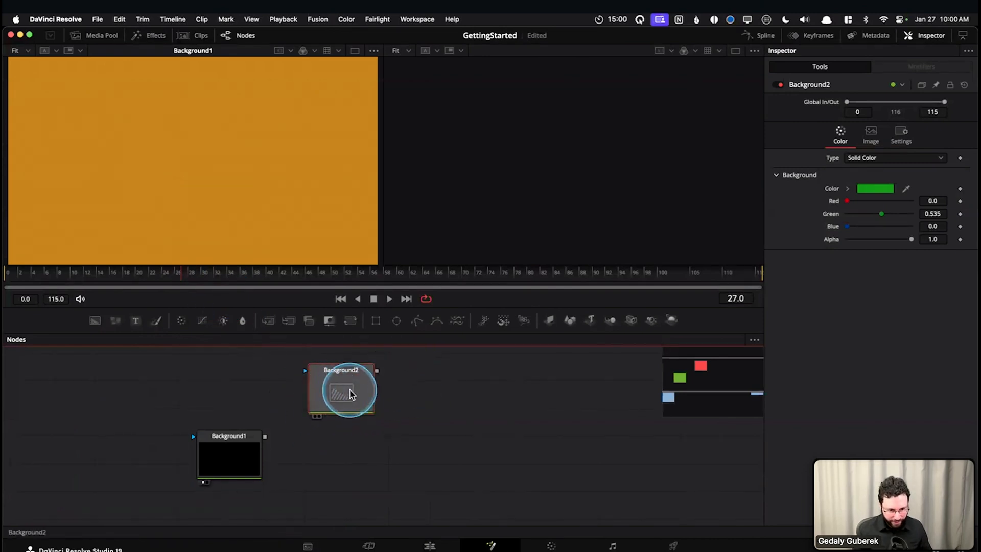
# Load Background2 into the second viewer and place Background1 directly beneath Background2 in the node graph
pyautogui.press('2')
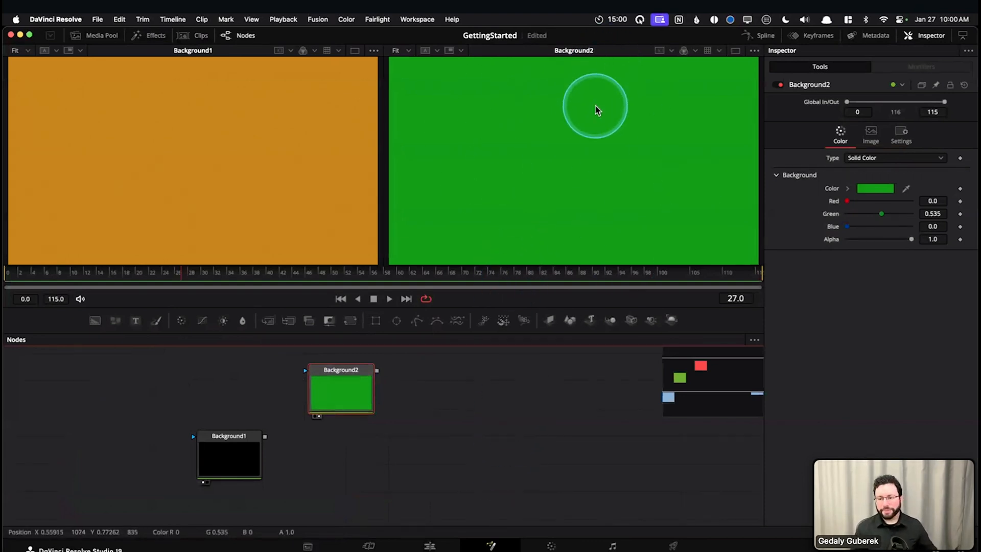
pyautogui.moveTo(346, 393)
pyautogui.mouseDown()
pyautogui.moveTo(357, 385)
pyautogui.moveTo(386, 397)
pyautogui.moveTo(365, 395)
pyautogui.mouseUp()
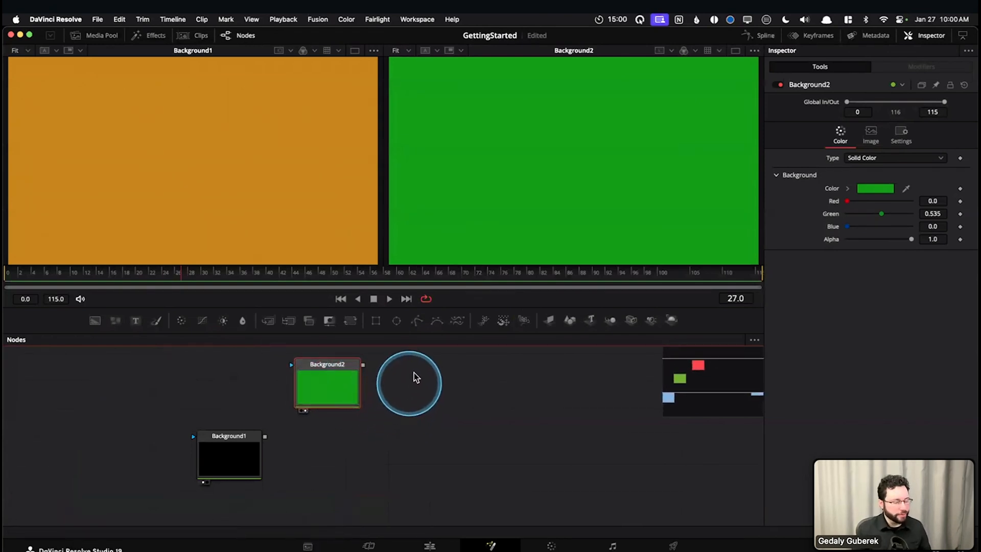
pyautogui.moveTo(407, 443); pyautogui.dragTo(400, 439)
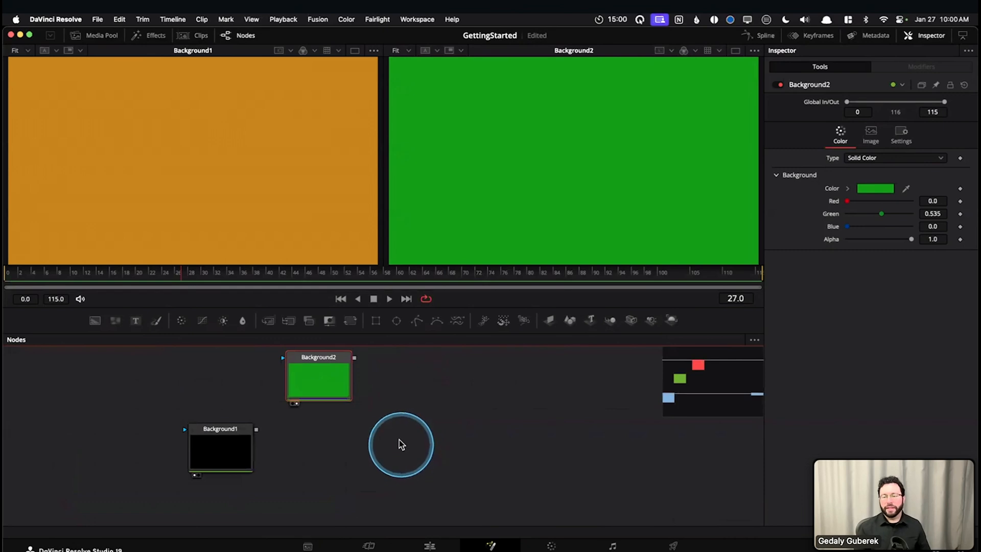
pyautogui.click(220, 454)
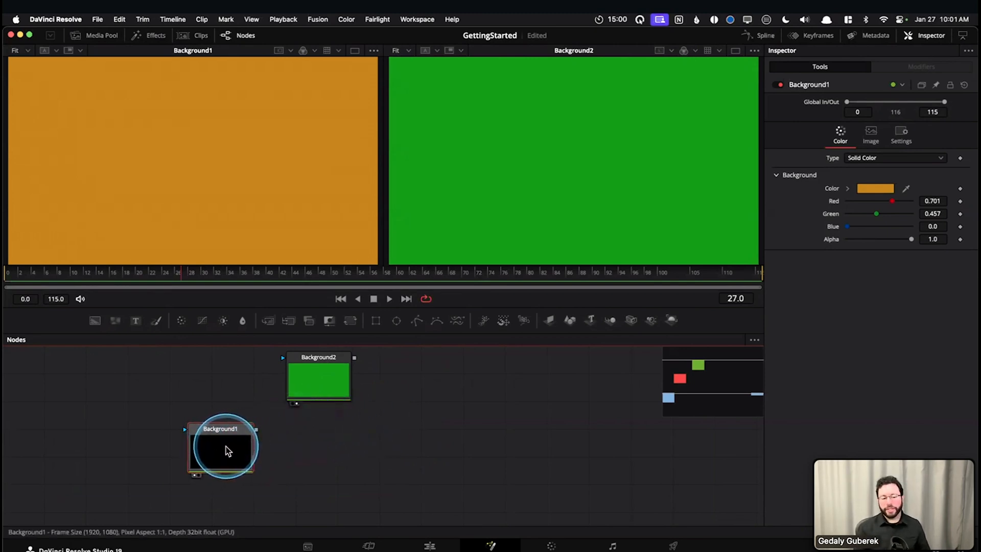
pyautogui.moveTo(228, 445); pyautogui.dragTo(326, 460)
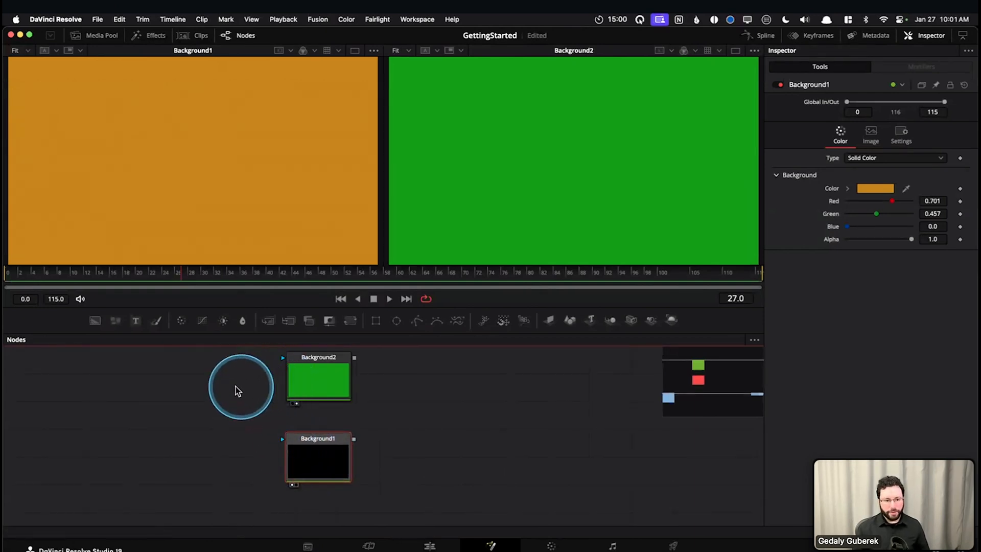
# Mask Background2 with an Ellipse node placed beside it, then toggle Background1 off and back on in the first viewer
pyautogui.moveTo(395, 324); pyautogui.dragTo(283, 357)
pyautogui.moveTo(232, 384); pyautogui.dragTo(253, 376)
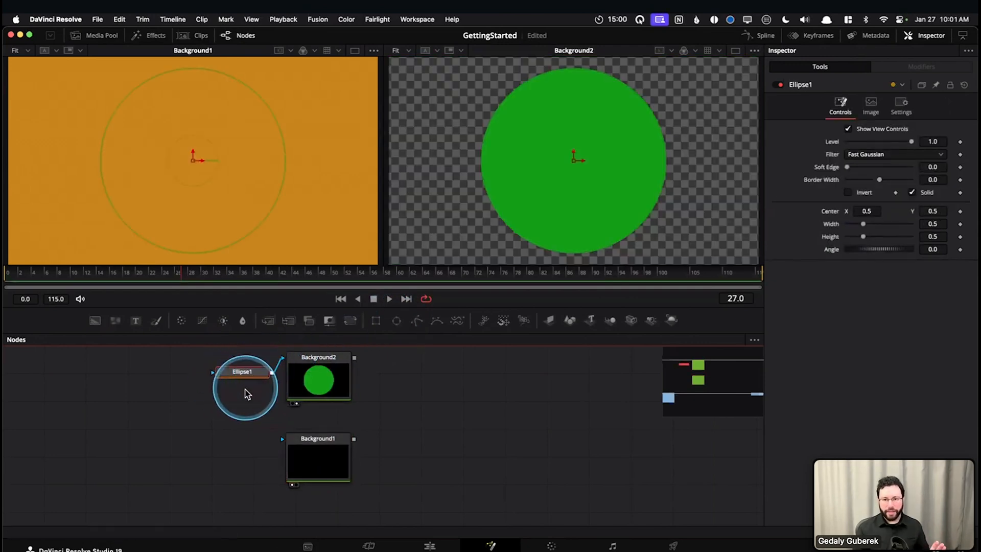
pyautogui.click(314, 380)
pyautogui.click(318, 470)
pyautogui.press('1')
pyautogui.press('1')
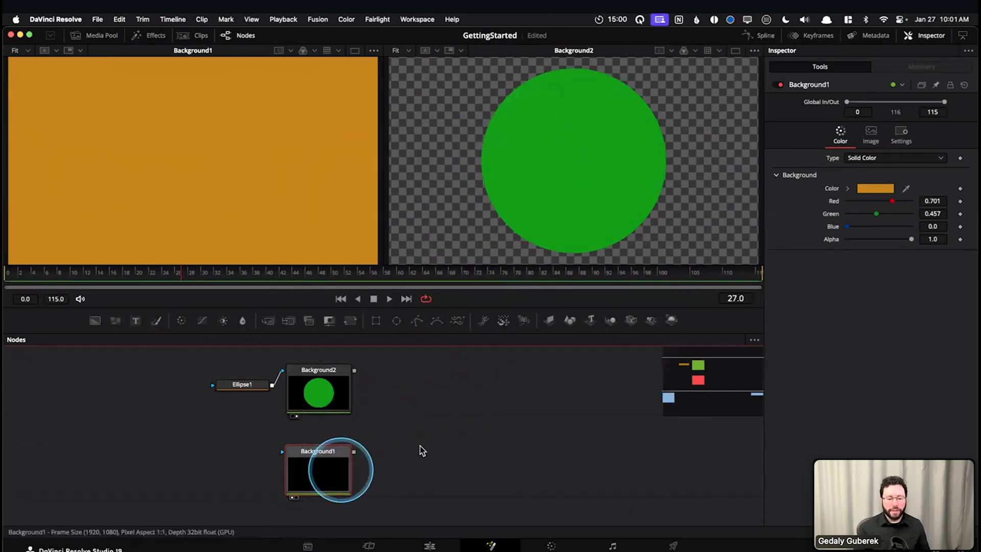
# Find the Merge tool by searching for "merg" and add it in the empty area beyond the two Background nodes
pyautogui.moveTo(434, 435); pyautogui.dragTo(366, 446)
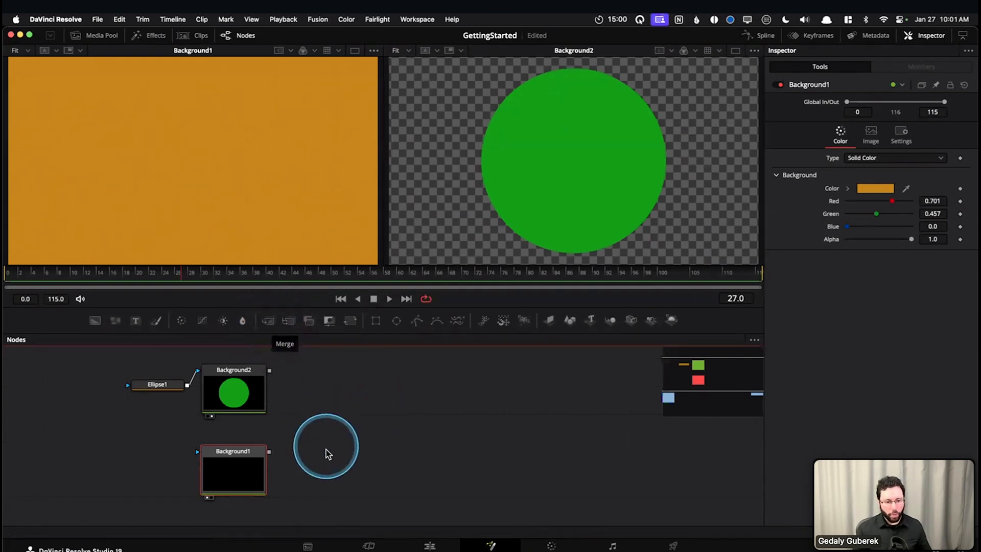
pyautogui.click(359, 451)
pyautogui.hotkey('shift', 'space')
pyautogui.write('blur')
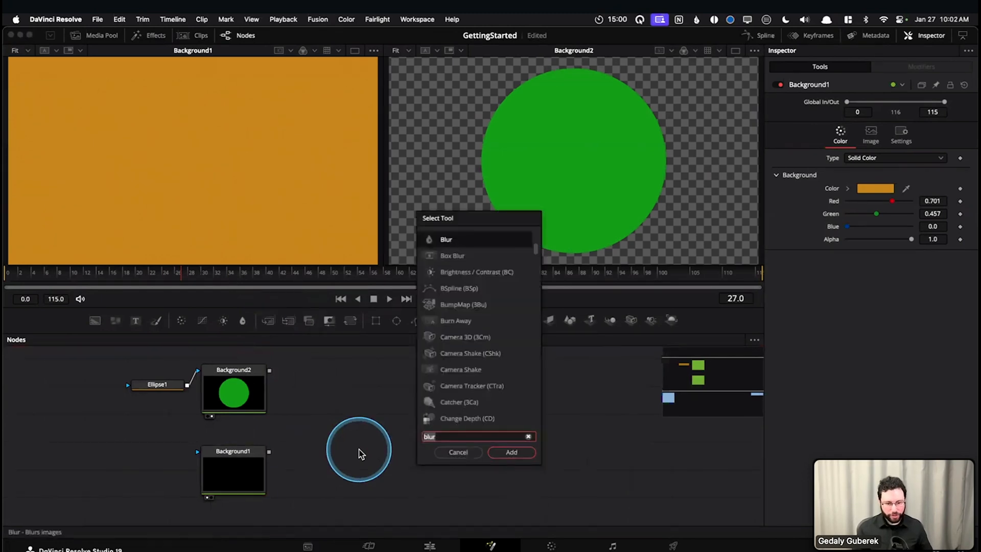
pyautogui.write('merg')
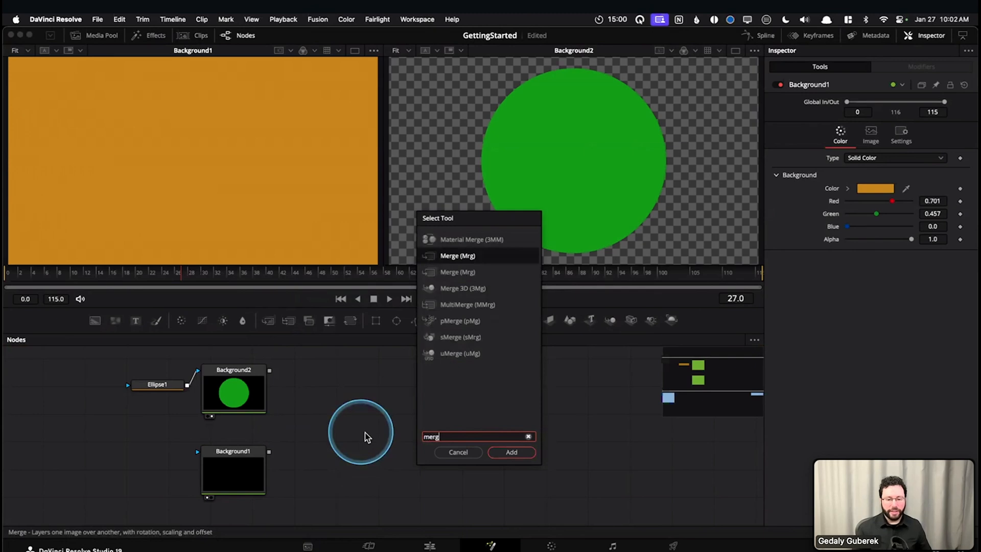
pyautogui.click(504, 452)
pyautogui.moveTo(358, 444); pyautogui.dragTo(393, 441)
# Connect Background1's output to Merge1's background input and move Merge1 level with Background1, farther along
pyautogui.click(247, 455)
pyautogui.click(394, 451)
pyautogui.click(234, 465)
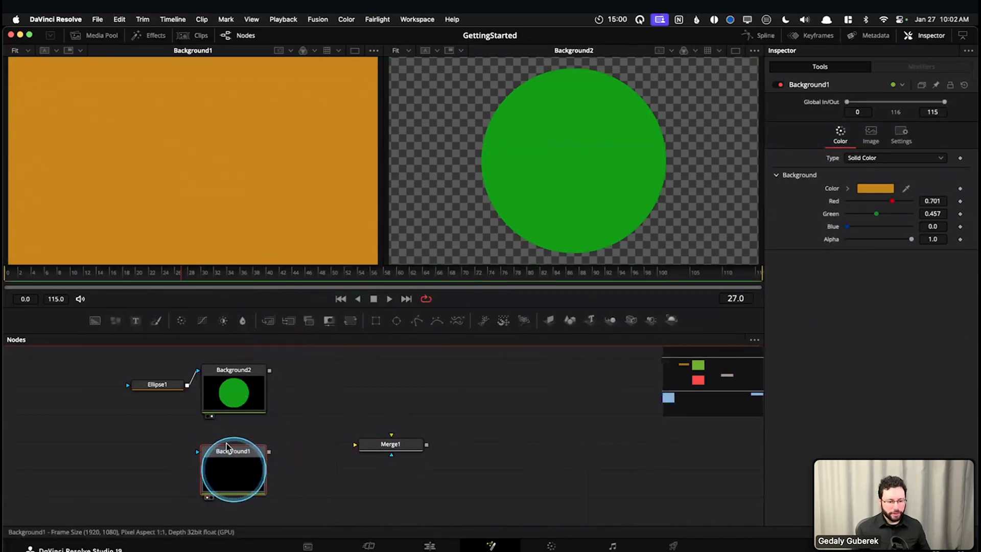
pyautogui.moveTo(269, 451); pyautogui.dragTo(356, 445)
pyautogui.moveTo(420, 452); pyautogui.dragTo(458, 458)
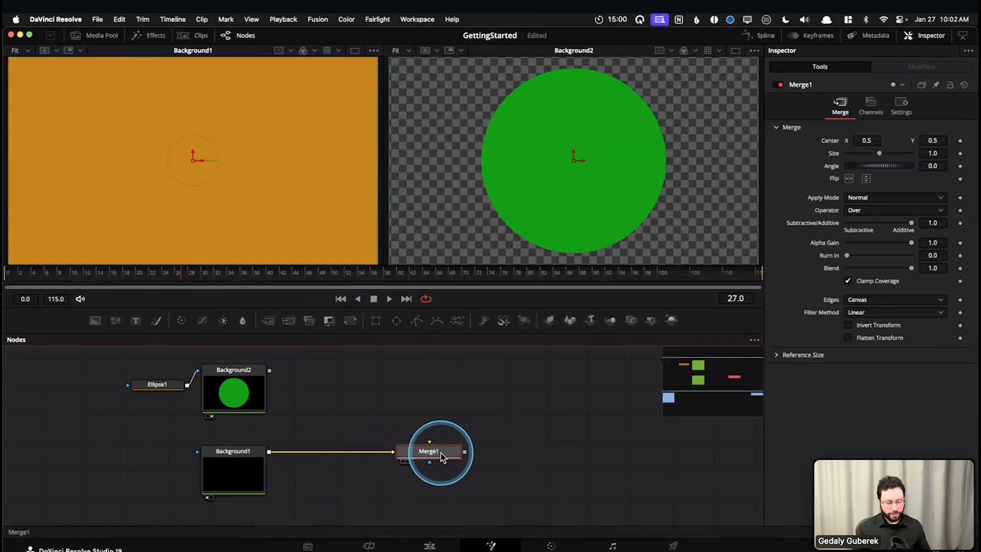
# Clear both viewers, switch to the single-viewer layout, and load Merge1 into it
pyautogui.press('`')
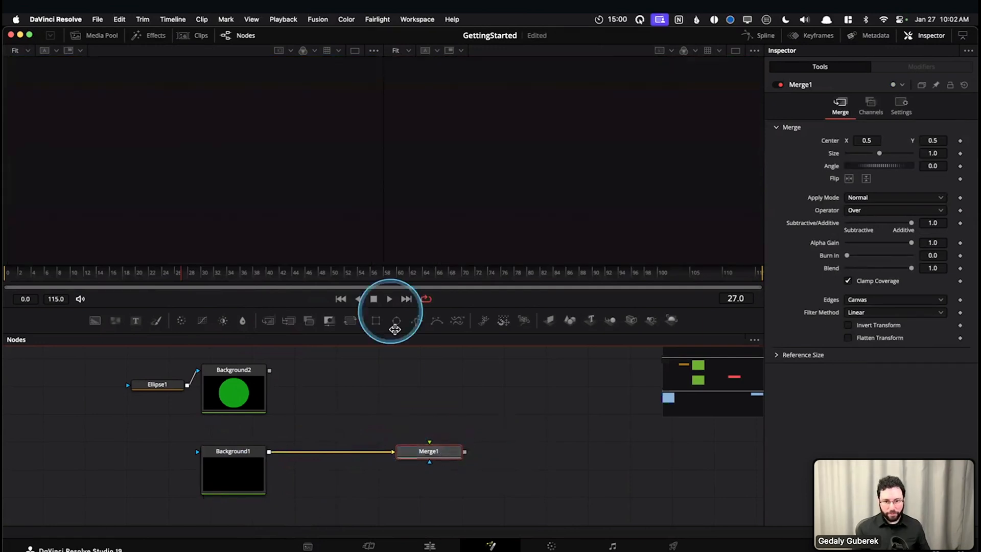
pyautogui.click(350, 51)
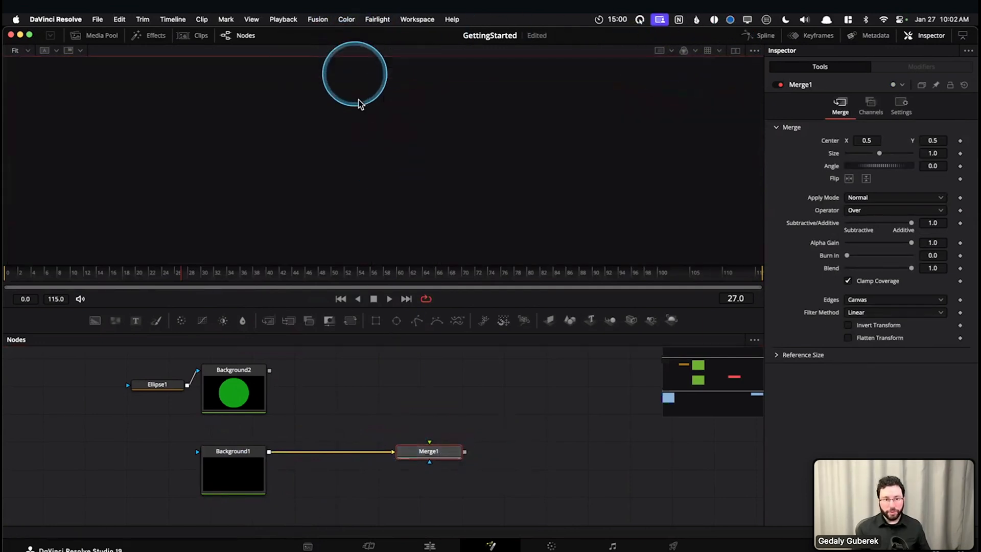
pyautogui.click(253, 473)
pyautogui.click(446, 455)
pyautogui.press('1')
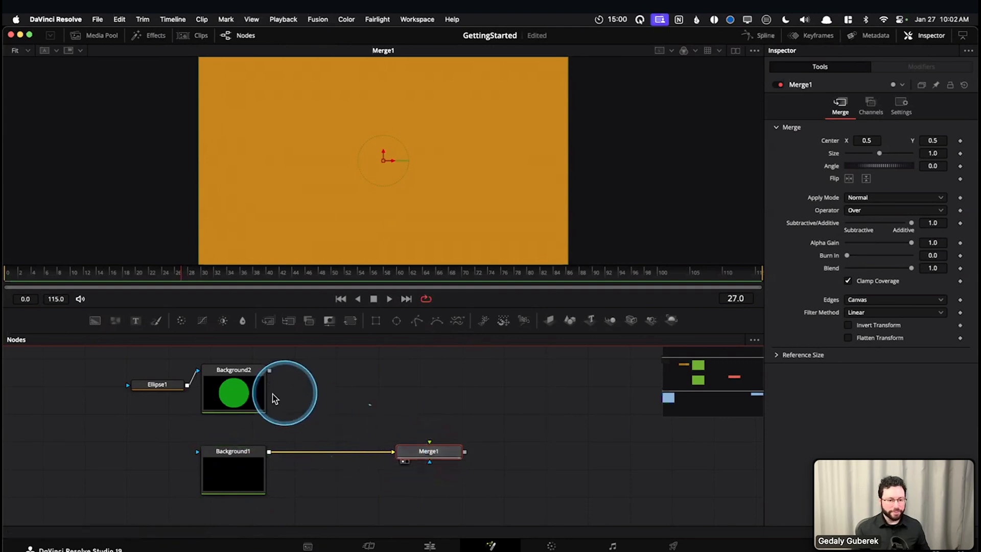
# Connect Background2's output to Merge1's foreground input and select Merge1
pyautogui.click(251, 396)
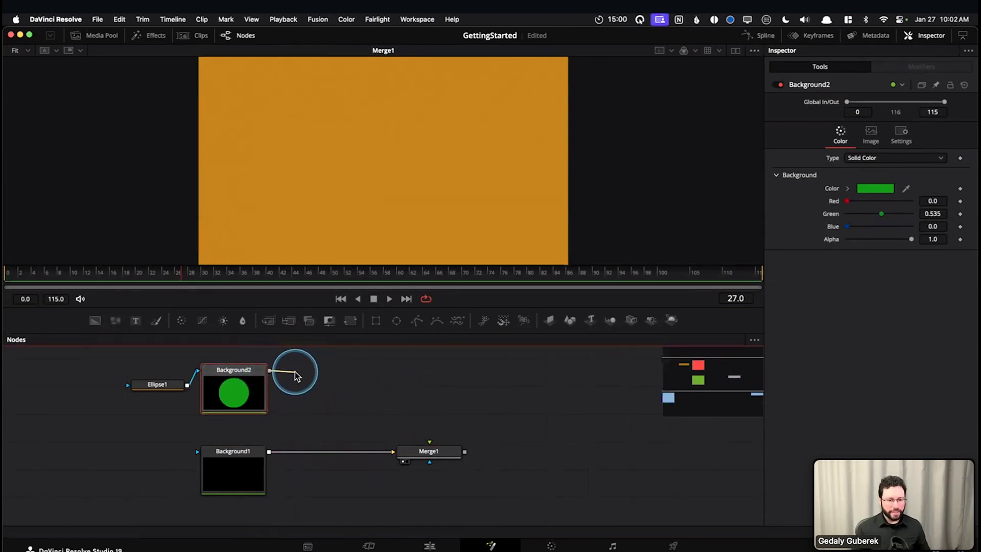
pyautogui.moveTo(282, 379); pyautogui.dragTo(430, 447)
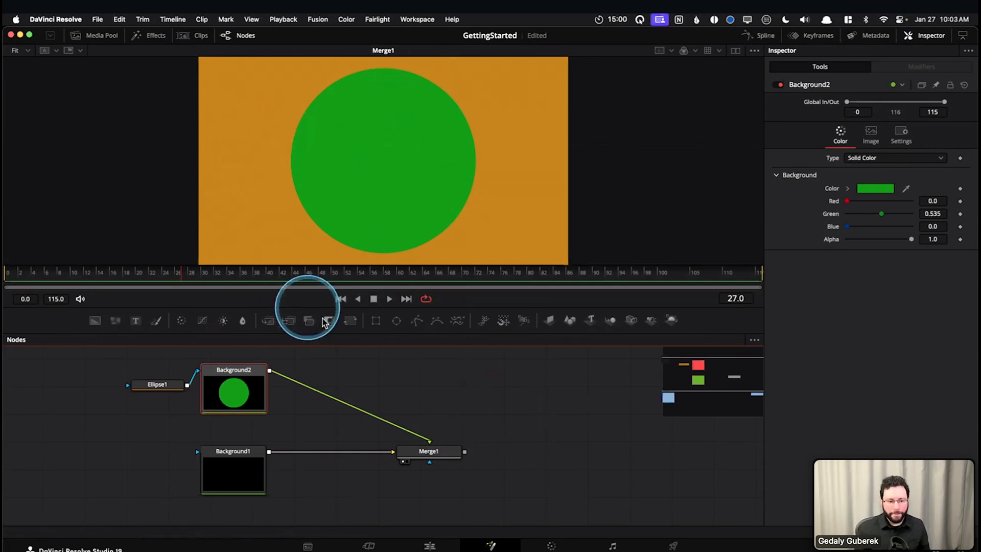
pyautogui.click(423, 457)
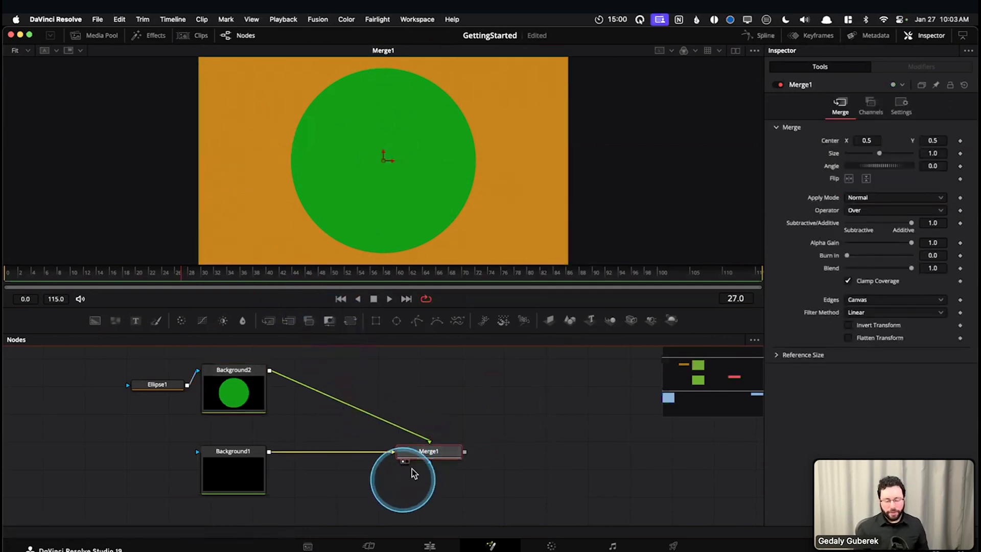
# Examine Merge1's foreground and background inputs and the connections from the two Background nodes up close
pyautogui.scroll(2, 427, 469)
pyautogui.scroll(2, 427, 469)
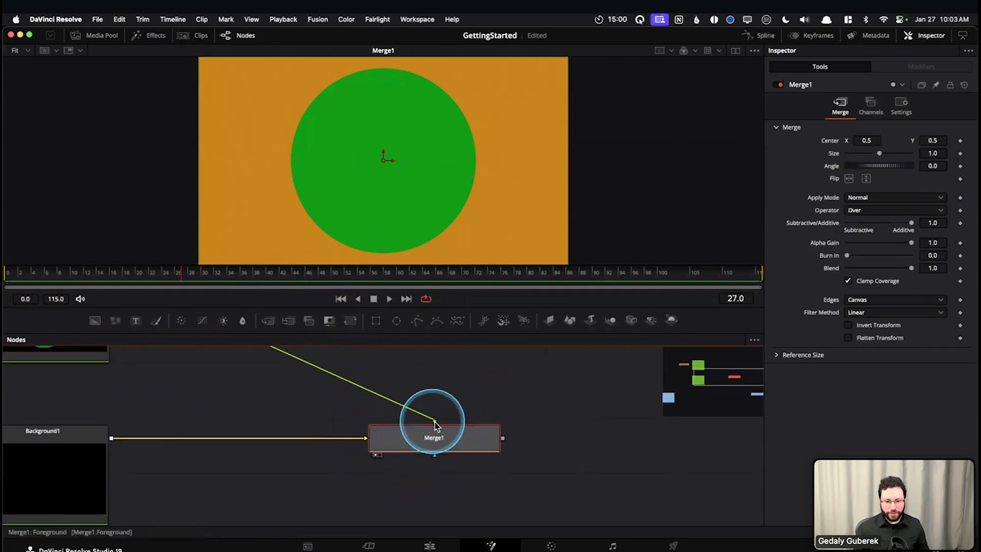
pyautogui.scroll(-1, 478, 413)
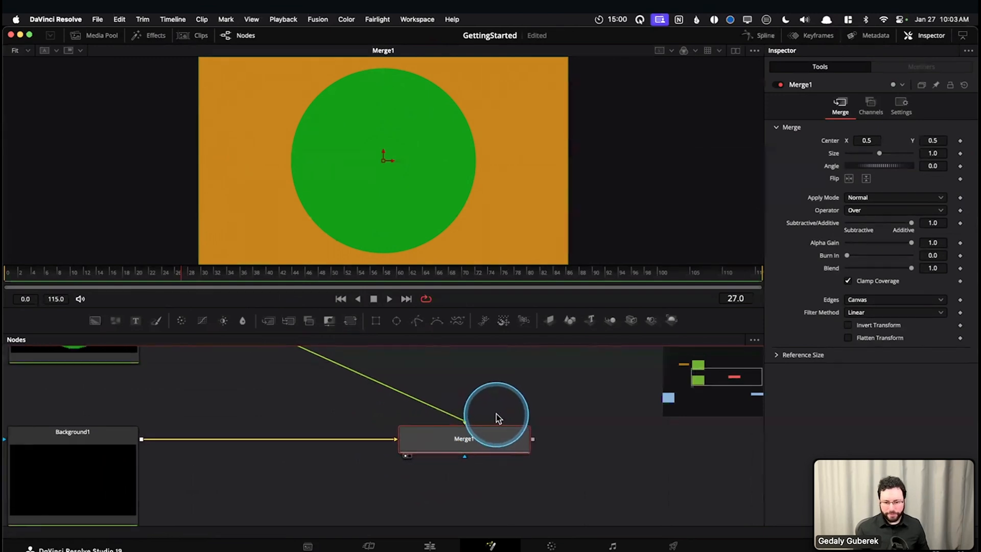
pyautogui.scroll(-1, 498, 417)
pyautogui.scroll(3, 496, 409)
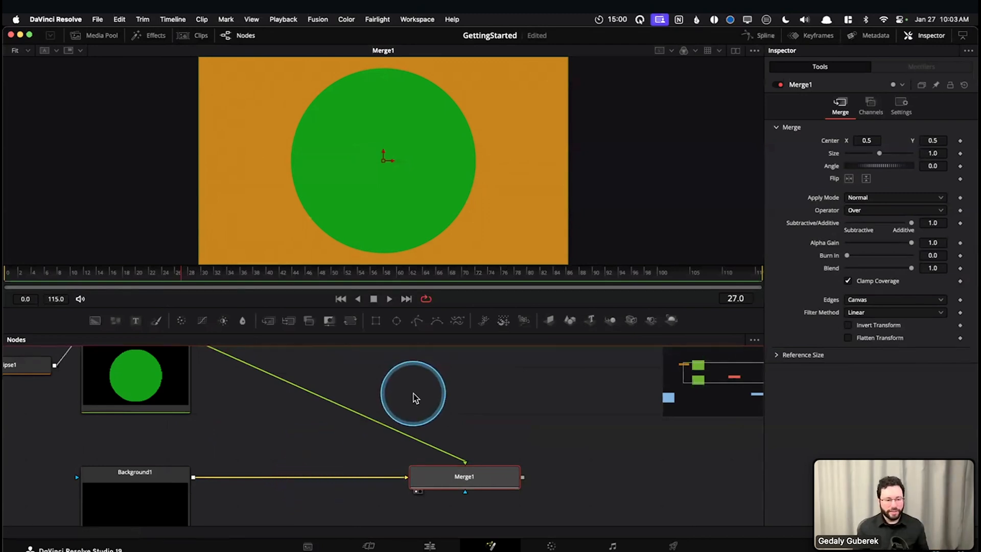
pyautogui.moveTo(438, 390); pyautogui.dragTo(449, 416)
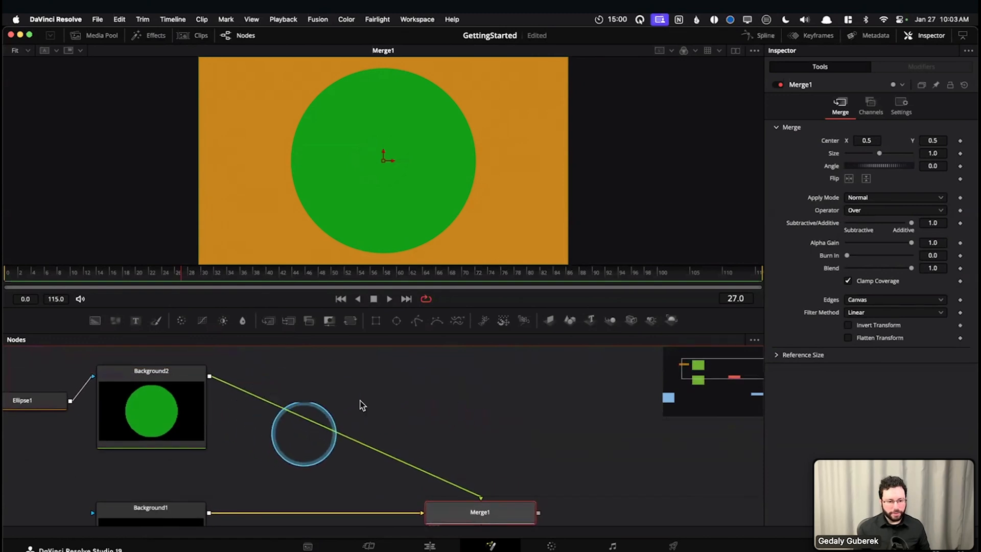
pyautogui.scroll(-3, 462, 411)
pyautogui.moveTo(482, 427); pyautogui.dragTo(485, 394)
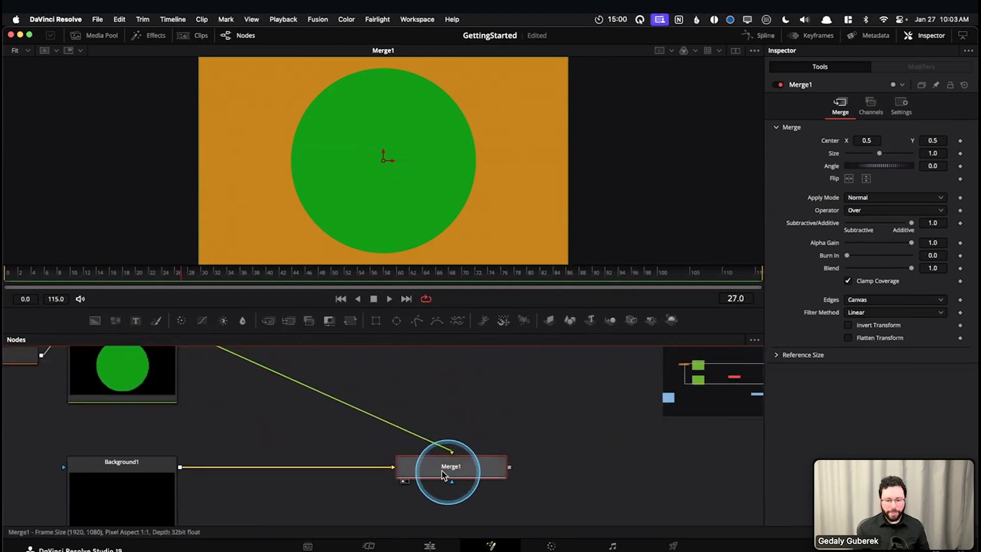
pyautogui.click(484, 426)
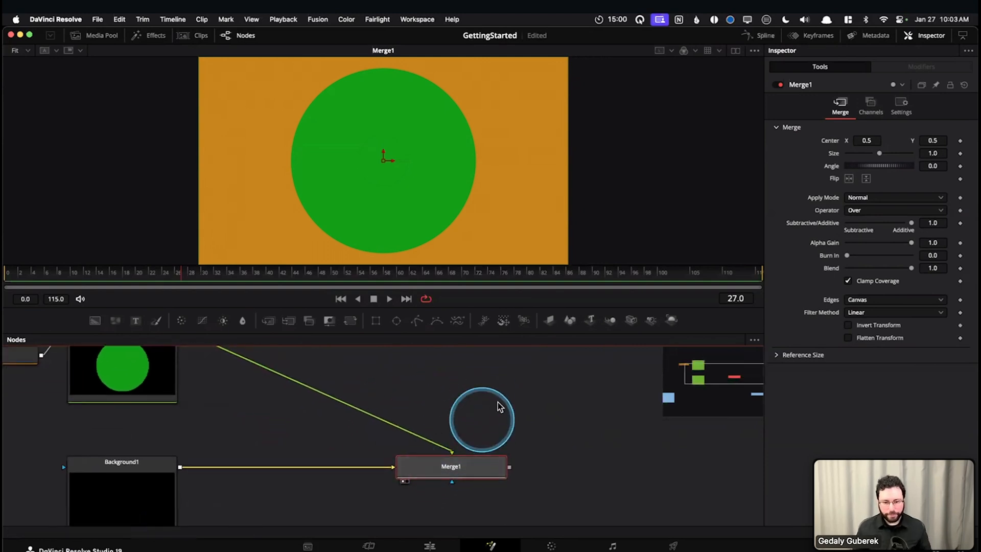
pyautogui.moveTo(301, 417); pyautogui.dragTo(303, 434)
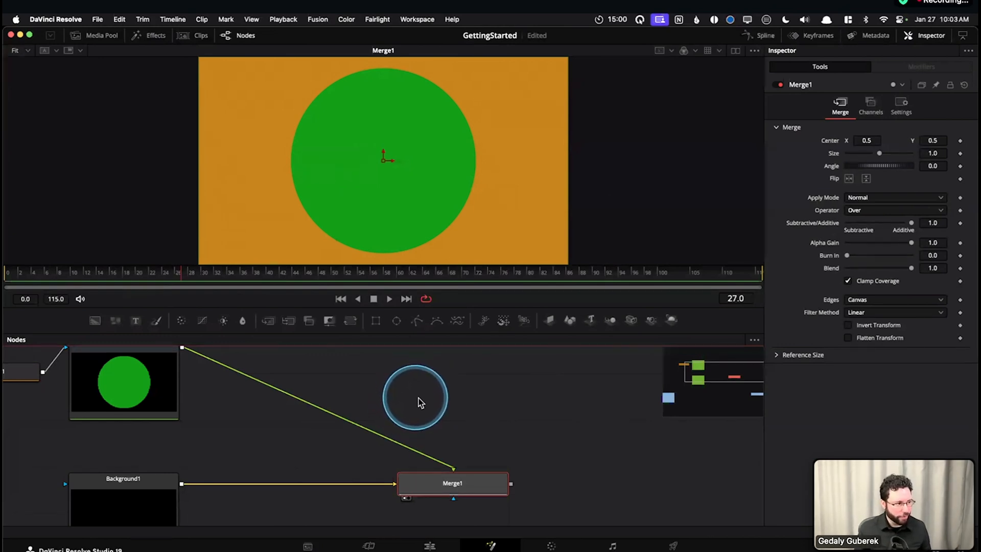
# Compare Background2 in the first viewer with Merge1 in the second using the dual-viewer layout, and deselect all nodes
pyautogui.click(736, 50)
pyautogui.click(128, 387)
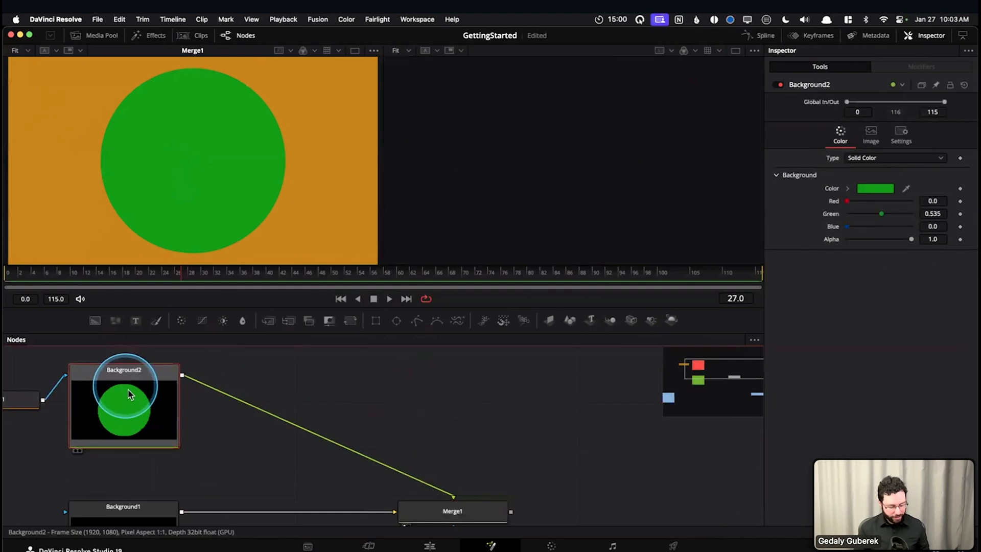
pyautogui.press('1')
pyautogui.click(486, 514)
pyautogui.press('2')
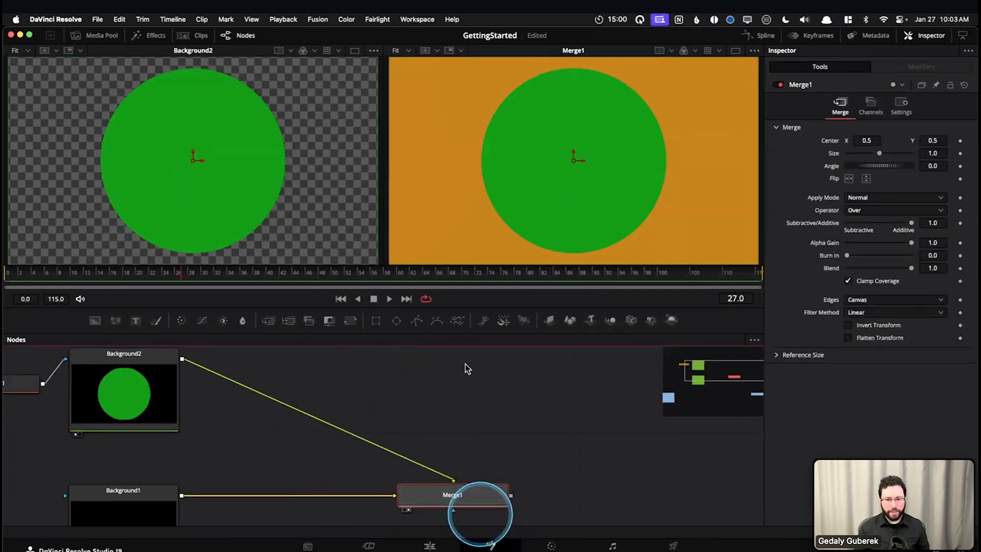
pyautogui.click(462, 417)
pyautogui.click(405, 384)
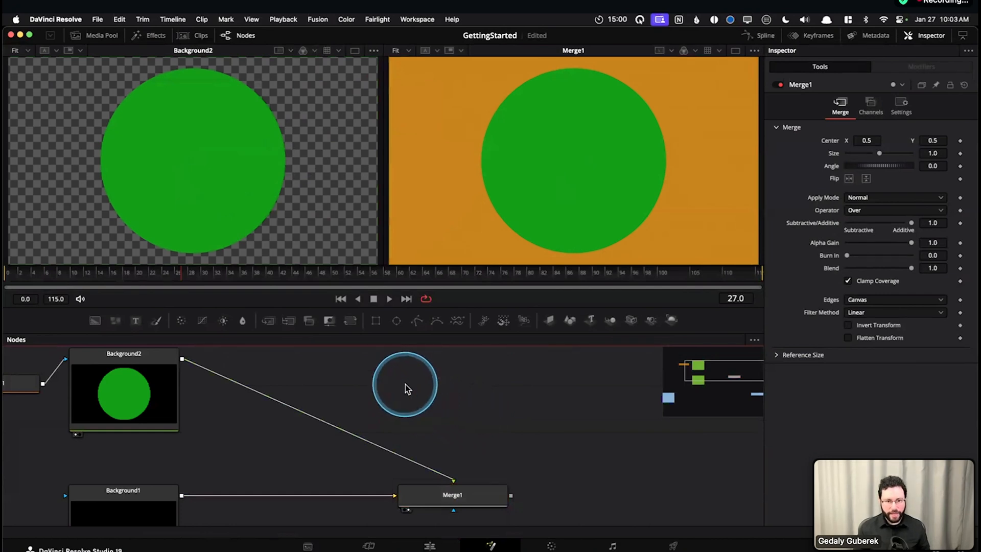
# Clear both viewers, return to the single-viewer layout, and show only Merge1
pyautogui.moveTo(265, 442); pyautogui.dragTo(344, 478)
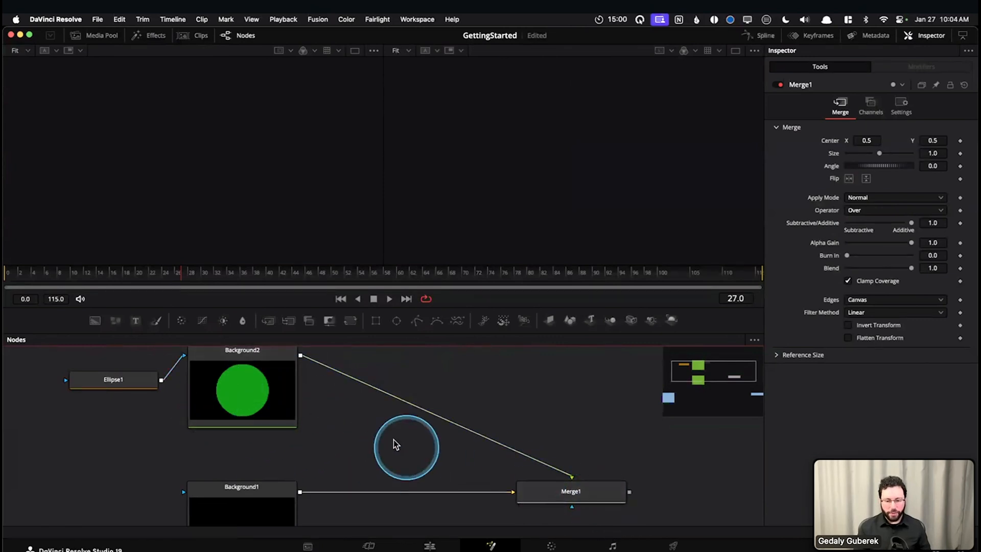
pyautogui.click(354, 50)
pyautogui.moveTo(543, 400); pyautogui.dragTo(382, 367)
pyautogui.click(425, 460)
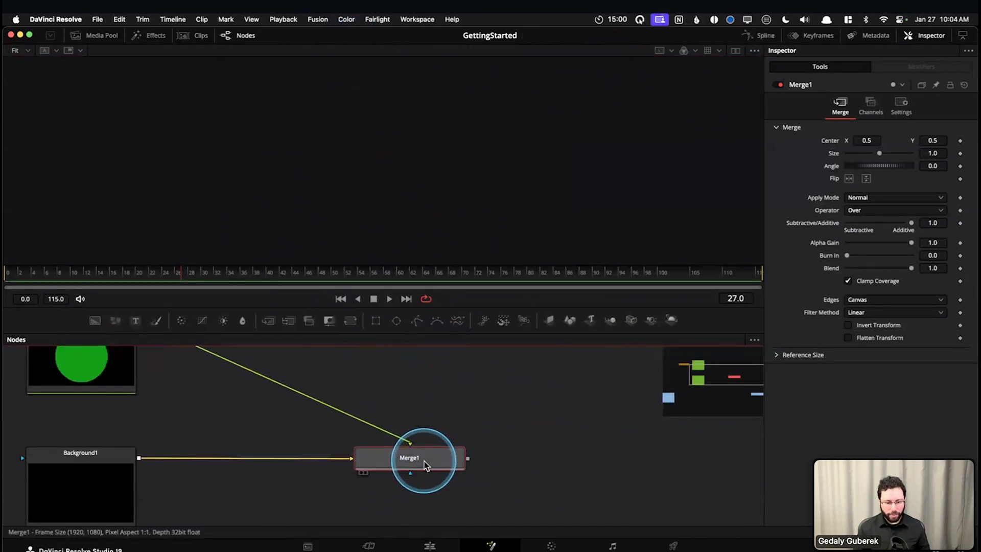
pyautogui.press('1')
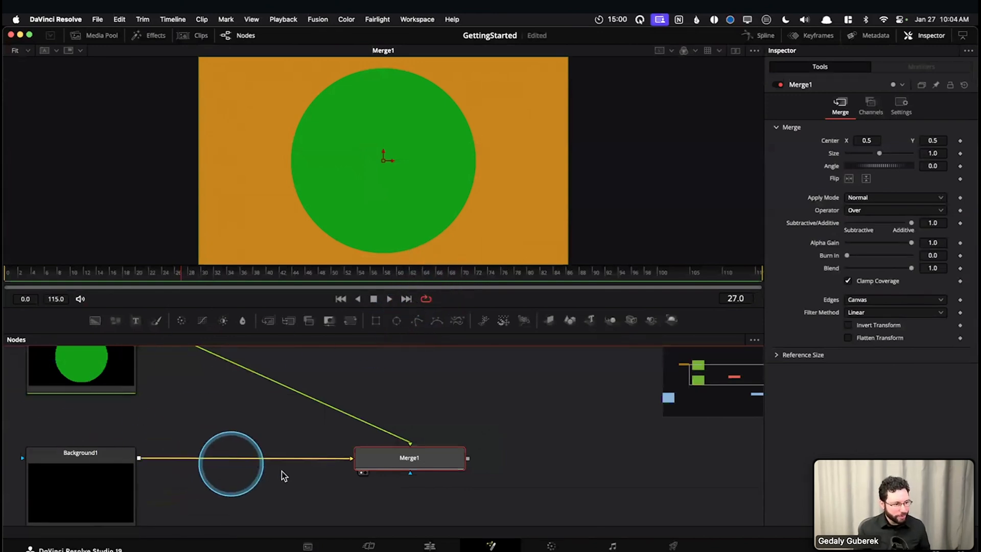
# Disconnect Background2 from Merge1's foreground input and Background1 from its background input
pyautogui.moveTo(554, 443); pyautogui.dragTo(643, 452)
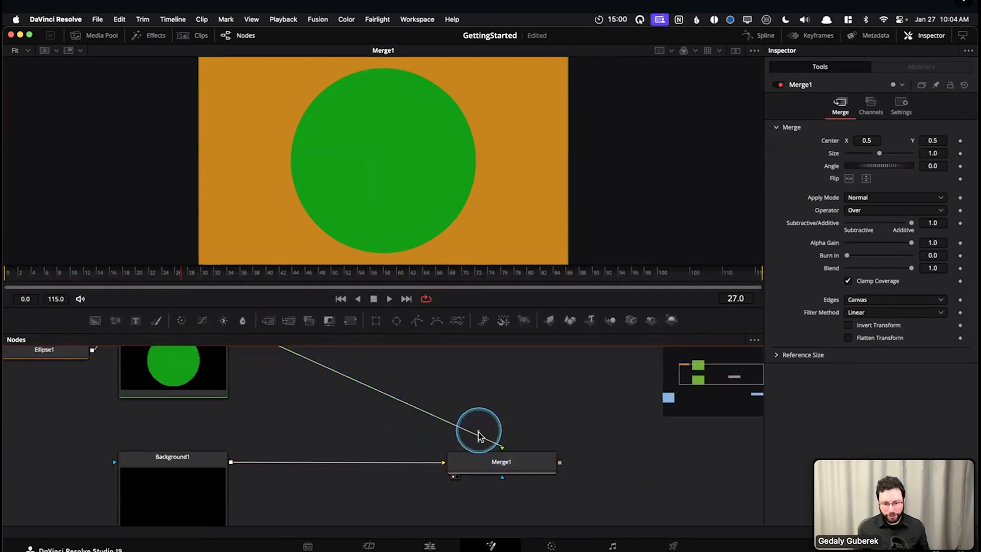
pyautogui.moveTo(478, 432); pyautogui.dragTo(455, 339)
pyautogui.moveTo(440, 462); pyautogui.dragTo(283, 430)
pyautogui.moveTo(363, 473); pyautogui.dragTo(308, 450)
pyautogui.scroll(2, 444, 453)
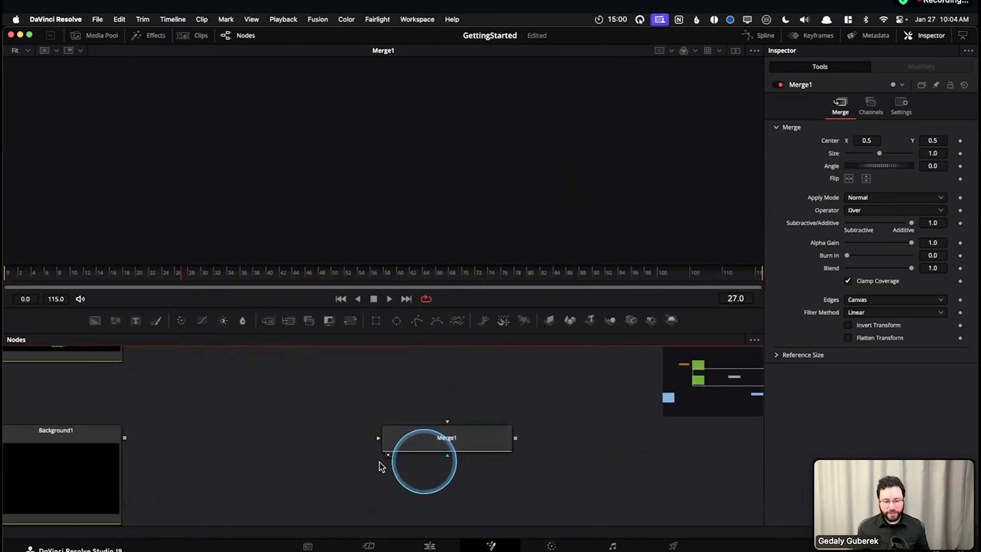
# Try pulling a connection from Merge1's output into the empty node area
pyautogui.moveTo(469, 434); pyautogui.dragTo(474, 465)
pyautogui.press('super+z')
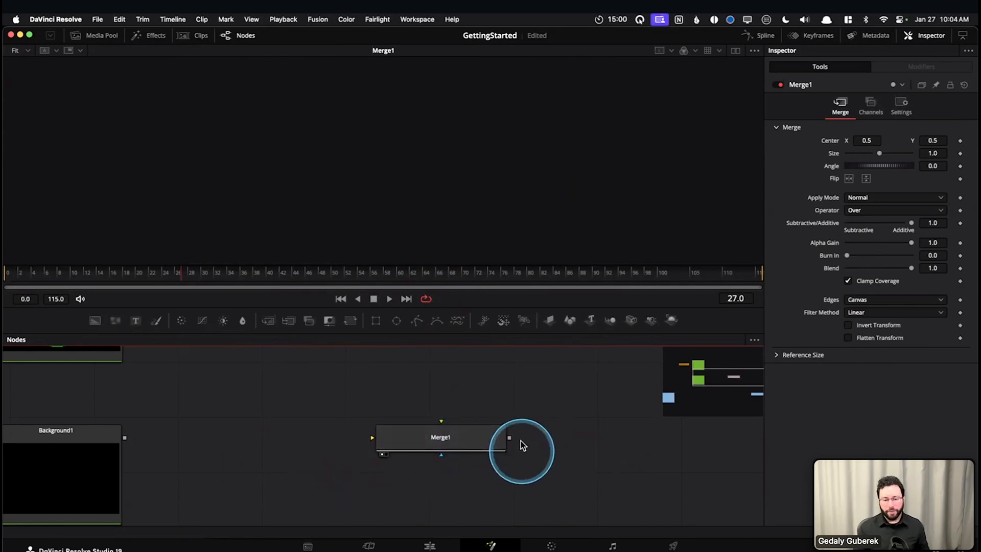
pyautogui.moveTo(510, 438); pyautogui.dragTo(611, 451)
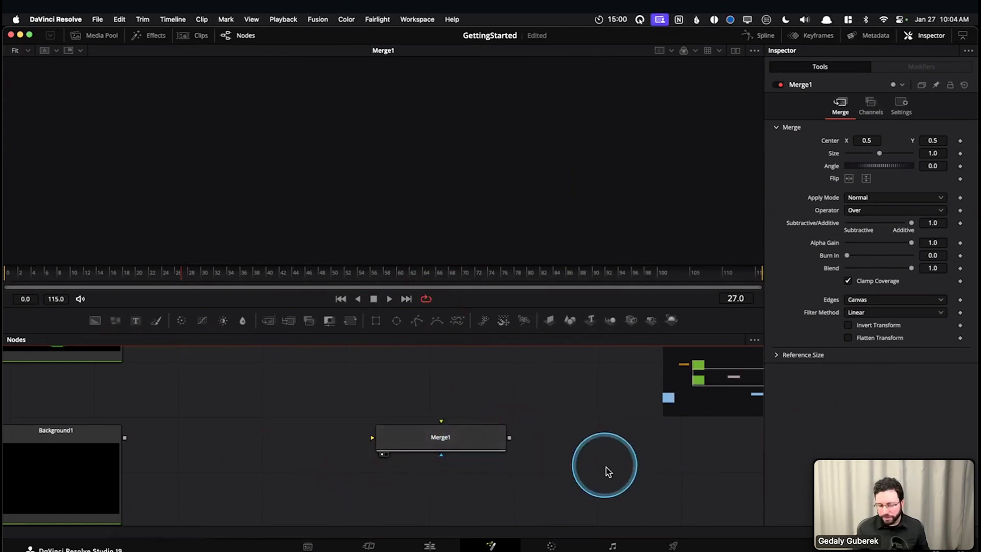
# Connect Background1's output to Merge1 so that it feeds the background input
pyautogui.moveTo(444, 510); pyautogui.dragTo(477, 436)
pyautogui.moveTo(397, 416); pyautogui.dragTo(354, 479)
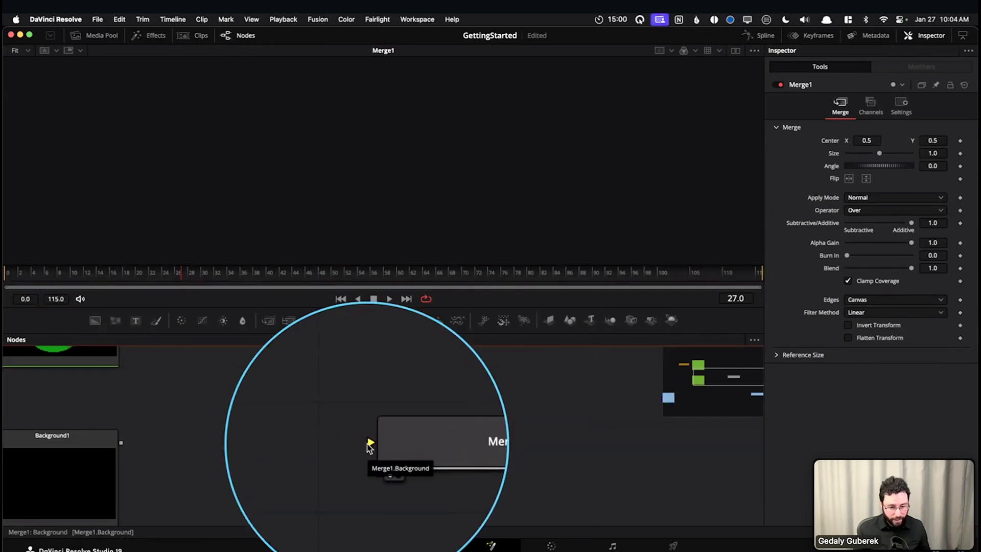
pyautogui.click(452, 456)
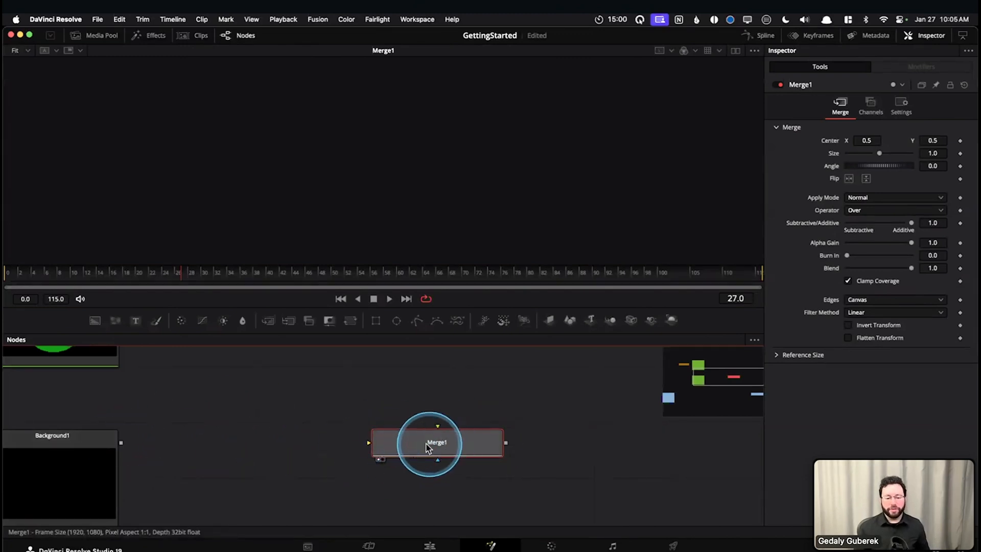
pyautogui.moveTo(388, 408); pyautogui.dragTo(373, 422)
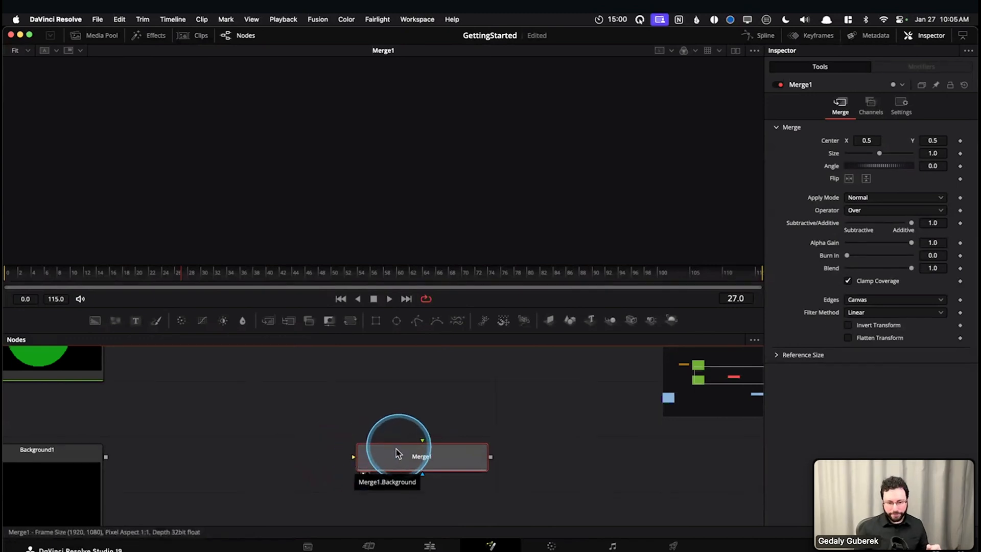
pyautogui.moveTo(436, 407); pyautogui.dragTo(439, 391)
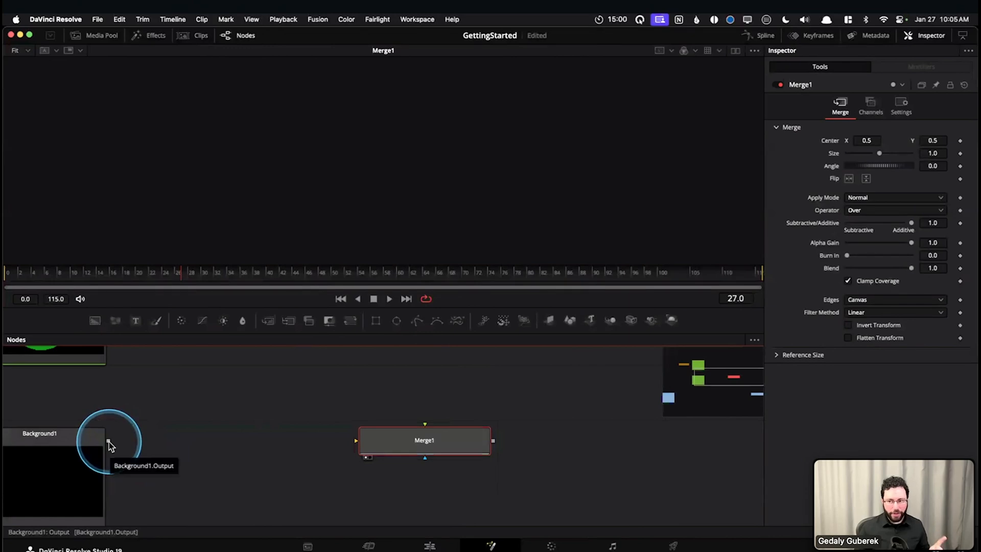
pyautogui.moveTo(110, 441); pyautogui.dragTo(137, 487)
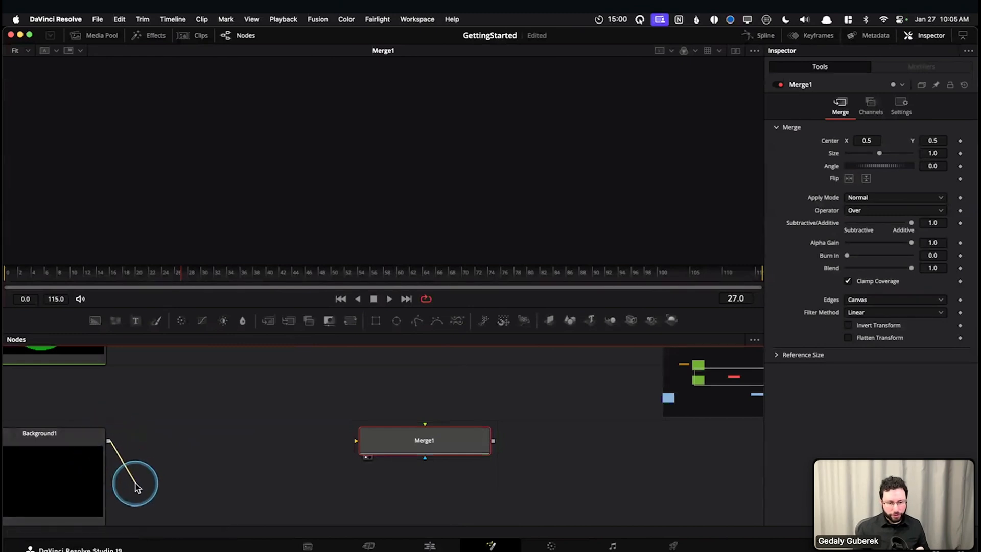
pyautogui.moveTo(207, 470); pyautogui.dragTo(428, 446)
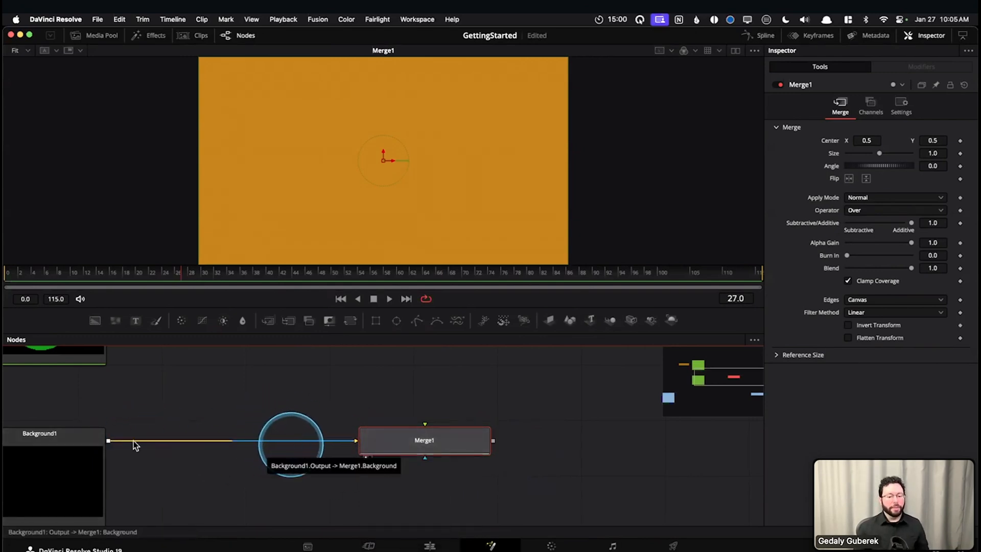
# Detach and reattach Background1's output on Merge1's background input, and disconnect it once more
pyautogui.click(288, 442)
pyautogui.moveTo(109, 442); pyautogui.dragTo(460, 441)
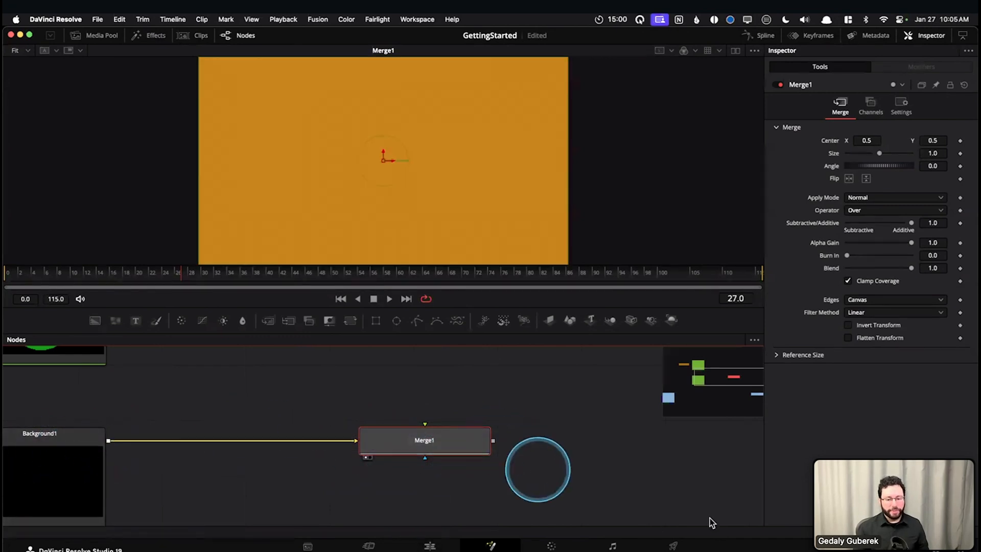
pyautogui.moveTo(554, 431); pyautogui.dragTo(551, 480)
pyautogui.click(322, 459)
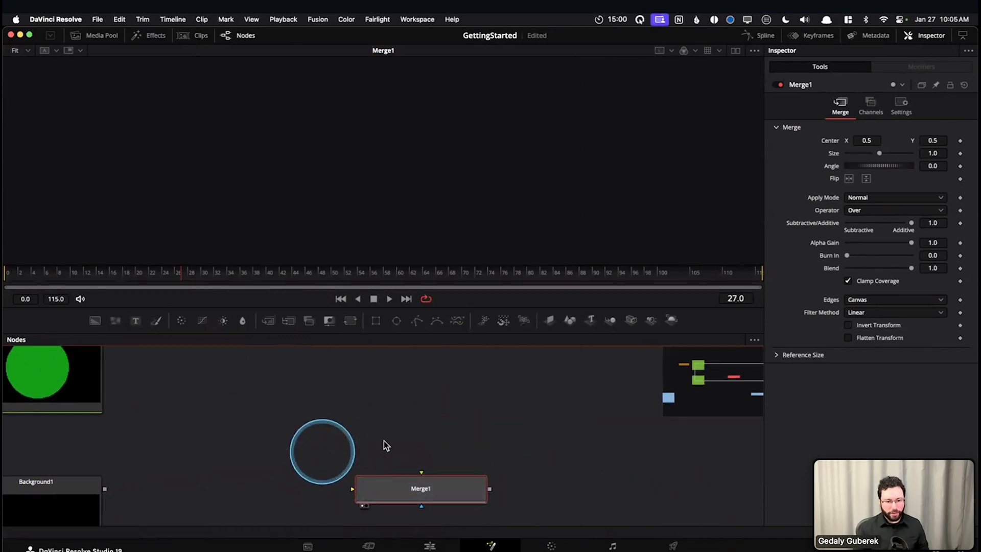
# Connect Background2's output to Merge1's background input and Background1's output to its foreground input
pyautogui.scroll(-2, 382, 441)
pyautogui.moveTo(369, 412); pyautogui.dragTo(365, 420)
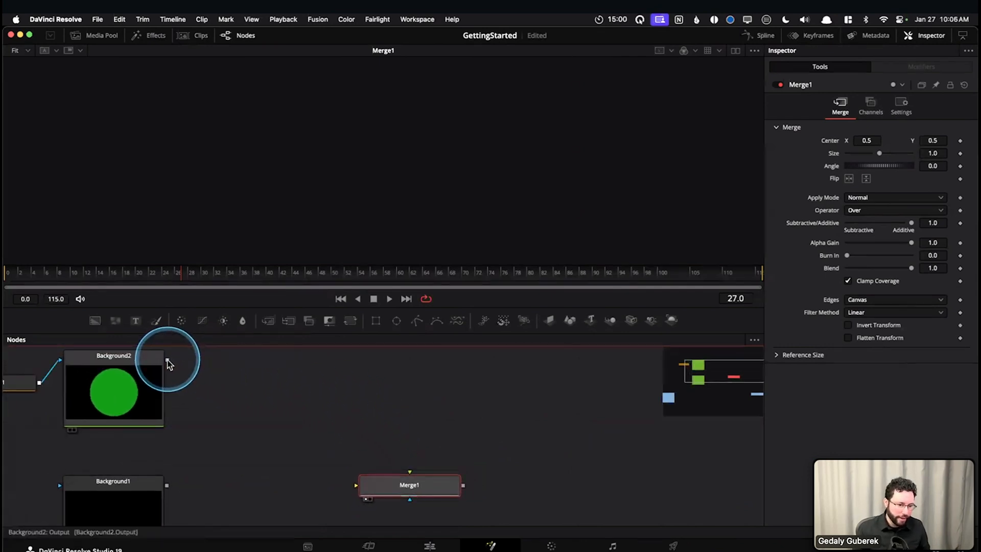
pyautogui.moveTo(168, 360); pyautogui.dragTo(423, 474)
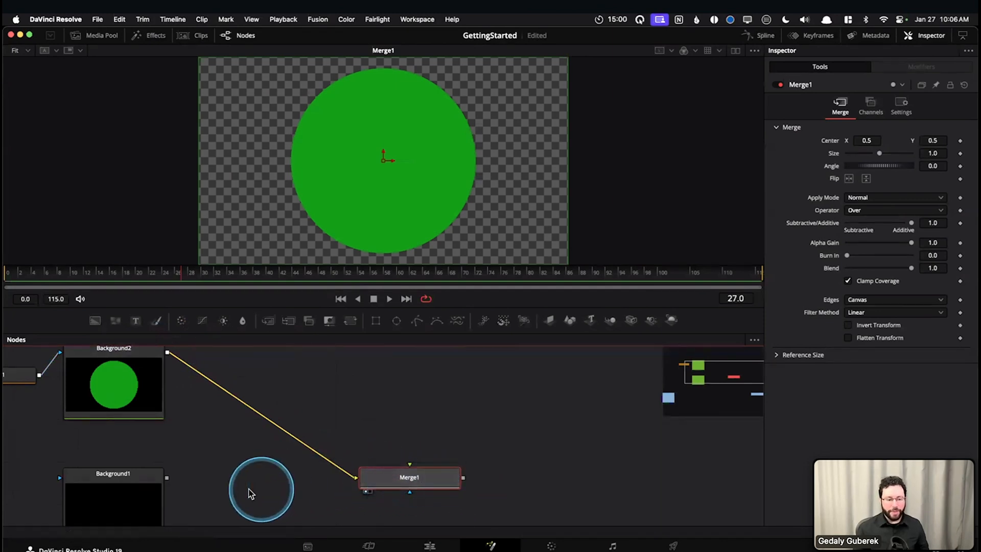
pyautogui.moveTo(166, 478); pyautogui.dragTo(443, 483)
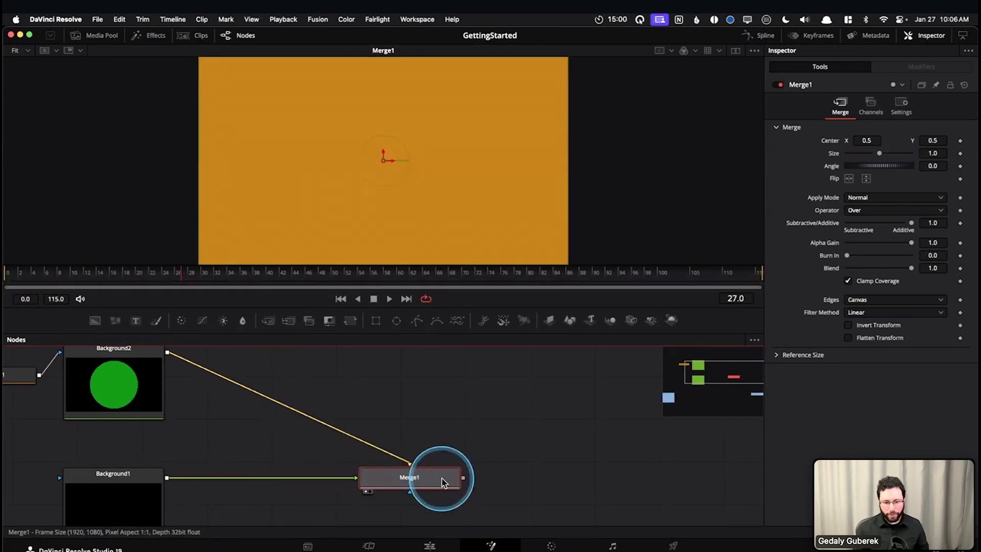
# Swap Merge1's inputs so that Background2 feeds the foreground and Background1 the background
pyautogui.moveTo(245, 484); pyautogui.dragTo(276, 453)
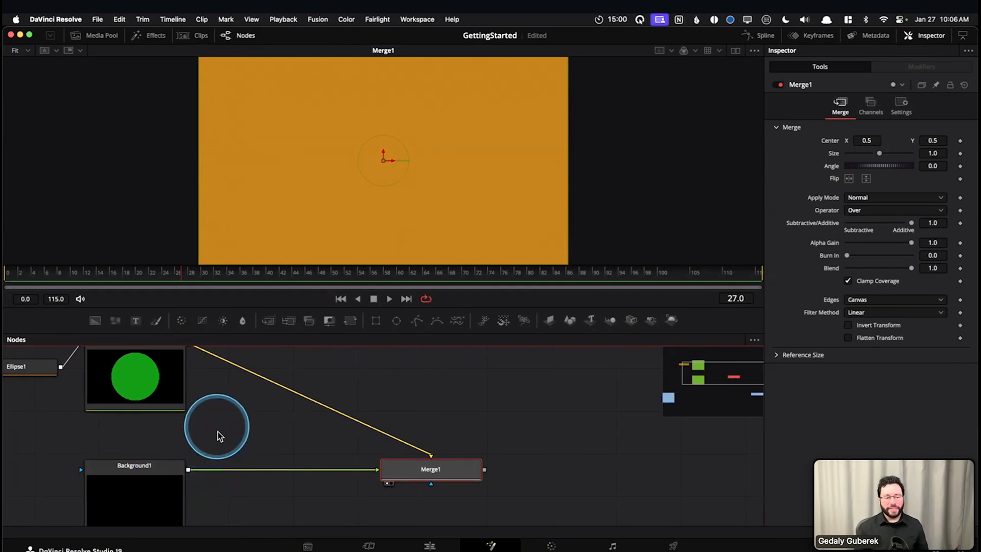
pyautogui.moveTo(502, 423)
pyautogui.mouseDown()
pyautogui.moveTo(501, 452)
pyautogui.moveTo(494, 439)
pyautogui.mouseUp()
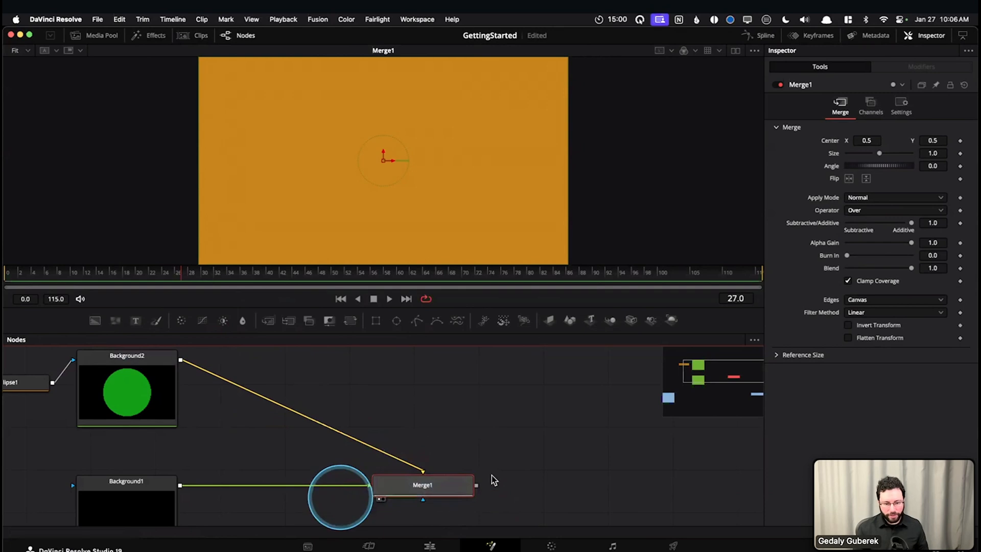
pyautogui.scroll(-3, 495, 431)
pyautogui.scroll(1, 502, 444)
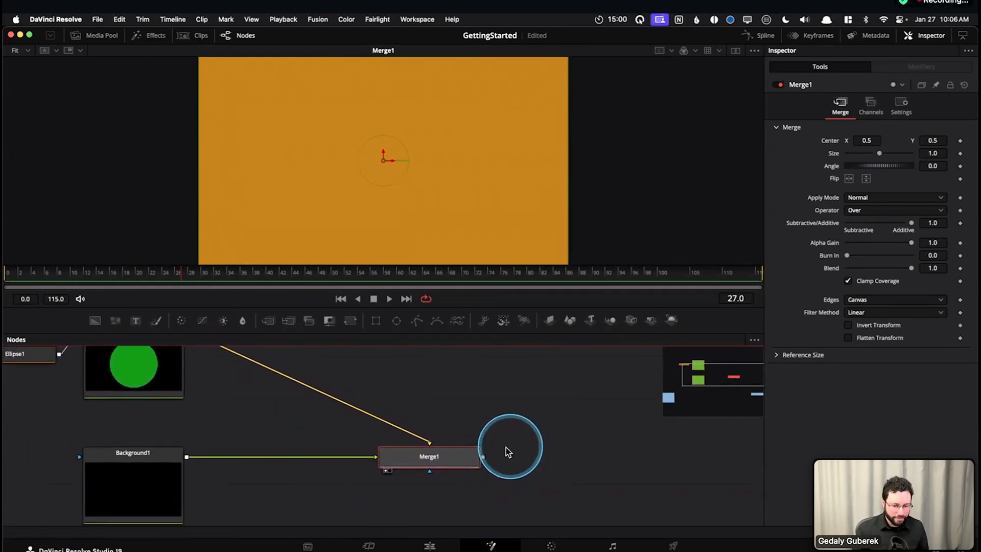
pyautogui.scroll(2, 516, 442)
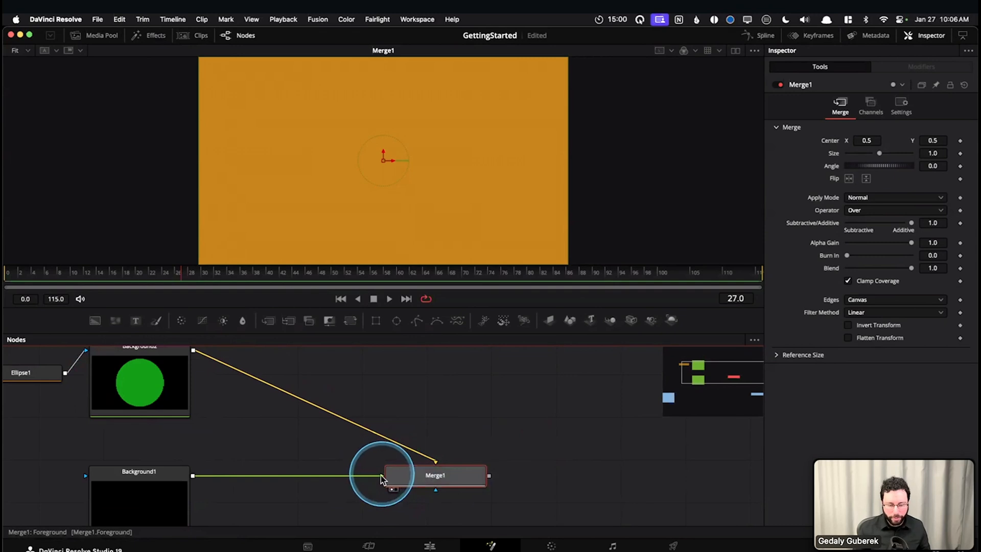
pyautogui.rightClick(408, 476)
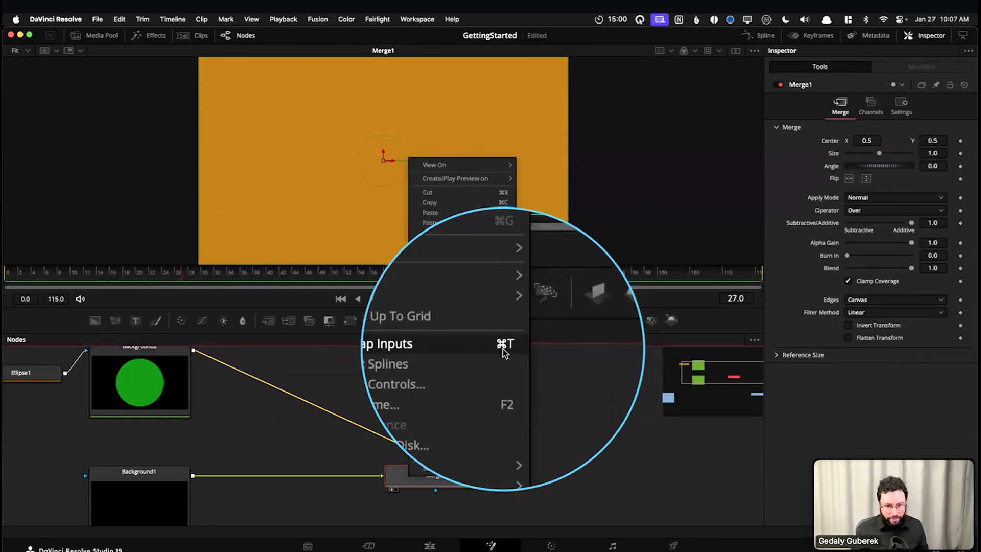
pyautogui.click(338, 459)
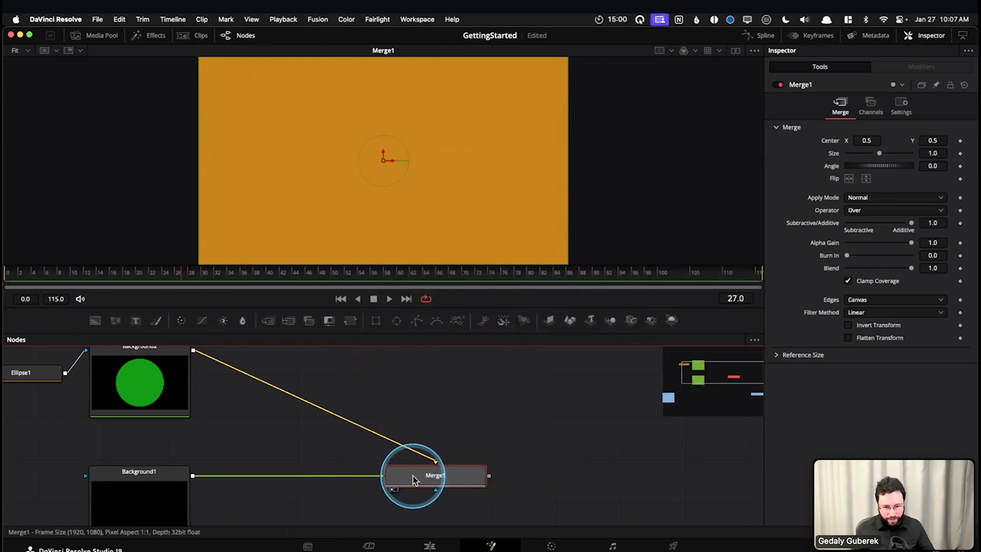
pyautogui.press('super+t')
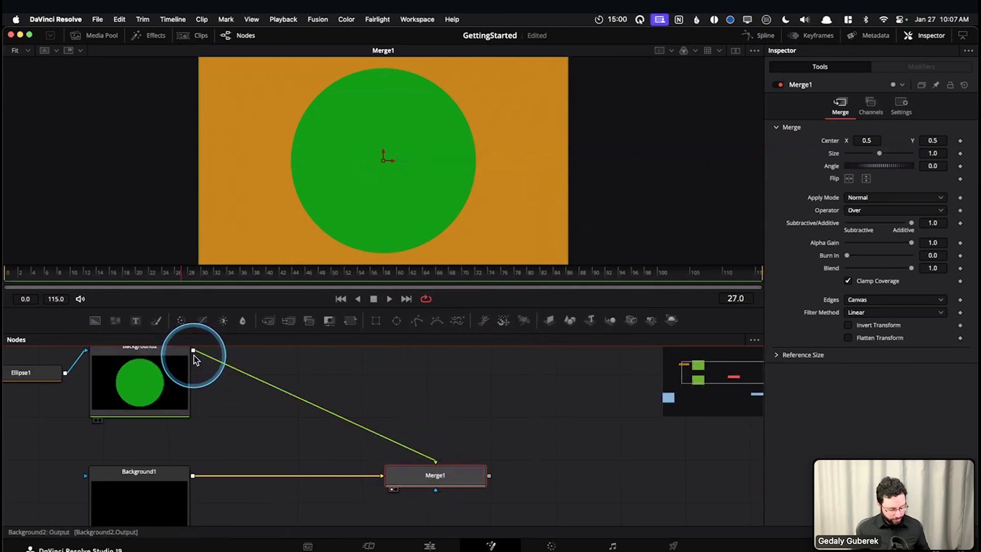
pyautogui.moveTo(195, 354); pyautogui.dragTo(253, 390)
pyautogui.moveTo(410, 460); pyautogui.dragTo(433, 464)
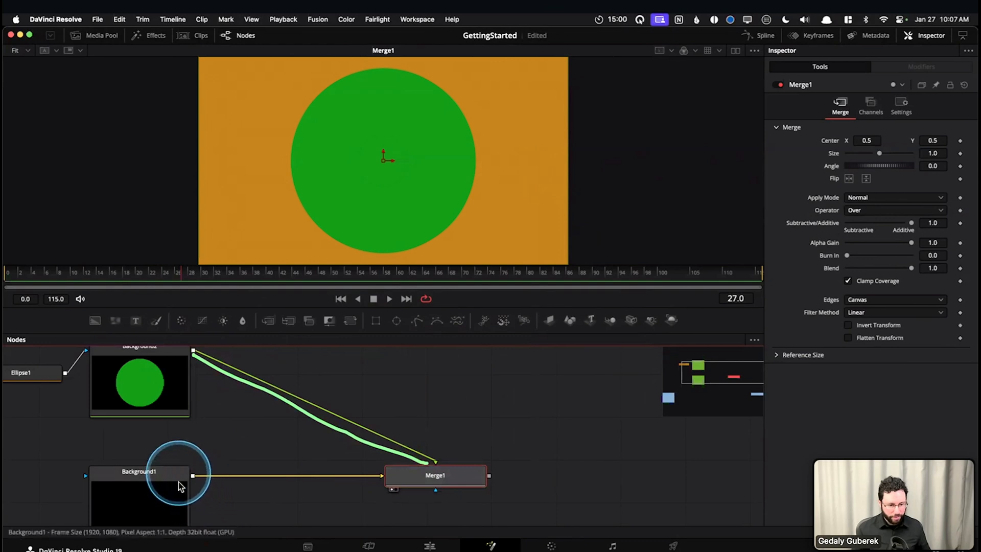
pyautogui.moveTo(193, 480); pyautogui.dragTo(383, 479)
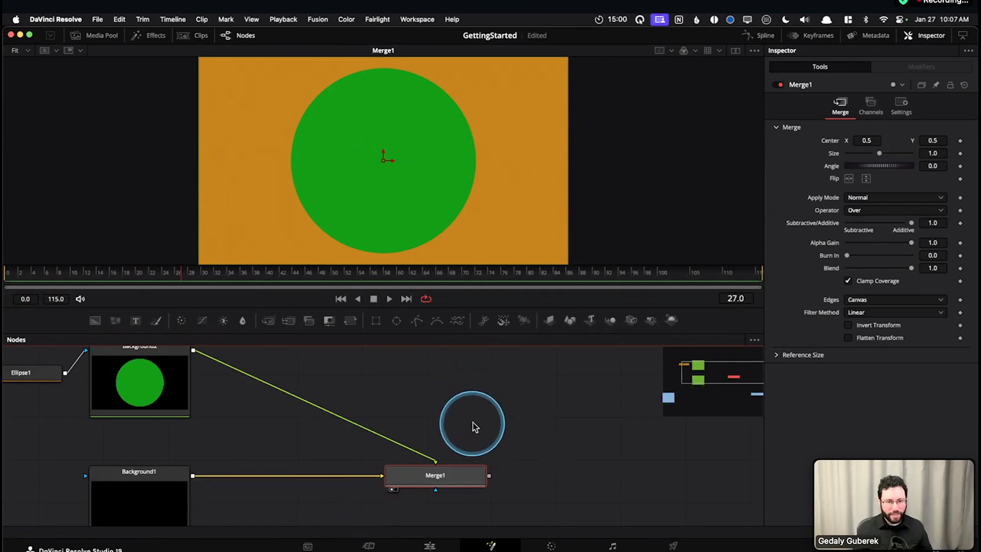
pyautogui.scroll(2, 473, 426)
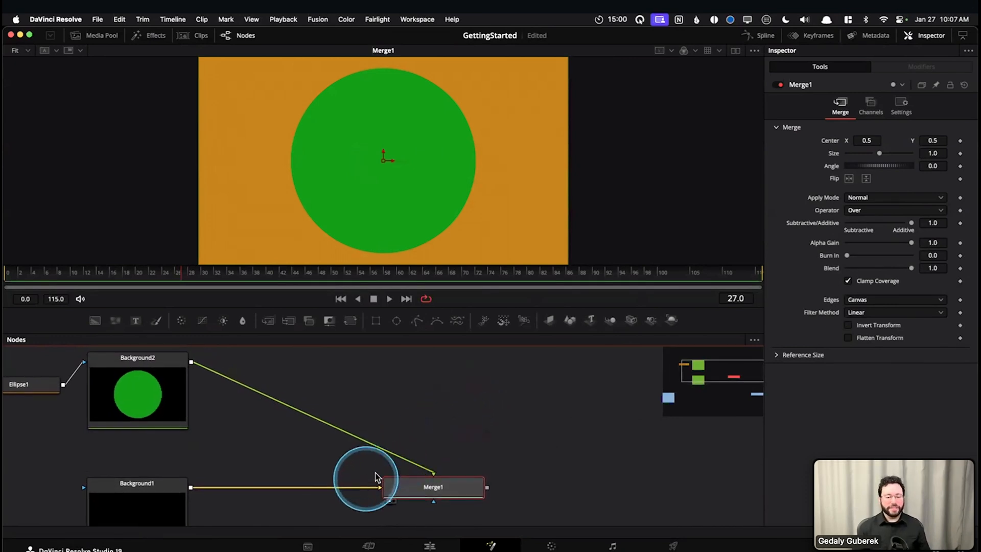
pyautogui.moveTo(200, 494); pyautogui.dragTo(377, 497)
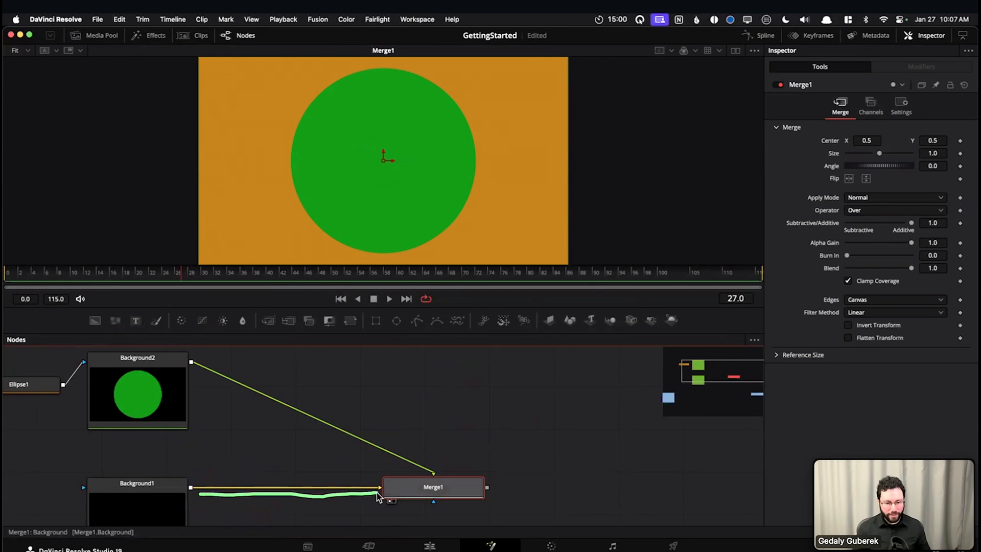
pyautogui.moveTo(203, 372); pyautogui.dragTo(345, 424)
pyautogui.moveTo(443, 463); pyautogui.dragTo(444, 466)
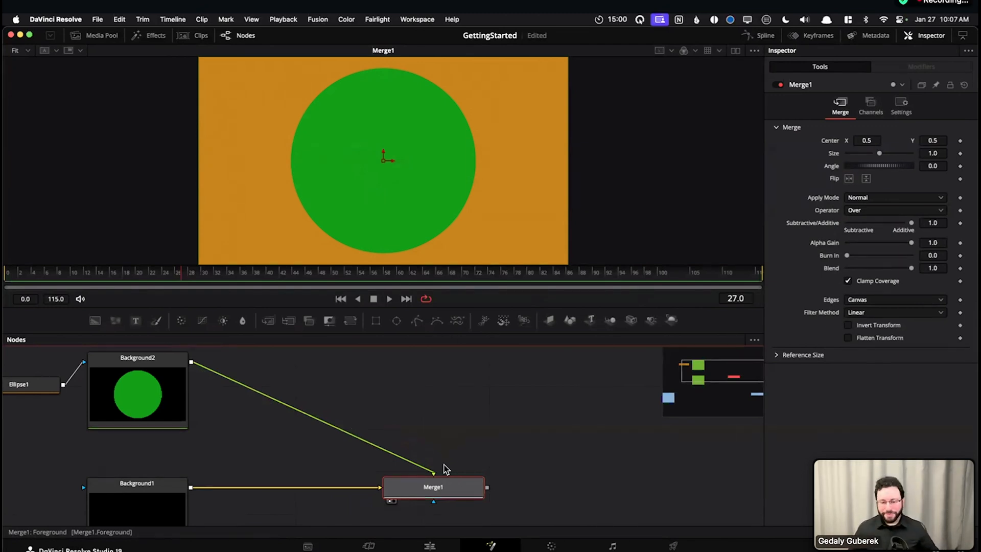
# Examine Merge1's effect mask input alongside its foreground and background connections
pyautogui.moveTo(431, 424); pyautogui.dragTo(438, 376)
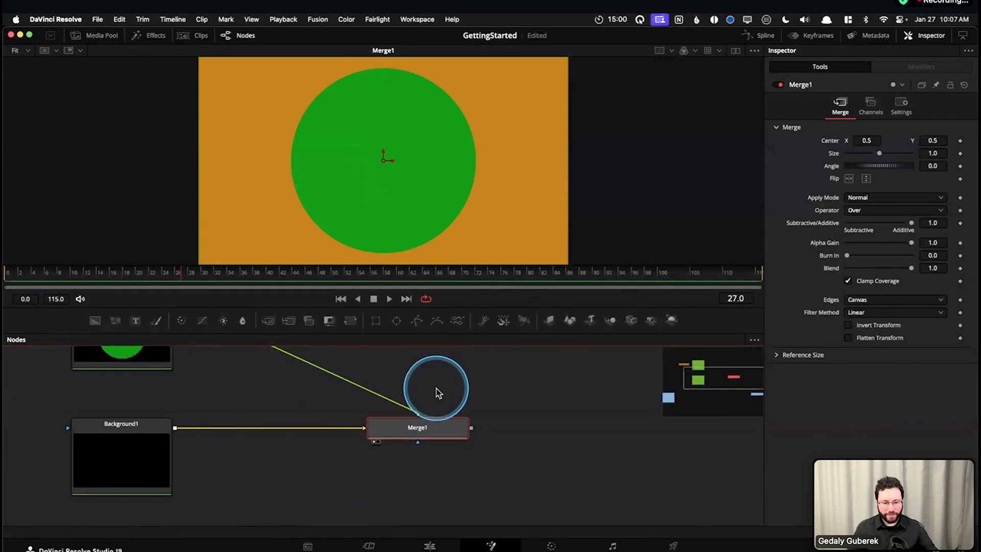
pyautogui.moveTo(413, 450)
pyautogui.mouseDown()
pyautogui.moveTo(439, 460)
pyautogui.moveTo(418, 454)
pyautogui.moveTo(425, 446)
pyautogui.mouseUp()
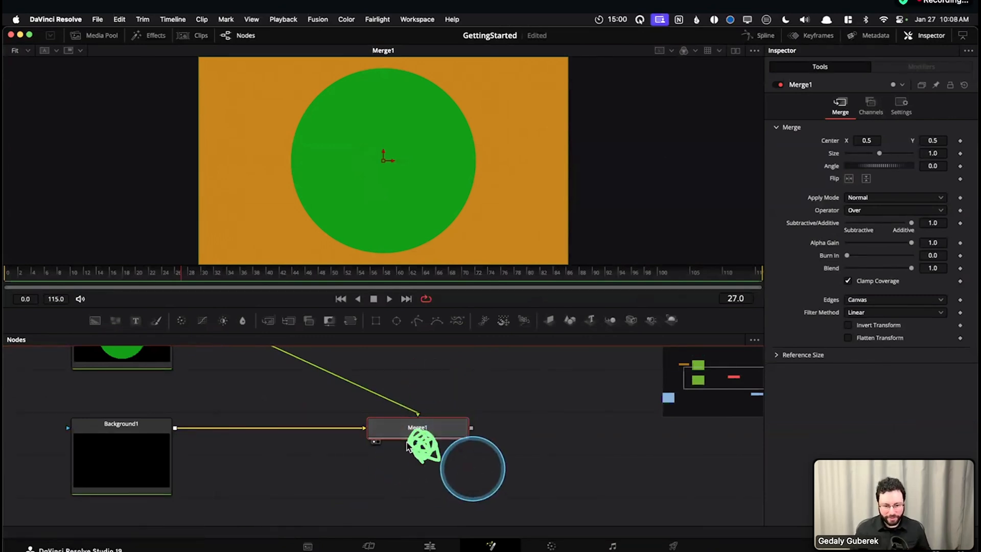
pyautogui.hscroll(-5, 673, 412)
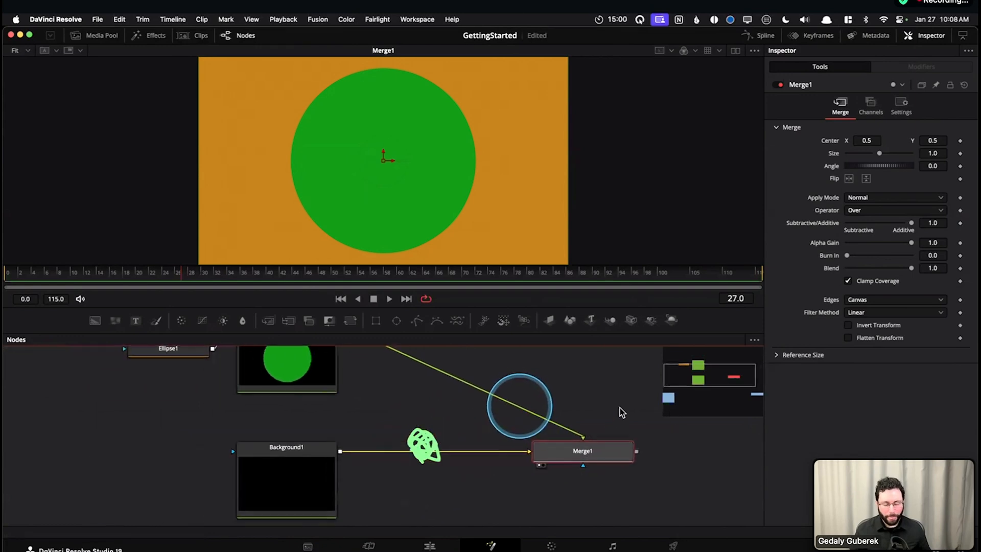
pyautogui.hscroll(3, 621, 413)
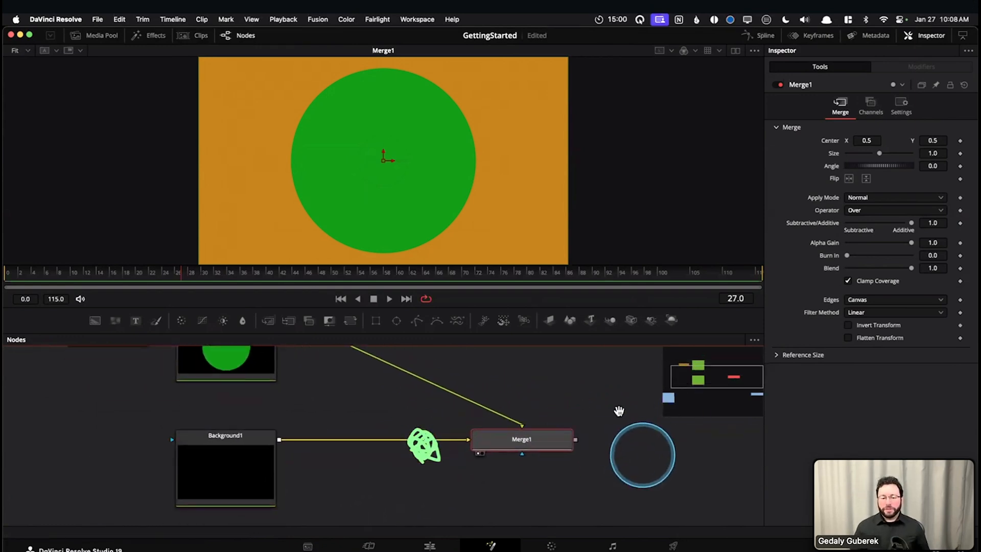
pyautogui.moveTo(619, 411); pyautogui.dragTo(599, 391)
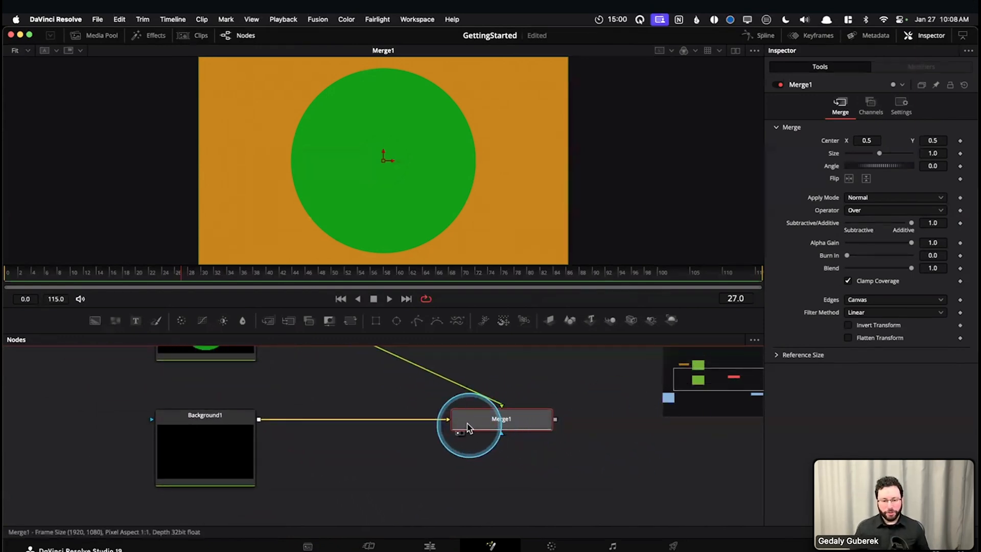
pyautogui.moveTo(429, 447); pyautogui.dragTo(411, 479)
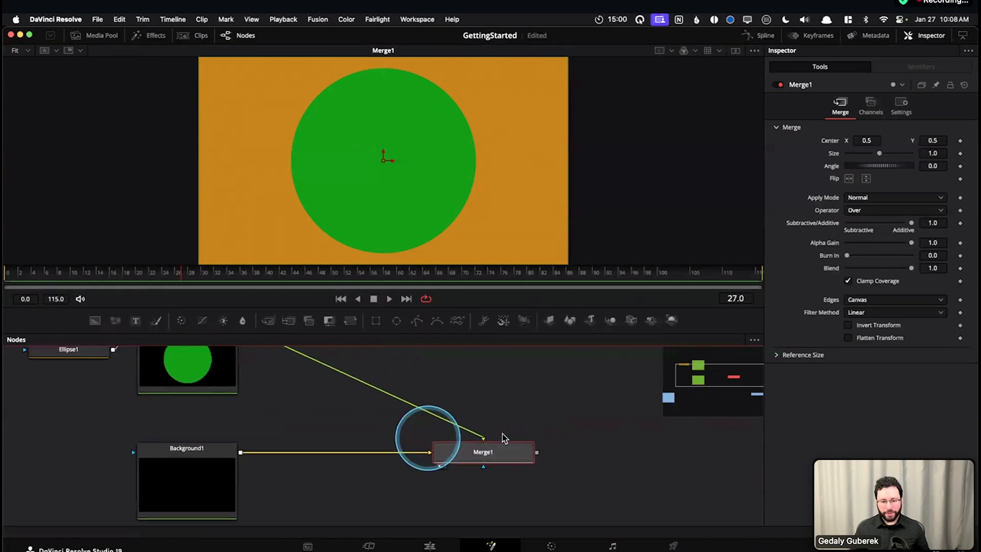
pyautogui.moveTo(514, 409); pyautogui.dragTo(579, 435)
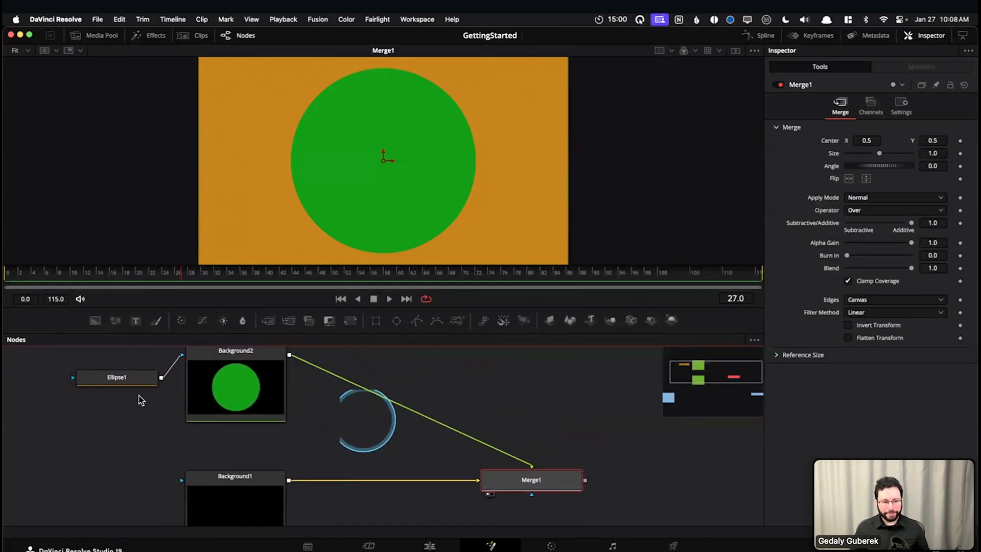
pyautogui.moveTo(493, 440); pyautogui.dragTo(485, 422)
pyautogui.moveTo(464, 470)
pyautogui.mouseDown()
pyautogui.moveTo(483, 484)
pyautogui.moveTo(461, 461)
pyautogui.mouseUp()
pyautogui.scroll(3, 458, 464)
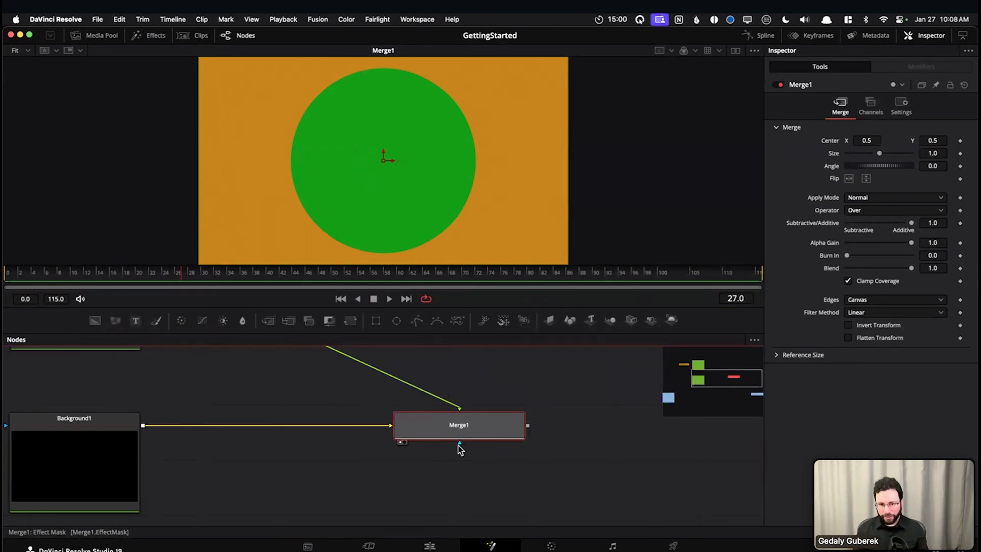
pyautogui.click(459, 446)
pyautogui.moveTo(445, 473); pyautogui.dragTo(449, 533)
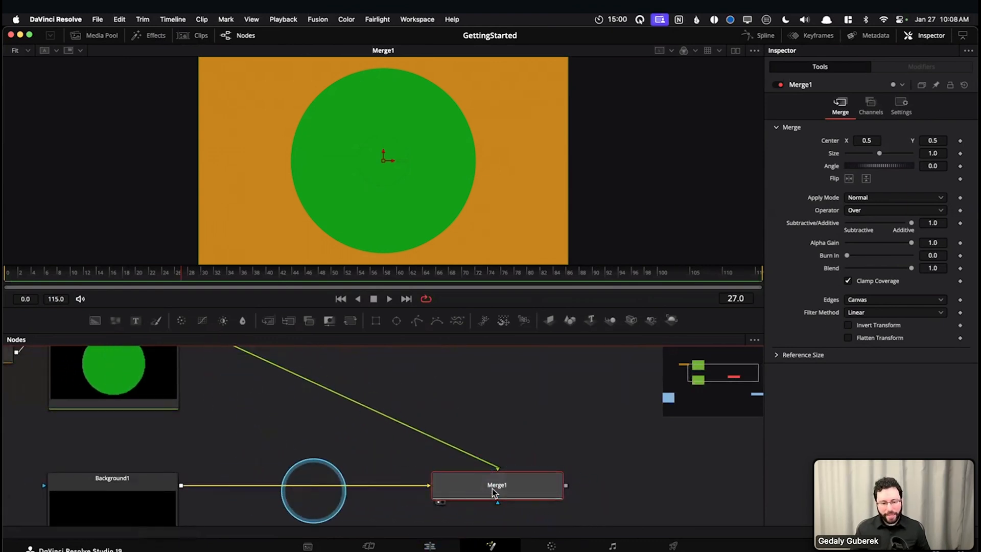
pyautogui.moveTo(549, 388); pyautogui.dragTo(525, 407)
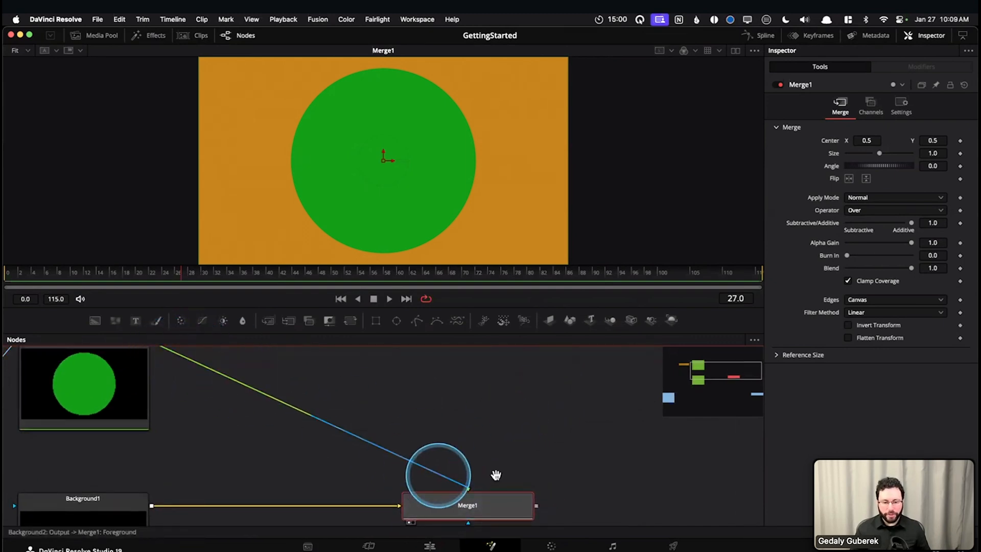
pyautogui.scroll(-3, 463, 417)
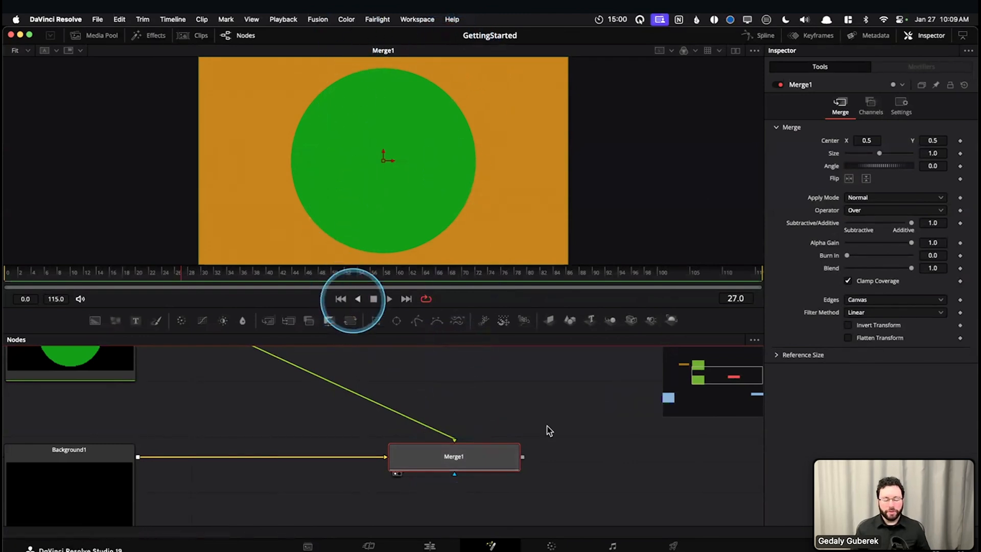
pyautogui.scroll(-3, 452, 453)
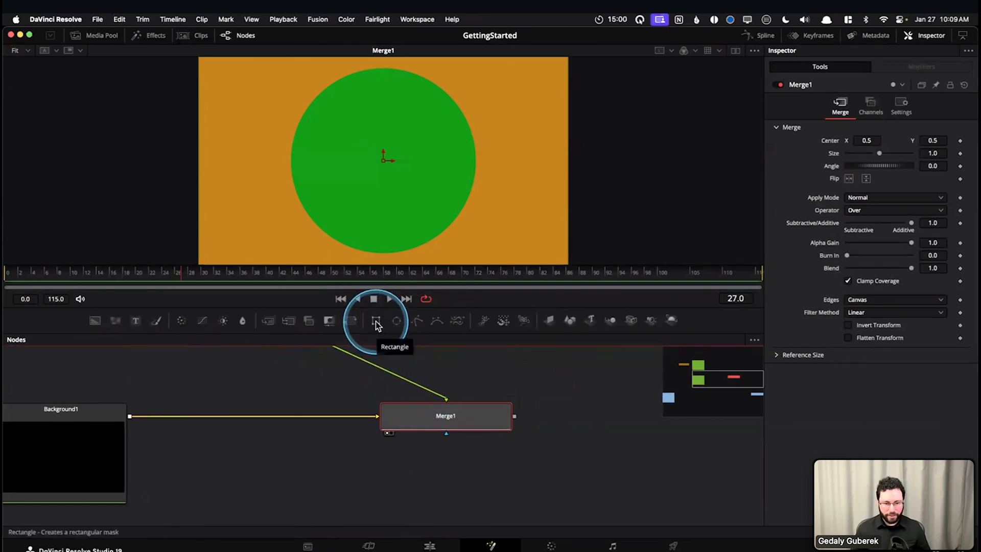
# Add a Rectangle mask node below Merge1 and preview it, returning the viewer to Merge1
pyautogui.moveTo(376, 321); pyautogui.dragTo(419, 500)
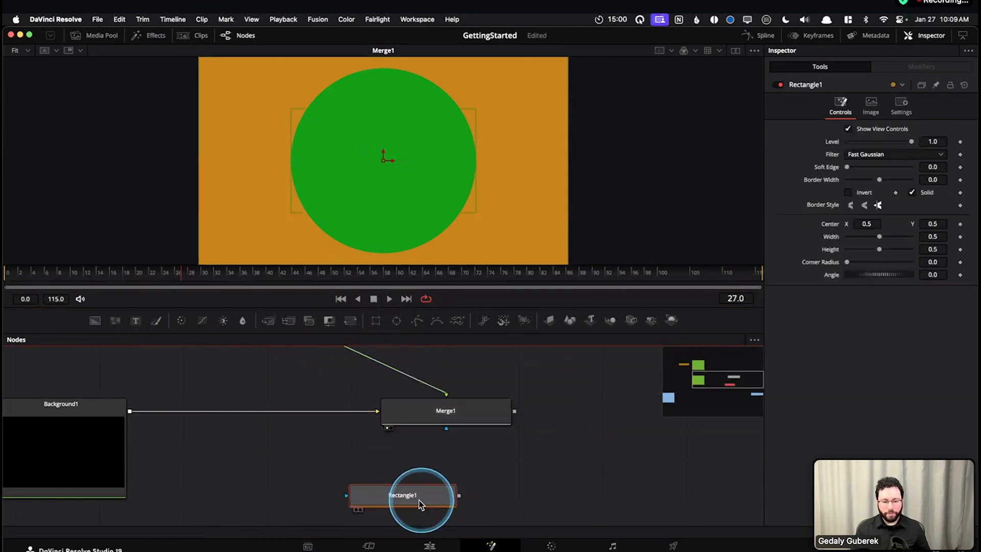
pyautogui.press('1')
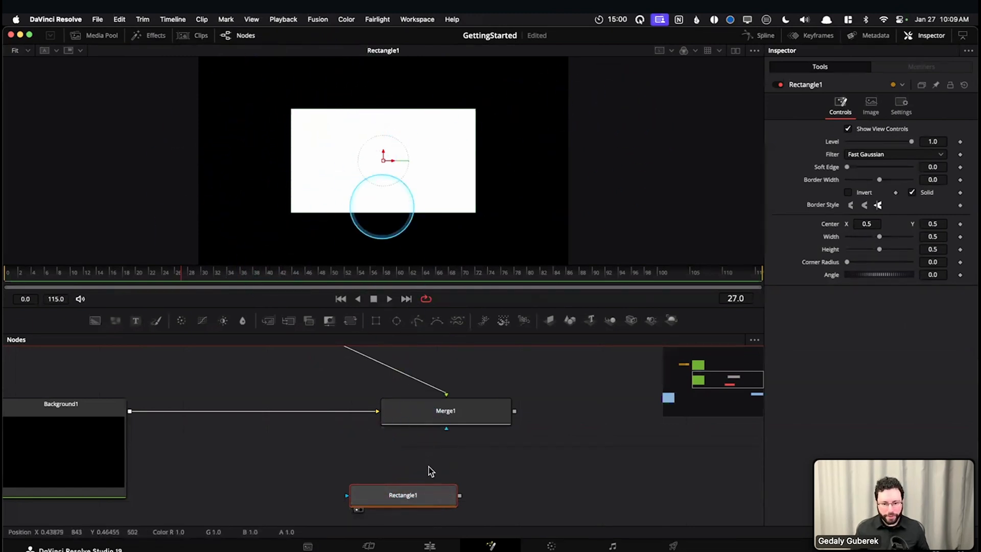
pyautogui.click(470, 415)
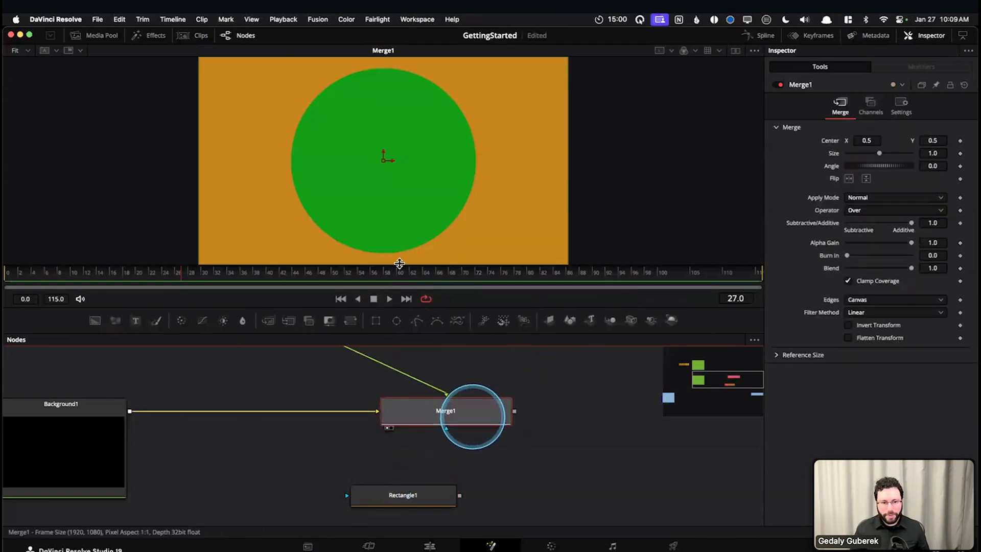
# Connect Rectangle1's output to Merge1's effect mask input and select Merge1
pyautogui.moveTo(432, 503); pyautogui.dragTo(447, 429)
pyautogui.moveTo(446, 431); pyautogui.dragTo(447, 432)
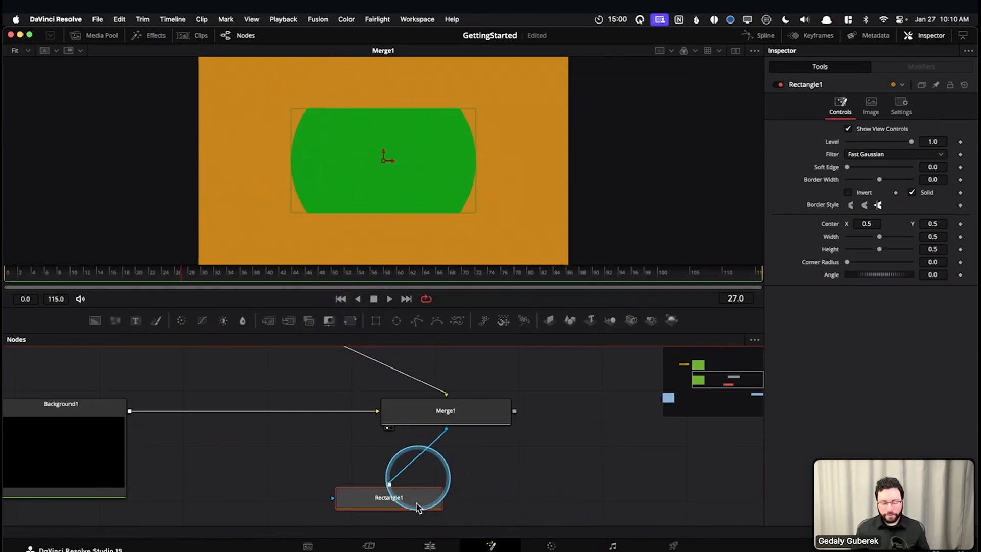
pyautogui.moveTo(423, 455); pyautogui.dragTo(445, 411)
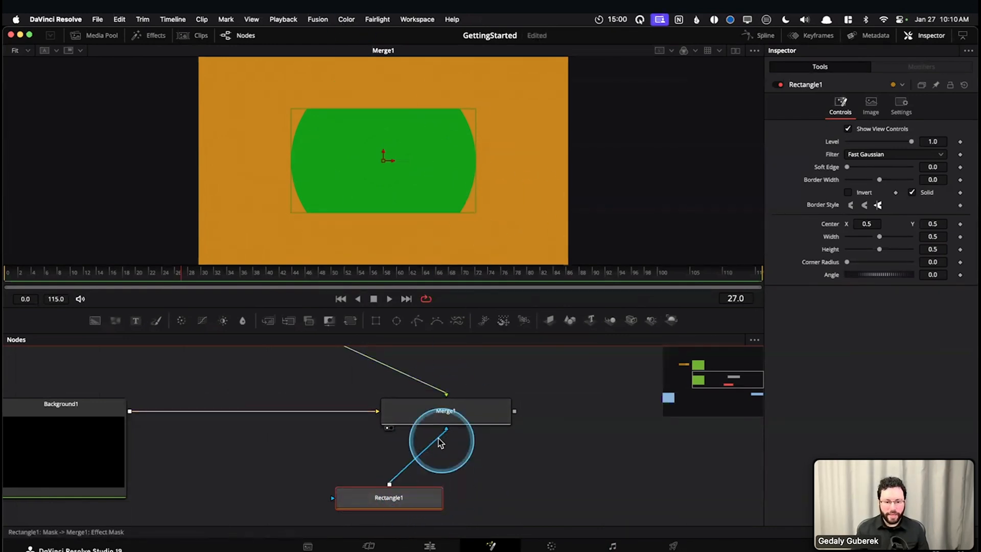
pyautogui.click(457, 417)
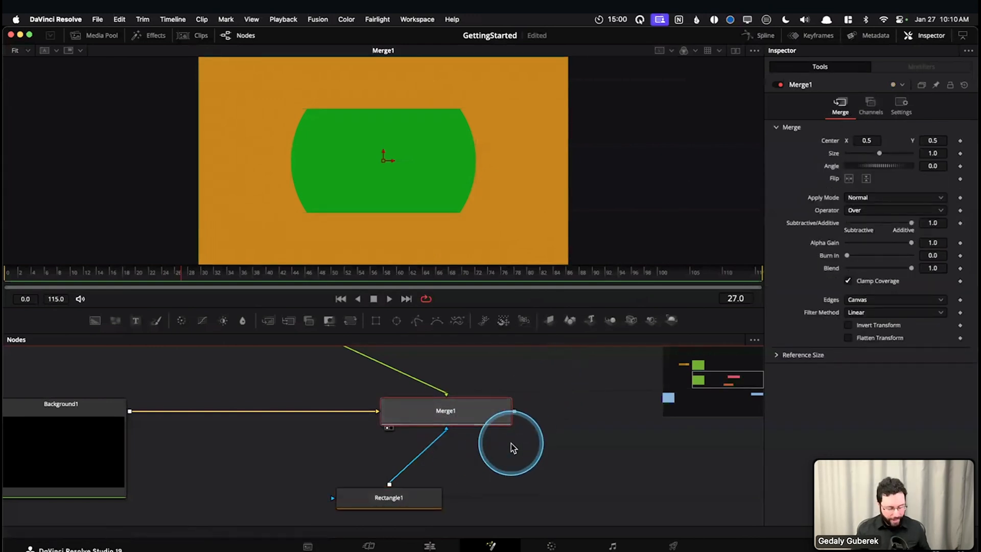
# Select the two Background nodes, Ellipse1, Rectangle1 and Merge1, and move them farther above the MediaIn1–MediaOut1 row
pyautogui.scroll(-5, 511, 443)
pyautogui.moveTo(536, 474); pyautogui.dragTo(504, 477)
pyautogui.moveTo(129, 371); pyautogui.dragTo(484, 503)
pyautogui.moveTo(496, 450); pyautogui.dragTo(410, 372)
pyautogui.click(484, 477)
pyautogui.moveTo(484, 476); pyautogui.dragTo(527, 391)
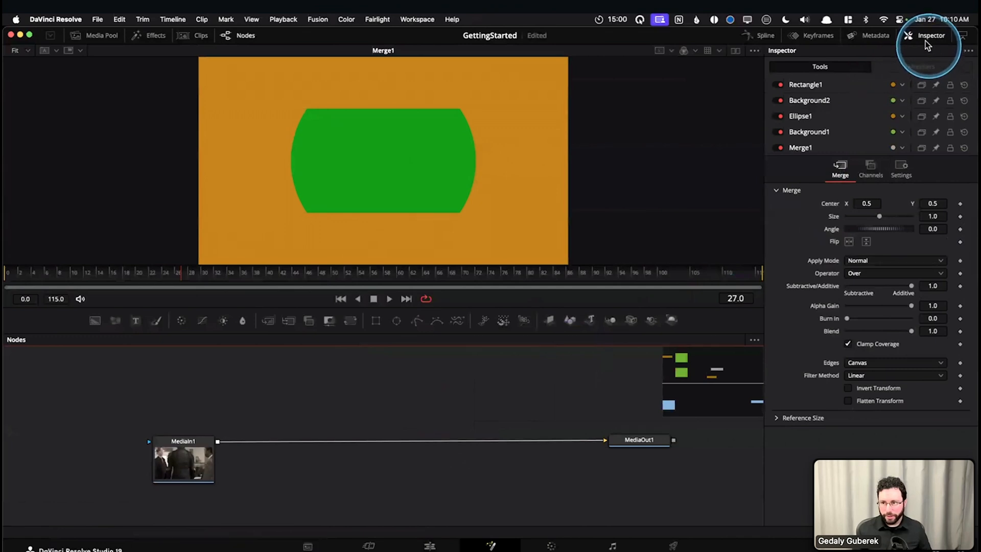
pyautogui.click(203, 461)
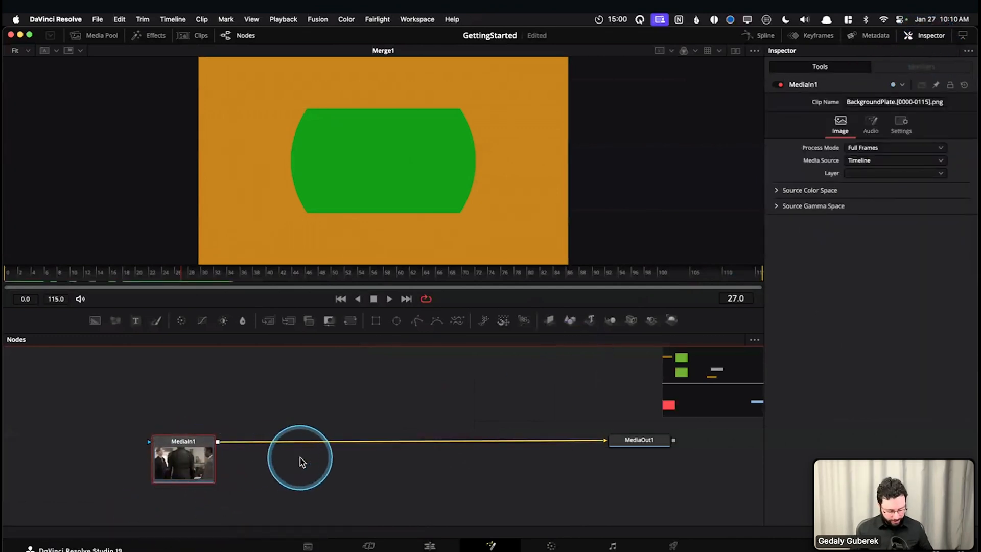
pyautogui.hotkey('shift', 'space')
pyautogui.write('blur')
pyautogui.press('Return')
pyautogui.moveTo(249, 442); pyautogui.dragTo(365, 452)
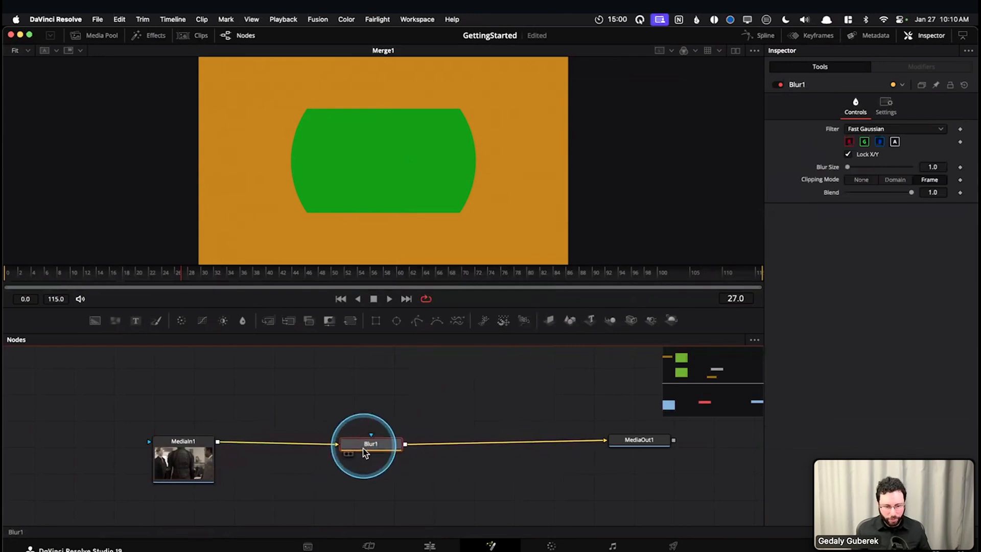
pyautogui.press('Delete')
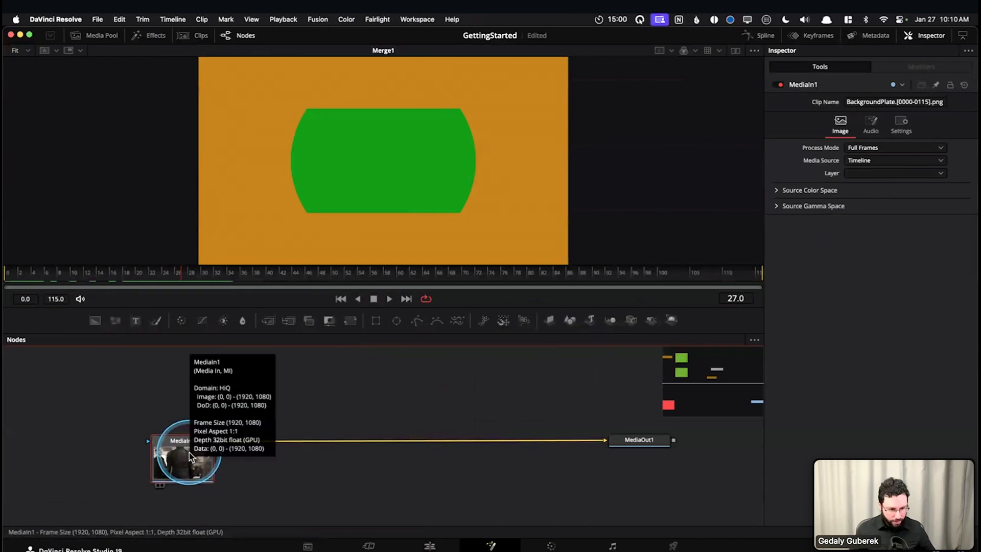
# Add a Blur node after MediaIn1 and place it midway along the connection to MediaOut1
pyautogui.hotkey('shift', 'space')
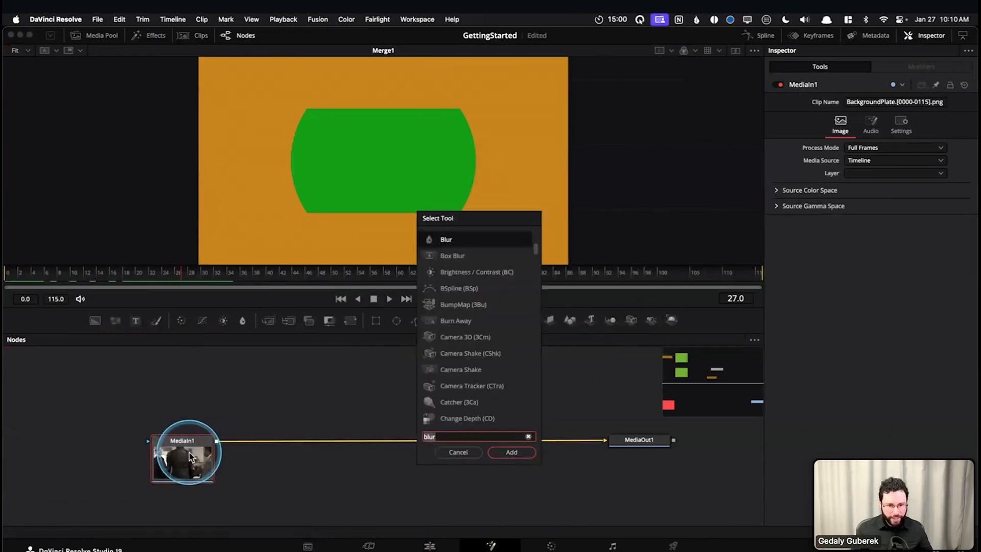
pyautogui.write('blur')
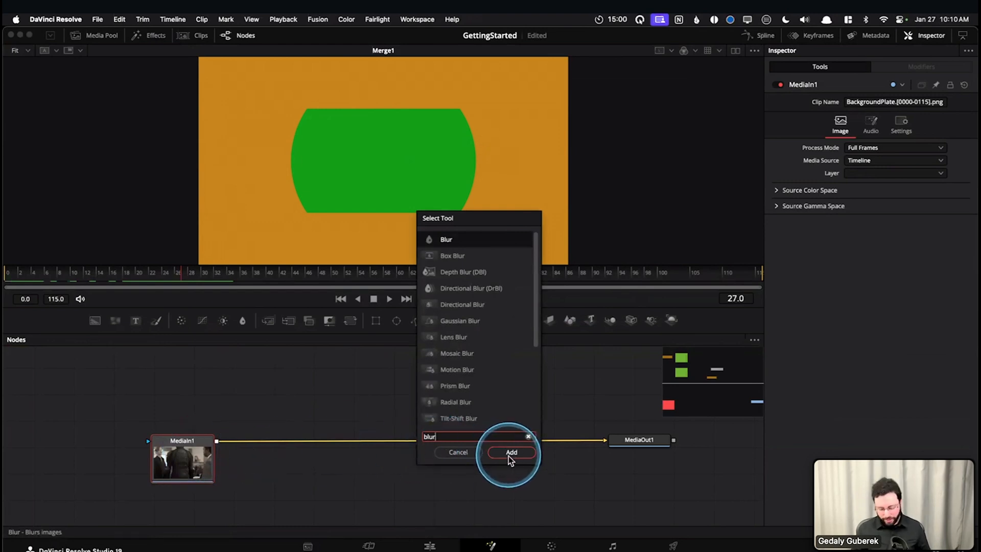
pyautogui.press('Return')
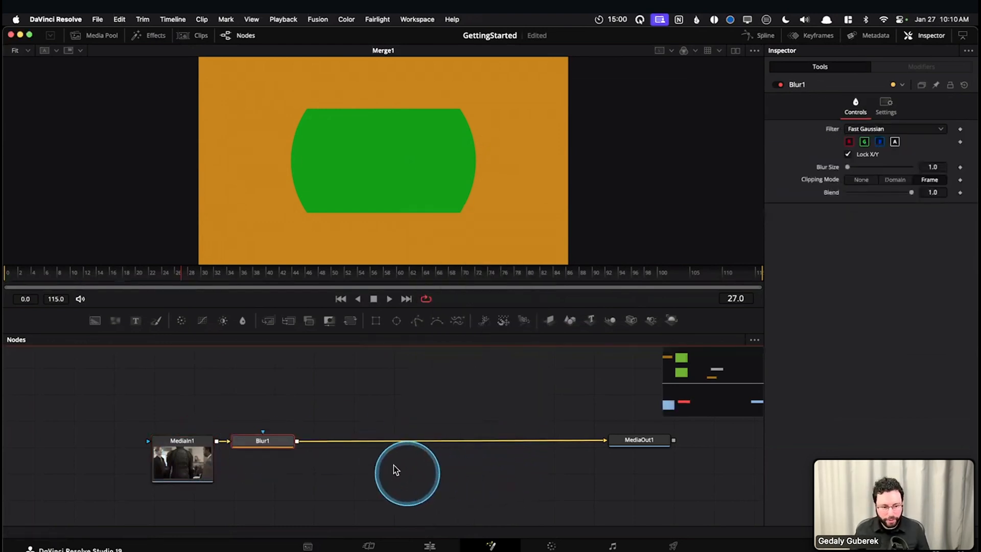
pyautogui.moveTo(241, 441); pyautogui.dragTo(392, 439)
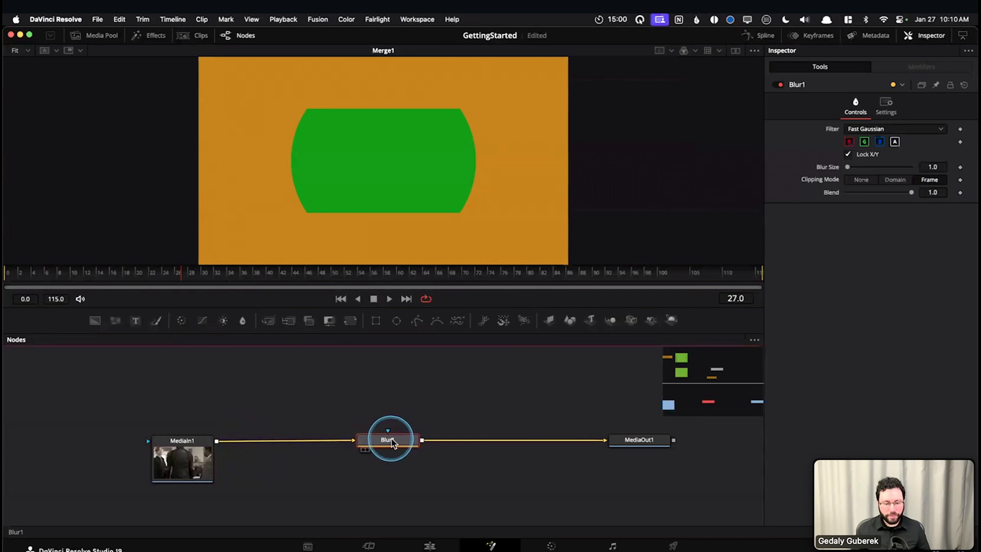
# Display MediaOut1 and then Blur1 in the viewer, and raise Blur1's blur size to 20.5
pyautogui.click(624, 439)
pyautogui.press('1')
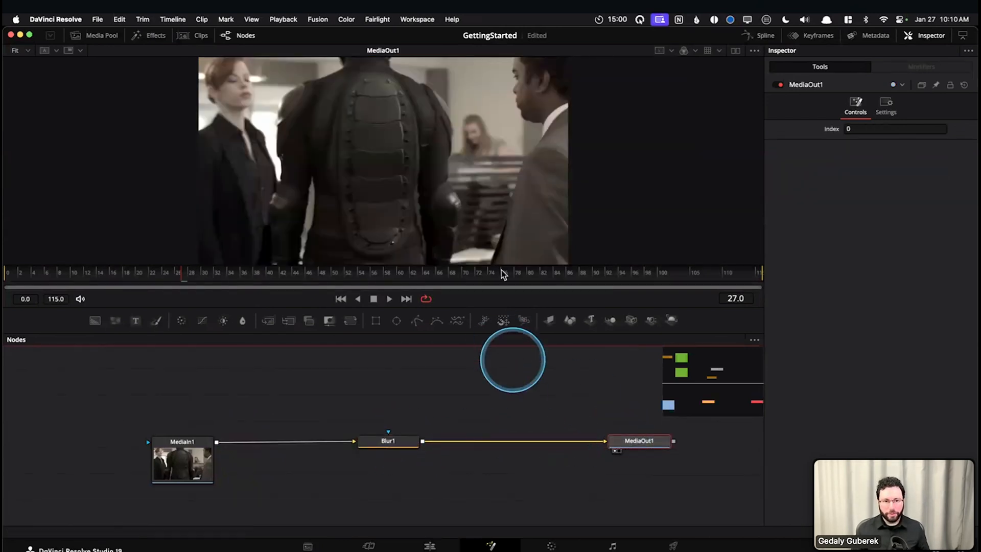
pyautogui.click(389, 445)
pyautogui.press('1')
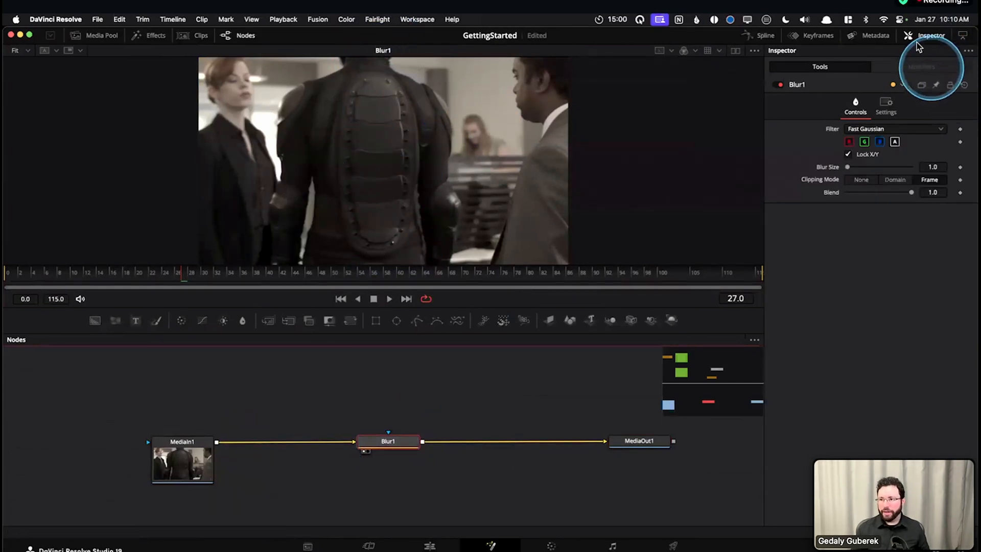
pyautogui.moveTo(848, 170); pyautogui.dragTo(860, 171)
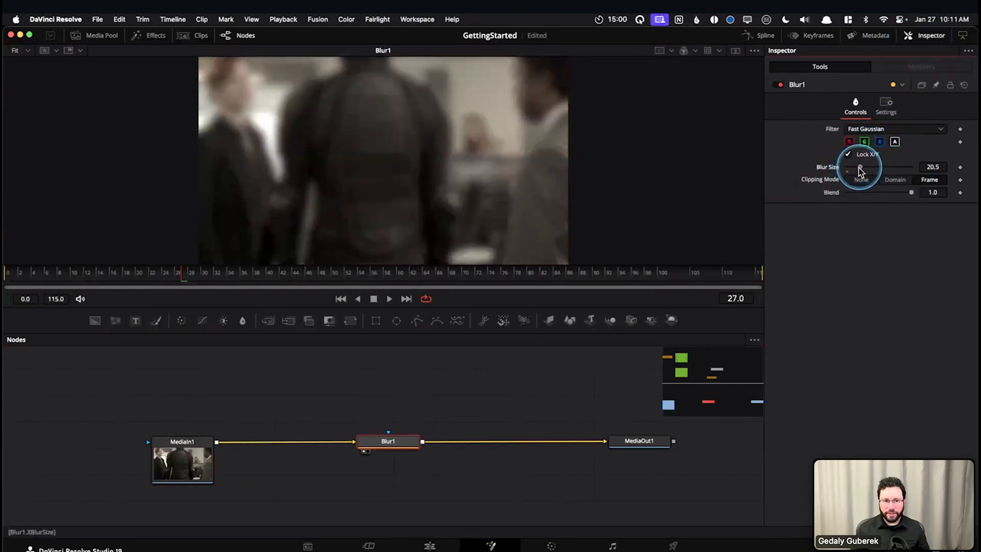
# Add an Ellipse mask node above Blur1 and connect its output to Blur1's effect mask input
pyautogui.scroll(2, 498, 396)
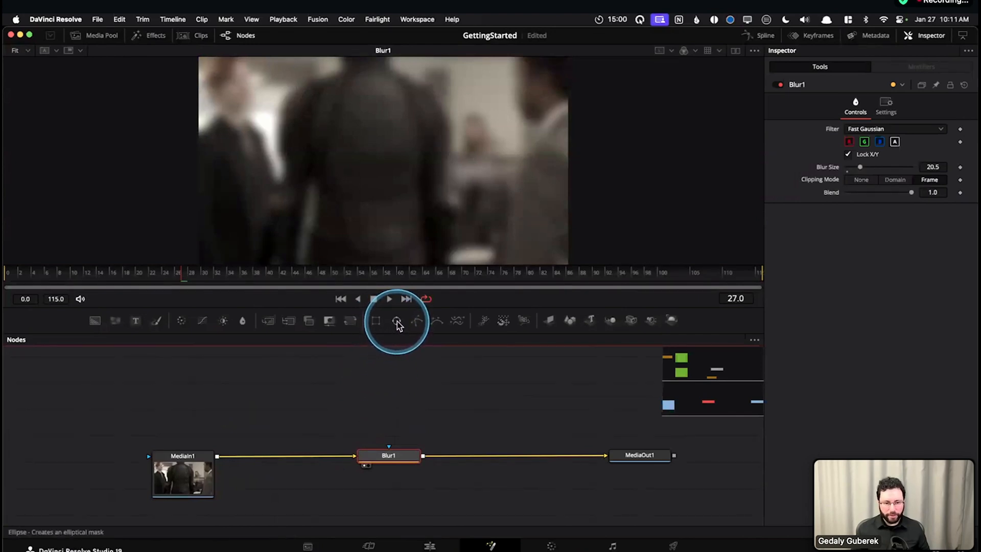
pyautogui.moveTo(398, 391); pyautogui.dragTo(390, 396)
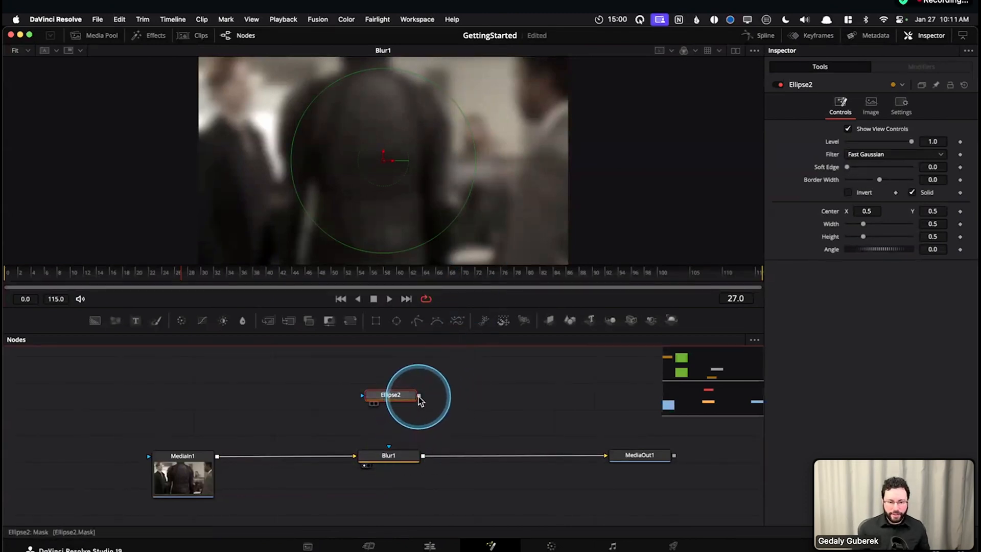
pyautogui.moveTo(428, 405); pyautogui.dragTo(388, 449)
pyautogui.click(398, 453)
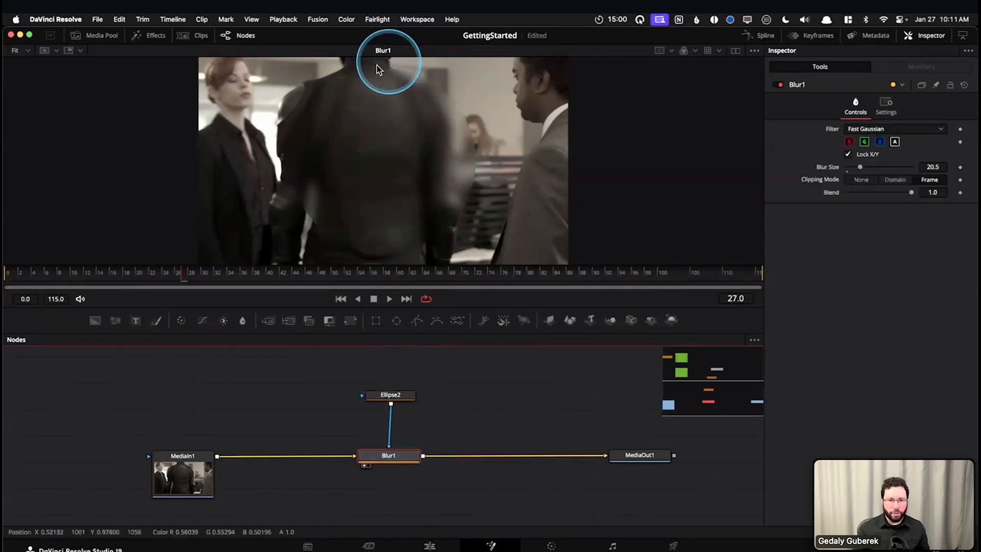
# Examine the area that Blur1 affects through the Ellipse mask, and show the mask's outline over the image
pyautogui.moveTo(319, 91); pyautogui.dragTo(467, 101)
pyautogui.moveTo(316, 122); pyautogui.dragTo(331, 182)
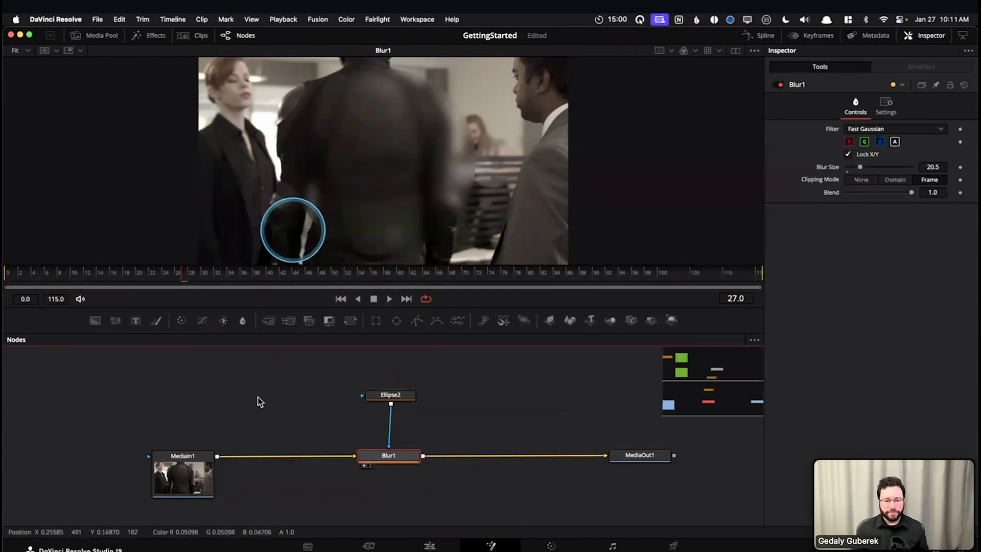
pyautogui.moveTo(291, 484); pyautogui.dragTo(295, 504)
pyautogui.moveTo(313, 433); pyautogui.dragTo(310, 498)
pyautogui.scroll(-3, 324, 404)
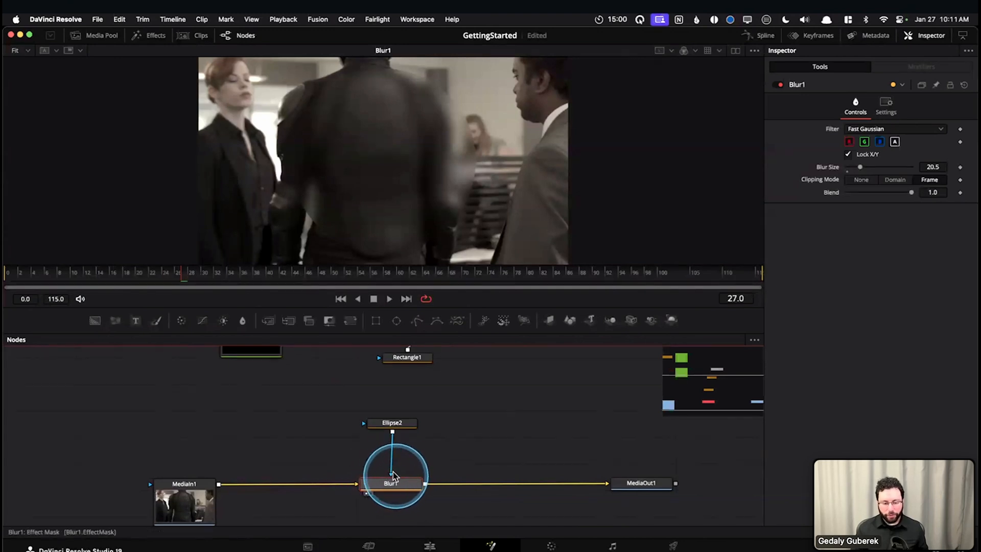
pyautogui.click(396, 424)
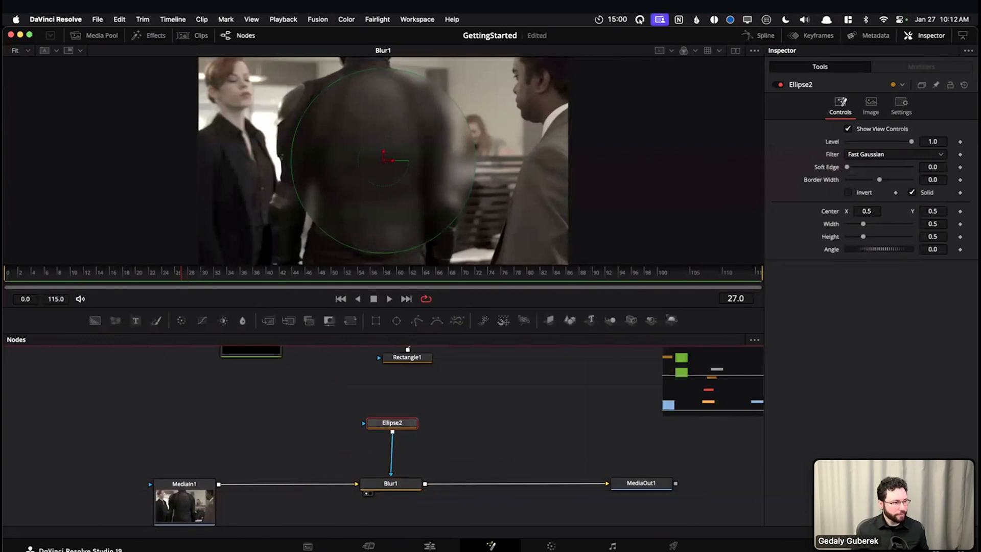
# Return to the Merge1 node group and display Background1 in the viewer
pyautogui.click(319, 447)
pyautogui.moveTo(325, 458); pyautogui.dragTo(287, 427)
pyautogui.moveTo(464, 409); pyautogui.dragTo(476, 487)
pyautogui.moveTo(449, 453); pyautogui.dragTo(468, 547)
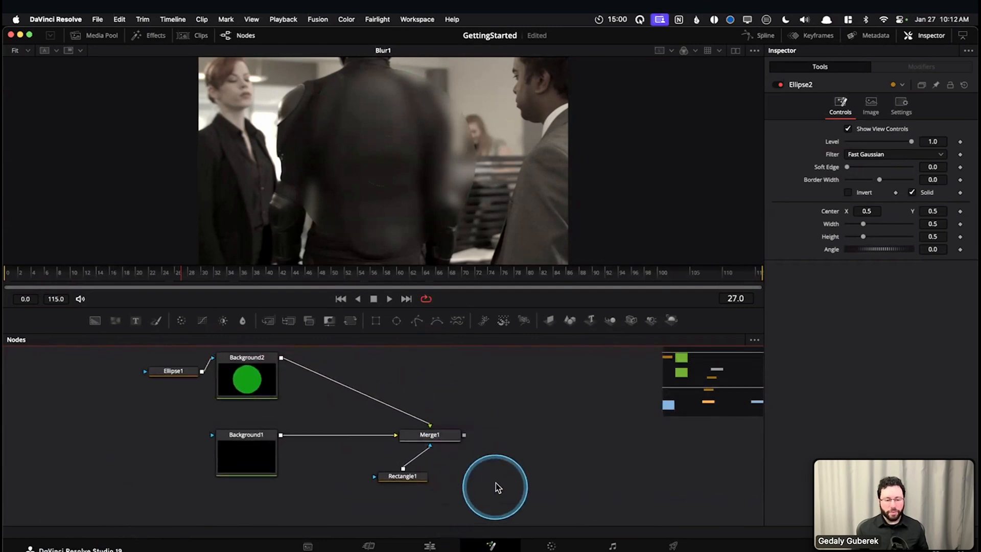
pyautogui.moveTo(504, 477); pyautogui.dragTo(527, 490)
pyautogui.click(250, 465)
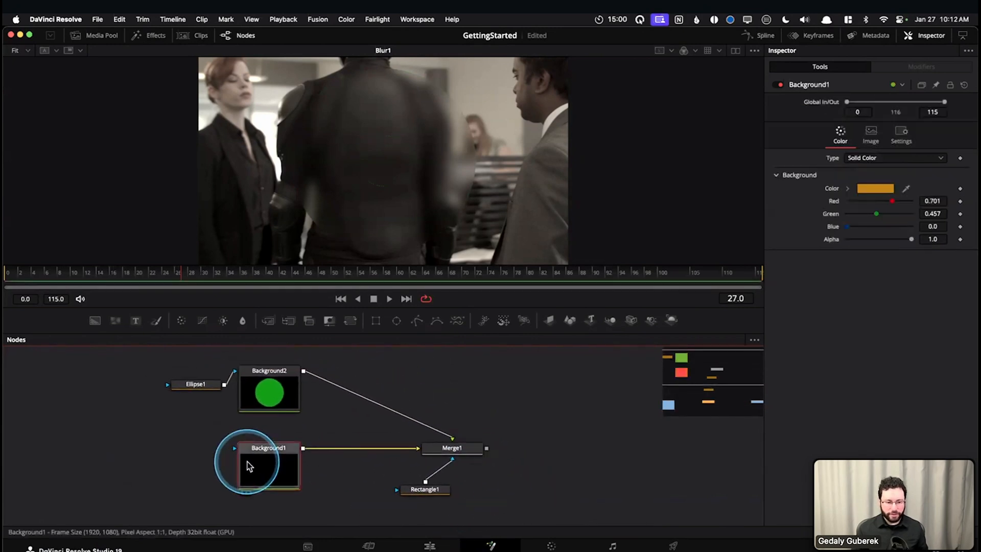
pyautogui.press('1')
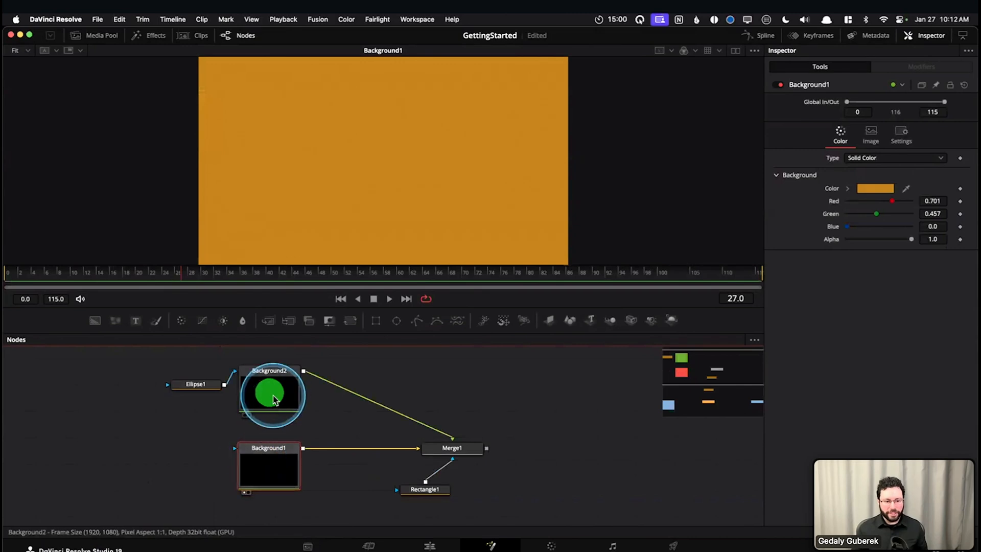
# Disconnect Rectangle1 from Merge1, display Merge1 in the viewer, and reattach Rectangle1 to its effect mask input
pyautogui.click(446, 449)
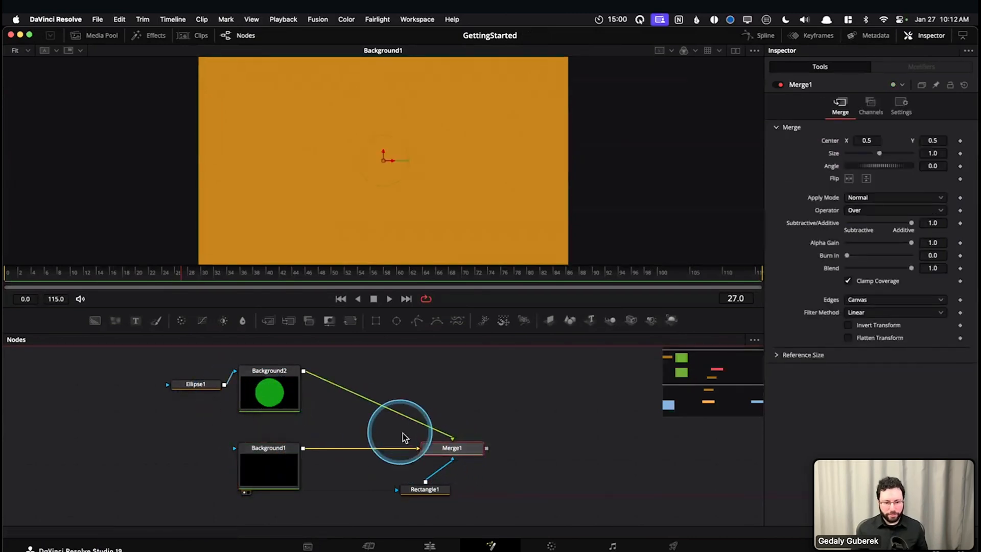
pyautogui.moveTo(444, 465); pyautogui.dragTo(472, 488)
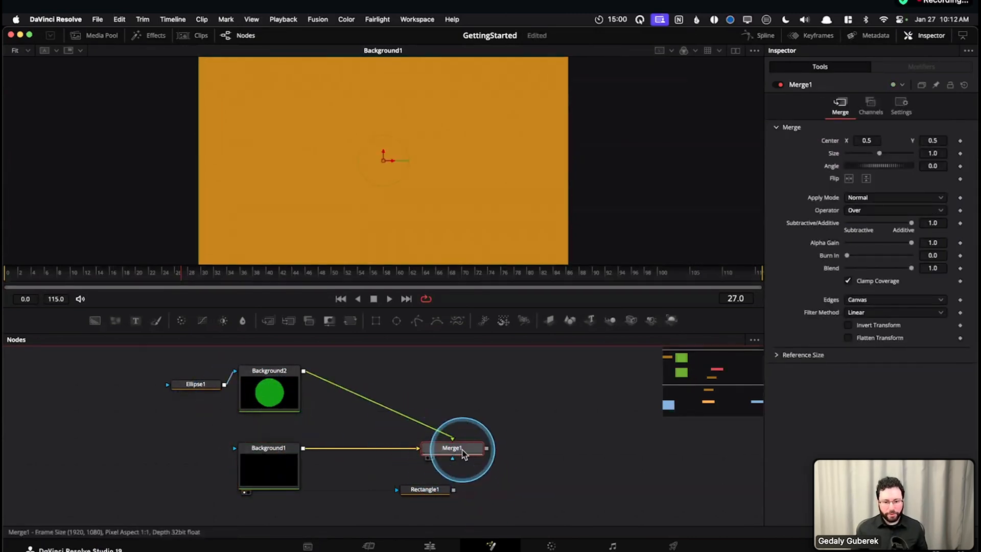
pyautogui.press('1')
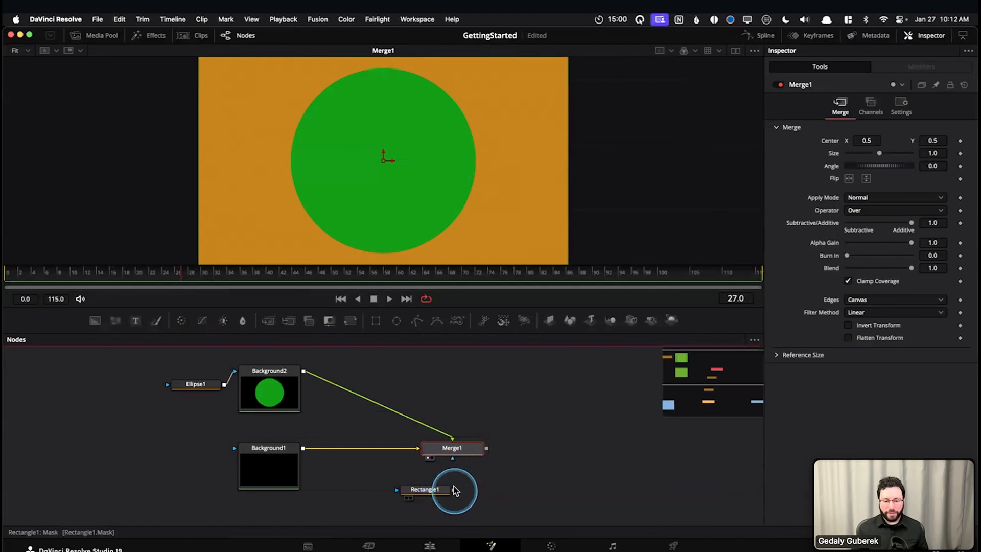
pyautogui.moveTo(452, 468); pyautogui.dragTo(454, 462)
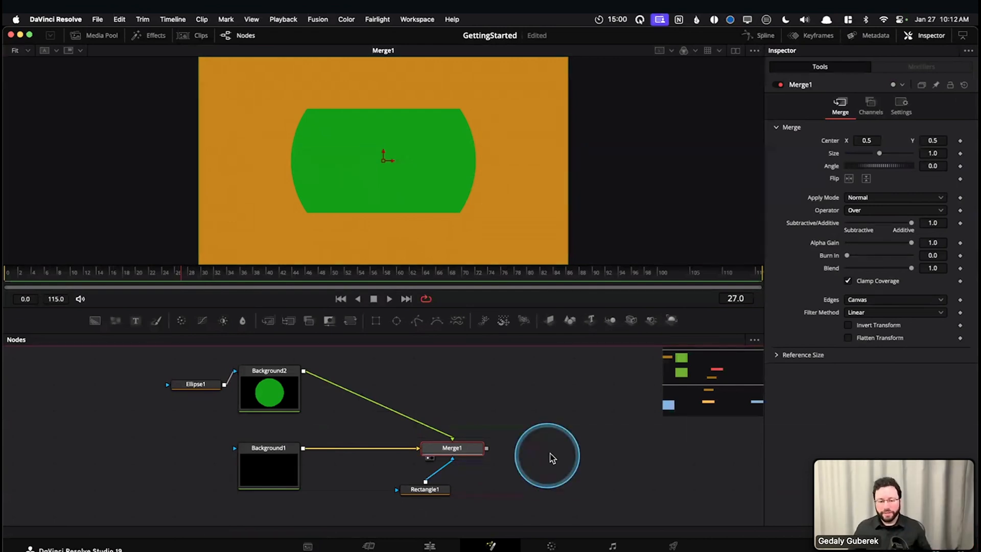
# Move Rectangle1 slightly lower beneath Merge1 and inspect its connection to the effect mask input
pyautogui.moveTo(424, 492)
pyautogui.mouseDown()
pyautogui.moveTo(448, 503)
pyautogui.moveTo(424, 506)
pyautogui.mouseUp()
pyautogui.moveTo(544, 462); pyautogui.dragTo(434, 401)
pyautogui.moveTo(395, 459); pyautogui.dragTo(476, 484)
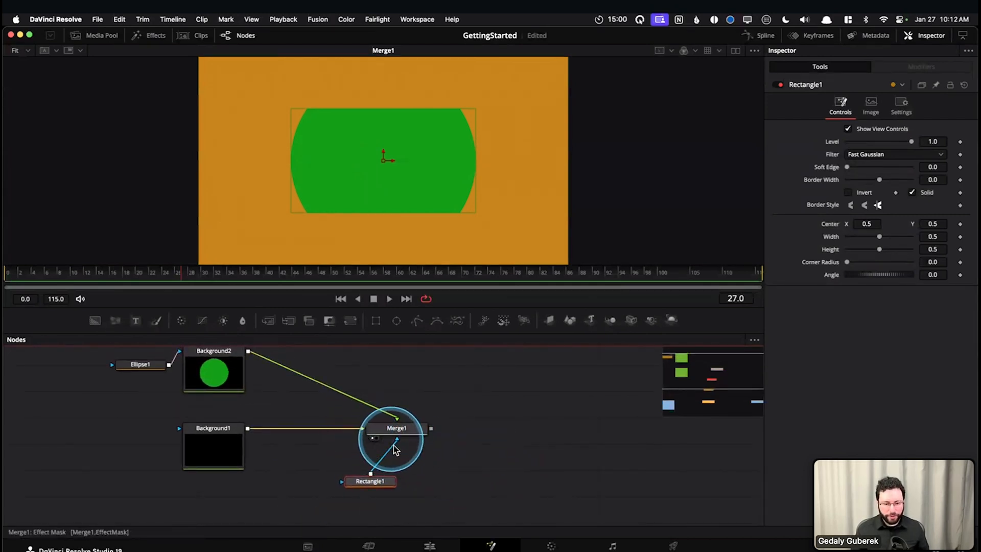
pyautogui.scroll(3, 428, 451)
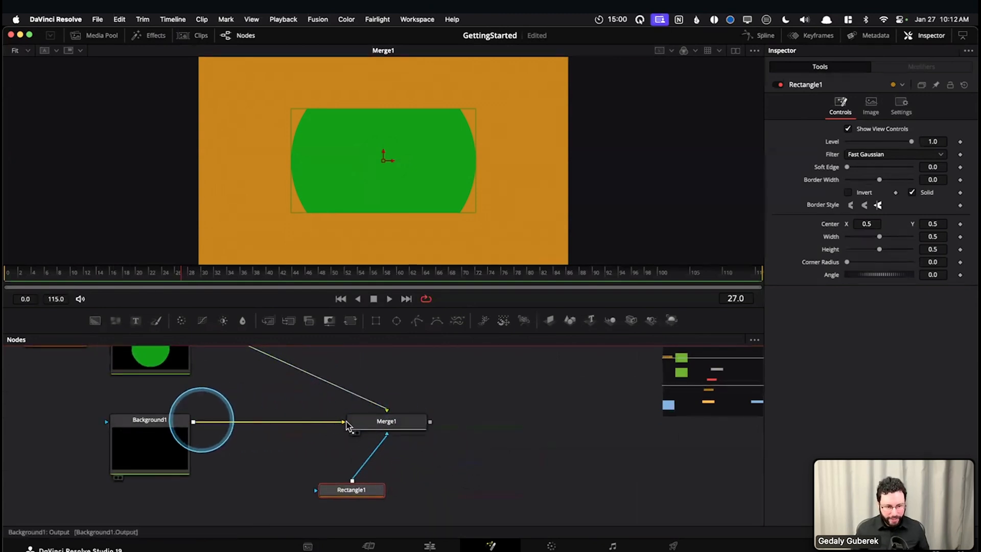
# Detach Rectangle1, Background2 and Background1 from Merge1, and reconnect Background1's output to its background input
pyautogui.moveTo(315, 421); pyautogui.dragTo(386, 453)
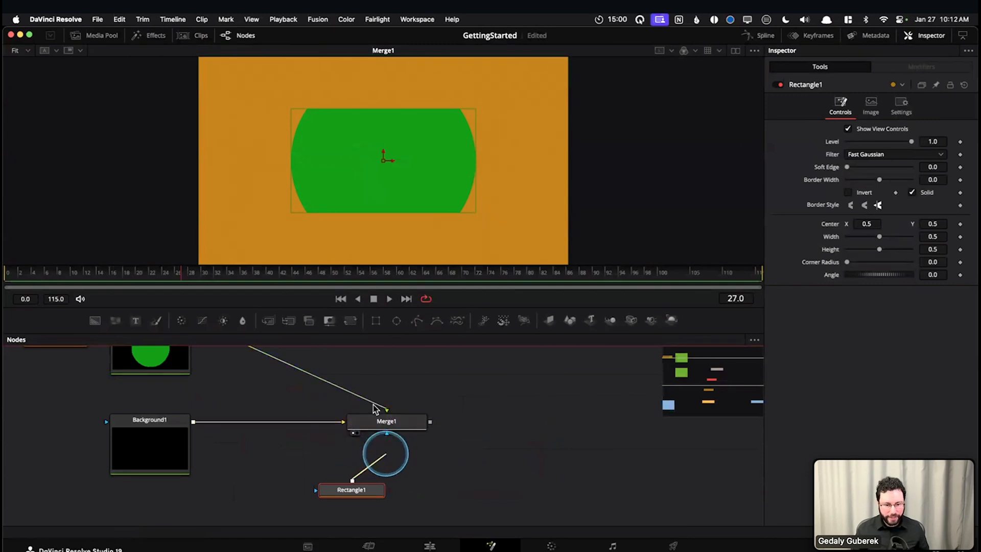
pyautogui.moveTo(374, 404); pyautogui.dragTo(377, 390)
pyautogui.moveTo(334, 422); pyautogui.dragTo(395, 459)
pyautogui.scroll(1, 209, 349)
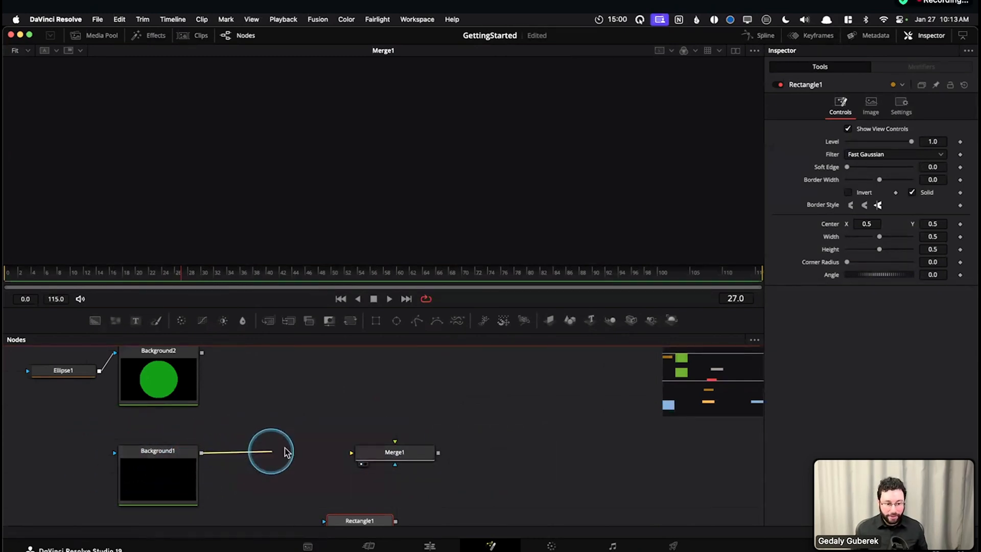
pyautogui.moveTo(370, 457); pyautogui.dragTo(401, 456)
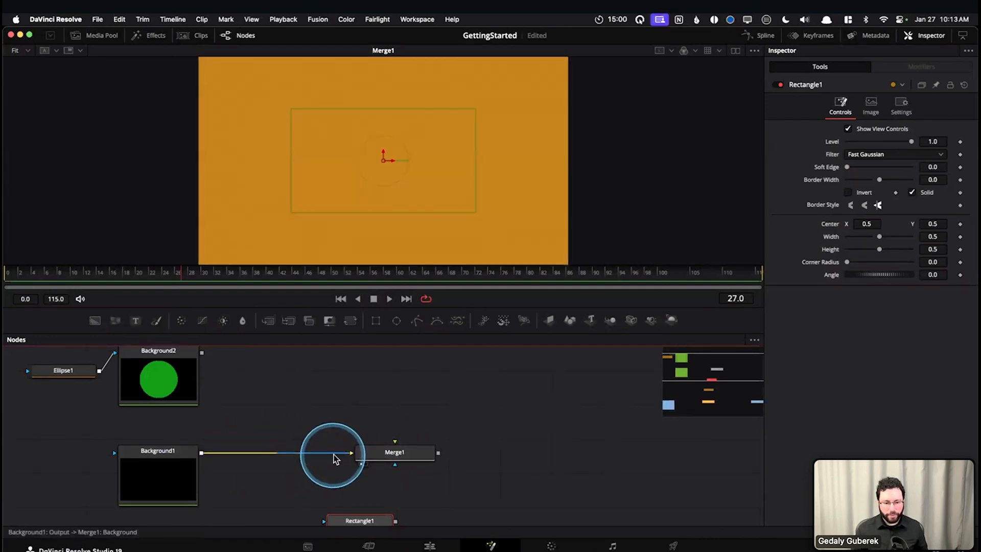
# Disconnect Background1 from Merge1 and reconnect it by dropping its output on the node and choosing the Background input
pyautogui.moveTo(340, 459); pyautogui.dragTo(200, 458)
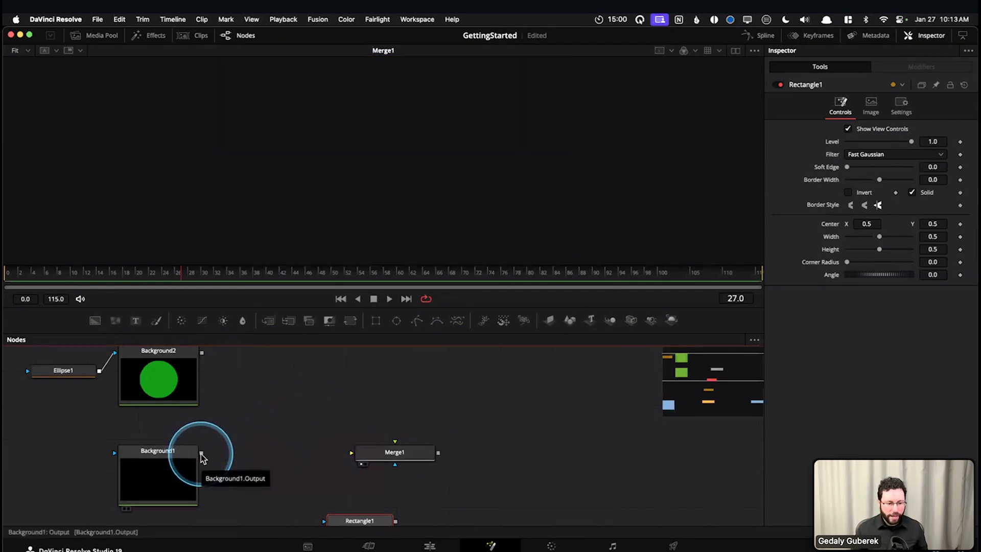
pyautogui.click(202, 454)
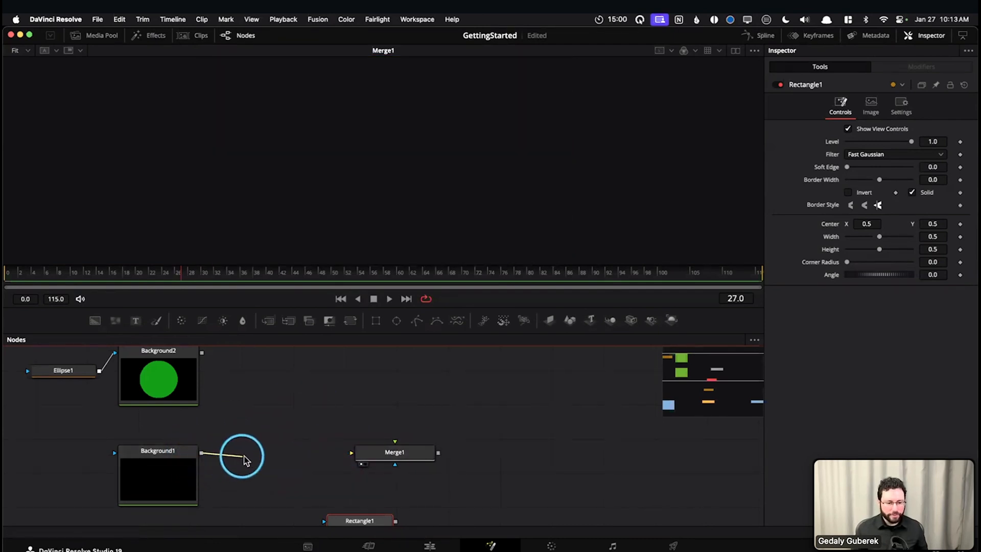
pyautogui.moveTo(298, 454); pyautogui.dragTo(388, 453)
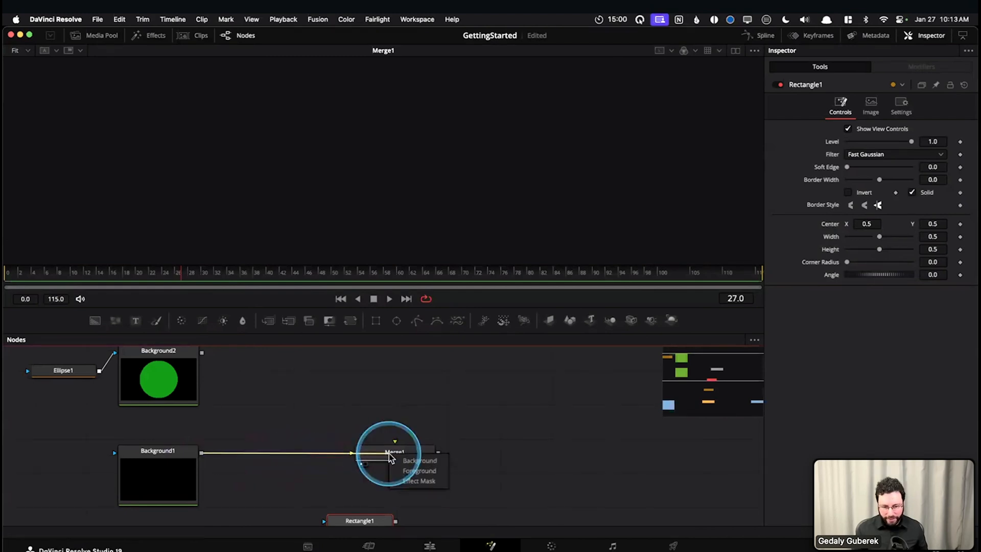
pyautogui.click(422, 471)
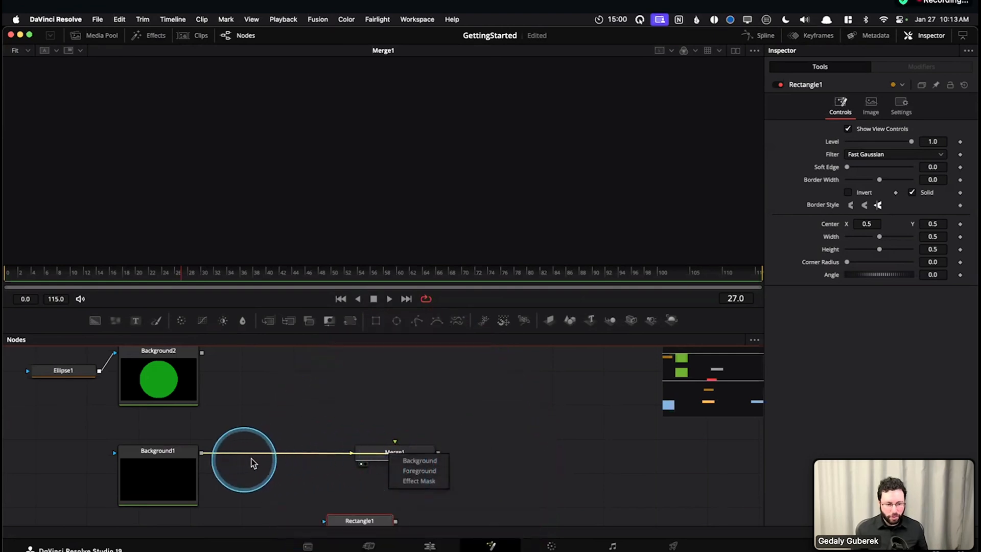
pyautogui.click(418, 460)
# Attach Rectangle1 to Merge1's Effect Mask input and connect Background2's output to its foreground input
pyautogui.moveTo(434, 476); pyautogui.dragTo(430, 464)
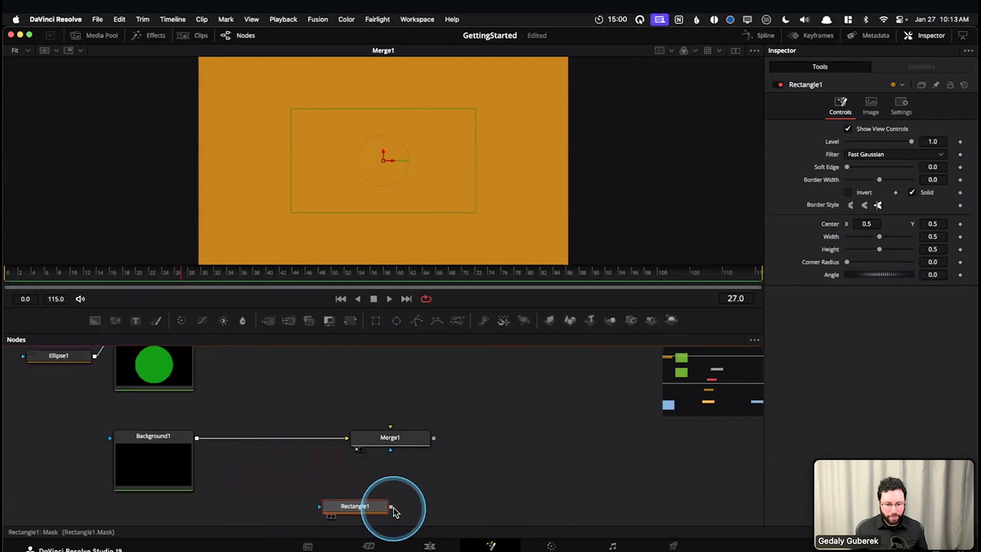
pyautogui.moveTo(392, 507); pyautogui.dragTo(394, 442)
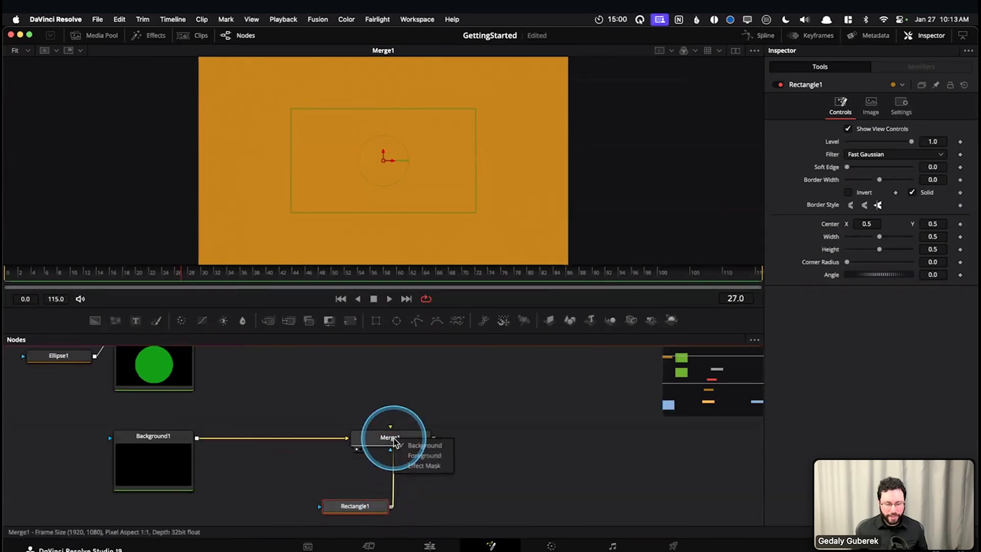
pyautogui.click(419, 466)
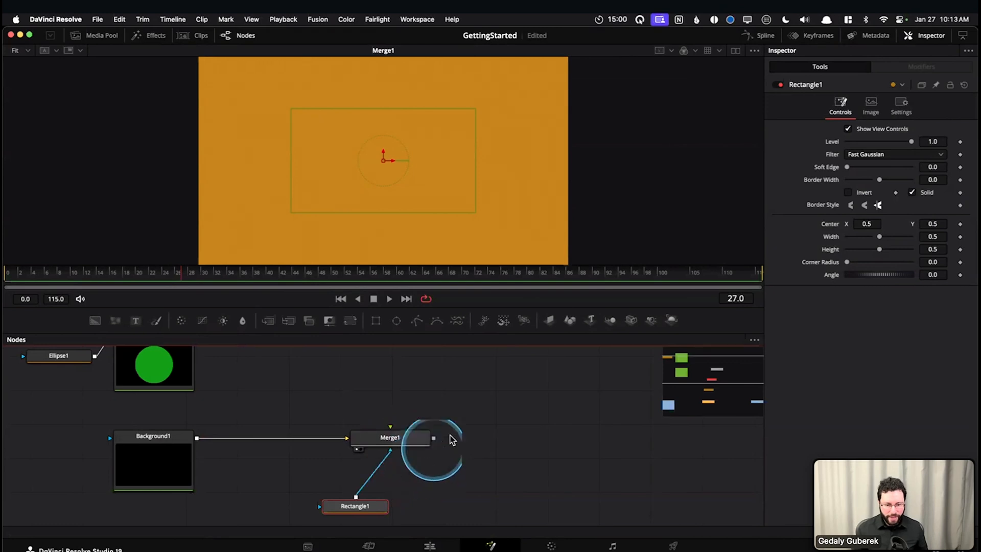
pyautogui.scroll(3, 470, 440)
pyautogui.moveTo(196, 394); pyautogui.dragTo(405, 494)
pyautogui.click(441, 517)
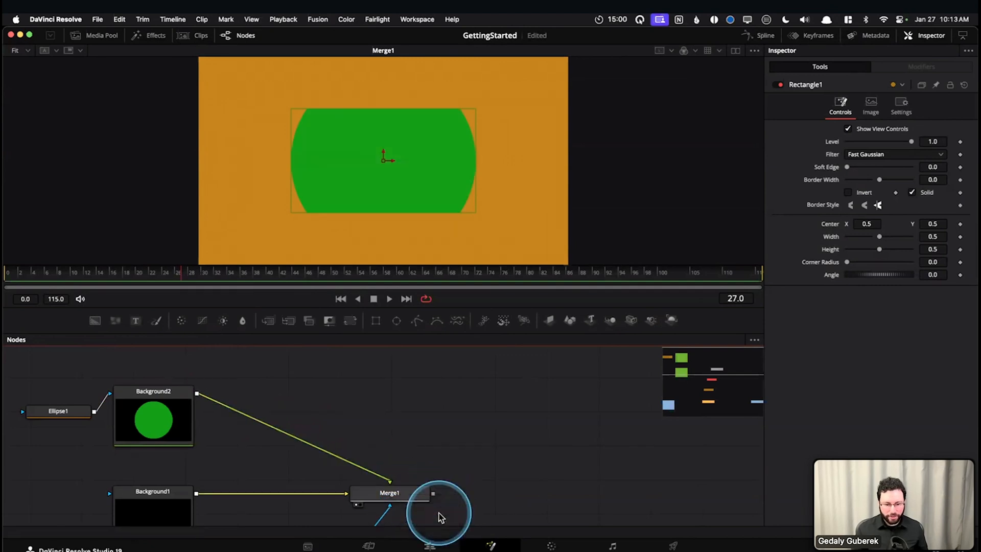
pyautogui.moveTo(500, 490); pyautogui.dragTo(510, 425)
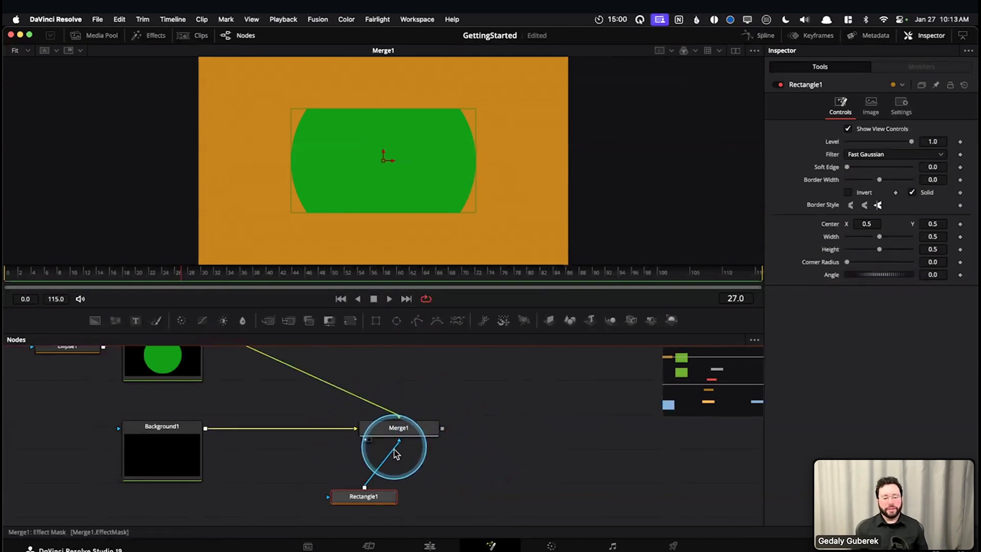
# Detach Rectangle1, Background2 and Background1 from Merge1, and connect Background1's output back to its background input
pyautogui.moveTo(395, 452); pyautogui.dragTo(322, 450)
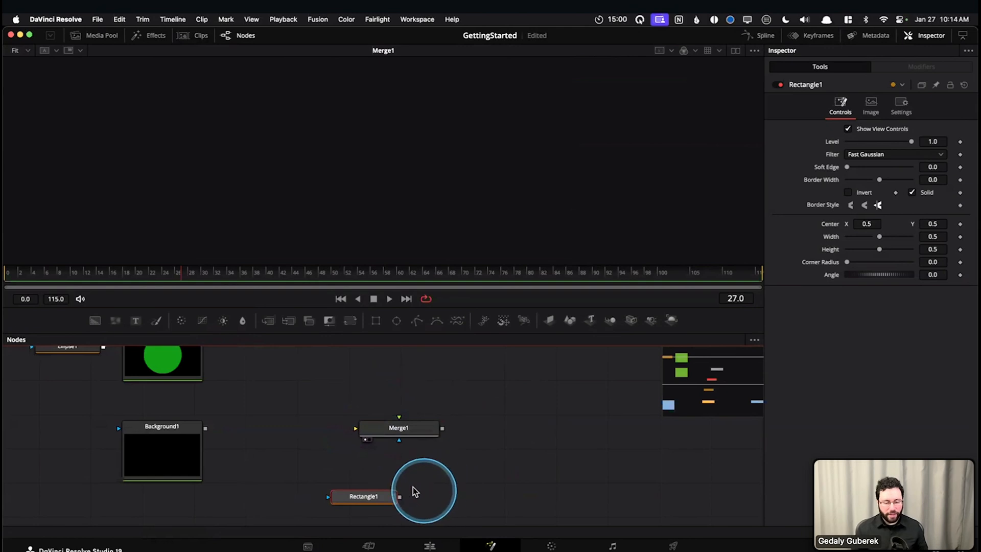
pyautogui.moveTo(205, 429); pyautogui.dragTo(244, 428)
pyautogui.moveTo(377, 428); pyautogui.dragTo(427, 435)
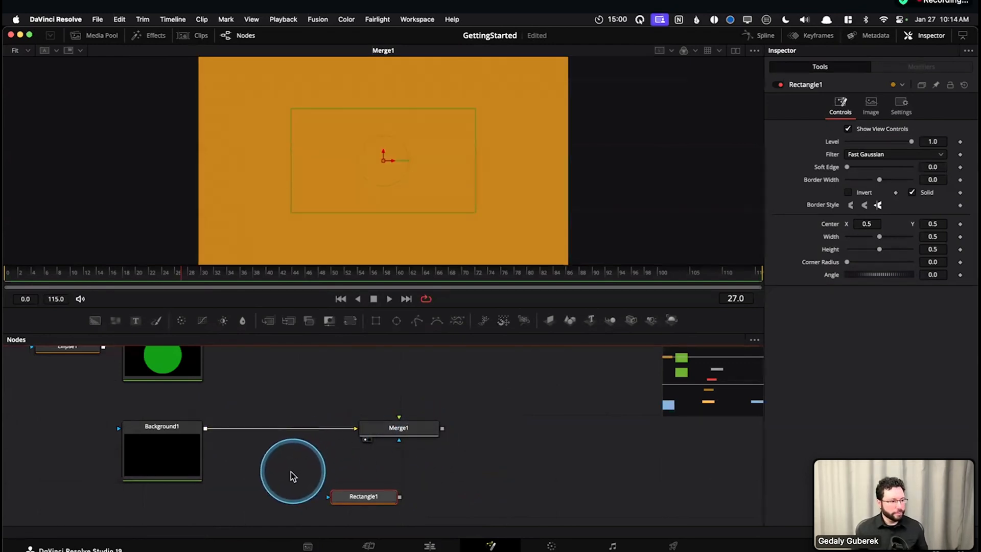
# Go to the MediaIn1, Blur1 and MediaOut1 node group and clear the viewer
pyautogui.moveTo(275, 483); pyautogui.dragTo(347, 403)
pyautogui.moveTo(330, 460); pyautogui.dragTo(371, 388)
pyautogui.moveTo(333, 488); pyautogui.dragTo(316, 424)
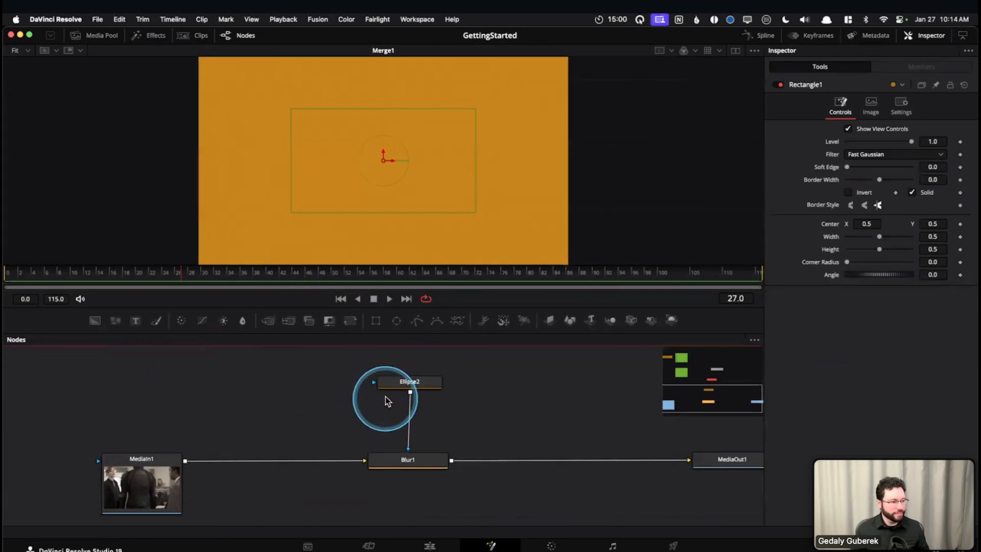
pyautogui.click(333, 393)
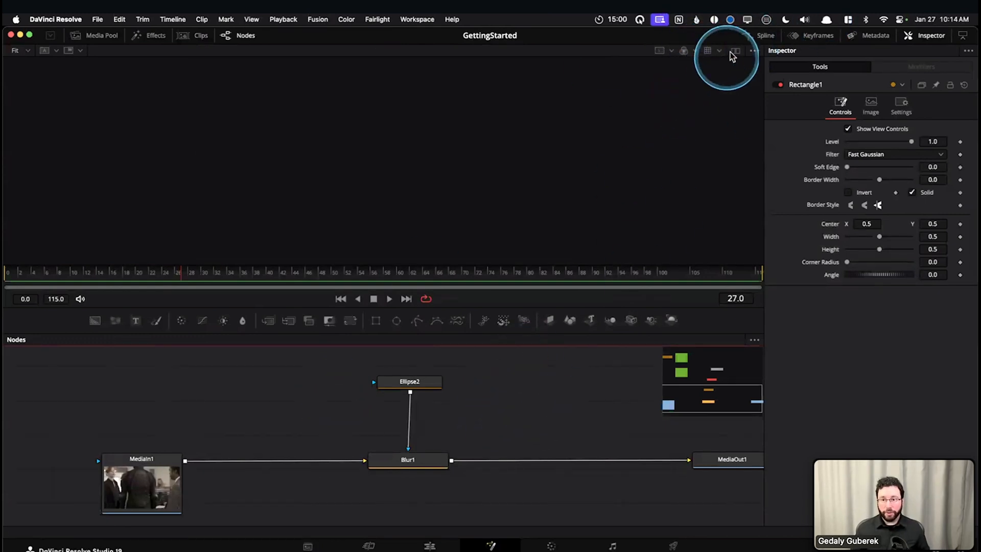
pyautogui.moveTo(270, 78)
pyautogui.mouseDown()
pyautogui.moveTo(326, 236)
pyautogui.moveTo(289, 229)
pyautogui.moveTo(460, 221)
pyautogui.mouseUp()
pyautogui.moveTo(158, 51)
pyautogui.mouseDown()
pyautogui.moveTo(299, 99)
pyautogui.moveTo(287, 142)
pyautogui.mouseUp()
pyautogui.moveTo(279, 207); pyautogui.dragTo(280, 196)
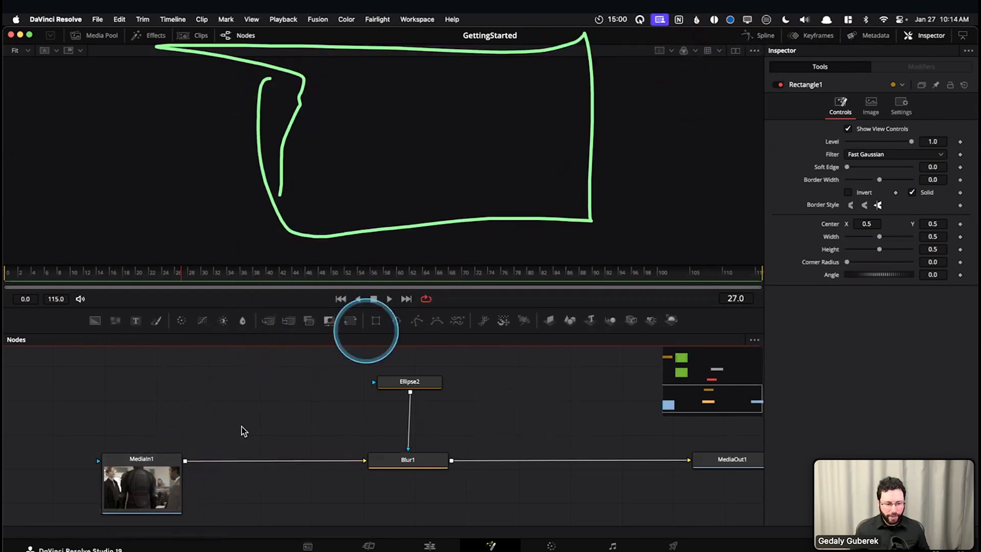
# Display MediaIn1 in the viewer, show the dual viewers, and return to the single viewer
pyautogui.click(170, 486)
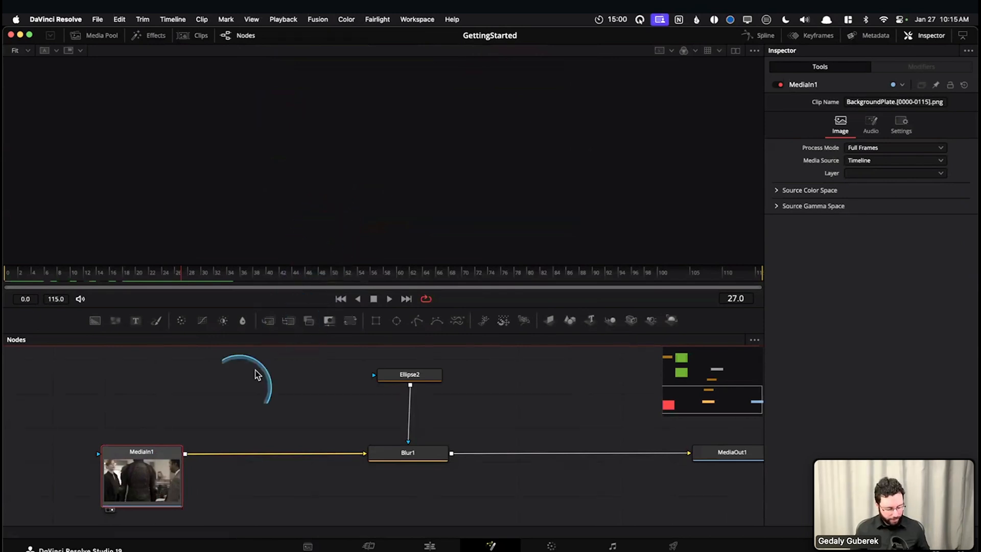
pyautogui.press('1')
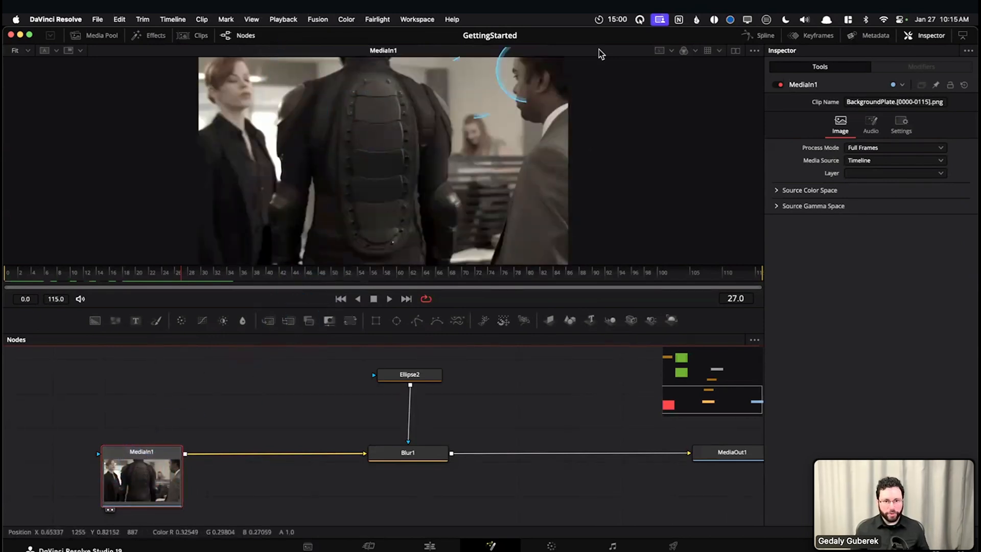
pyautogui.click(735, 53)
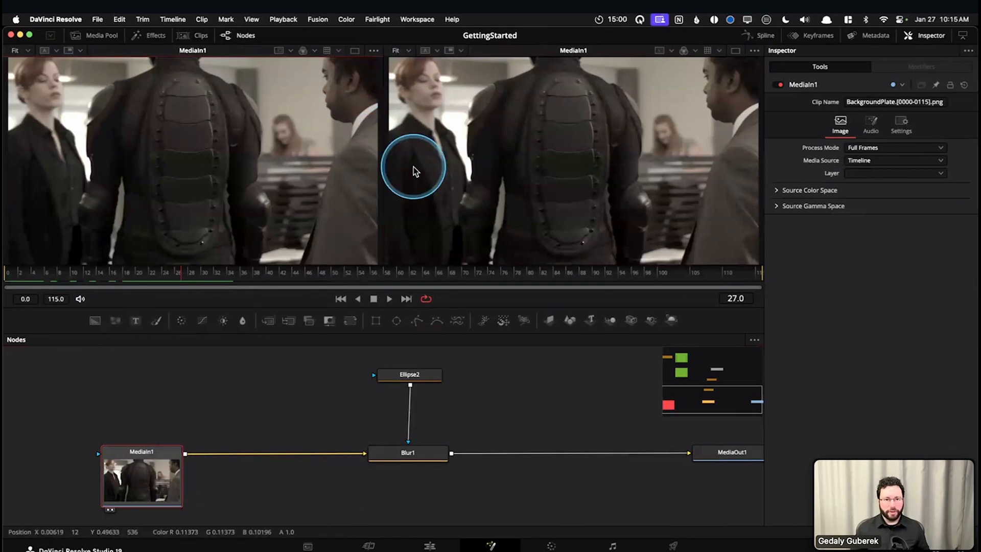
pyautogui.click(736, 50)
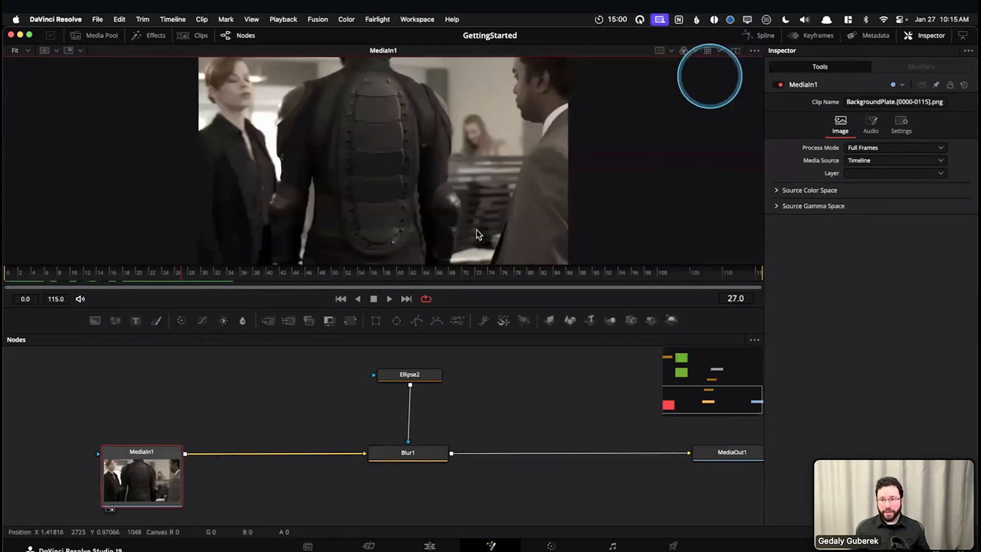
# Remove MediaIn1 from the viewer and switch the empty display to dual viewers and back to single
pyautogui.press('1')
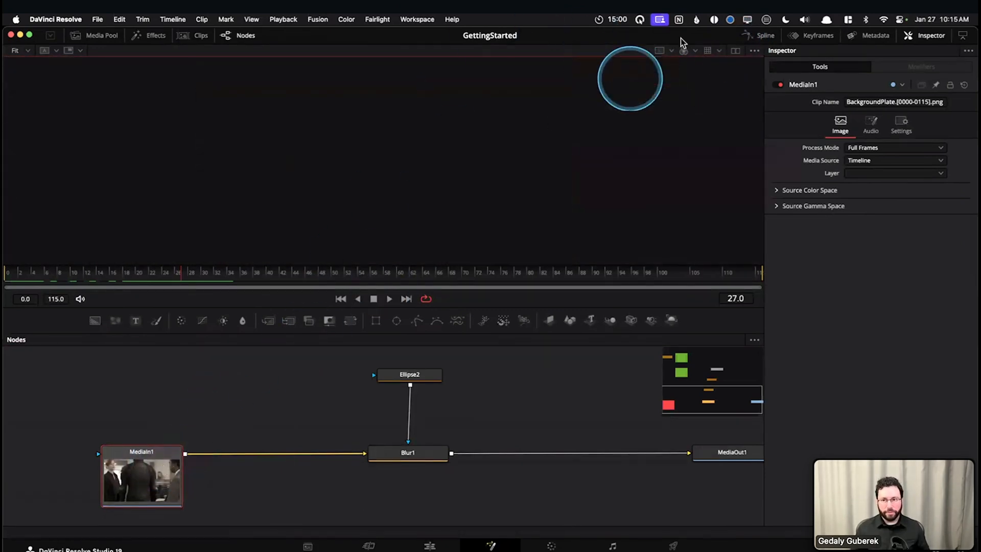
pyautogui.click(734, 51)
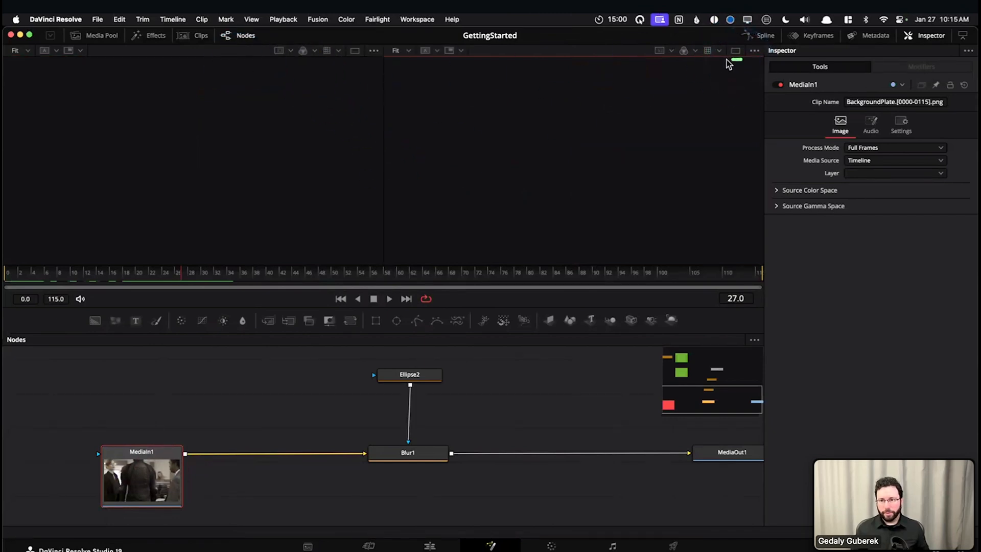
pyautogui.click(736, 53)
# Move MediaIn1 slightly toward Blur1 and display it in the single viewer
pyautogui.click(151, 481)
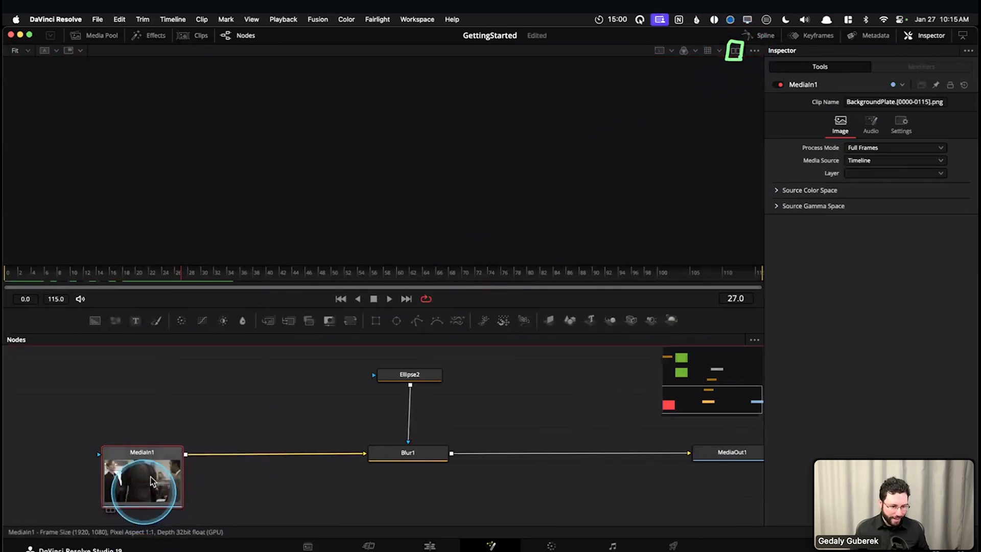
pyautogui.moveTo(151, 481)
pyautogui.mouseDown()
pyautogui.moveTo(162, 474)
pyautogui.moveTo(152, 477)
pyautogui.mouseUp()
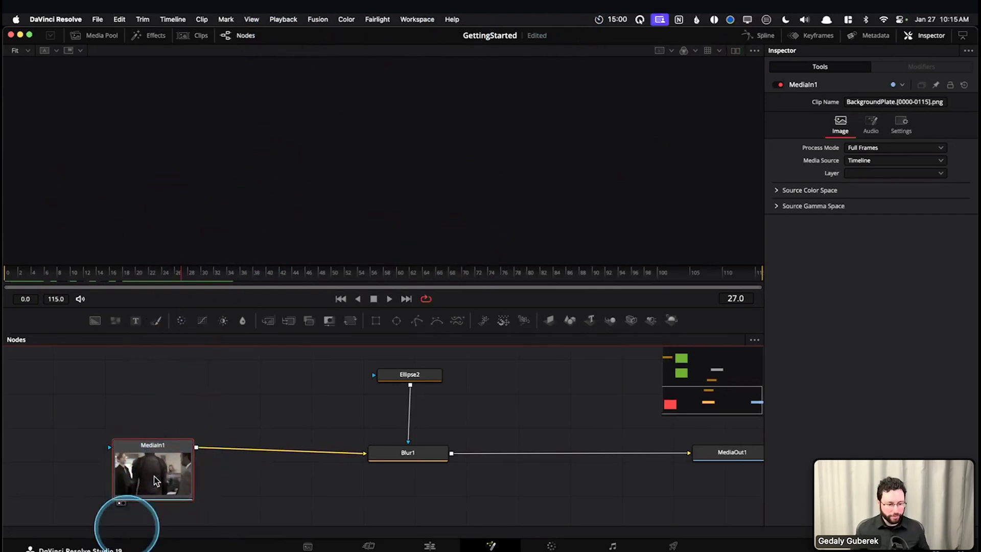
pyautogui.press('1')
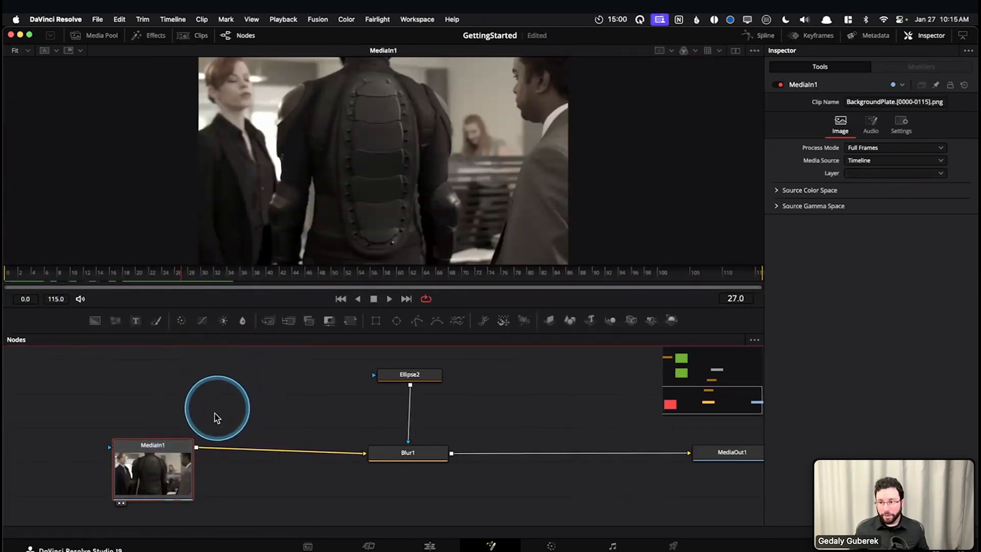
# Disconnect MediaIn1 from Blur1 and display Blur1 in the viewer
pyautogui.moveTo(327, 449); pyautogui.dragTo(321, 389)
pyautogui.click(268, 427)
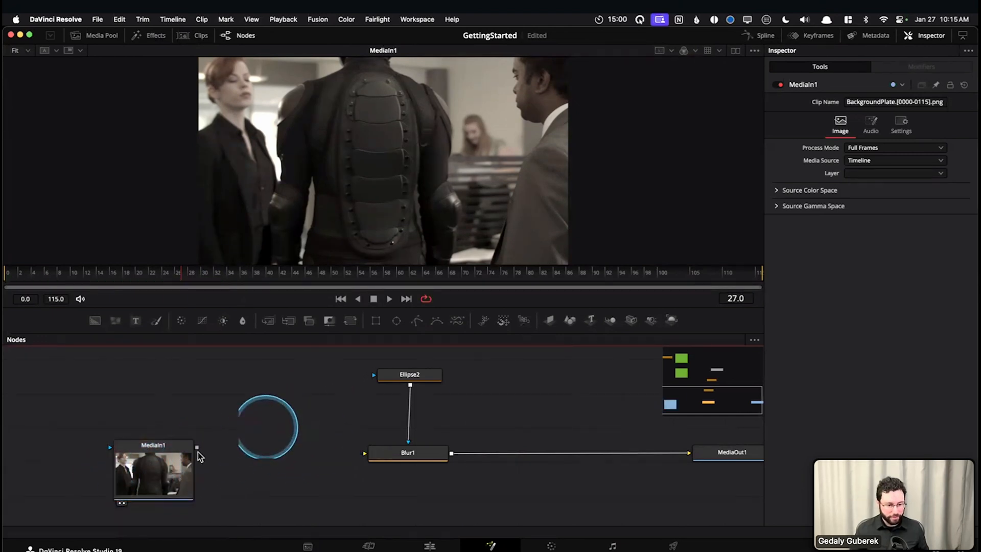
pyautogui.moveTo(281, 438); pyautogui.dragTo(221, 465)
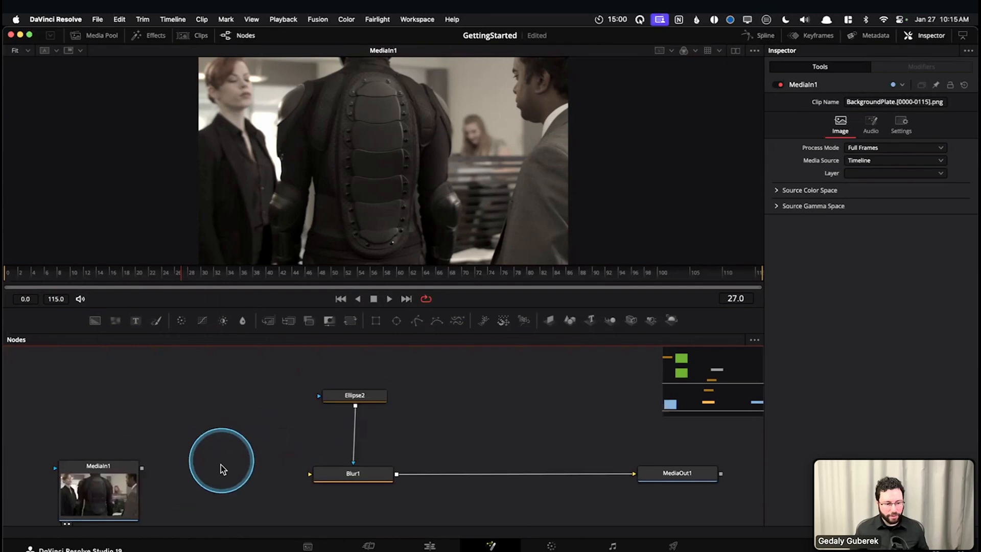
pyautogui.click(350, 480)
pyautogui.press('1')
pyautogui.scroll(-4, 268, 427)
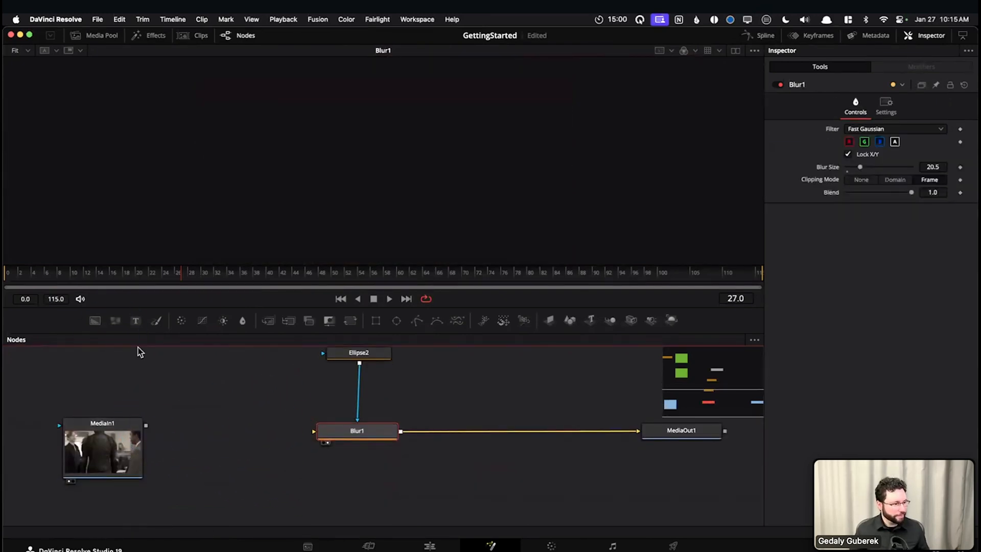
# Connect MediaIn1's output to Blur1's input and deselect all nodes
pyautogui.click(117, 455)
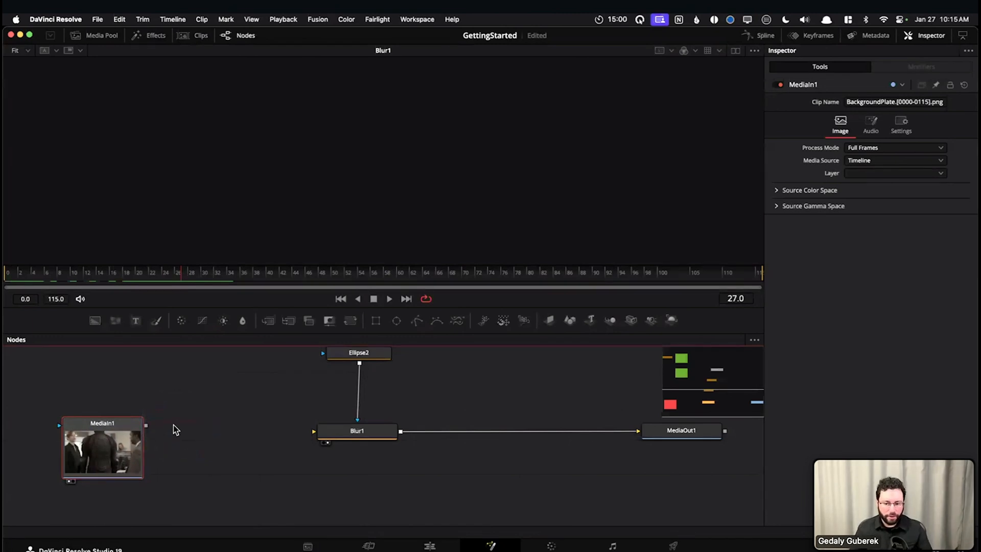
pyautogui.scroll(2, 416, 461)
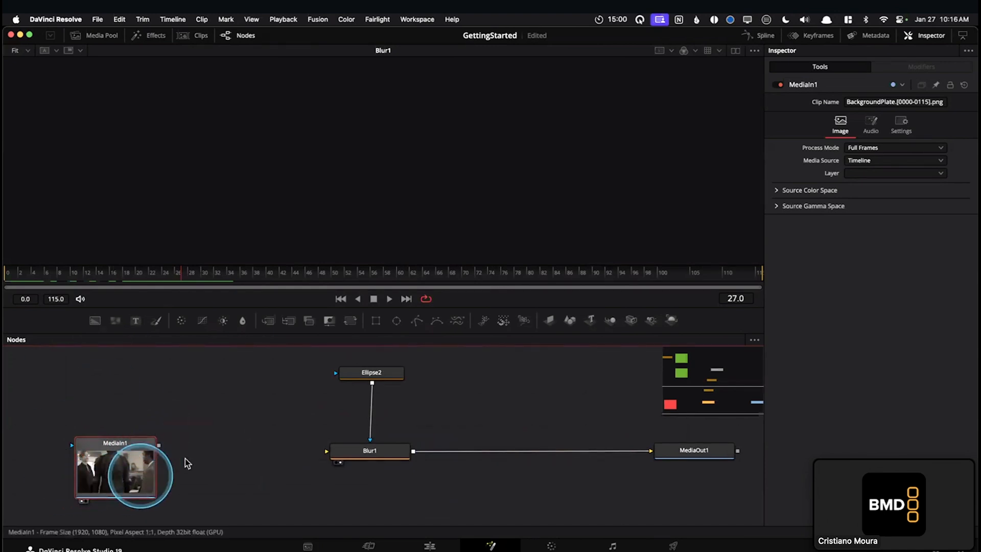
pyautogui.hscroll(-2, 214, 452)
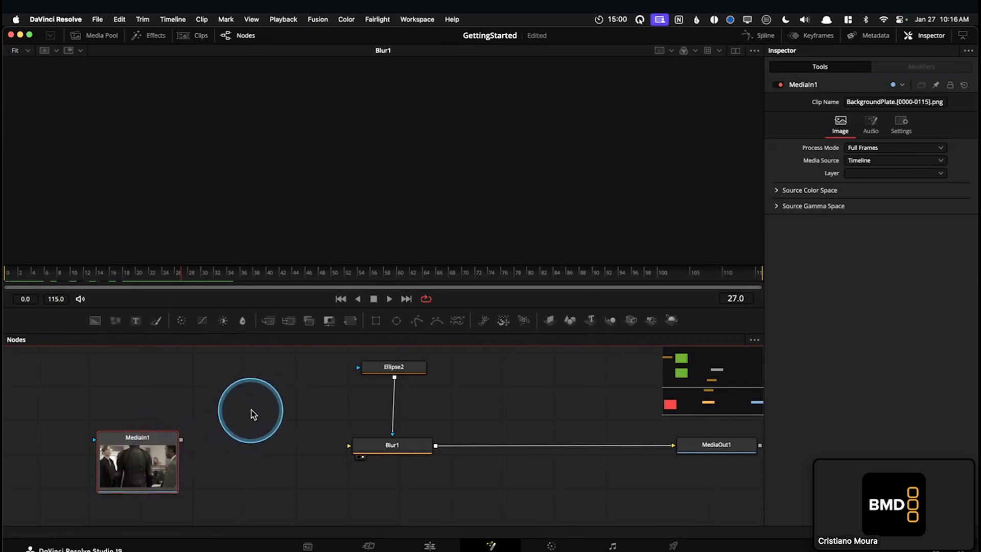
pyautogui.moveTo(181, 439); pyautogui.dragTo(376, 446)
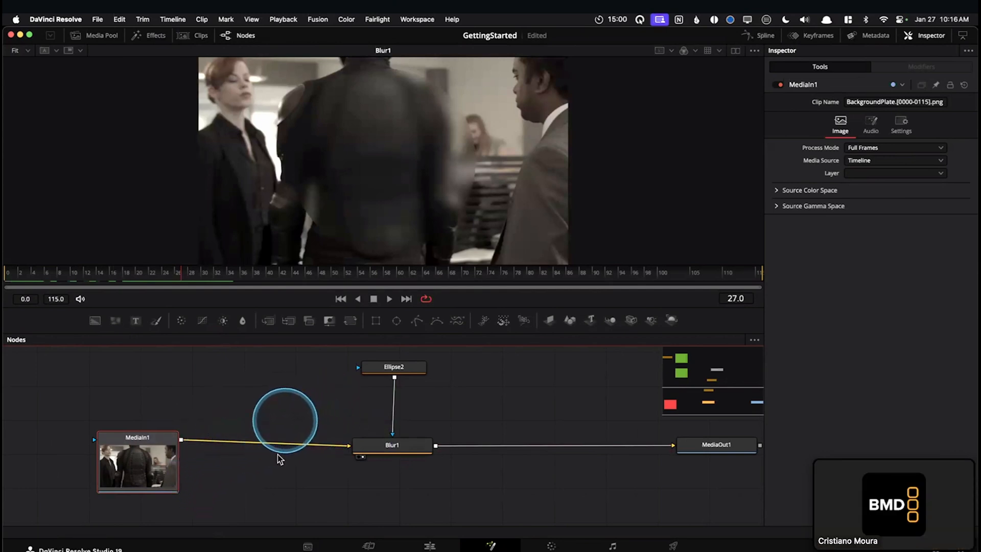
pyautogui.click(285, 474)
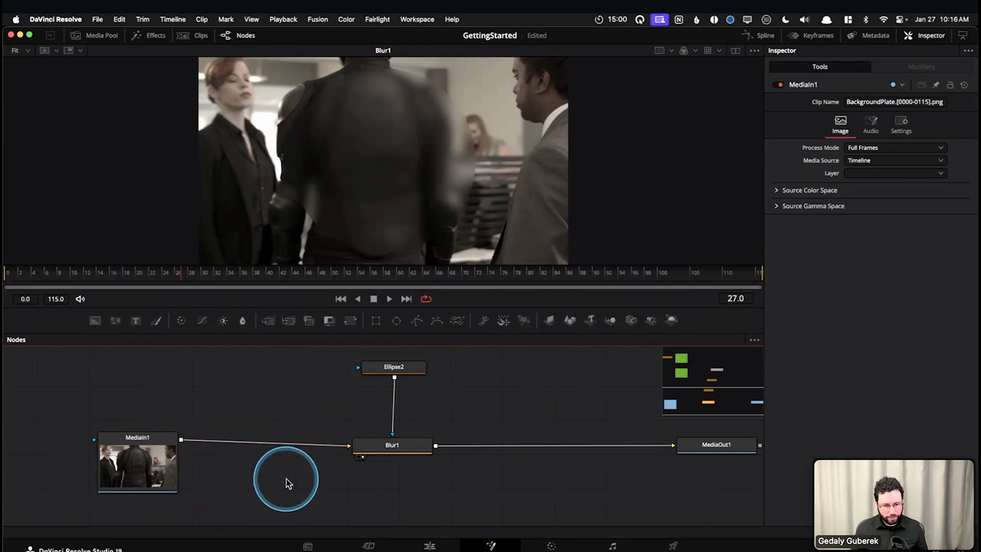
# View the BackgroundPlate clip on the Edit page timeline, return to its Fusion composition, and select MediaIn1
pyautogui.hotkey('shift', '4')
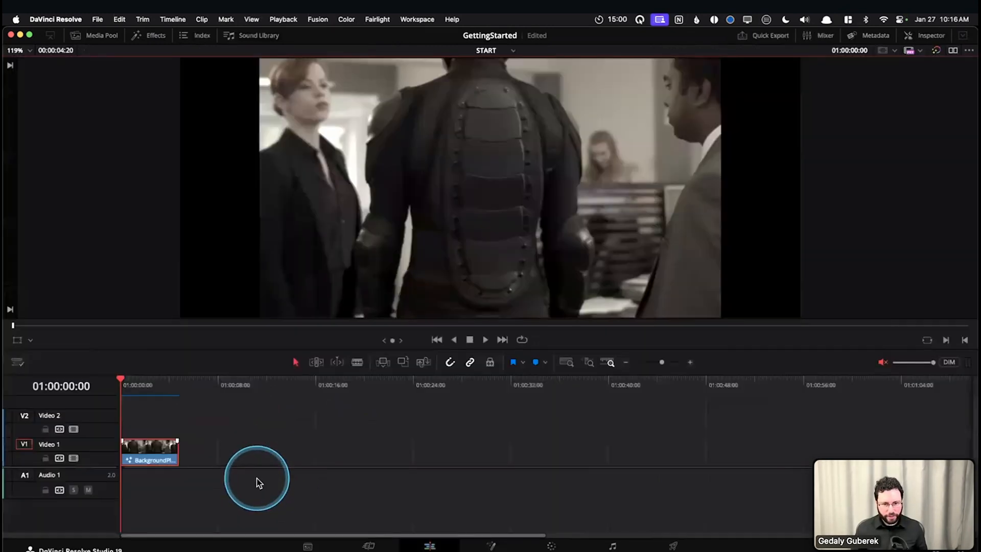
pyautogui.click(235, 430)
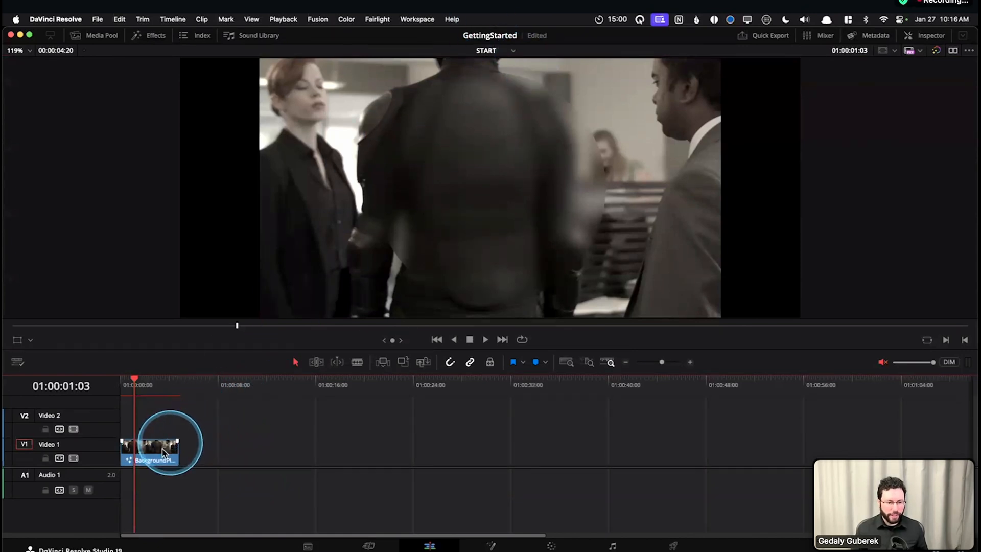
pyautogui.click(136, 461)
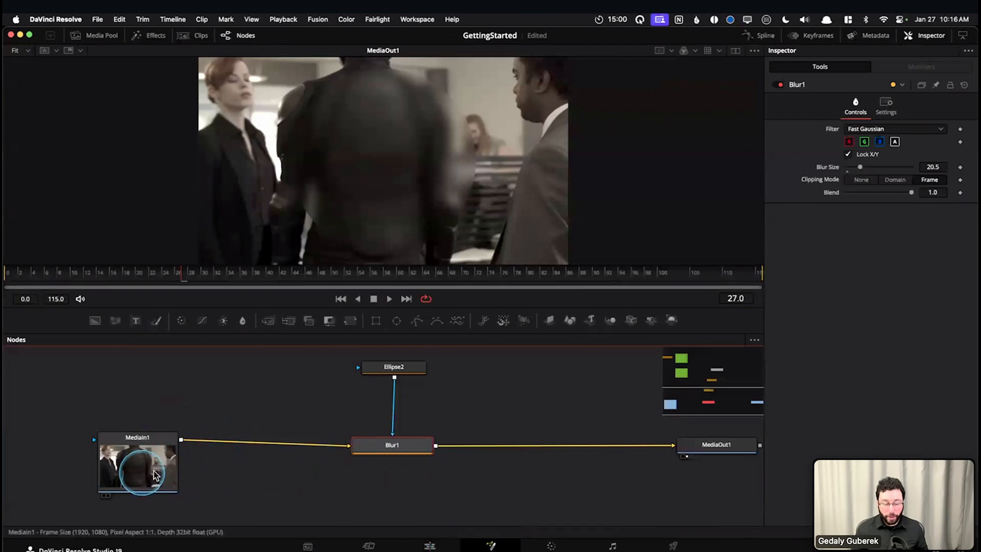
pyautogui.click(175, 471)
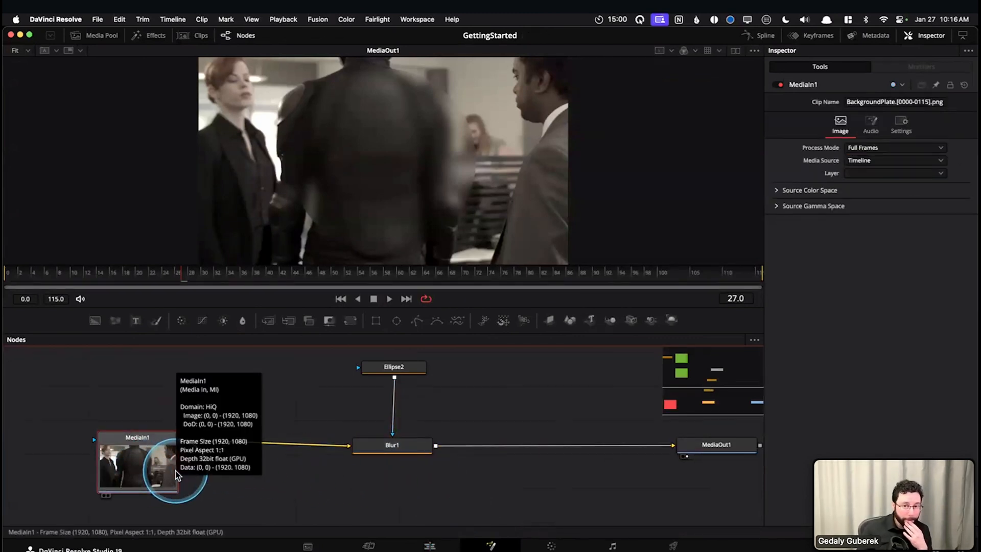
# Move MediaIn1 level with Blur1 and delete the MediaOut1 node
pyautogui.click(254, 368)
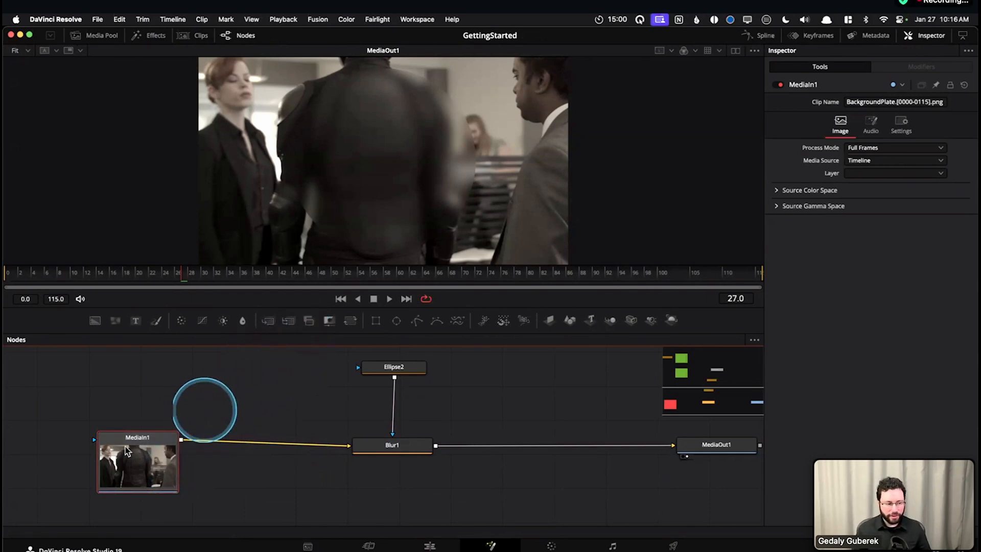
pyautogui.moveTo(134, 468)
pyautogui.mouseDown()
pyautogui.moveTo(131, 475)
pyautogui.moveTo(130, 458)
pyautogui.mouseUp()
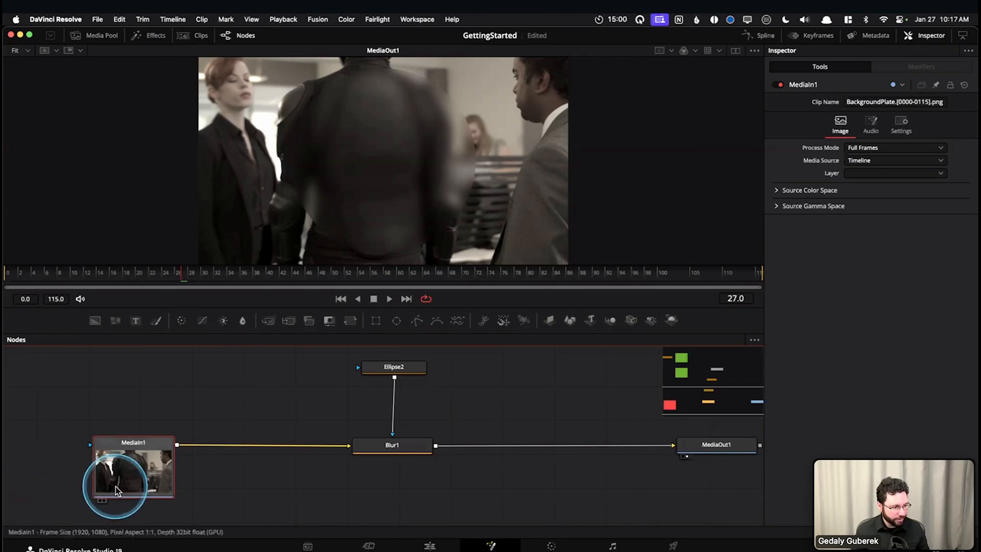
pyautogui.moveTo(704, 489); pyautogui.dragTo(575, 474)
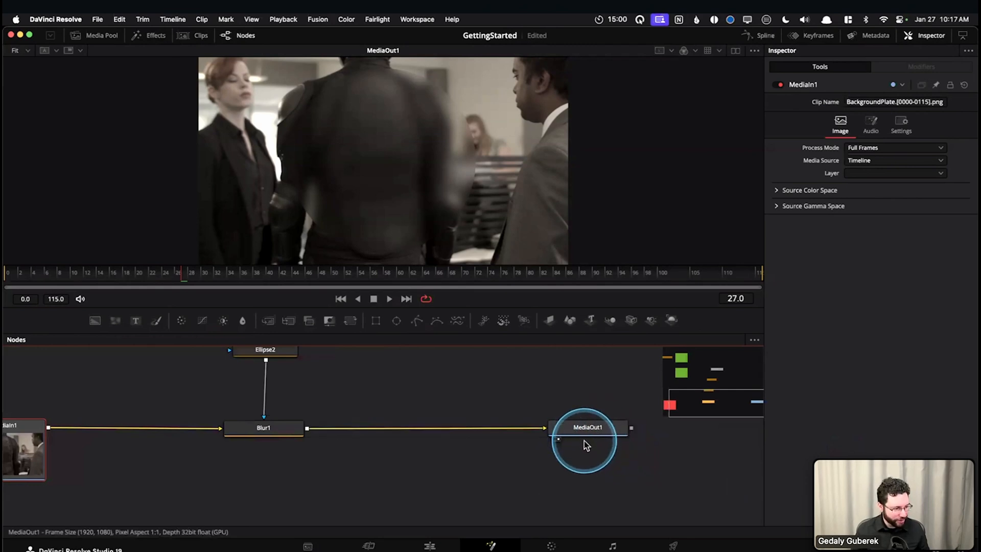
pyautogui.moveTo(584, 441)
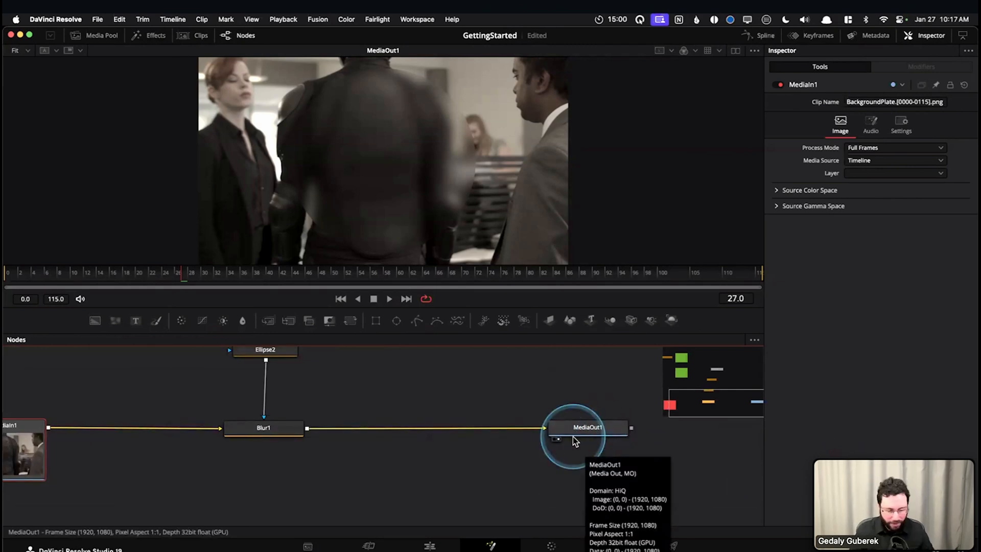
pyautogui.click(566, 434)
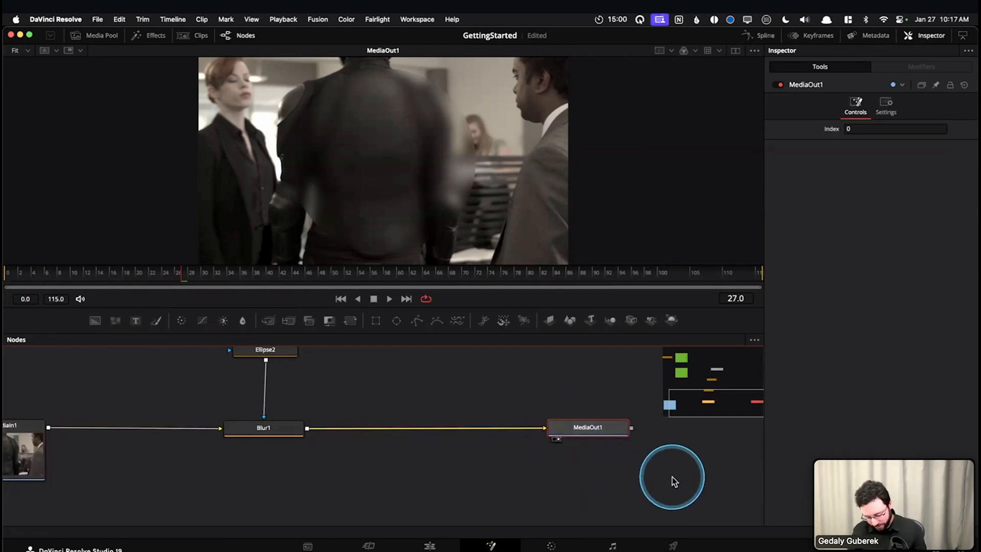
pyautogui.press('Delete')
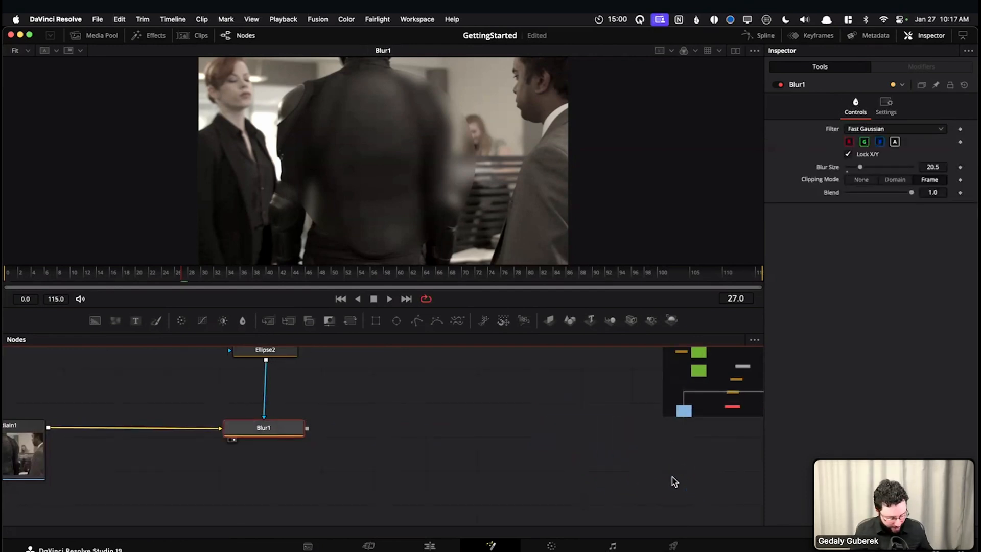
# Undo the MediaOut1 deletion, the MediaIn1 move and the connection from MediaIn1 to Blur1
pyautogui.press('super+z')
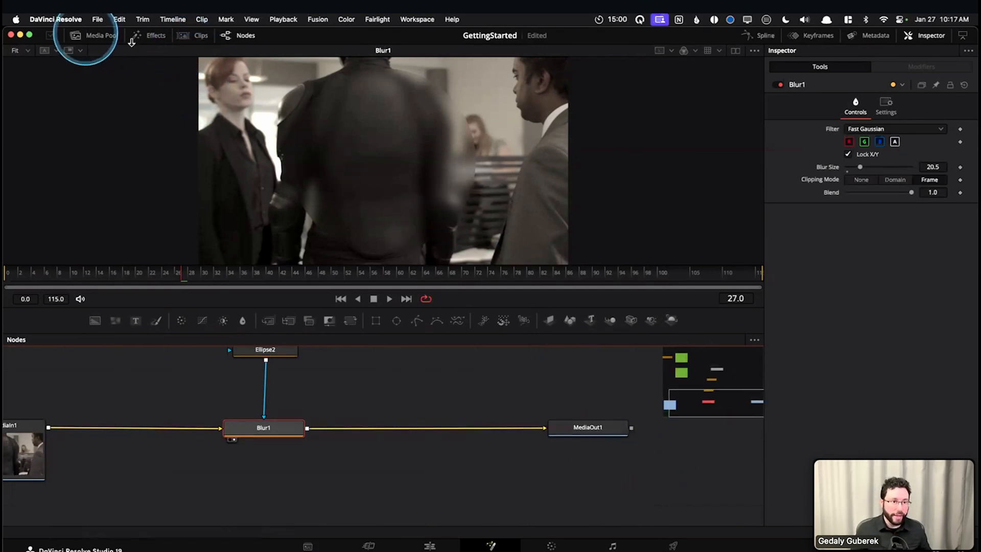
pyautogui.click(120, 20)
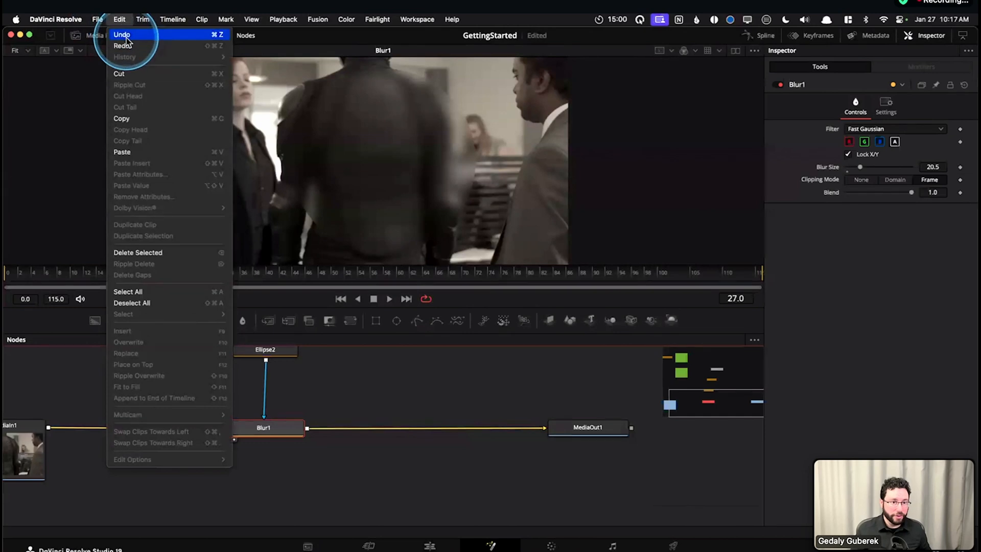
pyautogui.click(474, 385)
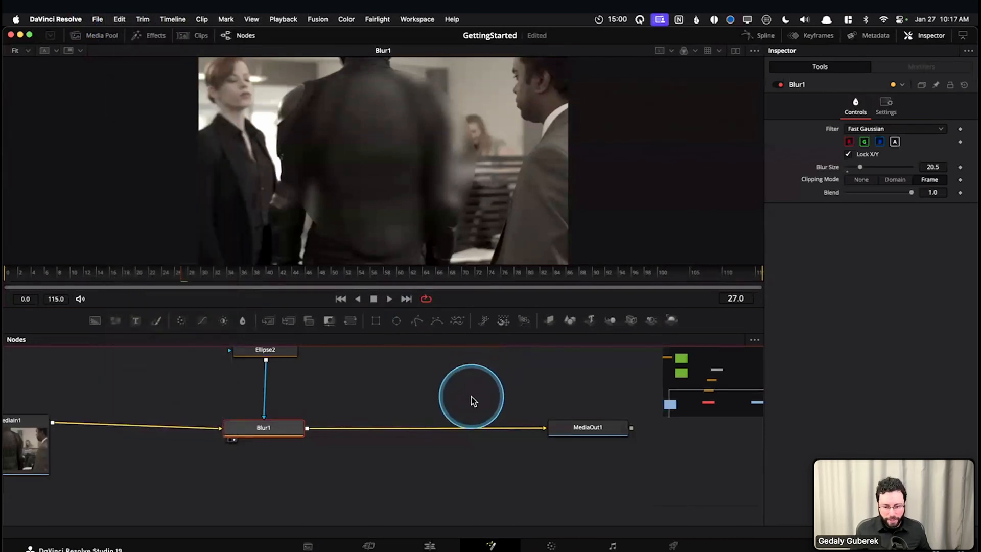
pyautogui.press('super+z')
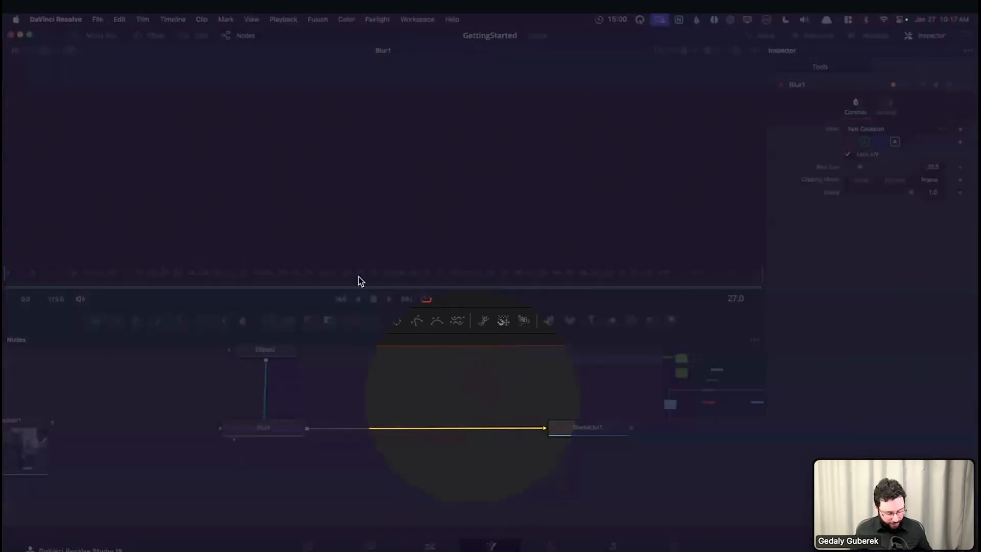
# Delete MediaOut1, add a new Media Out node after Blur1, and space it well away from Blur1
pyautogui.click(593, 427)
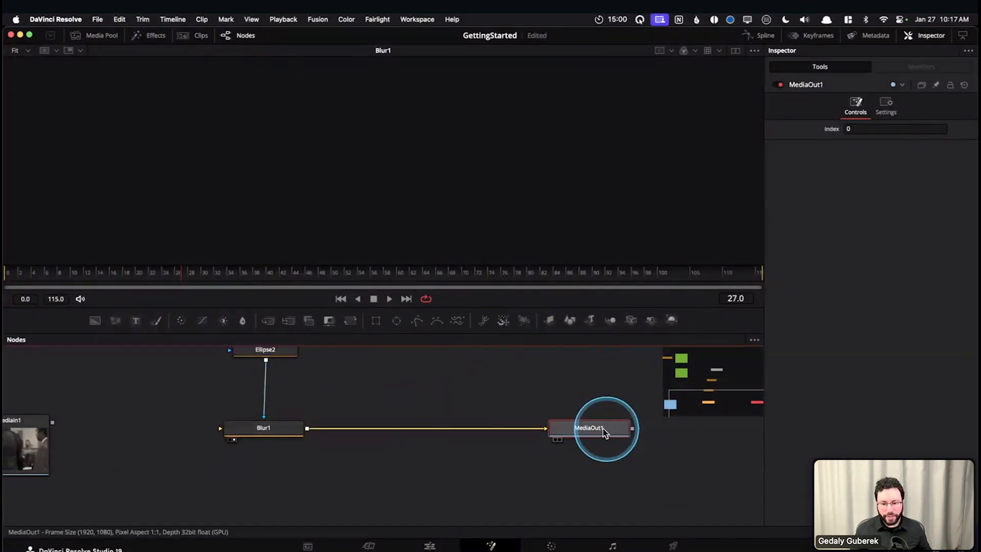
pyautogui.press('Delete')
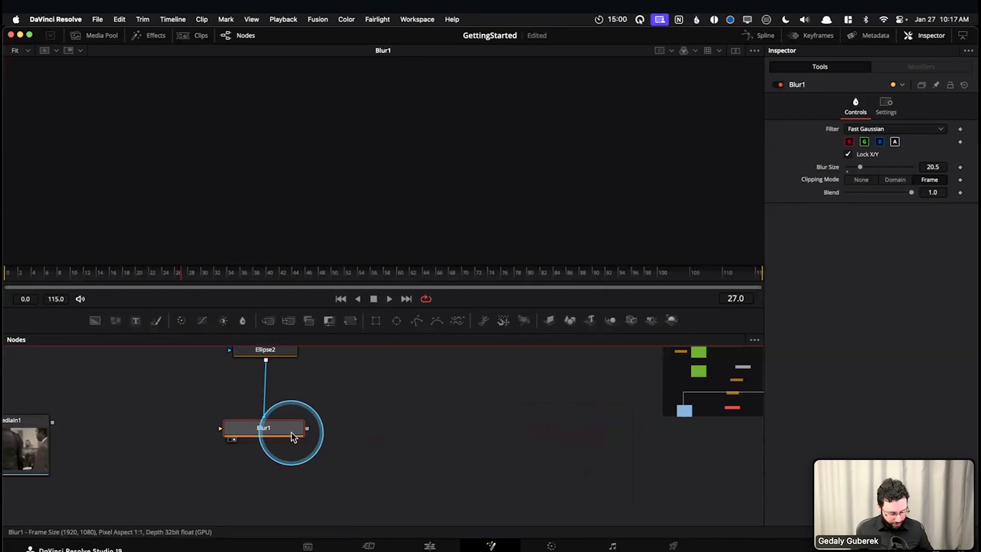
pyautogui.hotkey('shift', 'space')
pyautogui.write('medi')
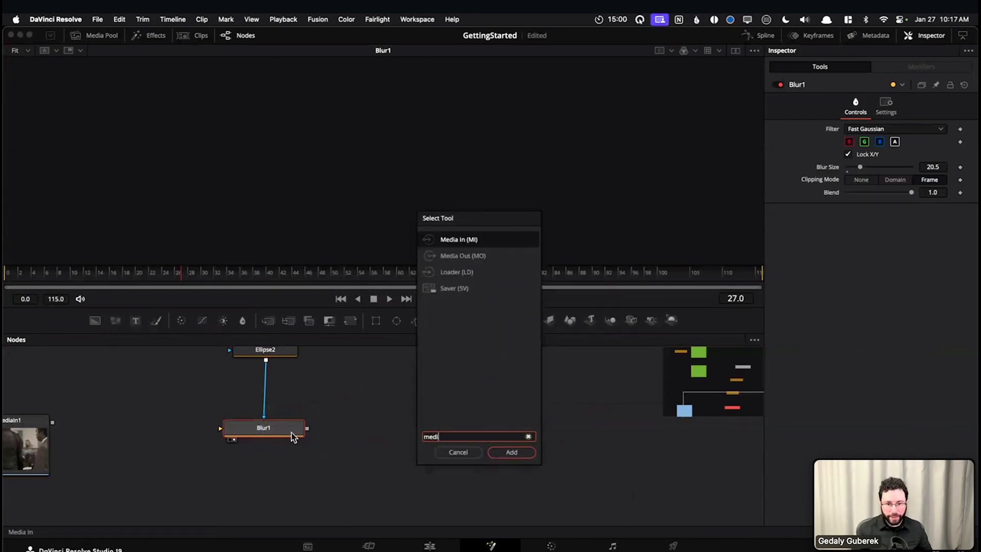
pyautogui.press('Down')
pyautogui.press('Return')
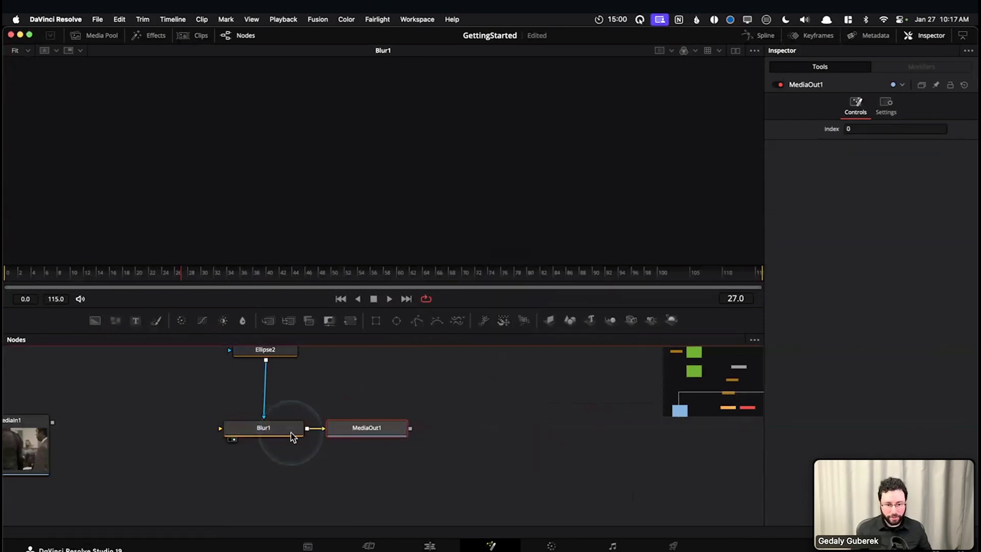
pyautogui.moveTo(327, 427); pyautogui.dragTo(585, 428)
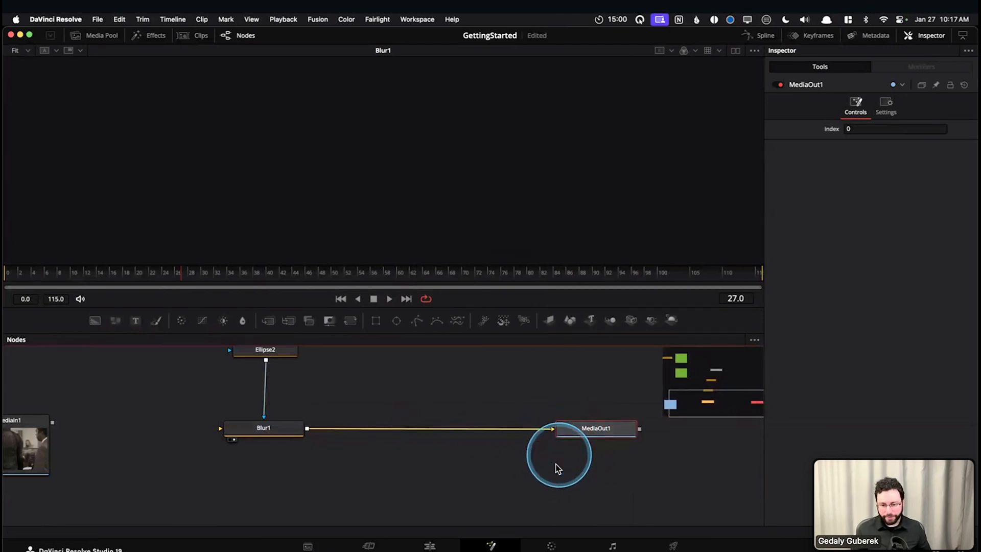
# Connect MediaIn1's output to Blur1's input, and check the clip at the timeline start on the Edit page before returning to Fusion
pyautogui.moveTo(53, 423); pyautogui.dragTo(220, 428)
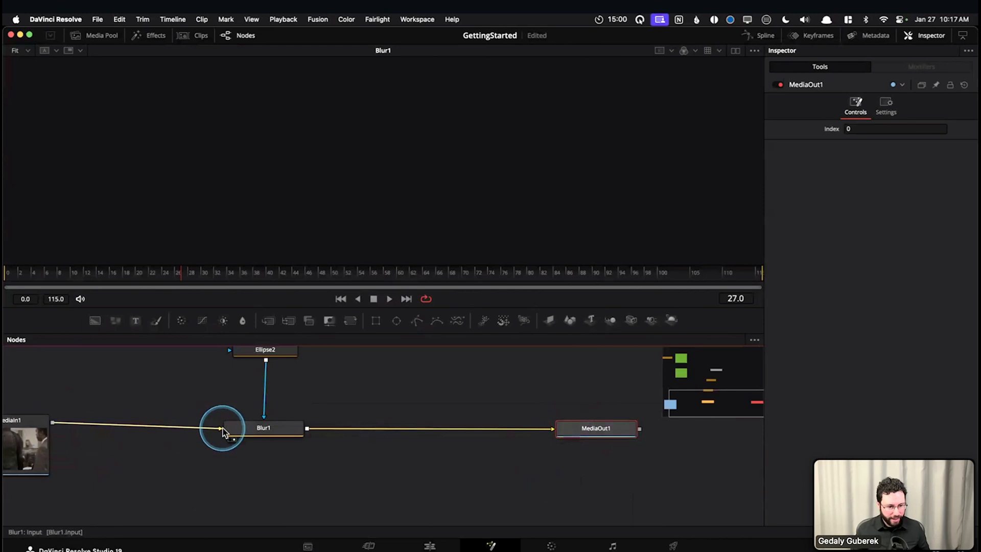
pyautogui.click(287, 432)
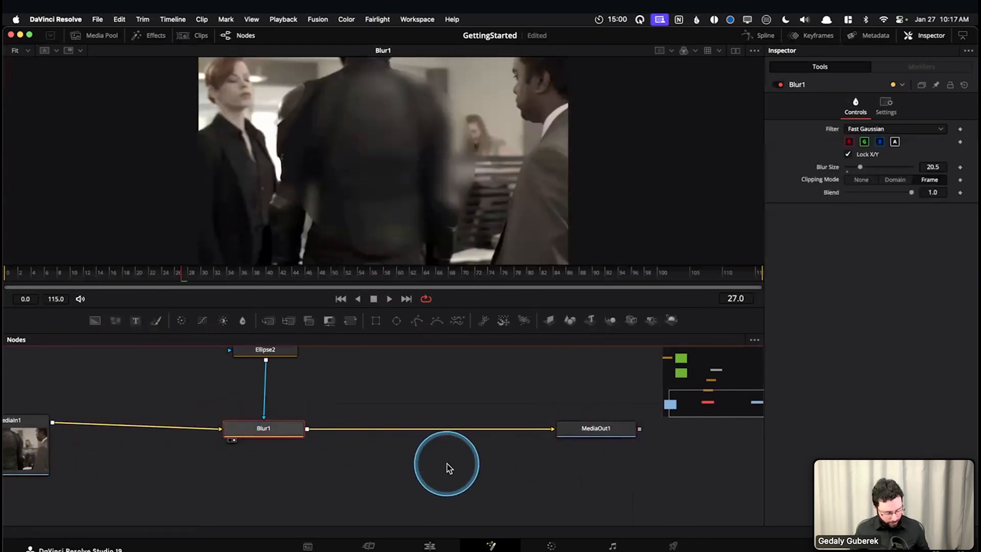
pyautogui.hotkey('shift', '4')
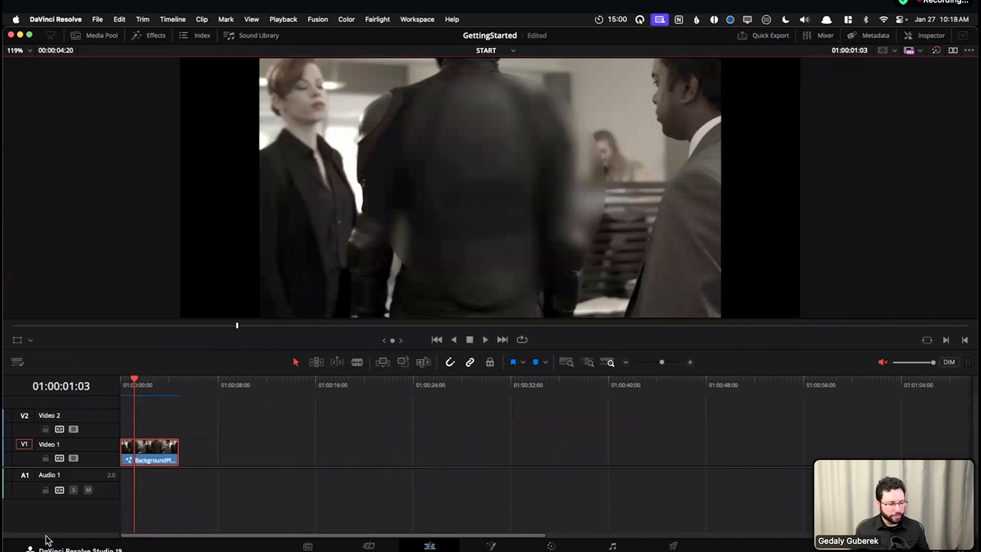
pyautogui.click(122, 387)
pyautogui.hotkey('shift', '5')
pyautogui.moveTo(393, 407); pyautogui.dragTo(493, 425)
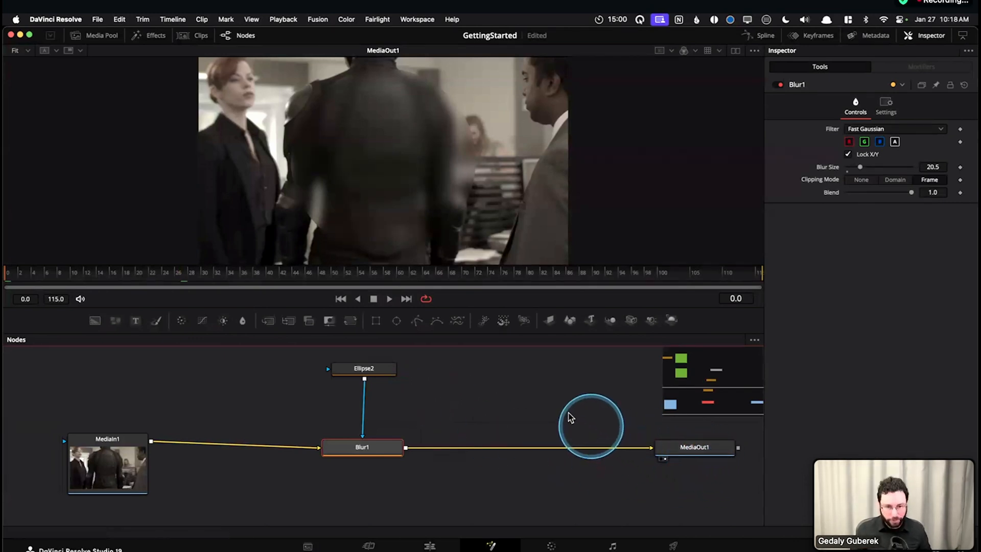
pyautogui.moveTo(587, 423); pyautogui.dragTo(521, 403)
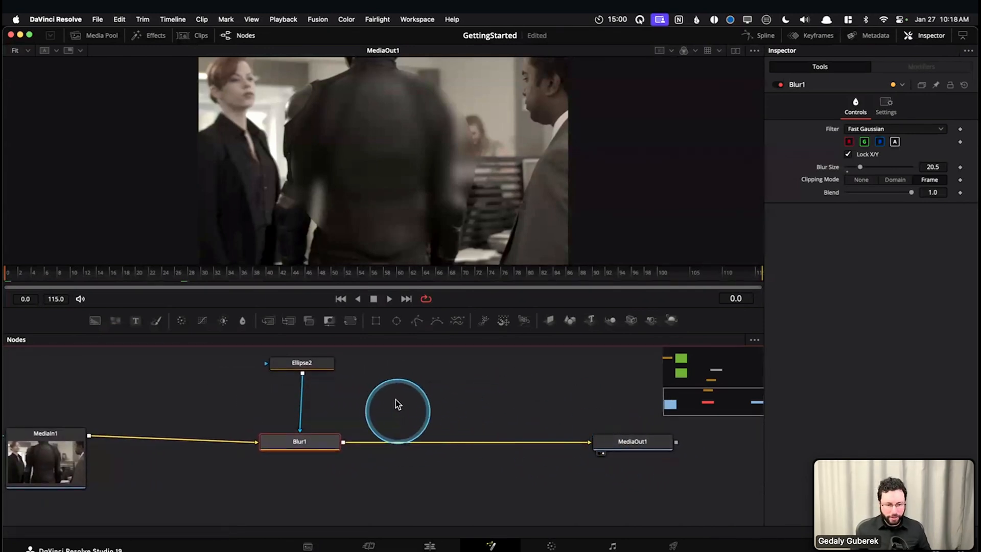
# Search the Select Tool window for "medi", "merg" and "blur", and close it without adding a node to Blur1
pyautogui.click(396, 386)
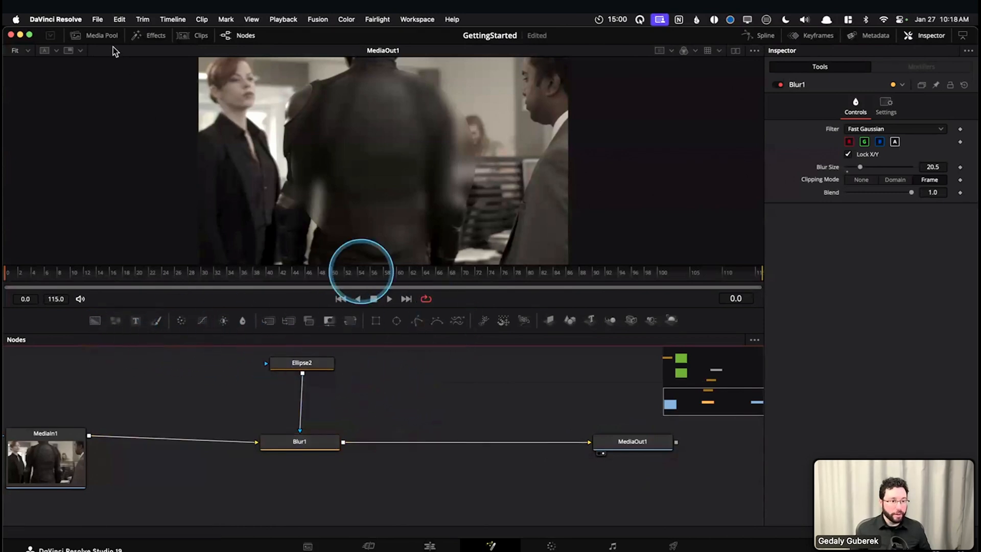
pyautogui.click(314, 449)
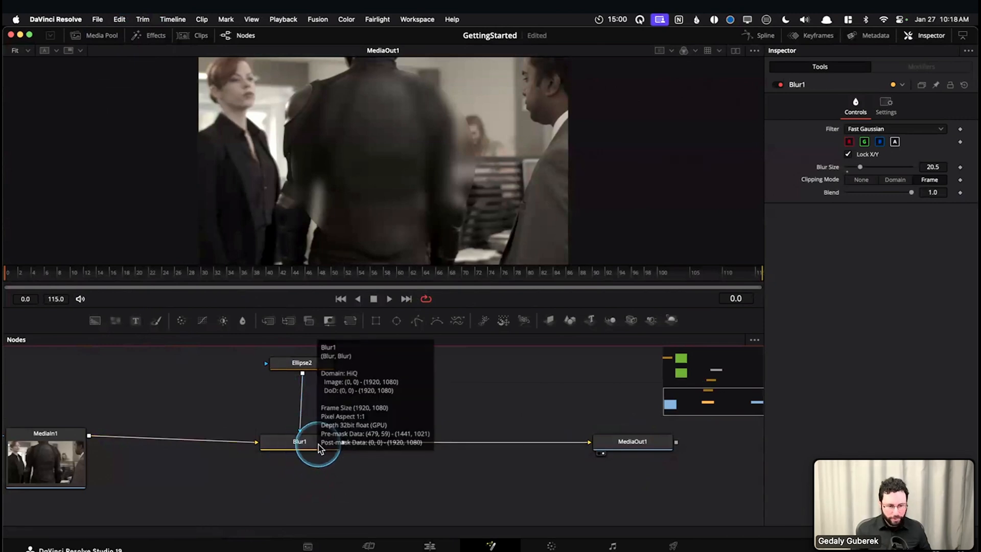
pyautogui.click(455, 401)
pyautogui.hotkey('shift', 'space')
pyautogui.write('medi')
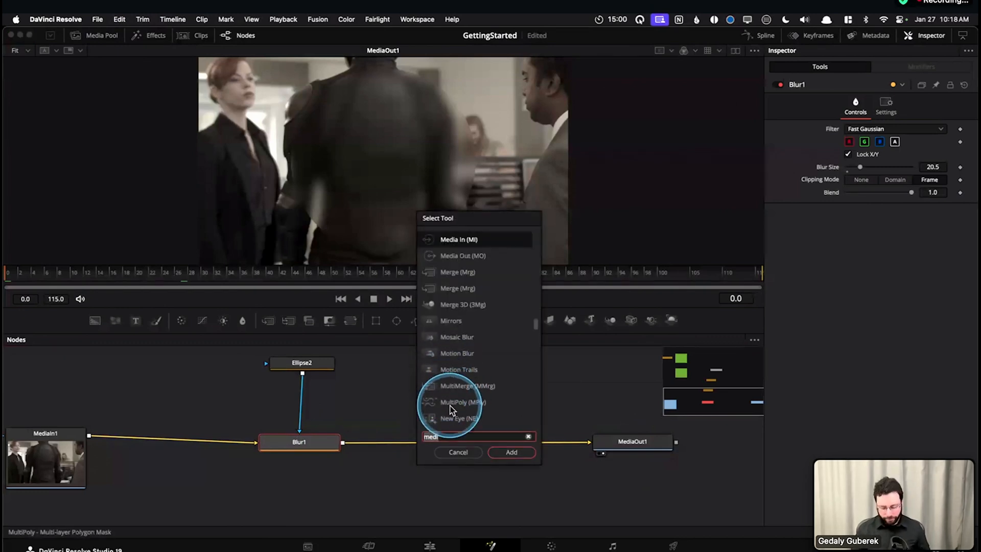
pyautogui.press('BackSpace')
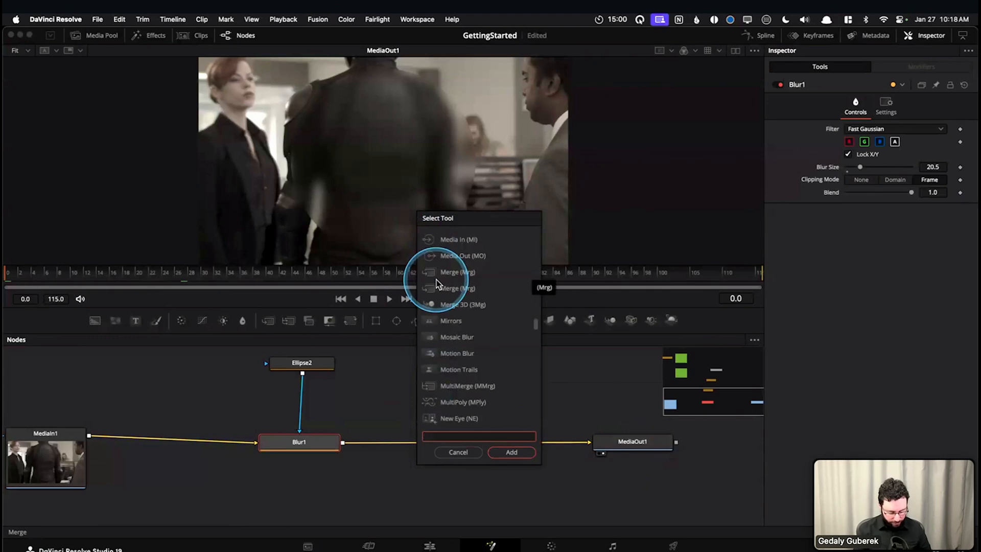
pyautogui.click(453, 438)
pyautogui.write('merg')
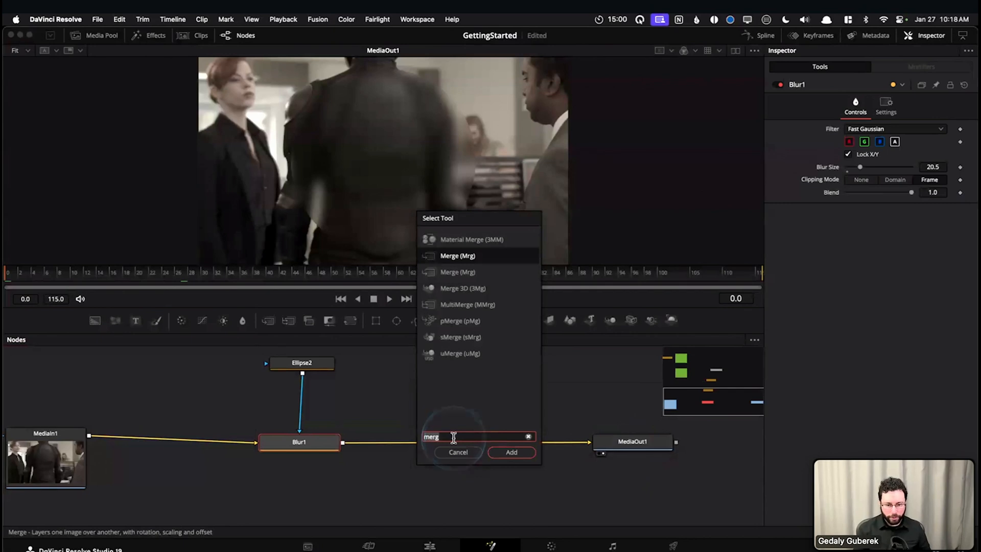
pyautogui.write('blur')
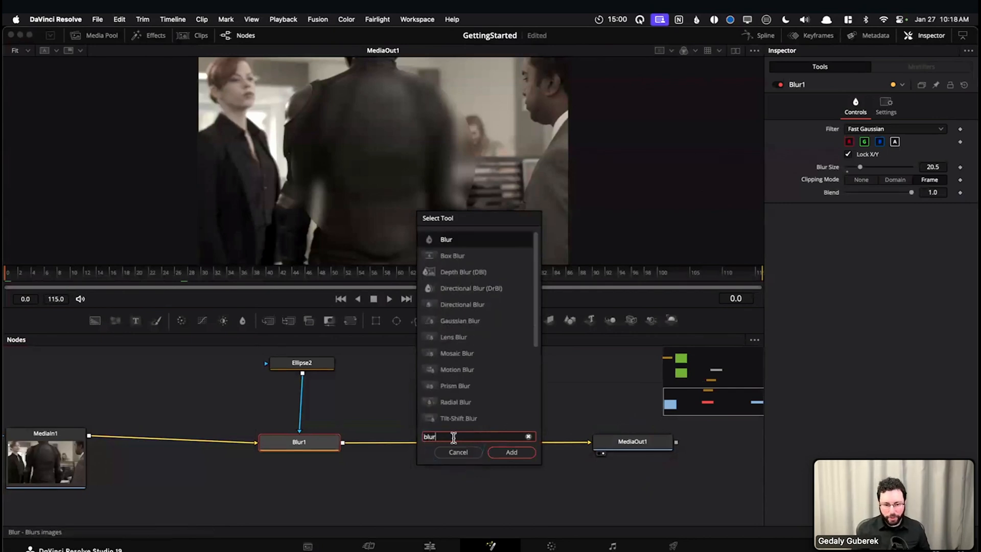
pyautogui.click(453, 438)
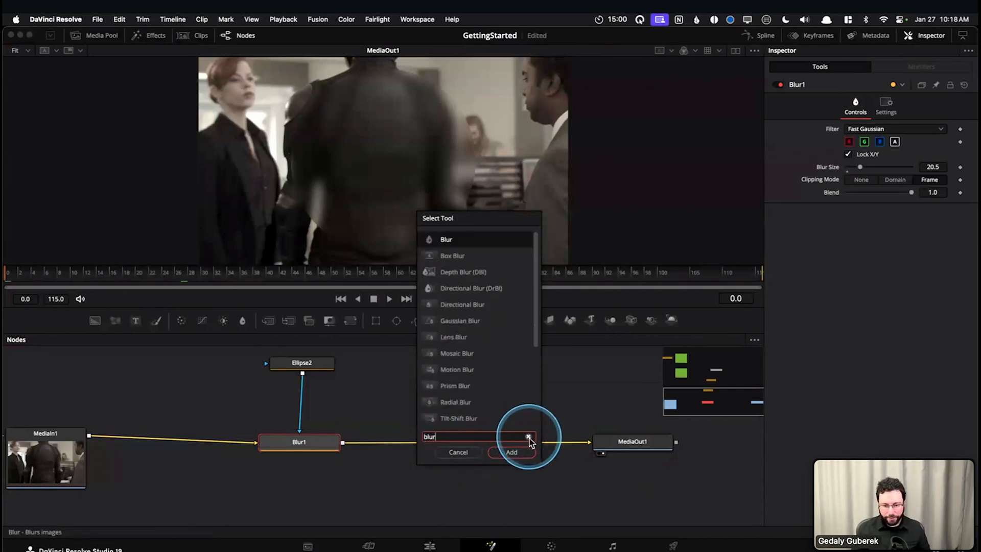
pyautogui.click(528, 436)
pyautogui.click(458, 452)
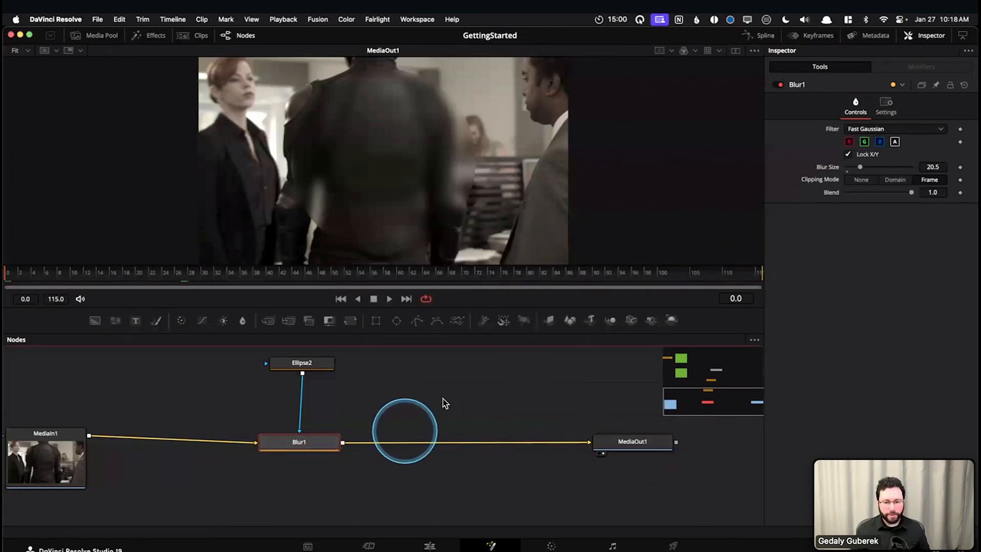
pyautogui.moveTo(419, 403); pyautogui.dragTo(528, 423)
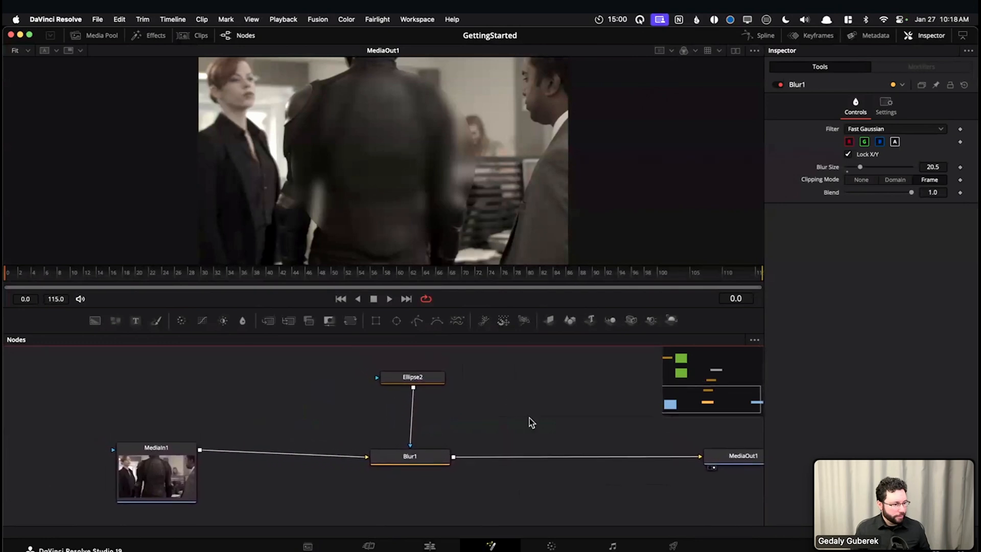
pyautogui.moveTo(340, 403); pyautogui.dragTo(351, 445)
pyautogui.moveTo(338, 361); pyautogui.dragTo(349, 428)
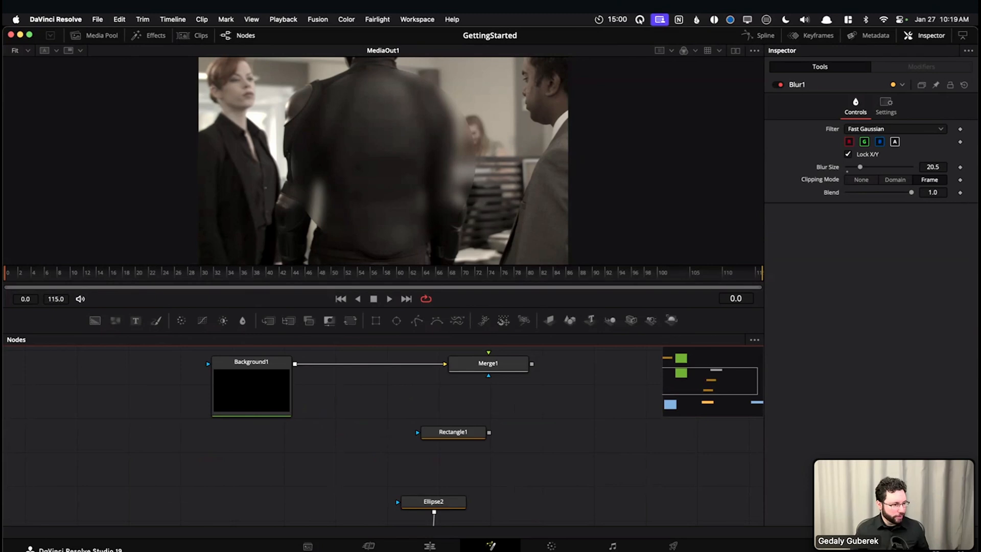
pyautogui.scroll(-5, 353, 460)
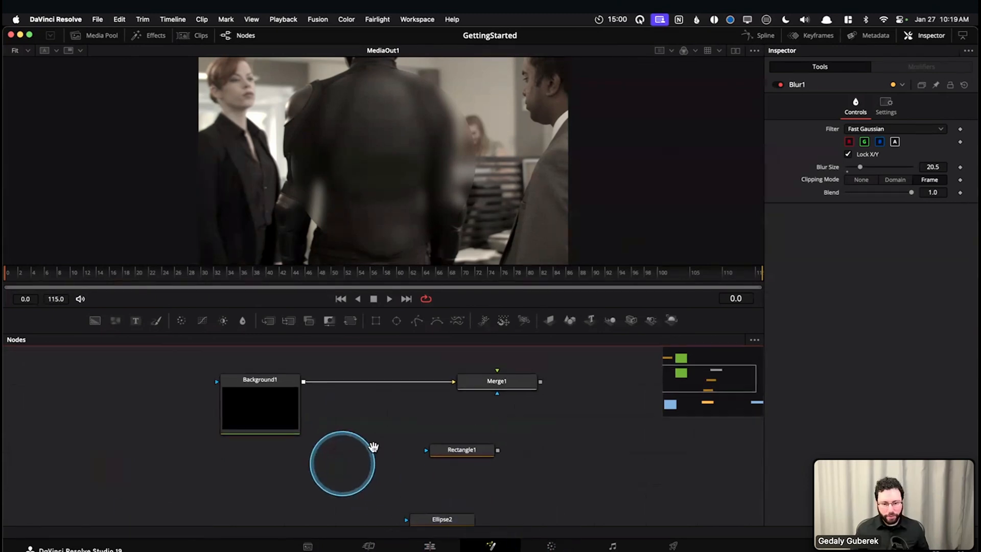
pyautogui.moveTo(351, 466); pyautogui.dragTo(333, 406)
# Add a second Media In node and place it above the connection between MediaIn1 and Blur1
pyautogui.moveTo(199, 456)
pyautogui.mouseDown()
pyautogui.moveTo(188, 465)
pyautogui.moveTo(181, 457)
pyautogui.mouseUp()
pyautogui.click(307, 400)
pyautogui.hotkey('shift', 'space')
pyautogui.write('media')
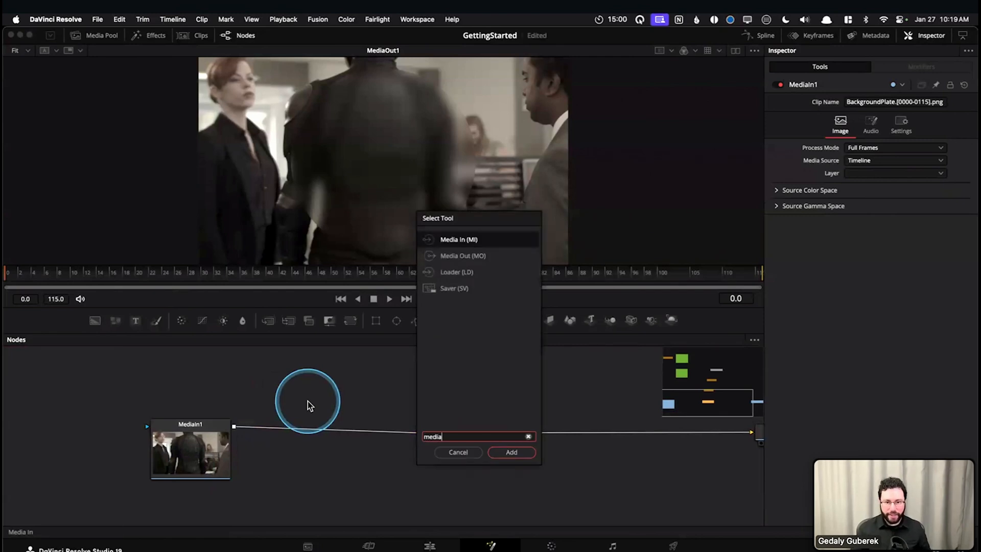
pyautogui.press('Return')
pyautogui.moveTo(313, 401); pyautogui.dragTo(307, 352)
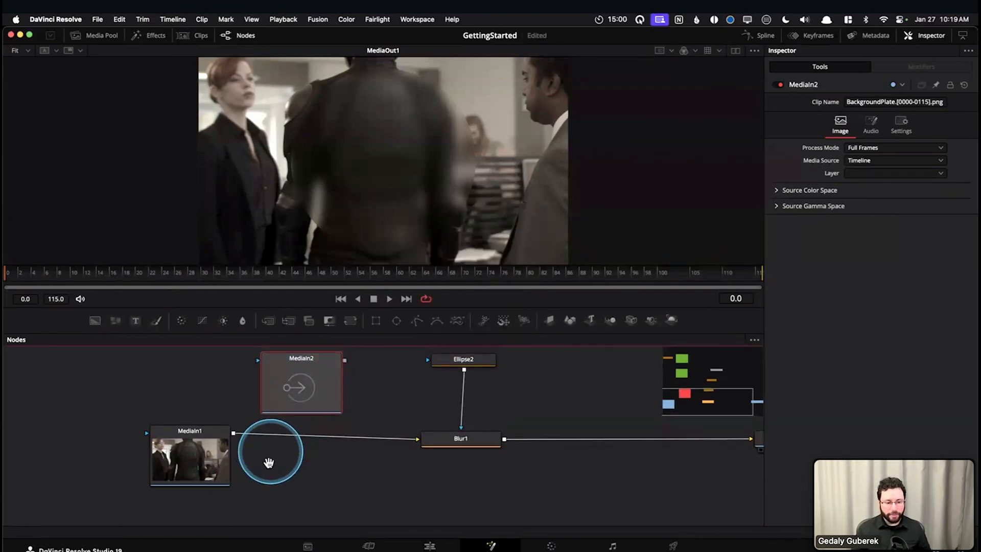
# Compare MediaIn1 with MediaIn2 and delete MediaIn2
pyautogui.scroll(2, 287, 424)
pyautogui.click(191, 463)
pyautogui.click(289, 406)
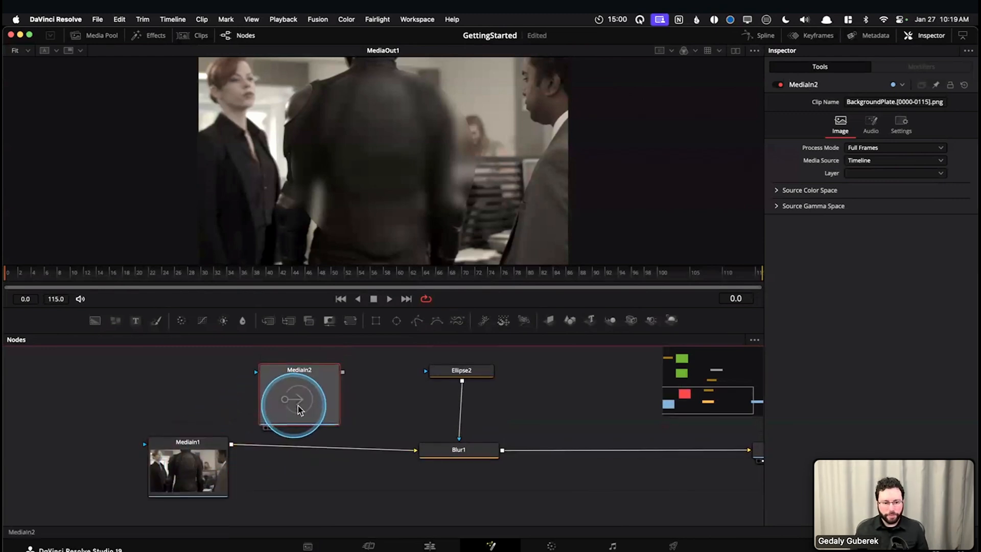
pyautogui.press('Delete')
# Move MediaIn1 slightly away from Blur1 so that their connection runs level
pyautogui.moveTo(208, 468); pyautogui.dragTo(193, 479)
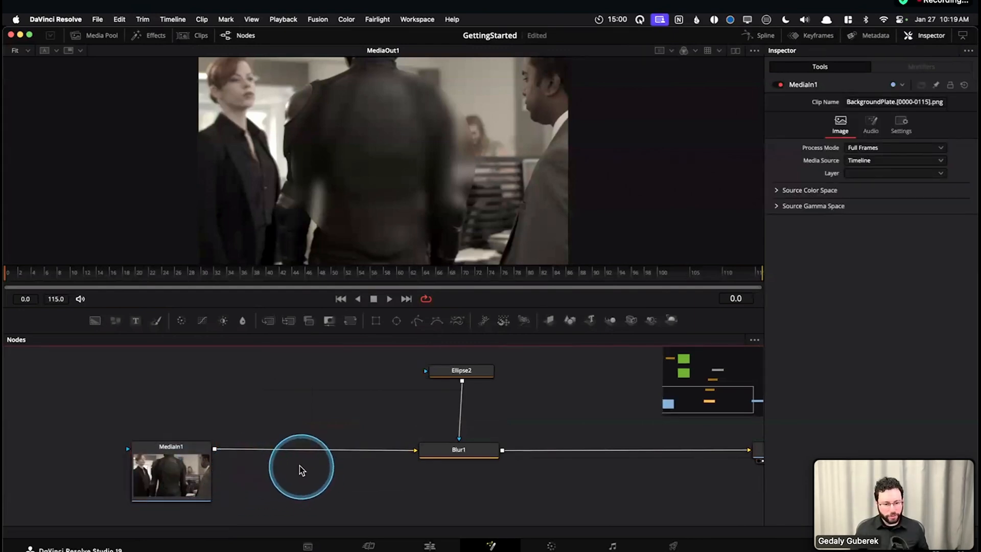
pyautogui.moveTo(353, 412); pyautogui.dragTo(263, 412)
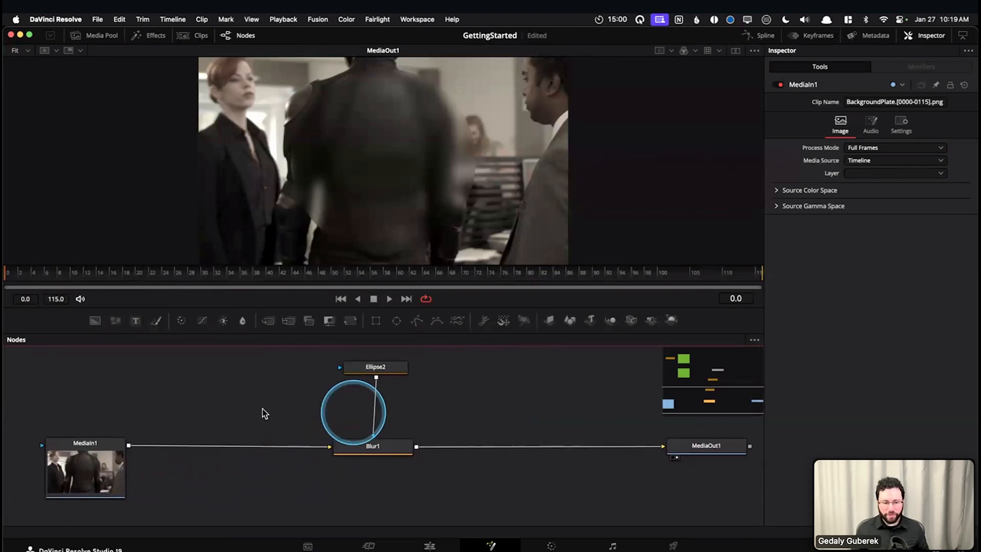
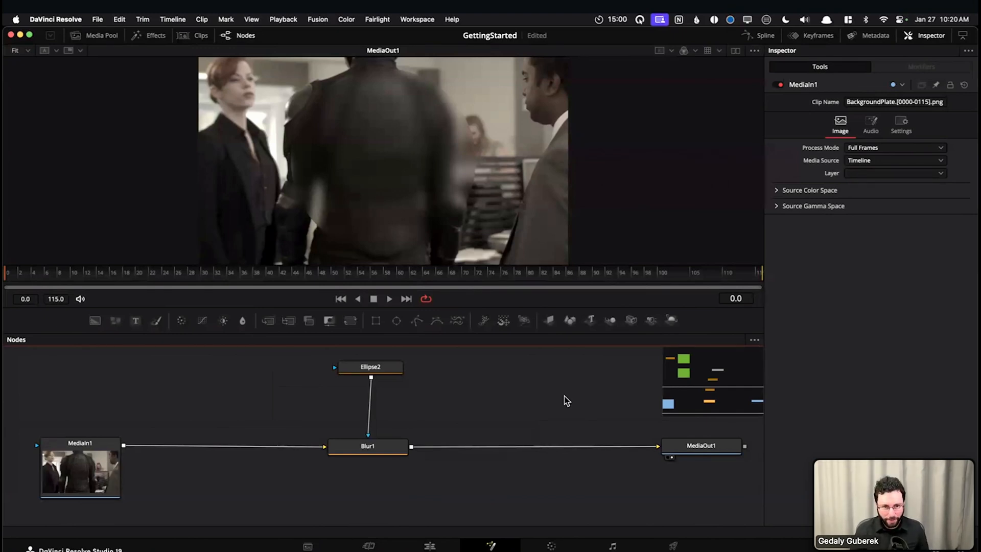
# Nudge Blur1 in the node graph so that it lines up directly below Ellipse2 and level with MediaIn1
pyautogui.moveTo(657, 386); pyautogui.dragTo(714, 399)
pyautogui.moveTo(469, 408)
pyautogui.mouseDown()
pyautogui.moveTo(543, 401)
pyautogui.moveTo(477, 414)
pyautogui.mouseUp()
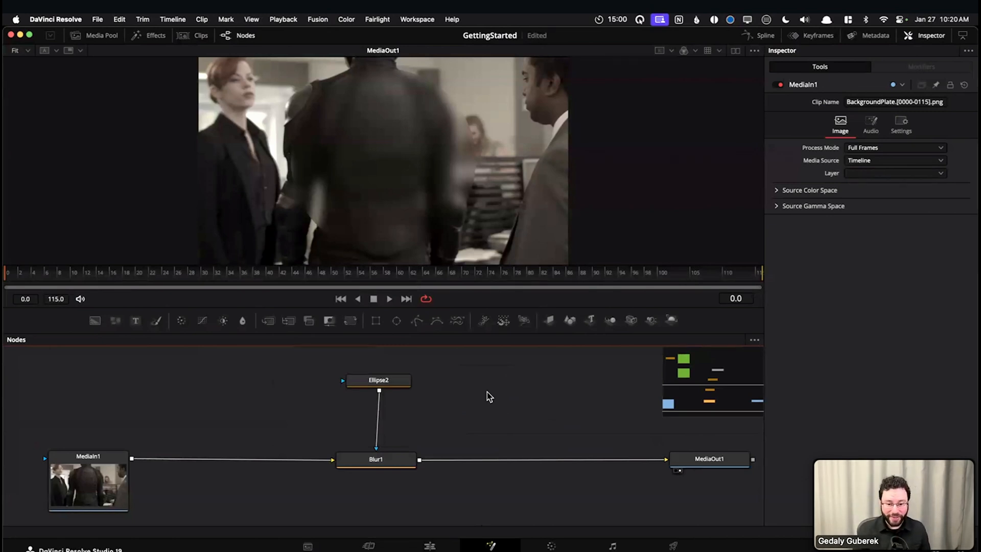
pyautogui.click(384, 459)
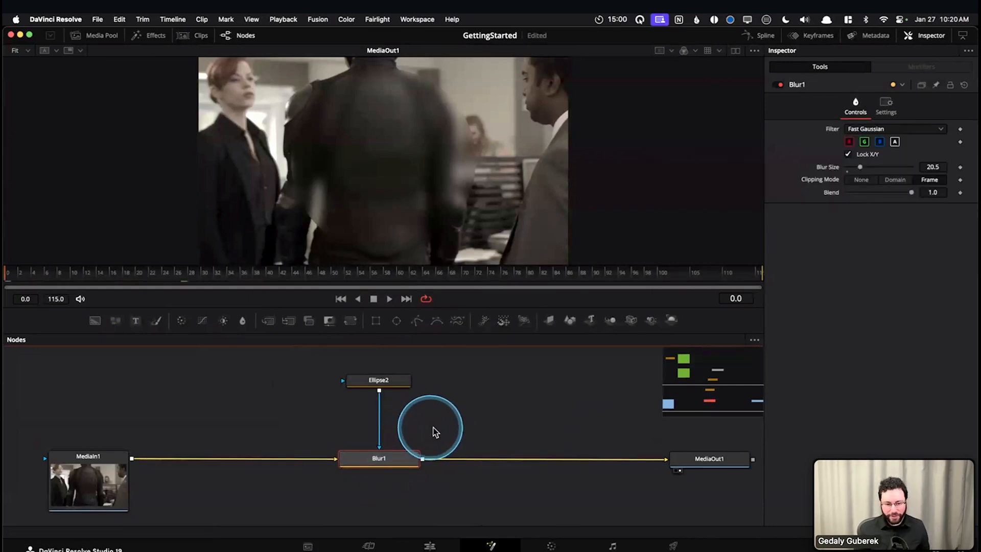
# Examine the navigator and match its blocks to MediaIn1, Blur1 and MediaOut1 in the node graph
pyautogui.moveTo(688, 381); pyautogui.dragTo(685, 366)
pyautogui.moveTo(611, 413); pyautogui.dragTo(515, 381)
pyautogui.moveTo(554, 484); pyautogui.dragTo(566, 386)
pyautogui.moveTo(556, 446); pyautogui.dragTo(435, 408)
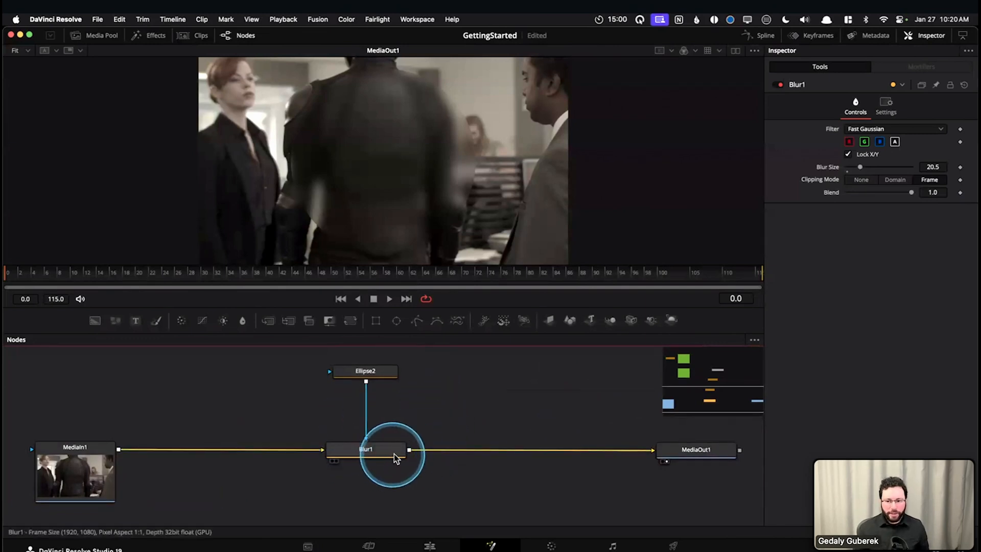
pyautogui.moveTo(491, 367); pyautogui.dragTo(465, 448)
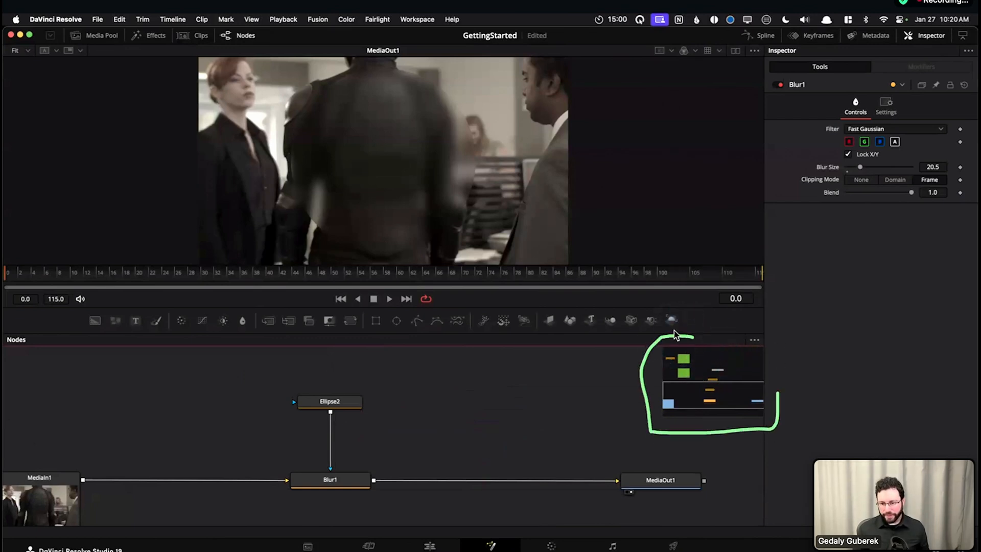
pyautogui.moveTo(467, 445); pyautogui.dragTo(564, 420)
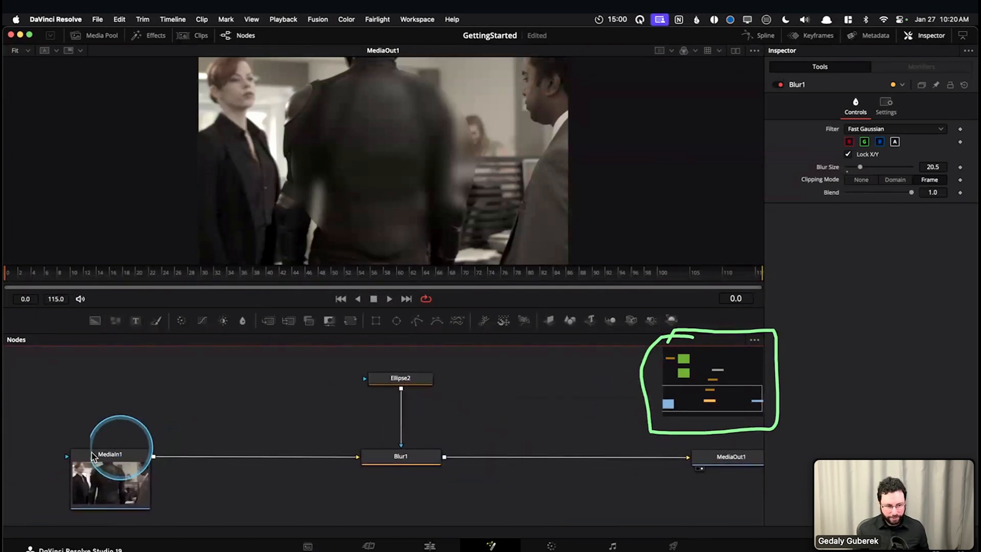
pyautogui.moveTo(126, 452)
pyautogui.mouseDown()
pyautogui.moveTo(57, 475)
pyautogui.moveTo(148, 449)
pyautogui.moveTo(362, 489)
pyautogui.mouseUp()
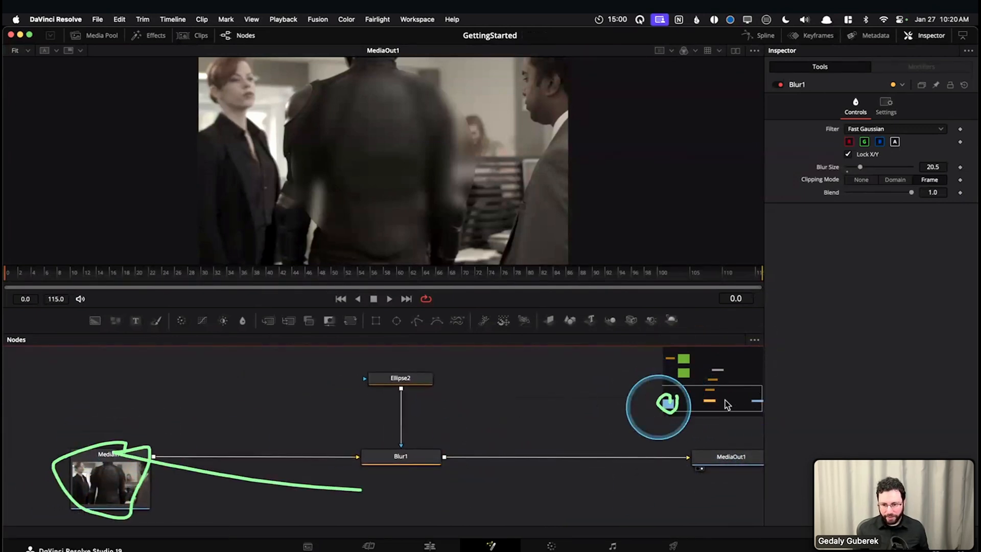
pyautogui.moveTo(750, 403); pyautogui.dragTo(767, 404)
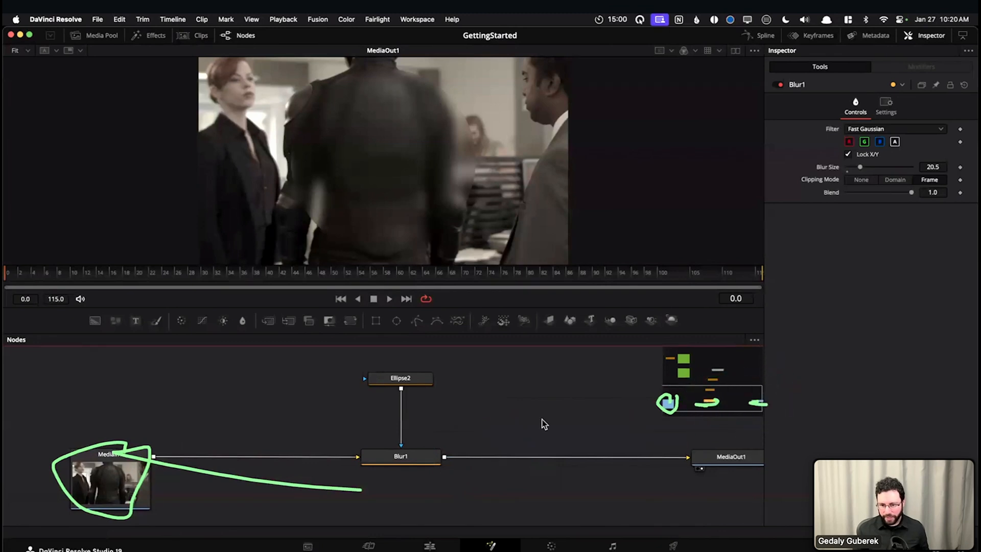
# Follow the navigator's view rectangle from the blur chain to the Background and Merge1 nodes and back
pyautogui.scroll(1, 504, 419)
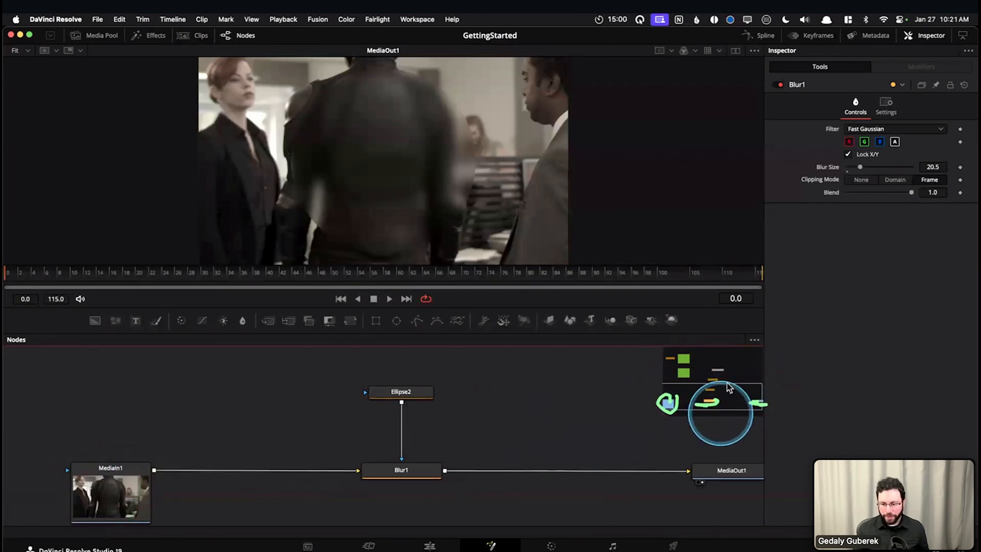
pyautogui.moveTo(672, 381); pyautogui.dragTo(703, 381)
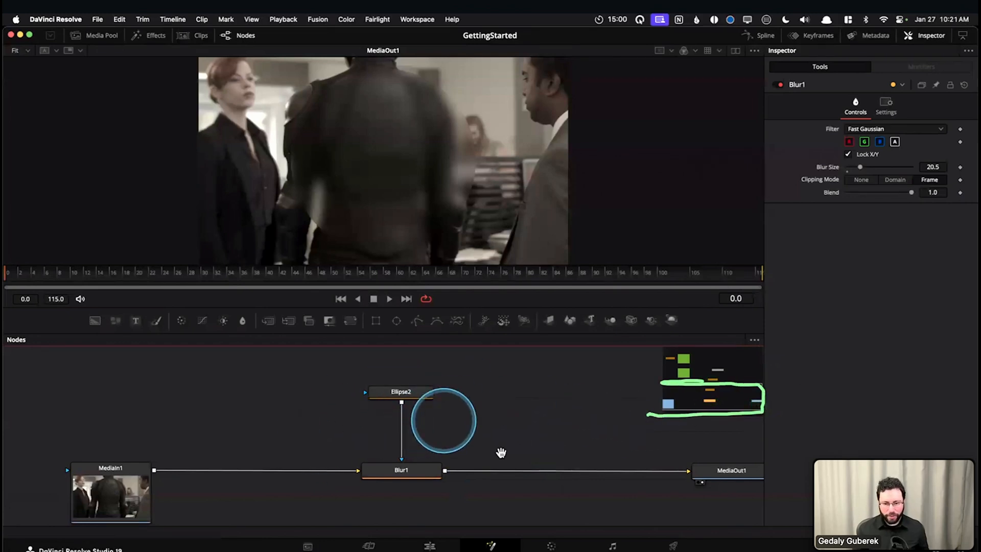
pyautogui.scroll(5, 500, 450)
pyautogui.scroll(10, 516, 404)
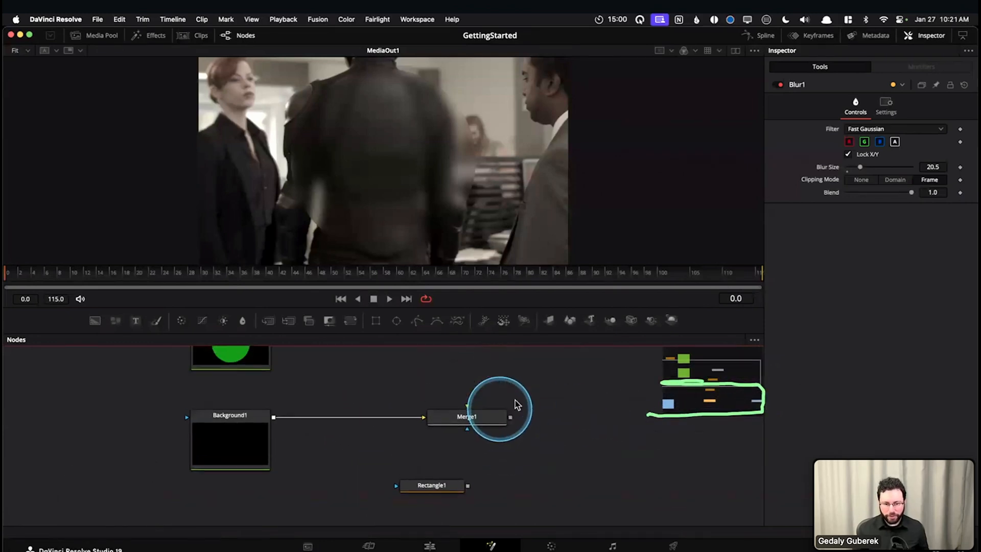
pyautogui.scroll(1, 539, 403)
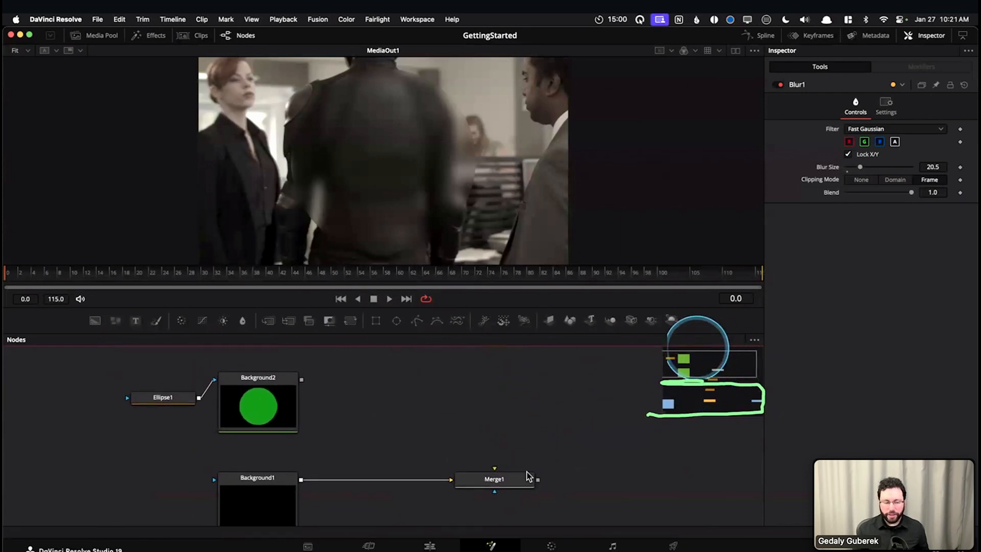
pyautogui.moveTo(532, 438); pyautogui.dragTo(615, 489)
pyautogui.moveTo(698, 406); pyautogui.dragTo(687, 385)
pyautogui.moveTo(608, 465); pyautogui.dragTo(566, 399)
pyautogui.moveTo(571, 443); pyautogui.dragTo(489, 421)
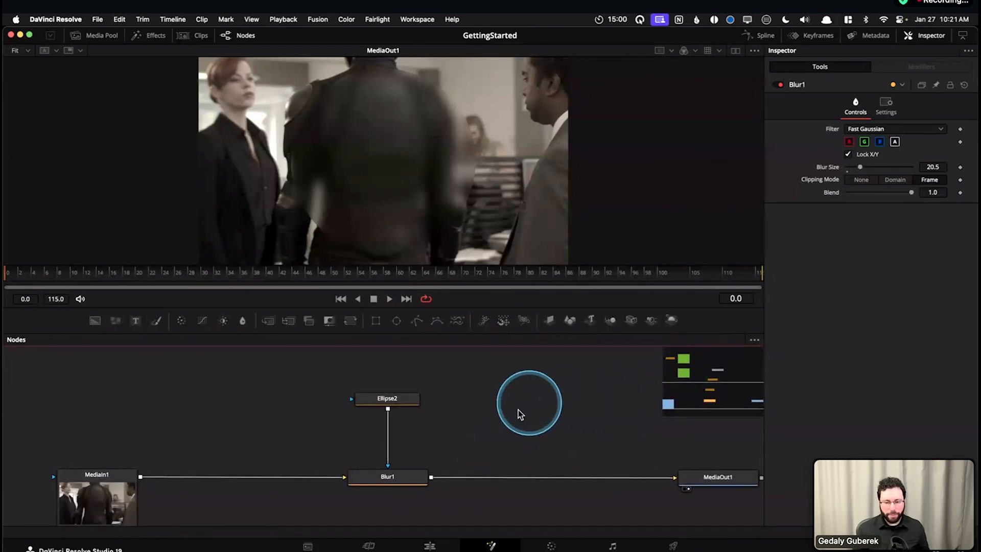
# View the whole node graph and look up its Show Navigator option without changing it
pyautogui.scroll(-5, 522, 412)
pyautogui.moveTo(533, 403); pyautogui.dragTo(509, 436)
pyautogui.scroll(-4, 505, 424)
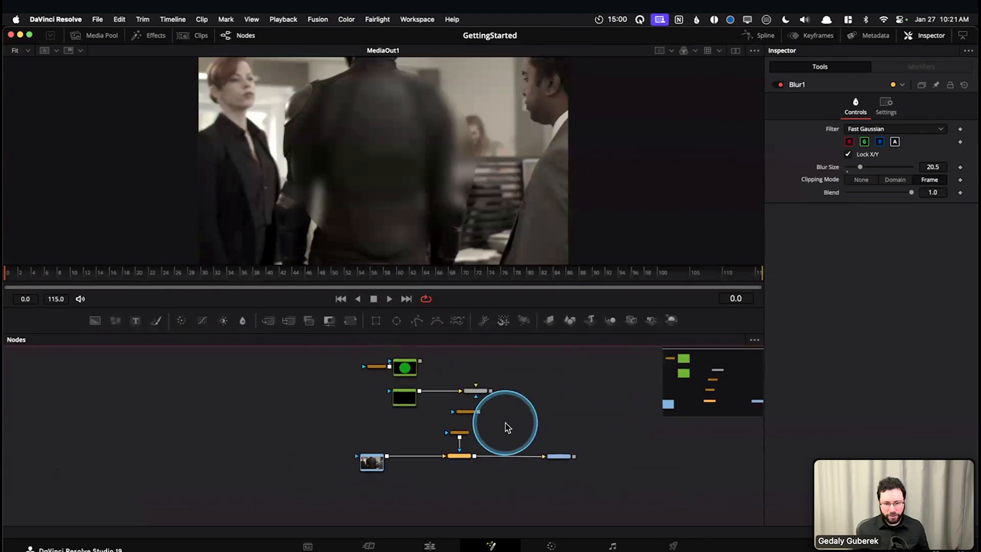
pyautogui.moveTo(569, 410); pyautogui.dragTo(472, 439)
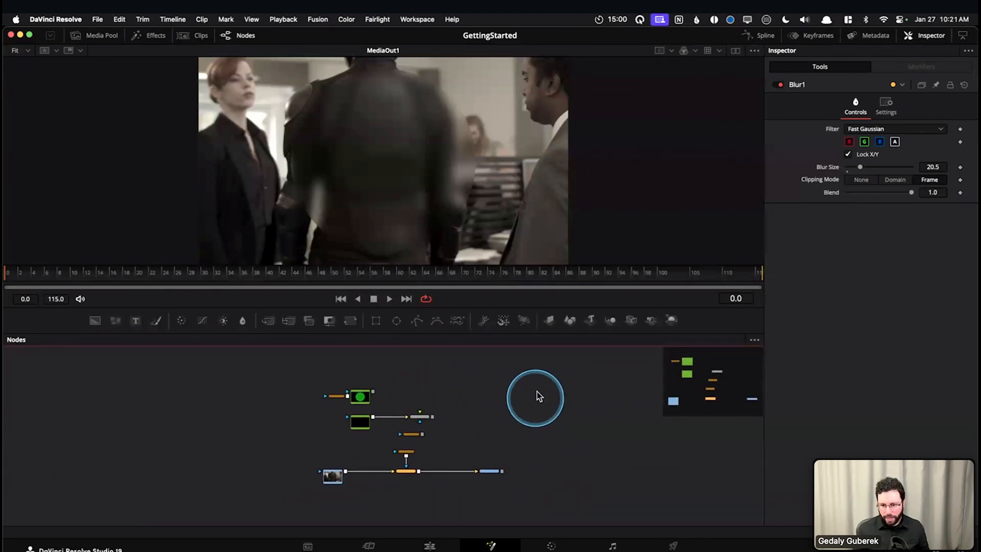
pyautogui.rightClick(589, 385)
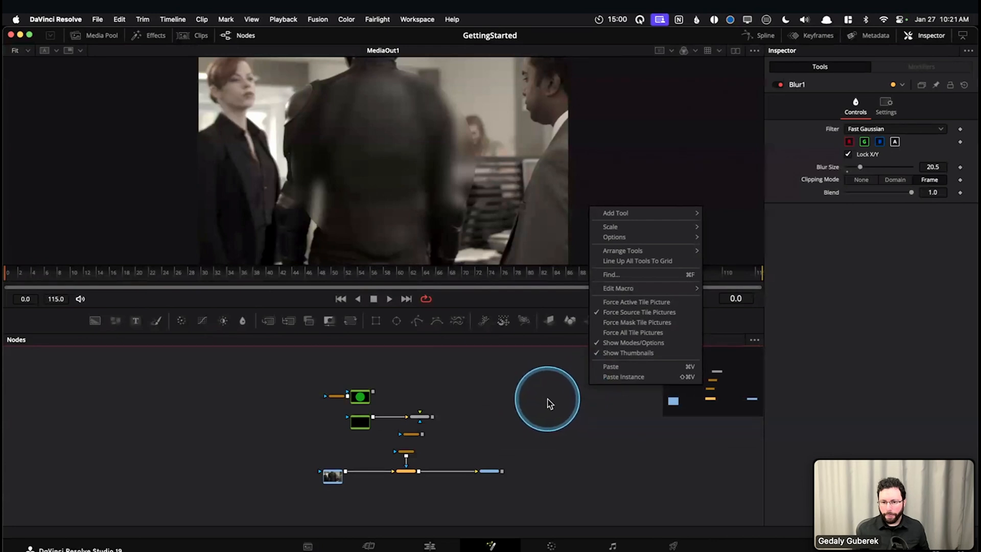
pyautogui.moveTo(651, 238)
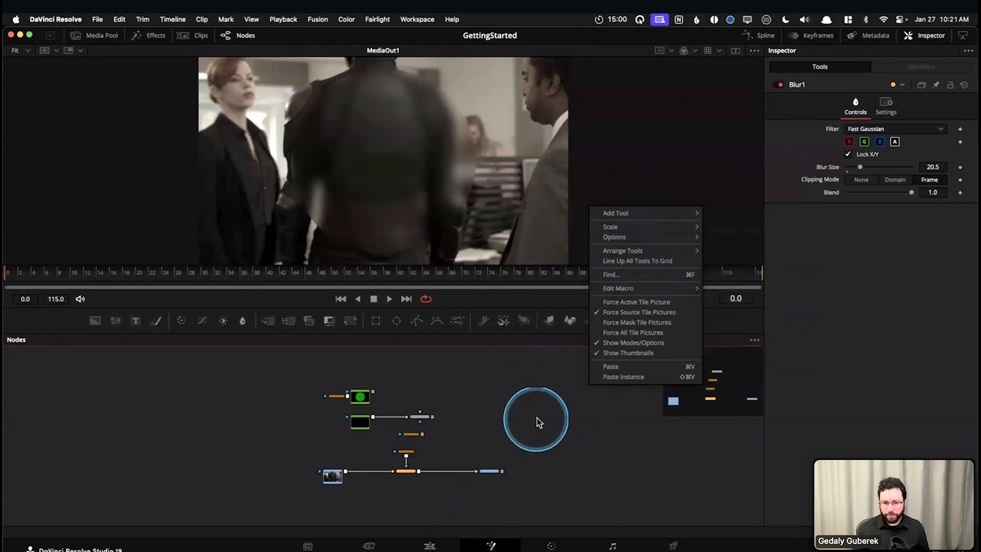
pyautogui.click(516, 425)
pyautogui.scroll(5, 537, 409)
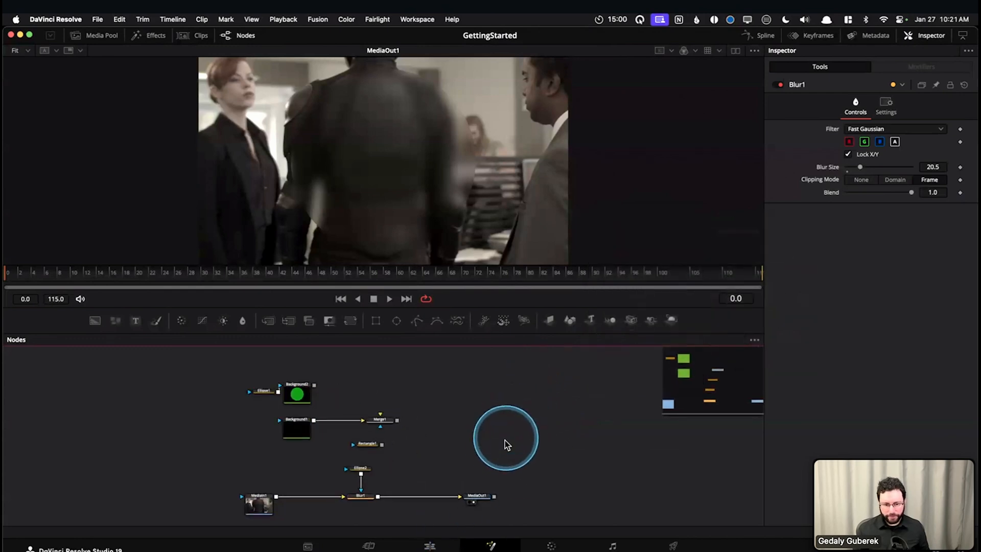
pyautogui.rightClick(545, 406)
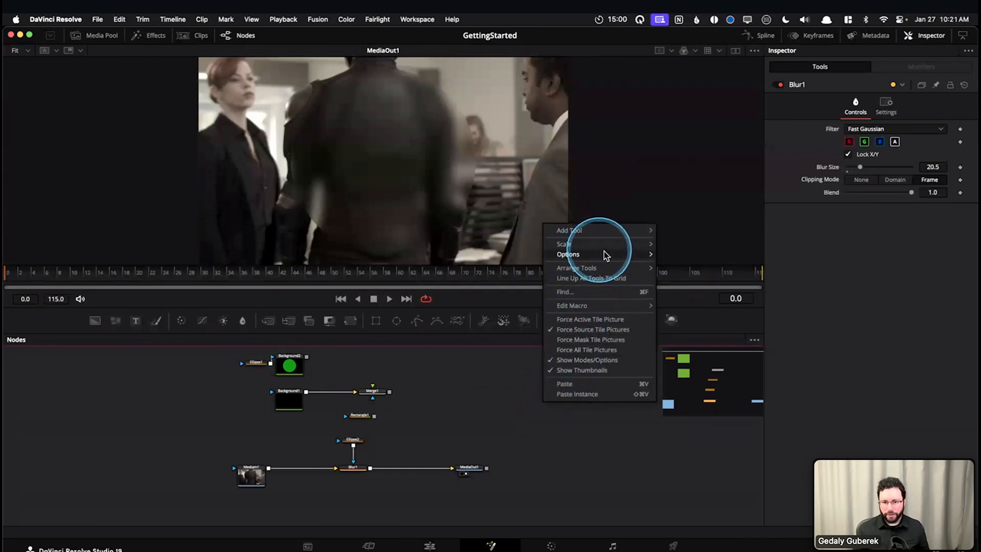
pyautogui.moveTo(648, 254)
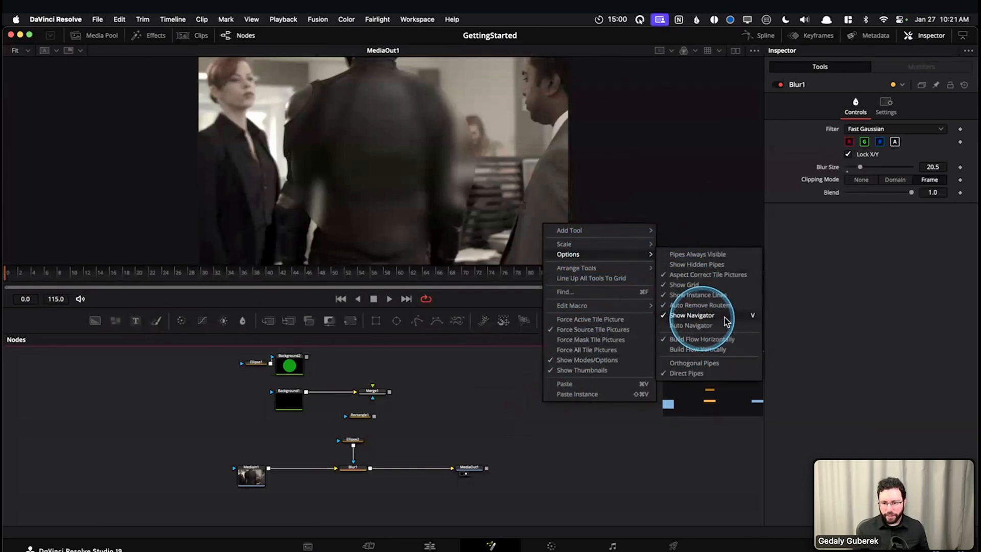
pyautogui.click(589, 472)
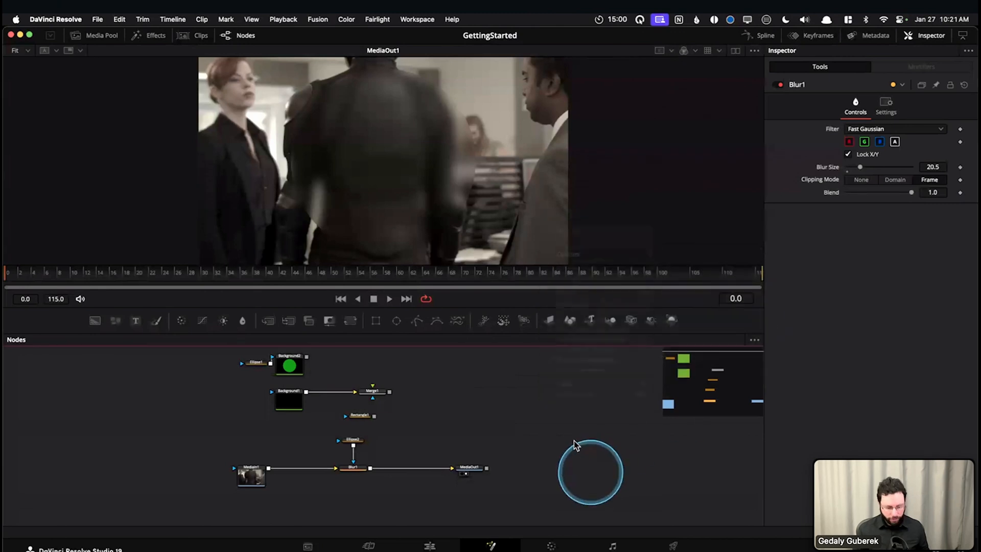
# Hide the node graph's navigator and show it again
pyautogui.press('v')
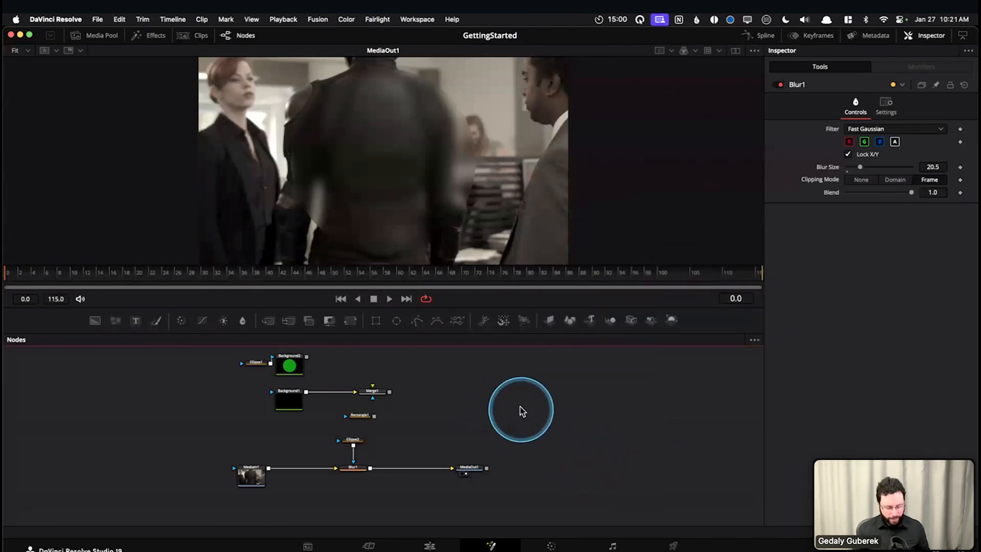
pyautogui.moveTo(520, 409); pyautogui.dragTo(530, 428)
pyautogui.scroll(2, 520, 419)
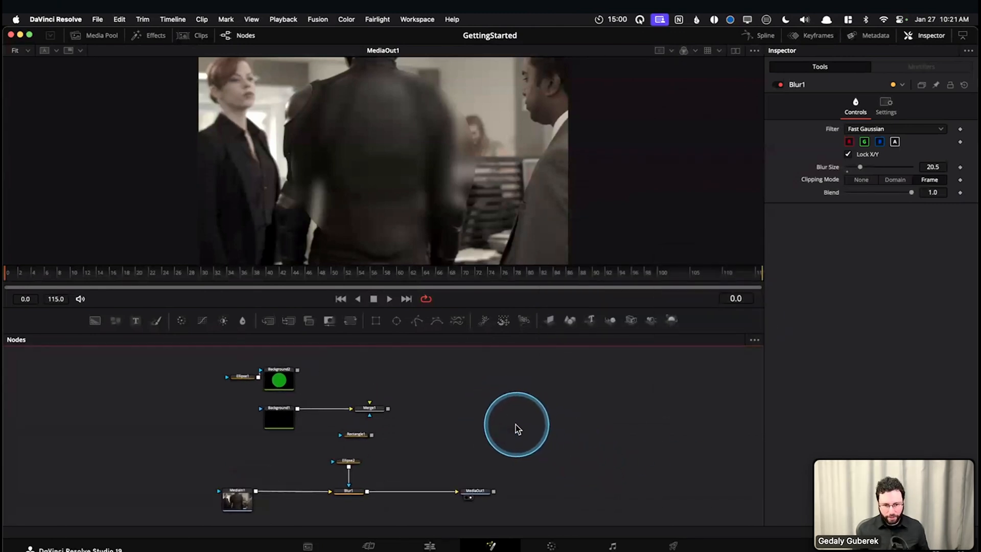
# Turn on Auto Navigator for the node graph
pyautogui.rightClick(512, 392)
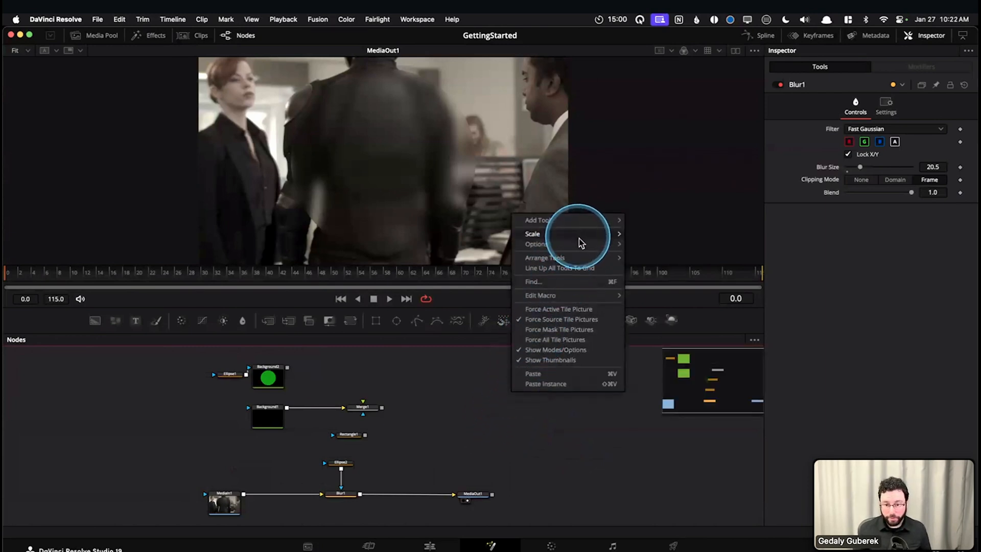
pyautogui.moveTo(585, 244)
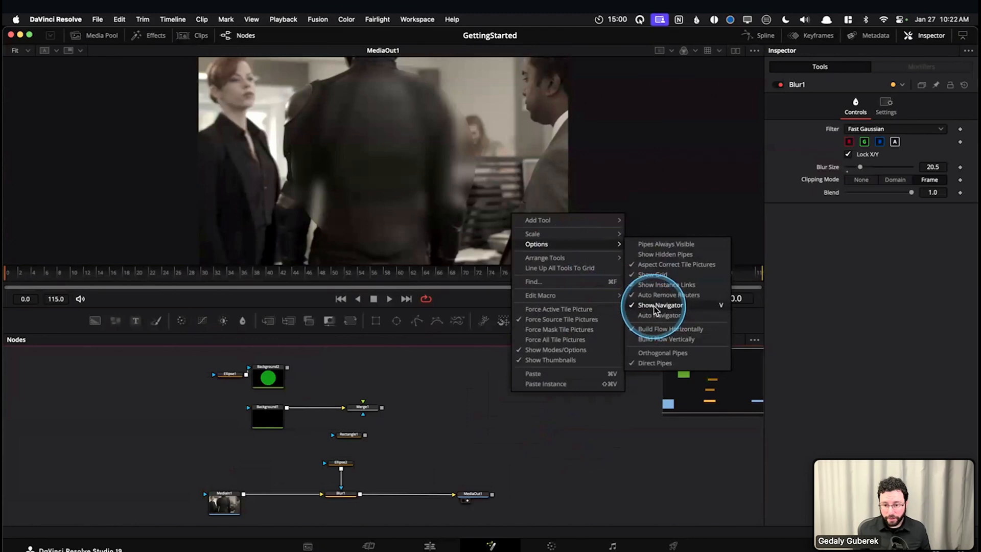
pyautogui.click(653, 319)
pyautogui.click(517, 441)
pyautogui.moveTo(446, 434); pyautogui.dragTo(465, 431)
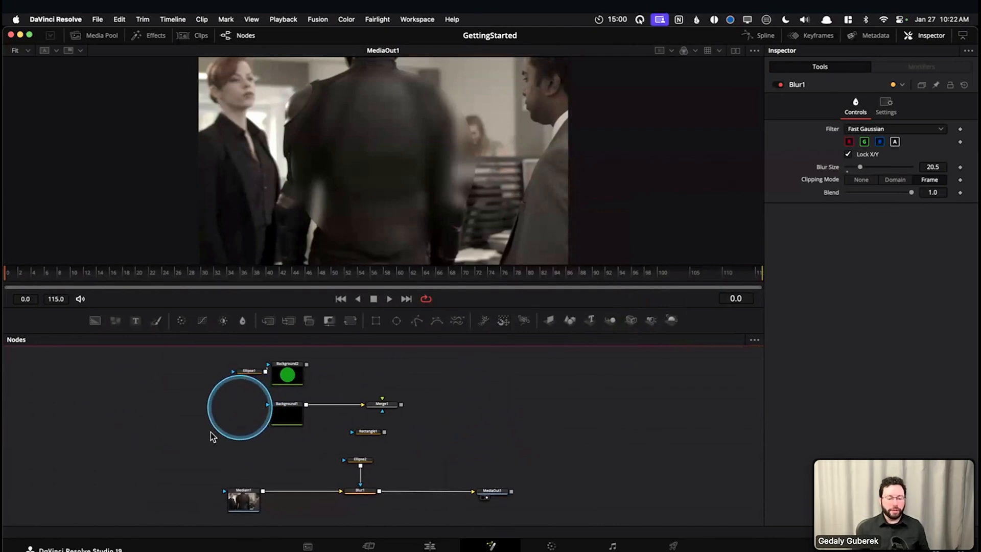
# Examine how Auto Navigator behaves with the MediaIn1 chain close up and with the whole node graph in view
pyautogui.moveTo(203, 432); pyautogui.dragTo(216, 439)
pyautogui.scroll(5, 217, 434)
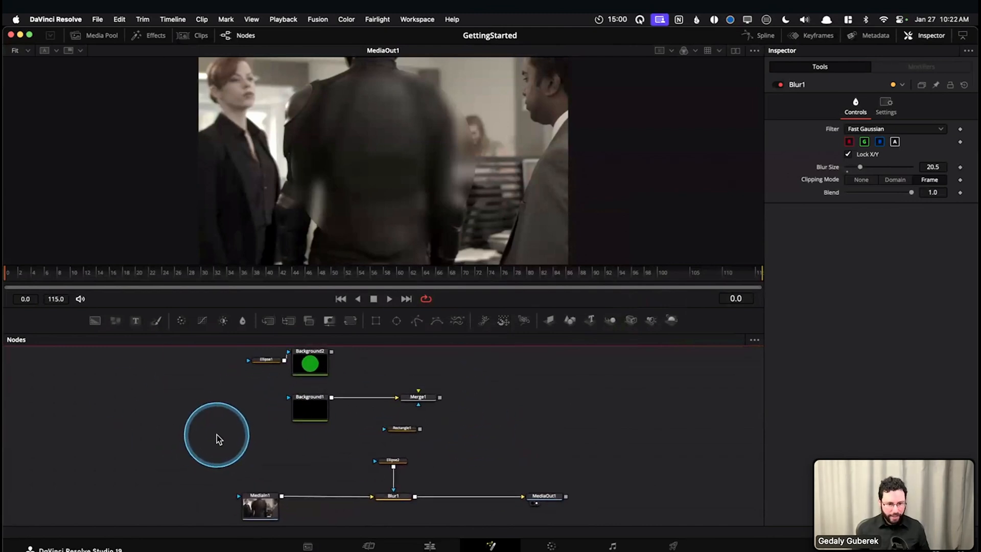
pyautogui.moveTo(276, 475); pyautogui.dragTo(259, 377)
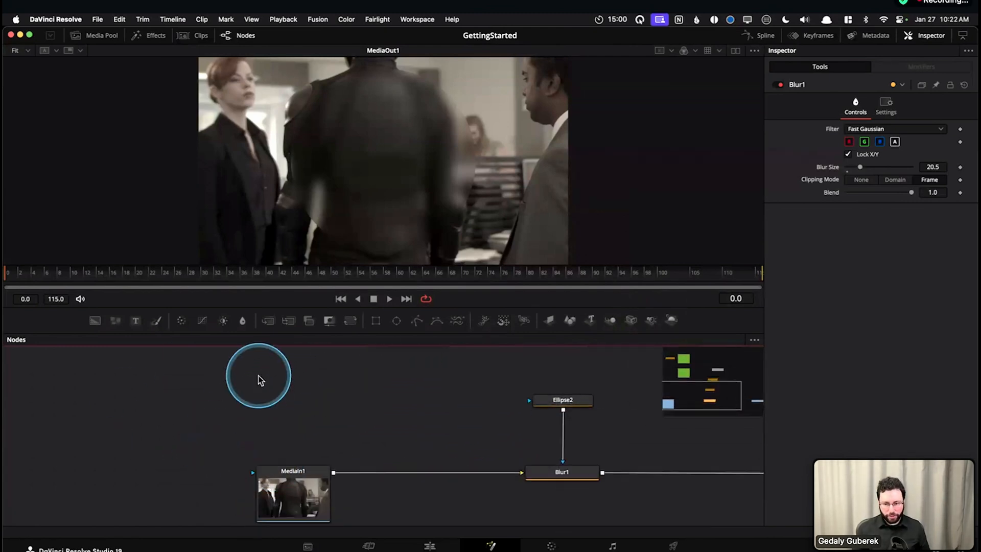
pyautogui.moveTo(339, 438); pyautogui.dragTo(256, 397)
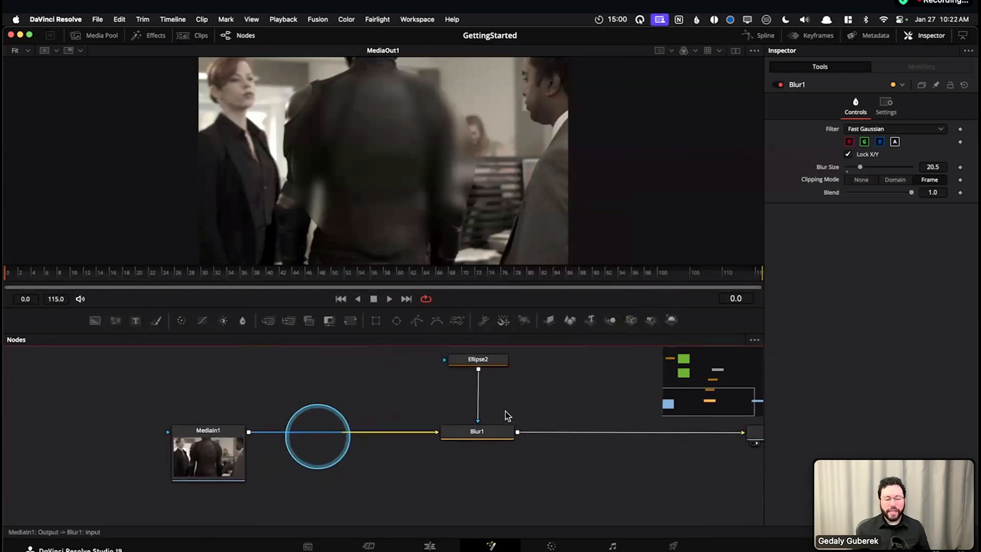
pyautogui.moveTo(495, 455); pyautogui.dragTo(450, 490)
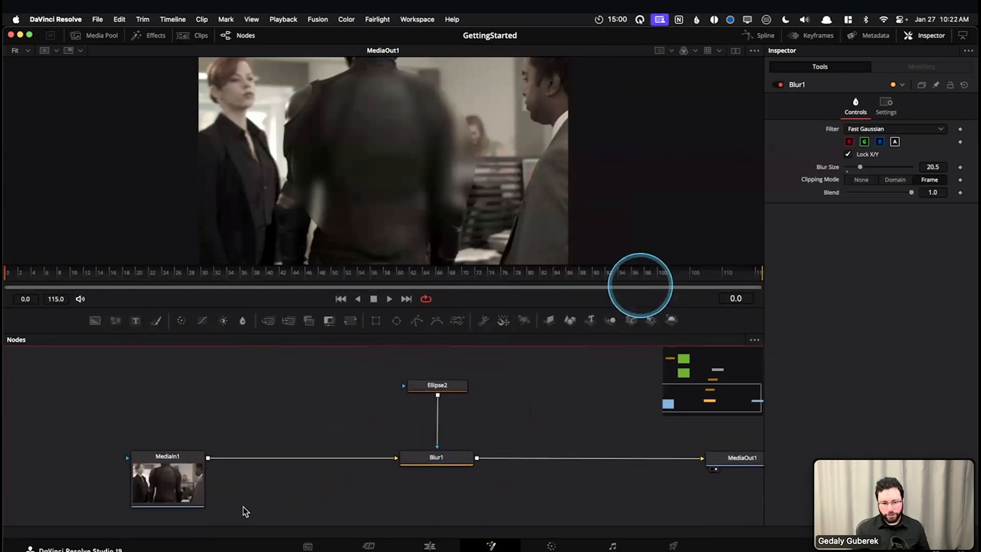
pyautogui.moveTo(293, 499)
pyautogui.mouseDown()
pyautogui.moveTo(225, 500)
pyautogui.moveTo(287, 489)
pyautogui.mouseUp()
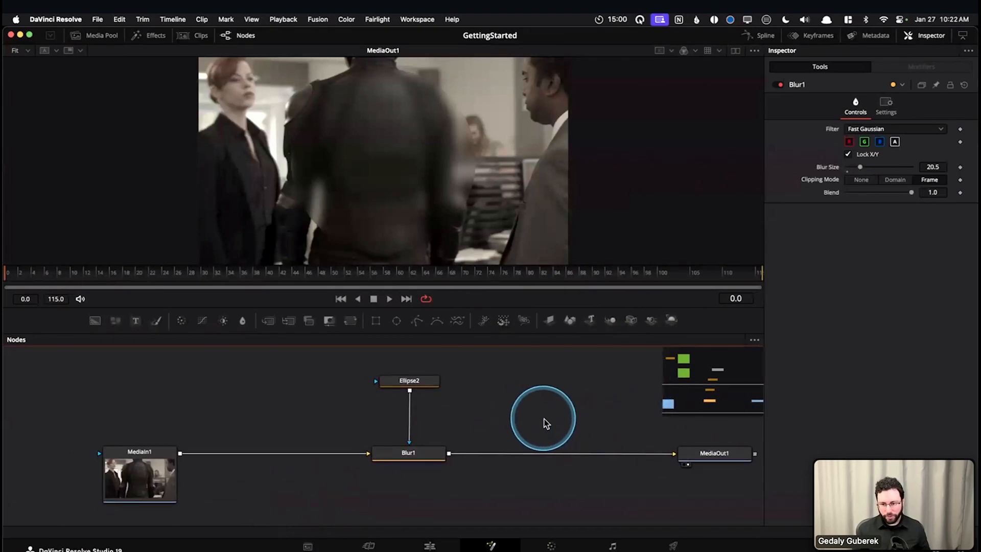
pyautogui.scroll(-5, 545, 423)
pyautogui.moveTo(551, 379); pyautogui.dragTo(498, 466)
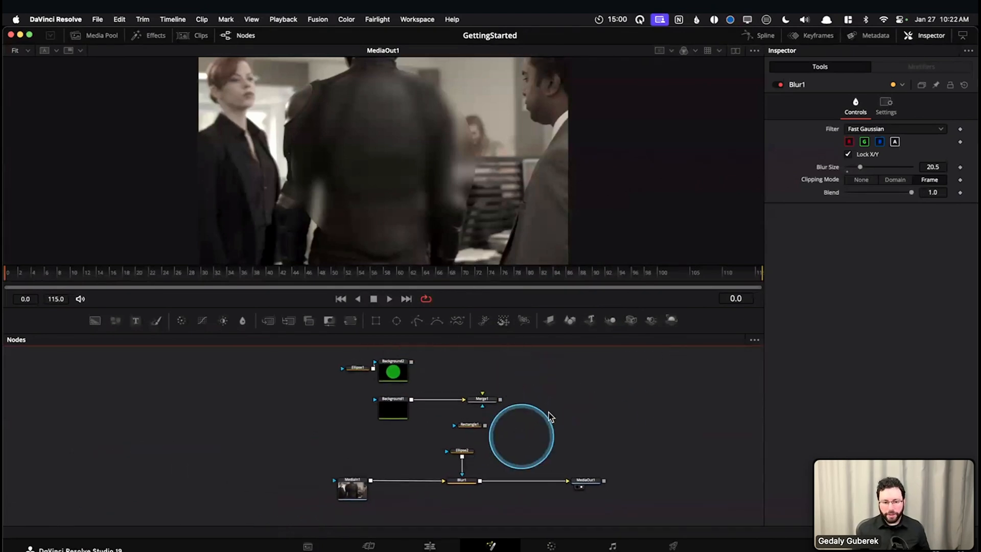
pyautogui.moveTo(542, 408); pyautogui.dragTo(477, 427)
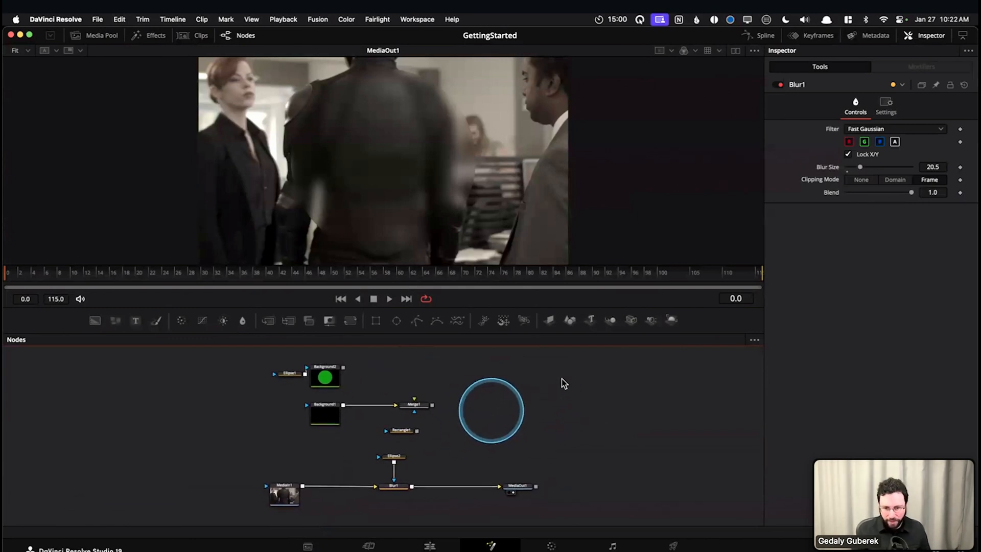
# Check the node graph's Show Navigator and Auto Navigator options and leave them as they are
pyautogui.rightClick(535, 394)
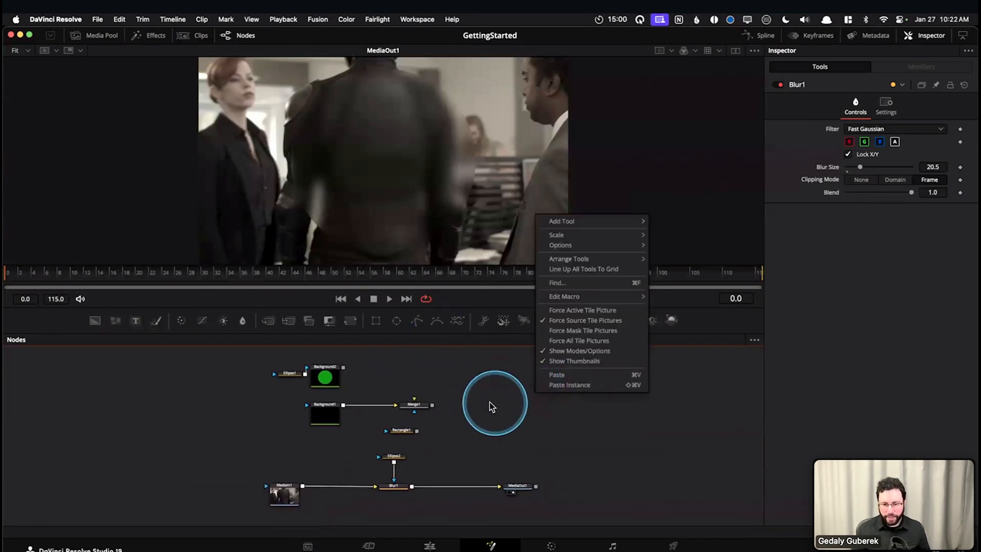
pyautogui.click(572, 245)
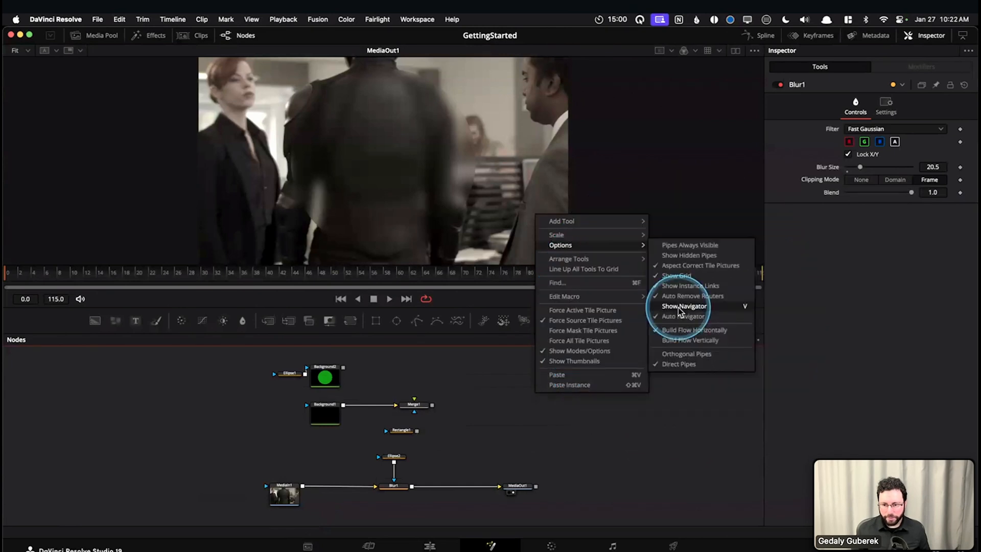
pyautogui.click(569, 477)
pyautogui.moveTo(529, 439); pyautogui.dragTo(501, 438)
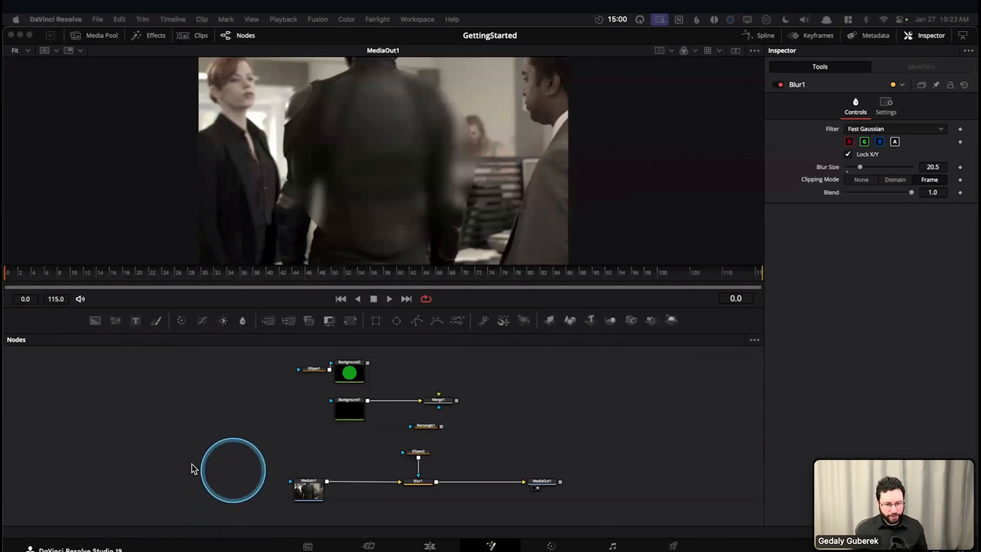
# Select the MediaOut1 node at the end of the Blur1 chain and examine its Index setting
pyautogui.moveTo(192, 464); pyautogui.dragTo(157, 462)
pyautogui.scroll(5, 412, 514)
pyautogui.scroll(-2, 410, 501)
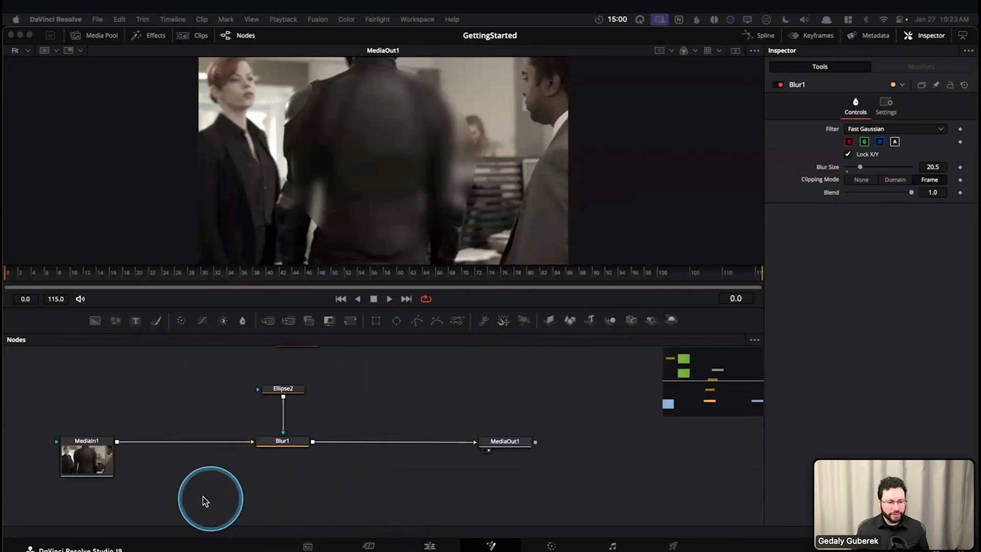
pyautogui.scroll(2, 514, 422)
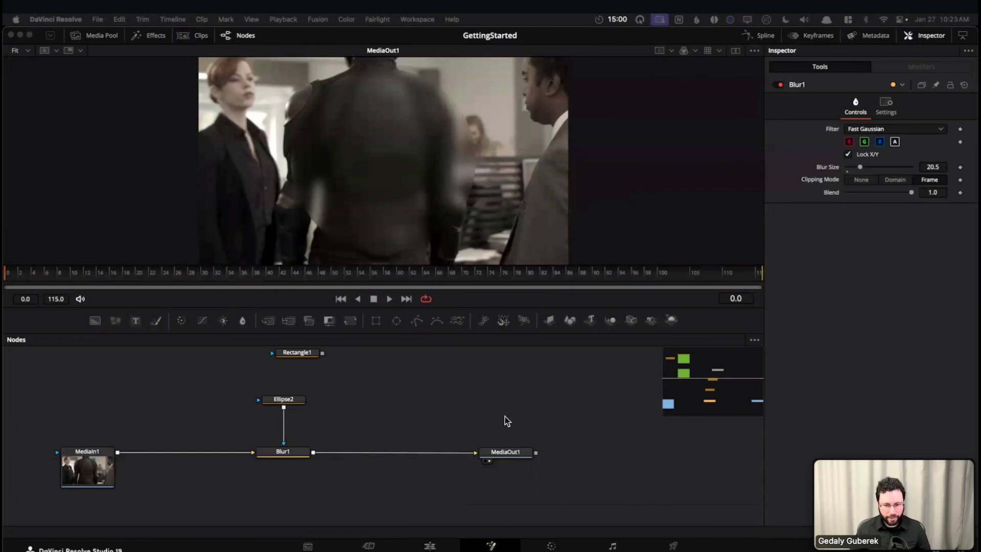
pyautogui.click(499, 454)
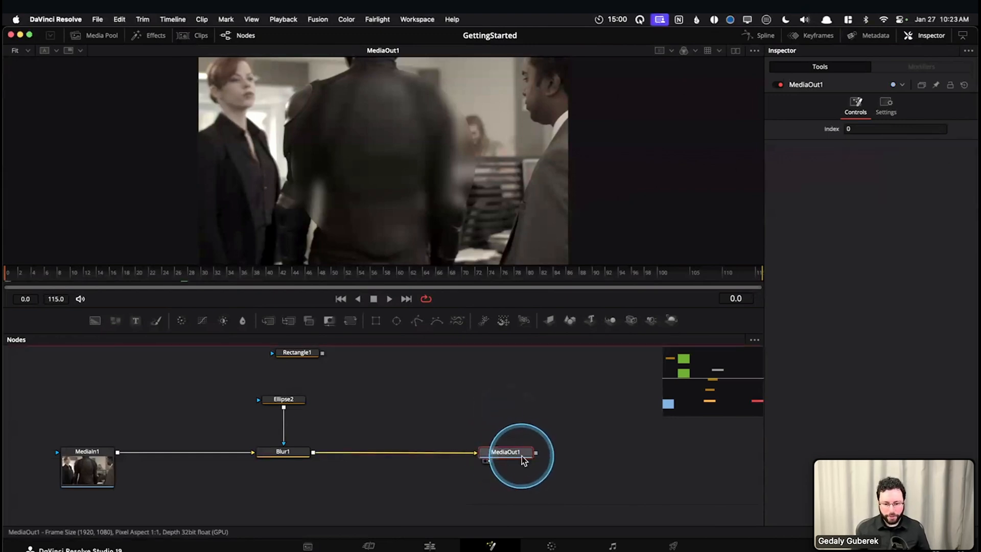
pyautogui.moveTo(522, 462)
pyautogui.mouseDown()
pyautogui.moveTo(510, 460)
pyautogui.moveTo(511, 435)
pyautogui.moveTo(533, 441)
pyautogui.moveTo(526, 462)
pyautogui.mouseUp()
pyautogui.click(515, 460)
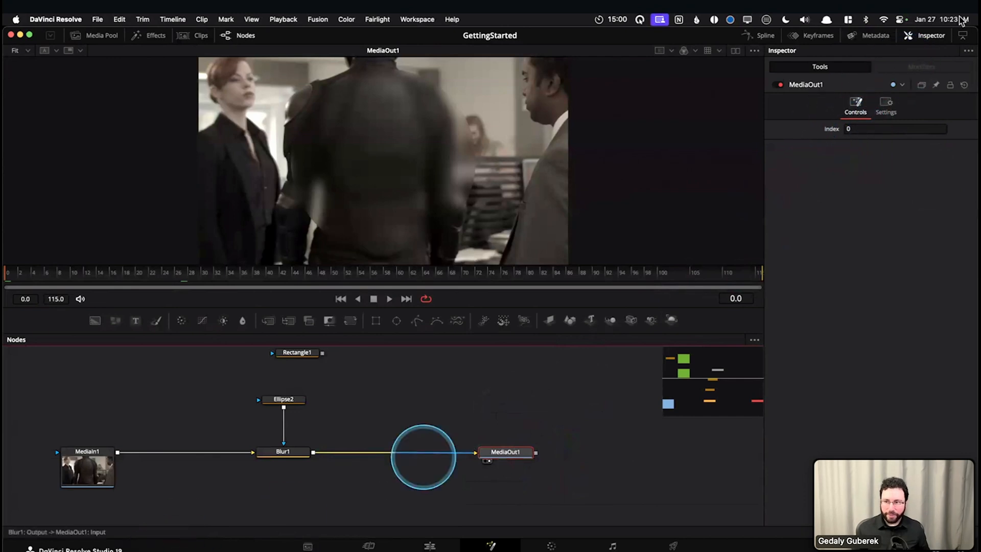
# Add a second Media Out node above MediaOut1 and check its Index setting
pyautogui.click(508, 382)
pyautogui.hotkey('shift', 'space')
pyautogui.write('medio')
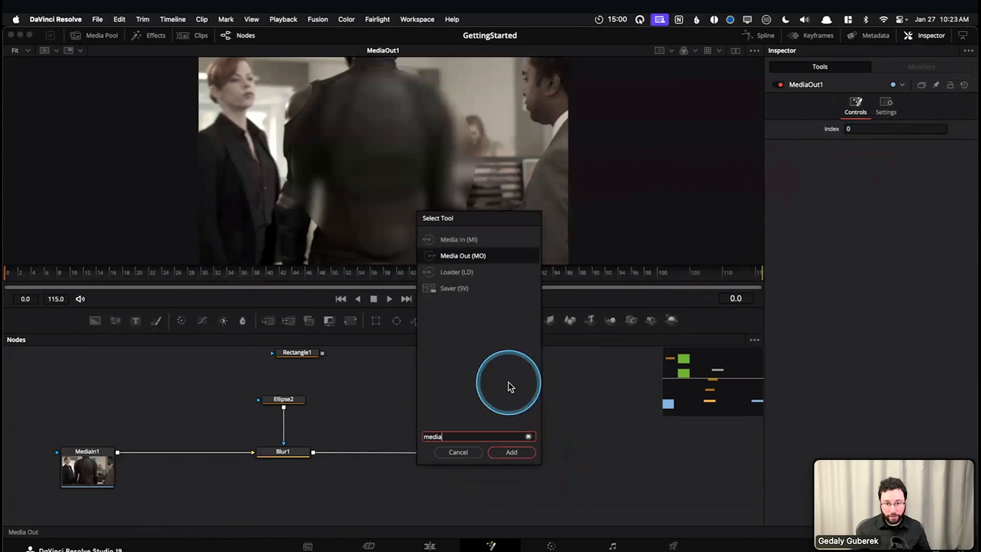
pyautogui.press('Return')
pyautogui.moveTo(483, 392); pyautogui.dragTo(545, 391)
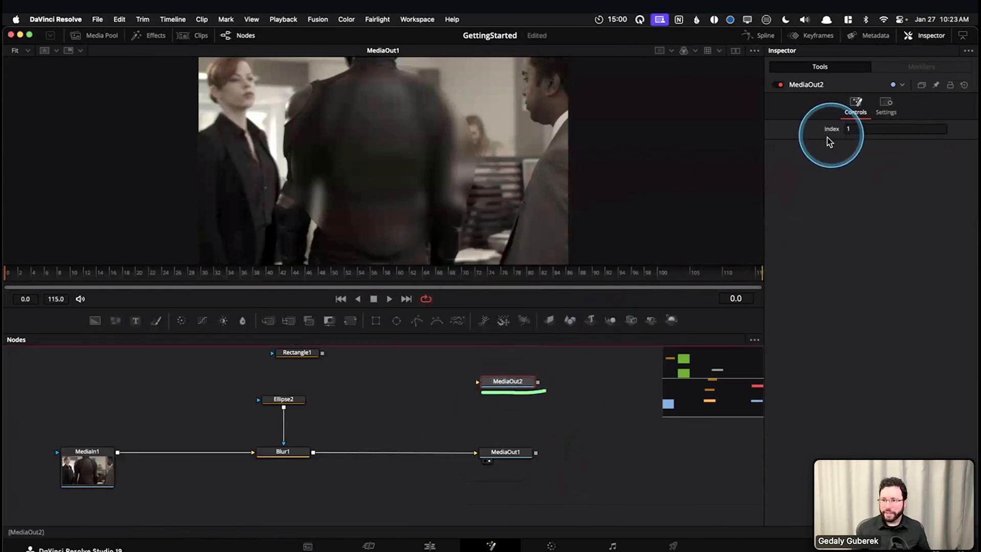
pyautogui.moveTo(825, 137)
pyautogui.mouseDown()
pyautogui.moveTo(855, 132)
pyautogui.moveTo(859, 142)
pyautogui.mouseUp()
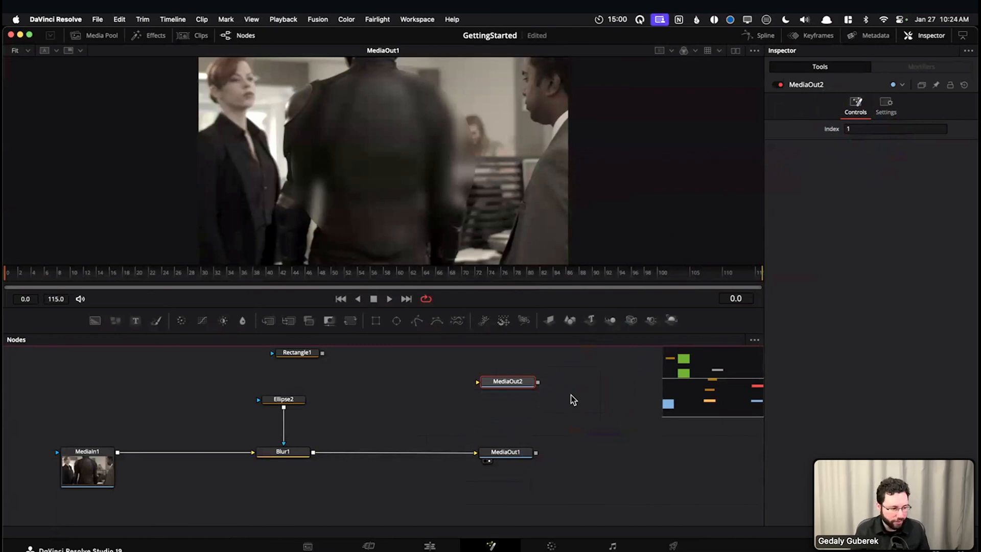
# Connect Blur1's output to MediaOut2 as well, keeping its connection to MediaOut1
pyautogui.click(495, 451)
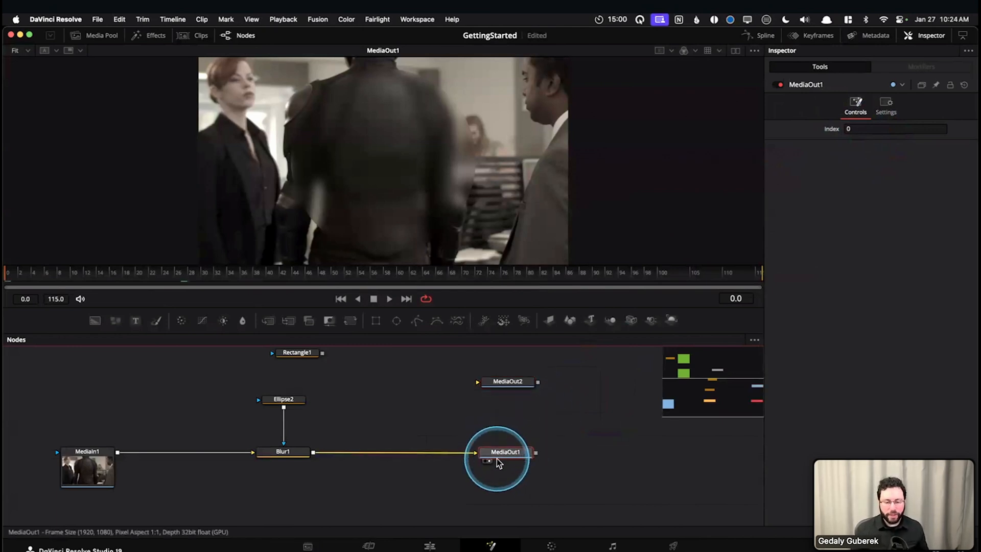
pyautogui.moveTo(499, 456)
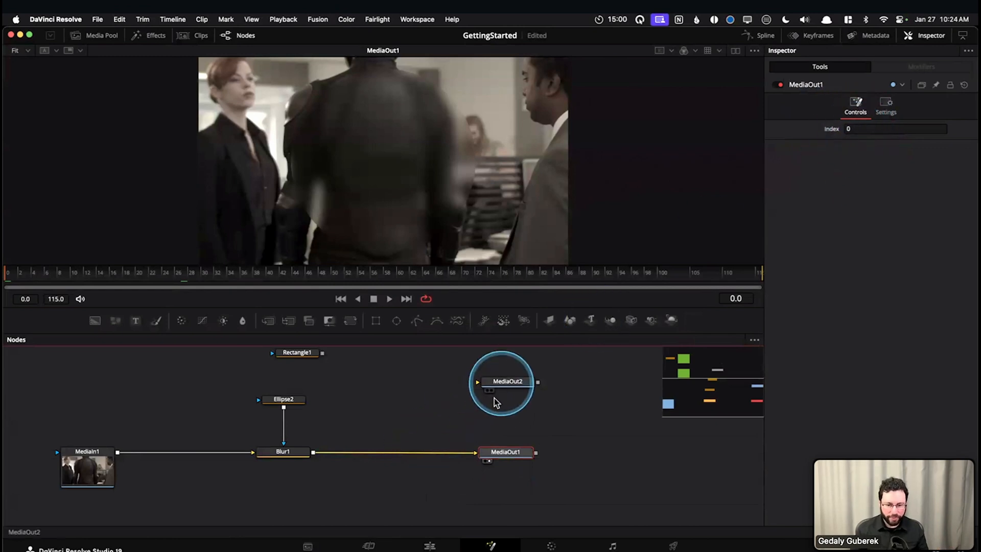
pyautogui.moveTo(471, 452); pyautogui.dragTo(477, 383)
pyautogui.moveTo(313, 452); pyautogui.dragTo(476, 452)
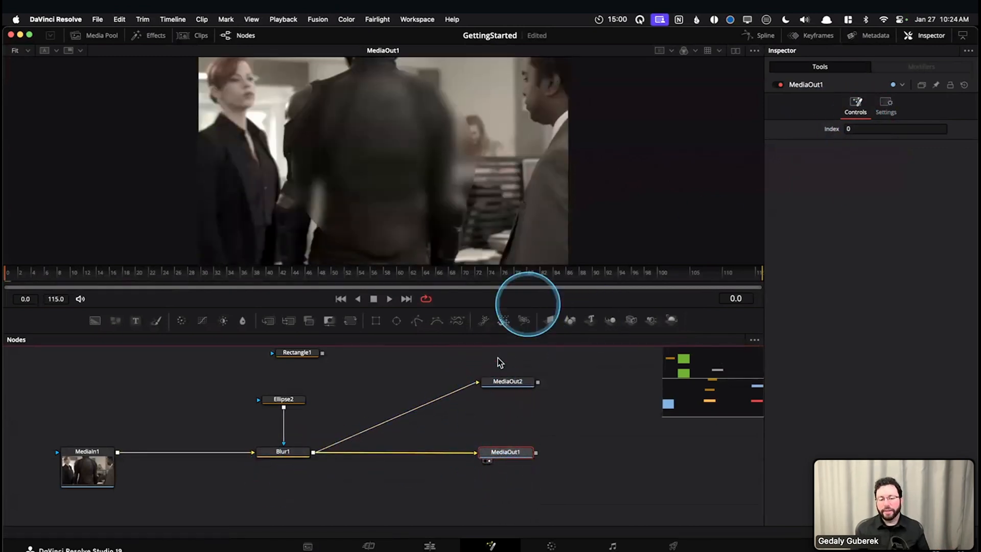
pyautogui.moveTo(587, 428); pyautogui.dragTo(499, 469)
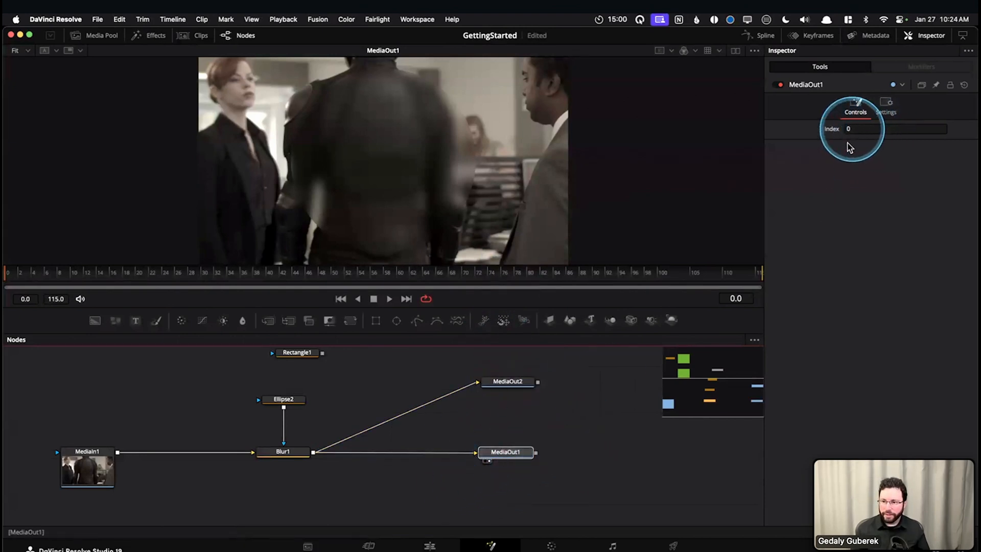
pyautogui.click(463, 413)
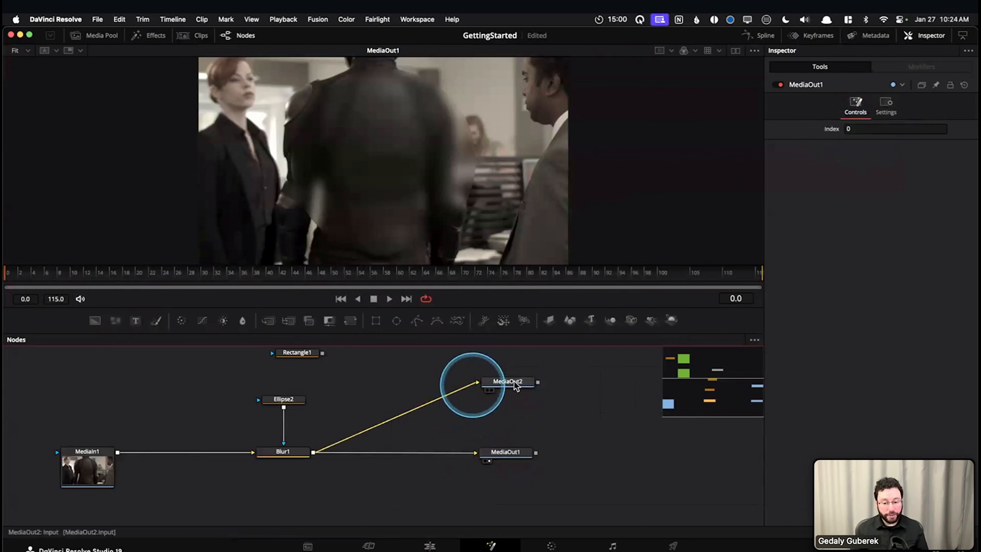
# Delete the MediaOut2 node from the node graph
pyautogui.click(514, 384)
pyautogui.press('Delete')
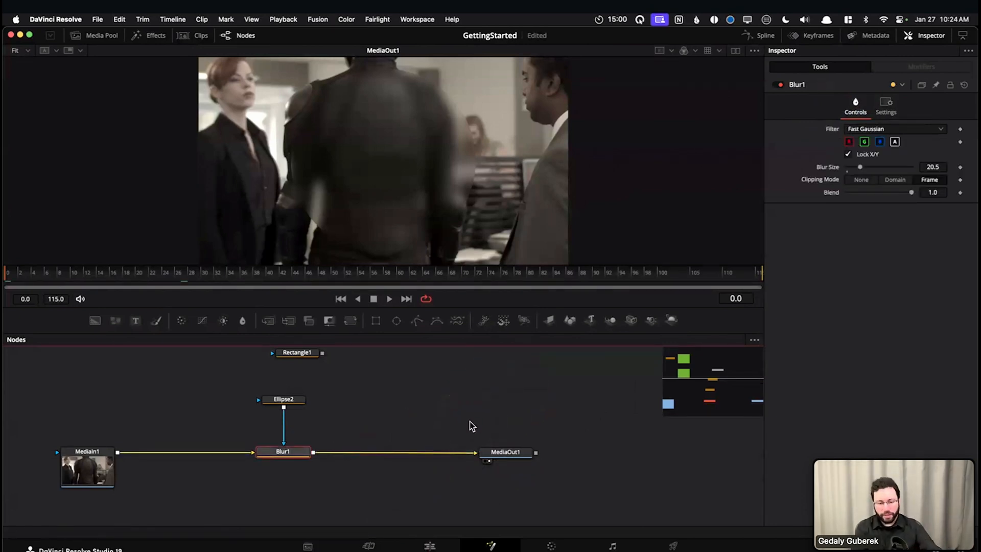
pyautogui.click(491, 433)
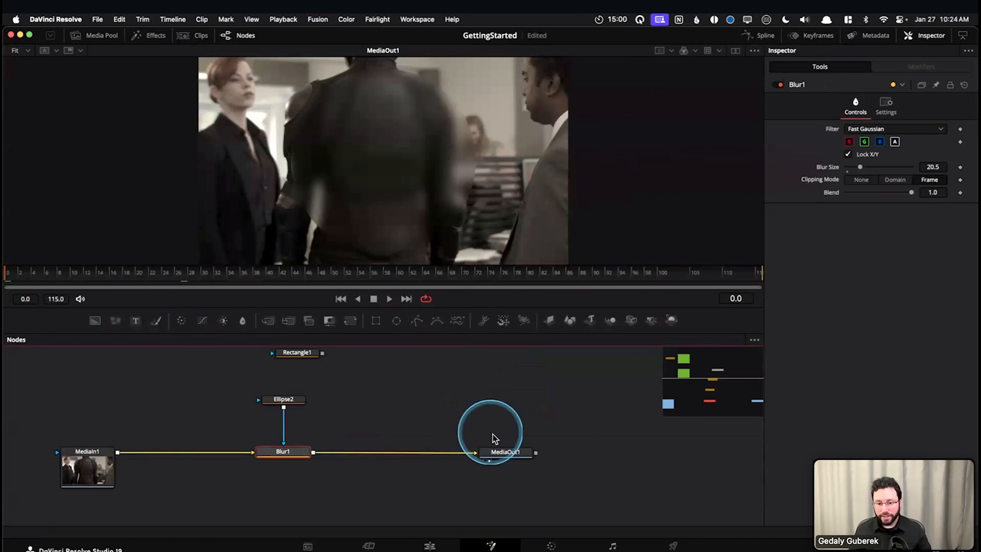
# Move MediaOut1 farther away from Blur1 and check the BackgroundPlate clip in the Edit page timeline
pyautogui.moveTo(506, 452); pyautogui.dragTo(552, 453)
pyautogui.click(381, 525)
pyautogui.click(428, 545)
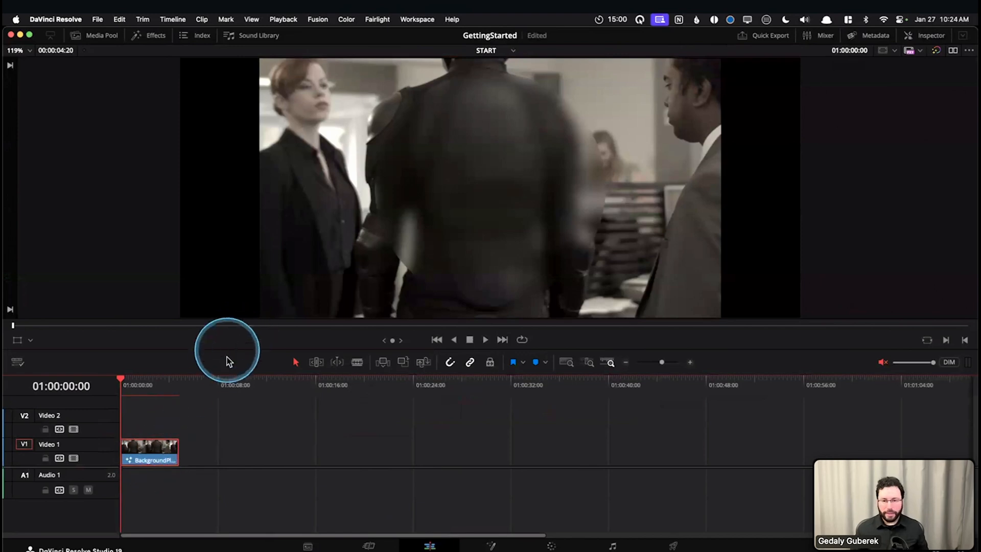
pyautogui.click(169, 458)
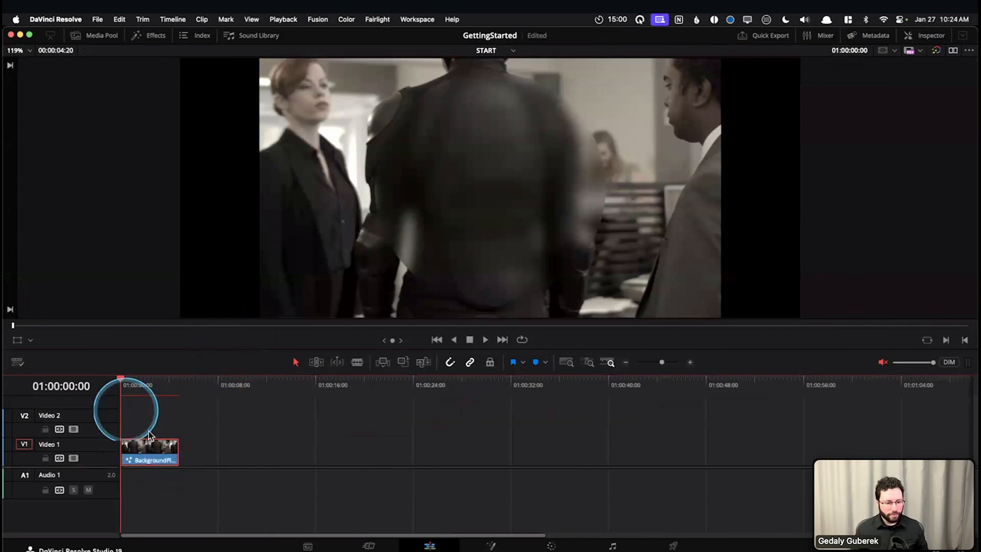
# Return to the Fusion page and examine where the MediaIn1 and MediaOut1 nodes begin and end the chain
pyautogui.hotkey('shift', '5')
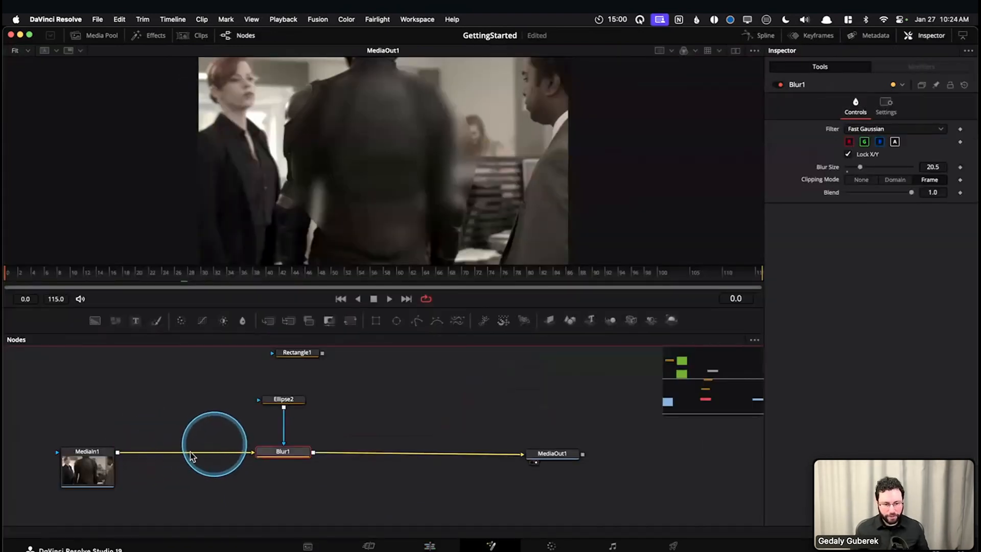
pyautogui.click(89, 463)
pyautogui.click(535, 454)
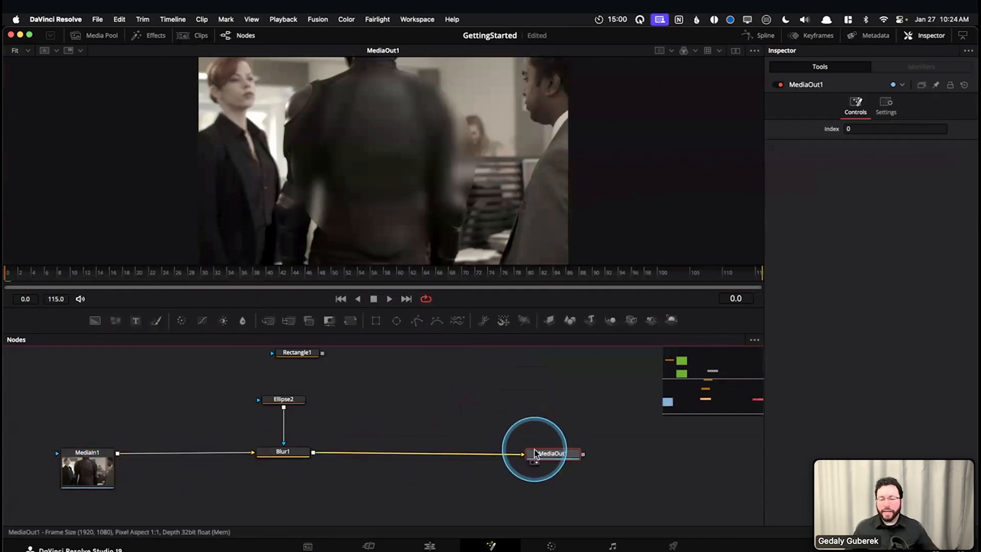
pyautogui.moveTo(535, 453)
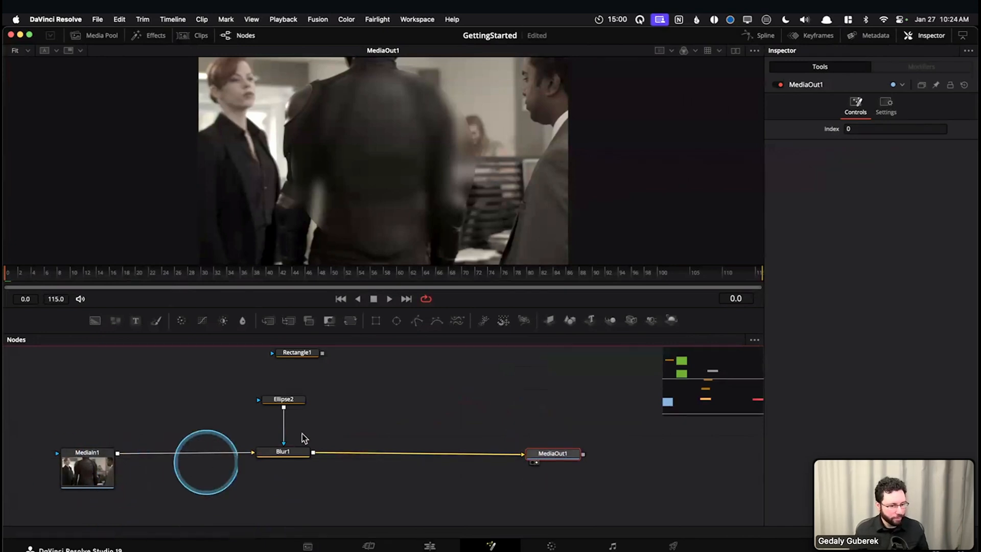
pyautogui.moveTo(407, 419); pyautogui.dragTo(468, 420)
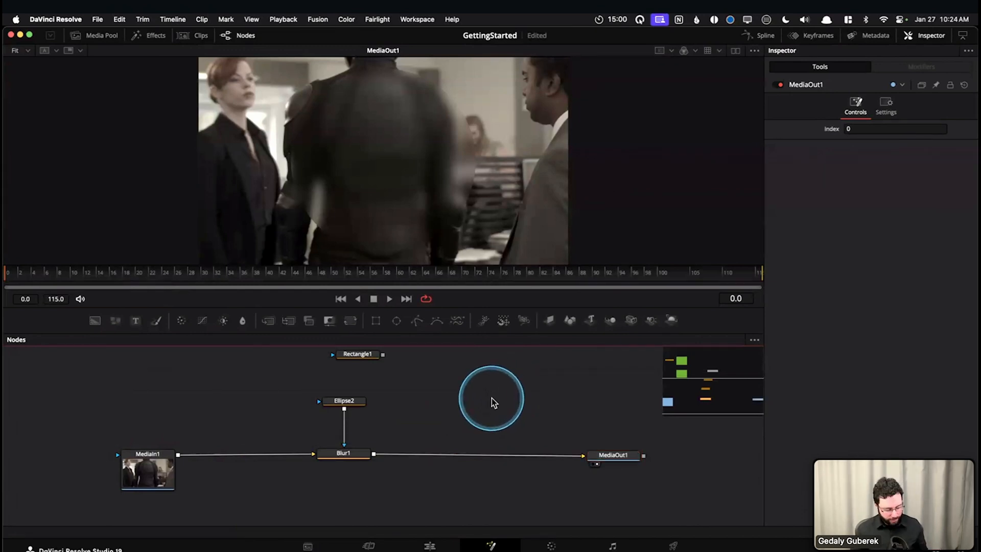
# Open the Intro to Fusion VFX project and view the Agenda clip of its Slides timeline on the Edit page
pyautogui.hotkey('shift', '1')
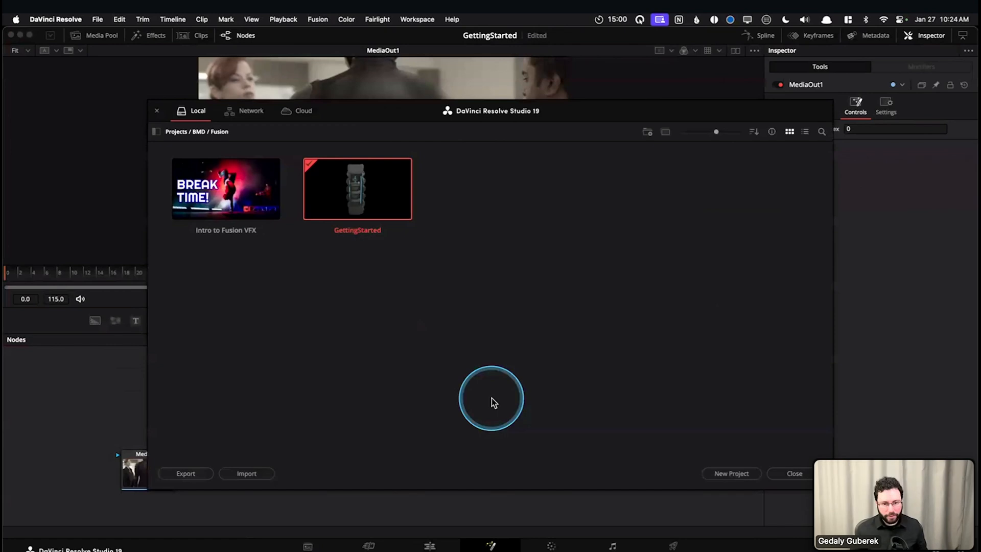
pyautogui.doubleClick(266, 215)
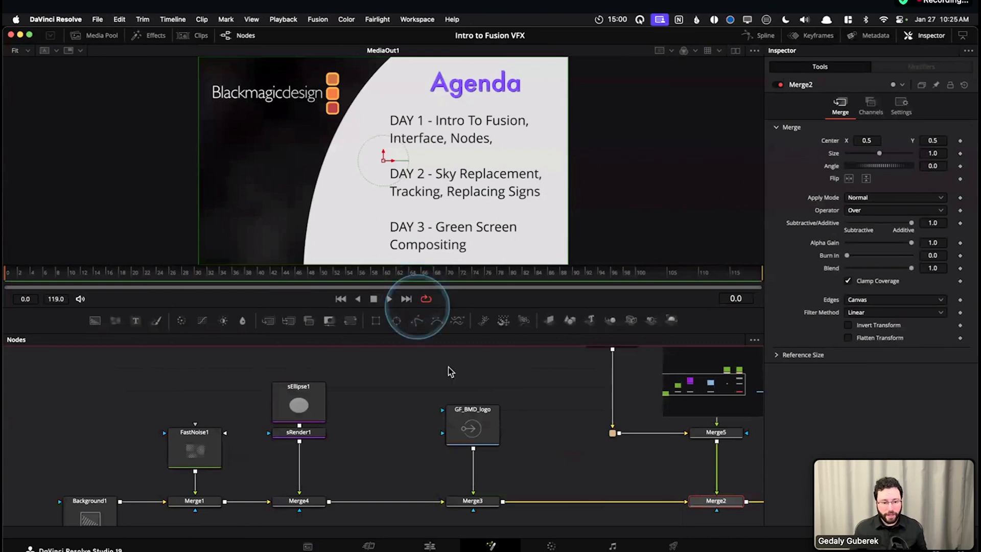
pyautogui.hotkey('shift', '4')
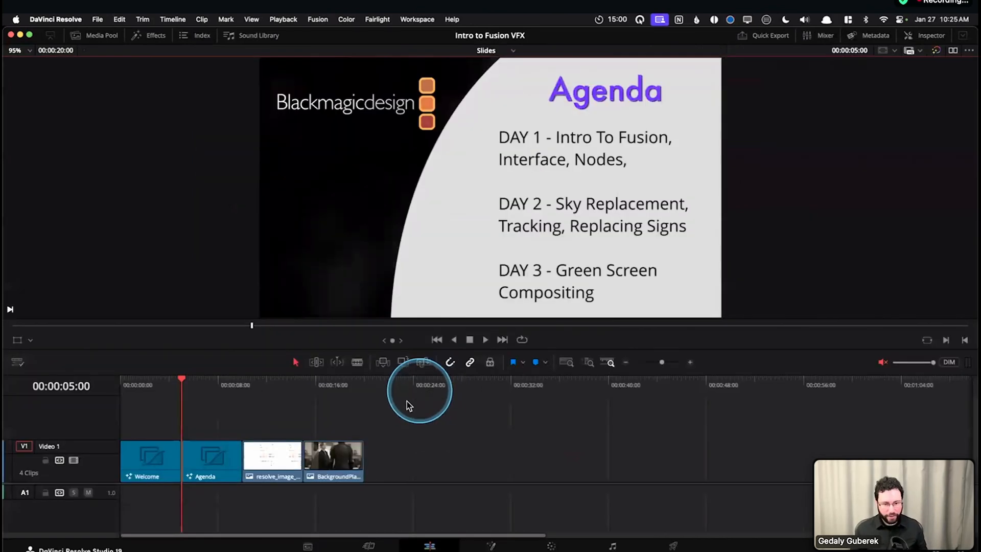
pyautogui.click(206, 380)
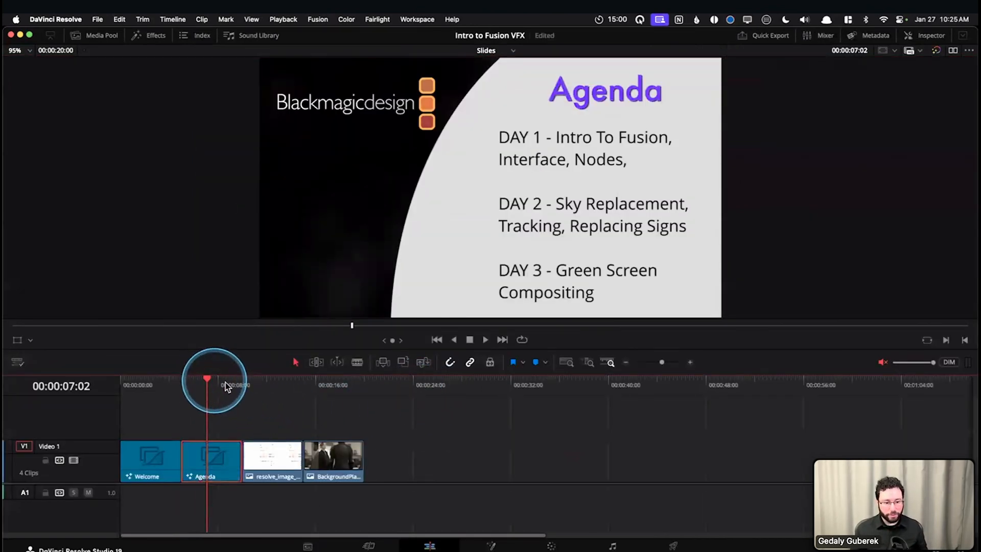
pyautogui.click(510, 52)
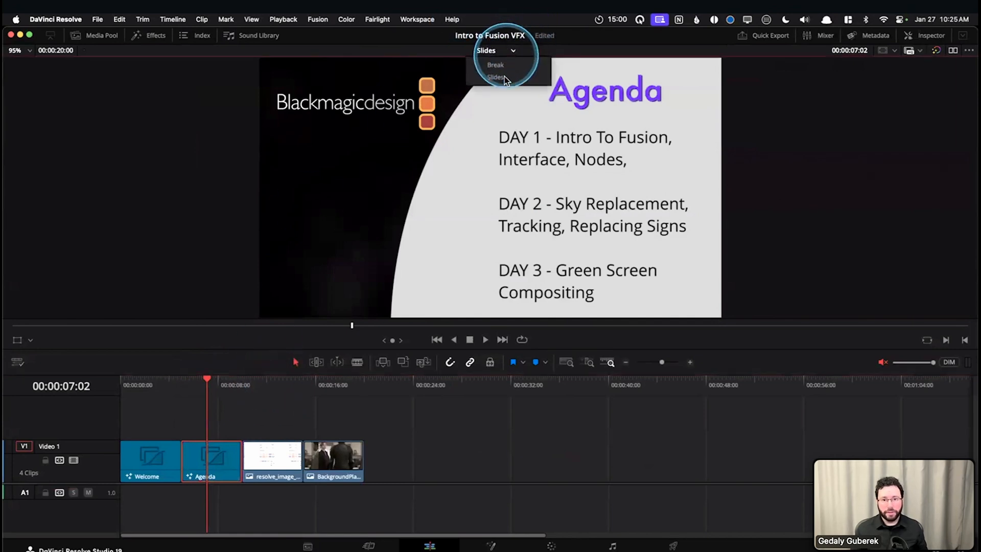
pyautogui.click(505, 77)
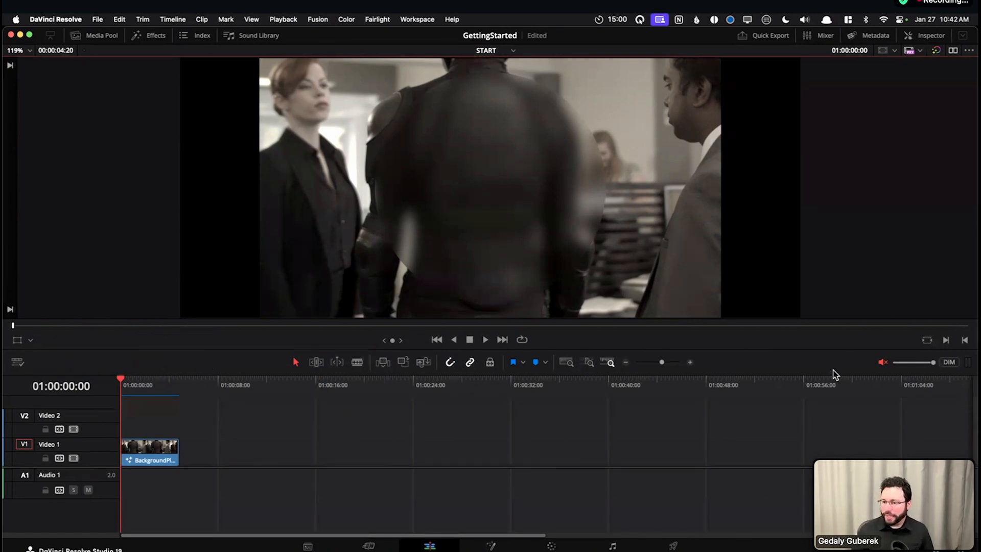
# Show the Media Pool at reduced height and add BackgroundPlate.[0000-0115].png to Video 1, leaving a gap after the existing clip
pyautogui.click(86, 35)
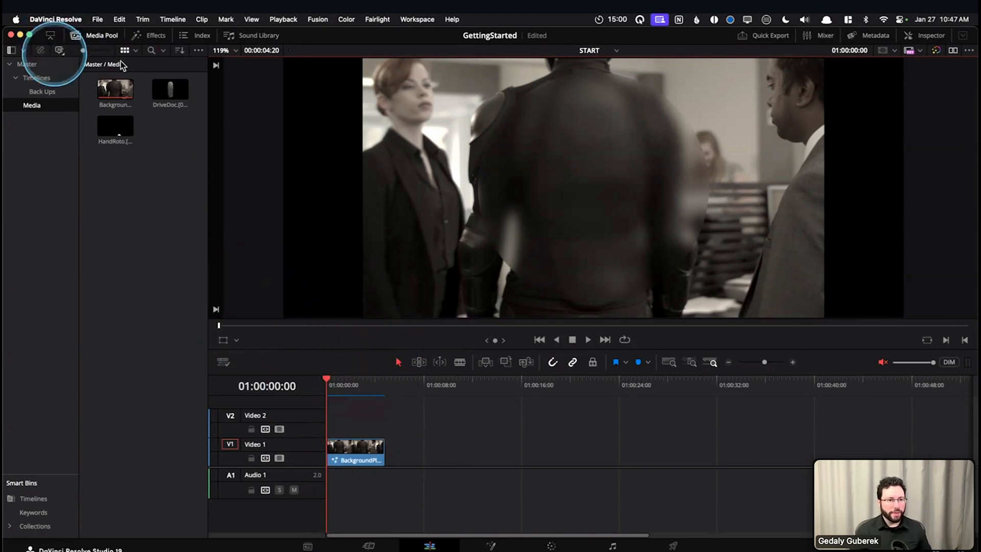
pyautogui.click(51, 36)
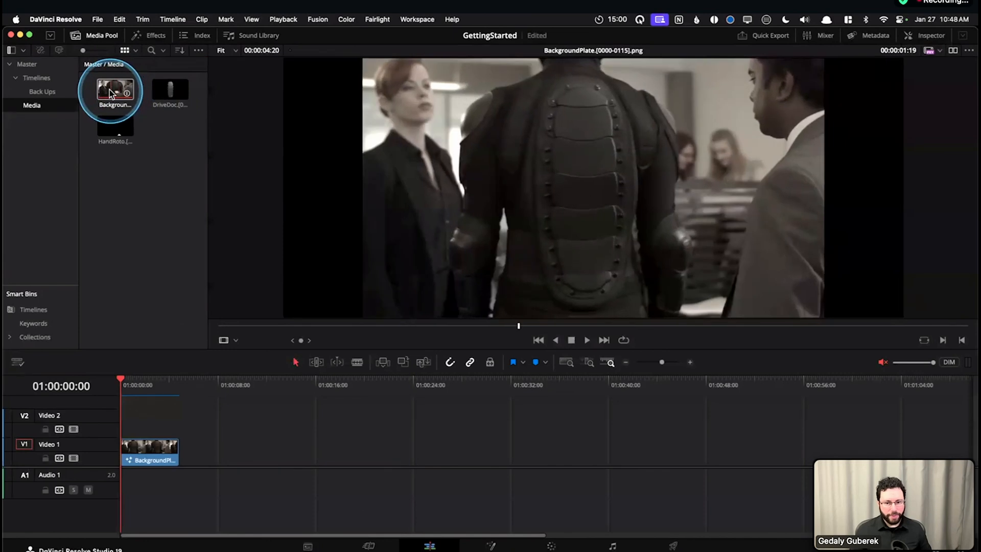
pyautogui.moveTo(112, 90); pyautogui.dragTo(180, 443)
pyautogui.scroll(3, 183, 442)
pyautogui.scroll(3, 220, 442)
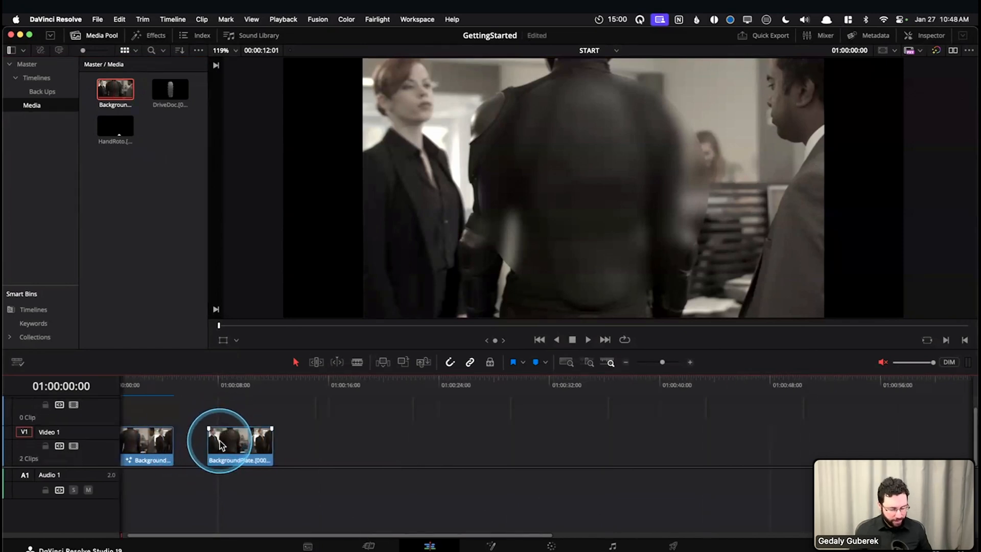
# Compare the first BackgroundPlate clip, which carries a Fusion composition, with the newly added untouched clip in the timeline
pyautogui.click(154, 383)
pyautogui.click(135, 448)
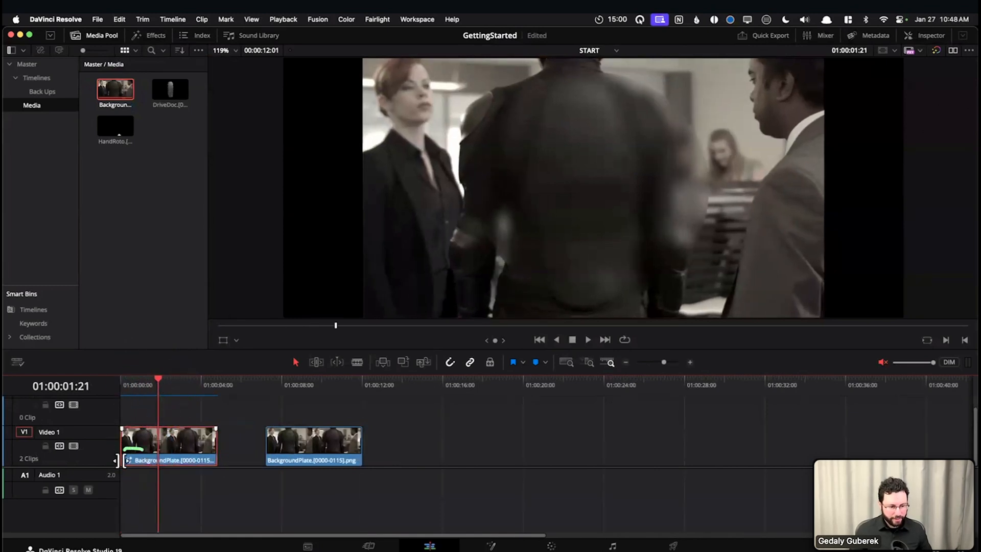
pyautogui.click(122, 463)
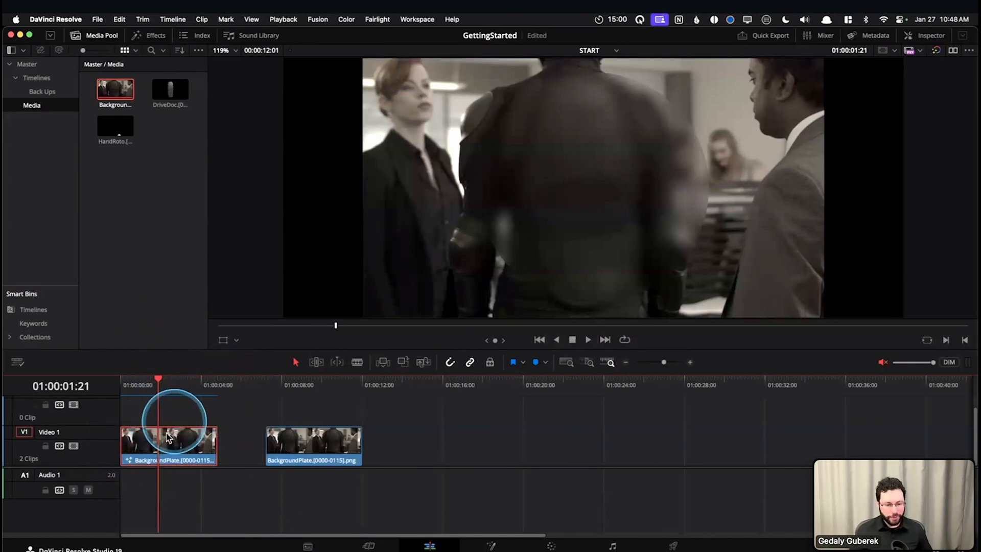
pyautogui.click(278, 385)
pyautogui.click(317, 442)
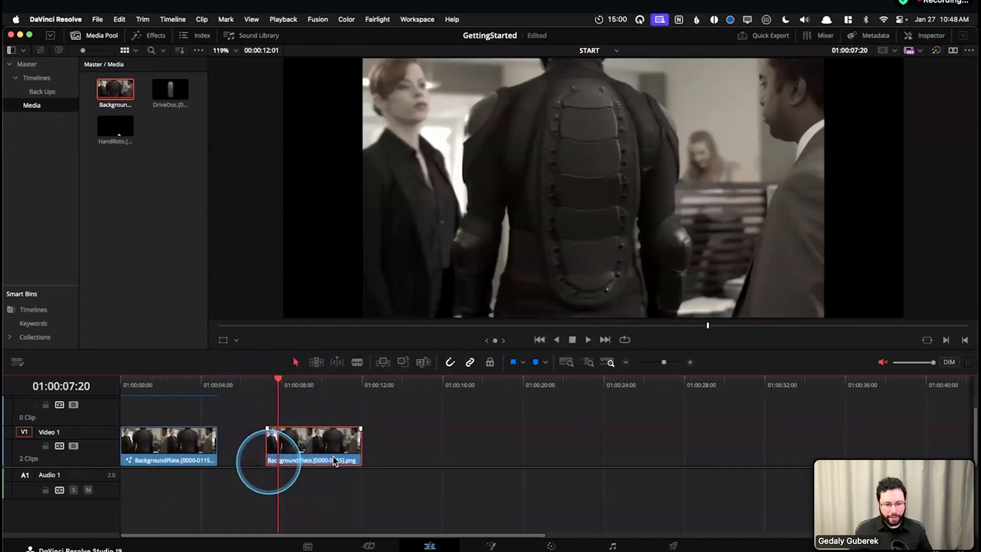
pyautogui.moveTo(278, 381); pyautogui.dragTo(167, 401)
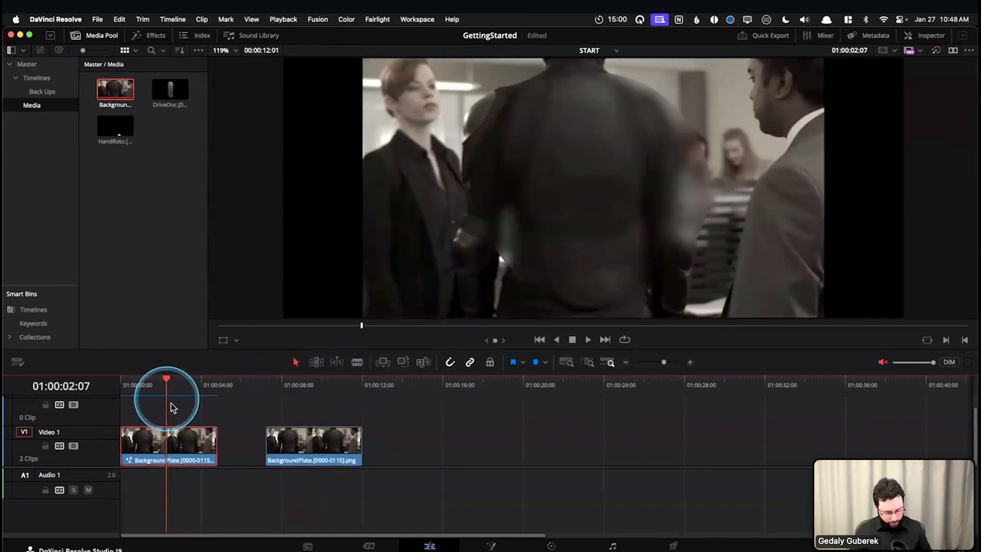
# View the first clip's node graph on the Fusion page and return to the Edit page
pyautogui.hotkey('shift', '5')
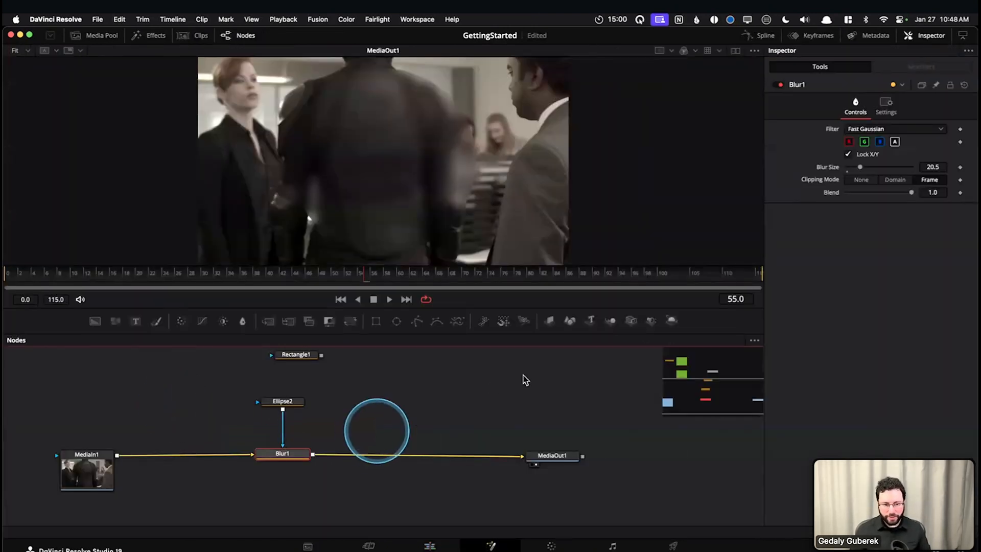
pyautogui.moveTo(524, 376); pyautogui.dragTo(528, 453)
pyautogui.hotkey('shift', '4')
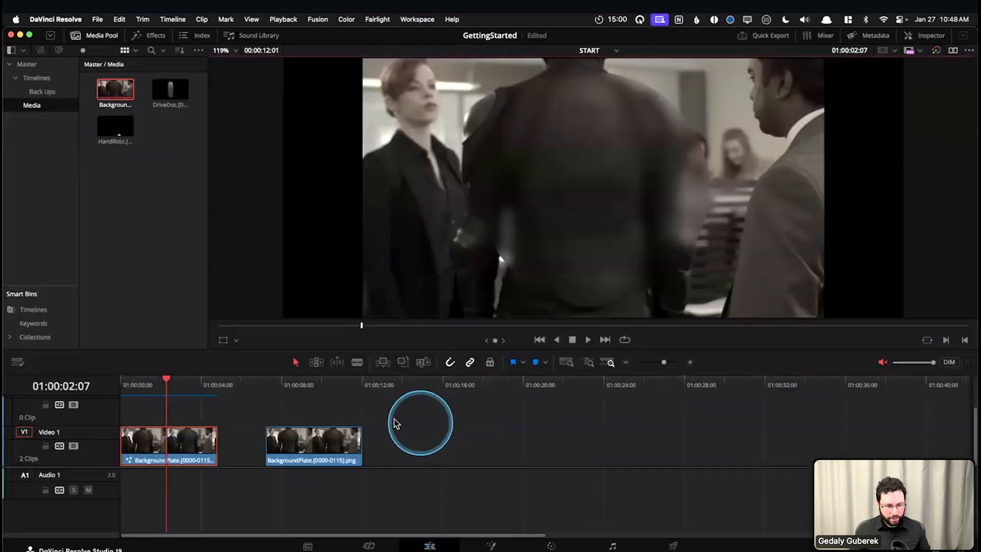
# Open the second, untouched BackgroundPlate clip from the timeline as a composition on the Fusion page
pyautogui.click(288, 387)
pyautogui.click(316, 447)
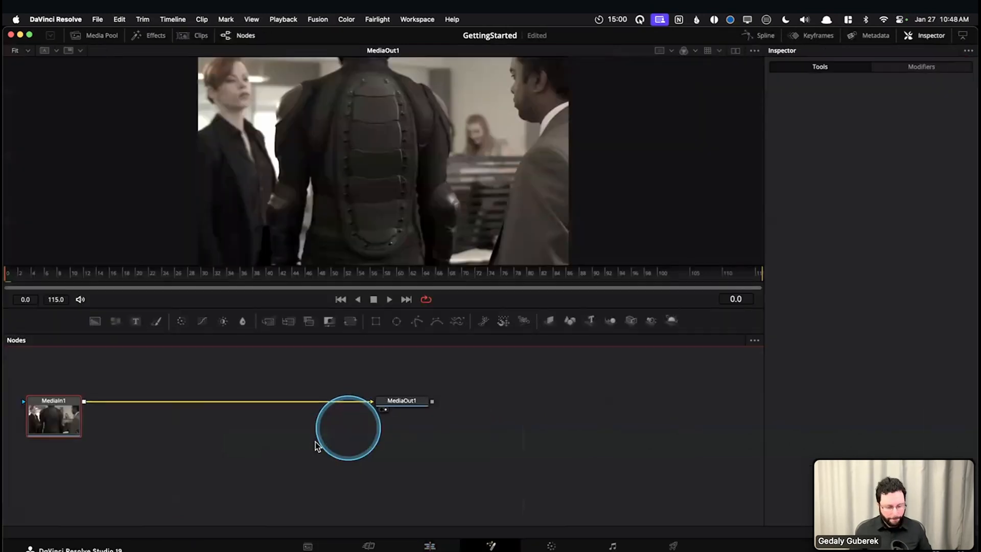
pyautogui.hotkey('shift', '5')
pyautogui.moveTo(320, 430); pyautogui.dragTo(430, 443)
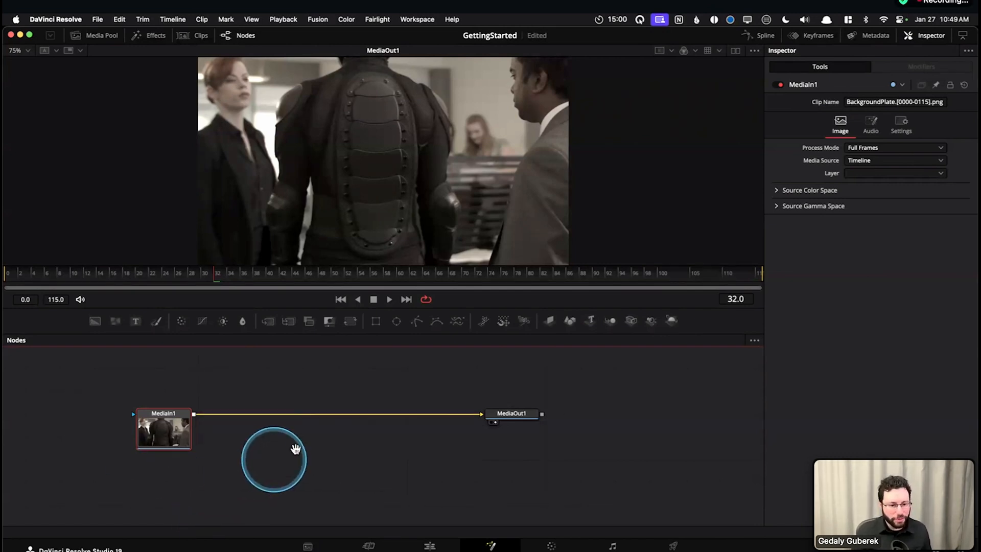
pyautogui.moveTo(296, 447); pyautogui.dragTo(354, 458)
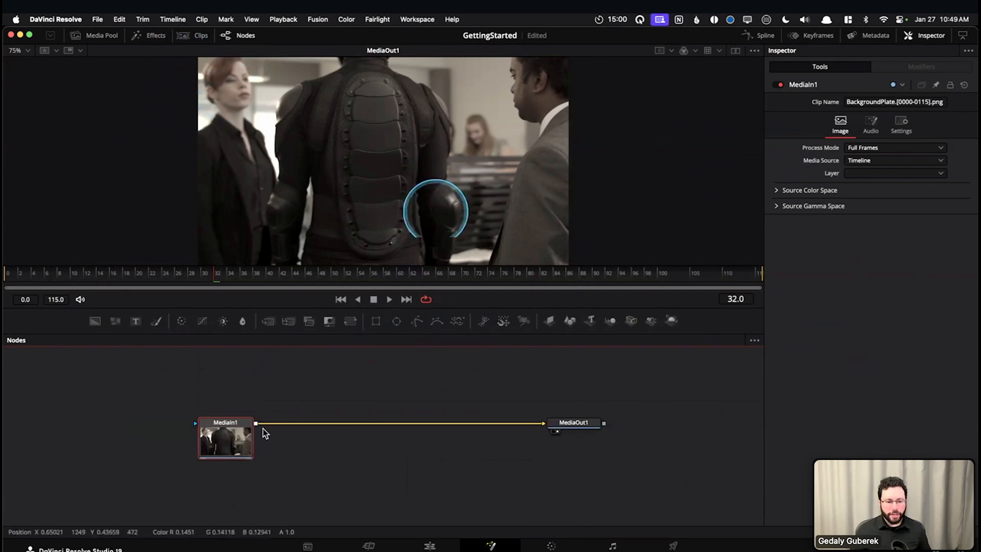
# Select the MediaOut1 node and hide the Inspector to widen the viewer and node graph
pyautogui.click(577, 423)
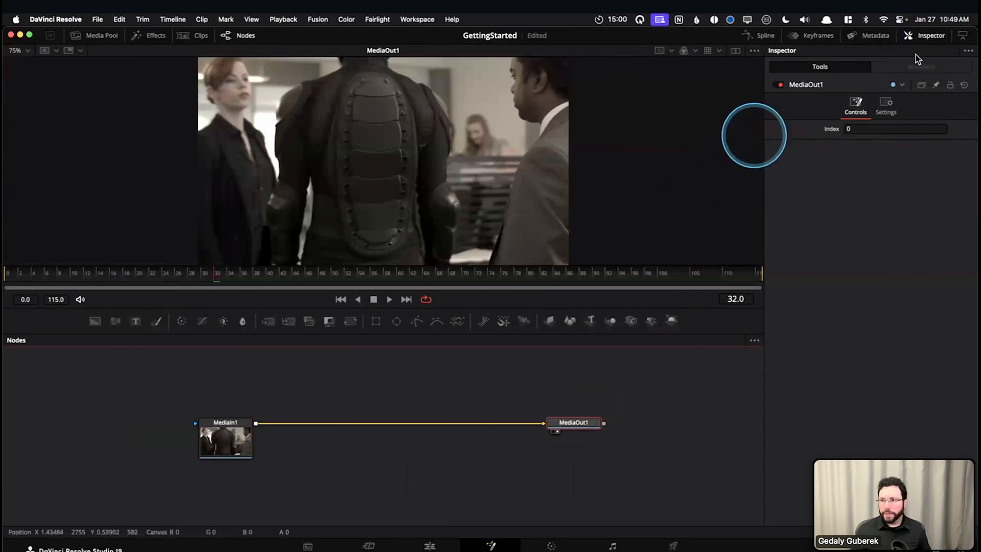
pyautogui.click(920, 36)
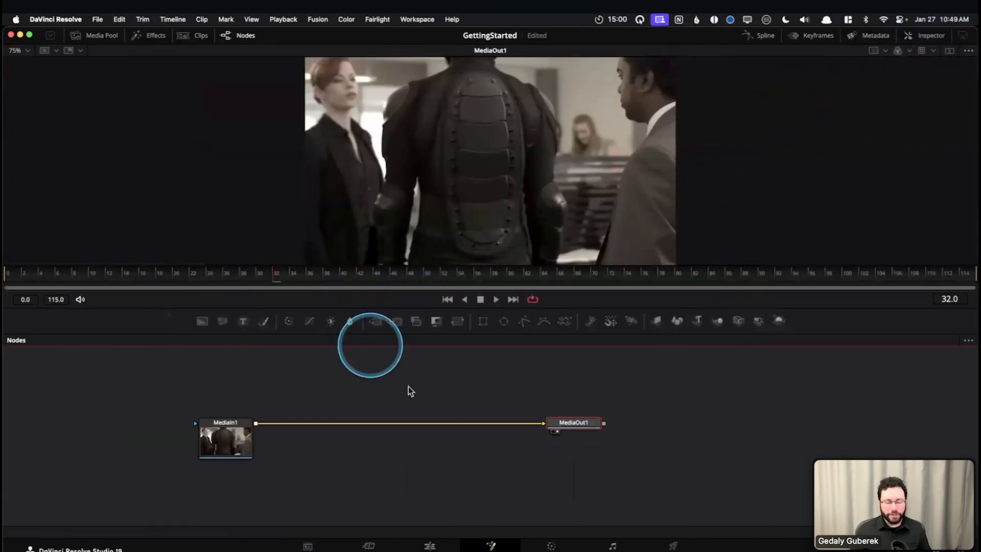
pyautogui.moveTo(407, 394); pyautogui.dragTo(404, 412)
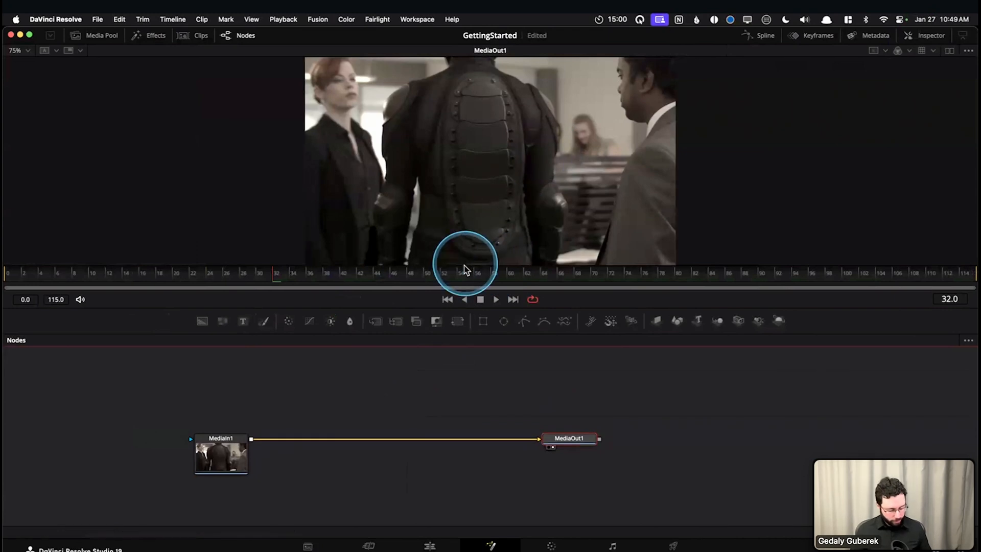
# Switch to the dual-viewer layout and back to a single viewer, and display the MediaIn1 node in it
pyautogui.press('2')
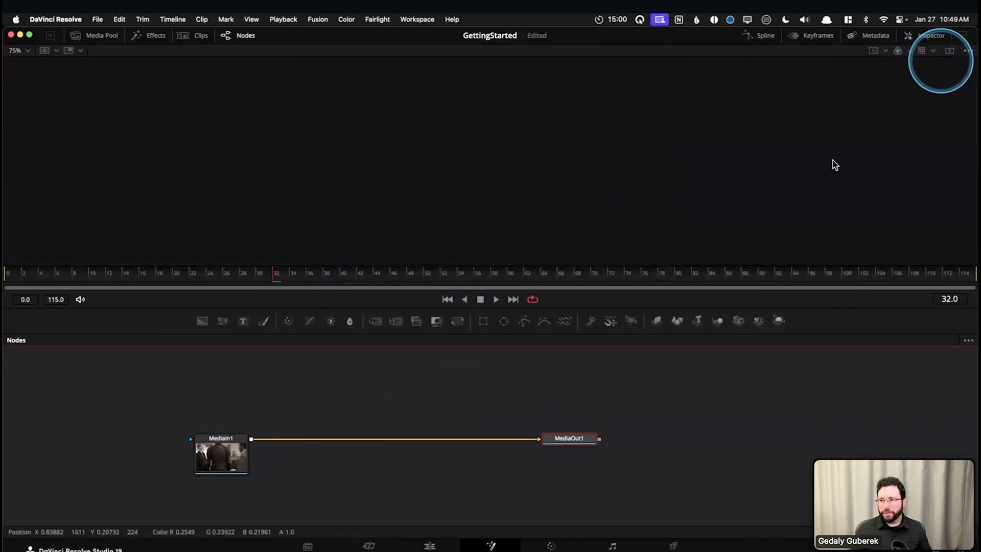
pyautogui.click(950, 51)
pyautogui.click(235, 465)
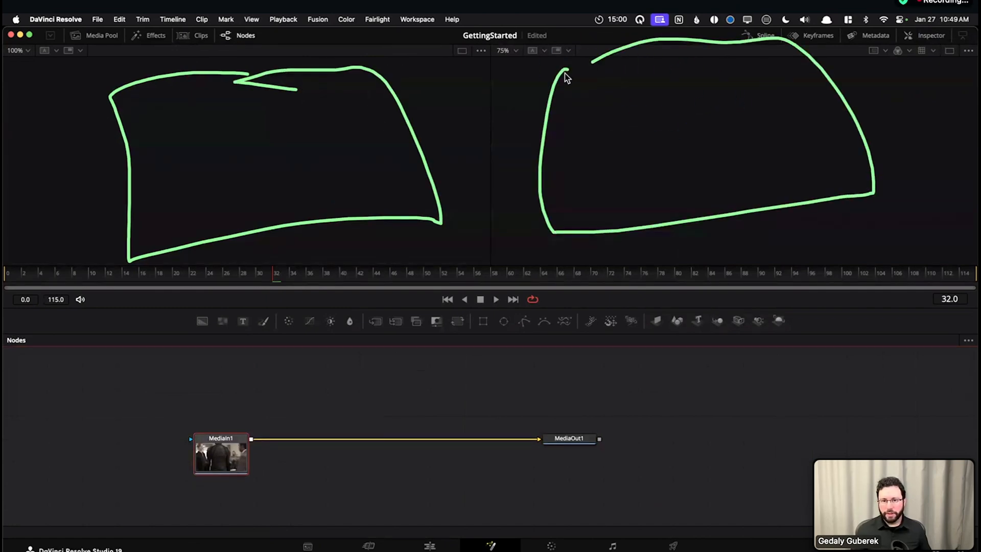
pyautogui.click(463, 50)
pyautogui.click(239, 466)
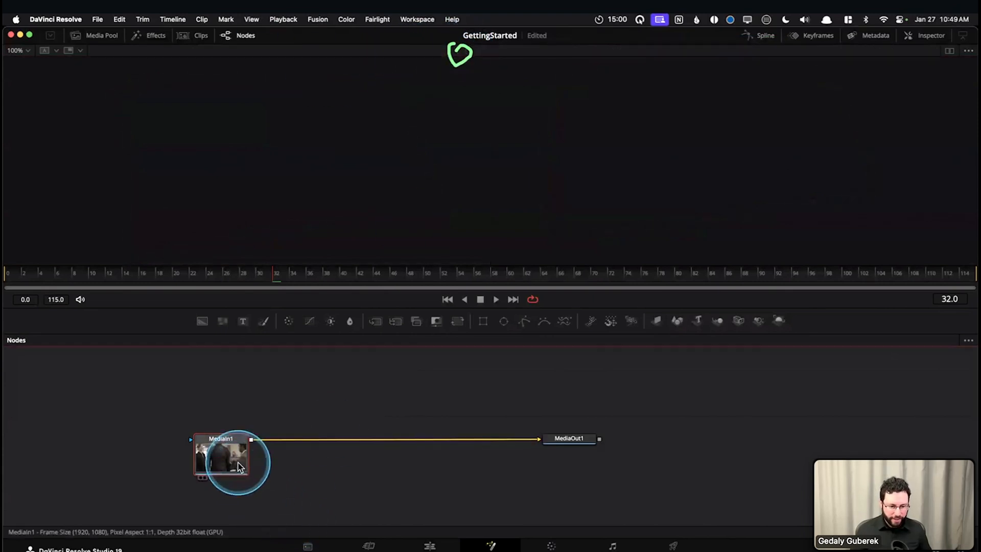
pyautogui.press('1')
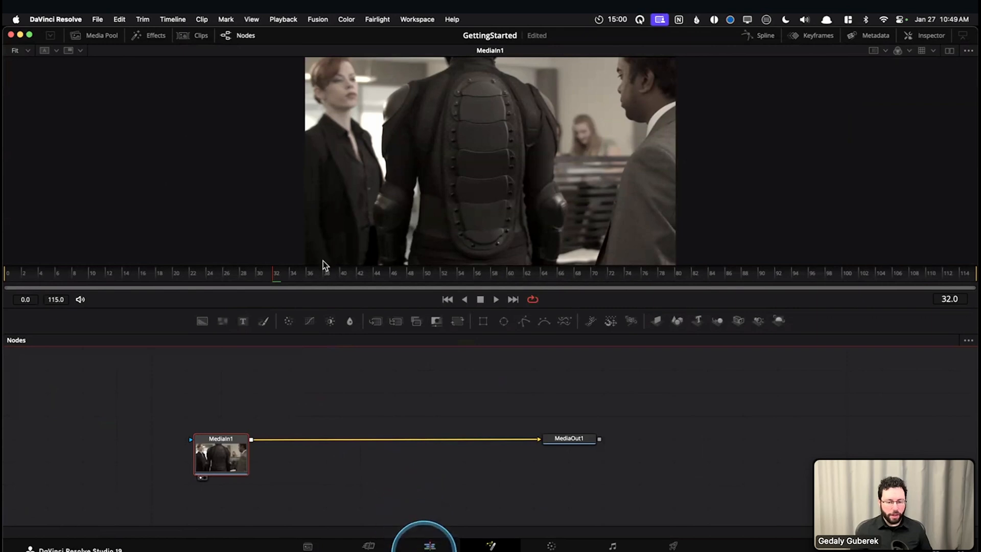
# Save the project and add the DriveDoc clip from the Media Pool to the node graph above MediaIn1, leaving the Media Pool hidden
pyautogui.click(94, 37)
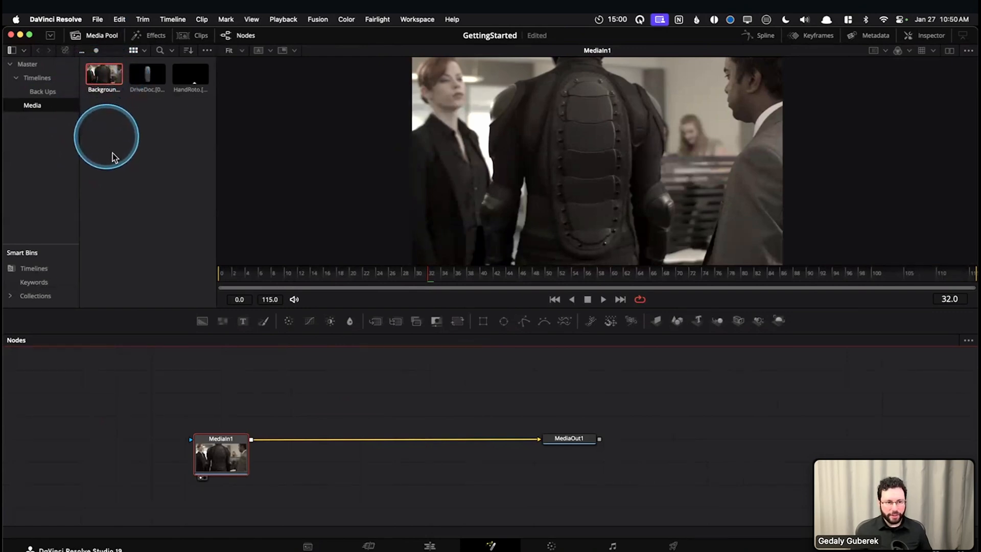
pyautogui.click(141, 77)
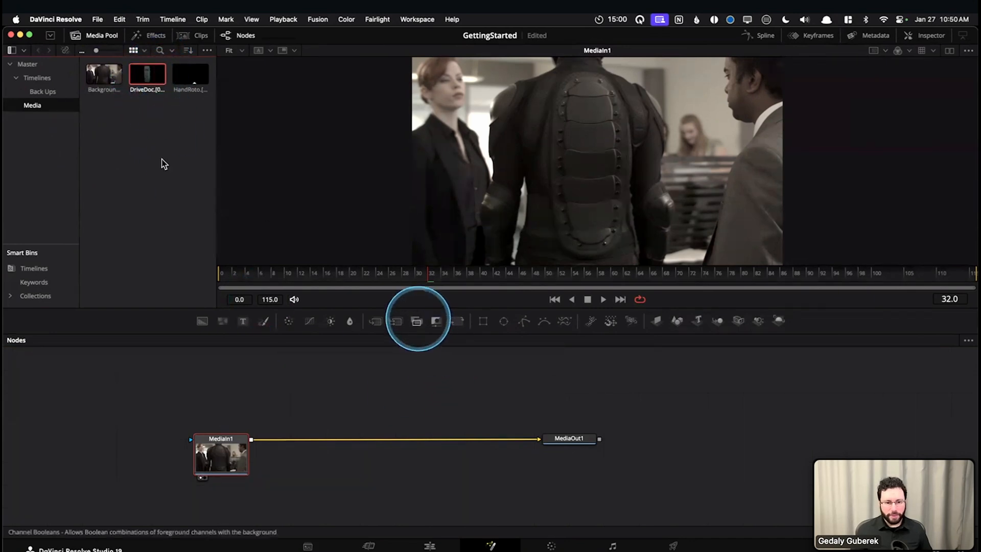
pyautogui.moveTo(383, 392); pyautogui.dragTo(386, 410)
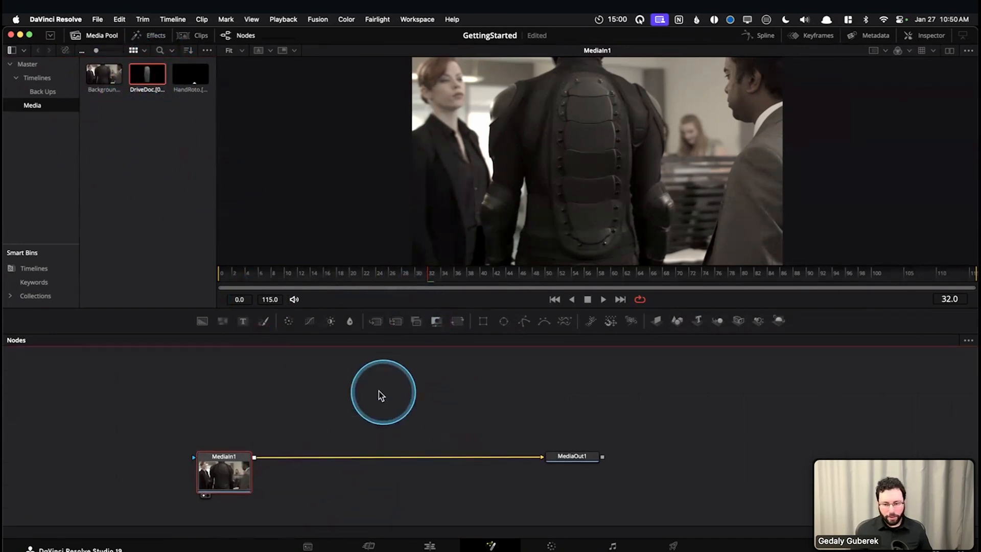
pyautogui.press('super+s')
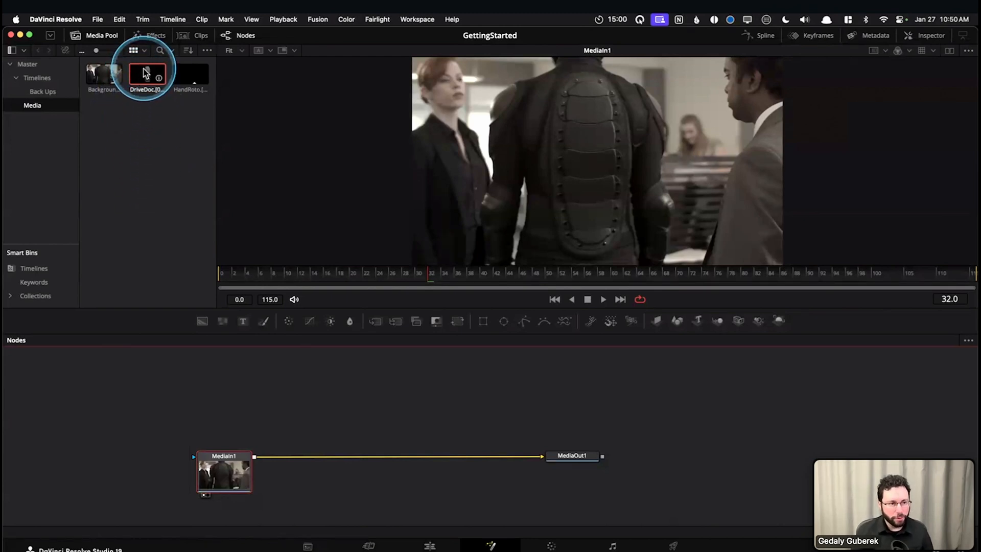
pyautogui.moveTo(147, 76); pyautogui.dragTo(333, 381)
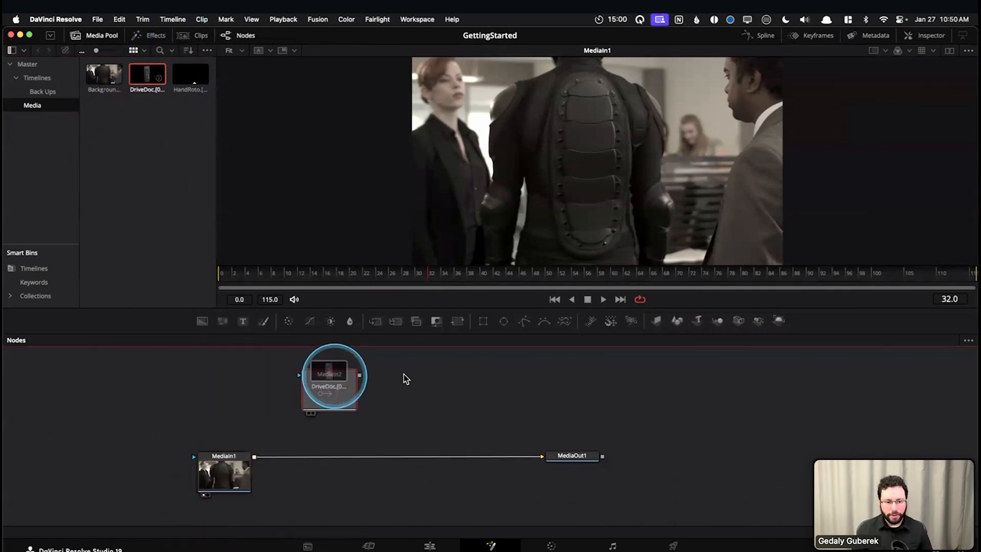
pyautogui.scroll(1, 404, 377)
pyautogui.click(369, 396)
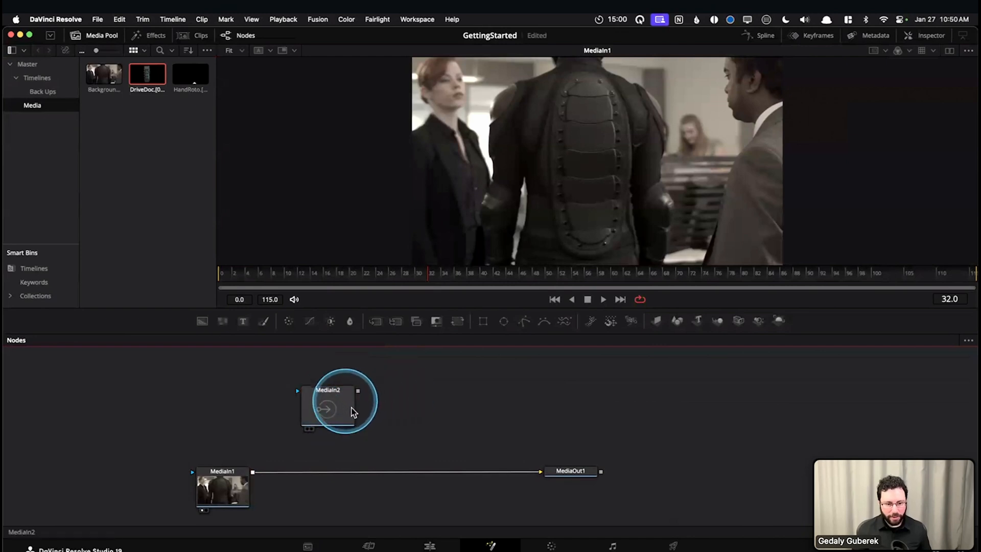
pyautogui.click(352, 411)
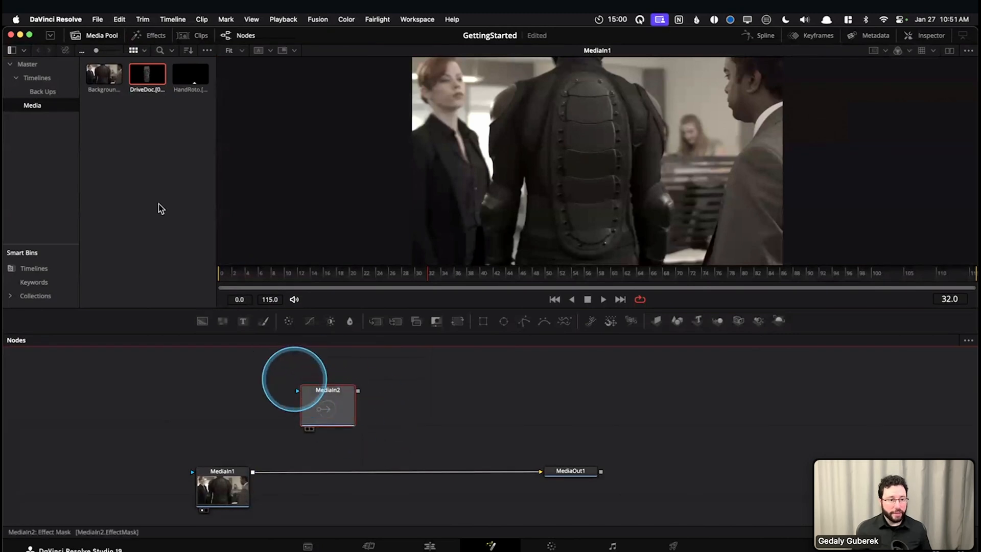
pyautogui.click(95, 36)
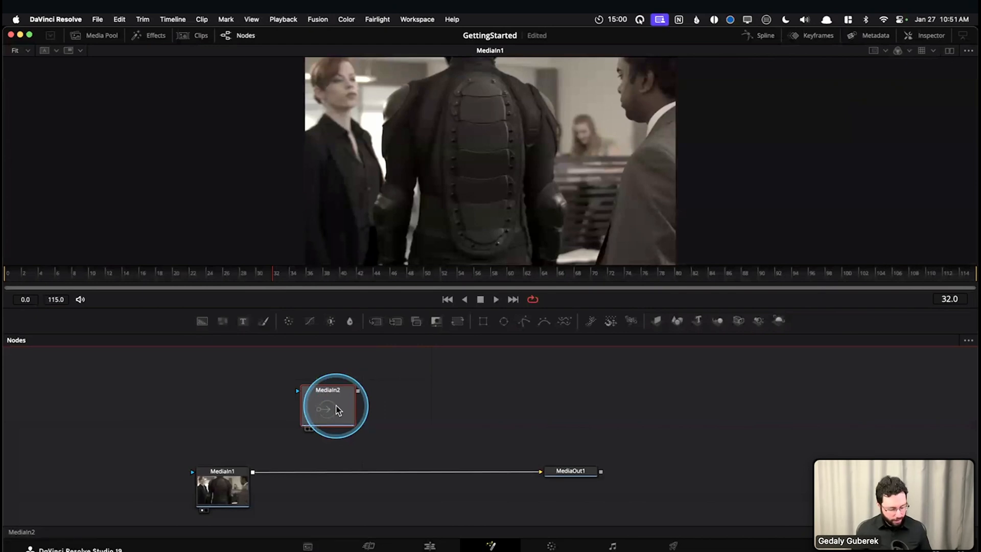
# Display the MediaIn2 node in the viewer and scrub through its animation, returning to frame 0
pyautogui.press('1')
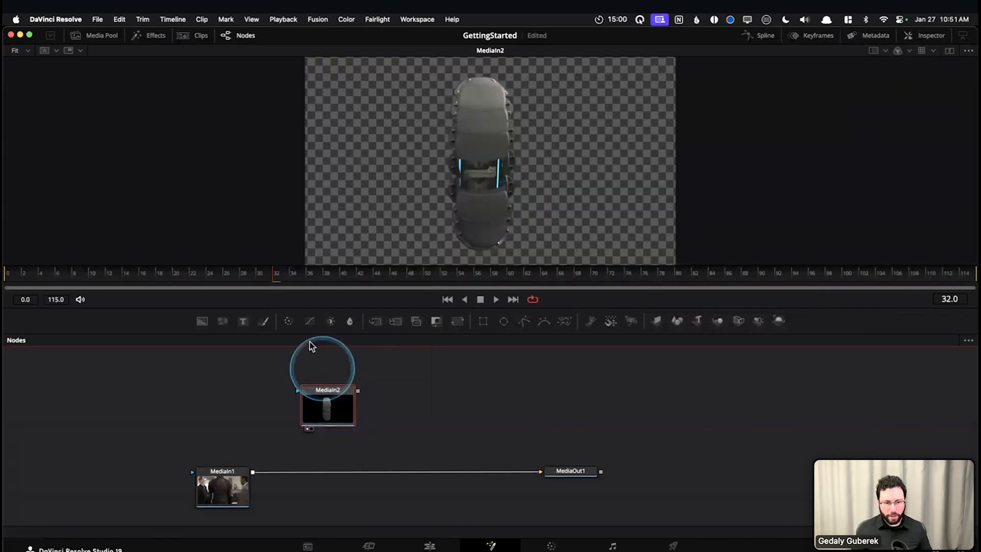
pyautogui.click(5, 276)
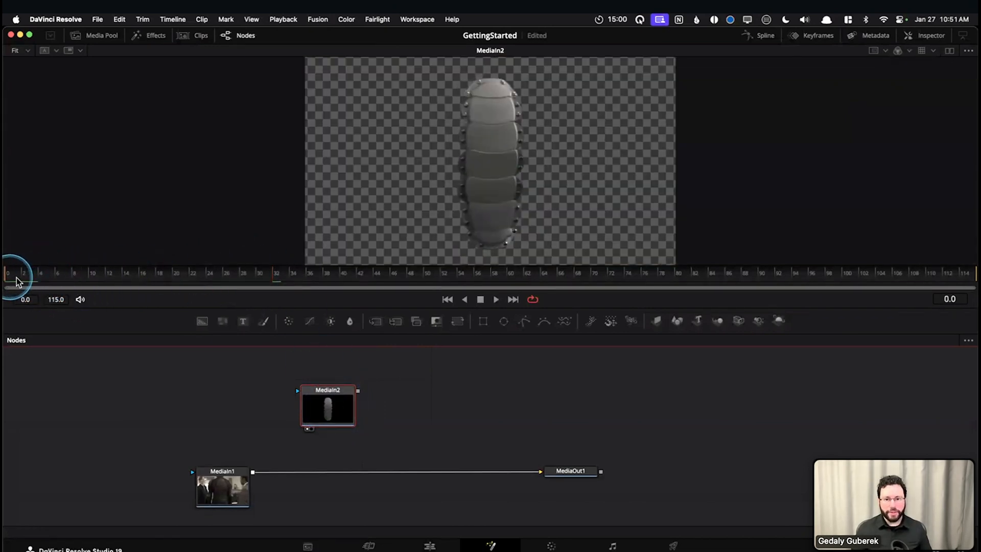
pyautogui.moveTo(41, 282); pyautogui.dragTo(848, 276)
pyautogui.moveTo(327, 278); pyautogui.dragTo(6, 273)
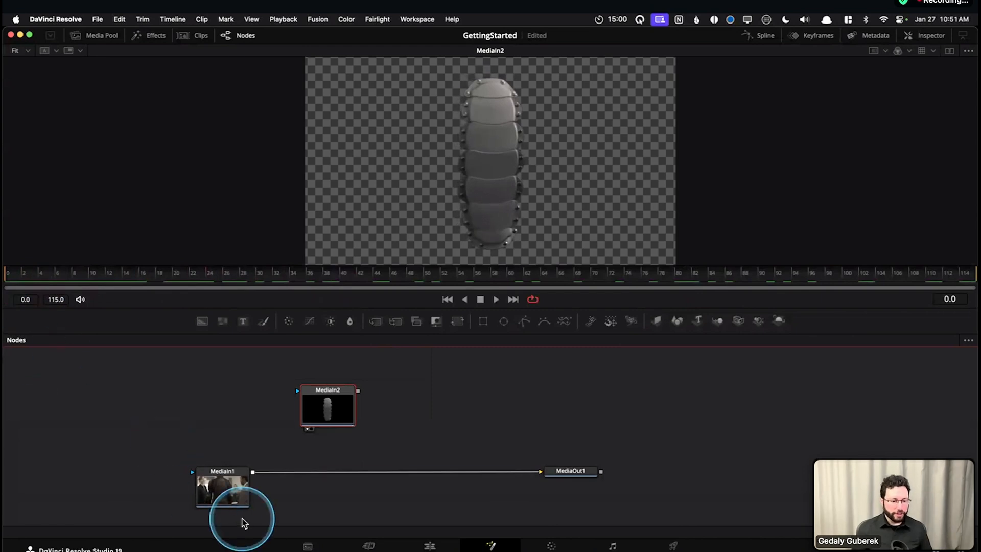
# Display the MediaIn1 background plate in the viewer and scrub through its whole range, returning to frame 0
pyautogui.click(212, 488)
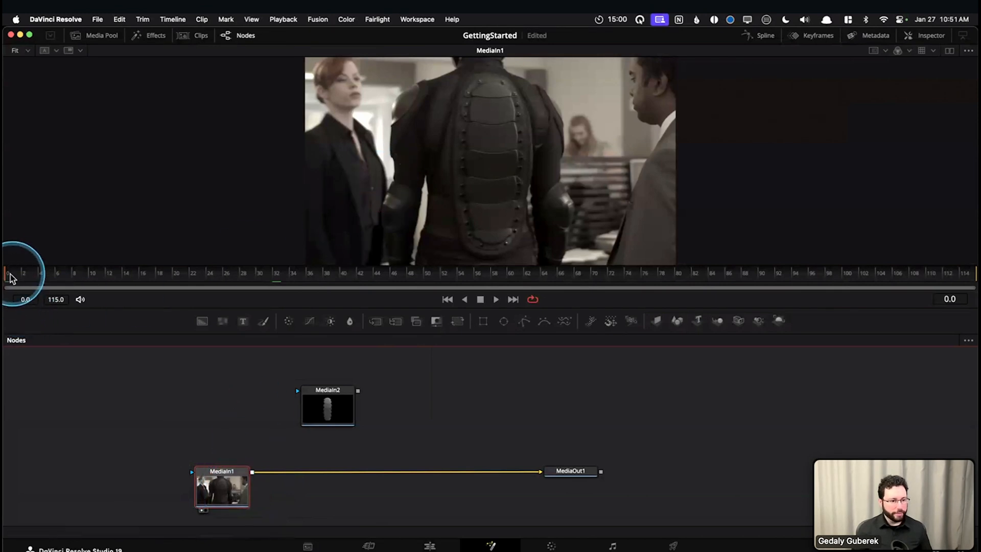
pyautogui.moveTo(64, 276); pyautogui.dragTo(562, 284)
pyautogui.click(457, 189)
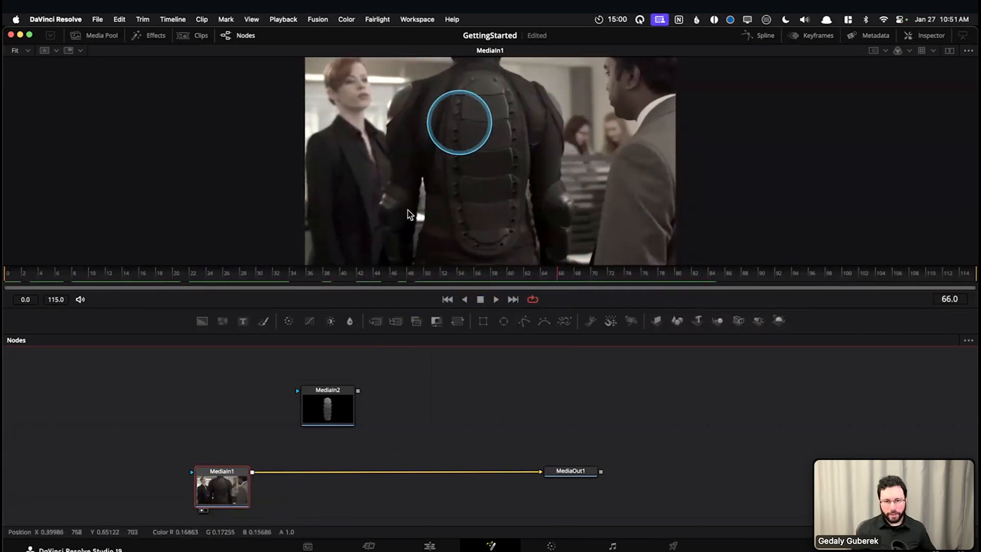
pyautogui.moveTo(9, 280); pyautogui.dragTo(958, 279)
pyautogui.moveTo(744, 287); pyautogui.dragTo(11, 280)
# Display MediaIn2 again and examine how the back-plate element moves and opens over the frame range, ending at frame 0
pyautogui.click(335, 406)
pyautogui.moveTo(259, 367); pyautogui.dragTo(401, 442)
pyautogui.click(433, 423)
pyautogui.click(334, 412)
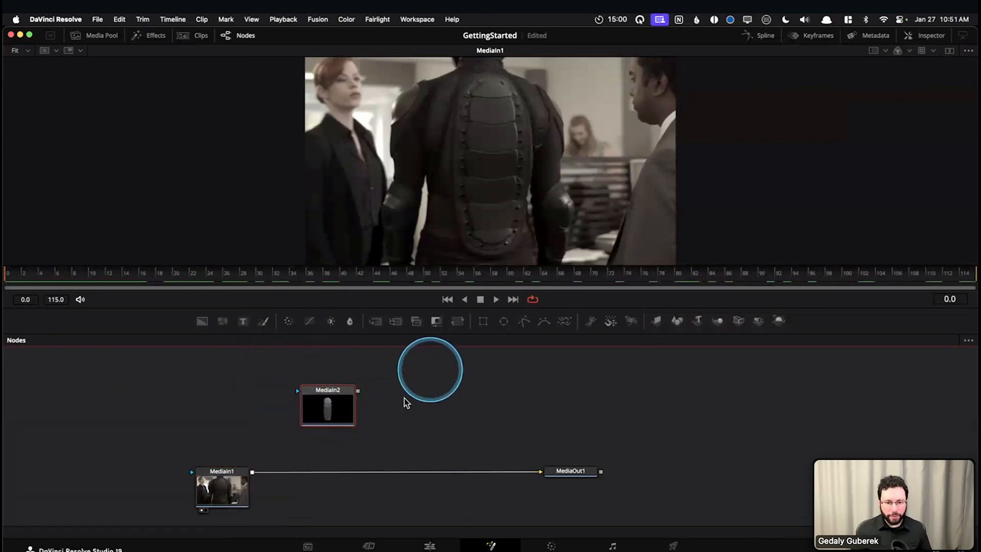
pyautogui.click(330, 413)
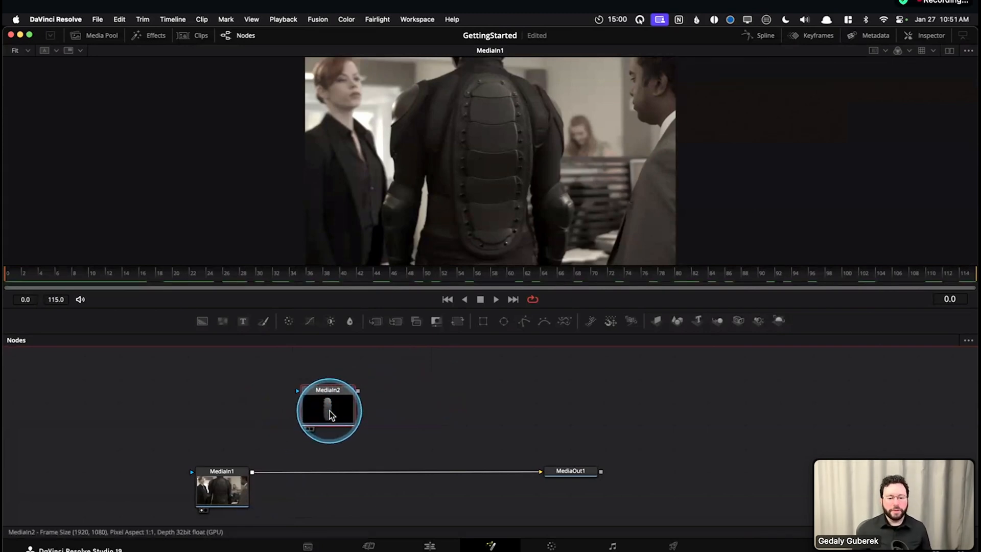
pyautogui.press('1')
pyautogui.click(21, 287)
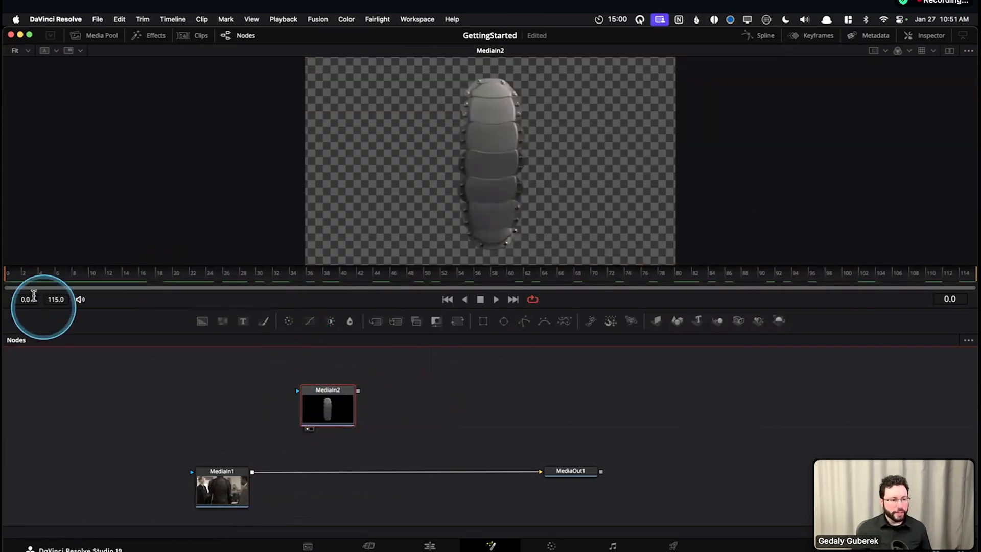
pyautogui.moveTo(45, 275); pyautogui.dragTo(103, 280)
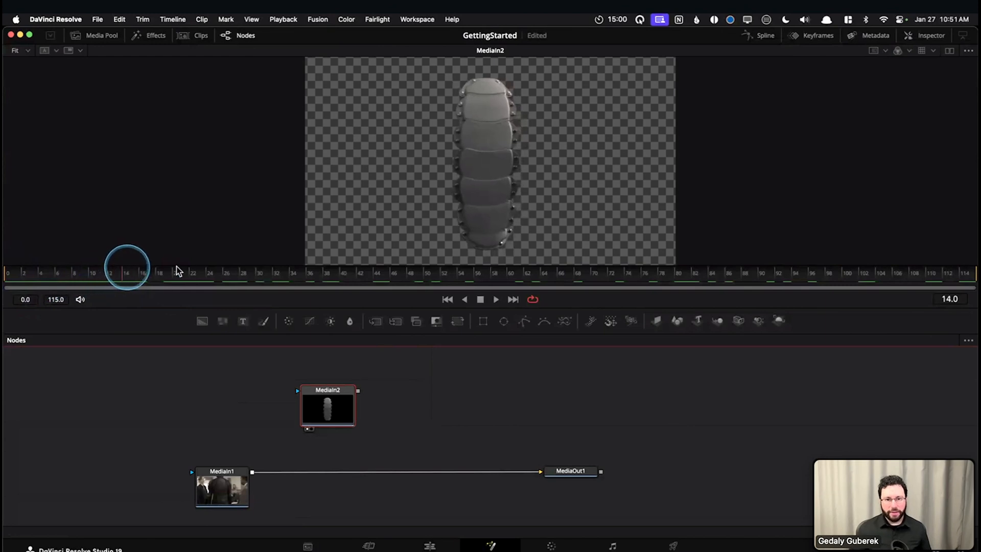
pyautogui.moveTo(240, 273); pyautogui.dragTo(922, 279)
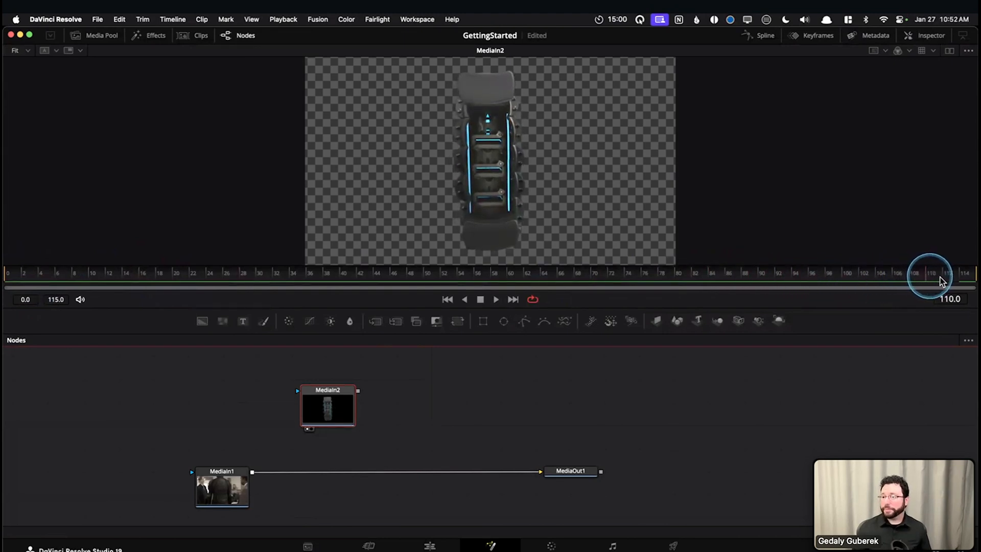
pyautogui.moveTo(594, 276); pyautogui.dragTo(6, 287)
pyautogui.click(213, 501)
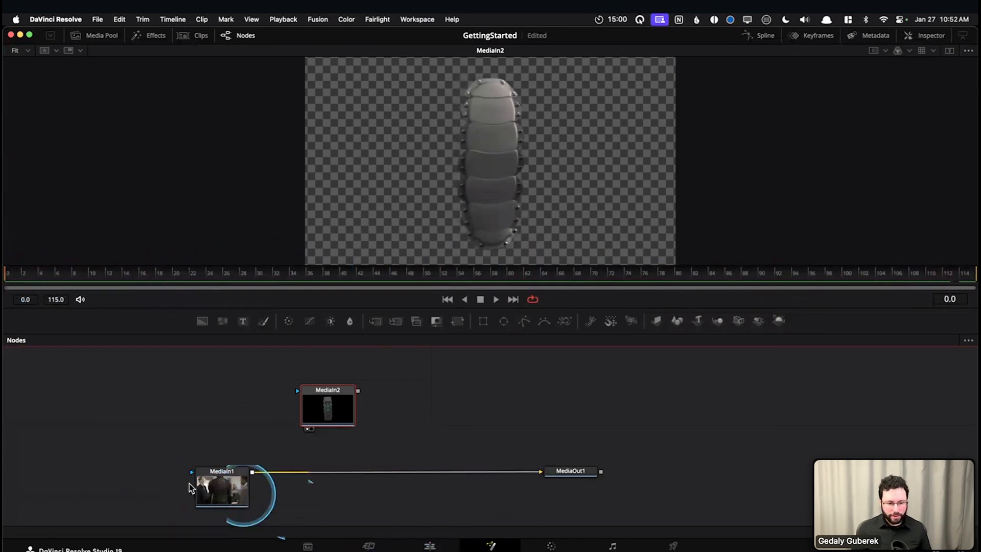
pyautogui.moveTo(234, 422); pyautogui.dragTo(266, 409)
pyautogui.click(256, 466)
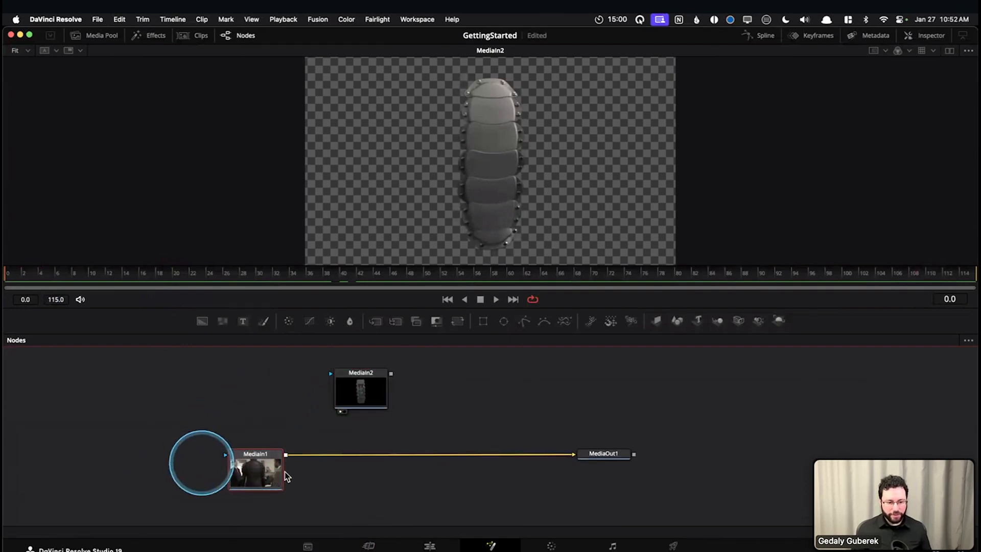
pyautogui.click(366, 387)
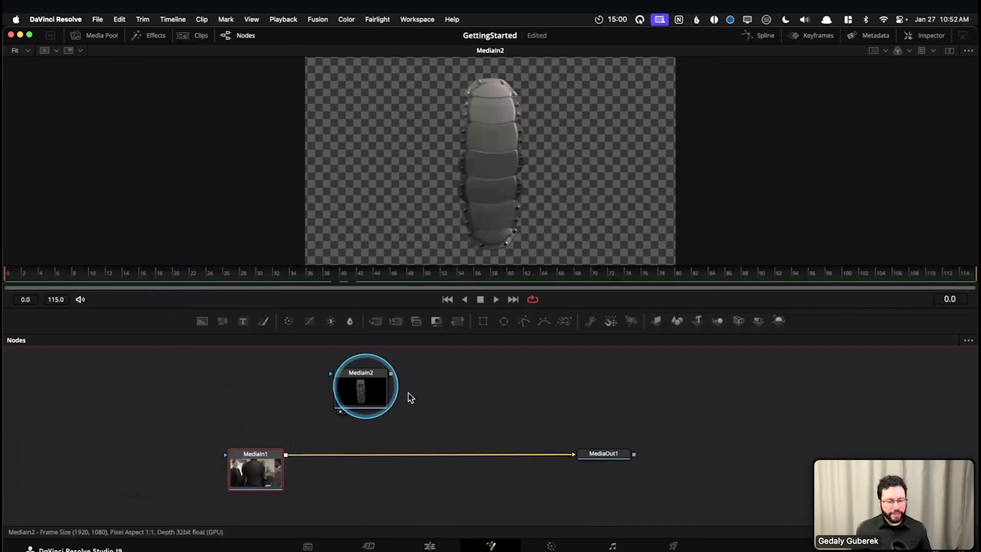
pyautogui.click(415, 396)
pyautogui.moveTo(296, 421); pyautogui.dragTo(298, 425)
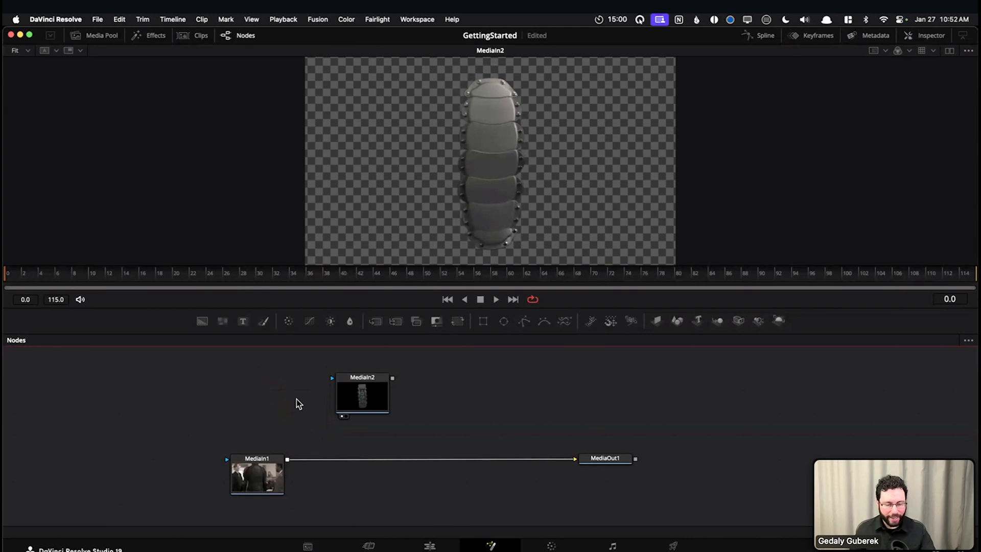
pyautogui.moveTo(513, 380); pyautogui.dragTo(543, 388)
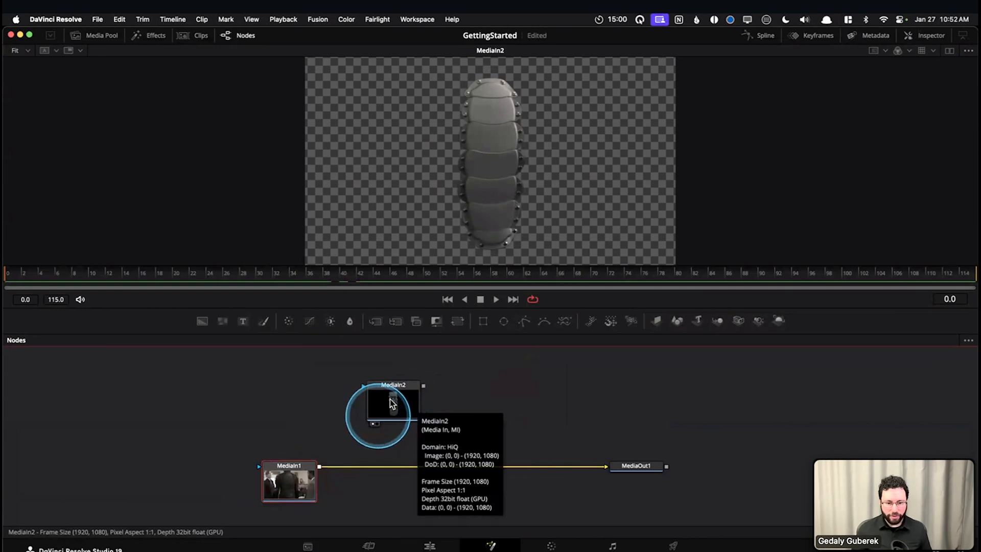
# Rename the MediaIn1 node to BackgroundPlate
pyautogui.rightClick(290, 478)
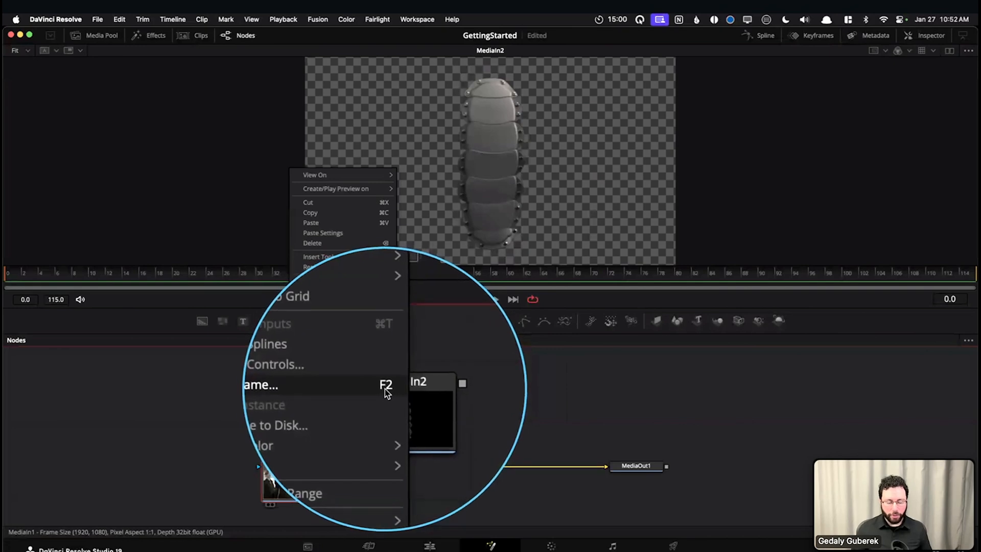
pyautogui.click(289, 486)
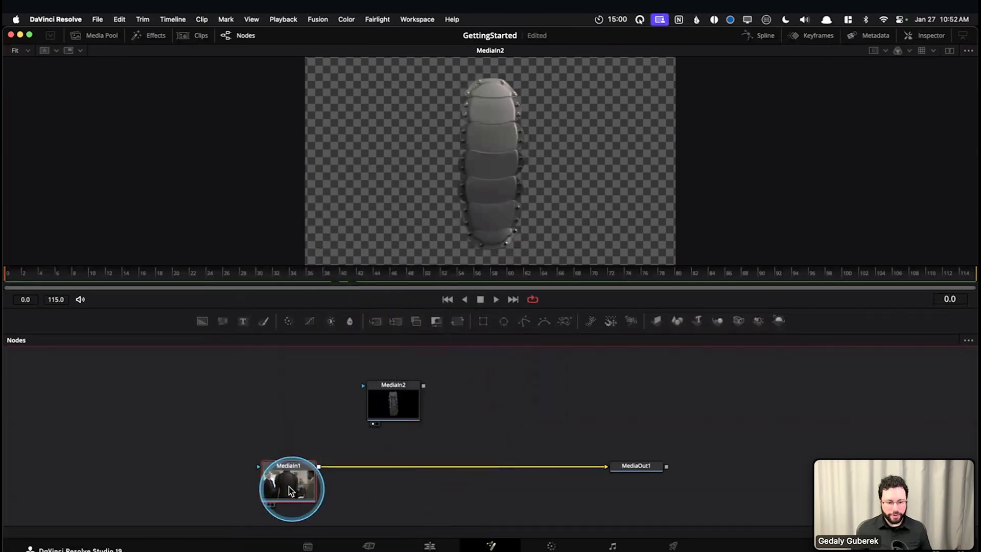
pyautogui.moveTo(289, 488)
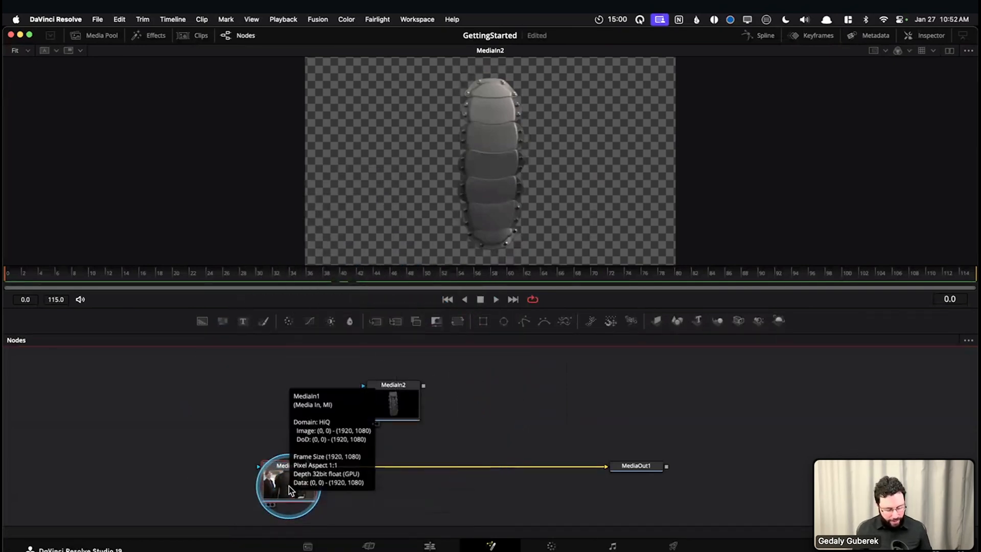
pyautogui.press('F2')
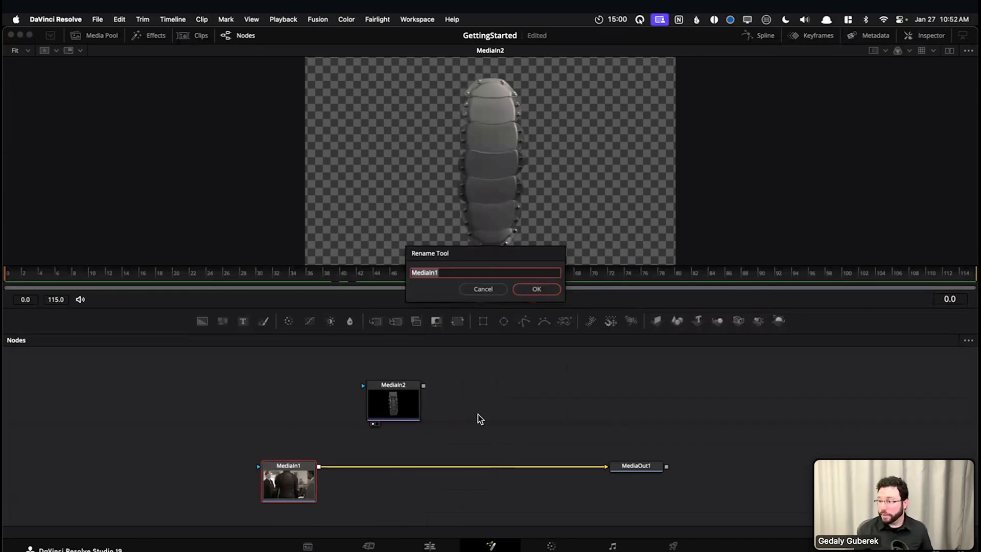
pyautogui.write('Ba')
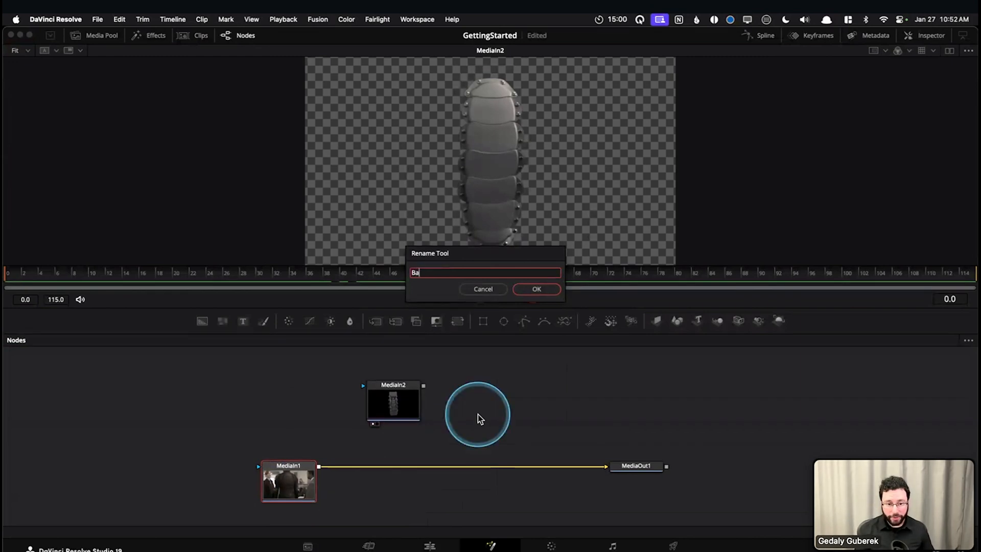
pyautogui.write('ckg')
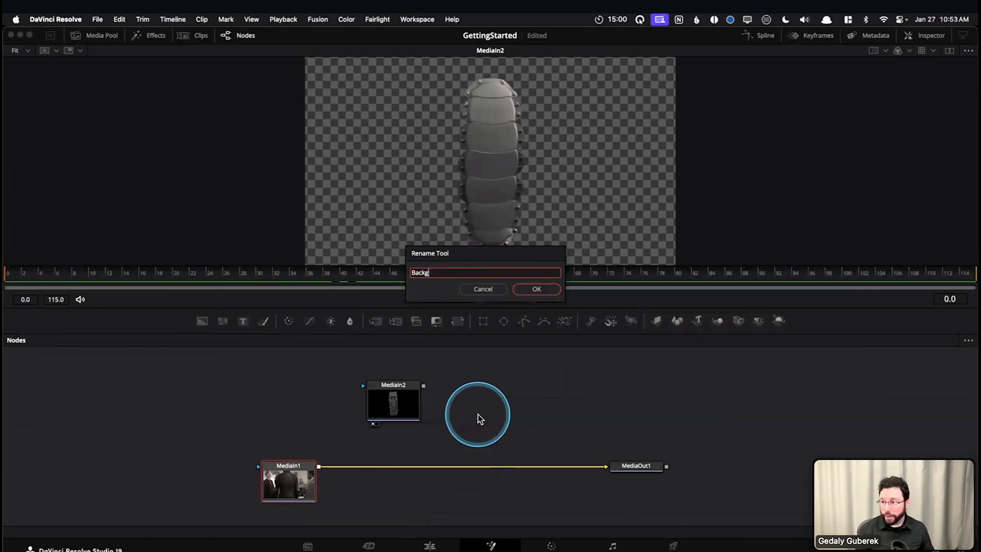
pyautogui.write('roundPlate')
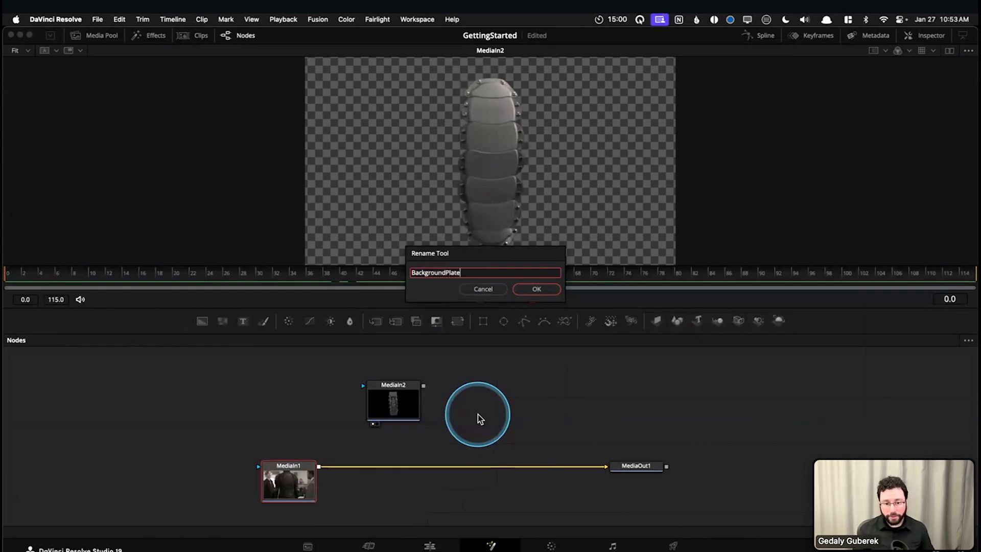
pyautogui.press('Return')
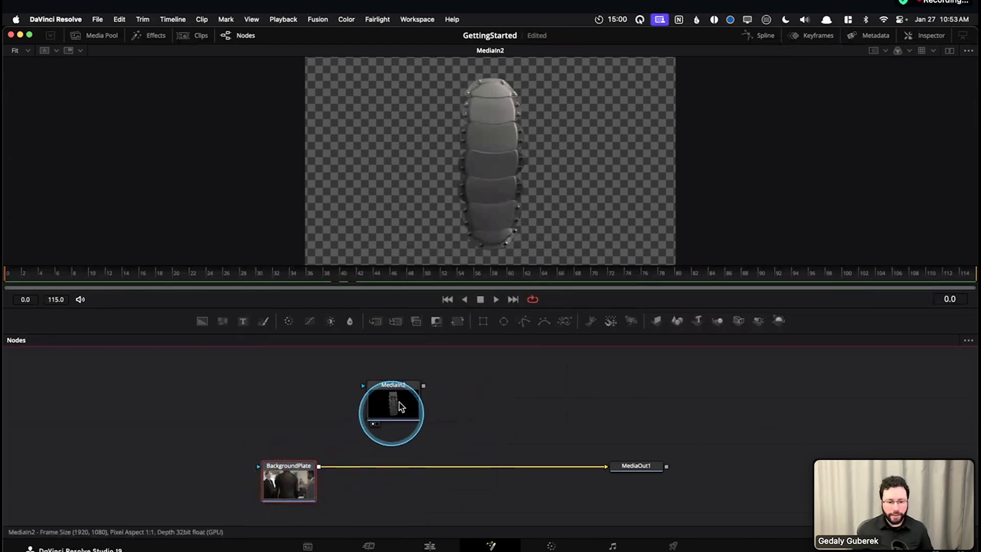
# Rename the MediaIn2 node to DriveDock
pyautogui.click(385, 403)
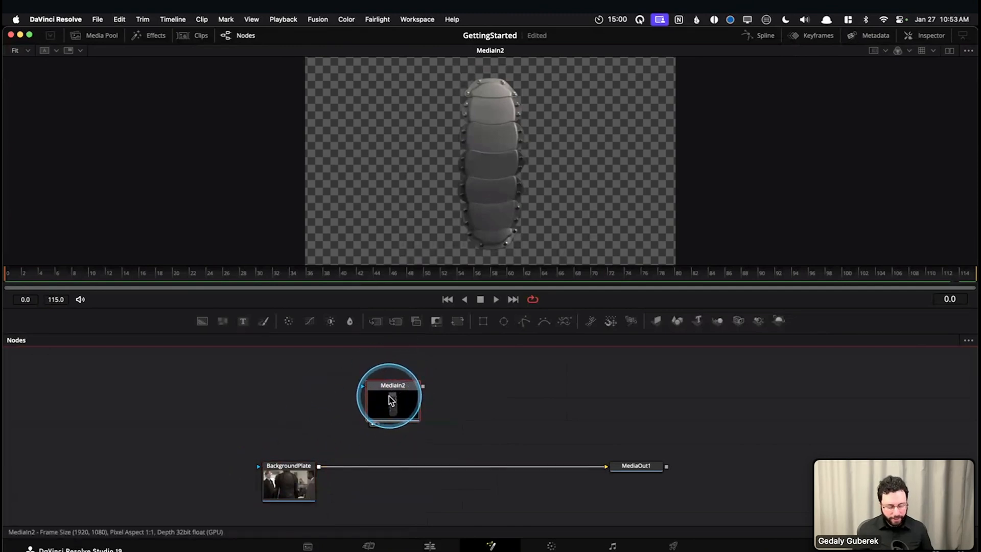
pyautogui.moveTo(391, 400)
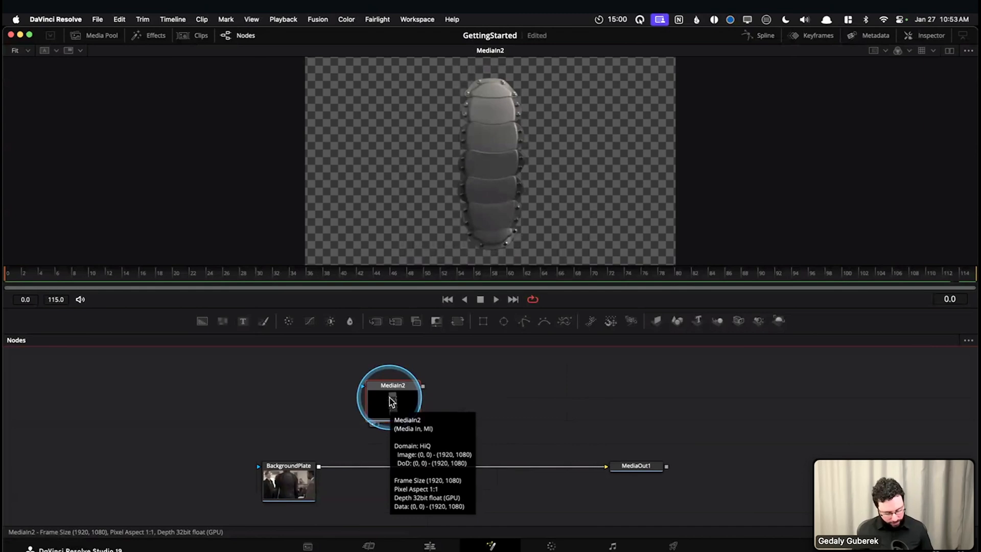
pyautogui.press('F2')
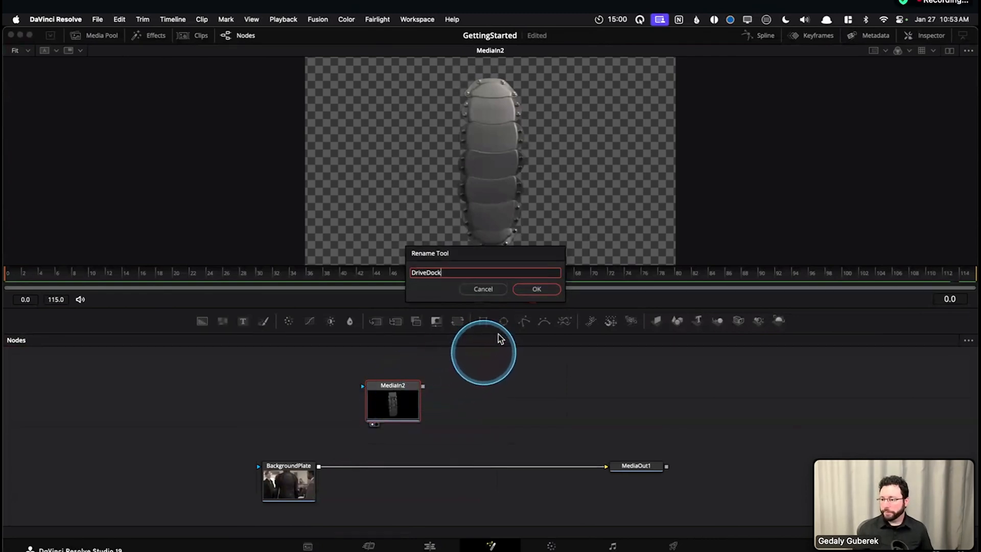
pyautogui.click(534, 289)
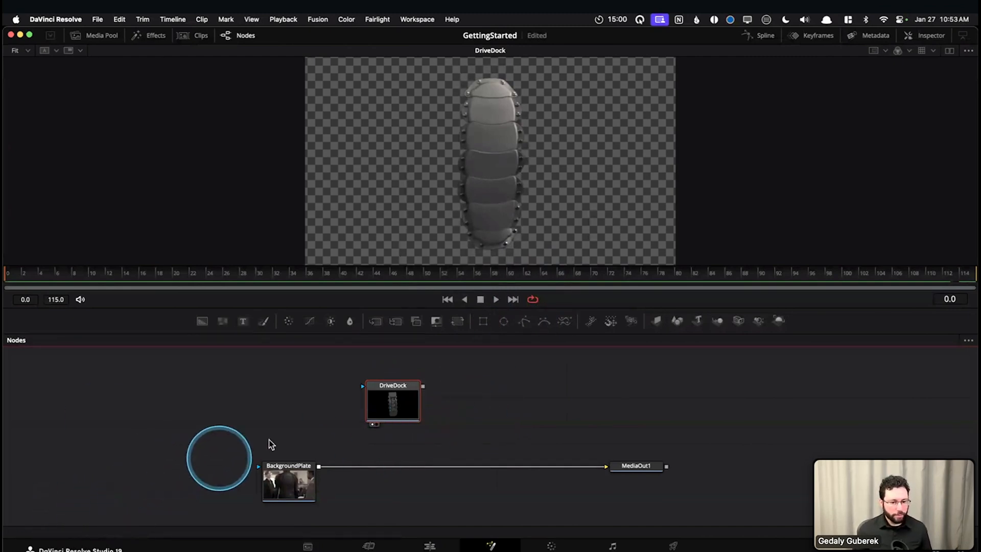
# Display the MediaOut1 node in the viewer and scrub through the frames, returning to frame 0
pyautogui.hscroll(5, 244, 418)
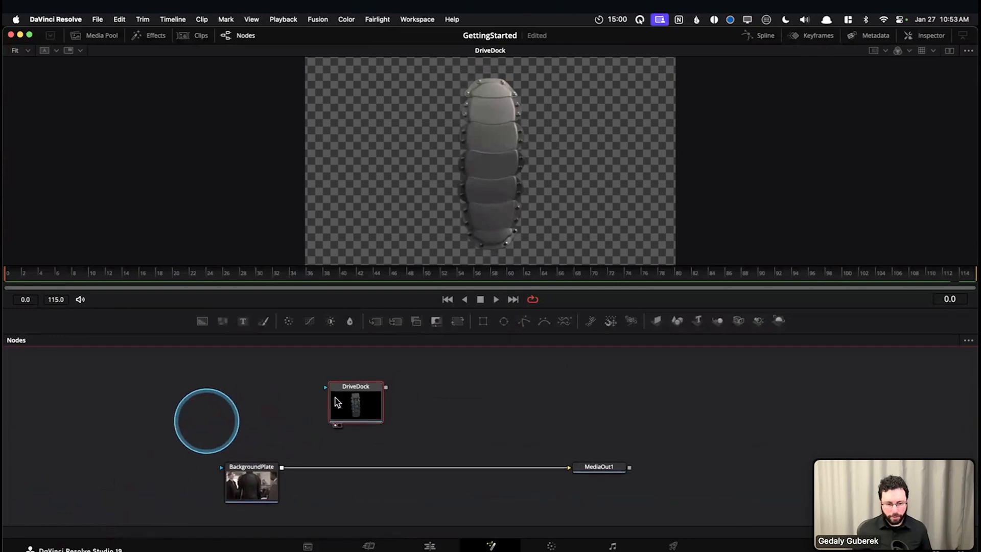
pyautogui.moveTo(335, 395); pyautogui.dragTo(338, 384)
pyautogui.click(244, 488)
pyautogui.click(593, 467)
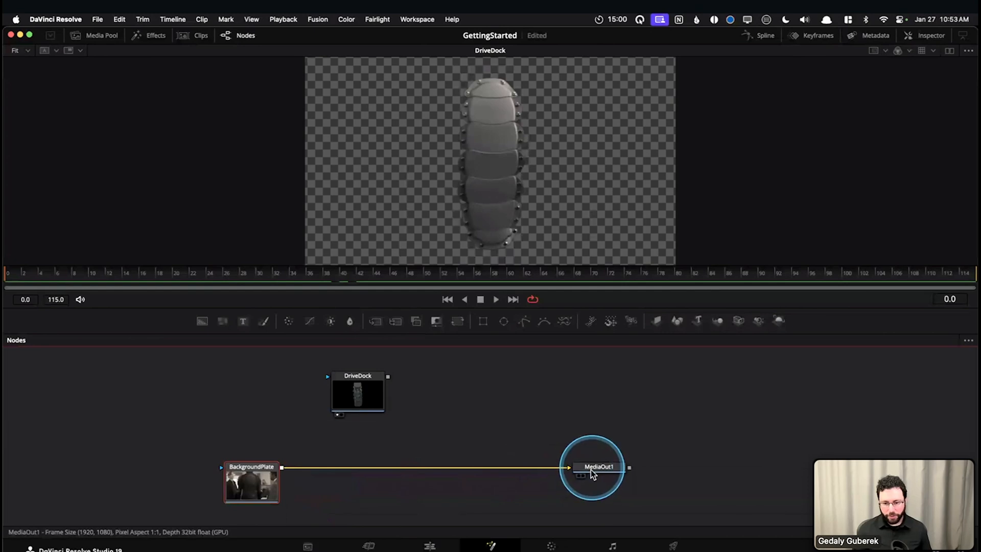
pyautogui.press('1')
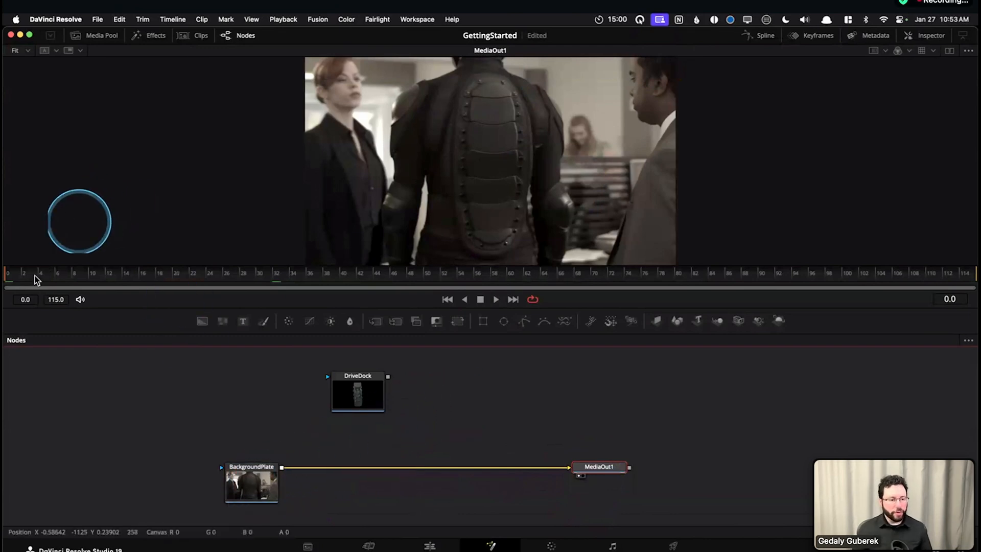
pyautogui.moveTo(140, 285); pyautogui.dragTo(8, 279)
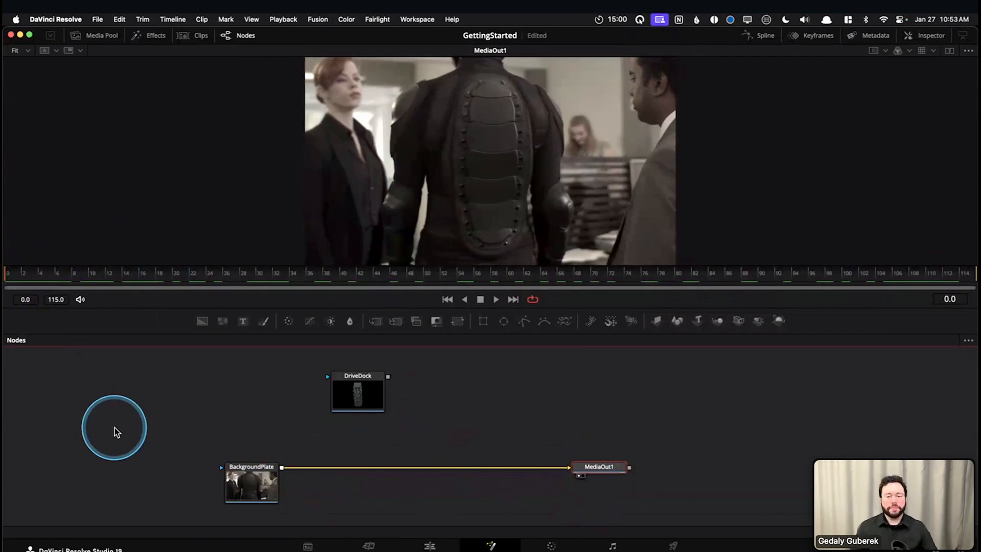
# Display the DriveDock node in the viewer and move the node closer above BackgroundPlate in the graph
pyautogui.click(364, 396)
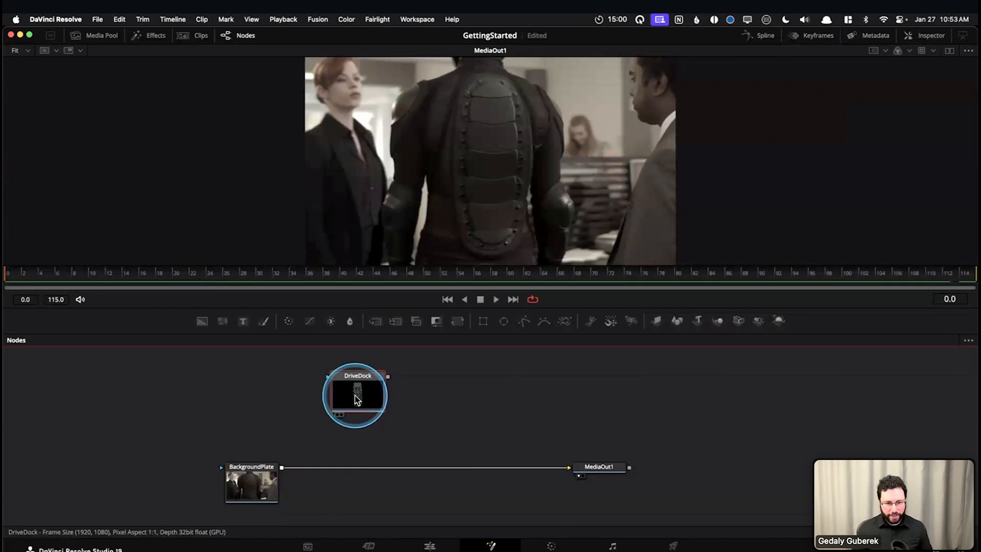
pyautogui.press('1')
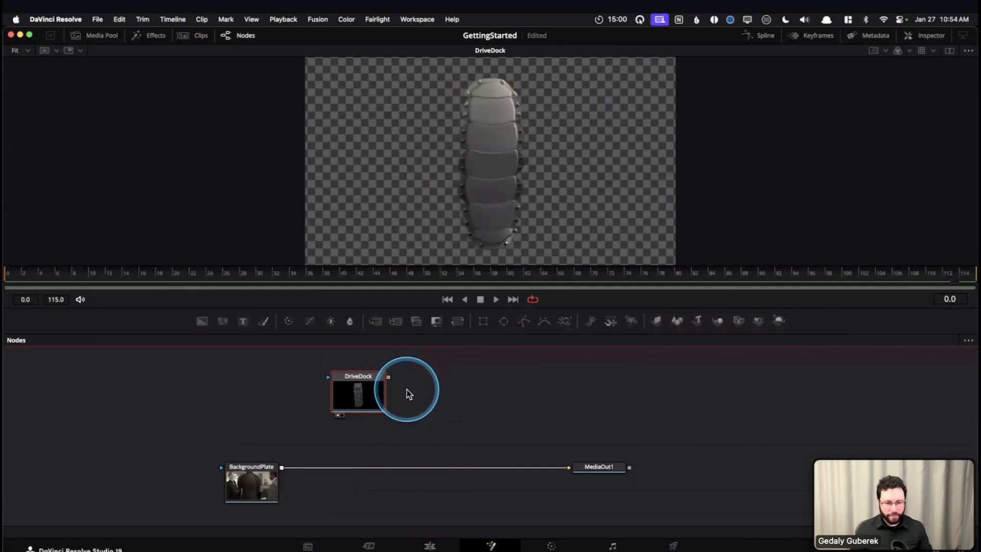
pyautogui.moveTo(374, 388); pyautogui.dragTo(342, 382)
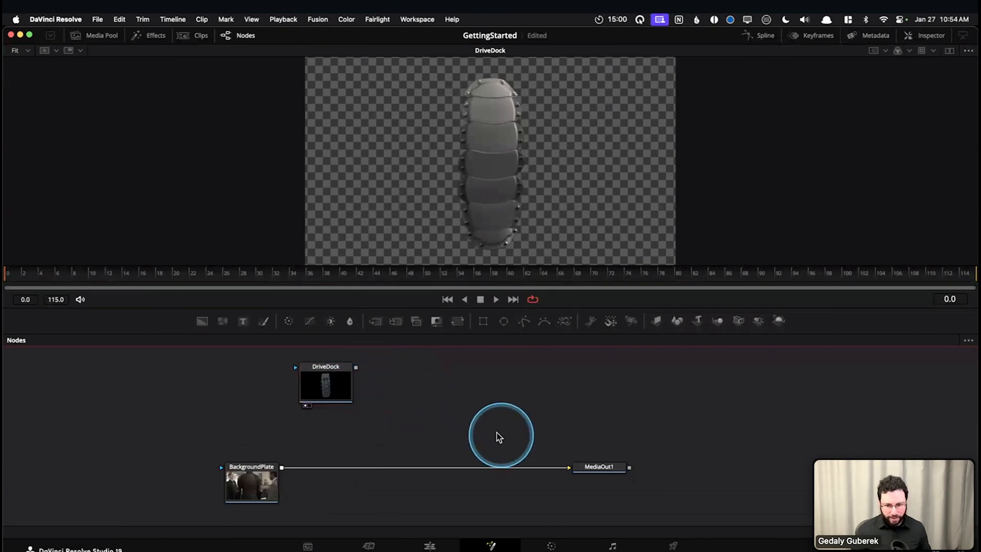
# Try merging DriveDock over BackgroundPlate by joining their outputs, and delete the resulting Merge node
pyautogui.moveTo(357, 367); pyautogui.dragTo(284, 469)
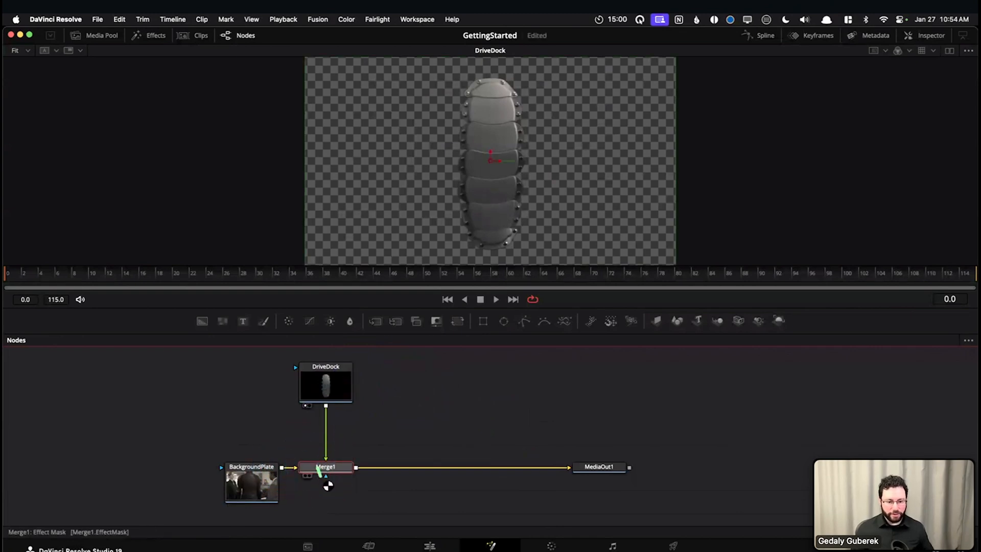
pyautogui.moveTo(348, 480)
pyautogui.mouseDown()
pyautogui.moveTo(376, 459)
pyautogui.moveTo(276, 471)
pyautogui.mouseUp()
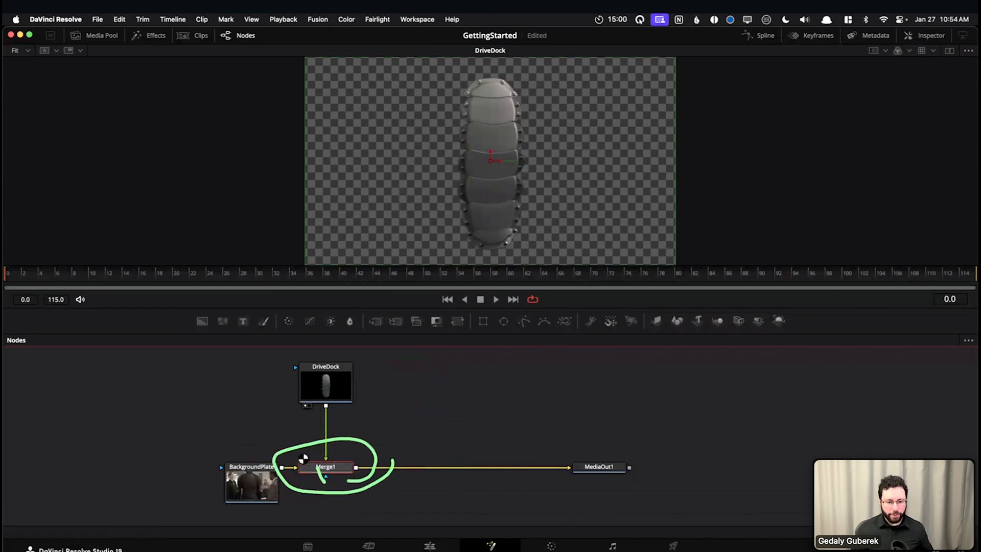
pyautogui.press('Delete')
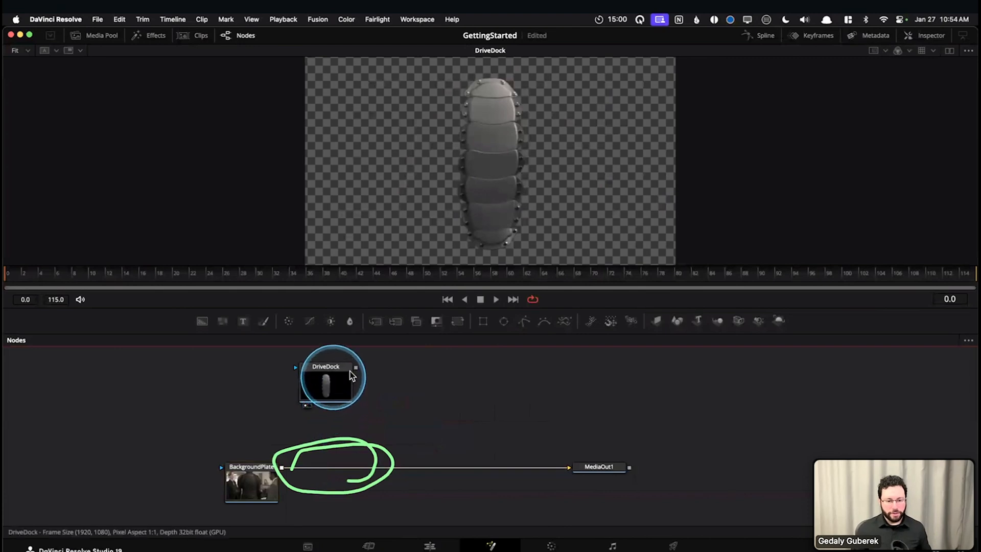
# Join the DriveDock output to the BackgroundPlate output to insert a Merge node with DriveDock as the foreground
pyautogui.moveTo(375, 368); pyautogui.dragTo(283, 468)
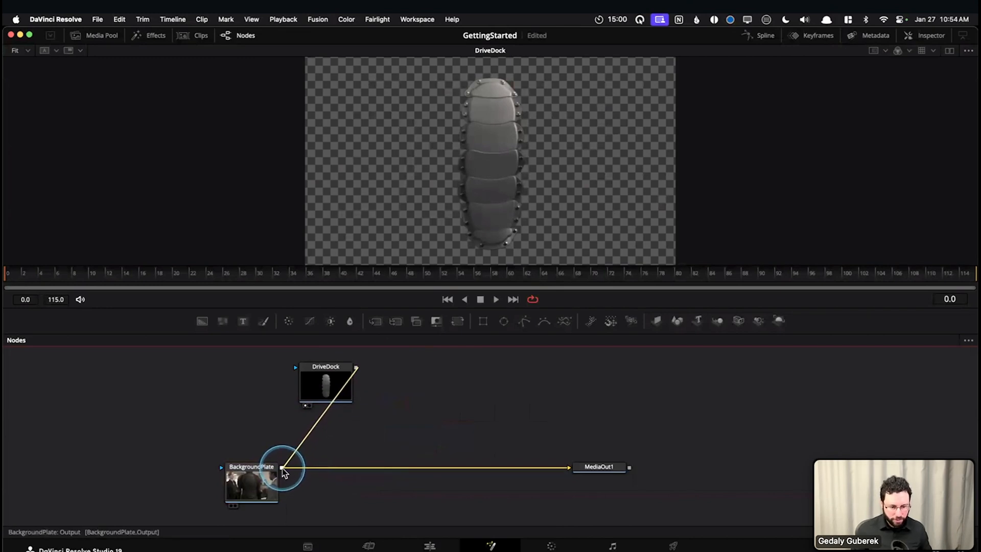
pyautogui.moveTo(283, 468); pyautogui.dragTo(282, 468)
pyautogui.moveTo(351, 481); pyautogui.dragTo(284, 466)
pyautogui.moveTo(360, 470); pyautogui.dragTo(362, 478)
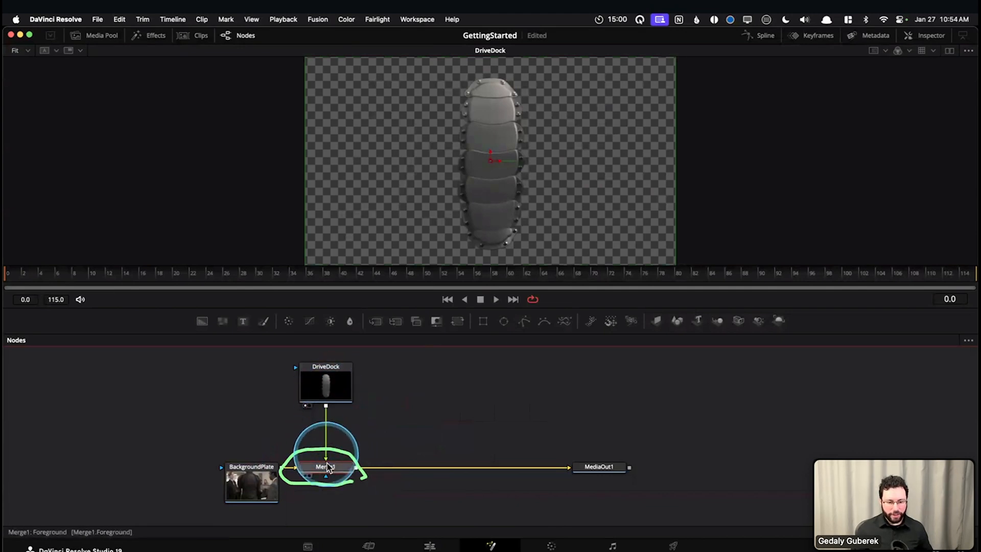
# Display MediaOut1 in the viewer and scrub through the merged animation to examine the composite, returning to frame 0
pyautogui.scroll(2, 327, 471)
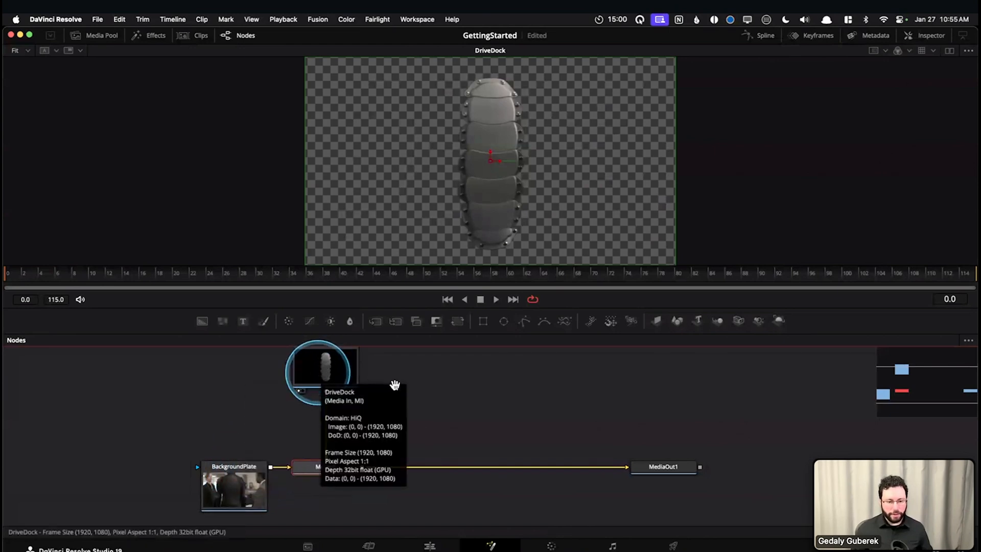
pyautogui.scroll(1, 335, 372)
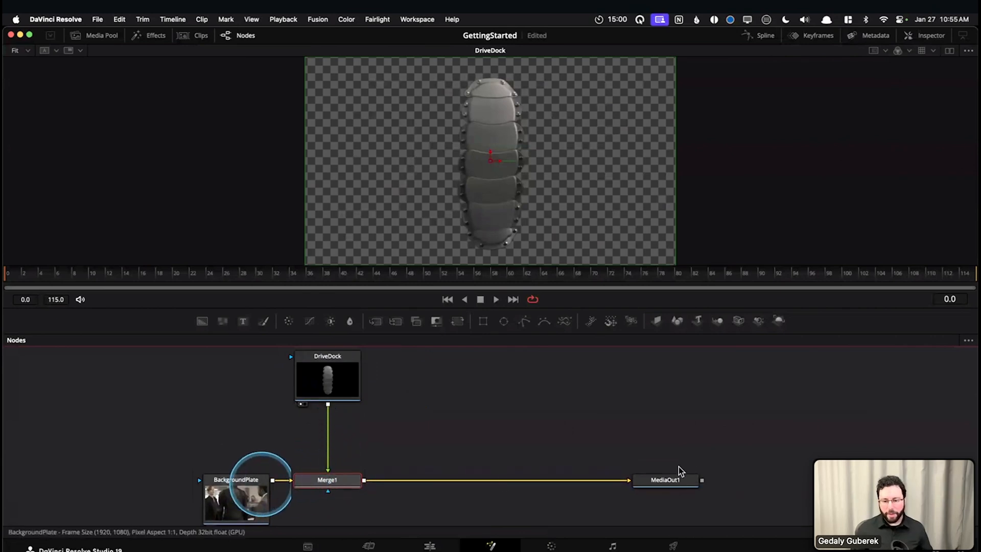
pyautogui.click(670, 479)
pyautogui.press('1')
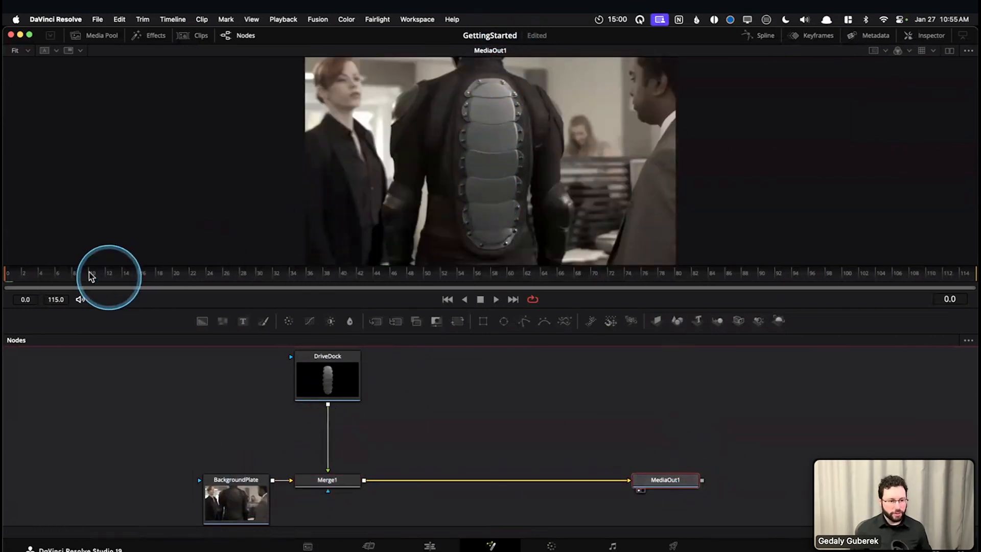
pyautogui.click(125, 279)
pyautogui.moveTo(188, 287); pyautogui.dragTo(113, 278)
pyautogui.click(285, 278)
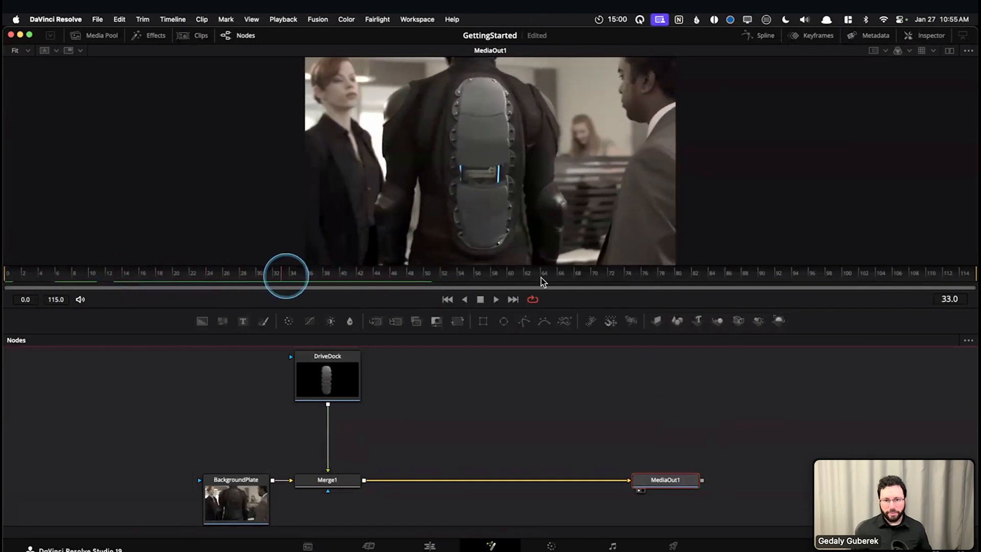
pyautogui.click(508, 277)
pyautogui.click(642, 278)
pyautogui.click(338, 278)
pyautogui.click(142, 274)
pyautogui.click(79, 274)
pyautogui.click(23, 273)
pyautogui.click(13, 273)
pyautogui.click(80, 259)
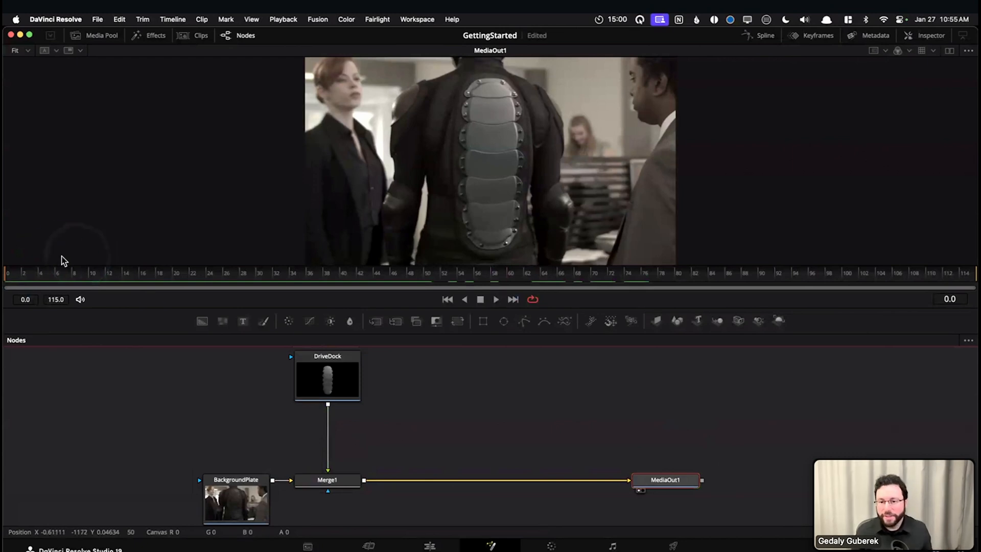
# Move the BackgroundPlate node farther from Merge1 to leave more space on their connection
pyautogui.moveTo(240, 483); pyautogui.dragTo(176, 483)
pyautogui.click(375, 420)
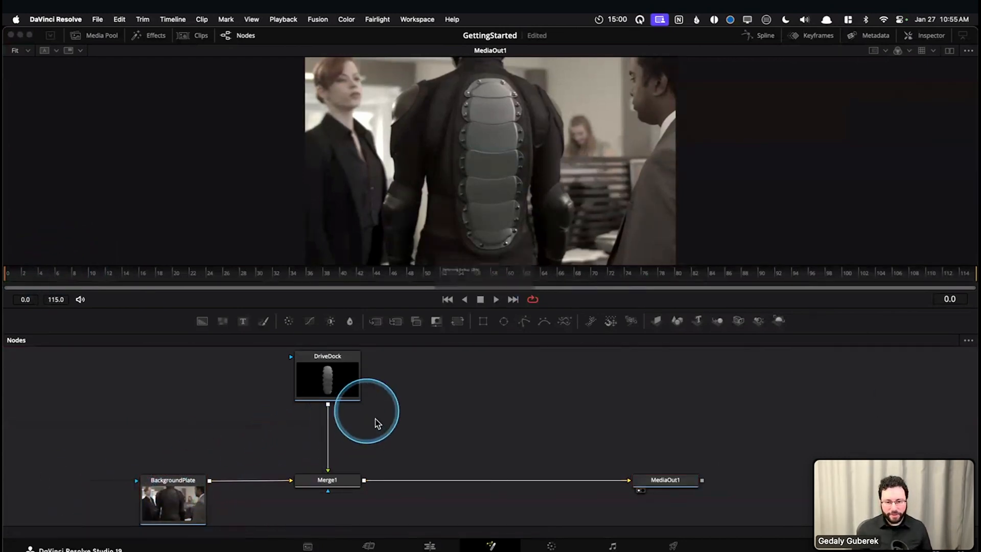
pyautogui.moveTo(442, 423); pyautogui.dragTo(464, 432)
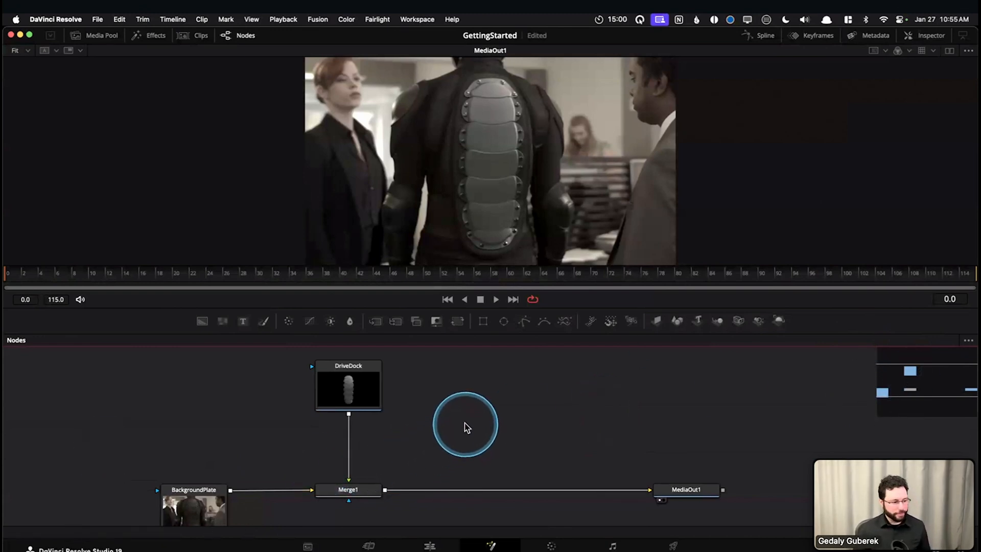
pyautogui.moveTo(462, 425); pyautogui.dragTo(453, 420)
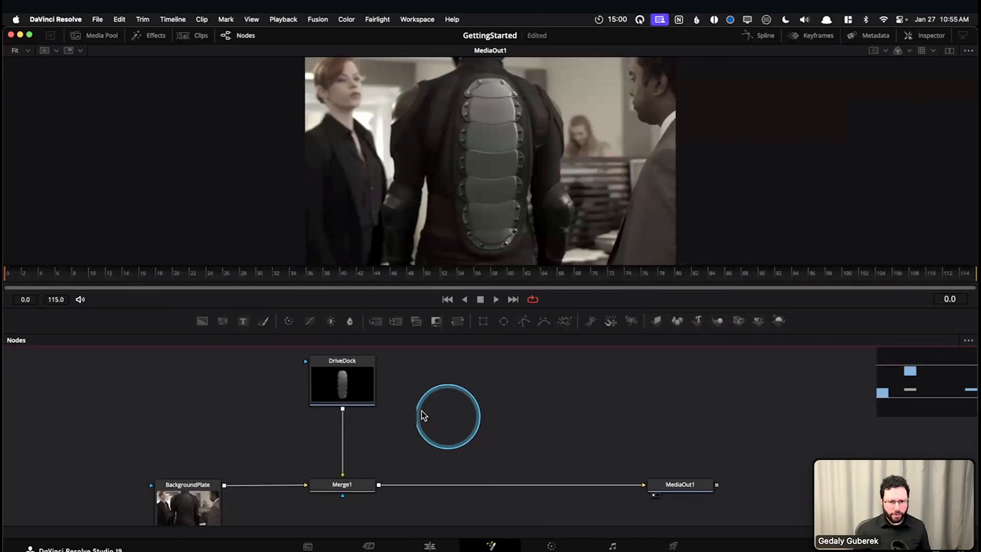
# Display DriveDock in the viewer, turn off Checker Underlay, and zoom in to examine the element's edges over black
pyautogui.click(342, 396)
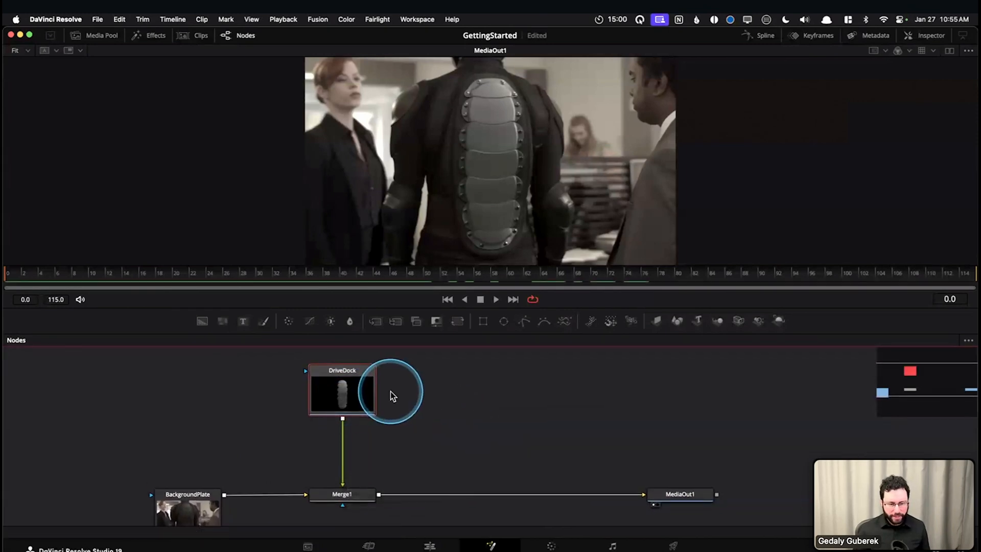
pyautogui.press('1')
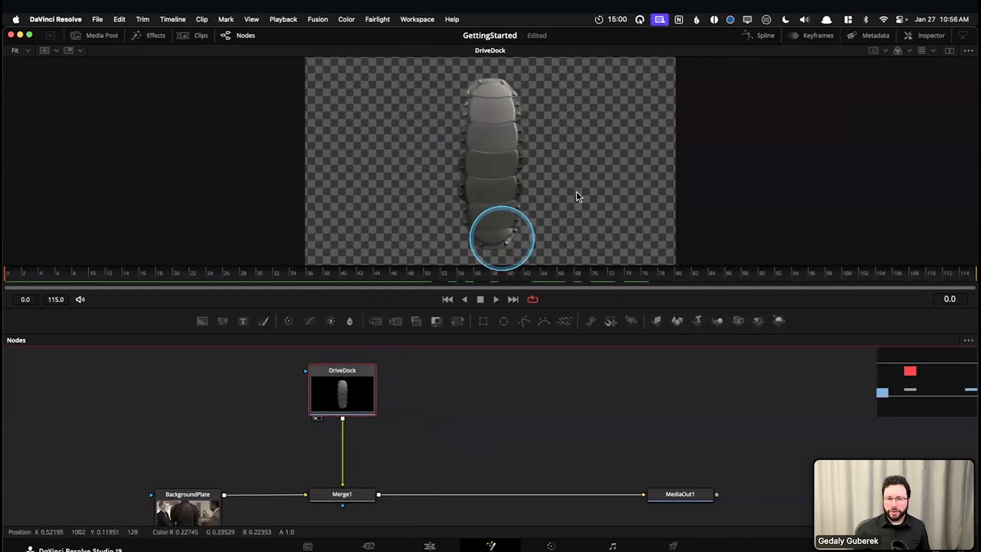
pyautogui.click(968, 51)
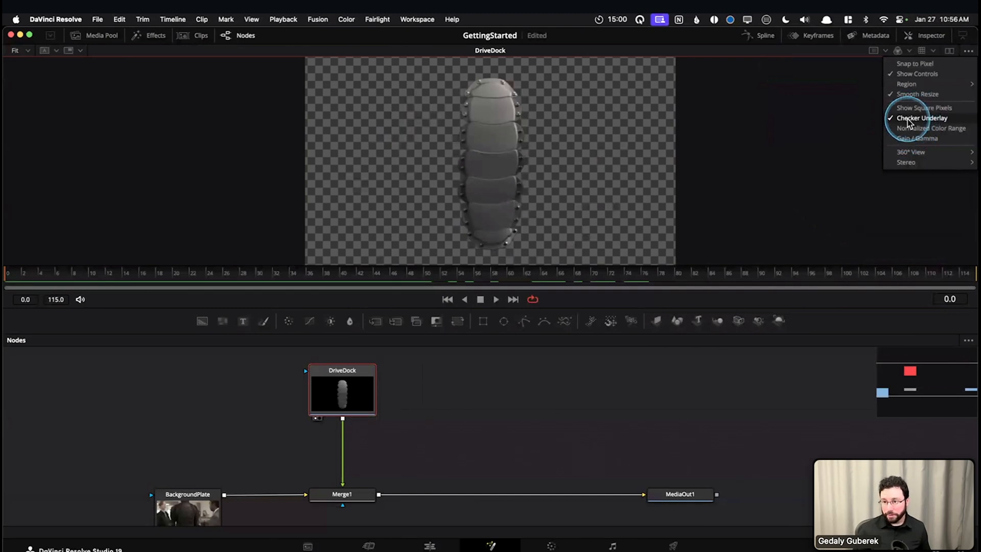
pyautogui.click(909, 123)
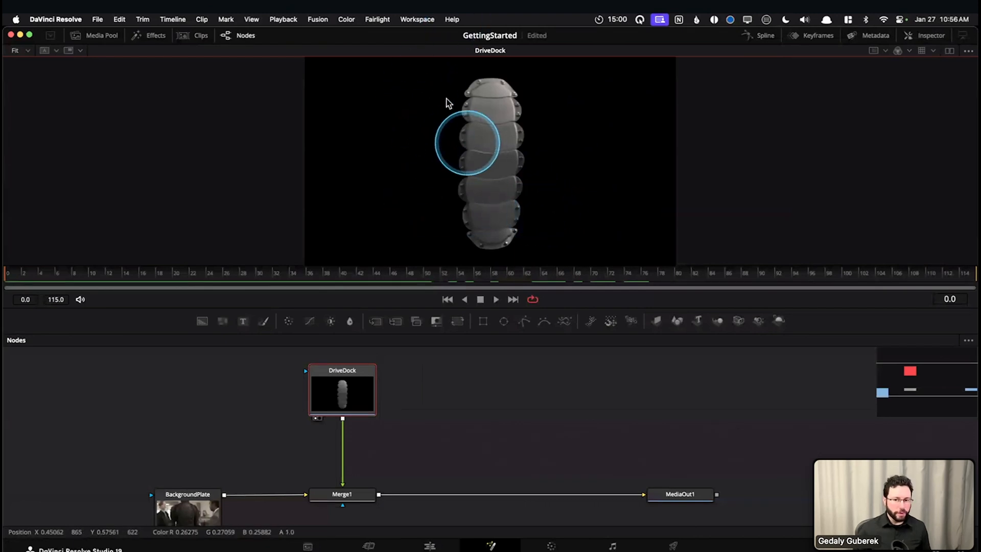
pyautogui.scroll(10, 462, 170)
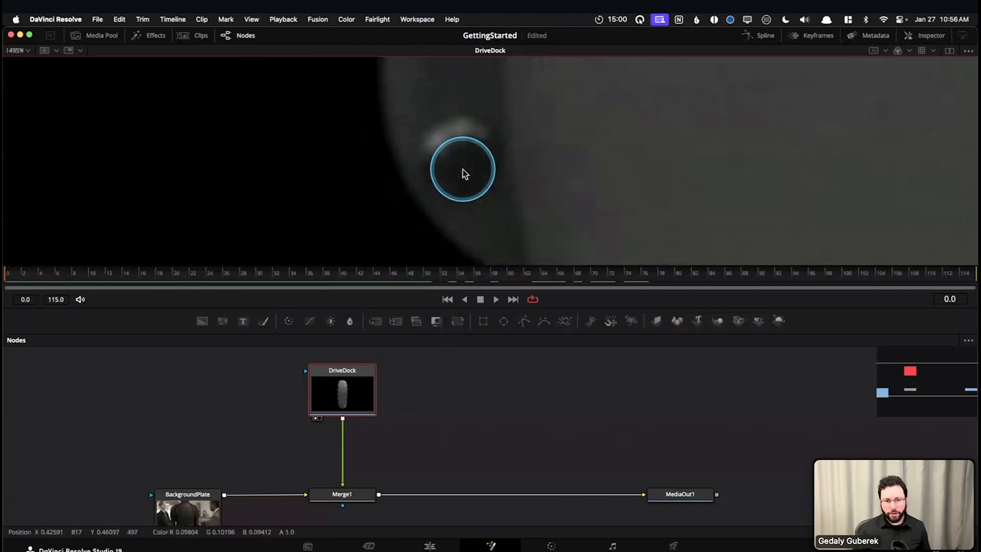
pyautogui.scroll(-3, 479, 202)
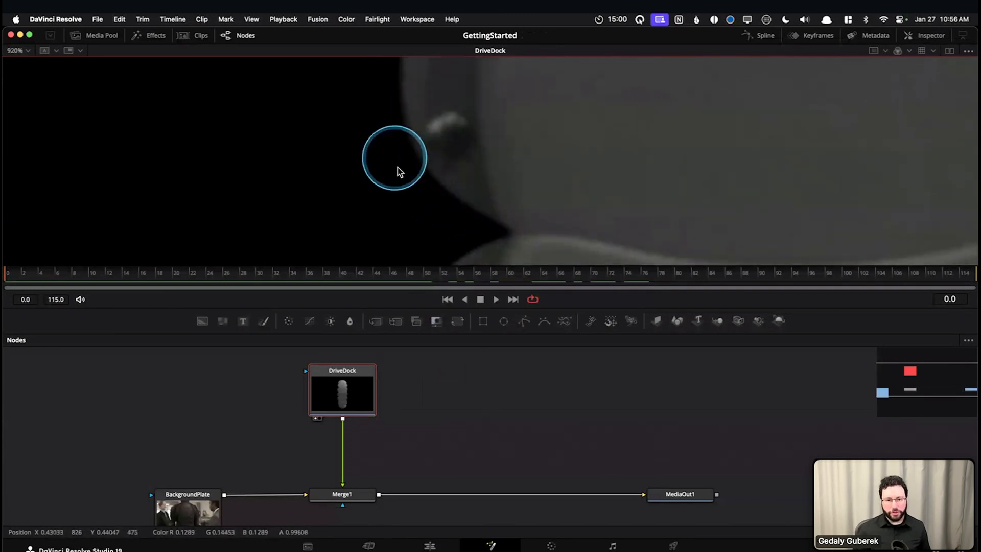
pyautogui.scroll(-6, 399, 172)
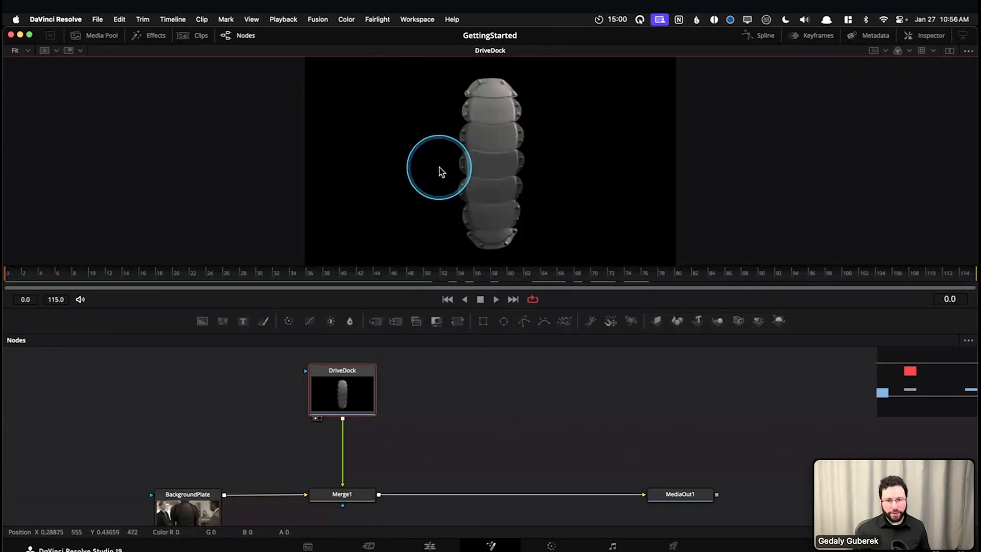
# Turn Checker Underlay back on for the viewer showing DriveDock
pyautogui.click(969, 52)
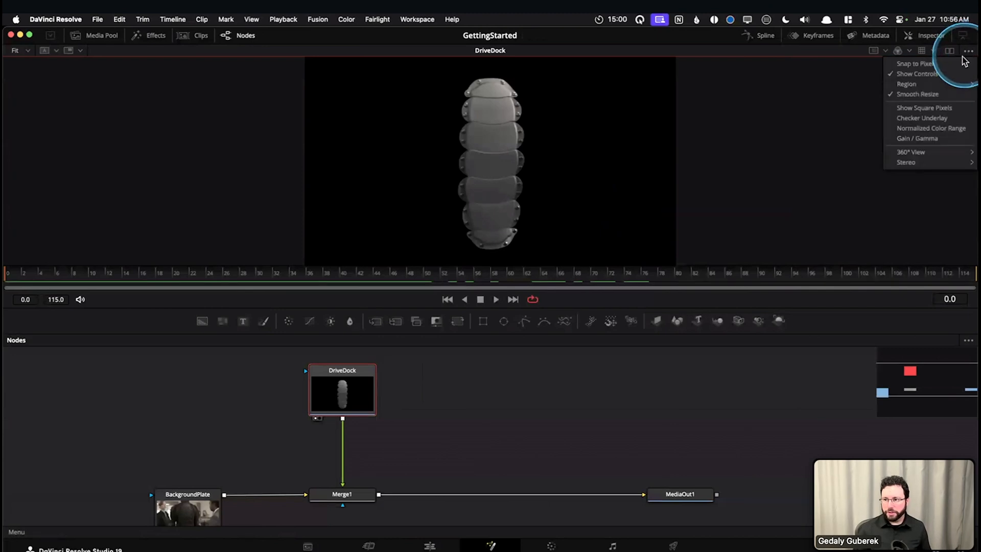
pyautogui.click(918, 120)
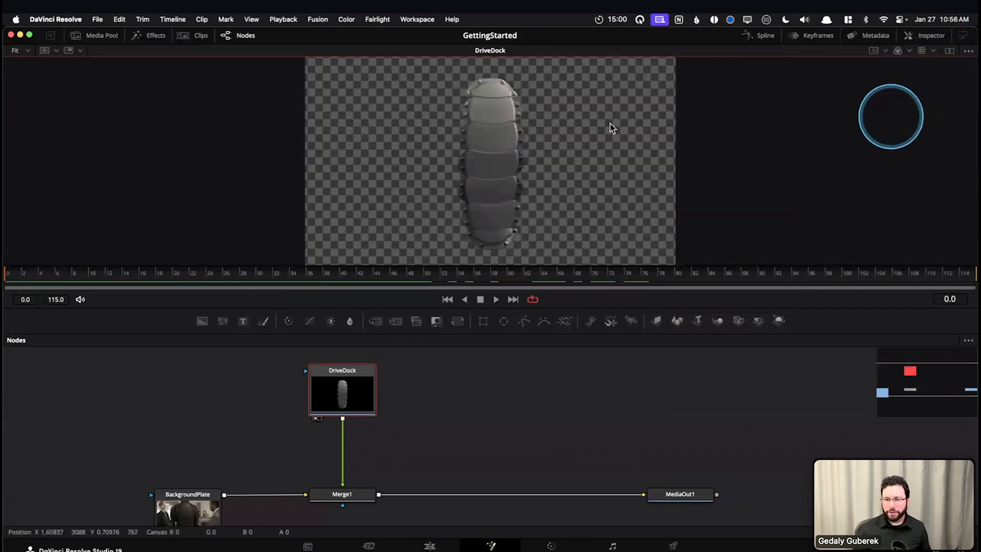
pyautogui.click(970, 53)
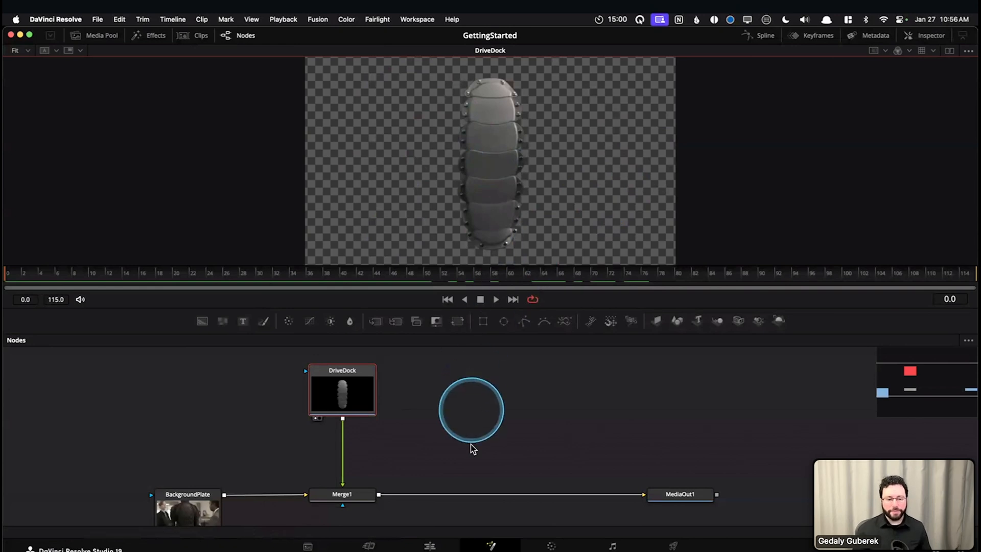
# Delete the Merge1 node and disconnect BackgroundPlate from MediaOut1
pyautogui.scroll(-2, 471, 444)
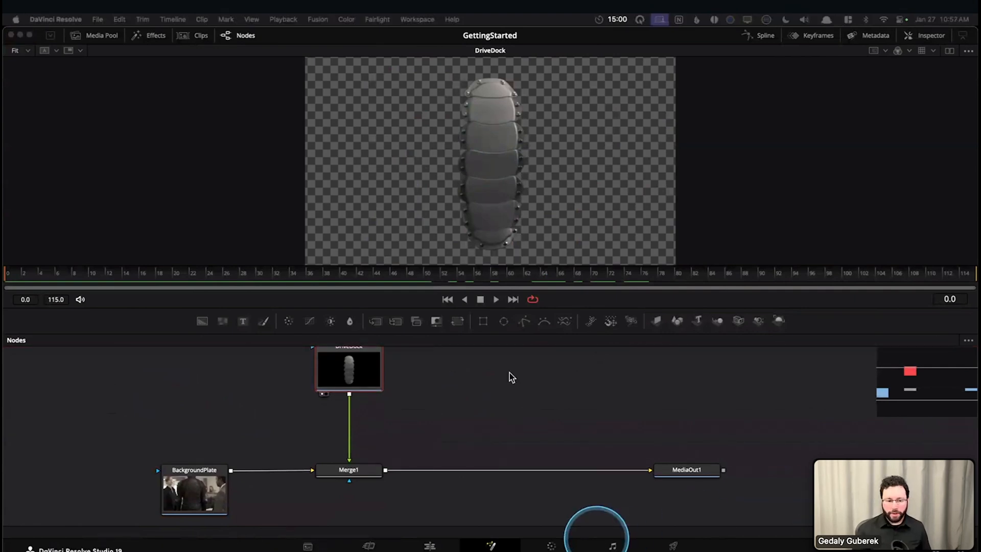
pyautogui.moveTo(461, 408); pyautogui.dragTo(476, 387)
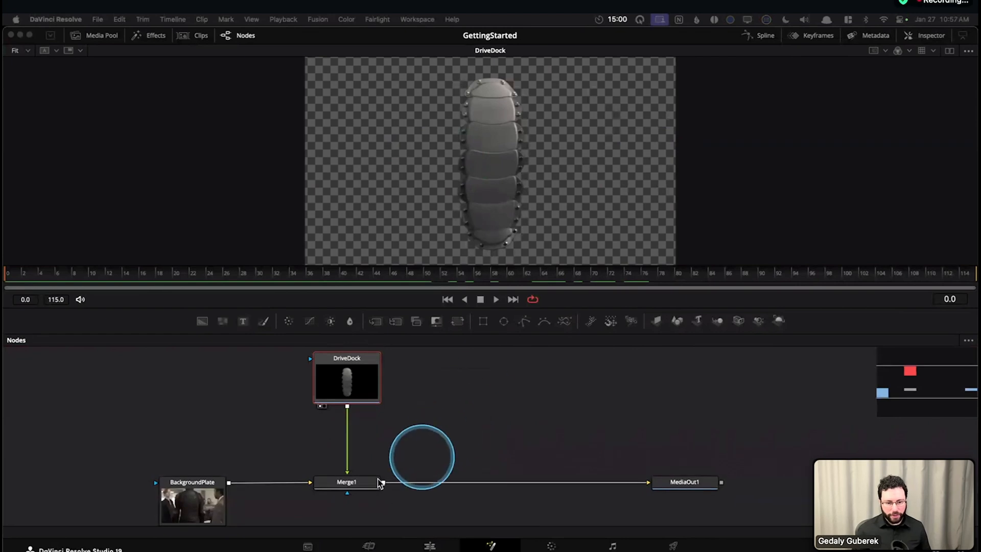
pyautogui.click(361, 487)
pyautogui.press('Delete')
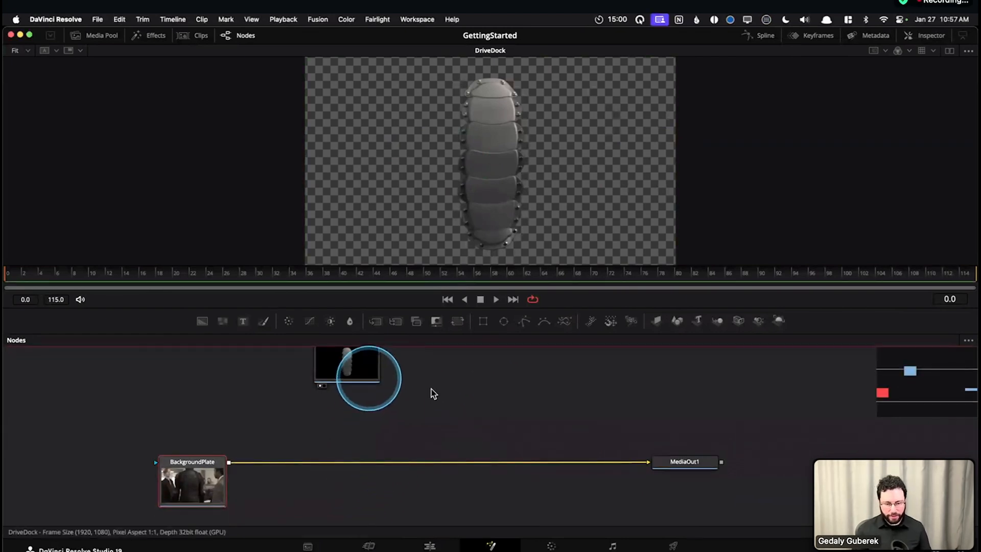
pyautogui.moveTo(399, 379); pyautogui.dragTo(388, 414)
pyautogui.click(581, 497)
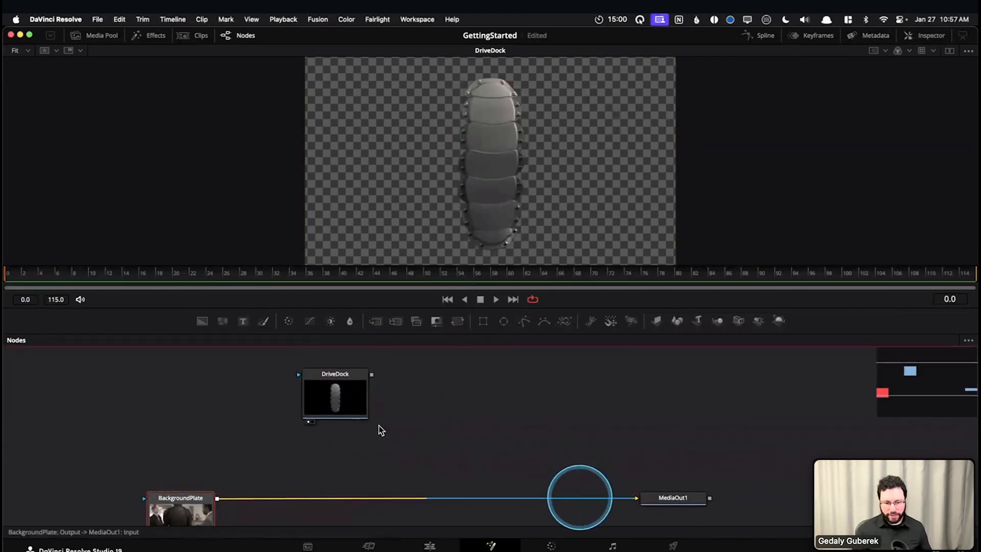
pyautogui.moveTo(304, 501); pyautogui.dragTo(240, 458)
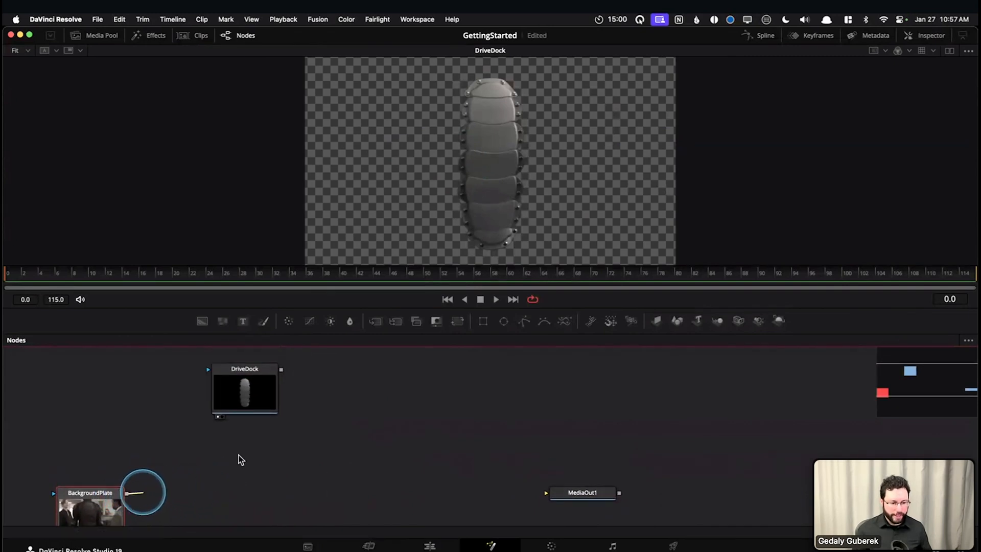
# Join the BackgroundPlate output to the DriveDock output to insert a Merge node with BackgroundPlate as the foreground
pyautogui.moveTo(278, 383); pyautogui.dragTo(281, 370)
pyautogui.moveTo(405, 481); pyautogui.dragTo(410, 435)
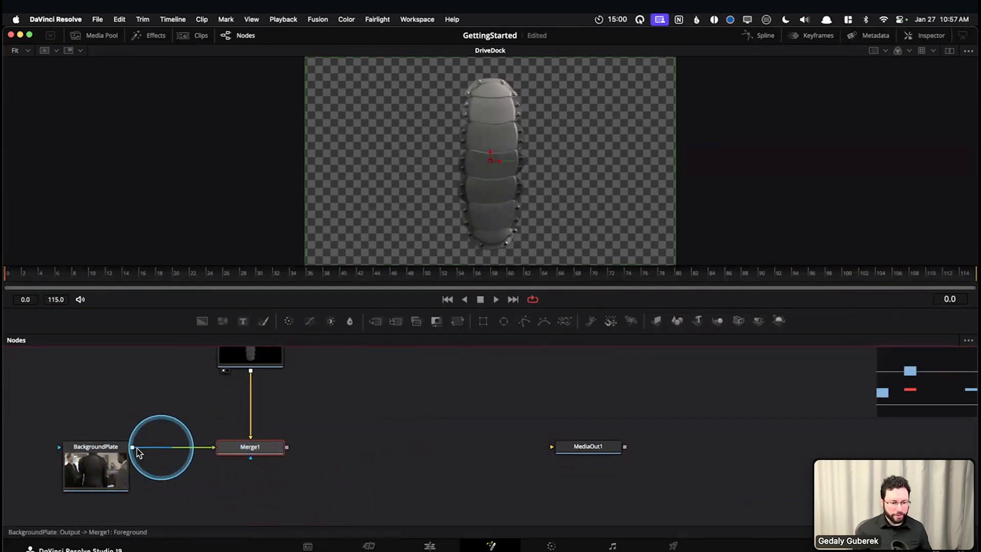
pyautogui.scroll(3, 306, 424)
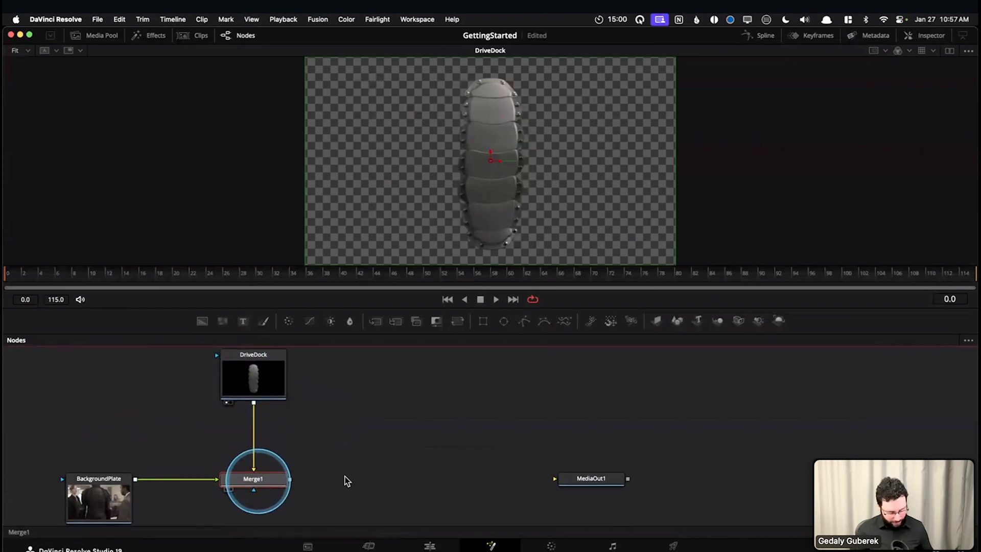
# Display Merge1 in the viewer, swap its inputs so DriveDock becomes the foreground, and scrub the first frames to check the composite
pyautogui.rightClick(260, 483)
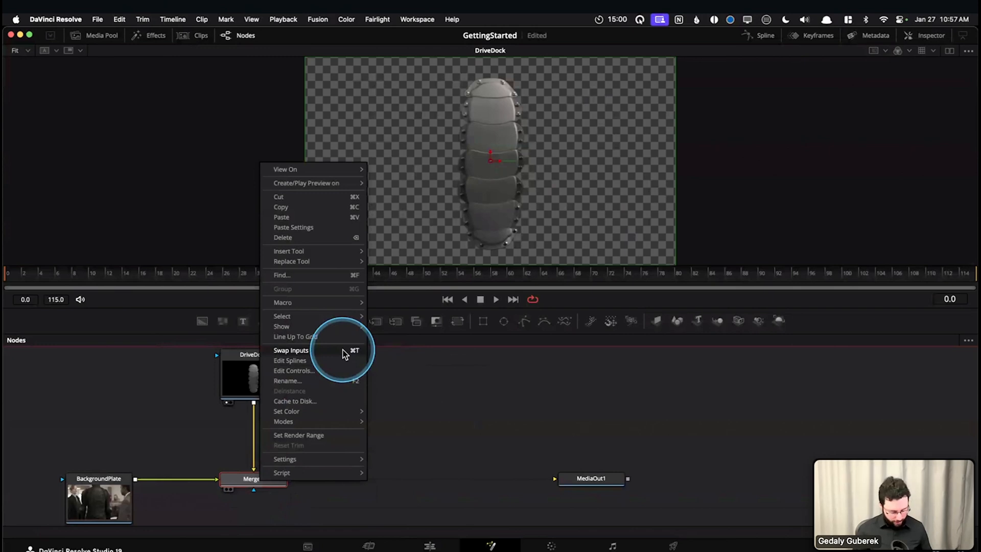
pyautogui.click(429, 381)
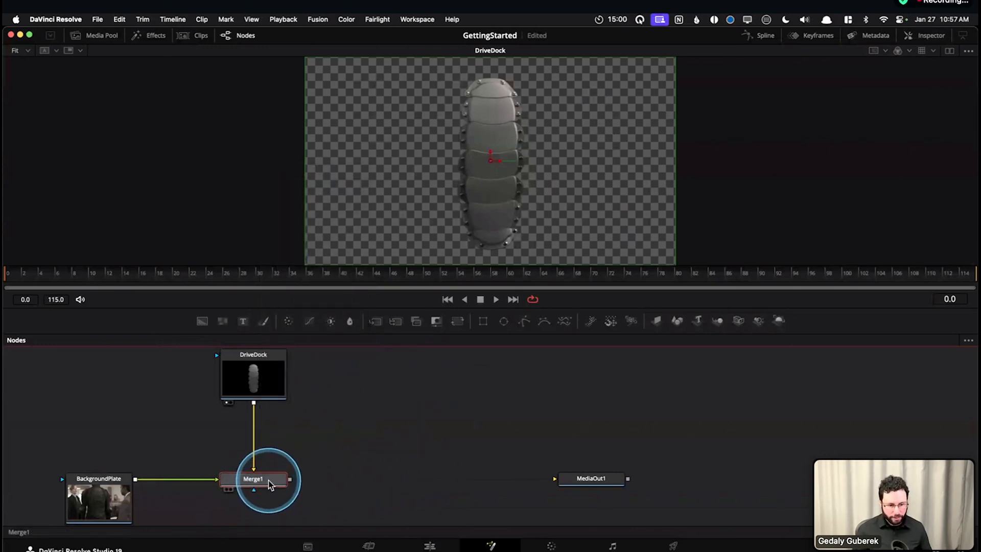
pyautogui.press('1')
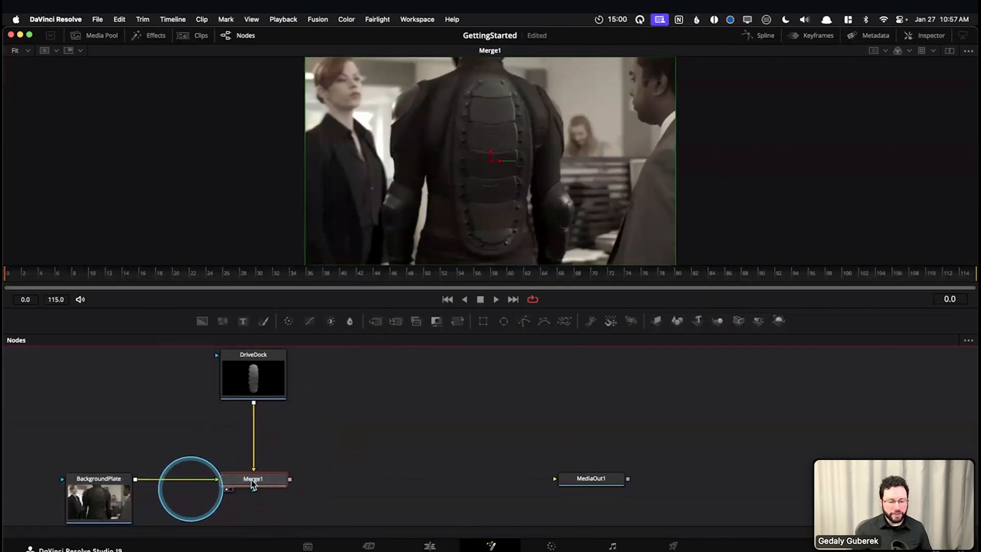
pyautogui.press('super+t')
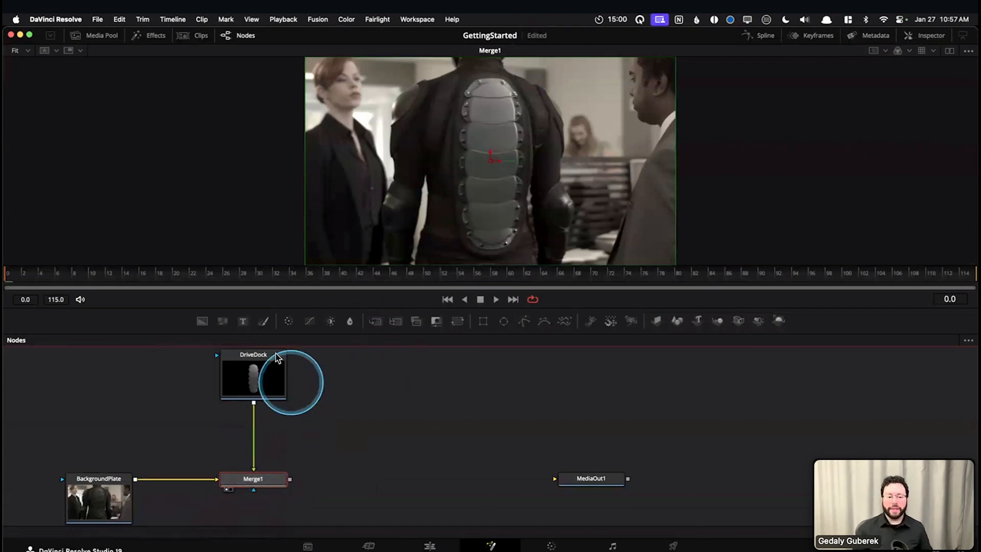
pyautogui.moveTo(65, 275); pyautogui.dragTo(9, 278)
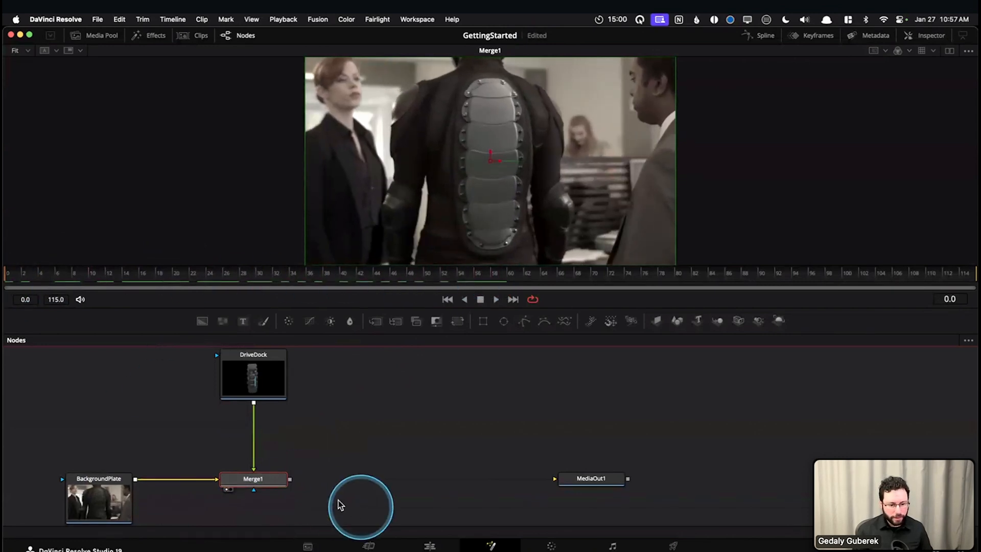
# Connect the Merge1 output to MediaOut1 and display MediaOut1 in the viewer
pyautogui.moveTo(315, 486); pyautogui.dragTo(559, 481)
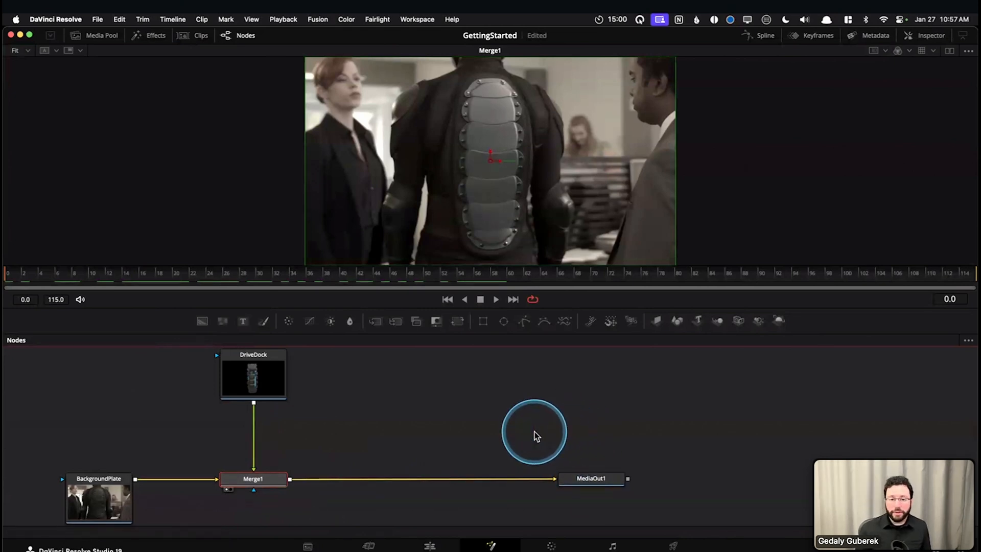
pyautogui.moveTo(515, 446); pyautogui.dragTo(567, 435)
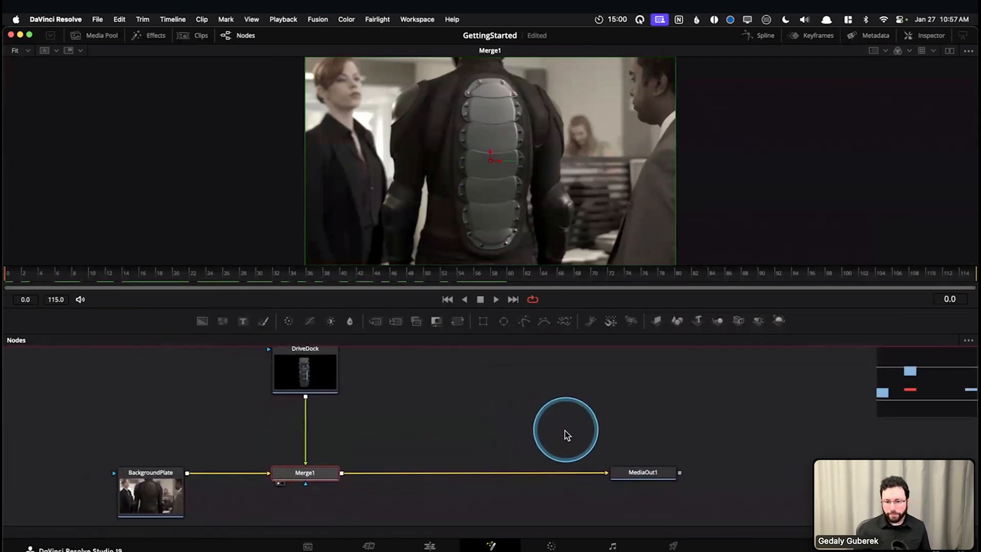
pyautogui.click(634, 476)
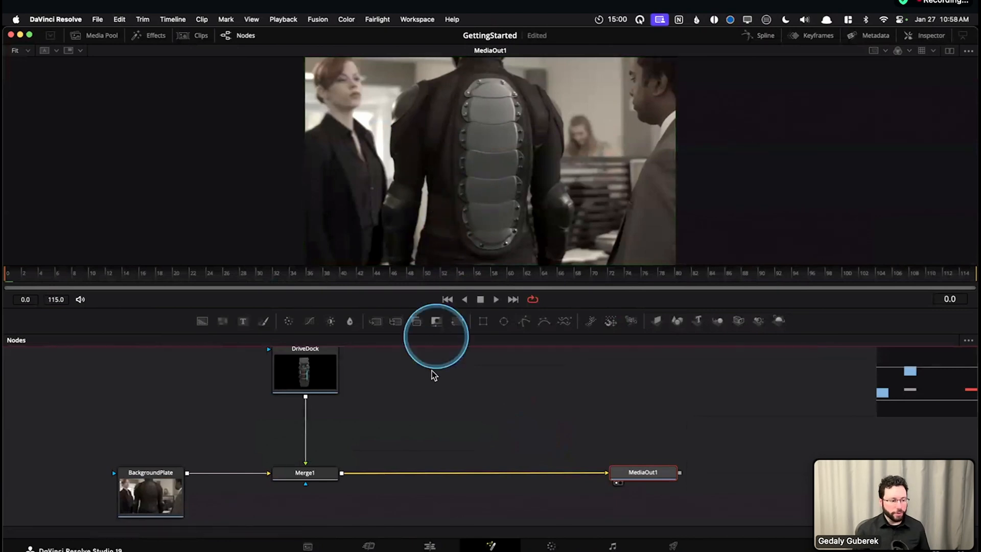
# Switch to dual viewers and display MediaOut1 in the second viewer
pyautogui.click(950, 50)
pyautogui.click(629, 474)
pyautogui.press('2')
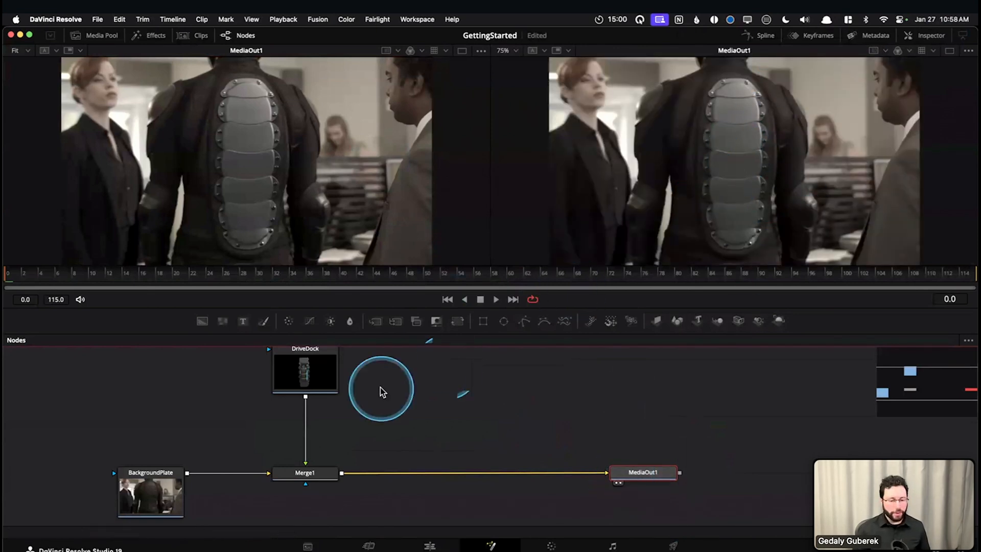
# Display DriveDock and then BackgroundPlate in the first viewer to compare each source with the MediaOut1 composite
pyautogui.click(321, 380)
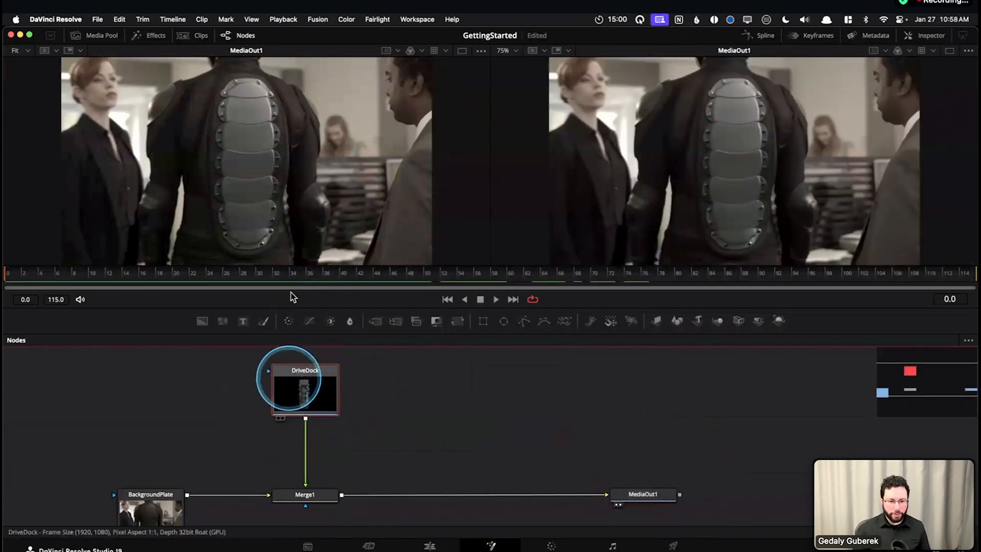
pyautogui.press('1')
pyautogui.moveTo(439, 416); pyautogui.dragTo(444, 407)
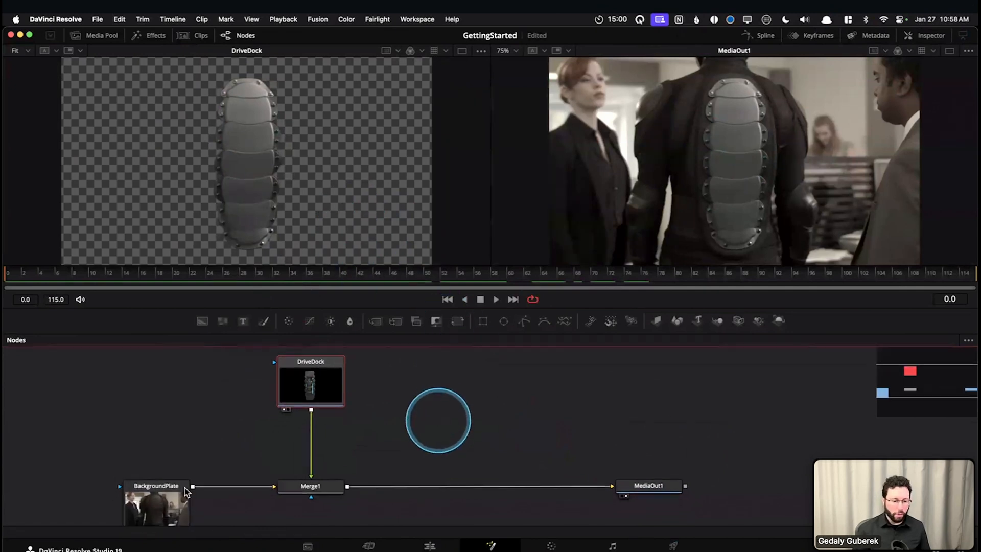
pyautogui.click(179, 489)
pyautogui.press('1')
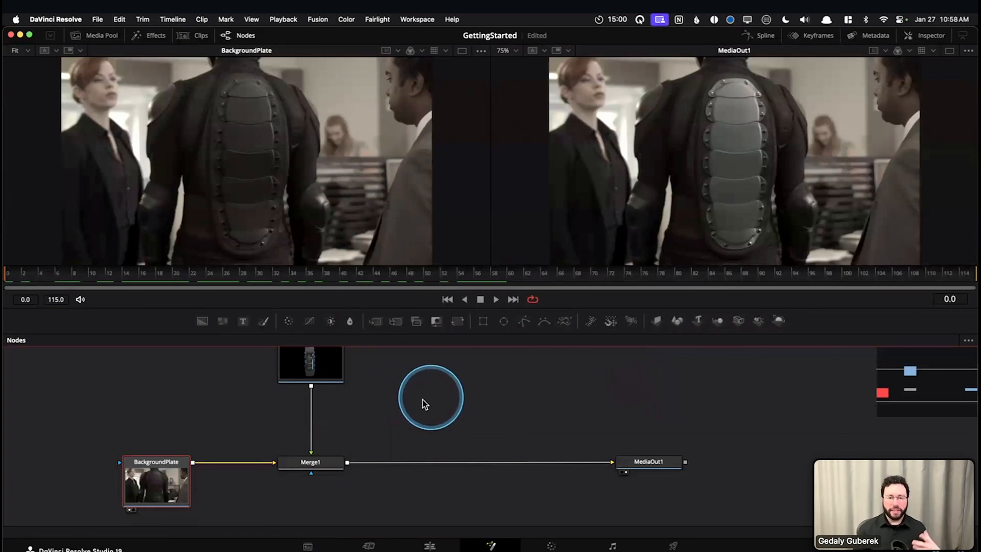
pyautogui.moveTo(437, 393); pyautogui.dragTo(451, 409)
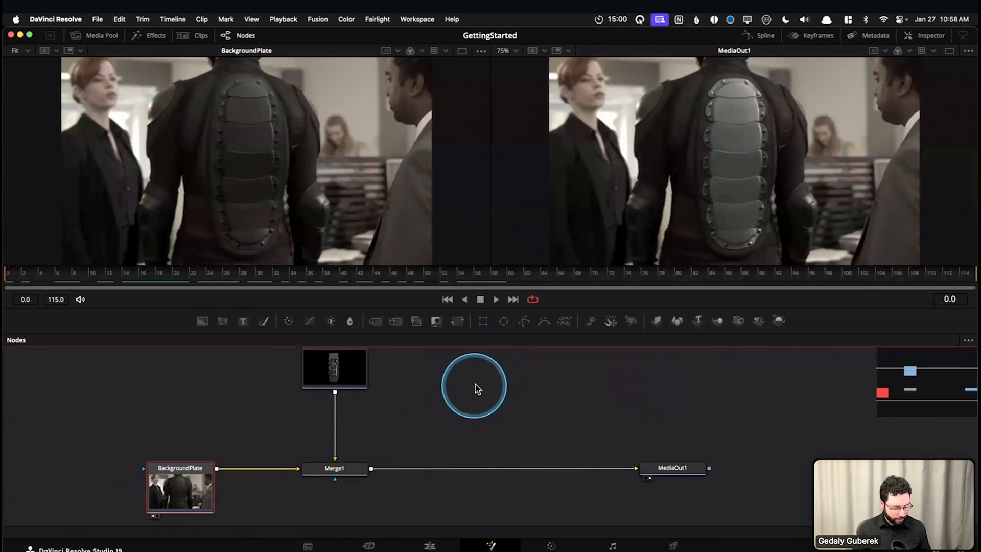
# Clear both viewers, return to a single viewer, and display MediaOut1 in it
pyautogui.press('`')
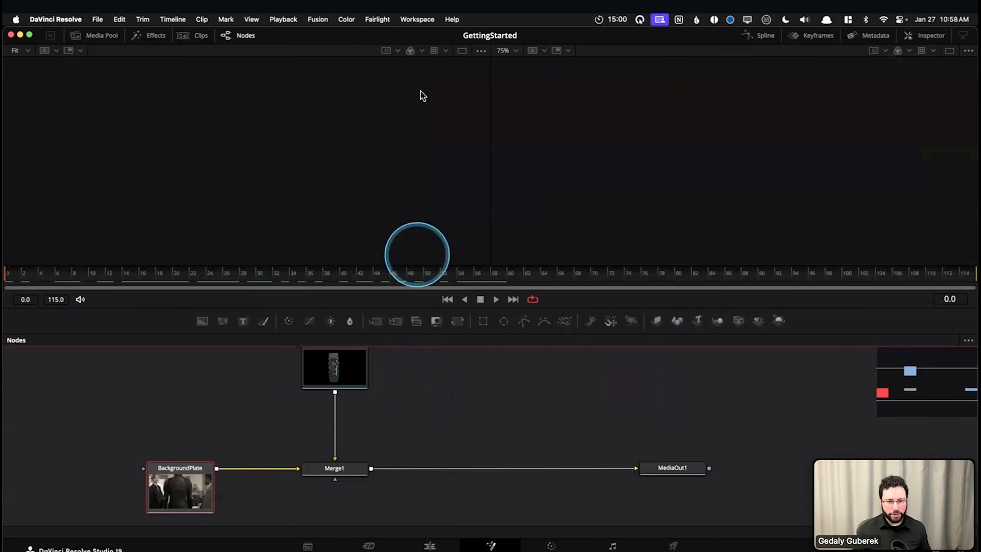
pyautogui.click(462, 52)
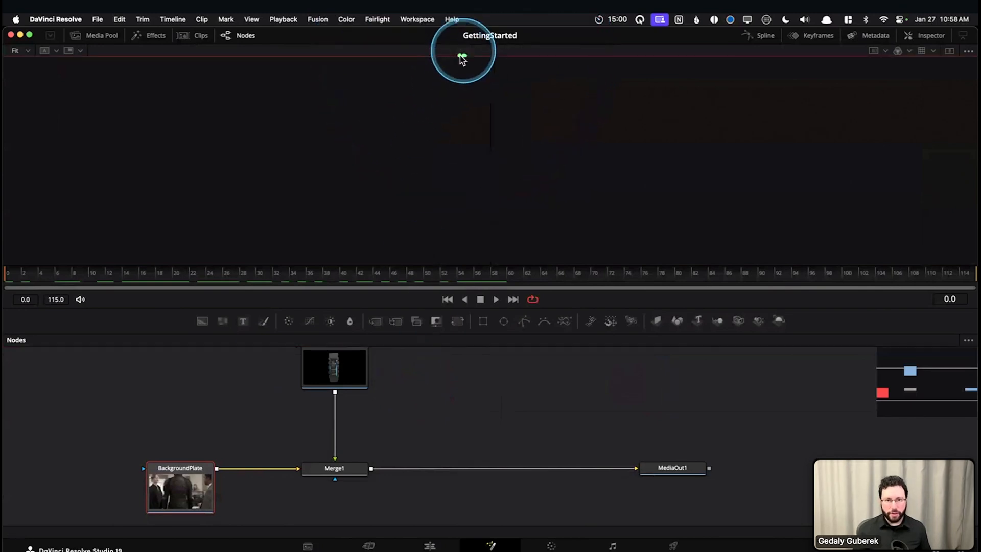
pyautogui.click(679, 473)
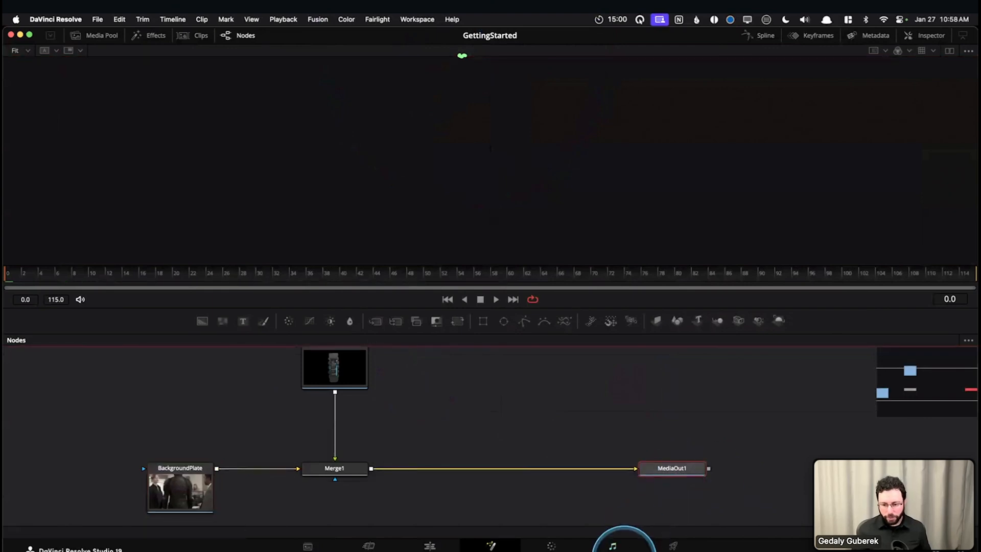
pyautogui.press('1')
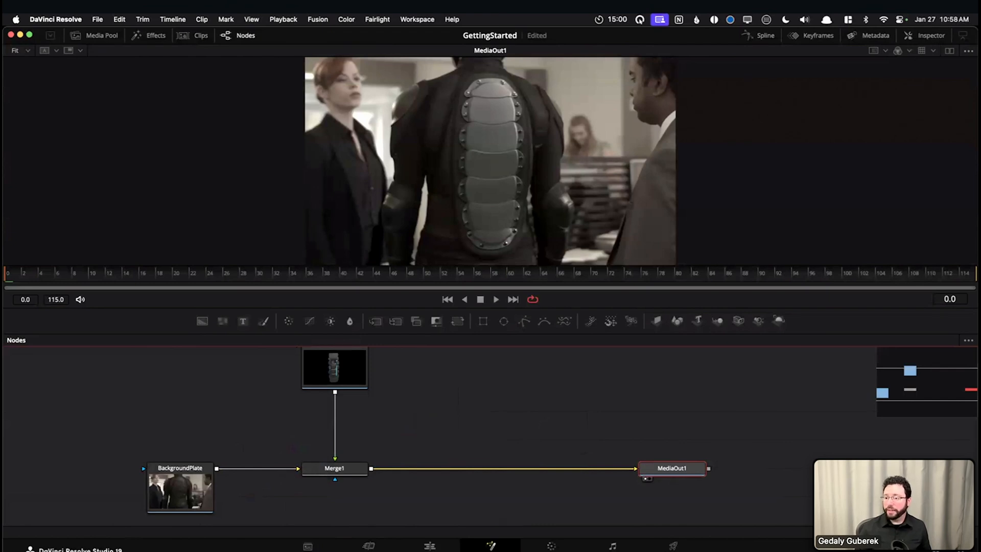
pyautogui.moveTo(438, 409); pyautogui.dragTo(442, 424)
pyautogui.moveTo(193, 493); pyautogui.dragTo(192, 484)
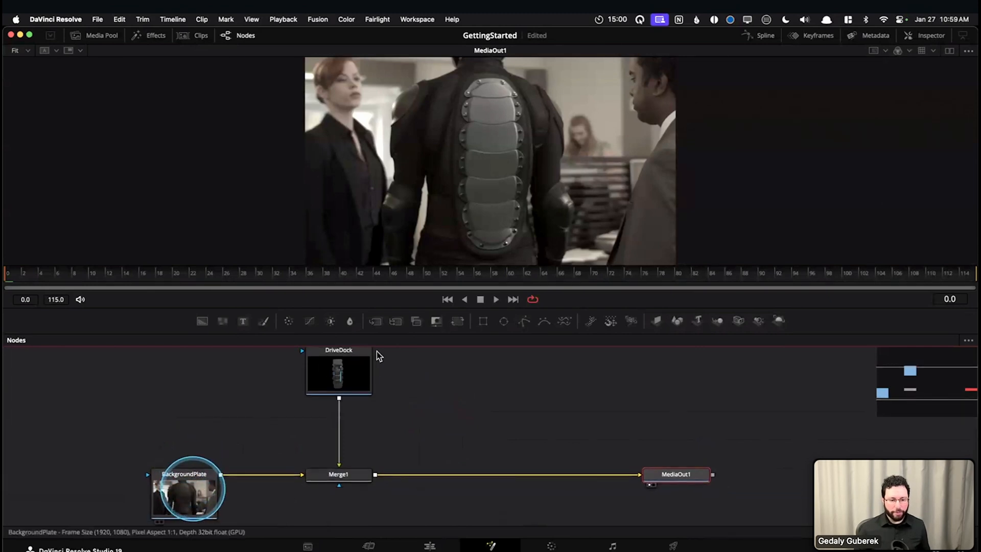
# Display BackgroundPlate, DriveDock, BackgroundPlate again and MediaOut1 in turn in the viewer to compare the sources with the composite
pyautogui.click(191, 501)
pyautogui.press('1')
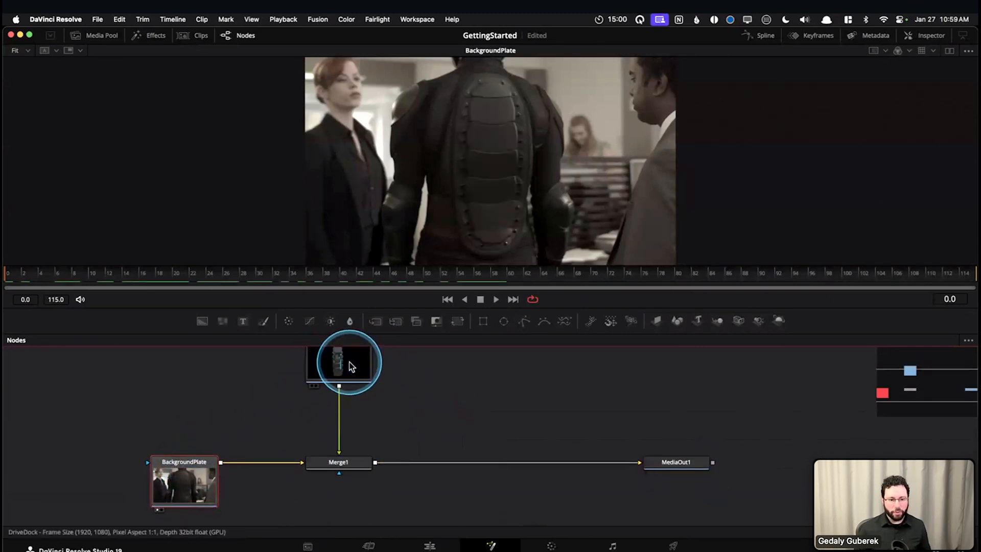
pyautogui.click(349, 365)
pyautogui.press('1')
pyautogui.click(203, 500)
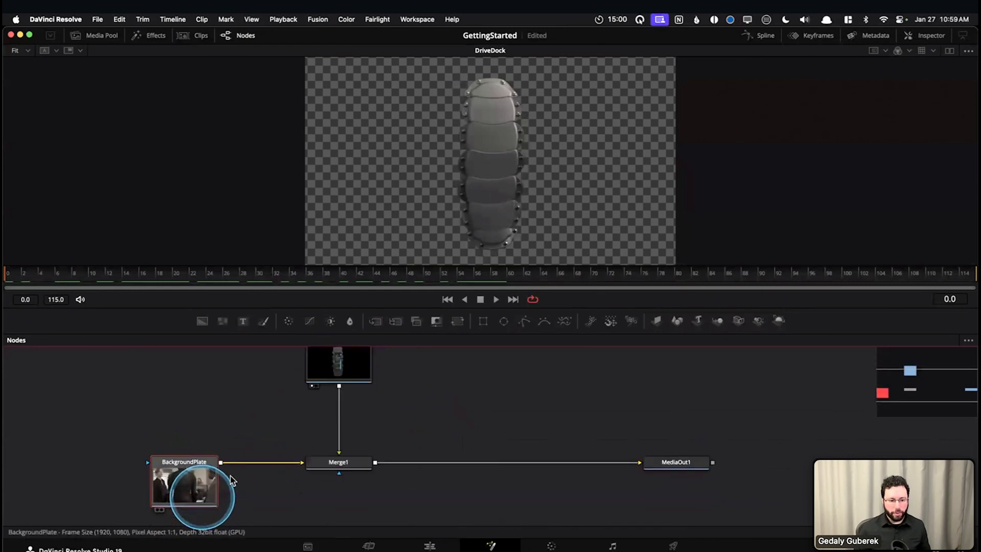
pyautogui.press('1')
pyautogui.click(682, 463)
pyautogui.press('1')
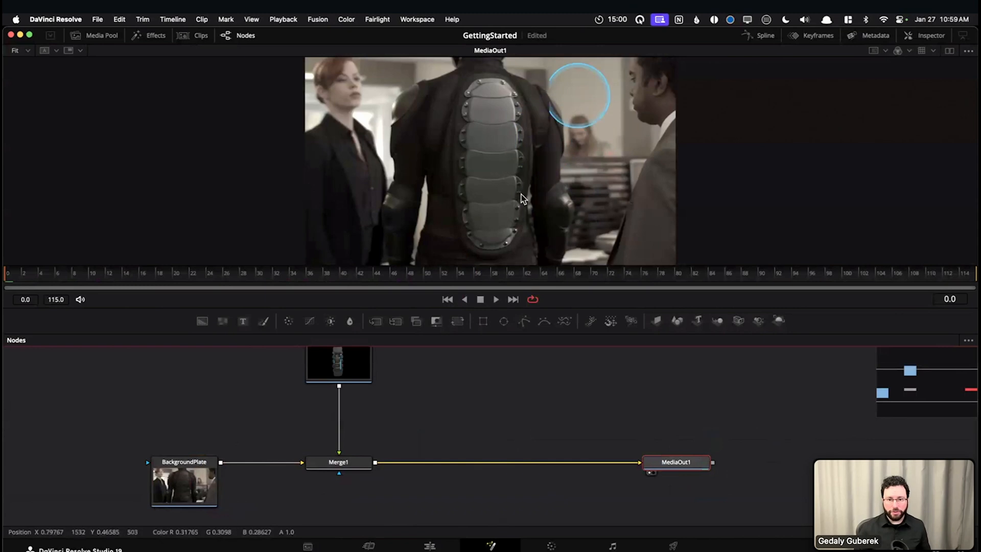
# Display BackgroundPlate once more in the viewer and return the viewer to MediaOut1
pyautogui.moveTo(473, 397); pyautogui.dragTo(474, 410)
pyautogui.click(211, 504)
pyautogui.press('1')
pyautogui.click(665, 466)
pyautogui.press('1')
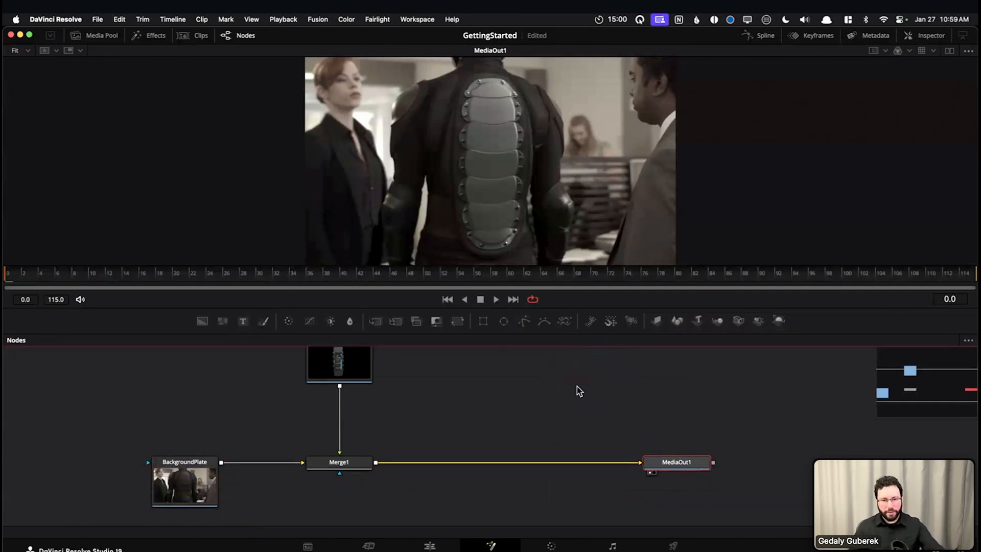
pyautogui.moveTo(460, 371); pyautogui.dragTo(473, 387)
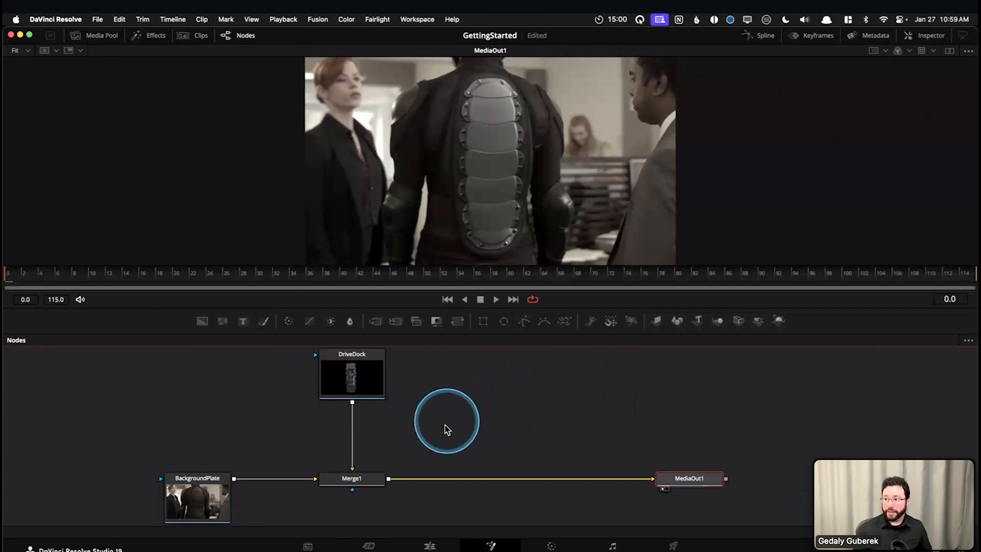
# Insert a Color Corrector (CC) between DriveDock and Merge1, searching for the tool by its name and its abbreviation cc
pyautogui.hscroll(-3, 445, 431)
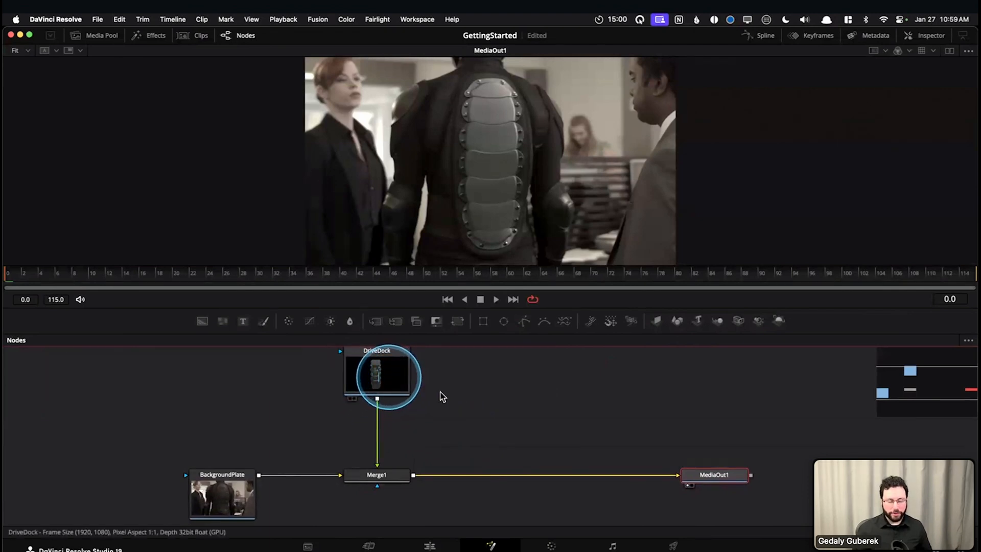
pyautogui.scroll(2, 459, 413)
pyautogui.click(375, 389)
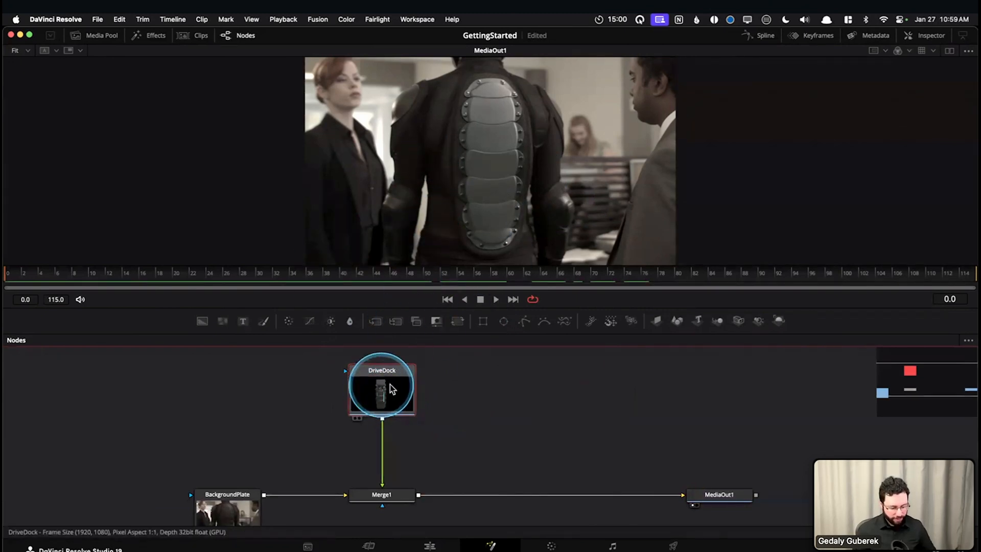
pyautogui.moveTo(418, 438); pyautogui.dragTo(365, 441)
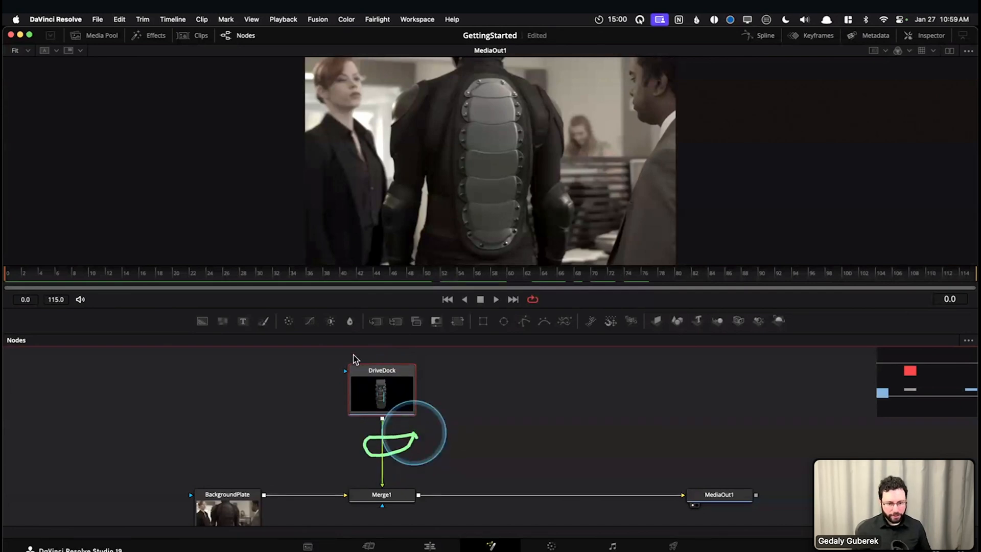
pyautogui.moveTo(473, 409)
pyautogui.mouseDown()
pyautogui.moveTo(470, 387)
pyautogui.moveTo(465, 408)
pyautogui.mouseUp()
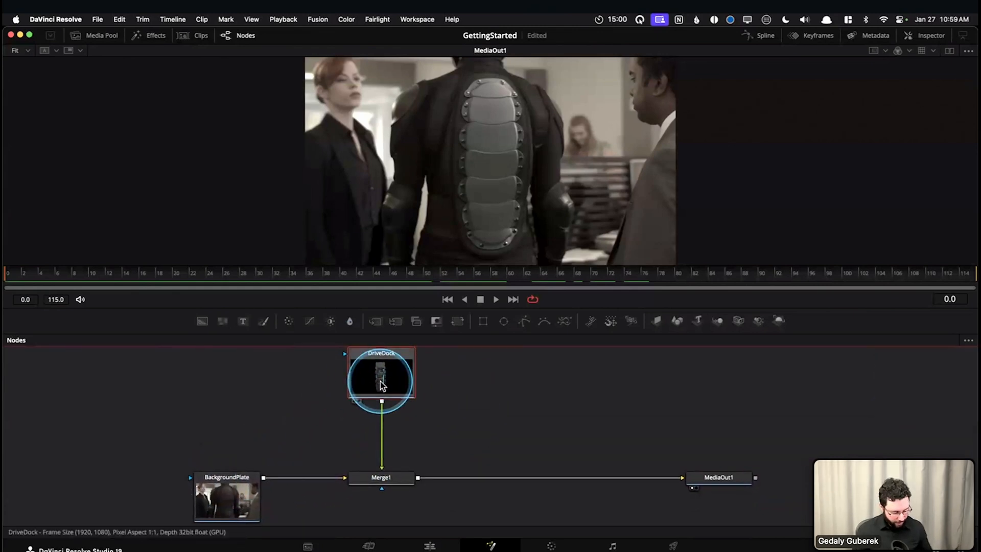
pyautogui.moveTo(383, 385)
pyautogui.click(381, 382)
pyautogui.click(527, 376)
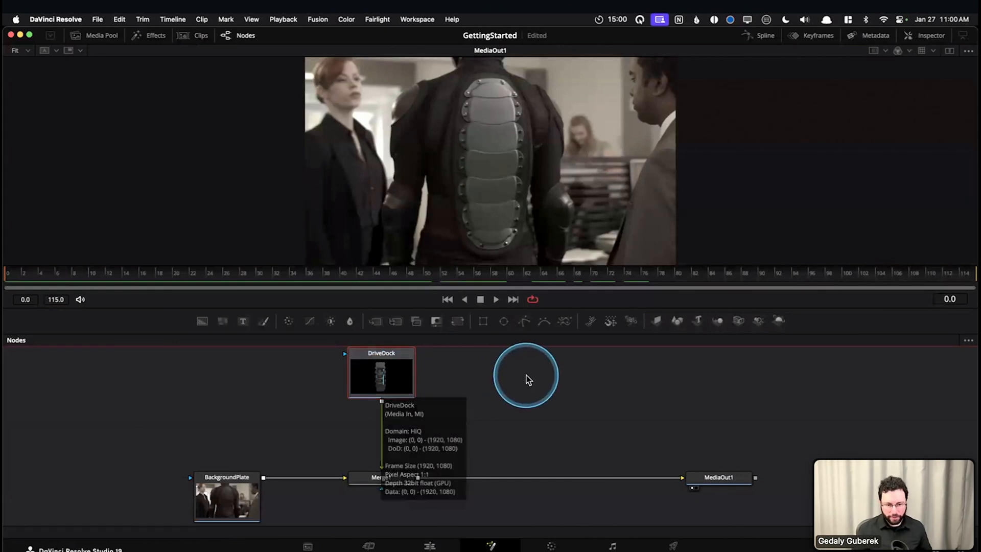
pyautogui.hotkey('shift', 'space')
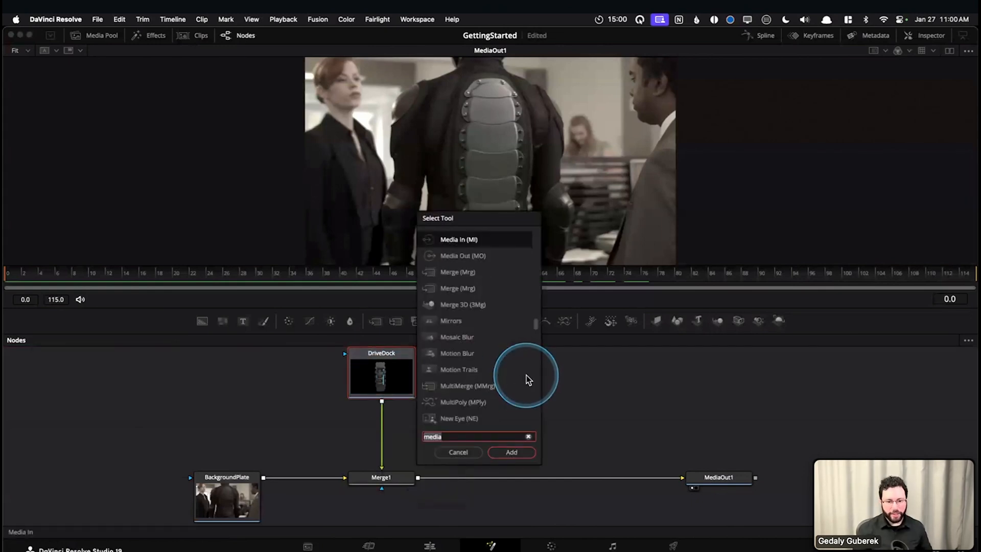
pyautogui.write('color')
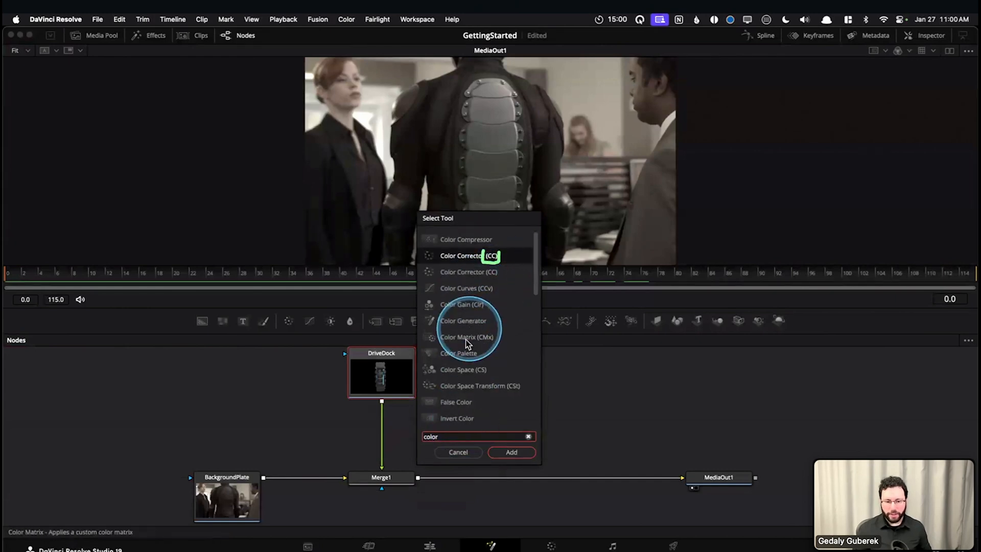
pyautogui.click(528, 437)
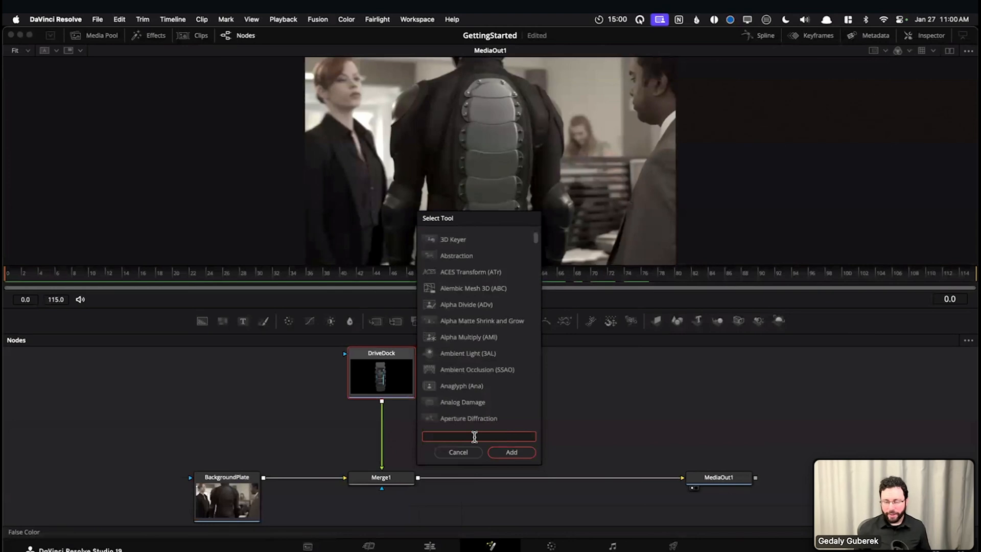
pyautogui.write('cc')
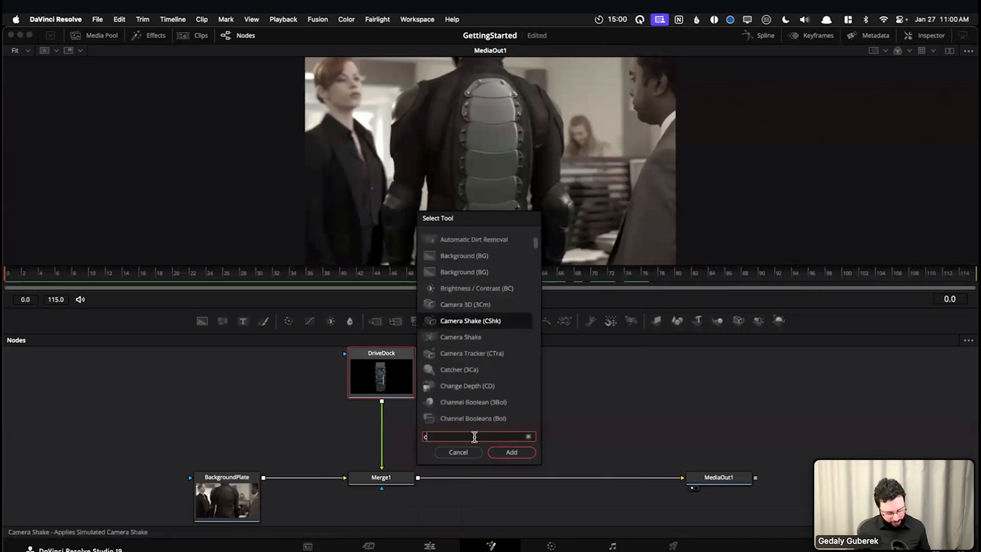
pyautogui.click(509, 452)
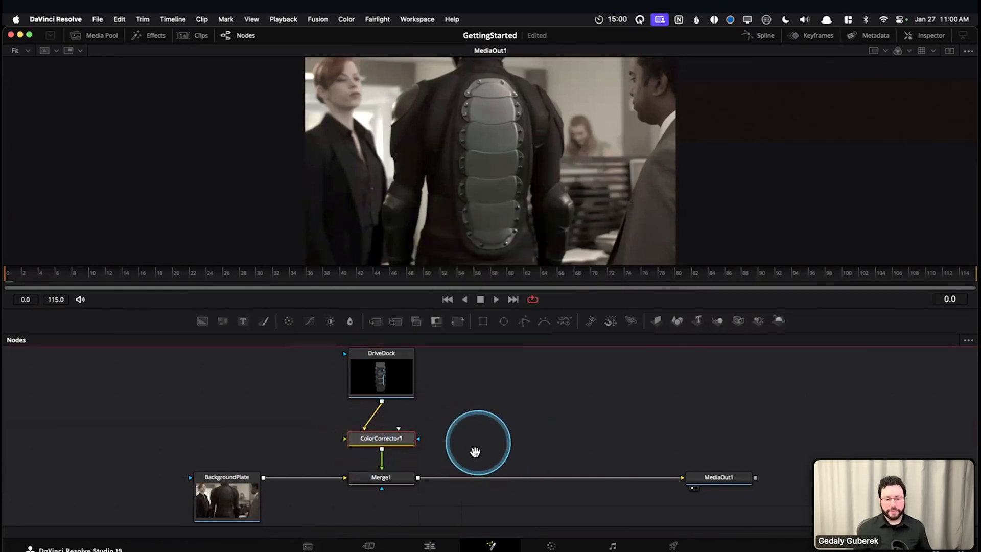
# Delete the ColorCorrector1 node between DriveDock and Merge1
pyautogui.moveTo(475, 453); pyautogui.dragTo(467, 453)
pyautogui.moveTo(390, 379); pyautogui.dragTo(385, 395)
pyautogui.click(387, 455)
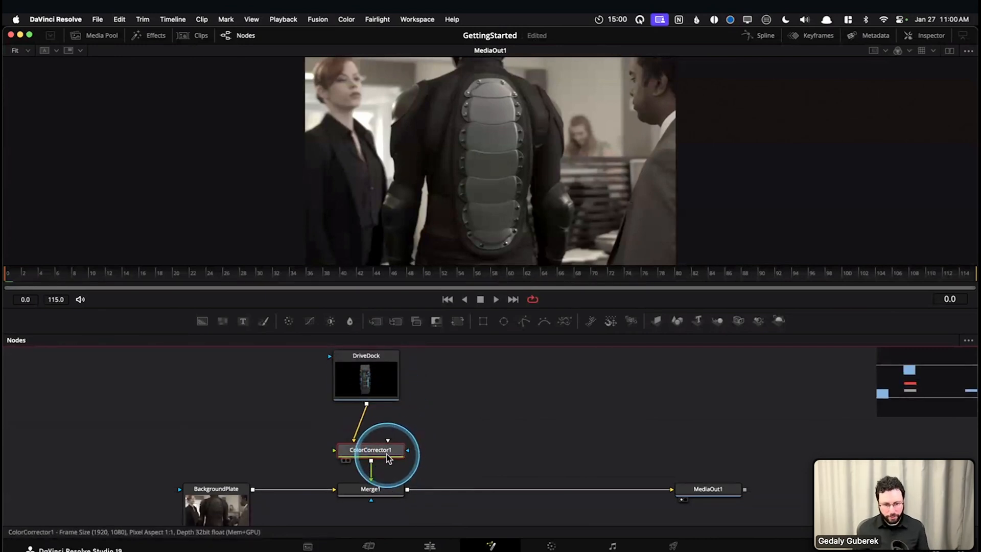
pyautogui.press('Delete')
pyautogui.click(387, 396)
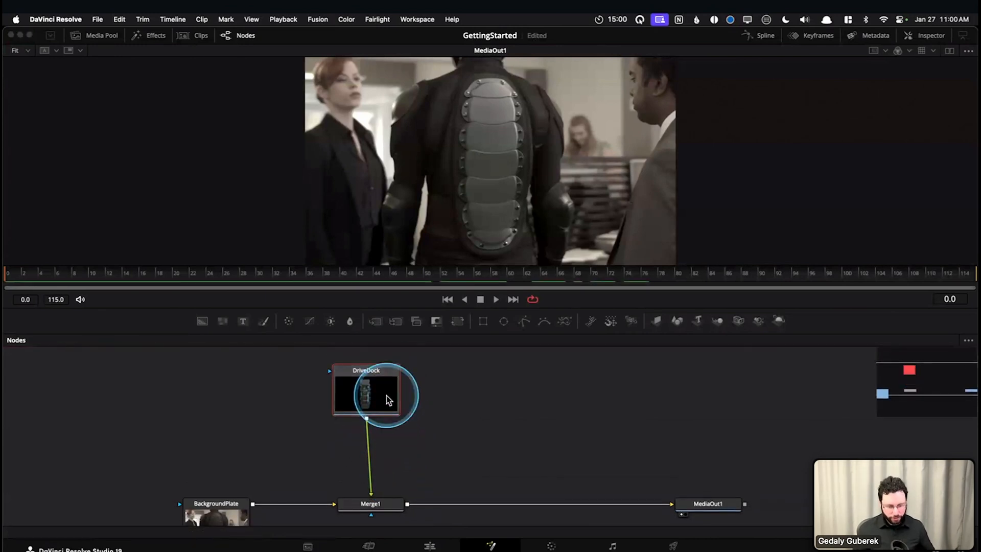
pyautogui.hotkey('shift', 'space')
pyautogui.write('color')
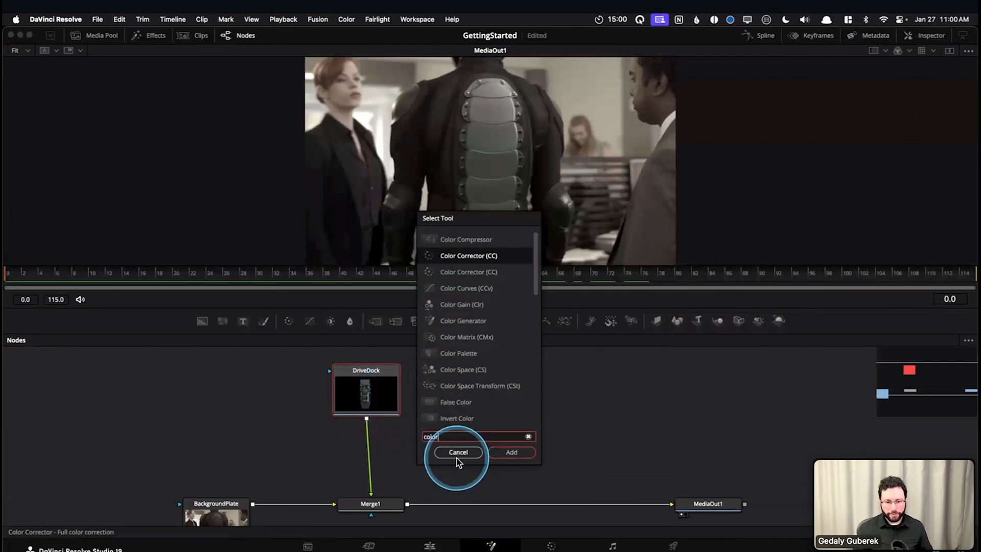
pyautogui.click(459, 455)
# Add an unconnected Color Corrector node in the empty area beside DriveDock, with no other node selected
pyautogui.click(530, 419)
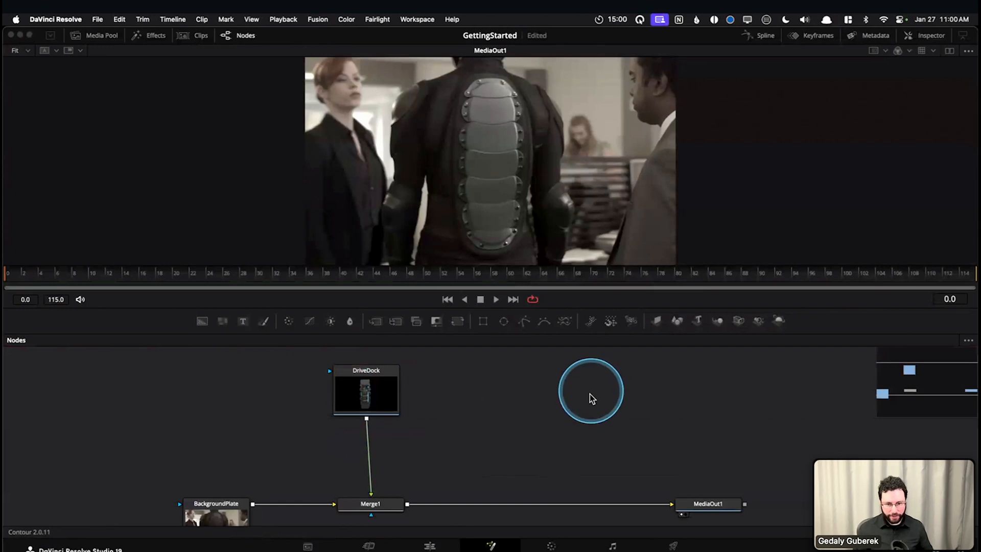
pyautogui.hotkey('shift', 'space')
pyautogui.write('cc')
pyautogui.press('BackSpace')
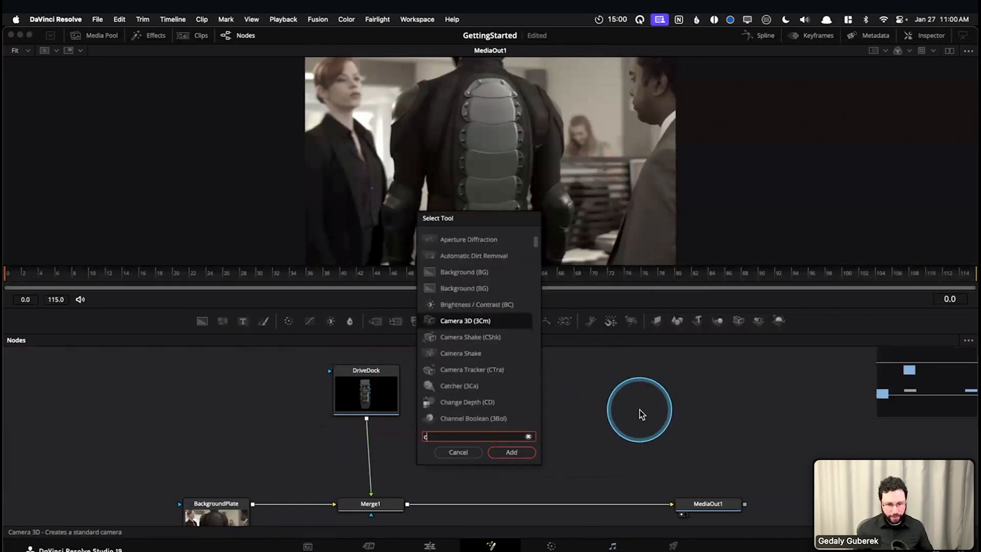
pyautogui.write('ol')
pyautogui.press('Return')
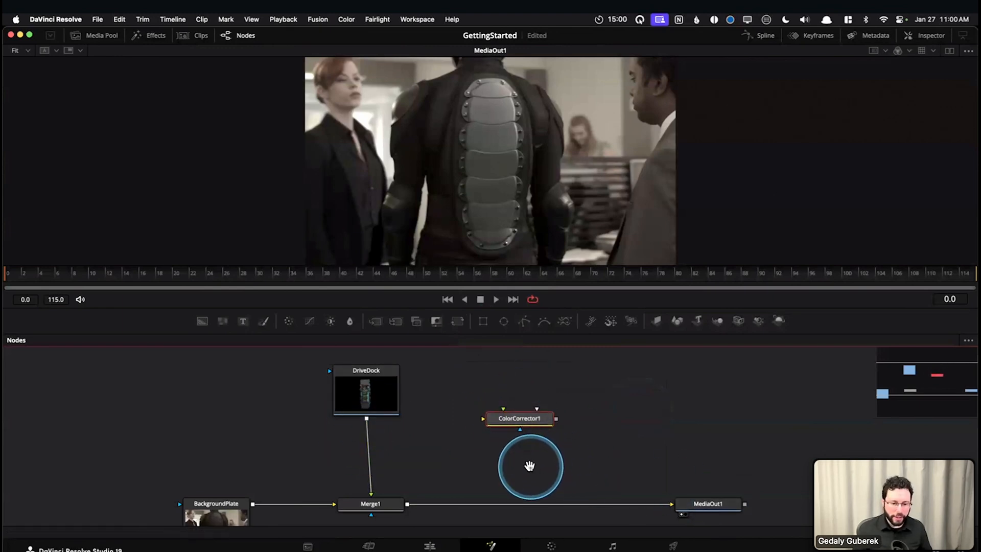
# Insert ColorCorrector1 into the connection between DriveDock and Merge1 and line it up above Merge1
pyautogui.moveTo(530, 466); pyautogui.dragTo(528, 457)
pyautogui.moveTo(530, 413); pyautogui.dragTo(367, 451)
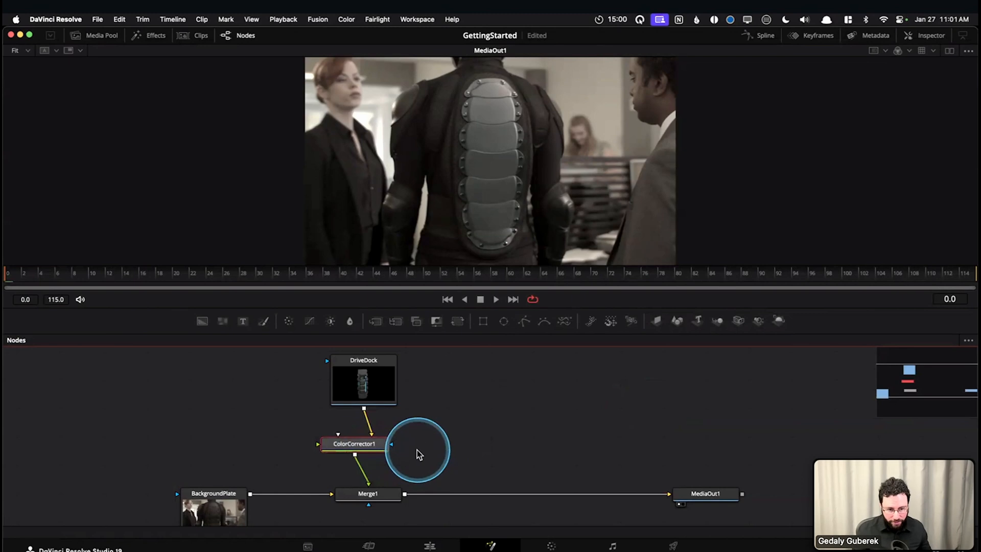
pyautogui.moveTo(357, 444)
pyautogui.mouseDown()
pyautogui.moveTo(499, 444)
pyautogui.moveTo(241, 449)
pyautogui.moveTo(368, 443)
pyautogui.mouseUp()
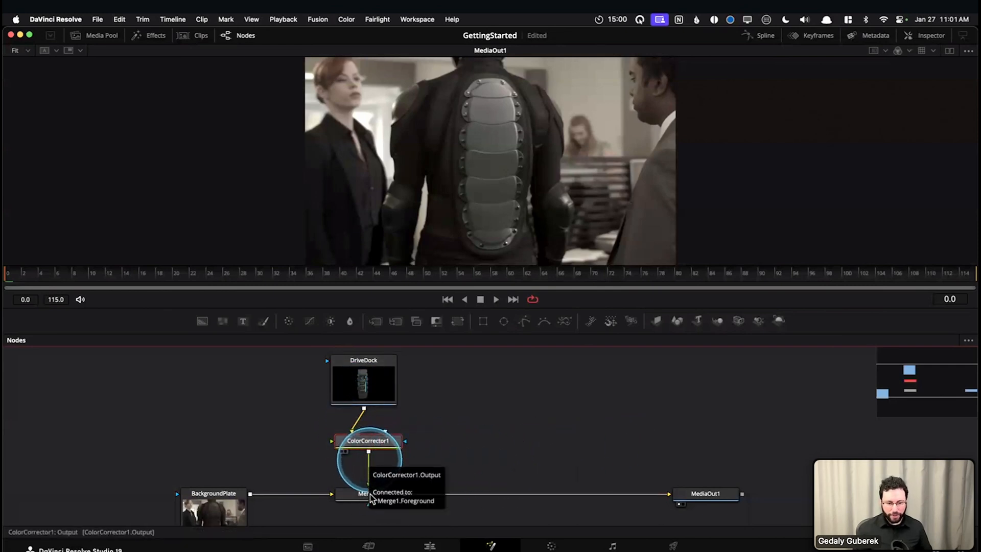
# Make the node editor area slightly taller and show the Inspector for ColorCorrector1
pyautogui.moveTo(558, 309); pyautogui.dragTo(559, 299)
pyautogui.moveTo(530, 408)
pyautogui.mouseDown()
pyautogui.moveTo(531, 395)
pyautogui.moveTo(543, 410)
pyautogui.mouseUp()
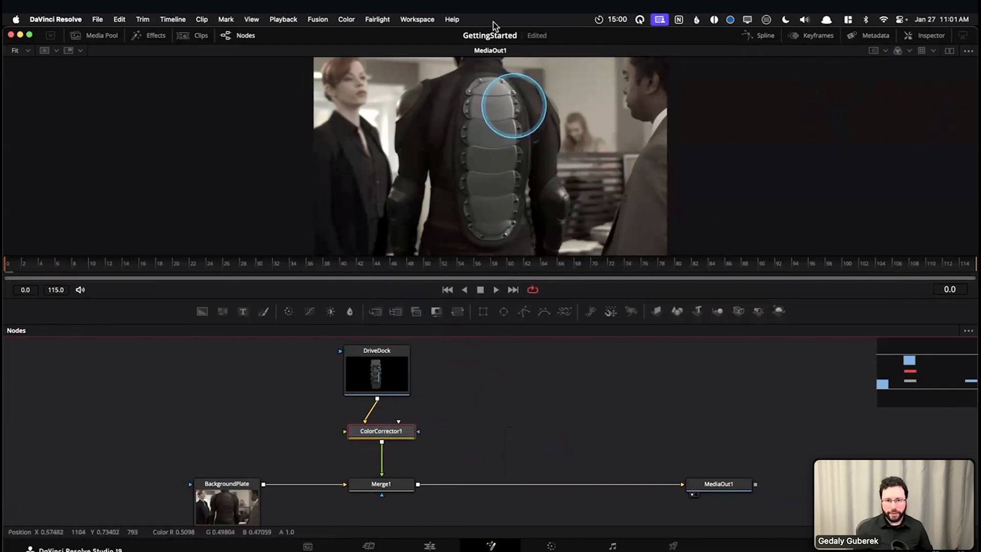
pyautogui.click(941, 39)
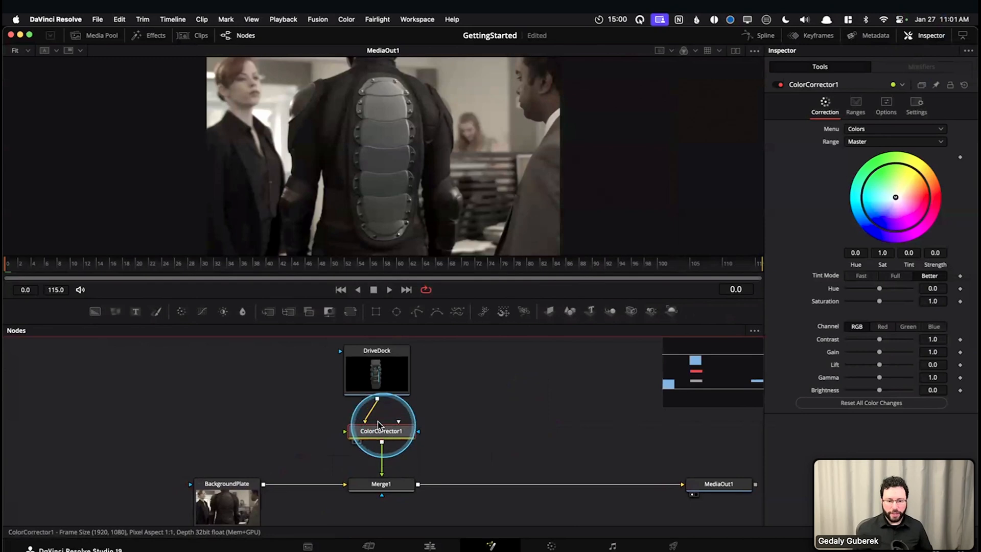
# Compare the Inspector settings of Merge1 with those of ColorCorrector1
pyautogui.scroll(3, 389, 435)
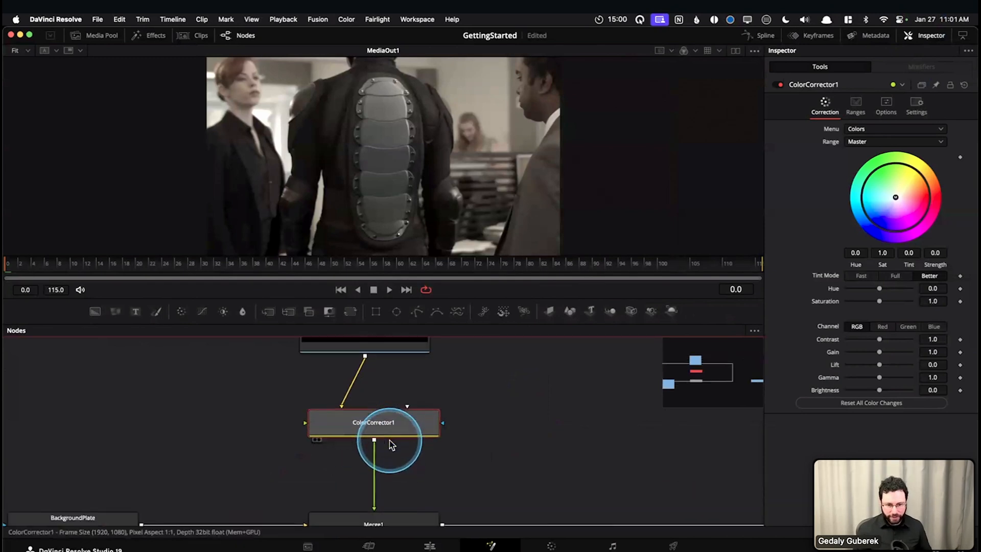
pyautogui.moveTo(292, 459); pyautogui.dragTo(284, 434)
pyautogui.moveTo(353, 494); pyautogui.dragTo(351, 499)
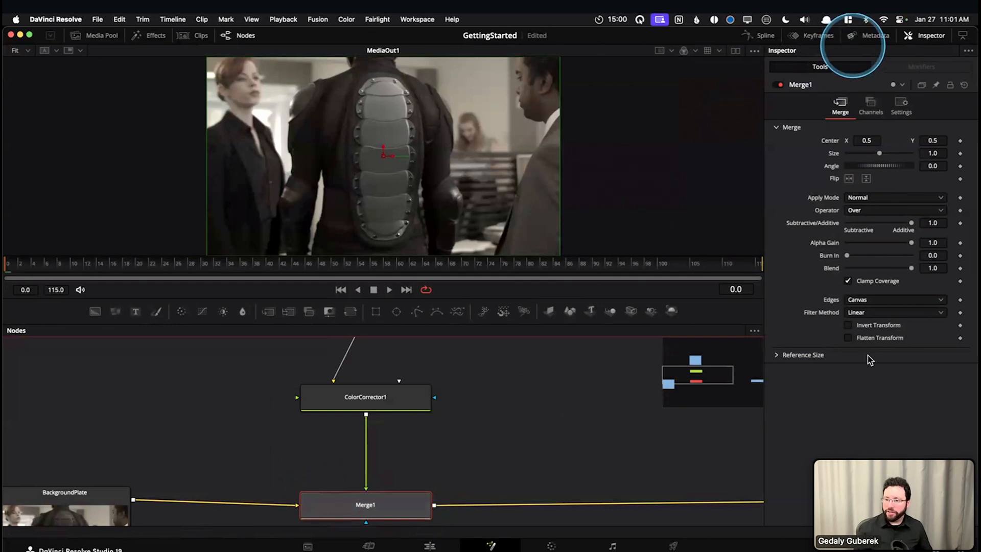
pyautogui.click(363, 402)
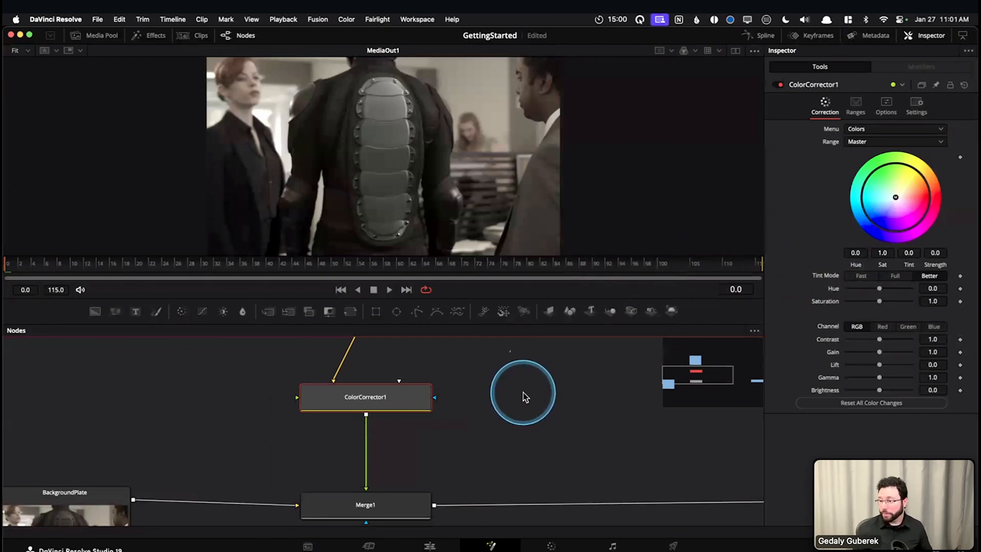
# Move the playhead to frame 8 and lower ColorCorrector1's Lift to -0.25
pyautogui.moveTo(214, 265); pyautogui.dragTo(61, 274)
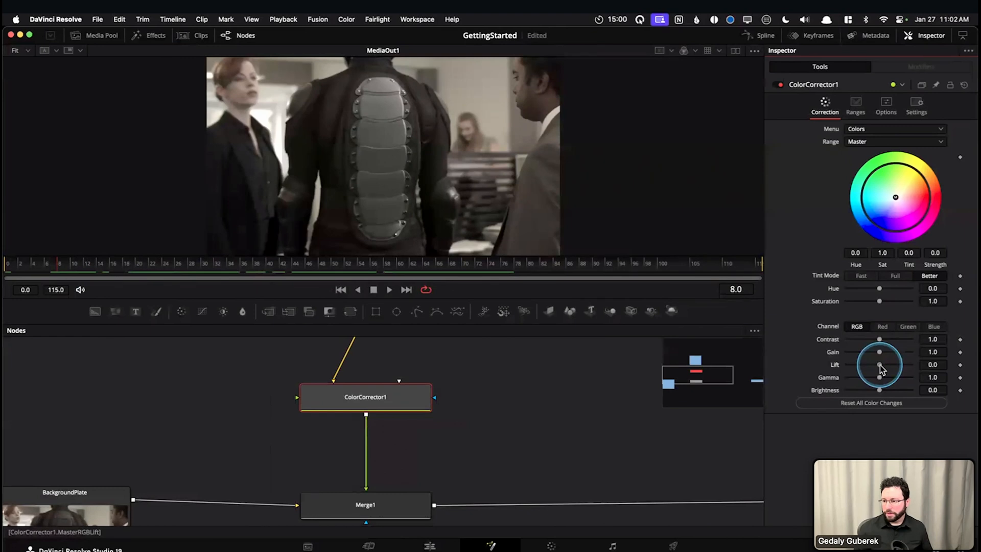
pyautogui.moveTo(881, 367)
pyautogui.mouseDown()
pyautogui.moveTo(889, 368)
pyautogui.moveTo(872, 367)
pyautogui.moveTo(892, 368)
pyautogui.moveTo(874, 368)
pyautogui.mouseUp()
# Select DriveDock to examine its settings and its connection into ColorCorrector1
pyautogui.scroll(-3, 478, 417)
pyautogui.moveTo(505, 397); pyautogui.dragTo(519, 443)
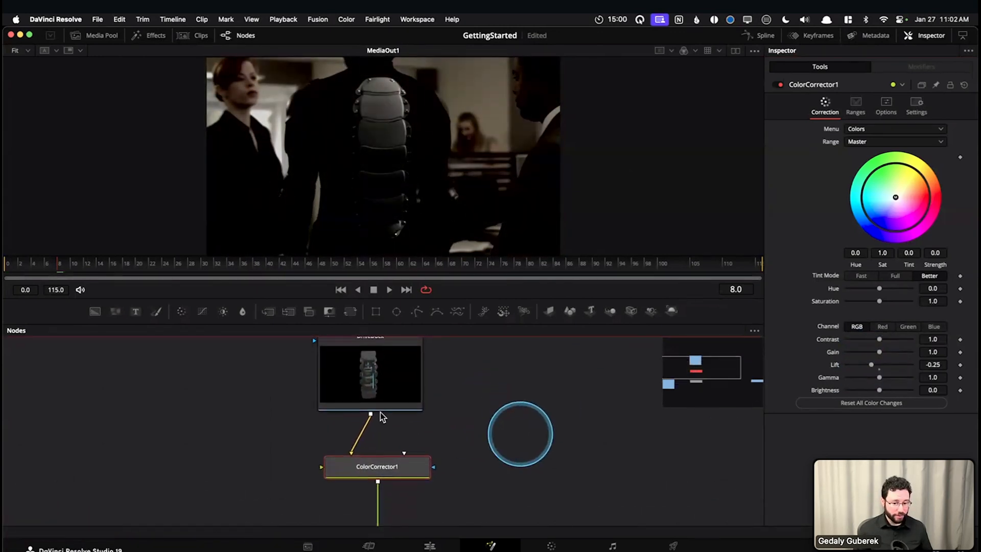
pyautogui.click(385, 384)
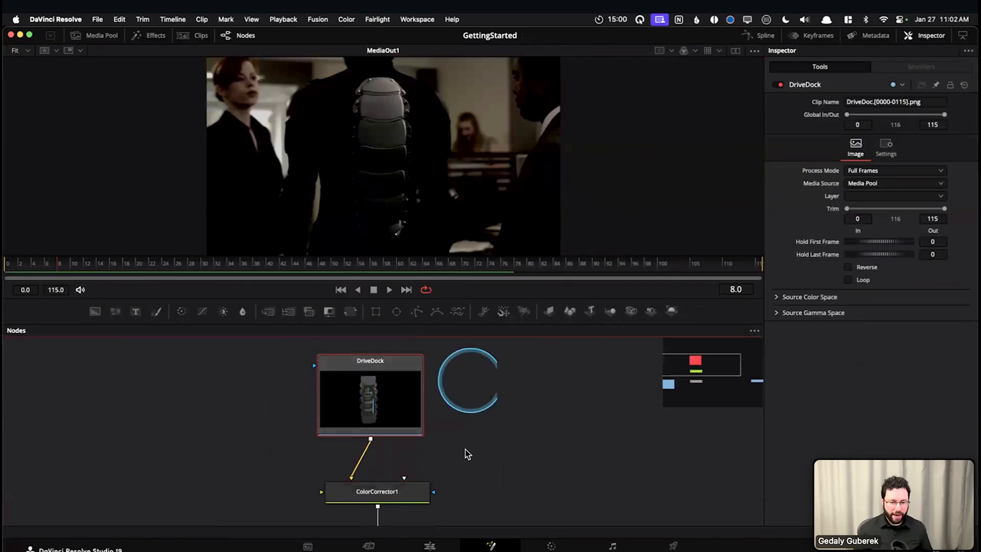
pyautogui.moveTo(515, 476); pyautogui.dragTo(546, 477)
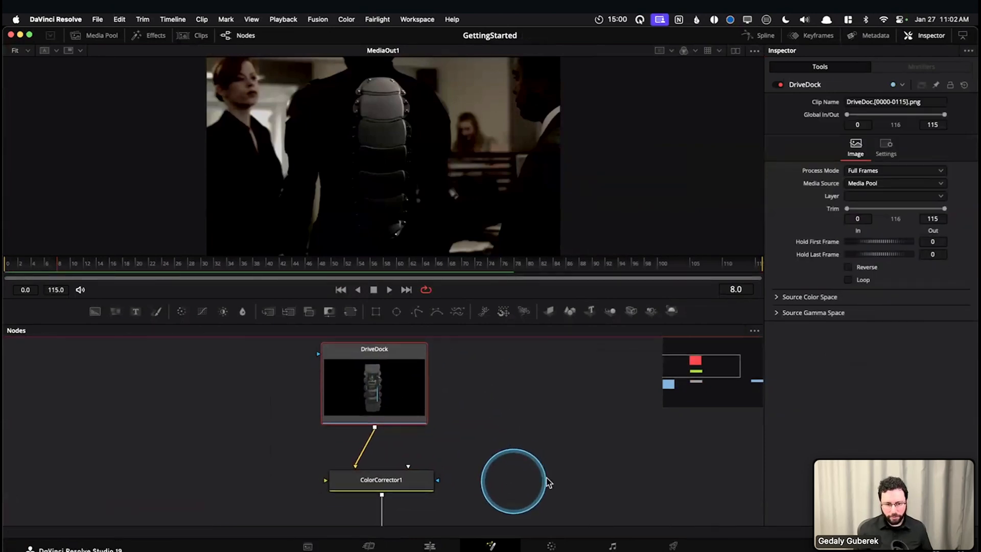
pyautogui.scroll(-3, 515, 434)
# Raise the Lift of ColorCorrector1 to 0.17
pyautogui.click(419, 438)
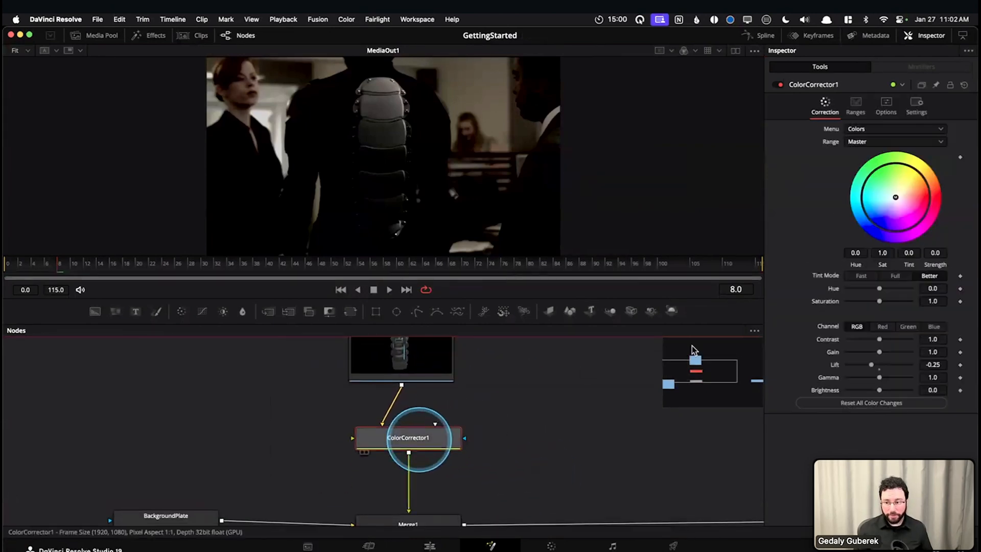
pyautogui.doubleClick(885, 366)
pyautogui.moveTo(886, 366)
pyautogui.mouseDown()
pyautogui.moveTo(898, 366)
pyautogui.moveTo(865, 366)
pyautogui.moveTo(885, 366)
pyautogui.mouseUp()
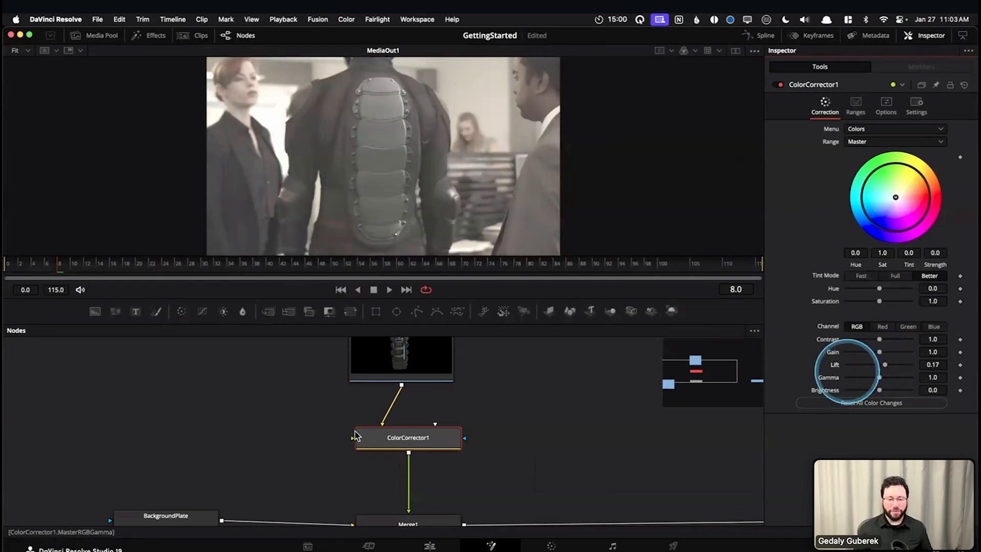
pyautogui.moveTo(325, 410); pyautogui.dragTo(300, 385)
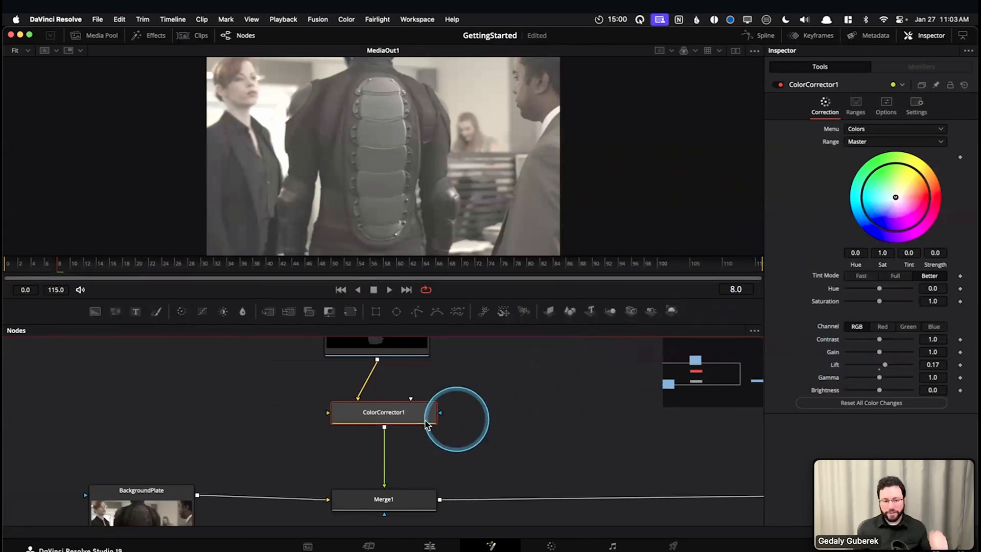
# Enable Pre-Divide / Post-Multiply in the options of ColorCorrector1
pyautogui.scroll(2, 512, 429)
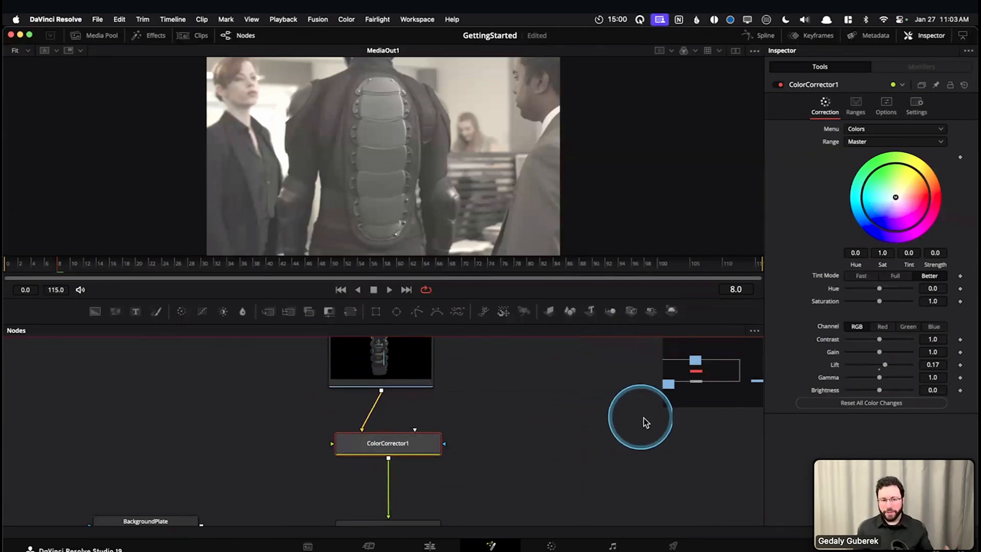
pyautogui.moveTo(886, 367); pyautogui.dragTo(888, 370)
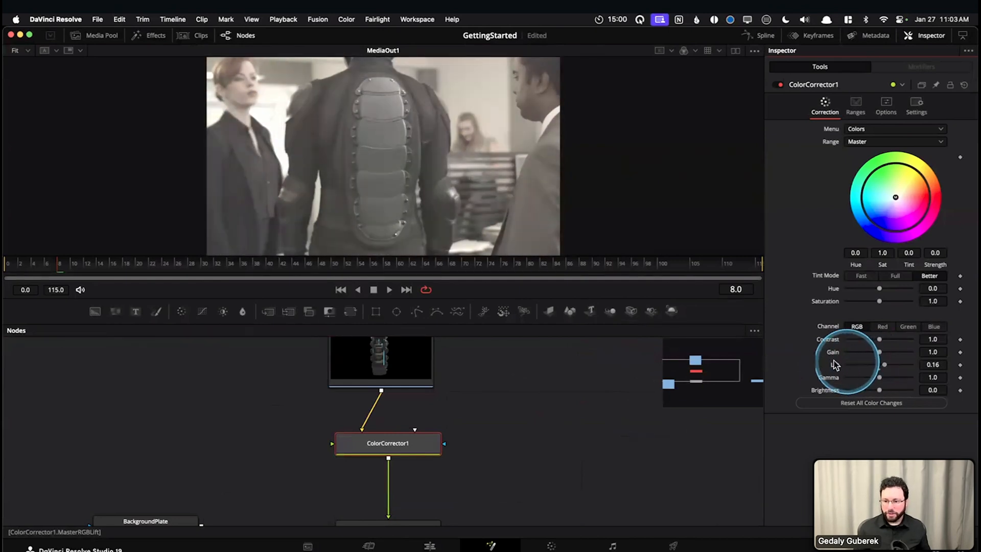
pyautogui.click(887, 106)
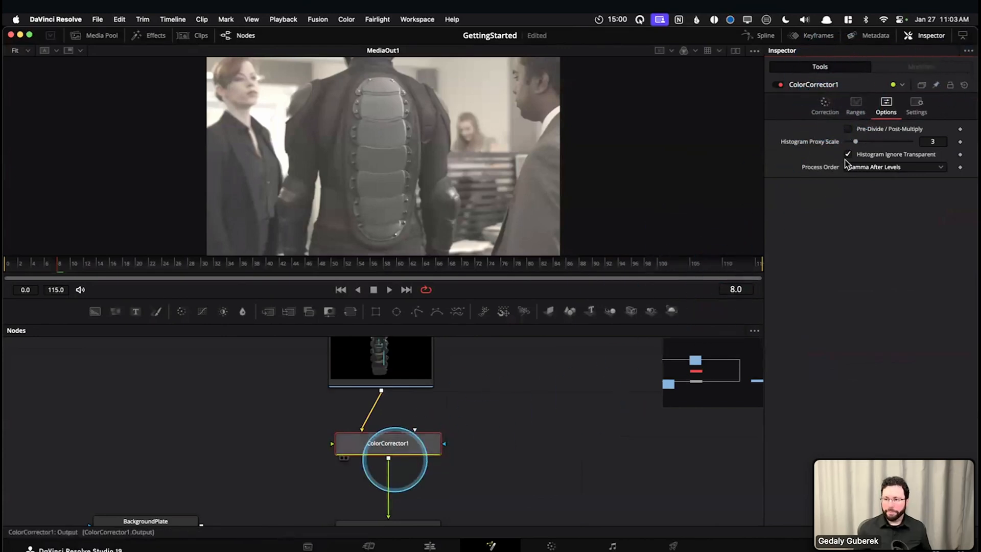
pyautogui.click(825, 105)
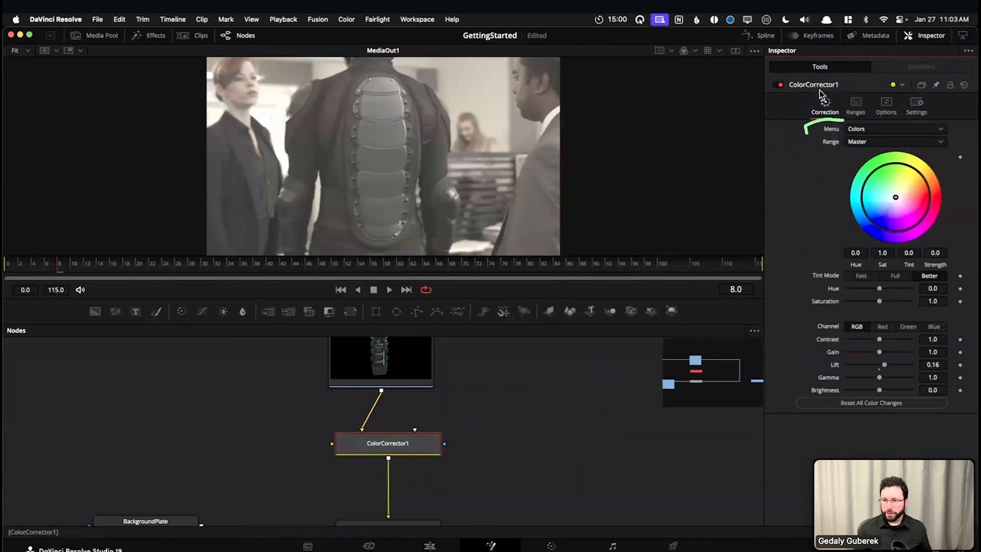
pyautogui.click(880, 106)
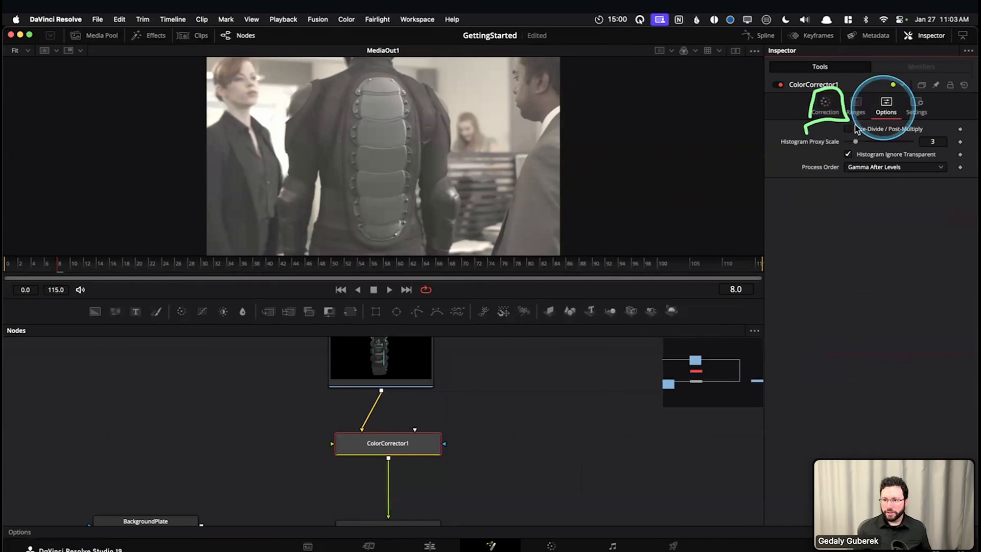
pyautogui.click(892, 130)
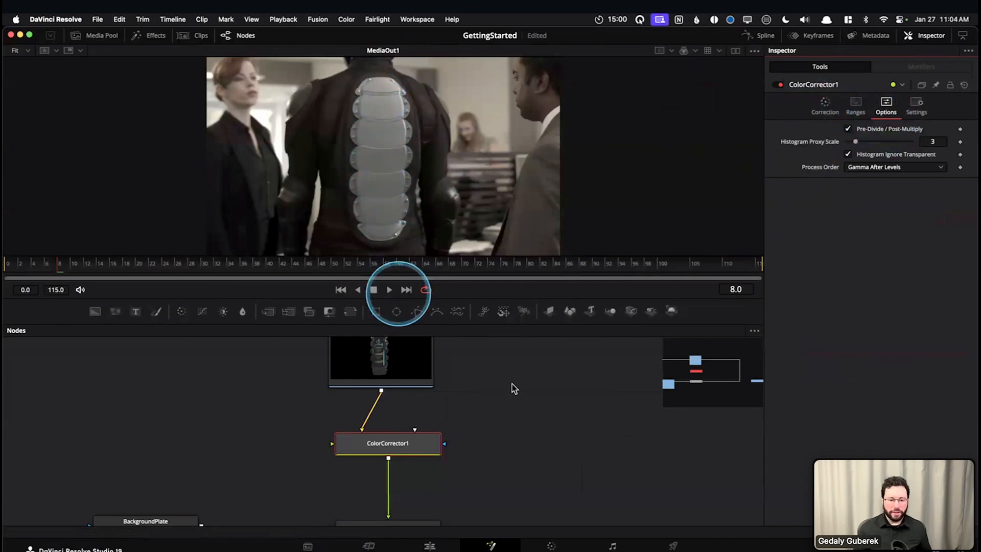
# Lower the Lift of ColorCorrector1 to -0.066 in its color correction settings
pyautogui.moveTo(508, 373)
pyautogui.mouseDown()
pyautogui.moveTo(513, 413)
pyautogui.moveTo(509, 355)
pyautogui.mouseUp()
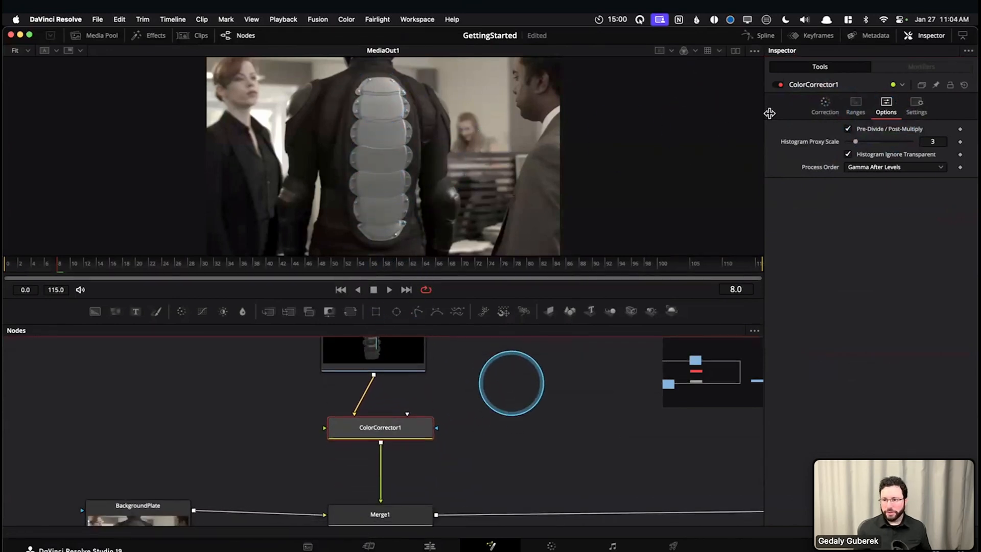
pyautogui.click(824, 105)
pyautogui.moveTo(886, 366)
pyautogui.mouseDown()
pyautogui.moveTo(864, 367)
pyautogui.moveTo(896, 369)
pyautogui.moveTo(859, 371)
pyautogui.moveTo(877, 373)
pyautogui.mouseUp()
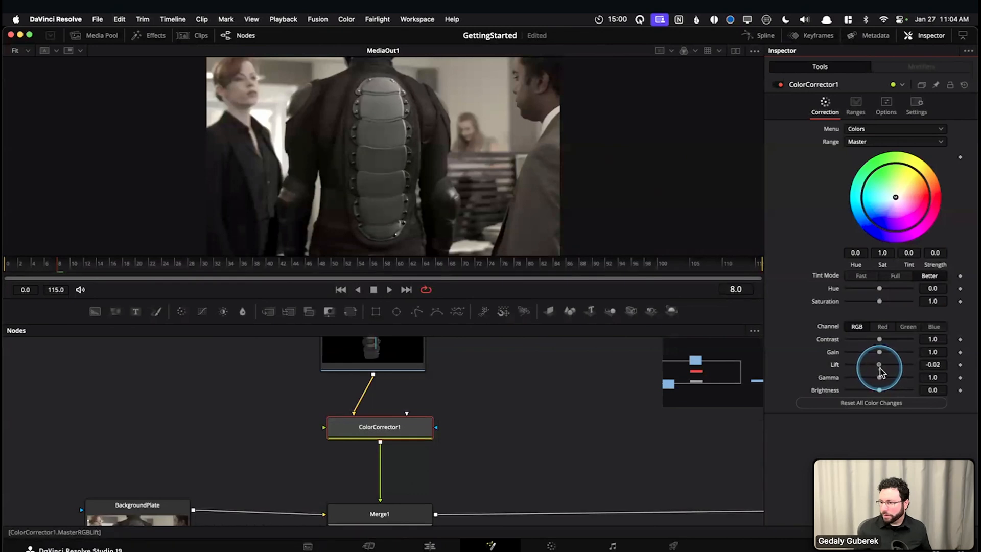
pyautogui.moveTo(882, 372); pyautogui.dragTo(880, 373)
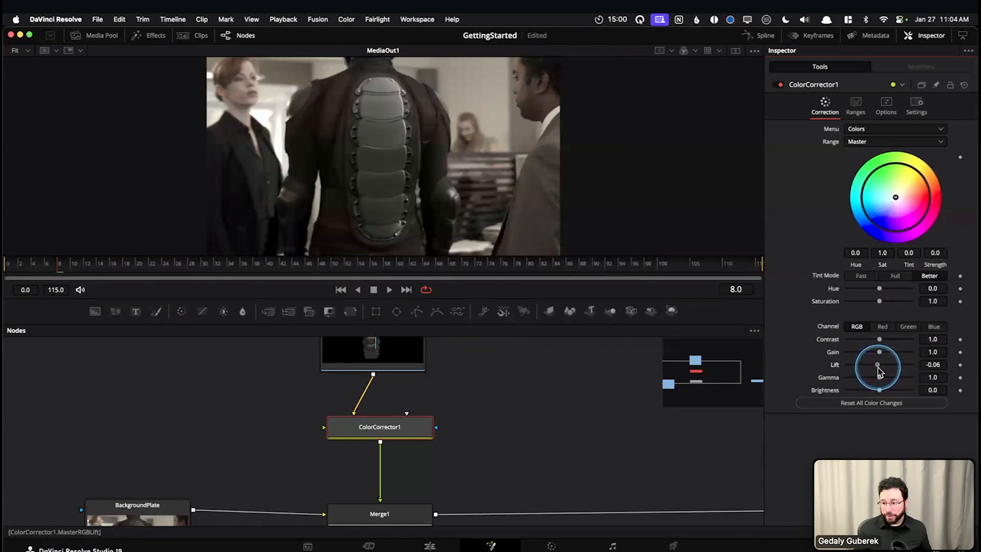
pyautogui.click(936, 365)
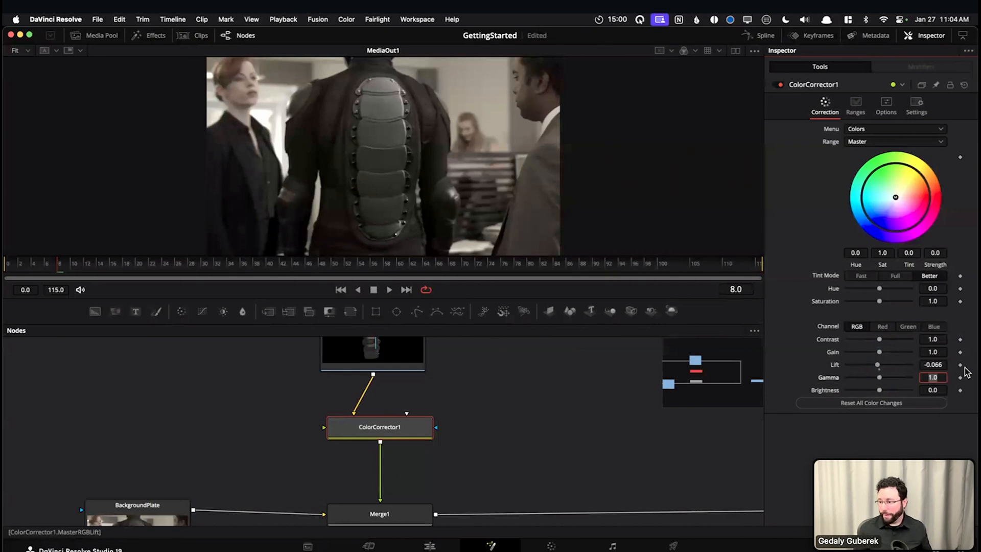
# Try darker and brighter Gamma values on ColorCorrector1, settle on a Gamma of 1.16, and reduce its Gain to 0.56
pyautogui.moveTo(880, 380); pyautogui.dragTo(878, 382)
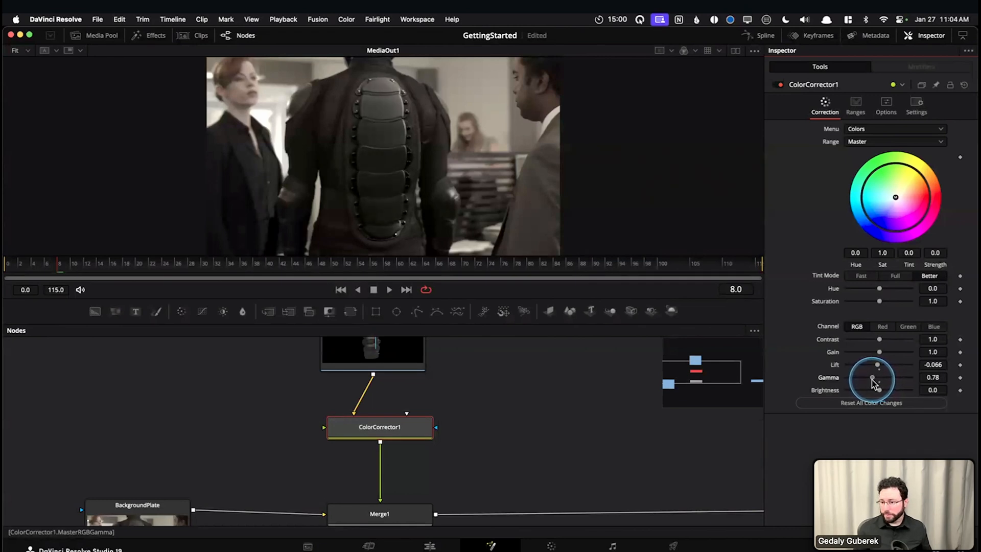
pyautogui.click(945, 377)
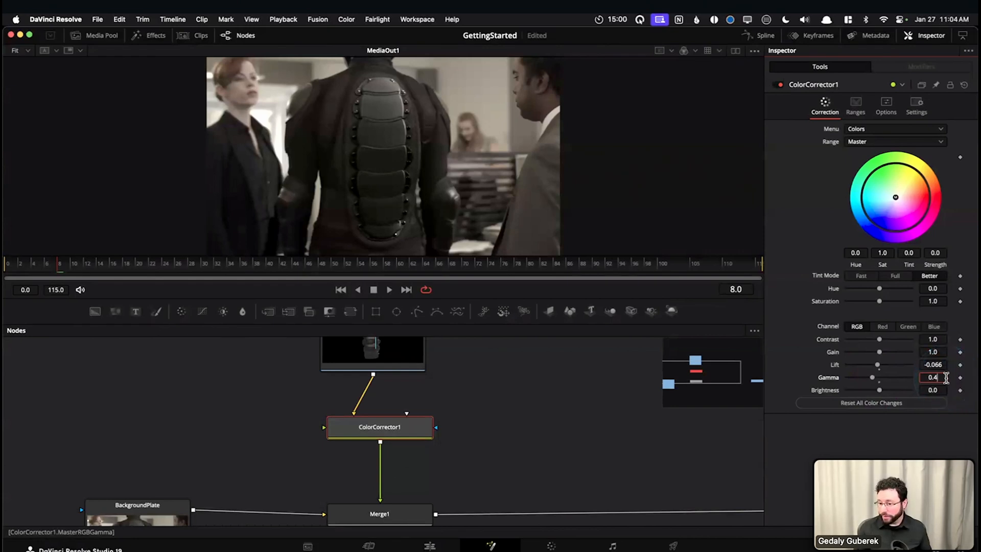
pyautogui.press('Tab')
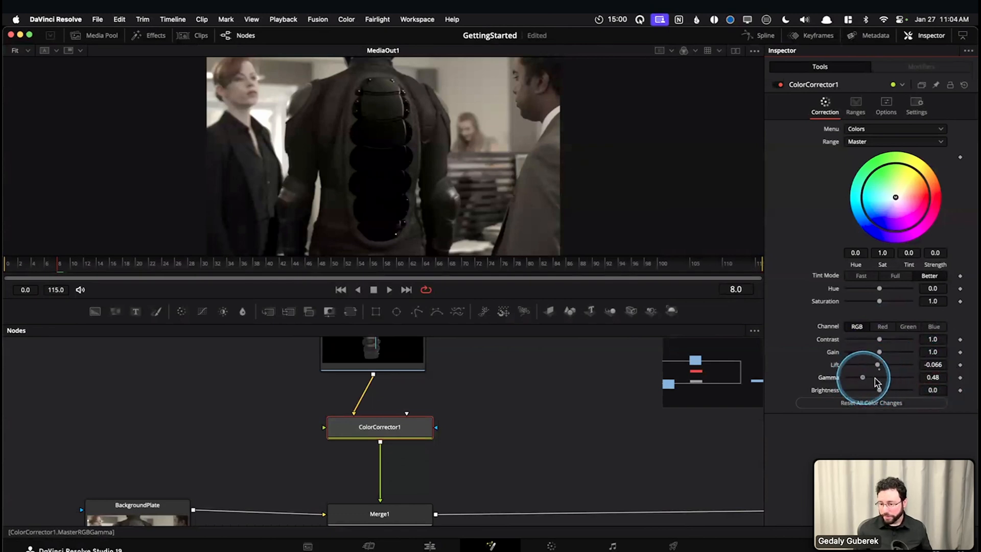
pyautogui.moveTo(875, 378); pyautogui.dragTo(879, 378)
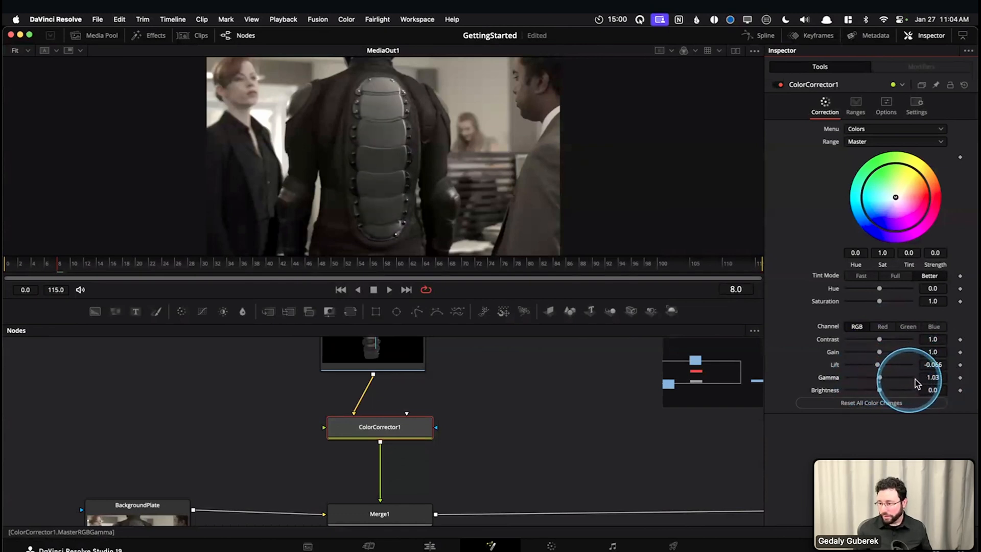
pyautogui.click(933, 377)
pyautogui.write('1')
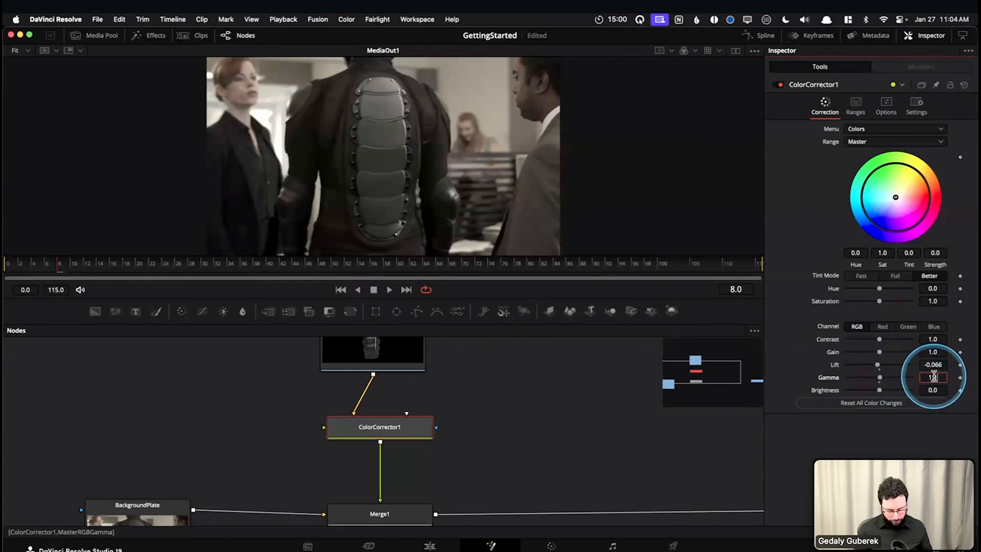
pyautogui.write('.16')
pyautogui.press('Tab')
pyautogui.moveTo(880, 356); pyautogui.dragTo(869, 355)
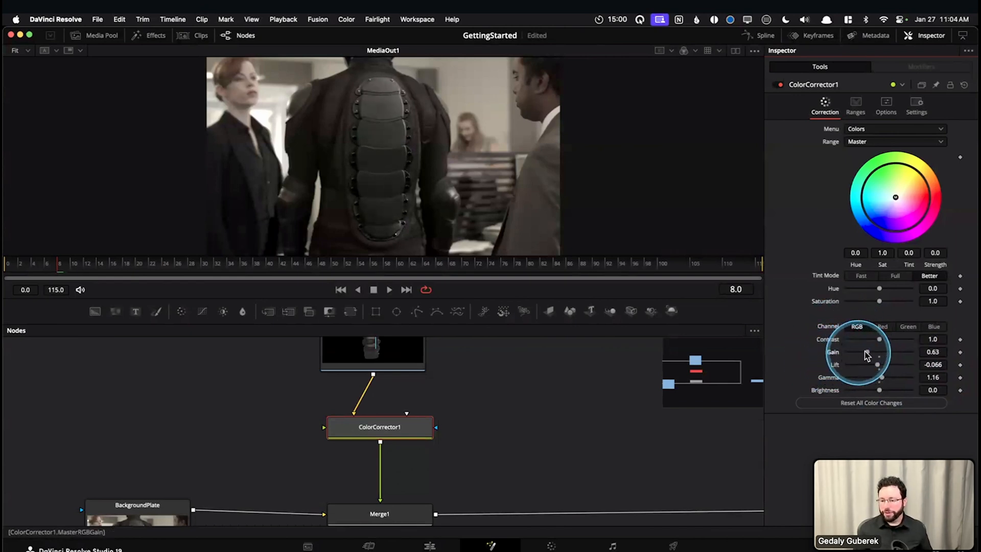
pyautogui.moveTo(867, 356); pyautogui.dragTo(872, 355)
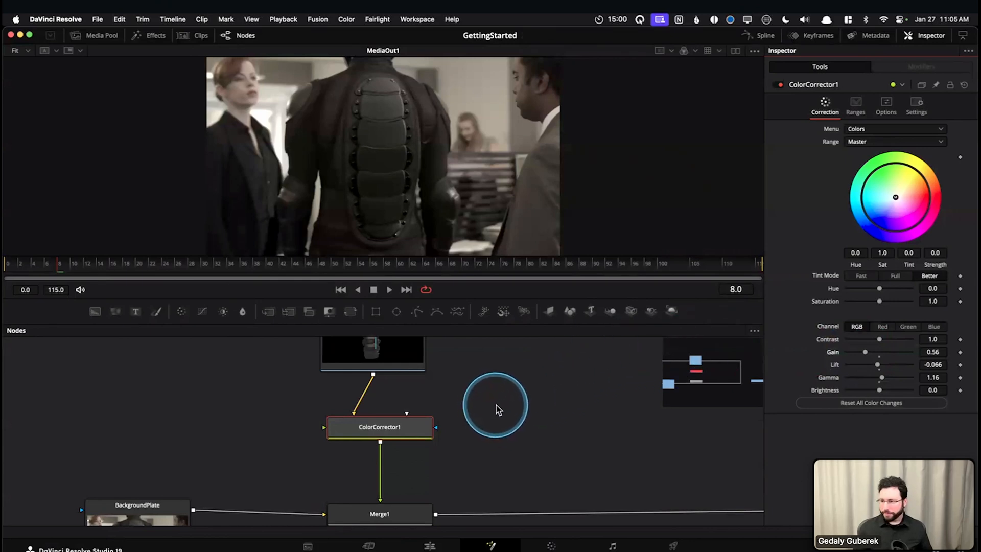
# Disable and re-enable ColorCorrector1 several times to compare DriveDock with and without the color correction
pyautogui.click(392, 433)
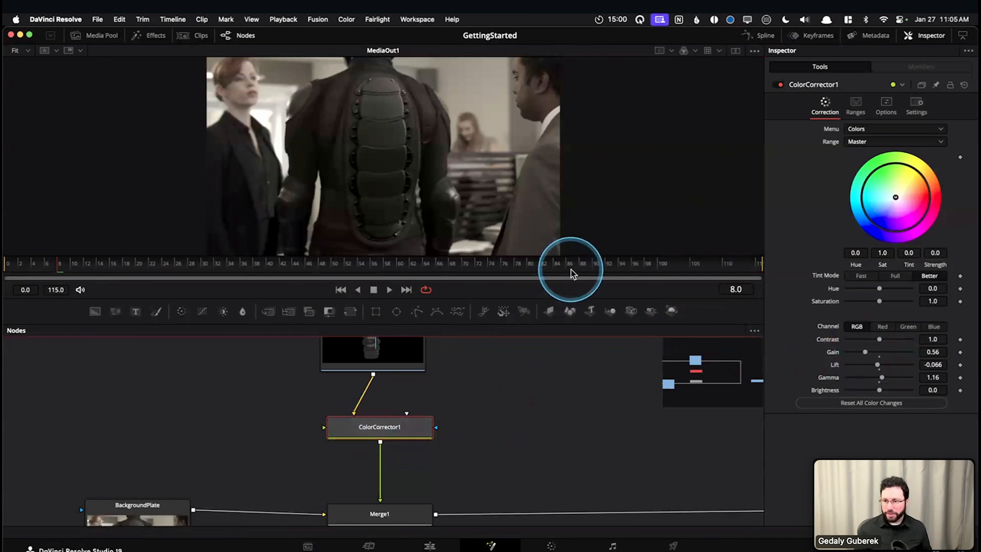
pyautogui.click(778, 87)
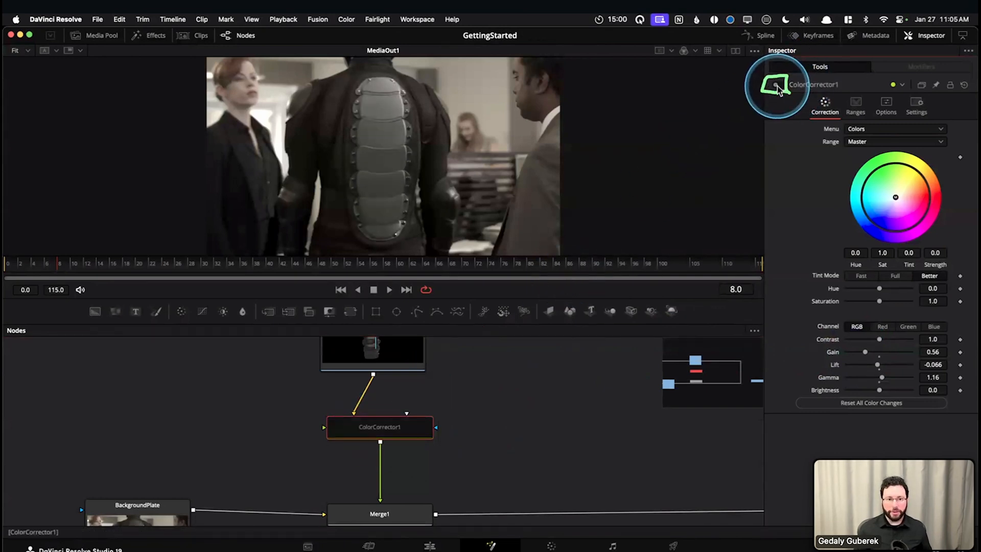
pyautogui.click(779, 87)
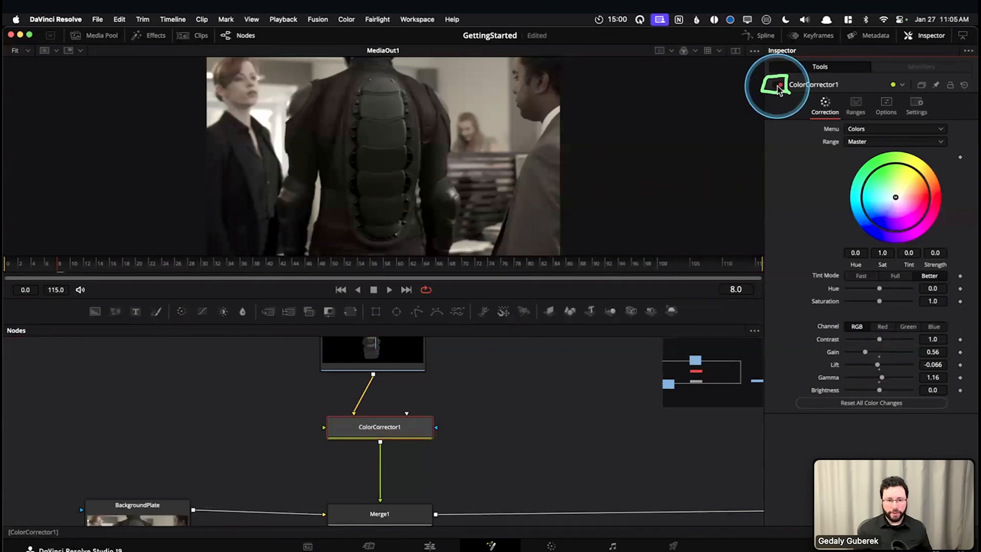
pyautogui.click(390, 433)
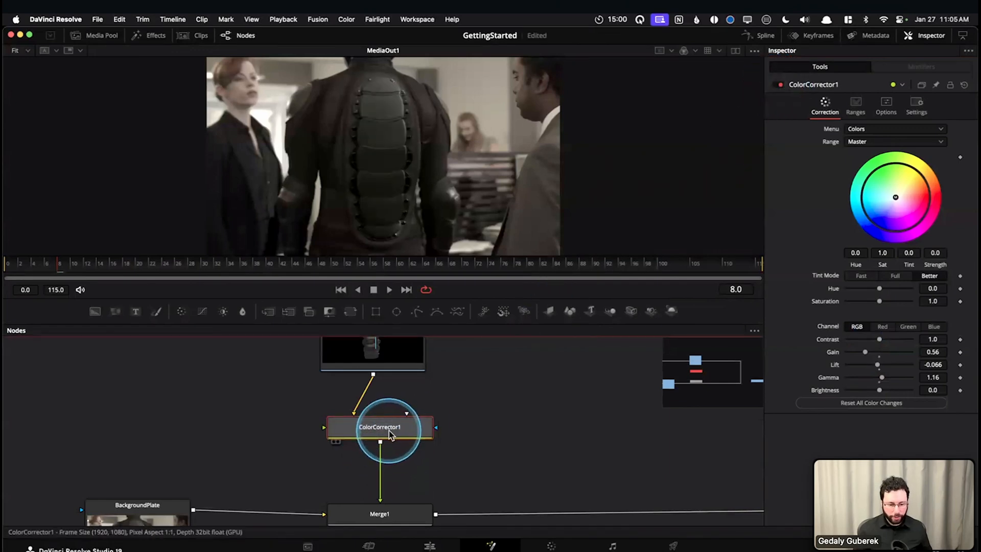
pyautogui.moveTo(391, 433)
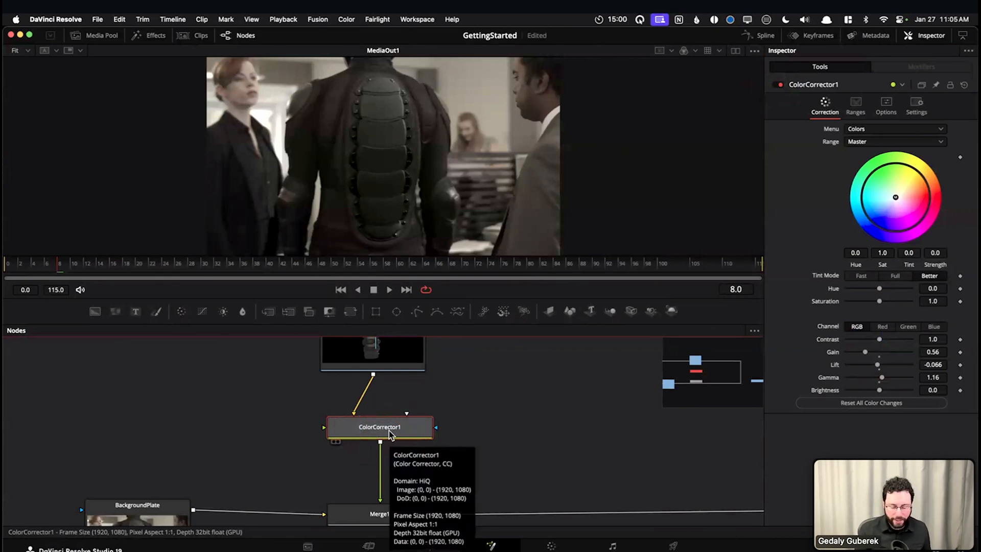
pyautogui.hotkey('ctrl', 'p')
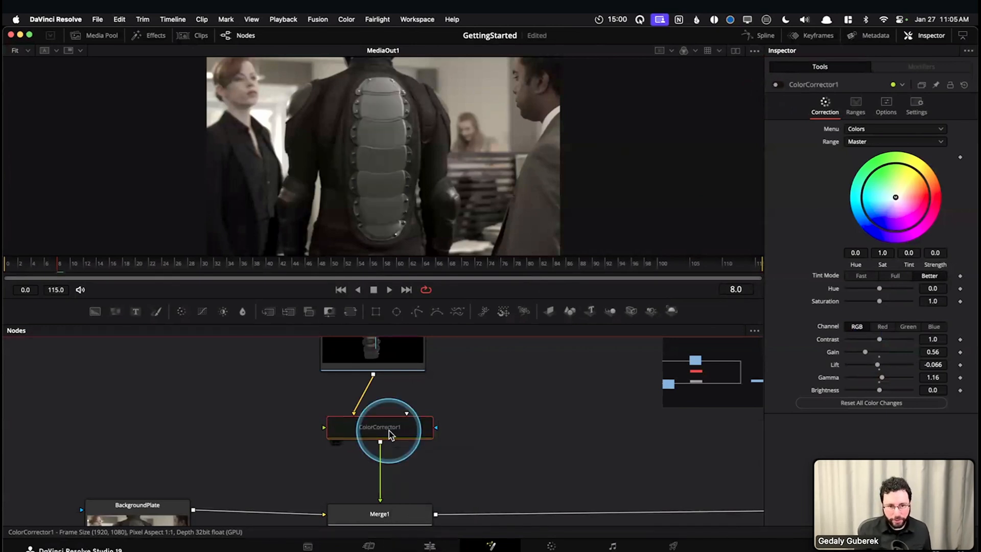
pyautogui.hotkey('ctrl', 'p')
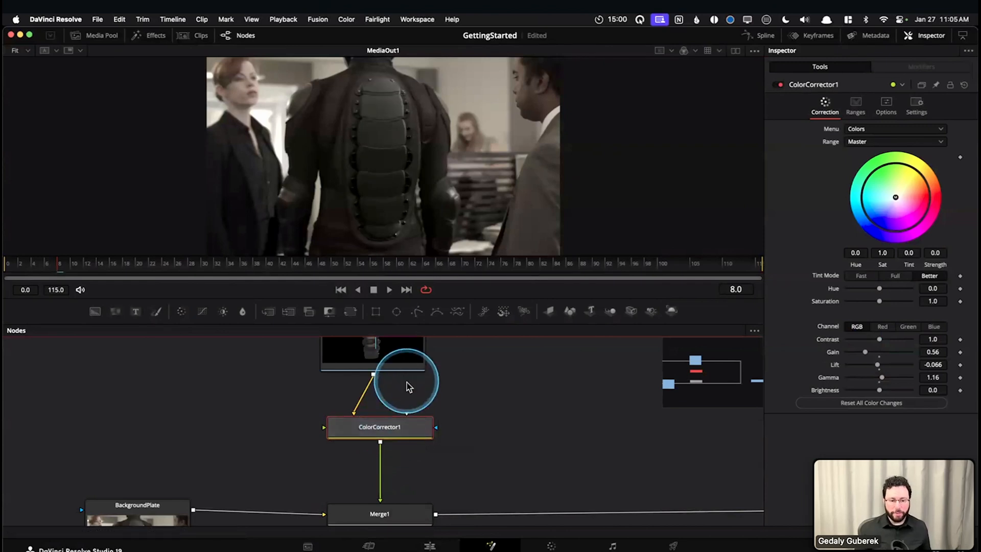
pyautogui.hotkey('ctrl', 'p')
pyautogui.hotkey('ctrl', 'p')
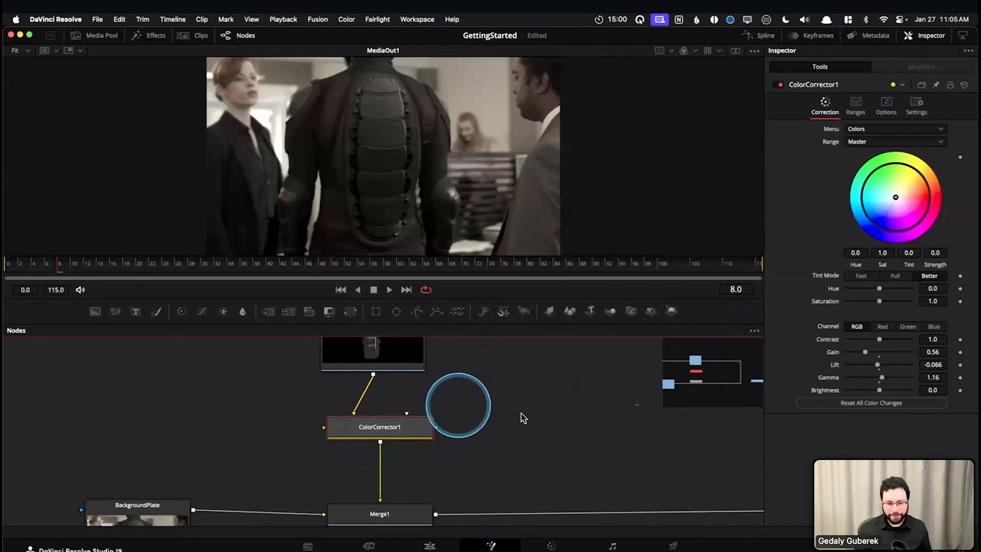
# Fine-tune the Lift of ColorCorrector1 to -0.058
pyautogui.click(937, 365)
pyautogui.moveTo(926, 365); pyautogui.dragTo(942, 366)
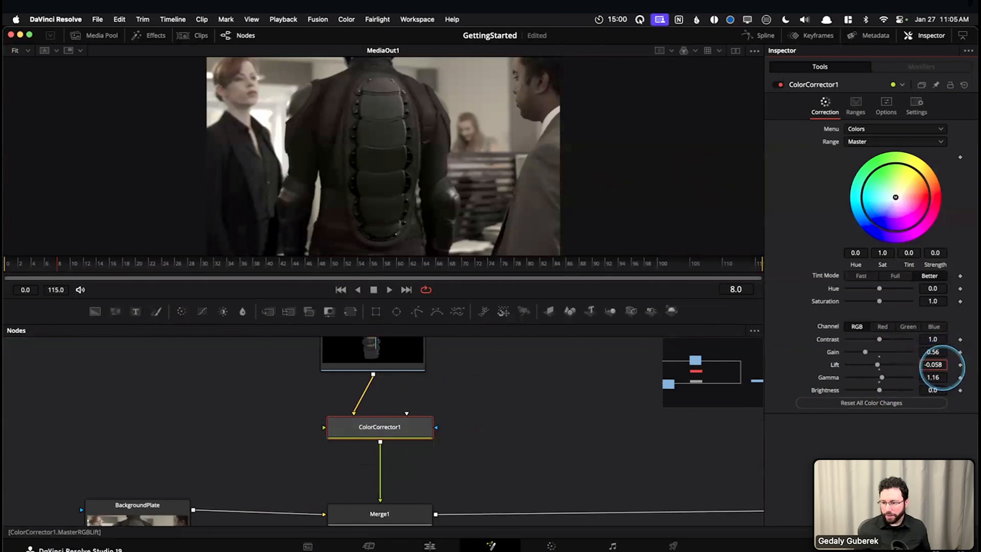
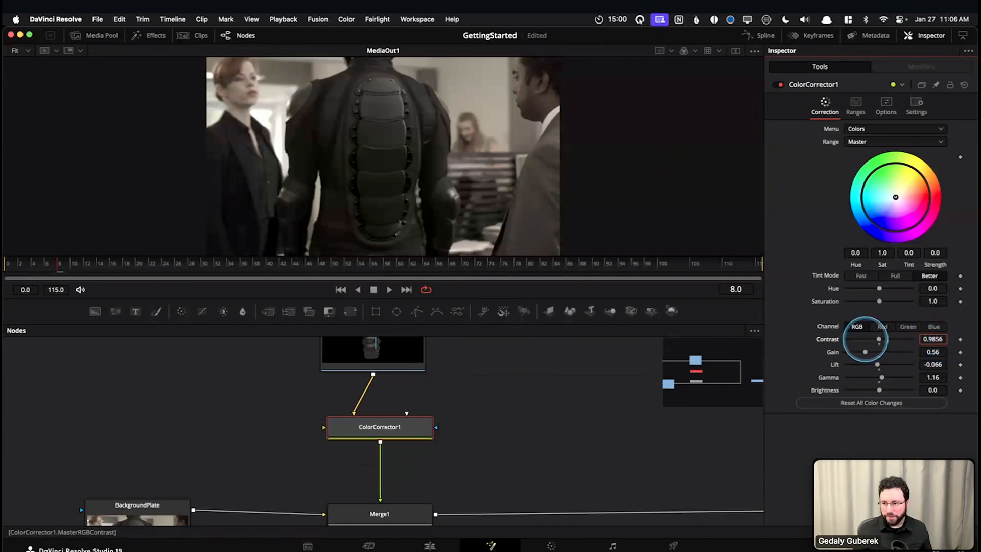
# Try lower and higher Contrast values on ColorCorrector1 and reset Contrast to 1.0
pyautogui.moveTo(837, 338); pyautogui.dragTo(330, 329)
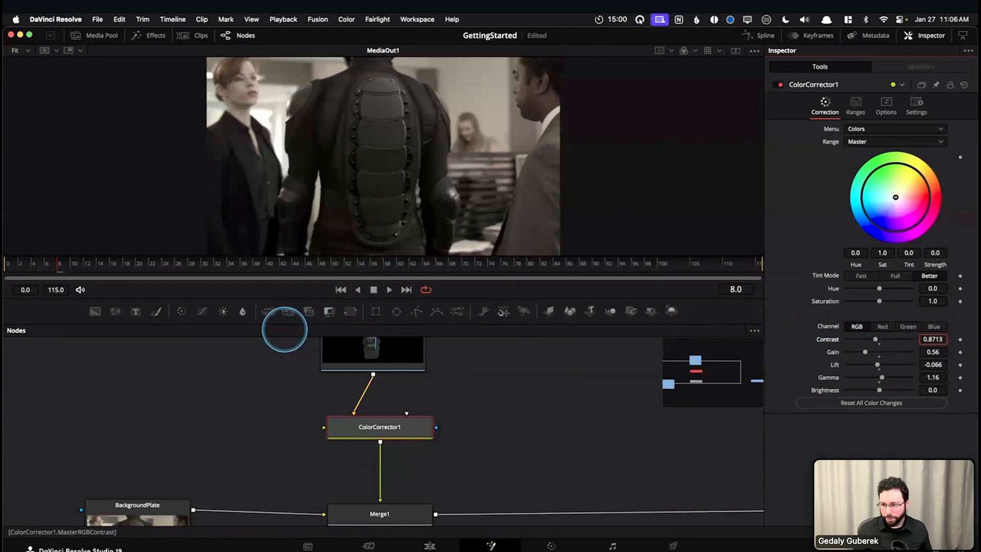
pyautogui.moveTo(547, 333); pyautogui.dragTo(812, 333)
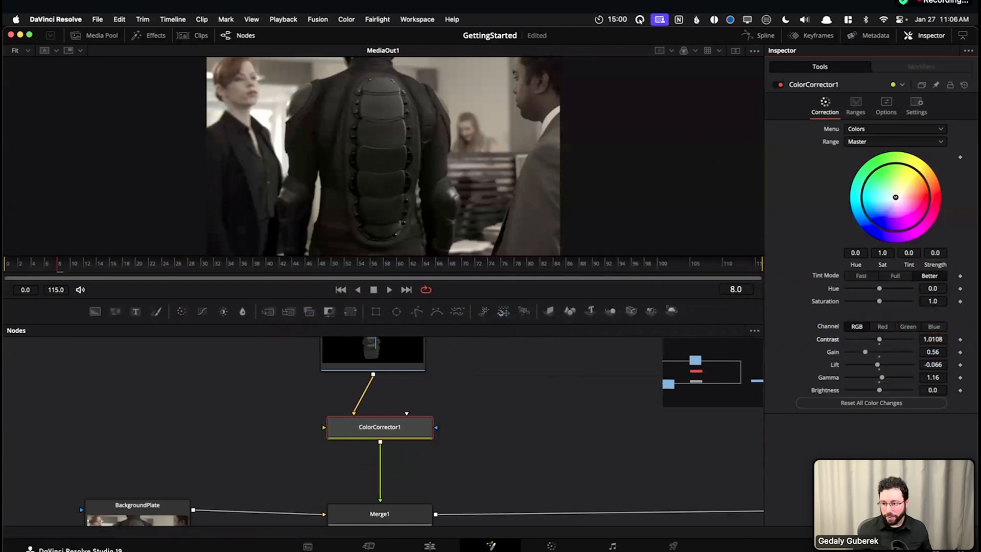
pyautogui.moveTo(933, 338); pyautogui.dragTo(913, 373)
pyautogui.doubleClick(829, 339)
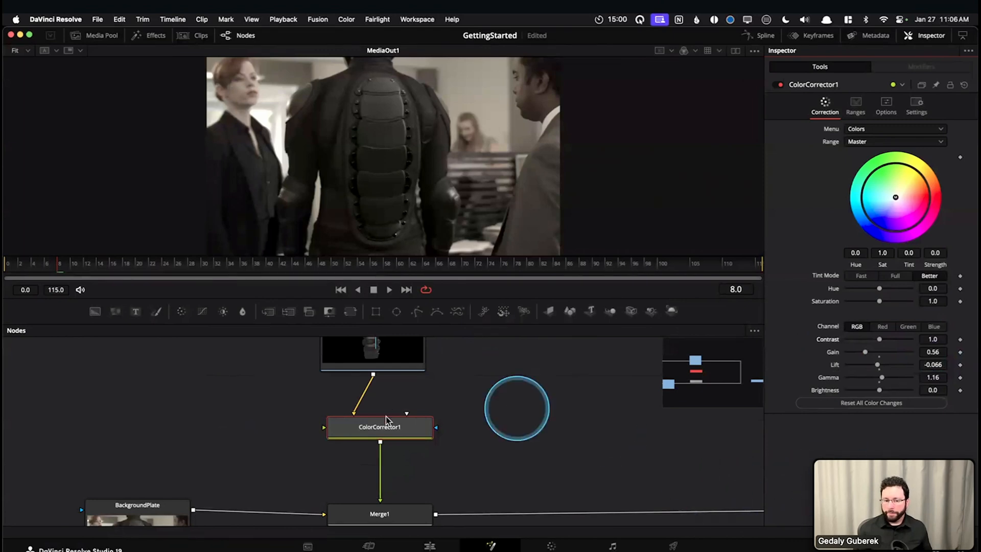
# Turn ColorCorrector1 off and on repeatedly to compare DriveDock with and without the correction
pyautogui.click(382, 434)
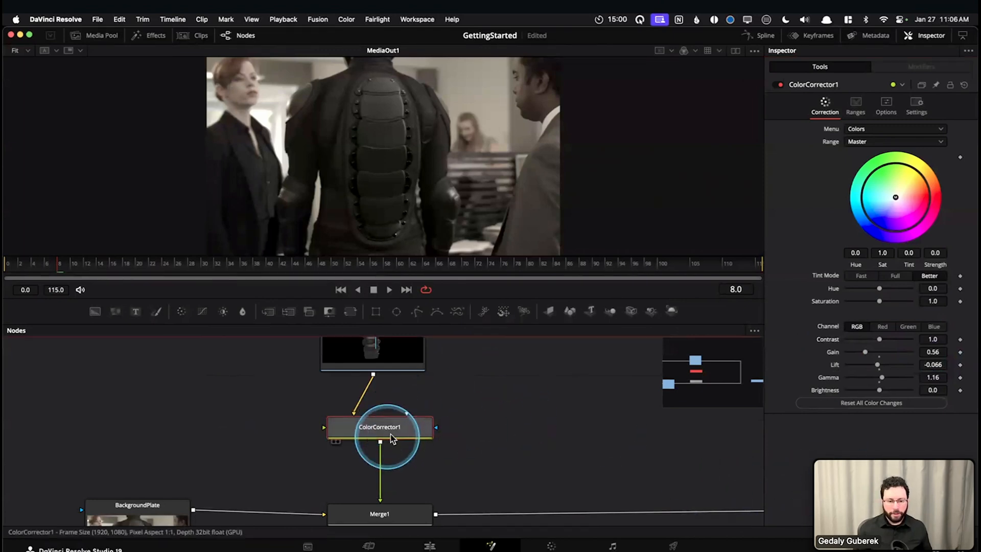
pyautogui.click(780, 85)
pyautogui.click(780, 85)
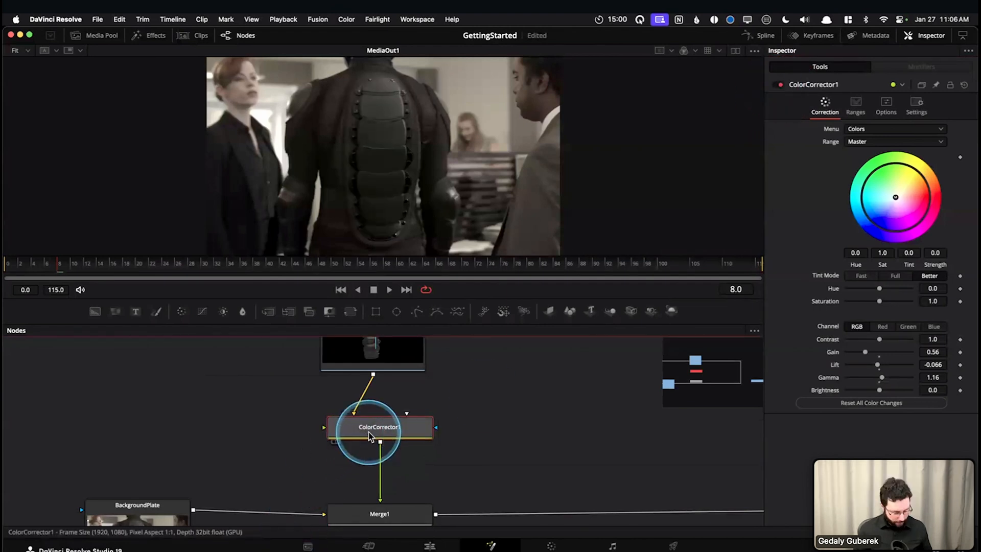
pyautogui.moveTo(369, 431)
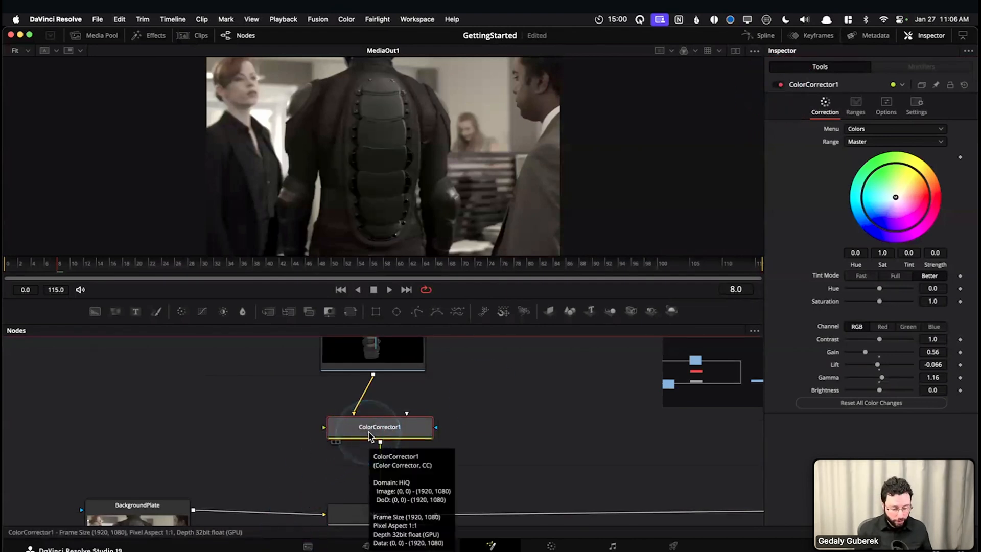
pyautogui.hotkey('ctrl', 'p')
pyautogui.hotkey('ctrl', 'p')
pyautogui.hotkey('ctrl', 'p')
pyautogui.hotkey('ctrl', 'p')
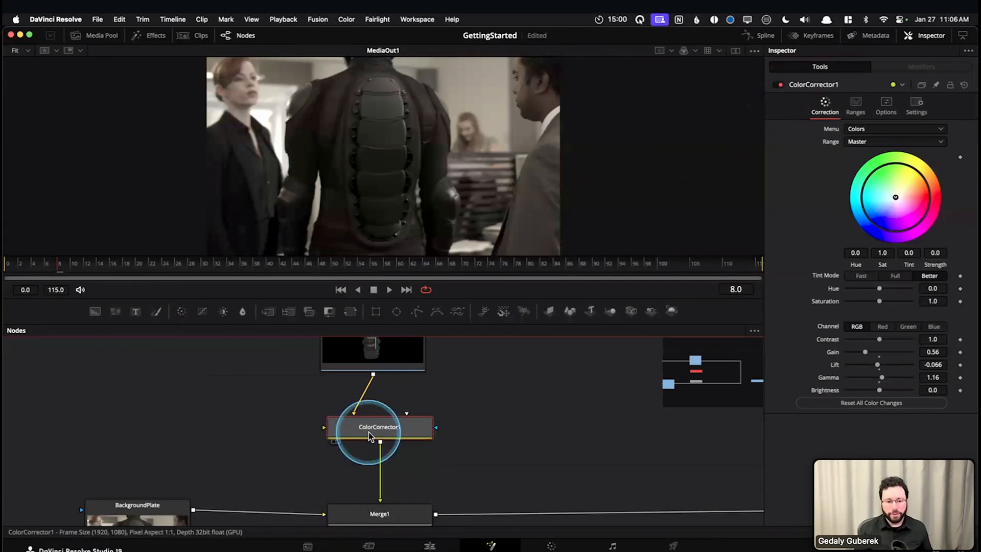
pyautogui.press('super+p')
pyautogui.press('super+p')
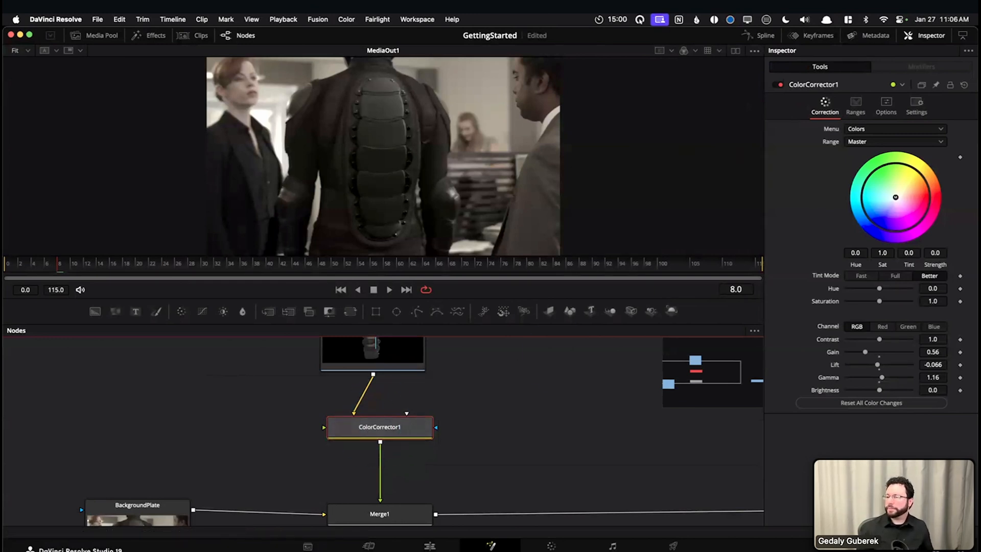
# Play the composite from the first frame to check the corrected DriveDock in motion, and return to frame 0
pyautogui.moveTo(547, 420); pyautogui.dragTo(545, 388)
pyautogui.moveTo(58, 262); pyautogui.dragTo(9, 265)
pyautogui.press('space')
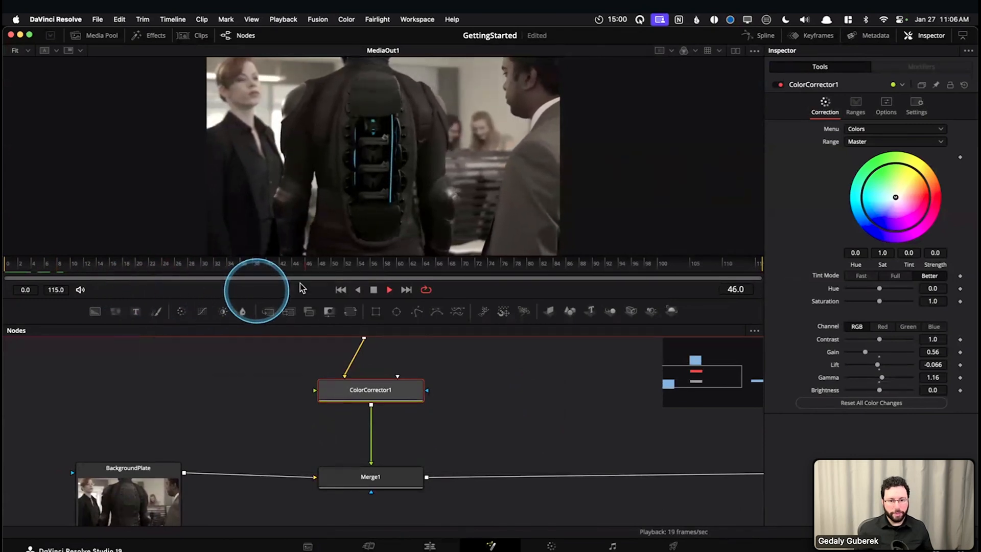
pyautogui.press('space')
pyautogui.moveTo(432, 264); pyautogui.dragTo(46, 275)
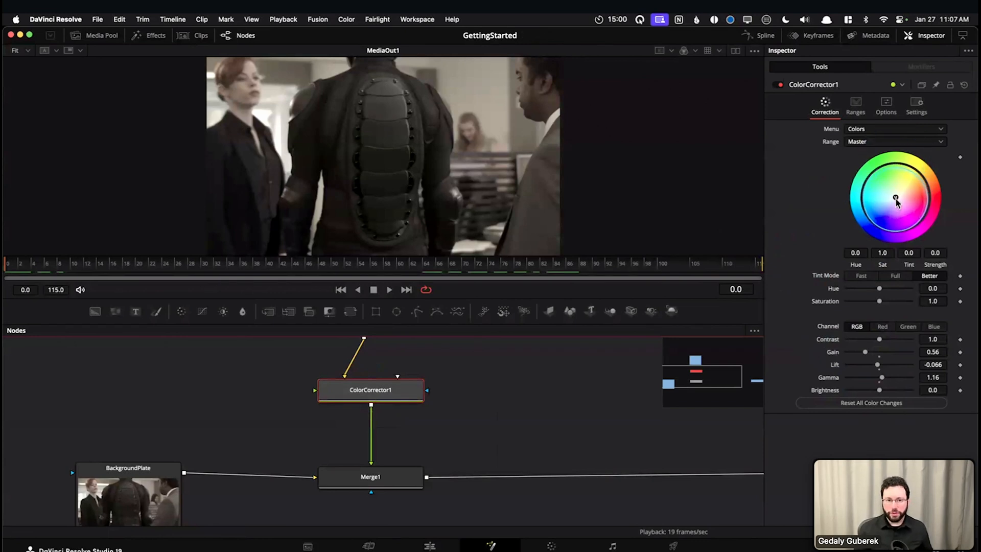
# Try tint directions on ColorCorrector1's master wheel, undo the green tint, and settle on a subtle warm tint with Strength 0.0373
pyautogui.moveTo(895, 199)
pyautogui.mouseDown()
pyautogui.moveTo(890, 172)
pyautogui.moveTo(895, 203)
pyautogui.mouseUp()
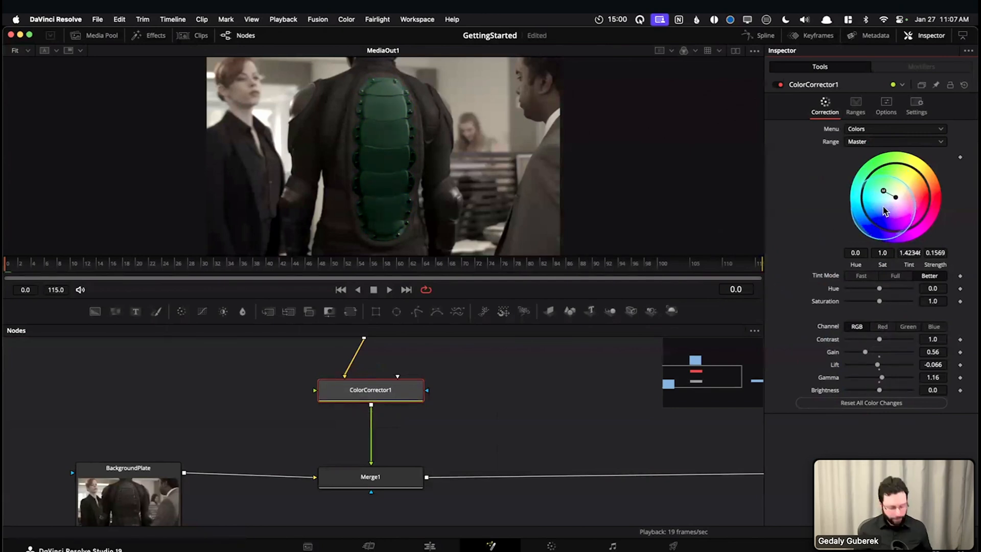
pyautogui.press('super+z')
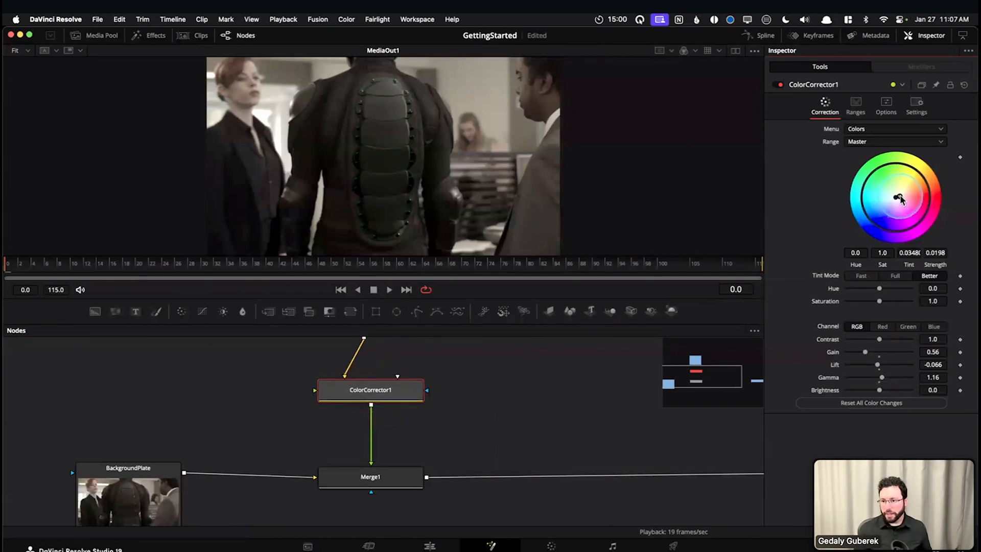
pyautogui.moveTo(900, 194); pyautogui.dragTo(901, 194)
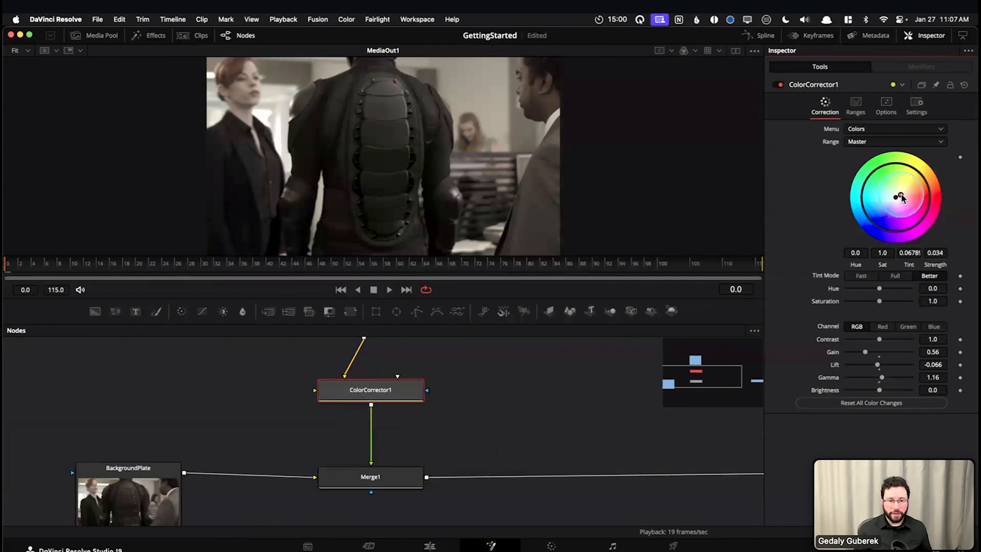
pyautogui.moveTo(902, 195); pyautogui.dragTo(902, 199)
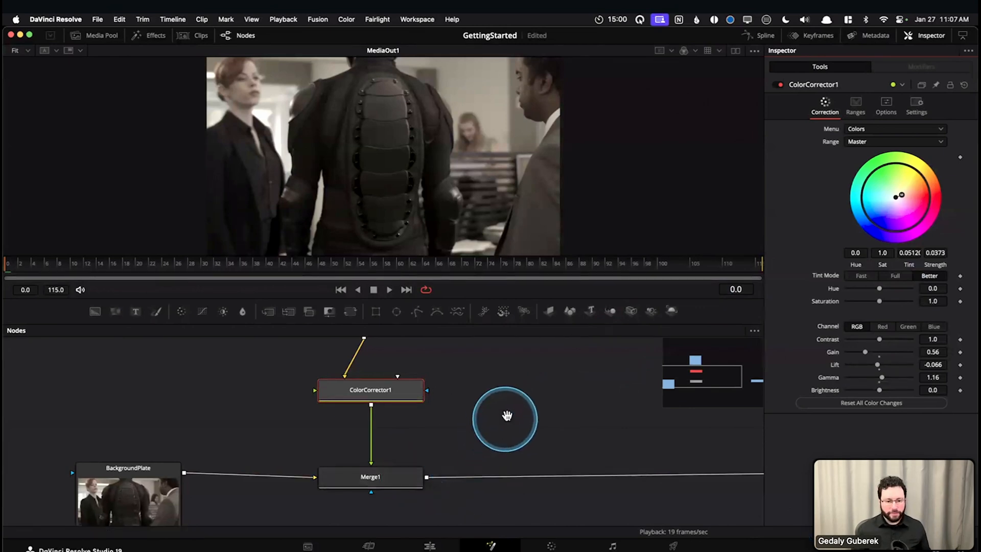
# Enlarge the node area and examine the DriveDock and ColorCorrector1 nodes in turn
pyautogui.moveTo(507, 415); pyautogui.dragTo(498, 436)
pyautogui.moveTo(495, 300); pyautogui.dragTo(481, 269)
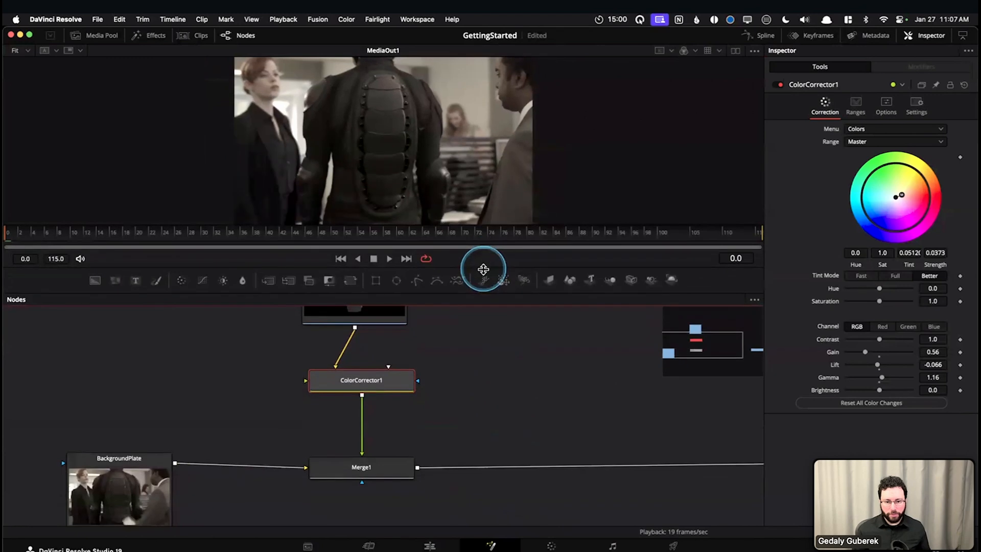
pyautogui.moveTo(474, 346)
pyautogui.mouseDown()
pyautogui.moveTo(474, 369)
pyautogui.moveTo(465, 357)
pyautogui.mouseUp()
pyautogui.moveTo(194, 418); pyautogui.dragTo(182, 493)
pyautogui.click(353, 366)
pyautogui.scroll(-3, 473, 368)
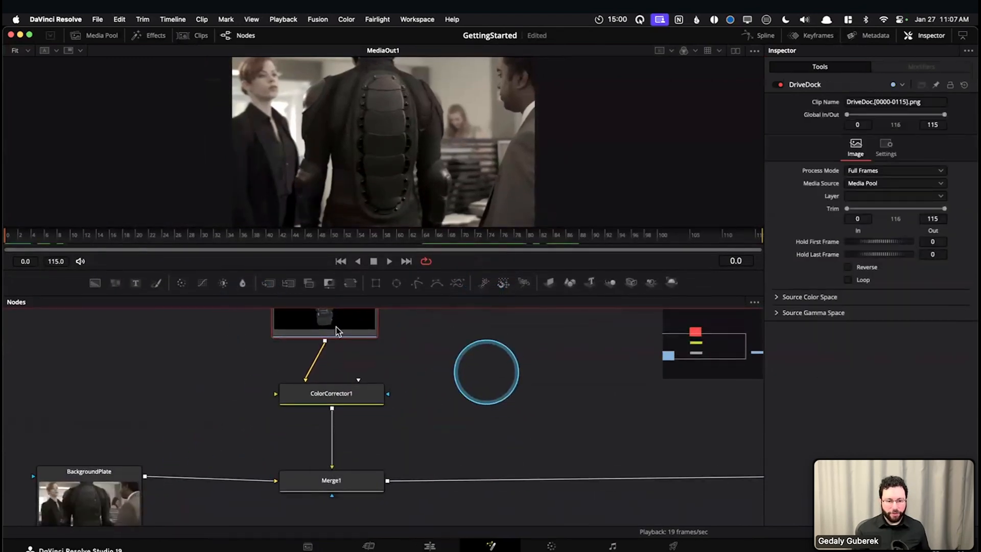
pyautogui.click(333, 395)
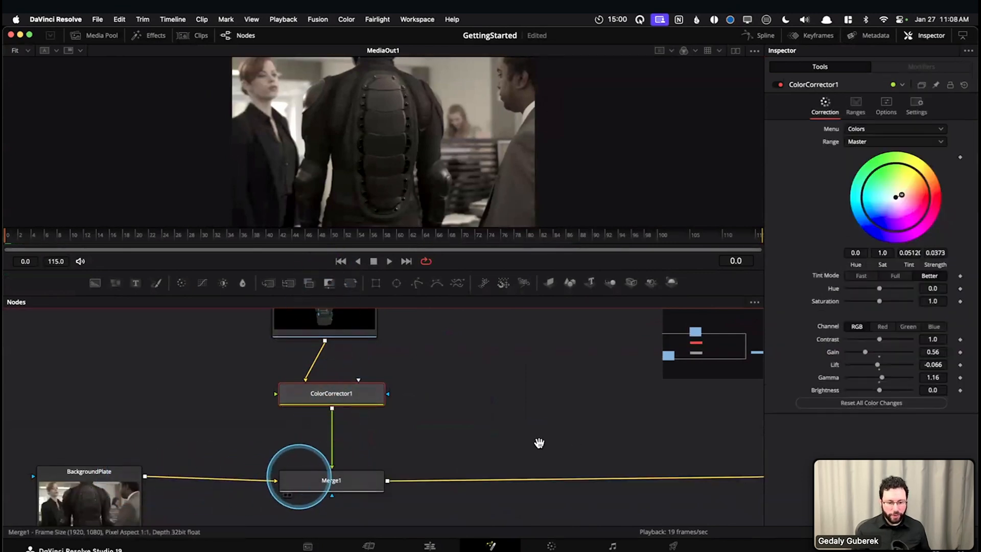
# Trace the node flow from DriveDock through Merge1 to MediaOut1 and check ColorCorrector1's Pre-Divide / Post-Multiply option
pyautogui.hscroll(5, 319, 408)
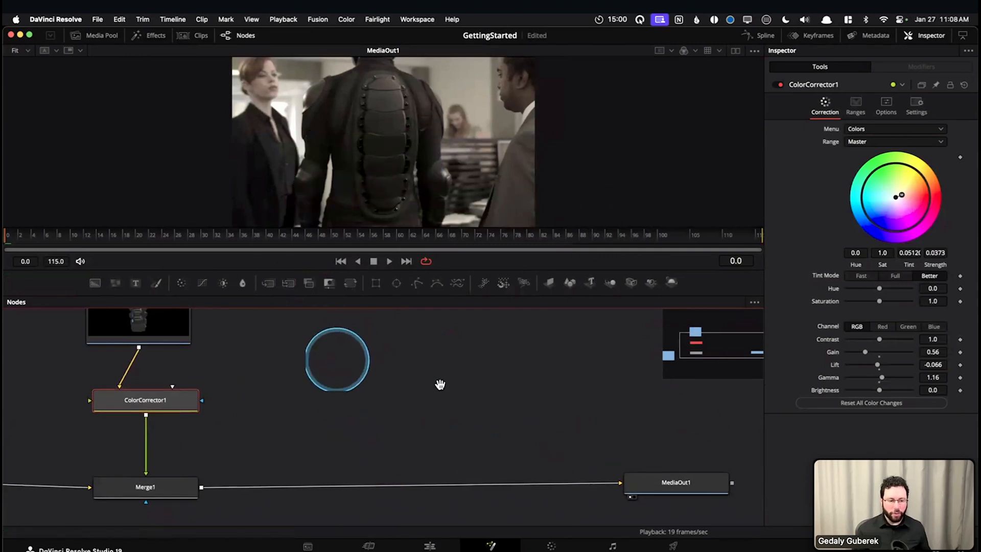
pyautogui.hscroll(-4, 438, 385)
pyautogui.moveTo(407, 397); pyautogui.dragTo(396, 460)
pyautogui.scroll(-2, 395, 392)
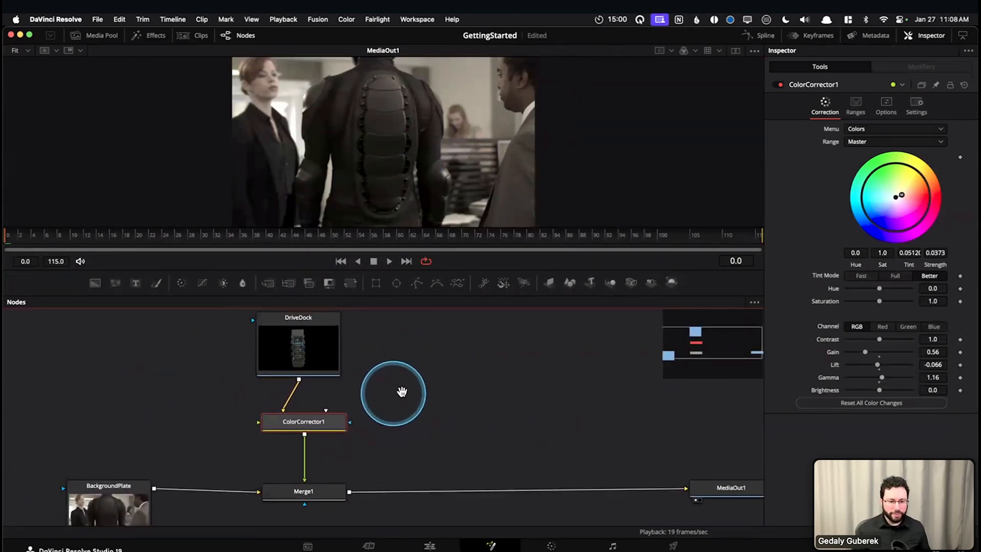
pyautogui.hscroll(-1, 400, 394)
pyautogui.moveTo(340, 408); pyautogui.dragTo(339, 416)
pyautogui.scroll(1, 404, 392)
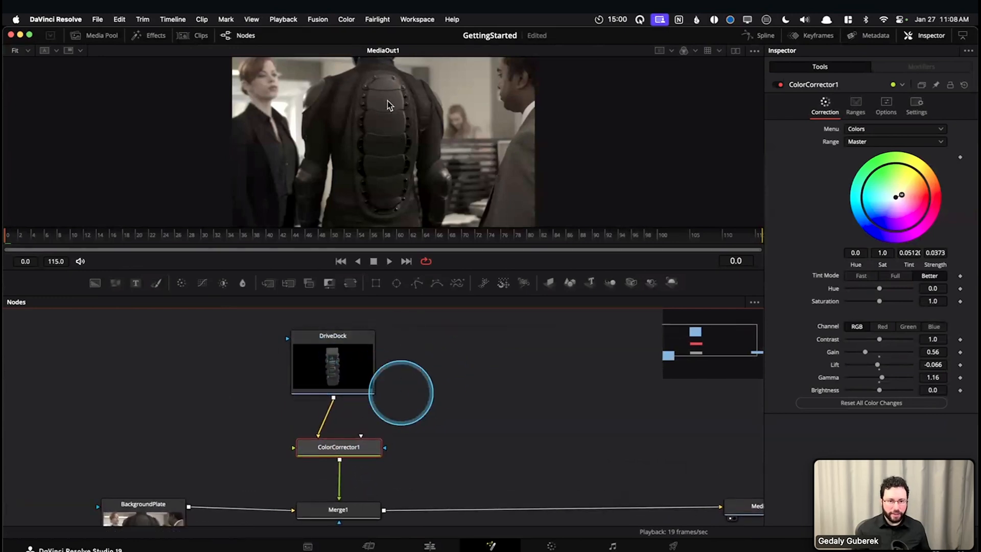
pyautogui.click(886, 105)
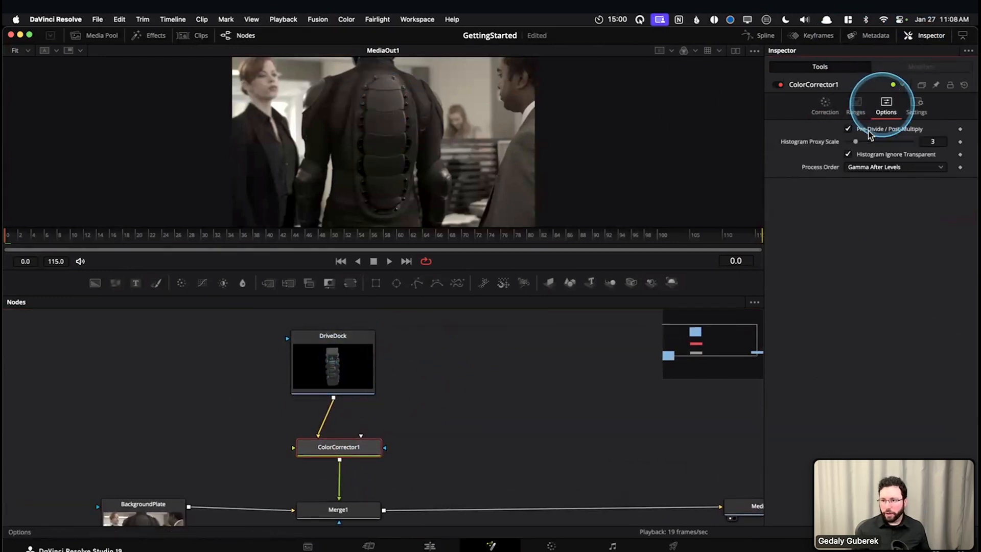
pyautogui.click(824, 106)
# Move ColorCorrector1 out of the DriveDock branch and insert it between Merge1 and MediaOut1
pyautogui.moveTo(251, 340); pyautogui.dragTo(512, 384)
pyautogui.moveTo(183, 518); pyautogui.dragTo(31, 528)
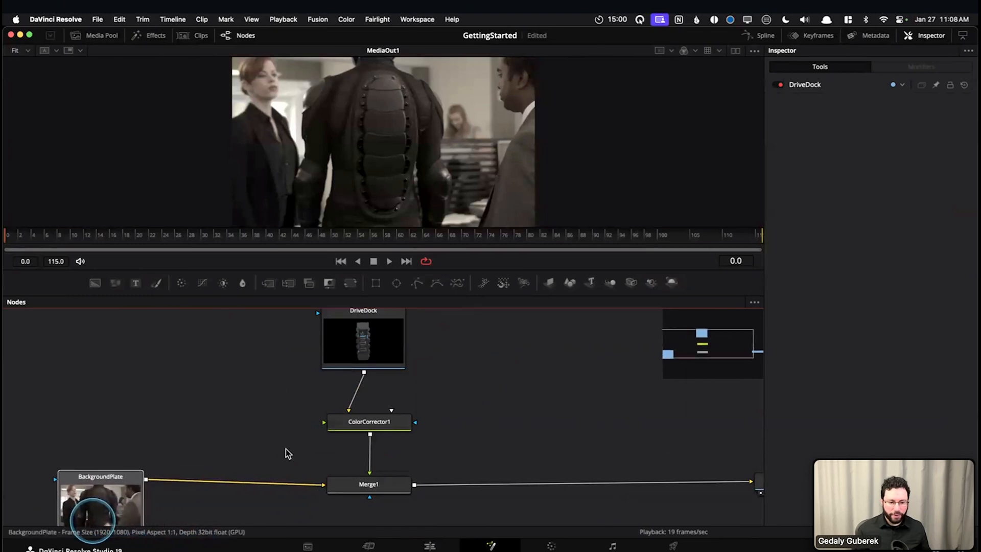
pyautogui.click(368, 424)
pyautogui.moveTo(370, 428); pyautogui.dragTo(536, 486)
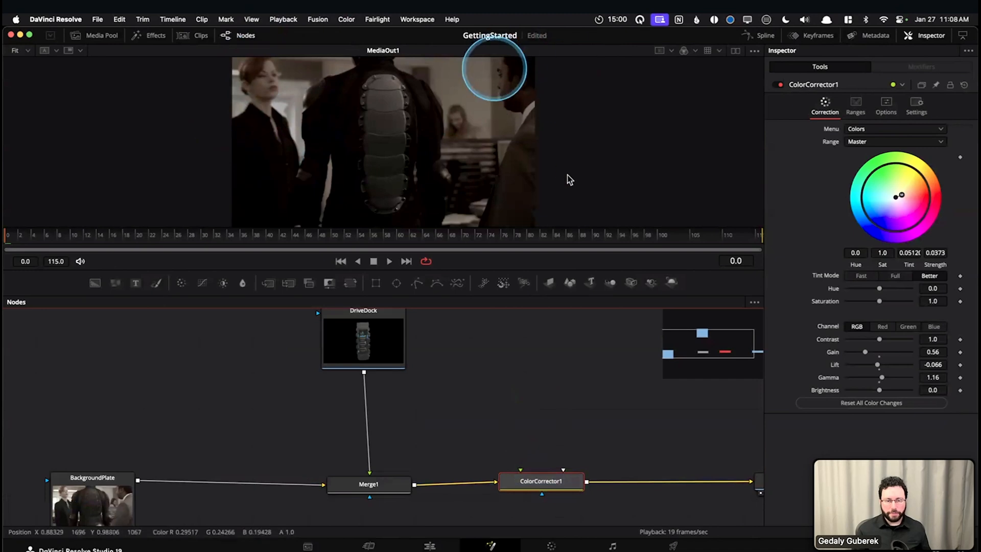
pyautogui.moveTo(520, 435)
pyautogui.mouseDown()
pyautogui.moveTo(490, 453)
pyautogui.moveTo(504, 428)
pyautogui.mouseUp()
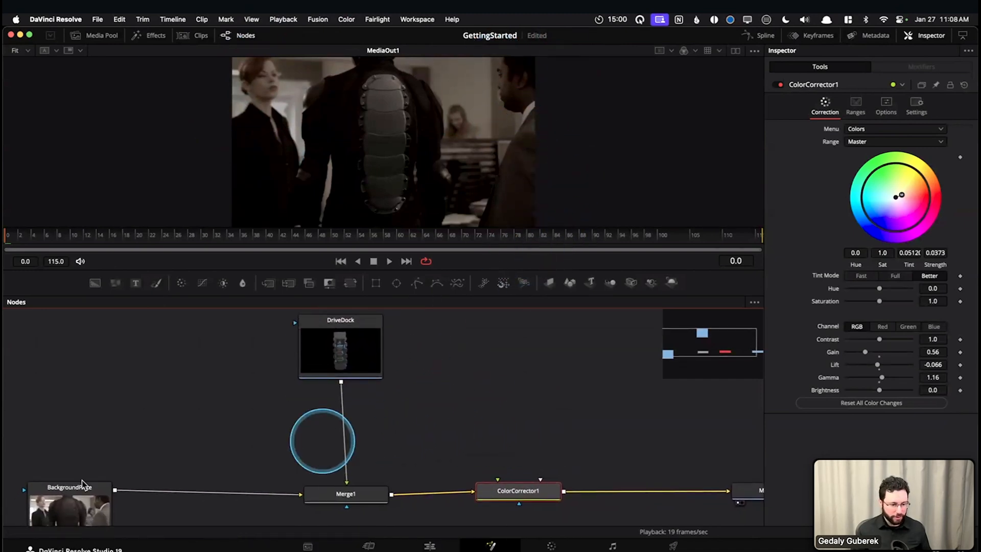
# View Merge1 and ColorCorrector1 one after the other to compare the composite before and after the downstream correction
pyautogui.click(80, 506)
pyautogui.scroll(-2, 79, 506)
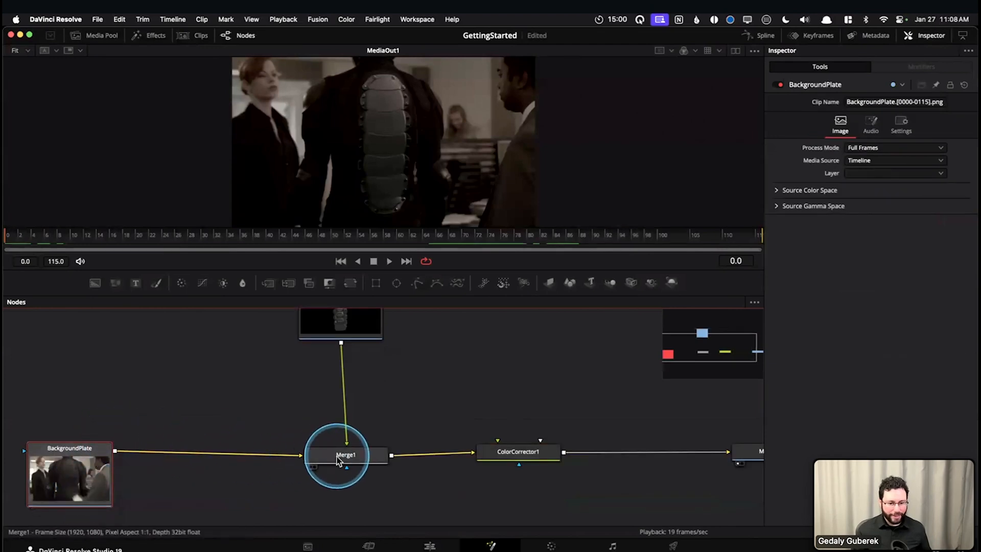
pyautogui.click(337, 459)
pyautogui.press('1')
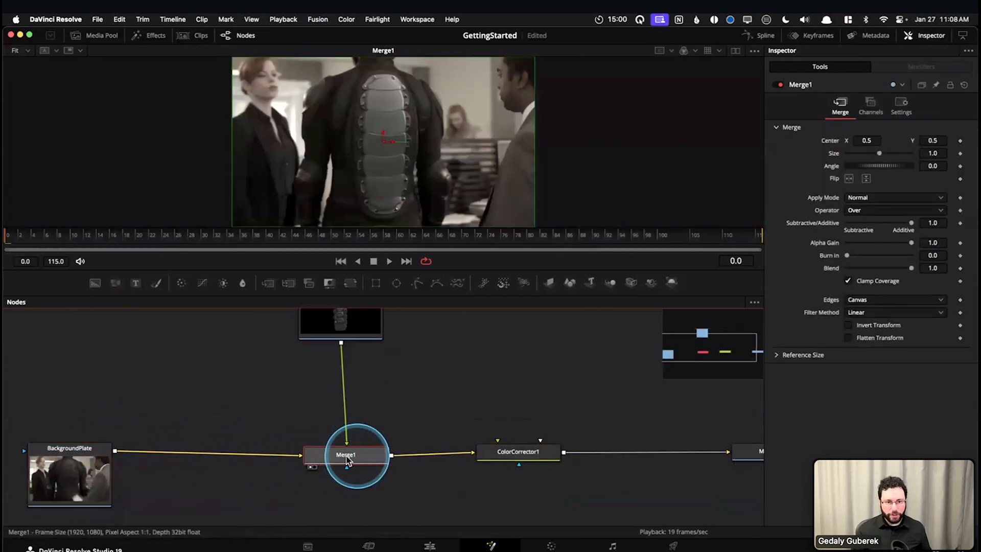
pyautogui.click(511, 455)
pyautogui.press('1')
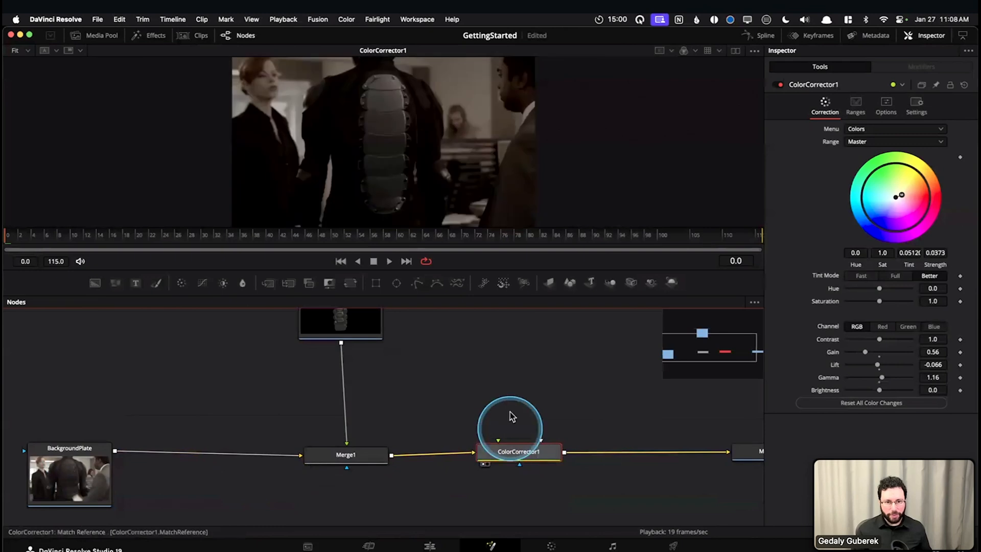
# Move ColorCorrector1 between BackgroundPlate and Merge1, and view its output followed by that of Merge1
pyautogui.moveTo(532, 453); pyautogui.dragTo(349, 407)
pyautogui.moveTo(278, 432); pyautogui.dragTo(206, 454)
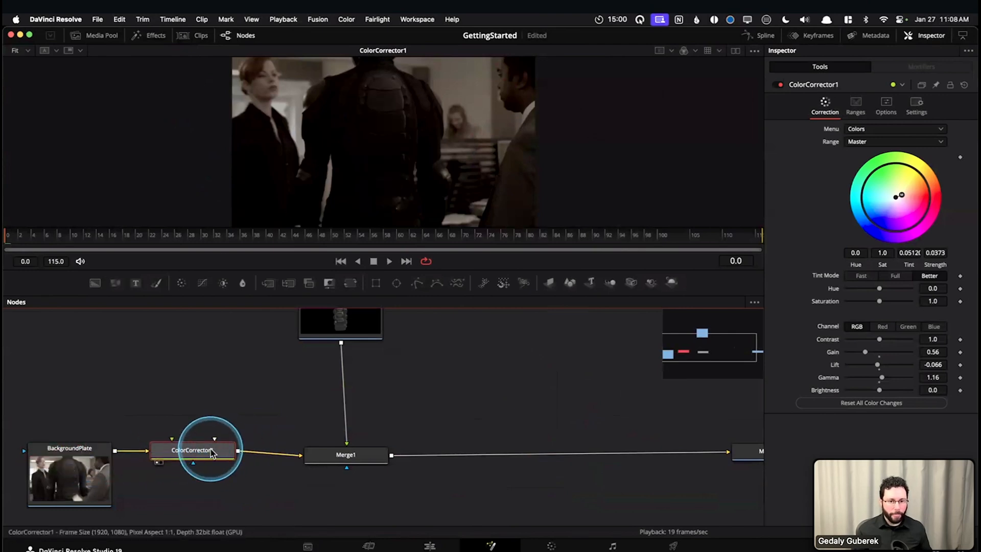
pyautogui.press('1')
pyautogui.press('1')
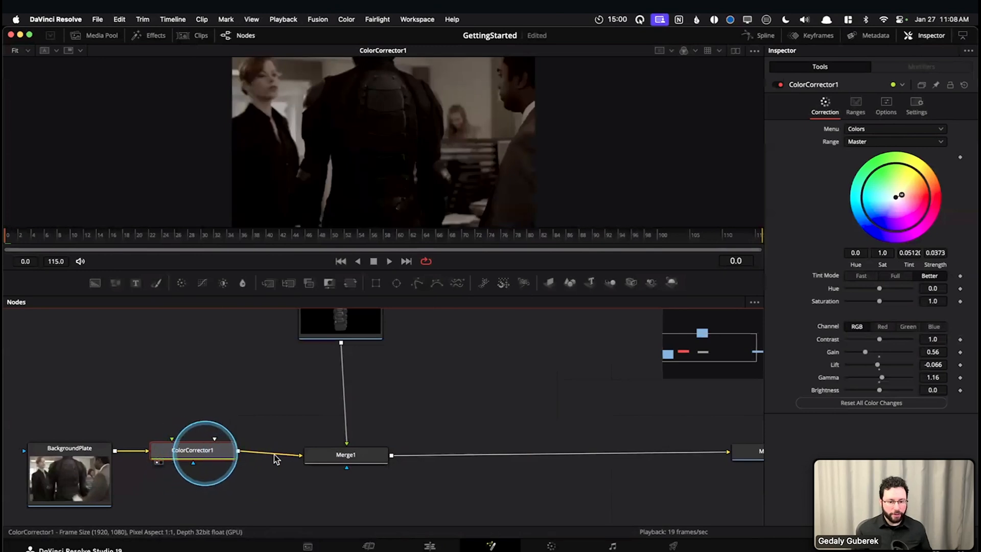
pyautogui.click(335, 460)
pyautogui.press('1')
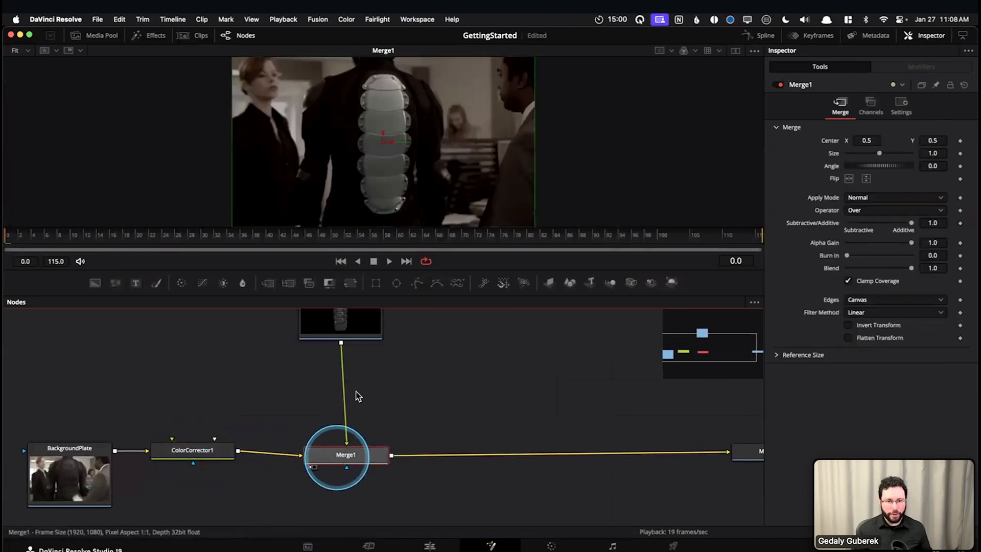
# Move ColorCorrector1 back onto the connection between DriveDock and Merge1
pyautogui.moveTo(512, 352); pyautogui.dragTo(499, 393)
pyautogui.moveTo(432, 408); pyautogui.dragTo(462, 391)
pyautogui.moveTo(217, 476); pyautogui.dragTo(364, 411)
pyautogui.scroll(2, 464, 401)
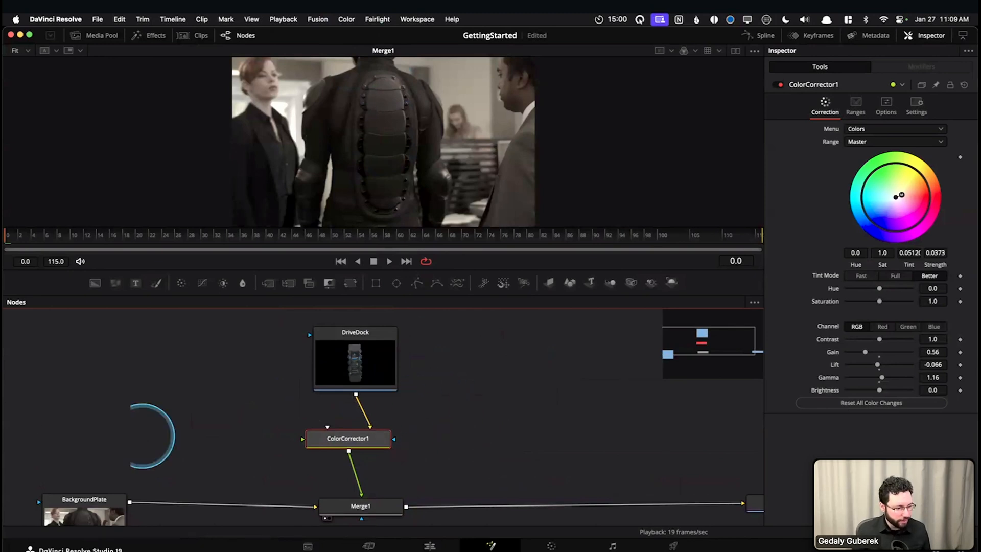
# Detach ColorCorrector1 so that DriveDock feeds Merge1 directly, and reinsert it on the connection between the two
pyautogui.moveTo(455, 438); pyautogui.dragTo(425, 416)
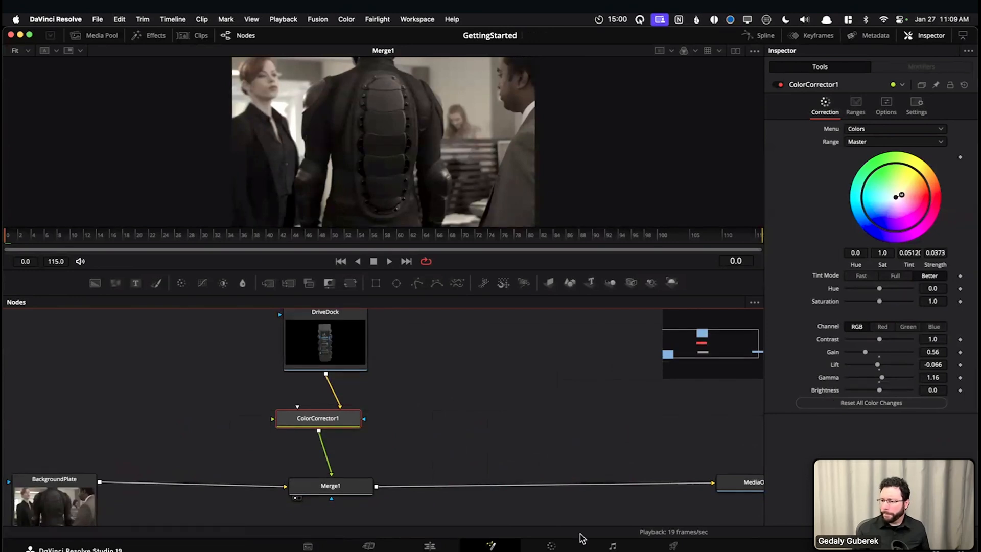
pyautogui.moveTo(322, 425); pyautogui.dragTo(351, 410)
pyautogui.moveTo(332, 446); pyautogui.dragTo(364, 423)
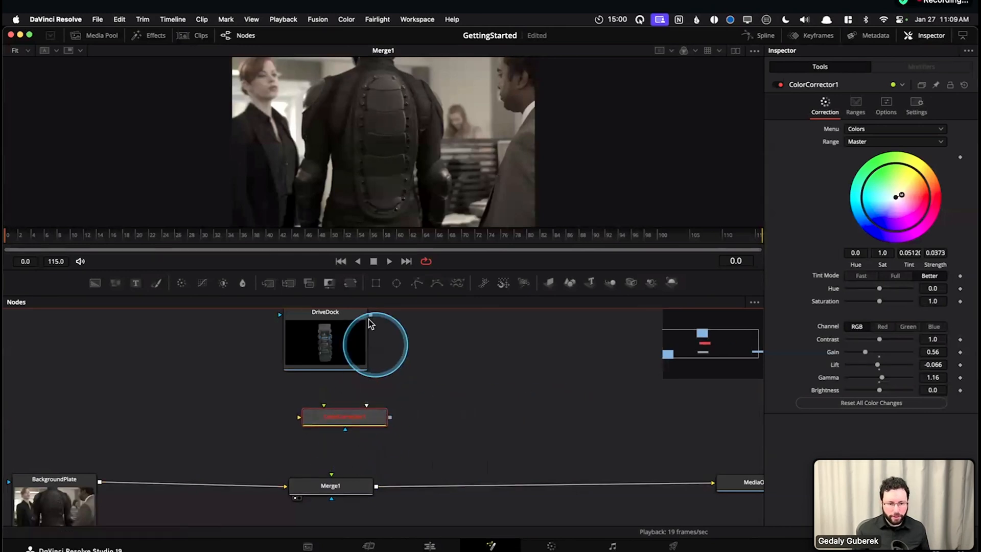
pyautogui.moveTo(370, 317); pyautogui.dragTo(330, 482)
pyautogui.moveTo(508, 407); pyautogui.dragTo(419, 409)
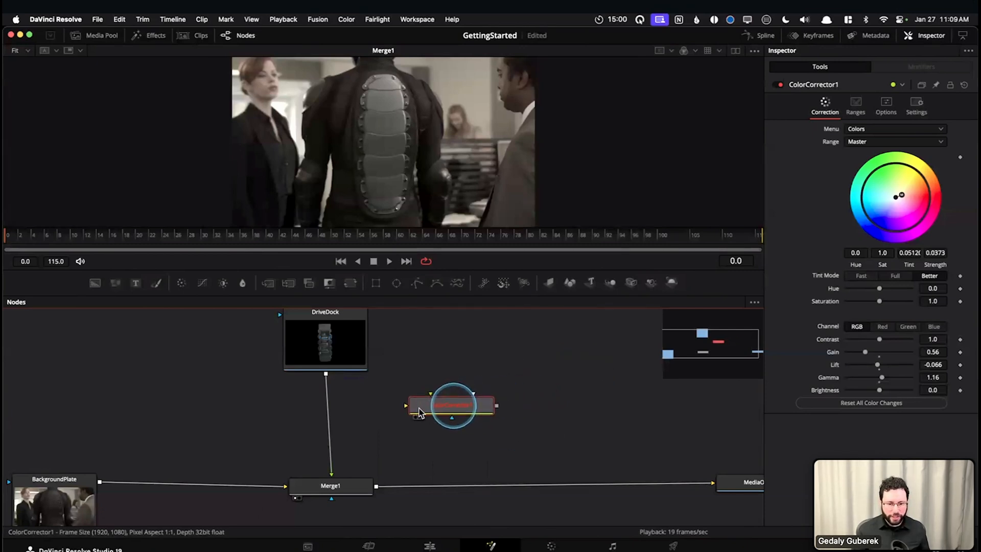
pyautogui.moveTo(359, 421)
pyautogui.mouseDown()
pyautogui.moveTo(317, 416)
pyautogui.moveTo(330, 429)
pyautogui.moveTo(438, 422)
pyautogui.moveTo(327, 429)
pyautogui.moveTo(422, 426)
pyautogui.moveTo(335, 427)
pyautogui.moveTo(355, 424)
pyautogui.mouseUp()
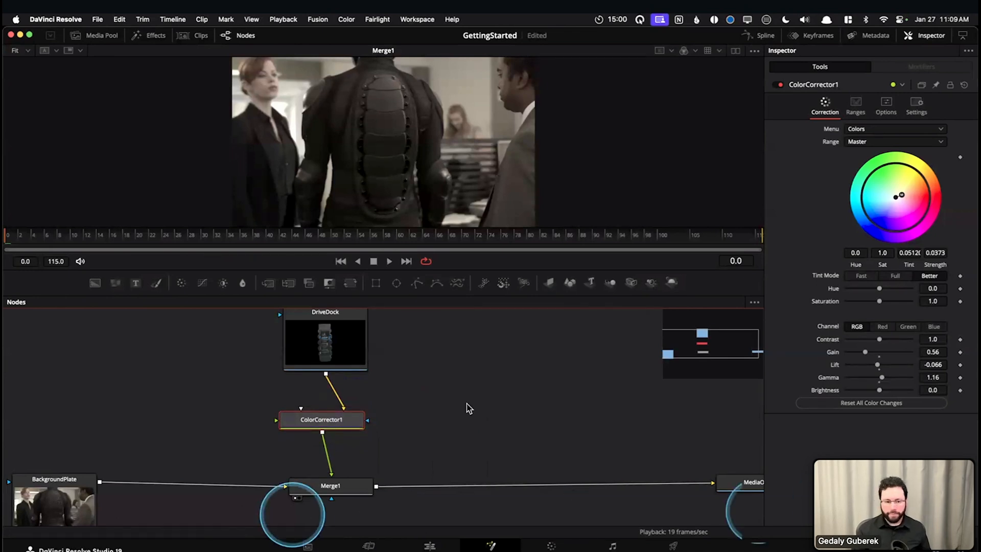
pyautogui.moveTo(497, 385); pyautogui.dragTo(534, 389)
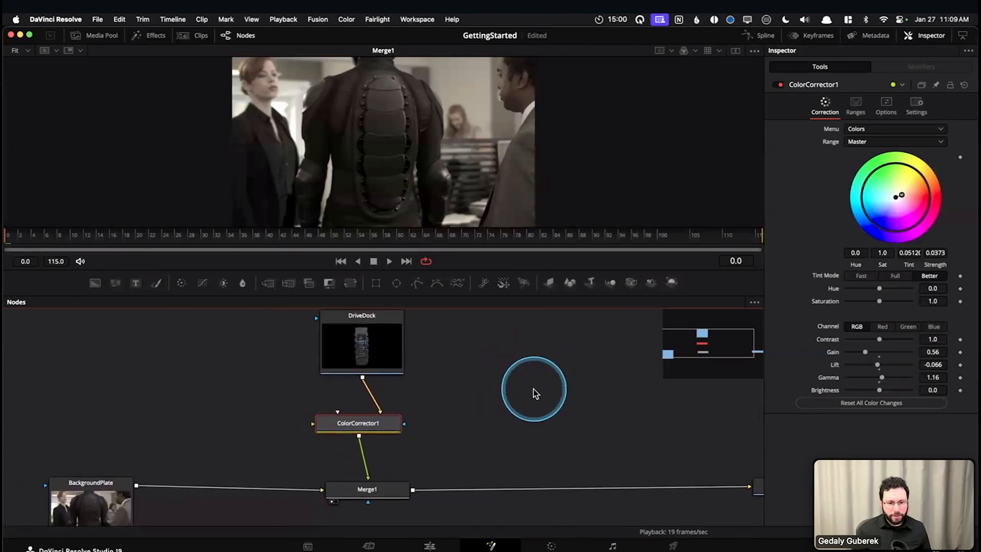
pyautogui.click(377, 350)
pyautogui.click(351, 348)
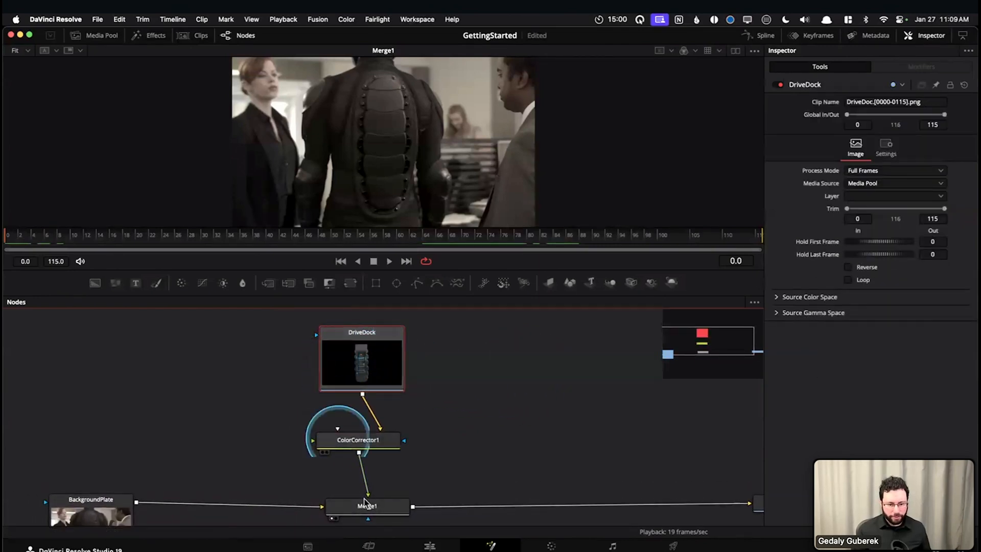
pyautogui.click(367, 443)
pyautogui.click(443, 399)
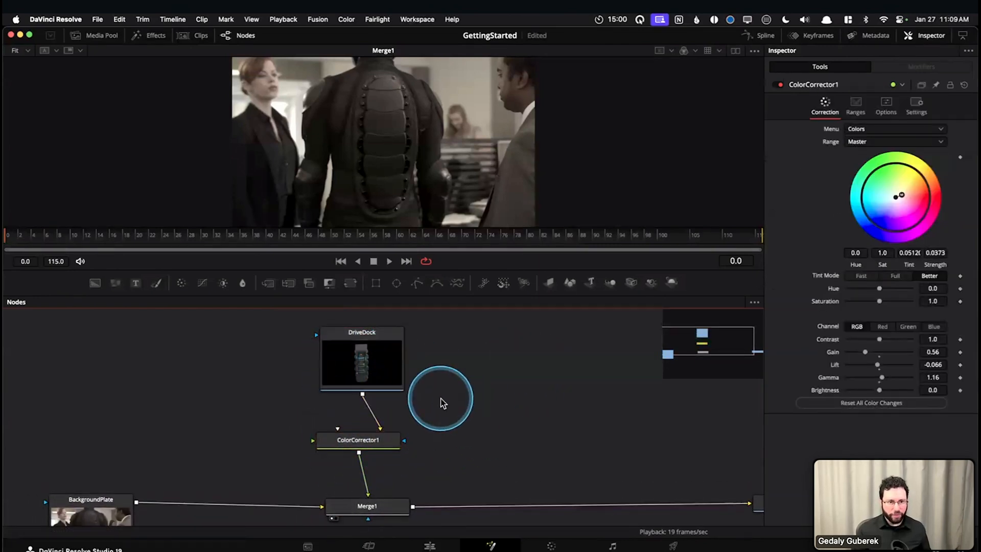
pyautogui.moveTo(581, 440)
pyautogui.mouseDown()
pyautogui.moveTo(570, 417)
pyautogui.moveTo(520, 397)
pyautogui.moveTo(581, 423)
pyautogui.mouseUp()
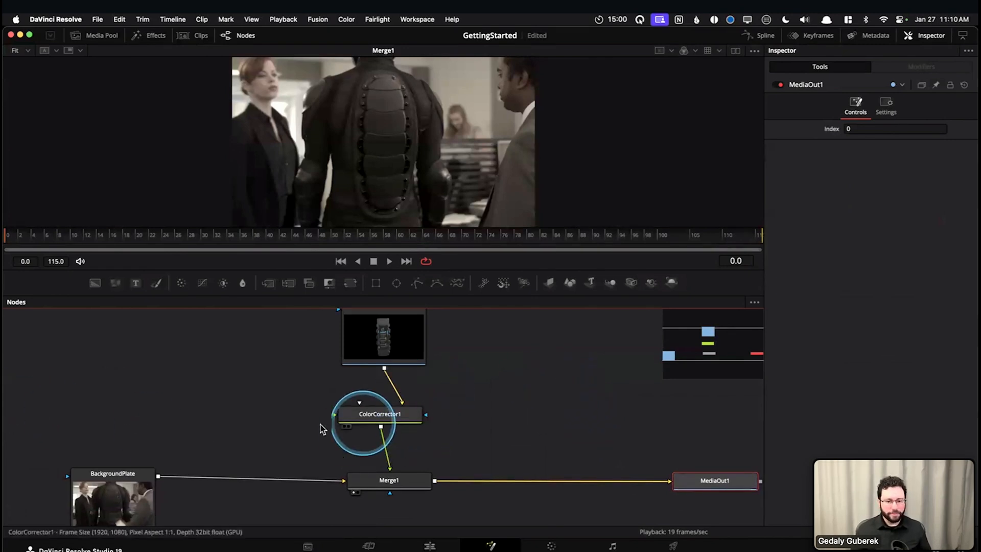
pyautogui.moveTo(276, 409); pyautogui.dragTo(254, 411)
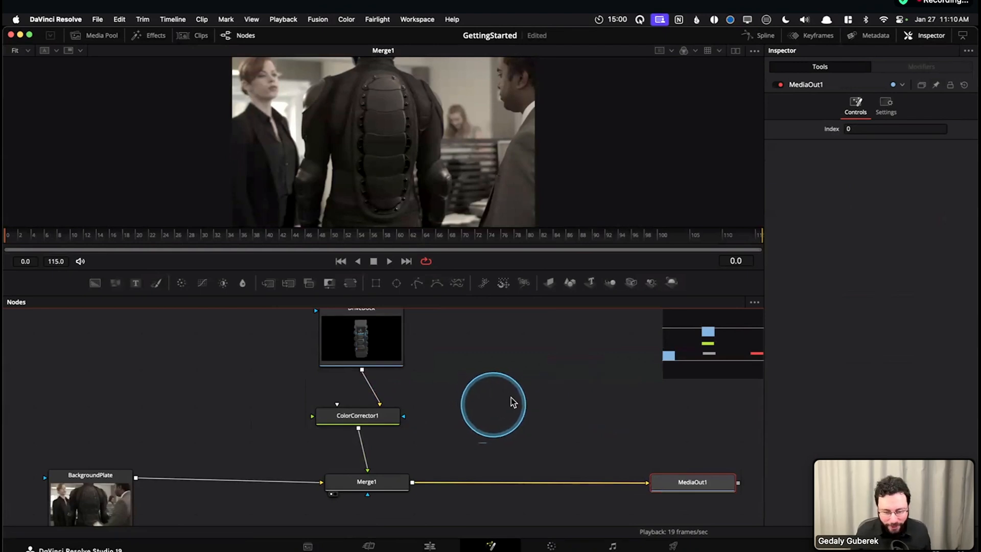
pyautogui.moveTo(508, 407); pyautogui.dragTo(526, 408)
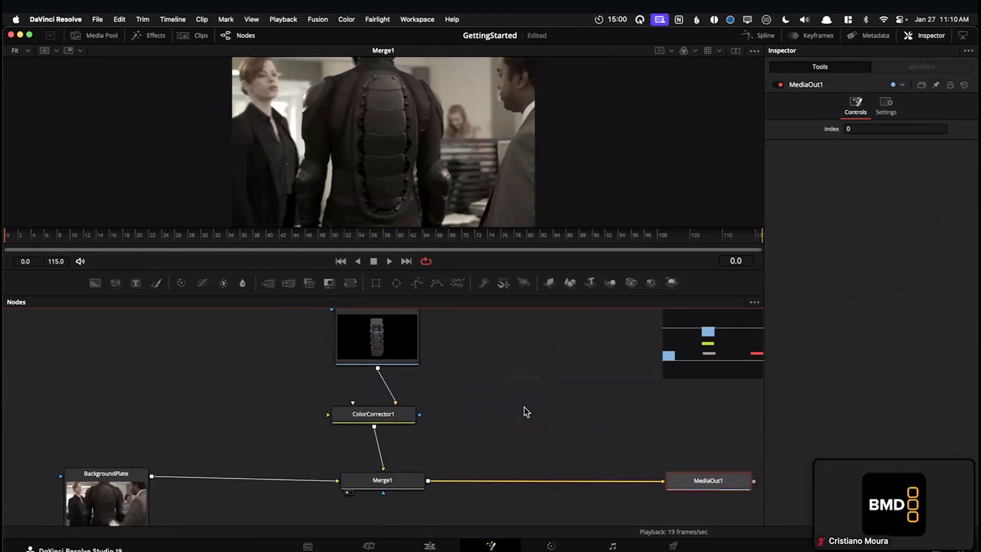
pyautogui.click(256, 348)
pyautogui.moveTo(269, 350); pyautogui.dragTo(530, 422)
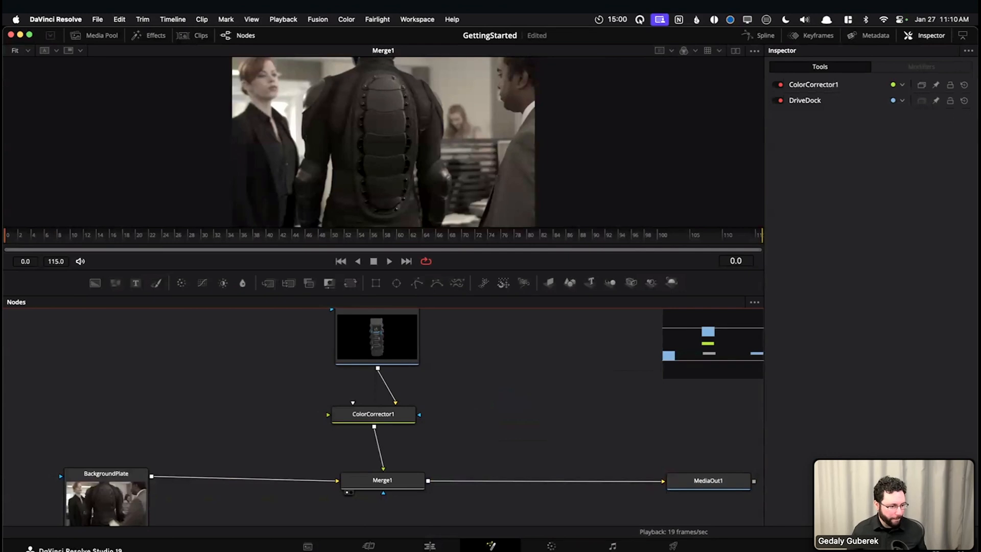
pyautogui.click(577, 432)
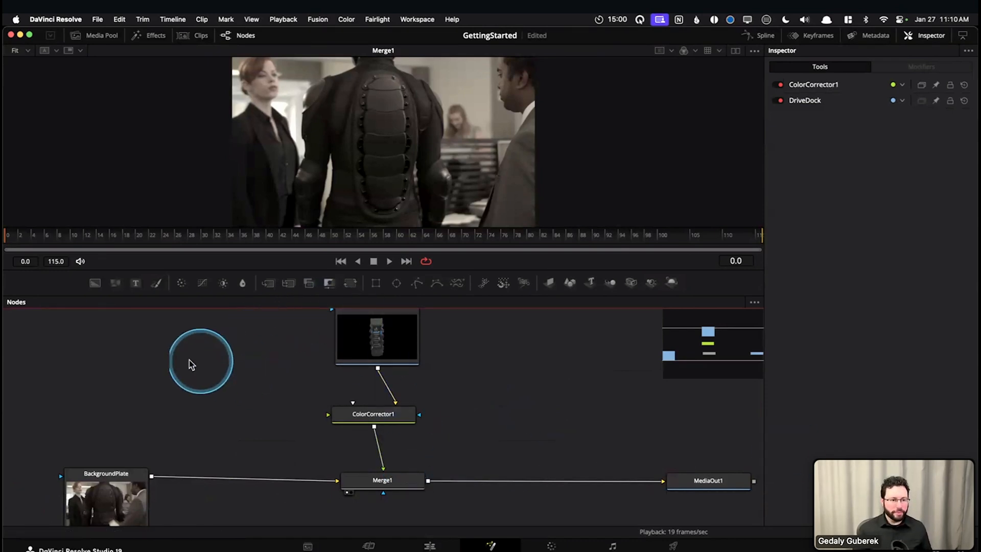
# Enlarge the viewer and play the Merge1 composite up to frame 84
pyautogui.press('space')
pyautogui.press('space')
pyautogui.moveTo(231, 272); pyautogui.dragTo(233, 389)
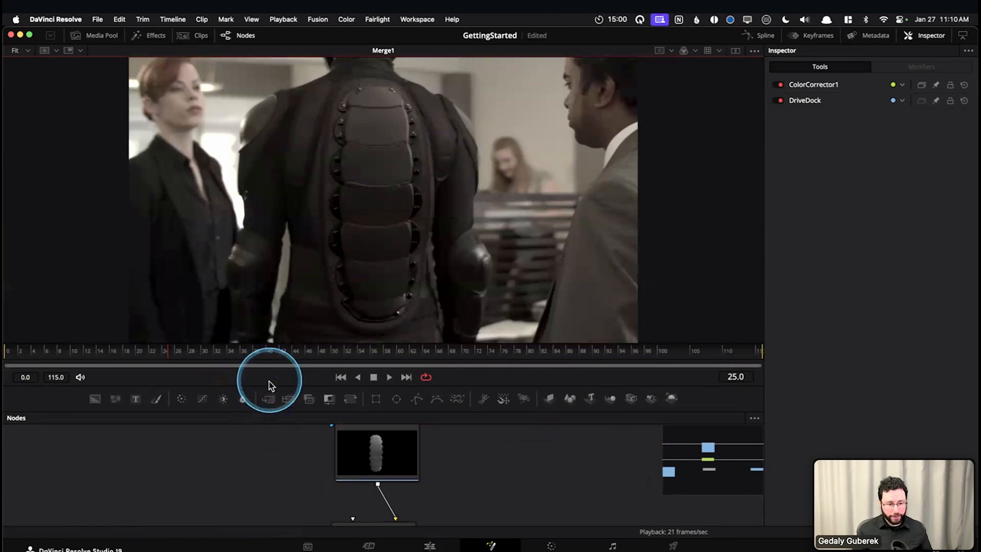
pyautogui.moveTo(265, 387); pyautogui.dragTo(285, 299)
pyautogui.click(252, 463)
pyautogui.press('space')
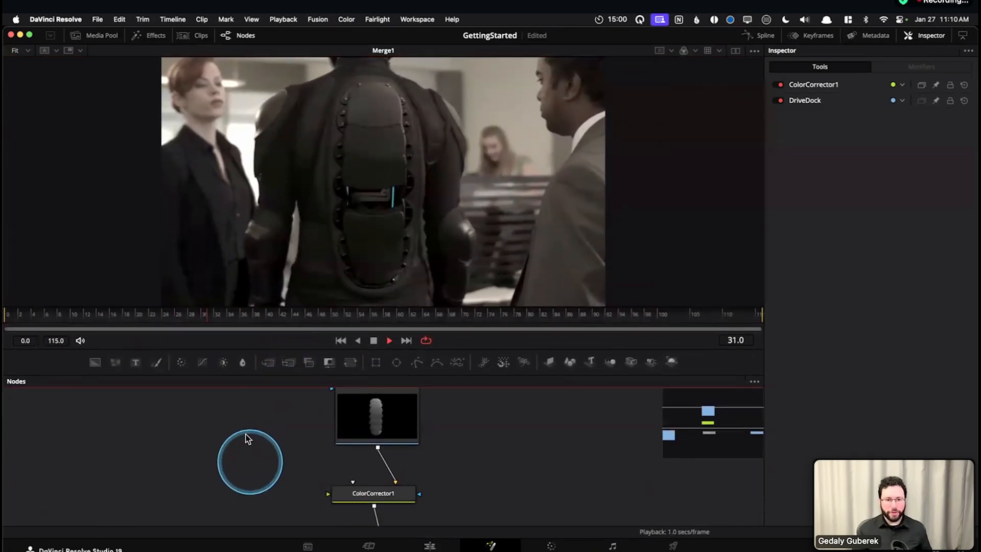
pyautogui.press('space')
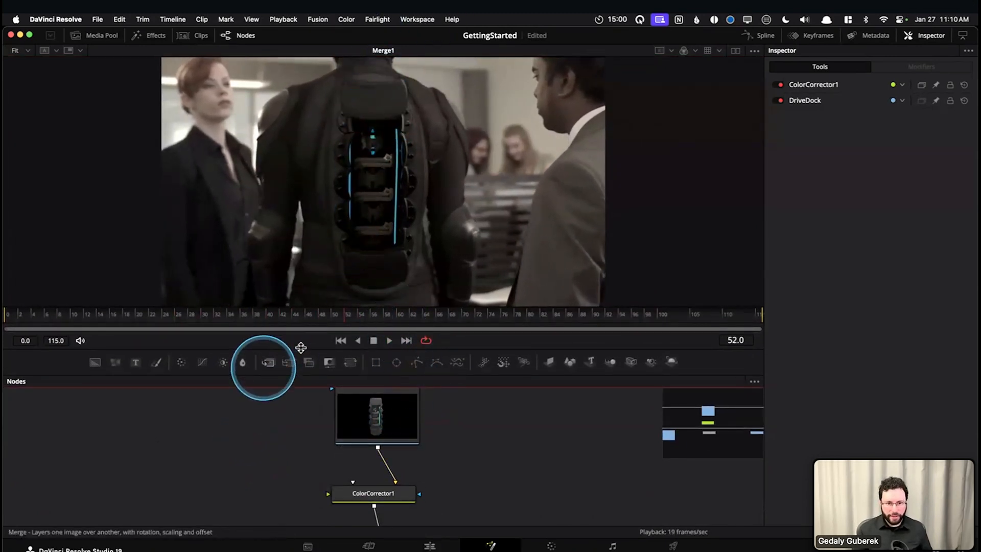
# Scrub the composite around frames 83 to 90 where the hand crosses the drive dock, reduce the viewer height slightly, and return to frame 0
pyautogui.click(224, 455)
pyautogui.moveTo(554, 314); pyautogui.dragTo(597, 314)
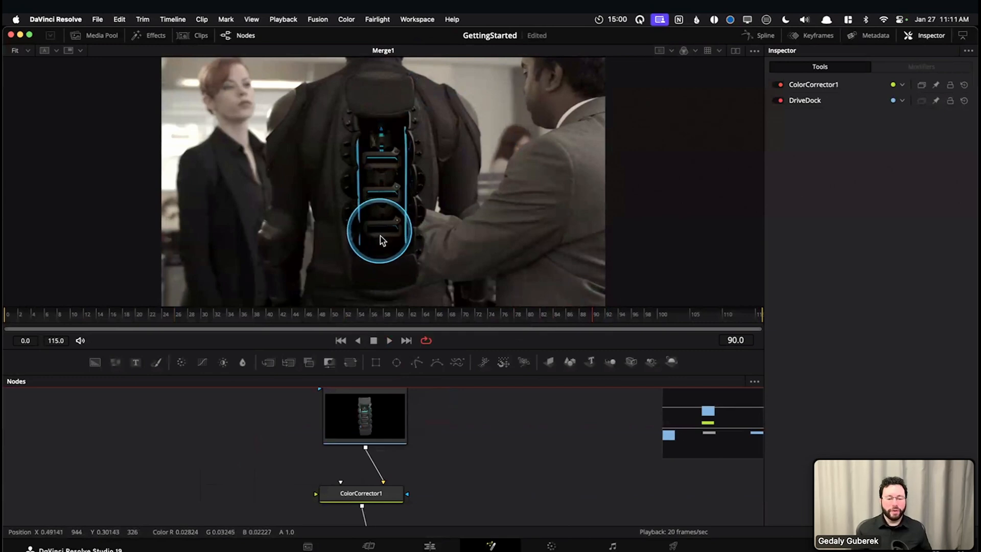
pyautogui.moveTo(543, 342); pyautogui.dragTo(546, 292)
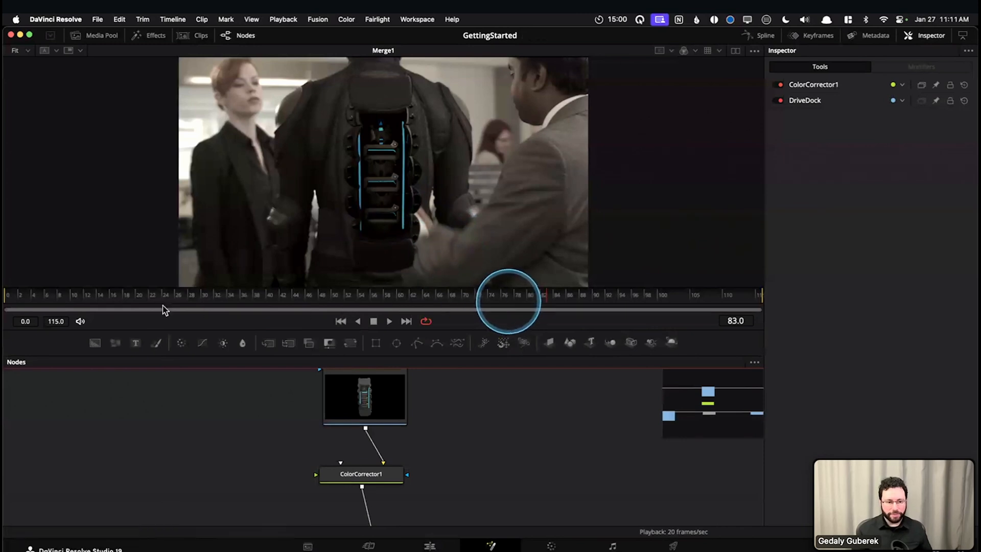
pyautogui.click(25, 297)
pyautogui.moveTo(24, 293); pyautogui.dragTo(6, 294)
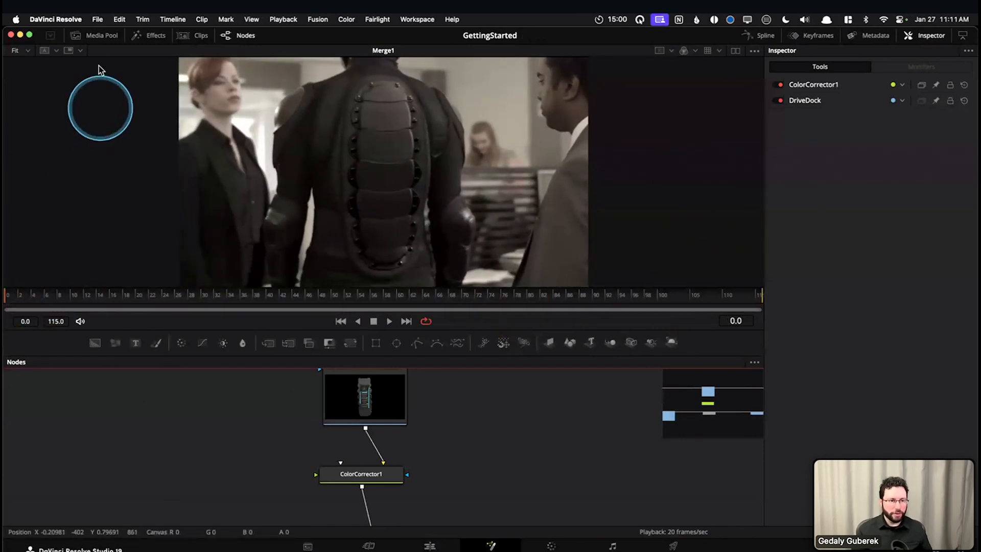
# Add the HandRoto clip from the Media bin to the node graph beside DriveDock, and hide the media pool
pyautogui.click(100, 35)
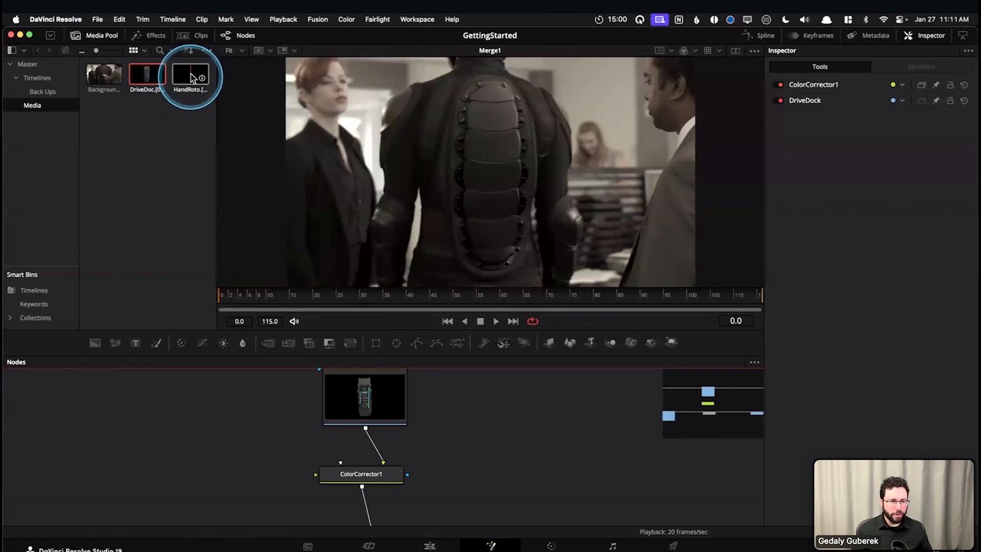
pyautogui.moveTo(191, 77); pyautogui.dragTo(186, 416)
pyautogui.moveTo(257, 427); pyautogui.dragTo(360, 440)
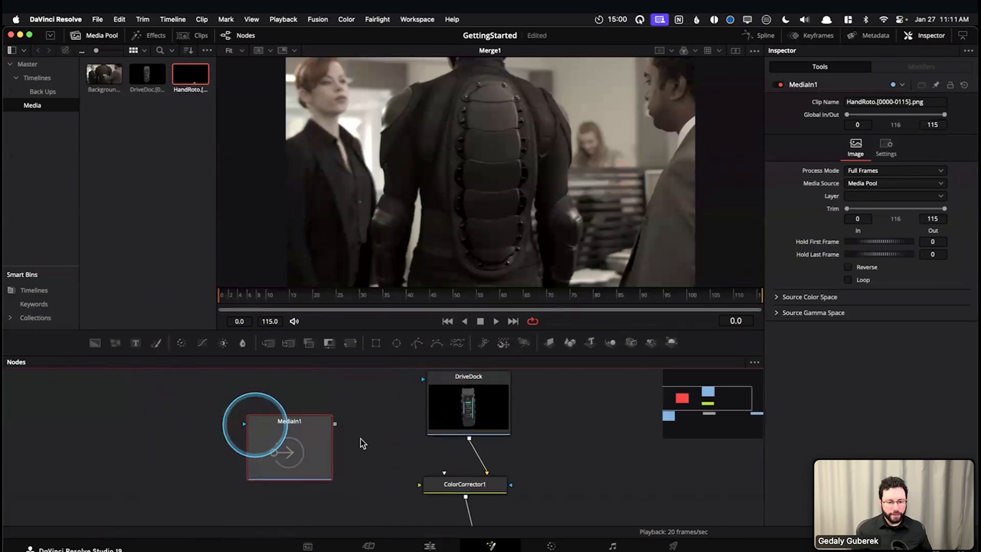
pyautogui.scroll(-1, 359, 441)
pyautogui.scroll(-1, 359, 442)
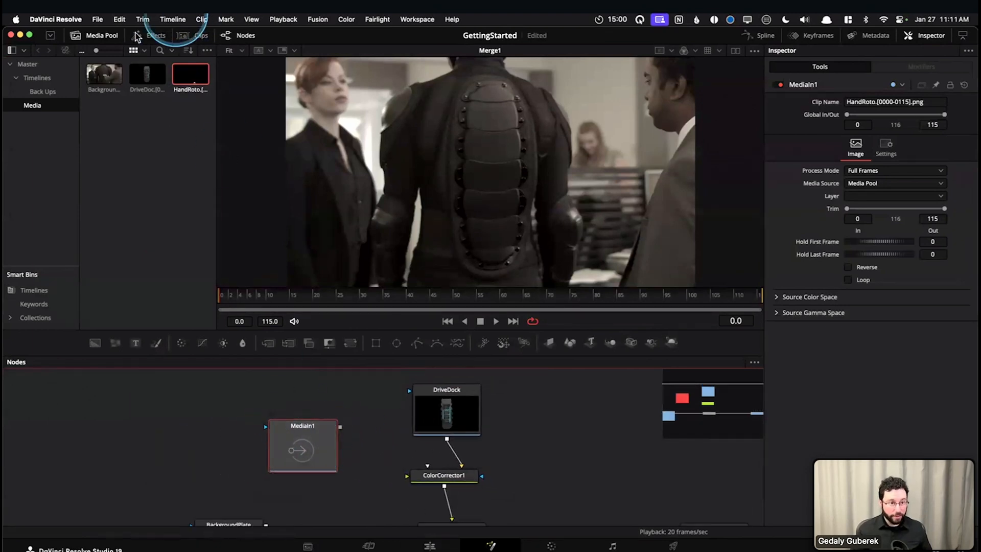
pyautogui.click(103, 36)
# Rename the new MediaIn1 node as HandRoto
pyautogui.click(295, 452)
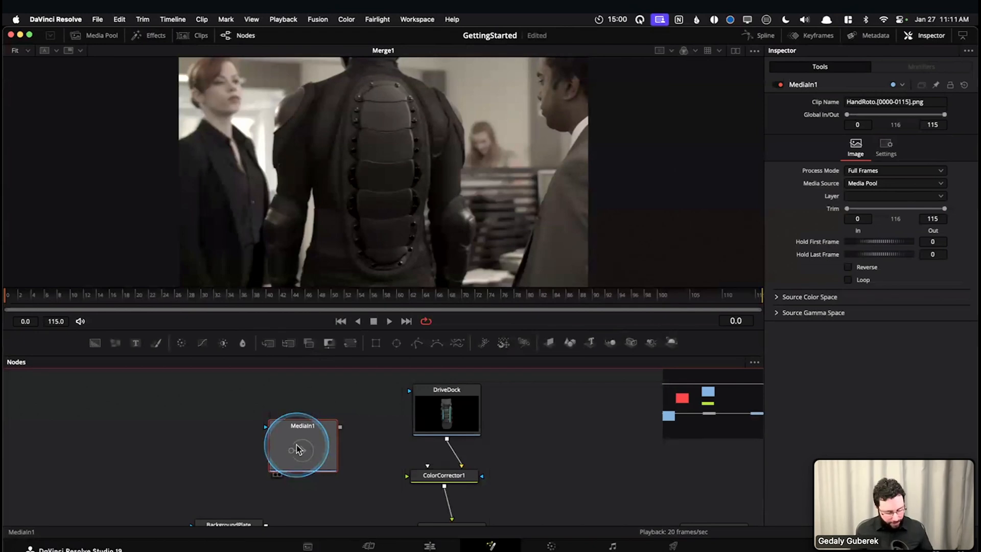
pyautogui.press('F2')
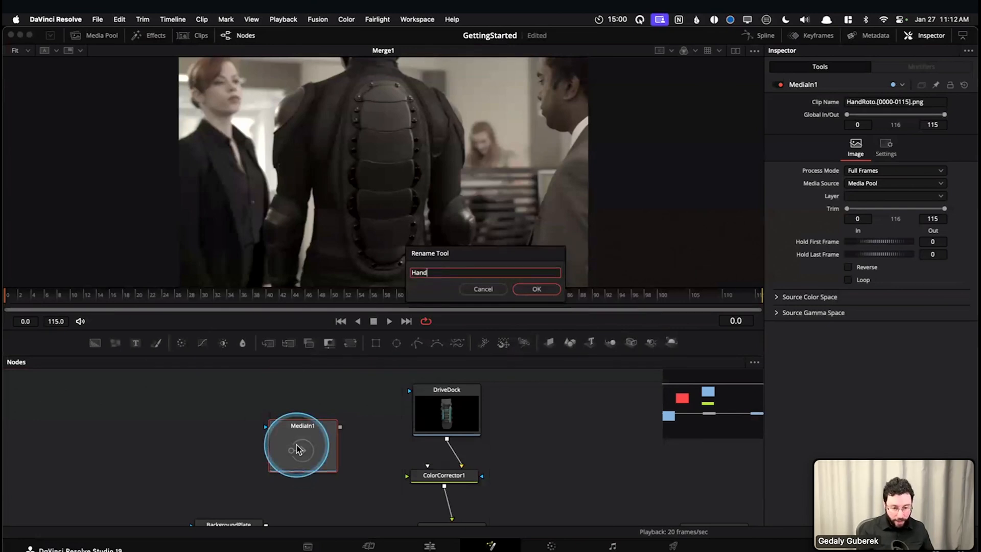
pyautogui.click(548, 294)
pyautogui.click(292, 436)
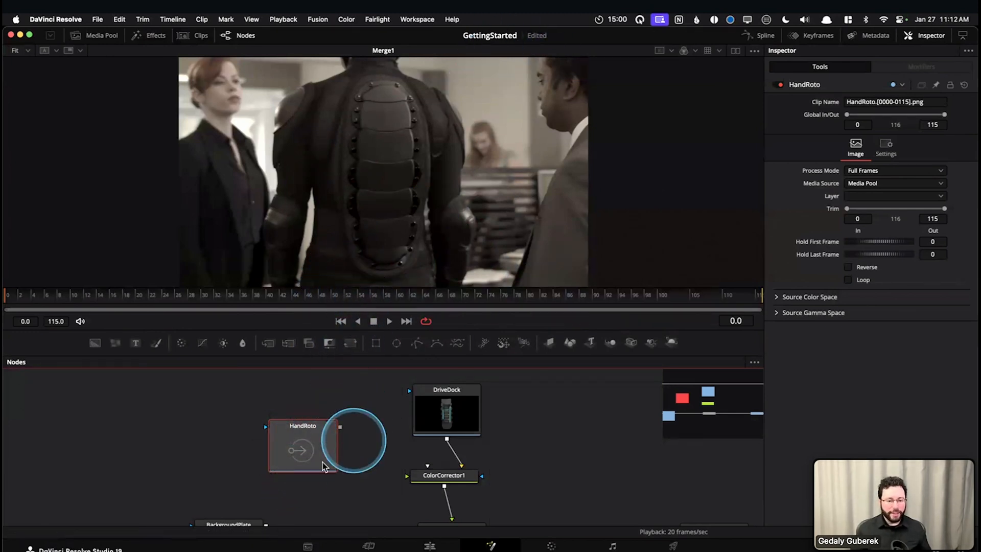
# Move HandRoto slightly up, view it, and scrub through its matte to frame 106 and back to frame 75
pyautogui.moveTo(308, 416); pyautogui.dragTo(296, 396)
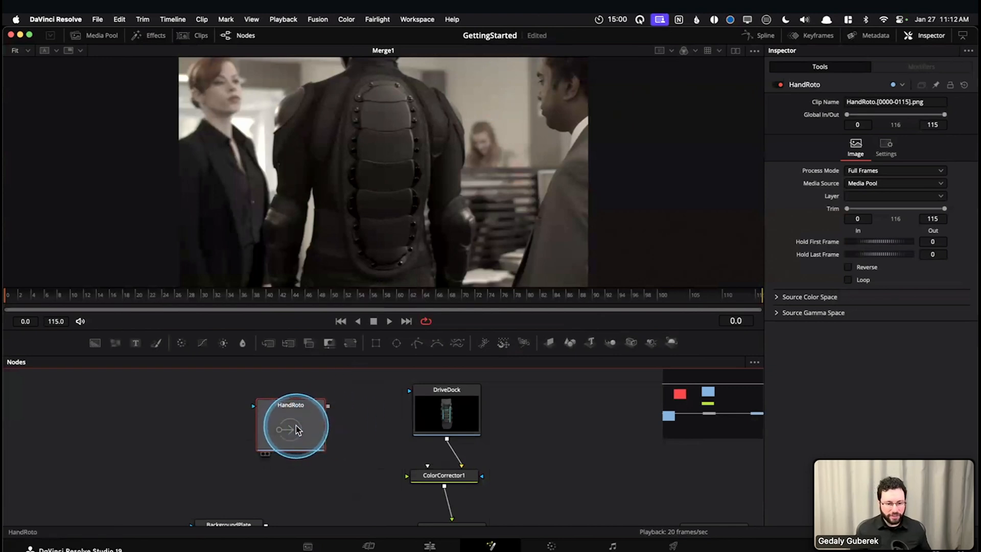
pyautogui.press('1')
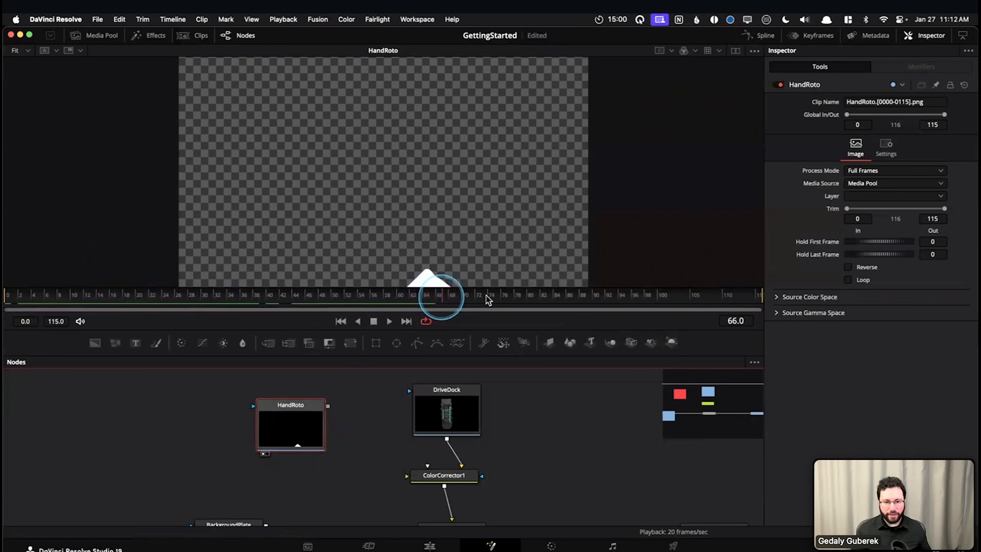
pyautogui.moveTo(554, 301); pyautogui.dragTo(697, 295)
pyautogui.moveTo(550, 431); pyautogui.dragTo(506, 416)
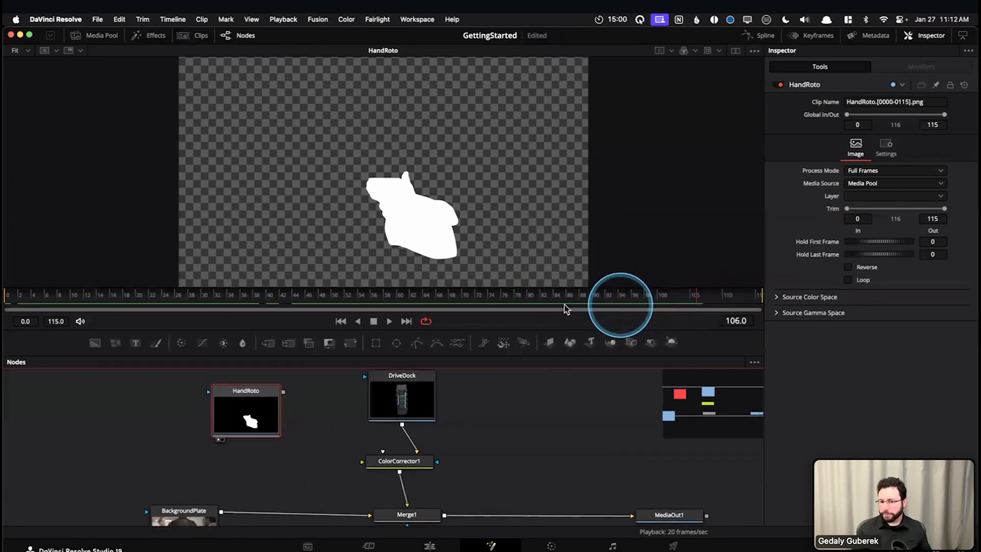
pyautogui.click(488, 295)
pyautogui.moveTo(522, 297); pyautogui.dragTo(498, 293)
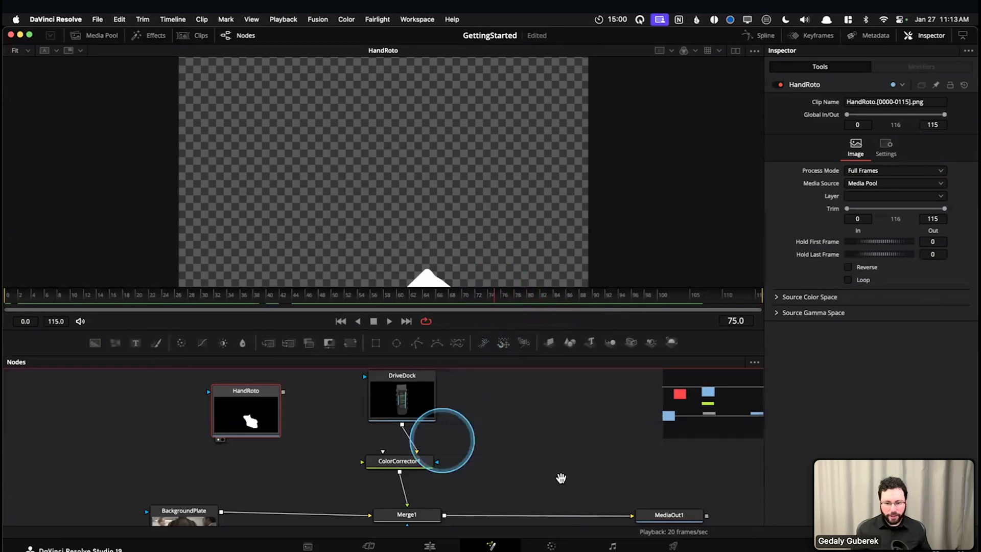
# View the MediaOut1 output and scrub forward to frame 81, where the hand starts to overlap the drive dock
pyautogui.hscroll(2, 561, 478)
pyautogui.click(657, 502)
pyautogui.press('1')
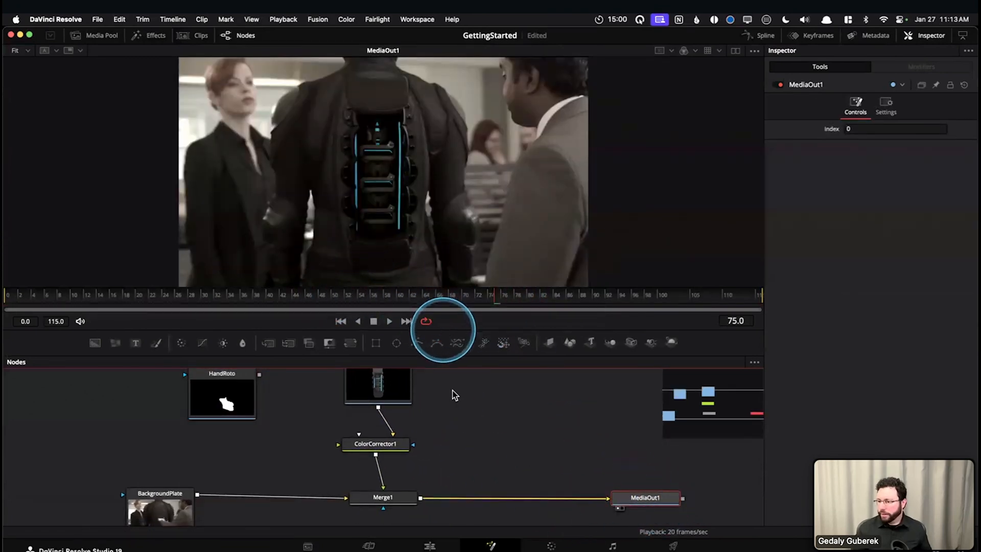
pyautogui.scroll(3, 475, 439)
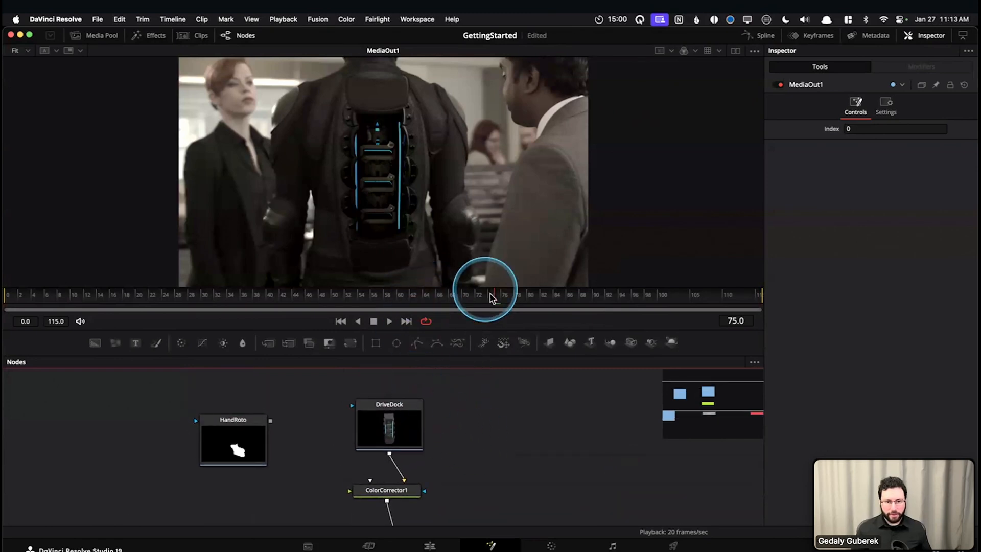
pyautogui.moveTo(491, 299); pyautogui.dragTo(541, 300)
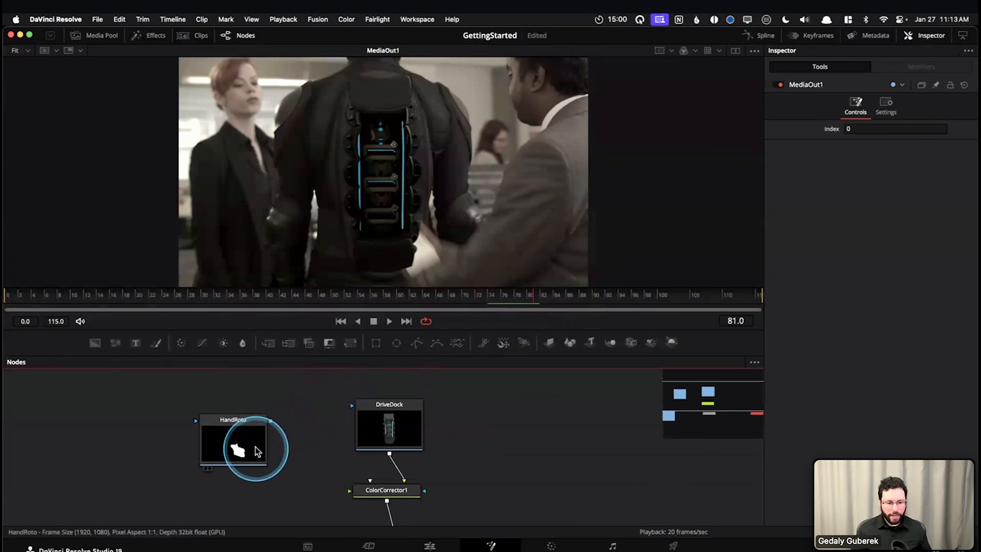
# Align HandRoto with DriveDock and connect its output to DriveDock's effect mask input
pyautogui.moveTo(257, 446); pyautogui.dragTo(254, 432)
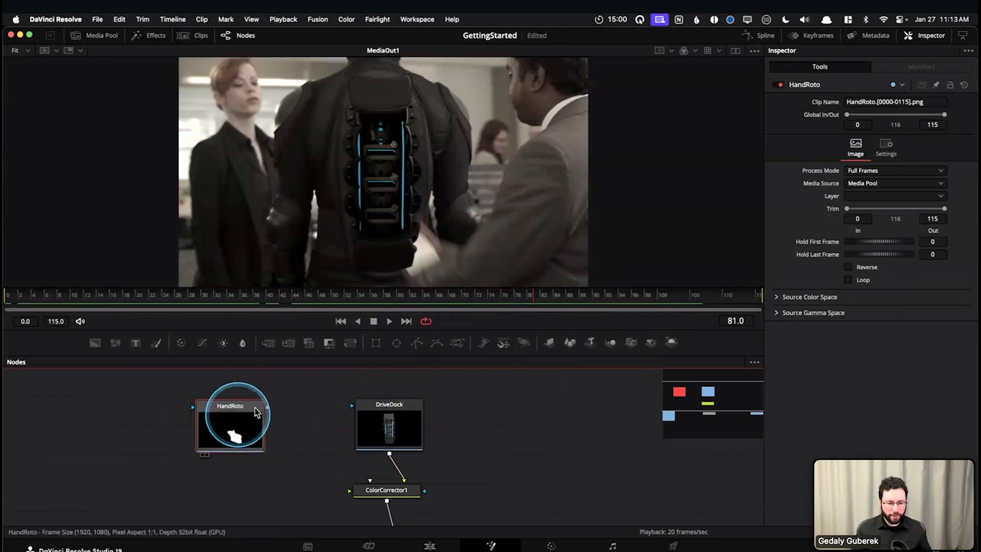
pyautogui.moveTo(268, 412)
pyautogui.mouseDown()
pyautogui.moveTo(353, 410)
pyautogui.moveTo(258, 412)
pyautogui.moveTo(329, 423)
pyautogui.moveTo(413, 409)
pyautogui.moveTo(247, 421)
pyautogui.mouseUp()
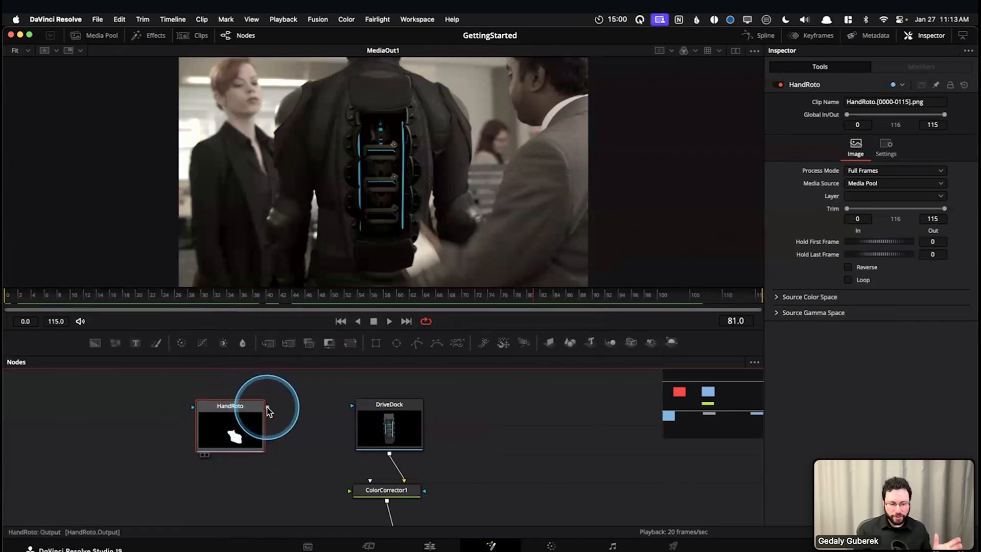
pyautogui.moveTo(268, 407); pyautogui.dragTo(347, 410)
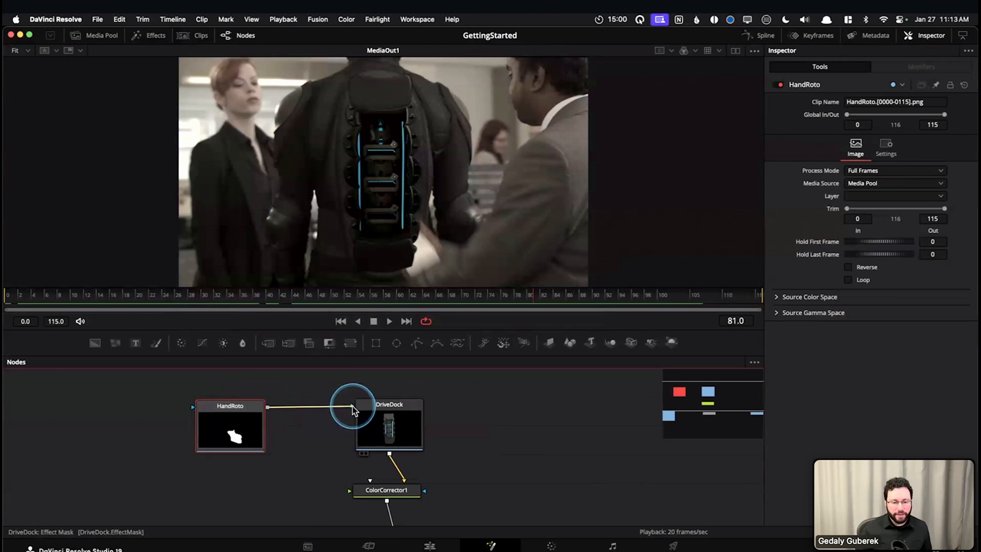
pyautogui.moveTo(351, 411); pyautogui.dragTo(254, 420)
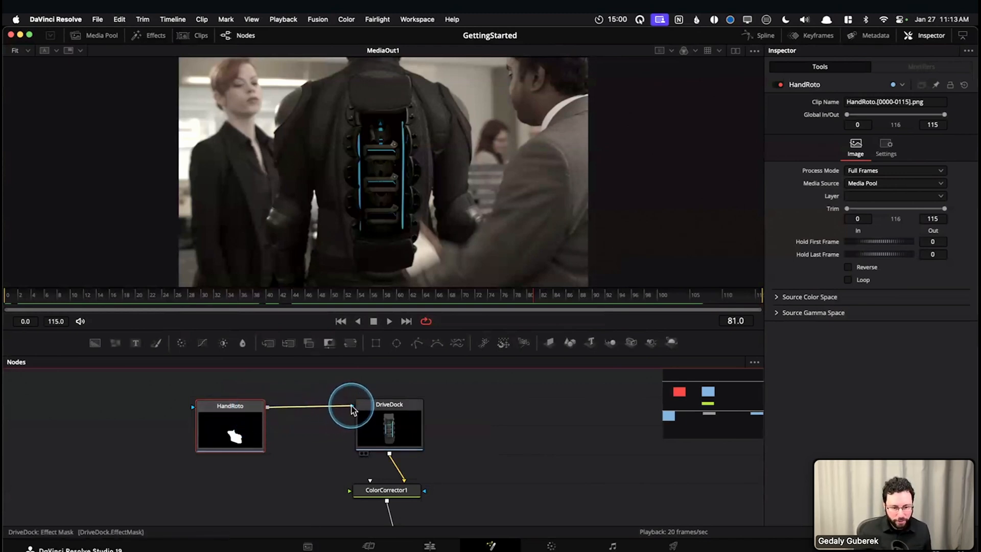
pyautogui.moveTo(352, 411); pyautogui.dragTo(351, 410)
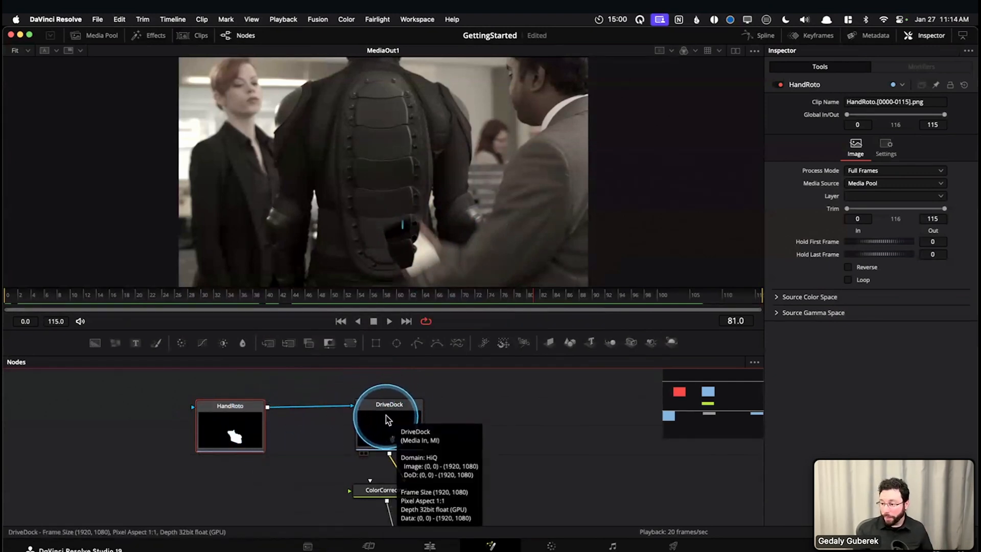
# Select DriveDock and open its mask settings in the Inspector
pyautogui.moveTo(492, 433); pyautogui.dragTo(469, 430)
pyautogui.click(365, 417)
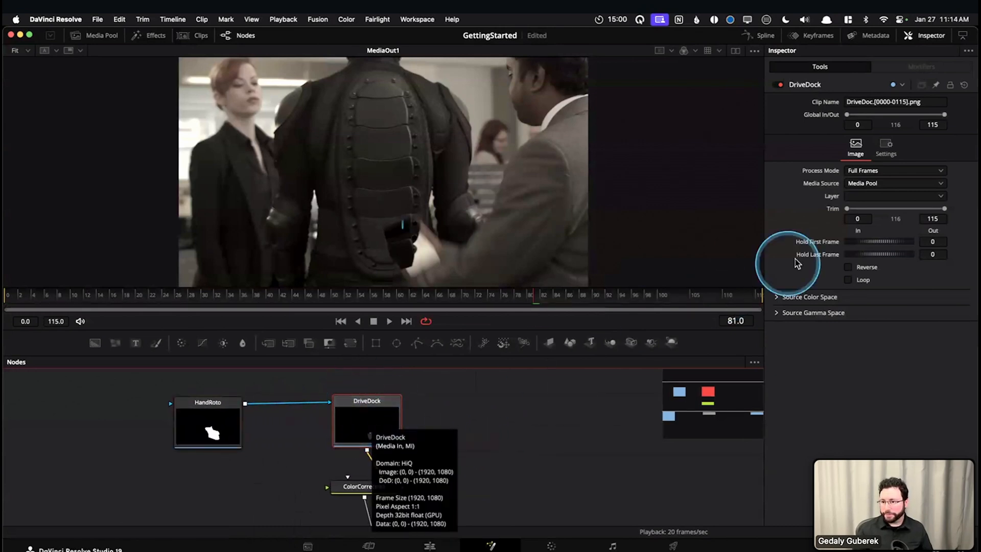
pyautogui.click(897, 148)
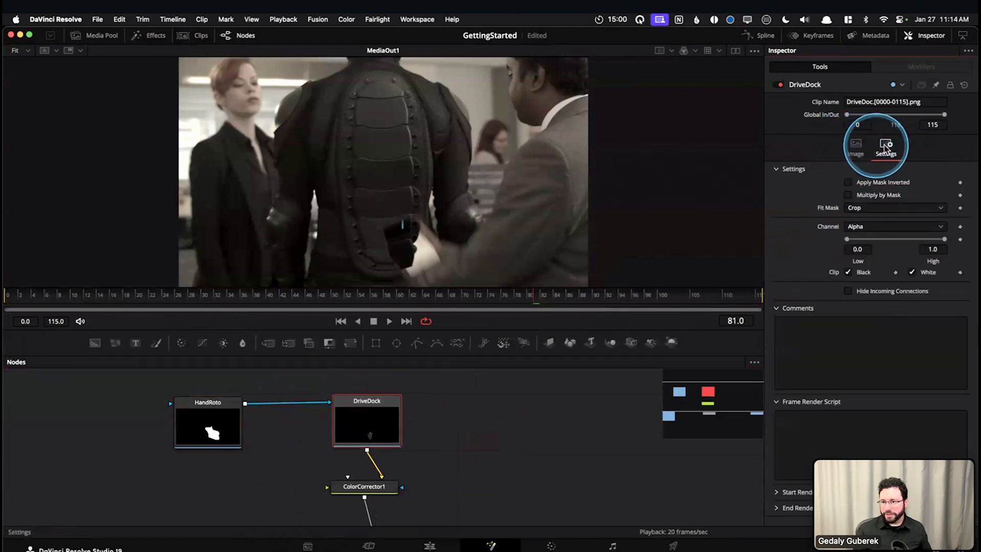
pyautogui.click(367, 417)
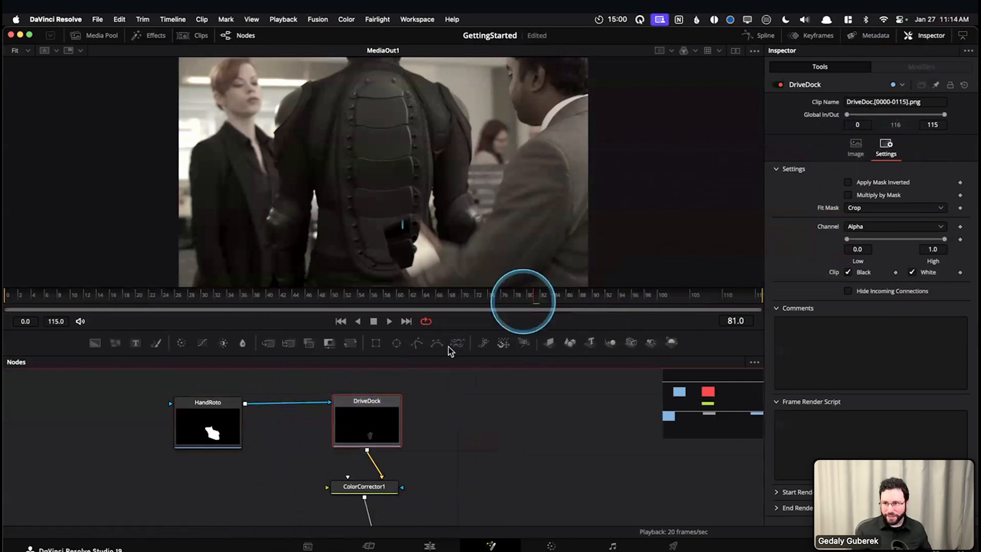
# Turn on Apply Mask Inverted for DriveDock
pyautogui.click(849, 151)
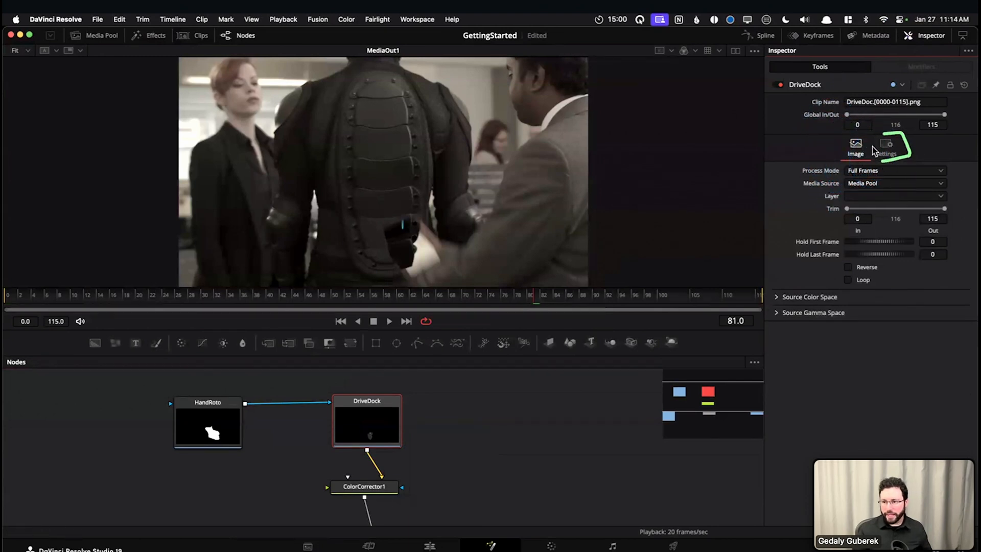
pyautogui.click(893, 151)
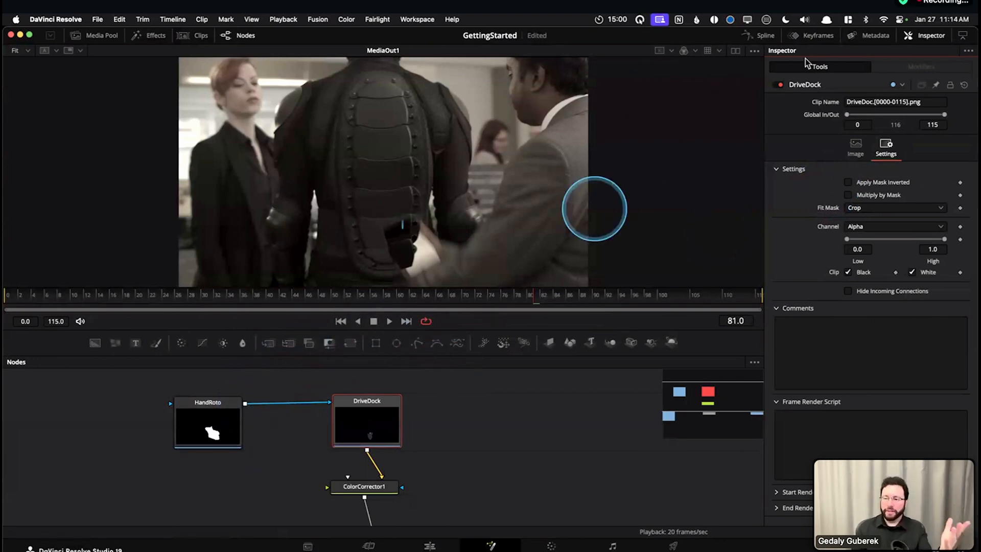
pyautogui.click(849, 183)
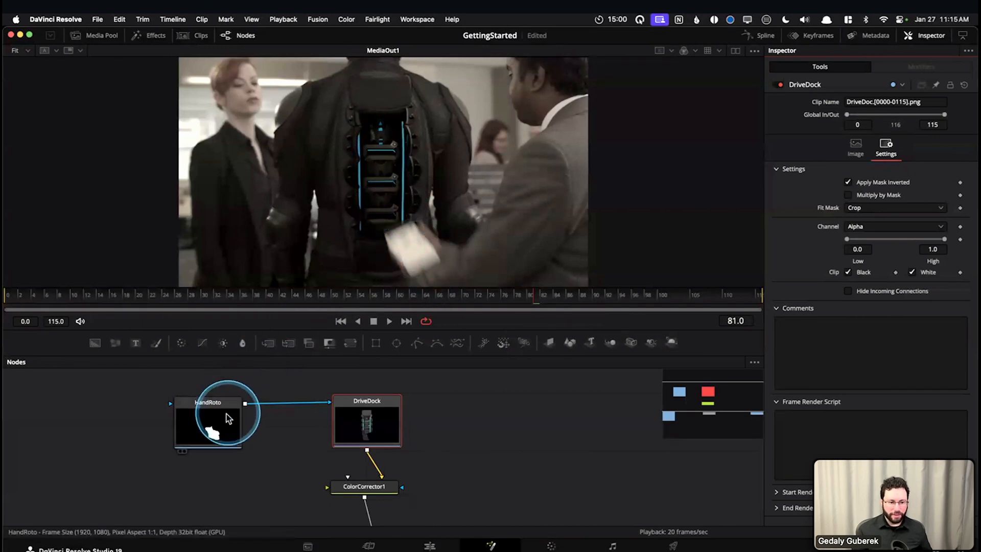
# Scrub the masked composite forward to frame 102, select HandRoto and check its link to DriveDock's effect mask, and scrub back to frame 4
pyautogui.moveTo(235, 301); pyautogui.dragTo(485, 310)
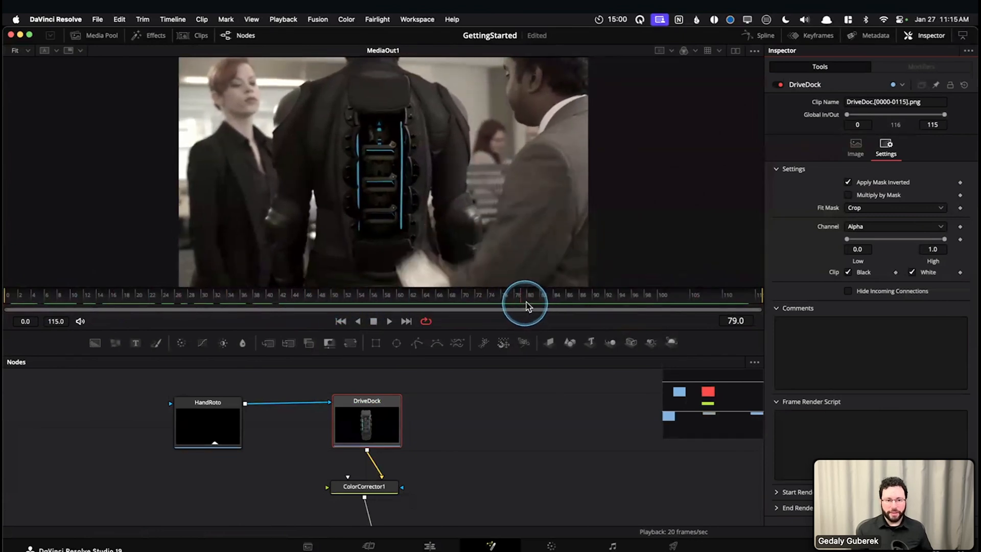
pyautogui.moveTo(551, 303); pyautogui.dragTo(672, 302)
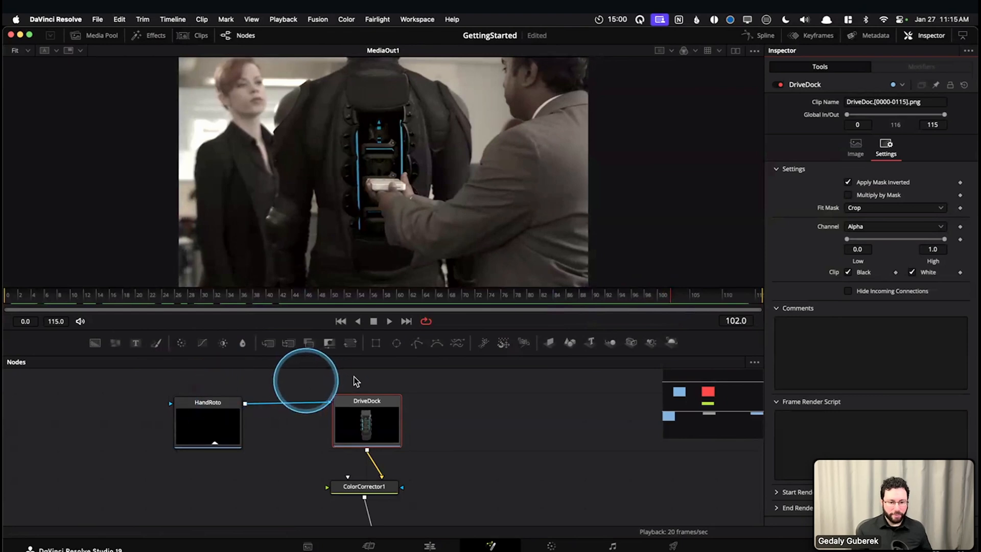
pyautogui.moveTo(129, 386); pyautogui.dragTo(270, 470)
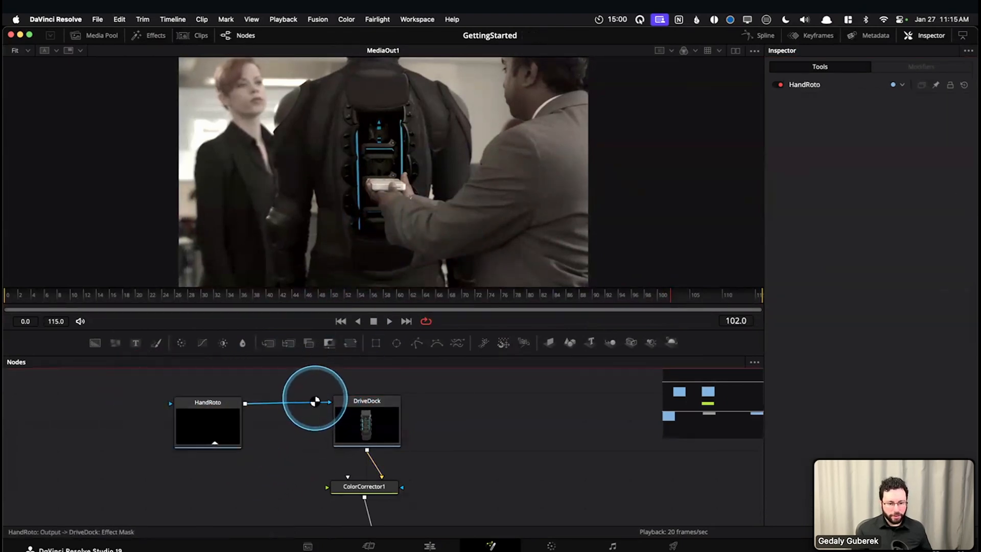
pyautogui.hscroll(1, 311, 410)
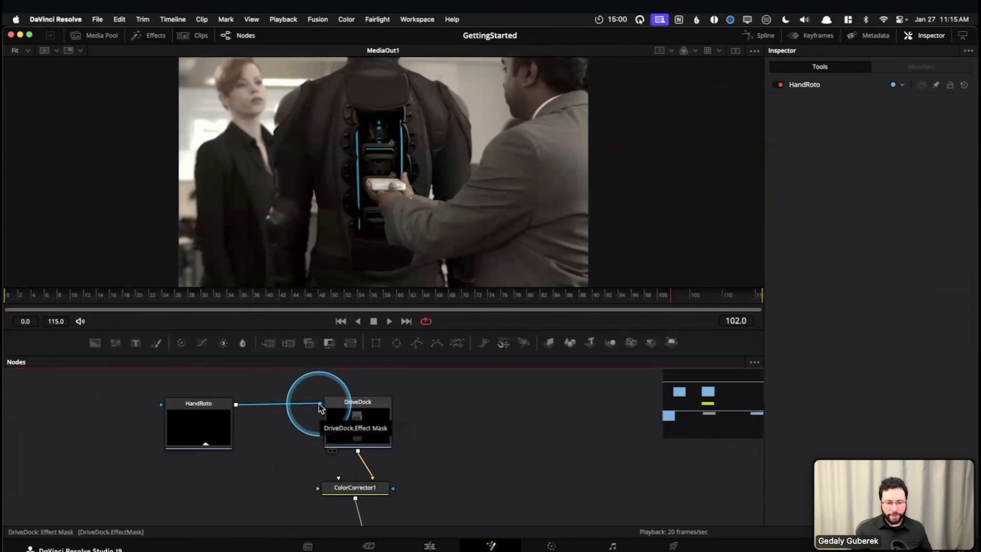
pyautogui.click(461, 319)
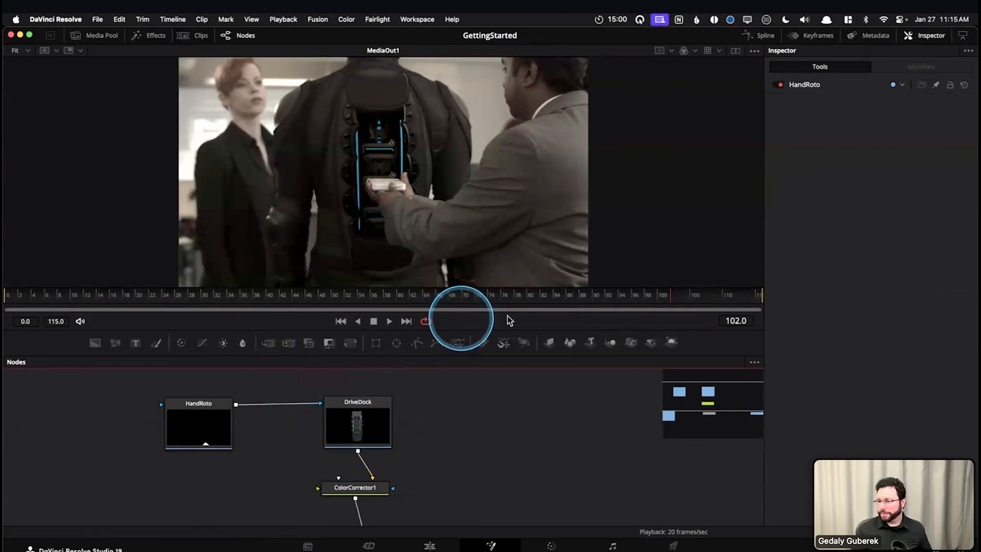
pyautogui.click(606, 296)
pyautogui.moveTo(591, 304); pyautogui.dragTo(33, 305)
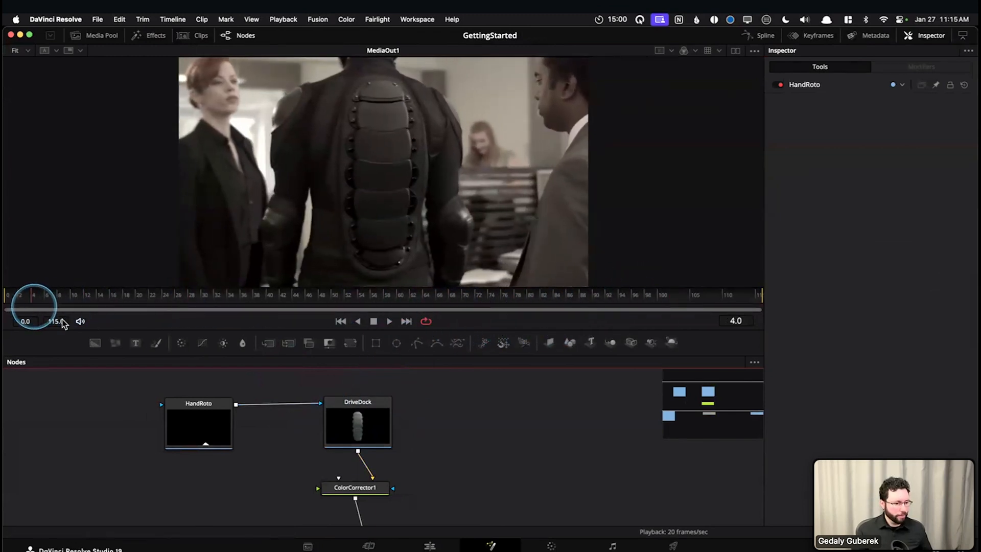
# Compare DriveDock with Apply Mask Inverted off and on again while scrubbing through the hand overlap to frame 94
pyautogui.click(367, 414)
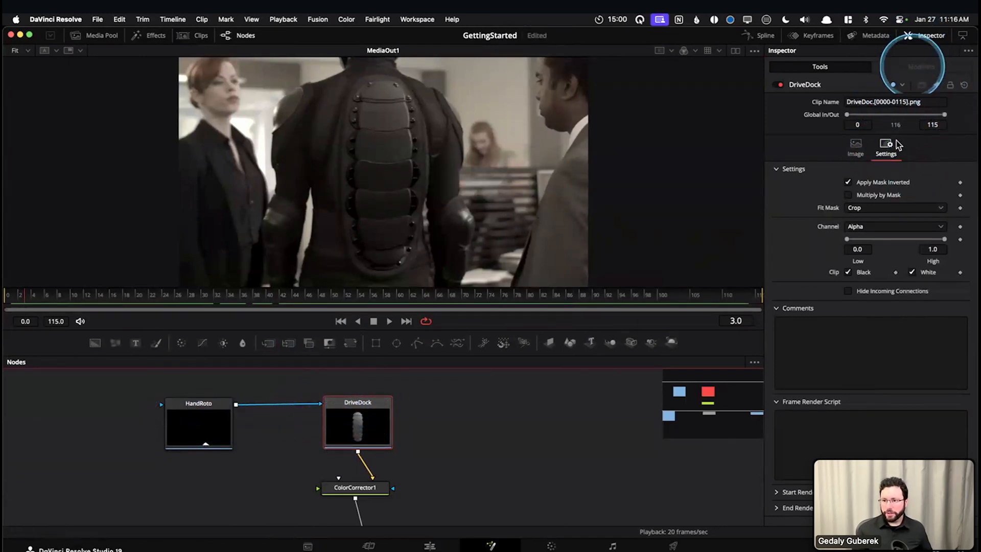
pyautogui.click(890, 184)
pyautogui.moveTo(233, 304); pyautogui.dragTo(569, 305)
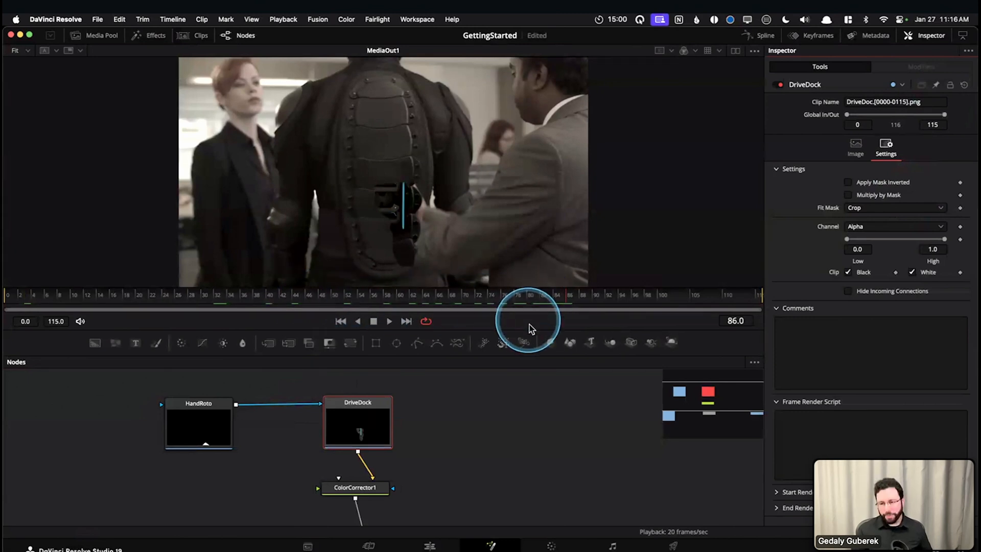
pyautogui.click(882, 183)
pyautogui.moveTo(363, 300); pyautogui.dragTo(604, 309)
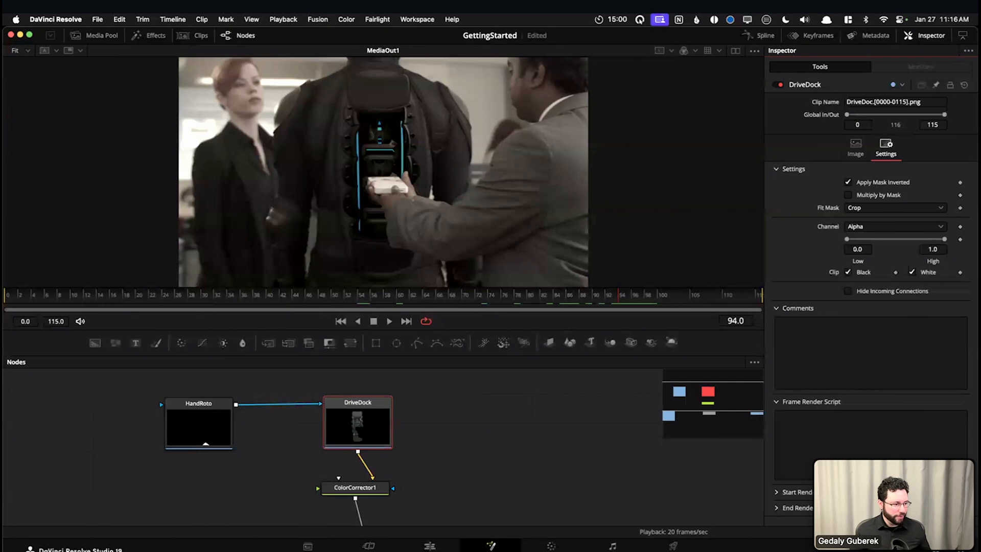
# Move HandRoto's connection from DriveDock to Merge1's effect mask and turn on Apply Mask Inverted for Merge1
pyautogui.scroll(-3, 262, 506)
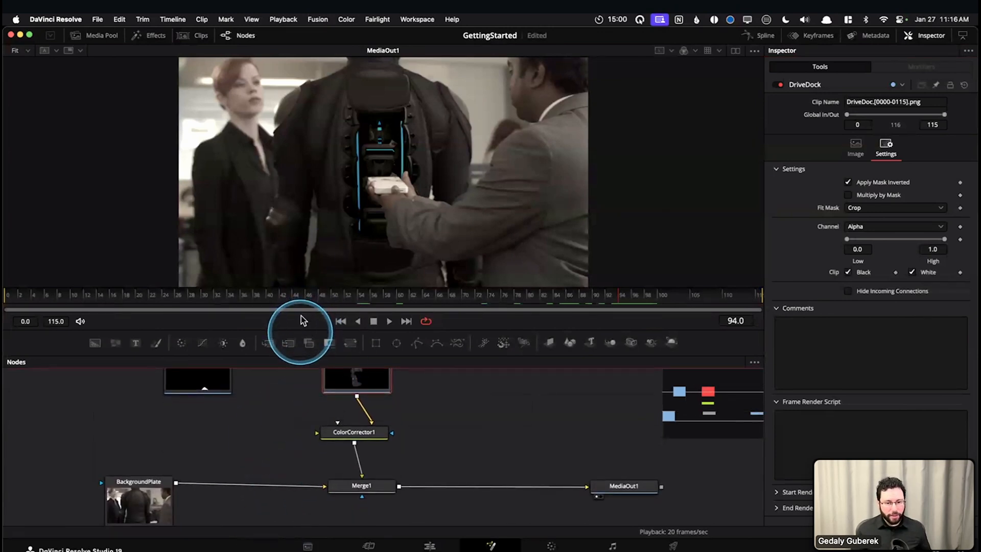
pyautogui.moveTo(299, 328); pyautogui.dragTo(291, 388)
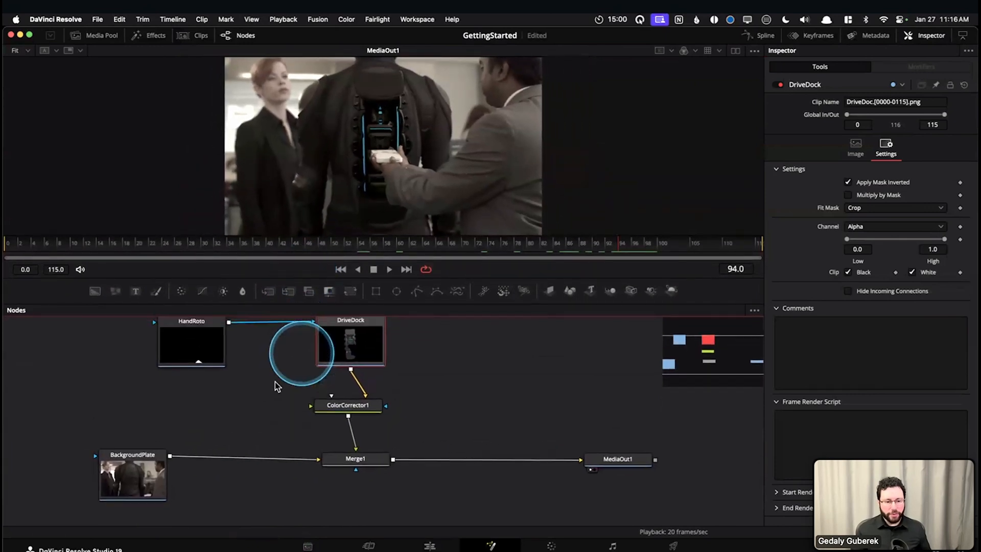
pyautogui.moveTo(286, 352); pyautogui.dragTo(342, 495)
pyautogui.click(341, 488)
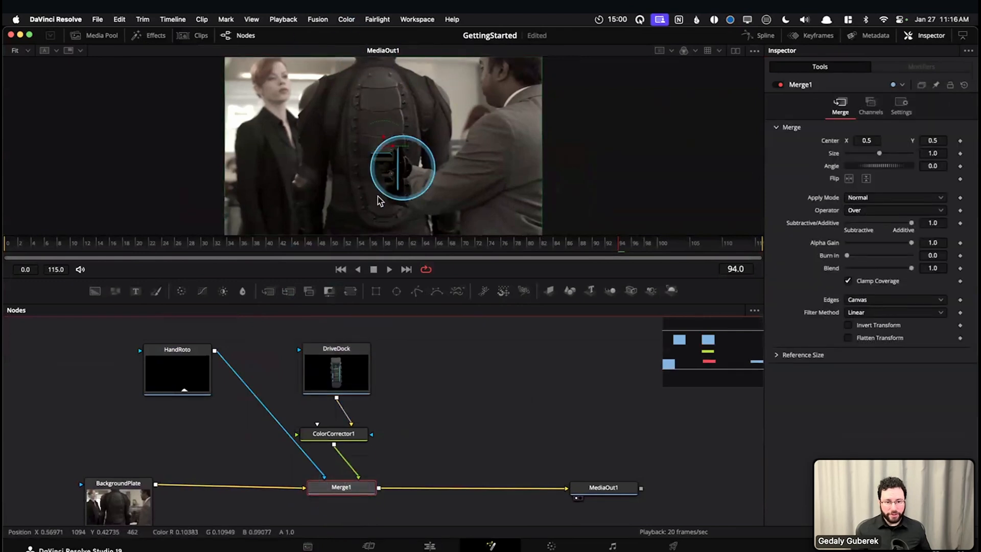
pyautogui.click(871, 123)
pyautogui.click(872, 107)
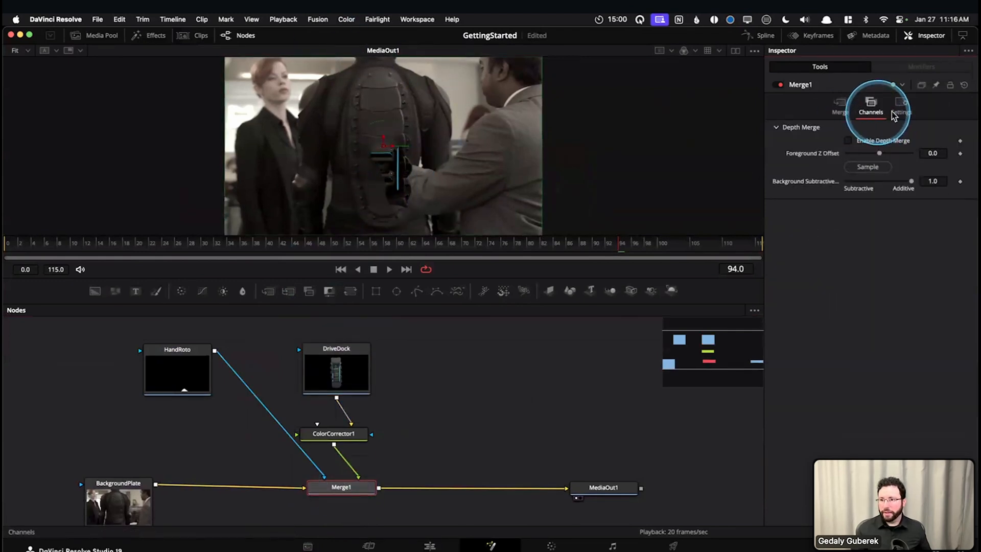
pyautogui.click(902, 108)
pyautogui.click(877, 174)
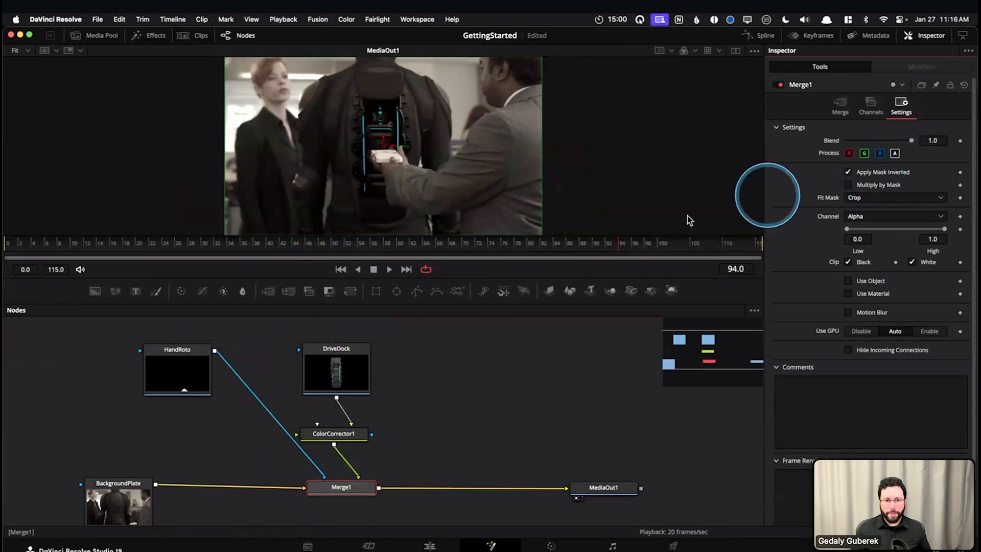
# Move HandRoto farther away from DriveDock, select DriveDock together with ColorCorrector1, and enlarge the viewer slightly
pyautogui.moveTo(172, 381); pyautogui.dragTo(147, 383)
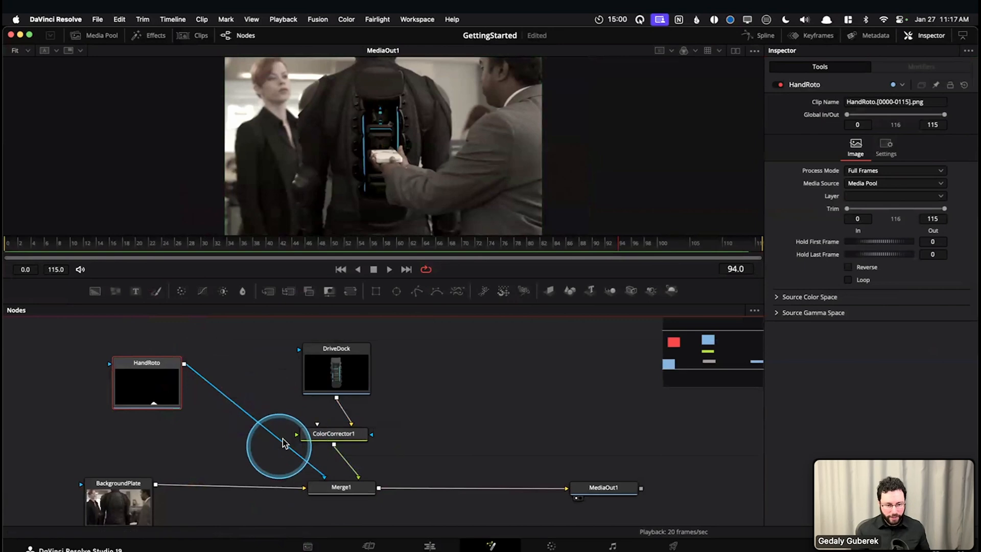
pyautogui.moveTo(438, 352); pyautogui.dragTo(340, 434)
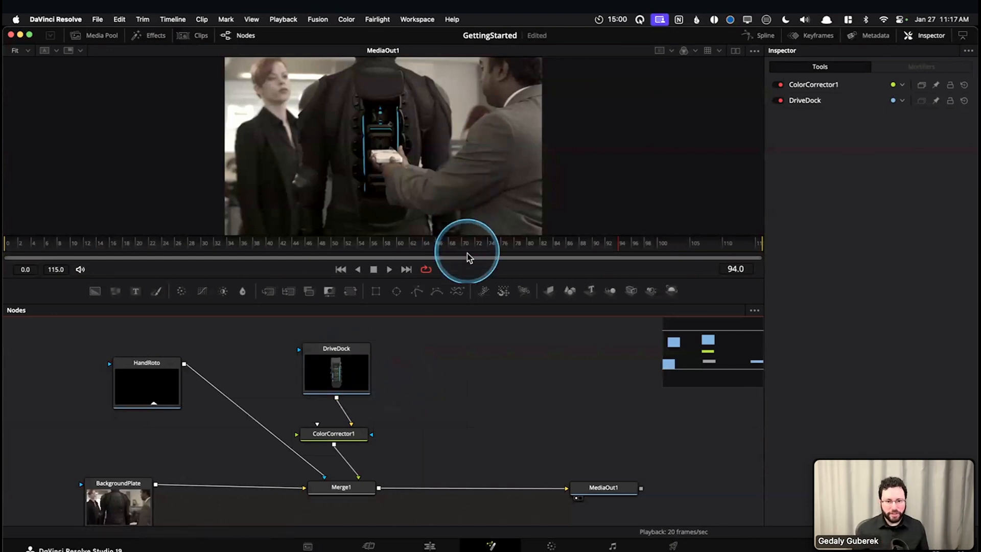
pyautogui.moveTo(463, 276); pyautogui.dragTo(466, 290)
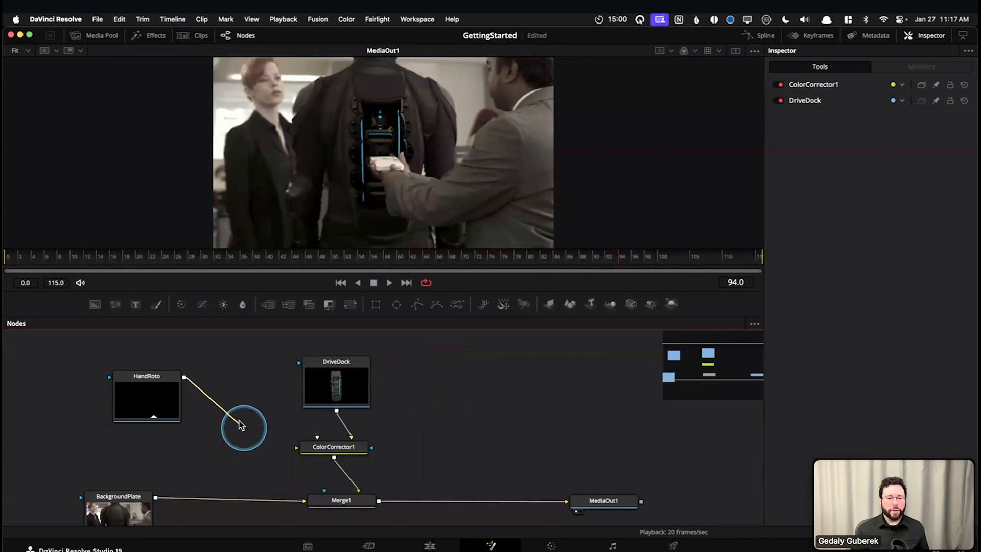
# Reconnect HandRoto's output to DriveDock's effect mask and shift both nodes slightly up, away from ColorCorrector1
pyautogui.moveTo(228, 386); pyautogui.dragTo(240, 380)
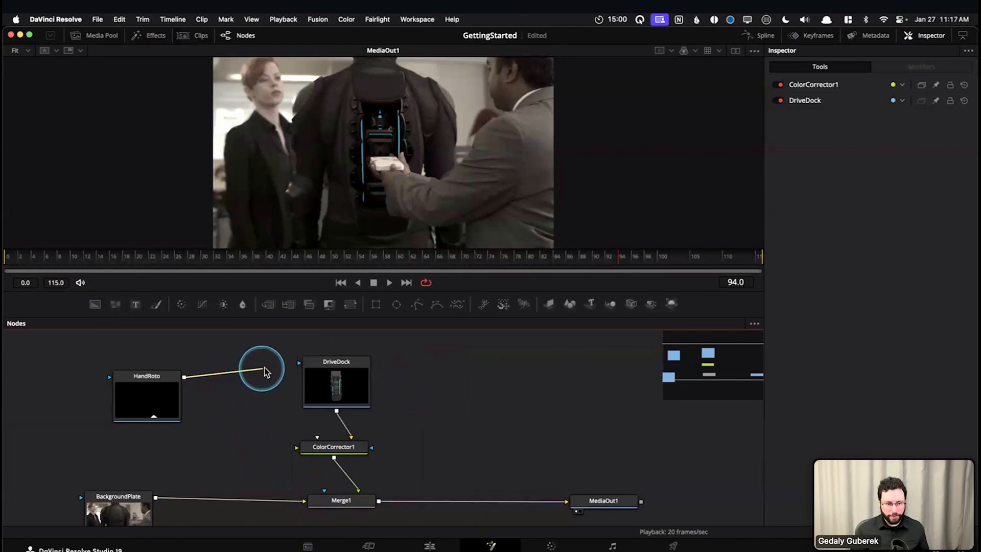
pyautogui.moveTo(308, 363); pyautogui.dragTo(309, 362)
pyautogui.moveTo(151, 402); pyautogui.dragTo(153, 387)
pyautogui.moveTo(59, 367); pyautogui.dragTo(450, 381)
pyautogui.moveTo(357, 388); pyautogui.dragTo(357, 364)
pyautogui.click(499, 377)
pyautogui.click(176, 365)
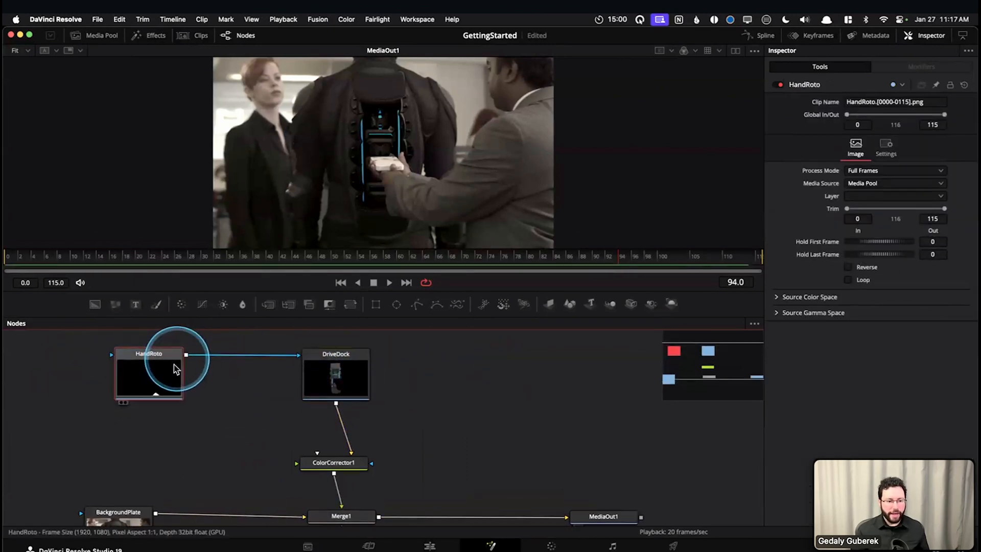
# Display DriveDock in the viewer and examine the cutout the hand mask makes in it
pyautogui.click(356, 384)
pyautogui.press('1')
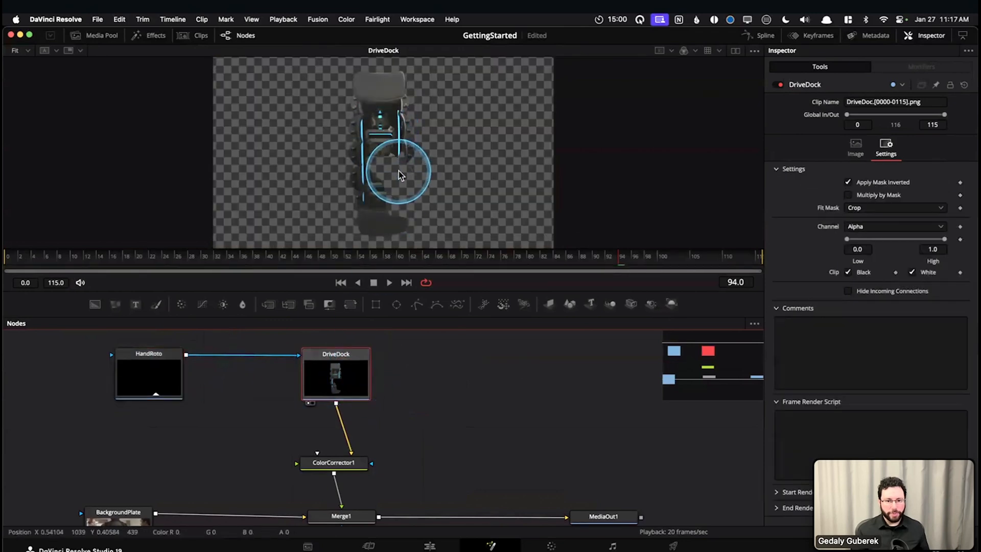
pyautogui.scroll(2, 397, 172)
pyautogui.moveTo(389, 146); pyautogui.dragTo(405, 194)
pyautogui.scroll(2, 402, 166)
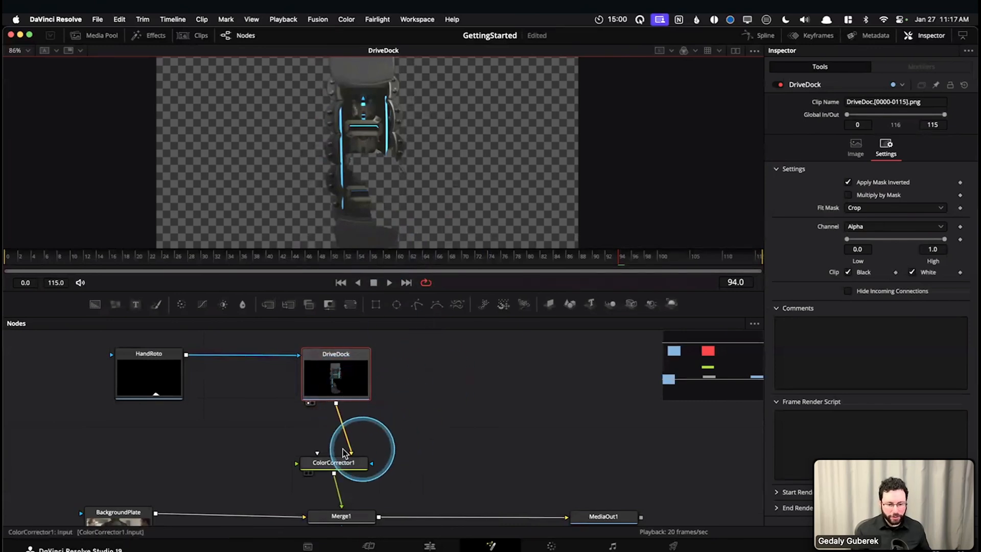
# Display the MediaOut1 composite in the viewer
pyautogui.moveTo(420, 423); pyautogui.dragTo(423, 419)
pyautogui.scroll(-1, 390, 469)
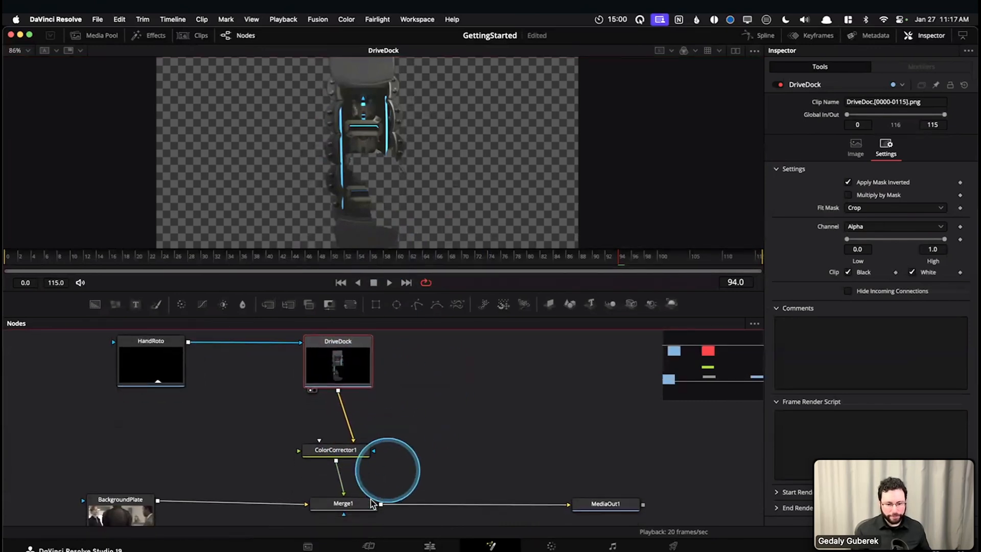
pyautogui.click(603, 500)
pyautogui.press('1')
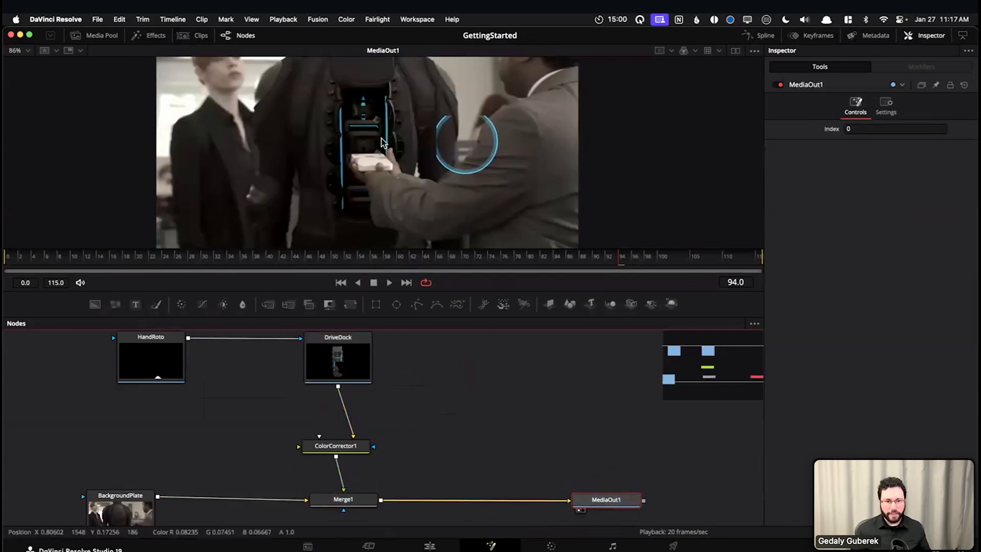
# Add a Blur node between DriveDock and ColorCorrector1 and set its blur size to 6.3
pyautogui.scroll(1, 330, 375)
pyautogui.click(330, 375)
pyautogui.hotkey('shift', 'space')
pyautogui.write('blur')
pyautogui.press('Return')
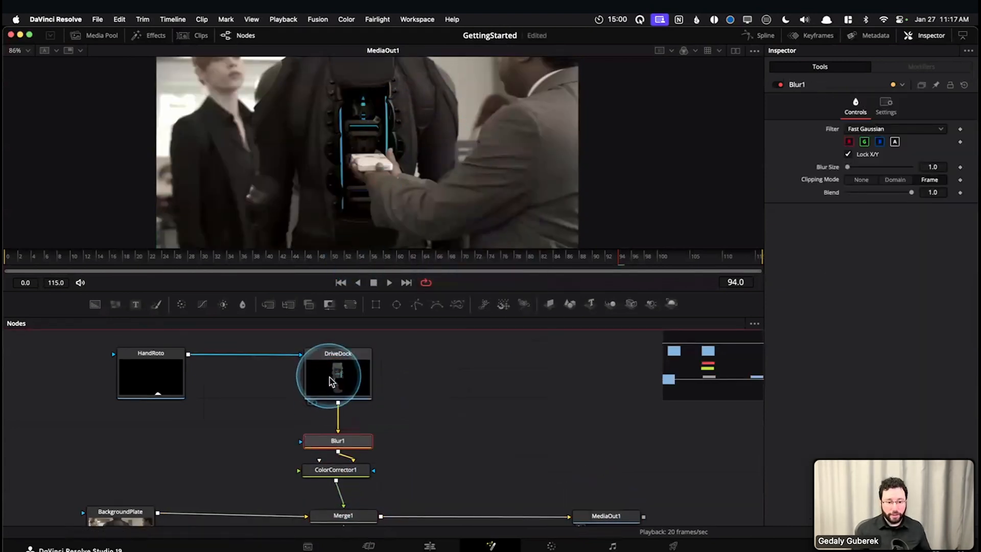
pyautogui.moveTo(848, 172); pyautogui.dragTo(855, 173)
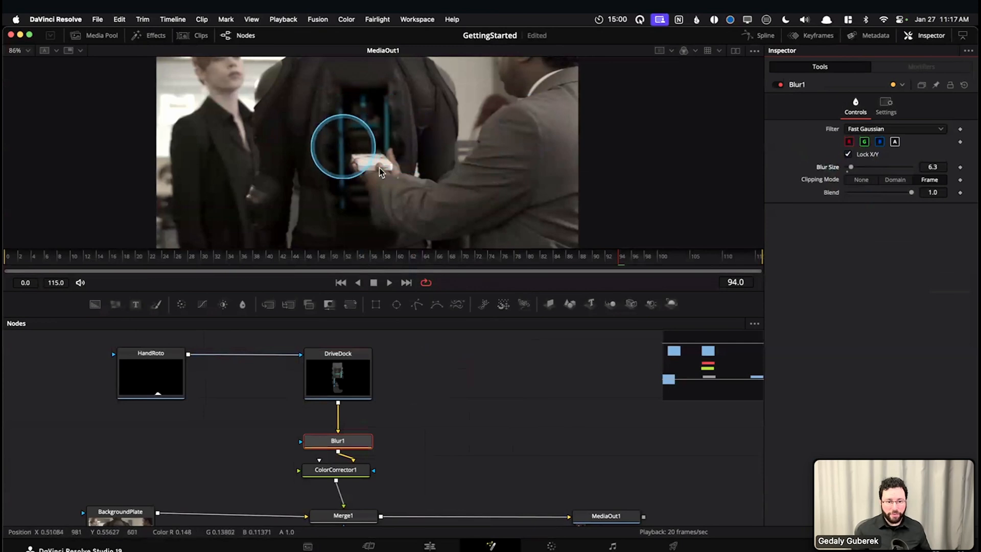
# Move HandRoto's connection from DriveDock to Merge1's effect mask and examine the hand's edges against the blurred drive dock
pyautogui.scroll(5, 381, 171)
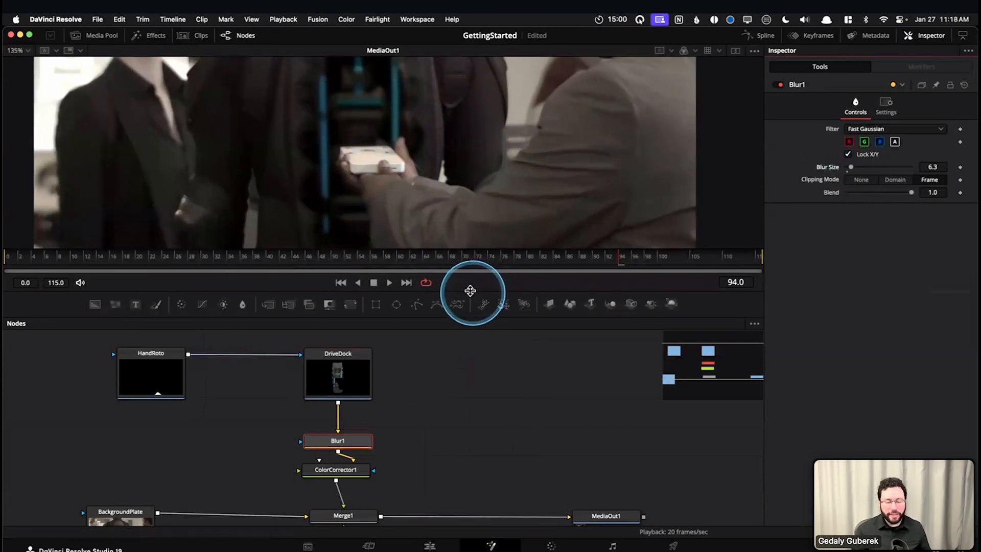
pyautogui.moveTo(470, 290); pyautogui.dragTo(468, 313)
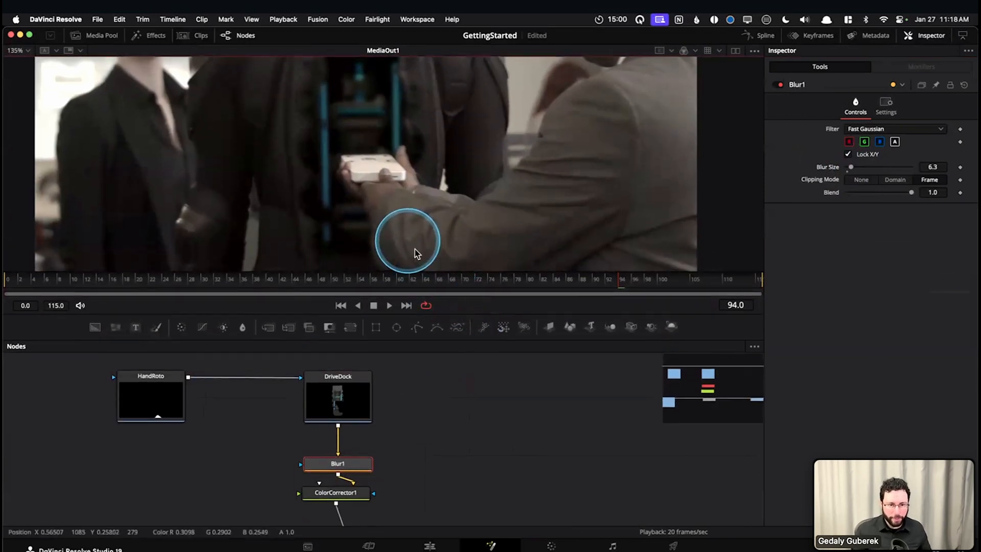
pyautogui.moveTo(407, 240); pyautogui.dragTo(406, 183)
pyautogui.moveTo(394, 455); pyautogui.dragTo(407, 438)
pyautogui.click(294, 379)
pyautogui.moveTo(298, 367); pyautogui.dragTo(188, 384)
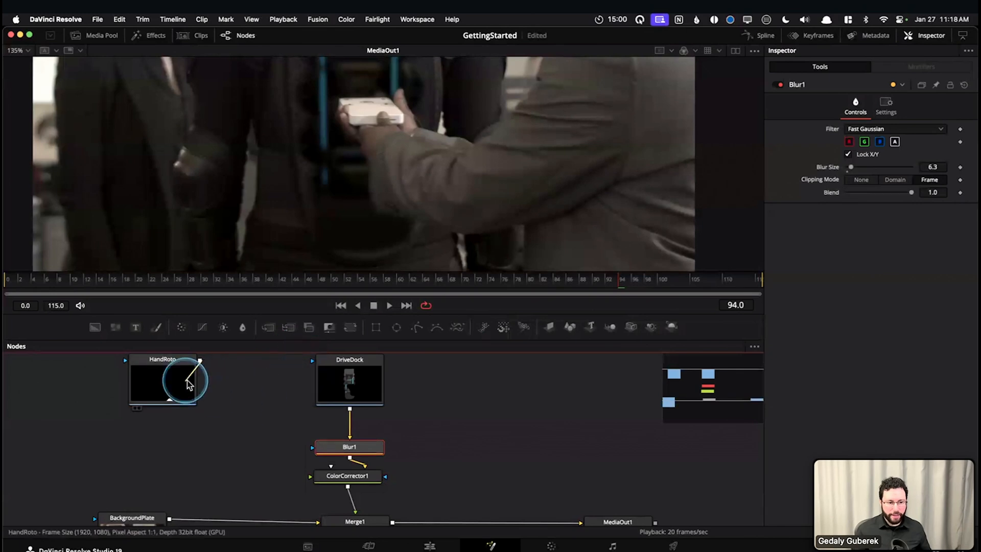
pyautogui.moveTo(309, 485); pyautogui.dragTo(280, 486)
pyautogui.moveTo(280, 486); pyautogui.dragTo(275, 452)
pyautogui.scroll(-2, 257, 431)
pyautogui.scroll(2, 257, 431)
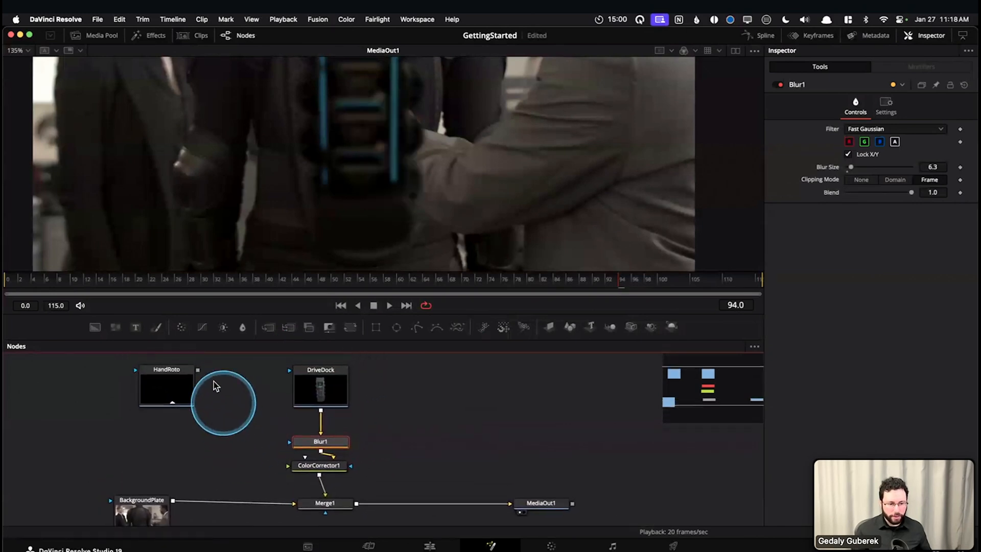
pyautogui.moveTo(331, 515); pyautogui.dragTo(326, 514)
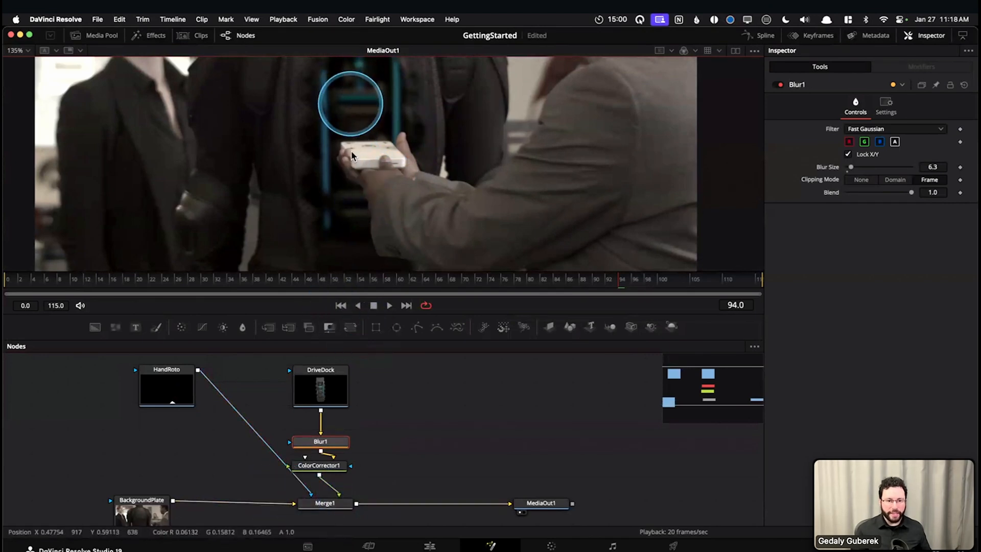
pyautogui.scroll(2, 398, 201)
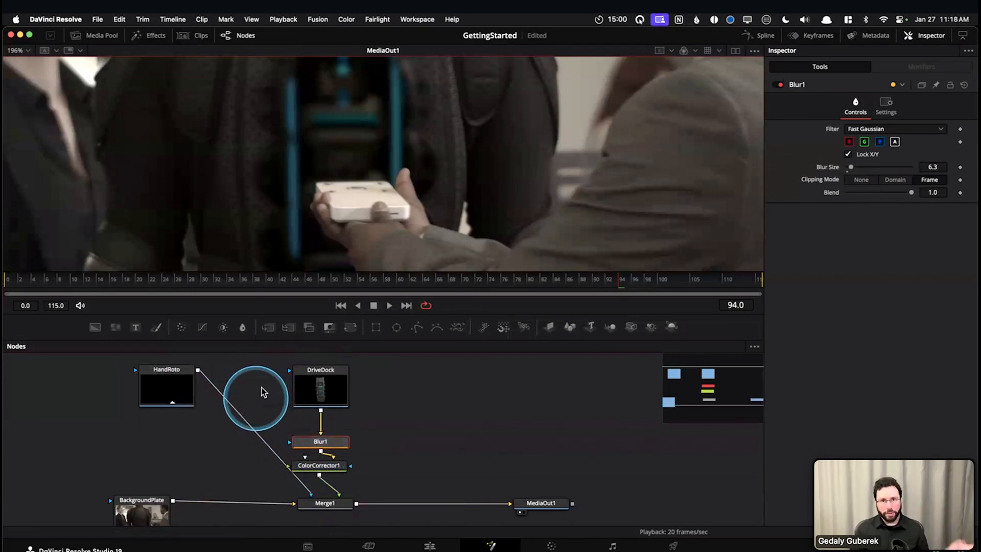
# Move HandRoto's connection from Merge1 back to DriveDock's effect mask
pyautogui.moveTo(311, 493); pyautogui.dragTo(293, 370)
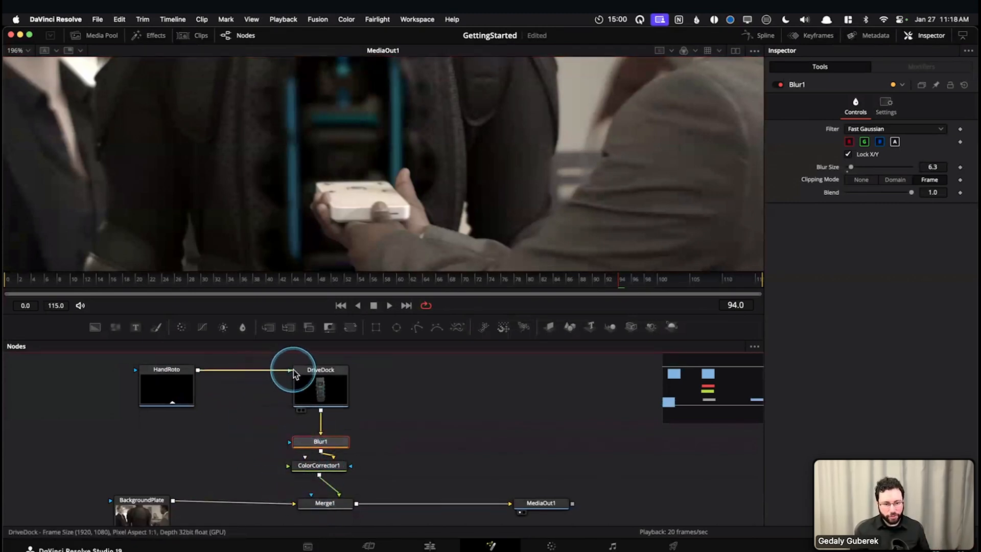
# Zoom in on the hand and switch HandRoto from DriveDock to Merge1's effect mask and back, comparing the hand's edges
pyautogui.scroll(2, 398, 189)
pyautogui.scroll(1, 397, 192)
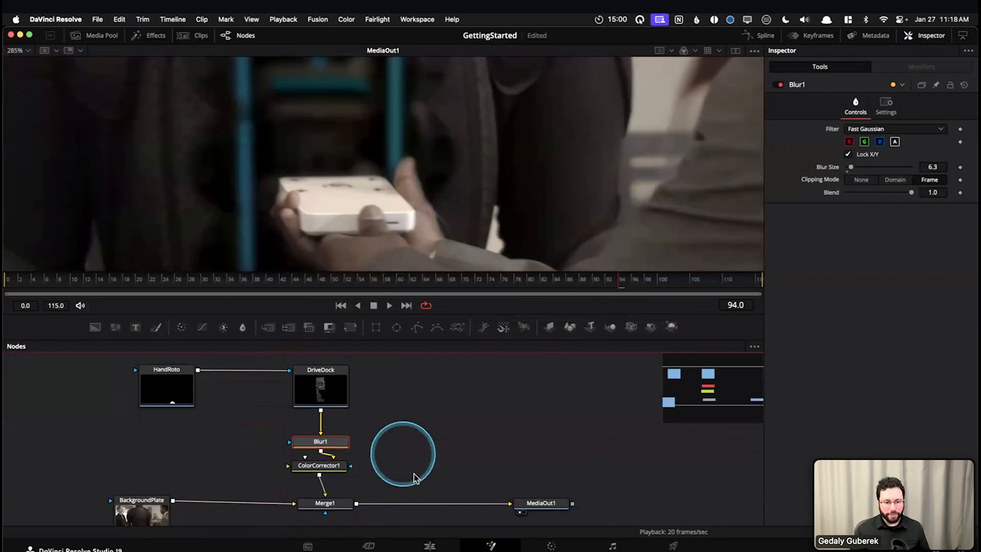
pyautogui.moveTo(277, 376); pyautogui.dragTo(326, 516)
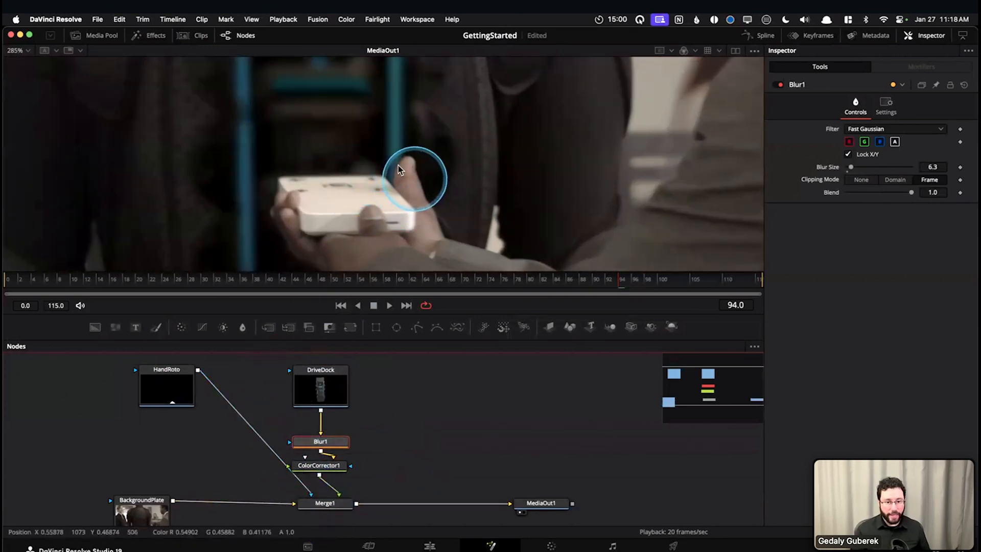
pyautogui.moveTo(322, 520); pyautogui.dragTo(309, 492)
pyautogui.moveTo(269, 427); pyautogui.dragTo(298, 375)
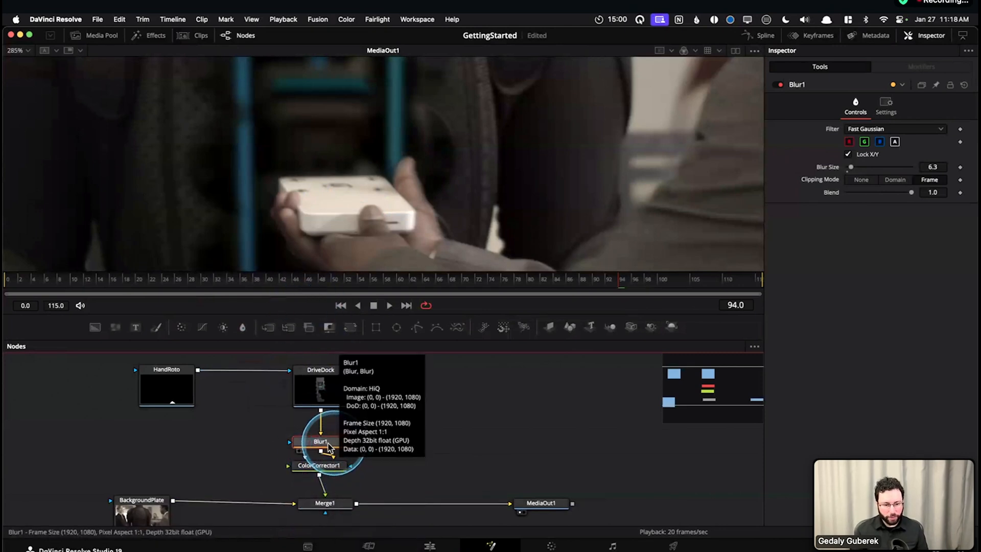
# Delete the Blur node below DriveDock and line up ColorCorrector1 between DriveDock and Merge1
pyautogui.press('Delete')
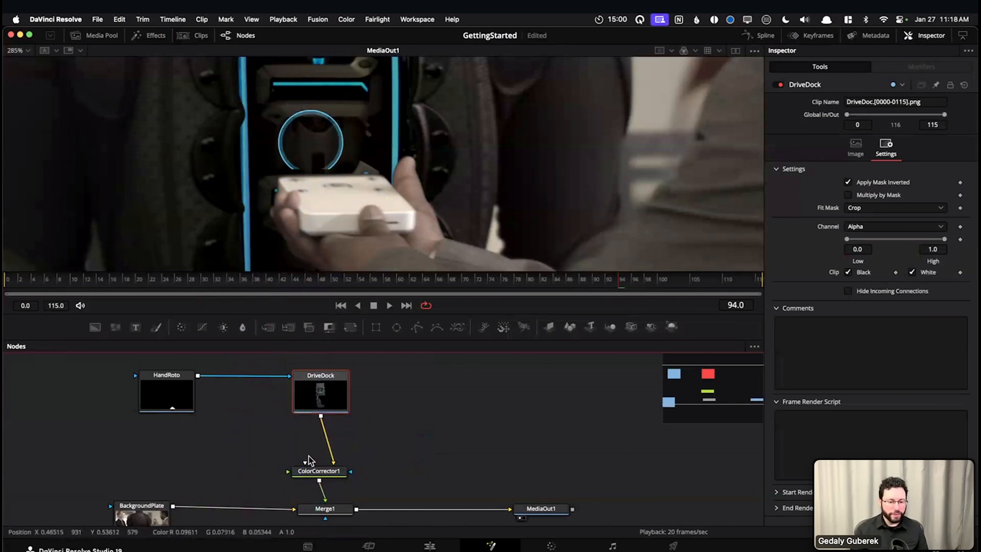
pyautogui.moveTo(316, 471); pyautogui.dragTo(317, 456)
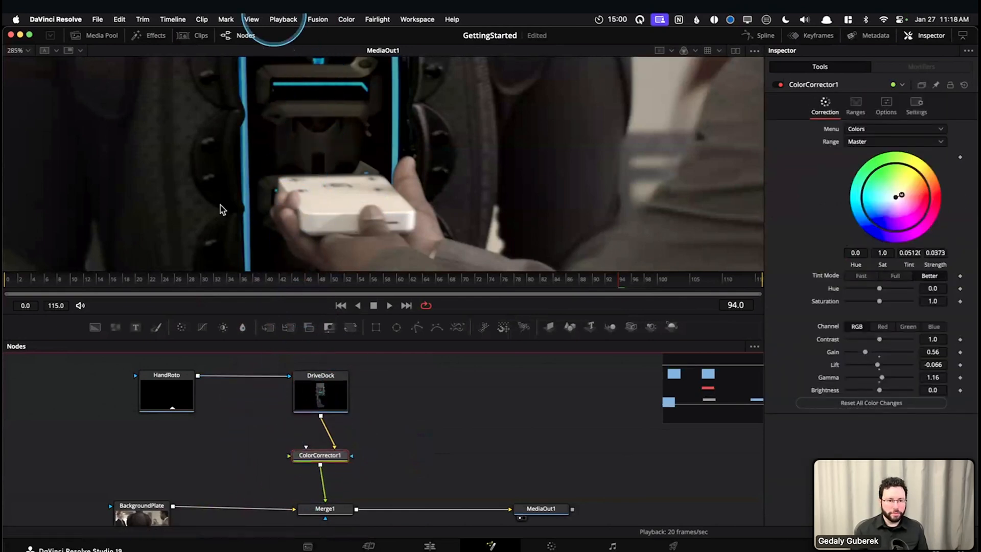
pyautogui.click(179, 382)
pyautogui.click(315, 389)
pyautogui.moveTo(334, 464); pyautogui.dragTo(340, 462)
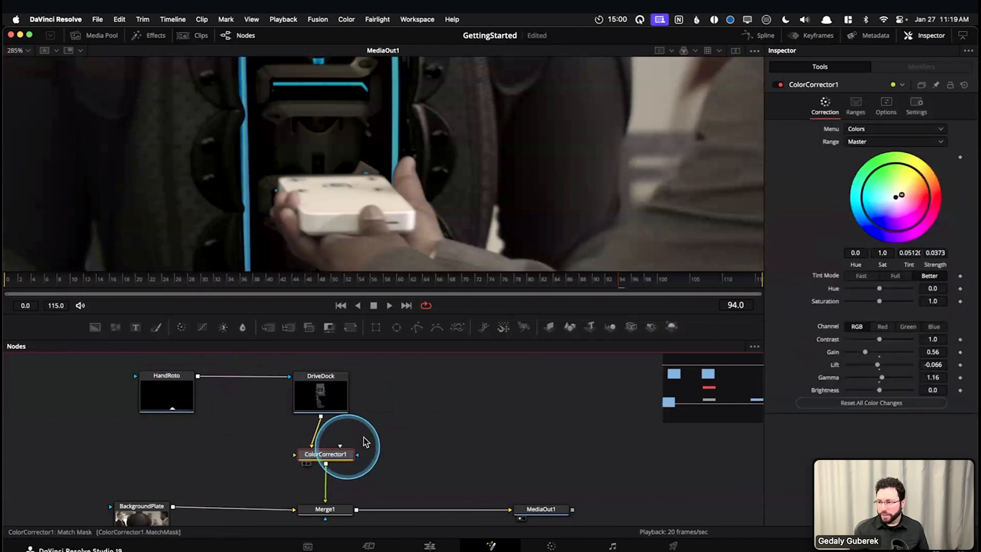
# Go to frame 0 and fit the whole composite in the viewer
pyautogui.moveTo(238, 284); pyautogui.dragTo(8, 285)
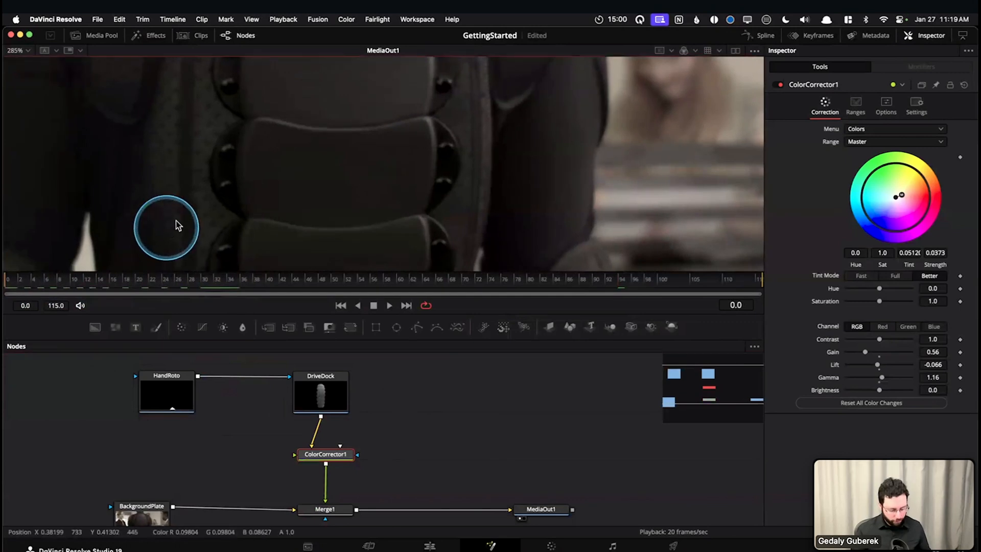
pyautogui.hotkey('shift', 'z')
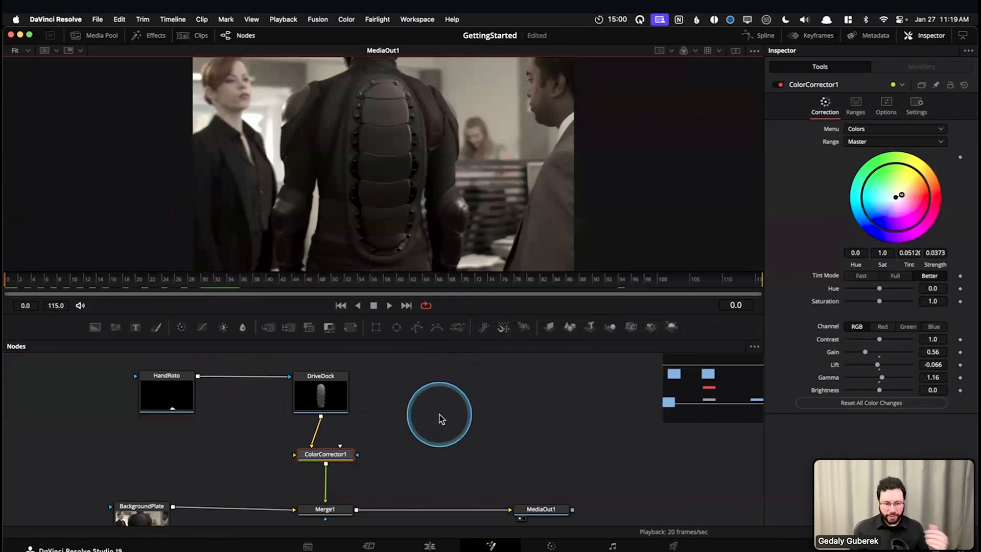
pyautogui.moveTo(429, 449); pyautogui.dragTo(437, 437)
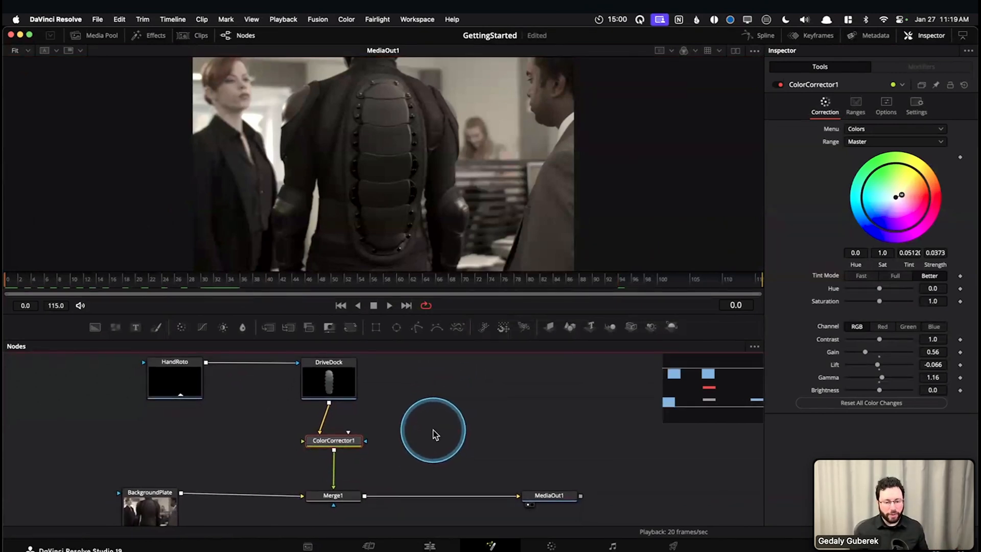
pyautogui.scroll(-2, 435, 435)
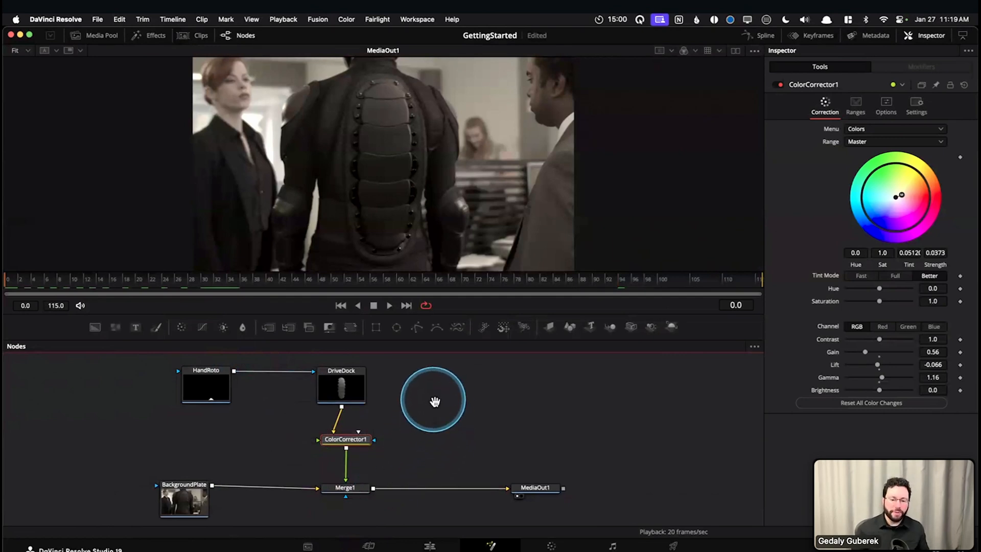
pyautogui.hscroll(-2, 441, 402)
pyautogui.moveTo(383, 445); pyautogui.dragTo(381, 446)
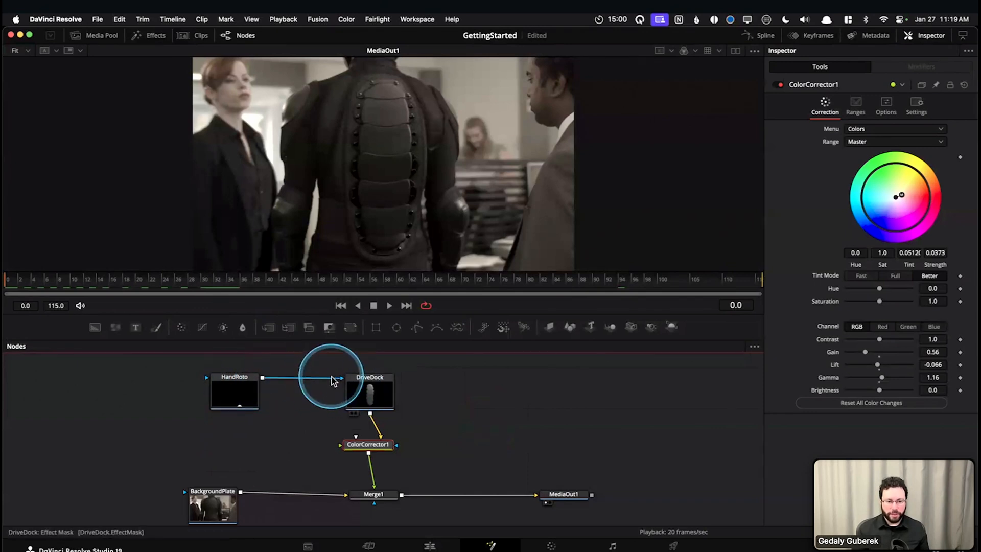
# Connect HandRoto to Merge1's effect mask as the alternative masking setup, and return the connection to DriveDock's effect mask
pyautogui.moveTo(328, 378); pyautogui.dragTo(316, 405)
pyautogui.moveTo(347, 491); pyautogui.dragTo(377, 503)
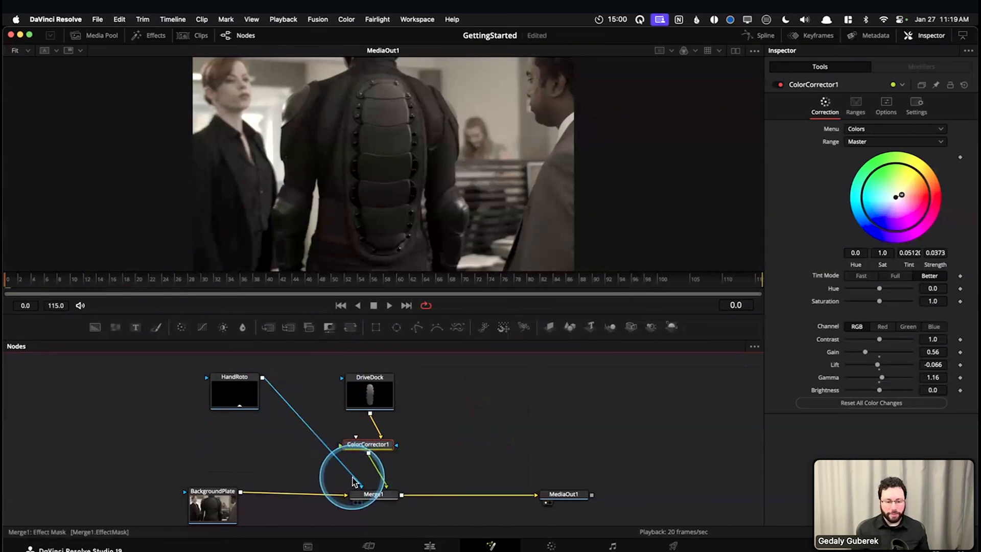
pyautogui.moveTo(357, 478); pyautogui.dragTo(346, 383)
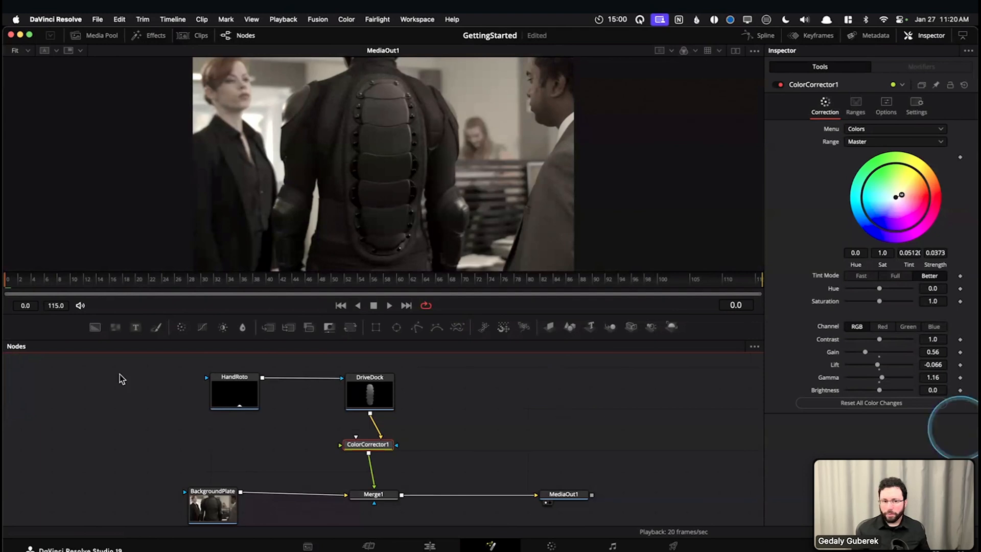
# Go to frame 51 and move the HandRoto and BackgroundPlate nodes farther away from DriveDock and Merge1
pyautogui.moveTo(36, 279); pyautogui.dragTo(341, 283)
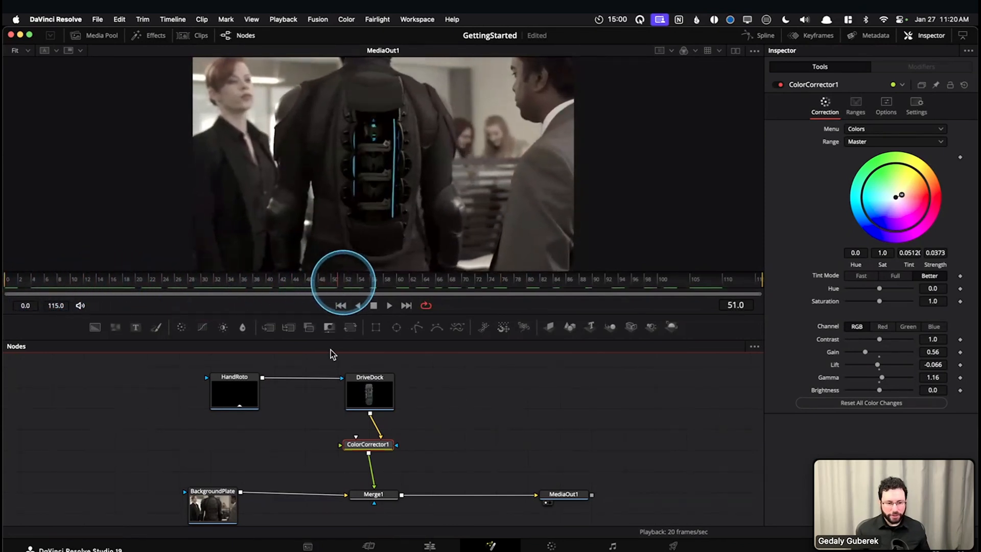
pyautogui.moveTo(253, 434); pyautogui.dragTo(219, 420)
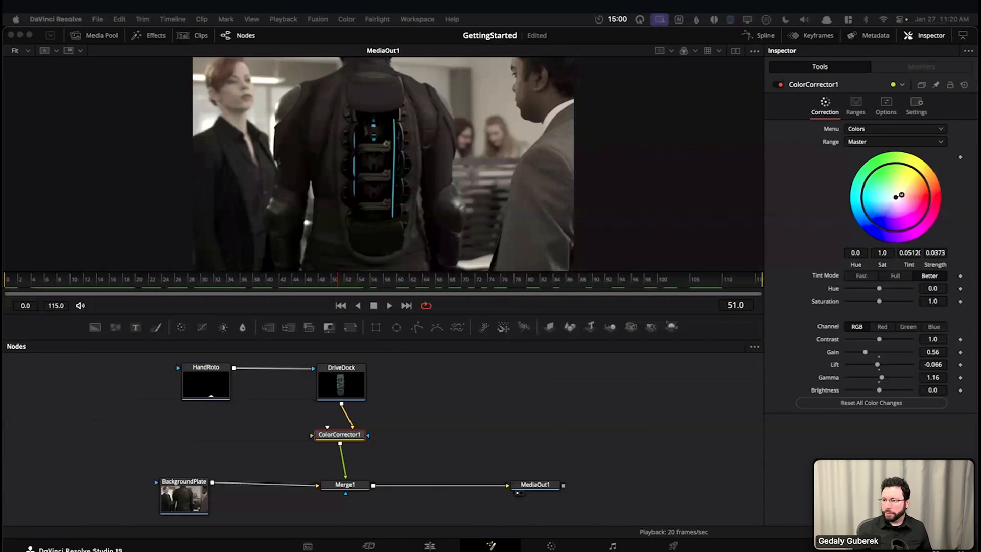
pyautogui.moveTo(392, 415); pyautogui.dragTo(394, 423)
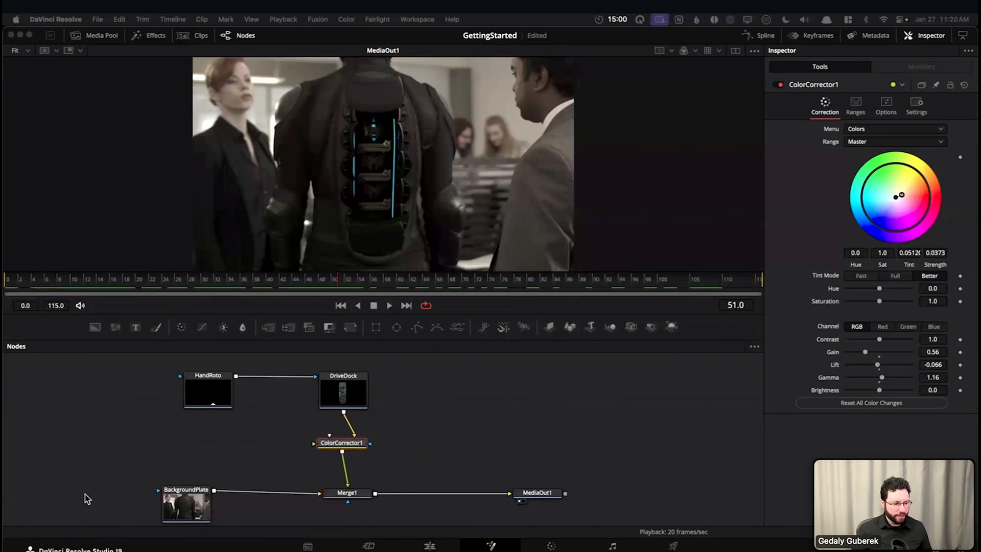
pyautogui.moveTo(208, 393); pyautogui.dragTo(174, 392)
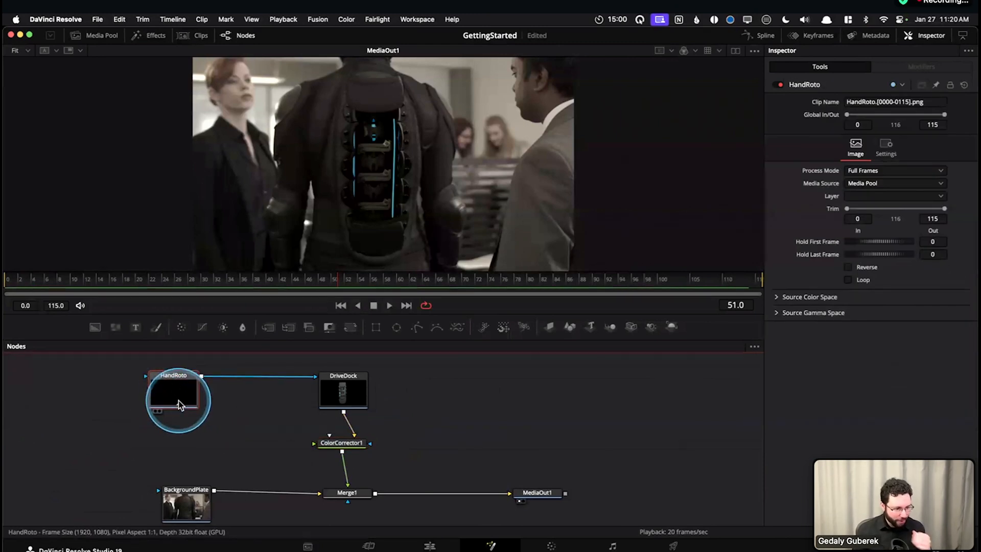
pyautogui.moveTo(180, 407)
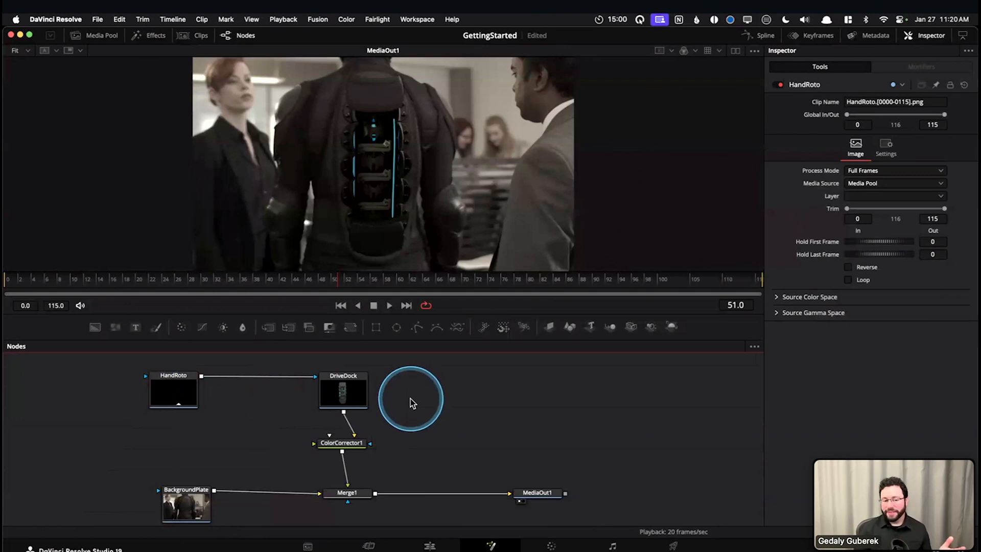
pyautogui.moveTo(191, 497); pyautogui.dragTo(111, 503)
pyautogui.moveTo(197, 457); pyautogui.dragTo(236, 457)
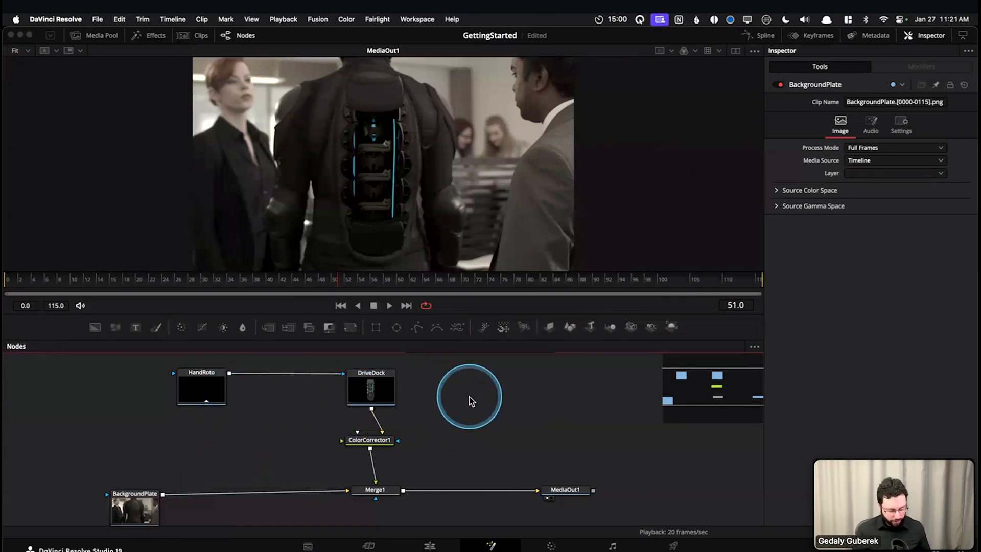
# Add a Magic Mask node above BackgroundPlate, feed it from BackgroundPlate's output and display it in the viewer
pyautogui.hotkey('shift', 'space')
pyautogui.write('mag')
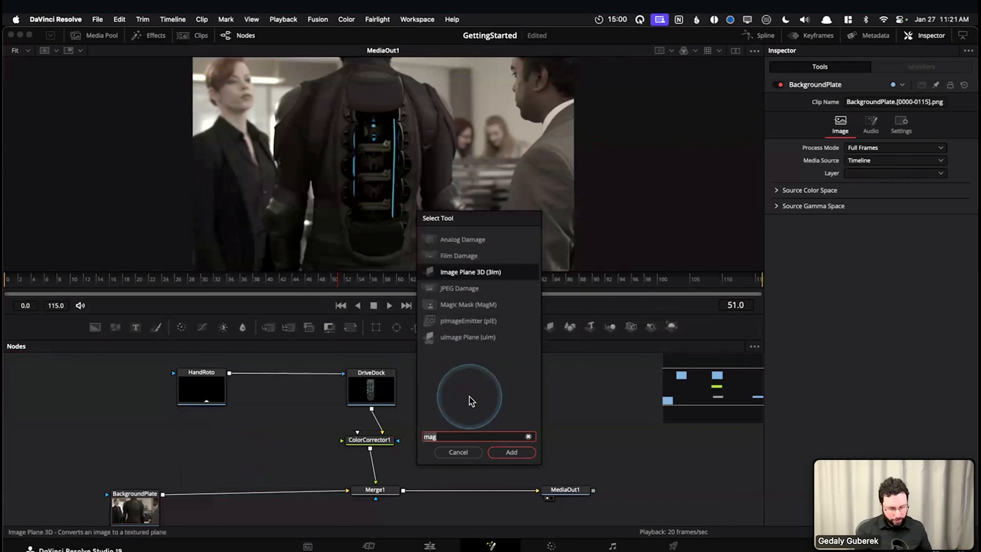
pyautogui.write('icm')
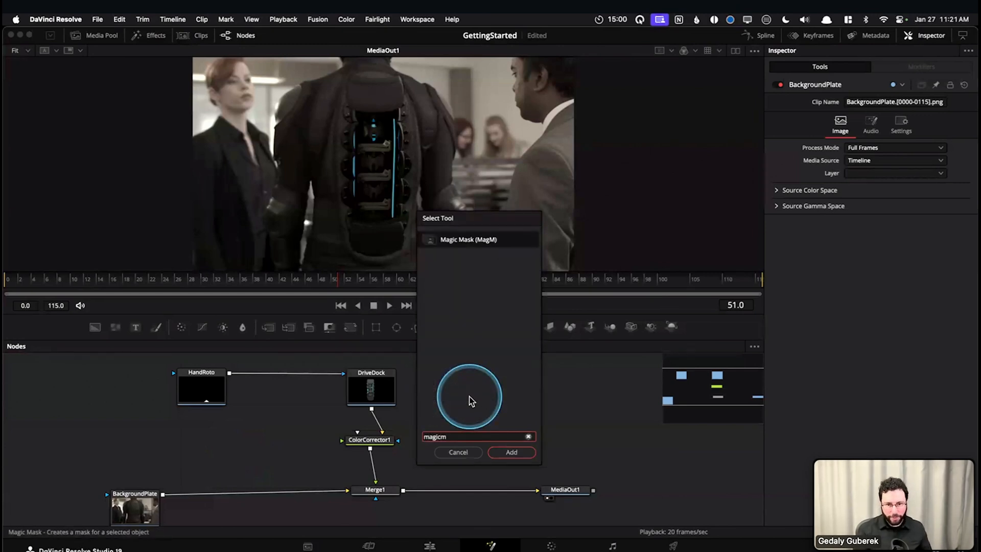
pyautogui.press('Return')
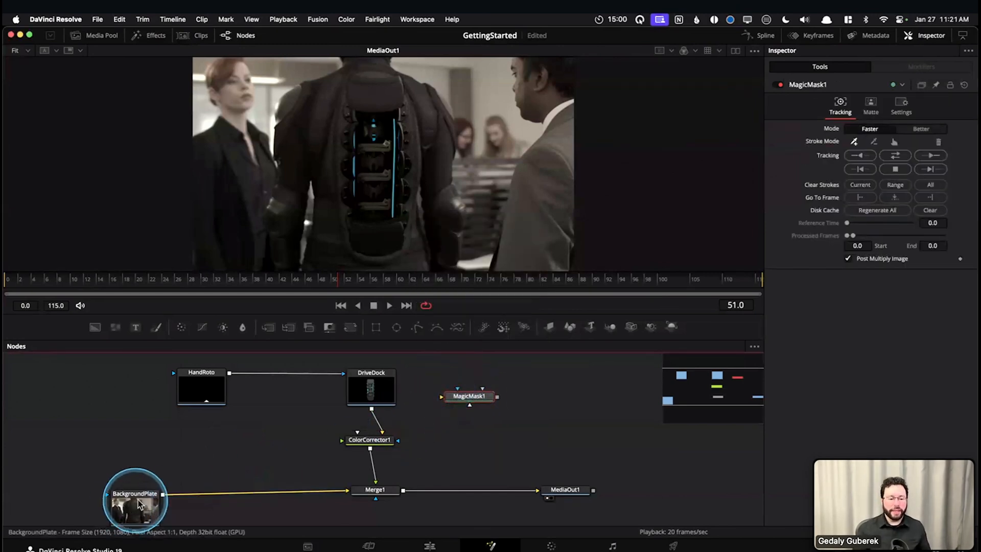
pyautogui.moveTo(476, 391); pyautogui.dragTo(248, 432)
pyautogui.moveTo(165, 490); pyautogui.dragTo(417, 245)
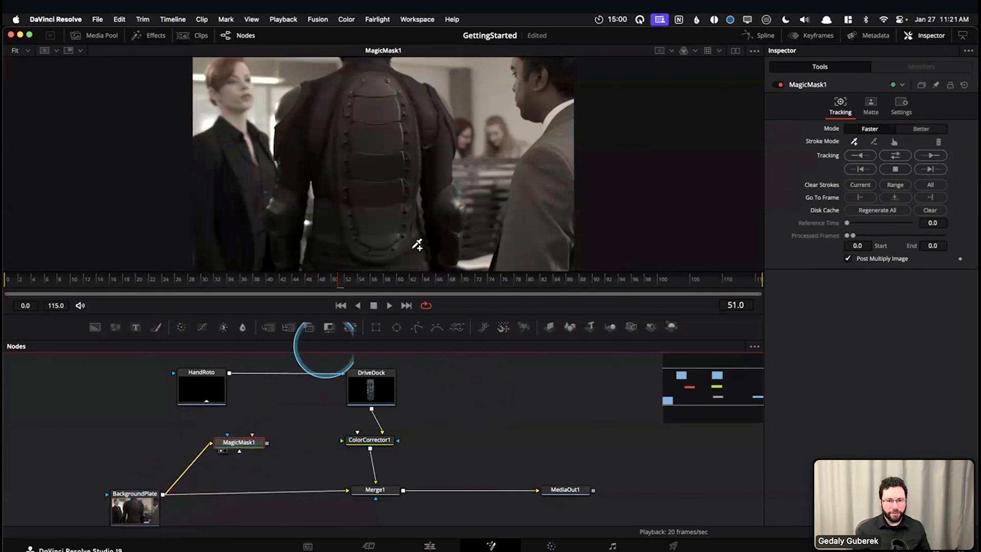
# Draw a Magic Mask stroke along the man's hand and forearm at frame 88 and track it in both directions
pyautogui.moveTo(325, 281); pyautogui.dragTo(576, 281)
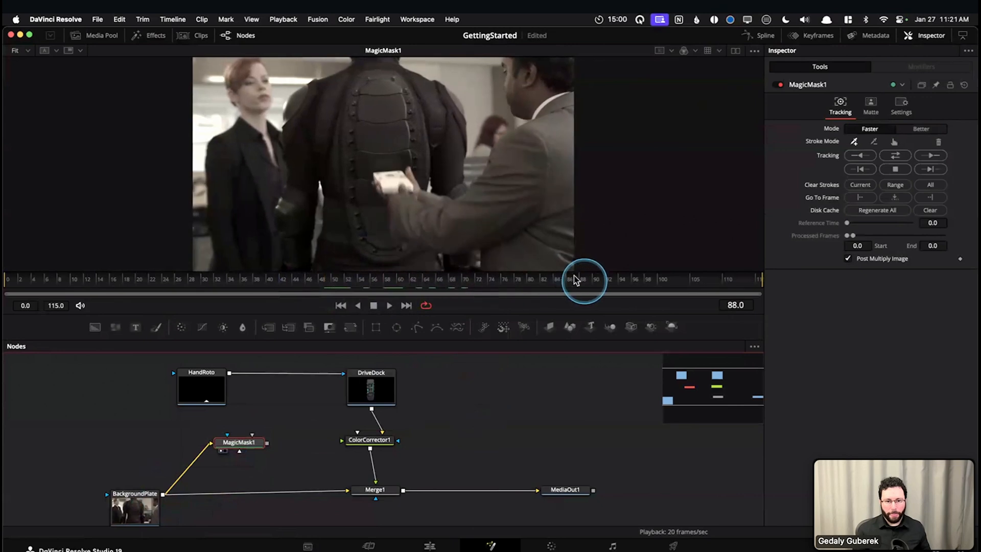
pyautogui.moveTo(398, 190); pyautogui.dragTo(445, 251)
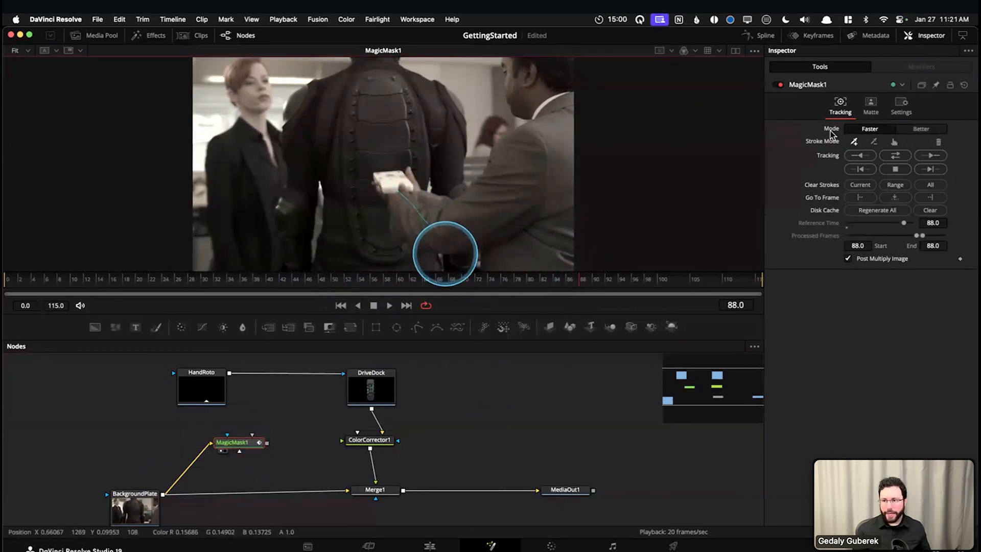
pyautogui.click(903, 156)
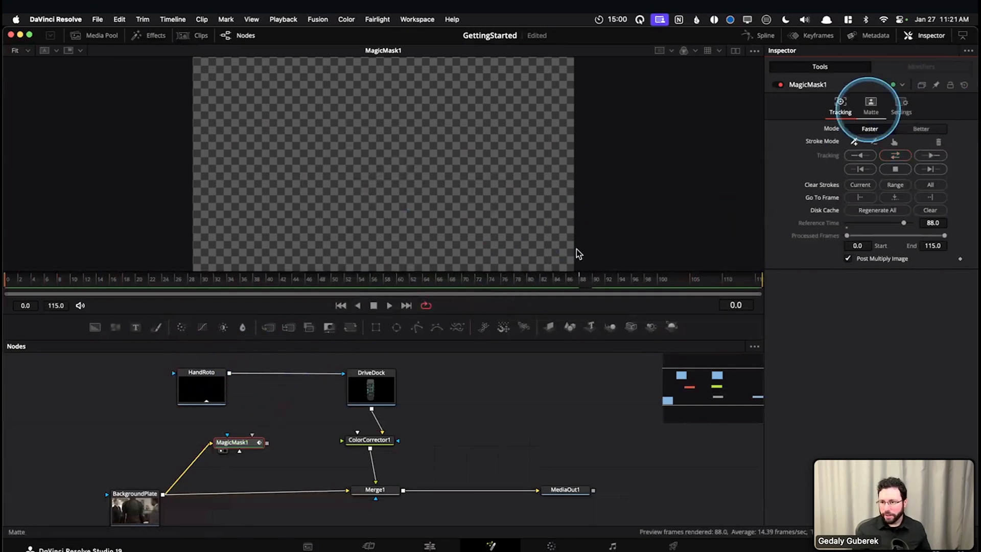
# Delete the Magic Mask node from the node graph
pyautogui.moveTo(246, 443)
pyautogui.mouseDown()
pyautogui.moveTo(200, 443)
pyautogui.moveTo(248, 447)
pyautogui.mouseUp()
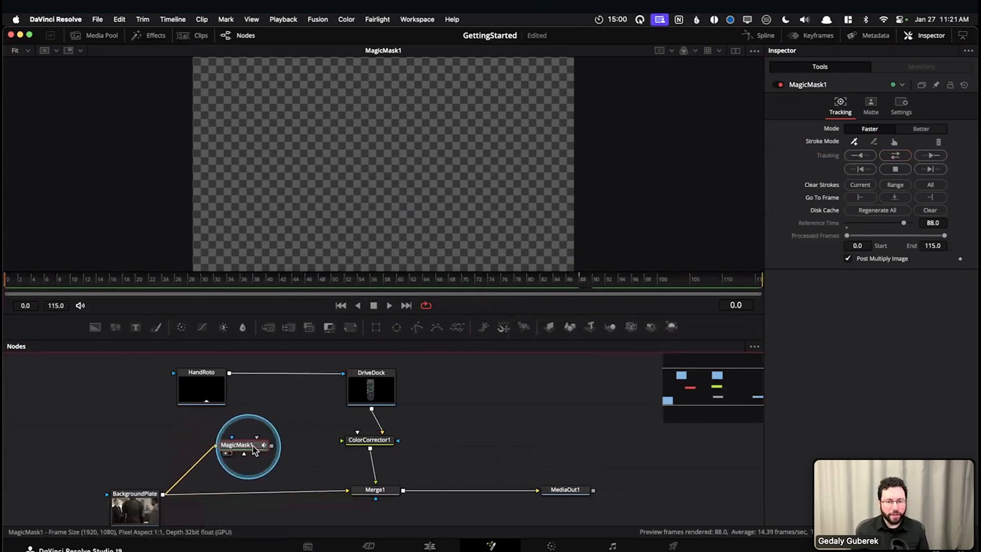
pyautogui.moveTo(301, 412); pyautogui.dragTo(220, 471)
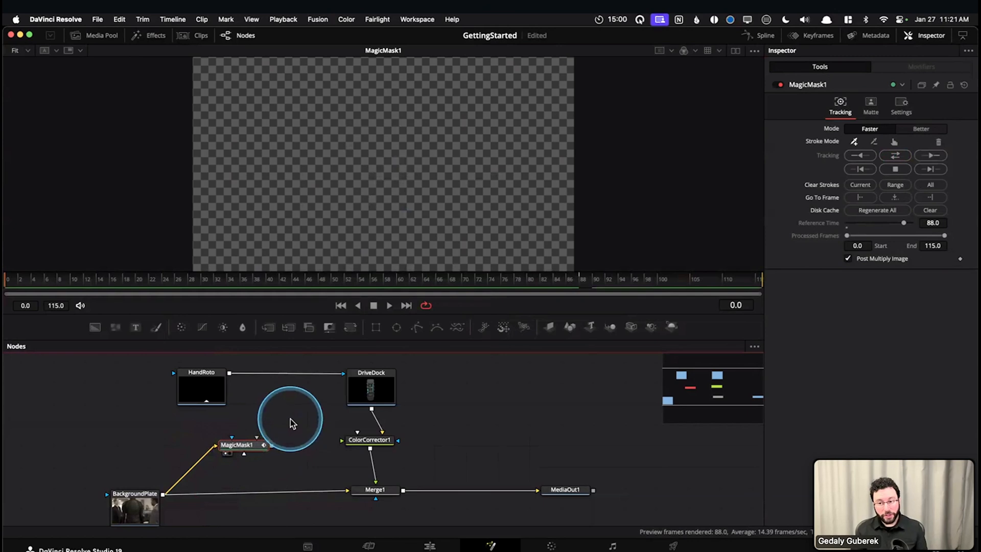
pyautogui.press('Delete')
# Move BackgroundPlate farther from Merge1, and view BackgroundPlate and DriveDock on their own in the viewer
pyautogui.moveTo(250, 418); pyautogui.dragTo(258, 431)
pyautogui.moveTo(128, 489); pyautogui.dragTo(99, 470)
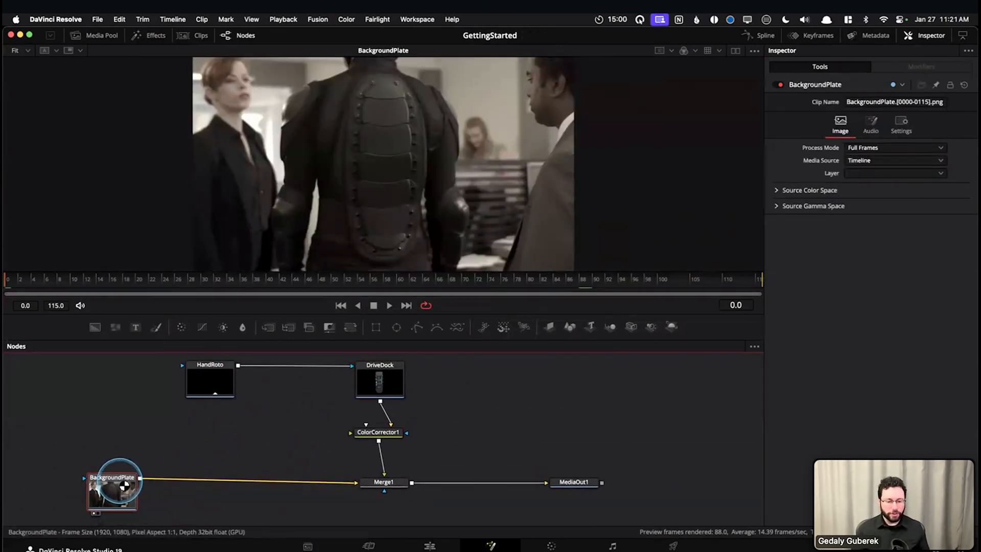
pyautogui.moveTo(228, 429); pyautogui.dragTo(237, 440)
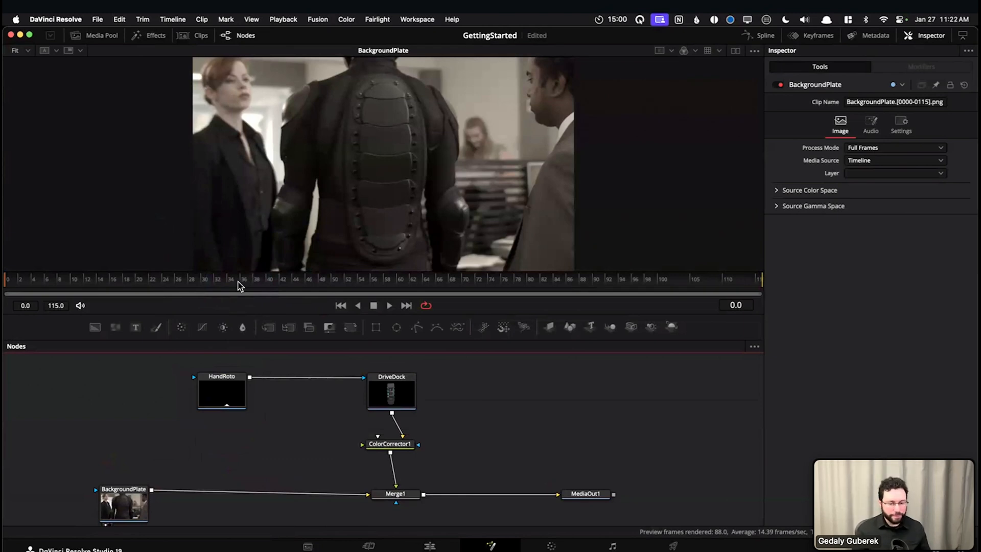
pyautogui.click(225, 394)
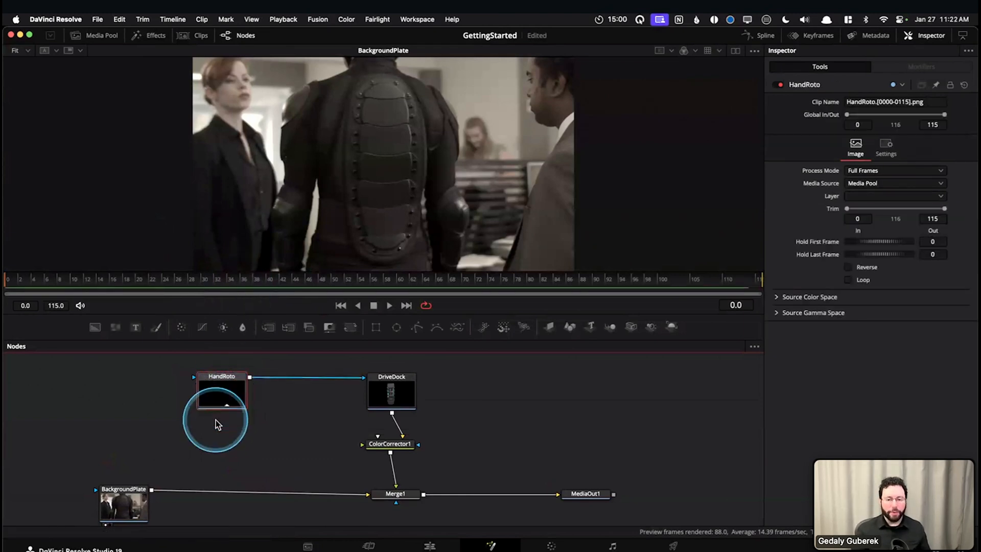
pyautogui.click(392, 390)
pyautogui.press('1')
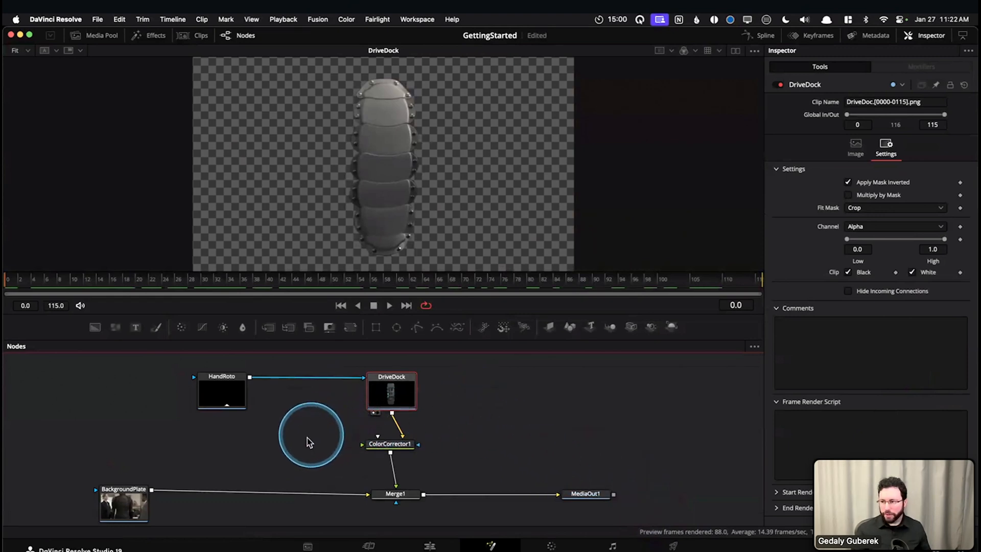
pyautogui.click(20, 278)
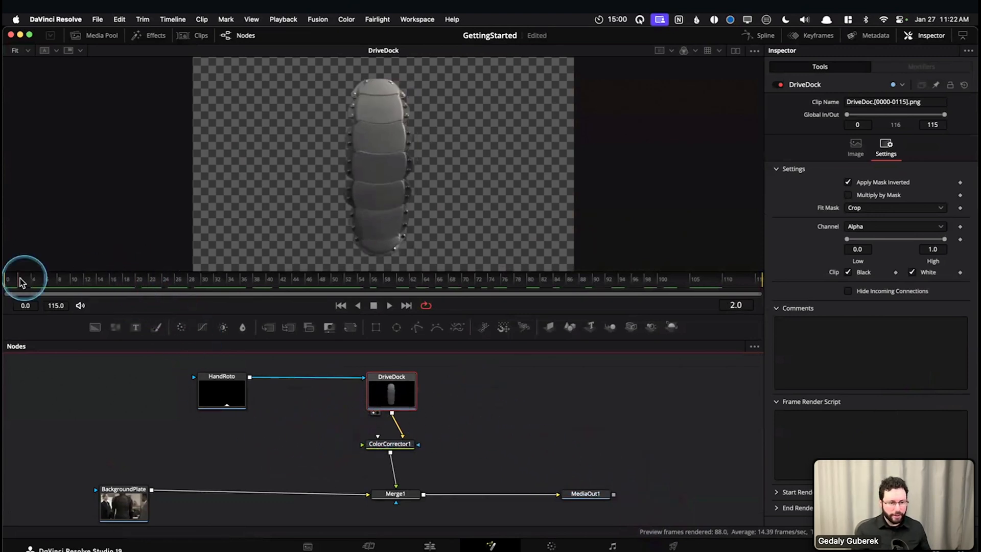
# Display MediaOut1 in the viewer and scrub through the finished composite, stopping at frame 95
pyautogui.click(586, 494)
pyautogui.press('1')
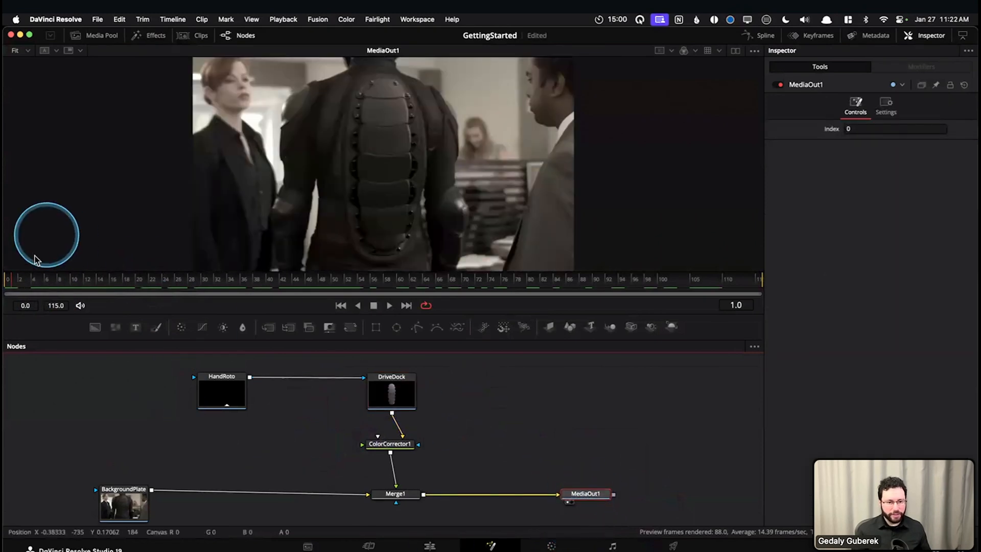
pyautogui.moveTo(36, 283); pyautogui.dragTo(695, 282)
pyautogui.moveTo(542, 283); pyautogui.dragTo(625, 289)
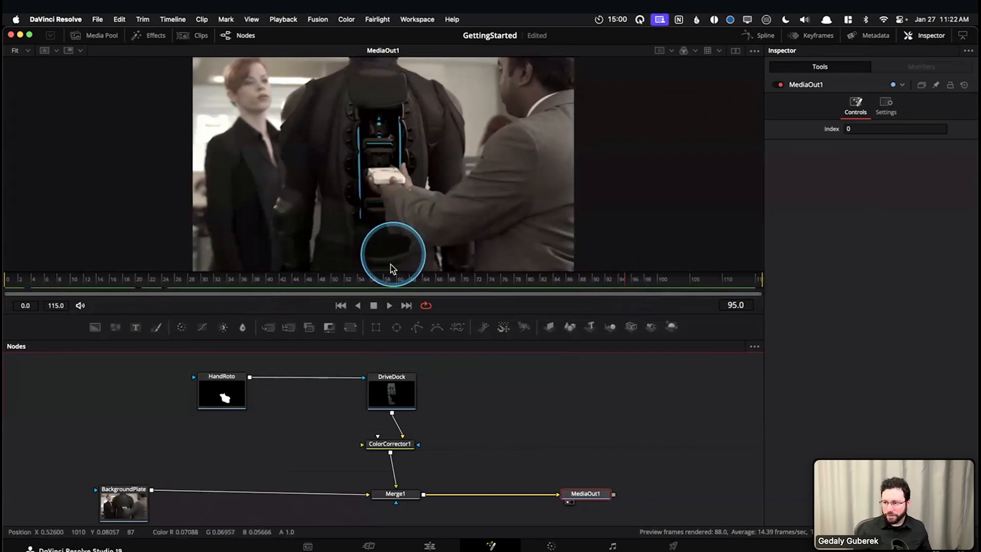
# Scrub the MediaOut1 composite from the first frame to frame 75 and move the MediaOut1 node farther from Merge1
pyautogui.moveTo(393, 271); pyautogui.dragTo(10, 275)
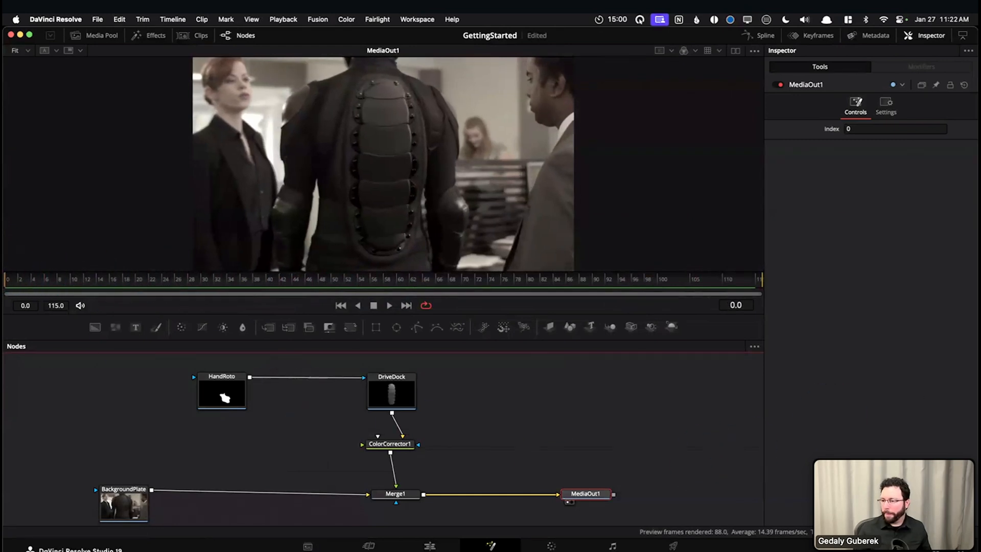
pyautogui.moveTo(562, 270); pyautogui.dragTo(495, 280)
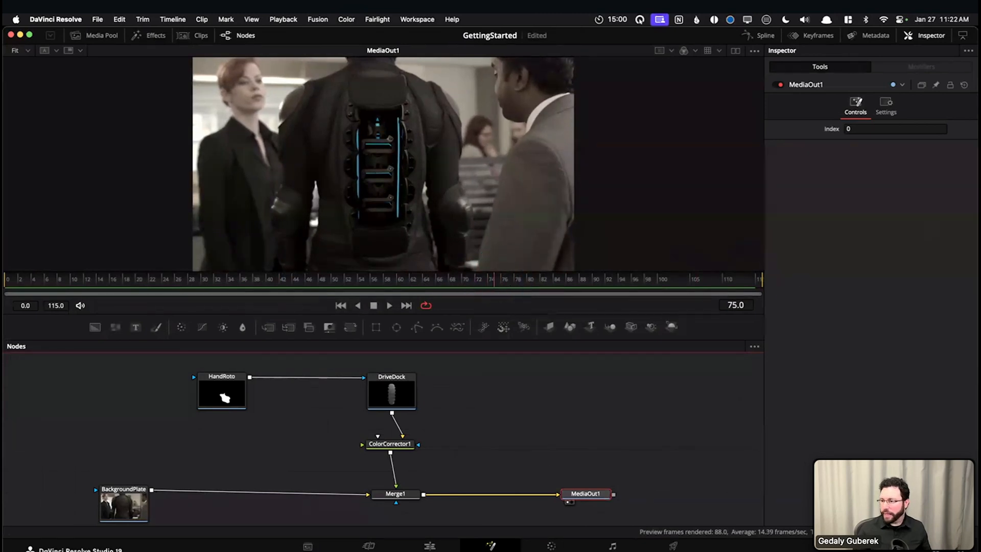
pyautogui.moveTo(703, 427); pyautogui.dragTo(528, 460)
pyautogui.moveTo(488, 495); pyautogui.dragTo(567, 494)
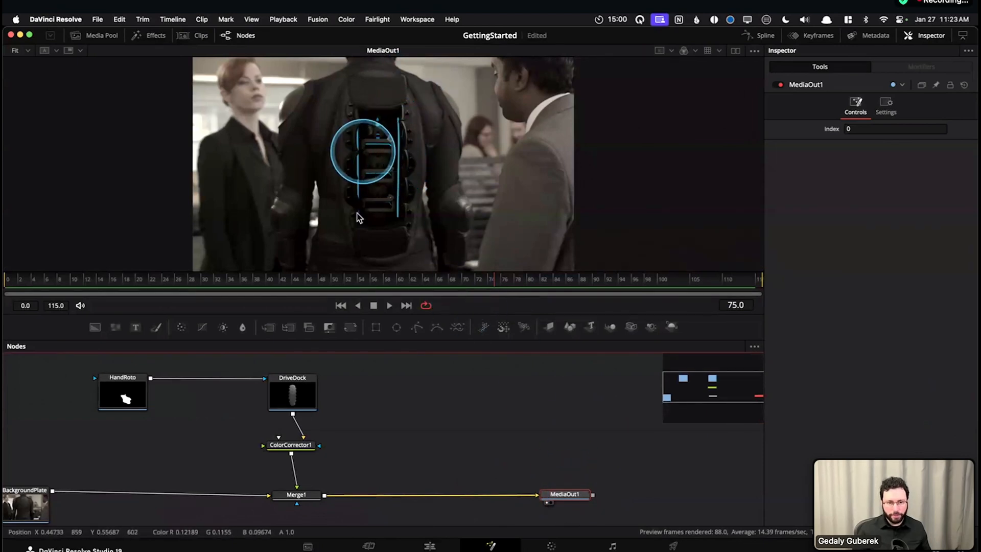
# Add a Luma Keyer node beside DriveDock and connect DriveDock's output to its input
pyautogui.click(292, 393)
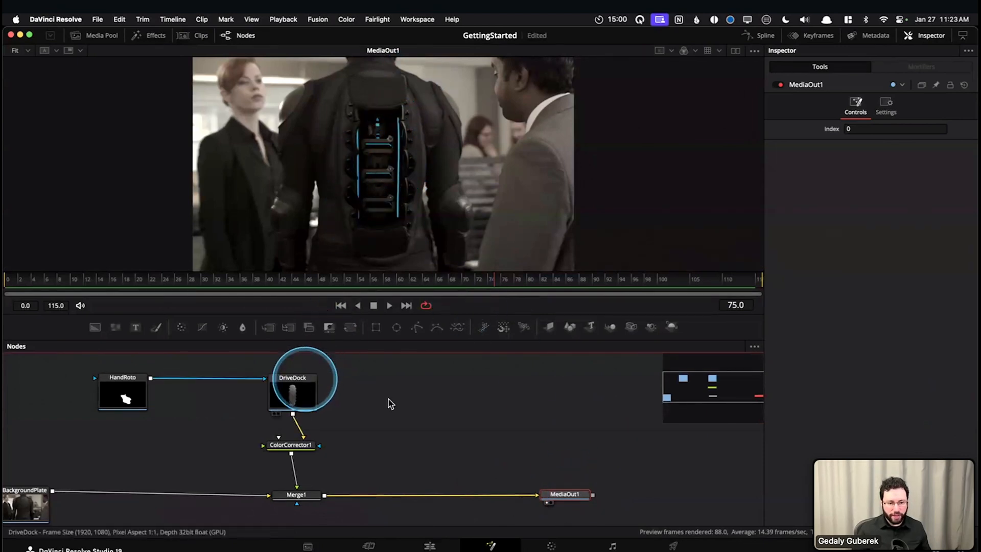
pyautogui.hotkey('shift', 'space')
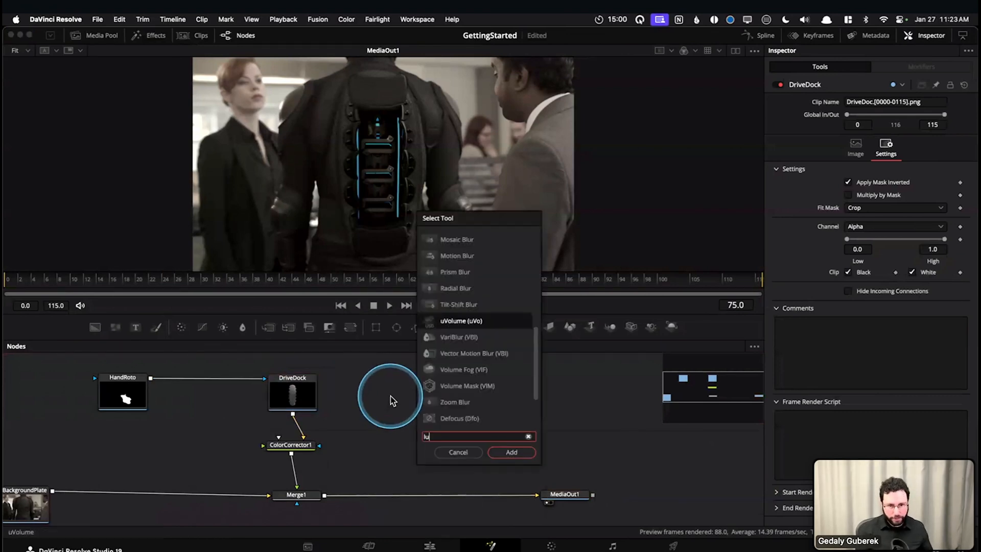
pyautogui.write('luma')
pyautogui.press('Return')
pyautogui.moveTo(391, 402); pyautogui.dragTo(425, 406)
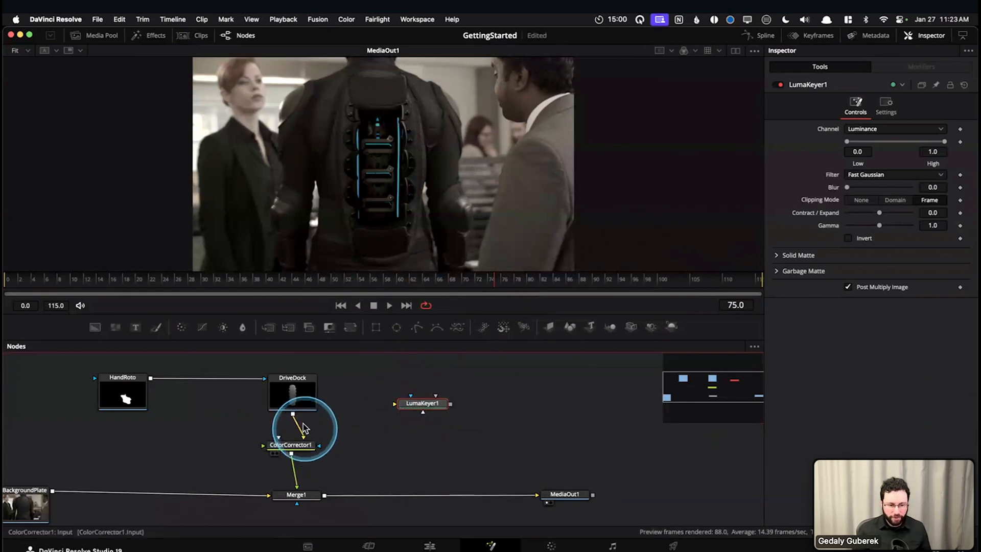
pyautogui.moveTo(292, 415); pyautogui.dragTo(394, 407)
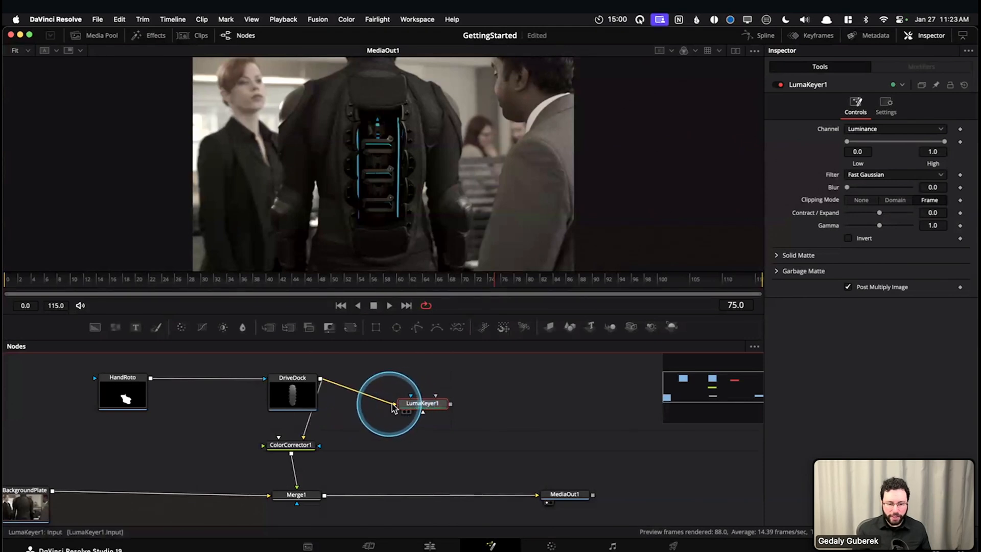
pyautogui.scroll(2, 404, 419)
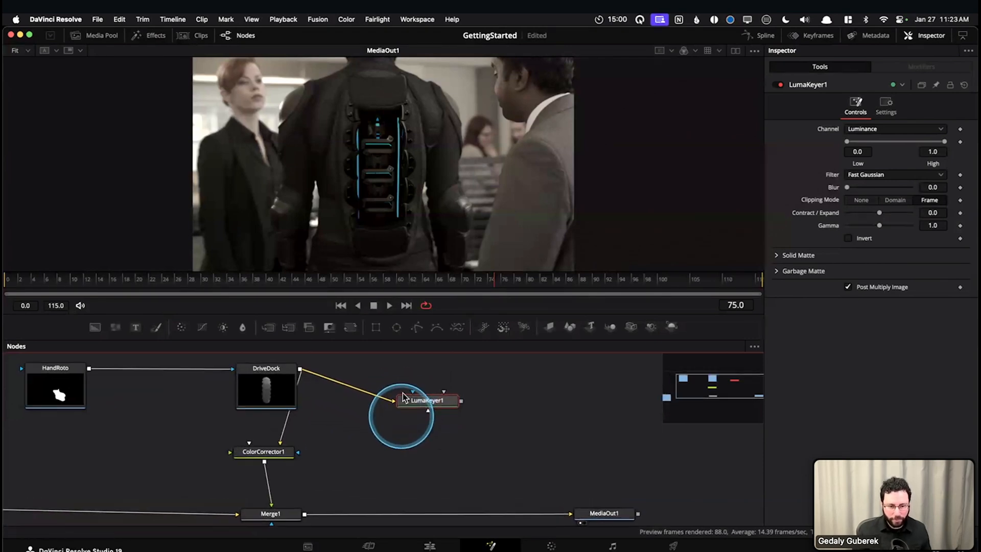
pyautogui.moveTo(417, 402); pyautogui.dragTo(411, 405)
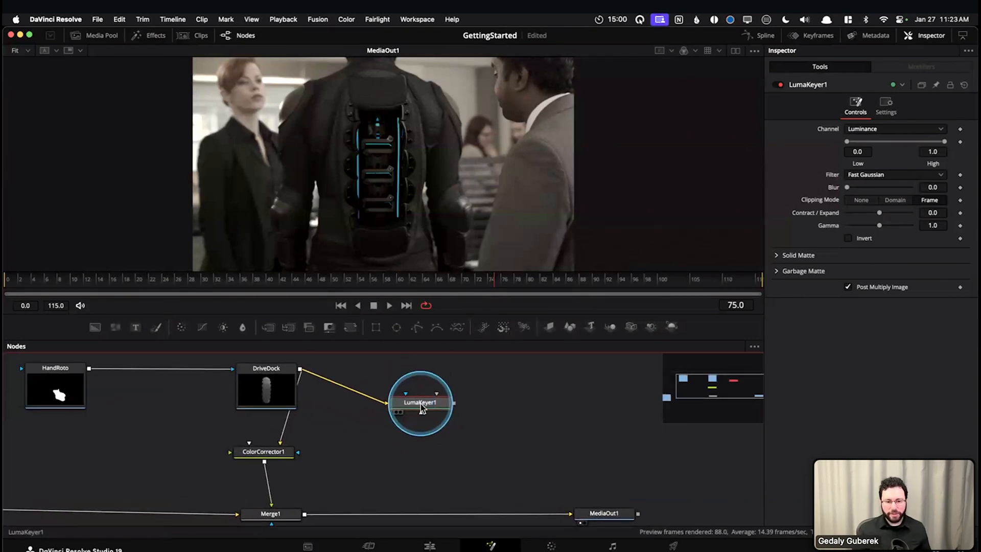
# Display the Luma Keyer in the viewer and set its luminance range to about 0.322 Low and 0.783 High
pyautogui.click(423, 407)
pyautogui.press('1')
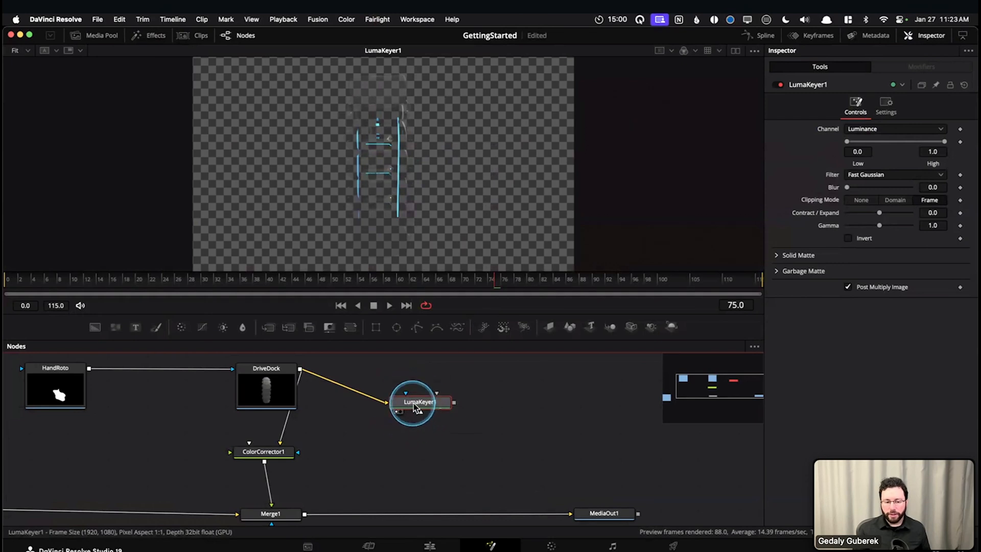
pyautogui.moveTo(413, 402); pyautogui.dragTo(415, 407)
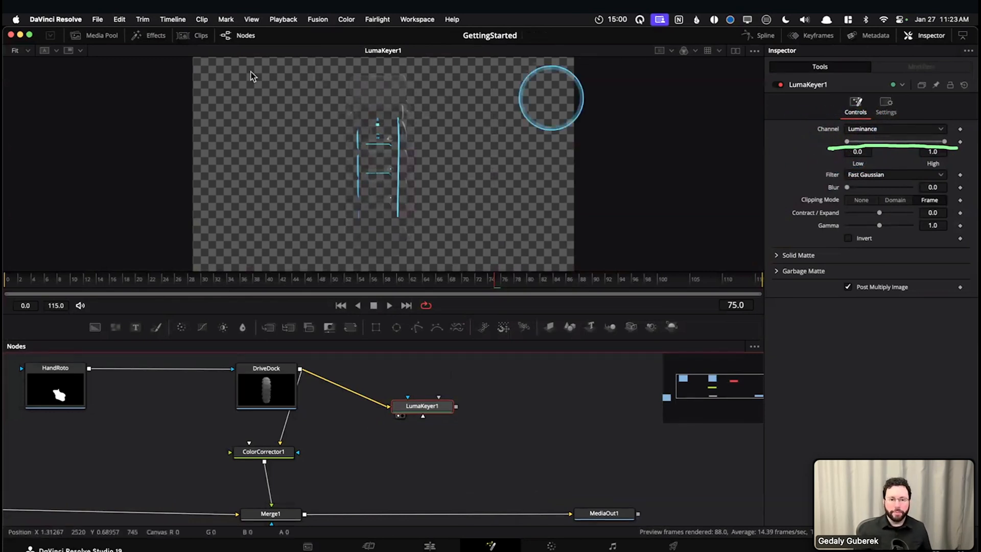
pyautogui.moveTo(848, 142); pyautogui.dragTo(850, 143)
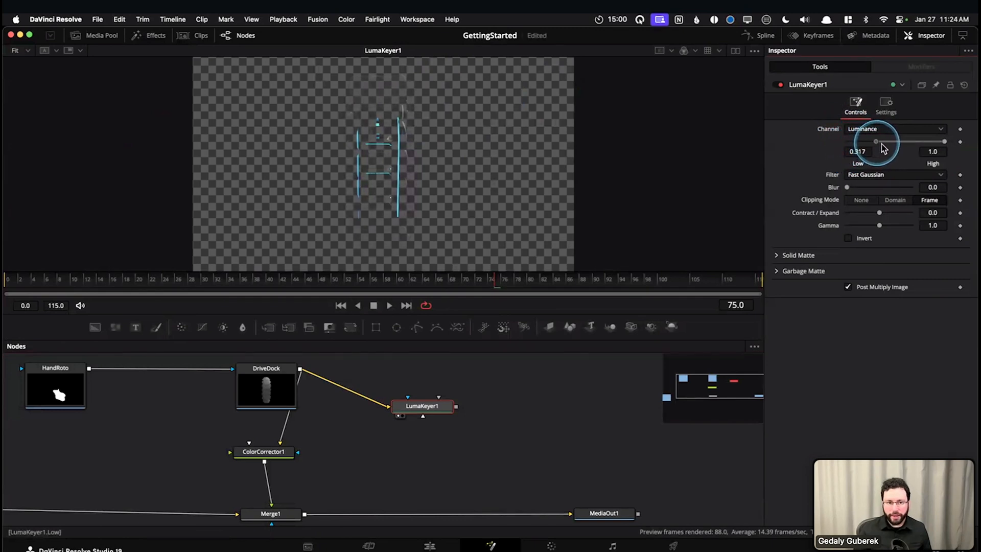
pyautogui.scroll(3, 344, 173)
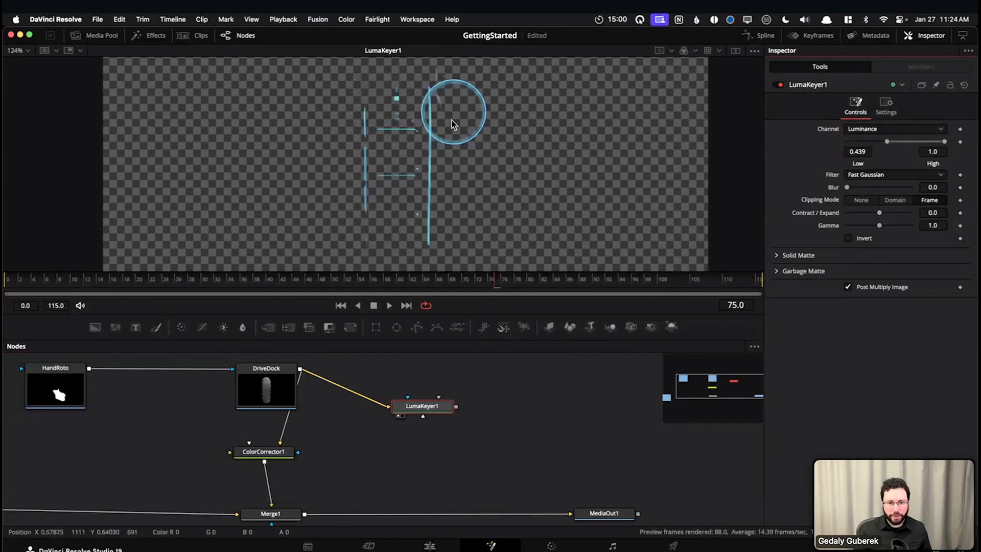
pyautogui.moveTo(884, 141)
pyautogui.mouseDown()
pyautogui.moveTo(903, 142)
pyautogui.moveTo(875, 140)
pyautogui.mouseUp()
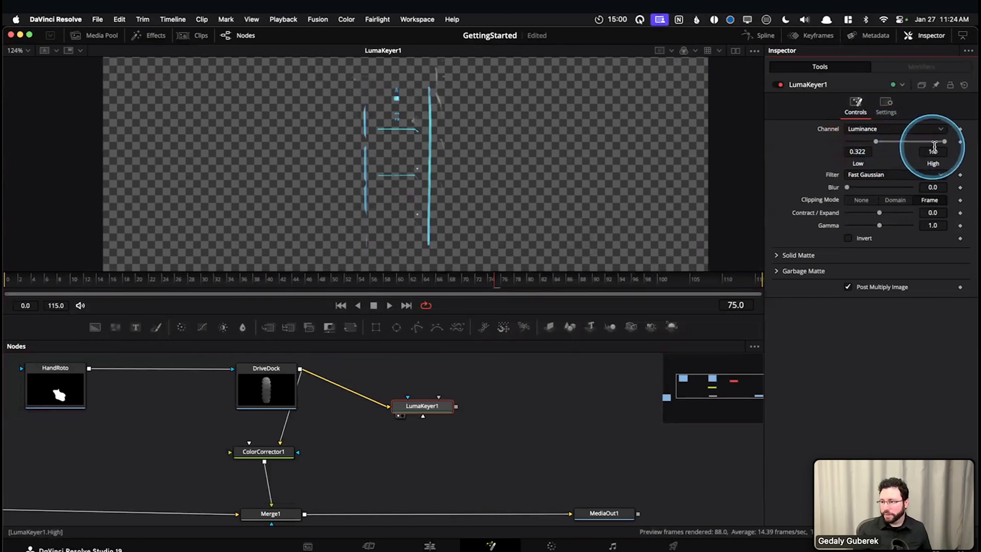
pyautogui.moveTo(944, 142); pyautogui.dragTo(915, 148)
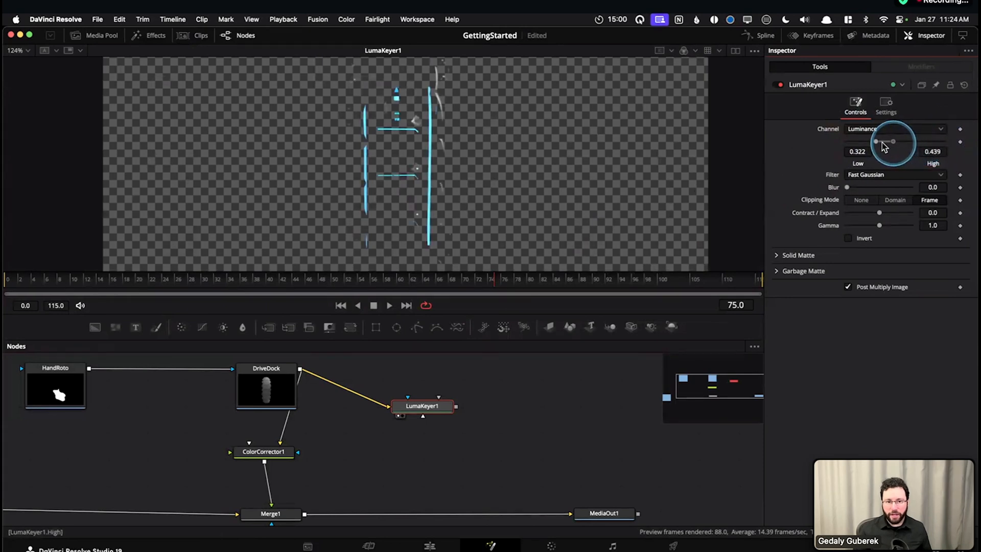
pyautogui.moveTo(896, 147); pyautogui.dragTo(925, 147)
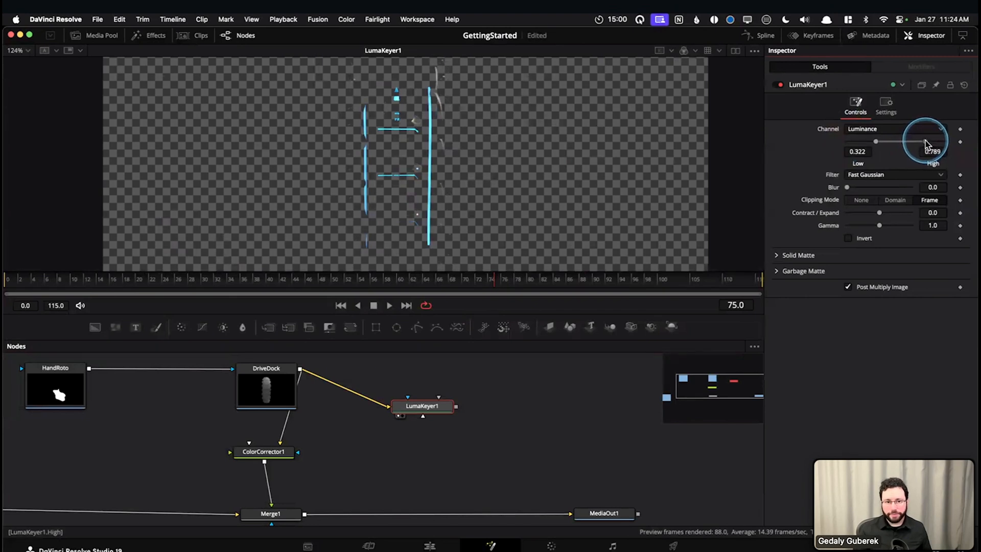
pyautogui.click(466, 183)
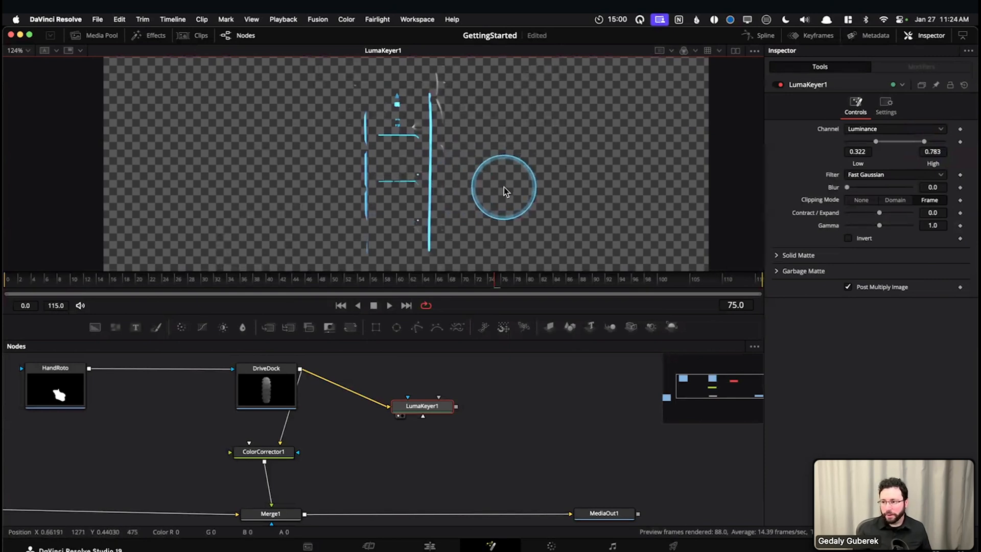
pyautogui.scroll(-1, 504, 187)
pyautogui.scroll(-2, 504, 187)
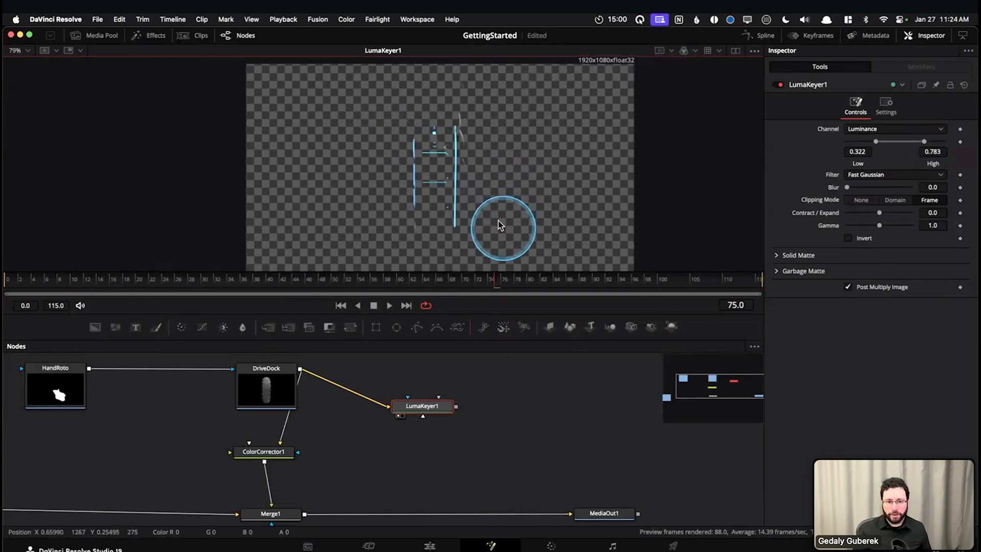
pyautogui.hotkey('ctrl', 'f')
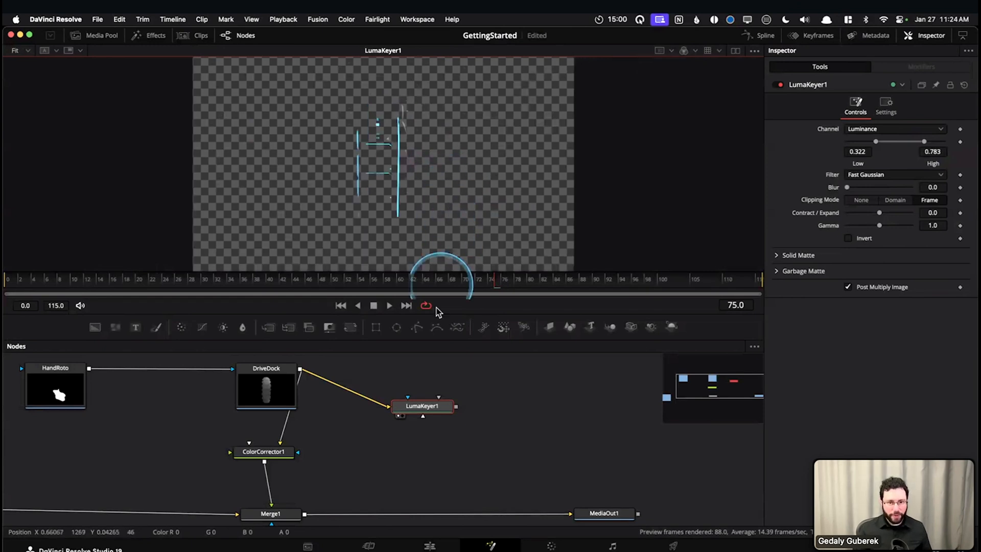
# View DriveDock and Merge1 in turn in the viewer, and scrub the merged result to frame 59
pyautogui.moveTo(377, 474); pyautogui.dragTo(336, 460)
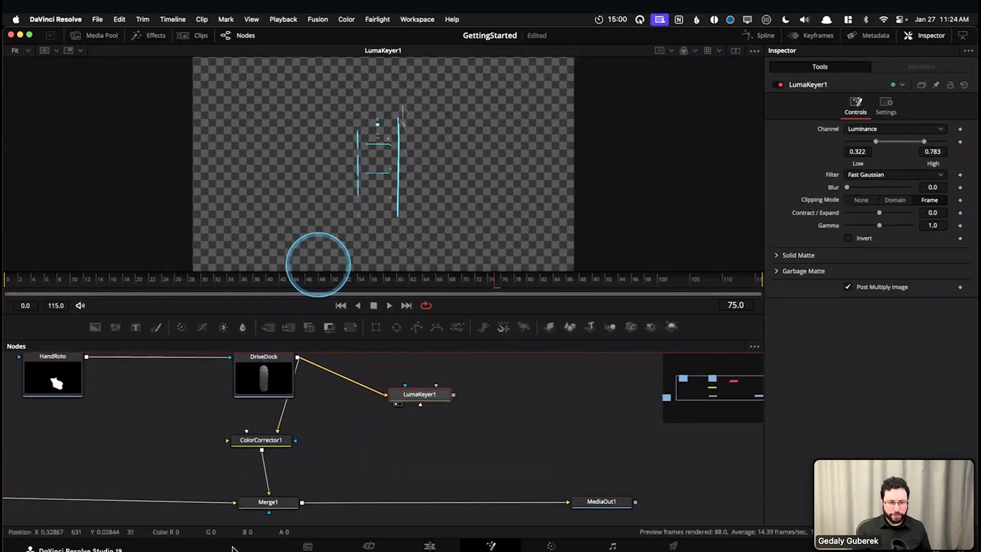
pyautogui.click(268, 378)
pyautogui.press('1')
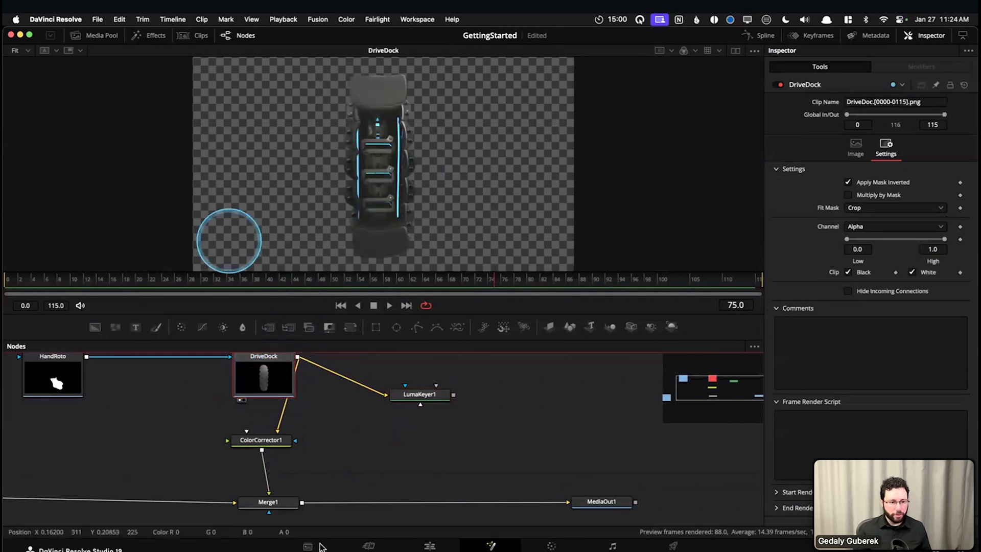
pyautogui.click(271, 503)
pyautogui.press('1')
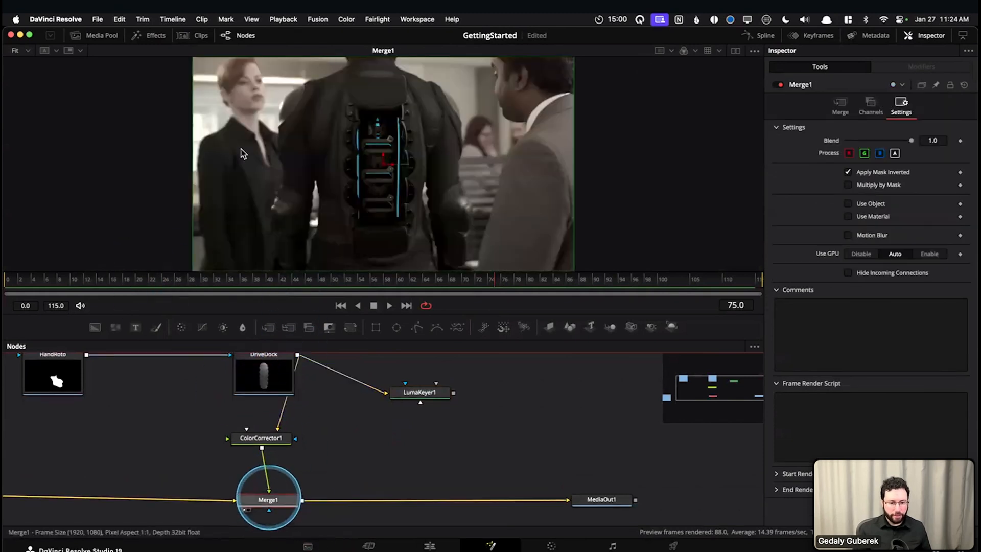
pyautogui.click(177, 278)
pyautogui.moveTo(272, 281); pyautogui.dragTo(394, 279)
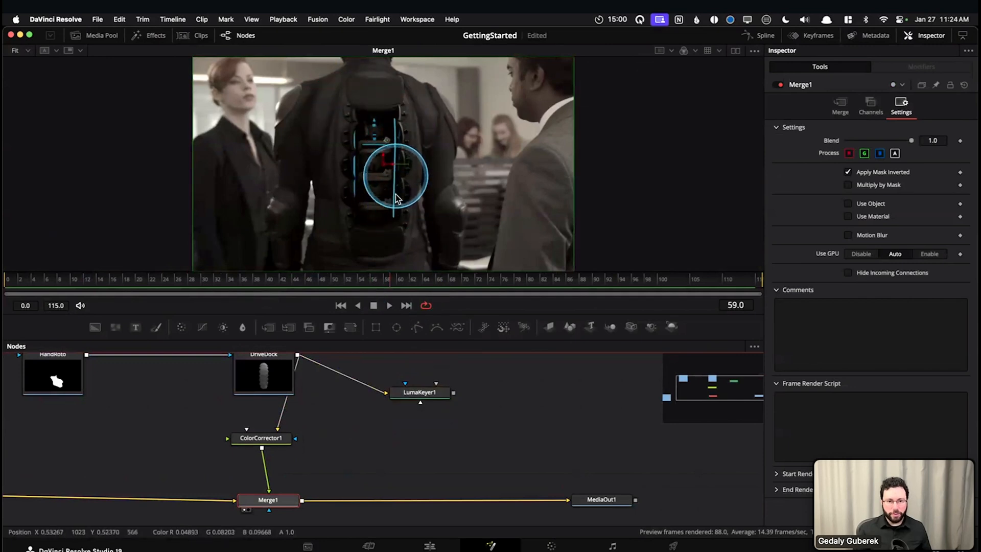
pyautogui.moveTo(446, 453); pyautogui.dragTo(431, 451)
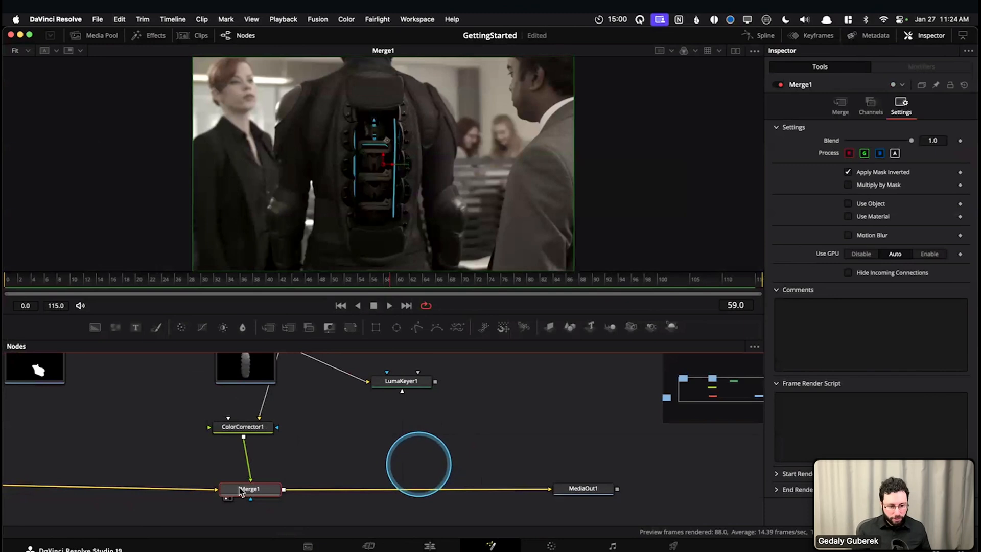
pyautogui.click(375, 464)
pyautogui.press('super+v')
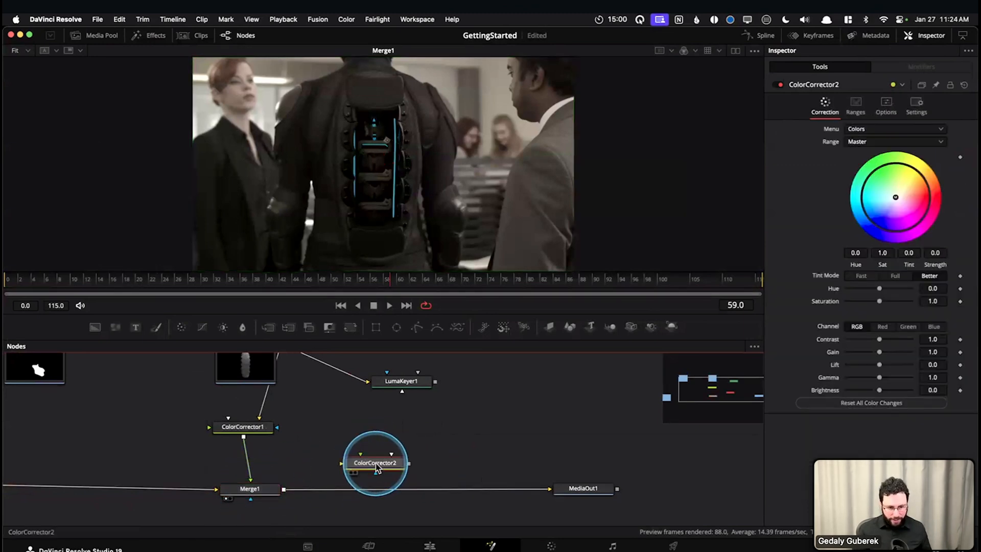
pyautogui.press('Delete')
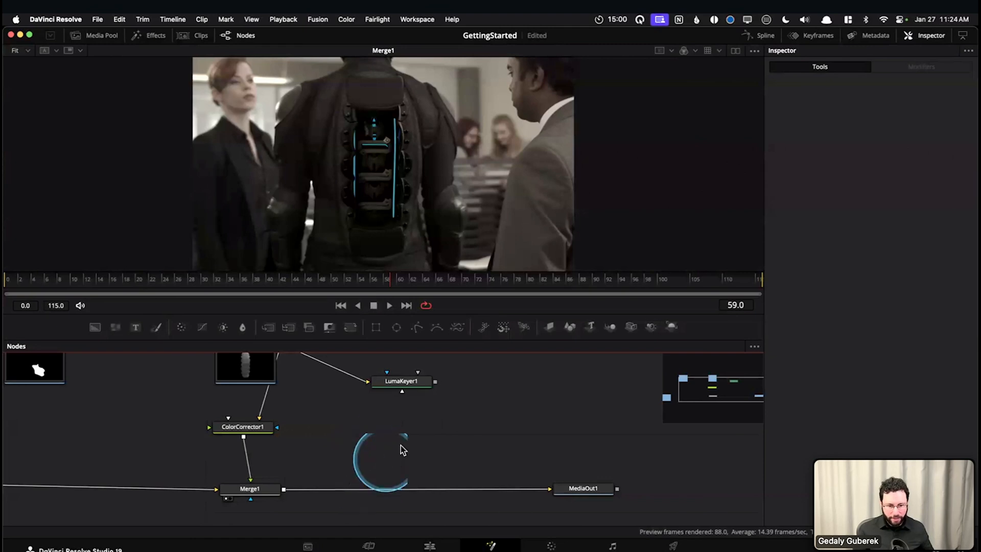
# Add a Color Corrector node and place it just above the connection between Merge1 and MediaOut1
pyautogui.hotkey('shift', 'space')
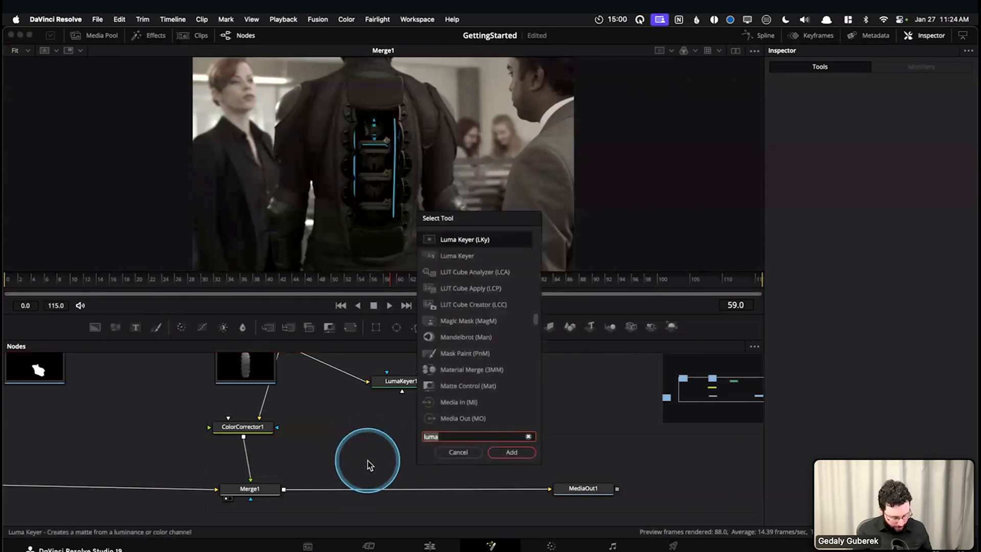
pyautogui.write('color')
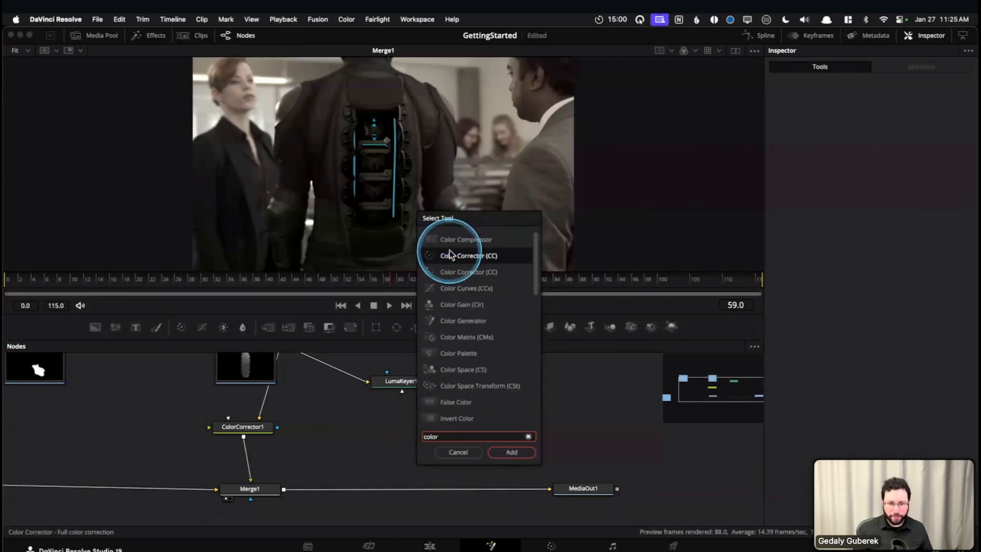
pyautogui.click(512, 452)
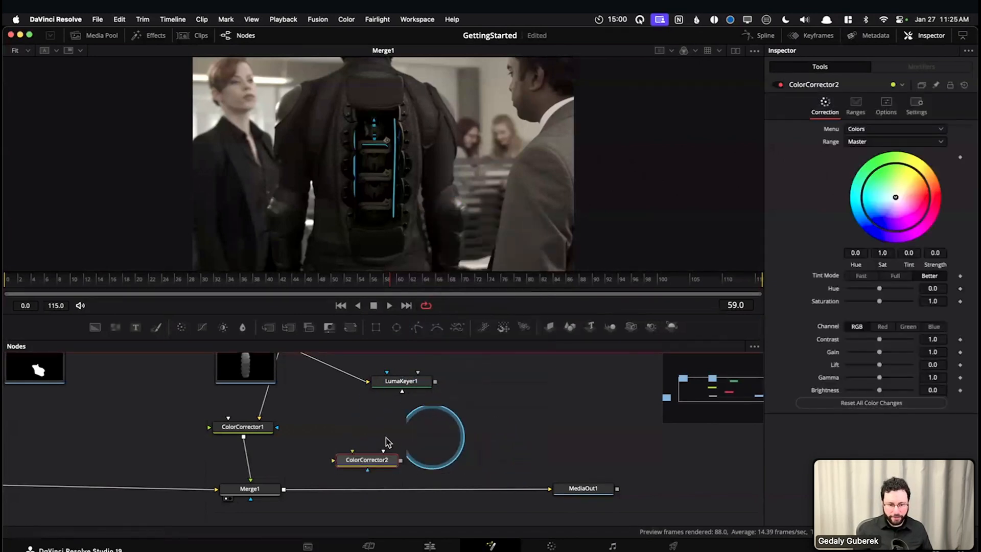
pyautogui.moveTo(366, 459); pyautogui.dragTo(403, 470)
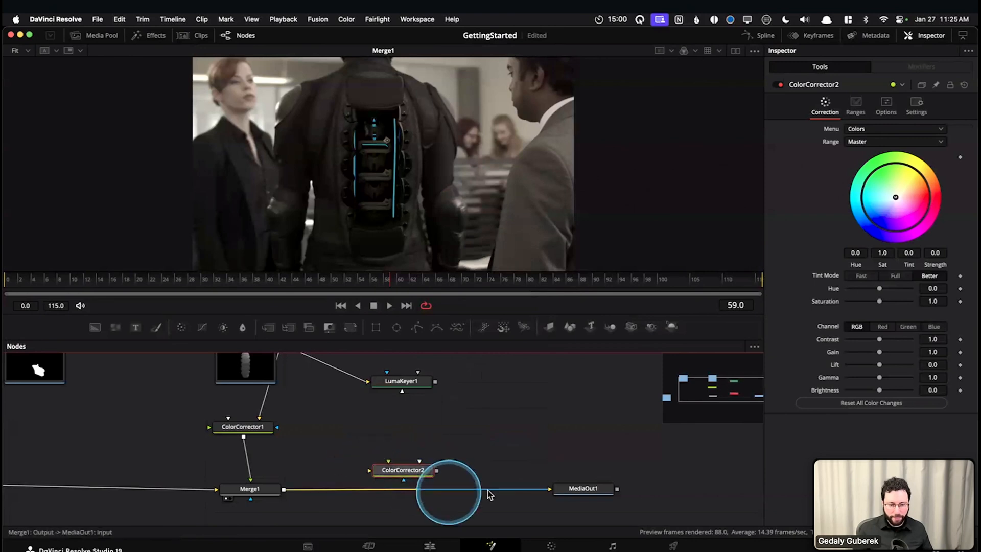
# Insert ColorCorrector2 into the connection between Merge1 and MediaOut1, line it up with them, and display it in the viewer
pyautogui.moveTo(522, 489); pyautogui.dragTo(423, 501)
pyautogui.moveTo(283, 491); pyautogui.dragTo(549, 489)
pyautogui.moveTo(404, 477); pyautogui.dragTo(404, 464)
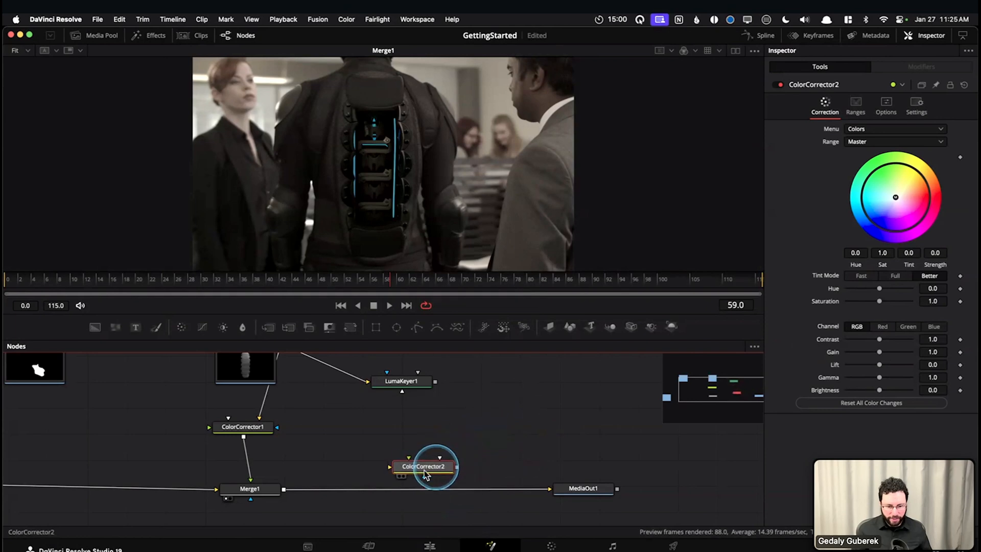
pyautogui.moveTo(438, 489)
pyautogui.mouseDown()
pyautogui.moveTo(440, 477)
pyautogui.moveTo(416, 486)
pyautogui.moveTo(423, 455)
pyautogui.moveTo(417, 492)
pyautogui.moveTo(426, 454)
pyautogui.moveTo(442, 473)
pyautogui.moveTo(428, 493)
pyautogui.mouseUp()
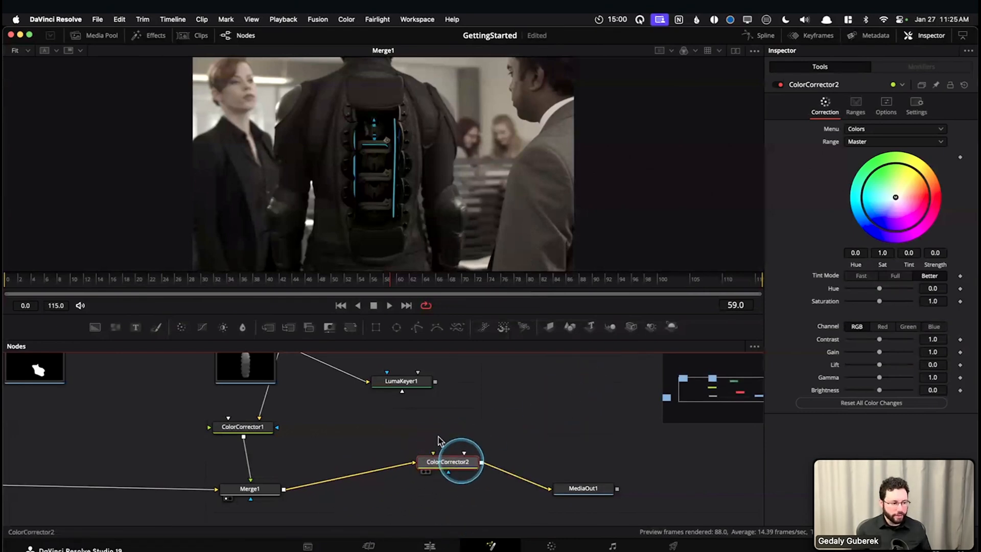
pyautogui.moveTo(427, 492)
pyautogui.mouseDown()
pyautogui.moveTo(435, 482)
pyautogui.moveTo(428, 487)
pyautogui.mouseUp()
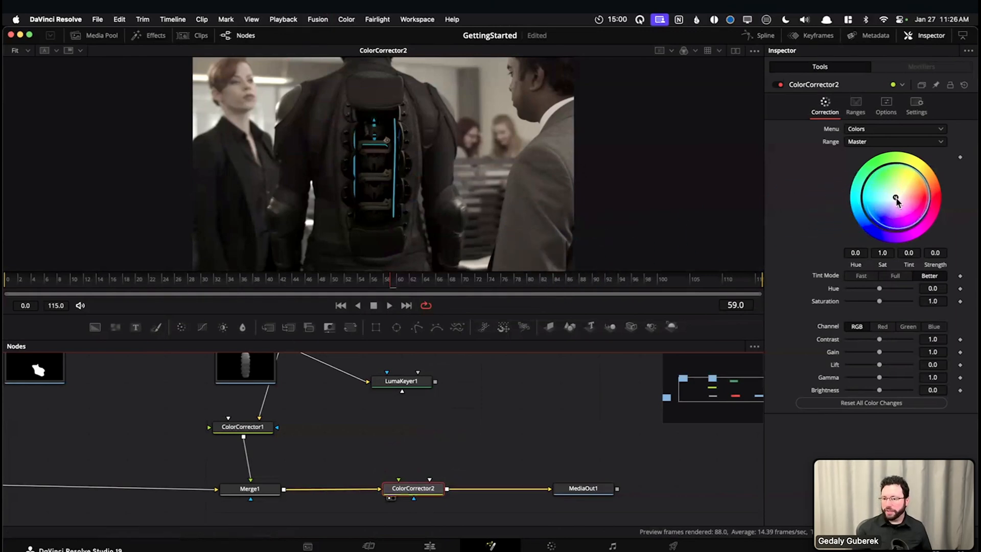
# Tint the whole image red with ColorCorrector2's Master color wheel, at a strength of about 0.92
pyautogui.moveTo(896, 198)
pyautogui.mouseDown()
pyautogui.moveTo(869, 174)
pyautogui.moveTo(894, 194)
pyautogui.moveTo(903, 187)
pyautogui.mouseUp()
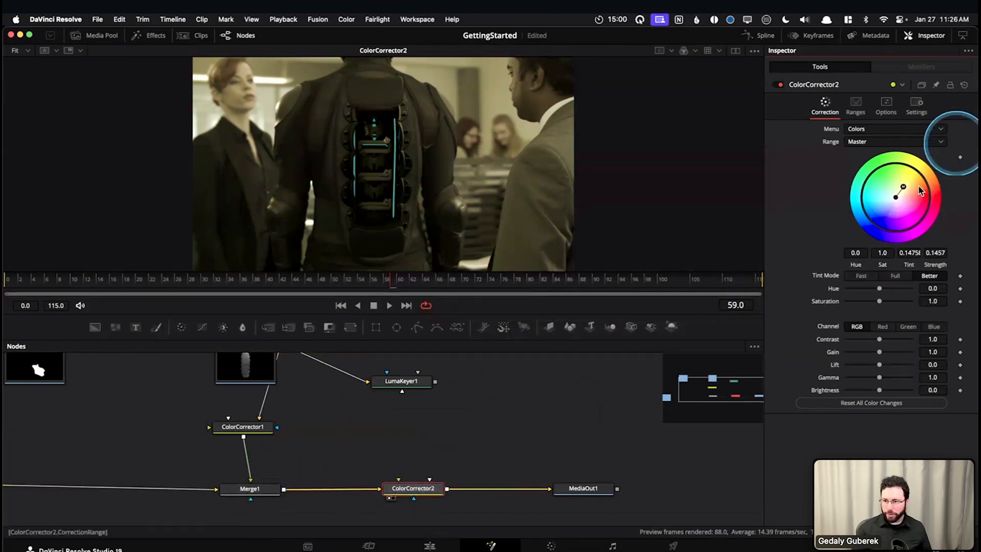
pyautogui.moveTo(922, 191)
pyautogui.mouseDown()
pyautogui.moveTo(917, 180)
pyautogui.moveTo(901, 186)
pyautogui.moveTo(930, 197)
pyautogui.mouseUp()
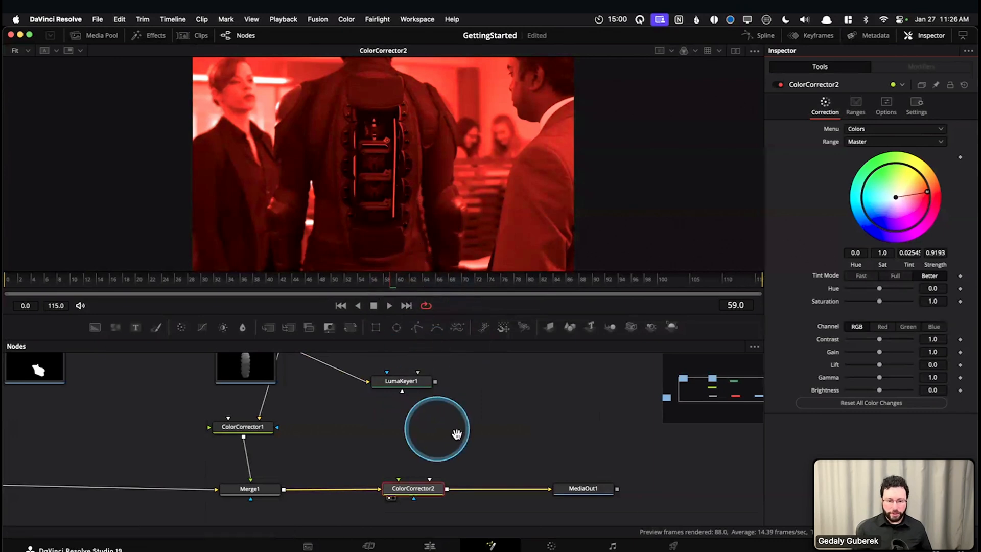
# View LumaKeyer1's keyed lights and the tinted ColorCorrector2 result in turn in the viewer
pyautogui.moveTo(456, 434); pyautogui.dragTo(448, 455)
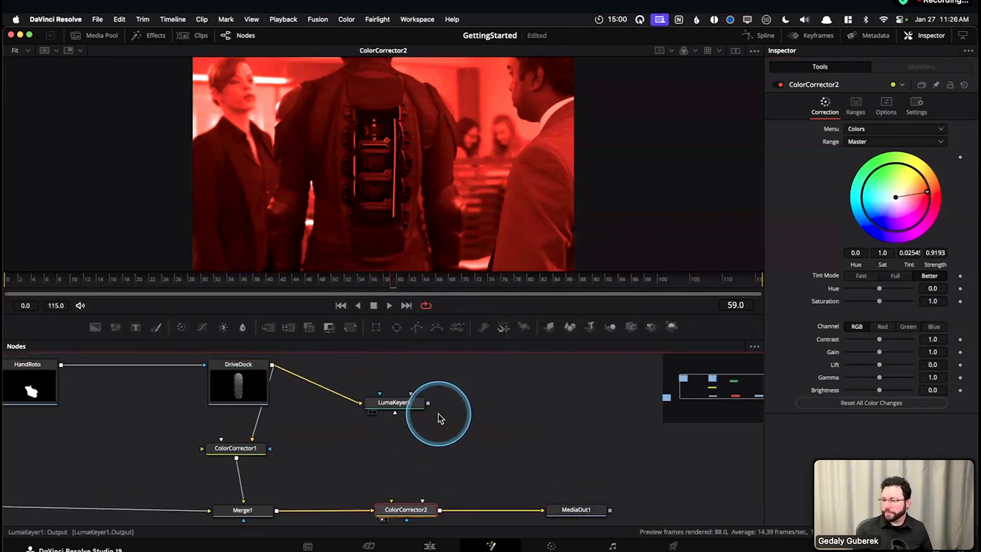
pyautogui.moveTo(449, 438); pyautogui.dragTo(446, 411)
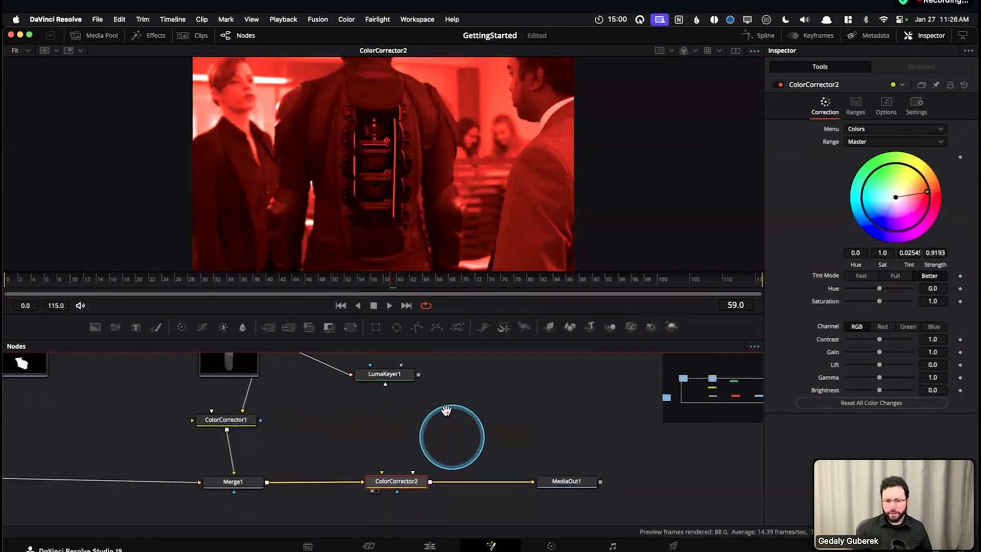
pyautogui.click(403, 376)
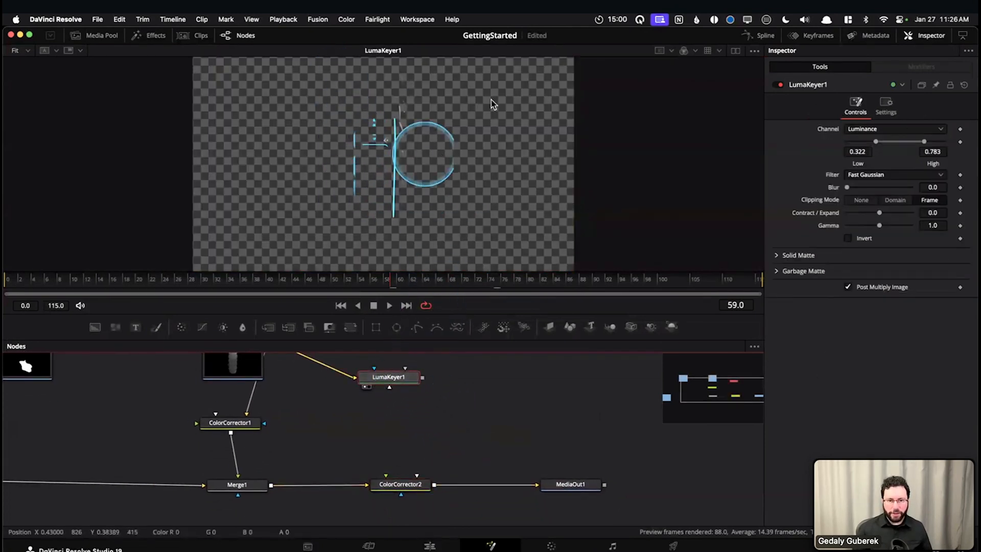
pyautogui.click(409, 486)
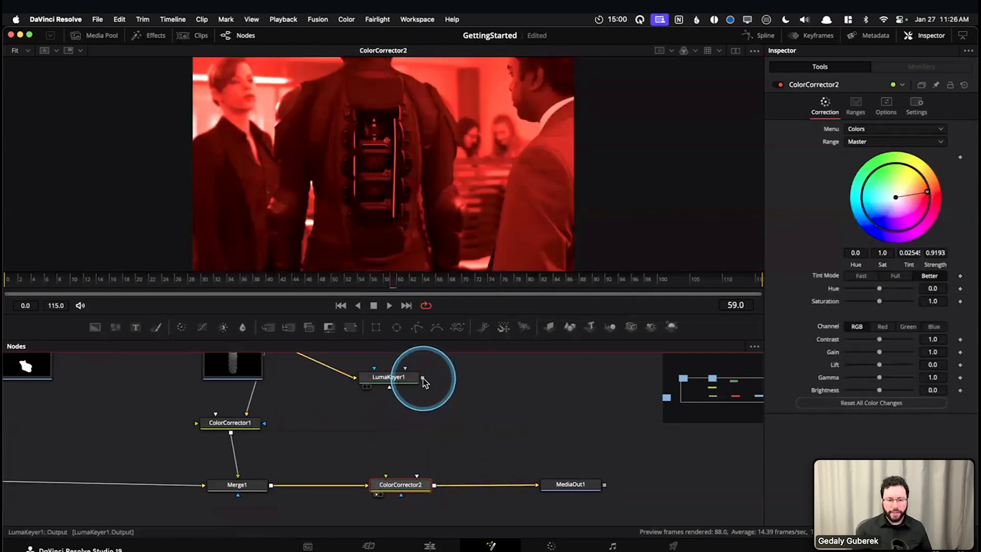
# Connect LumaKeyer1's output to ColorCorrector2 as its Effect Mask so only the keyed lights are tinted
pyautogui.moveTo(423, 379); pyautogui.dragTo(401, 500)
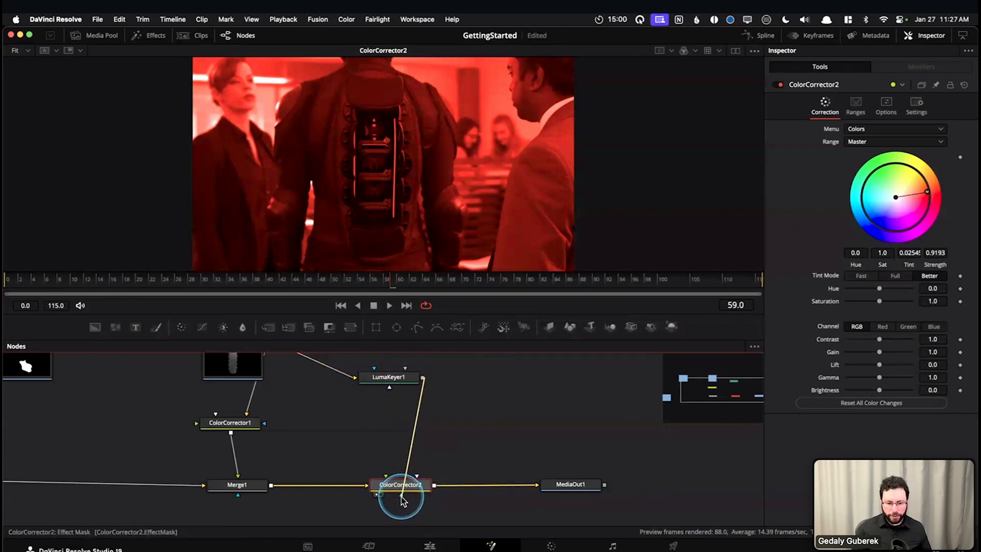
pyautogui.moveTo(403, 500)
pyautogui.mouseDown()
pyautogui.moveTo(423, 379)
pyautogui.moveTo(409, 490)
pyautogui.mouseUp()
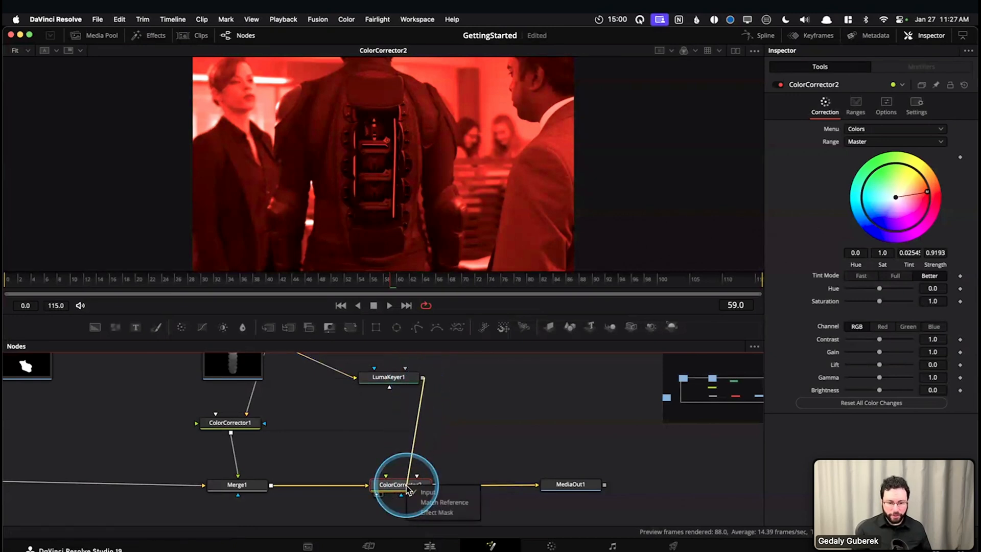
pyautogui.click(430, 513)
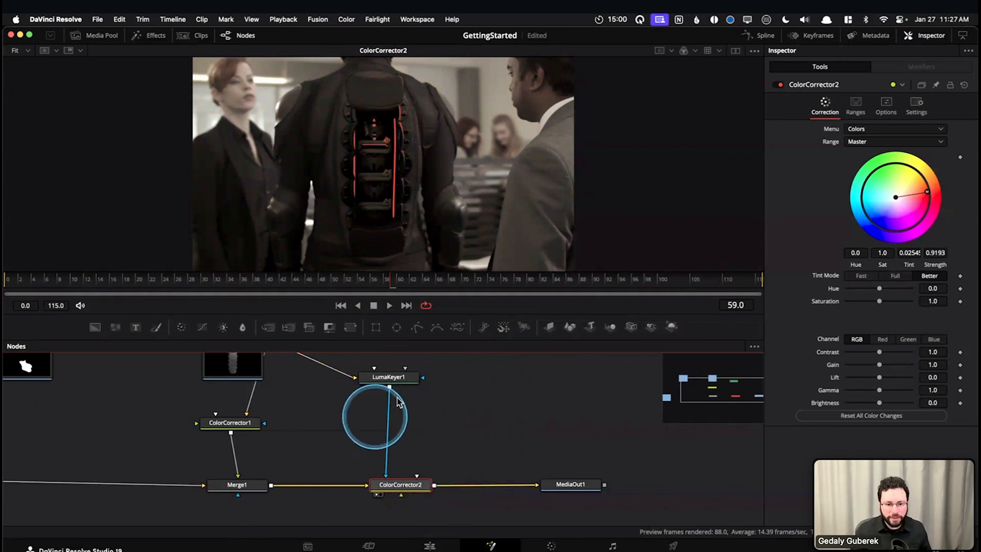
# Adjust LumaKeyer1's luminance range to a Low of 0.35 and a High of 0.767 while viewing ColorCorrector2
pyautogui.click(397, 378)
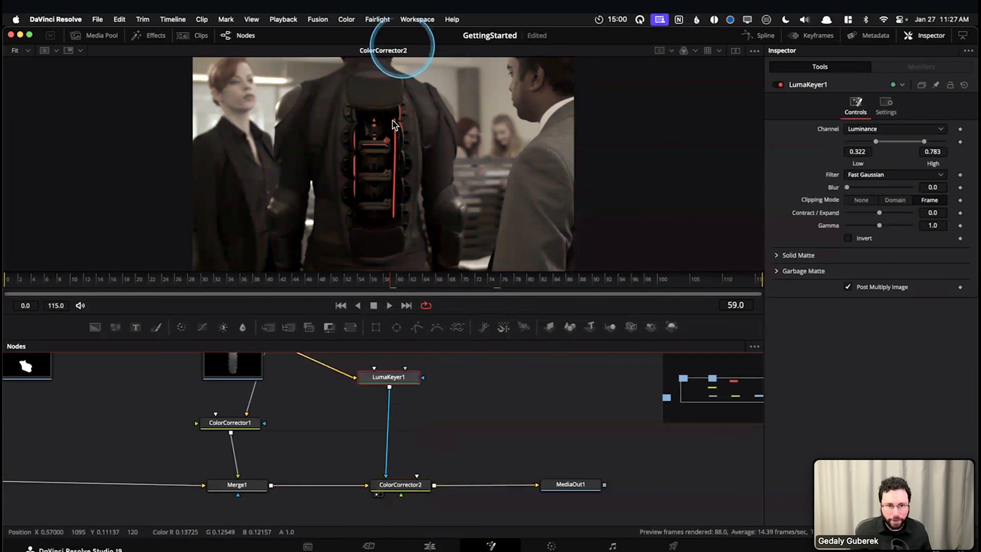
pyautogui.moveTo(424, 183); pyautogui.dragTo(407, 127)
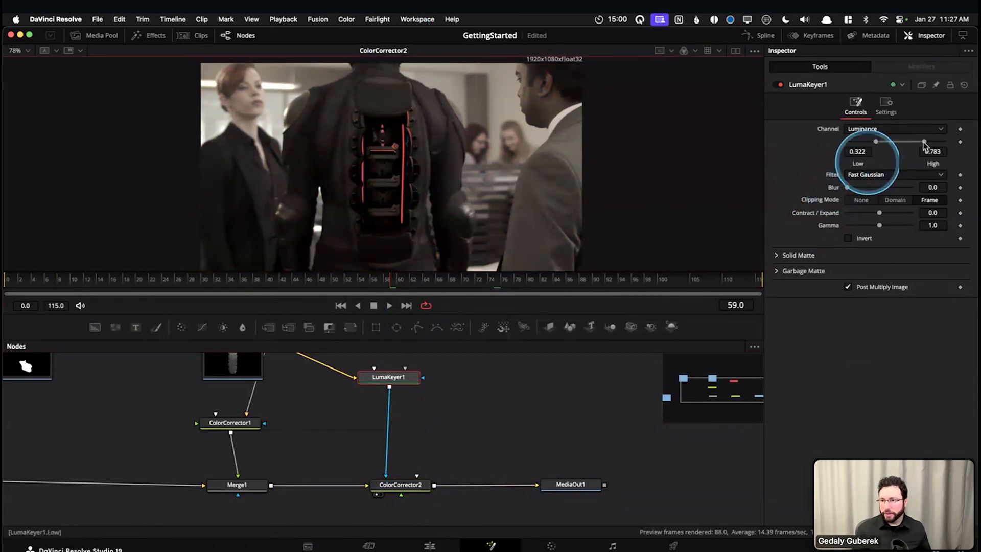
pyautogui.moveTo(923, 143); pyautogui.dragTo(924, 143)
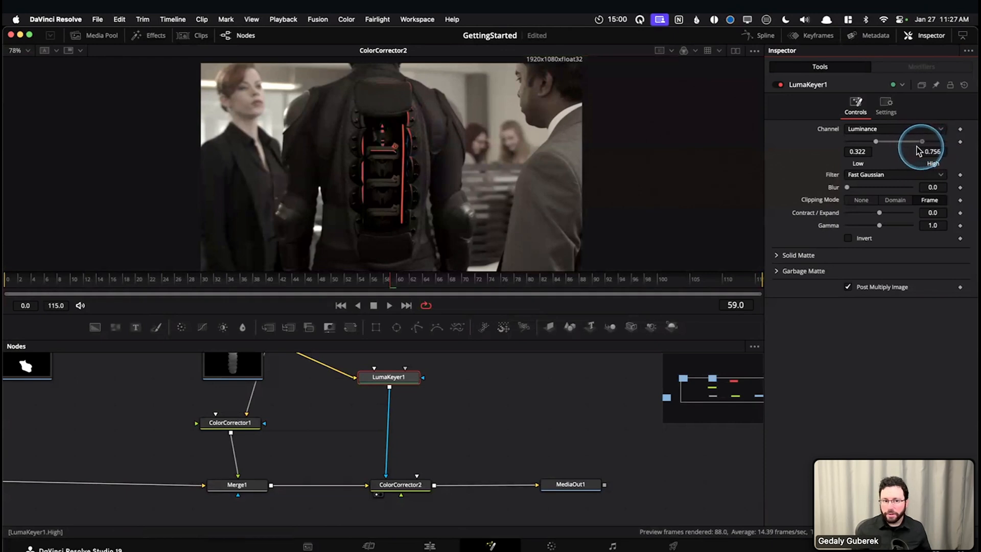
pyautogui.moveTo(921, 147); pyautogui.dragTo(867, 144)
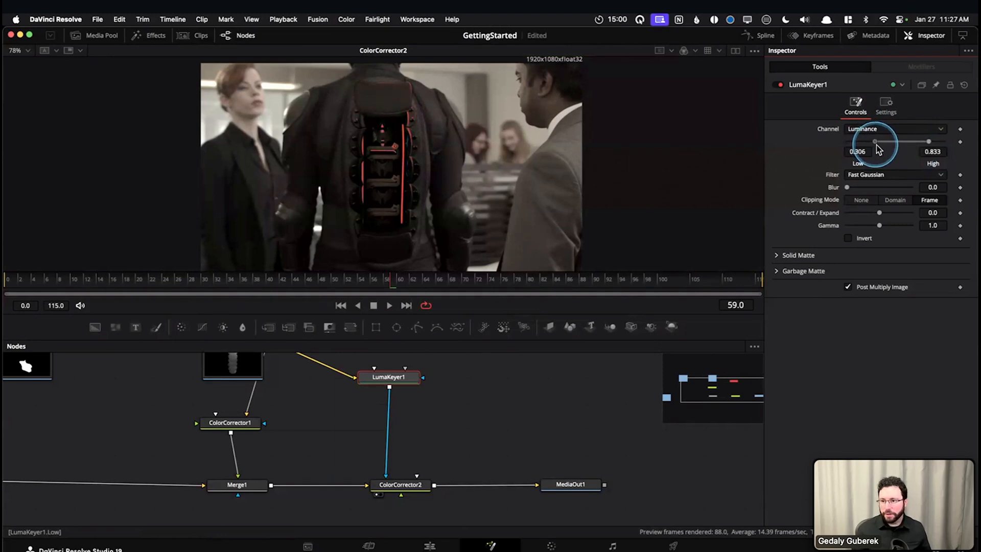
pyautogui.moveTo(878, 145); pyautogui.dragTo(925, 145)
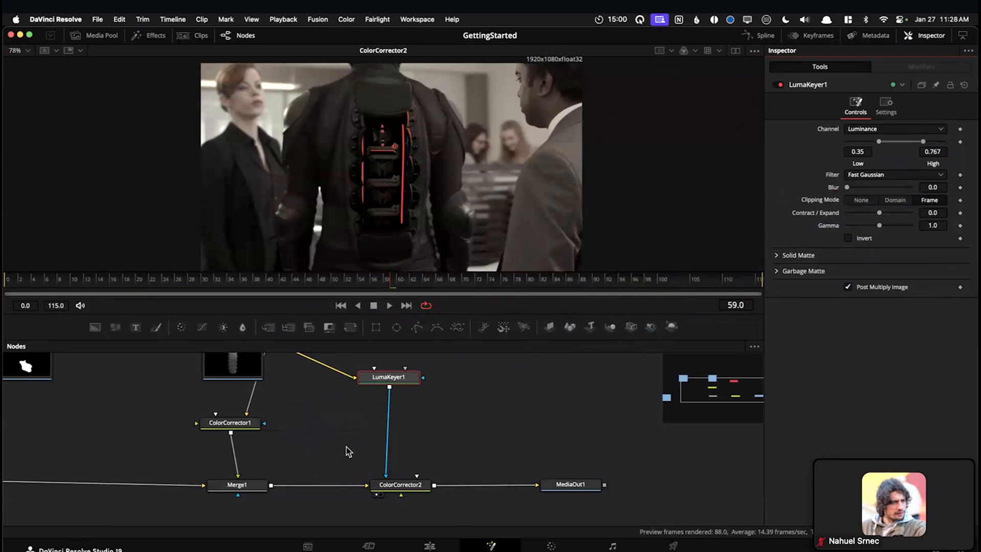
# Reposition LumaKeyer1 slightly above ColorCorrector2 and display its key in the viewer
pyautogui.moveTo(398, 381)
pyautogui.mouseDown()
pyautogui.moveTo(408, 384)
pyautogui.moveTo(393, 377)
pyautogui.mouseUp()
pyautogui.click(454, 396)
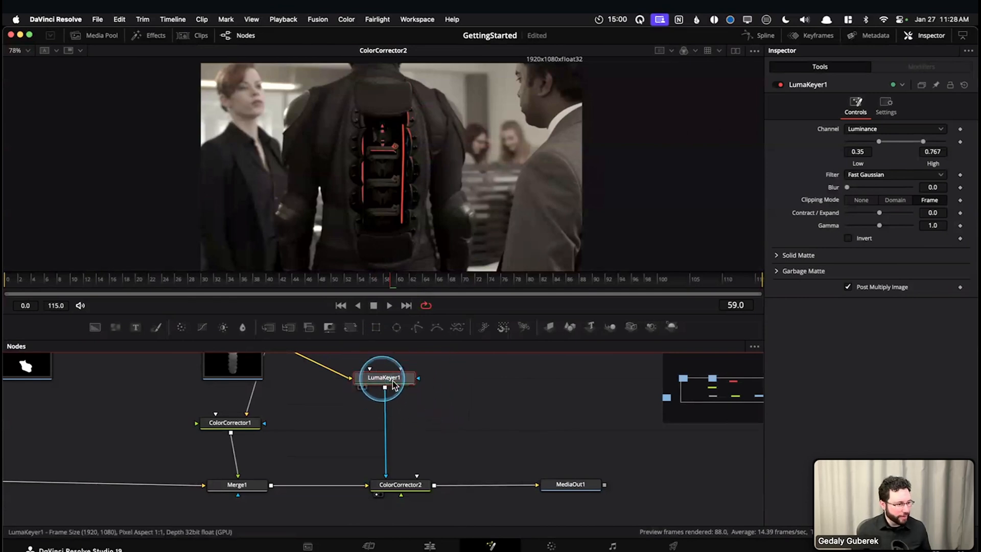
pyautogui.moveTo(382, 378); pyautogui.dragTo(396, 383)
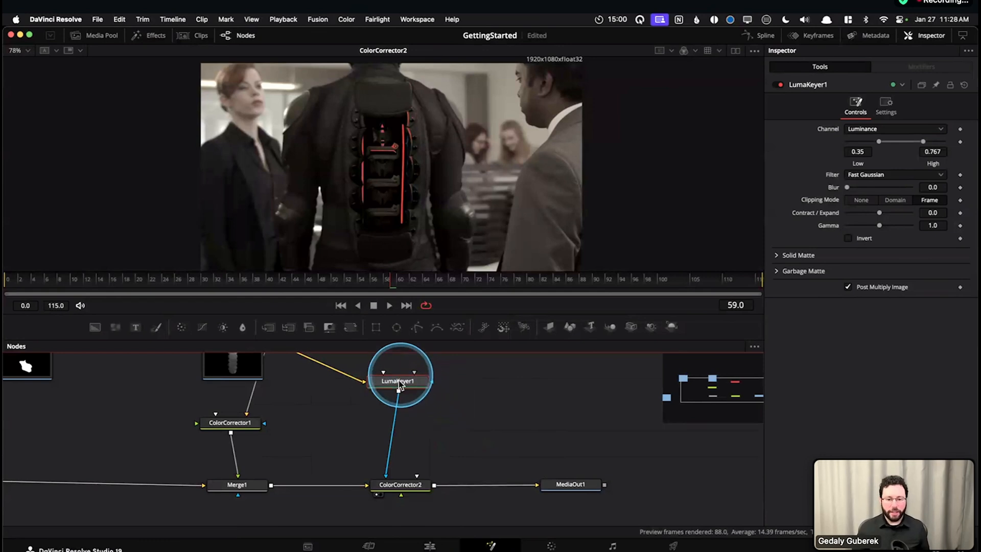
pyautogui.press('1')
pyautogui.moveTo(492, 399); pyautogui.dragTo(499, 440)
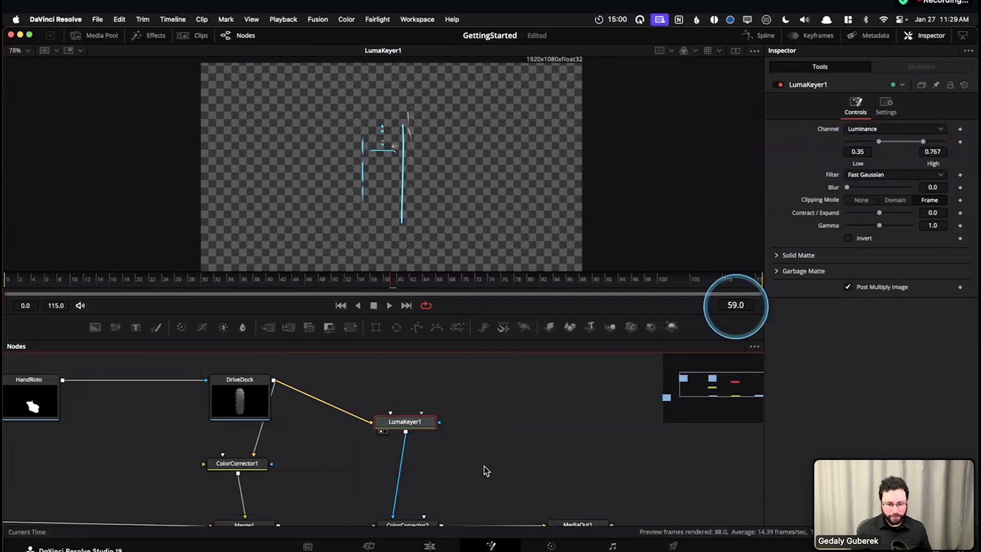
pyautogui.moveTo(520, 411); pyautogui.dragTo(523, 437)
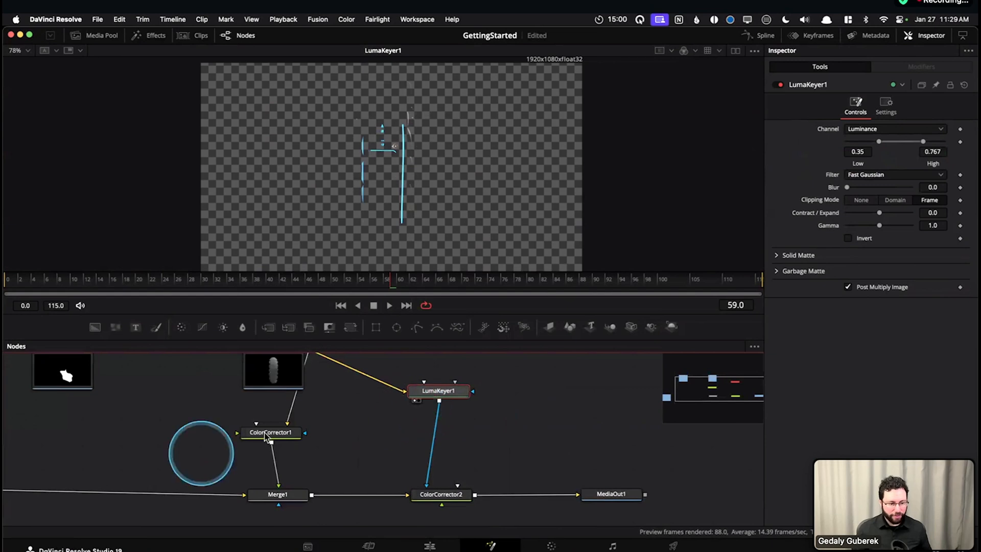
# Open the Select Tool search over the node area and look up "luma"
pyautogui.moveTo(123, 450); pyautogui.dragTo(353, 436)
pyautogui.hotkey('shift', 'space')
pyautogui.write('lumn')
pyautogui.press('BackSpace')
pyautogui.press('BackSpace')
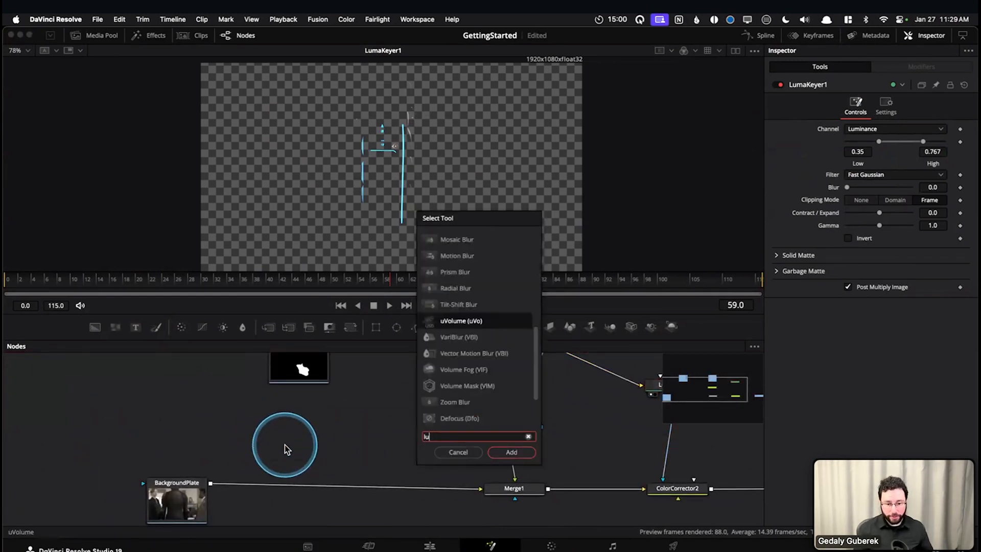
pyautogui.write('ma')
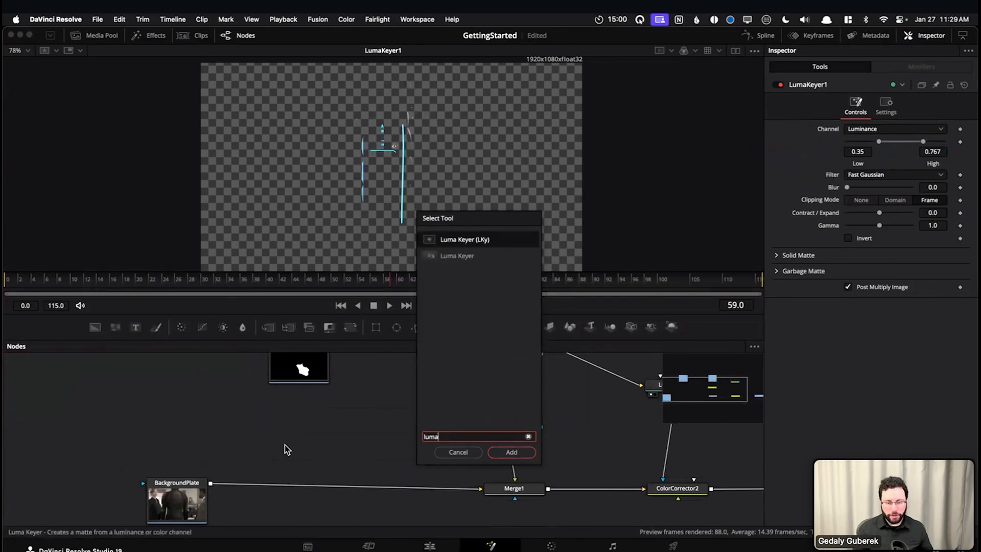
# Compare the two matching tools, Luma Keyer (LKy) and Luma Keyer, by highlighting them in turn
pyautogui.press('Down')
pyautogui.press('Up')
pyautogui.press('Down')
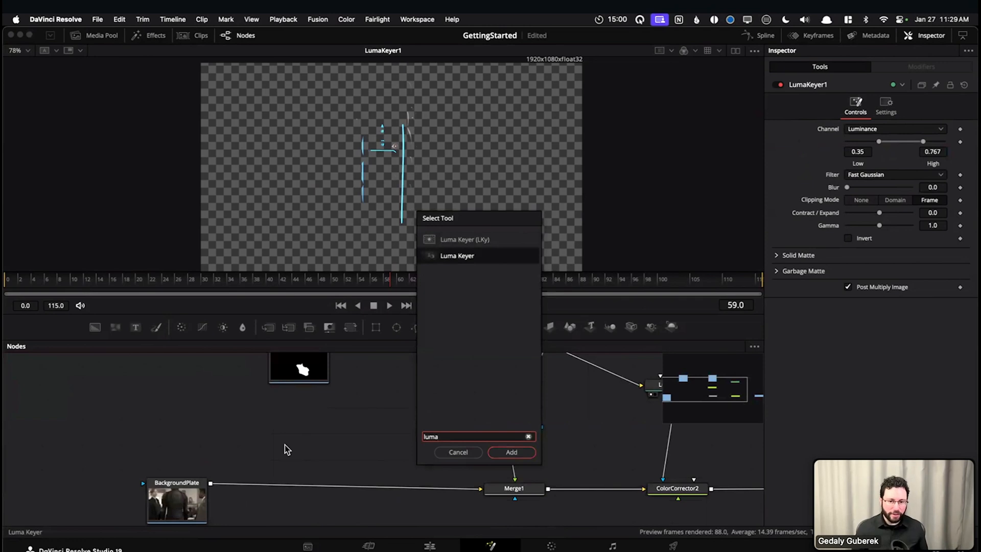
pyautogui.press('Up')
pyautogui.press('Down')
pyautogui.press('Up')
pyautogui.press('Down')
pyautogui.press('Up')
pyautogui.press('Down')
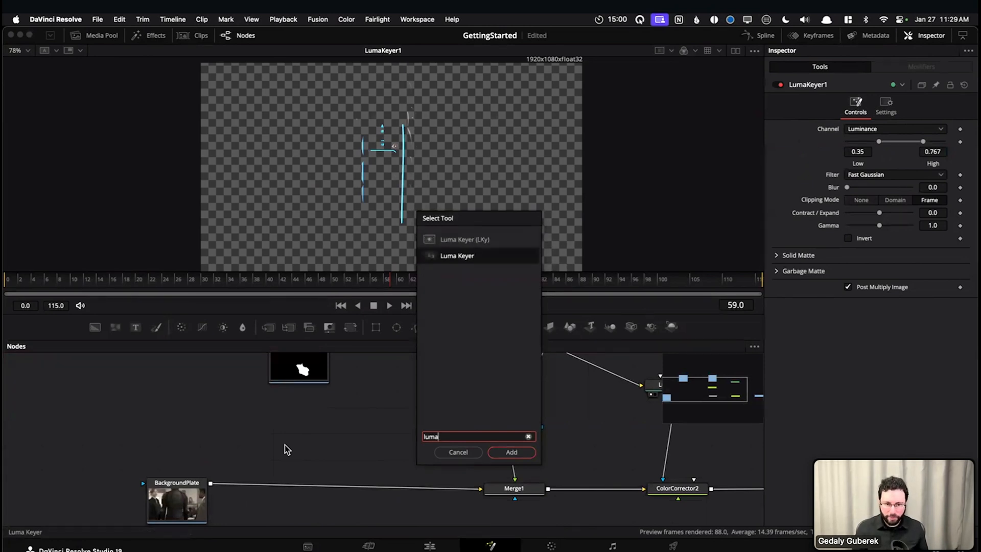
pyautogui.press('Up')
pyautogui.press('Down')
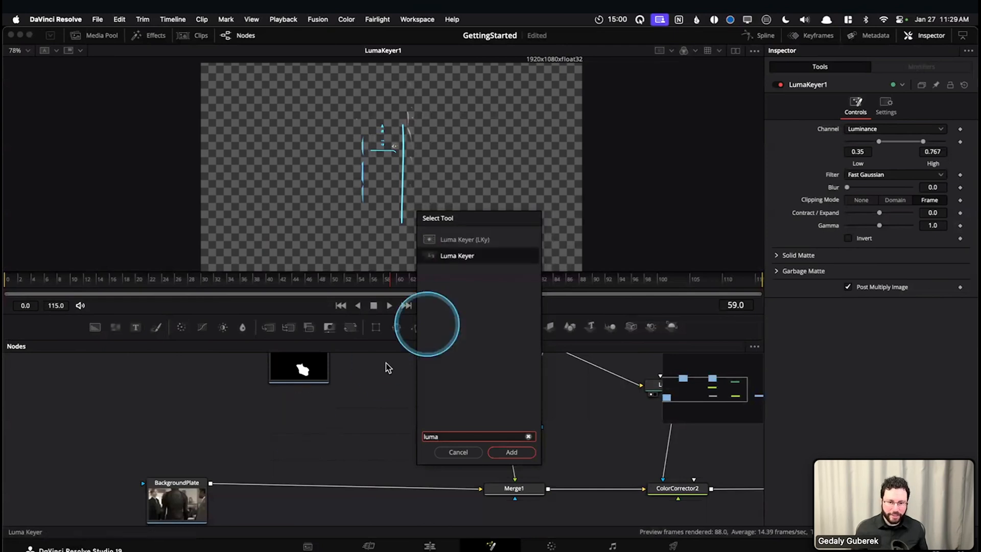
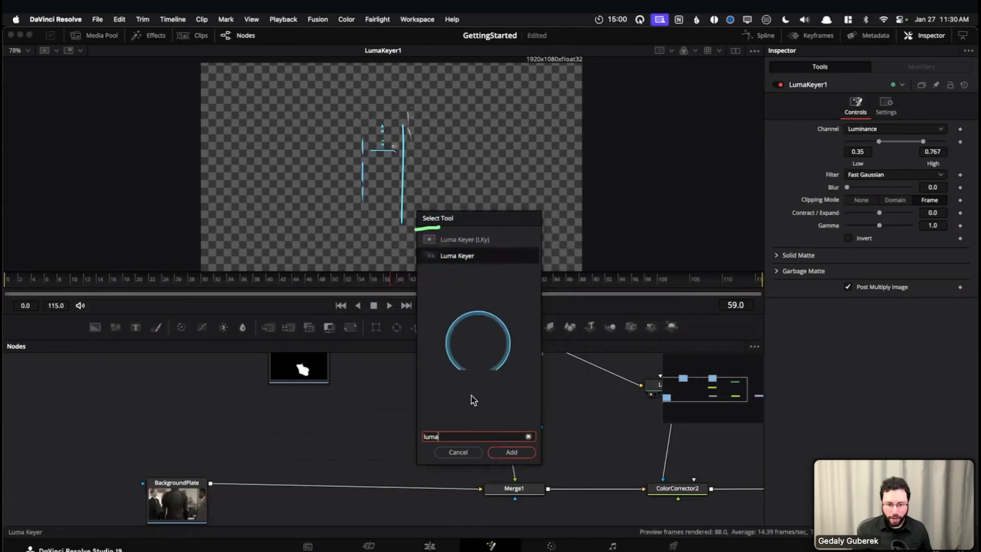
pyautogui.click(512, 452)
pyautogui.moveTo(295, 440); pyautogui.dragTo(346, 430)
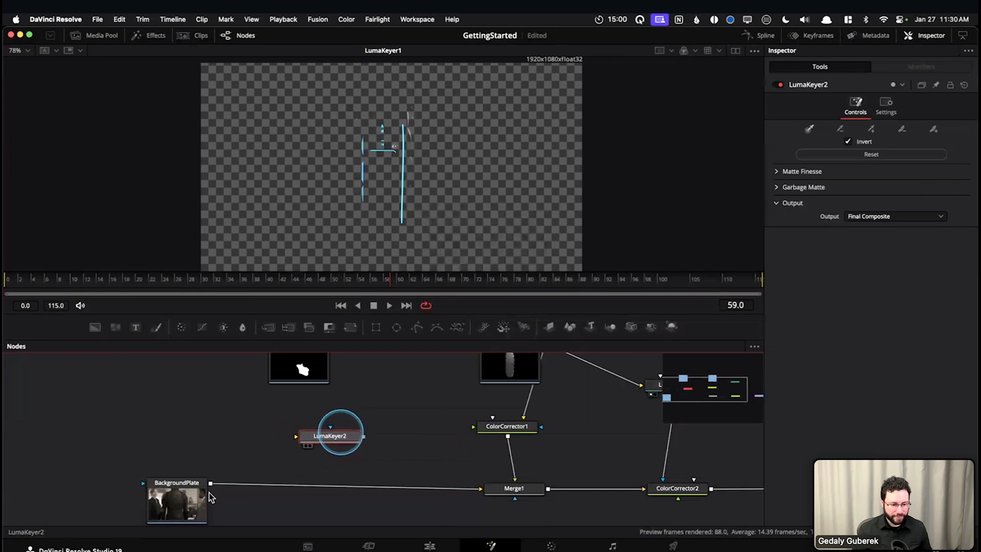
pyautogui.click(182, 489)
pyautogui.press('1')
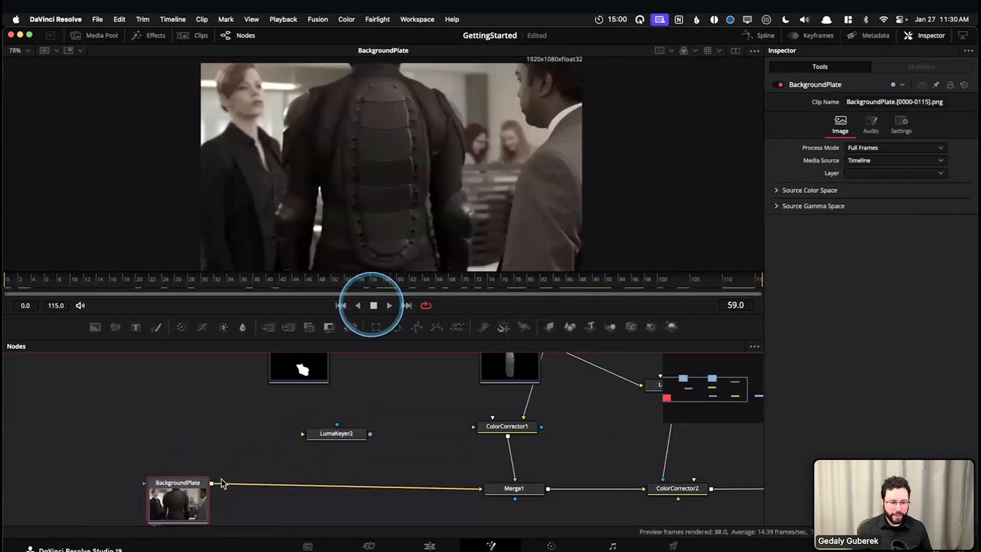
pyautogui.moveTo(213, 483); pyautogui.dragTo(305, 433)
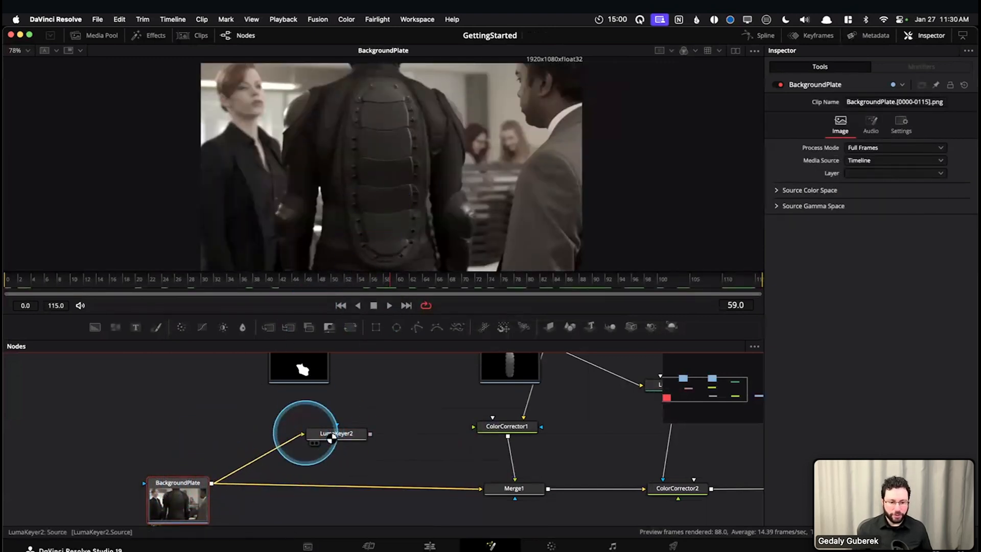
pyautogui.click(333, 436)
pyautogui.press('1')
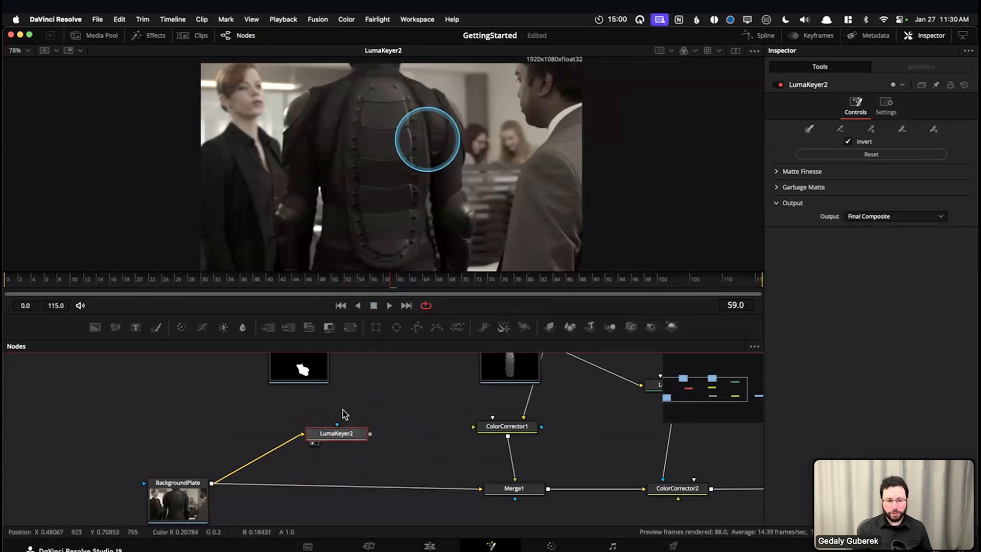
pyautogui.press('Delete')
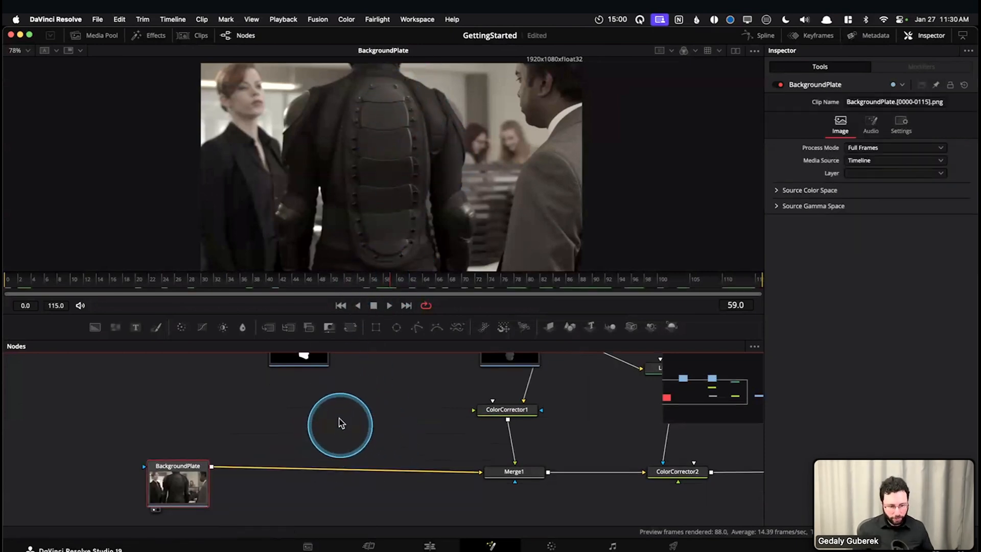
# Add a Luma Keyer (LKy) node and feed the BackgroundPlate into it
pyautogui.hotkey('shift', 'space')
pyautogui.write('lky')
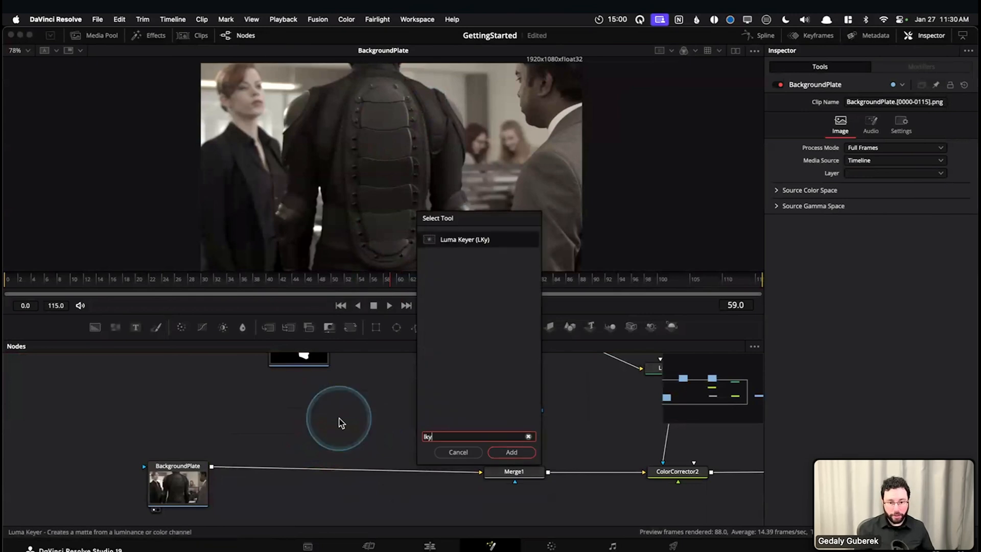
pyautogui.press('Return')
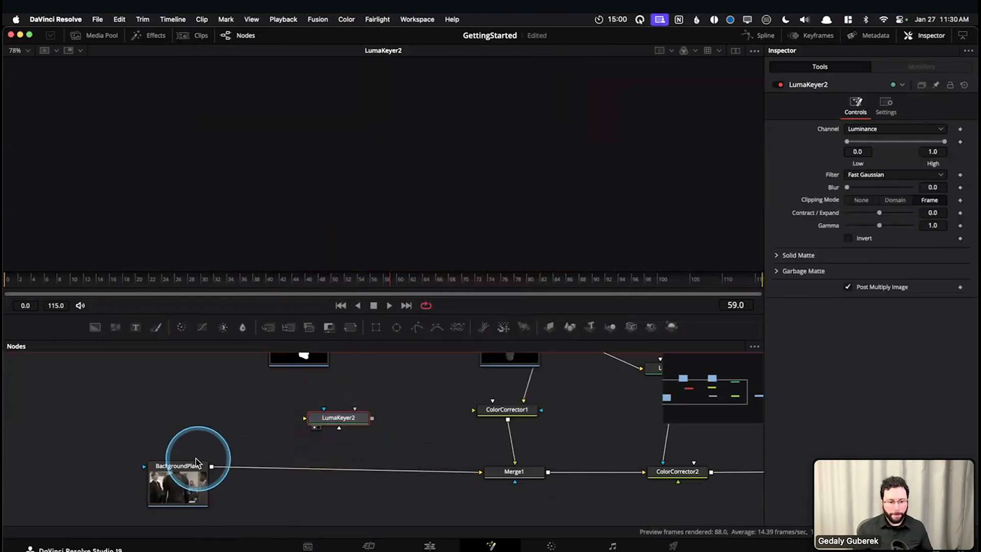
pyautogui.moveTo(212, 466); pyautogui.dragTo(331, 419)
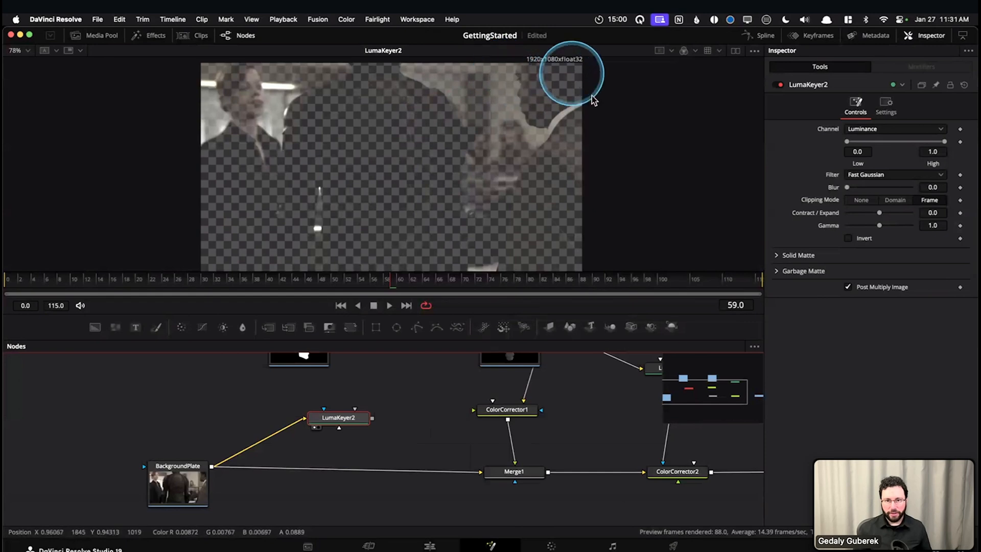
# Turn off the viewer's checker underlay and narrow LumaKeyer2's luminance range to 0.494 low and 0.539 high
pyautogui.click(754, 50)
pyautogui.click(700, 118)
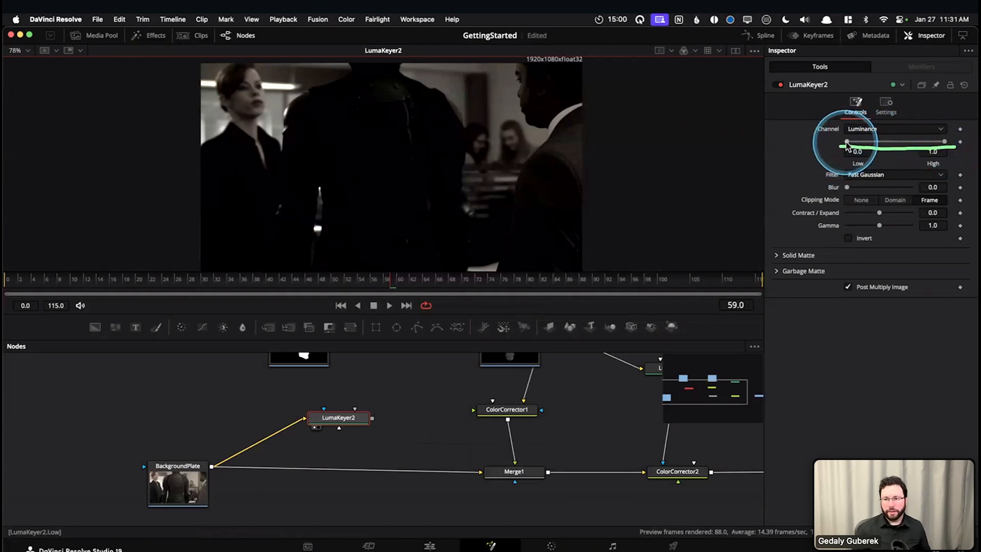
pyautogui.moveTo(848, 145); pyautogui.dragTo(902, 144)
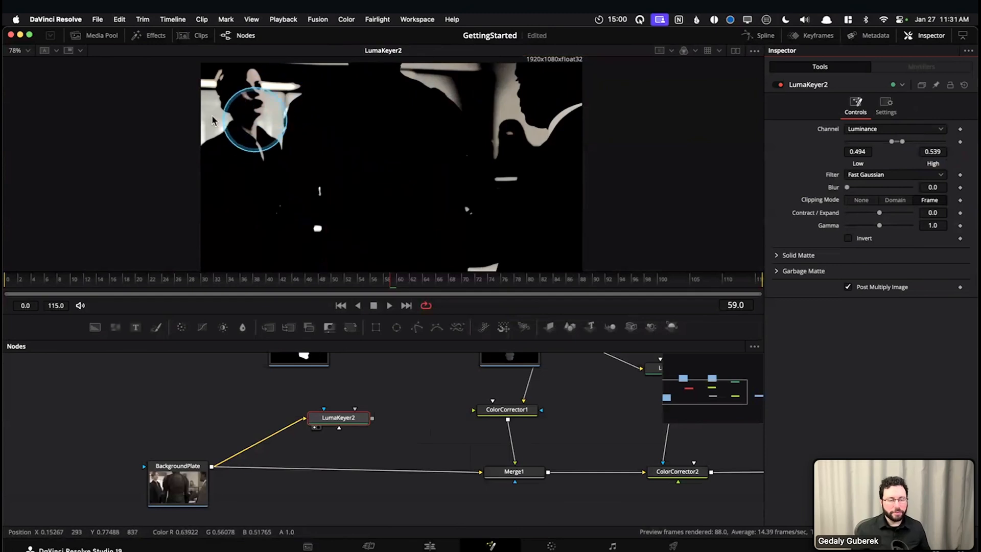
# Delete the luma keyer fed by the BackgroundPlate
pyautogui.click(344, 426)
pyautogui.press('Delete')
# View the DriveDock image at frame 56, and compare it with the output of LumaKeyer1
pyautogui.moveTo(388, 402); pyautogui.dragTo(228, 469)
pyautogui.click(361, 418)
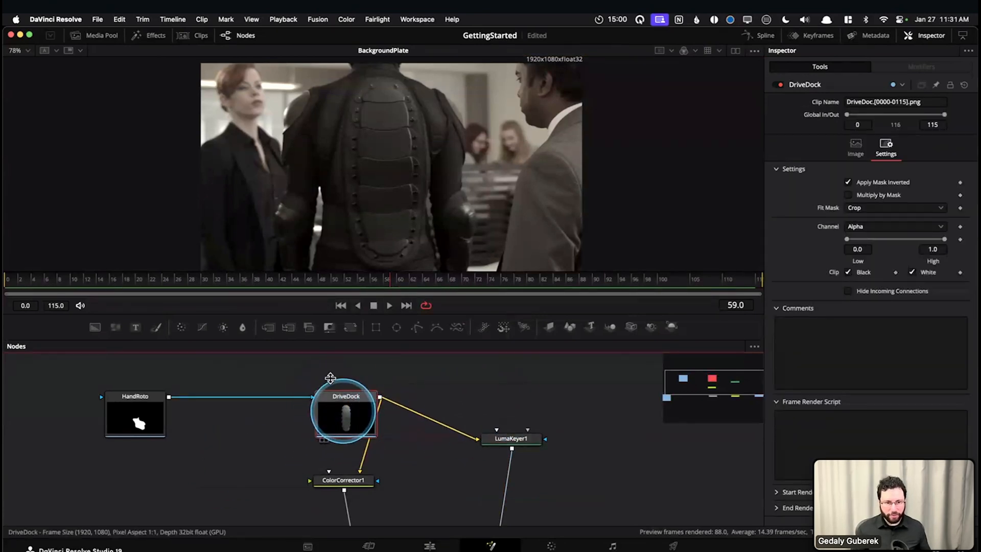
pyautogui.press('1')
pyautogui.moveTo(87, 287); pyautogui.dragTo(373, 286)
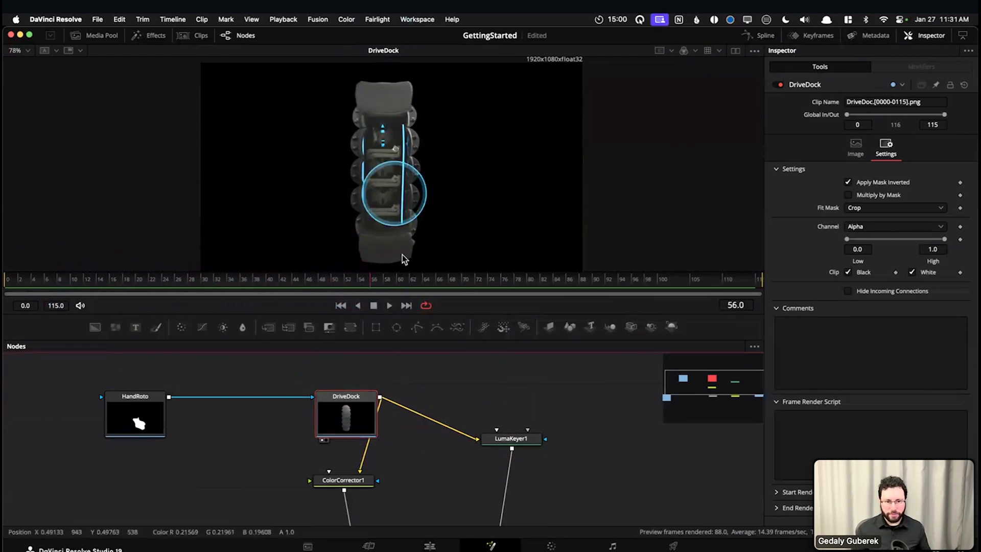
pyautogui.click(755, 51)
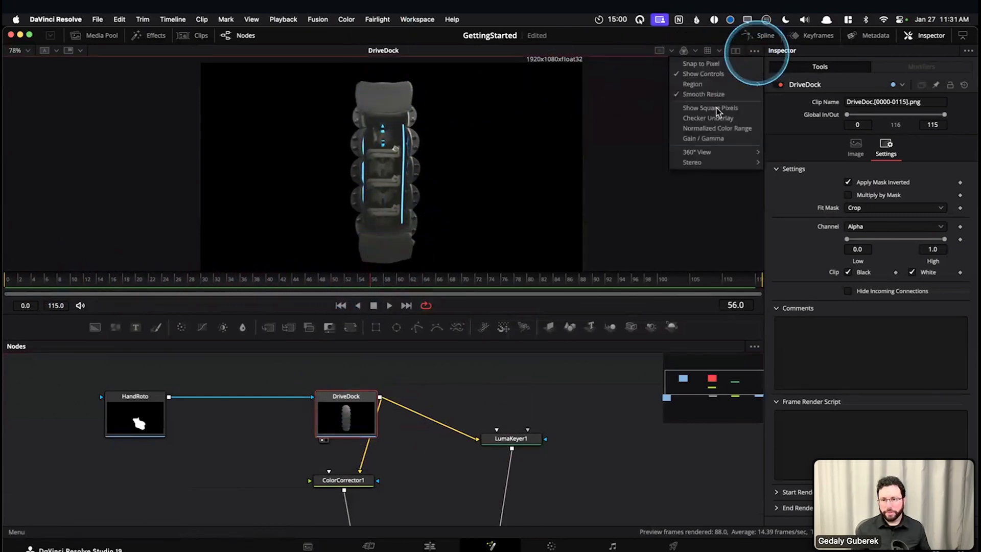
pyautogui.click(518, 441)
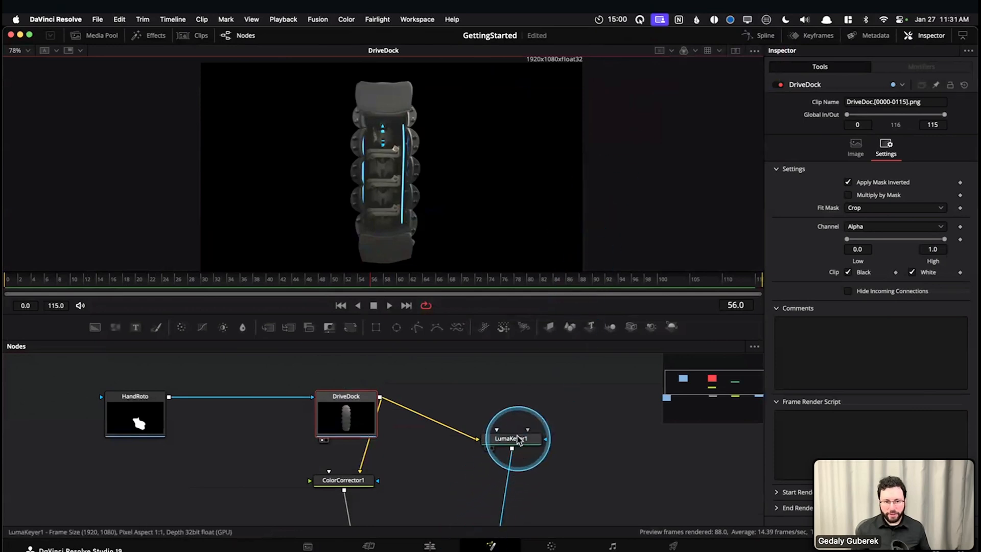
pyautogui.press('1')
pyautogui.click(499, 439)
pyautogui.press('1')
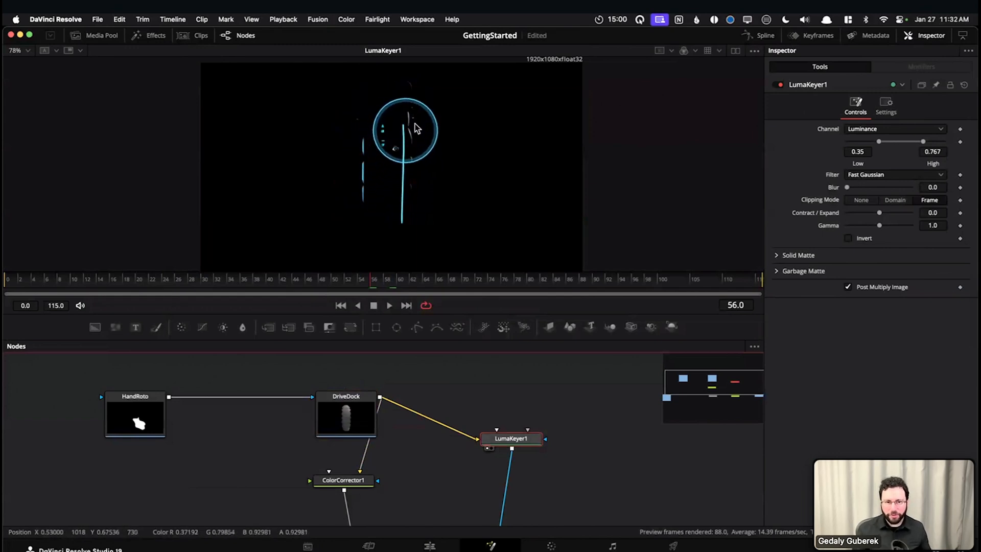
# Set LumaKeyer1's luminance range to 0.356 low and 0.872 high, and turn the viewer's checker underlay back on
pyautogui.scroll(3, 407, 128)
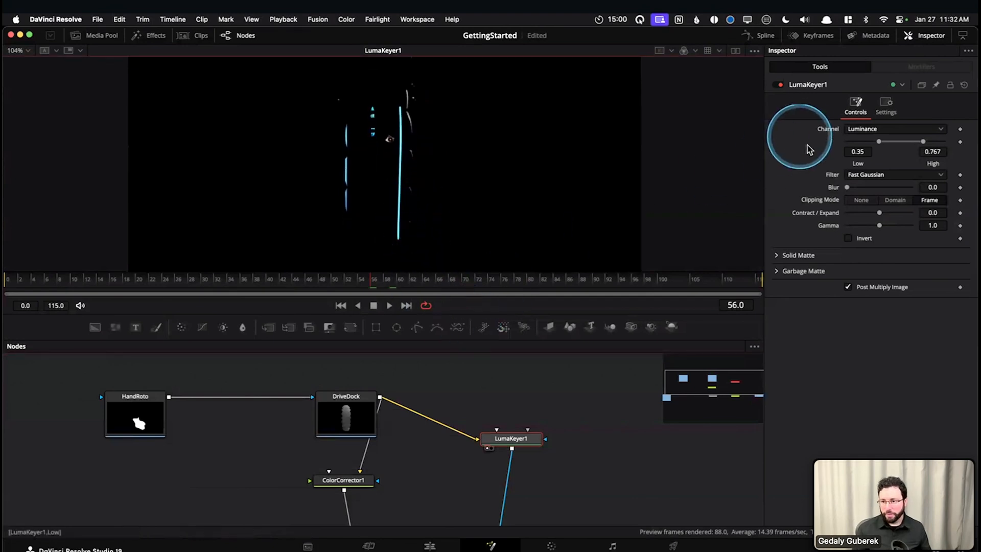
pyautogui.moveTo(924, 144); pyautogui.dragTo(918, 147)
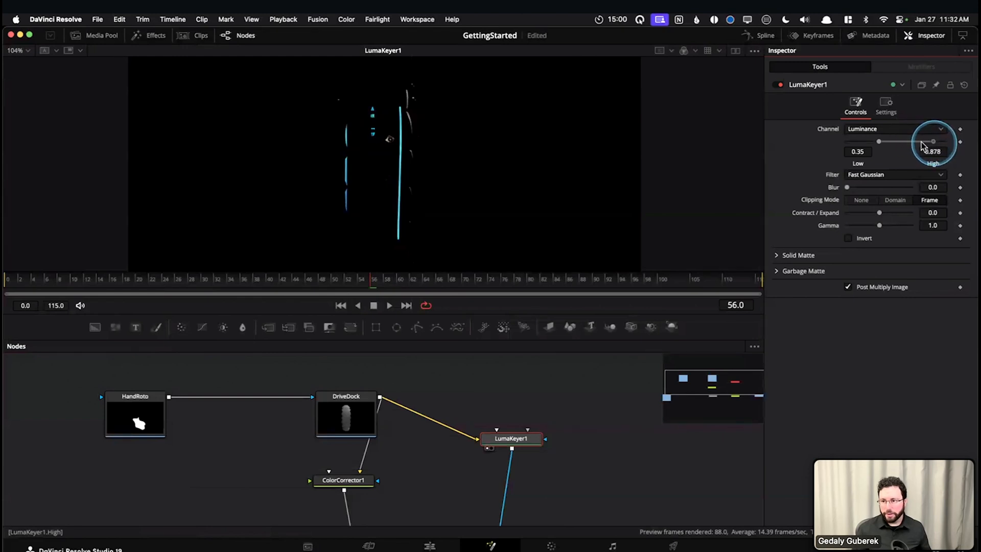
pyautogui.moveTo(934, 144); pyautogui.dragTo(890, 143)
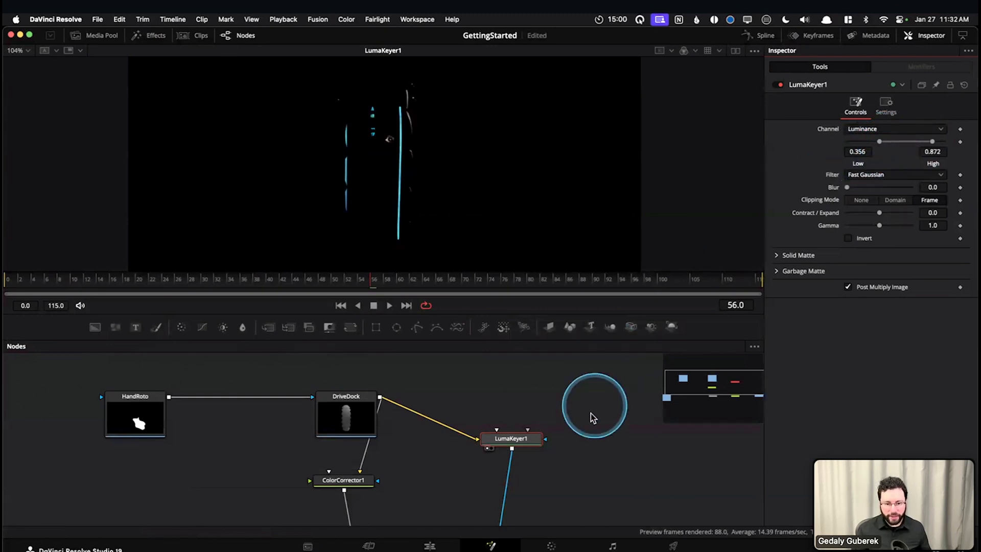
pyautogui.click(756, 51)
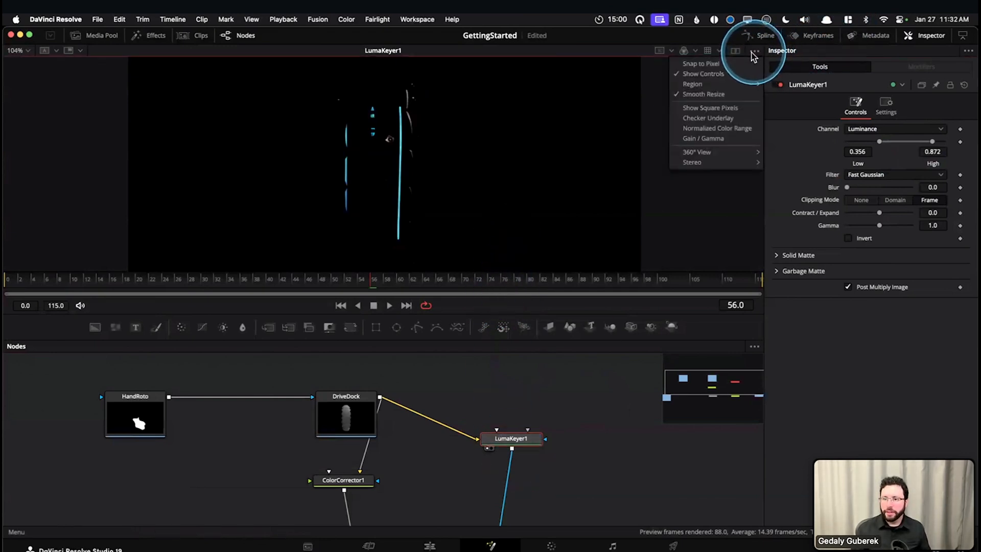
pyautogui.click(708, 118)
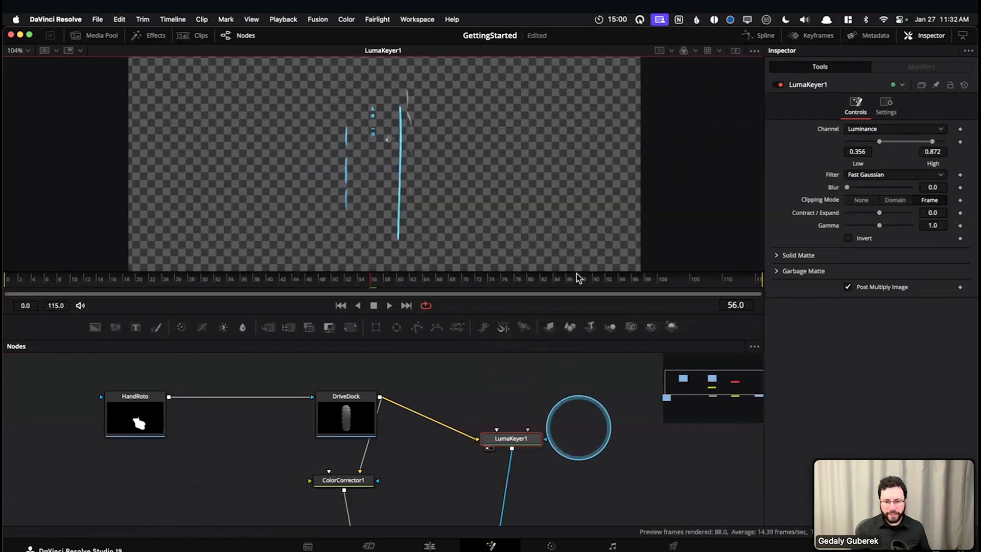
# Show the output of ColorCorrector2 at frame 80 and examine the edges of the red light strips up close
pyautogui.scroll(-5, 512, 439)
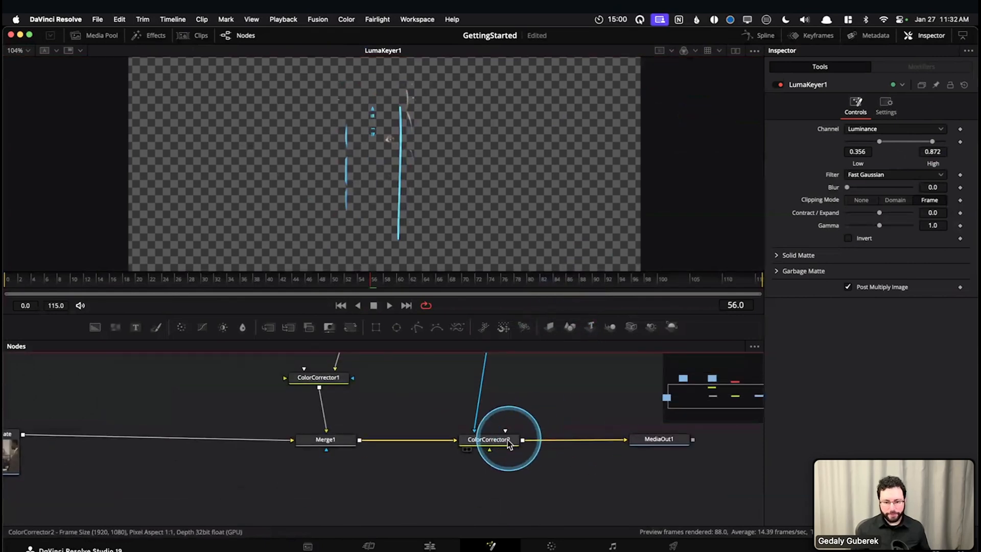
pyautogui.click(504, 438)
pyautogui.press('1')
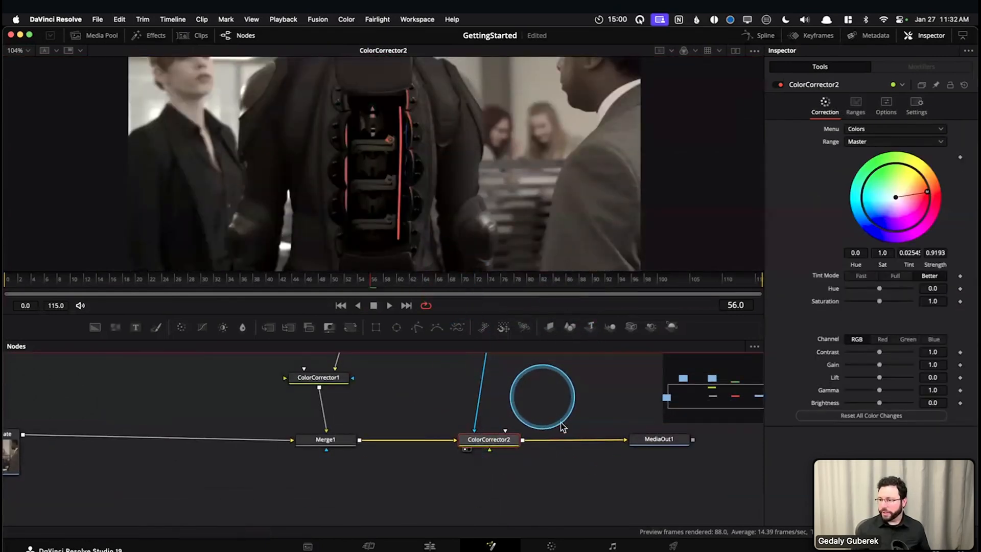
pyautogui.moveTo(327, 284); pyautogui.dragTo(529, 286)
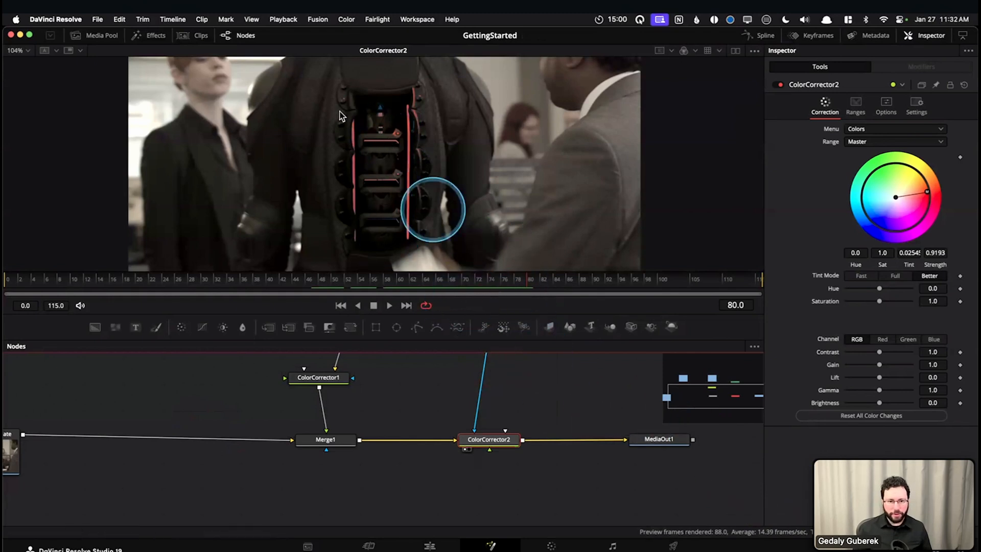
pyautogui.scroll(15, 347, 161)
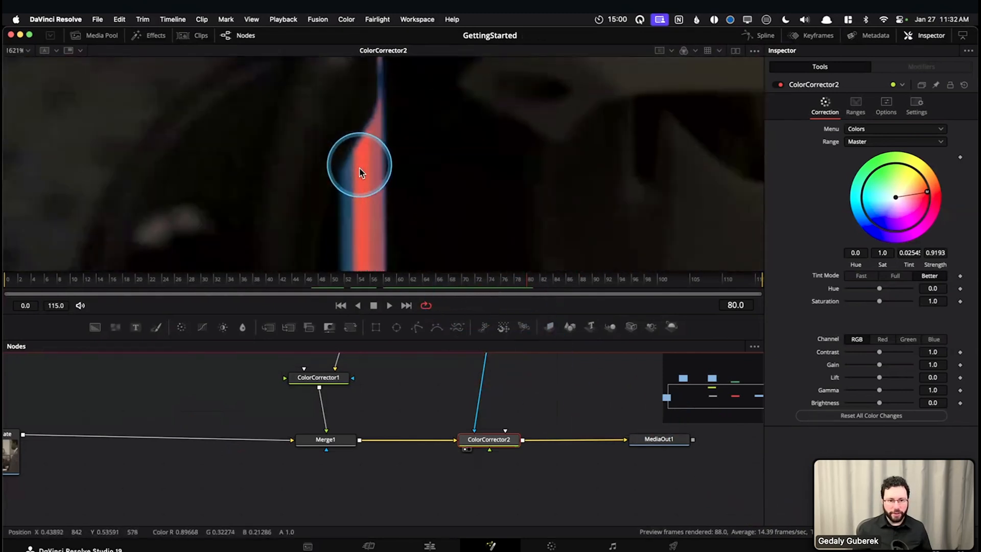
pyautogui.scroll(-4, 384, 172)
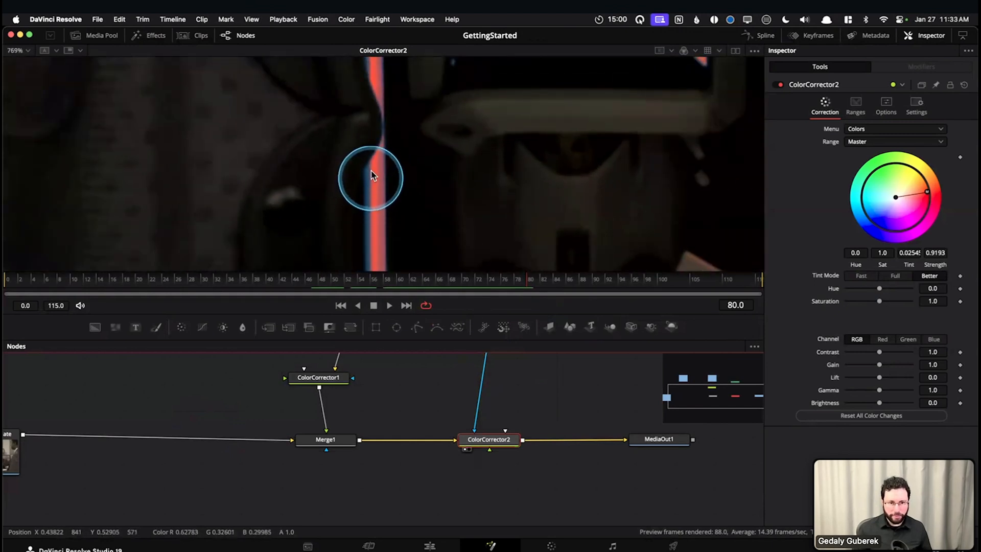
pyautogui.scroll(1, 371, 176)
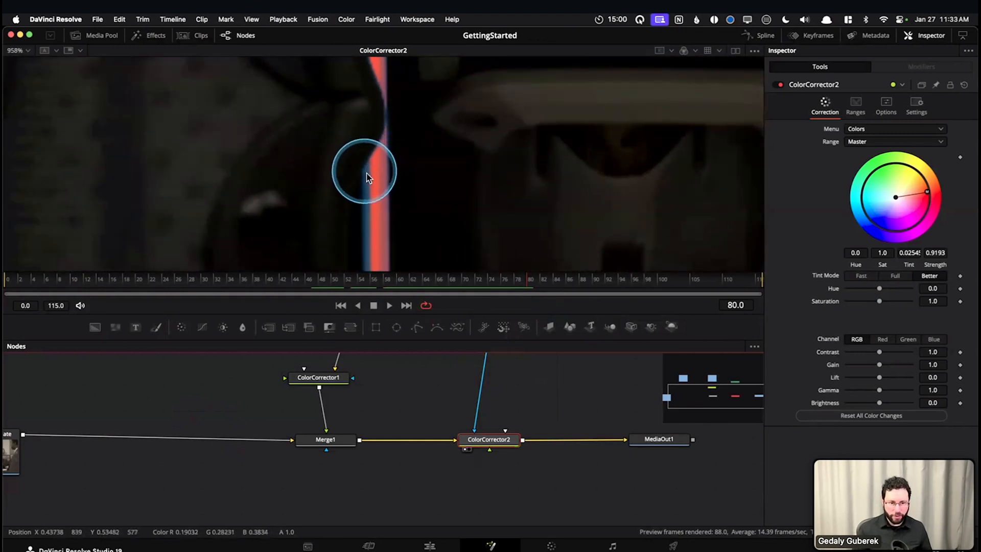
# Set LumaKeyer1's luminance range to 0.317 low and 0.789 high, and check the red strips' edges along the drive dock
pyautogui.moveTo(528, 440); pyautogui.dragTo(518, 505)
pyautogui.click(475, 399)
pyautogui.moveTo(882, 146); pyautogui.dragTo(879, 147)
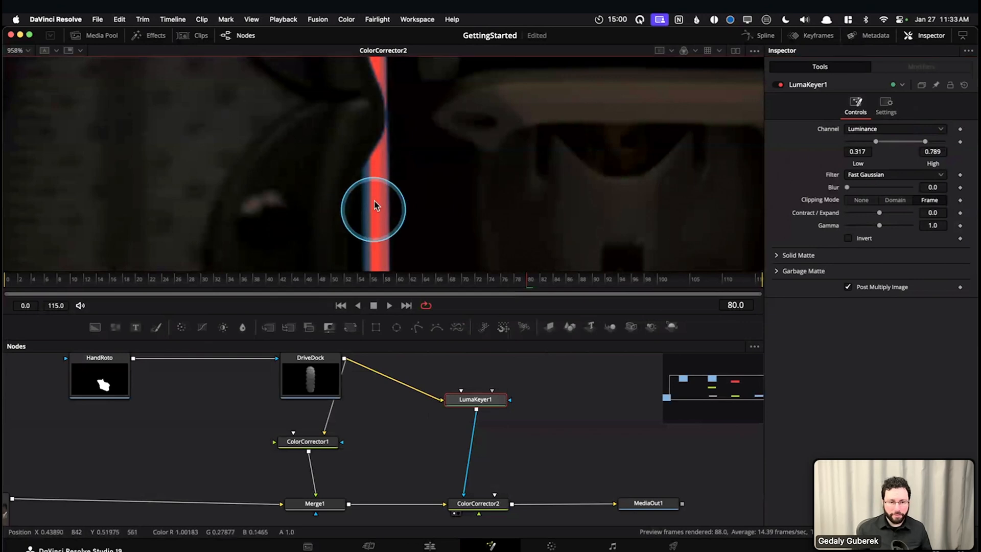
pyautogui.scroll(2, 376, 161)
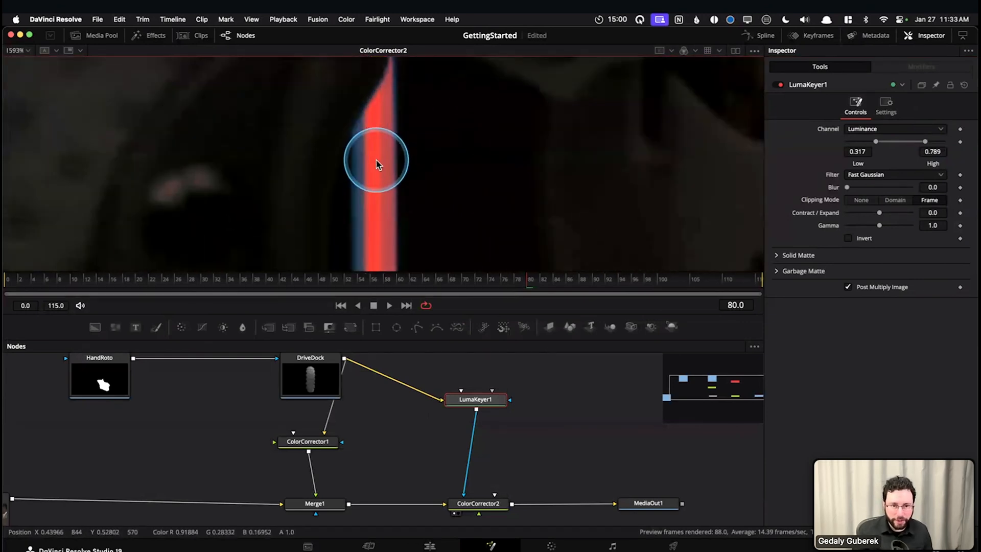
pyautogui.moveTo(374, 108); pyautogui.dragTo(355, 255)
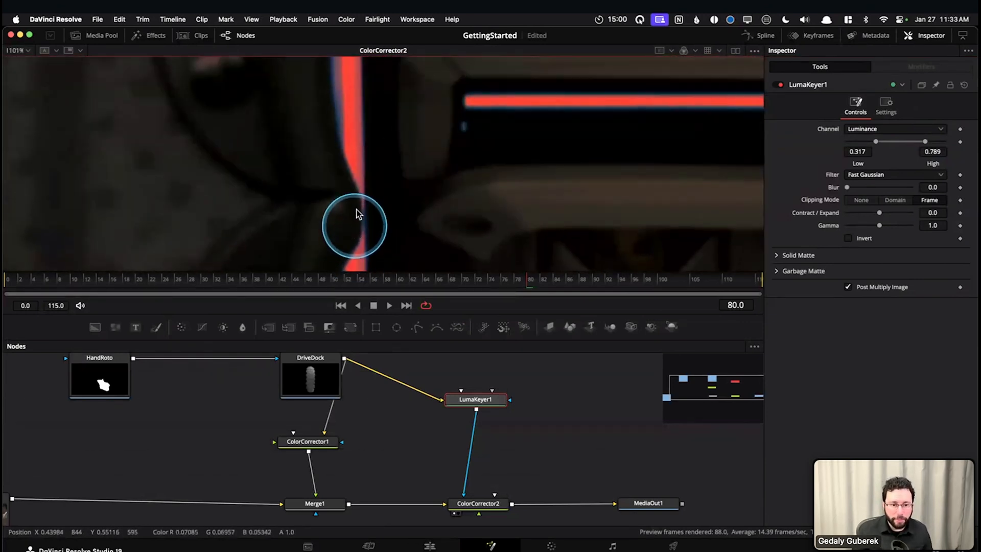
pyautogui.moveTo(343, 108); pyautogui.dragTo(346, 199)
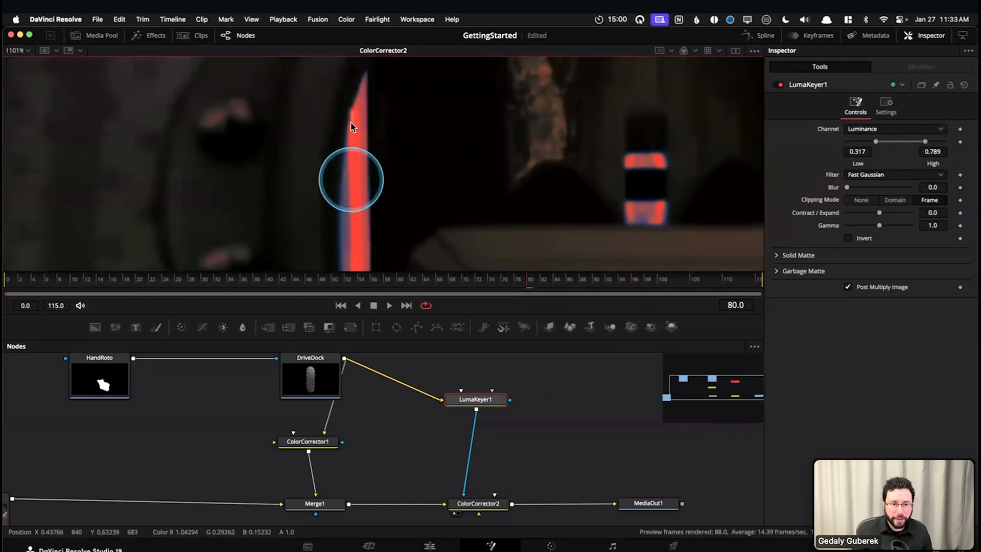
pyautogui.moveTo(547, 222); pyautogui.dragTo(528, 145)
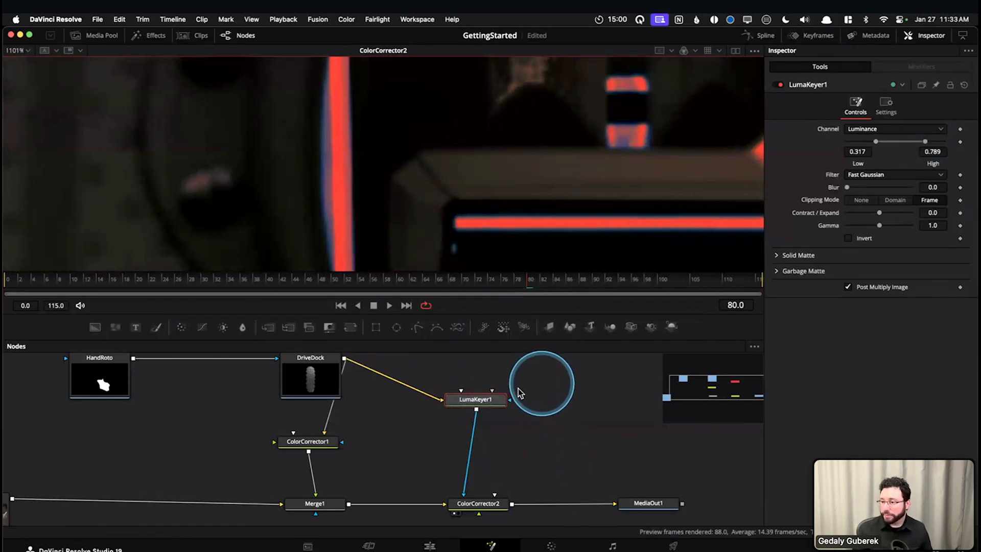
pyautogui.click(490, 405)
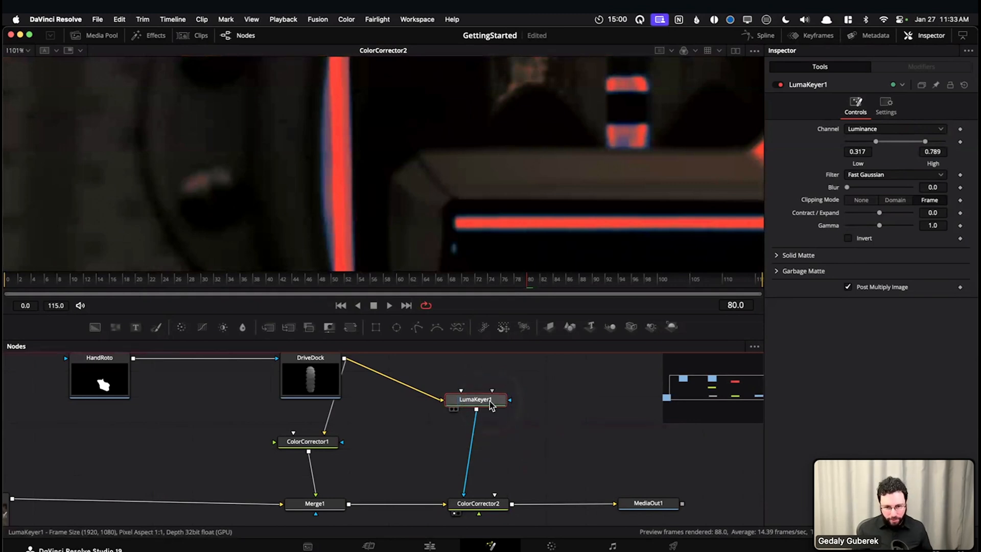
pyautogui.hotkey('shift', 'space')
pyautogui.write('lky')
pyautogui.click(464, 451)
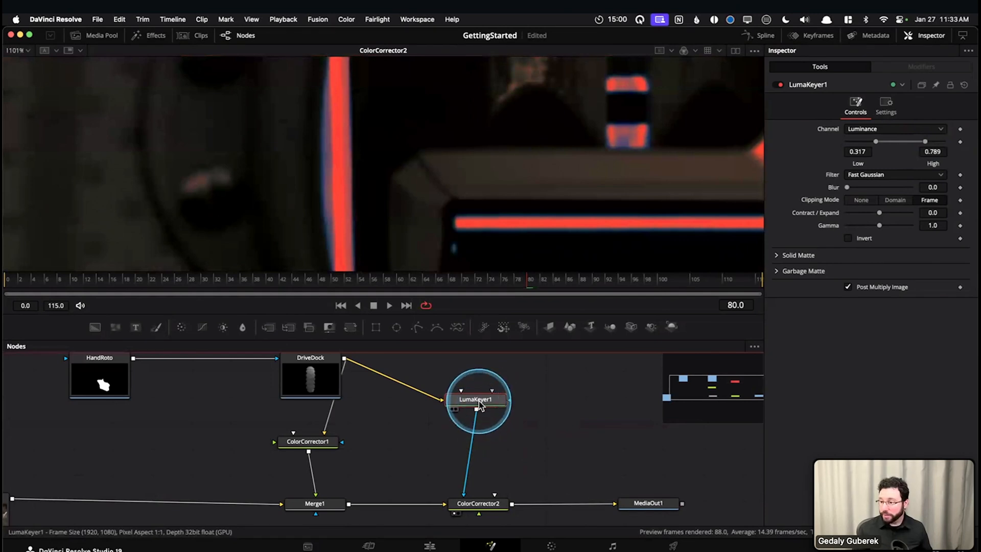
# Add a Blur node after LumaKeyer1 to soften the matte feeding ColorCorrector2
pyautogui.hotkey('shift', 'space')
pyautogui.write('blur')
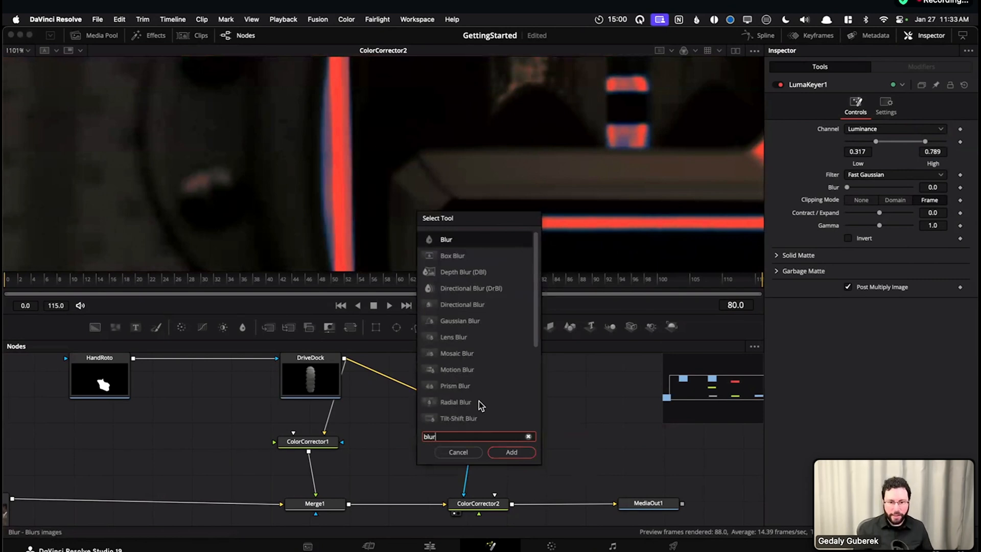
pyautogui.click(511, 452)
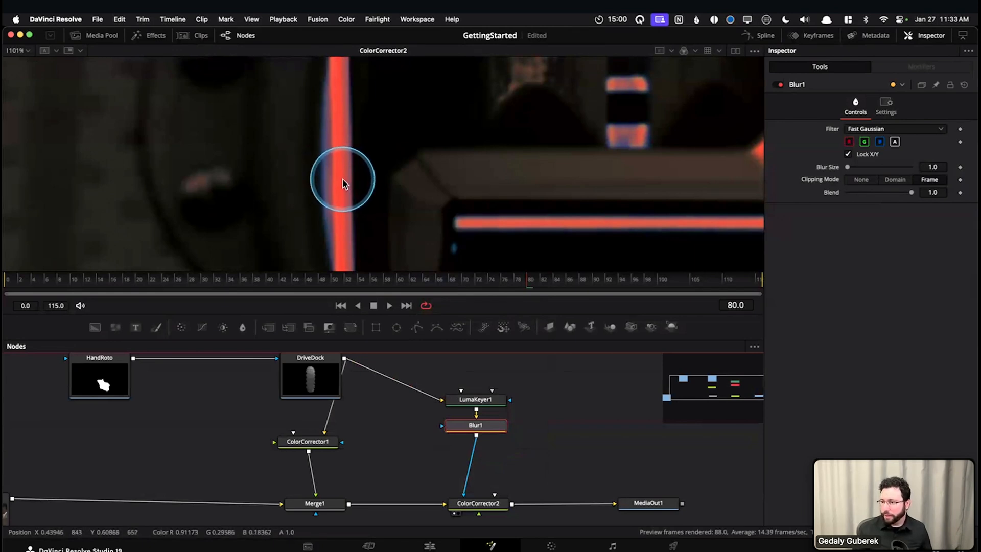
# Try a blur size of 7.1 on Blur1 and show its output in the viewer
pyautogui.moveTo(848, 169); pyautogui.dragTo(850, 168)
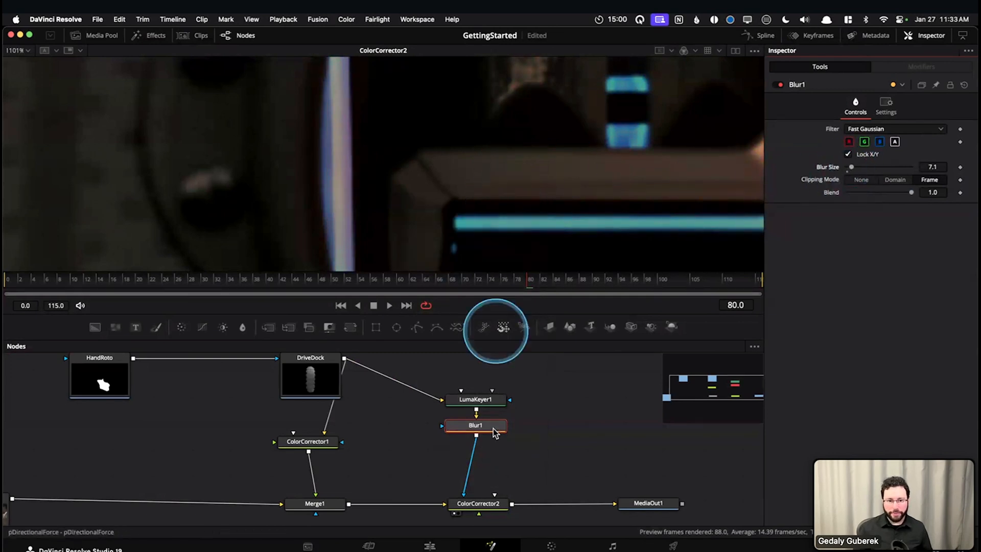
pyautogui.press('1')
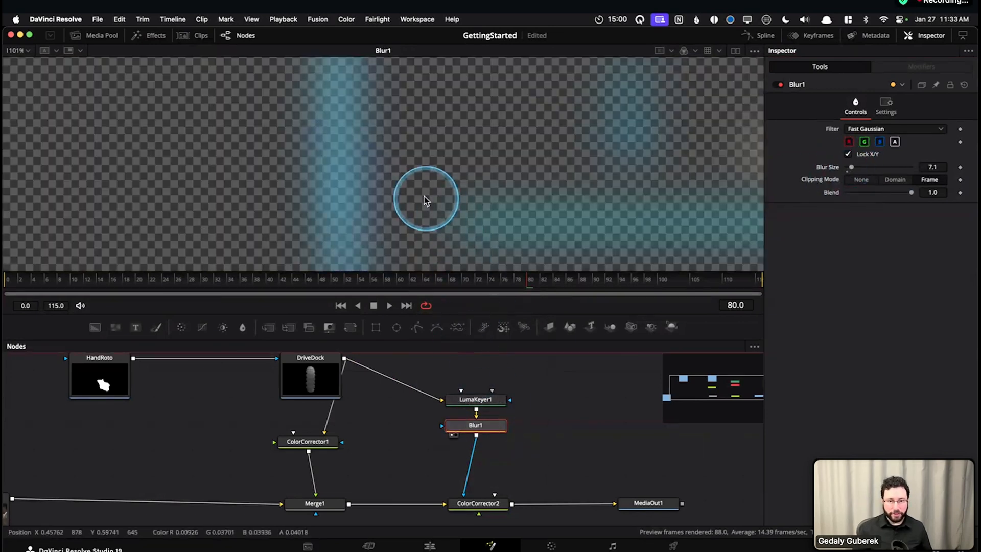
pyautogui.scroll(5, 424, 196)
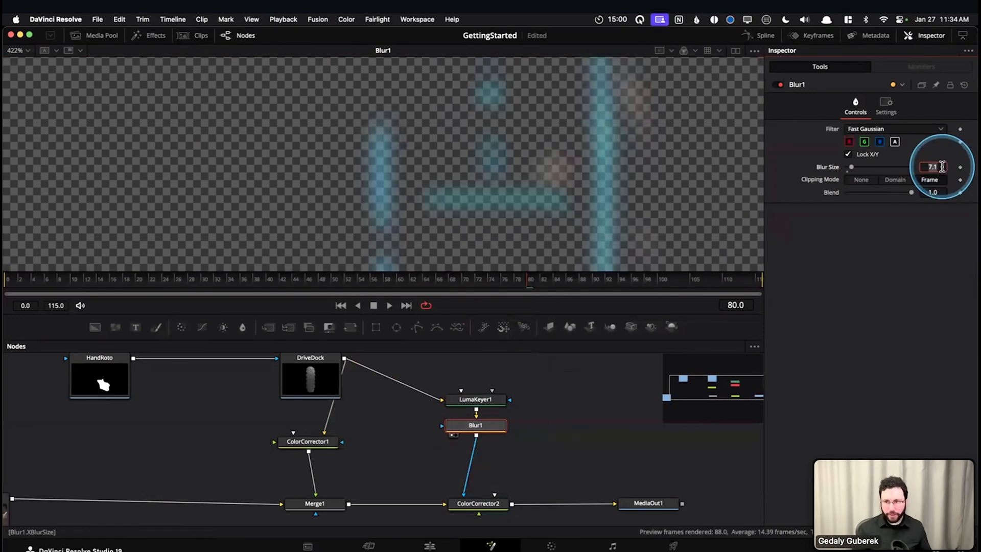
# Reduce Blur1's blur size, trying 1.8 and settling on 1.5
pyautogui.moveTo(851, 167); pyautogui.dragTo(847, 167)
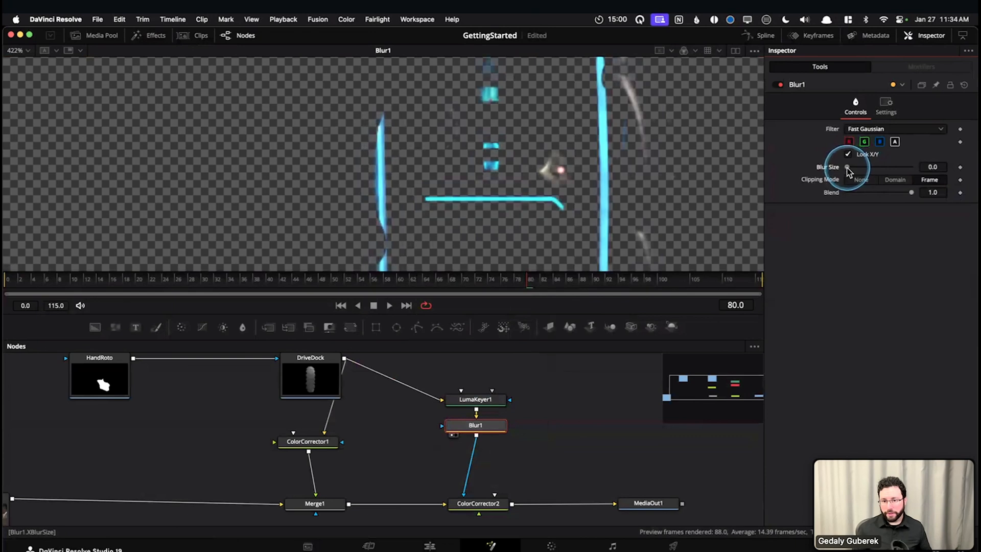
pyautogui.click(942, 170)
pyautogui.write('1.8')
pyautogui.press('Tab')
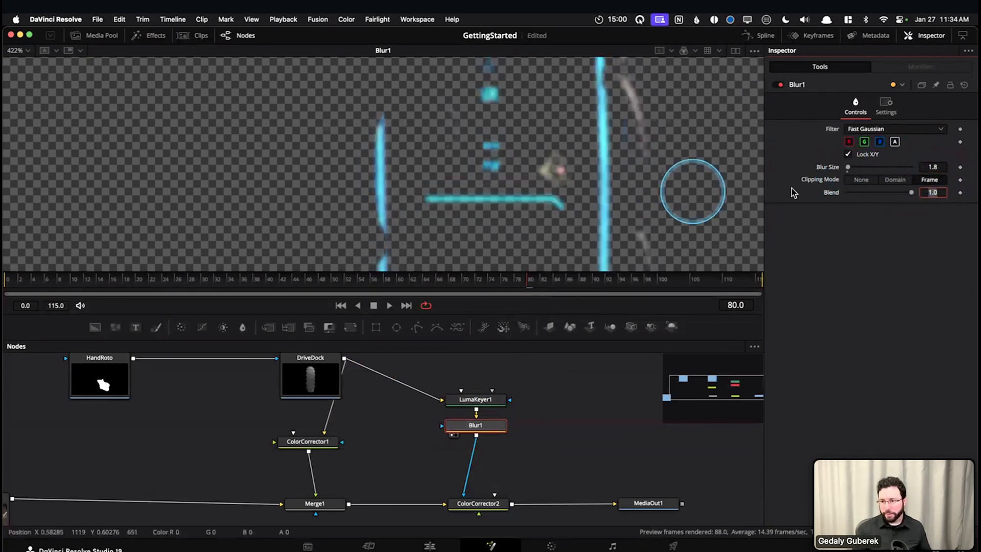
pyautogui.click(946, 171)
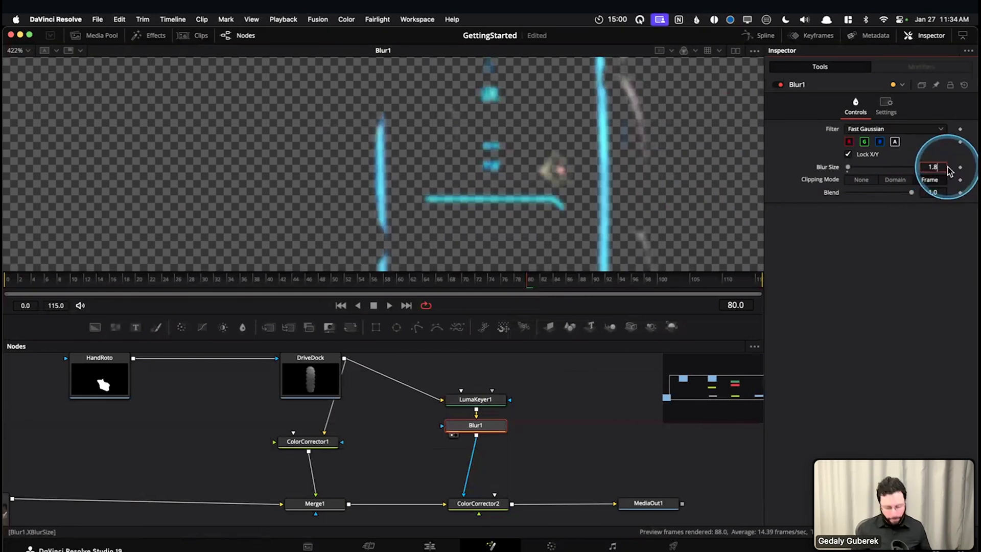
# Show ColorCorrector2's output and check the red strips' edges along the drive dock with the blurred matte applied
pyautogui.click(472, 399)
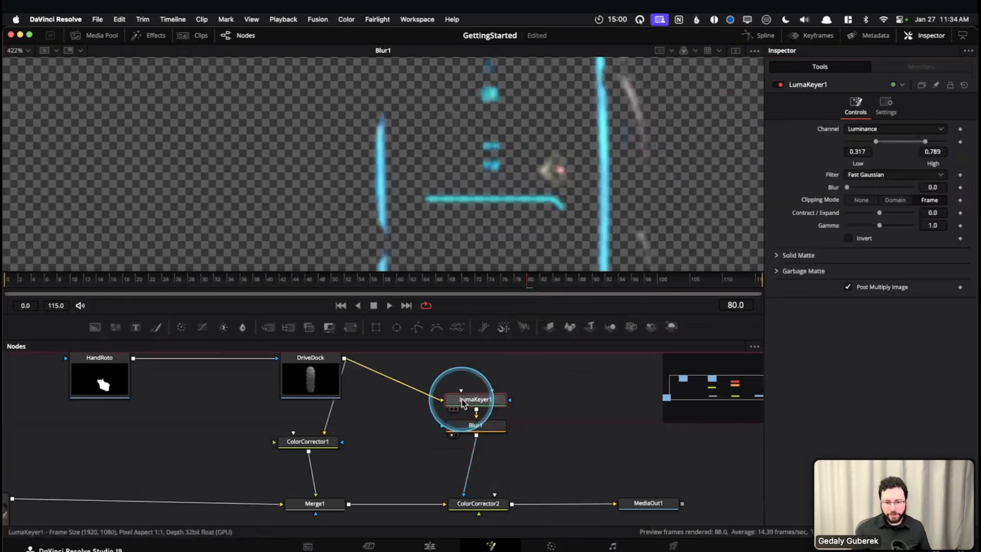
pyautogui.press('1')
pyautogui.click(490, 505)
pyautogui.press('1')
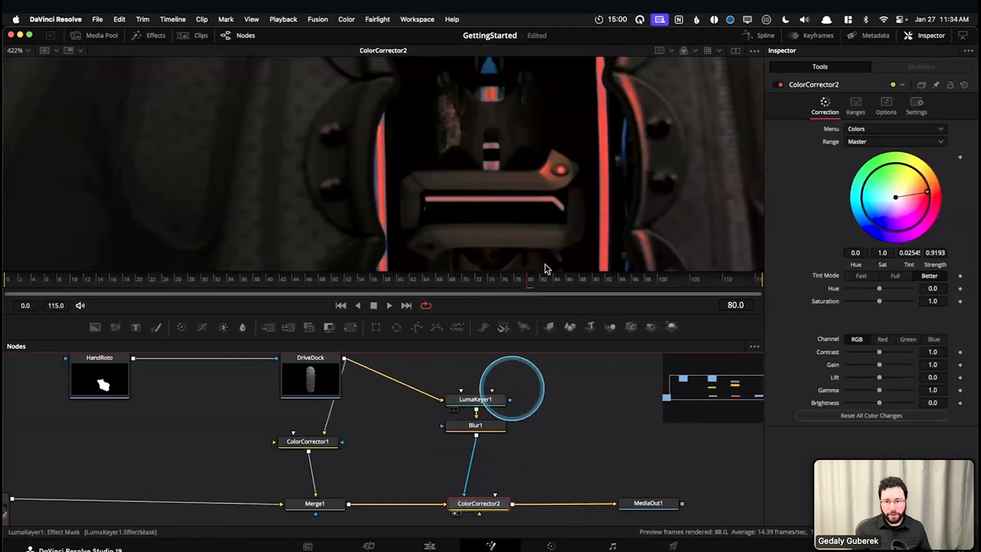
pyautogui.moveTo(593, 161); pyautogui.dragTo(578, 71)
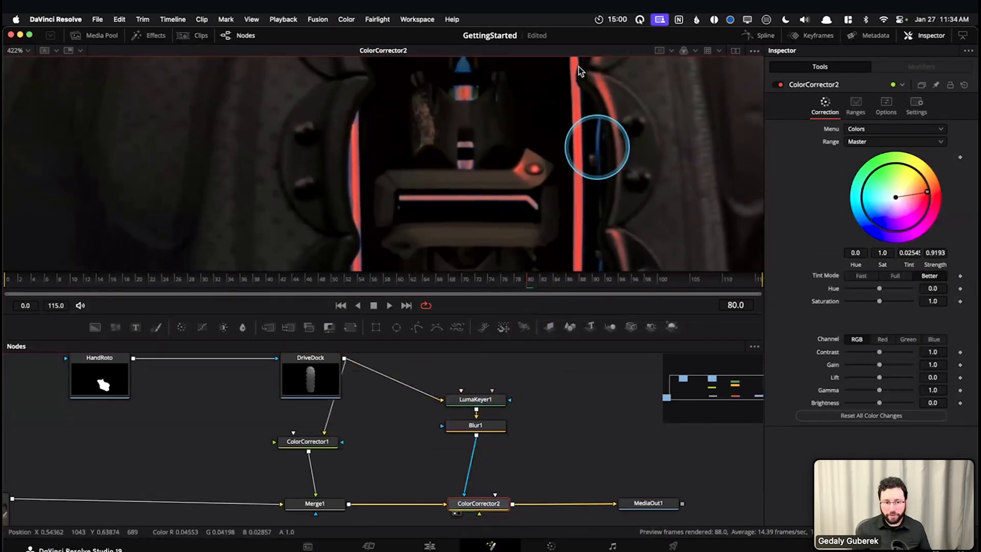
pyautogui.click(476, 428)
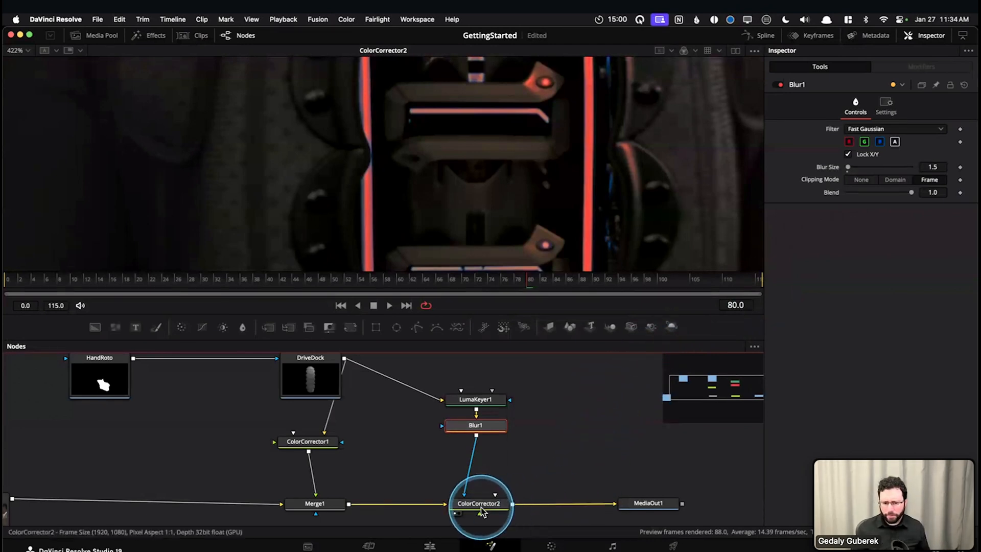
# Set ColorCorrector2's gain to 1.7 with the whole frame in view
pyautogui.moveTo(481, 509)
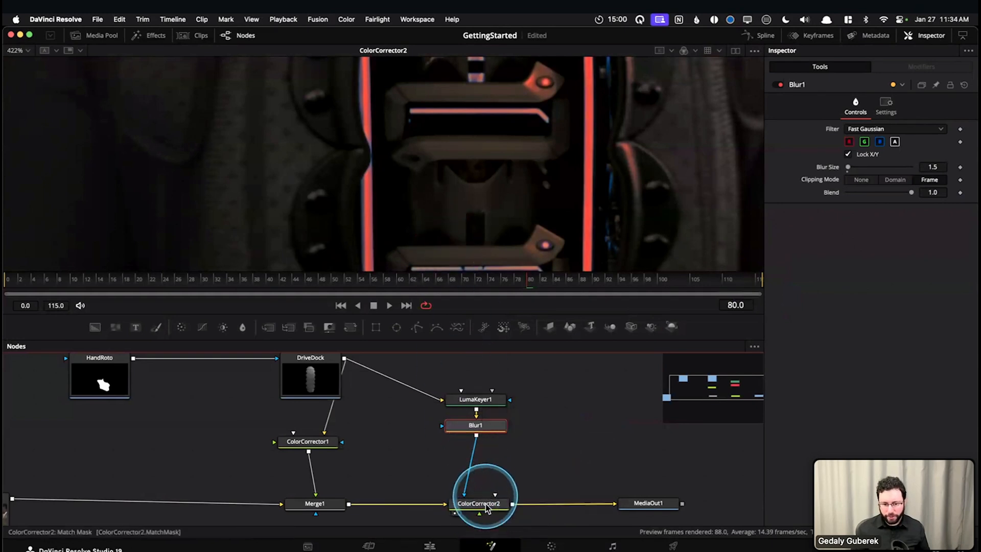
pyautogui.click(479, 503)
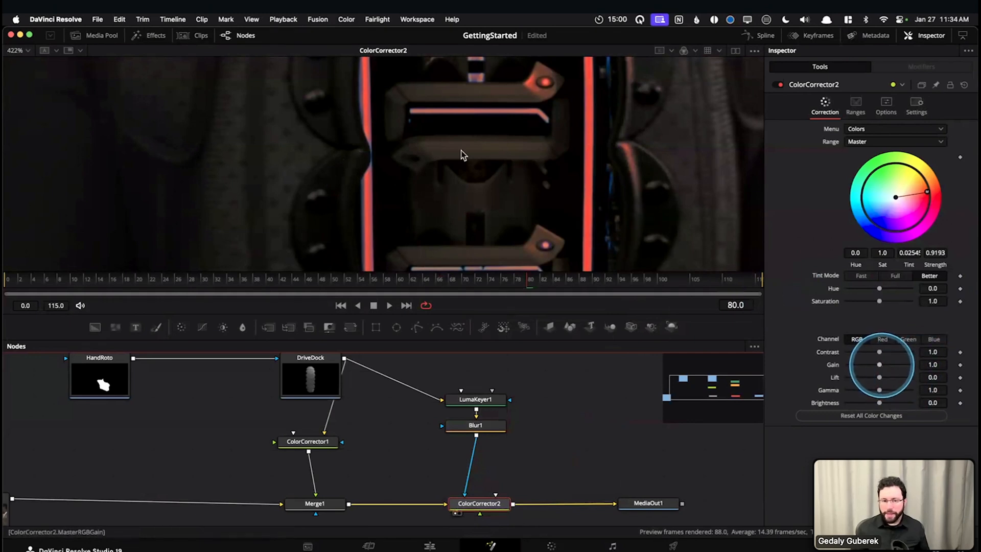
pyautogui.scroll(-6, 504, 234)
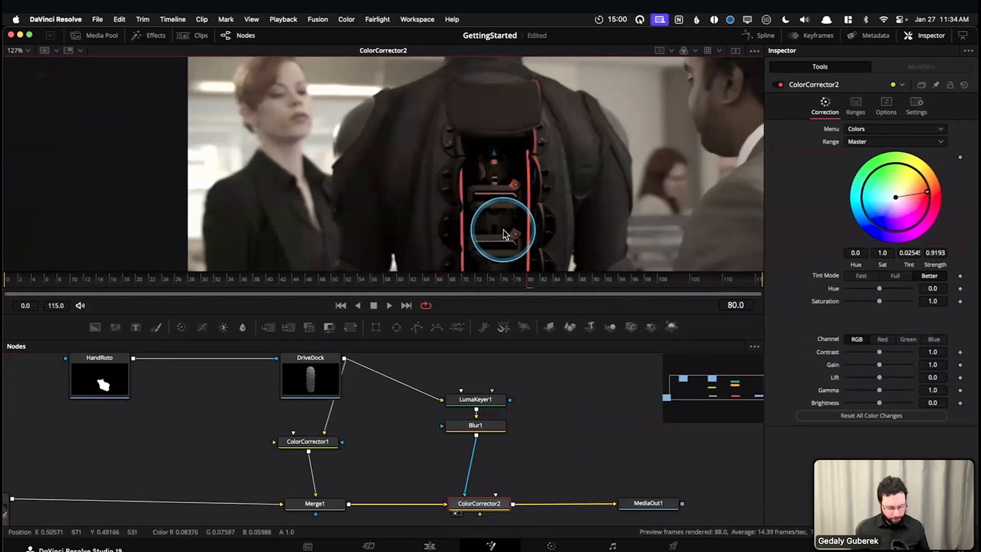
pyautogui.press('super+f')
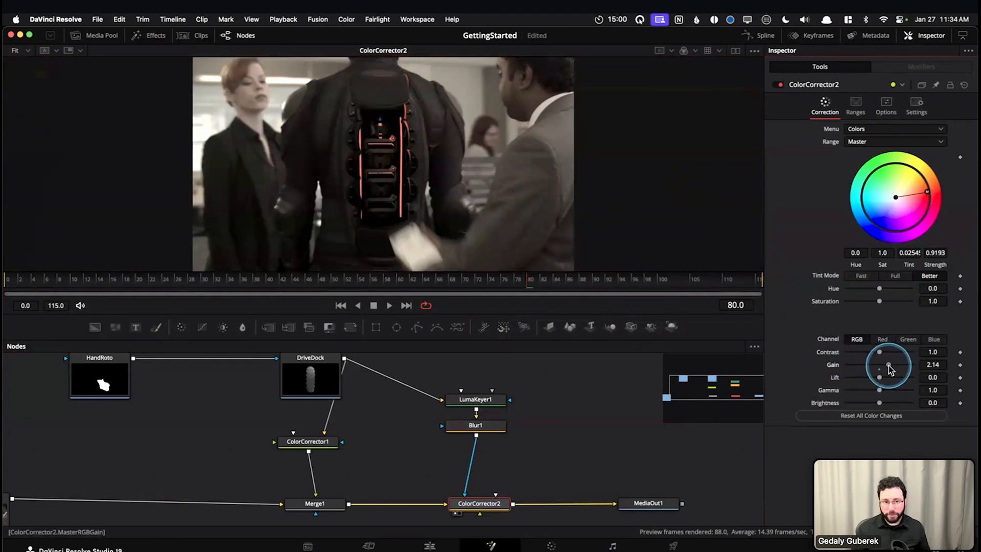
pyautogui.moveTo(887, 366); pyautogui.dragTo(887, 365)
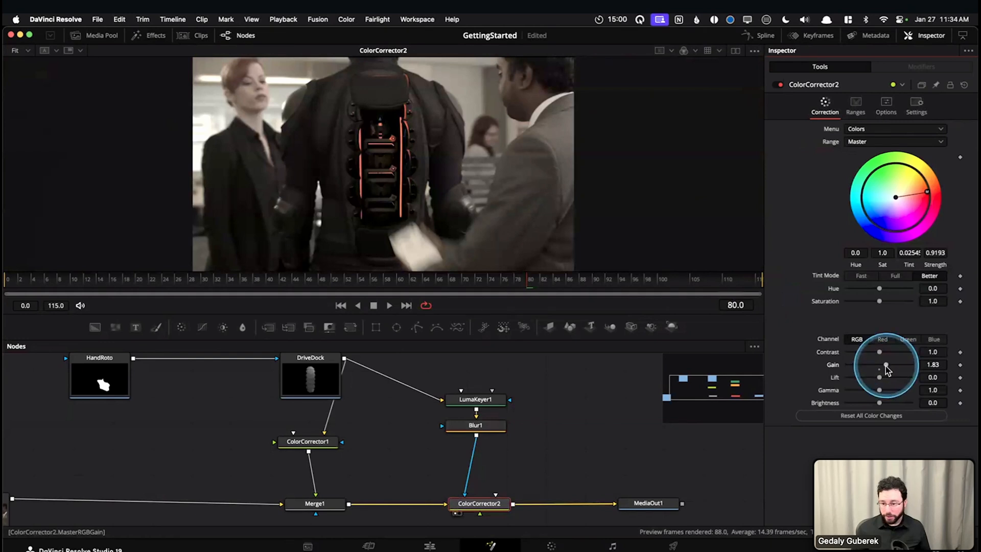
pyautogui.click(945, 365)
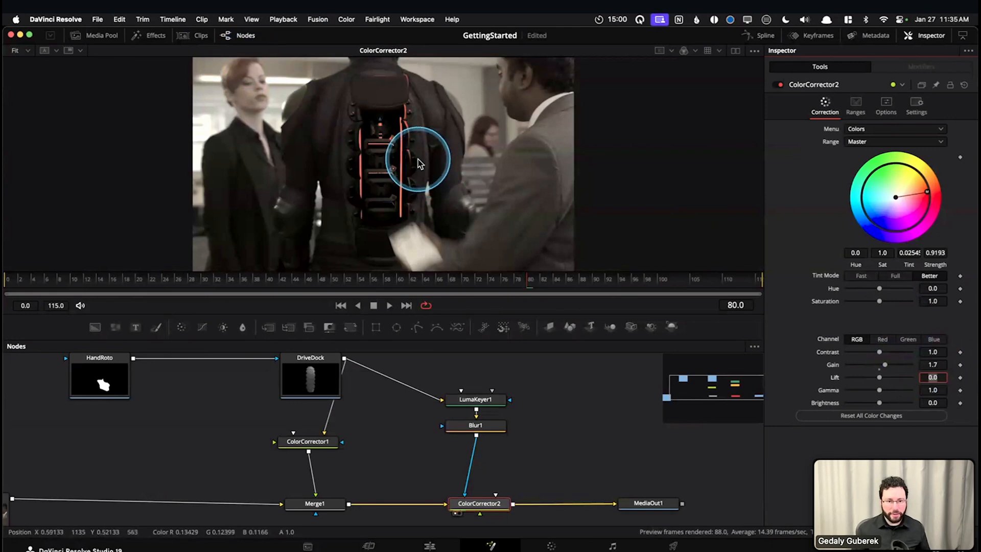
# Raise ColorCorrector2's saturation to 1.51, after trying 2, while watching the red light strips
pyautogui.scroll(2, 417, 164)
pyautogui.scroll(1, 416, 163)
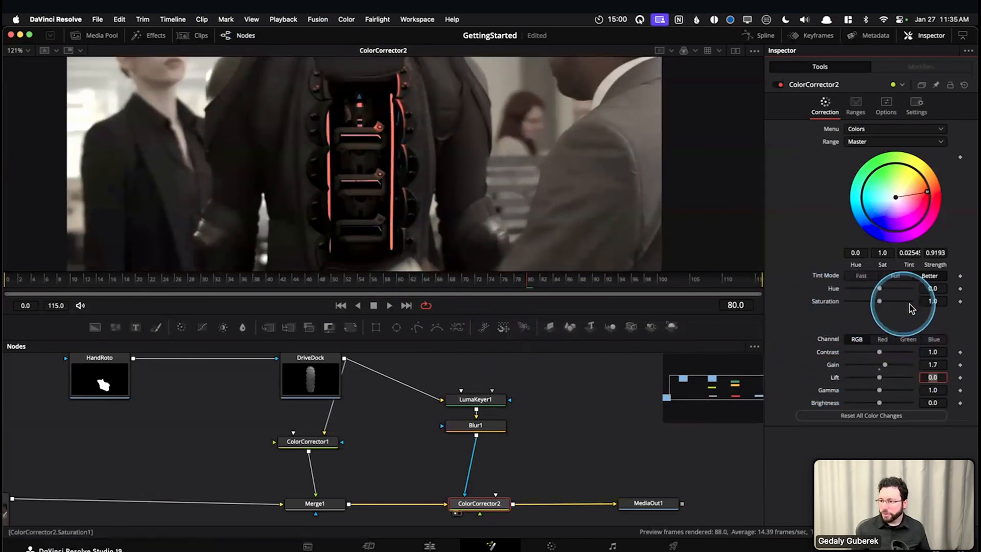
pyautogui.click(938, 303)
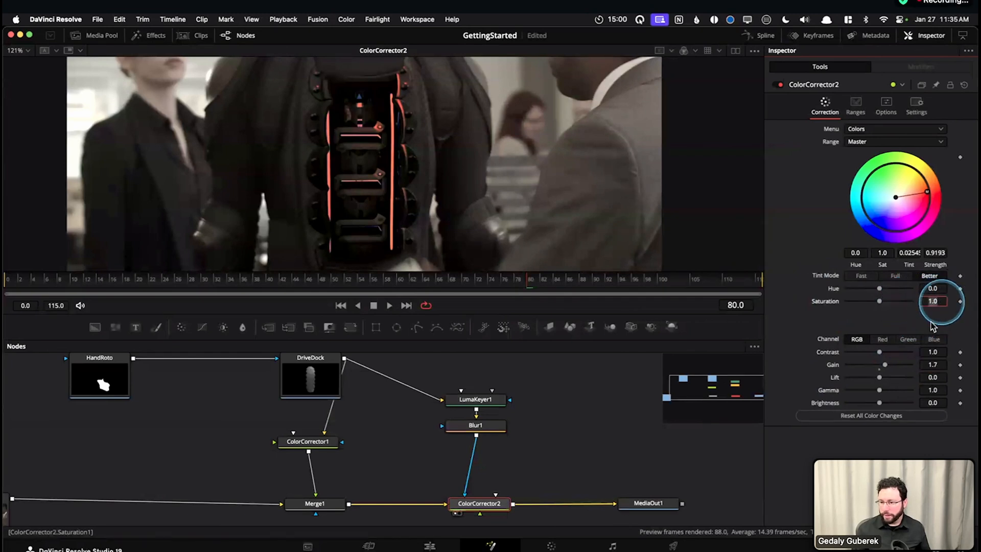
pyautogui.write('2')
pyautogui.press('Tab')
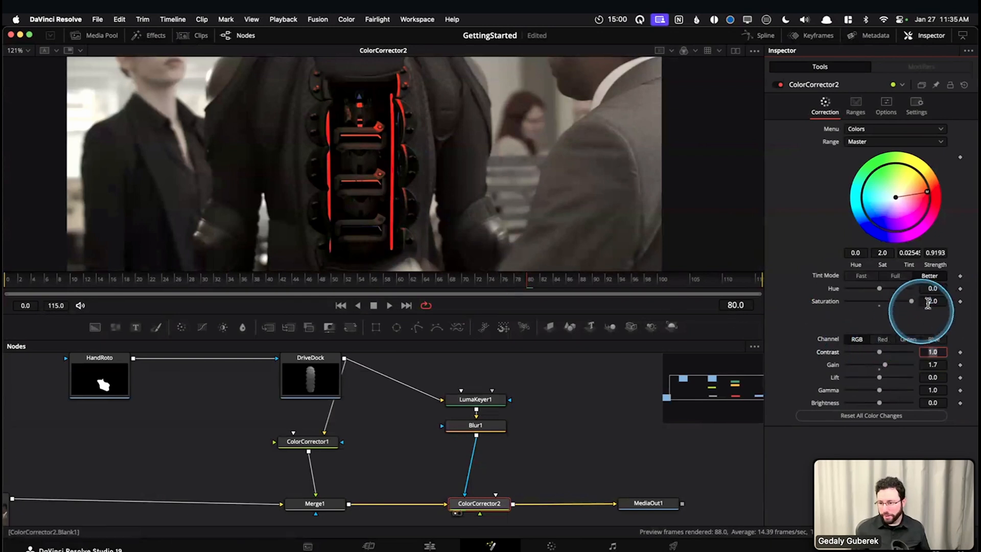
pyautogui.moveTo(911, 301); pyautogui.dragTo(903, 305)
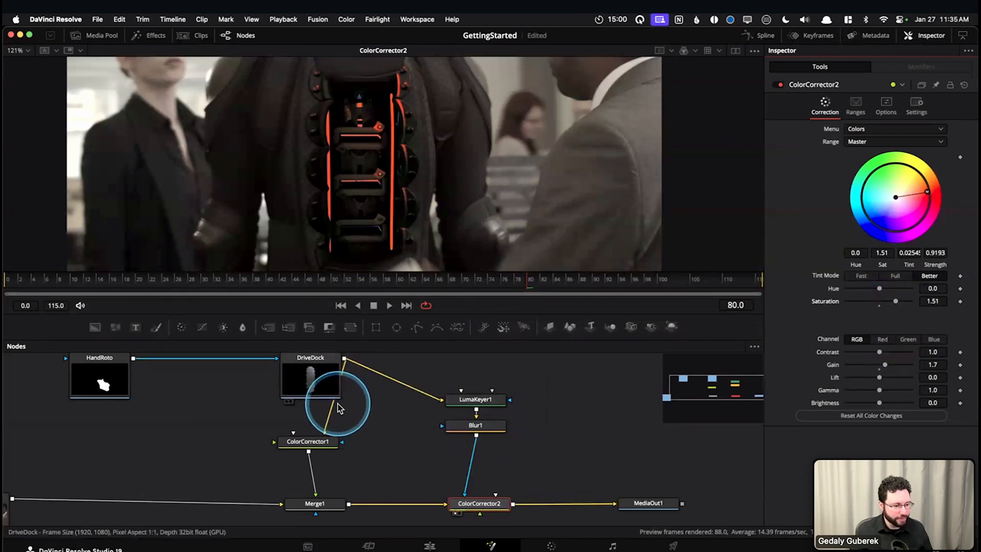
# Scrub the full-frame result from frame 0 to 85 to check the recolored drive dock over time
pyautogui.moveTo(339, 407)
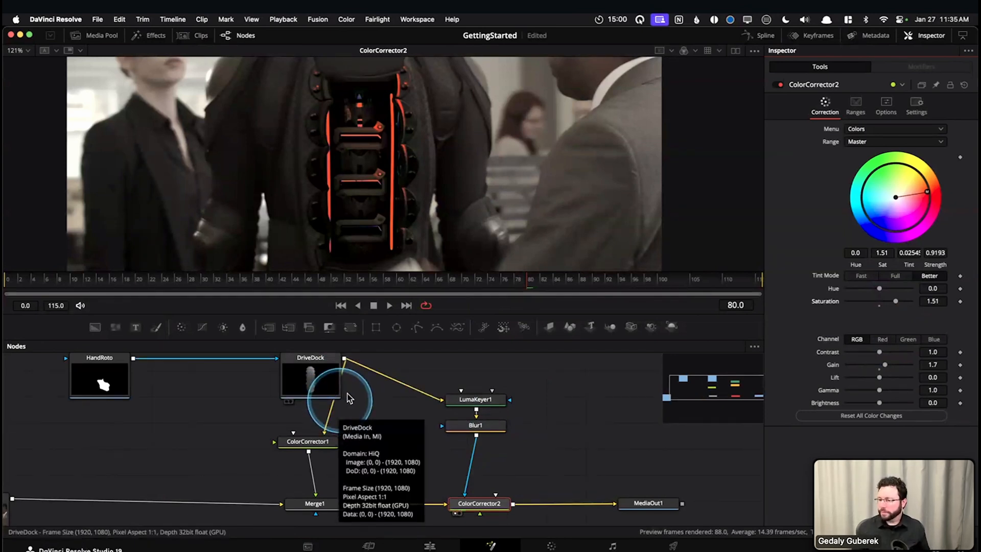
pyautogui.moveTo(472, 282); pyautogui.dragTo(6, 287)
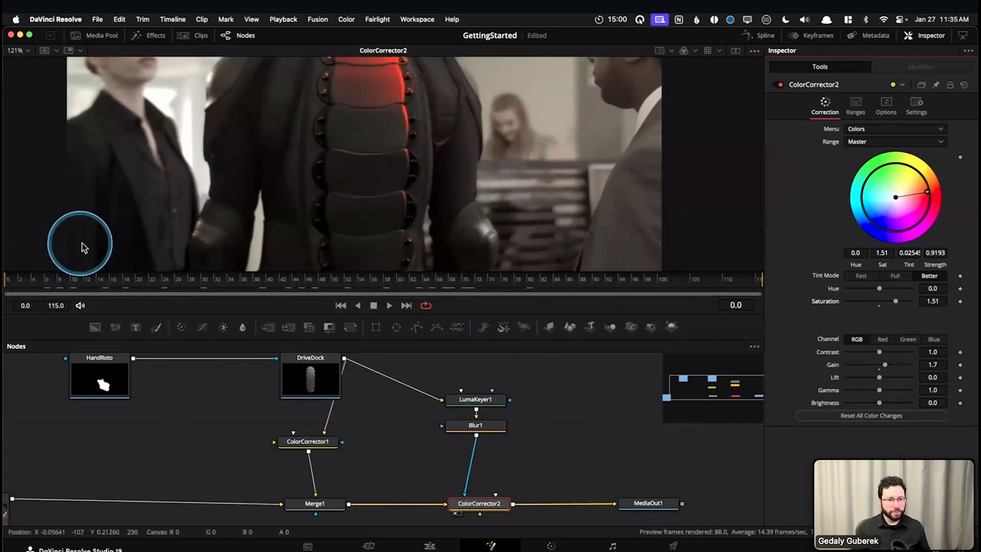
pyautogui.press('super+f')
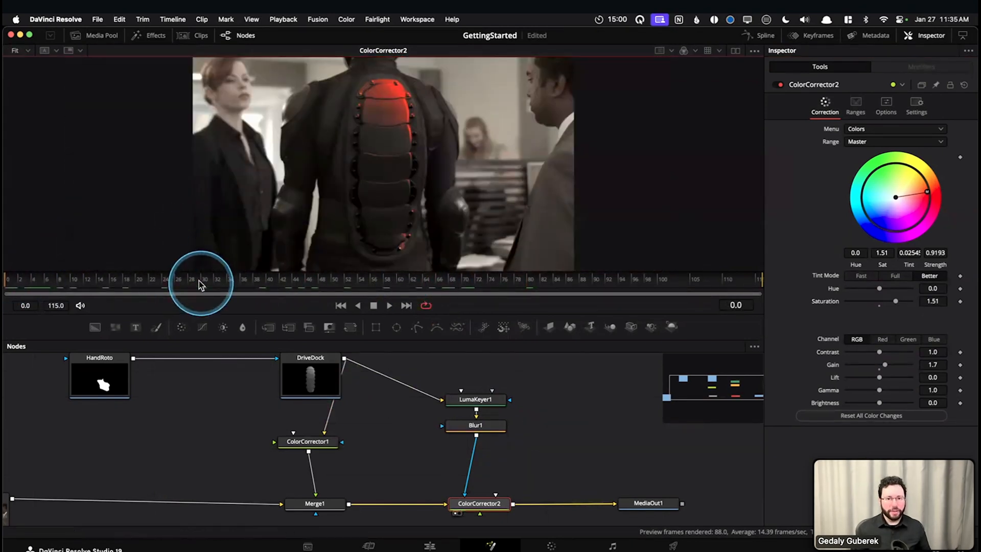
pyautogui.moveTo(94, 284)
pyautogui.mouseDown()
pyautogui.moveTo(313, 285)
pyautogui.moveTo(109, 276)
pyautogui.mouseUp()
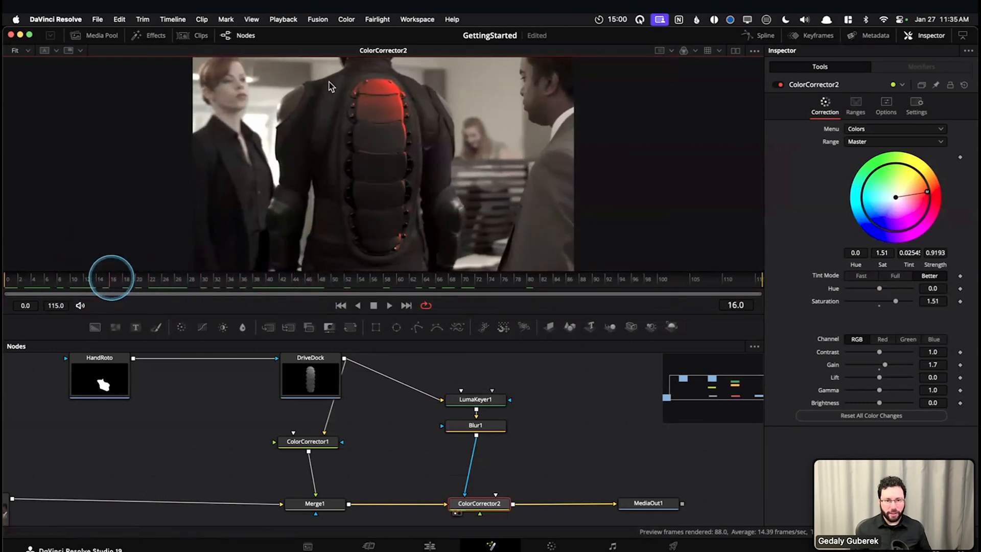
pyautogui.moveTo(109, 290); pyautogui.dragTo(557, 291)
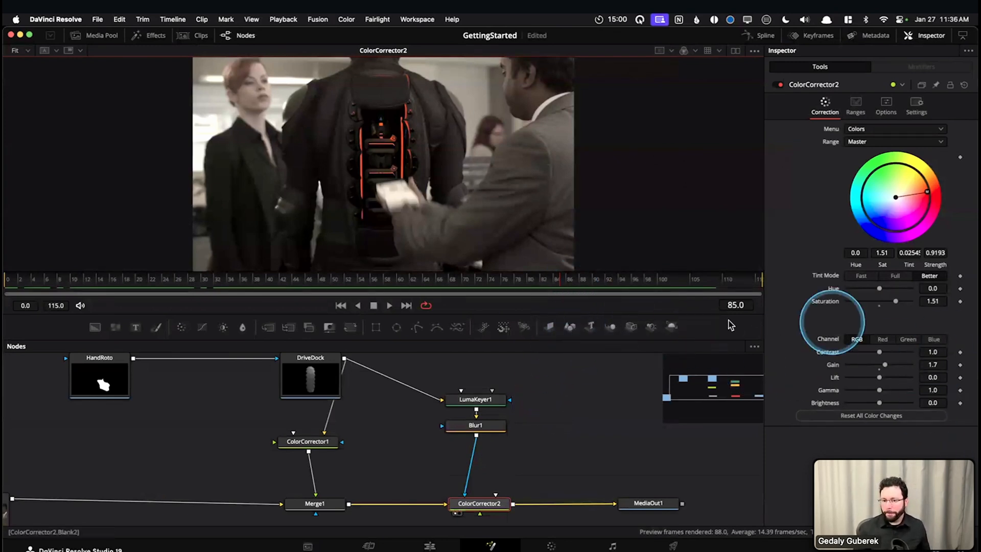
# Move the playhead to frames 70, 115 and 59, and examine the current time and render range
pyautogui.click(466, 284)
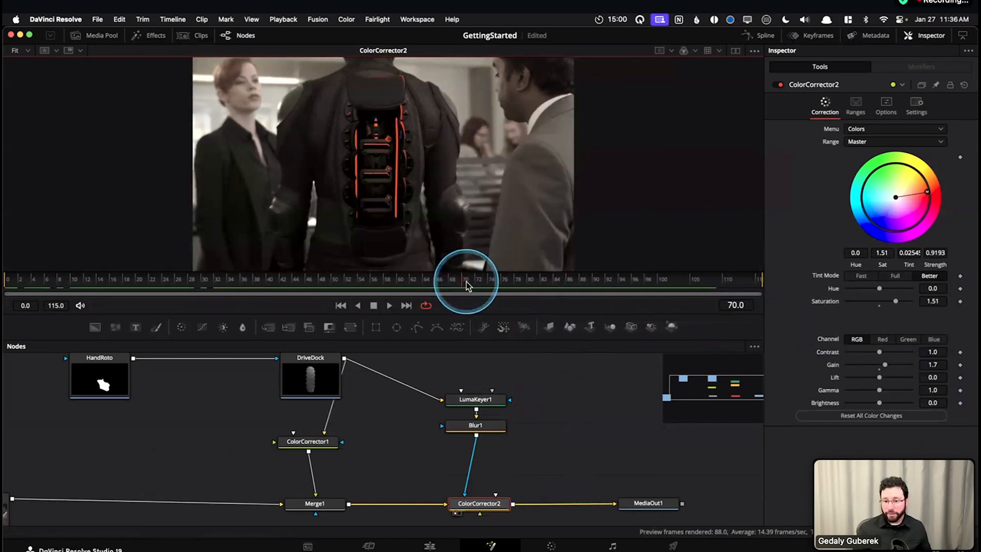
pyautogui.click(466, 290)
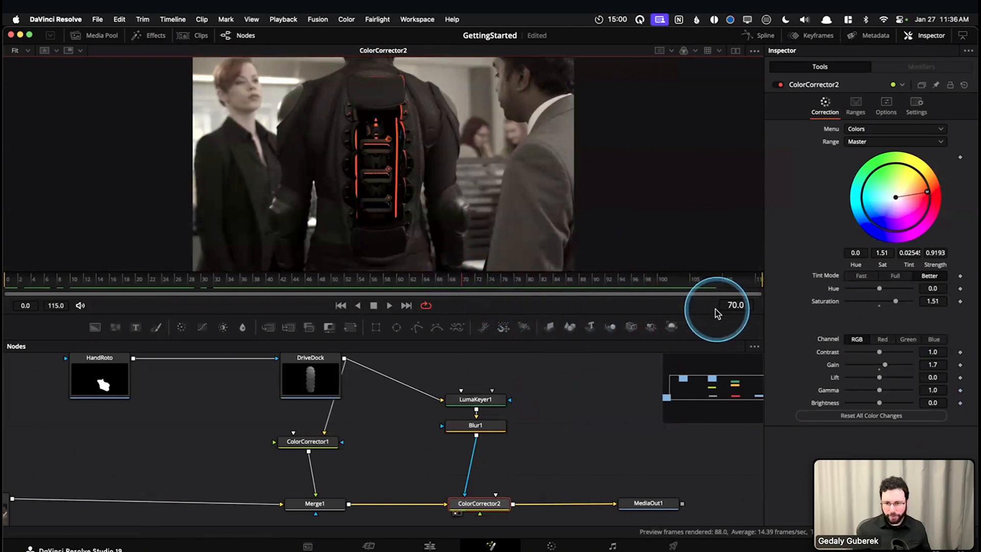
pyautogui.moveTo(723, 317); pyautogui.dragTo(762, 315)
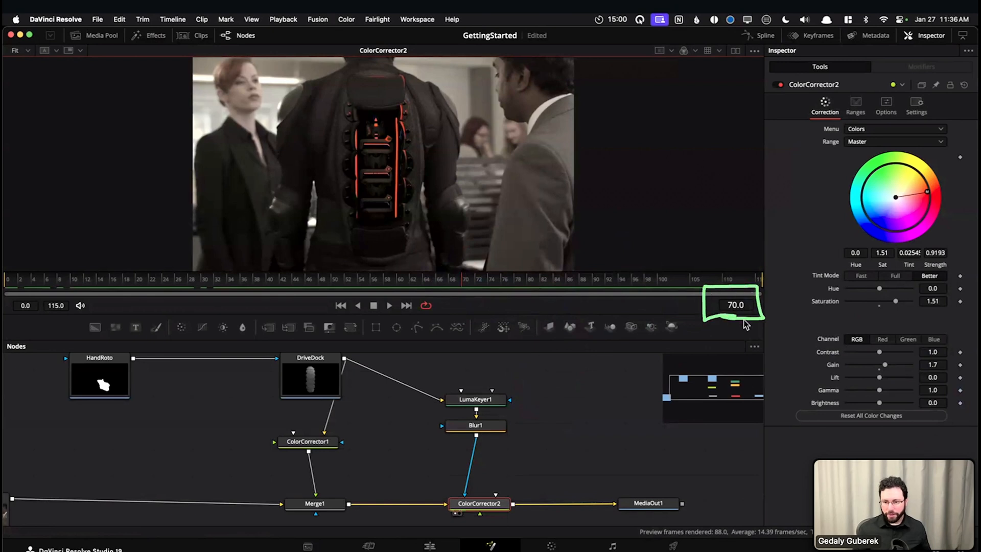
pyautogui.moveTo(52, 265)
pyautogui.mouseDown()
pyautogui.moveTo(33, 270)
pyautogui.moveTo(393, 296)
pyautogui.moveTo(66, 268)
pyautogui.mouseUp()
pyautogui.moveTo(438, 281)
pyautogui.mouseDown()
pyautogui.moveTo(9, 287)
pyautogui.moveTo(770, 282)
pyautogui.mouseUp()
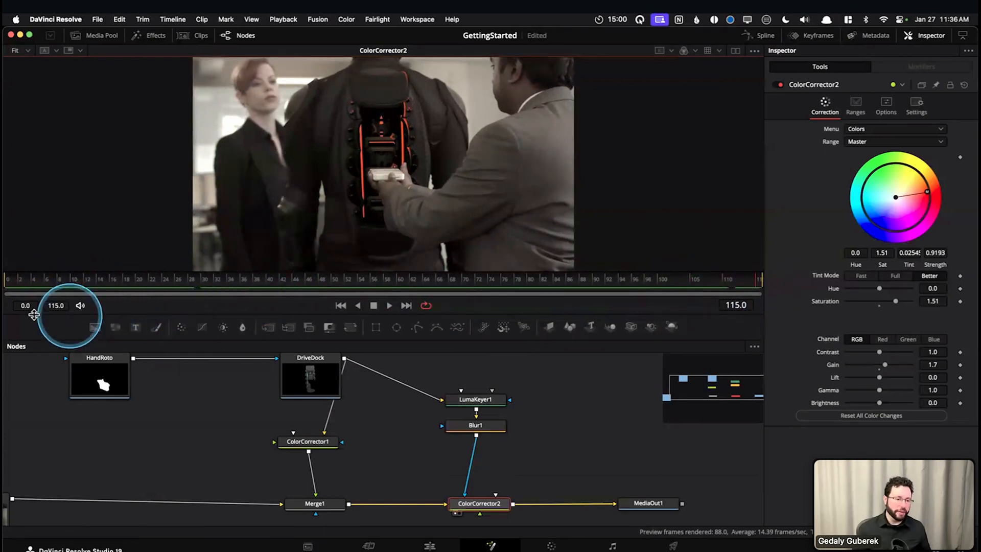
pyautogui.moveTo(73, 317); pyautogui.dragTo(12, 302)
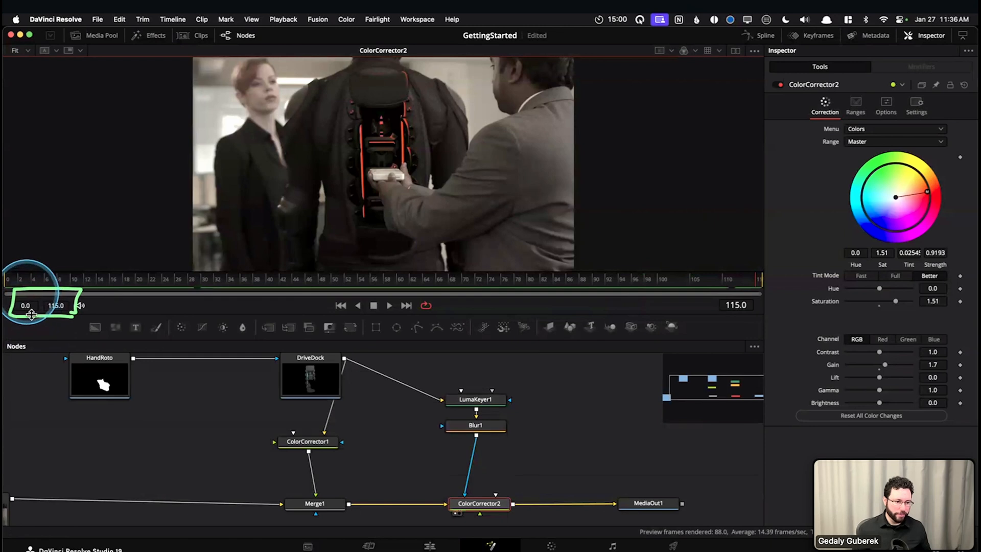
pyautogui.moveTo(35, 318); pyautogui.dragTo(74, 306)
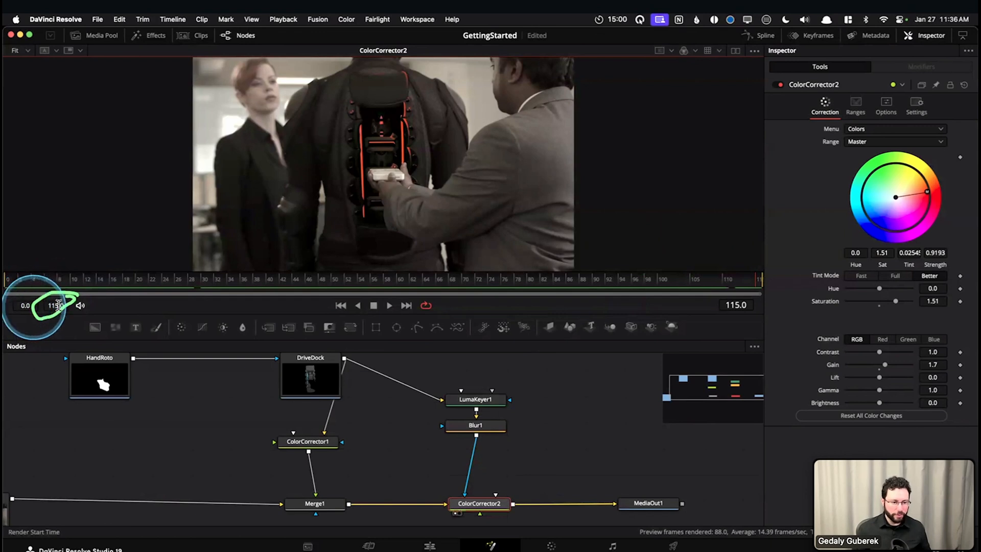
pyautogui.moveTo(106, 280)
pyautogui.mouseDown()
pyautogui.moveTo(392, 282)
pyautogui.moveTo(392, 293)
pyautogui.mouseUp()
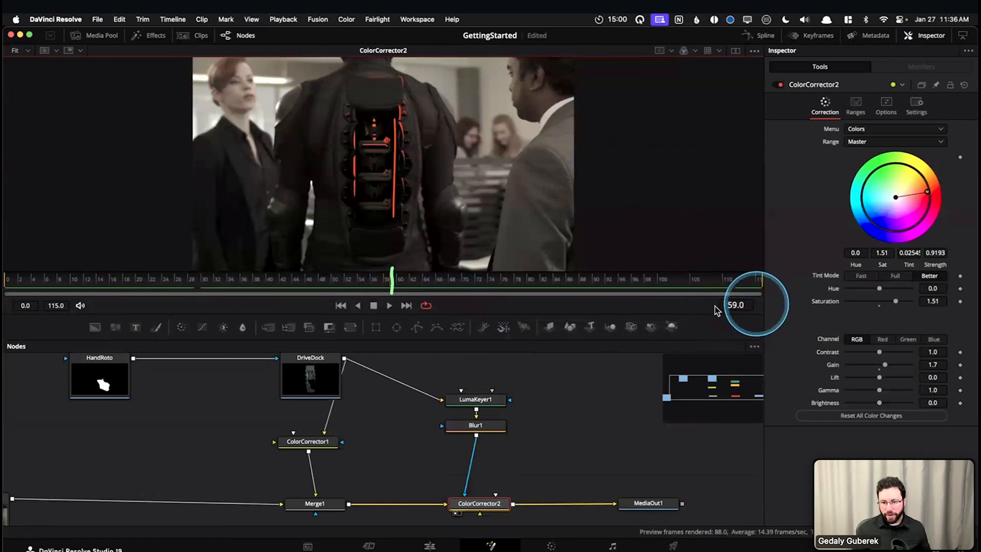
# Jump to exactly frame 70 and select ColorCorrector2
pyautogui.click(489, 282)
pyautogui.moveTo(514, 283)
pyautogui.mouseDown()
pyautogui.moveTo(527, 280)
pyautogui.moveTo(515, 281)
pyautogui.mouseUp()
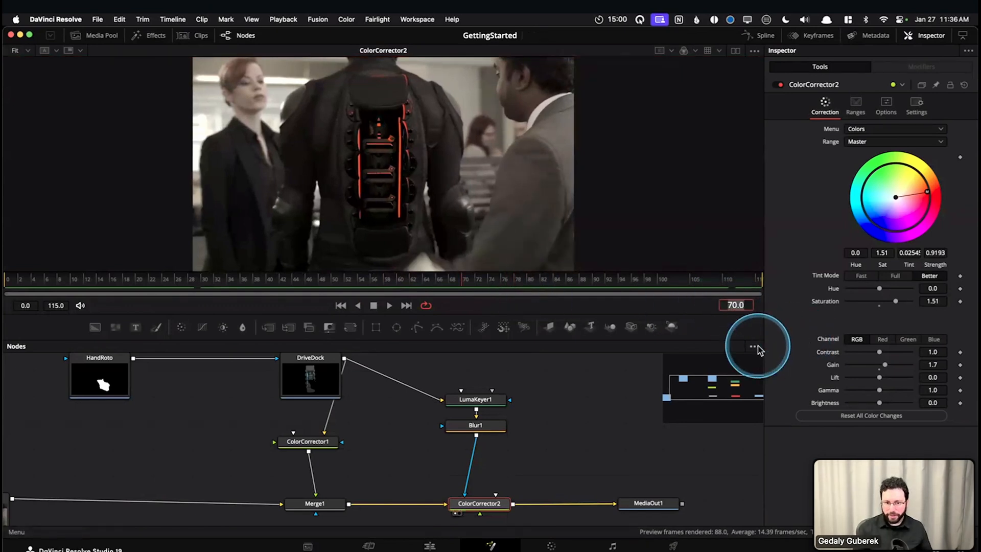
pyautogui.write('70')
pyautogui.press('Return')
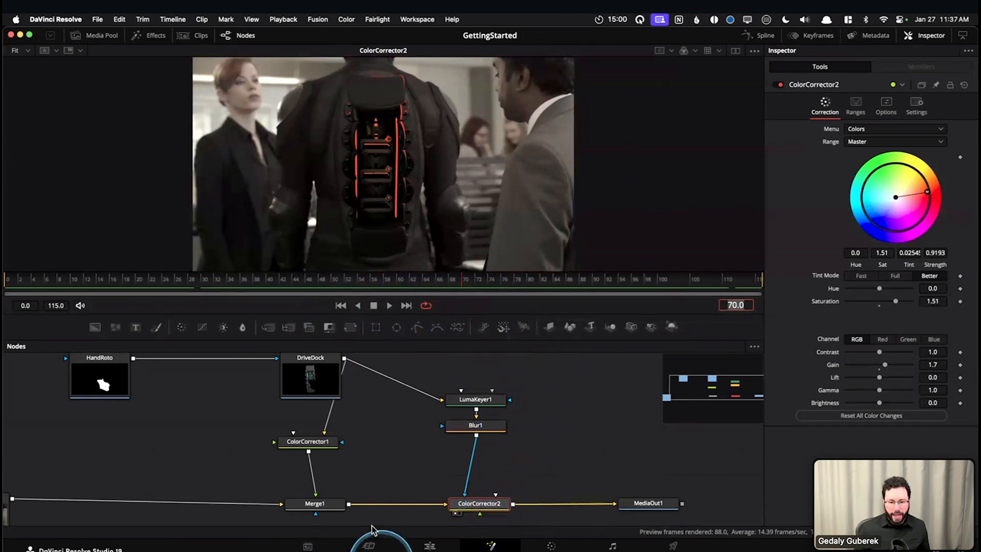
pyautogui.click(489, 506)
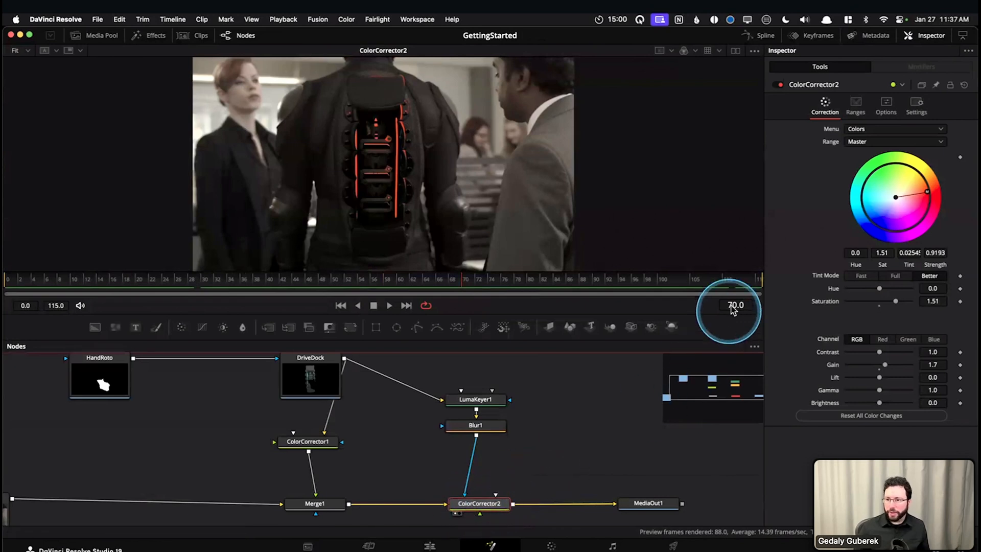
# Try ColorCorrector2's Blend at 0.0 and return it to 1.0 to compare the original and recolored light strips
pyautogui.click(917, 108)
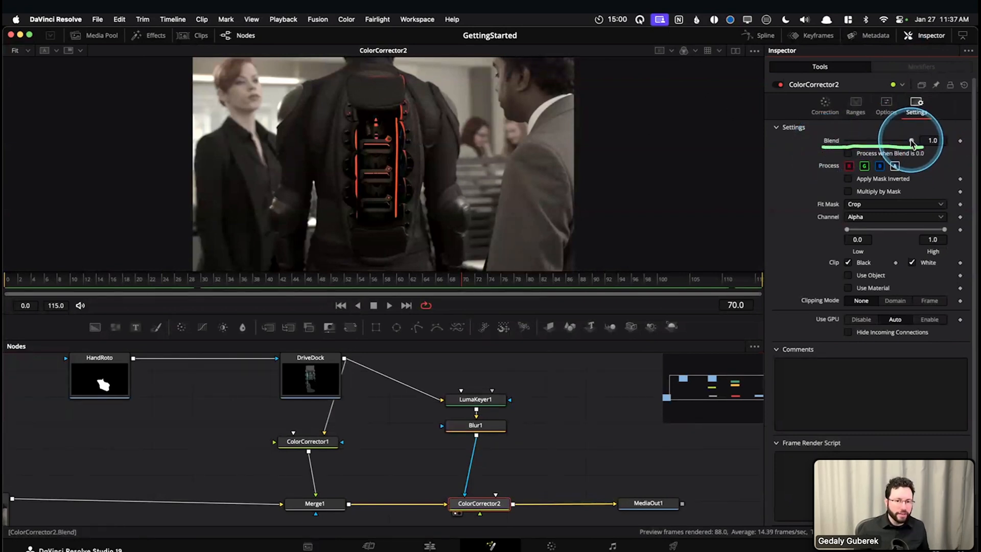
pyautogui.moveTo(913, 145); pyautogui.dragTo(730, 140)
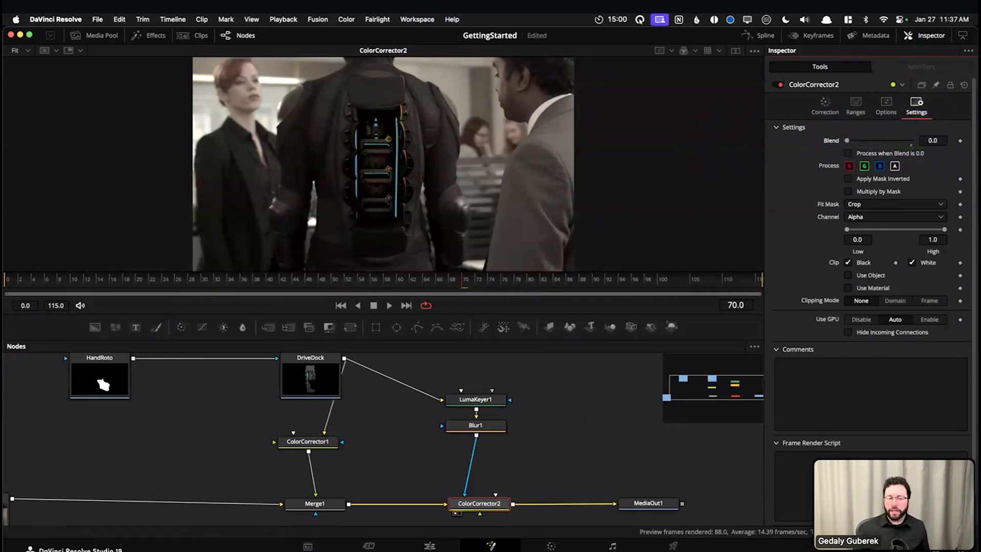
pyautogui.moveTo(847, 141); pyautogui.dragTo(963, 150)
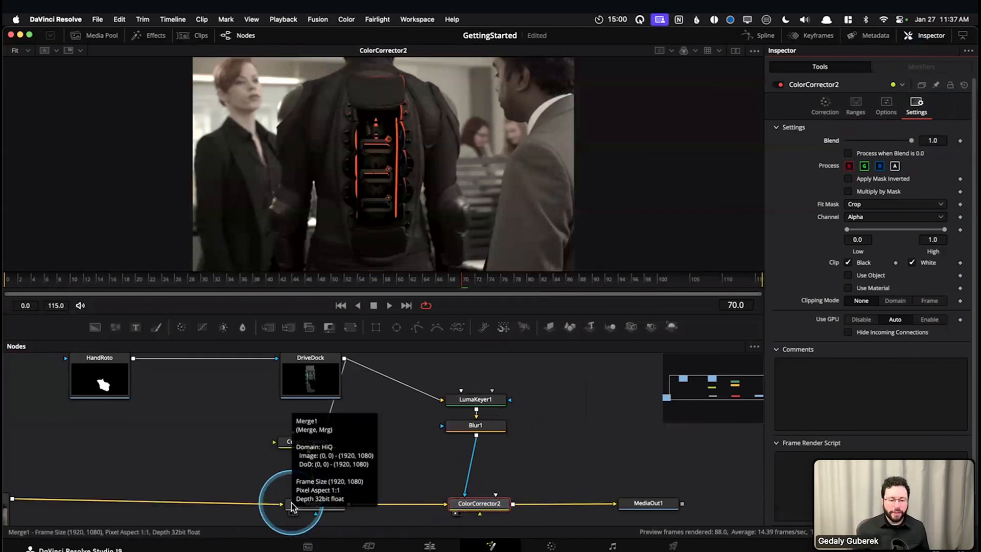
pyautogui.click(322, 503)
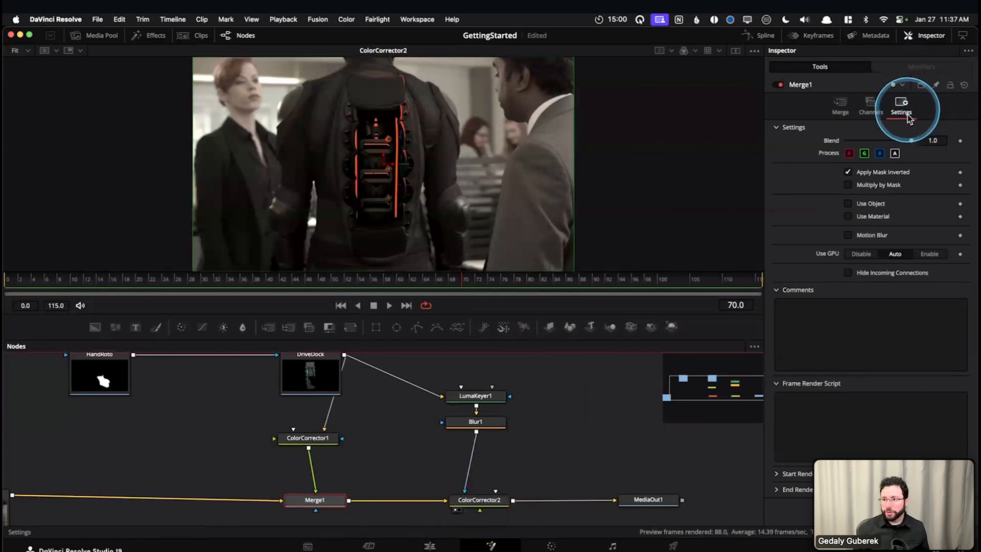
pyautogui.click(479, 502)
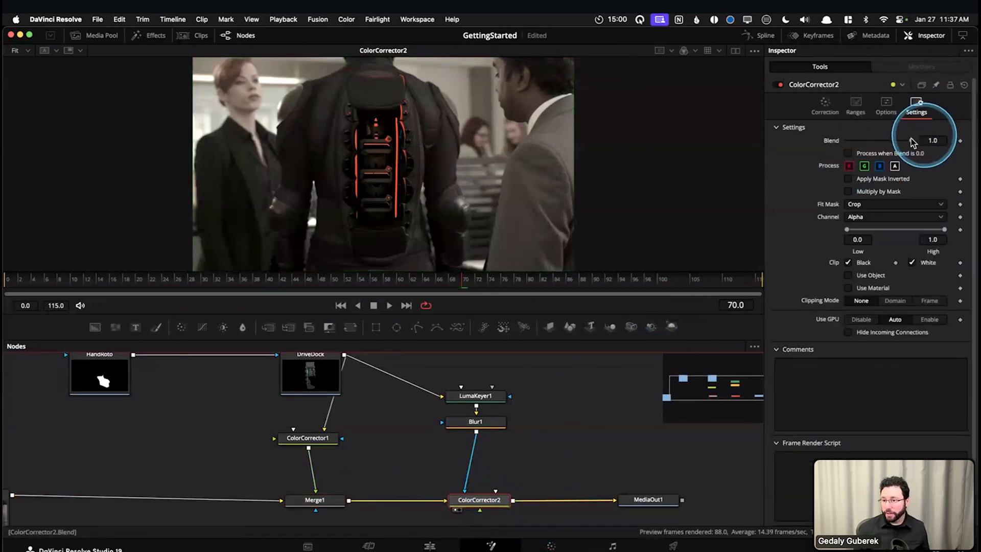
pyautogui.moveTo(912, 144); pyautogui.dragTo(837, 143)
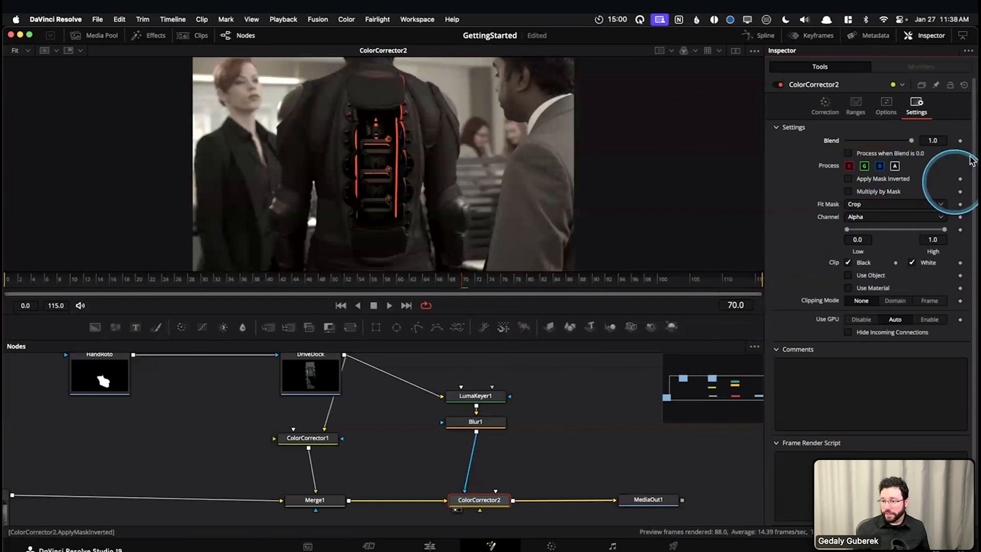
# Keyframe ColorCorrector2's Blend at 1.0 on frame 70 and at 0.0 on frame 55
pyautogui.click(960, 142)
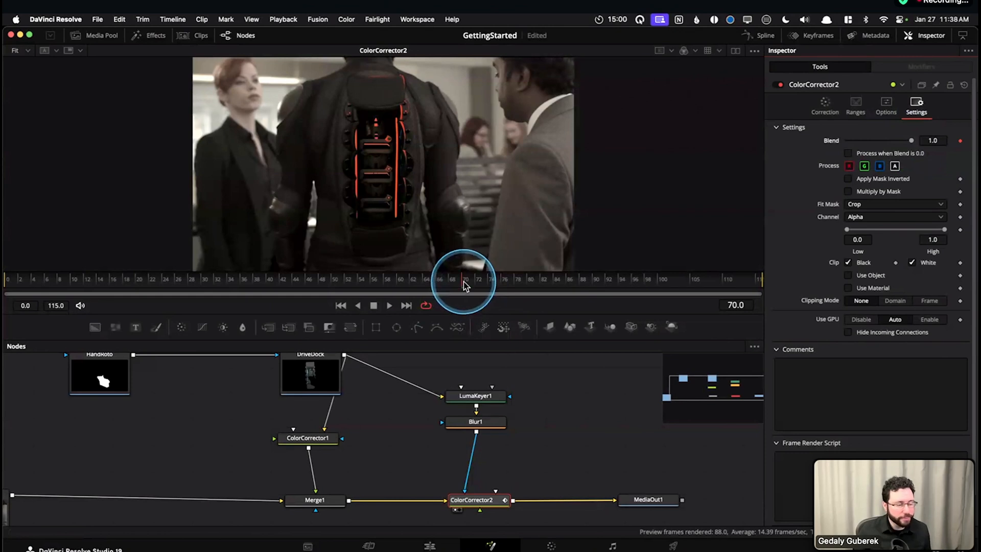
pyautogui.moveTo(464, 281); pyautogui.dragTo(365, 283)
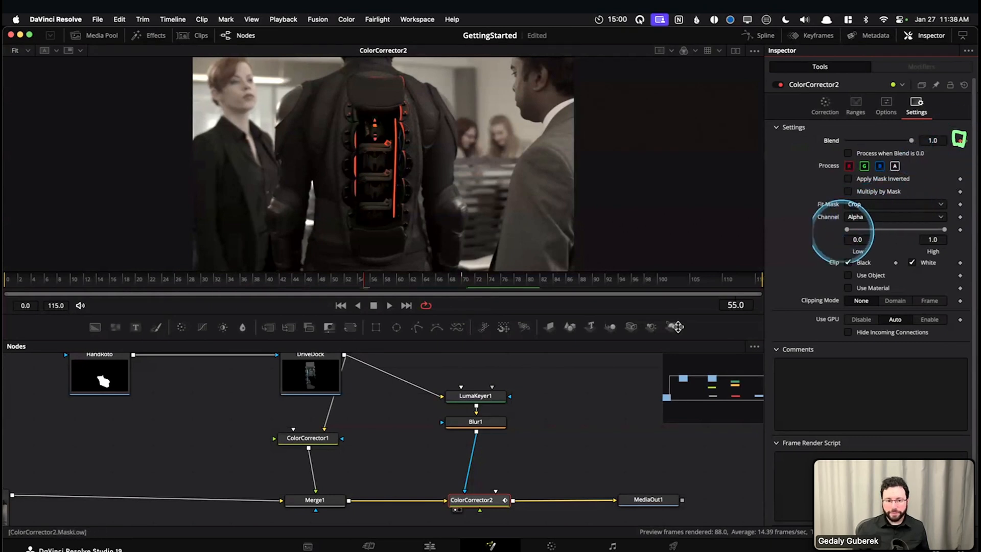
pyautogui.moveTo(375, 279); pyautogui.dragTo(325, 283)
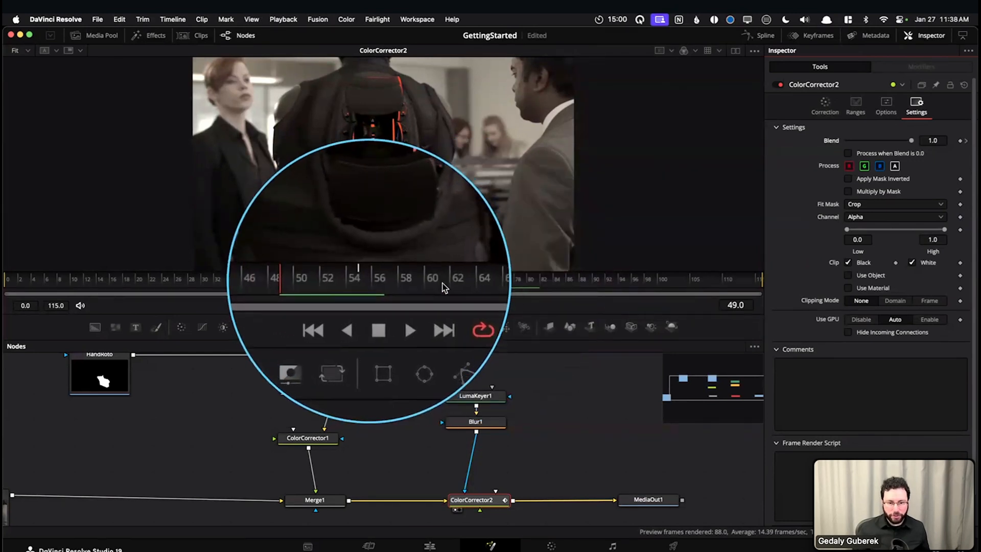
pyautogui.moveTo(361, 284); pyautogui.dragTo(332, 281)
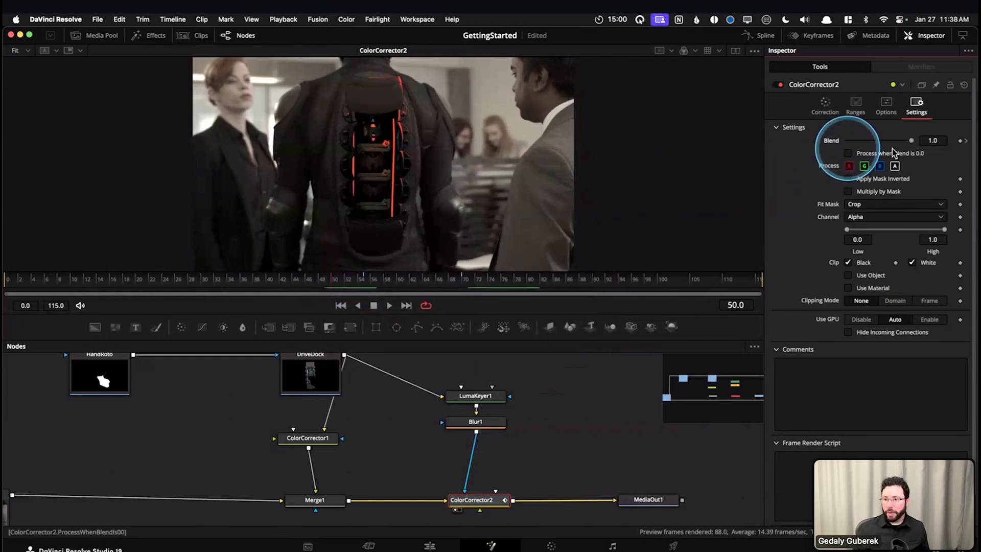
pyautogui.click(961, 141)
pyautogui.moveTo(415, 287); pyautogui.dragTo(365, 281)
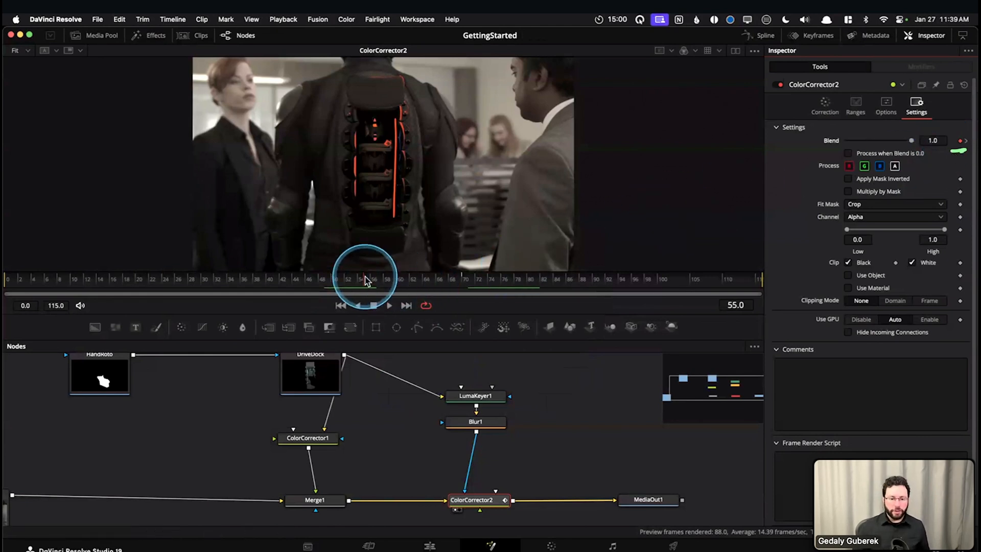
pyautogui.moveTo(913, 142); pyautogui.dragTo(845, 148)
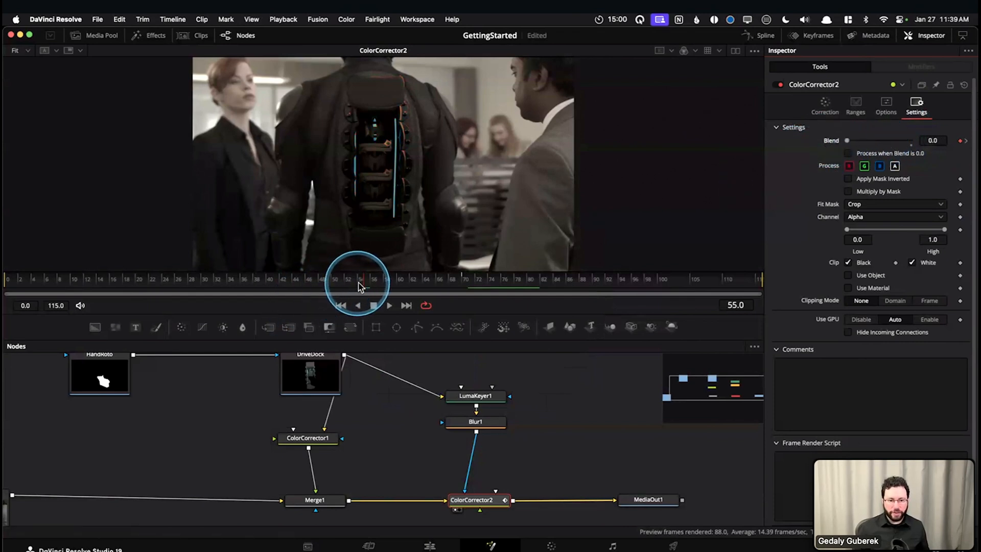
# Play the animation from frame 42 and compare frames 70 and 55 to check the light strips' color change
pyautogui.moveTo(346, 285); pyautogui.dragTo(281, 280)
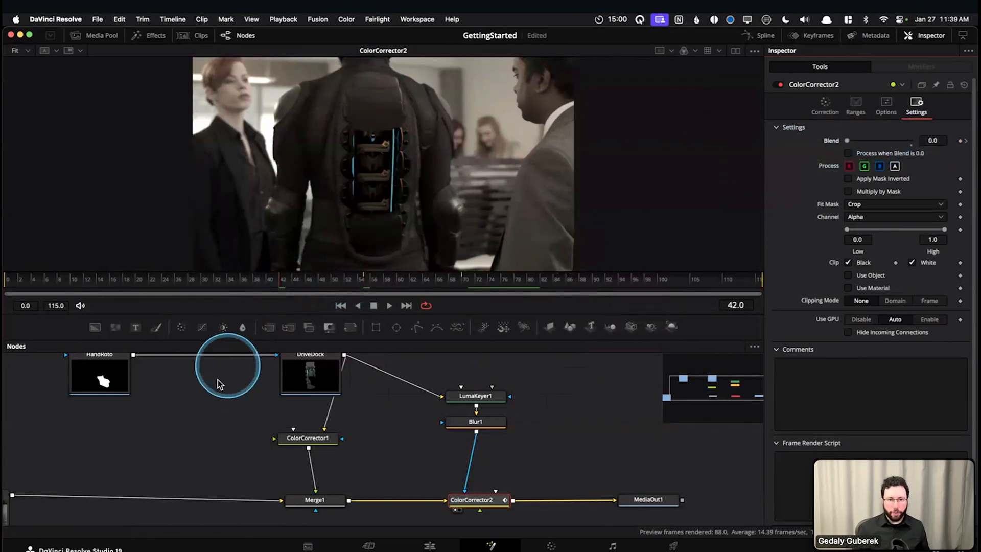
pyautogui.press('space')
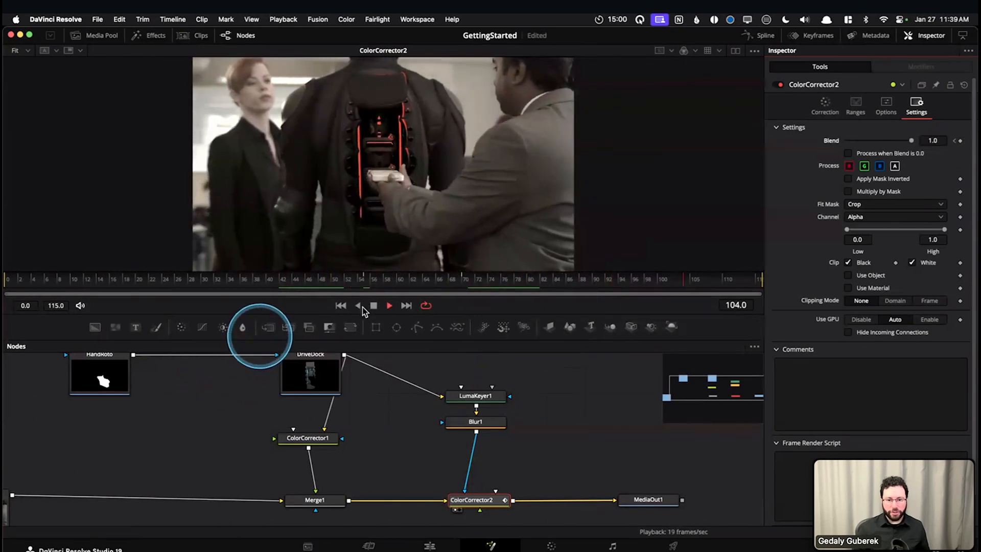
pyautogui.press('space')
pyautogui.moveTo(267, 282); pyautogui.dragTo(465, 283)
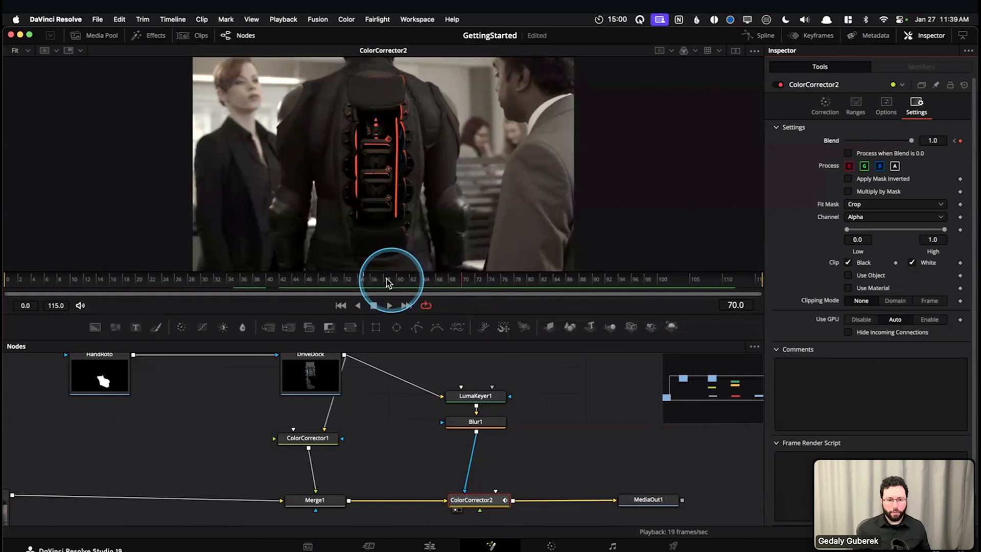
pyautogui.click(362, 280)
pyautogui.moveTo(365, 281)
pyautogui.mouseDown()
pyautogui.moveTo(672, 278)
pyautogui.moveTo(366, 281)
pyautogui.mouseUp()
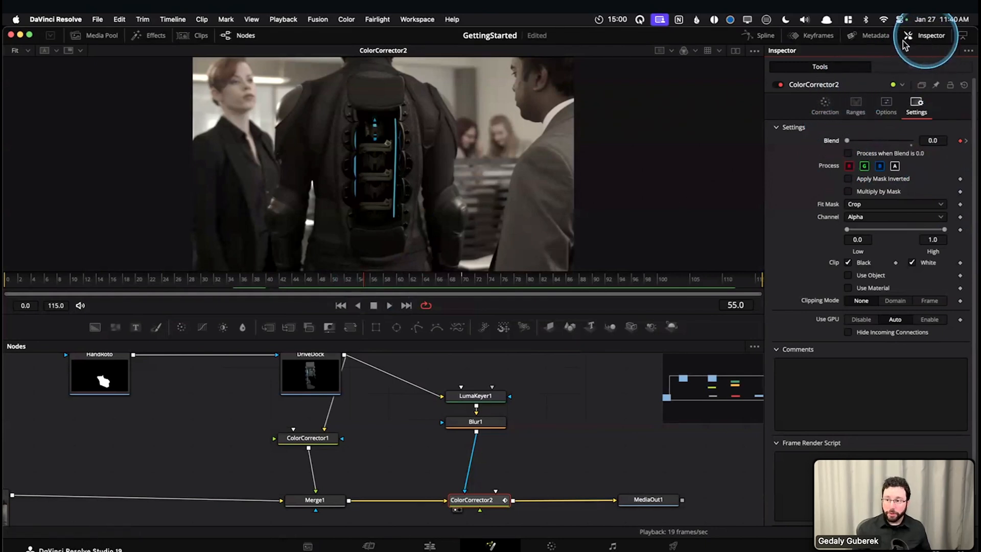
# Replace the Inspector with the Keyframes editor and expand ColorCorrector2 to show its animated parameter
pyautogui.click(925, 37)
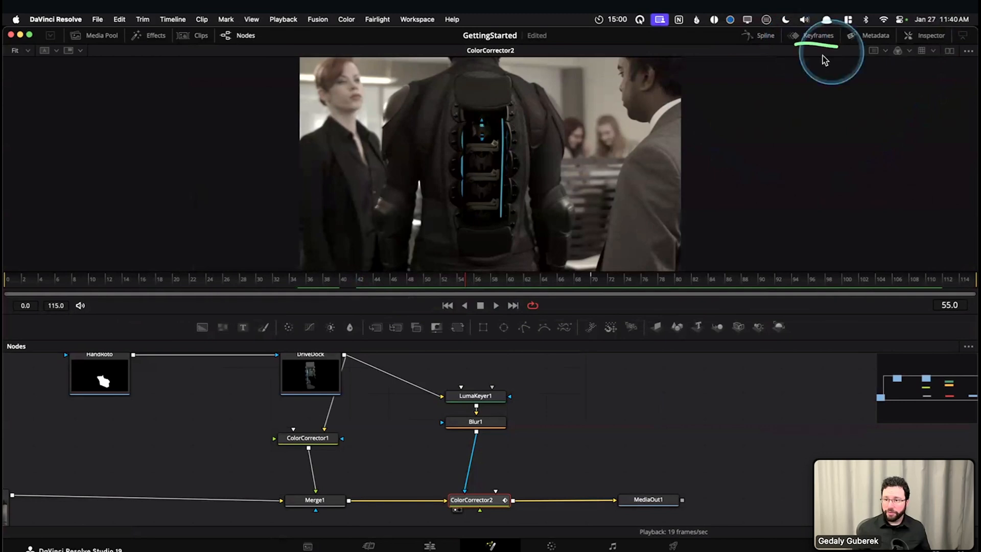
pyautogui.click(818, 35)
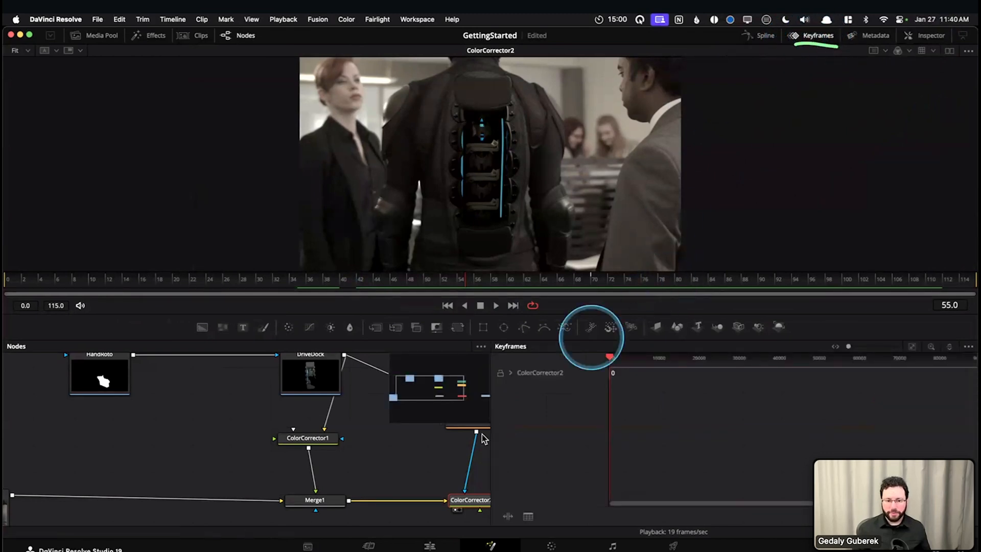
pyautogui.moveTo(374, 476); pyautogui.dragTo(198, 467)
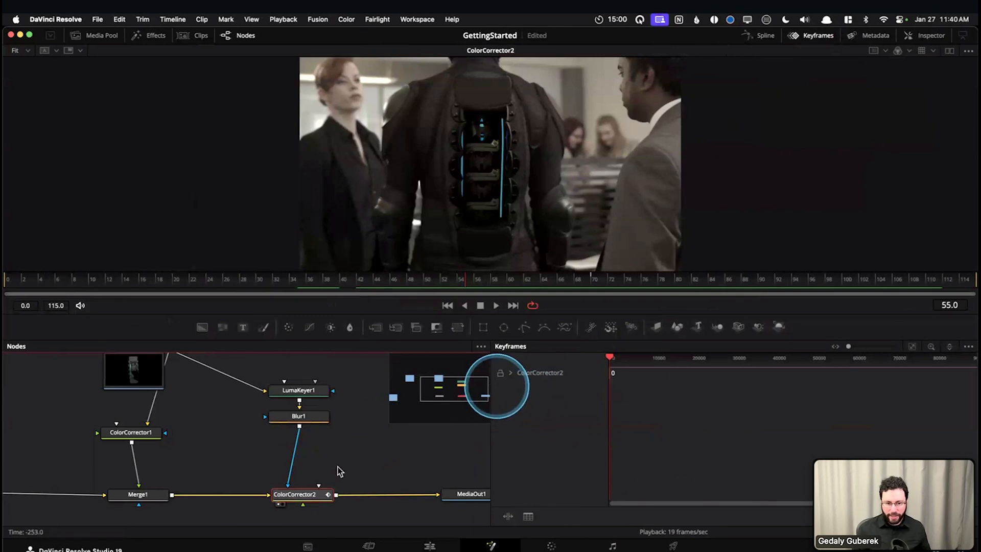
pyautogui.click(511, 375)
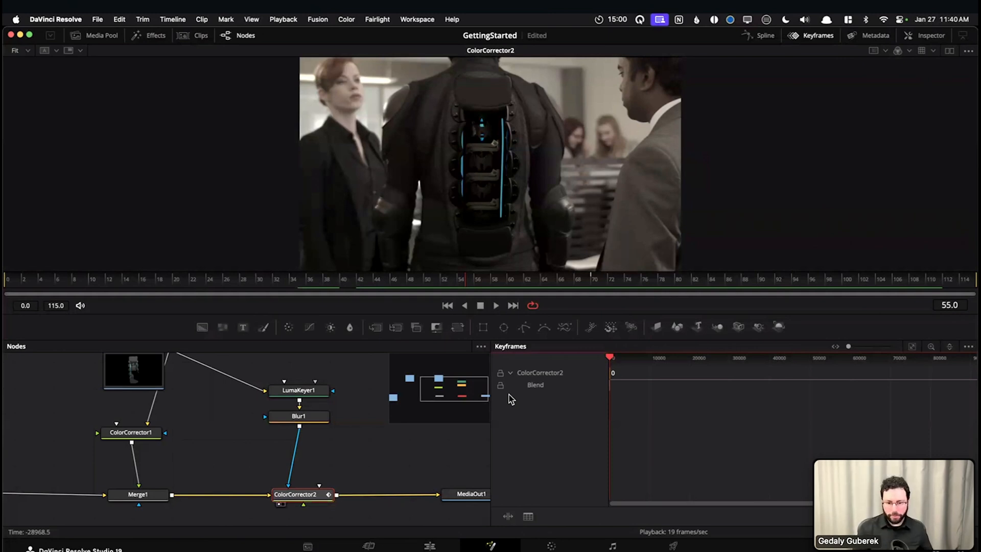
pyautogui.press('super+Tab')
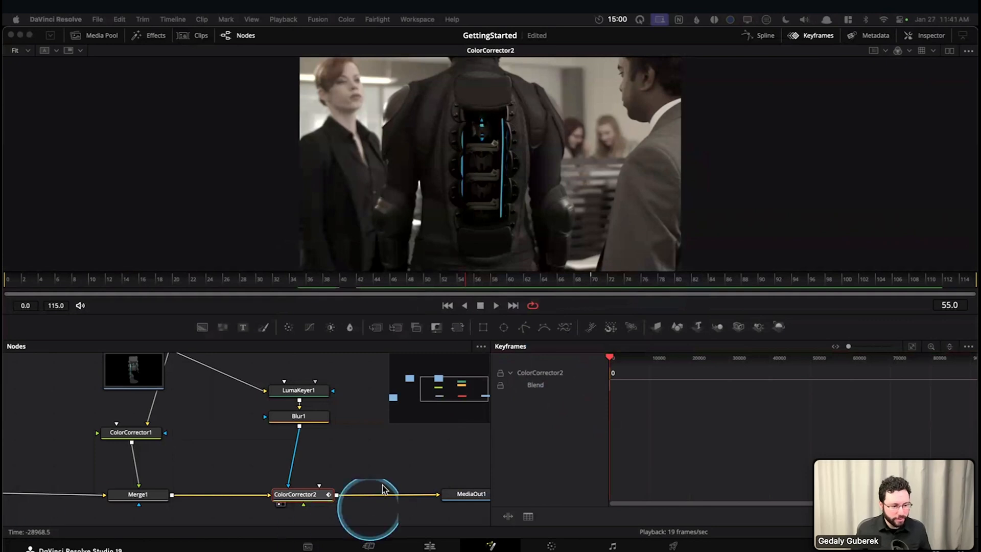
pyautogui.click(491, 456)
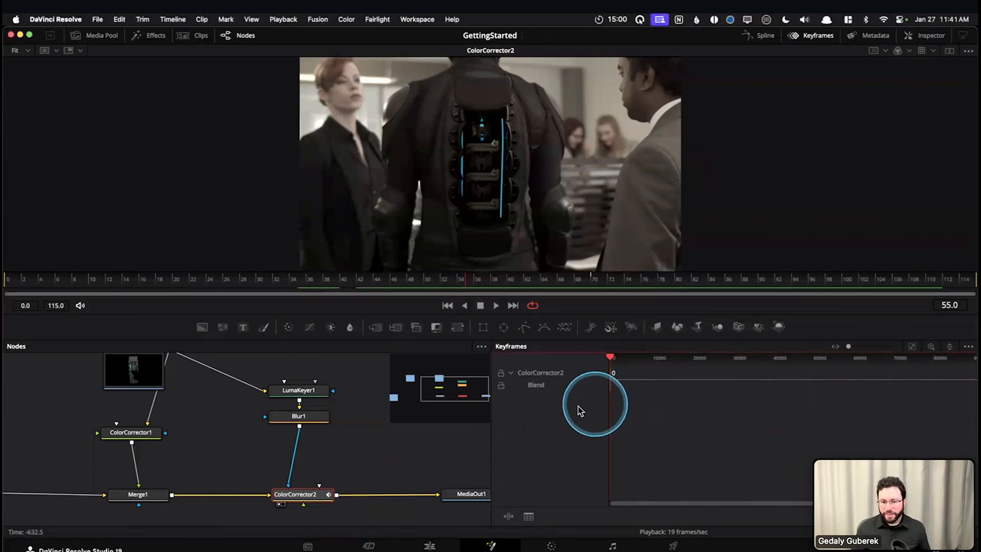
# Select ColorCorrector2's Blend track and fit its time range in the Keyframes editor to examine the keyframes
pyautogui.click(536, 377)
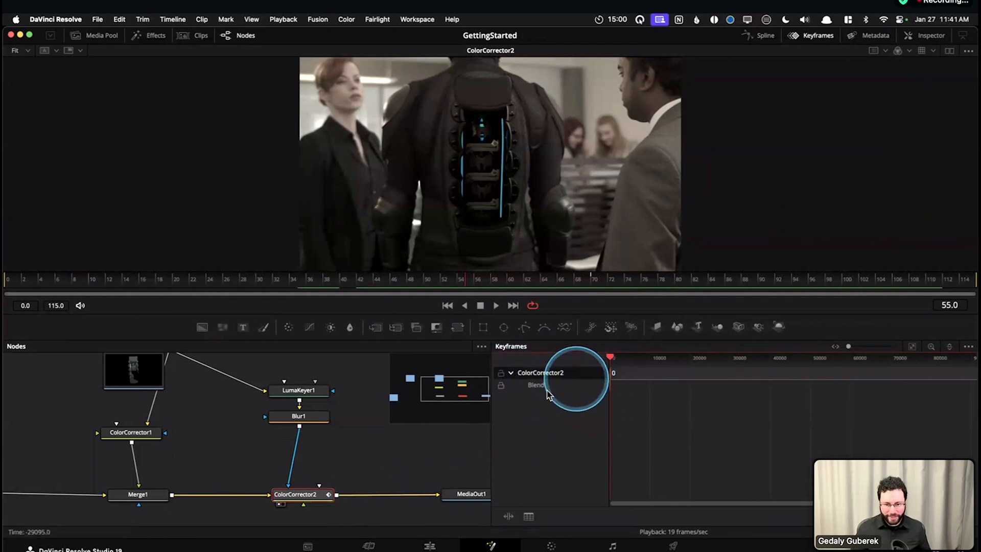
pyautogui.click(548, 389)
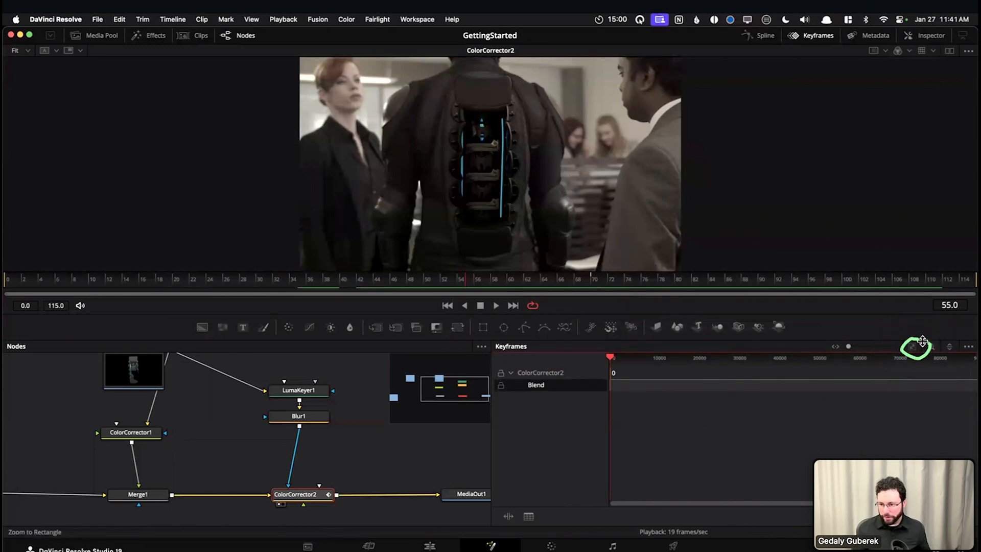
pyautogui.click(916, 350)
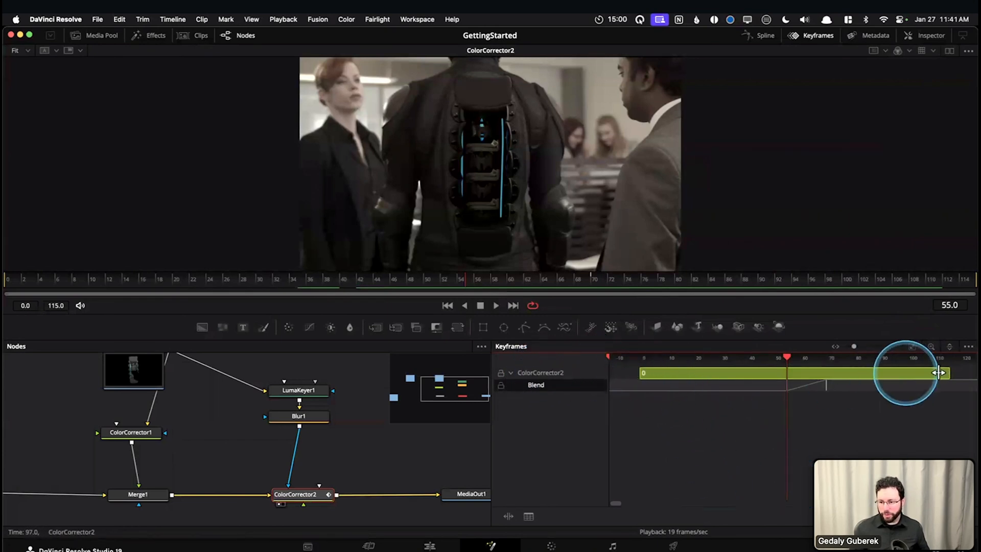
pyautogui.hscroll(-1, 816, 402)
pyautogui.scroll(3, 817, 408)
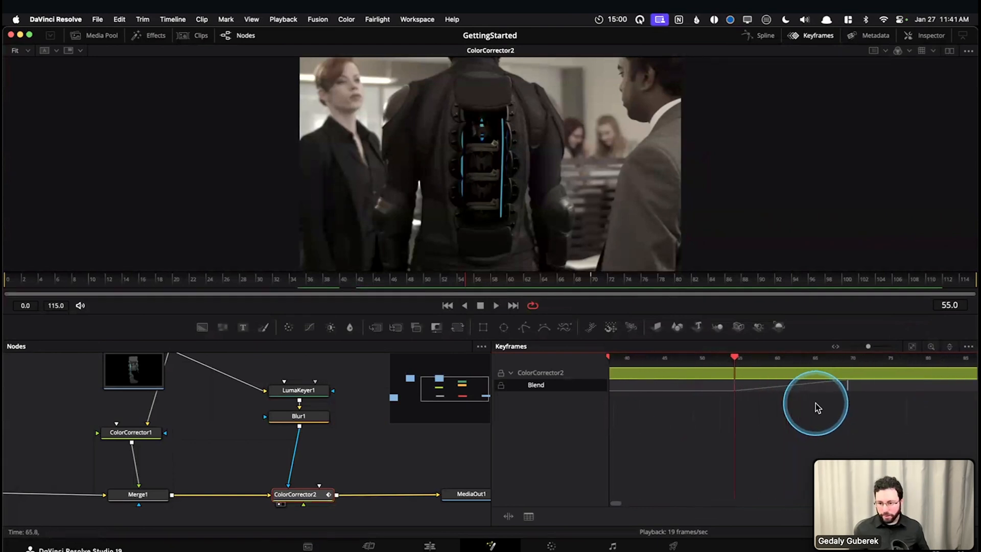
pyautogui.scroll(-2, 807, 408)
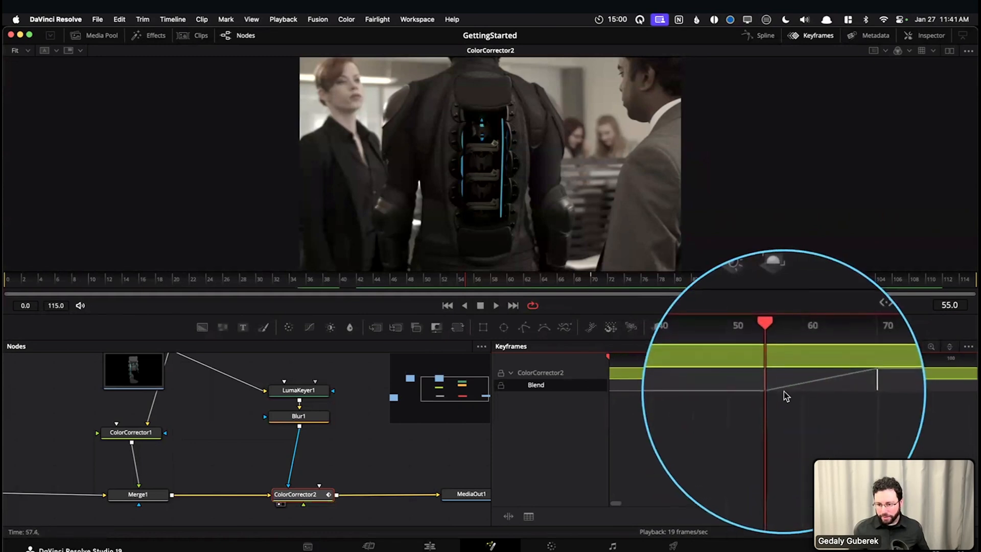
# Move the playhead to frame 48, and shift the Blend keyframes to frames 60 and 80
pyautogui.moveTo(775, 356); pyautogui.dragTo(747, 359)
pyautogui.hscroll(-1, 762, 378)
pyautogui.click(798, 395)
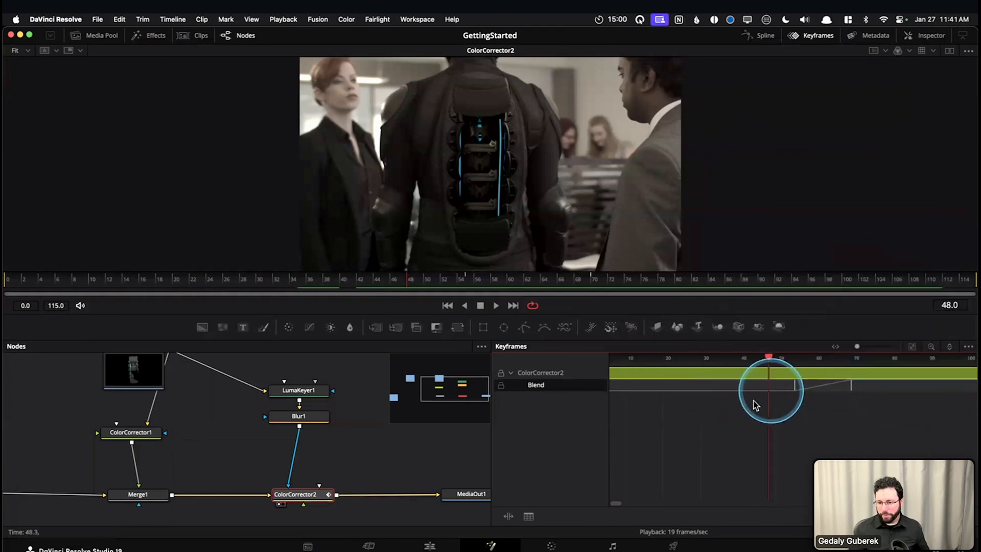
pyautogui.click(795, 386)
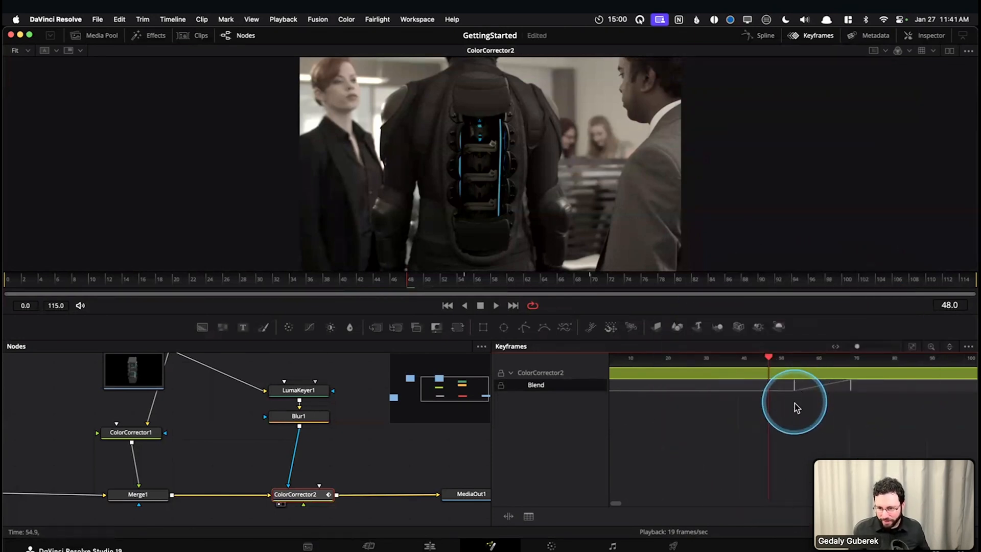
pyautogui.click(802, 403)
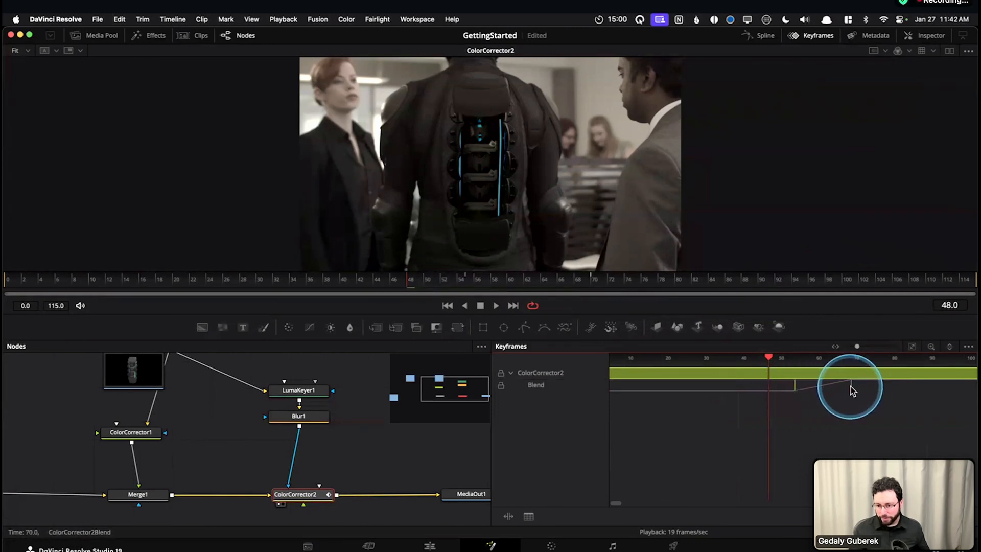
pyautogui.moveTo(868, 389); pyautogui.dragTo(834, 401)
pyautogui.click(883, 412)
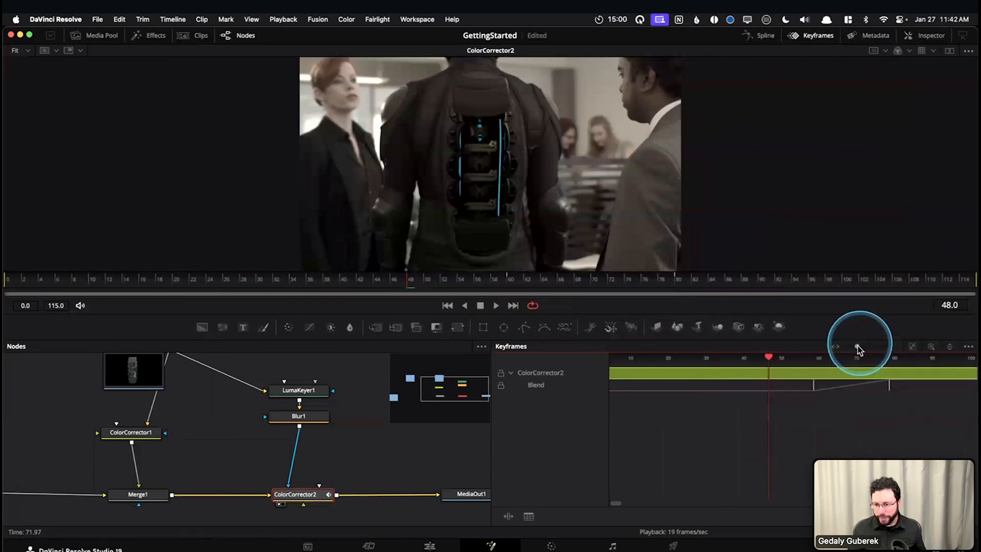
# Adjust the Keyframes editor's time scale to examine ColorCorrector2's Blend keyframes
pyautogui.moveTo(855, 348); pyautogui.dragTo(853, 348)
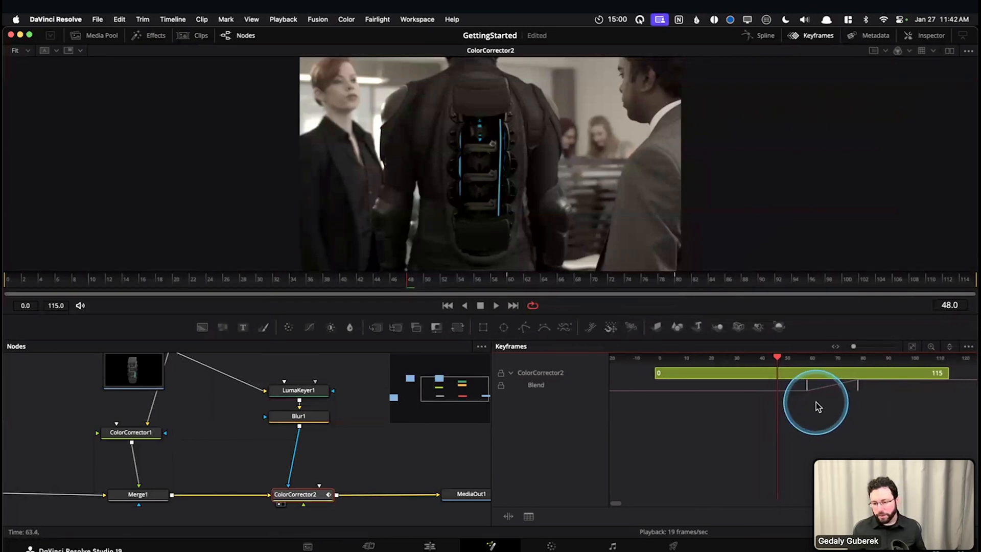
pyautogui.scroll(3, 816, 400)
pyautogui.scroll(-3, 816, 400)
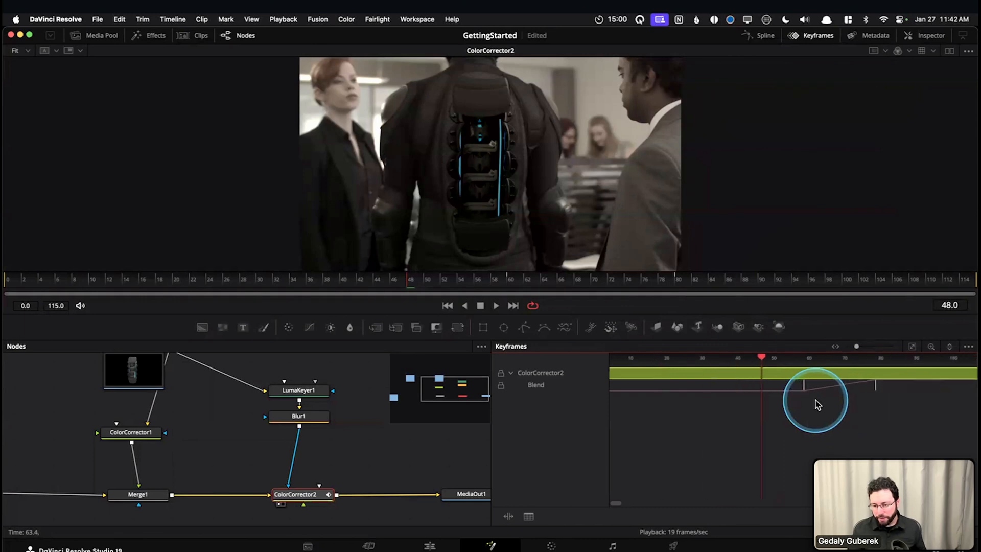
pyautogui.scroll(3, 816, 400)
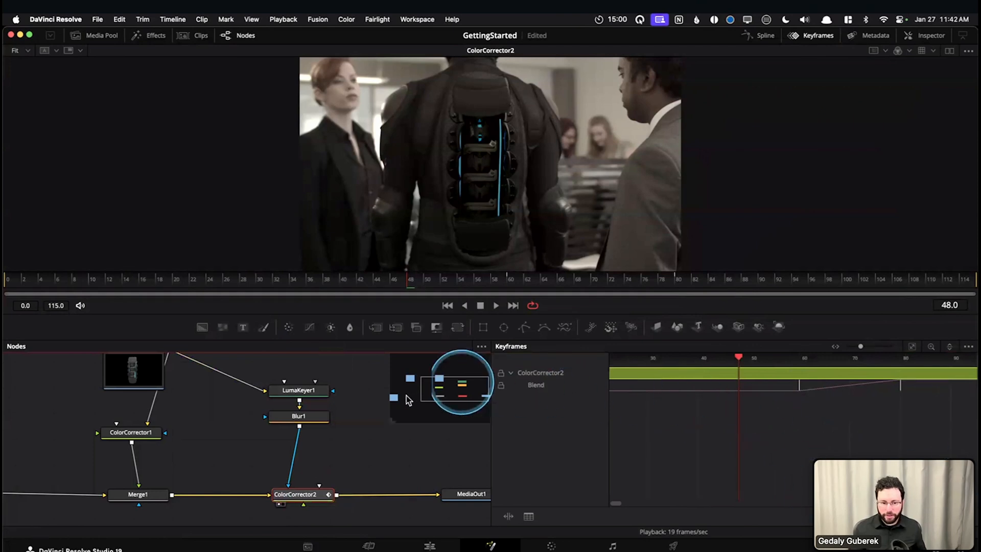
# Select the ColorCorrector2 node and limit the Keyframes editor to Show Only Selected Tools
pyautogui.click(968, 347)
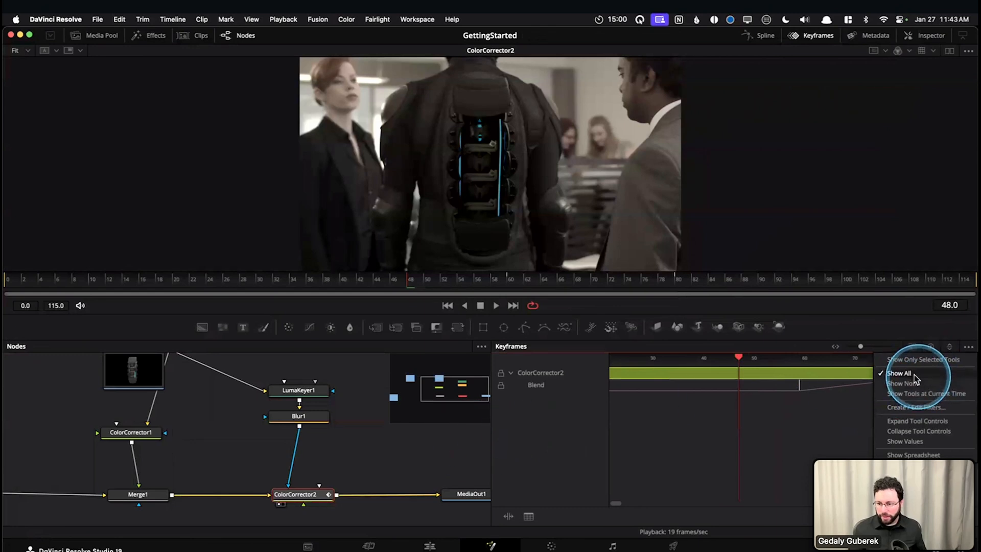
pyautogui.click(205, 435)
pyautogui.moveTo(35, 393); pyautogui.dragTo(344, 515)
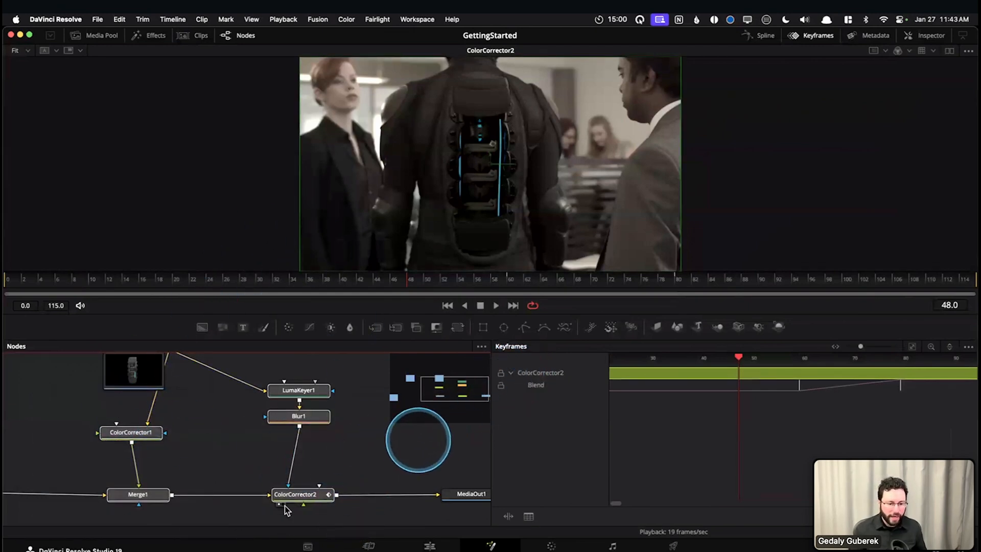
pyautogui.click(403, 451)
pyautogui.click(314, 502)
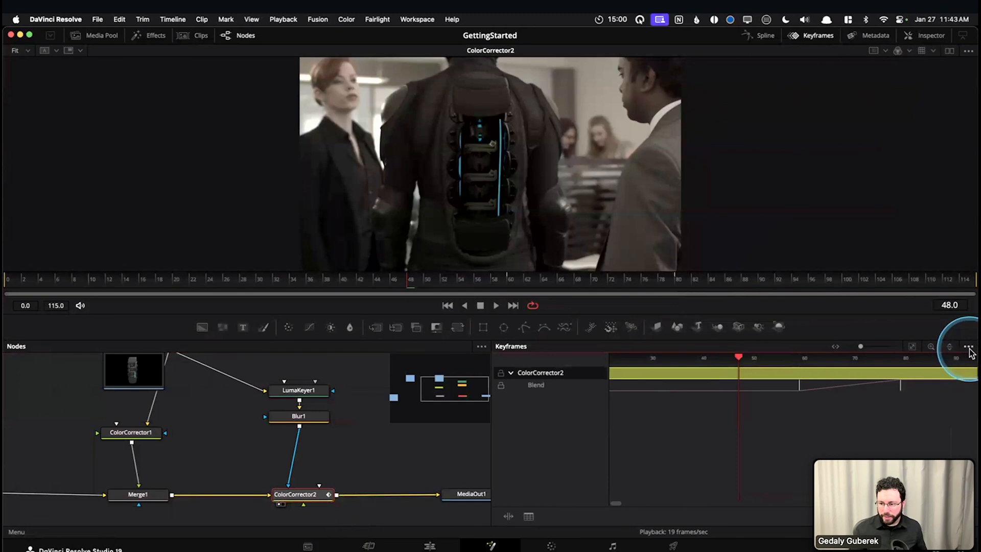
pyautogui.click(968, 348)
pyautogui.click(918, 360)
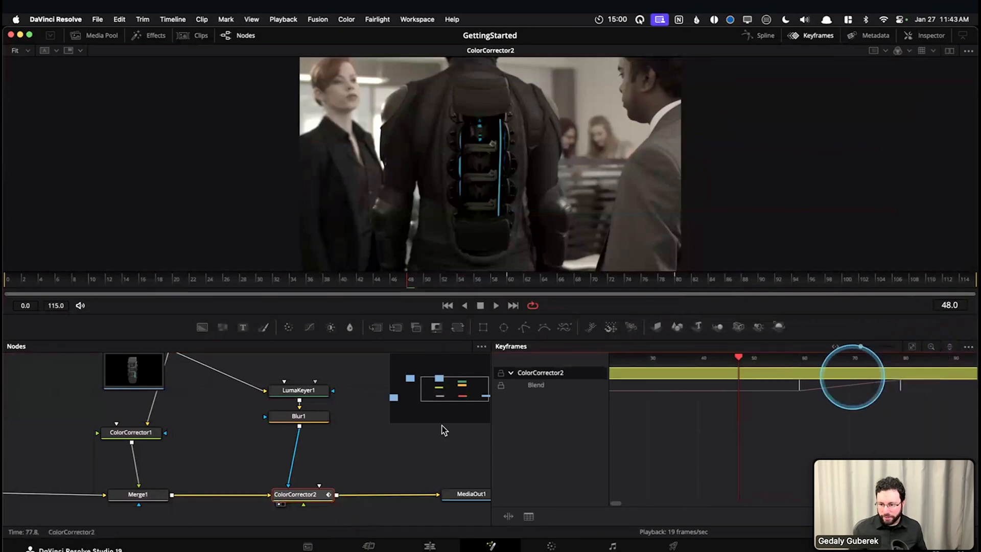
# Select Blur1 and ColorCorrector2 in turn to compare their tracks in the filtered Keyframes editor
pyautogui.click(306, 417)
pyautogui.click(302, 494)
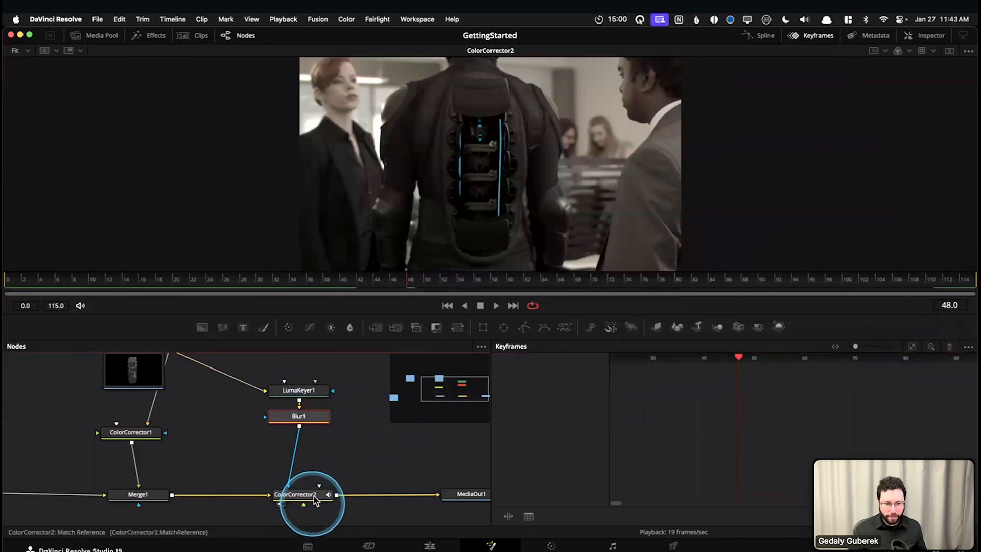
pyautogui.click(592, 391)
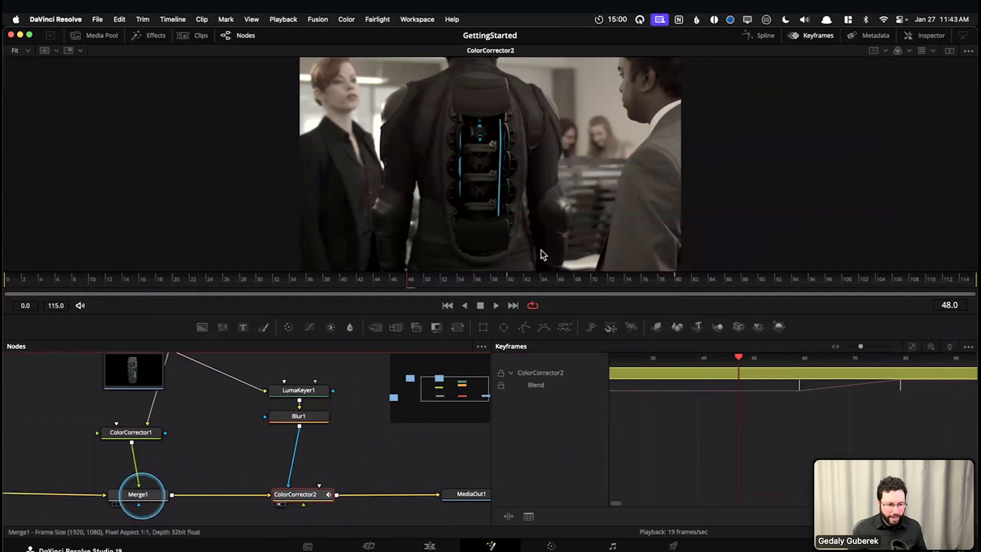
# Keyframe Merge1's Blend at frame 48 and lower its value to 0.512
pyautogui.click(138, 495)
pyautogui.click(922, 44)
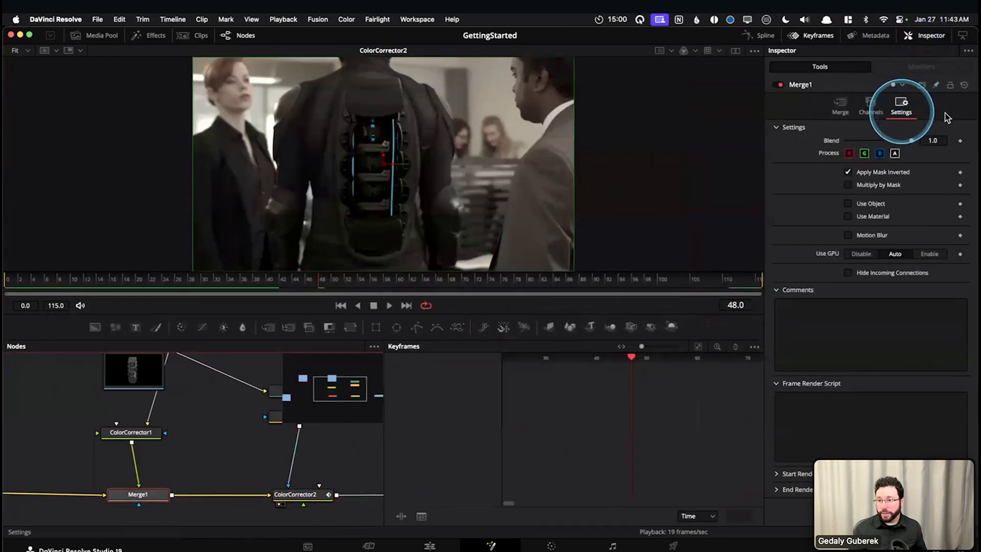
pyautogui.click(960, 141)
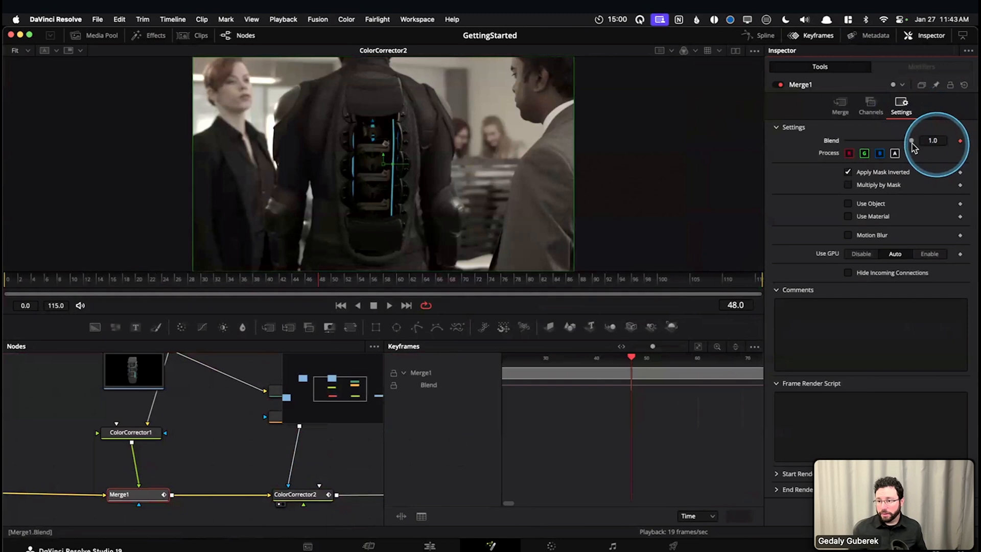
pyautogui.moveTo(911, 141); pyautogui.dragTo(880, 141)
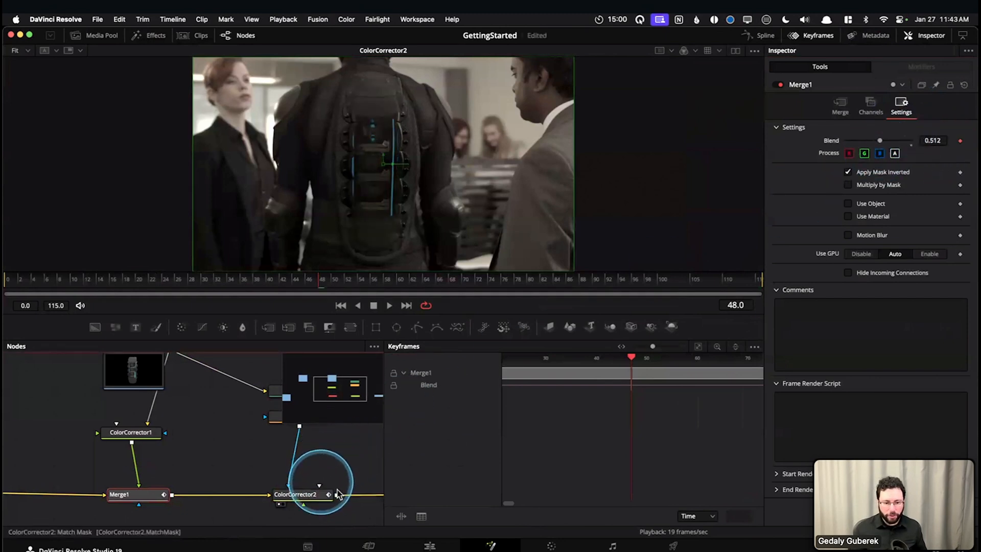
# Select ColorCorrector2, hide the Inspector, and turn off Show Only Selected Tools in the Keyframes editor
pyautogui.click(321, 492)
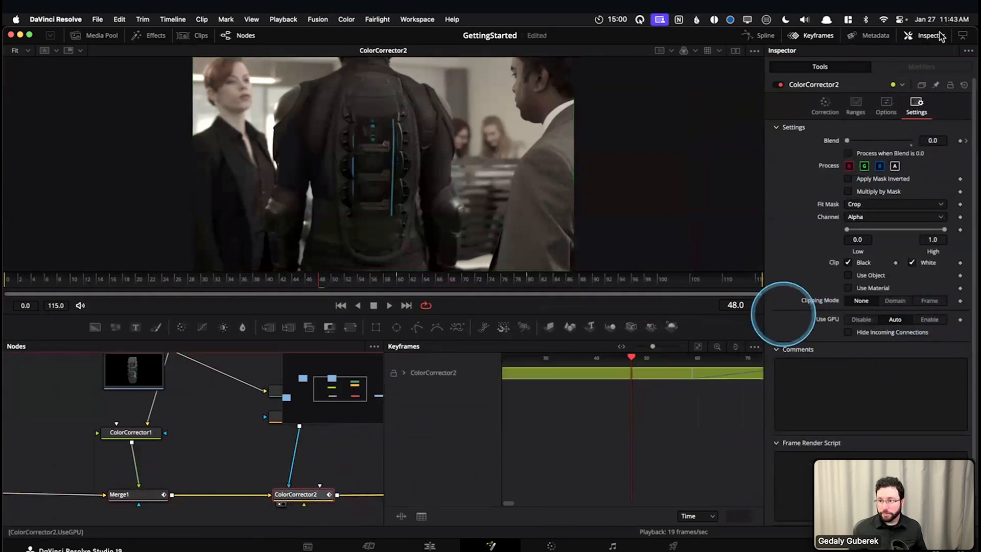
pyautogui.click(926, 35)
pyautogui.click(949, 347)
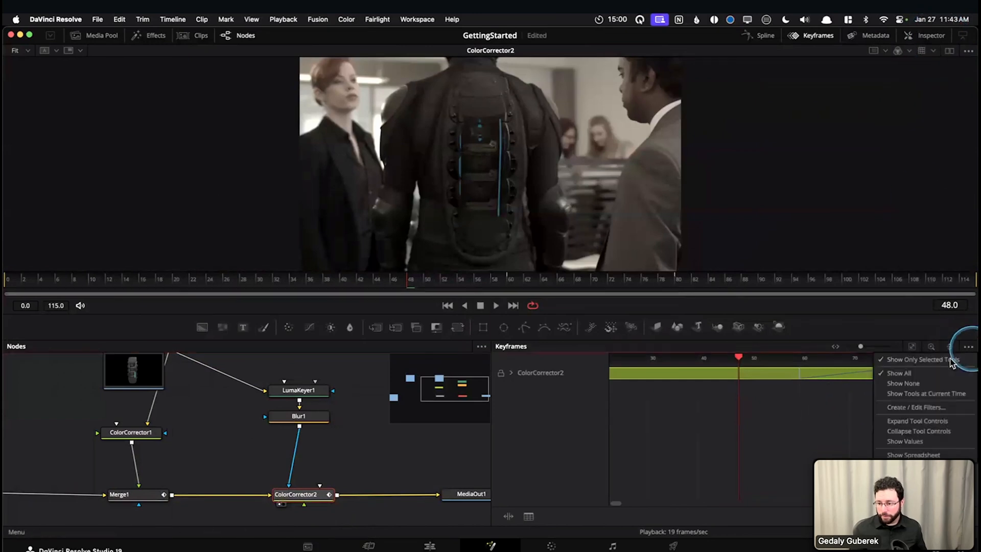
pyautogui.click(915, 375)
pyautogui.click(759, 402)
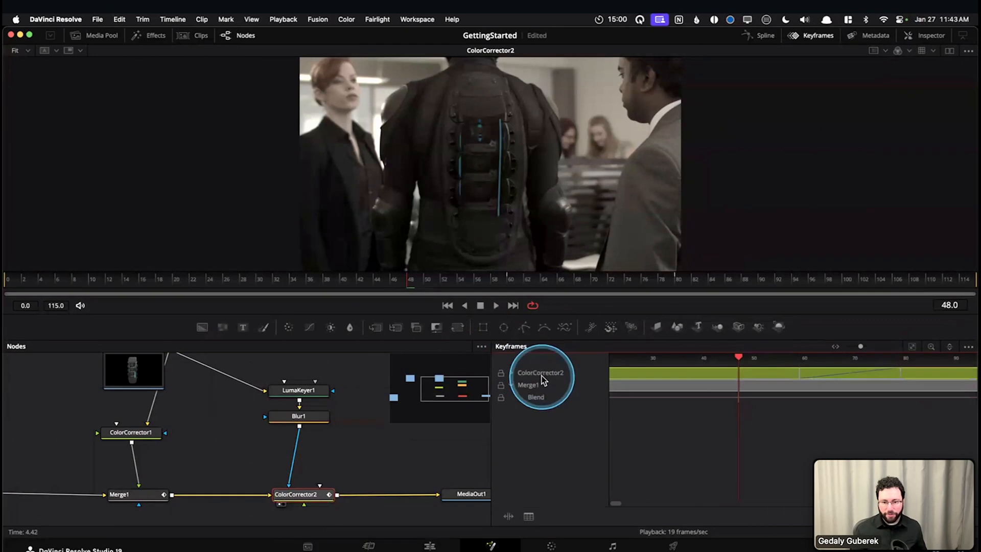
# Select Merge1's track, fit the time range, and expand ColorCorrector2 to compare both nodes' Blend tracks
pyautogui.click(532, 385)
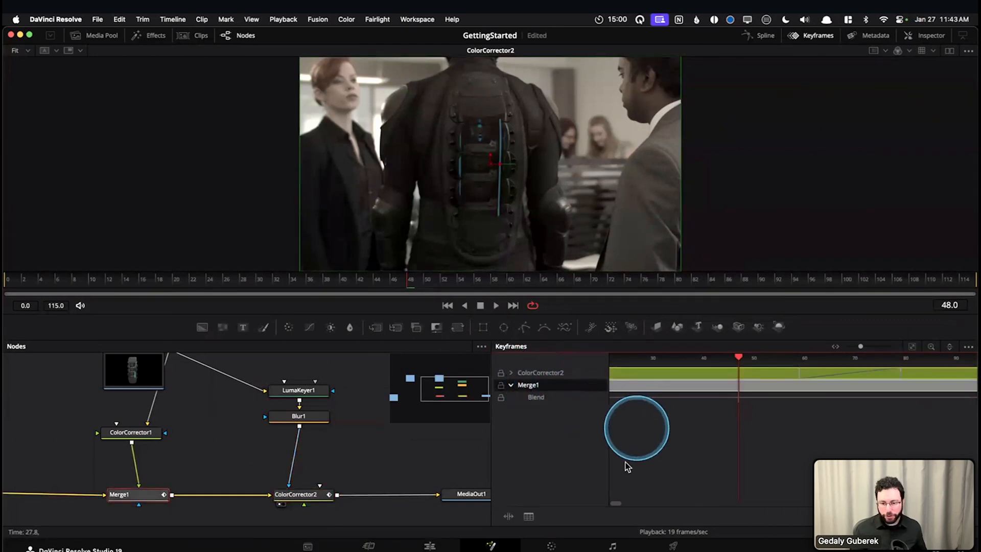
pyautogui.click(912, 346)
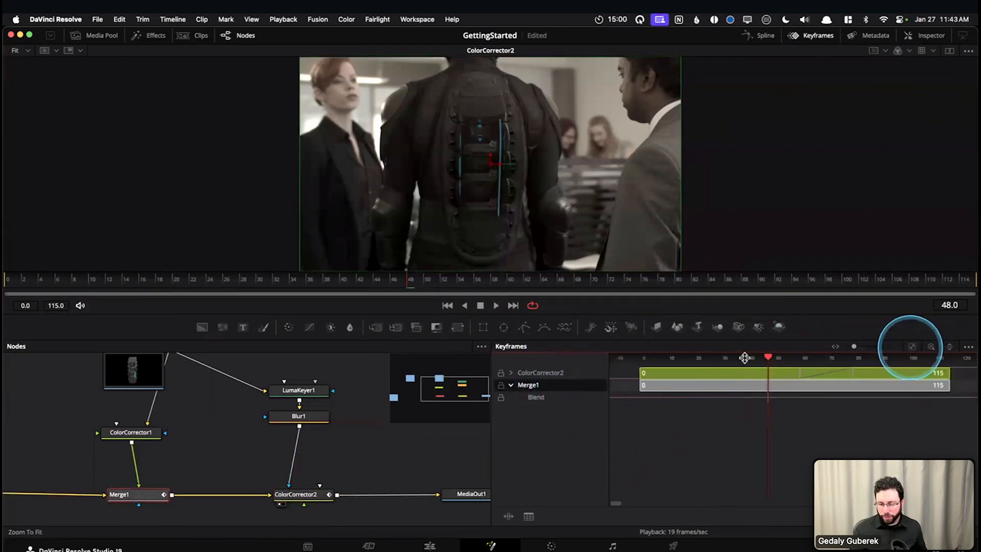
pyautogui.click(511, 373)
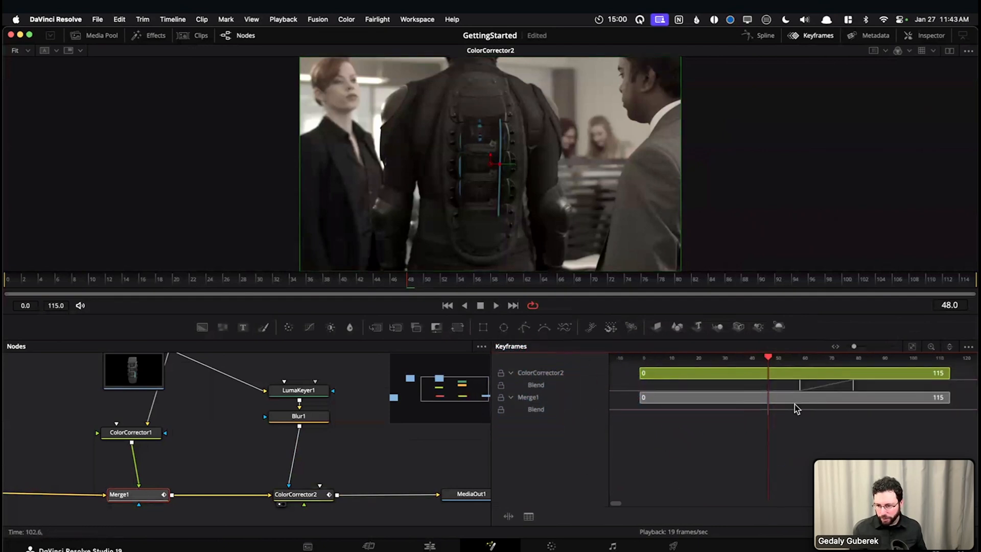
# Limit the Keyframes editor to Show Only Selected Tools again and select the ColorCorrector2 node
pyautogui.click(968, 347)
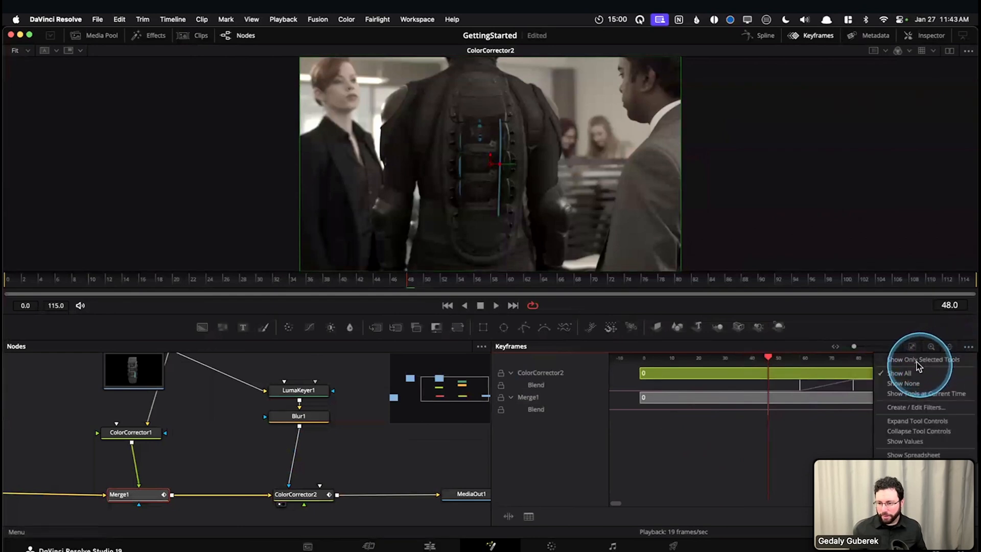
pyautogui.click(894, 360)
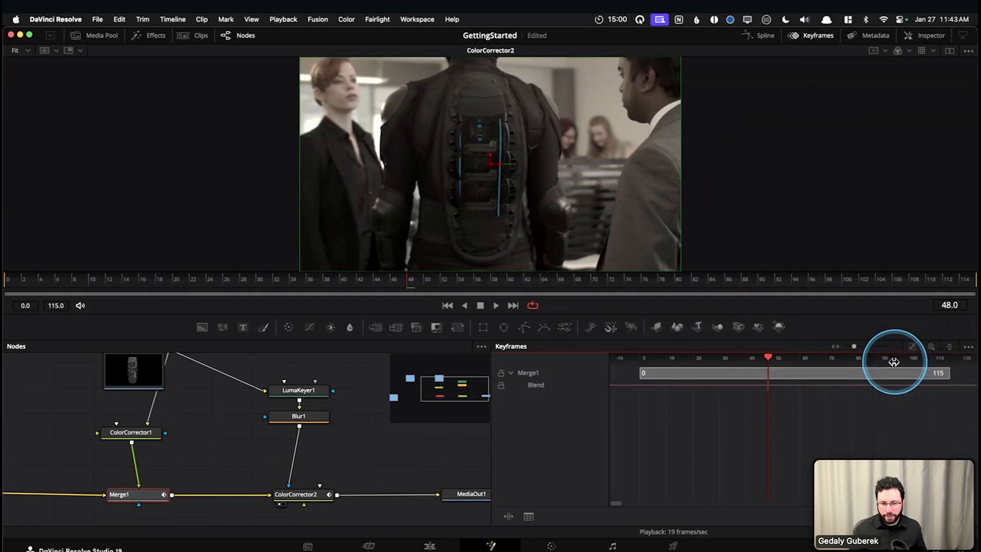
pyautogui.click(310, 498)
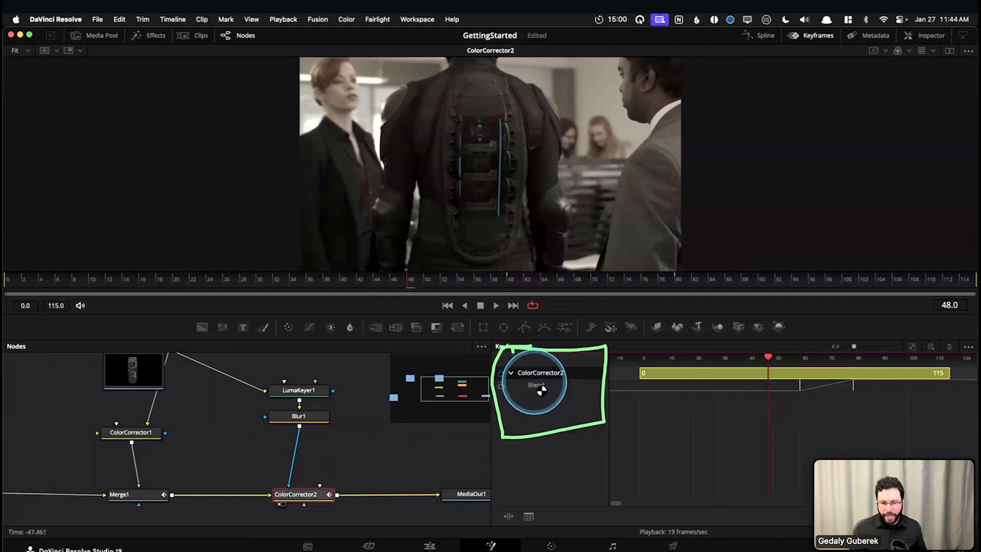
# Shift ColorCorrector2's first Blend keyframe to frame 61 and save the project
pyautogui.click(541, 389)
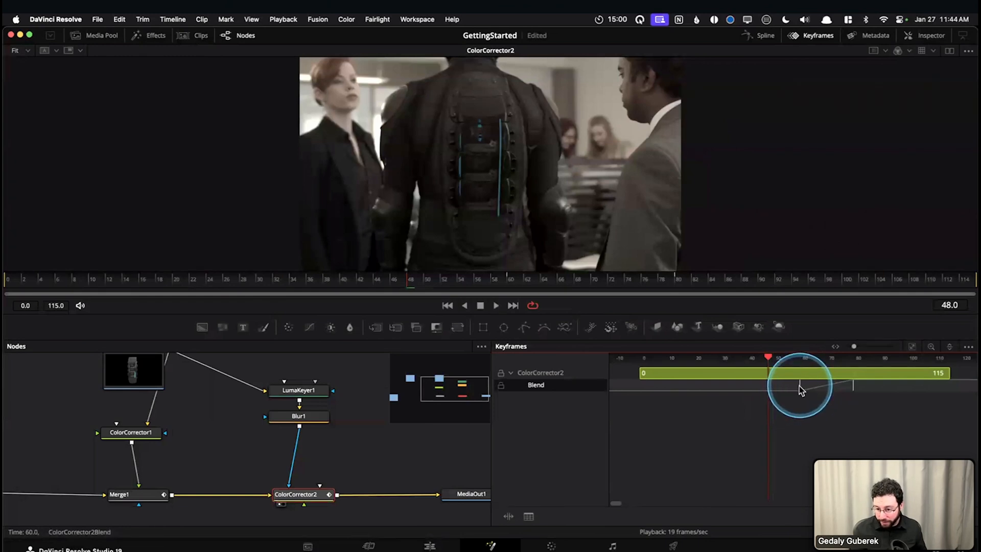
pyautogui.moveTo(779, 383); pyautogui.dragTo(805, 422)
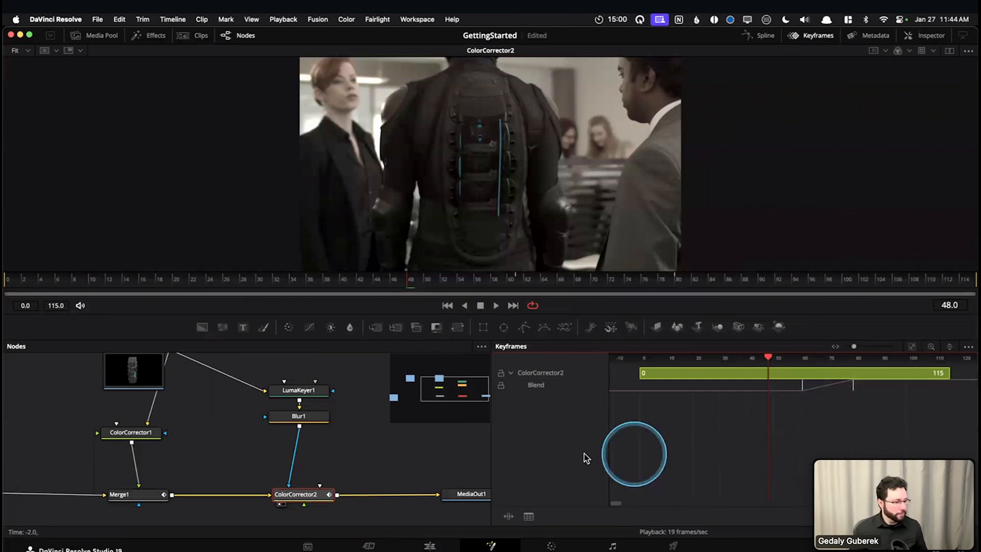
pyautogui.press('super+s')
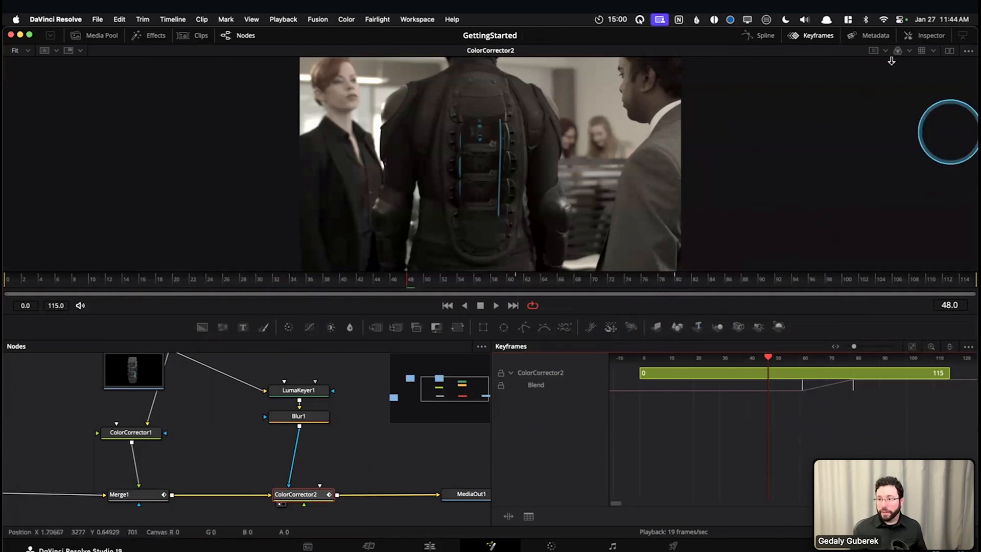
# Hide the Keyframes editor, remove Merge1's Blend keyframe at frame 48, and restore its Blend to 1.0
pyautogui.click(815, 35)
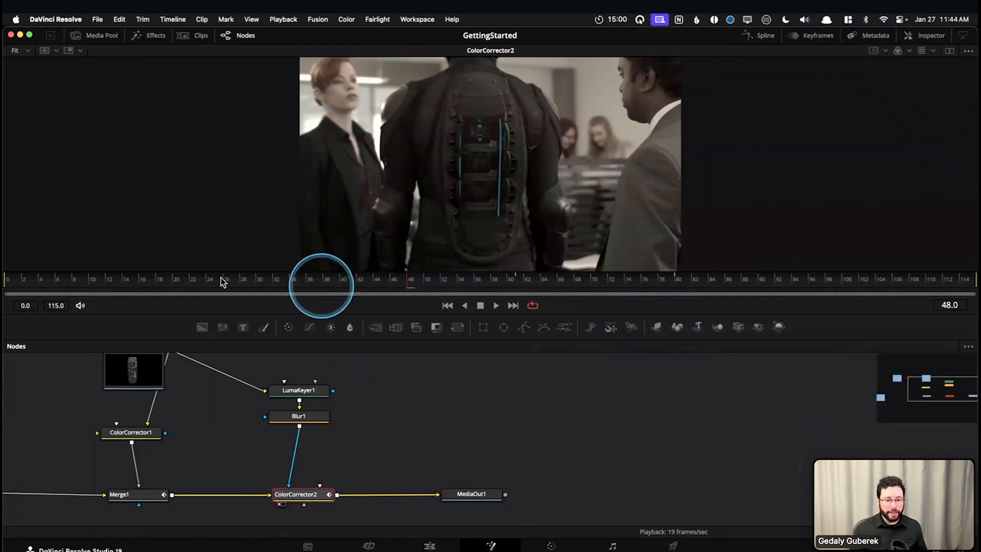
pyautogui.moveTo(92, 284); pyautogui.dragTo(284, 293)
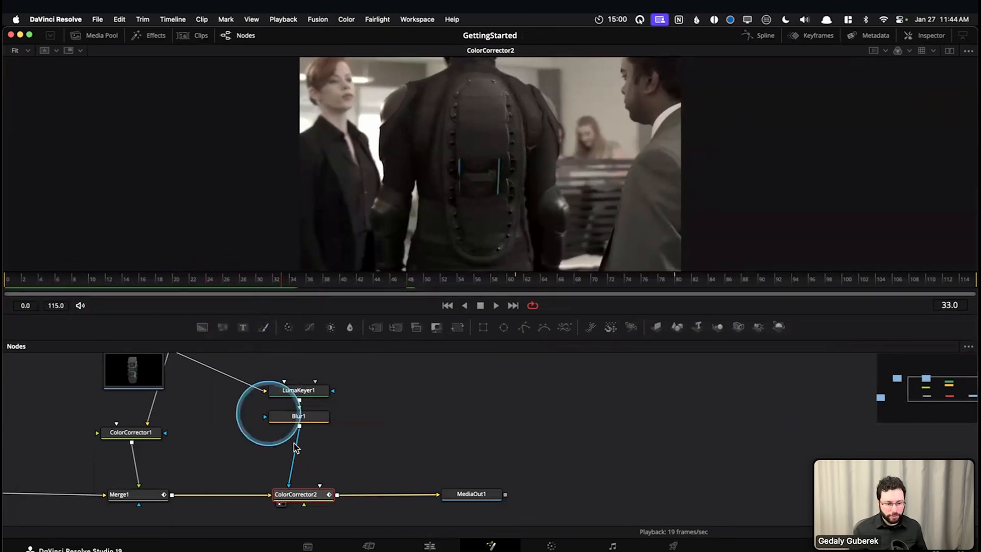
pyautogui.click(126, 495)
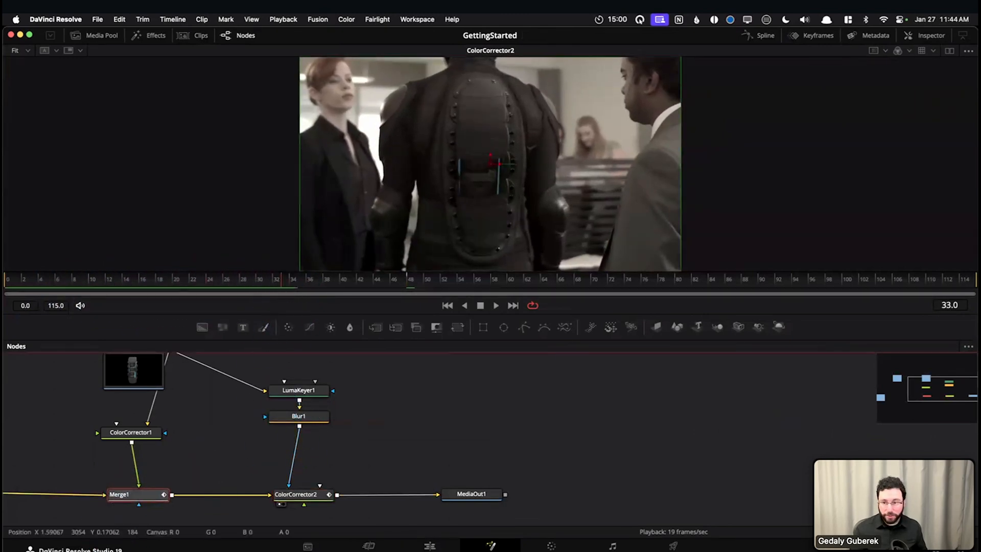
pyautogui.click(925, 35)
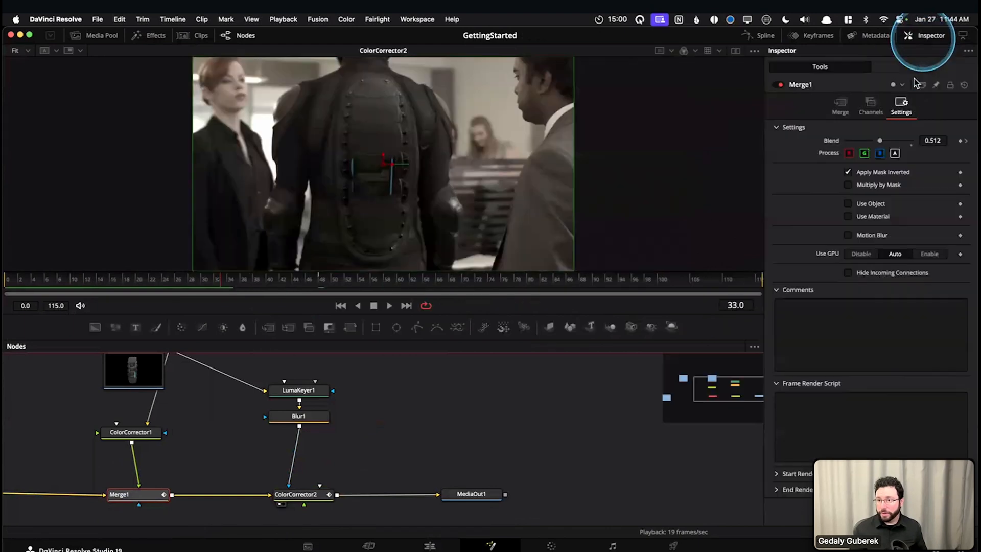
pyautogui.click(960, 142)
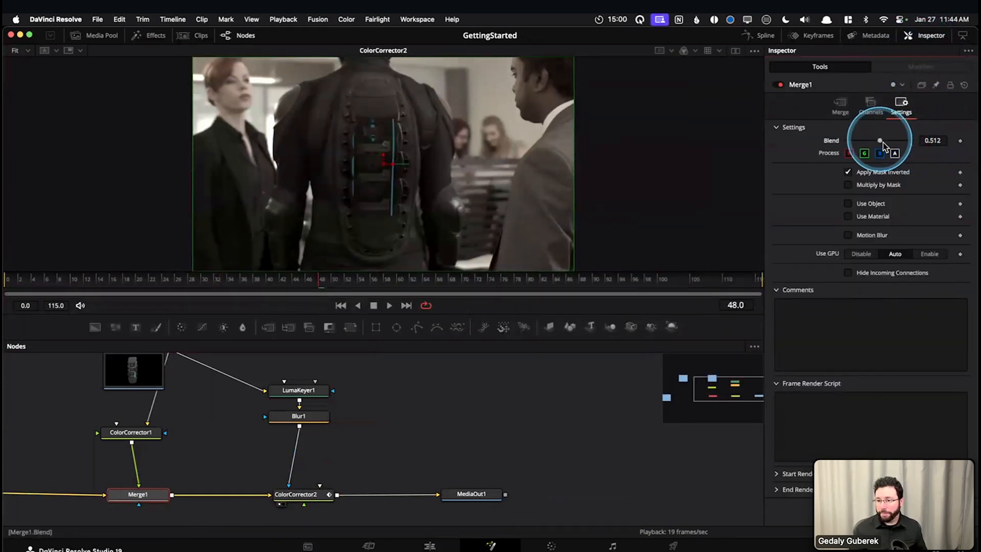
pyautogui.click(959, 142)
pyautogui.click(187, 495)
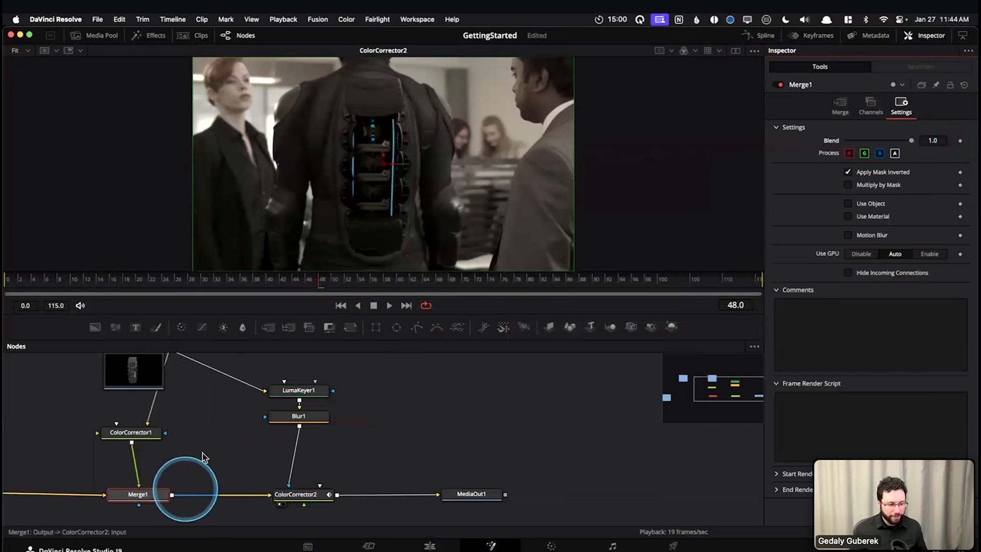
pyautogui.click(220, 409)
pyautogui.click(933, 37)
pyautogui.click(493, 399)
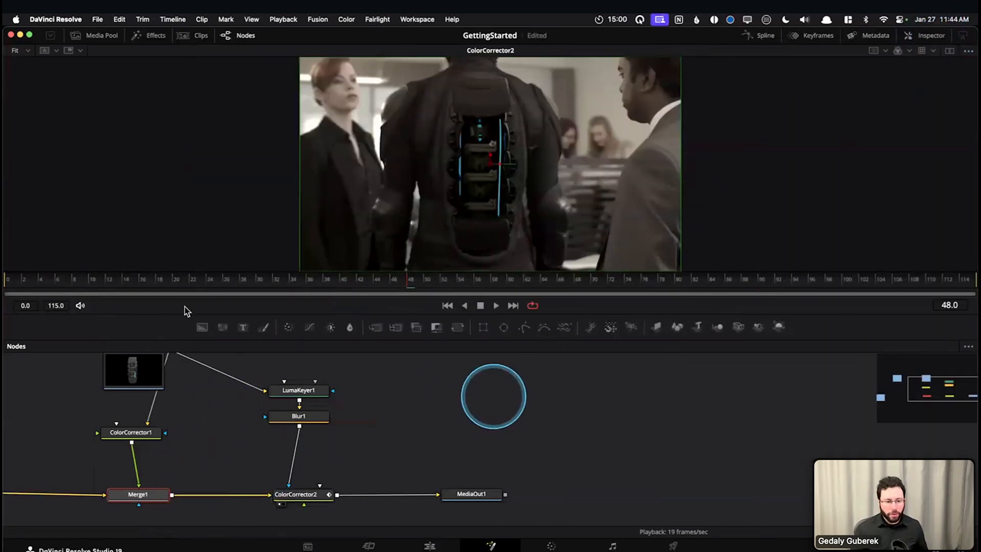
# Scrub from the clip's start through frame 34 to frame 114 to review the drive dock composite and light strips' color change
pyautogui.click(40, 284)
pyautogui.moveTo(74, 289); pyautogui.dragTo(291, 288)
pyautogui.click(230, 452)
pyautogui.moveTo(231, 452); pyautogui.dragTo(375, 486)
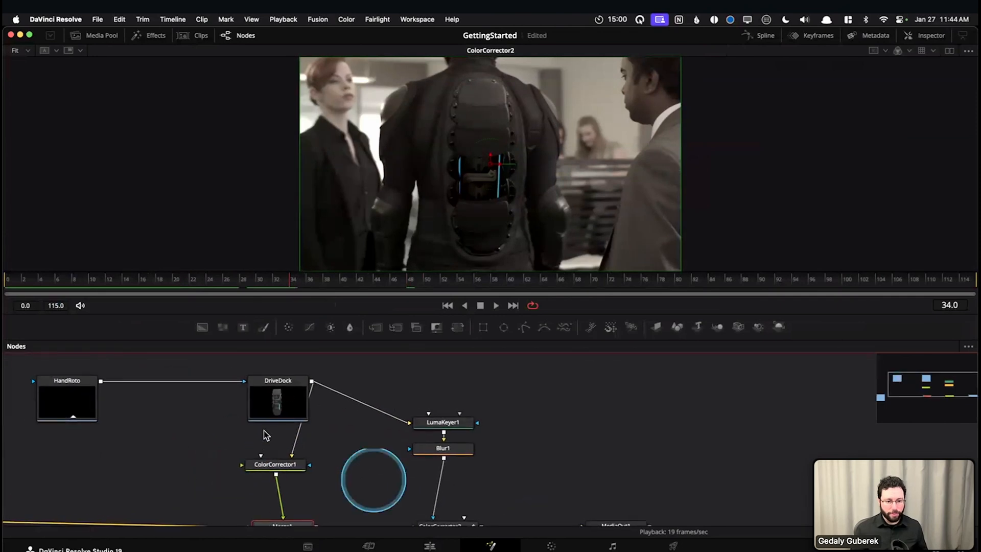
pyautogui.moveTo(324, 278); pyautogui.dragTo(966, 297)
pyautogui.moveTo(578, 179)
pyautogui.mouseDown()
pyautogui.moveTo(559, 200)
pyautogui.moveTo(515, 193)
pyautogui.mouseUp()
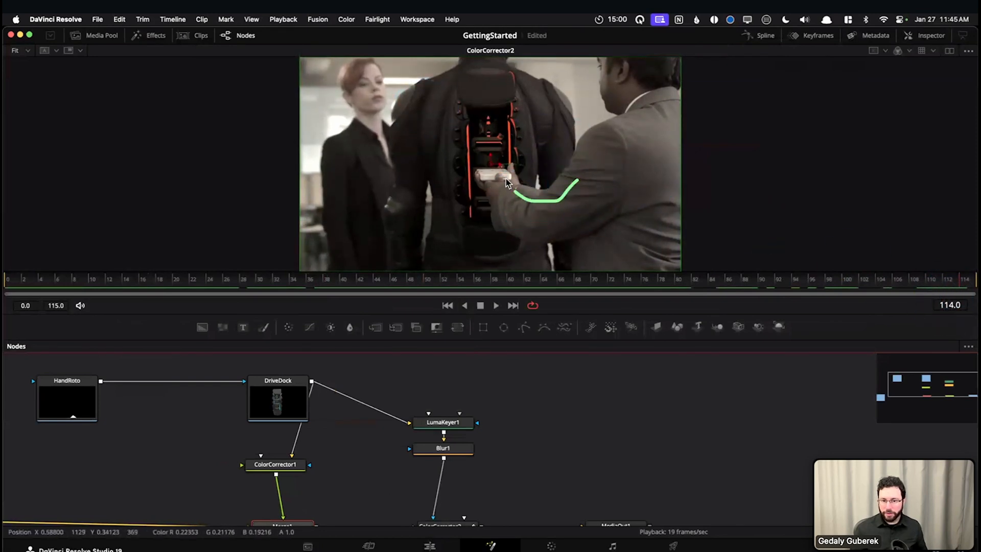
# Select the HandRoto node and follow the node tree to ColorCorrector2 to examine how the composite is connected
pyautogui.click(65, 398)
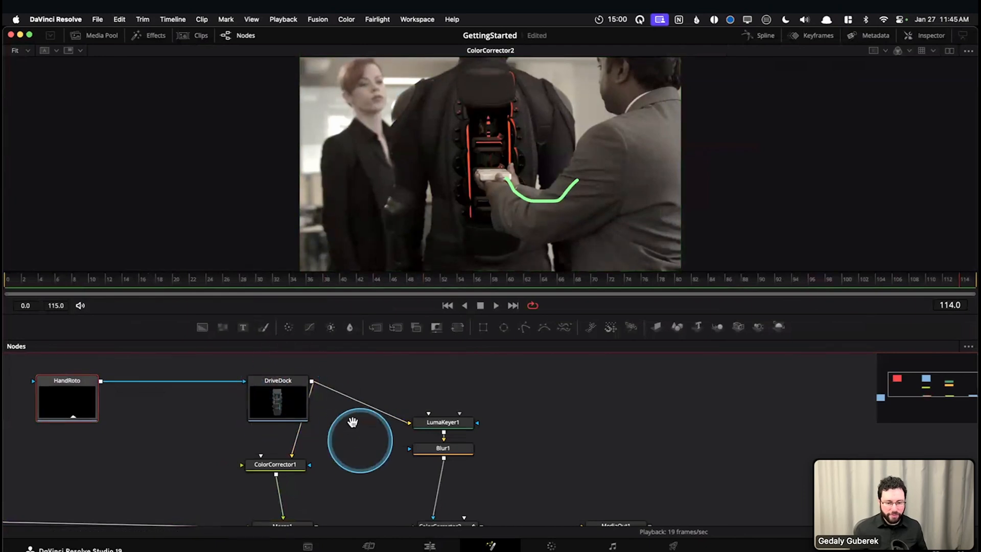
pyautogui.scroll(-3, 361, 446)
pyautogui.moveTo(373, 444)
pyautogui.mouseDown()
pyautogui.moveTo(353, 458)
pyautogui.moveTo(335, 436)
pyautogui.mouseUp()
pyautogui.click(402, 481)
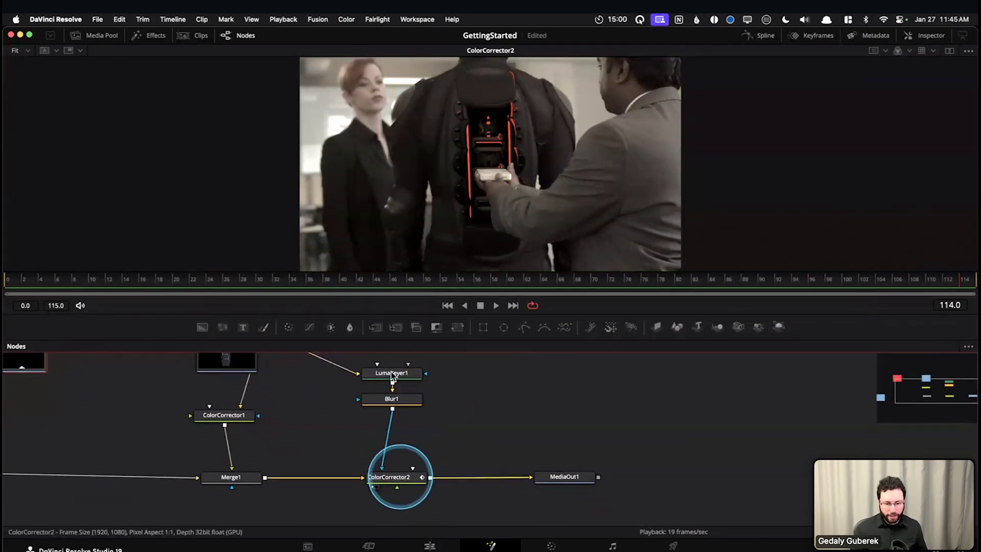
# Follow the node tree through LumaKeyer1, Blur1, ColorCorrector1 and Merge1 to examine how the drive dock branches connect
pyautogui.scroll(2, 381, 391)
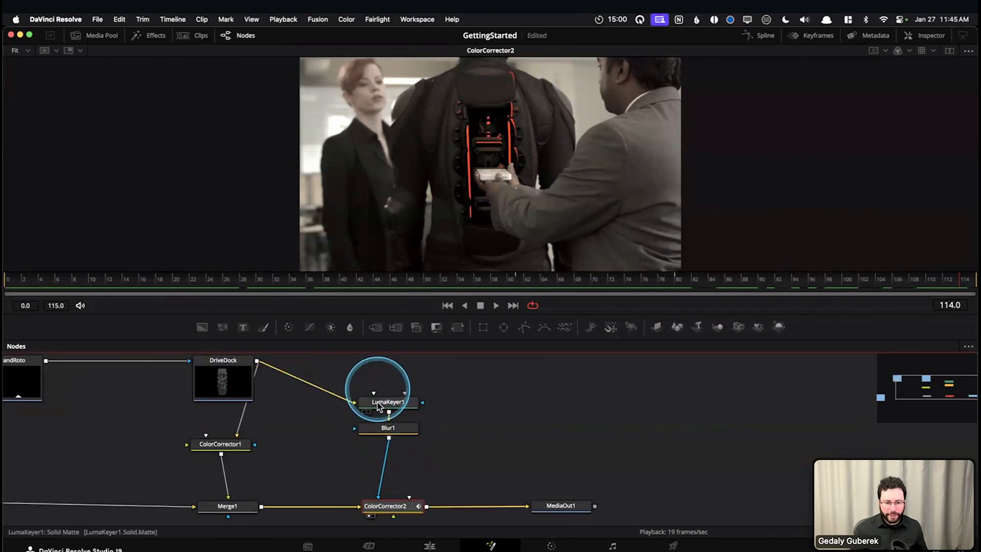
pyautogui.click(377, 403)
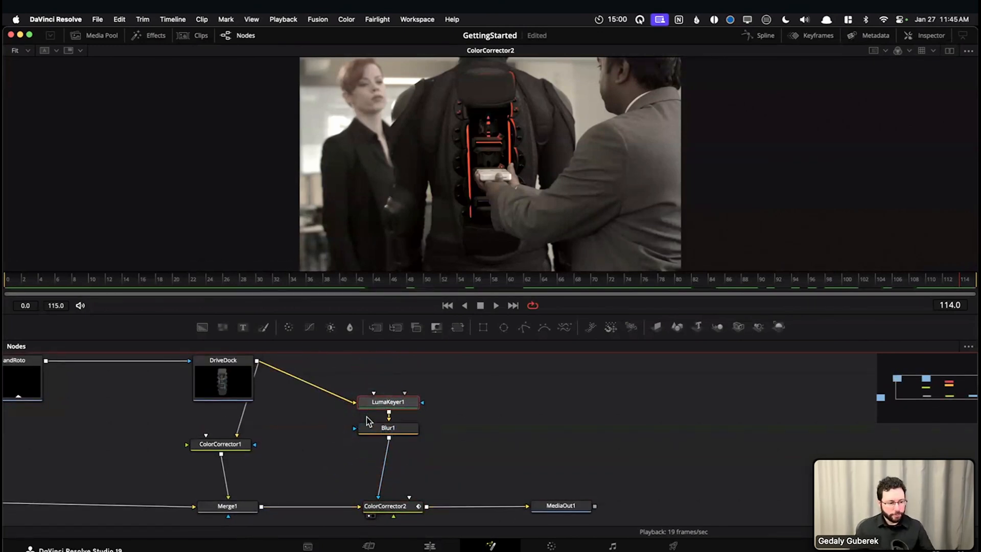
pyautogui.moveTo(521, 423); pyautogui.dragTo(633, 427)
pyautogui.click(633, 426)
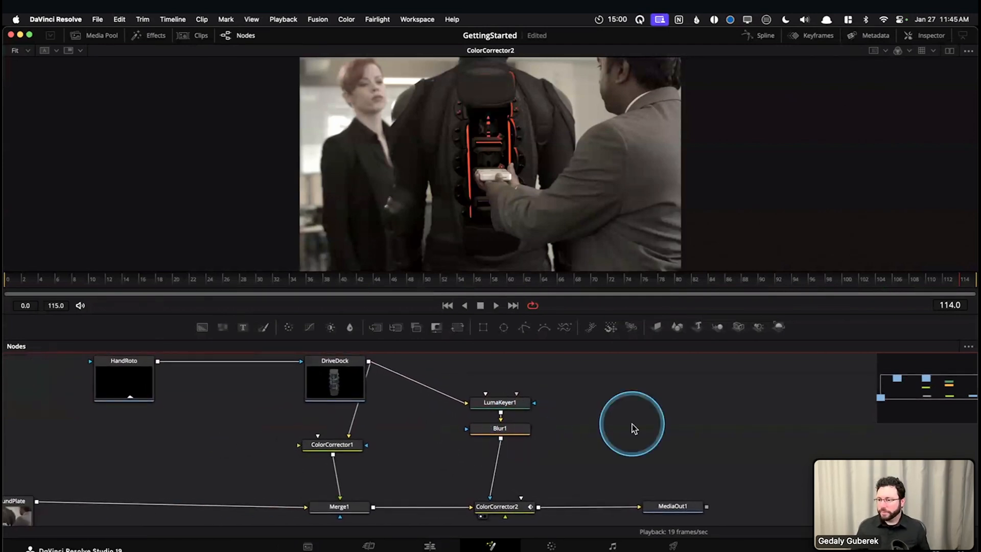
pyautogui.click(372, 434)
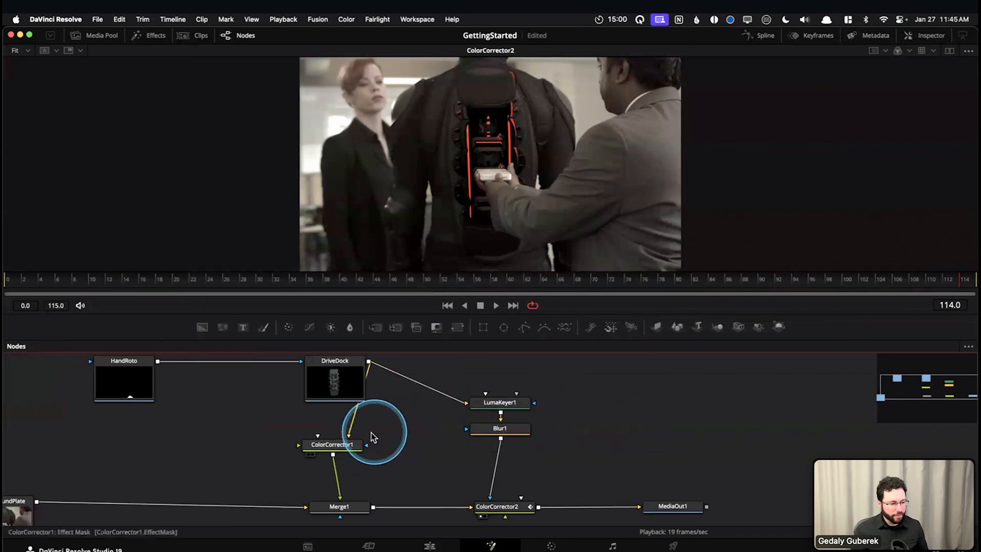
pyautogui.moveTo(322, 449)
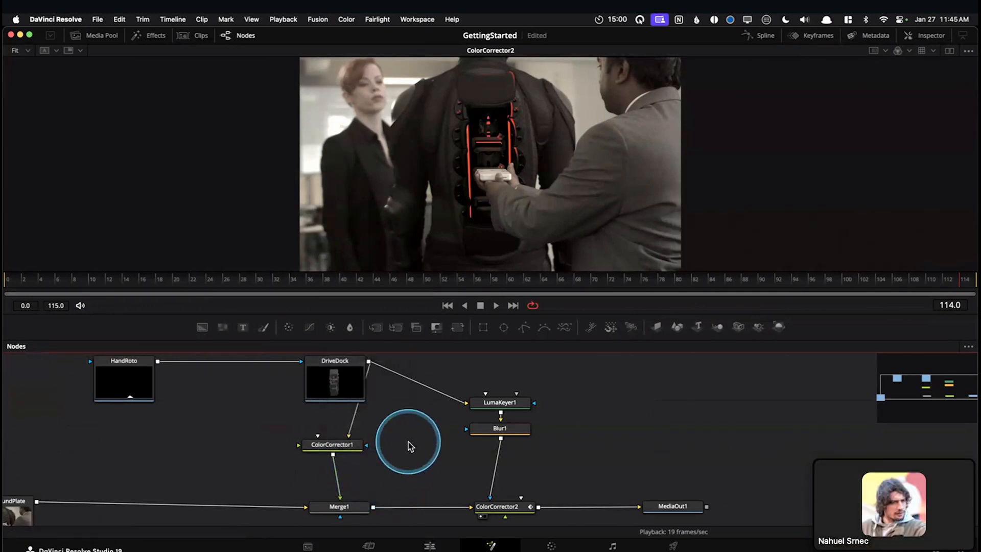
pyautogui.press('XF86AudioRaiseVolume')
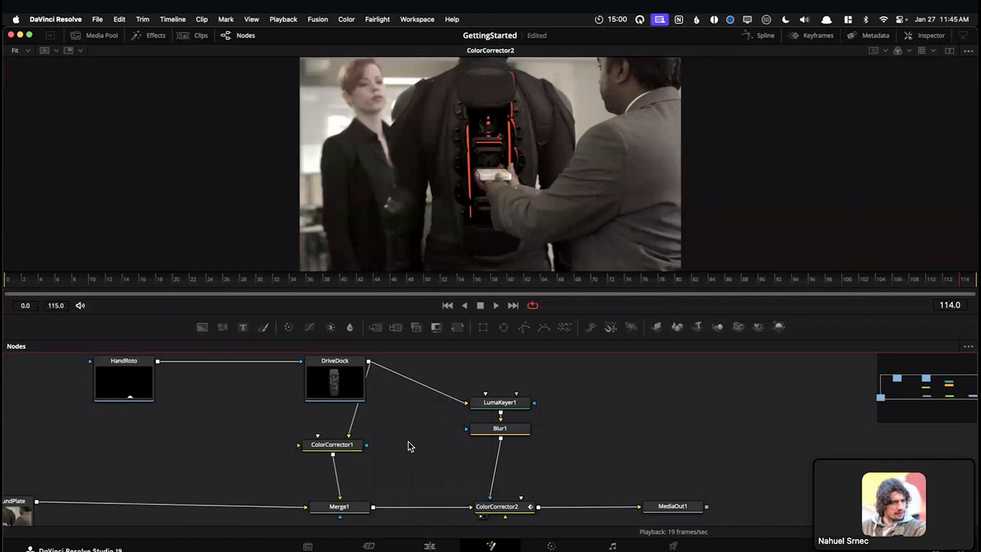
pyautogui.moveTo(394, 433); pyautogui.dragTo(464, 405)
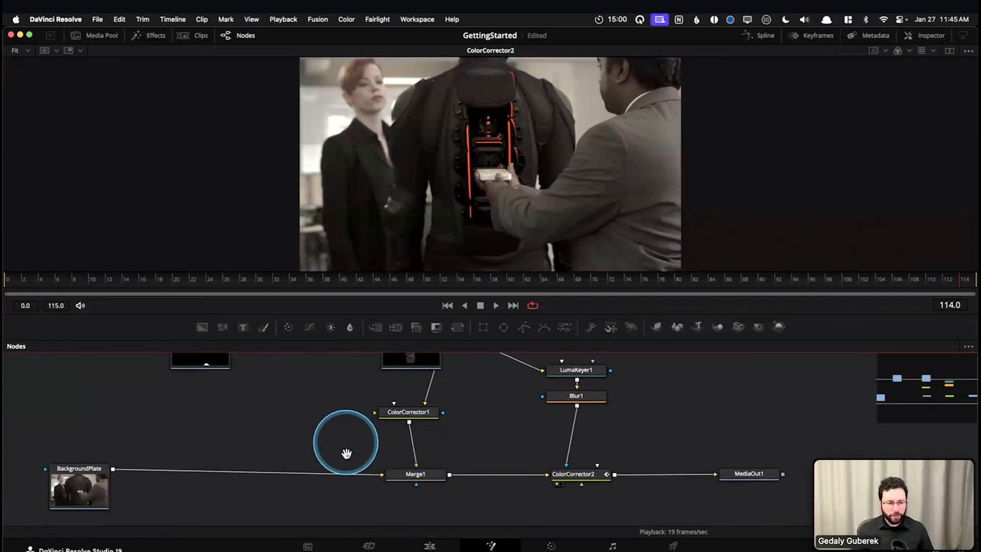
pyautogui.scroll(4, 346, 453)
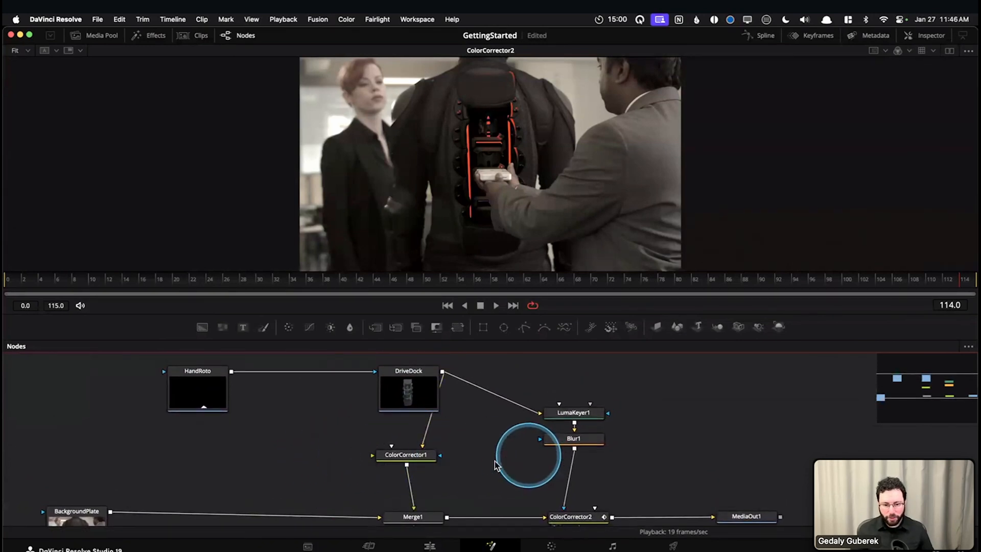
# Show the HandRoto node in the Inspector and review its Settings and Image properties
pyautogui.click(190, 396)
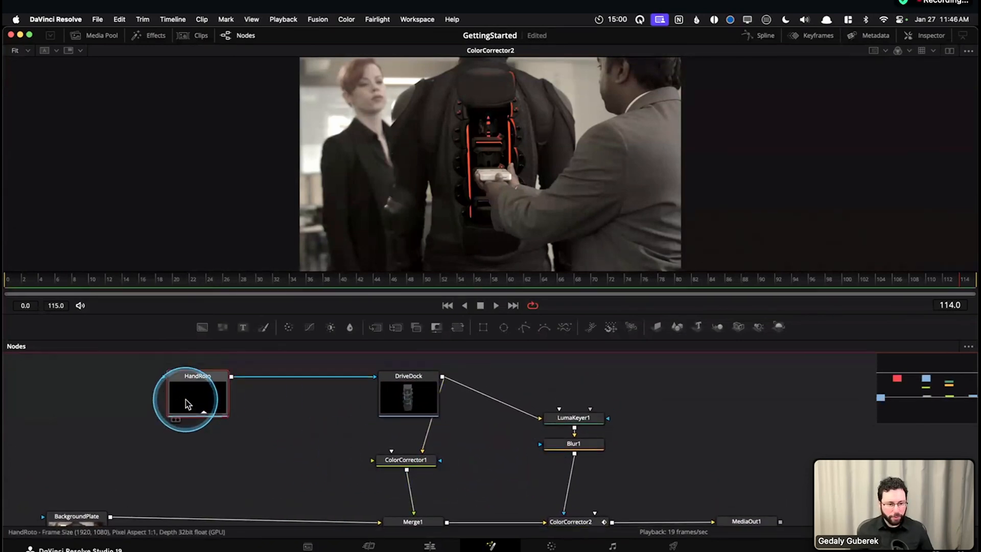
pyautogui.click(920, 37)
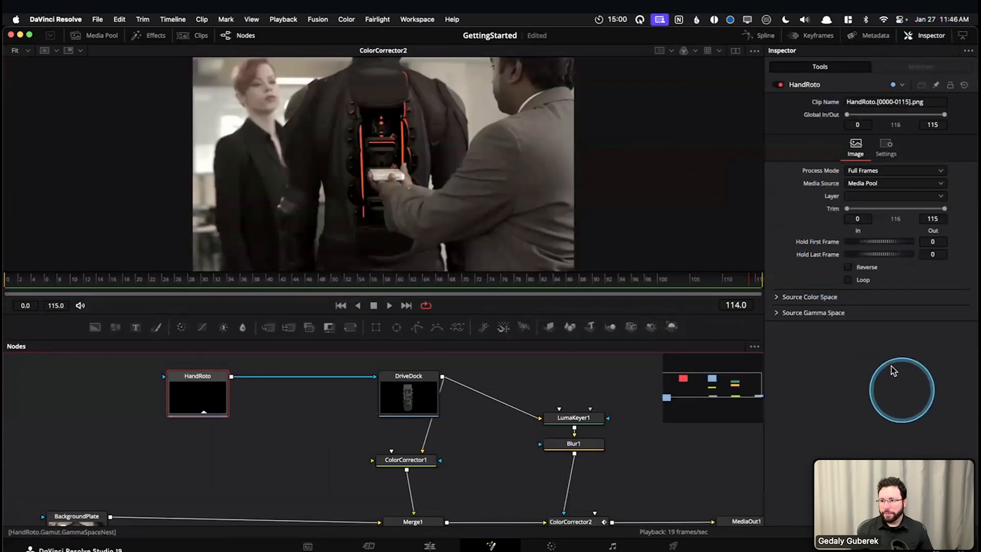
pyautogui.click(880, 149)
pyautogui.click(856, 147)
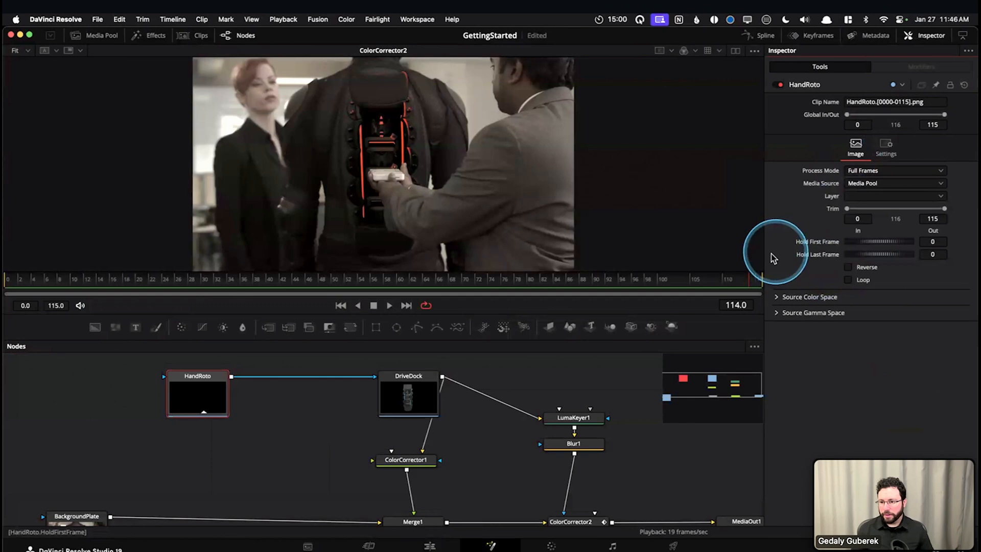
pyautogui.moveTo(258, 436); pyautogui.dragTo(176, 438)
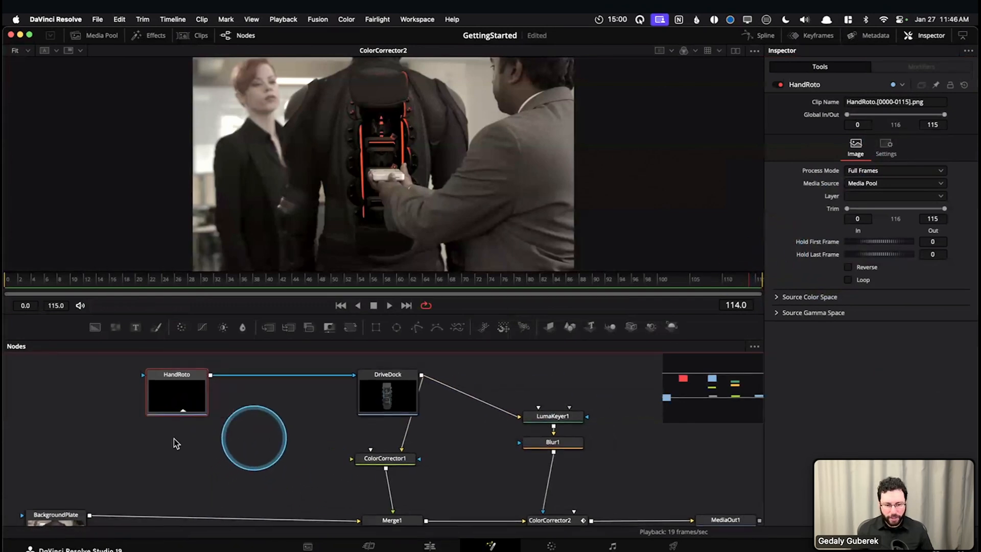
# Add an Ellipse mask node above HandRoto and DriveDock, load it in the viewer, and move to frame 82
pyautogui.moveTo(254, 436); pyautogui.dragTo(339, 522)
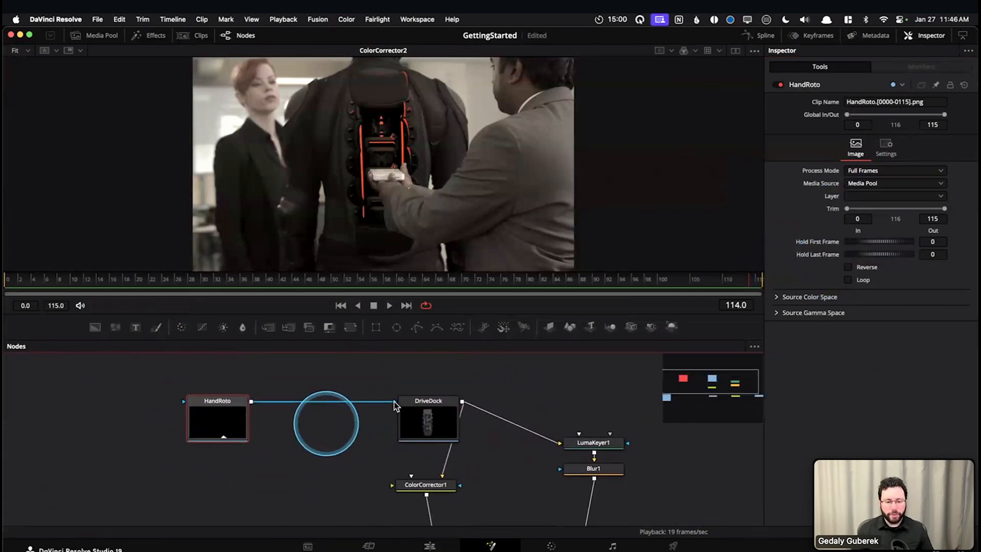
pyautogui.moveTo(396, 330); pyautogui.dragTo(351, 397)
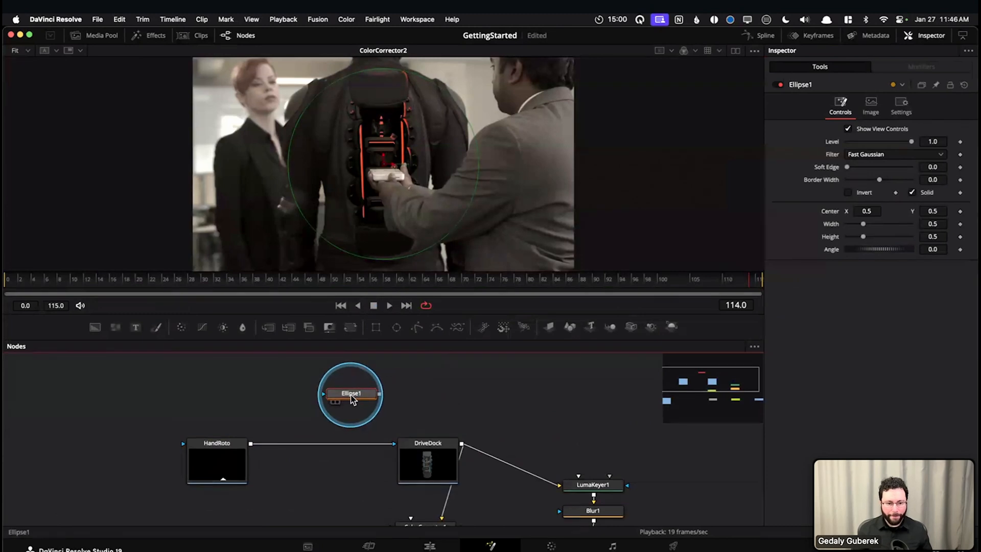
pyautogui.press('1')
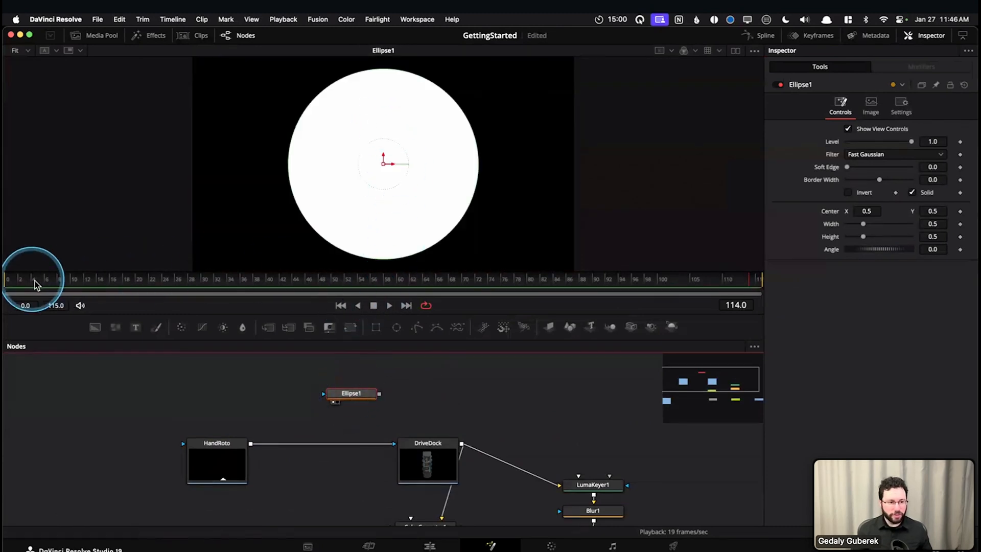
pyautogui.click(343, 281)
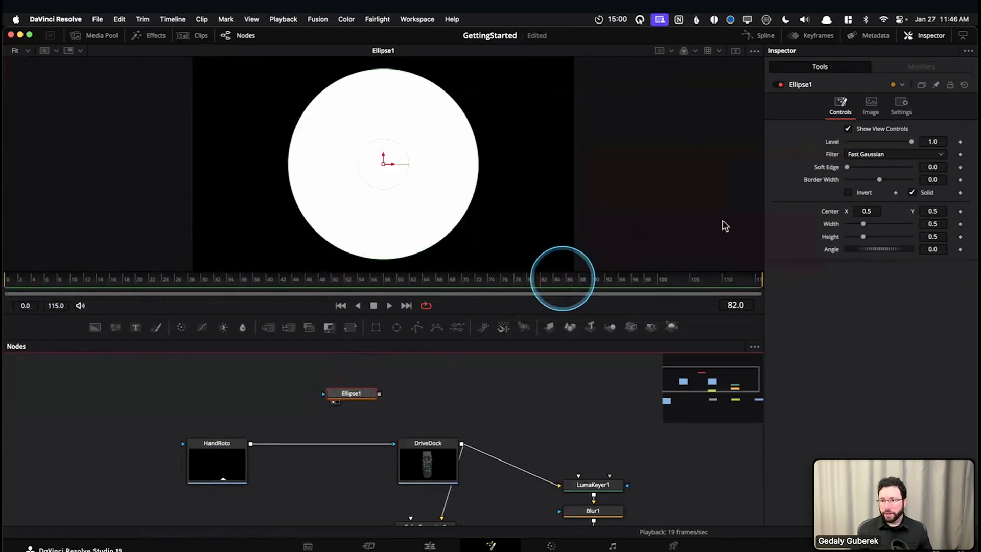
# Try the Ellipse mask's Level at 0.0, restore it to 1.0, and delete the mask node
pyautogui.moveTo(912, 141); pyautogui.dragTo(816, 145)
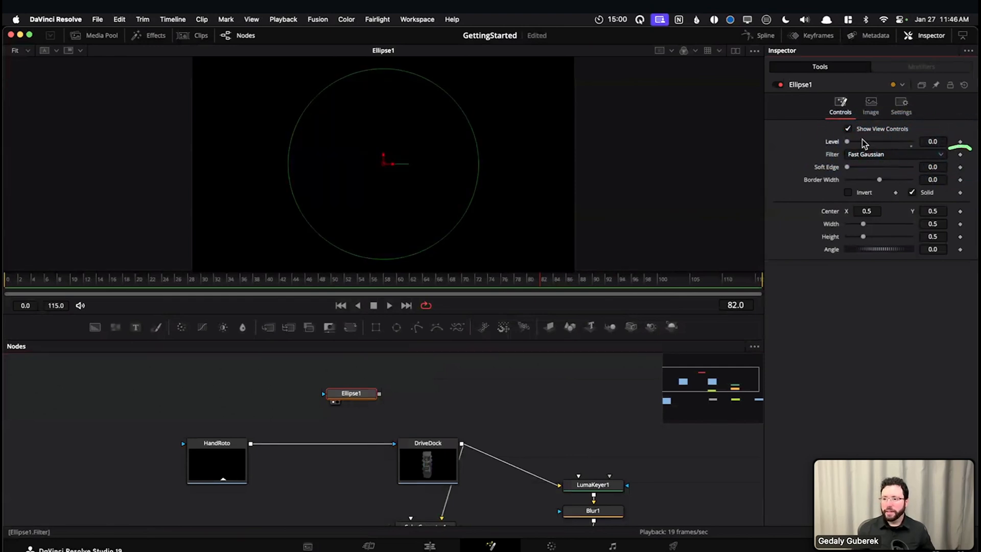
pyautogui.moveTo(846, 144); pyautogui.dragTo(915, 146)
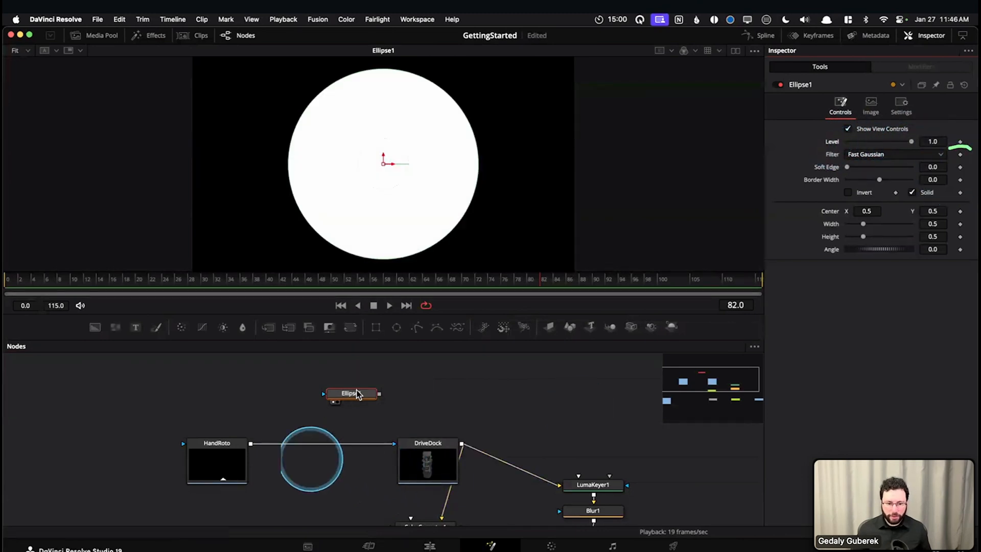
pyautogui.press('Delete')
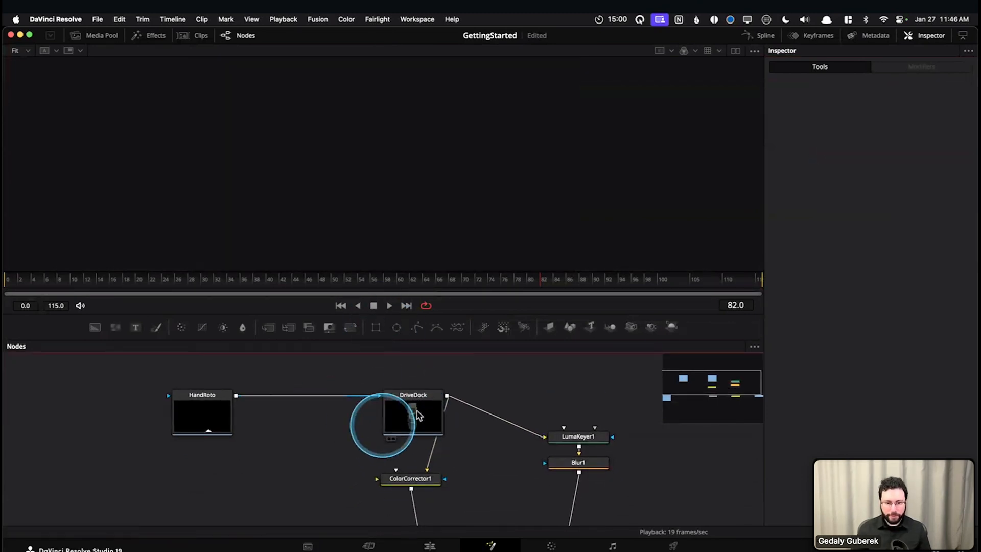
# Review the DriveDock node's Image properties and the Merge1 node's Merge and Settings controls
pyautogui.click(416, 414)
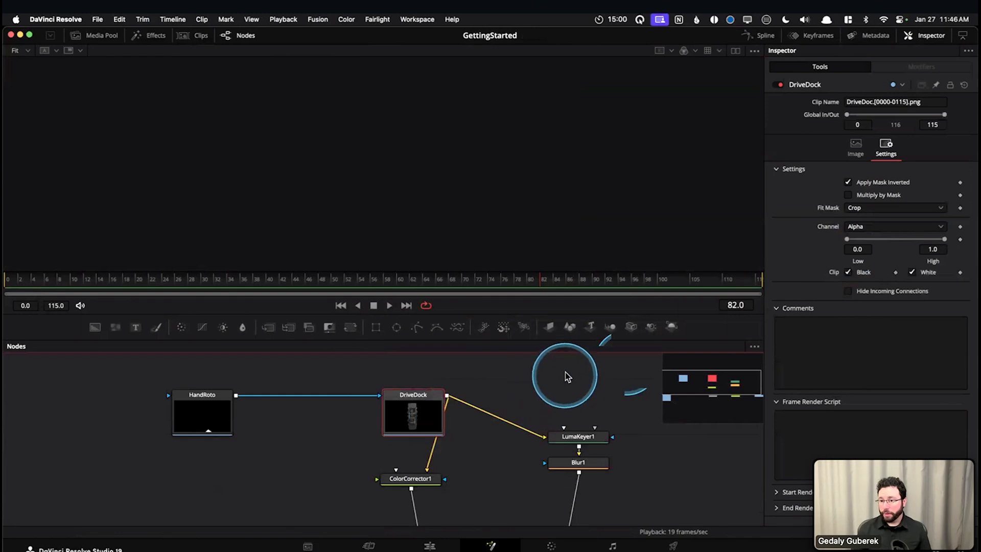
pyautogui.click(855, 146)
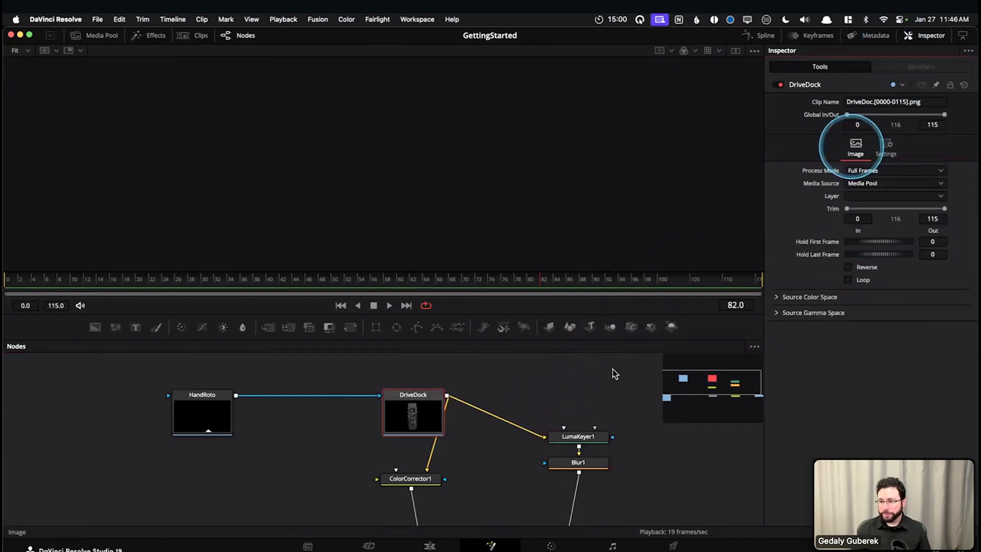
pyautogui.scroll(-3, 460, 506)
pyautogui.click(434, 440)
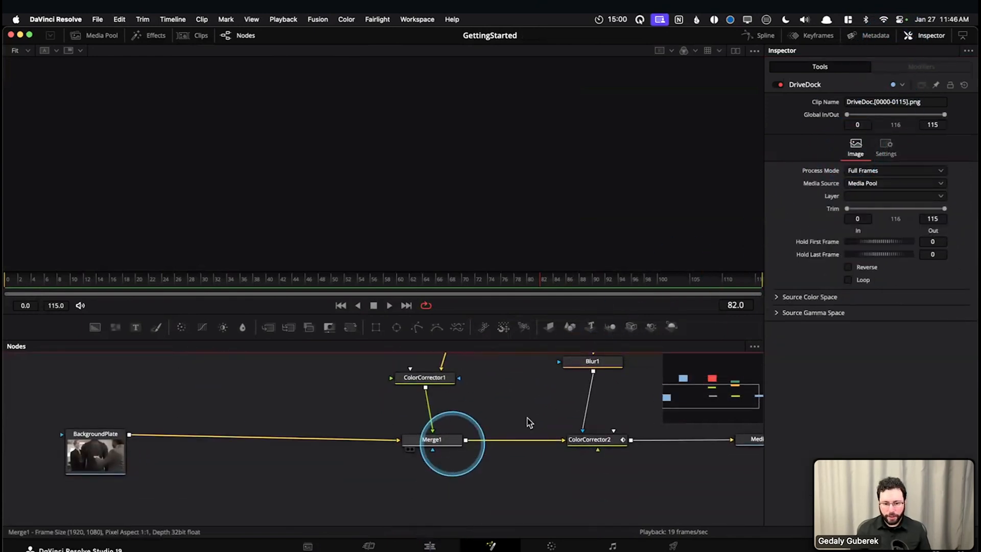
pyautogui.click(839, 105)
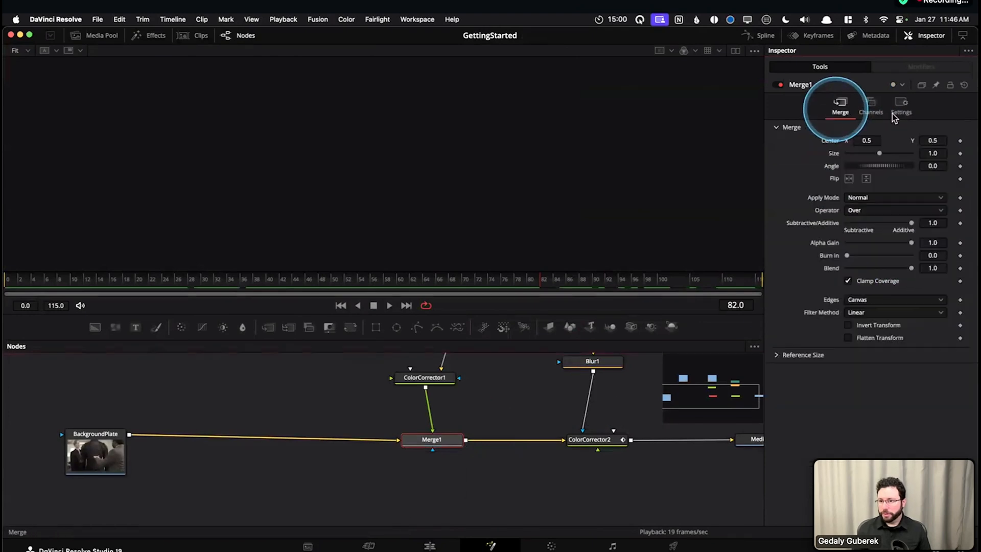
pyautogui.click(900, 107)
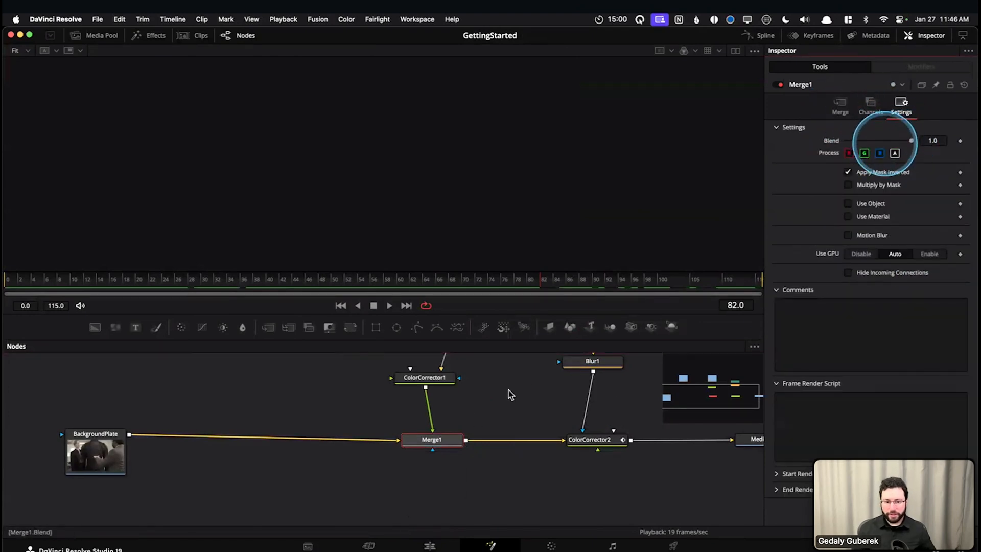
# Load Merge1 in the viewer, scrub to frame 45, and examine its Blend setting and Merge controls
pyautogui.scroll(1, 468, 446)
pyautogui.press('1')
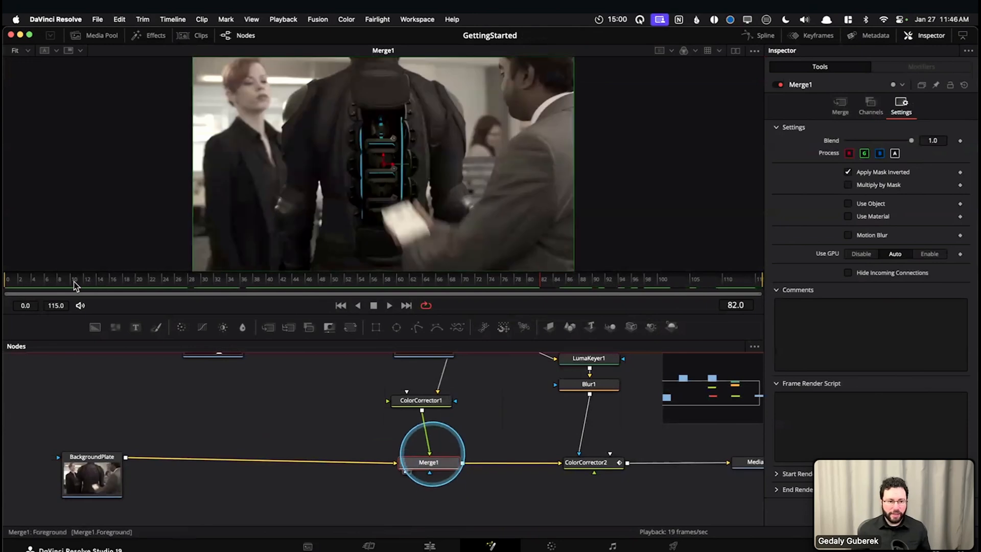
pyautogui.moveTo(192, 284); pyautogui.dragTo(298, 286)
pyautogui.click(821, 205)
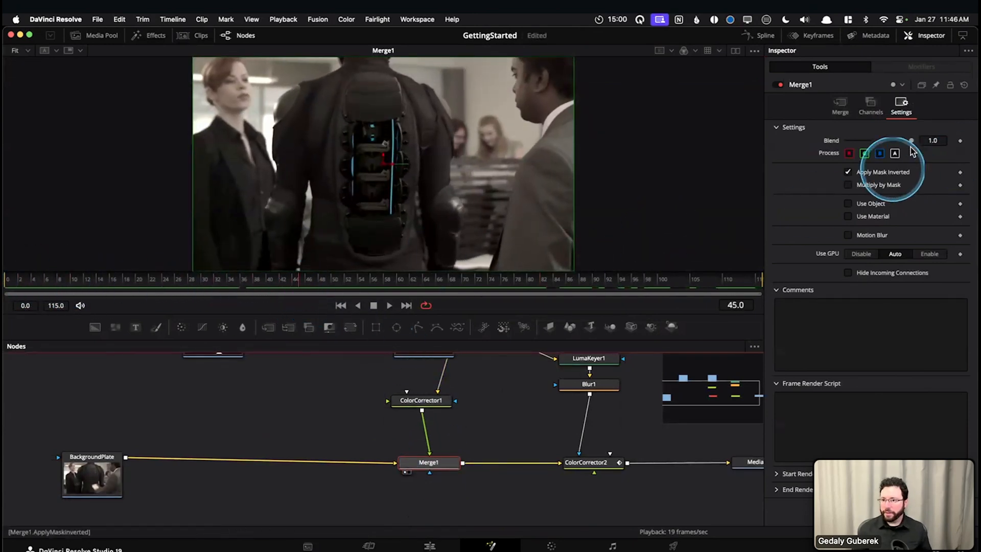
pyautogui.moveTo(911, 140); pyautogui.dragTo(945, 141)
pyautogui.click(840, 107)
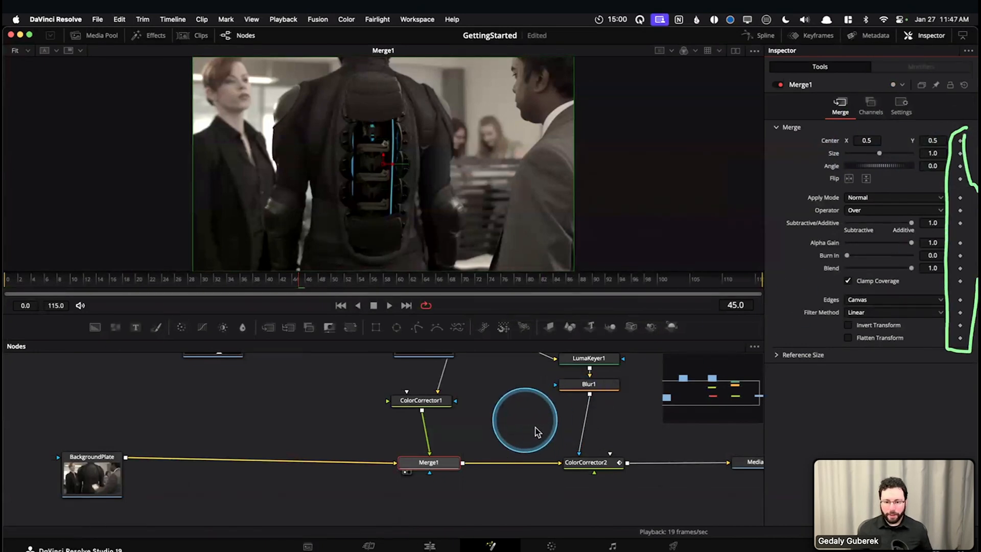
# Load Blur1 in the viewer to check the isolated light strips, and review LumaKeyer1's controls
pyautogui.moveTo(526, 419); pyautogui.dragTo(504, 452)
pyautogui.click(555, 418)
pyautogui.press('1')
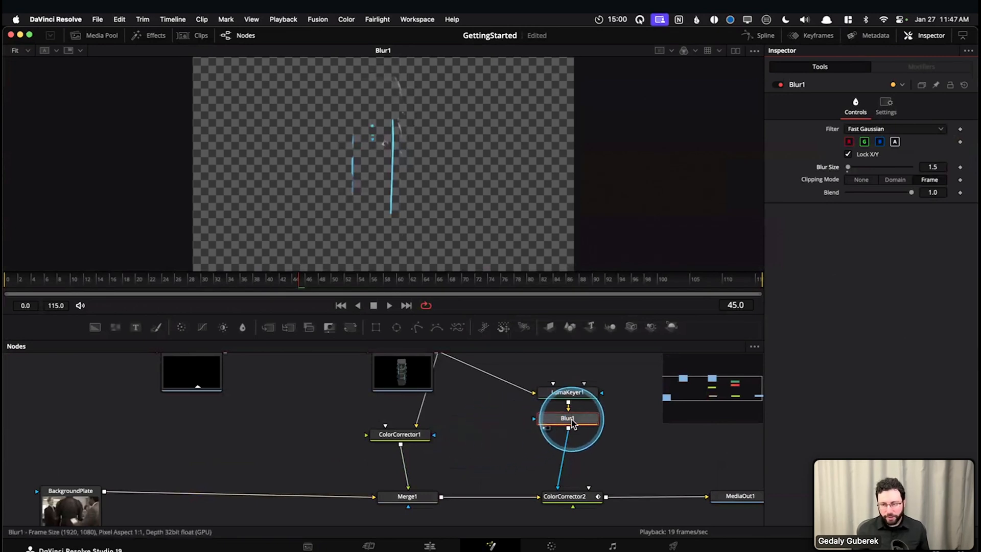
pyautogui.moveTo(572, 422)
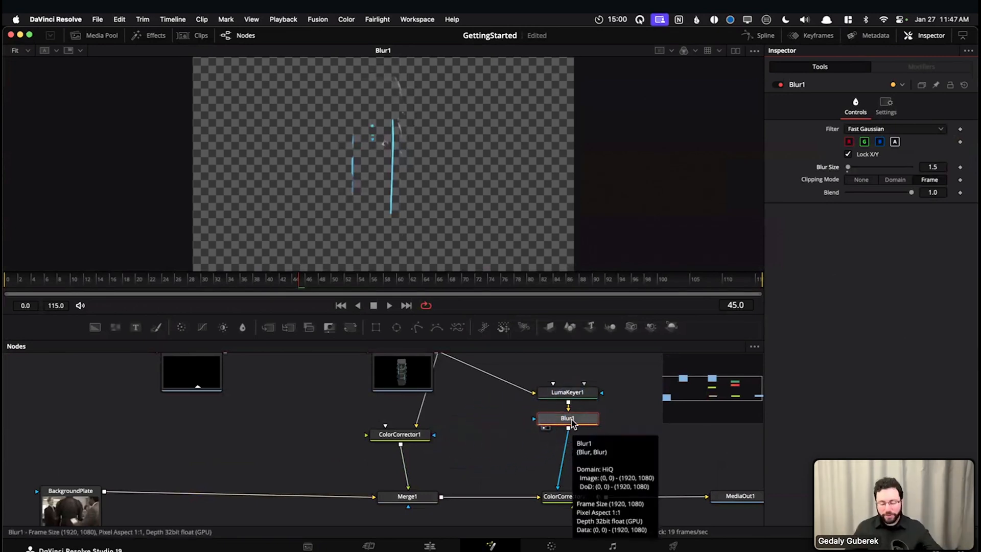
pyautogui.click(567, 392)
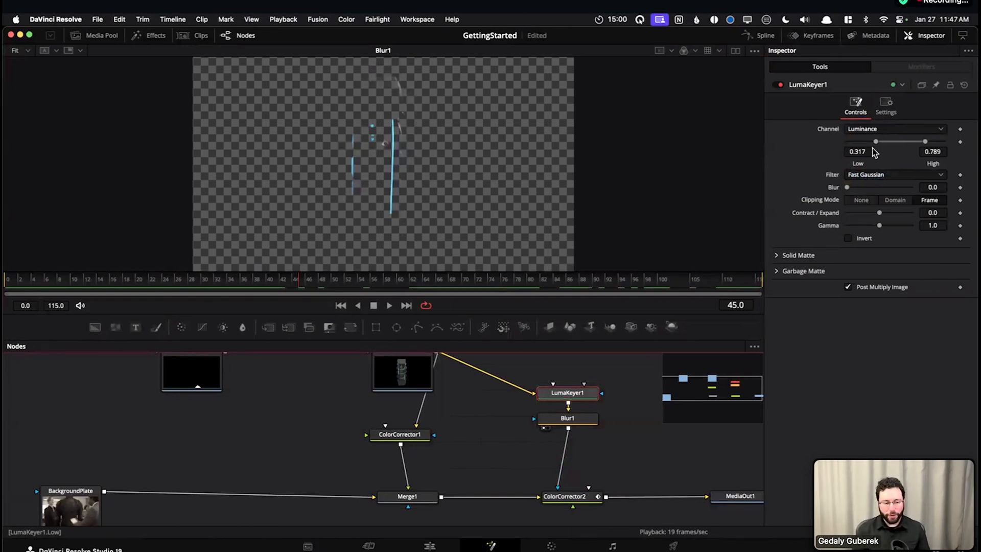
# Open the Keyframes editor for ColorCorrector2's Blend animation and hide the Inspector
pyautogui.moveTo(499, 463); pyautogui.dragTo(463, 452)
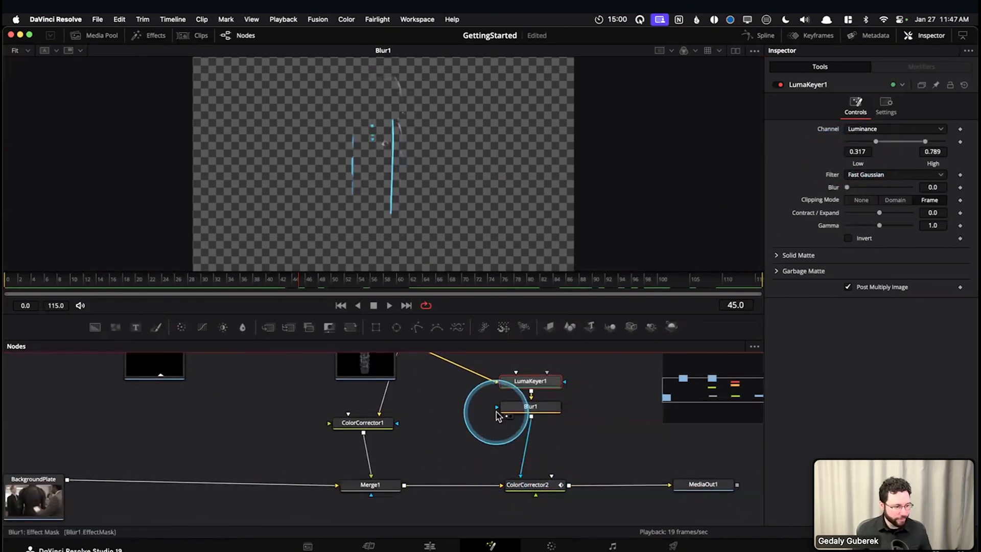
pyautogui.click(528, 484)
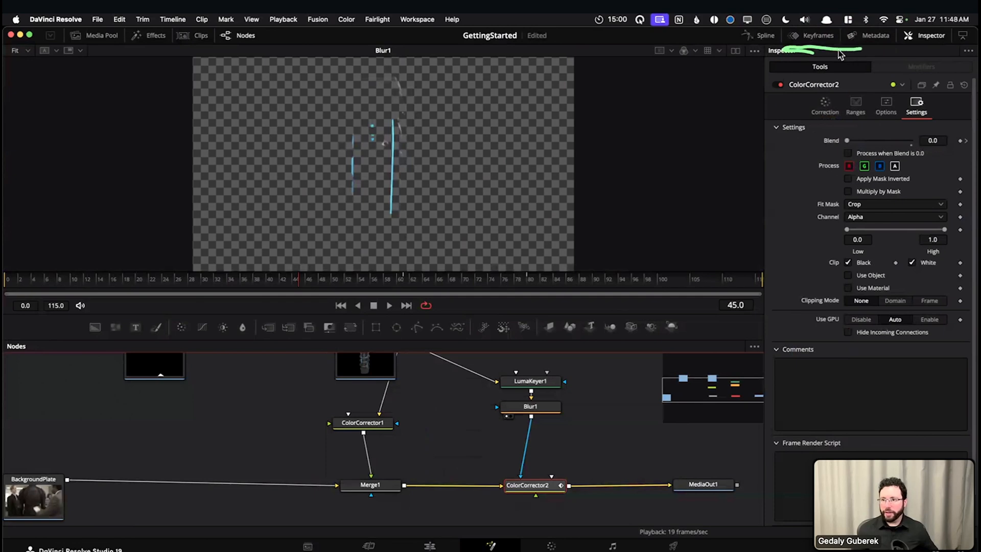
pyautogui.click(815, 37)
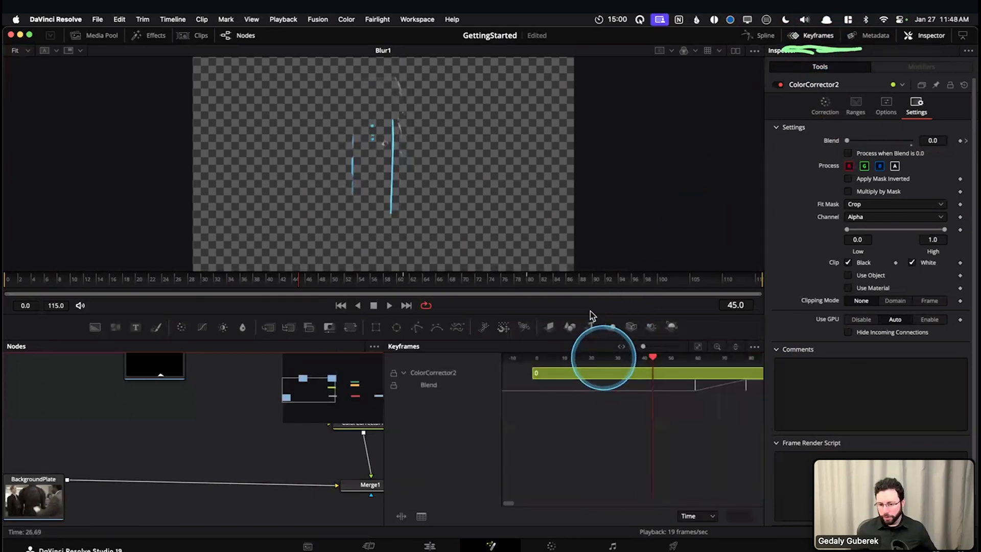
pyautogui.click(919, 39)
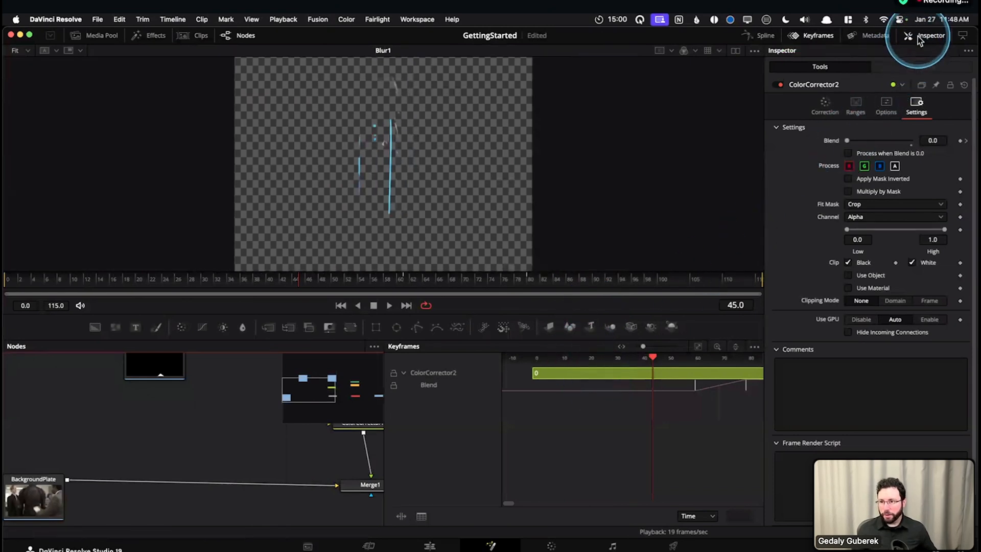
pyautogui.click(920, 38)
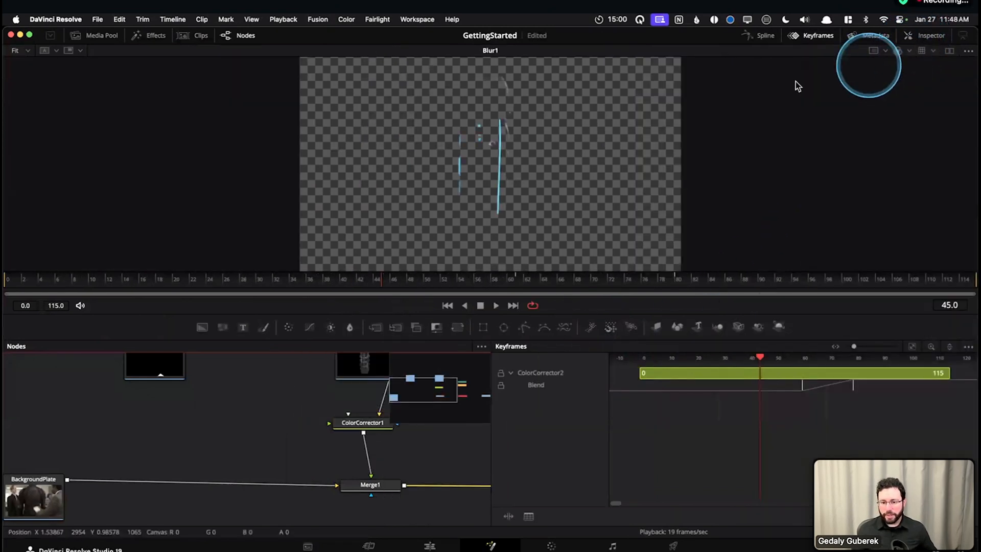
# Hide the Nodes editor, enlarge the Keyframes editor, and check its display options for selected tools with ColorCorrector2 selected
pyautogui.click(240, 37)
pyautogui.moveTo(388, 313); pyautogui.dragTo(389, 268)
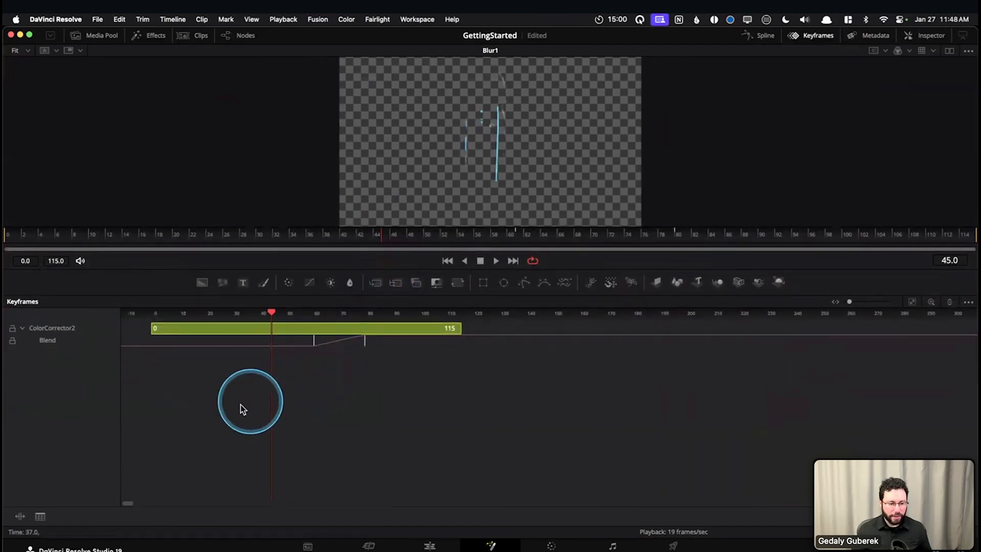
pyautogui.hscroll(-5, 237, 410)
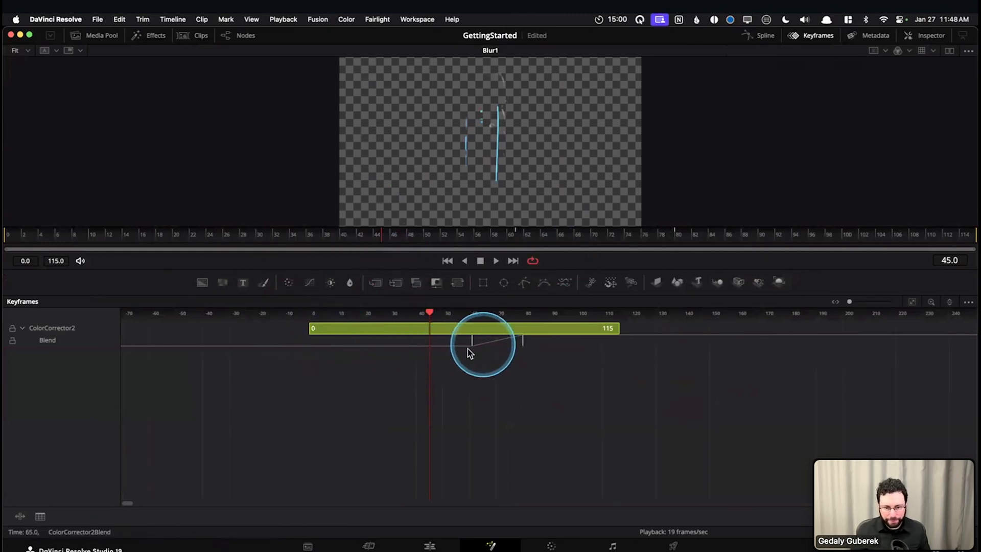
pyautogui.click(51, 328)
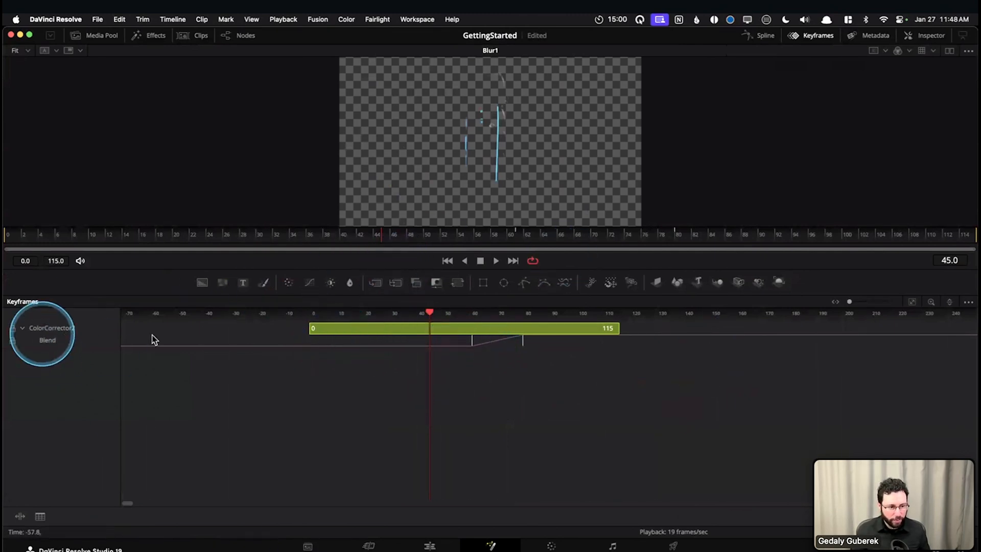
pyautogui.click(969, 302)
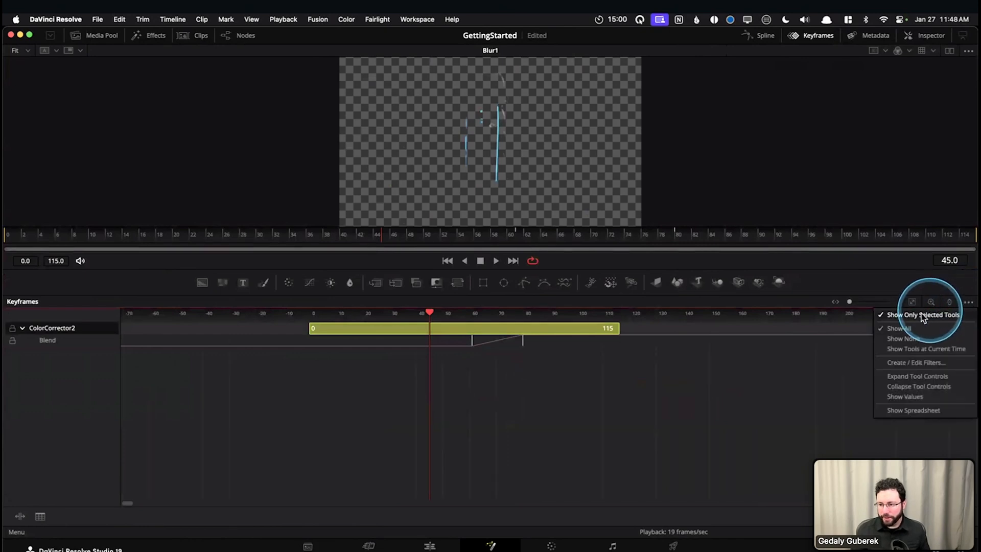
pyautogui.click(897, 286)
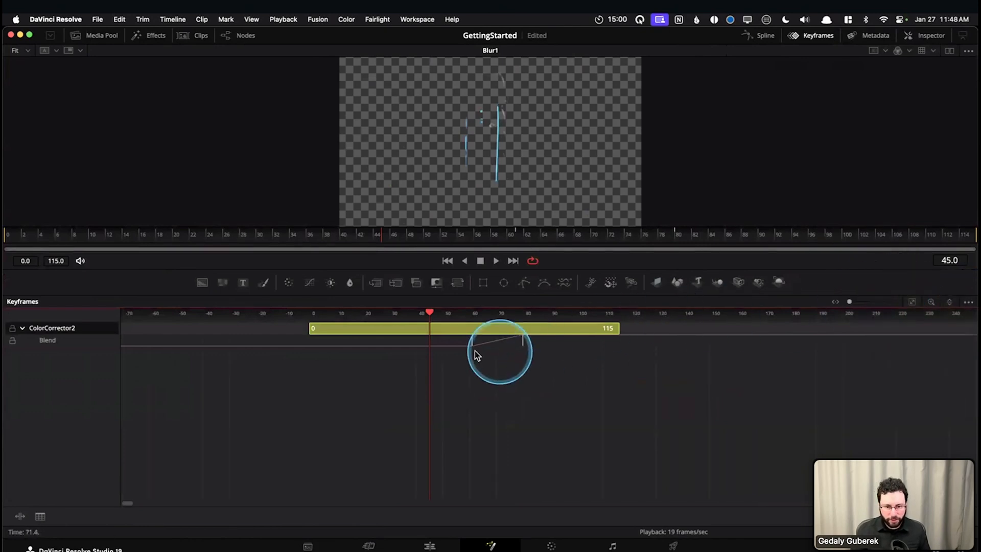
# Move ColorCorrector2's first Blend keyframe earlier, to frame 56, and deselect the track
pyautogui.hscroll(-1, 475, 351)
pyautogui.hscroll(1, 474, 351)
pyautogui.hscroll(-2, 474, 350)
pyautogui.hscroll(2, 474, 351)
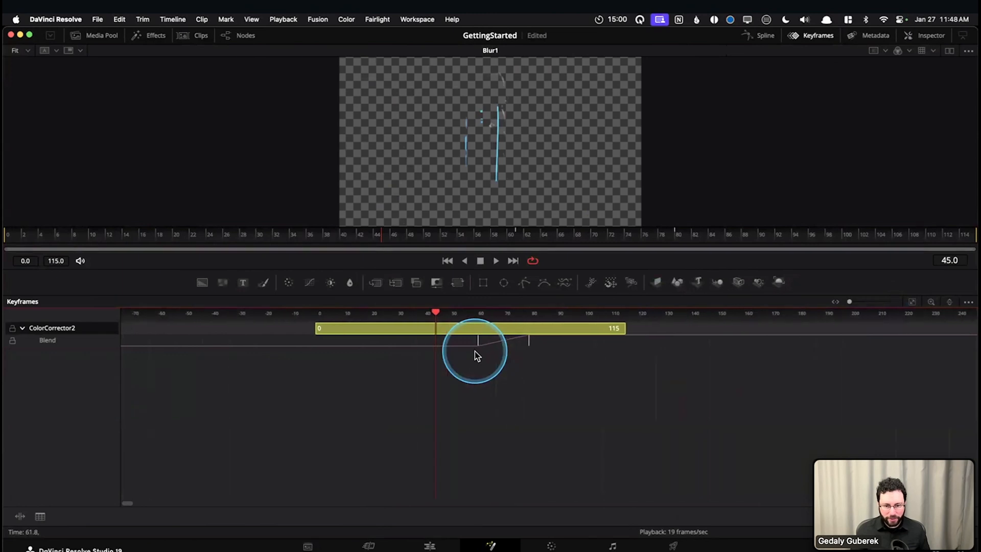
pyautogui.scroll(5, 503, 354)
pyautogui.scroll(-5, 502, 354)
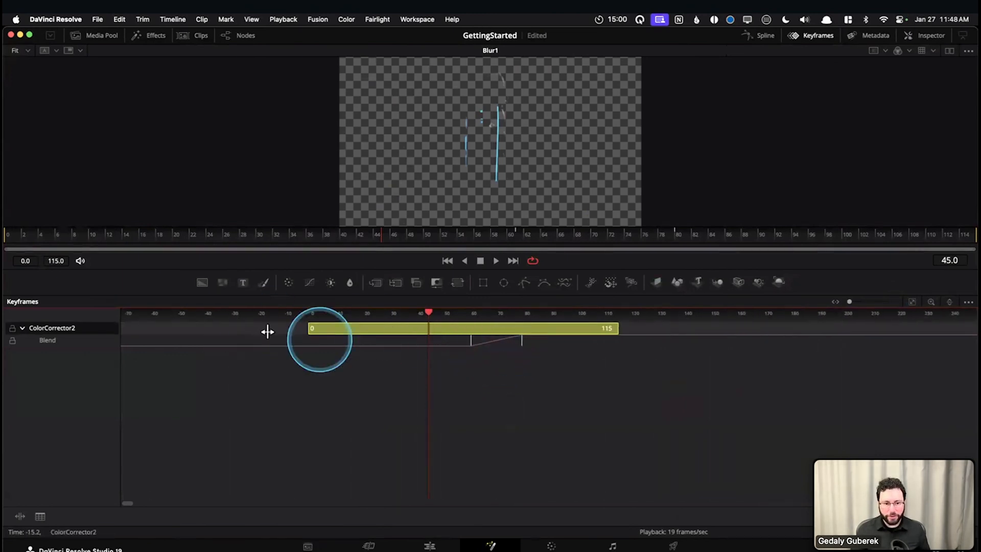
pyautogui.scroll(2, 505, 349)
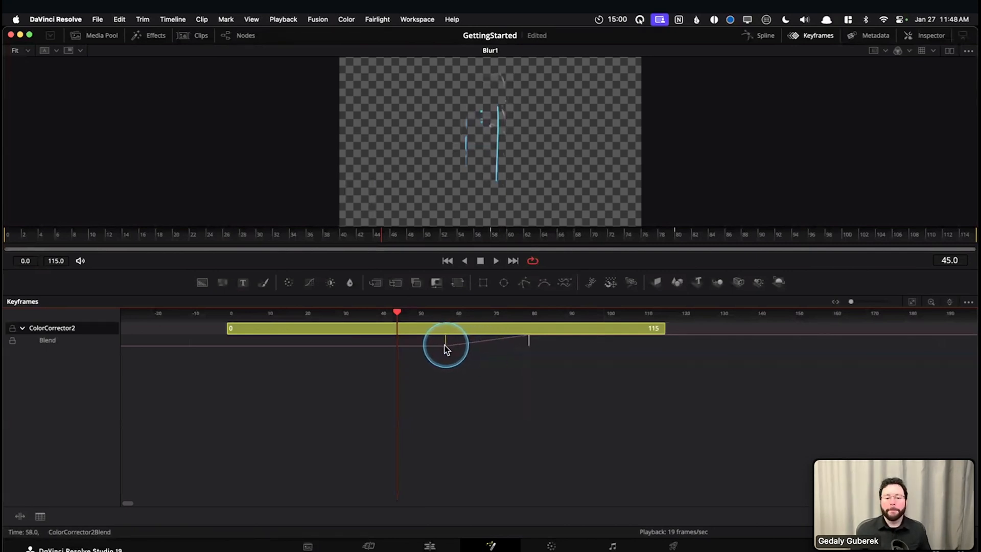
pyautogui.click(448, 366)
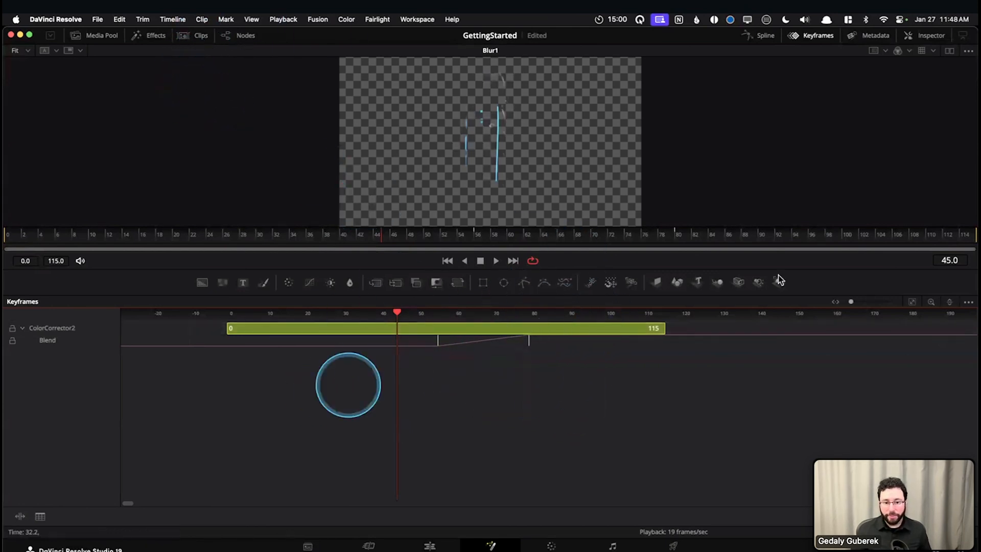
# Hide the Keyframes editor and bring back the Nodes editor with the whole node graph in view
pyautogui.click(804, 40)
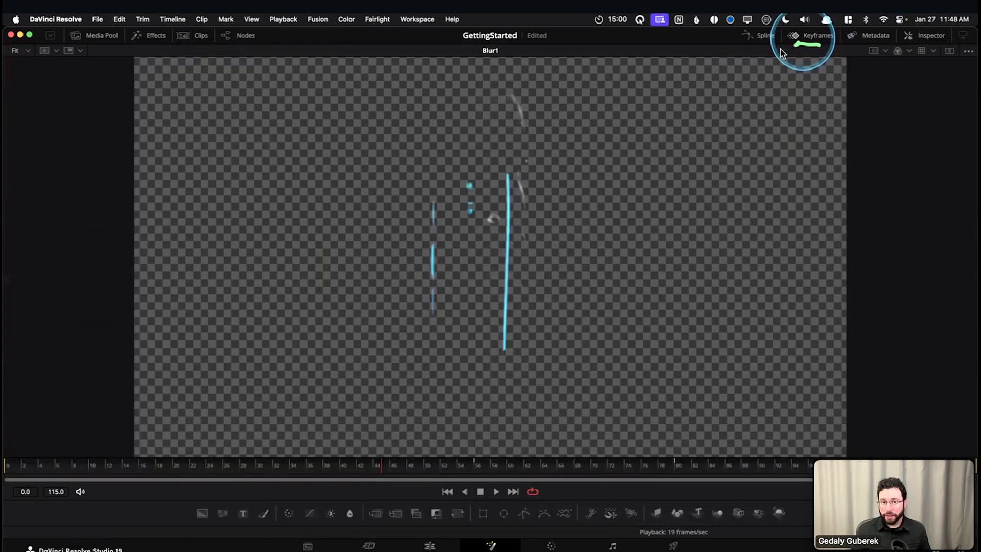
pyautogui.click(241, 41)
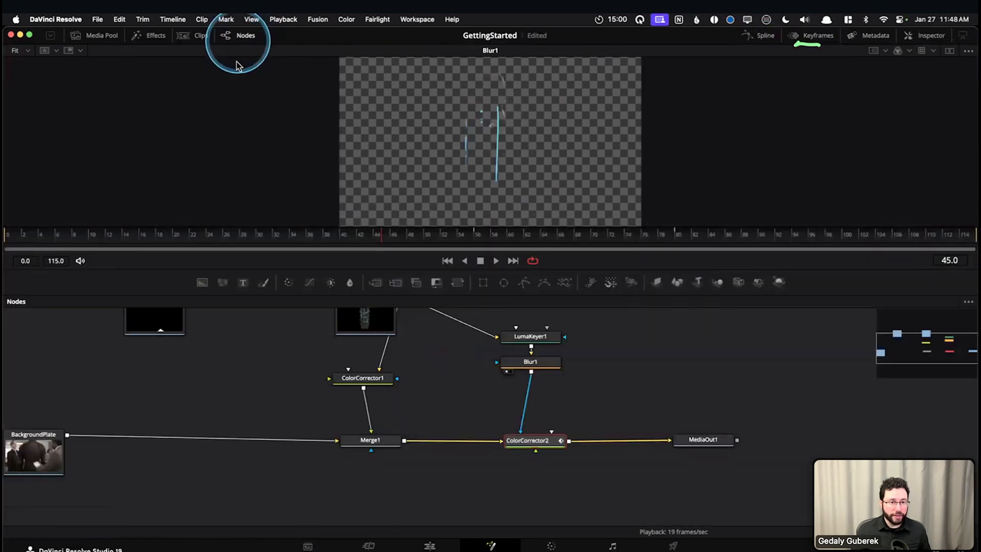
pyautogui.moveTo(284, 376); pyautogui.dragTo(324, 407)
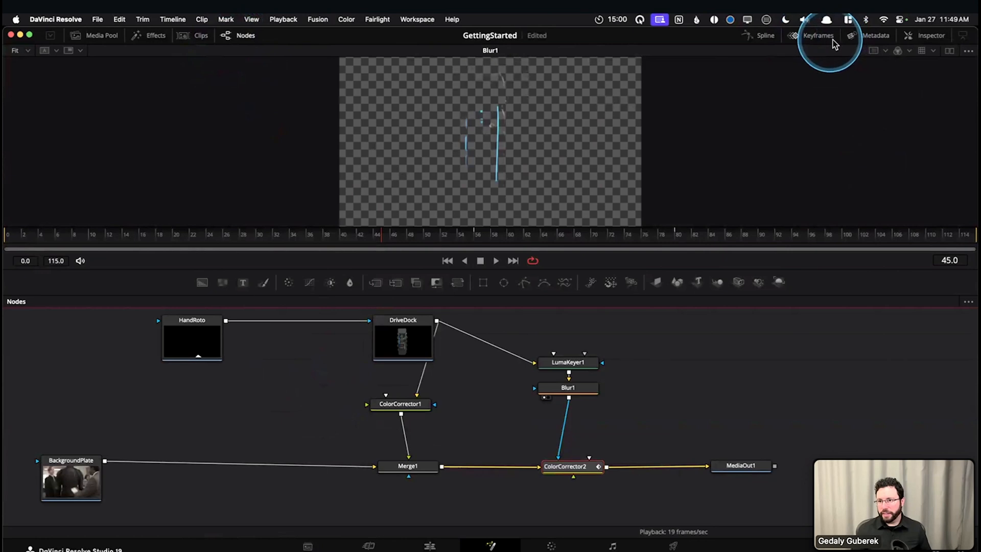
# Show the Keyframes editor and Inspector beside the node graph, and hide both again
pyautogui.click(812, 35)
pyautogui.click(924, 37)
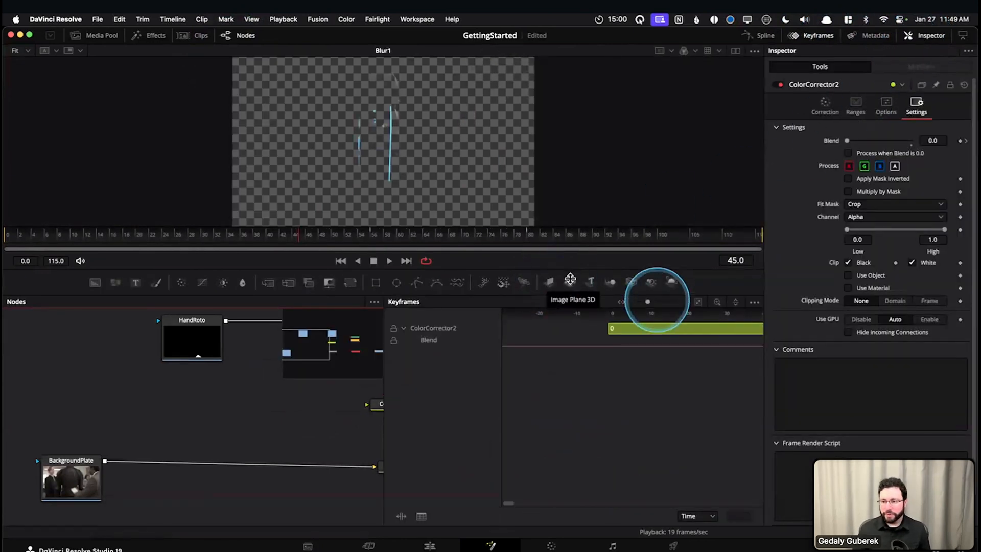
pyautogui.click(932, 39)
pyautogui.click(799, 40)
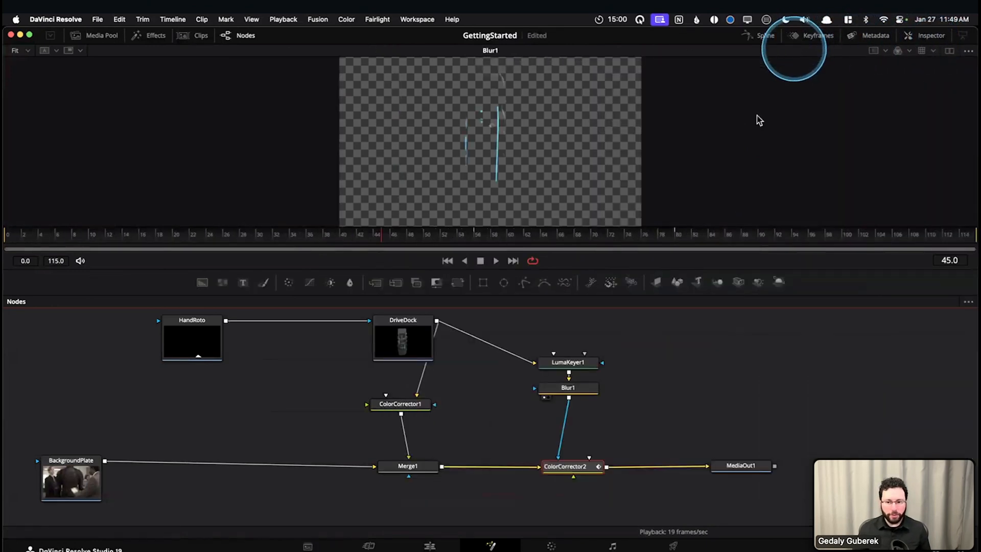
# Deselect all nodes in the node graph
pyautogui.moveTo(515, 402); pyautogui.dragTo(514, 411)
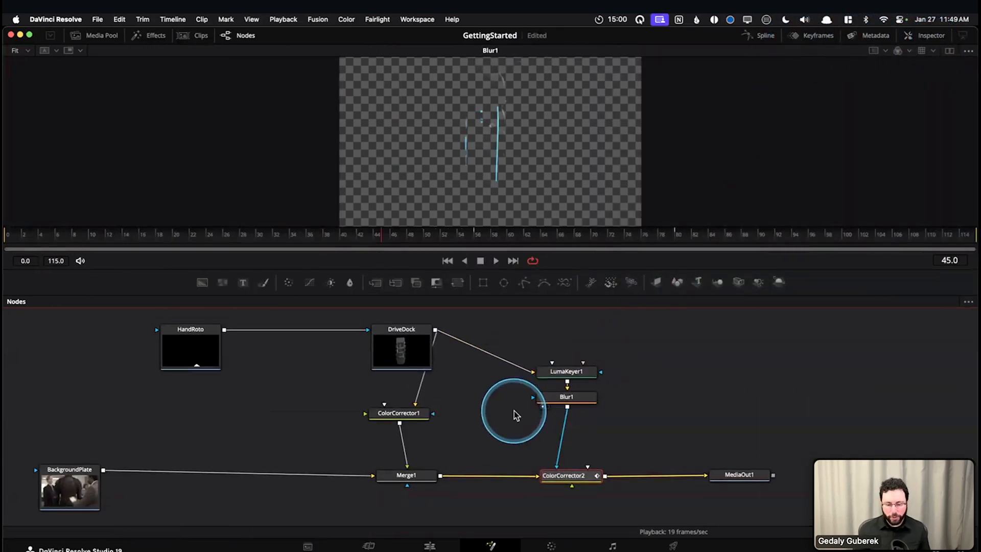
pyautogui.click(501, 411)
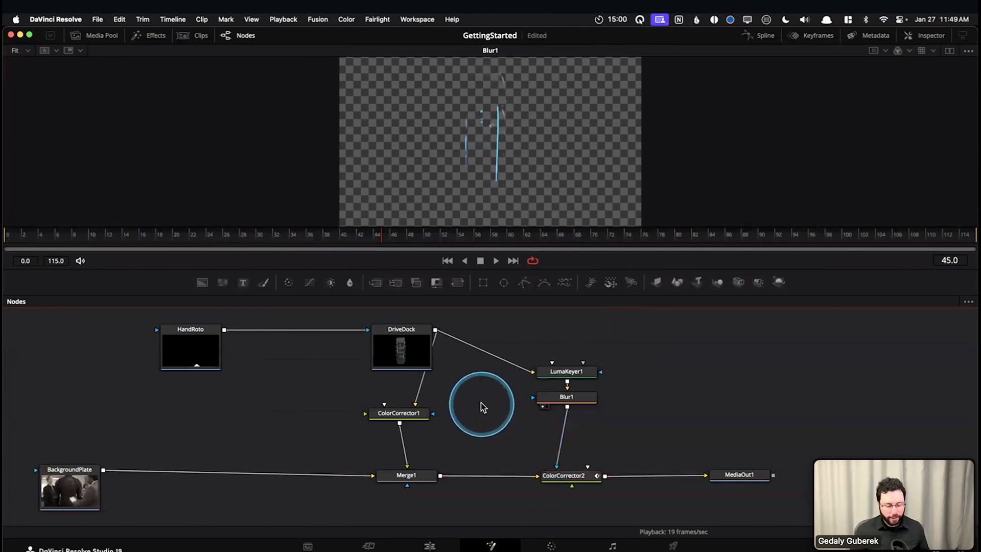
pyautogui.moveTo(476, 397)
pyautogui.mouseDown()
pyautogui.moveTo(474, 412)
pyautogui.moveTo(471, 392)
pyautogui.mouseUp()
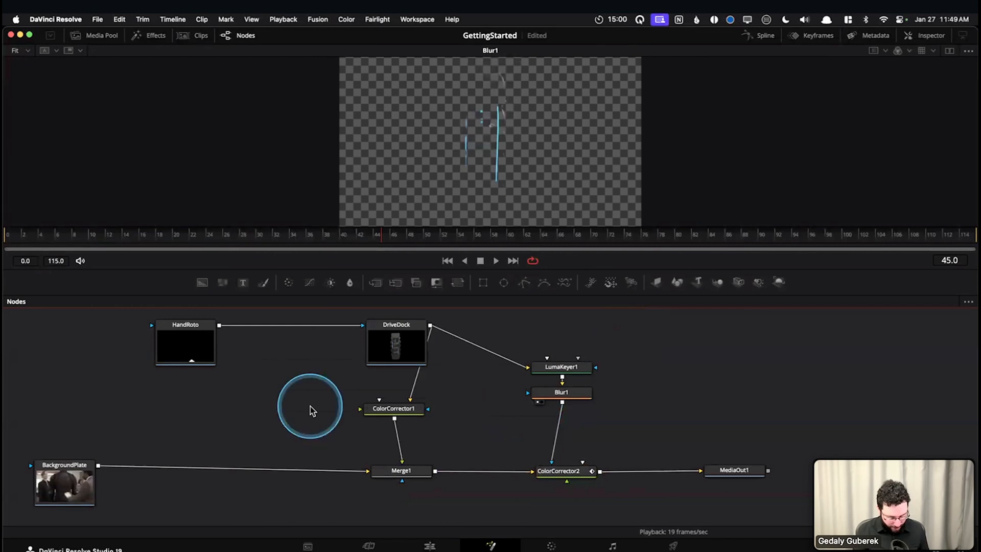
# Look up the Nodes panel shortcut under Show Panel in Workspace in Keyboard Customization, and close the dialog
pyautogui.press('super+alt+k')
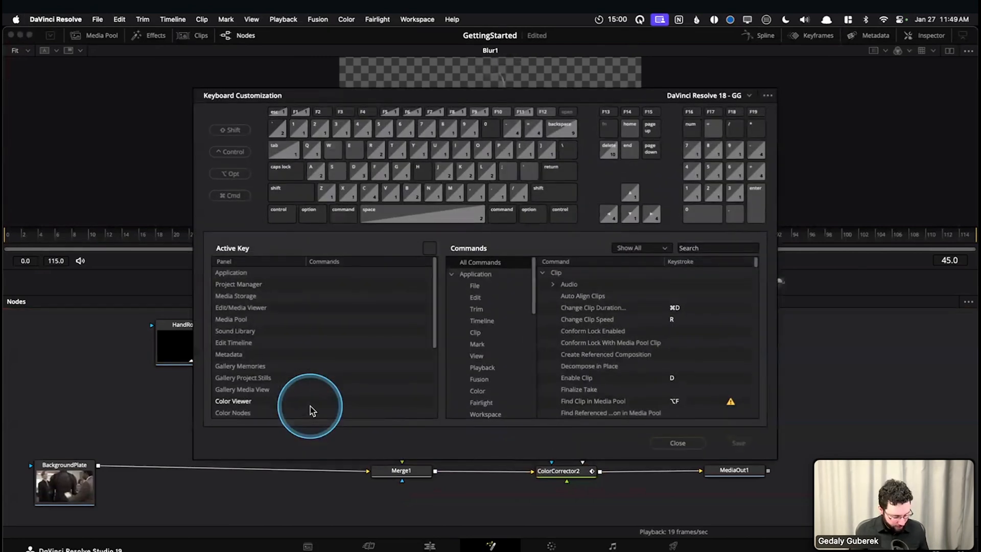
pyautogui.scroll(-2, 480, 358)
pyautogui.click(485, 378)
pyautogui.scroll(-3, 633, 332)
pyautogui.scroll(3, 604, 363)
pyautogui.scroll(-6, 604, 363)
pyautogui.scroll(-4, 636, 361)
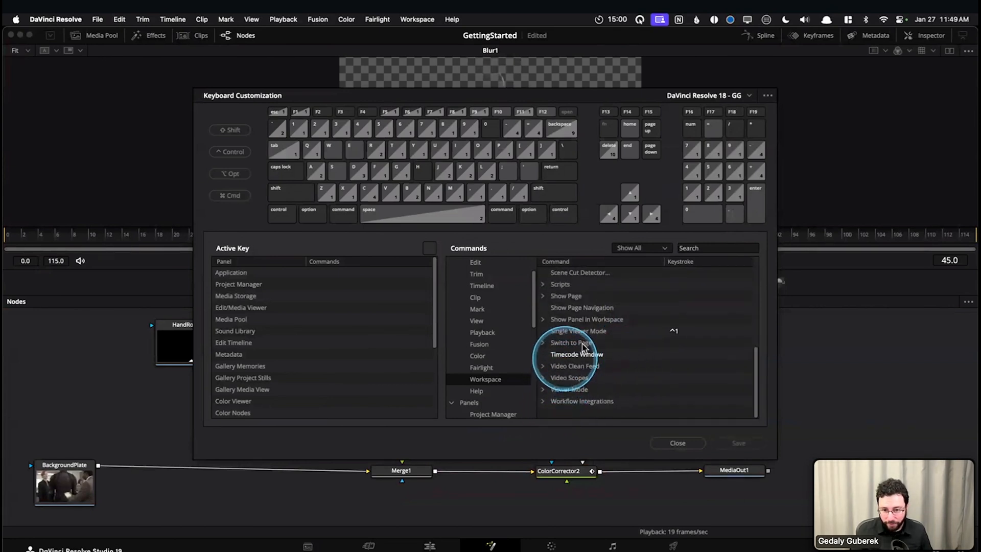
pyautogui.click(544, 318)
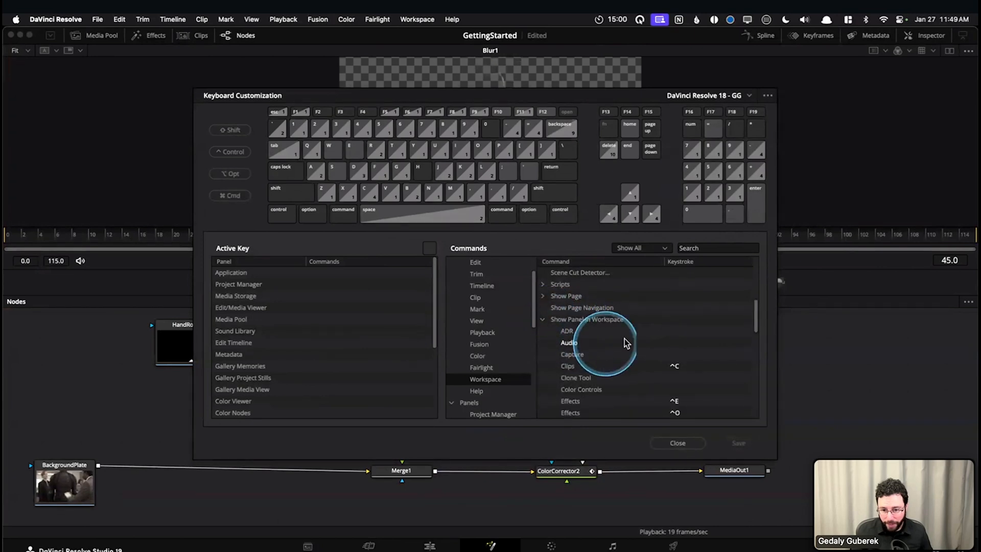
pyautogui.scroll(-2, 624, 340)
pyautogui.scroll(-5, 587, 343)
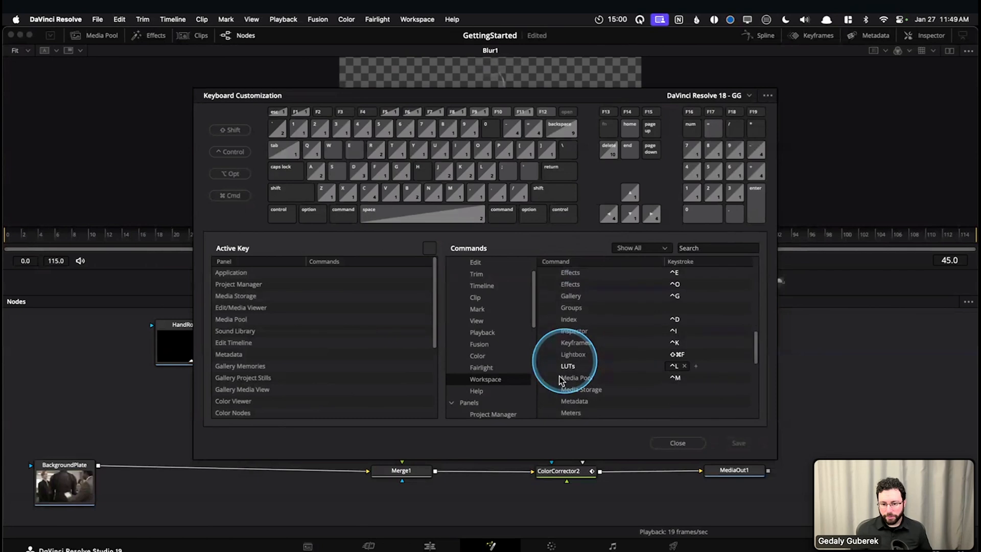
pyautogui.scroll(-5, 567, 378)
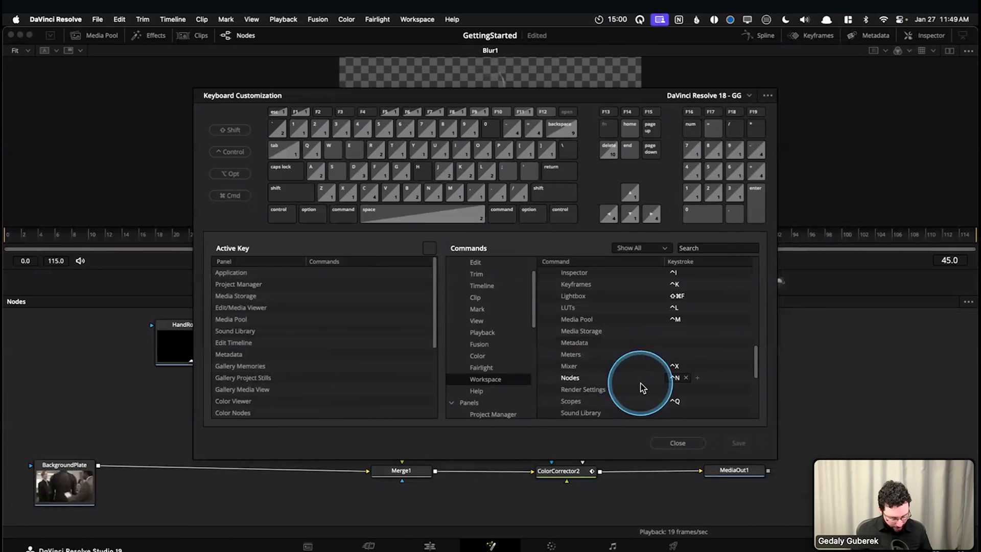
pyautogui.click(677, 442)
# Test the Nodes panel shortcut by repeatedly hiding and showing the Nodes editor
pyautogui.hotkey('ctrl', 'n')
pyautogui.hotkey('ctrl', 'n')
pyautogui.hotkey('ctrl', 'n')
pyautogui.hotkey('ctrl', 'n')
pyautogui.hotkey('ctrl', 'n')
pyautogui.hotkey('ctrl', 'n')
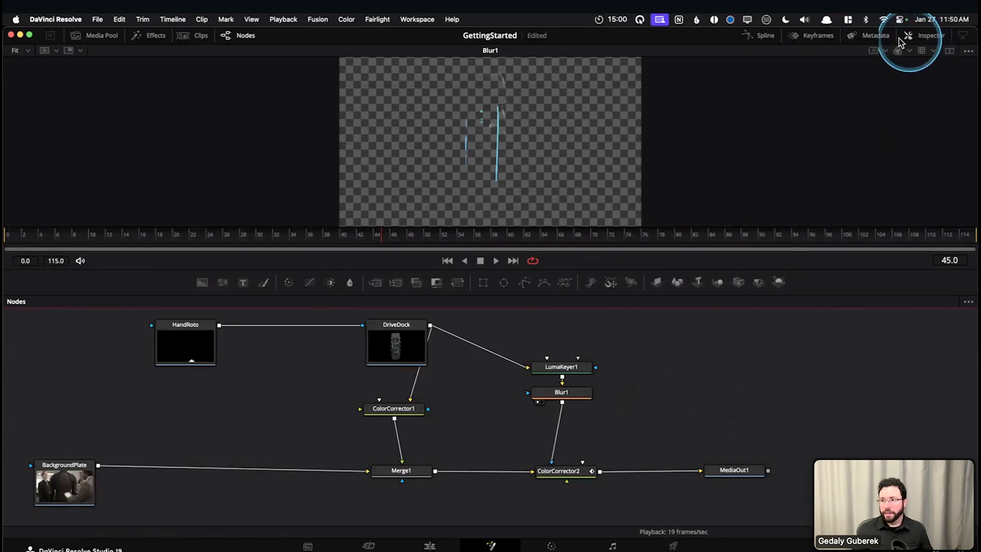
# Show the Keyframes editor, toggle the Nodes editor off and on beside it, and hide the Keyframes editor again
pyautogui.click(830, 37)
pyautogui.click(550, 331)
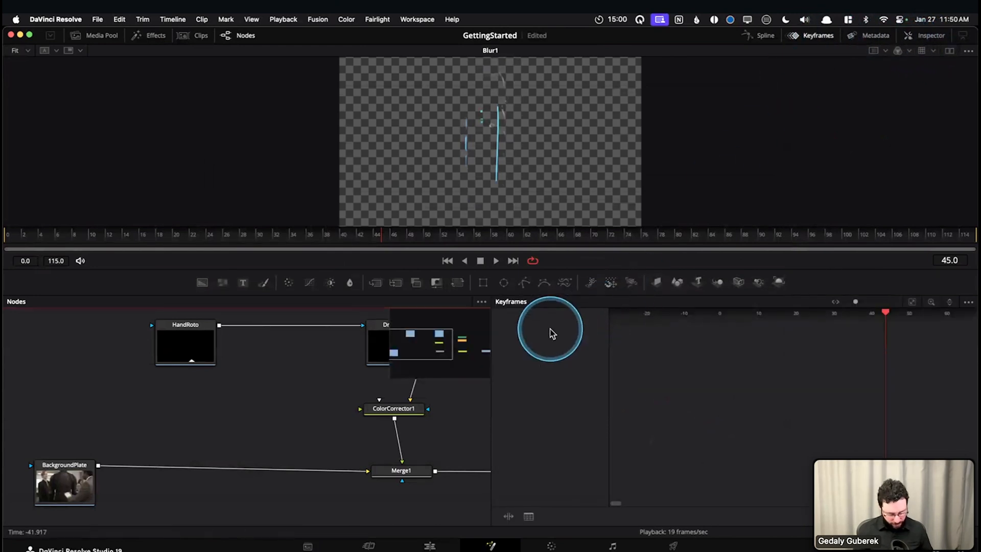
pyautogui.hotkey('ctrl', 'n')
pyautogui.hotkey('ctrl', 'n')
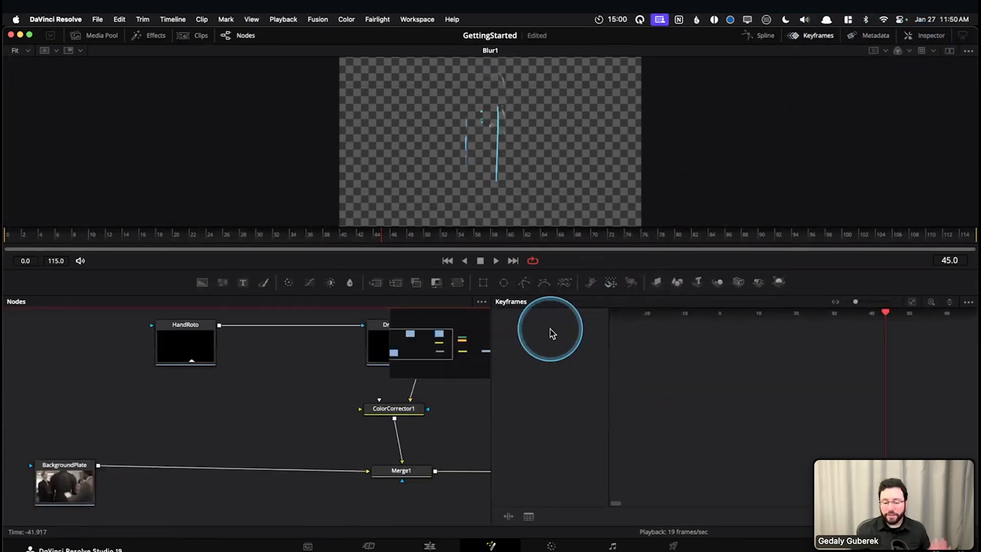
pyautogui.click(811, 37)
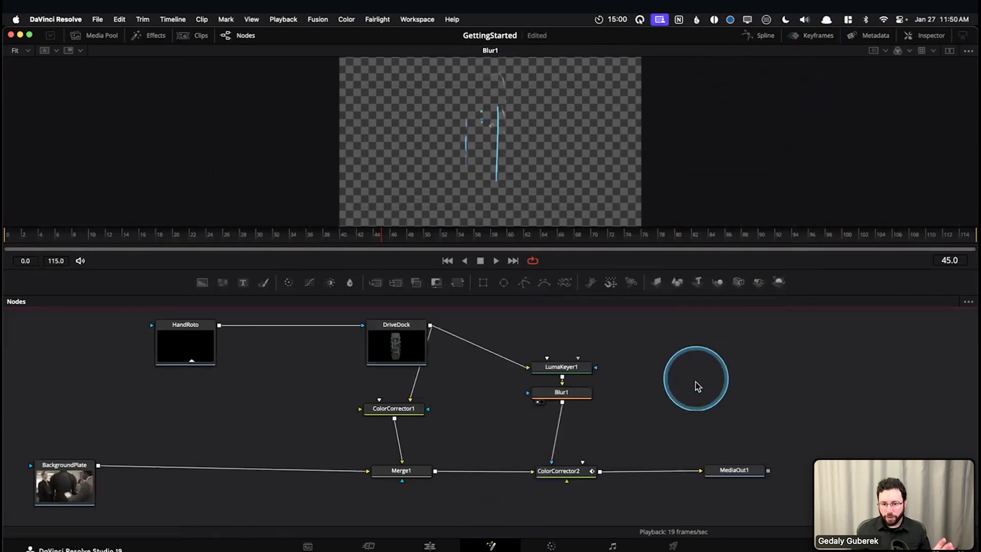
# Reopen Keyboard Customization and expand the Show Panel in Workspace group of the Workspace commands to examine its shortcuts
pyautogui.press('alt+super+k')
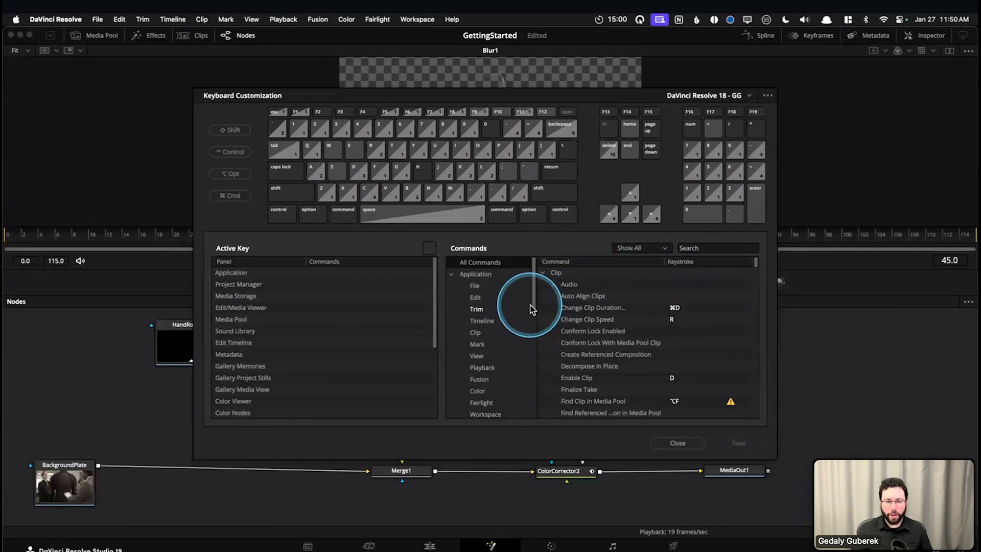
pyautogui.scroll(-2, 536, 285)
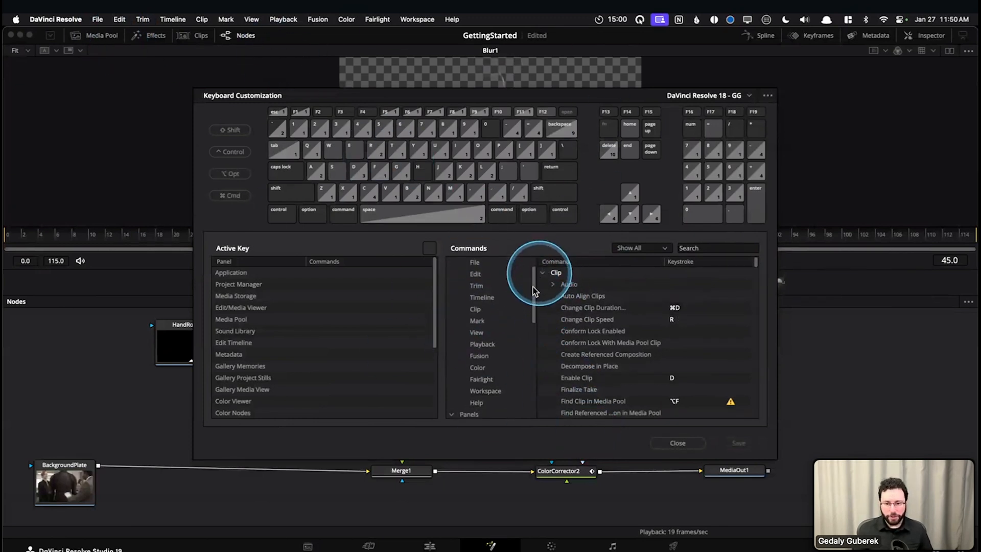
pyautogui.scroll(-8, 531, 306)
pyautogui.scroll(8, 532, 305)
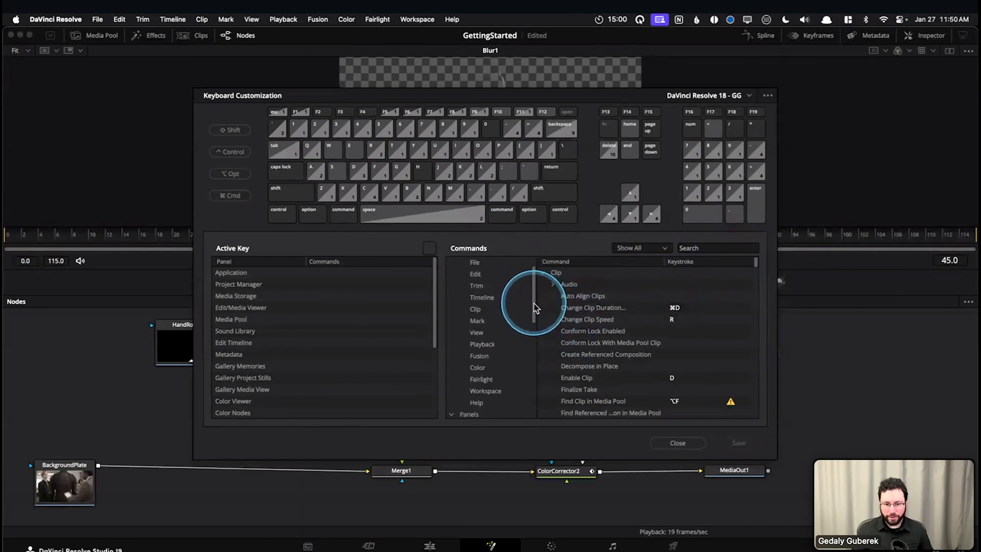
pyautogui.scroll(-1, 514, 358)
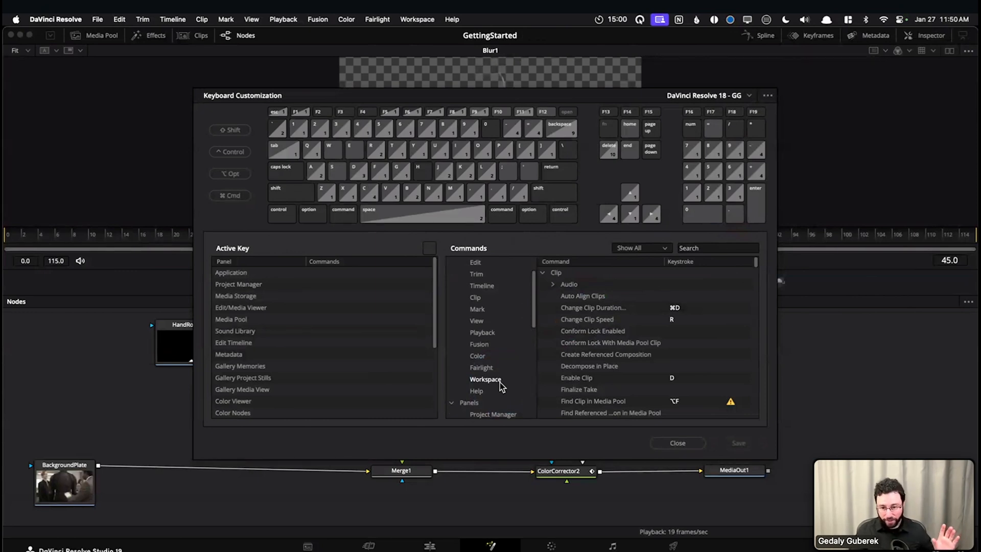
pyautogui.click(483, 379)
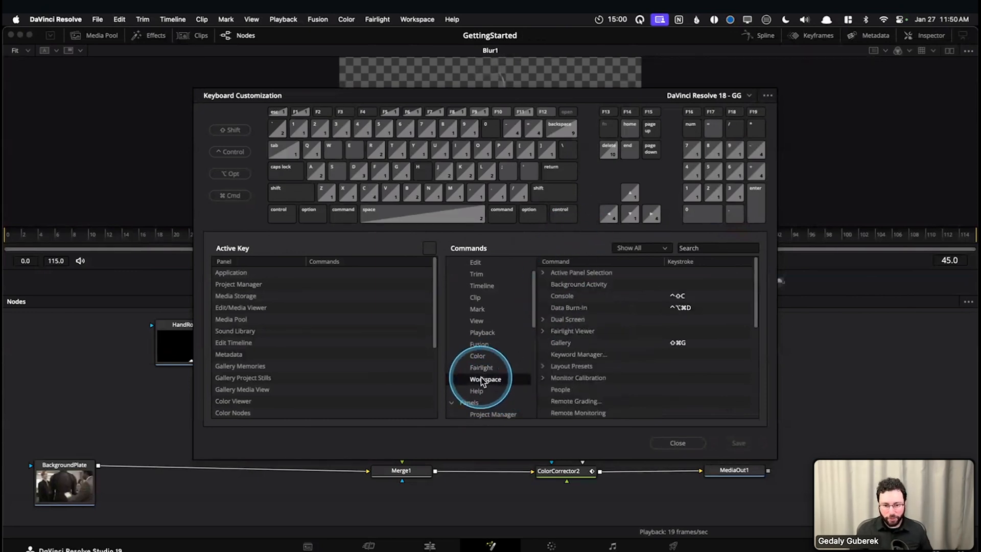
pyautogui.scroll(-5, 680, 343)
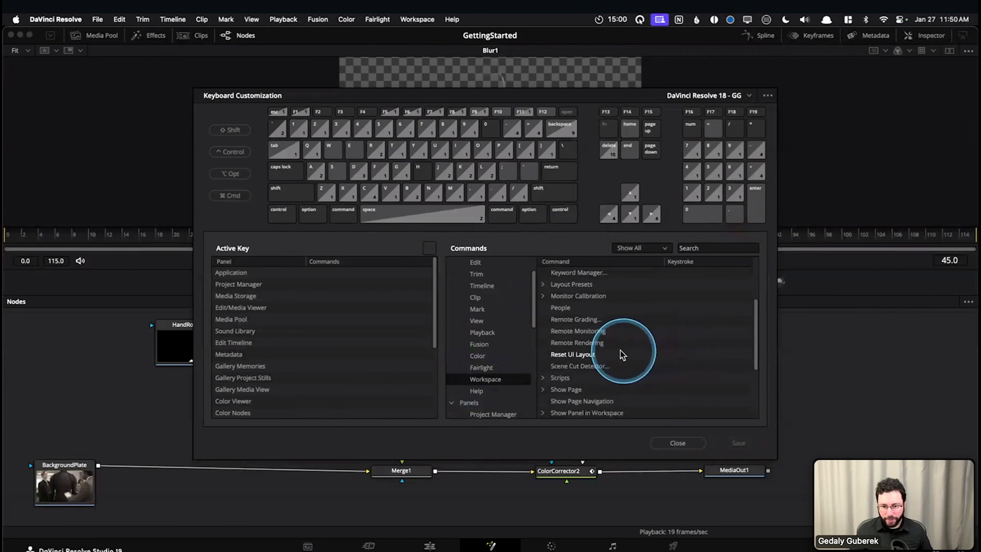
pyautogui.scroll(1, 582, 346)
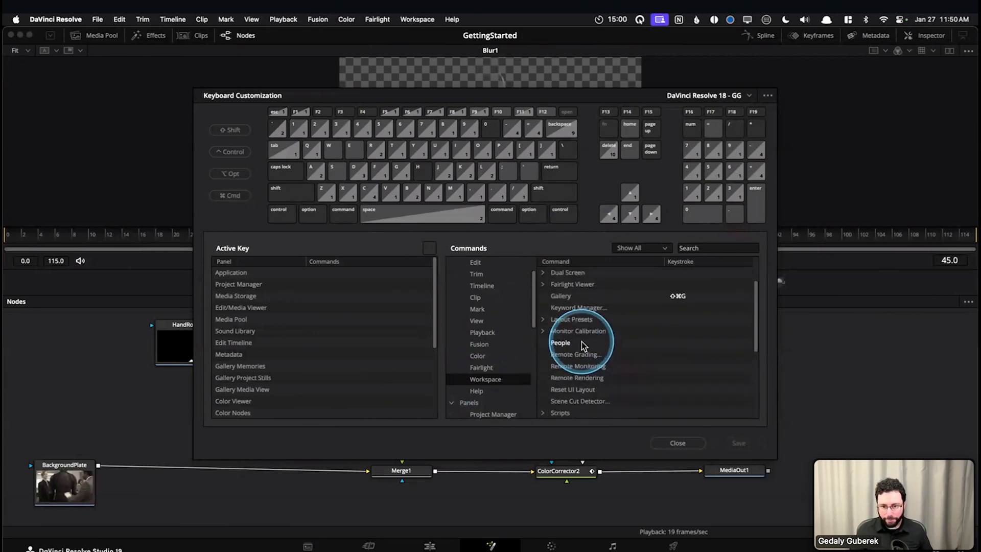
pyautogui.scroll(-5, 581, 341)
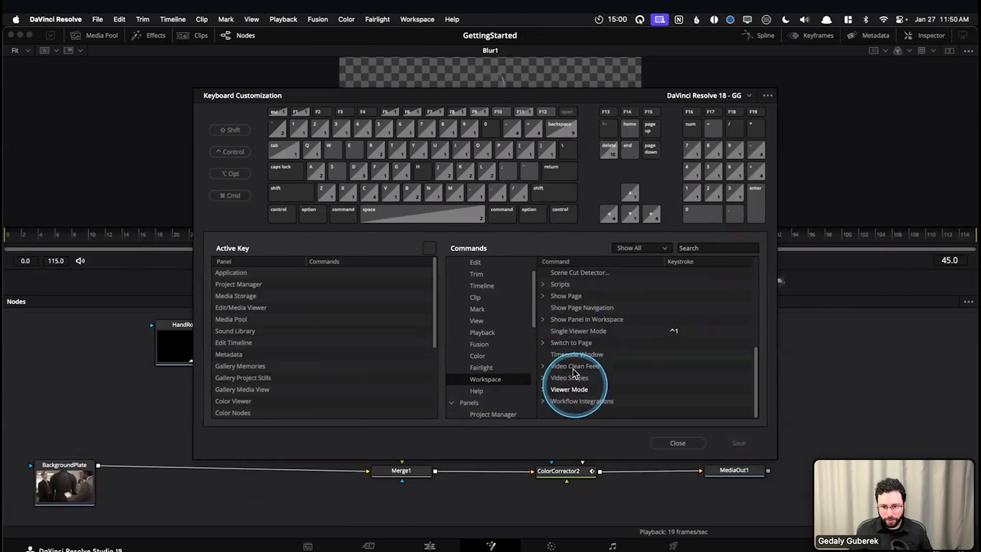
pyautogui.click(554, 323)
pyautogui.click(542, 319)
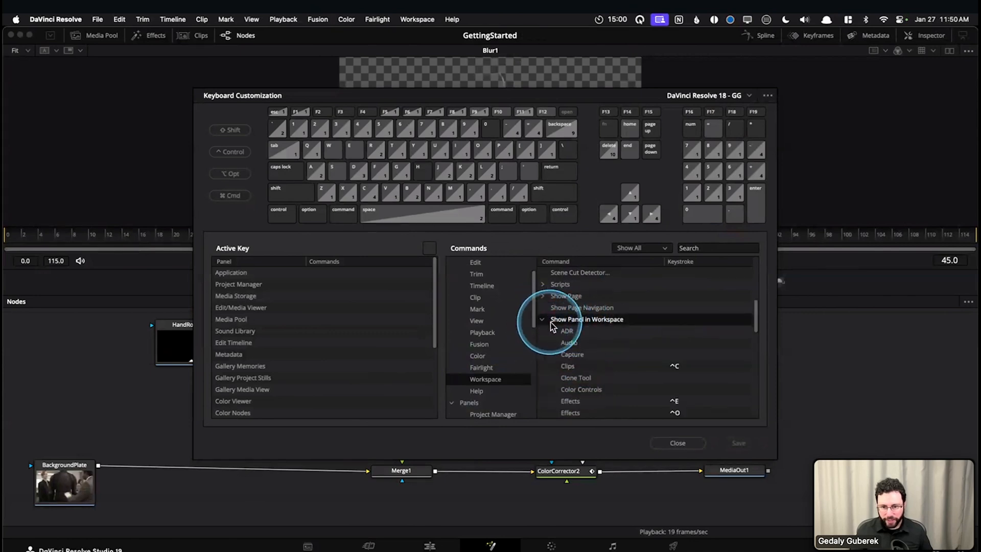
# Examine the Show Panel in Workspace shortcuts in Keyboard Customization, including the Metadata panel's keystroke, and close the dialog without changes
pyautogui.scroll(-1, 568, 360)
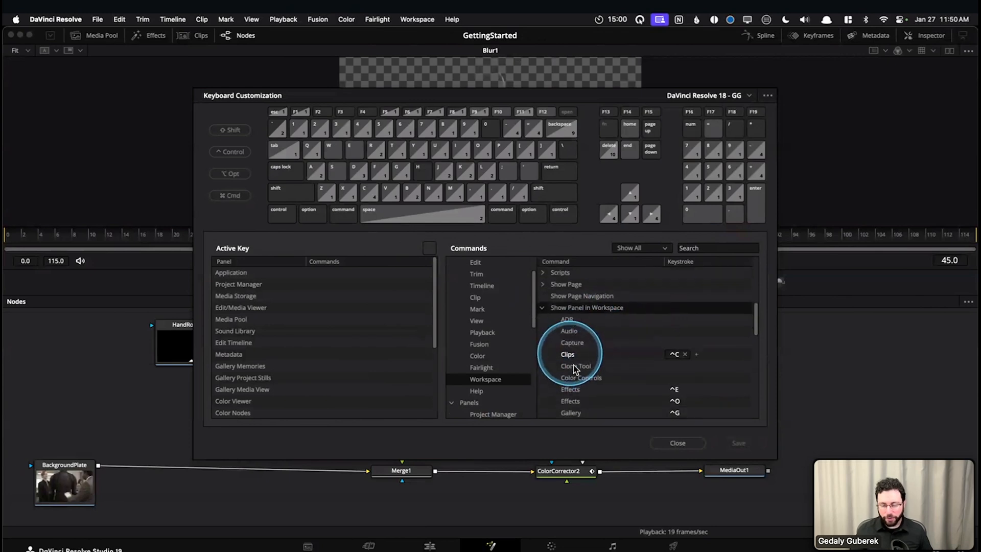
pyautogui.scroll(-3, 580, 358)
pyautogui.click(583, 352)
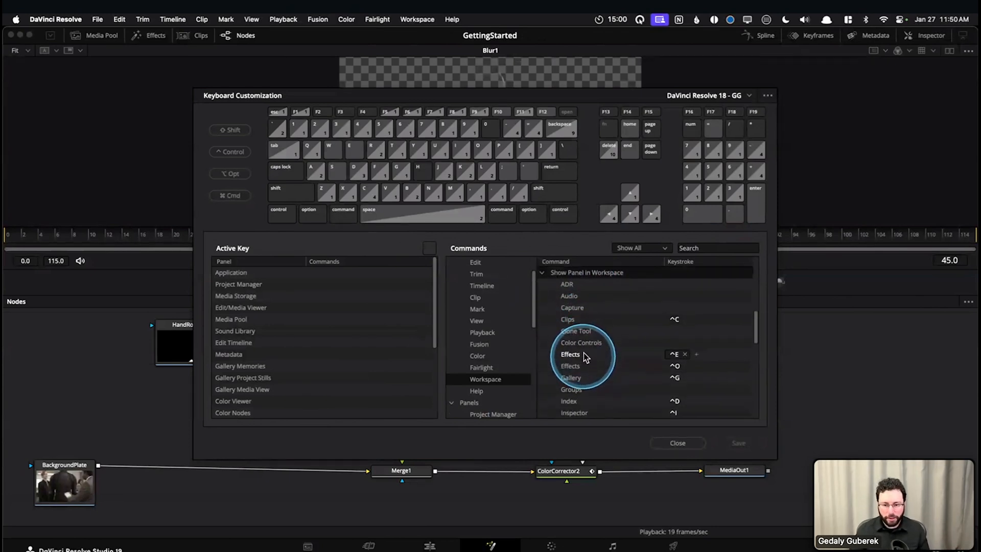
pyautogui.scroll(-4, 583, 353)
pyautogui.scroll(-2, 596, 358)
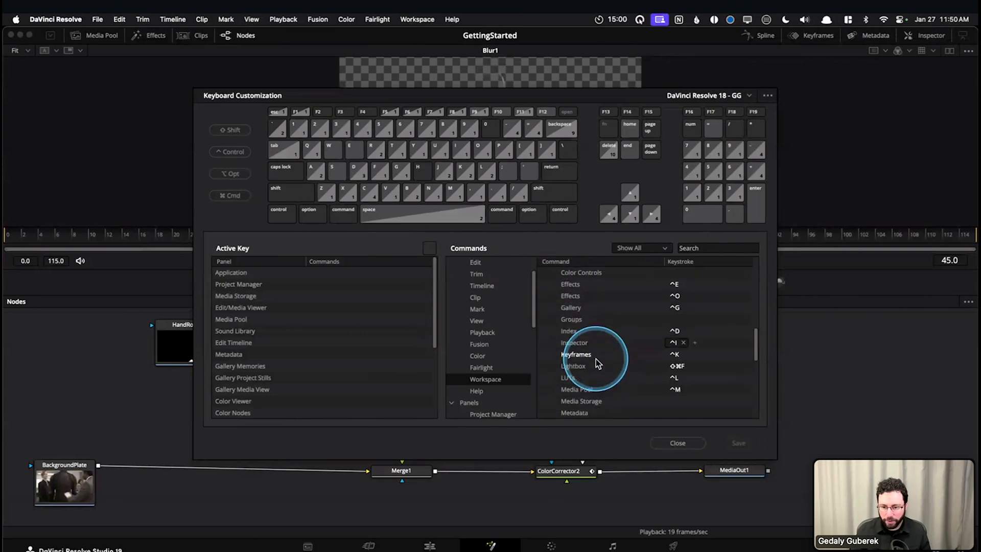
pyautogui.scroll(-6, 586, 368)
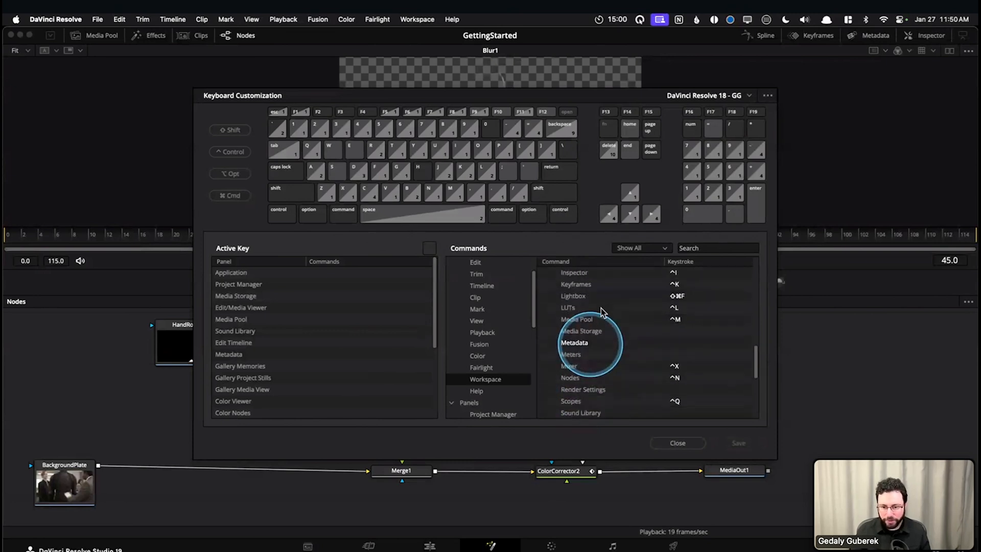
pyautogui.click(679, 347)
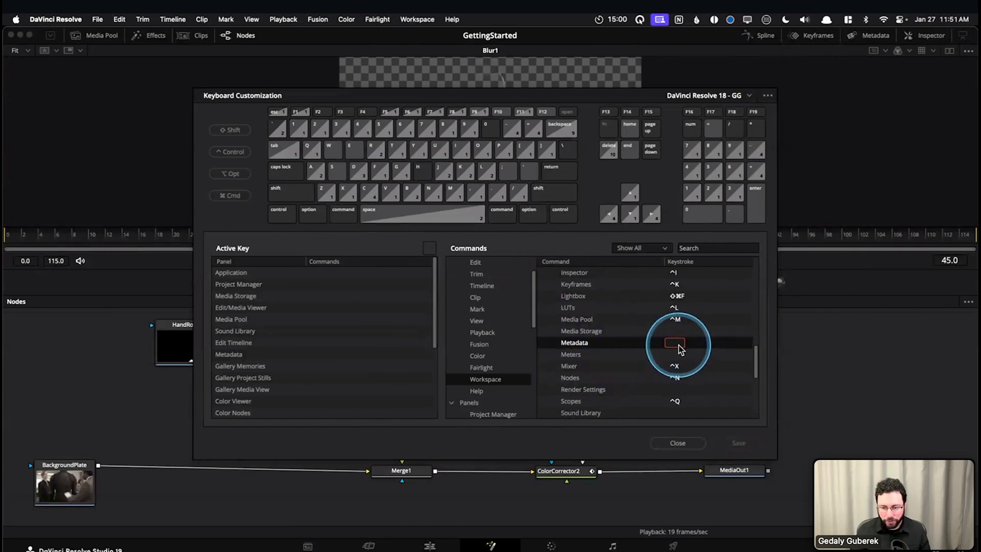
pyautogui.click(667, 443)
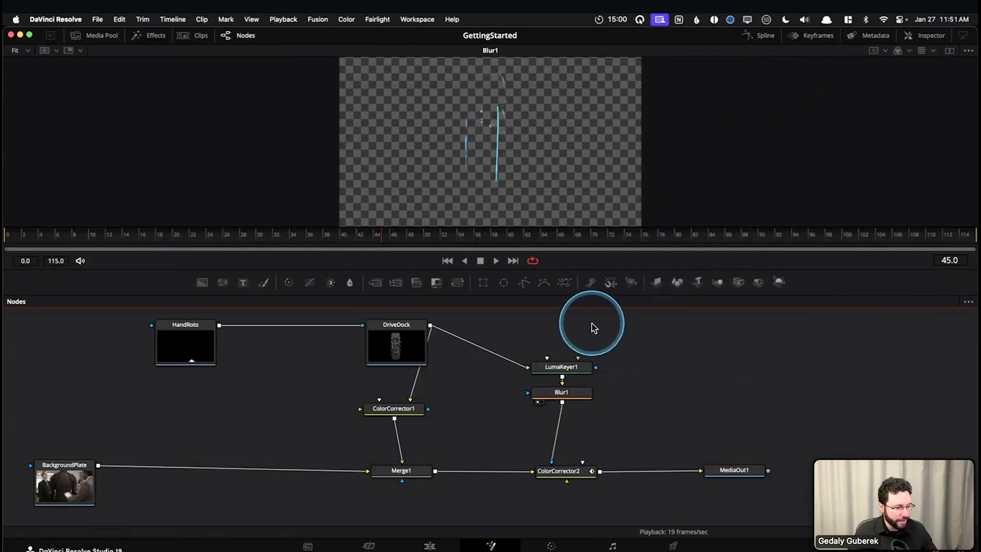
pyautogui.moveTo(640, 353); pyautogui.dragTo(690, 361)
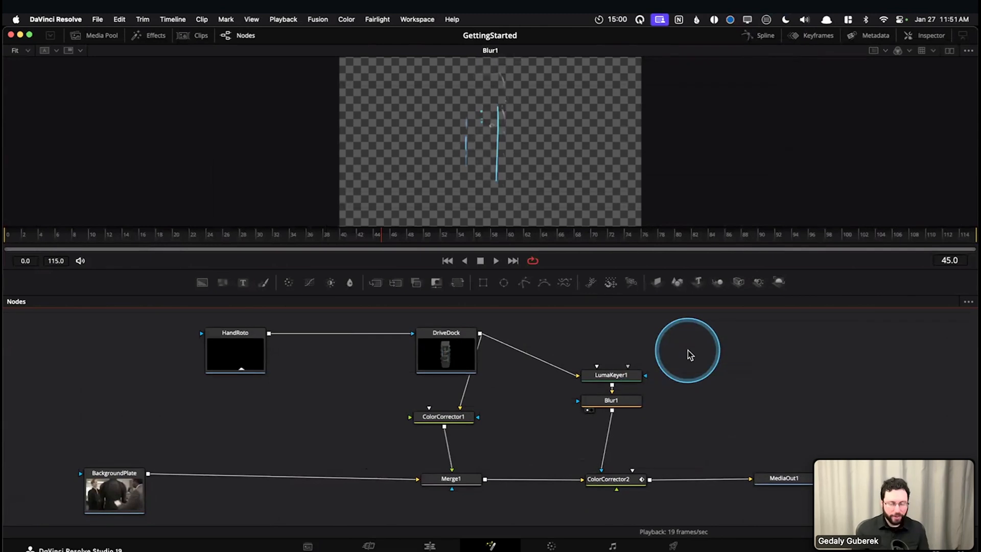
pyautogui.click(909, 37)
pyautogui.click(909, 38)
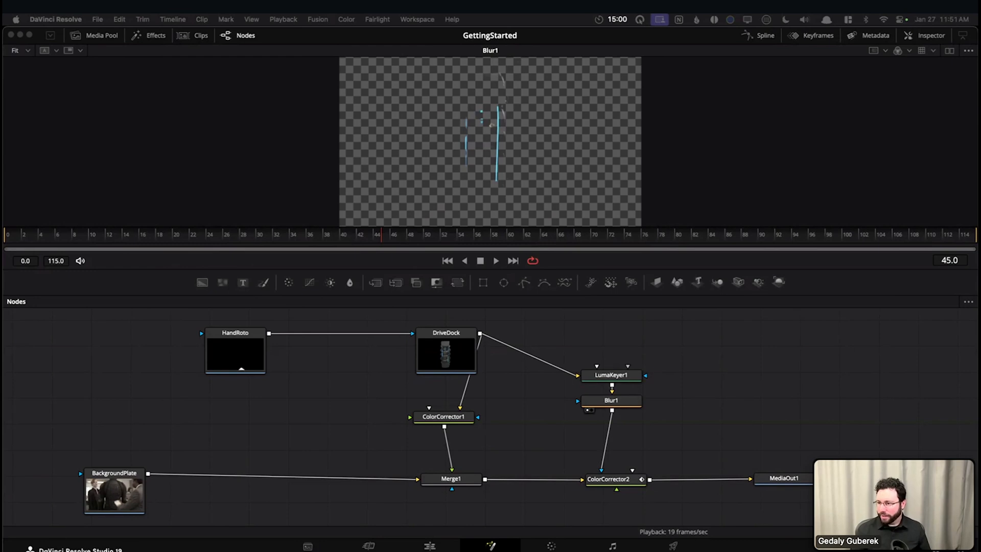
# Display MediaOut1 in the viewer and scrub through the comp to frame 39
pyautogui.moveTo(762, 404); pyautogui.dragTo(663, 402)
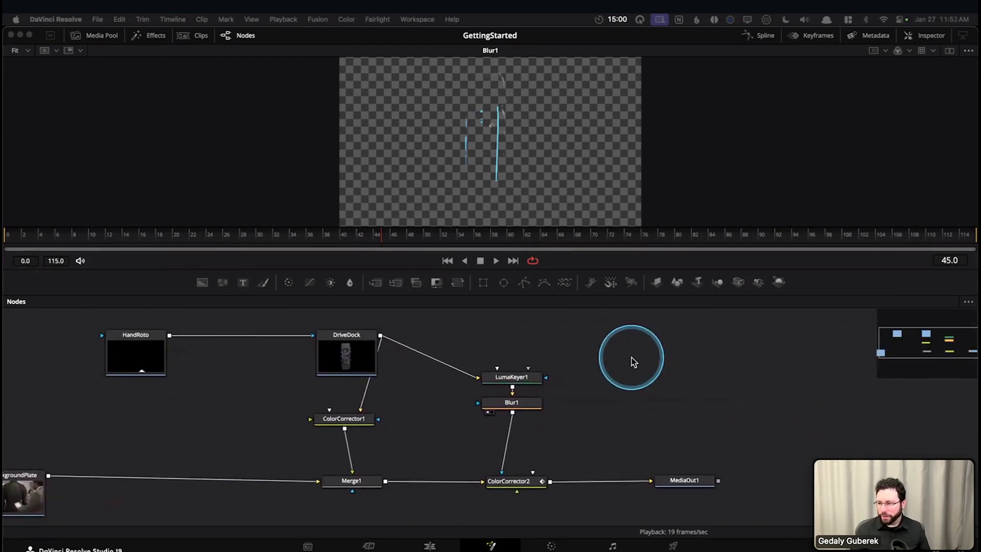
pyautogui.click(684, 480)
pyautogui.press('1')
pyautogui.moveTo(253, 236); pyautogui.dragTo(337, 242)
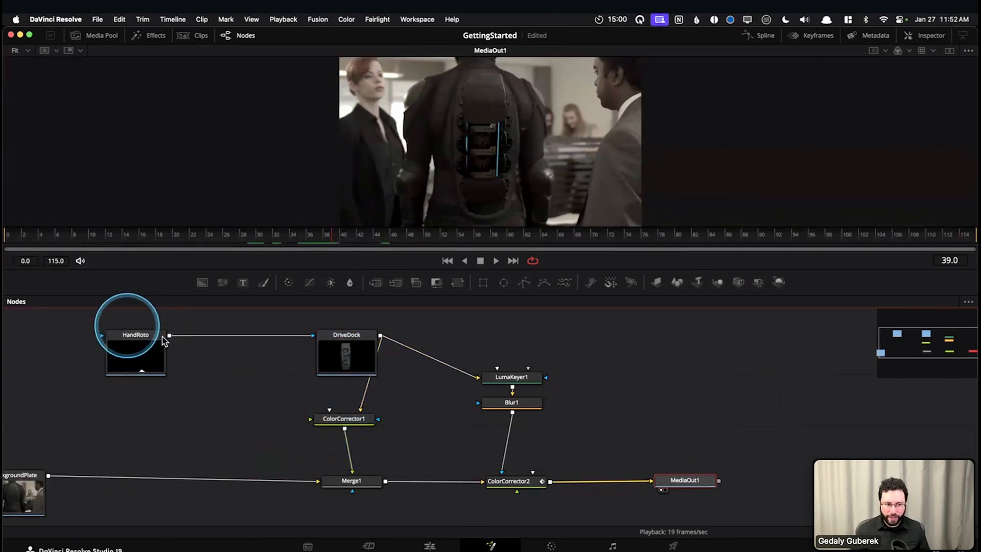
# Display ColorCorrector2 in the viewer and scrub the comp to frame 95 to check the red lights
pyautogui.click(513, 377)
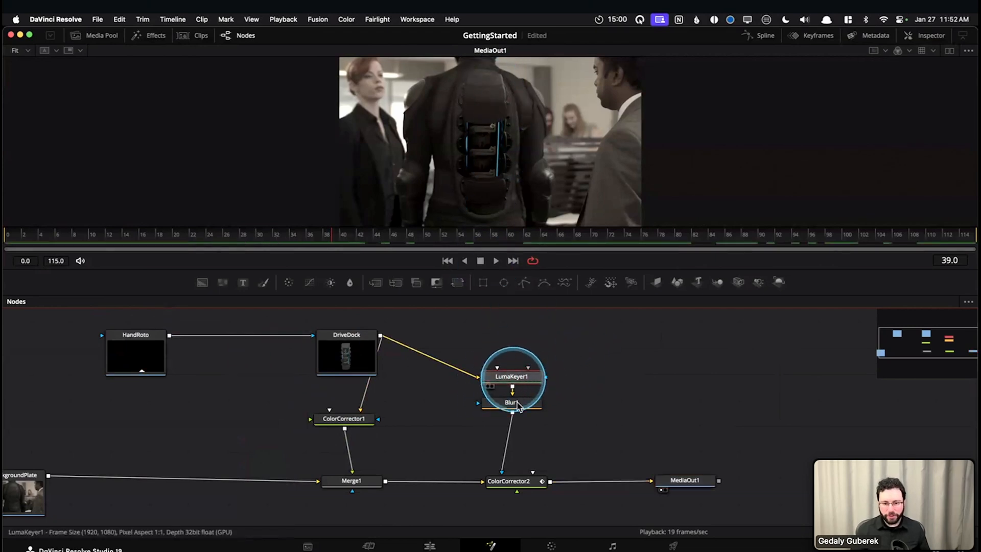
pyautogui.click(518, 405)
pyautogui.click(521, 484)
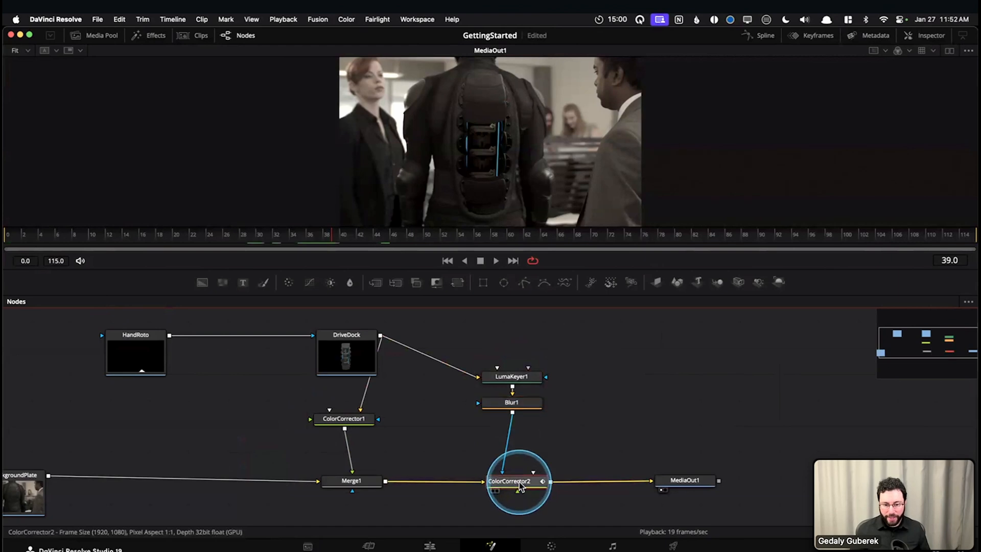
pyautogui.moveTo(254, 234); pyautogui.dragTo(803, 242)
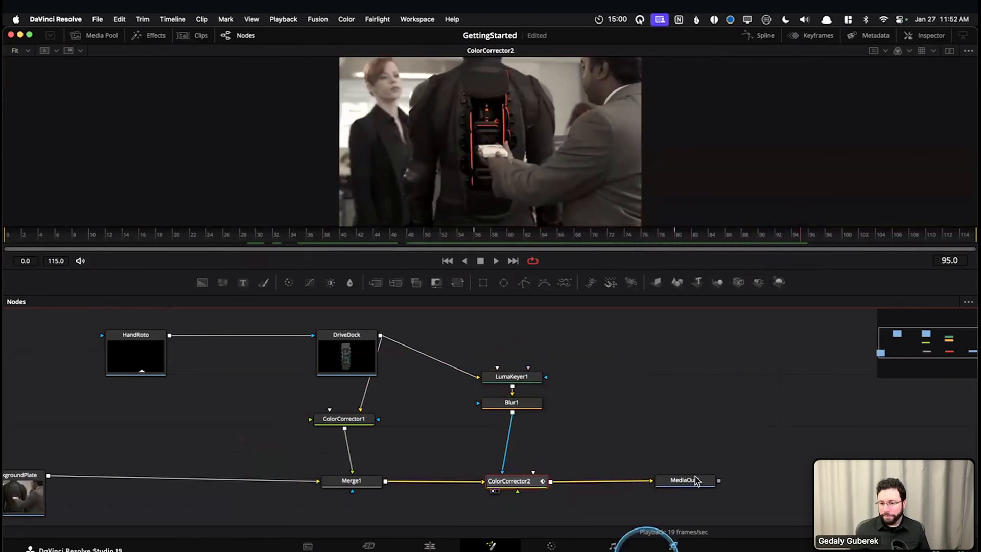
# Move MediaOut1 farther away from ColorCorrector2 to make room between them, and enlarge the viewer above the Nodes editor
pyautogui.moveTo(694, 482); pyautogui.dragTo(858, 484)
pyautogui.click(759, 461)
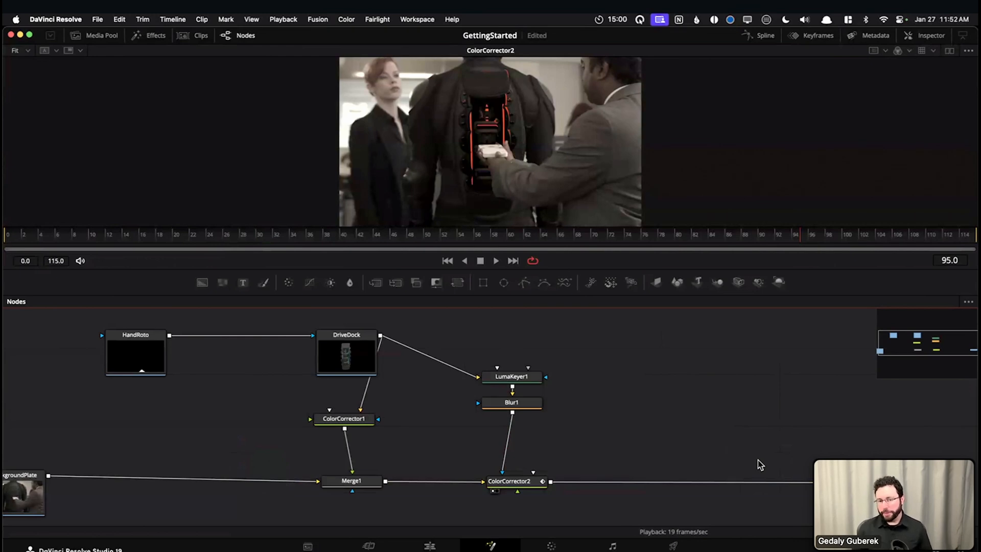
pyautogui.click(520, 479)
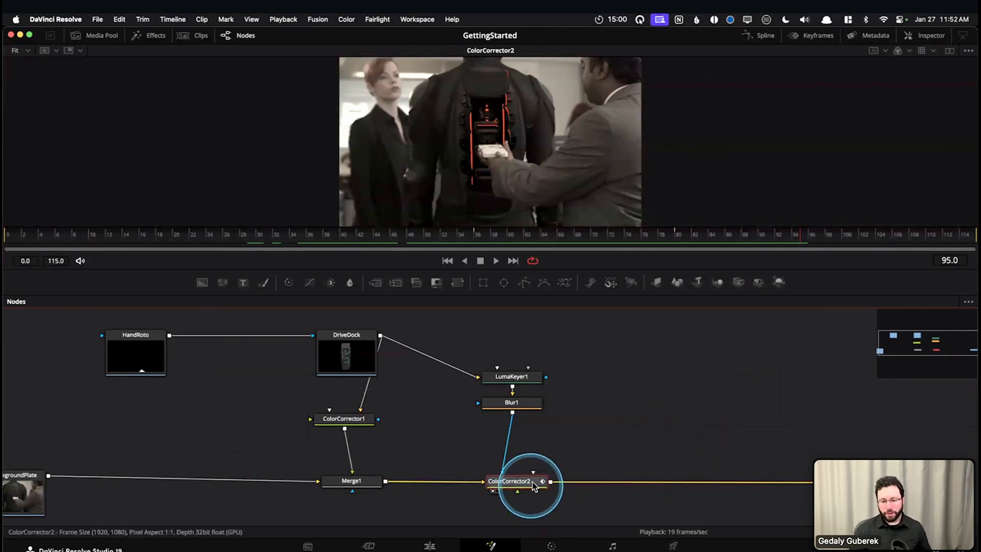
pyautogui.moveTo(542, 480)
pyautogui.click(694, 427)
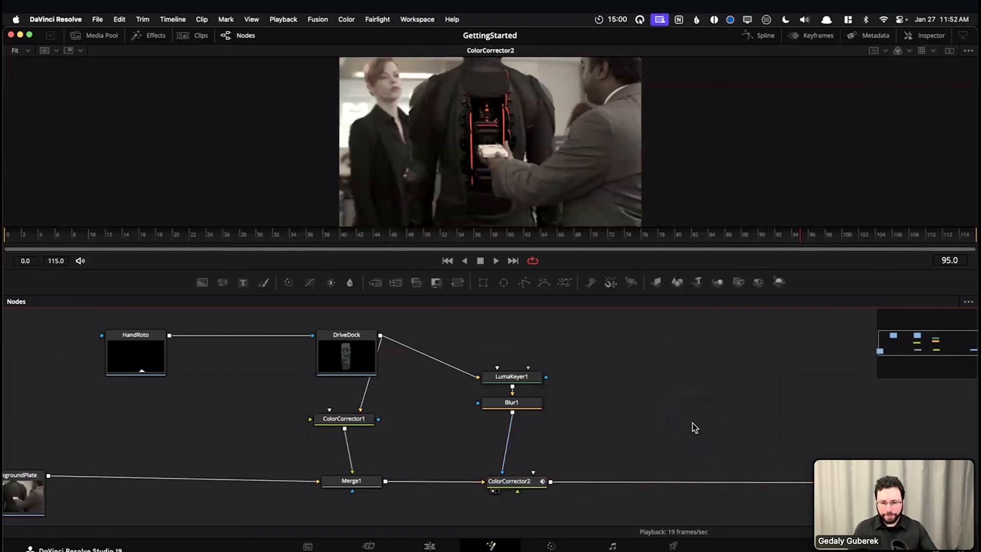
pyautogui.moveTo(664, 270); pyautogui.dragTo(661, 302)
pyautogui.scroll(-2, 642, 400)
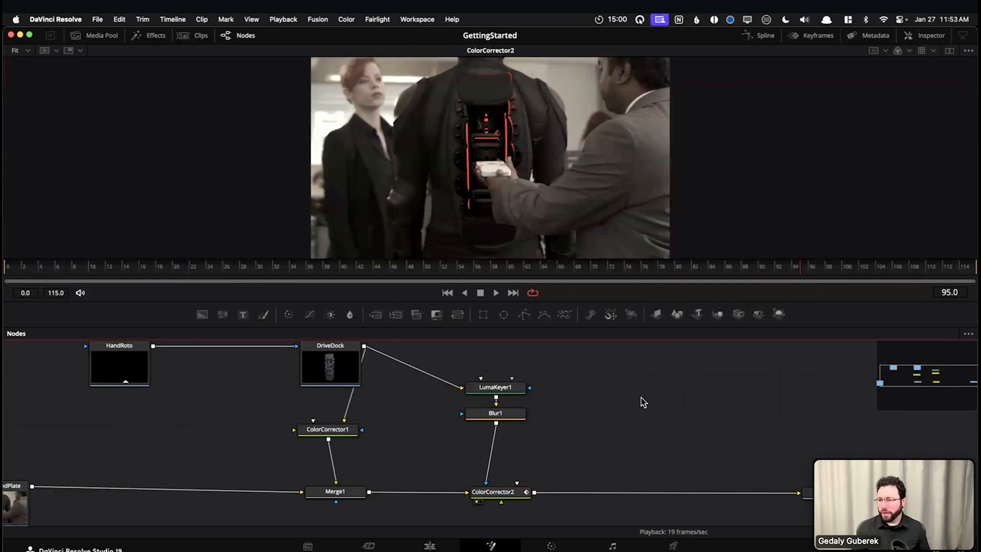
pyautogui.click(518, 492)
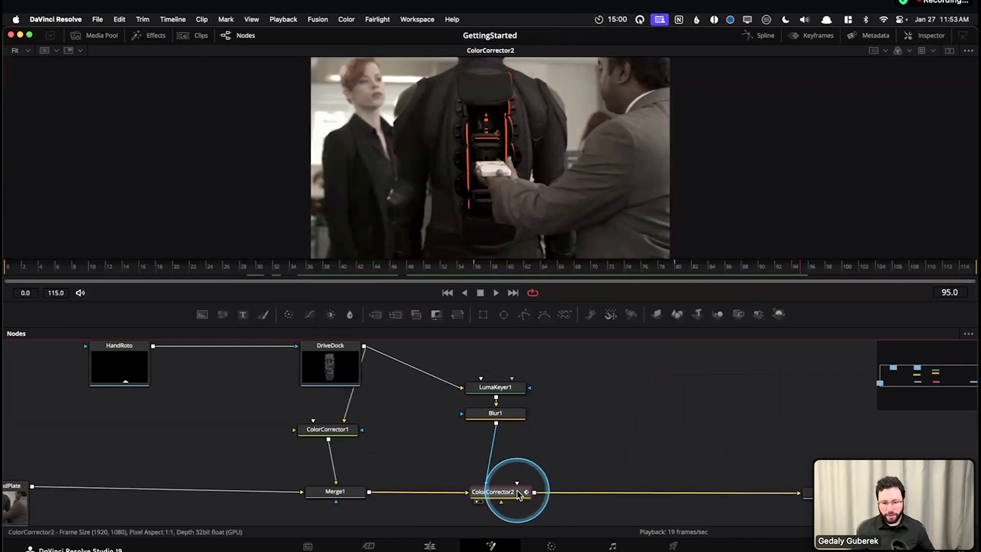
pyautogui.hotkey('shift', 'space')
pyautogui.write('vig')
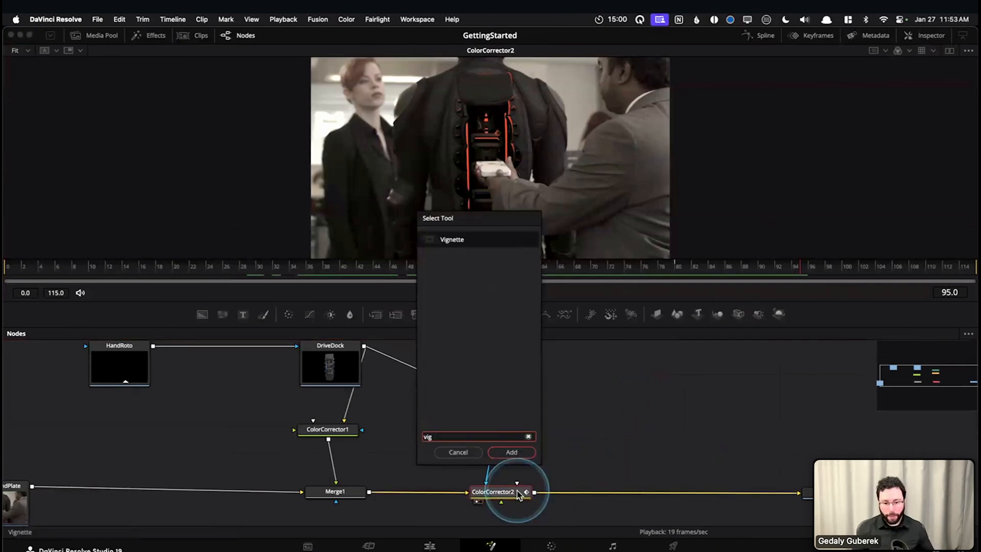
pyautogui.press('Escape')
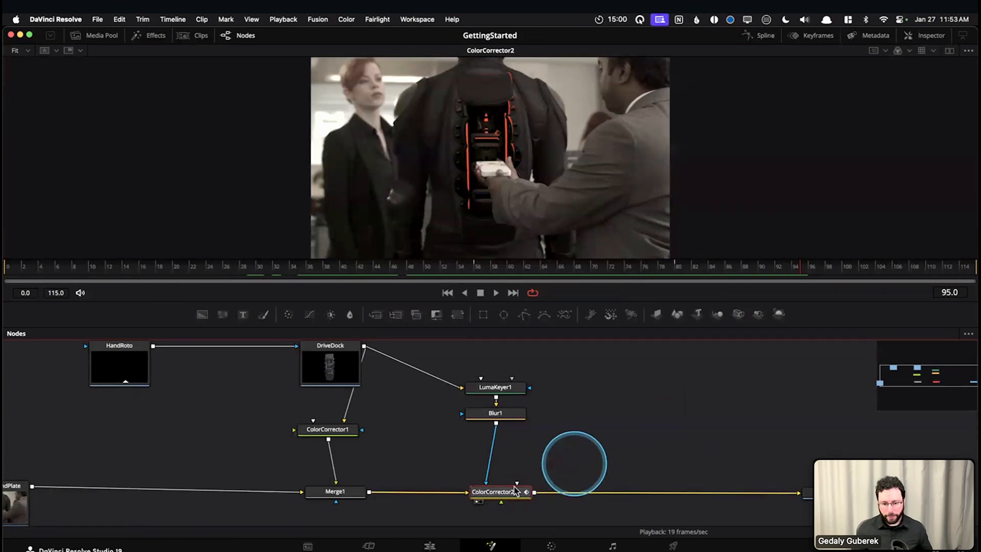
# Search the tool selector for "vig" and add a Vignette node directly after ColorCorrector2
pyautogui.click(516, 497)
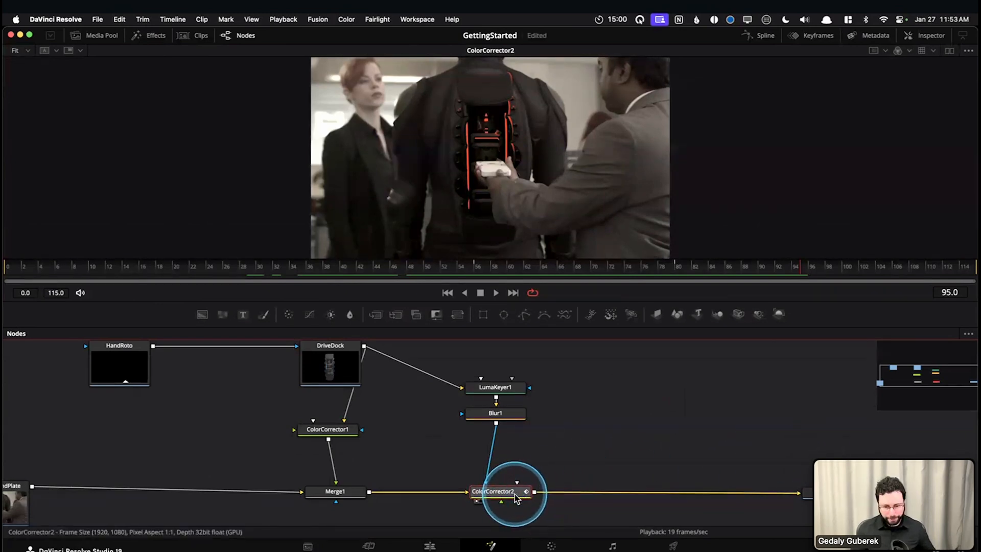
pyautogui.click(517, 498)
pyautogui.hotkey('shift', 'space')
pyautogui.write('vig')
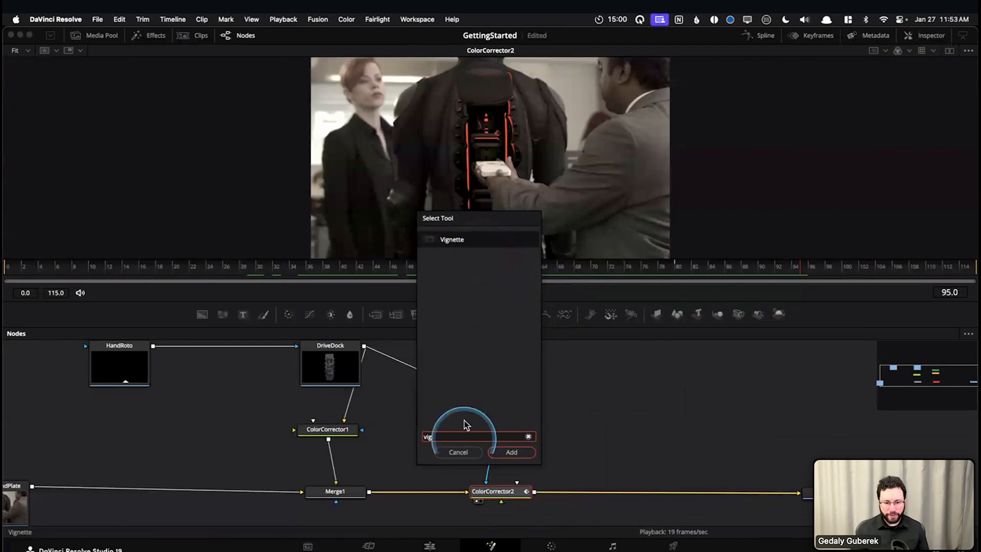
pyautogui.click(513, 453)
# Place the Vignette node midway between ColorCorrector2 and MediaOut1, and display it in the viewer
pyautogui.moveTo(574, 489); pyautogui.dragTo(656, 490)
pyautogui.moveTo(656, 448); pyautogui.dragTo(576, 440)
pyautogui.click(590, 484)
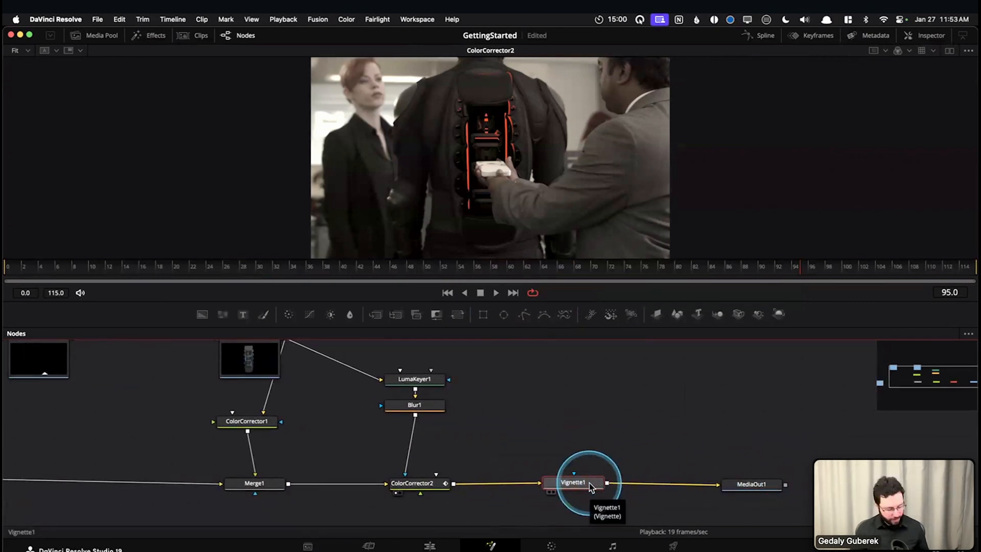
pyautogui.press('1')
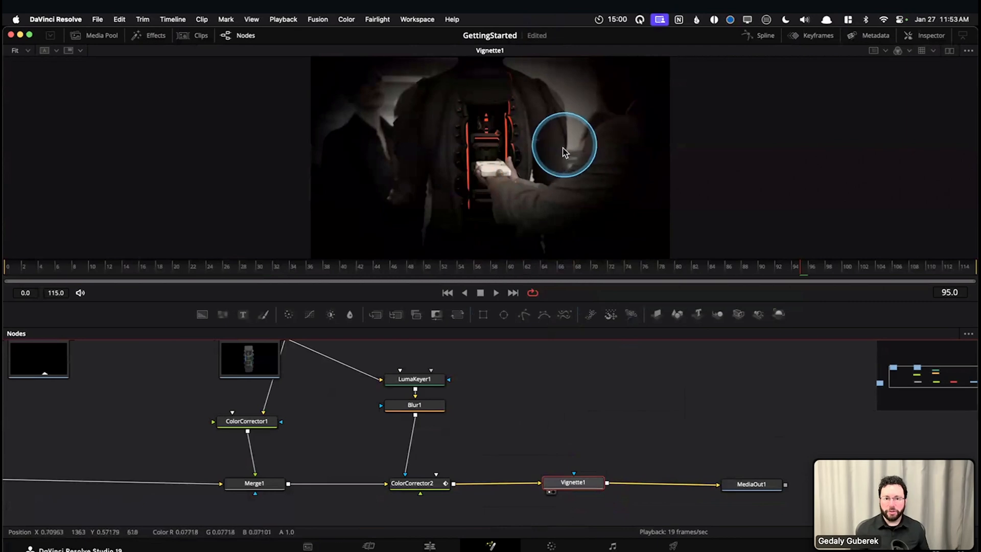
# Show Vignette1's controls in the Inspector and repeatedly bypass and re-enable the node to compare the image with and without it
pyautogui.click(925, 35)
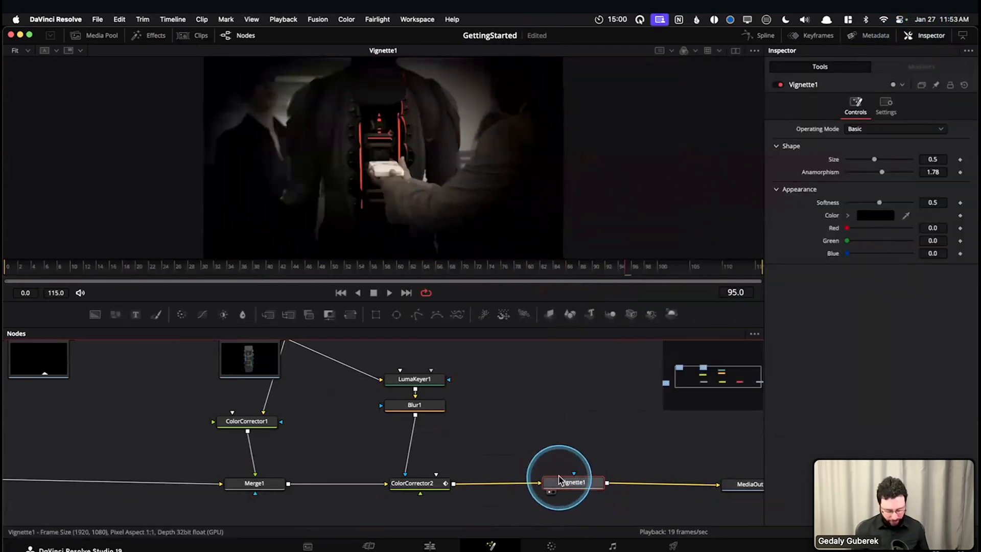
pyautogui.hotkey('ctrl', 'p')
pyautogui.hotkey('ctrl', 'p')
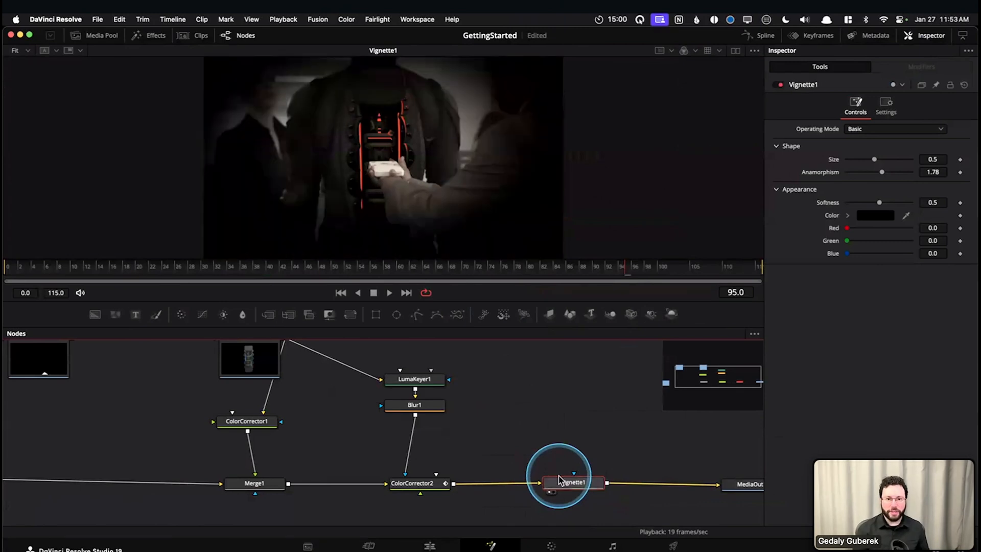
pyautogui.hotkey('ctrl', 'p')
pyautogui.hotkey('ctrl', 'p')
pyautogui.hotkey('ctrl', 'p')
pyautogui.hotkey('ctrl', 'p')
pyautogui.hotkey('ctrl', 'p')
pyautogui.hotkey('ctrl', 'p')
pyautogui.hotkey('ctrl', 'p')
pyautogui.hotkey('ctrl', 'p')
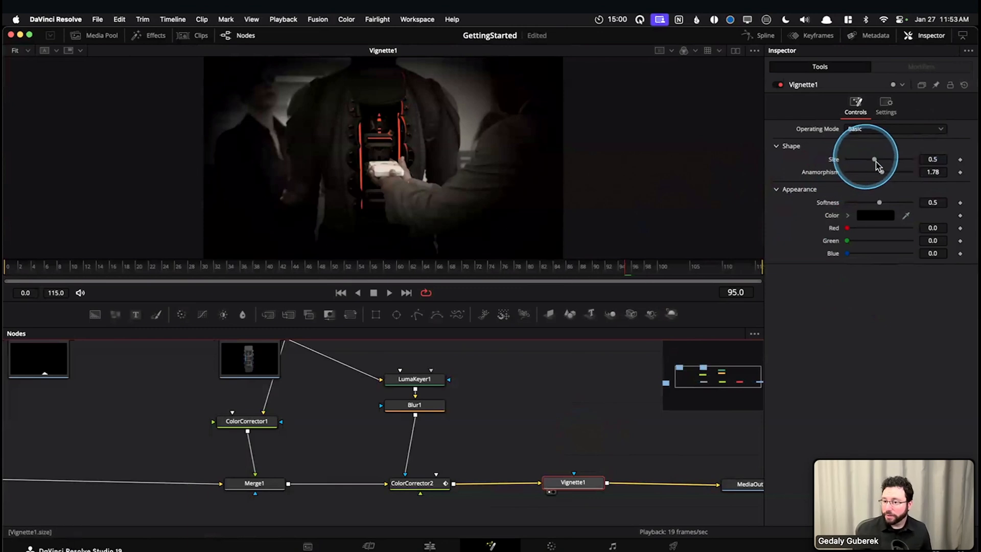
# Try different Size values for Vignette1, from 0.125 up to about 0.8
pyautogui.moveTo(875, 159); pyautogui.dragTo(822, 161)
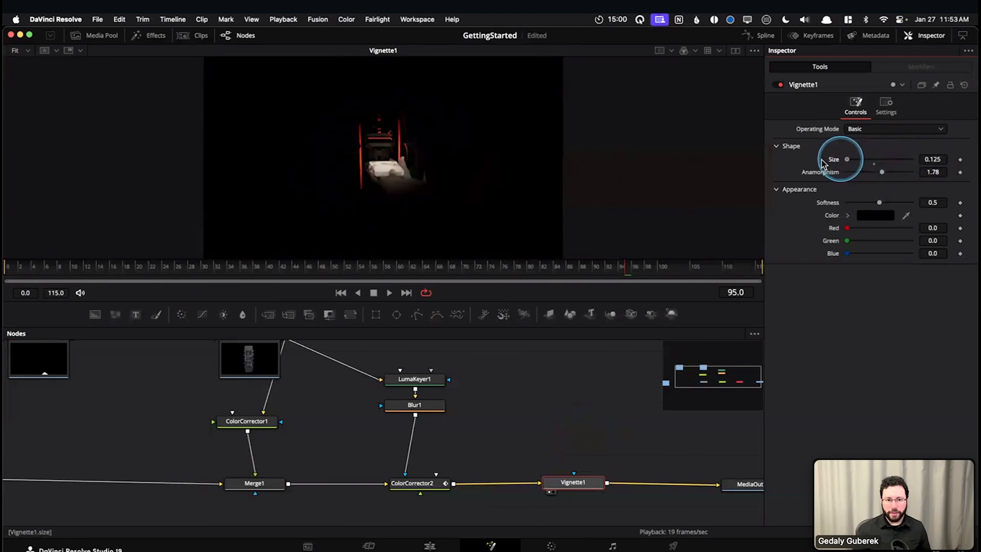
pyautogui.moveTo(881, 165); pyautogui.dragTo(828, 161)
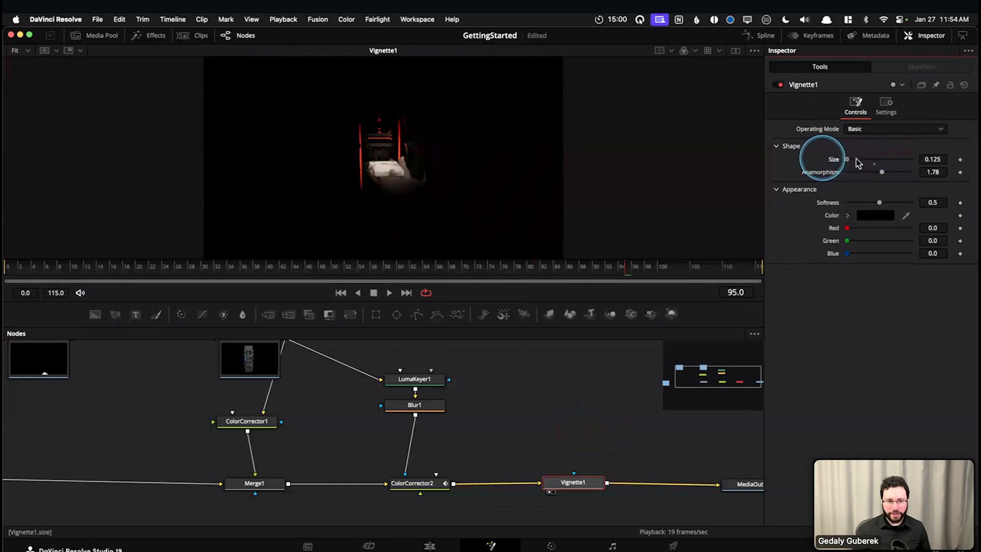
pyautogui.moveTo(901, 162)
pyautogui.mouseDown()
pyautogui.moveTo(911, 161)
pyautogui.moveTo(849, 164)
pyautogui.moveTo(898, 162)
pyautogui.mouseUp()
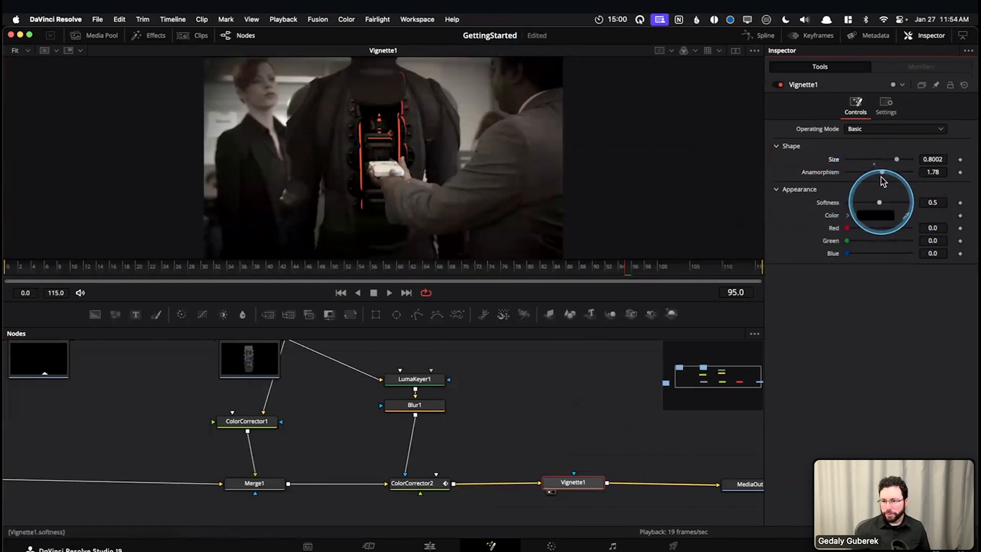
# Try higher Anamorphism values for Vignette1, from about 2.5 up to about 2.8
pyautogui.moveTo(883, 173)
pyautogui.mouseDown()
pyautogui.moveTo(908, 173)
pyautogui.moveTo(847, 174)
pyautogui.moveTo(898, 176)
pyautogui.mouseUp()
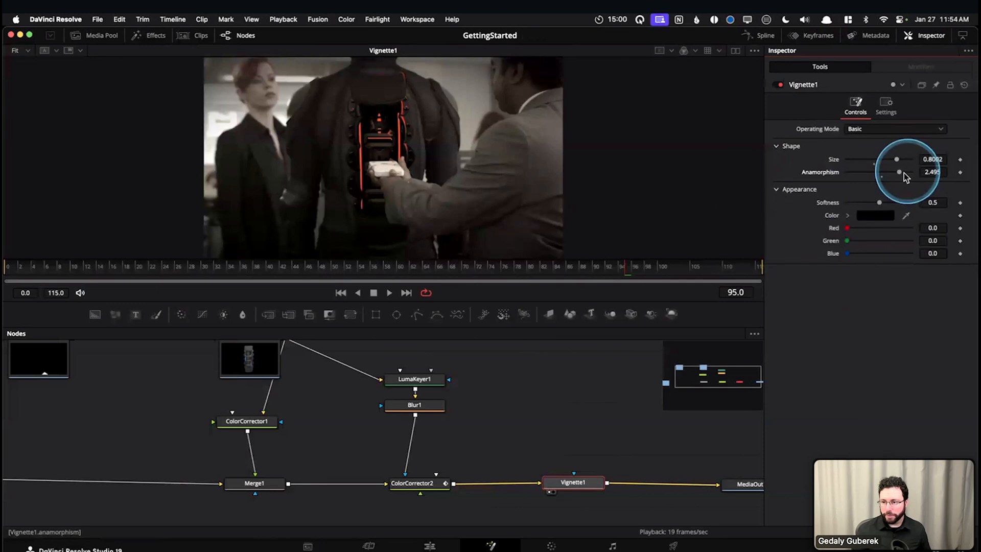
pyautogui.moveTo(901, 172)
pyautogui.mouseDown()
pyautogui.moveTo(858, 172)
pyautogui.moveTo(912, 175)
pyautogui.moveTo(901, 179)
pyautogui.mouseUp()
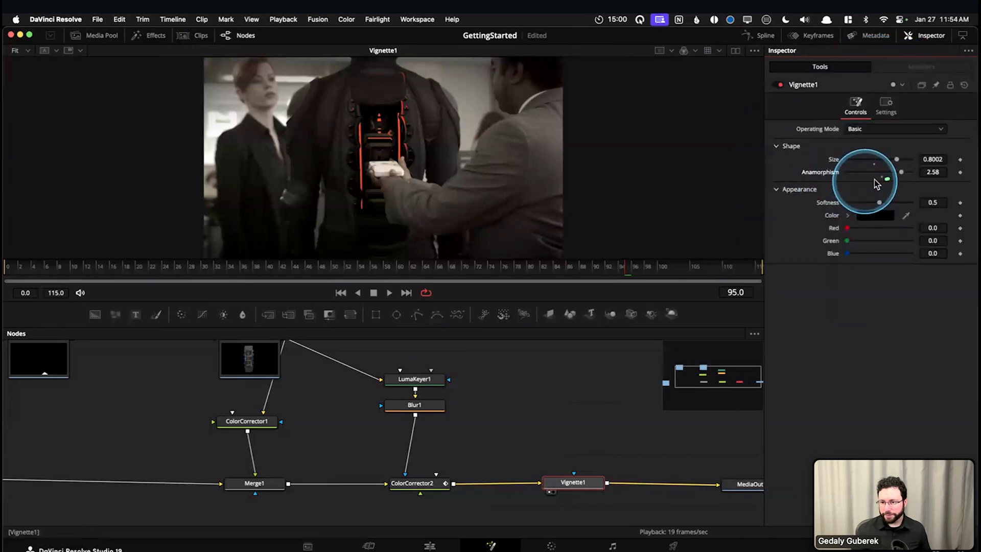
pyautogui.click(883, 173)
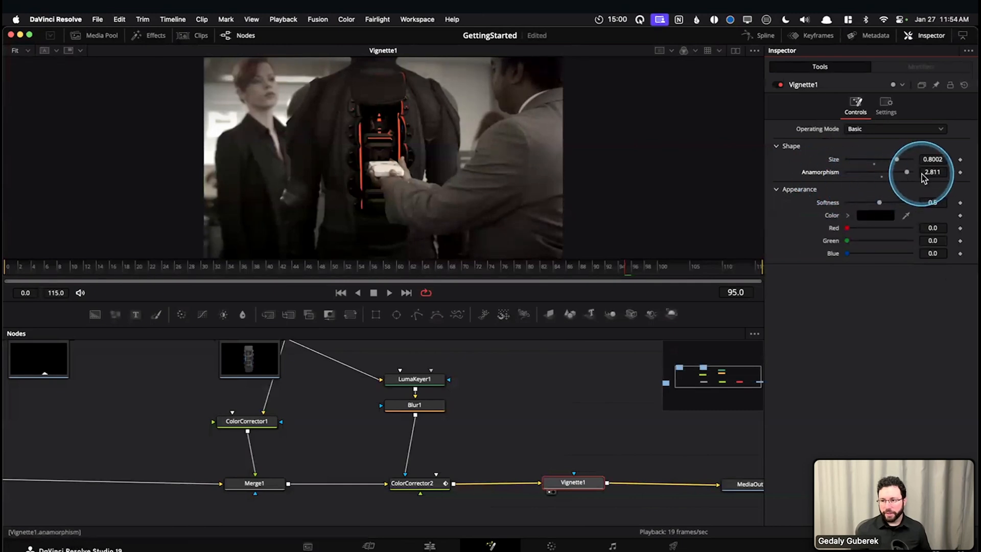
# Reset Vignette1's Anamorphism and Size to their defaults of 1.78 and 0.5
pyautogui.doubleClick(820, 174)
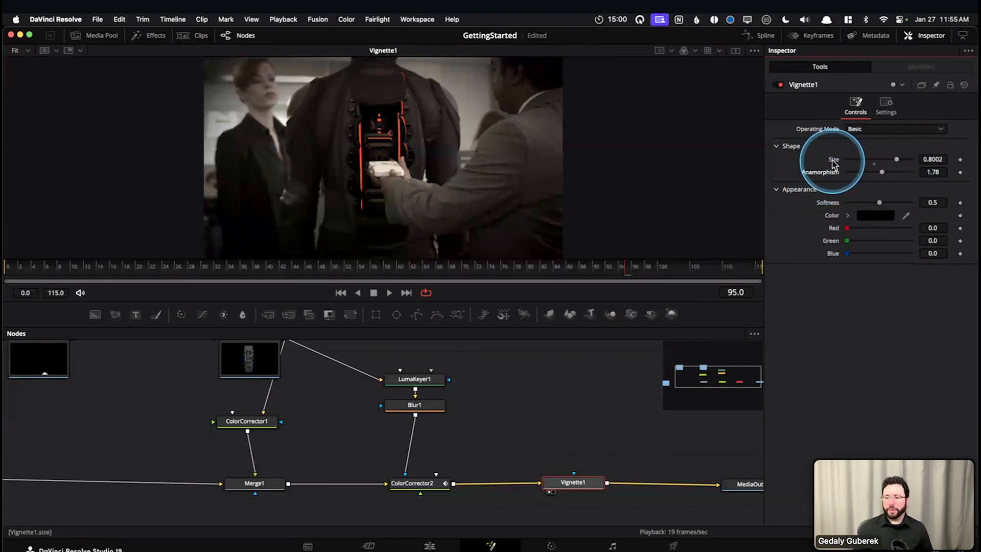
pyautogui.doubleClick(834, 163)
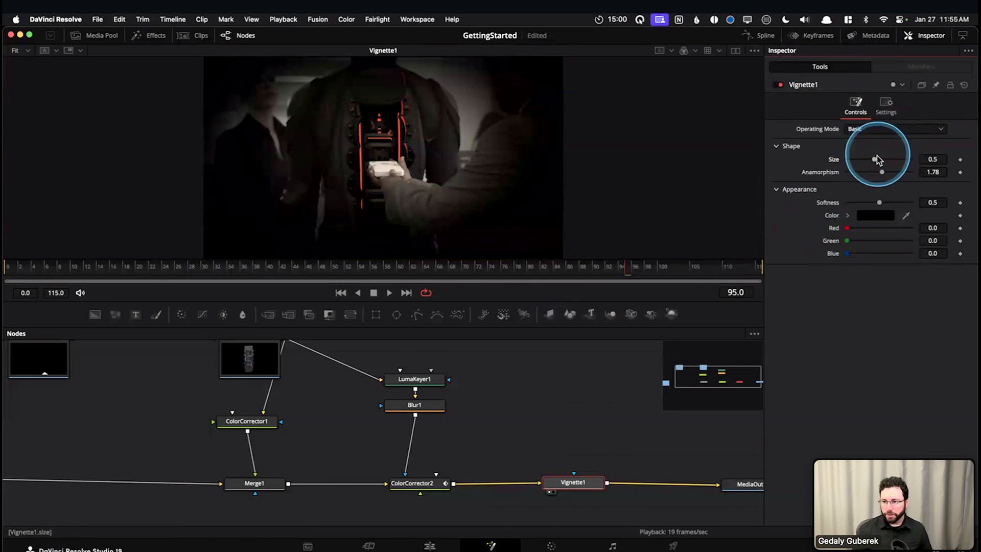
# Set Vignette1's Size to about 0.814 and its Softness to about 0.409
pyautogui.moveTo(875, 161); pyautogui.dragTo(900, 159)
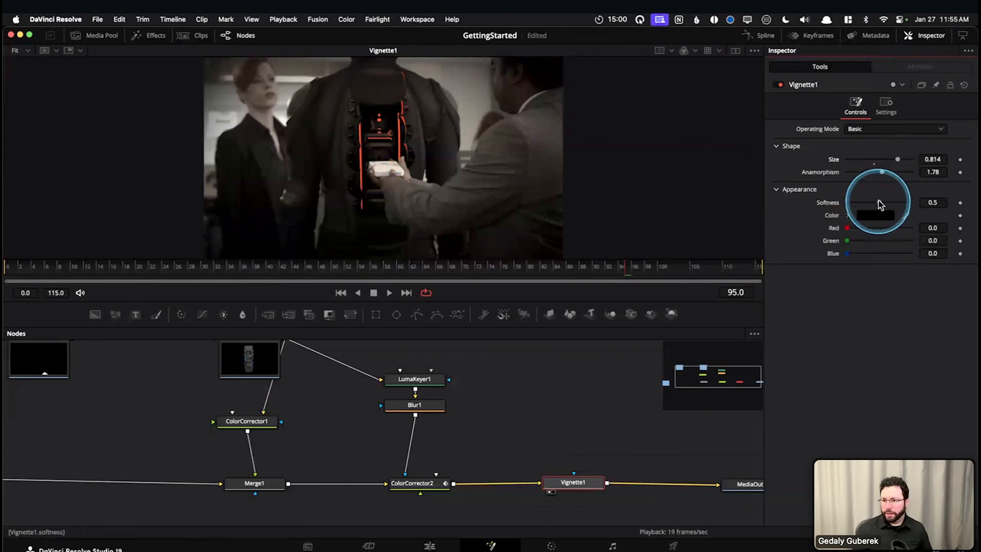
pyautogui.moveTo(880, 204); pyautogui.dragTo(820, 206)
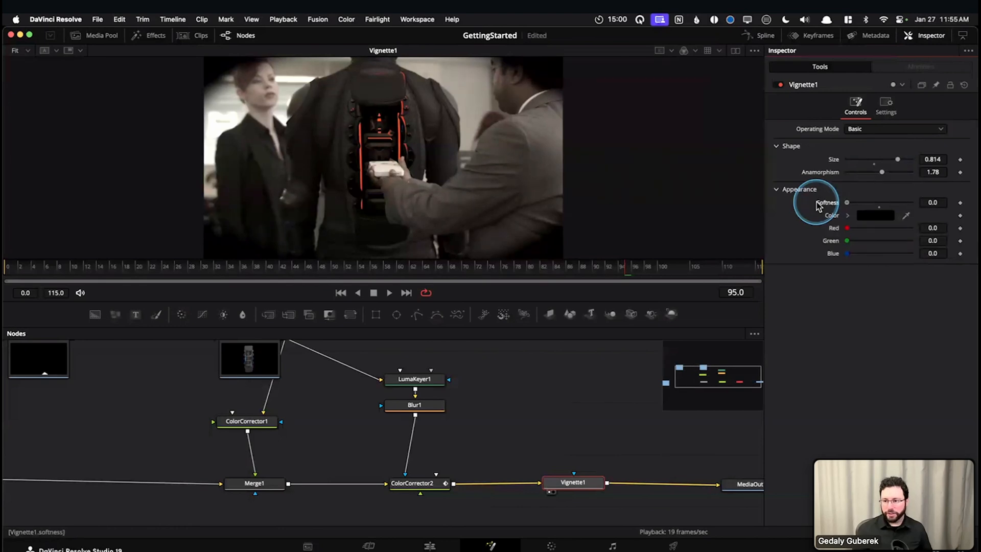
pyautogui.moveTo(844, 206); pyautogui.dragTo(867, 205)
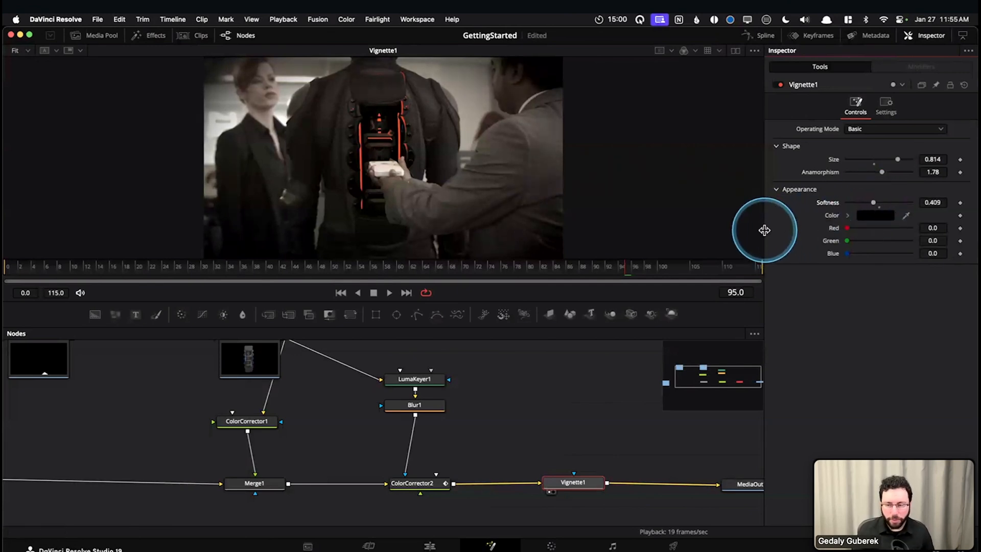
# Compare the image with and without Vignette1 by repeatedly bypassing and re-enabling it, nudging the node slightly toward MediaOut1
pyautogui.click(776, 85)
pyautogui.click(779, 85)
pyautogui.click(779, 85)
pyautogui.click(778, 85)
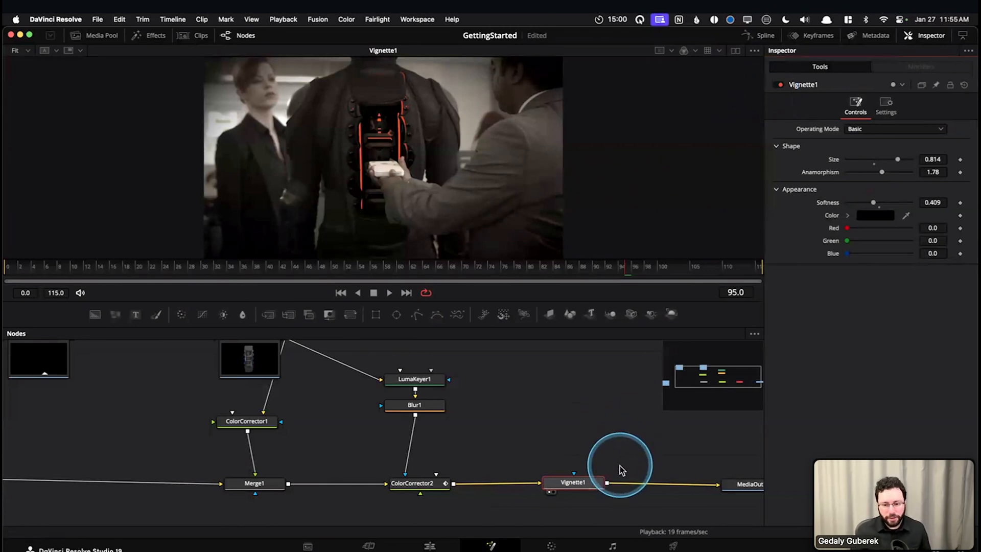
pyautogui.click(580, 482)
pyautogui.moveTo(594, 486); pyautogui.dragTo(599, 490)
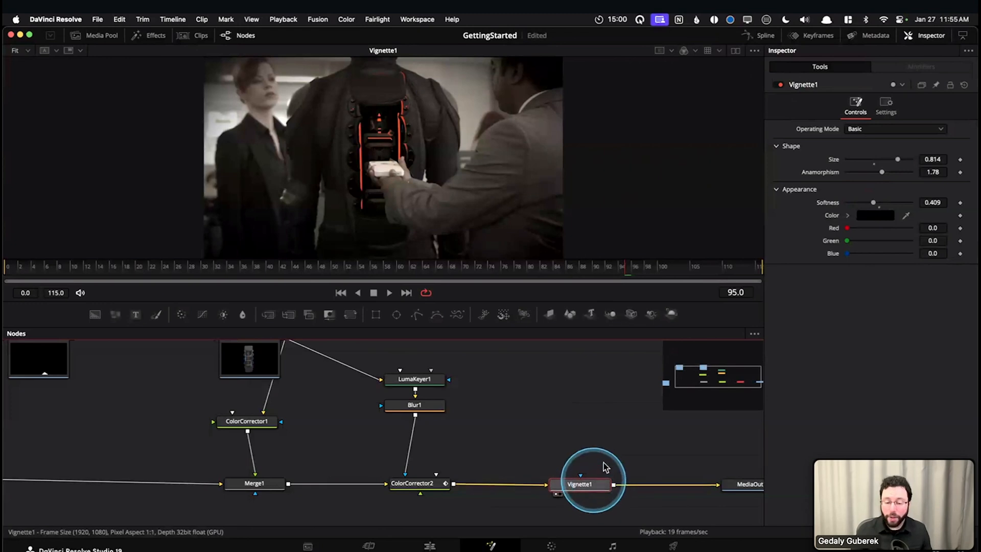
pyautogui.click(780, 85)
pyautogui.click(780, 85)
pyautogui.moveTo(568, 455); pyautogui.dragTo(449, 430)
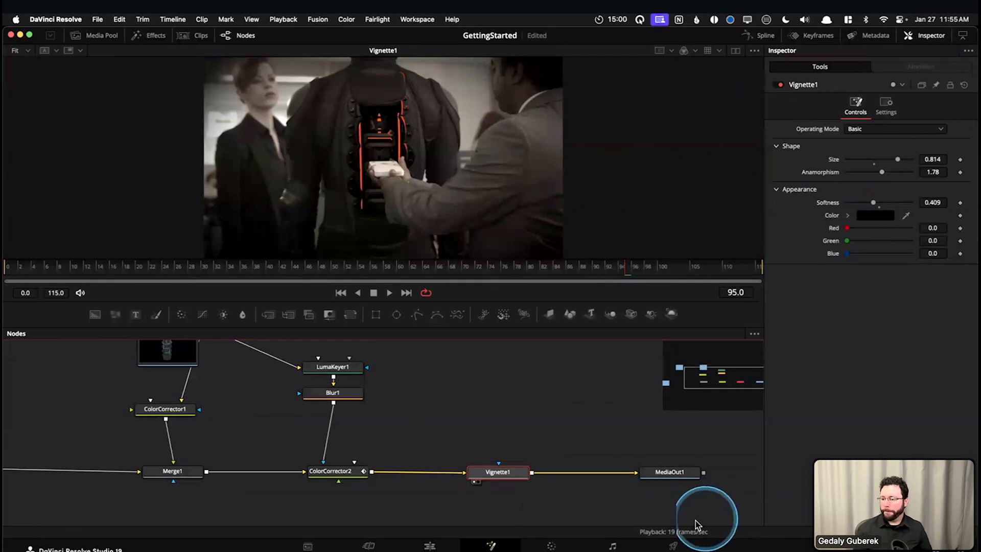
pyautogui.click(532, 458)
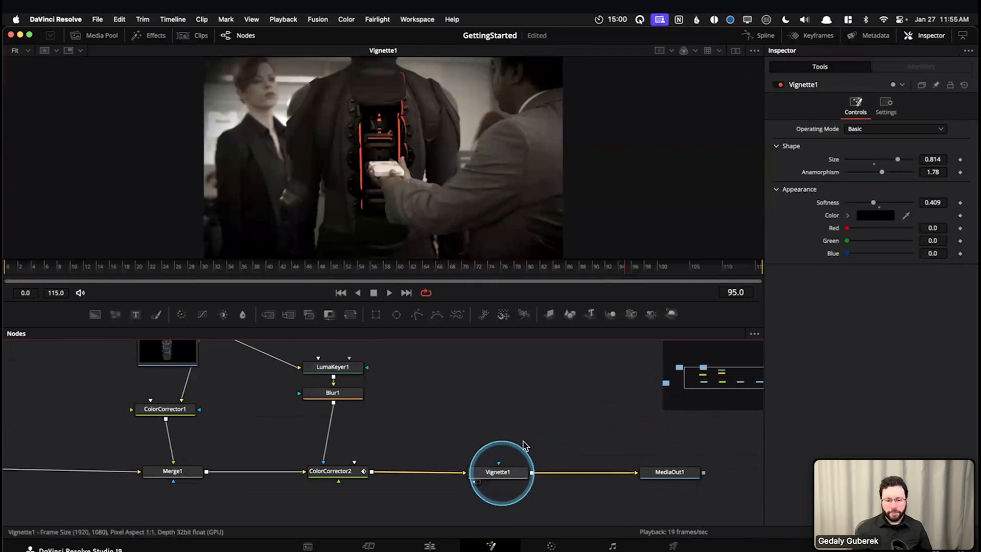
# Scrub through the finished comp back to frame 0 and review the node tree from BackgroundPlate to Vignette1
pyautogui.moveTo(511, 279); pyautogui.dragTo(5, 261)
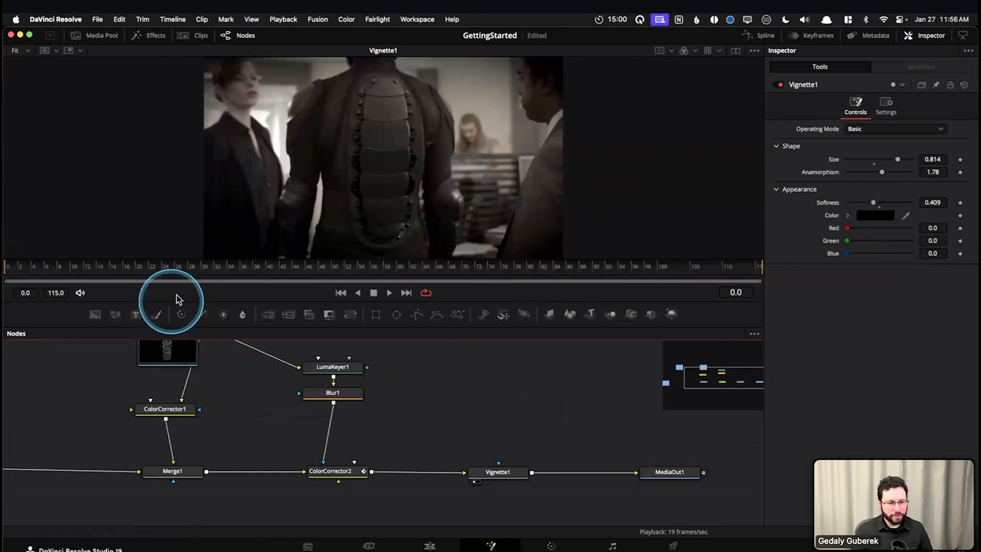
pyautogui.click(284, 267)
pyautogui.moveTo(370, 283)
pyautogui.mouseDown()
pyautogui.moveTo(637, 278)
pyautogui.moveTo(6, 262)
pyautogui.mouseUp()
pyautogui.click(225, 411)
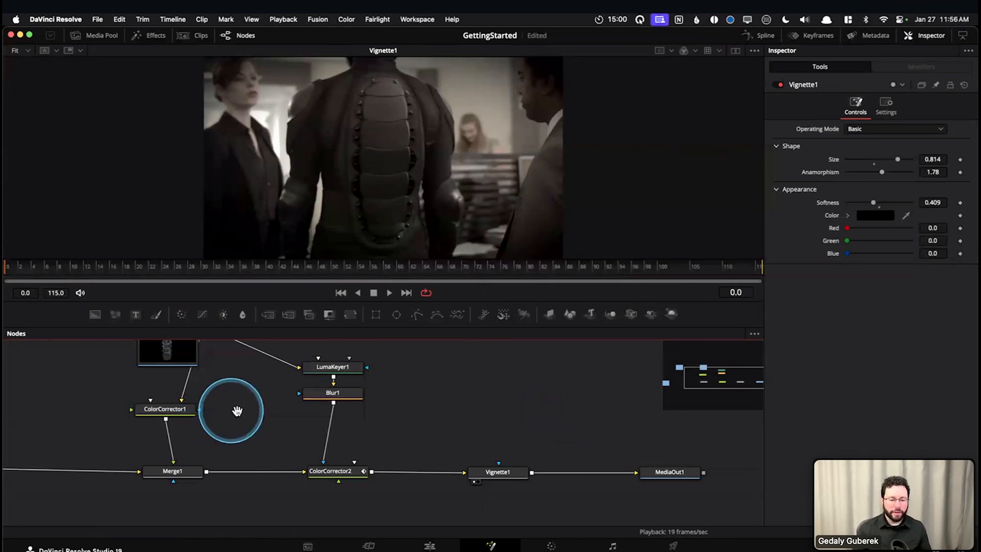
pyautogui.moveTo(237, 410); pyautogui.dragTo(294, 441)
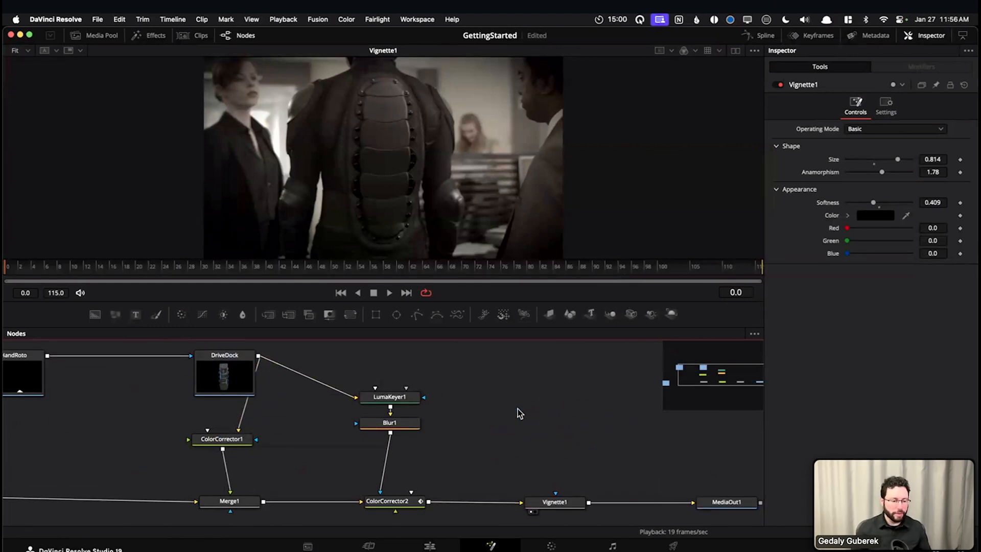
pyautogui.moveTo(513, 401); pyautogui.dragTo(588, 410)
pyautogui.moveTo(203, 428); pyautogui.dragTo(255, 438)
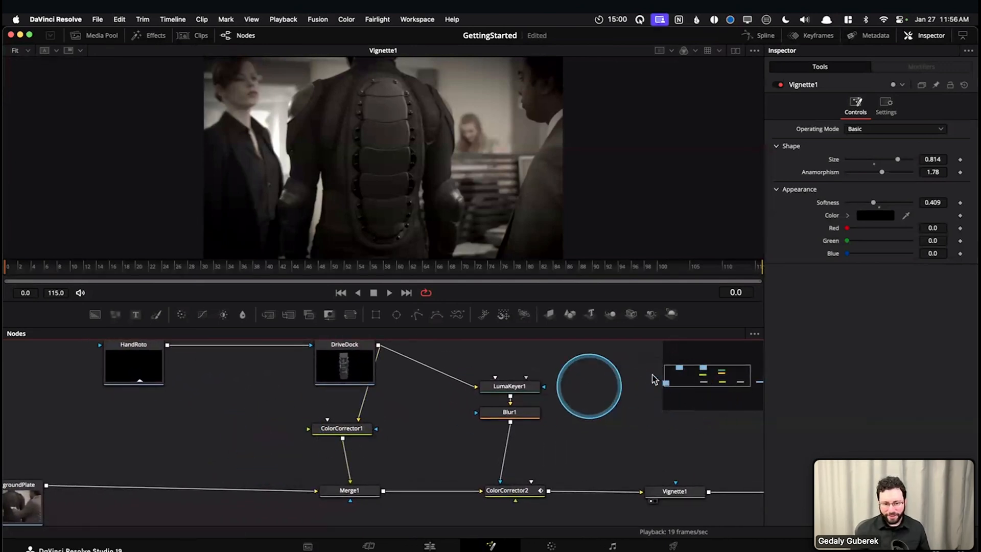
pyautogui.moveTo(687, 388)
pyautogui.mouseDown()
pyautogui.moveTo(660, 373)
pyautogui.moveTo(718, 376)
pyautogui.moveTo(693, 382)
pyautogui.mouseUp()
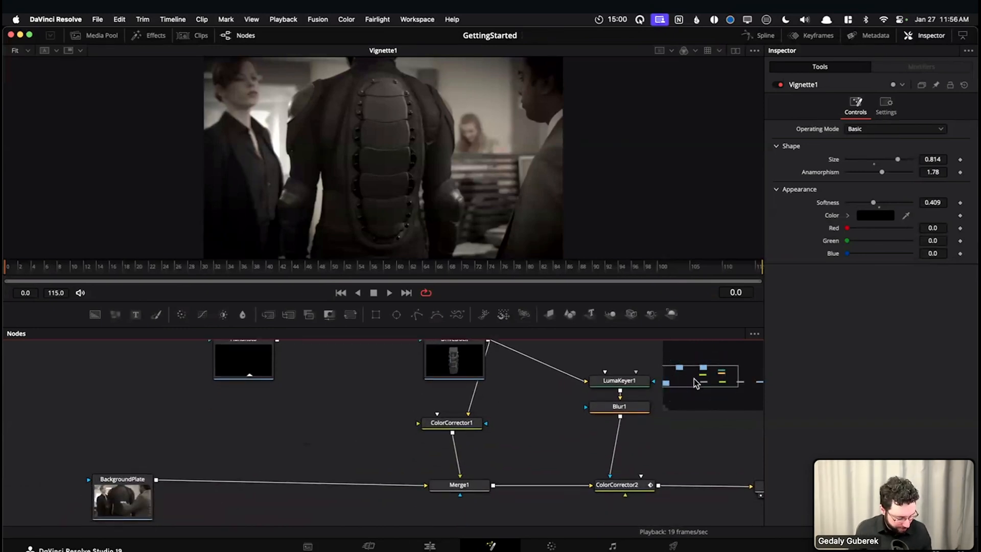
pyautogui.moveTo(694, 379); pyautogui.dragTo(713, 374)
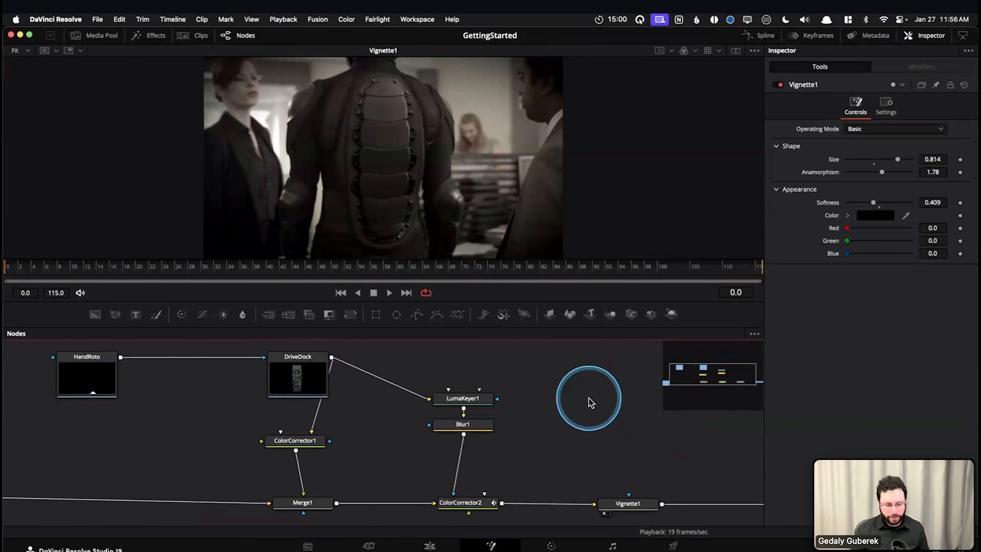
# Switch to the Edit page and play the second BackgroundPlate clip from its start at 01:00:07:05
pyautogui.hotkey('shift', '4')
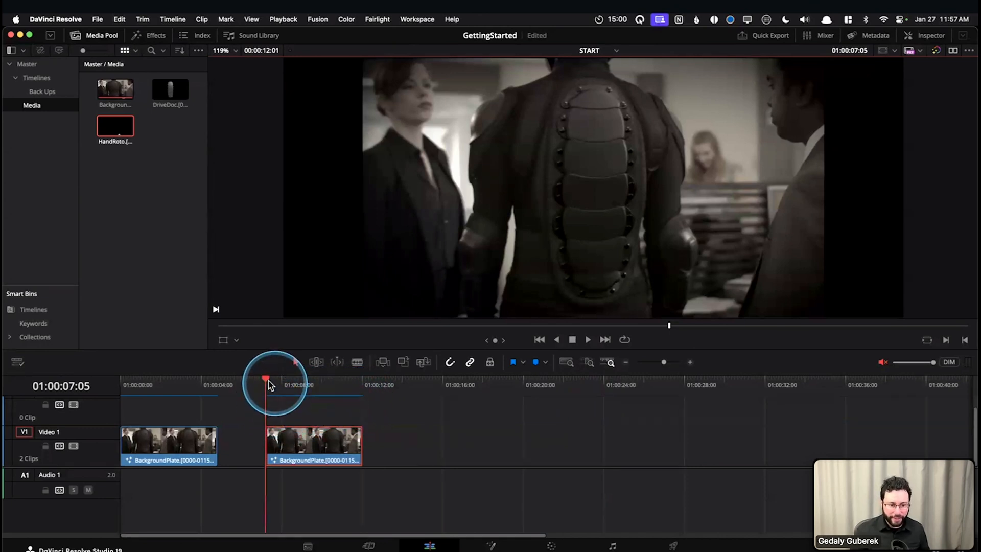
pyautogui.moveTo(286, 384); pyautogui.dragTo(268, 384)
pyautogui.press('space')
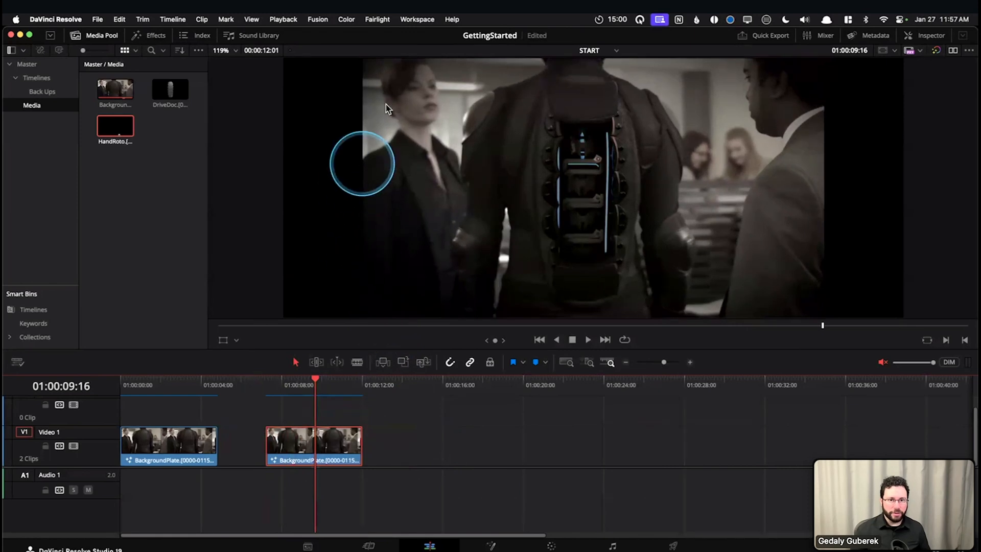
# Select Smart as the render cache mode and return the playhead to the second clip's start at 01:00:07:05
pyautogui.click(290, 21)
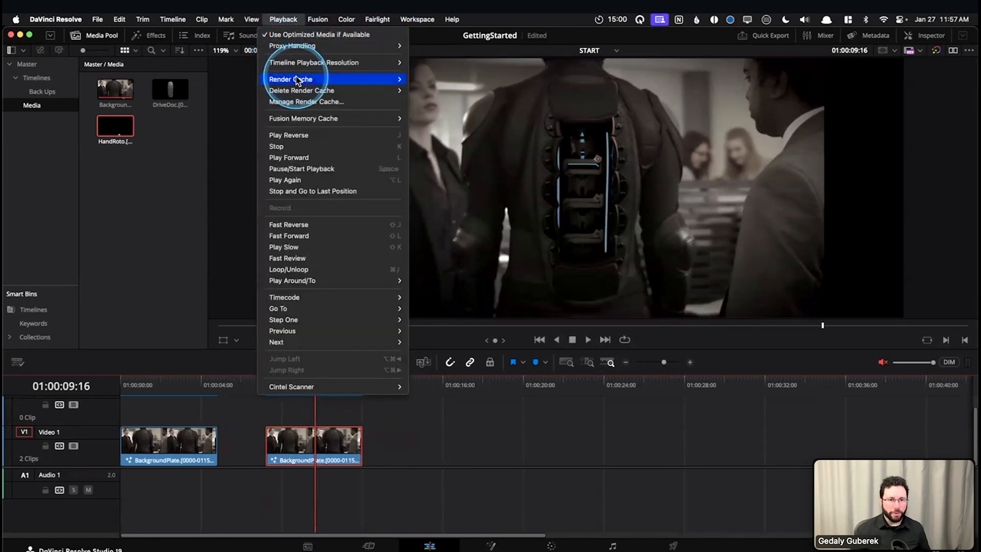
pyautogui.moveTo(299, 79)
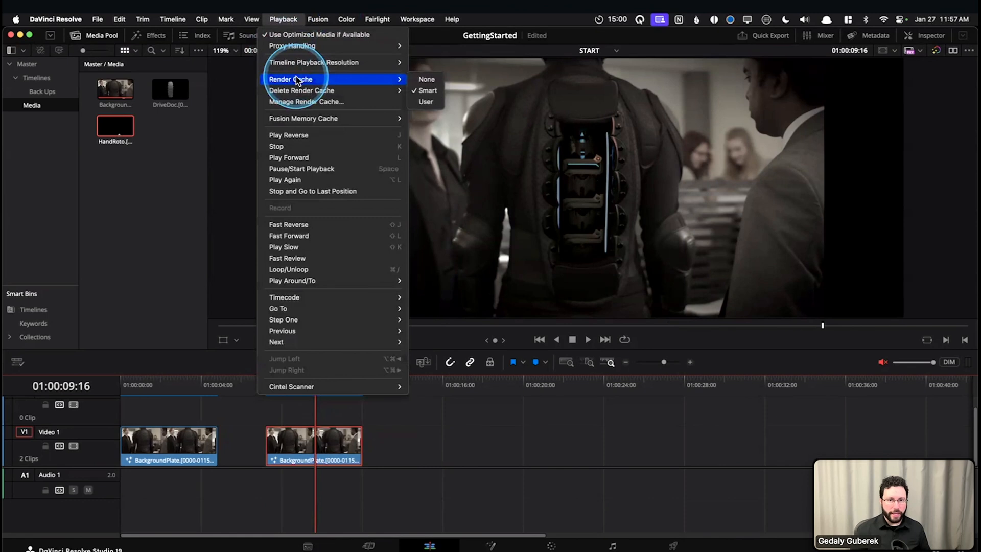
pyautogui.click(428, 91)
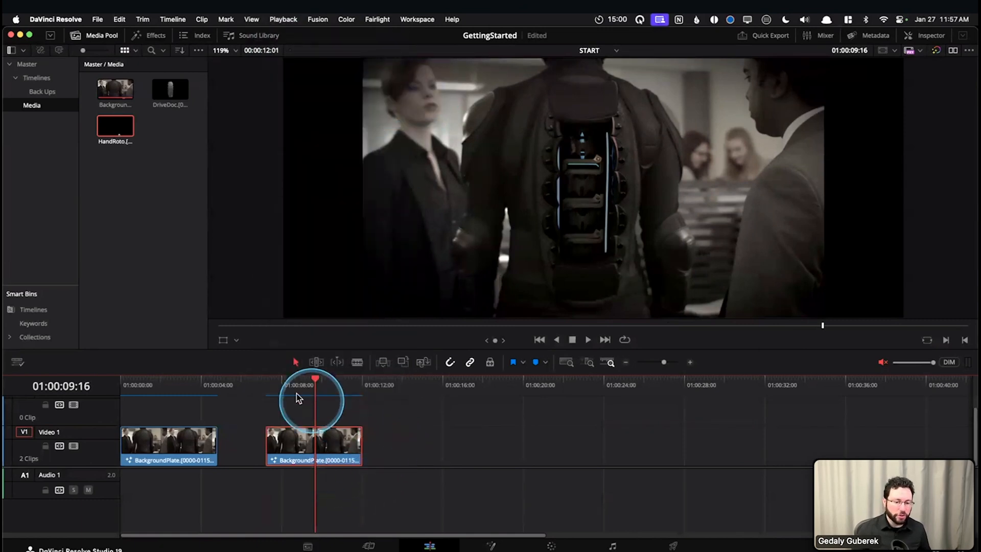
pyautogui.click(269, 384)
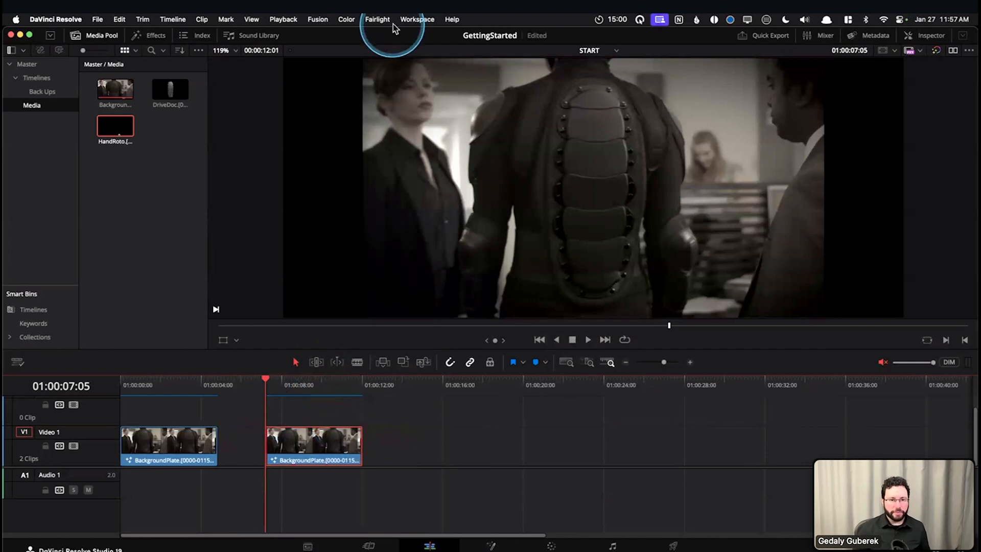
# Set the render cache mode to None, keeping the playhead at the start of the second clip
pyautogui.click(291, 21)
pyautogui.moveTo(368, 79)
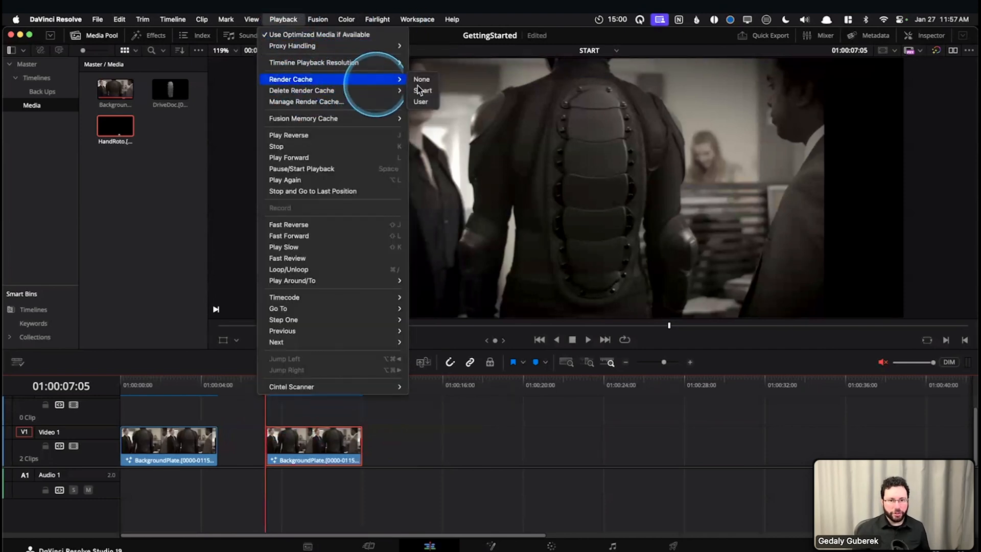
pyautogui.click(421, 79)
pyautogui.click(274, 407)
pyautogui.click(255, 388)
pyautogui.moveTo(257, 393)
pyautogui.mouseDown()
pyautogui.moveTo(327, 389)
pyautogui.moveTo(262, 398)
pyautogui.mouseUp()
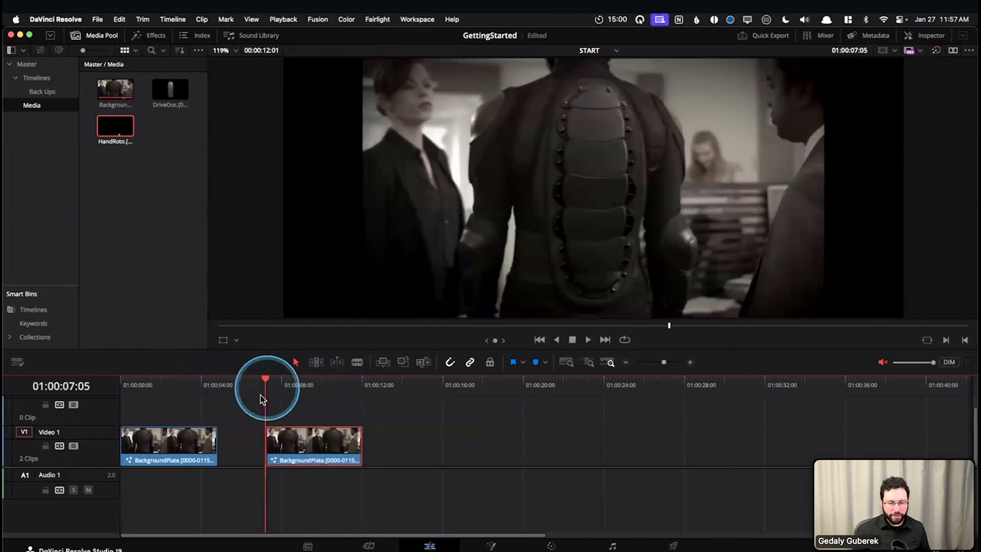
# Play and scrub the second clip without the render cache, and return the playhead to 01:00:07:05
pyautogui.press('space')
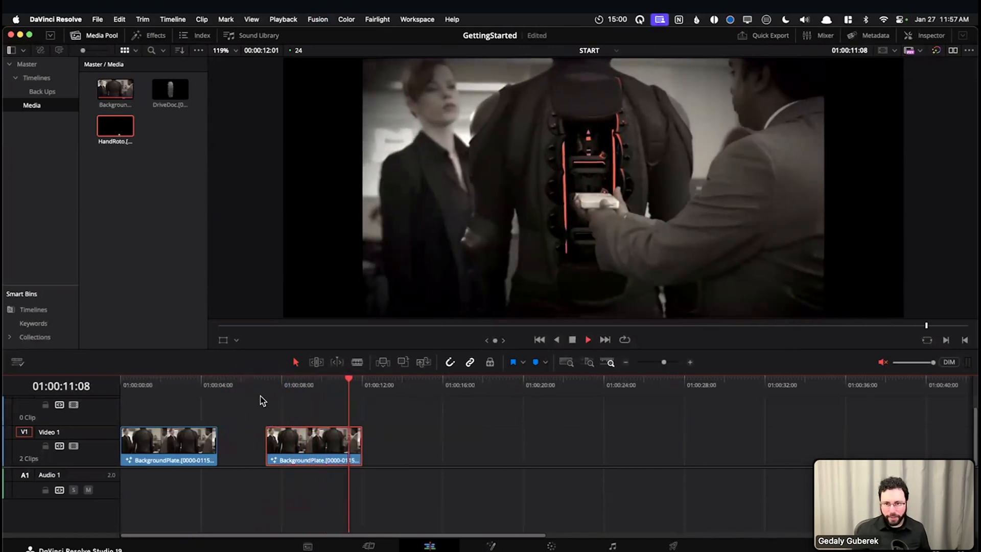
pyautogui.moveTo(271, 384); pyautogui.dragTo(300, 391)
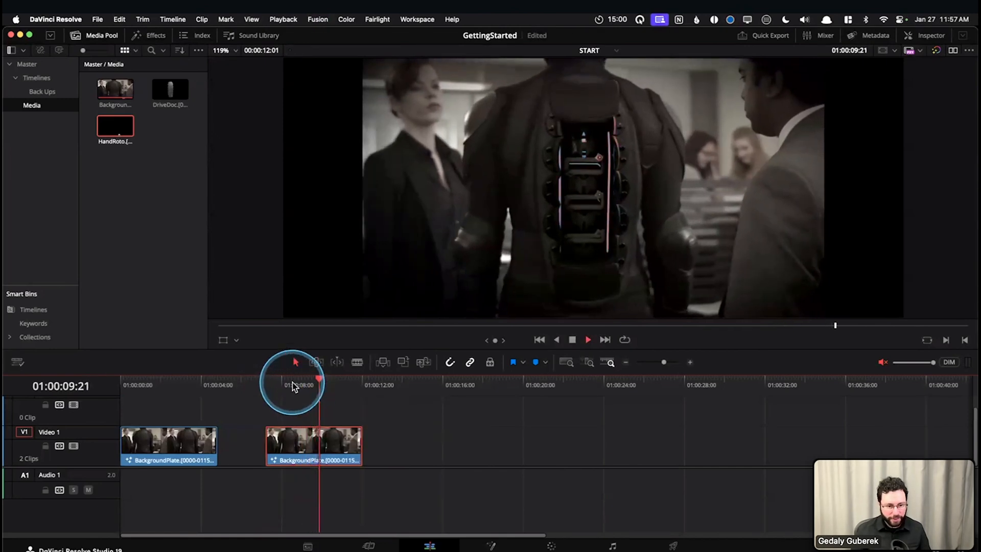
pyautogui.click(289, 383)
pyautogui.press('space')
pyautogui.moveTo(286, 385); pyautogui.dragTo(267, 389)
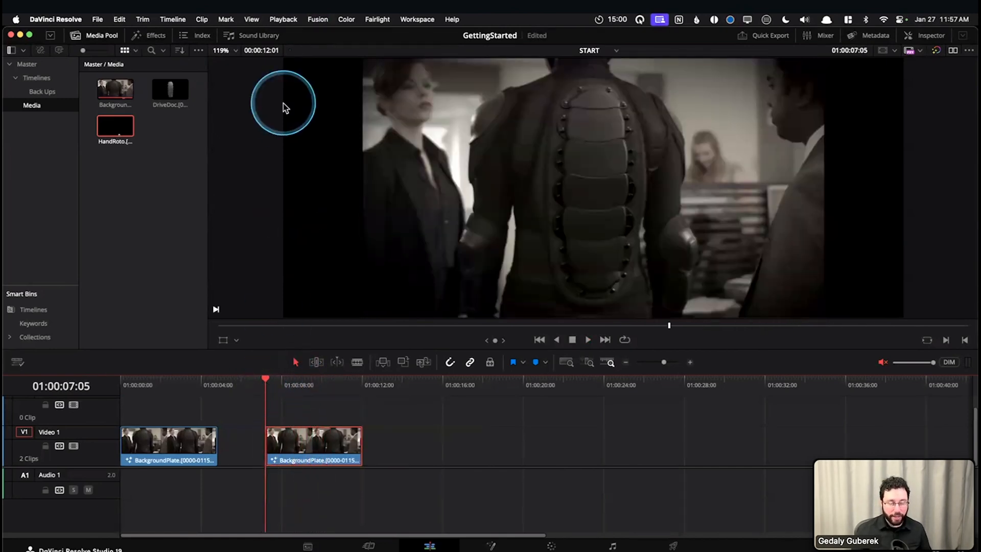
# Set the render cache mode to Smart and play the second clip from its start to check cached playback
pyautogui.click(288, 22)
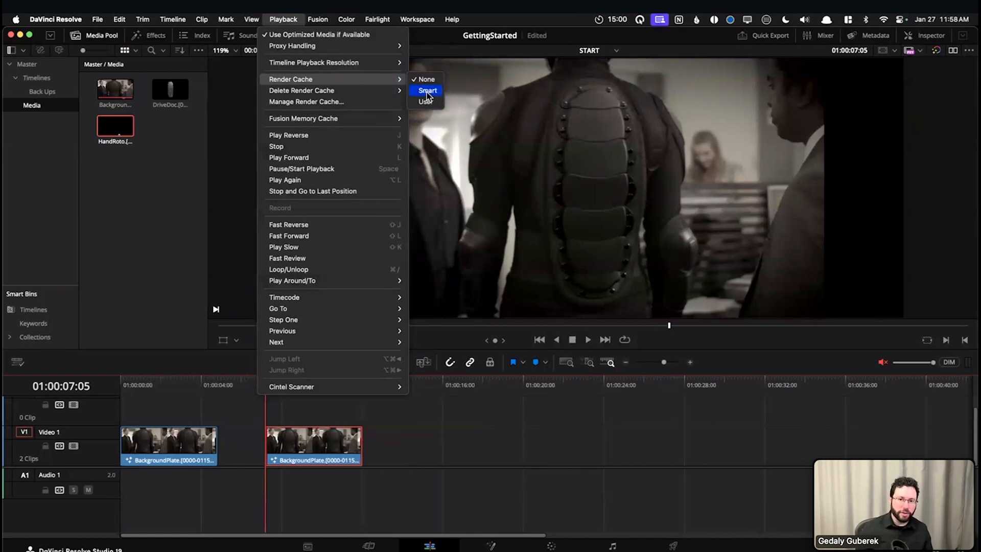
pyautogui.click(427, 91)
pyautogui.click(314, 414)
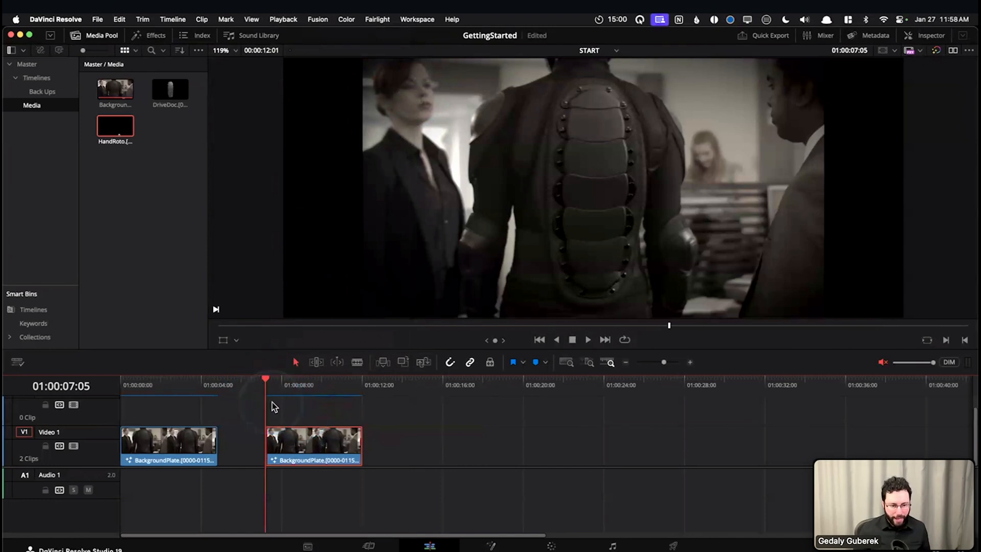
pyautogui.moveTo(354, 403); pyautogui.dragTo(355, 403)
pyautogui.press('space')
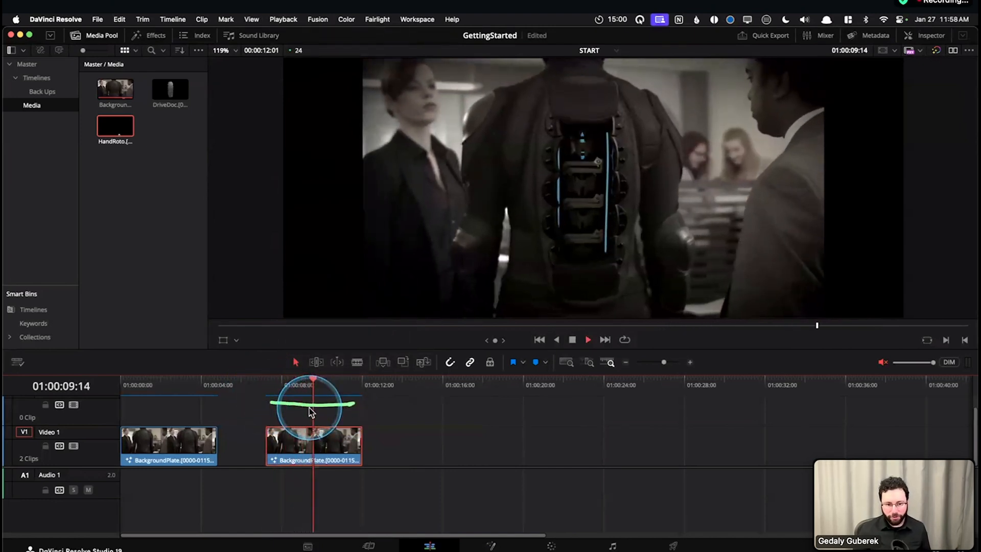
pyautogui.press('space')
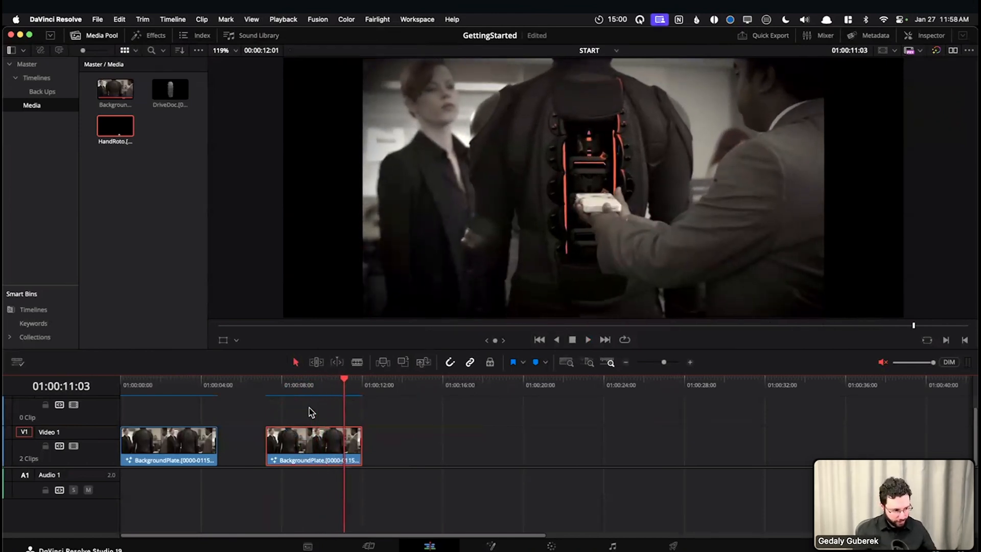
pyautogui.click(308, 408)
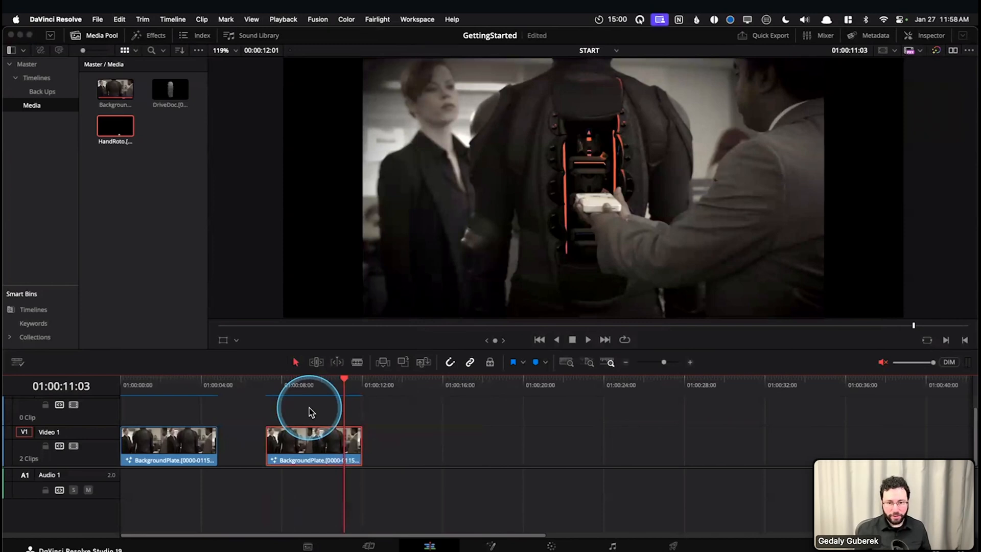
# Open the project settings and examine the Optimized Media and Render Cache options in the Master Settings
pyautogui.hotkey('shift', '9')
pyautogui.click(662, 482)
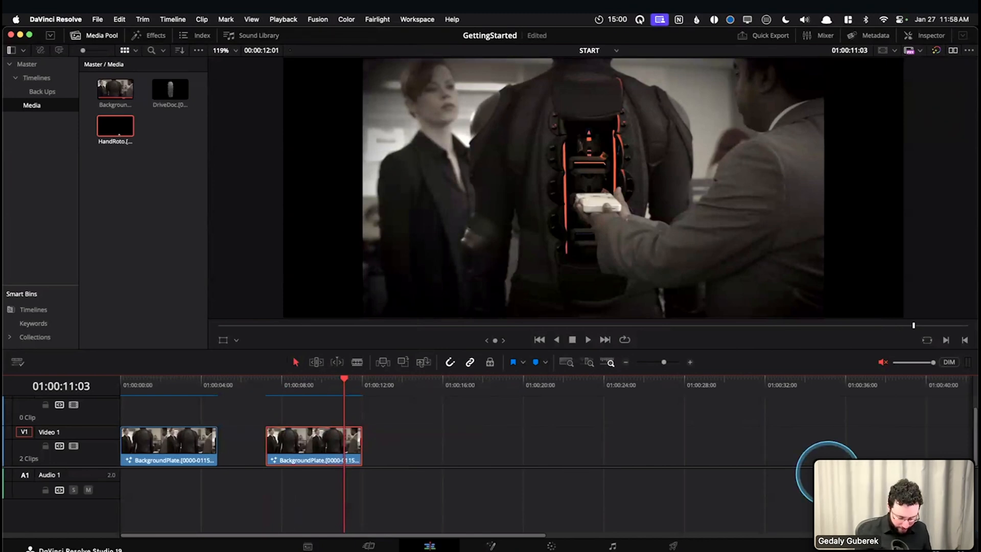
pyautogui.hotkey('shift', '9')
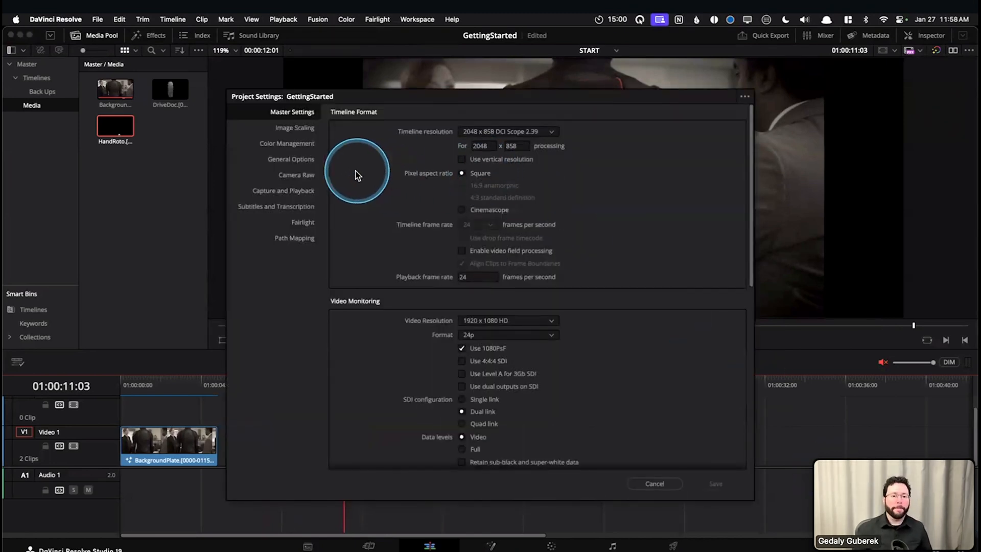
pyautogui.click(301, 160)
pyautogui.scroll(-10, 392, 244)
pyautogui.scroll(10, 370, 220)
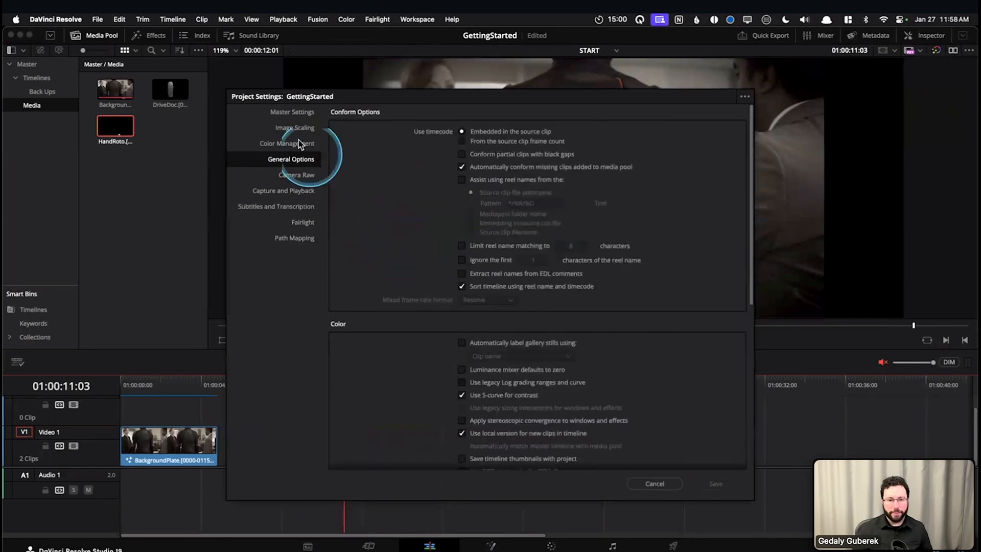
pyautogui.click(305, 115)
pyautogui.scroll(-15, 419, 298)
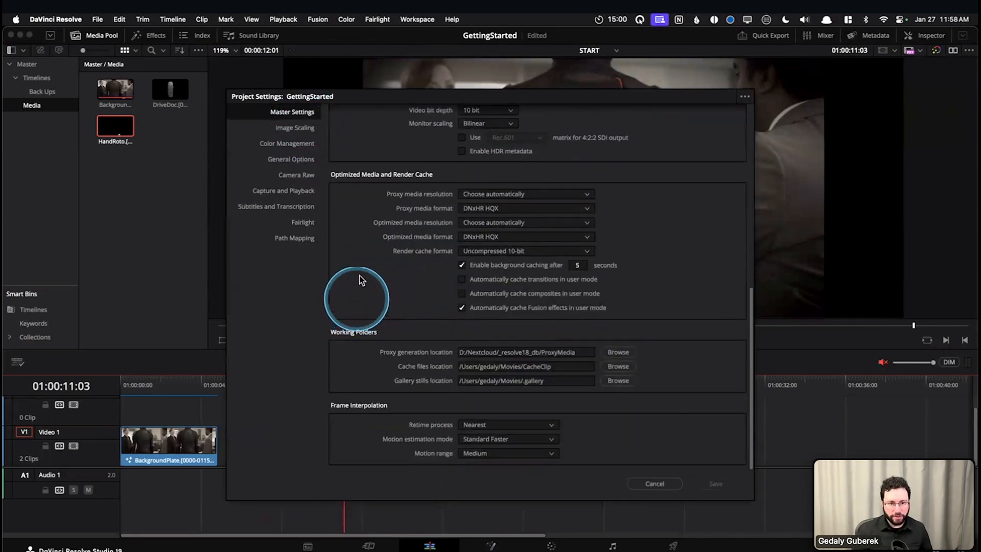
pyautogui.scroll(8, 374, 263)
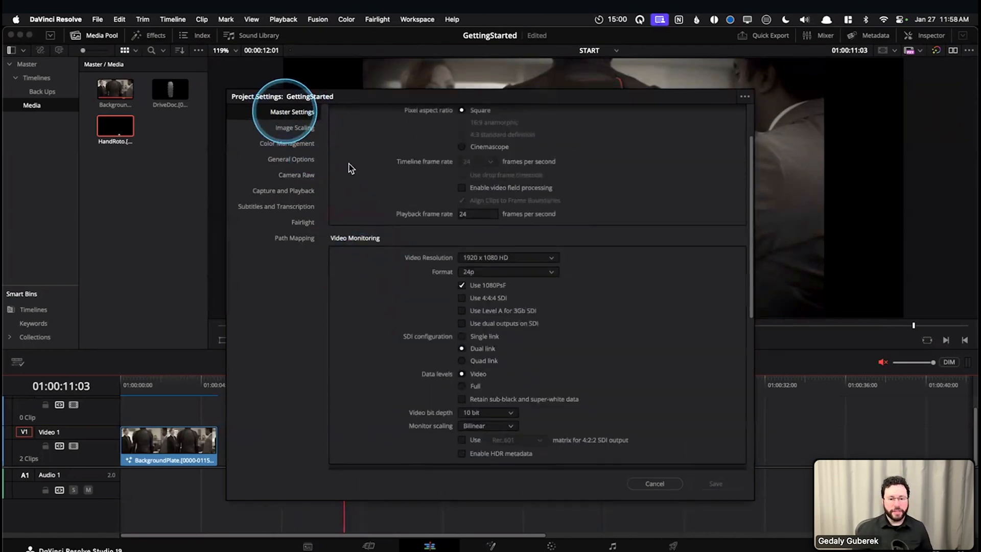
pyautogui.scroll(-5, 393, 284)
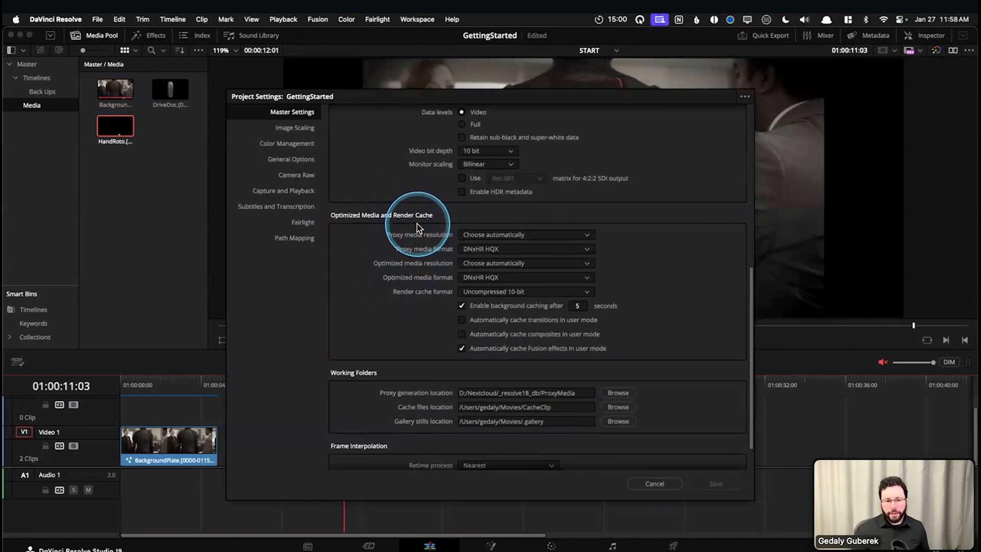
# Examine the available render cache format choices in the Optimized Media and Render Cache settings, leaving the list without choosing another format
pyautogui.moveTo(389, 300); pyautogui.dragTo(436, 298)
pyautogui.click(462, 305)
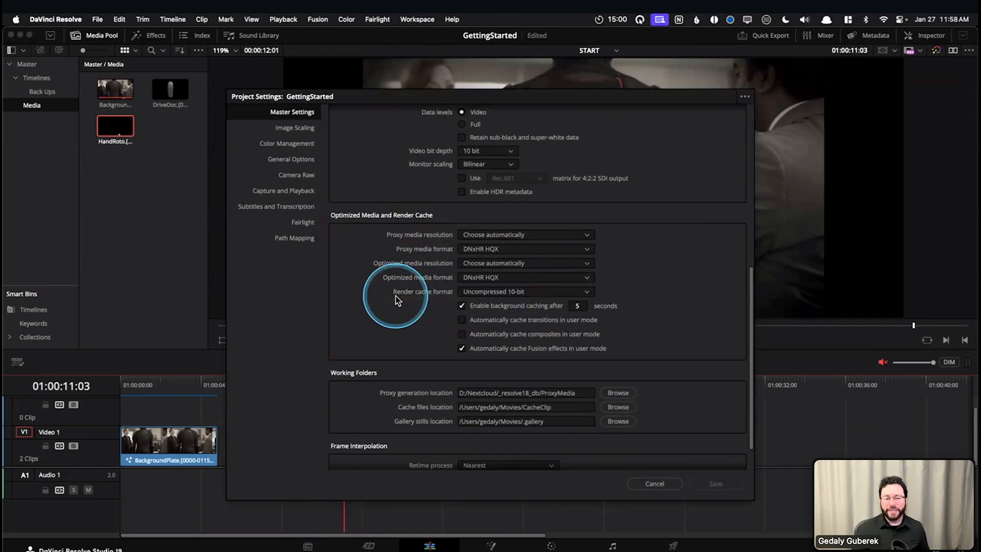
pyautogui.click(479, 293)
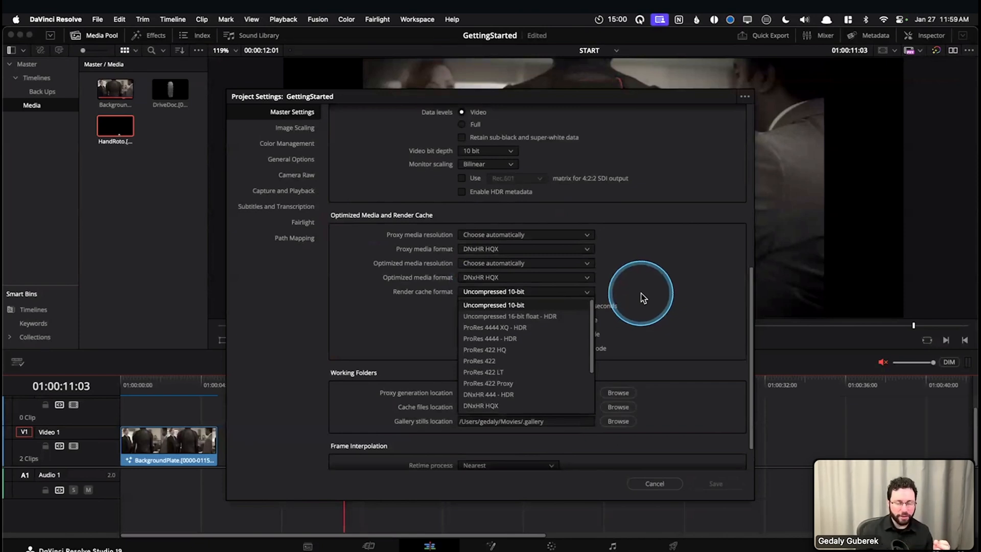
pyautogui.scroll(-1, 597, 340)
pyautogui.scroll(1, 597, 342)
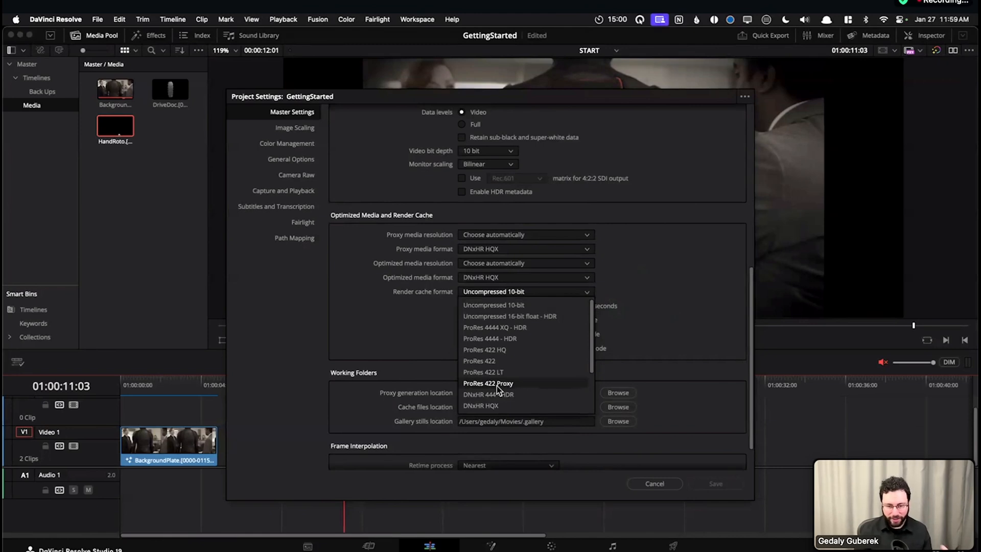
pyautogui.moveTo(496, 386); pyautogui.dragTo(427, 319)
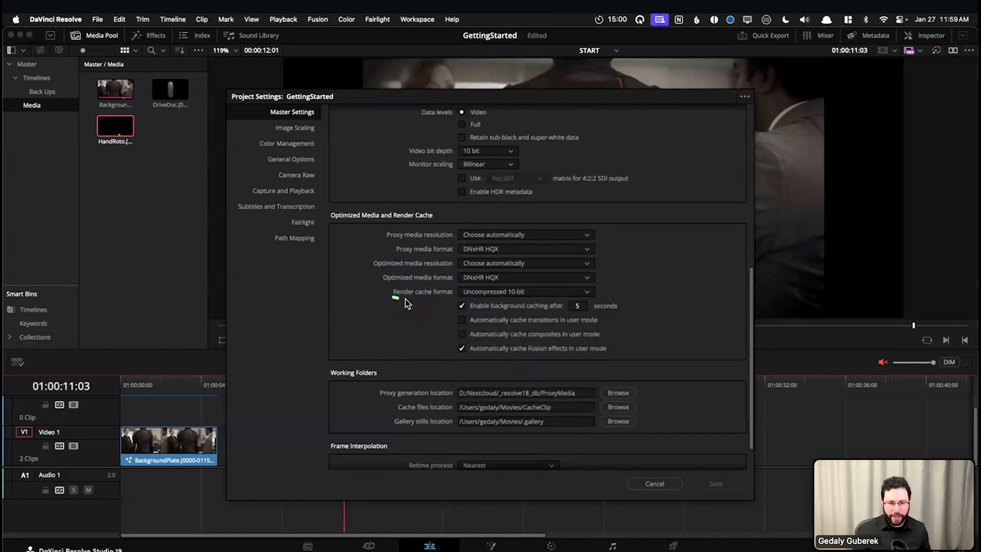
pyautogui.click(454, 304)
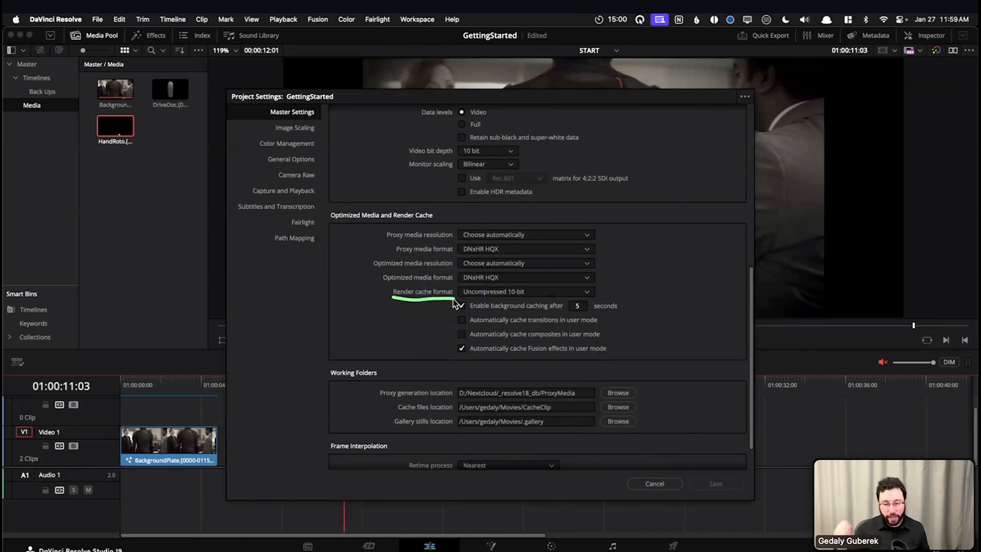
pyautogui.press('Escape')
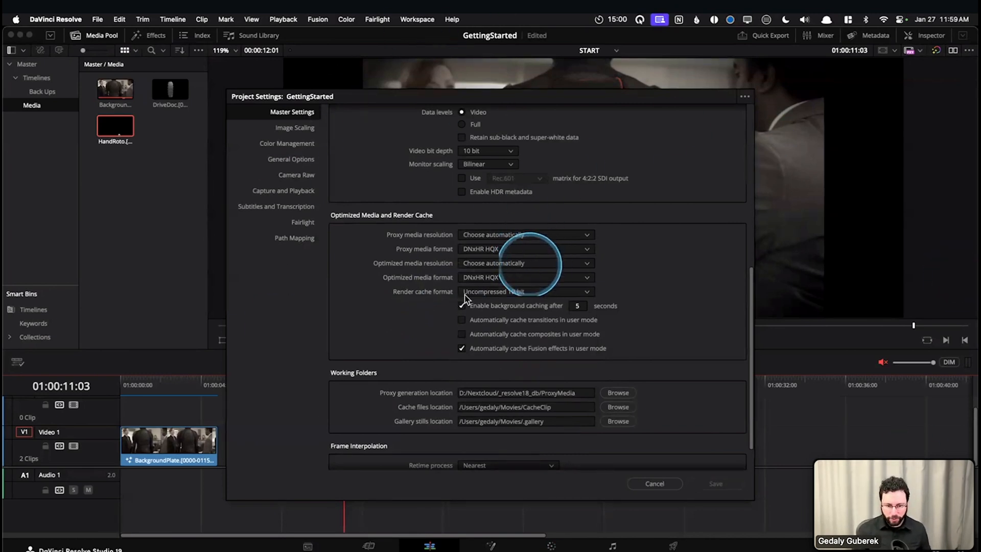
# Check the cache files location under Working Folders in the Master Settings
pyautogui.scroll(-2, 422, 312)
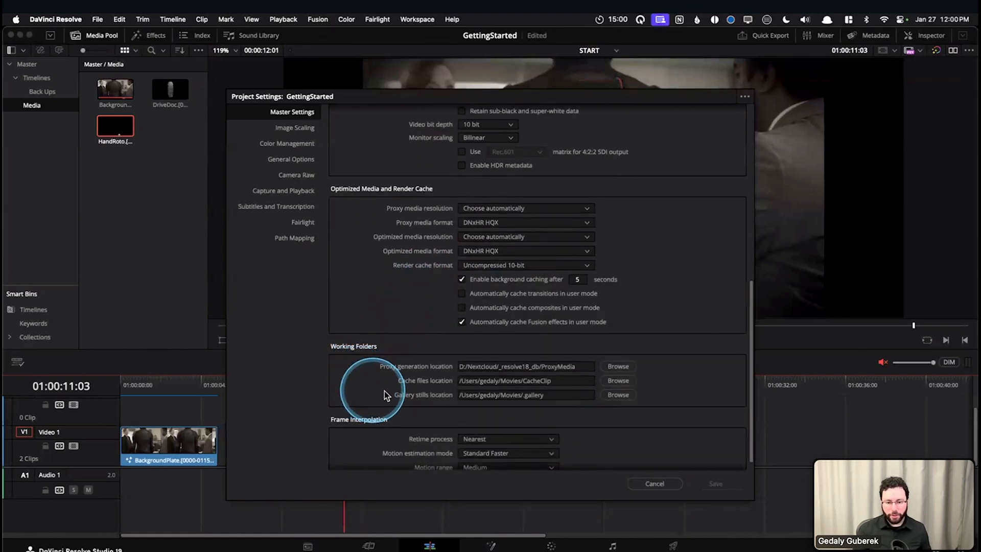
pyautogui.moveTo(398, 386); pyautogui.dragTo(429, 386)
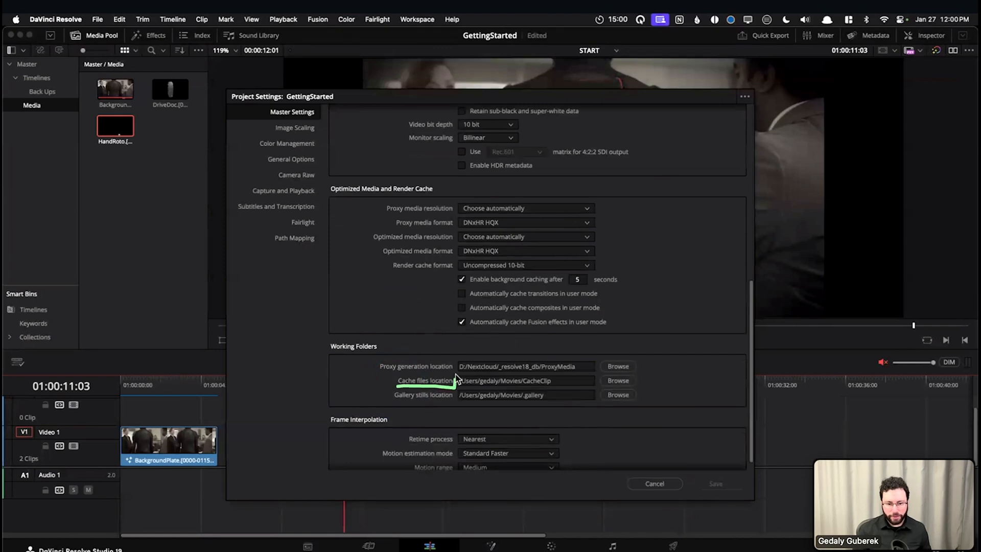
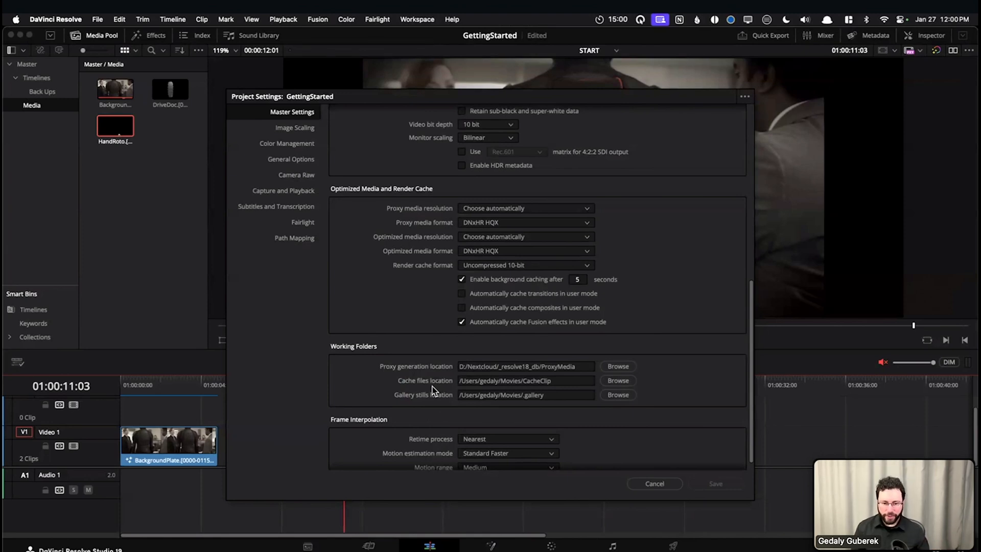
# Browse the DaVinci Resolve folder on the Ganymede drive as a possible cache files location, and leave the project settings without changes
pyautogui.click(618, 381)
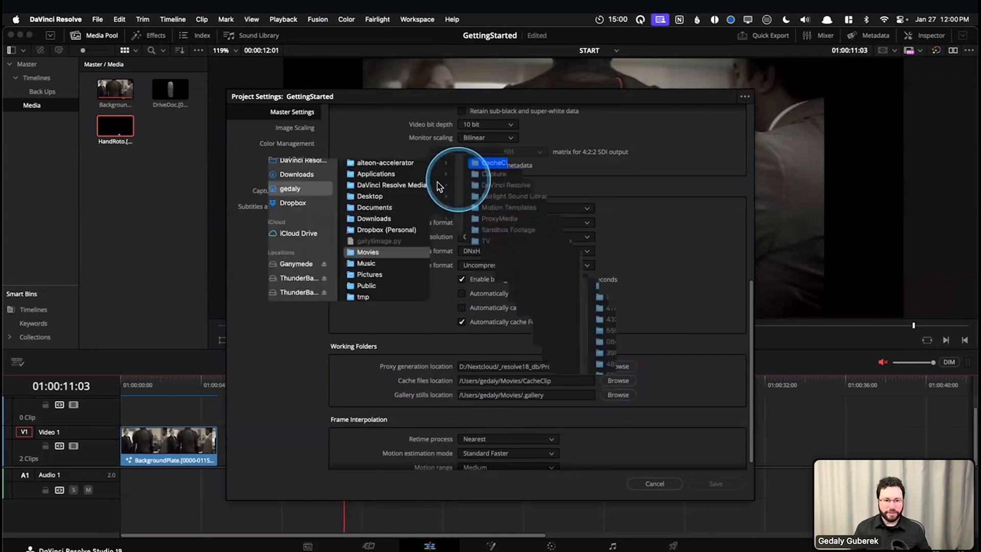
pyautogui.click(289, 264)
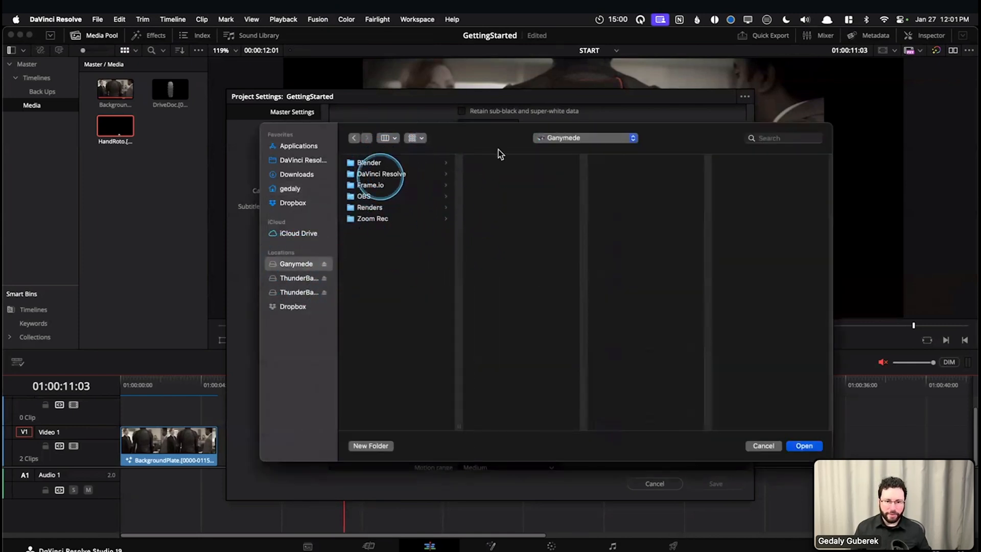
pyautogui.click(381, 176)
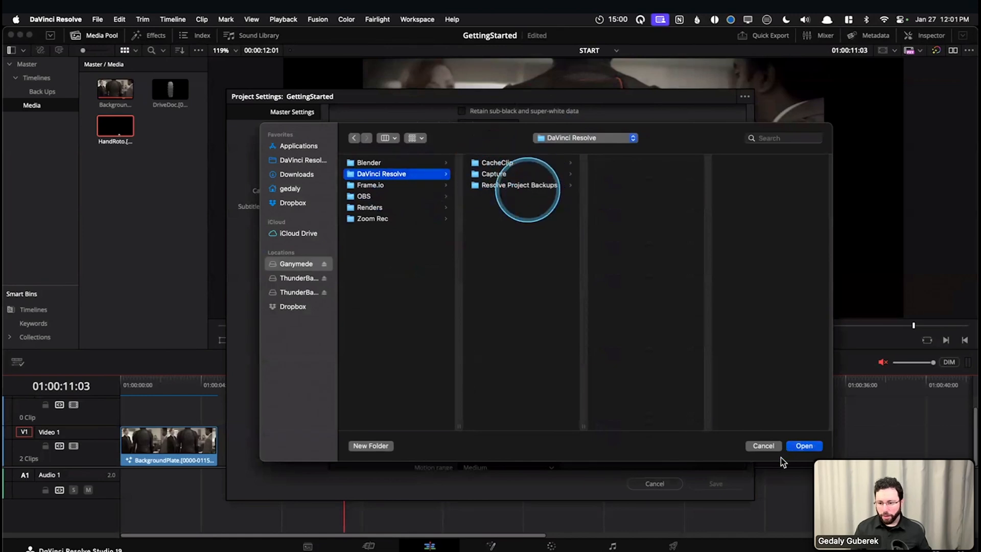
pyautogui.click(771, 446)
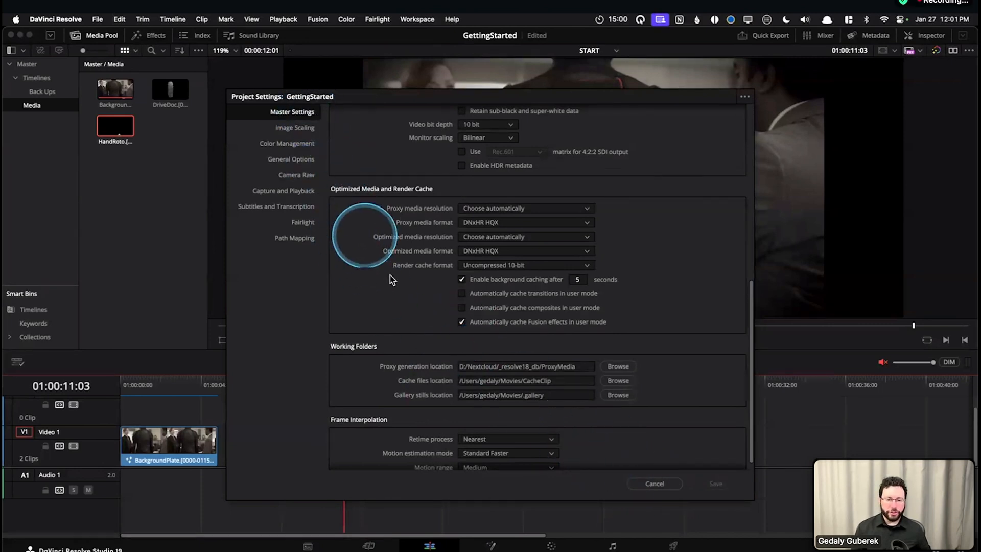
pyautogui.moveTo(397, 272); pyautogui.dragTo(445, 272)
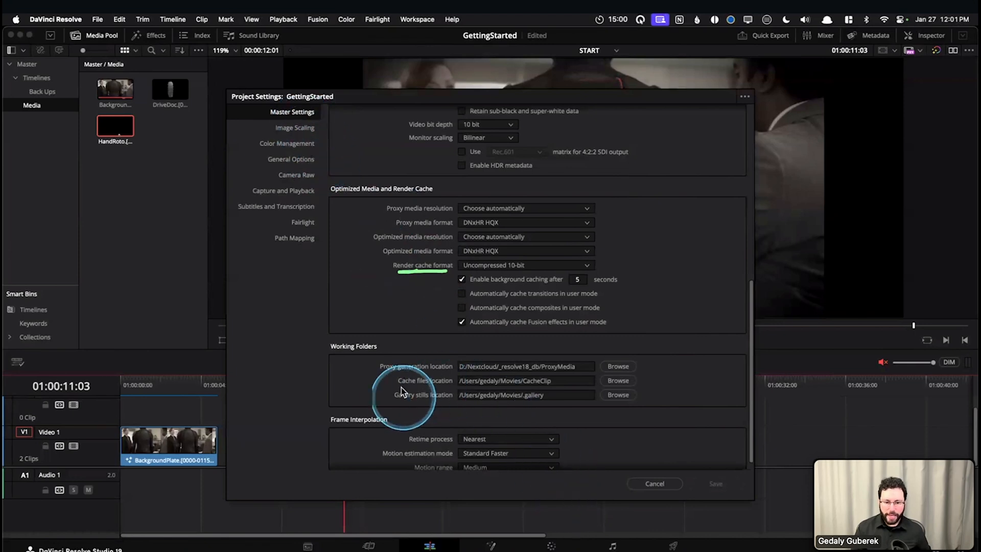
pyautogui.moveTo(398, 387); pyautogui.dragTo(431, 386)
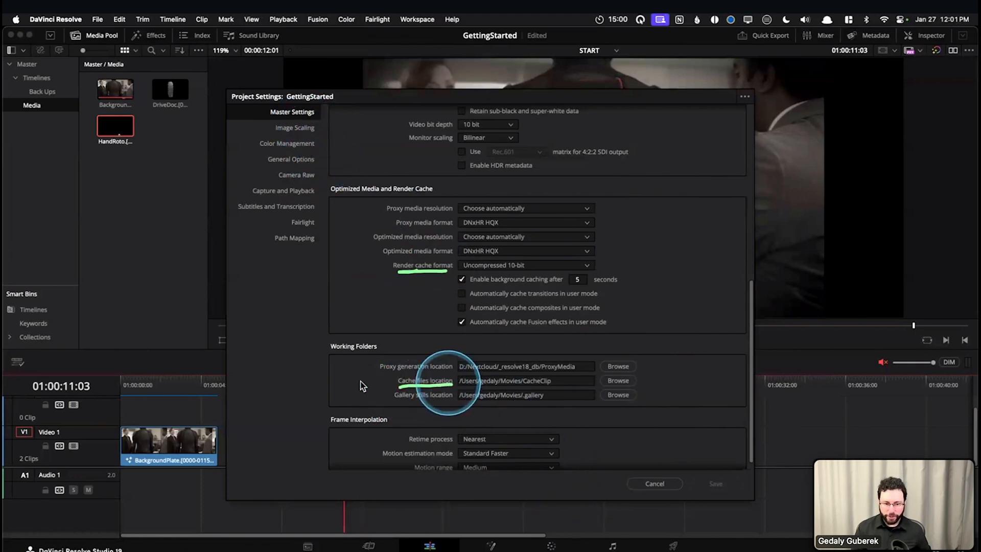
pyautogui.click(654, 483)
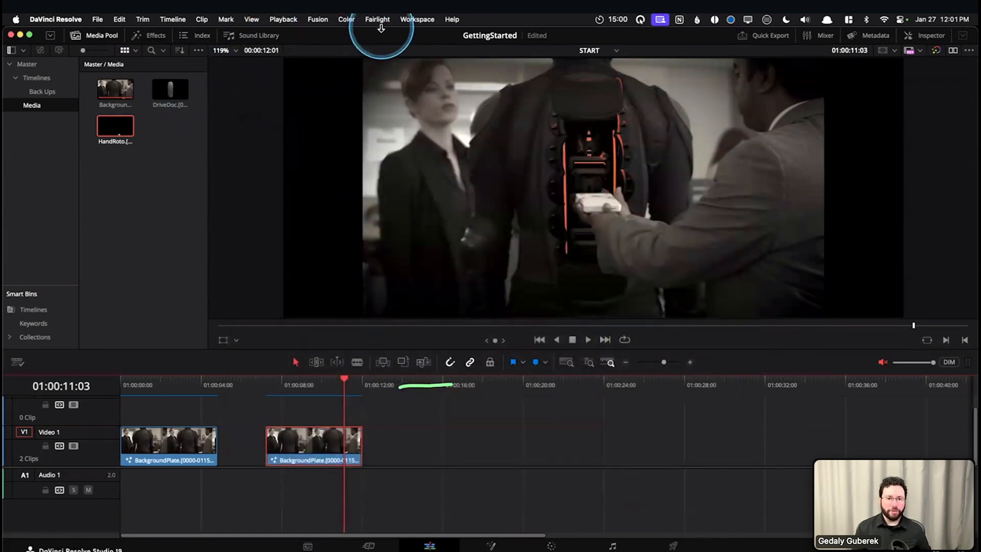
# Set the render cache mode to User and examine the Render Cache Fusion Output choices for the second clip
pyautogui.click(283, 19)
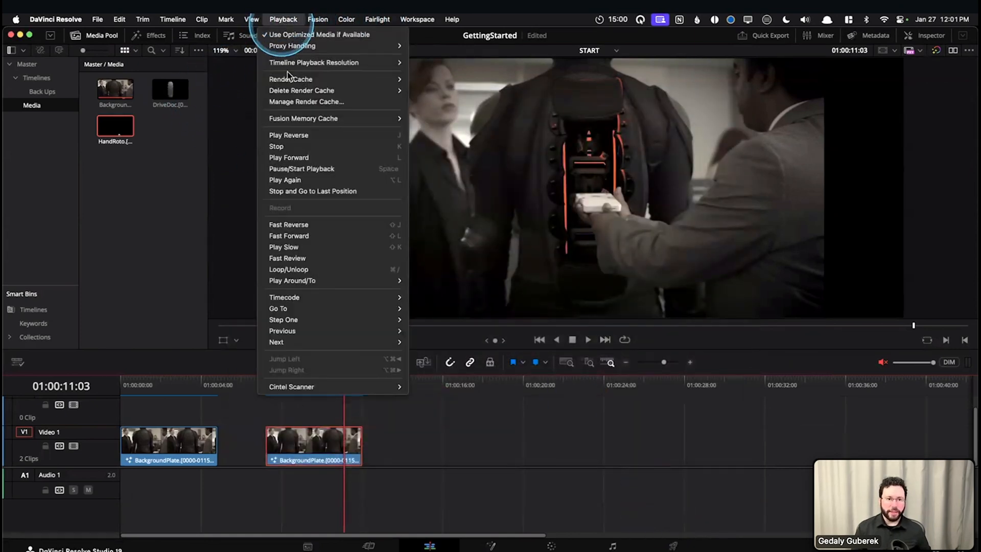
pyautogui.moveTo(358, 80)
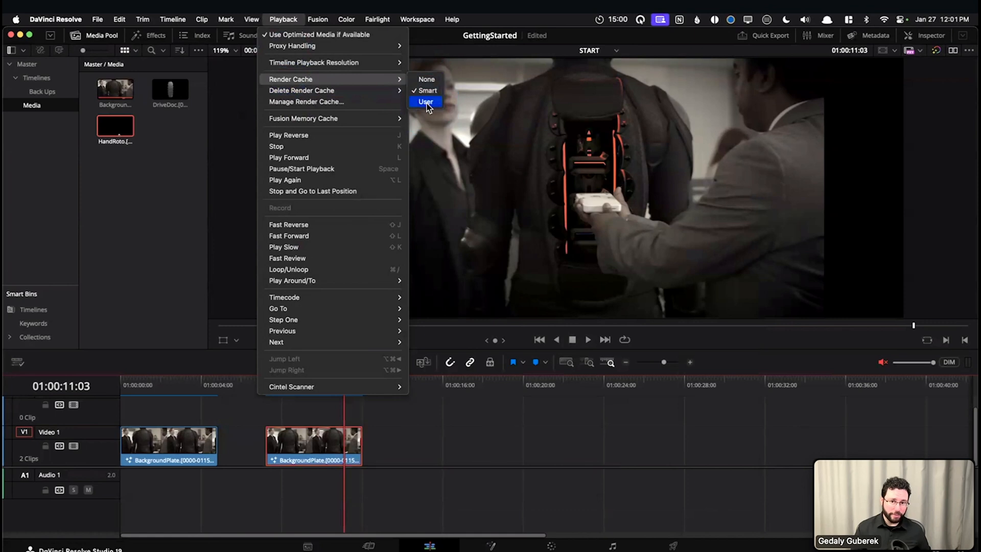
pyautogui.click(425, 101)
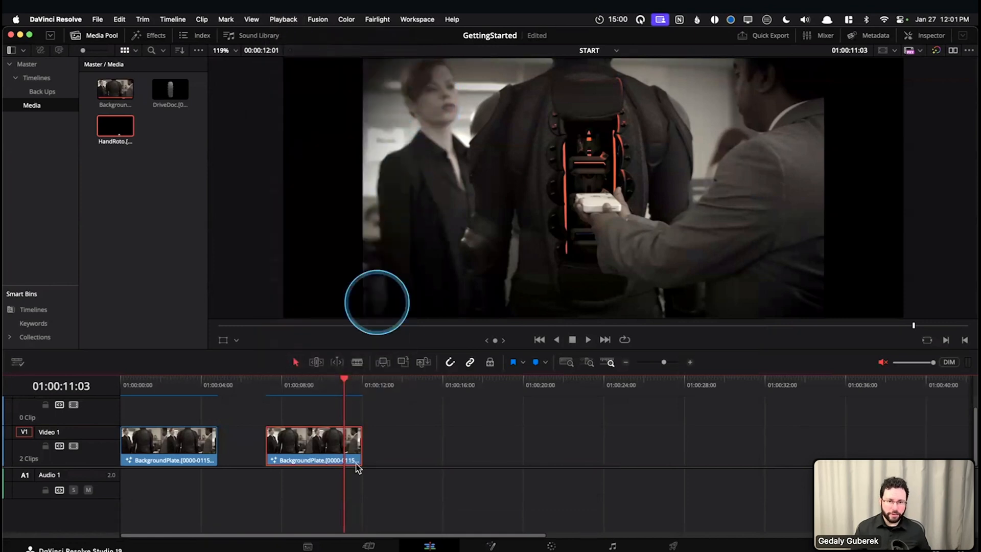
pyautogui.rightClick(330, 443)
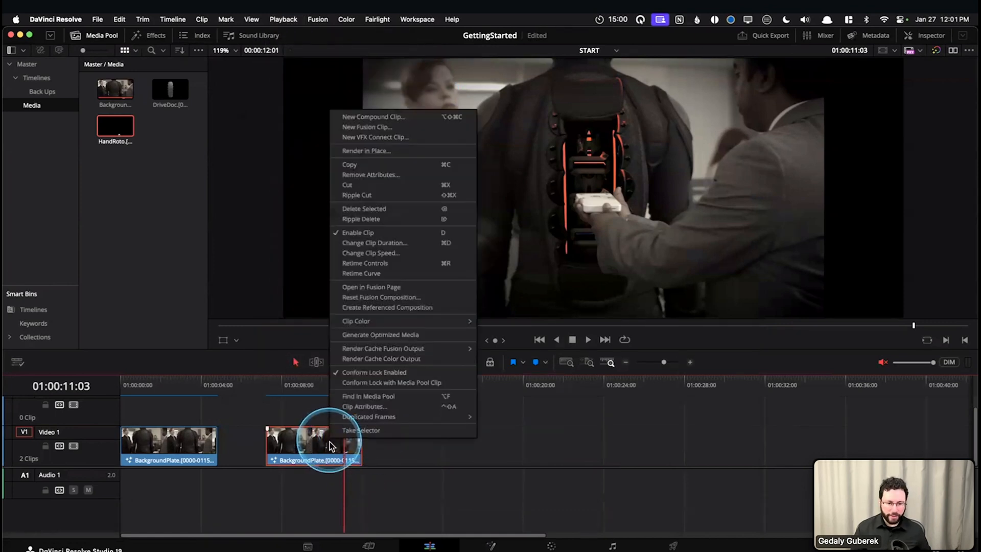
pyautogui.click(389, 351)
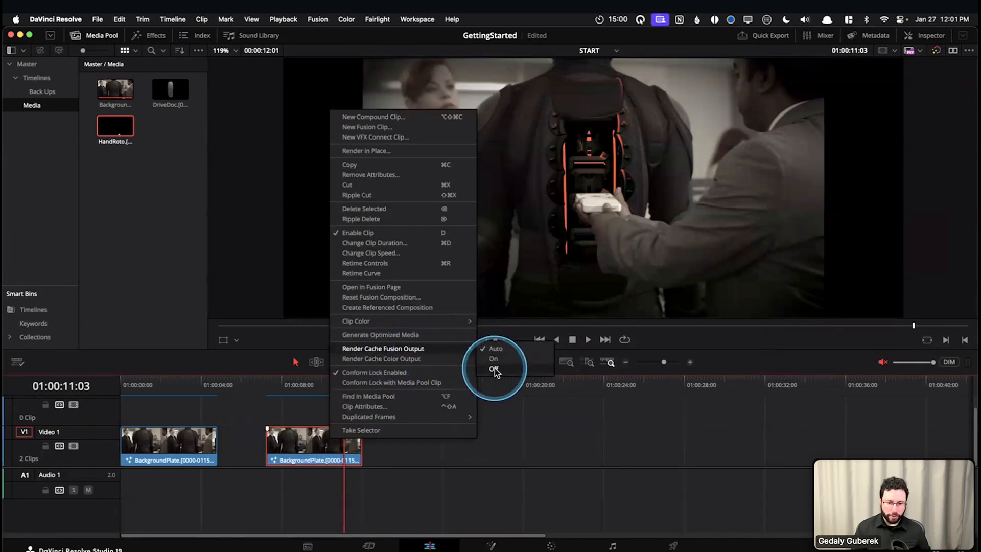
# Turn Render Cache Fusion Output off for the first clip and move the playhead to 01:00:02:08 within it
pyautogui.rightClick(176, 447)
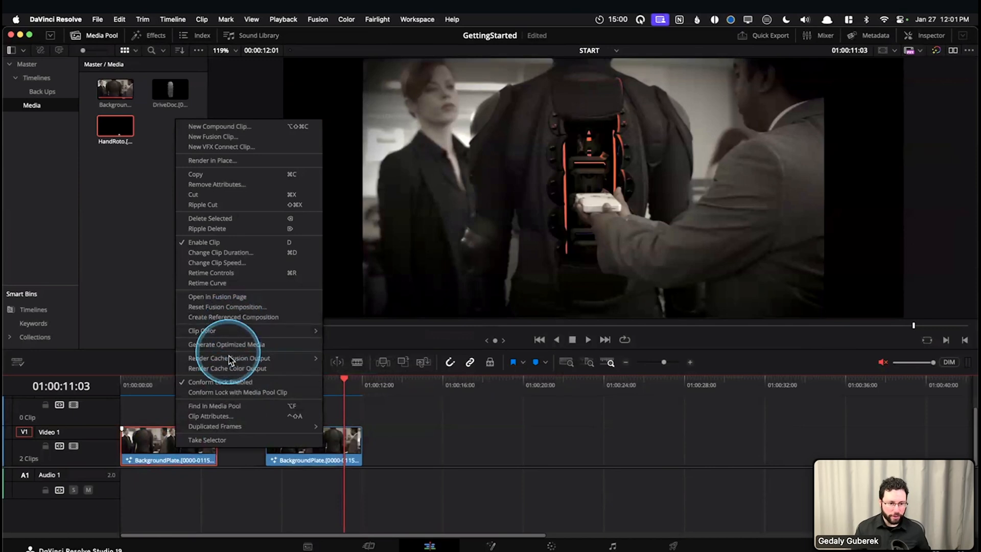
pyautogui.moveTo(307, 359)
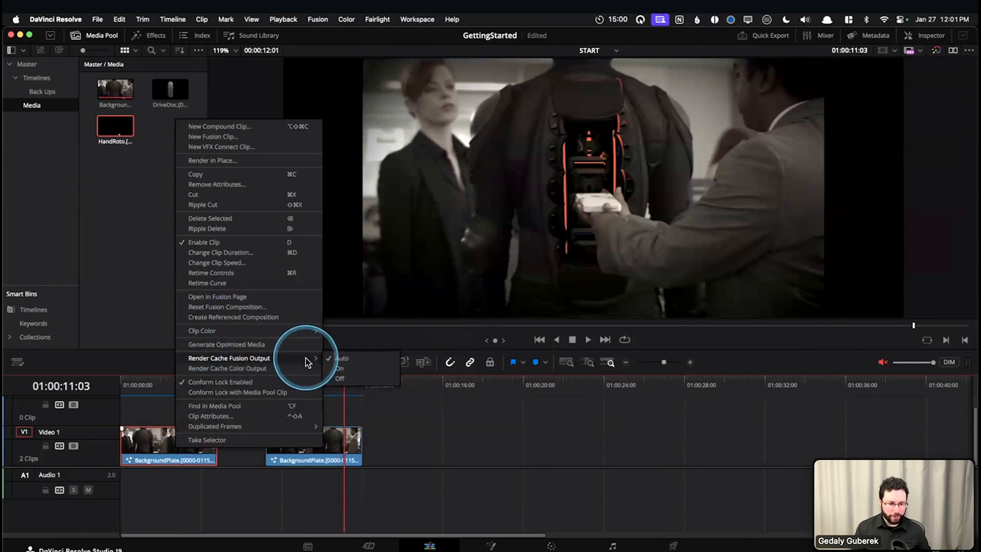
pyautogui.click(340, 378)
pyautogui.click(230, 443)
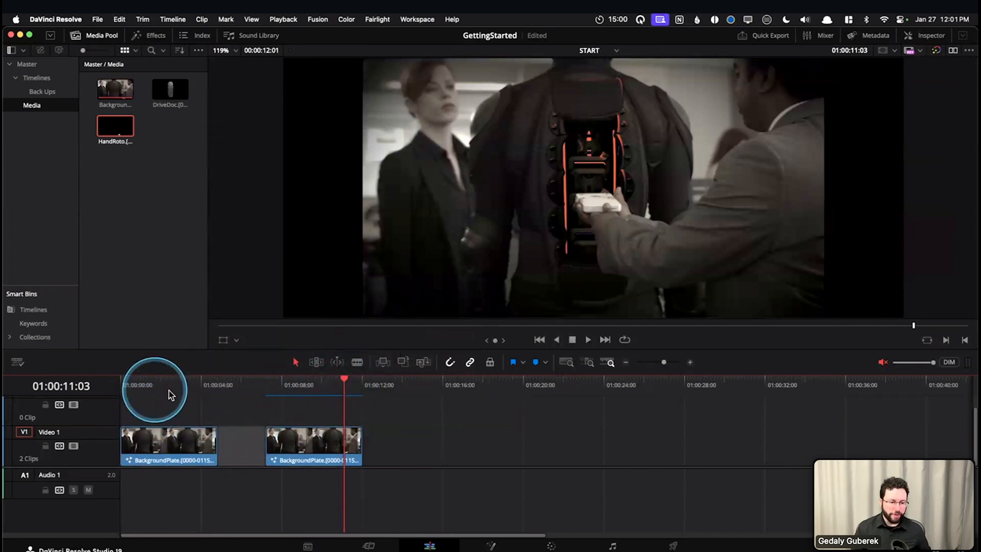
pyautogui.moveTo(150, 390); pyautogui.dragTo(169, 396)
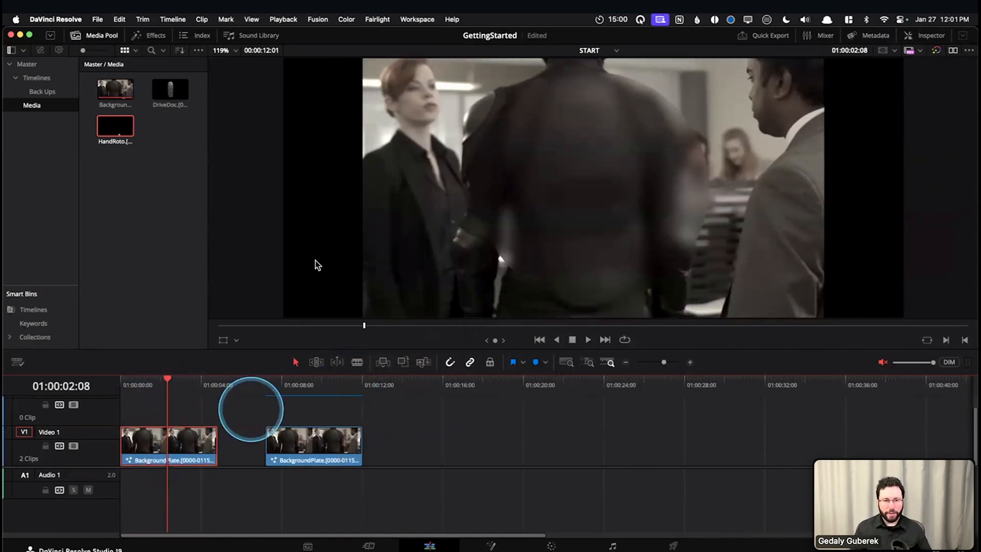
# Set the render cache mode to Smart and move the playhead to 01:00:07:19 in the second clip
pyautogui.click(319, 21)
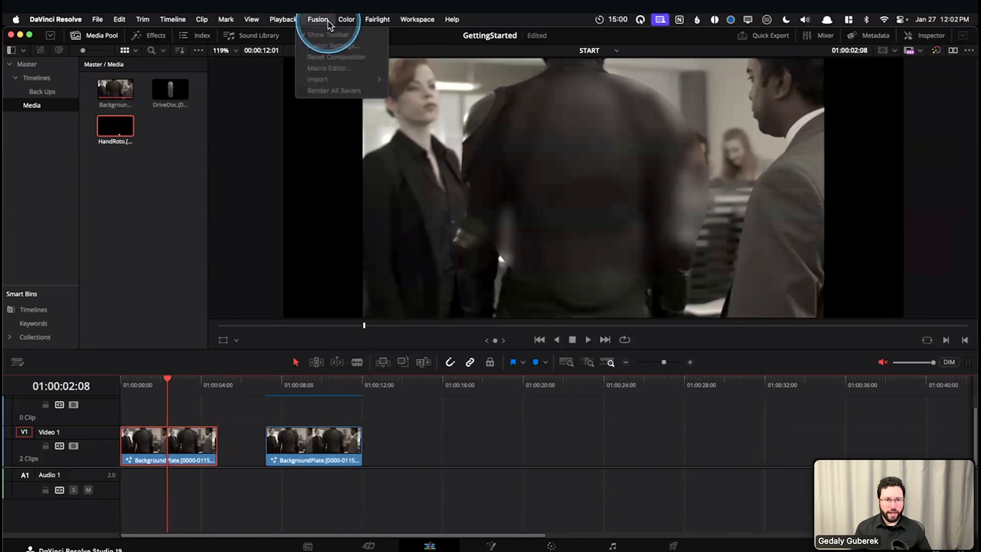
pyautogui.moveTo(276, 23)
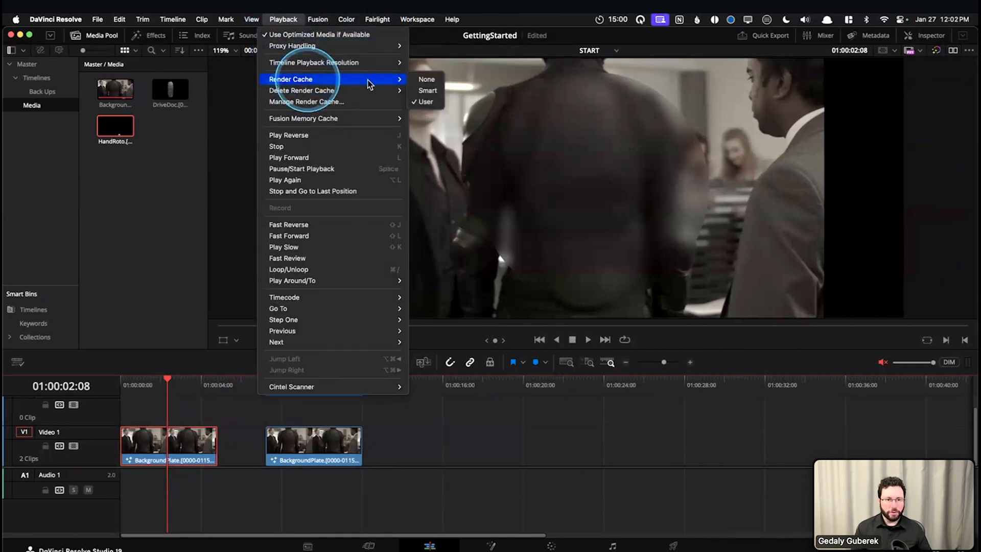
pyautogui.click(427, 91)
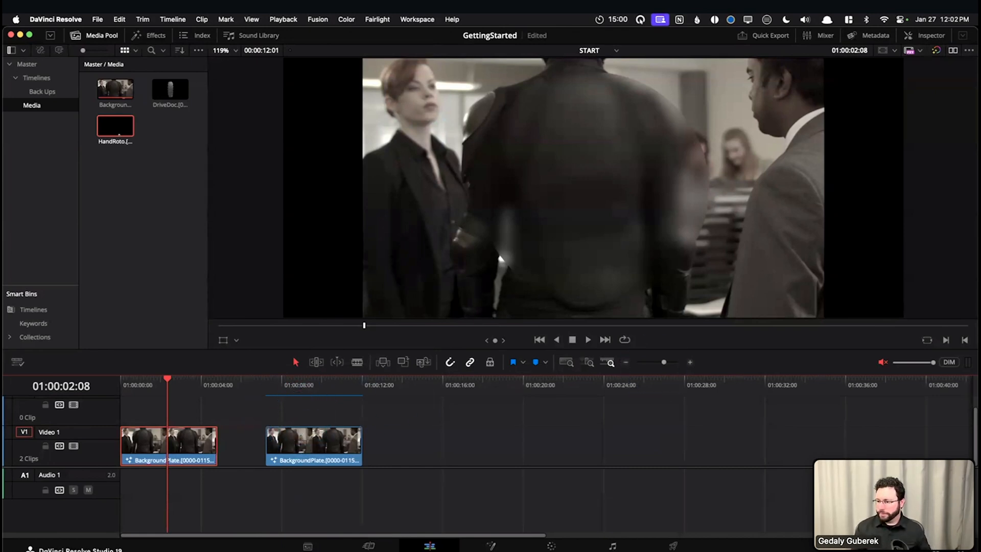
pyautogui.click(277, 385)
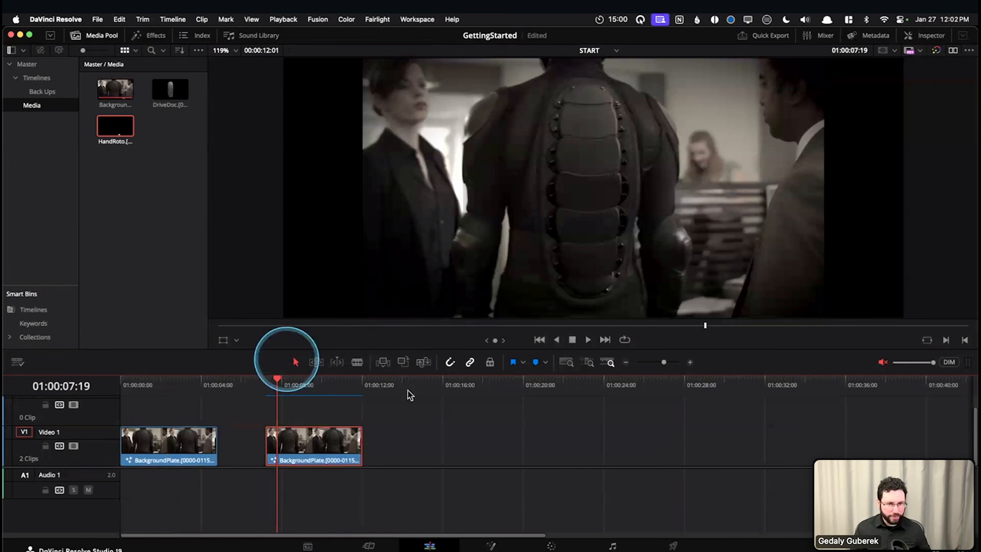
# Examine the Delete Render Cache choices, including the confirmation for All, and leave without deleting any cache
pyautogui.click(285, 23)
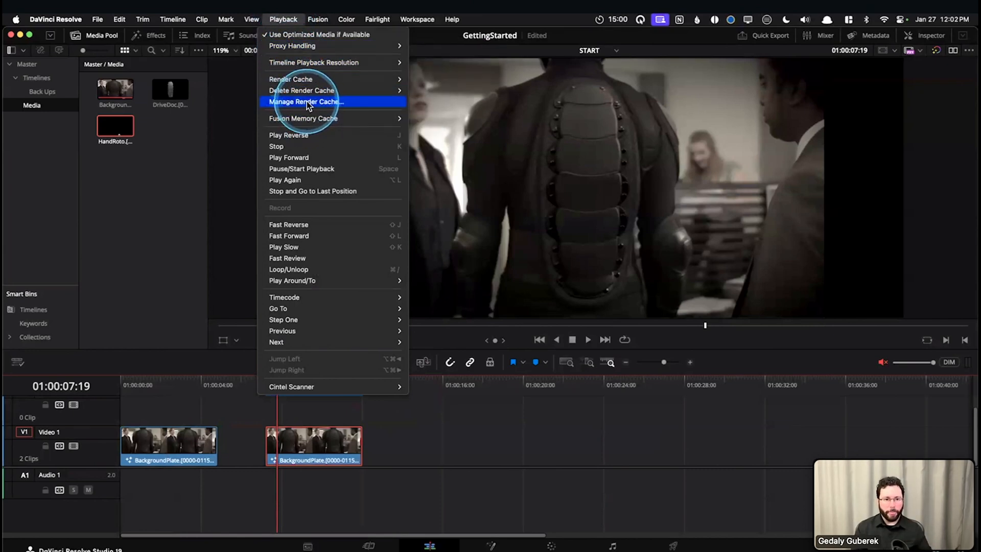
pyautogui.moveTo(293, 82)
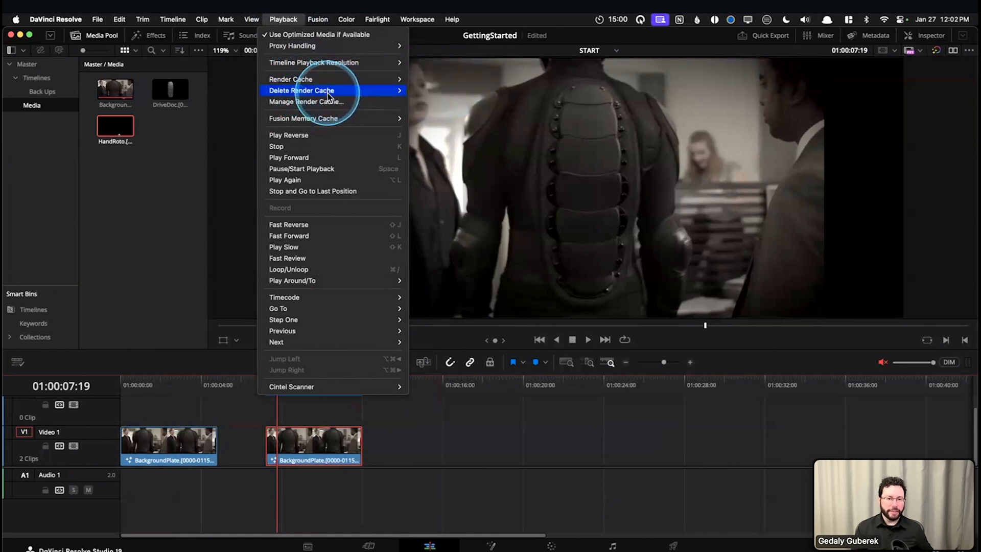
pyautogui.moveTo(329, 97)
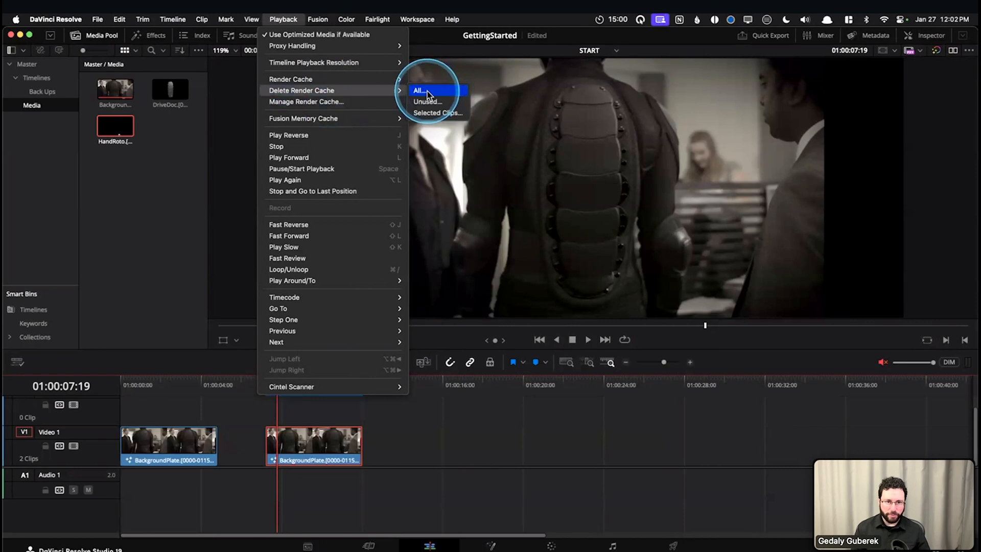
pyautogui.click(428, 91)
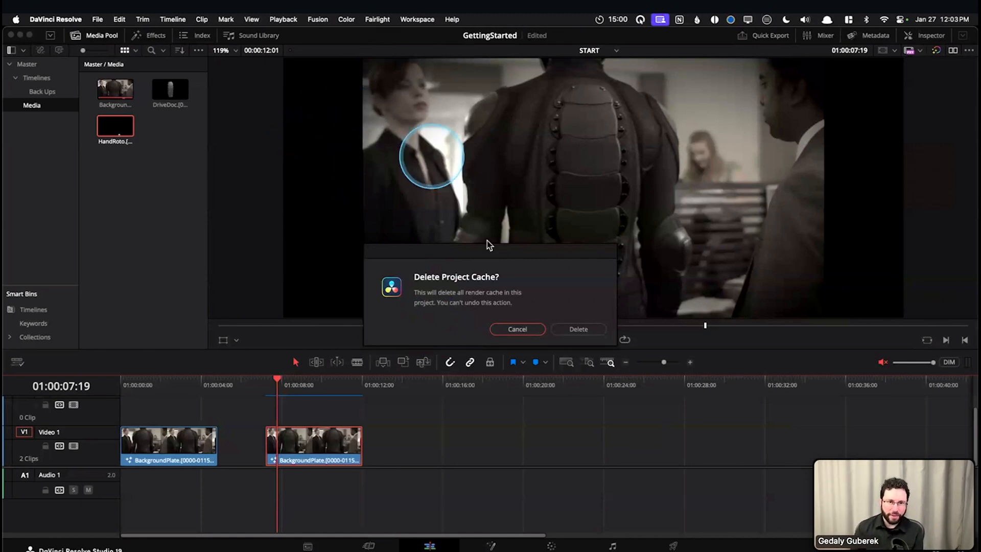
pyautogui.click(523, 330)
pyautogui.click(319, 21)
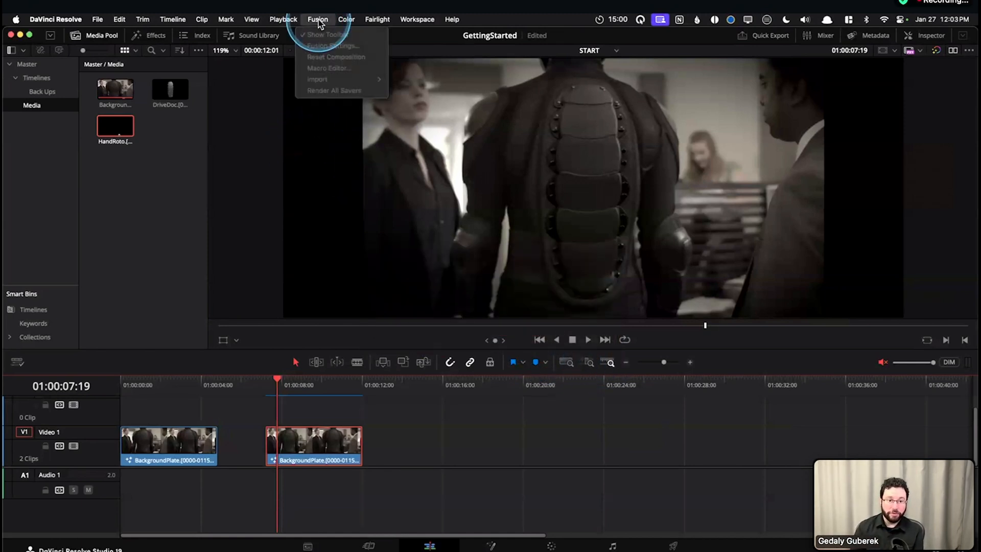
pyautogui.moveTo(286, 20)
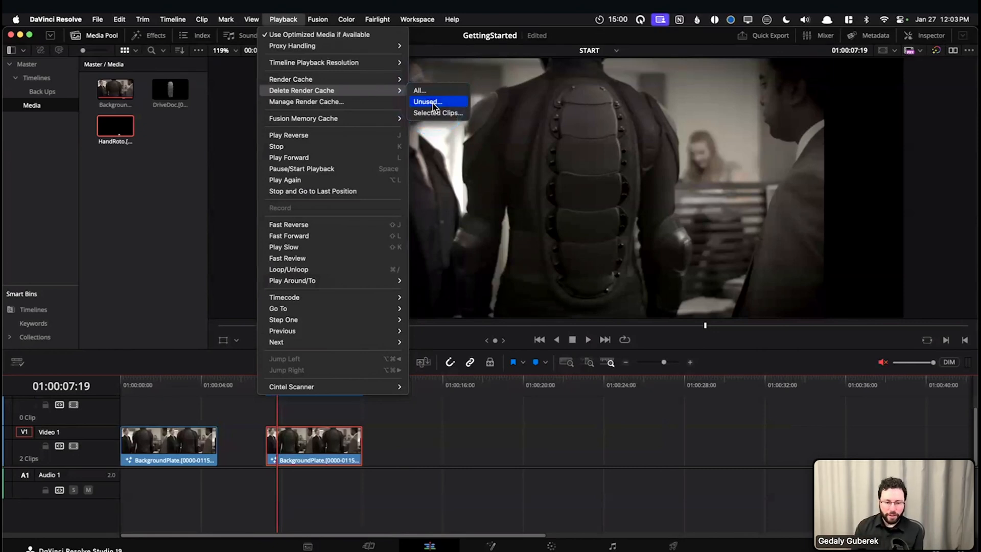
pyautogui.click(477, 490)
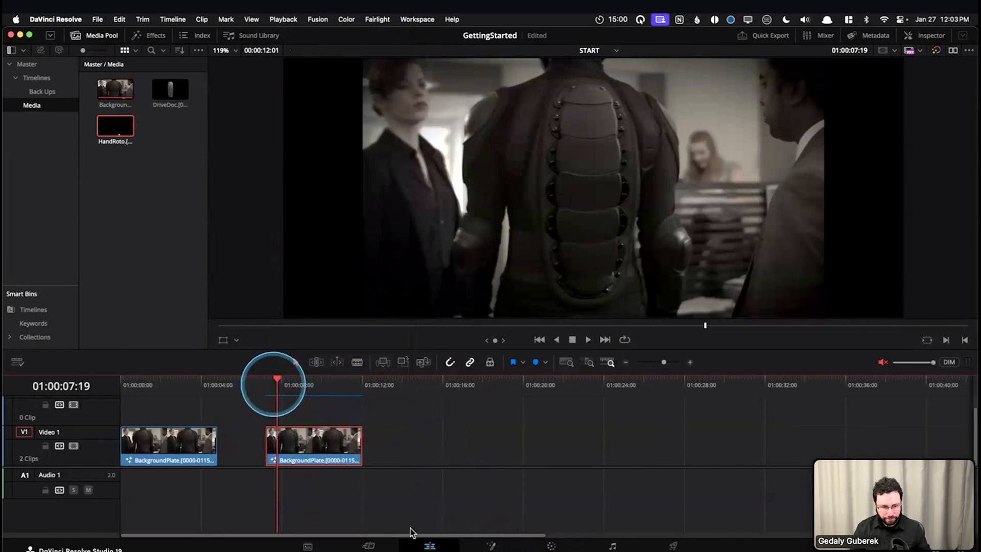
# Inspect ColorCorrector2 in the second clip's Fusion composition, and return to the Edit page to check the clip's cache status
pyautogui.click(491, 545)
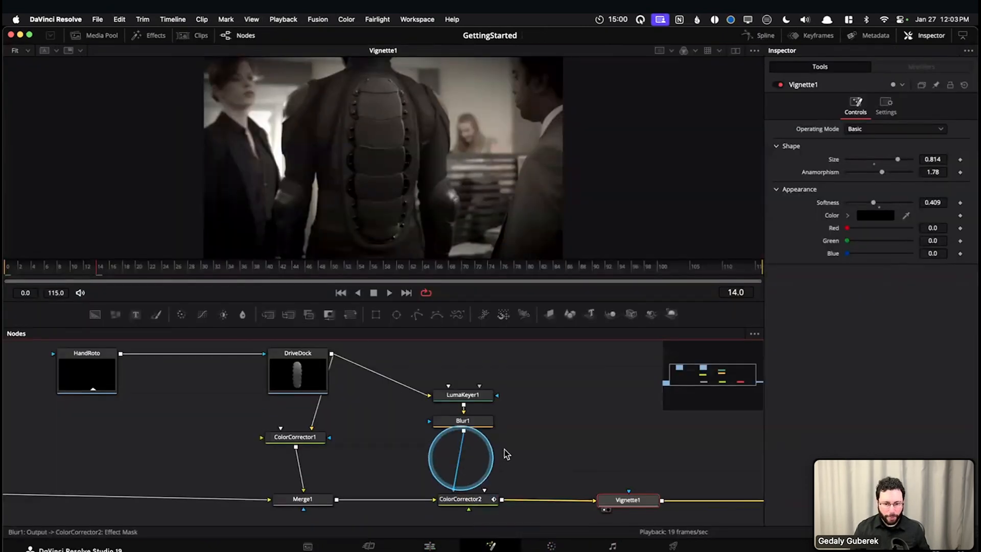
pyautogui.click(452, 497)
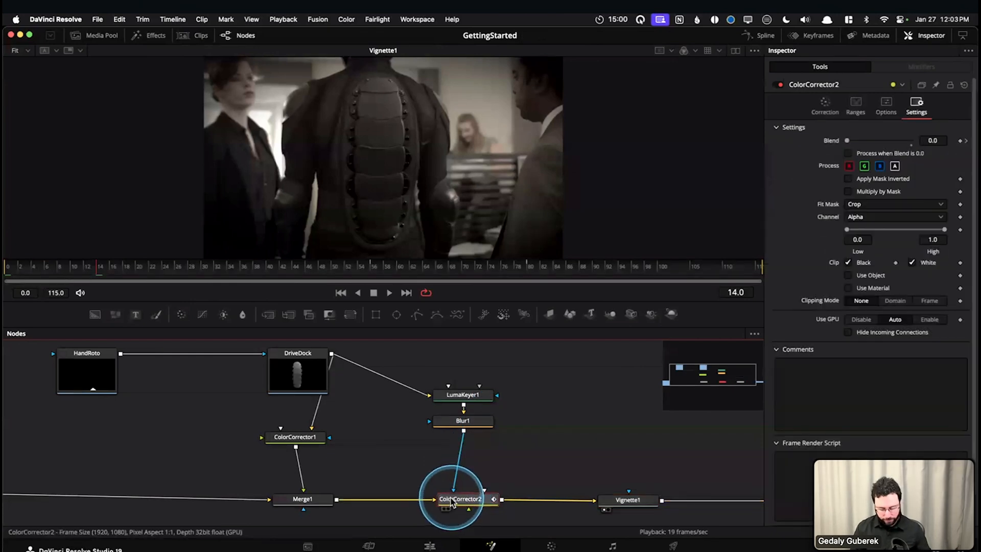
pyautogui.click(577, 455)
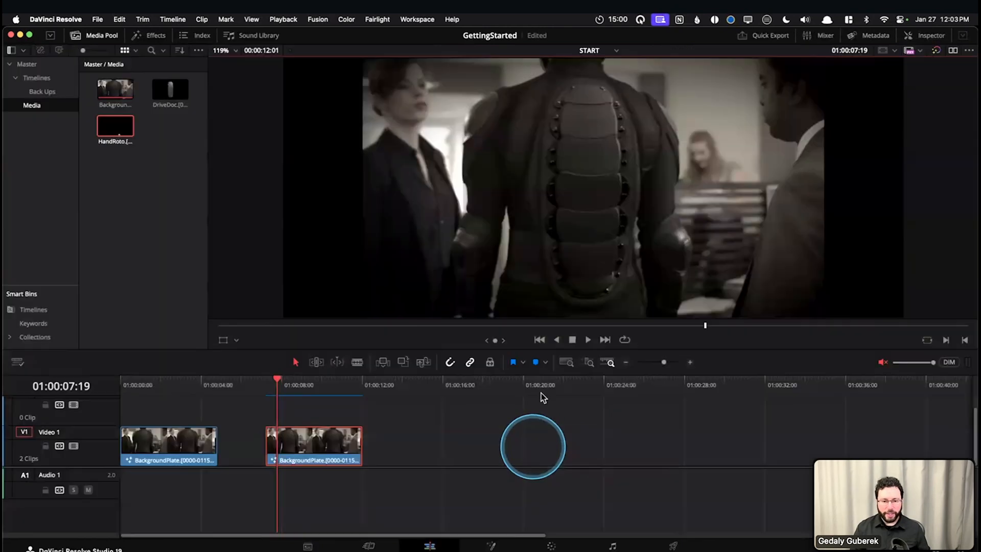
pyautogui.hotkey('shift', '4')
pyautogui.moveTo(267, 401); pyautogui.dragTo(368, 402)
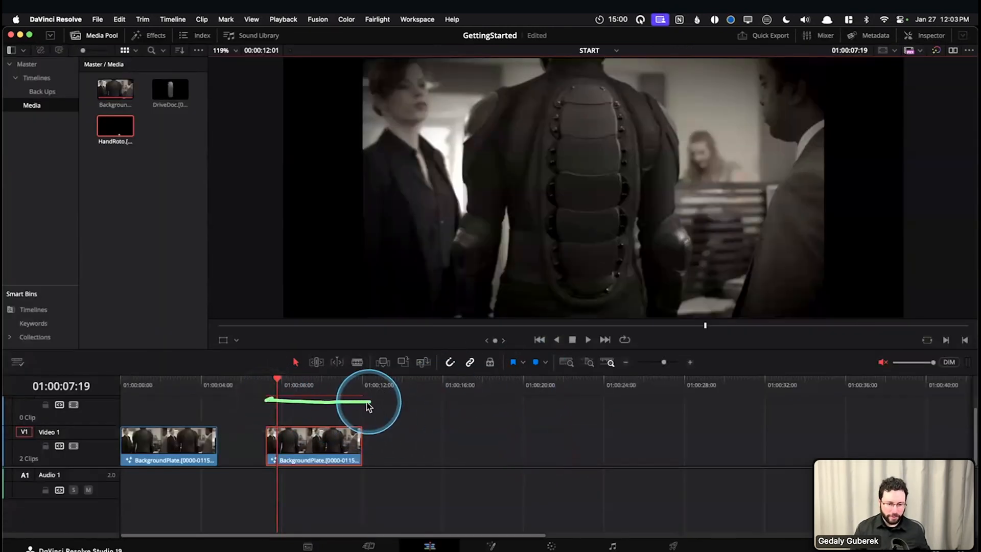
pyautogui.click(255, 384)
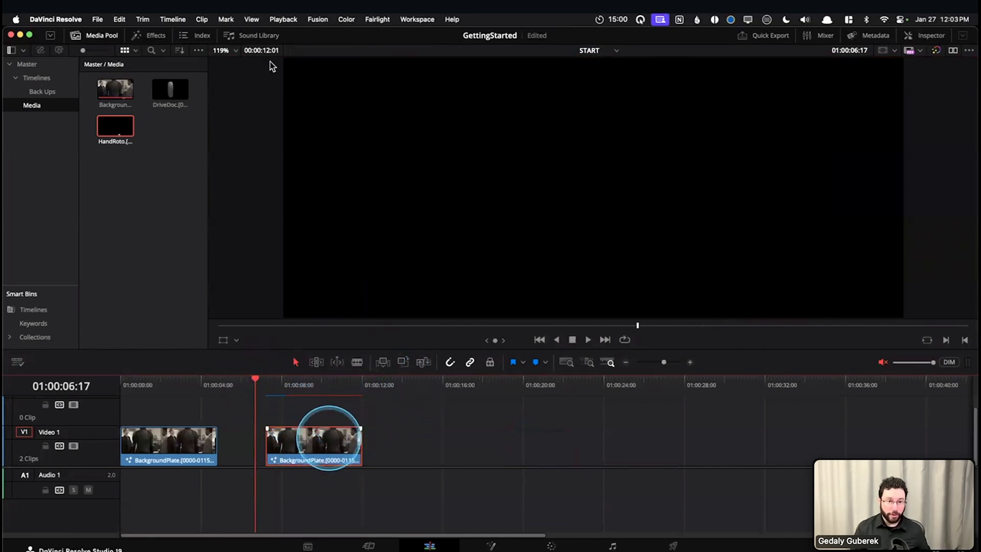
# Examine the Delete Render Cache confirmation for Unused cache and cancel it
pyautogui.click(315, 20)
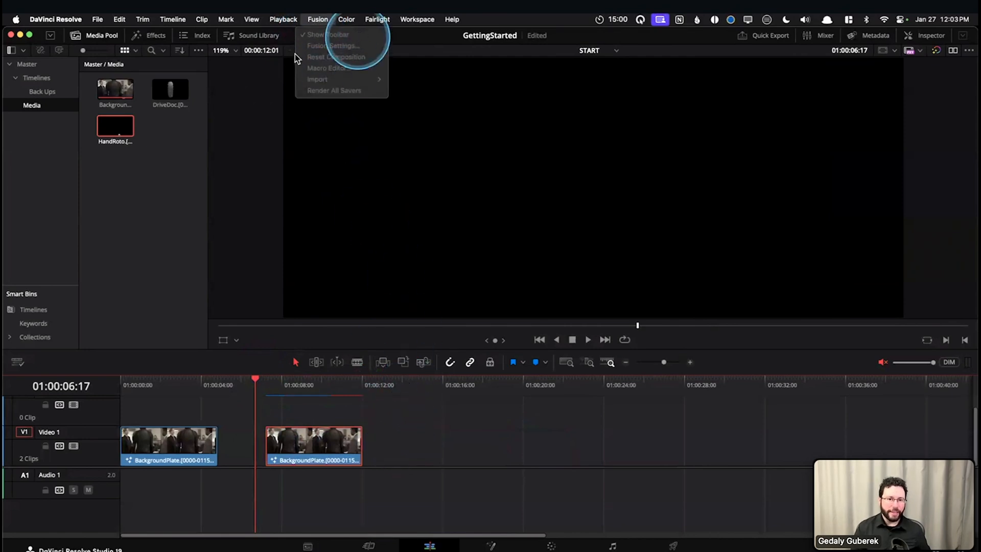
pyautogui.moveTo(283, 19)
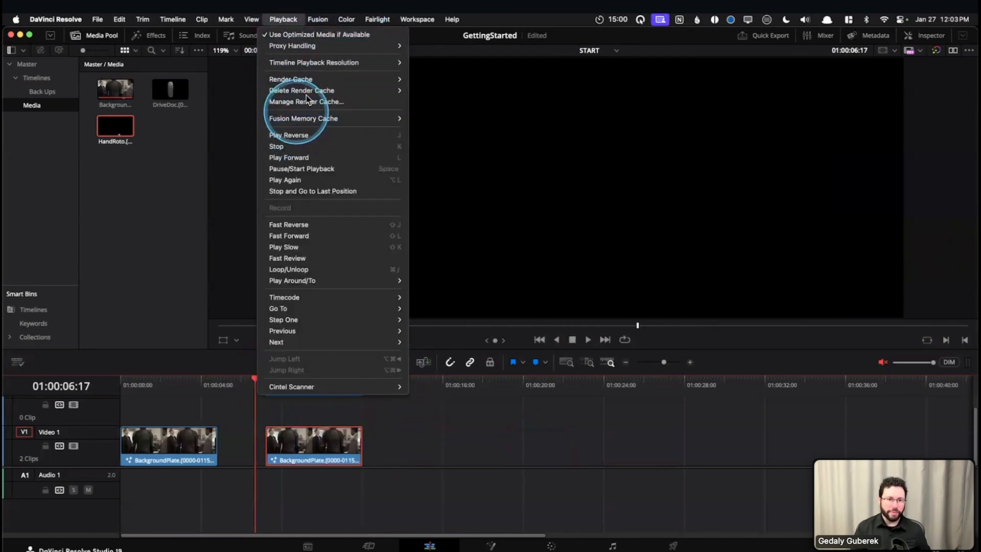
pyautogui.moveTo(351, 91)
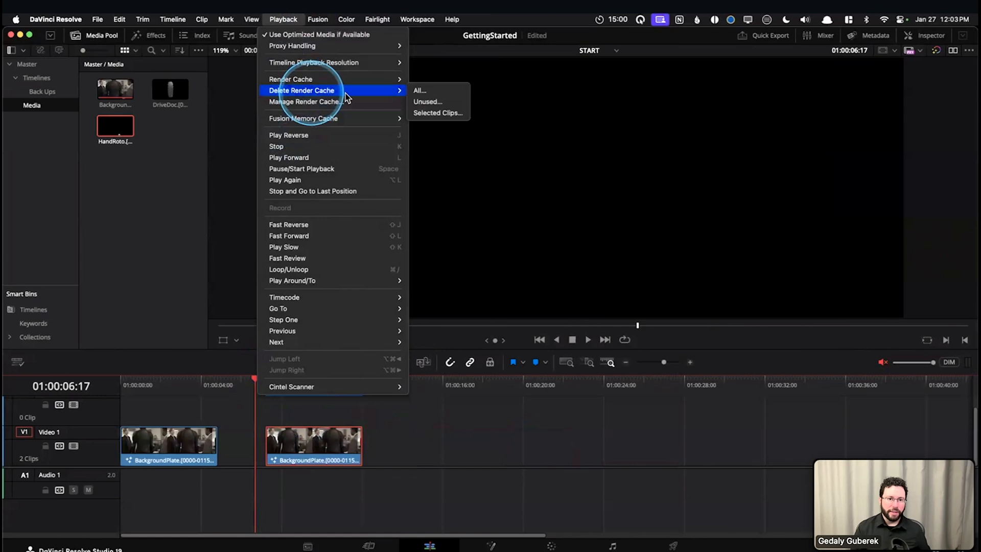
pyautogui.click(436, 102)
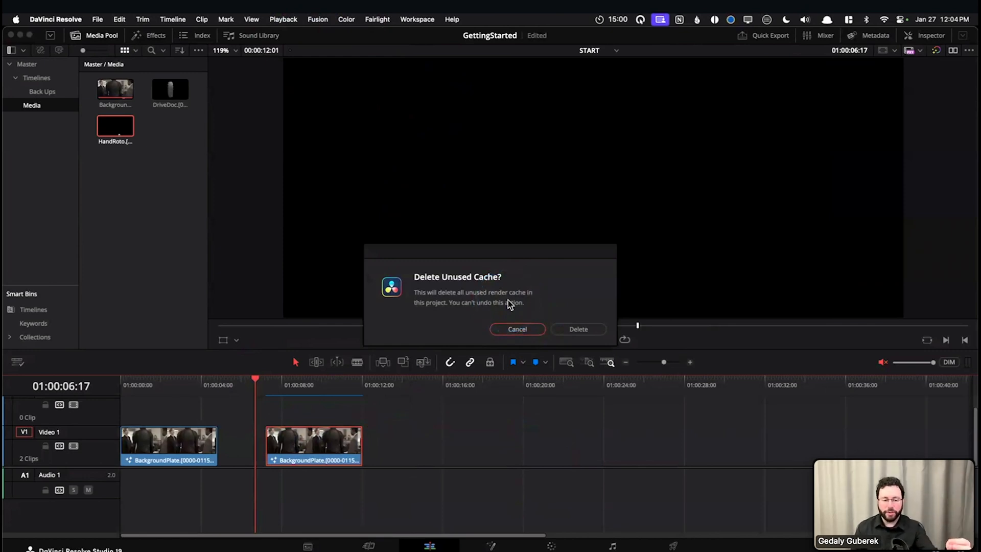
pyautogui.click(511, 330)
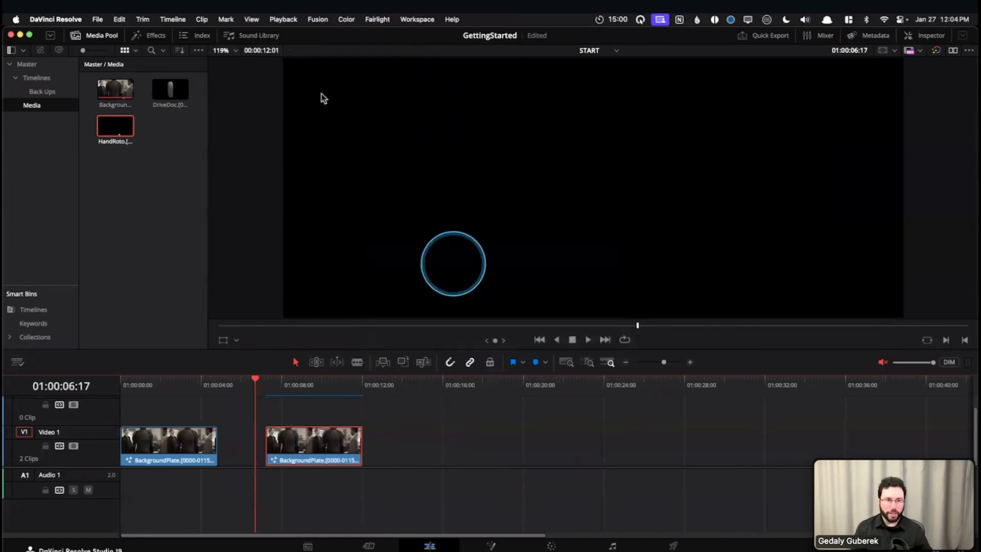
# Examine the Delete Render Cache confirmation for Selected Clips with the second clip selected, and cancel it
pyautogui.moveTo(414, 417); pyautogui.dragTo(268, 447)
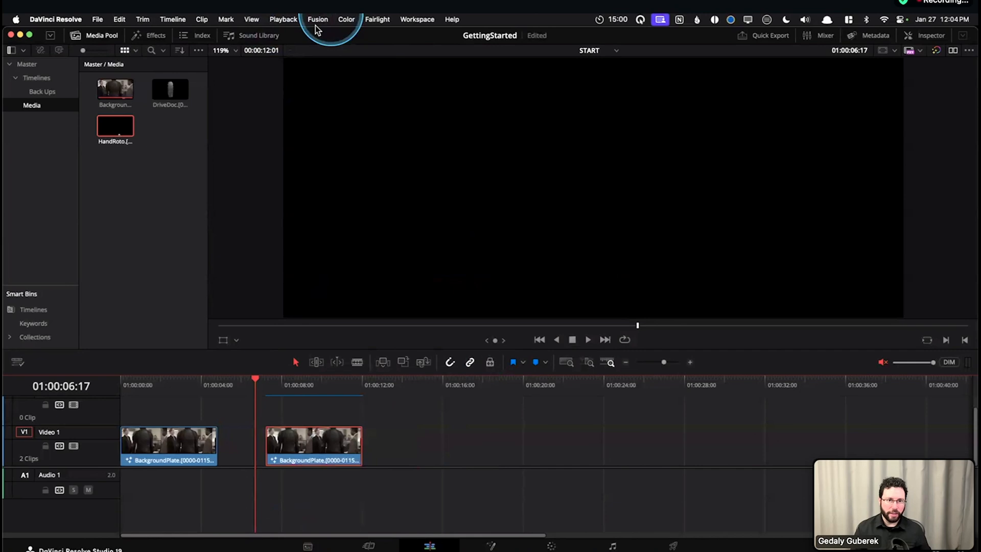
pyautogui.click(279, 20)
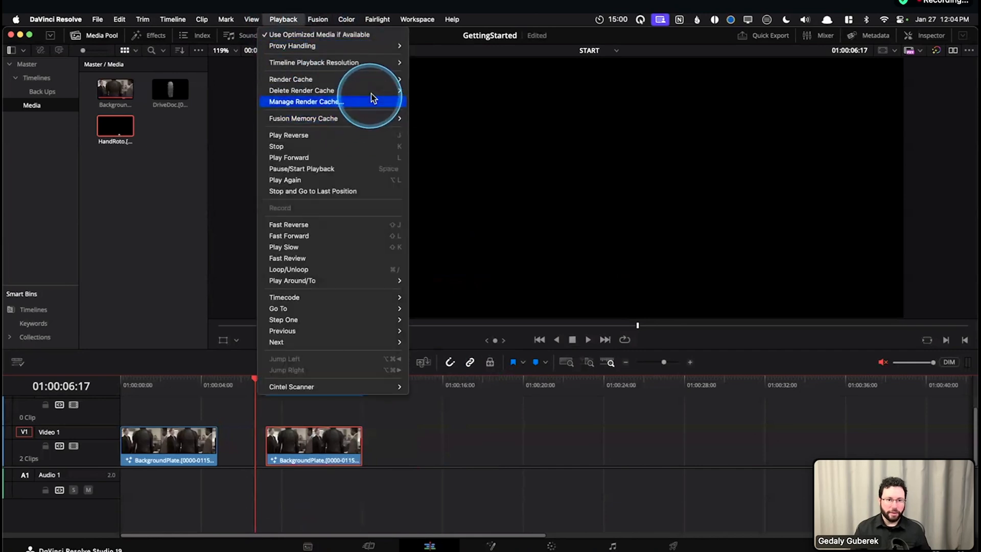
pyautogui.click(401, 92)
pyautogui.click(435, 114)
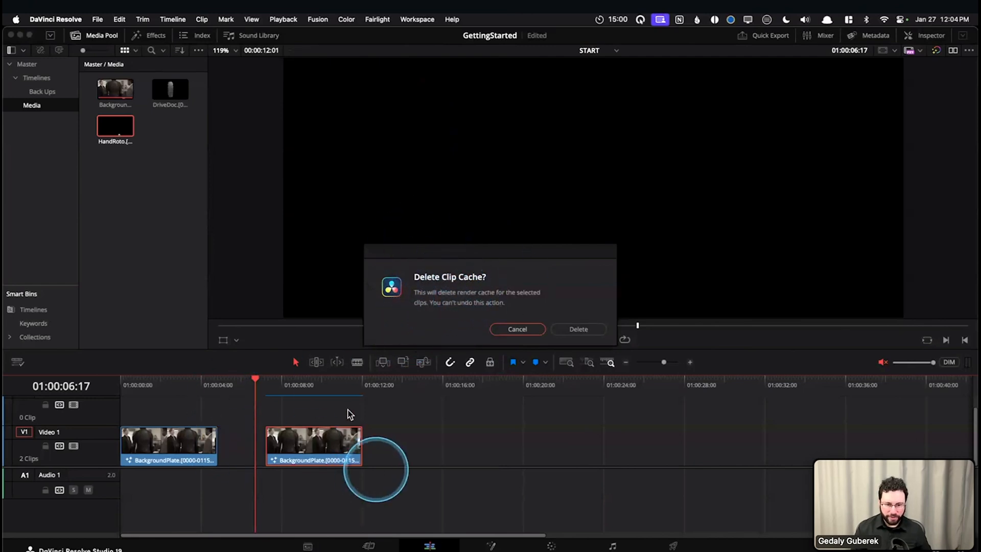
pyautogui.click(513, 329)
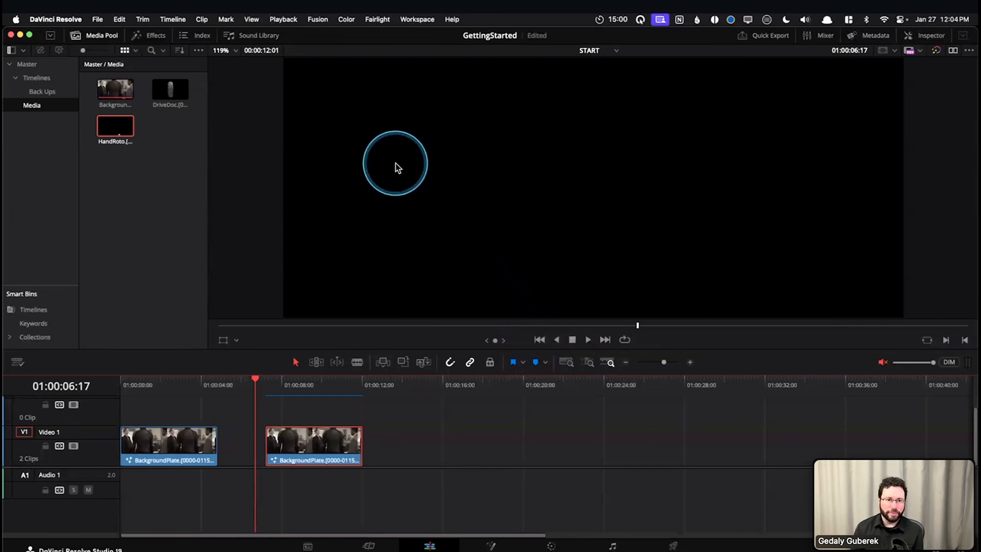
# Open Manage Render Cache and examine the project library choices and the cache size of each project in the Training library
pyautogui.click(290, 20)
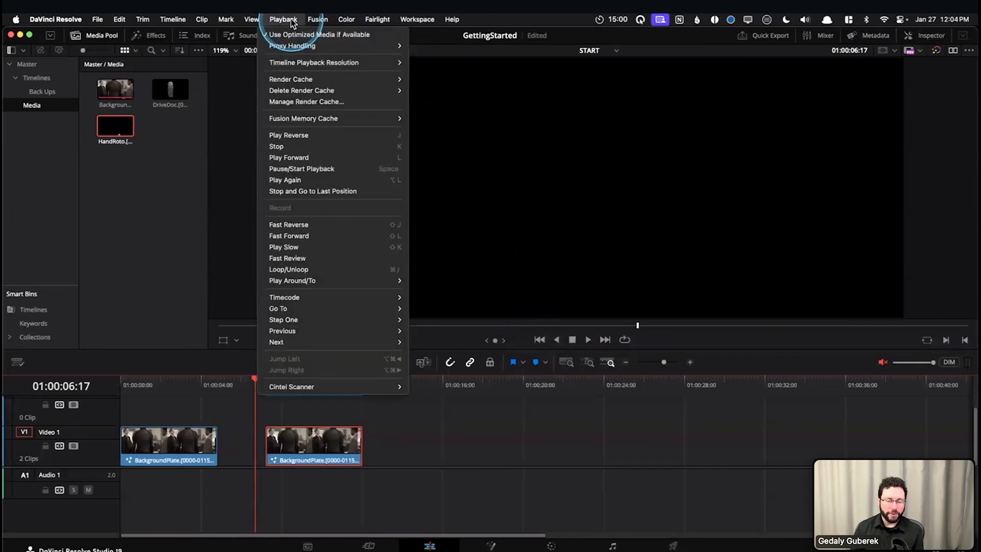
pyautogui.click(299, 102)
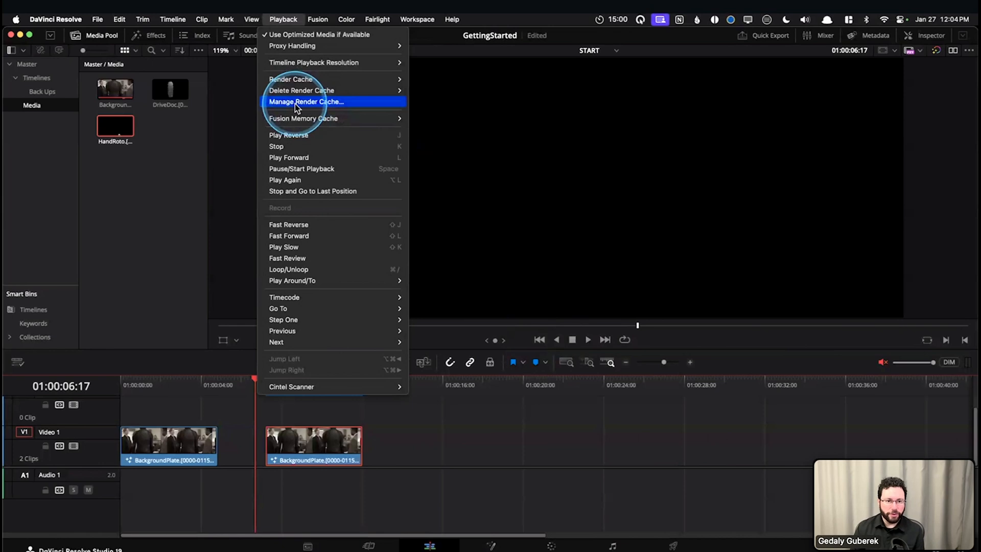
pyautogui.click(300, 102)
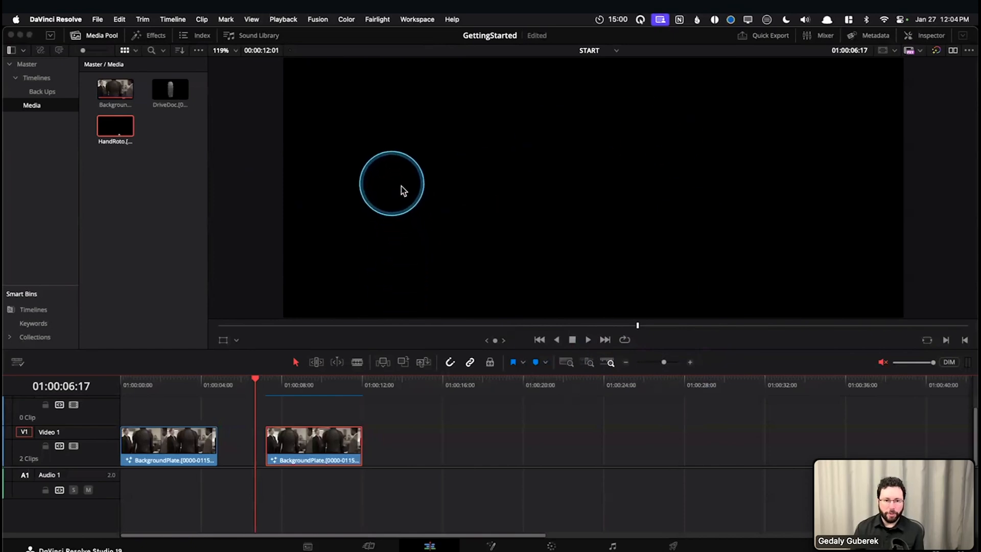
pyautogui.click(511, 184)
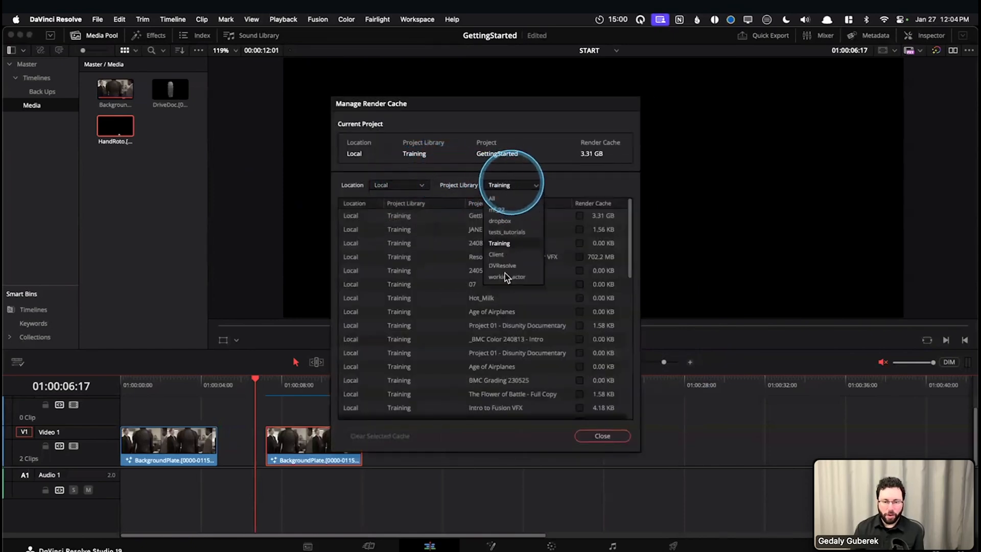
pyautogui.click(464, 244)
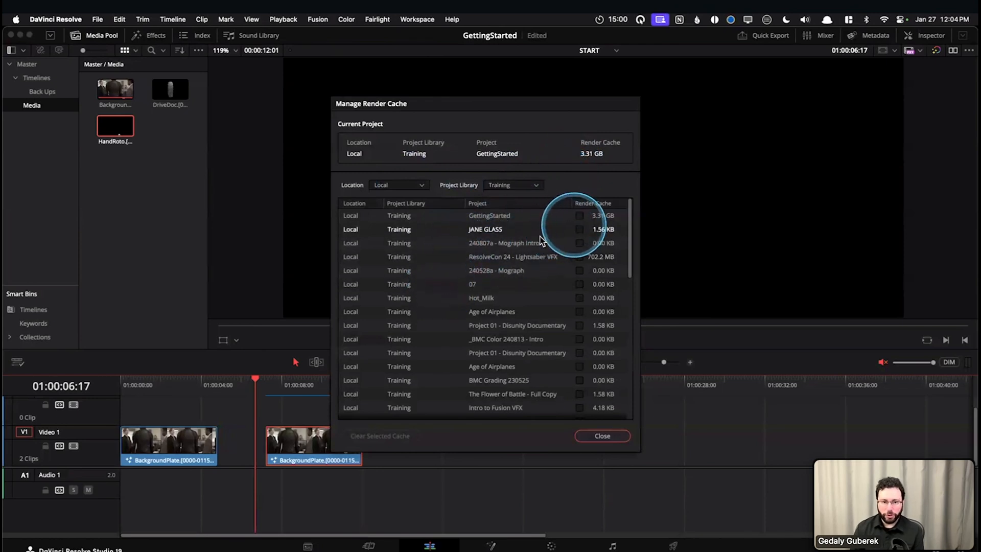
pyautogui.scroll(-15, 504, 296)
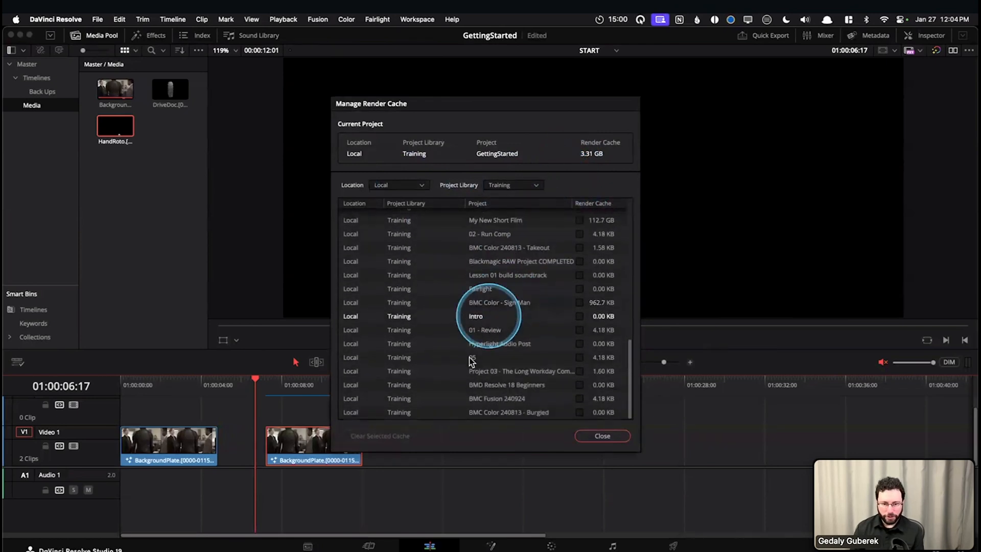
# Clear the render cache of only the "01 - Review" project in the Training library
pyautogui.click(593, 332)
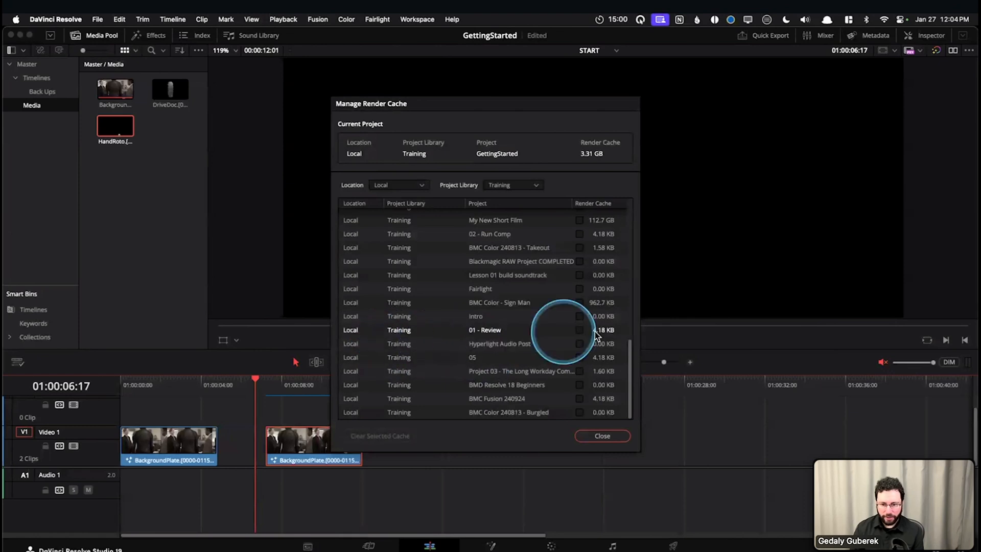
pyautogui.click(580, 330)
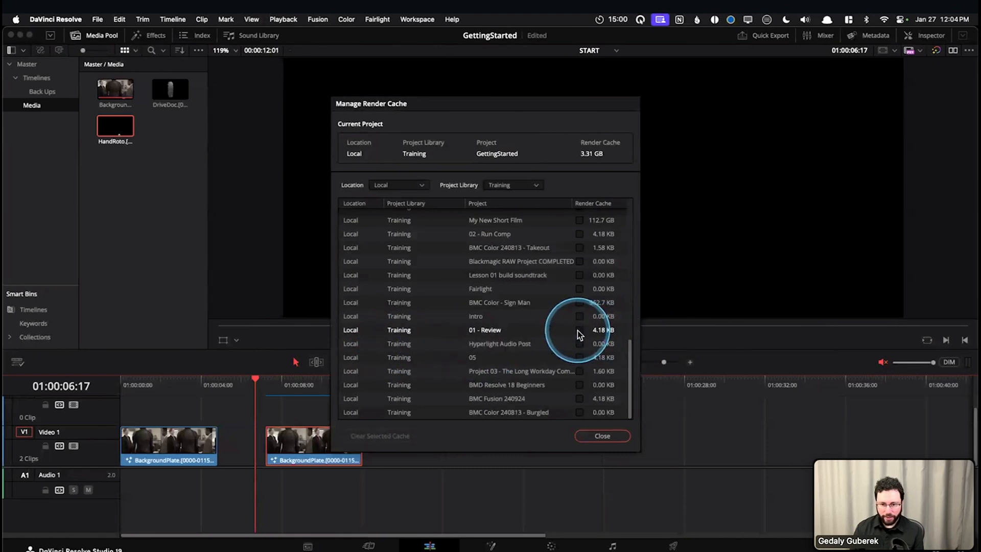
pyautogui.click(533, 336)
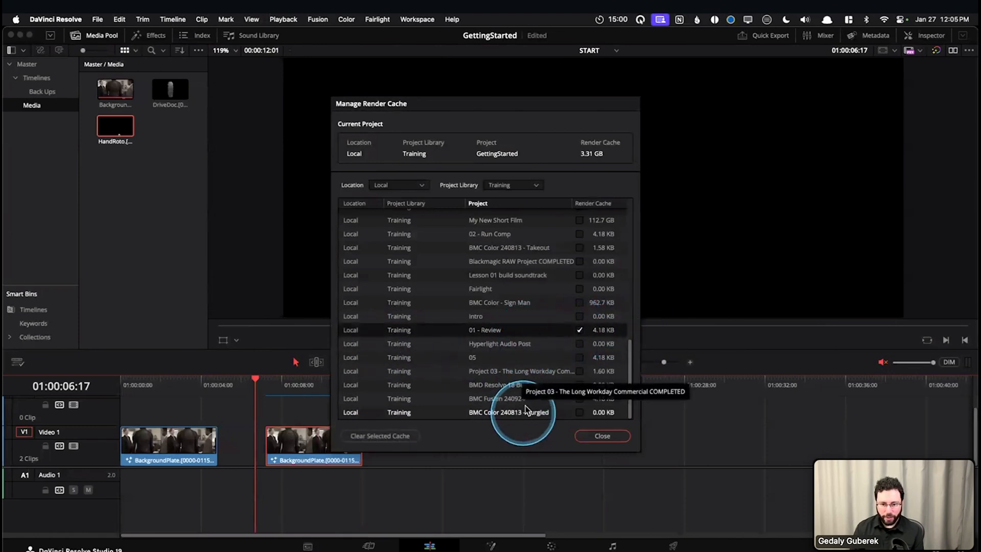
pyautogui.click(580, 330)
pyautogui.click(580, 329)
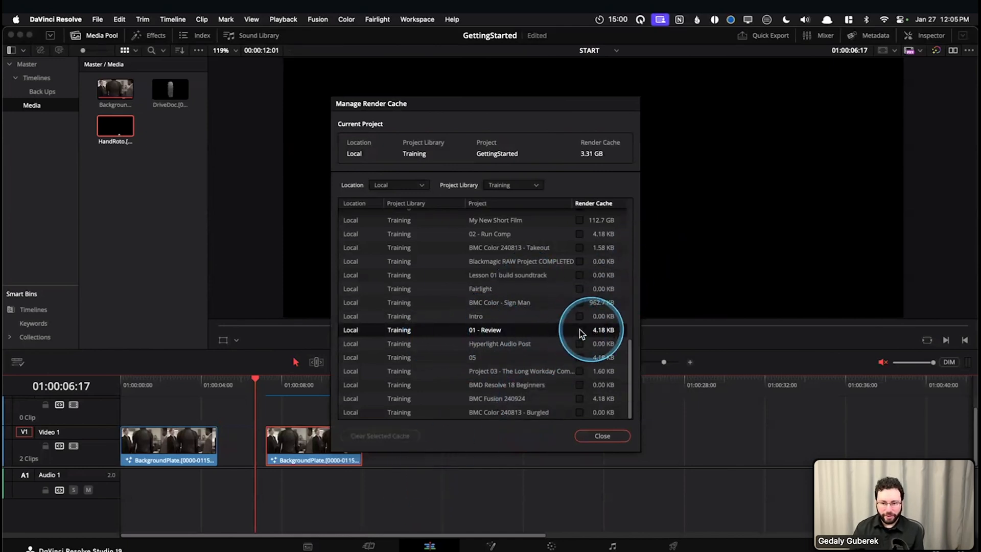
pyautogui.click(373, 437)
# Clear the render cache of the "BMC Color - Sign Man" project
pyautogui.click(578, 312)
pyautogui.click(579, 302)
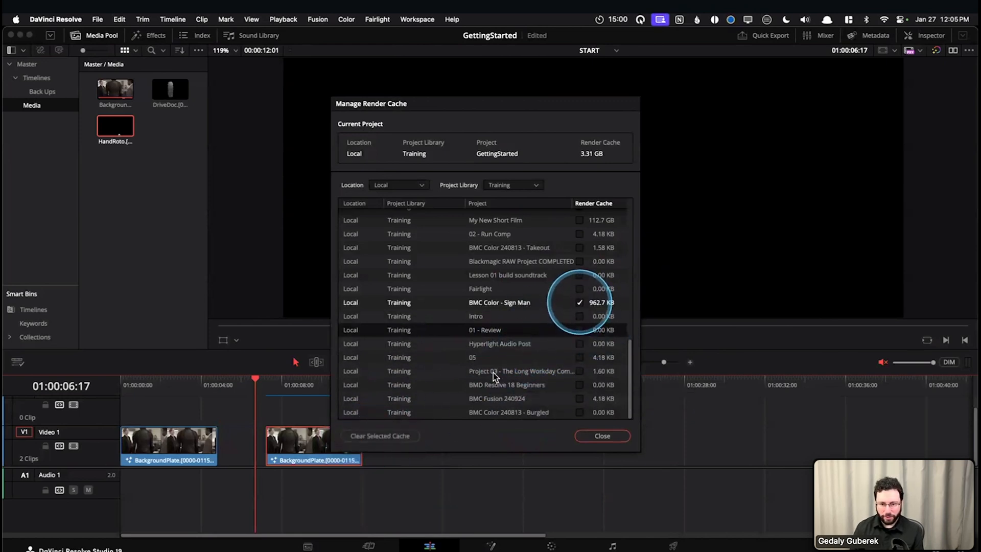
pyautogui.click(352, 436)
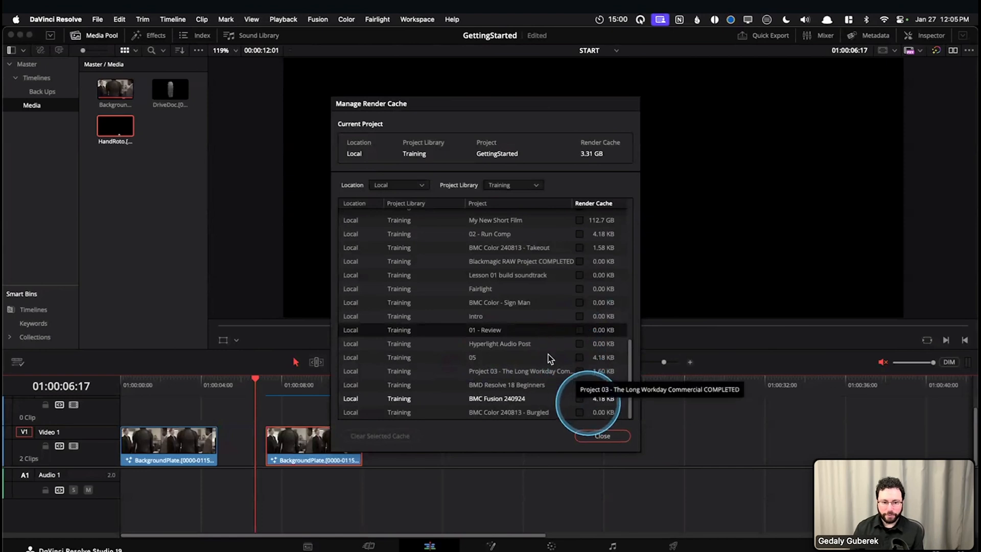
# Check the Location choices, list the projects of all project libraries with their cache sizes, and close the render cache manager
pyautogui.click(412, 186)
pyautogui.click(380, 210)
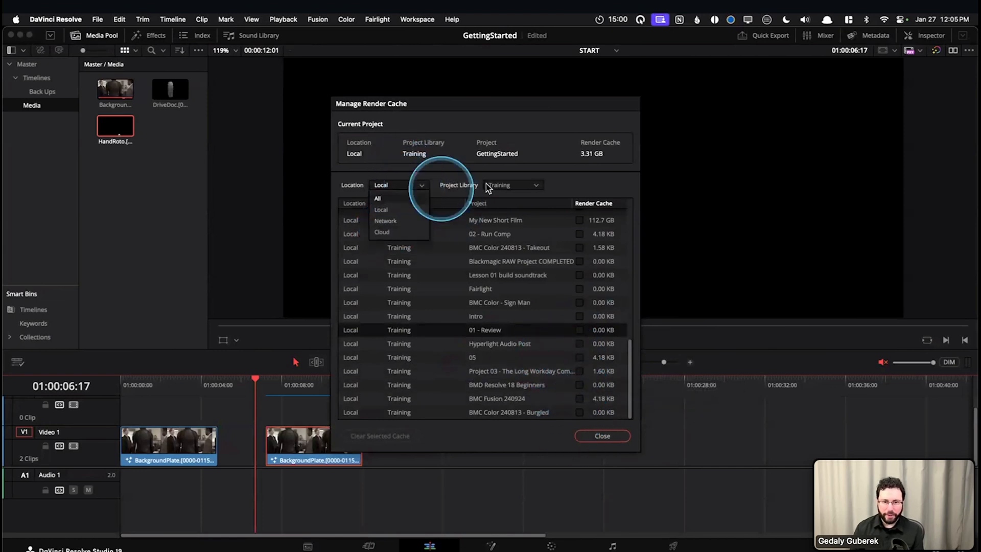
pyautogui.click(519, 186)
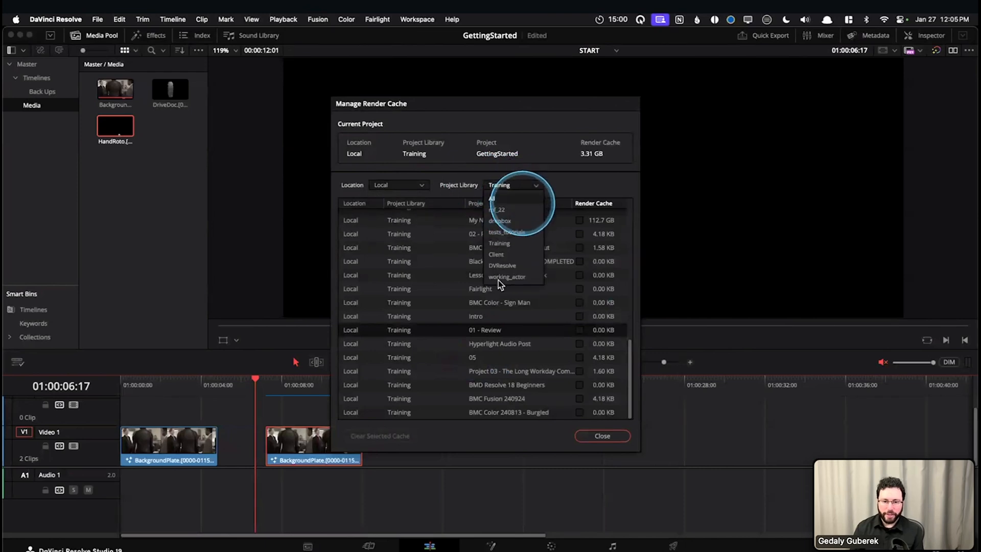
pyautogui.click(505, 201)
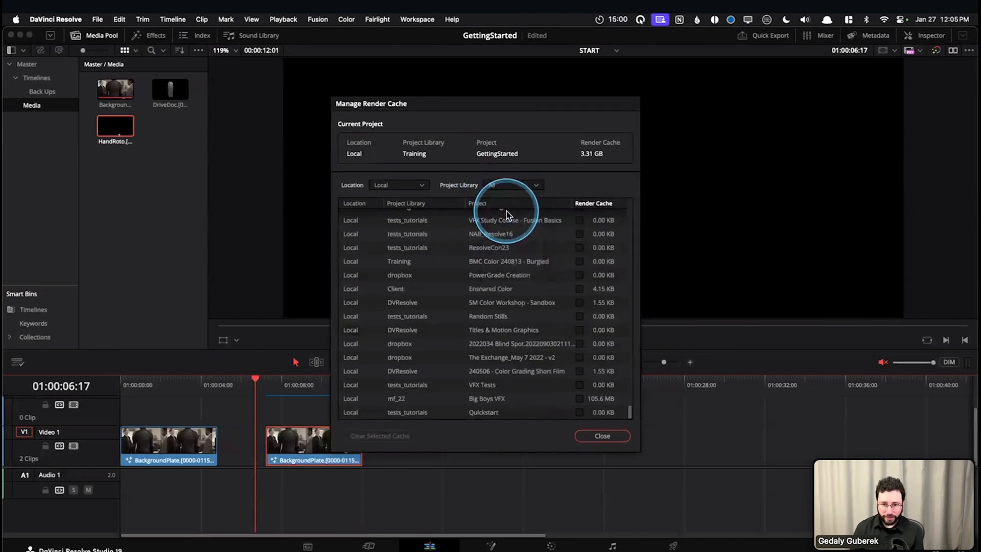
pyautogui.scroll(20, 512, 301)
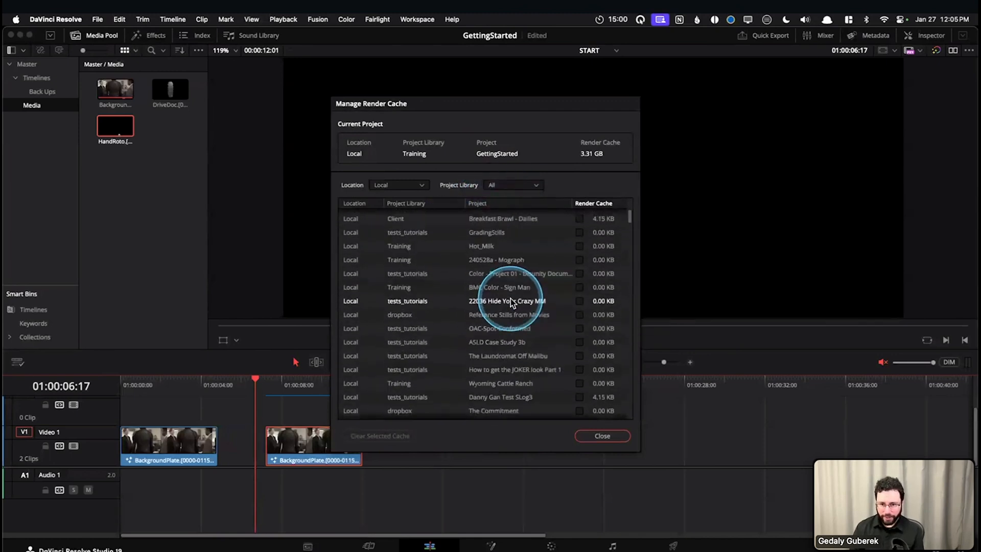
pyautogui.scroll(-20, 497, 329)
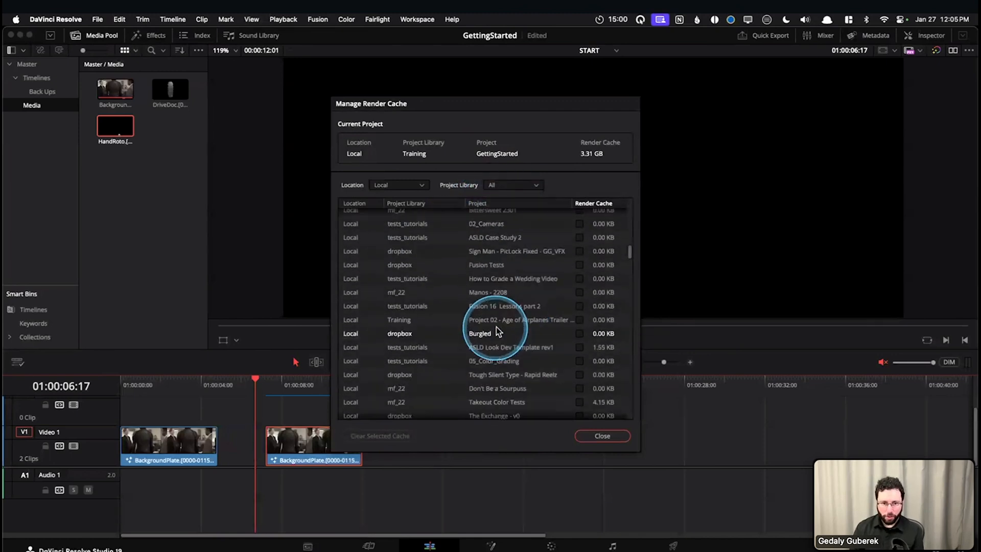
pyautogui.click(593, 435)
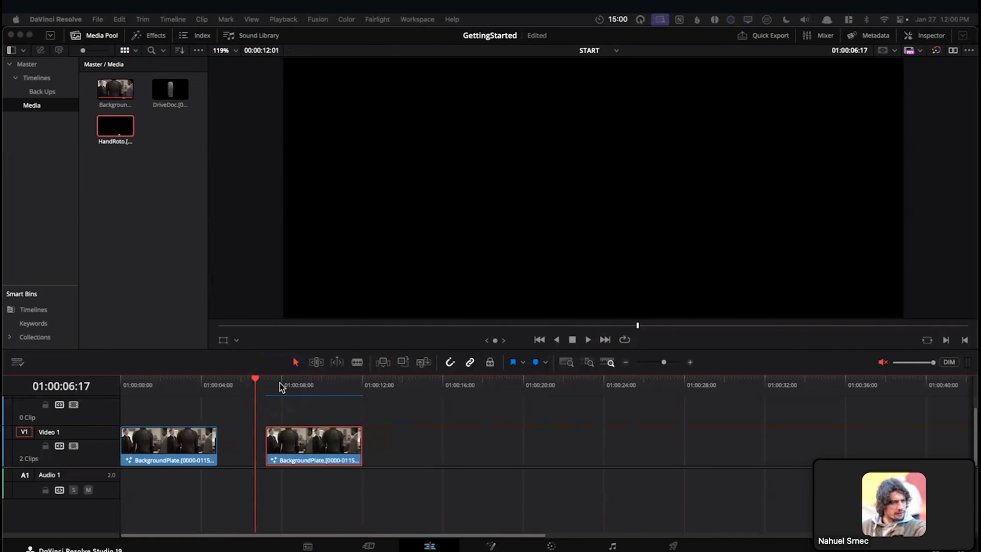
# Move the playhead to 01:00:07:05 at the start of the second clip and deselect the clip
pyautogui.moveTo(280, 382); pyautogui.dragTo(268, 383)
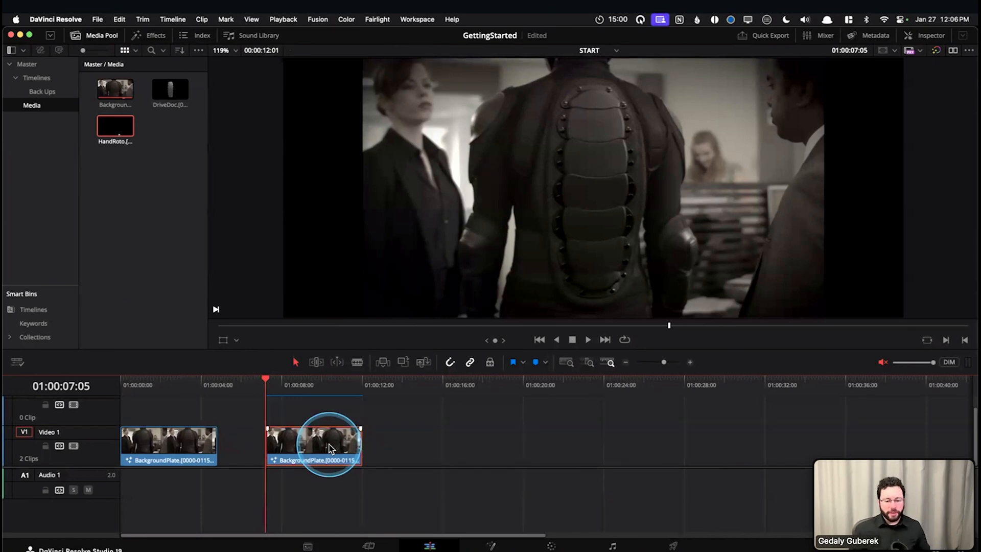
pyautogui.click(404, 427)
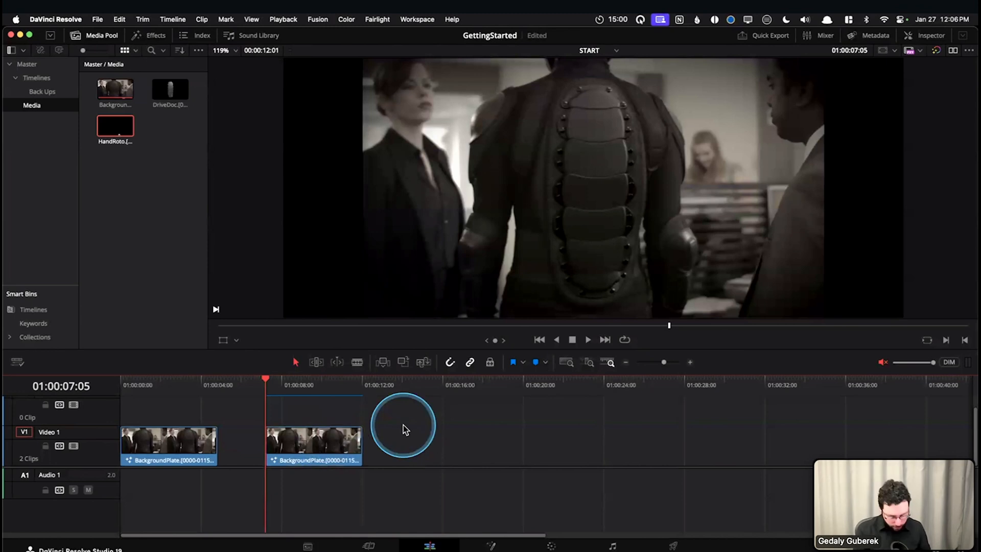
pyautogui.hotkey('shift', '9')
pyautogui.press('Escape')
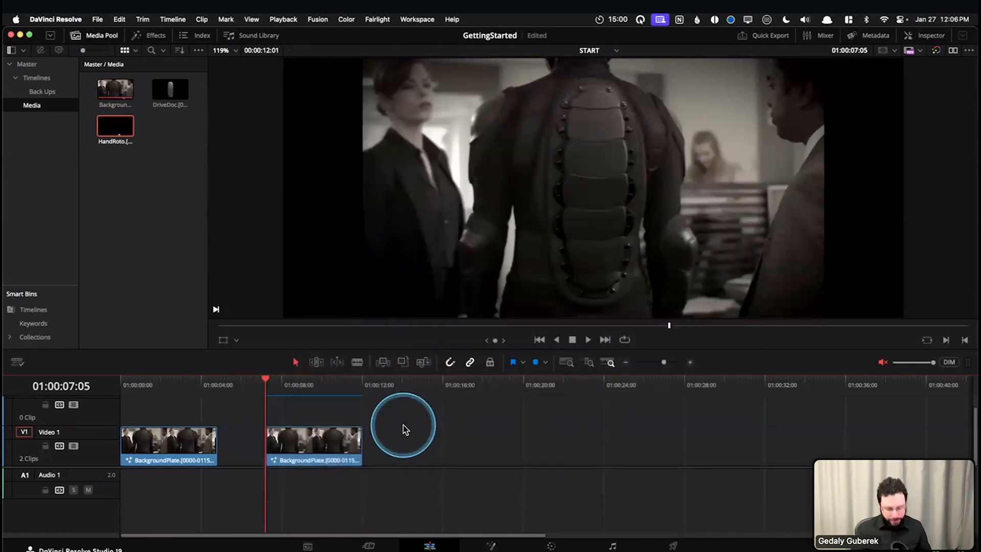
# Switch to the Deliver page, examine the "Use render cached images" option in the advanced video export settings, and collapse those settings
pyautogui.hotkey('shift', '8')
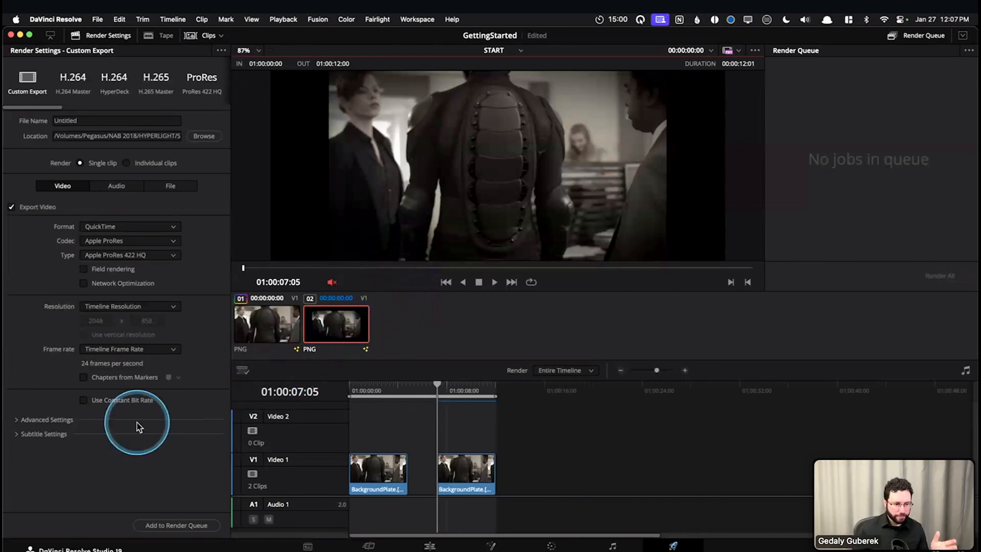
pyautogui.click(63, 423)
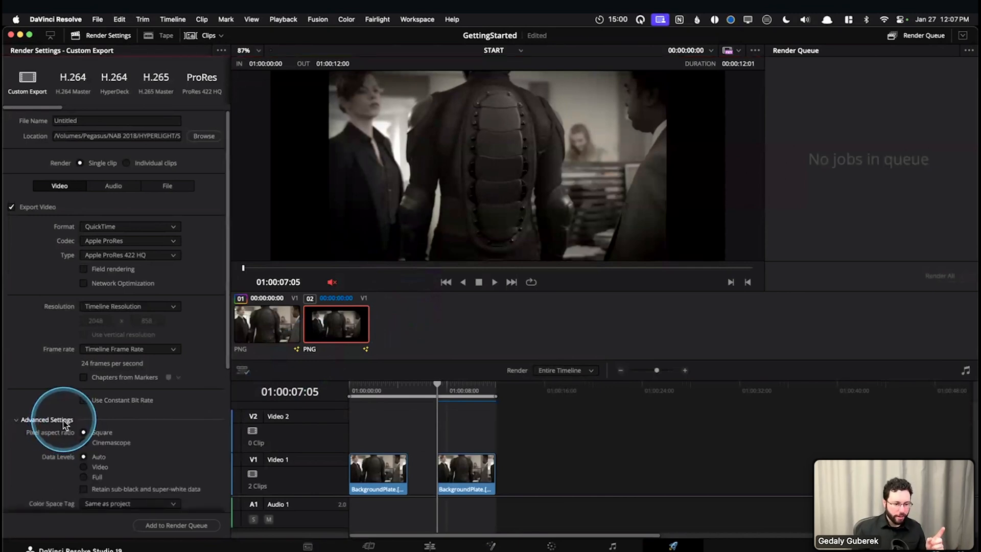
pyautogui.scroll(-4, 26, 449)
pyautogui.scroll(-5, 26, 450)
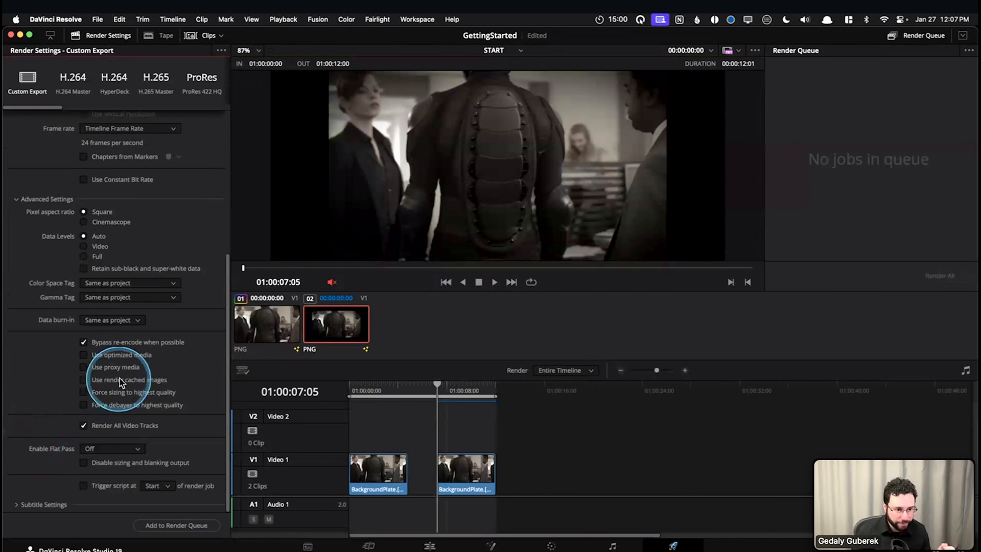
pyautogui.scroll(5, 83, 337)
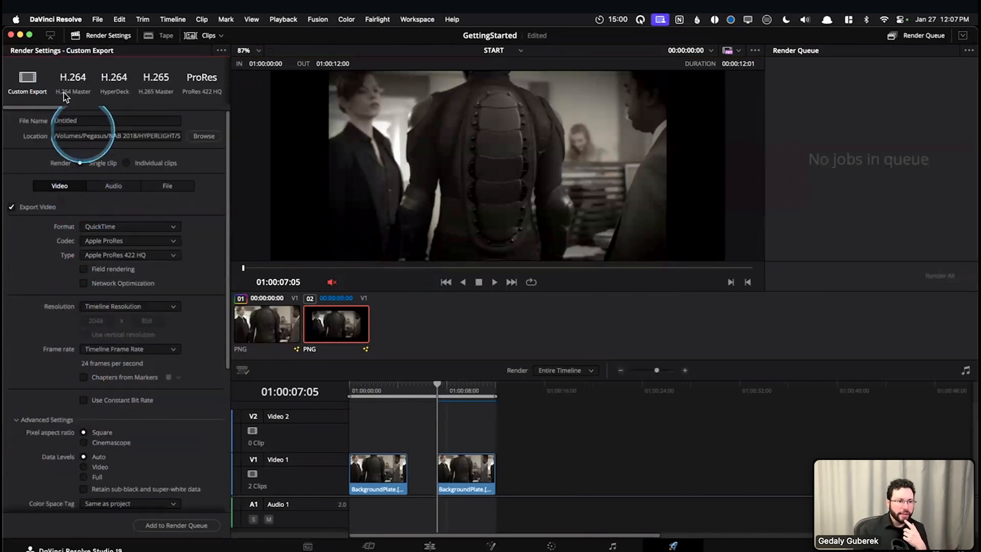
pyautogui.scroll(-5, 18, 427)
pyautogui.click(46, 199)
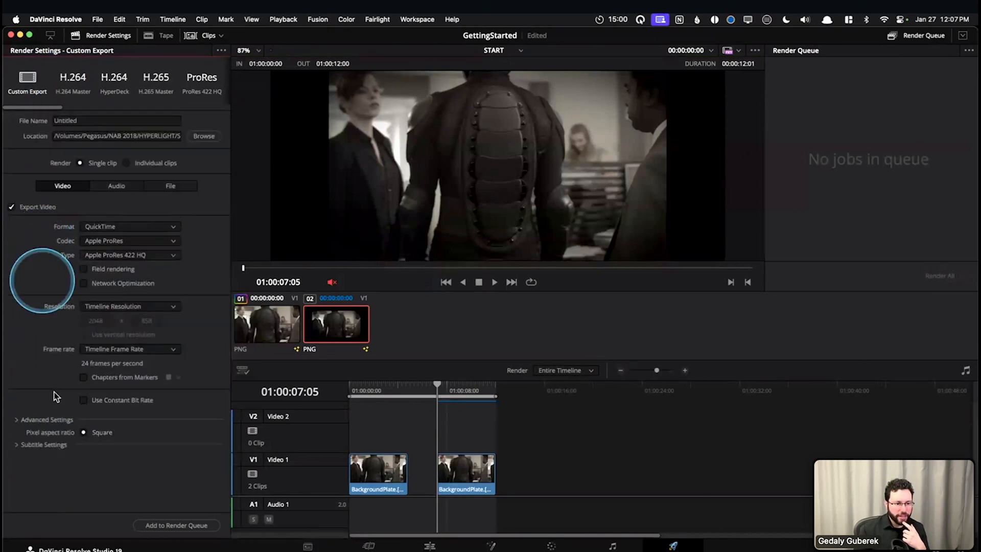
# Expand the advanced export settings and try "Use render cached images" and "Use proxy media", turning each option back off
pyautogui.click(42, 421)
pyautogui.scroll(-5, 41, 409)
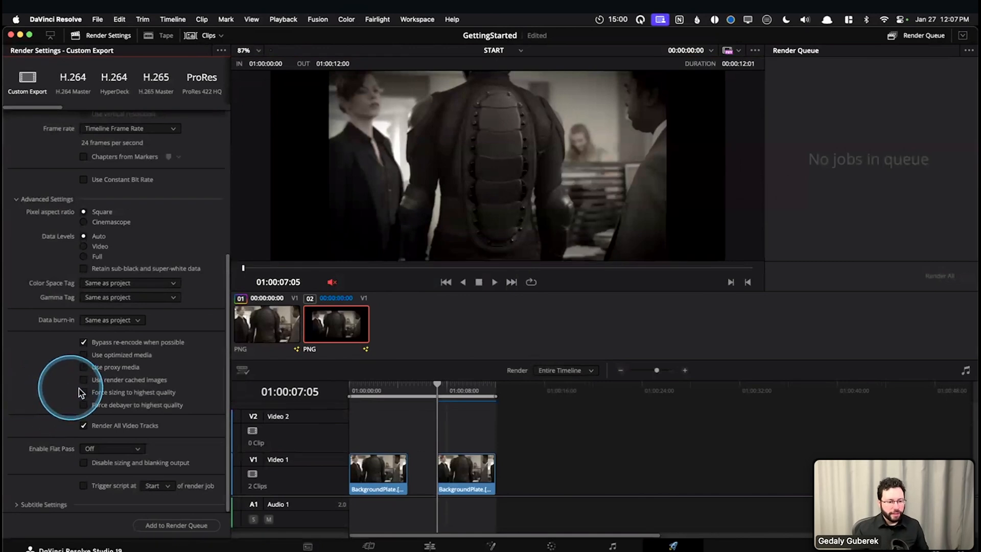
pyautogui.moveTo(109, 384)
pyautogui.mouseDown()
pyautogui.moveTo(164, 388)
pyautogui.moveTo(176, 378)
pyautogui.moveTo(70, 385)
pyautogui.mouseUp()
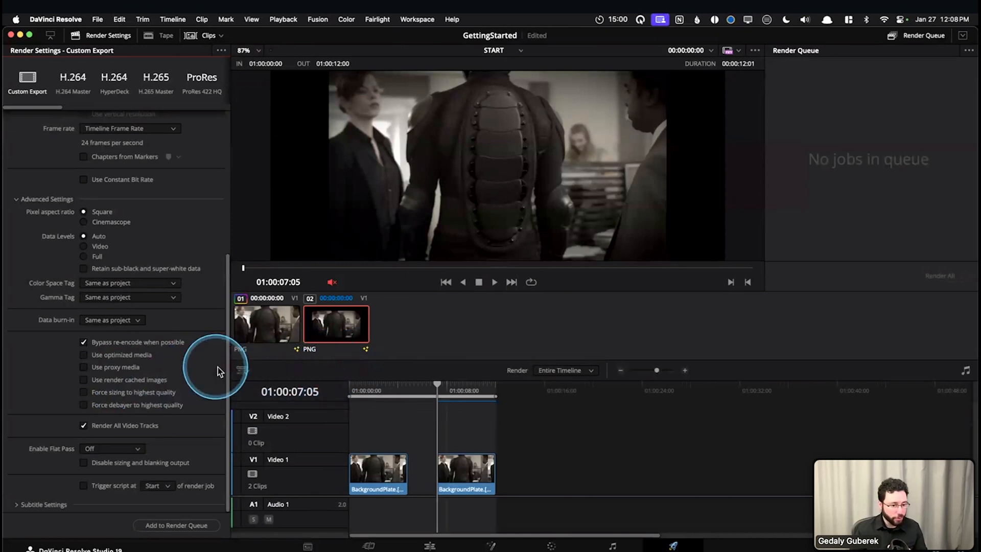
pyautogui.click(108, 380)
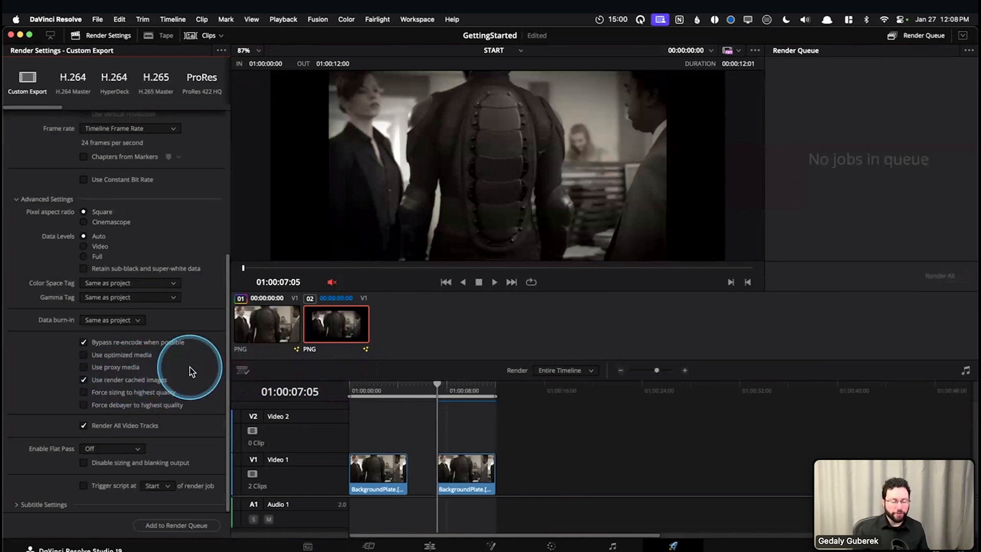
pyautogui.click(115, 382)
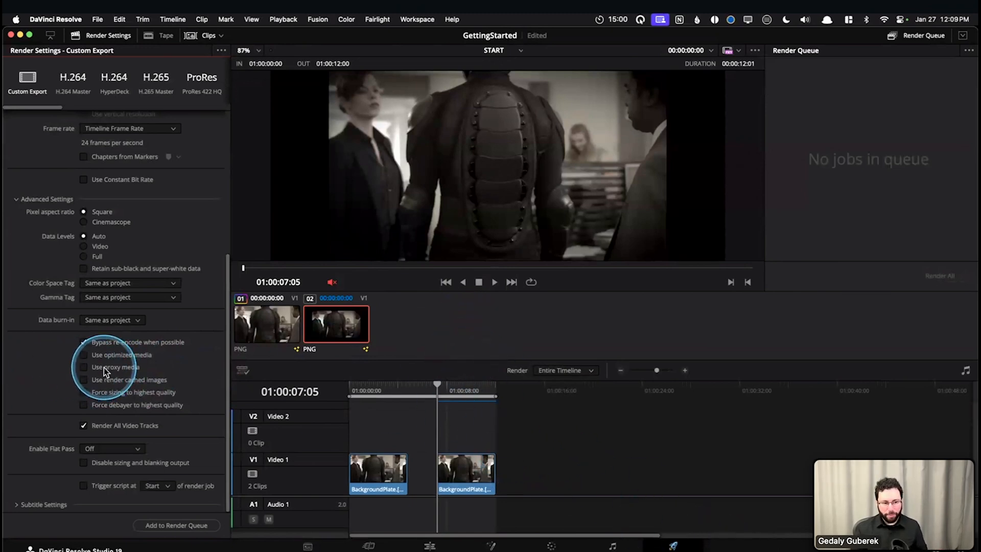
pyautogui.click(88, 368)
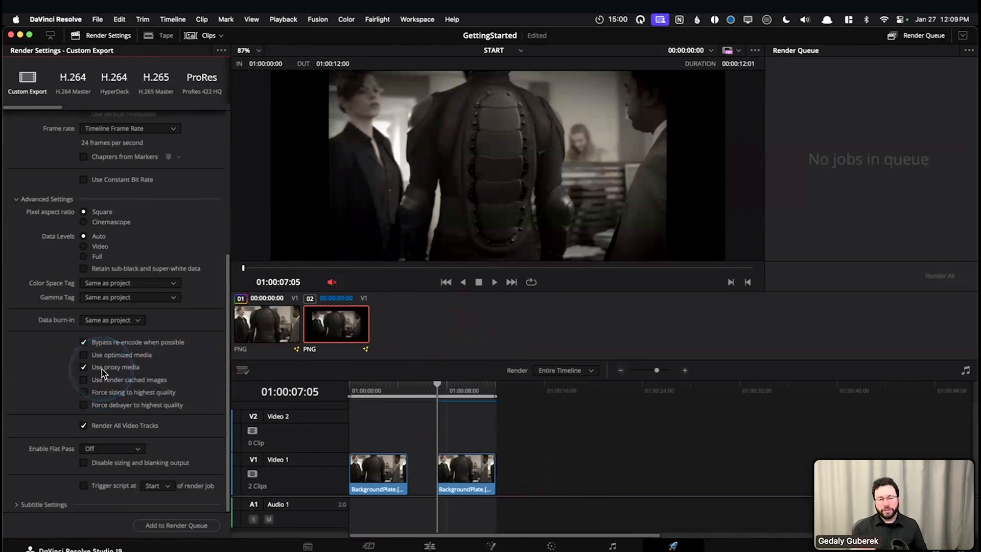
pyautogui.click(84, 367)
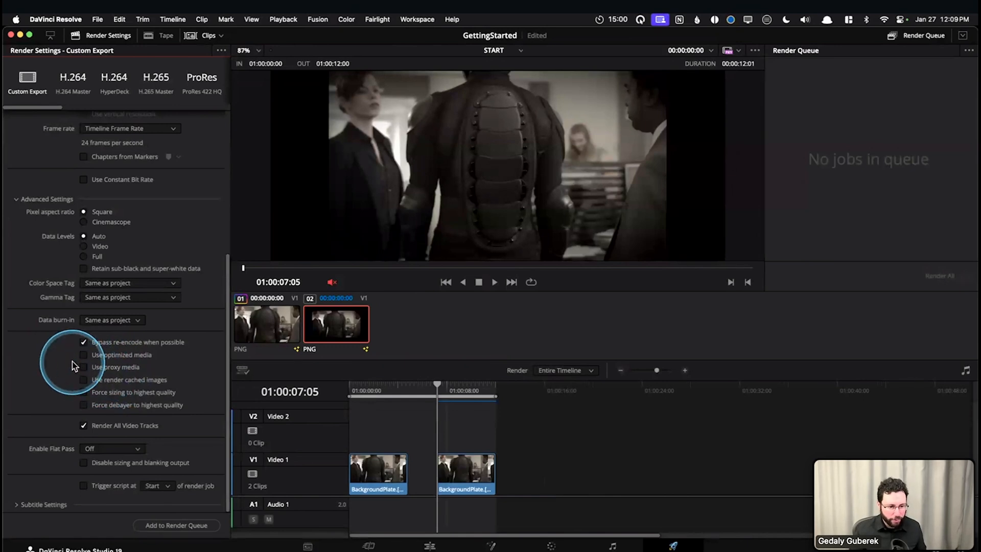
pyautogui.moveTo(67, 381); pyautogui.dragTo(84, 384)
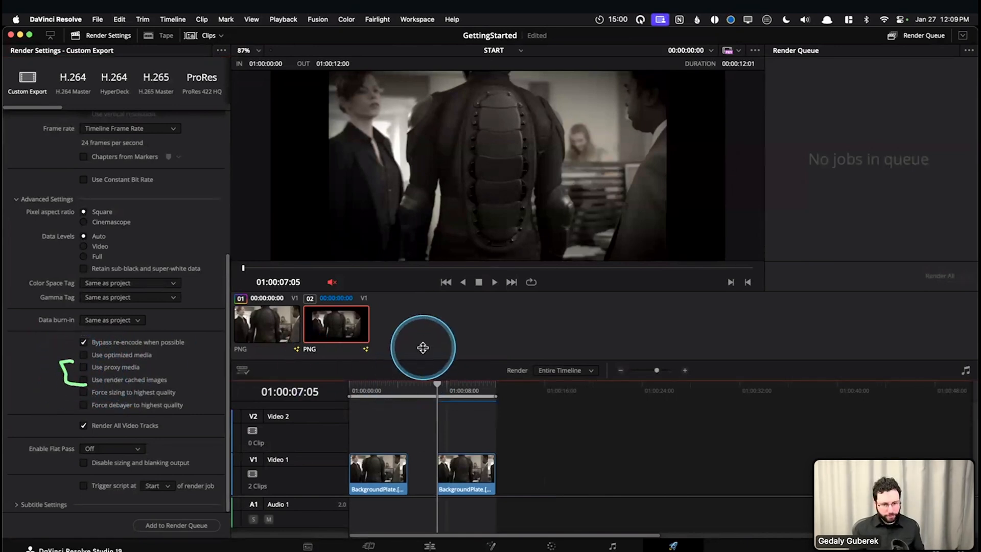
# Return to the Edit page, select the second BackgroundPlate clip on Video 1 and open its composition on the Fusion page
pyautogui.hotkey('shift', '4')
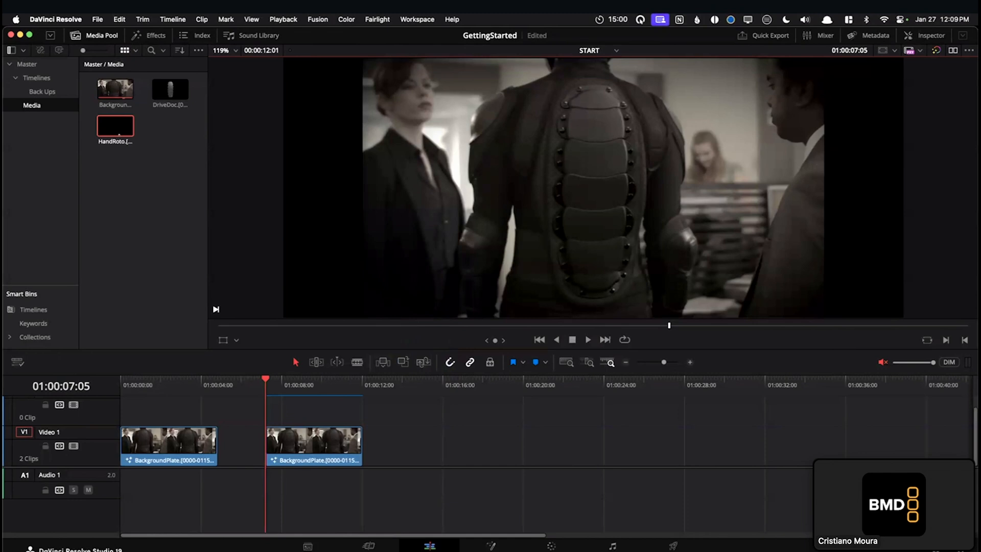
pyautogui.click(534, 452)
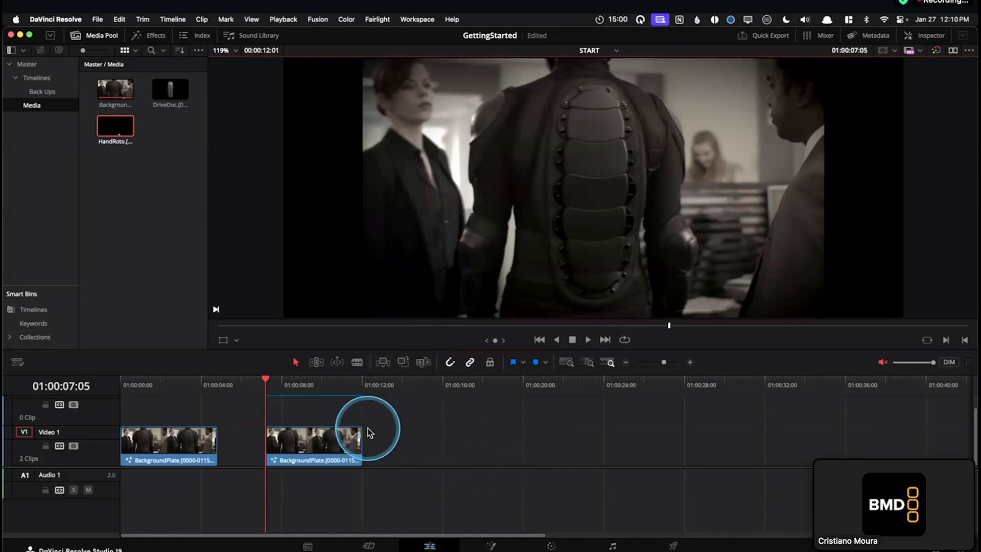
pyautogui.click(311, 441)
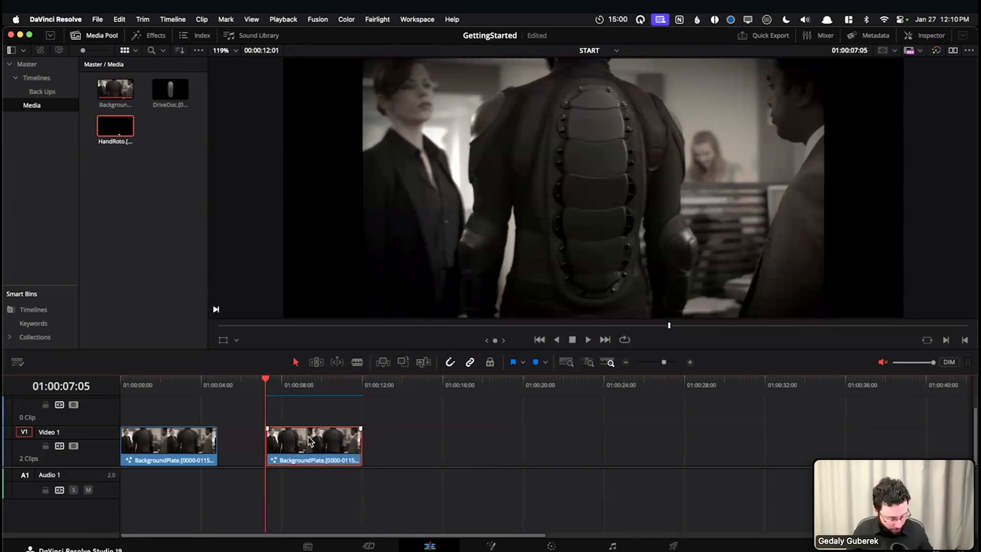
pyautogui.click(318, 443)
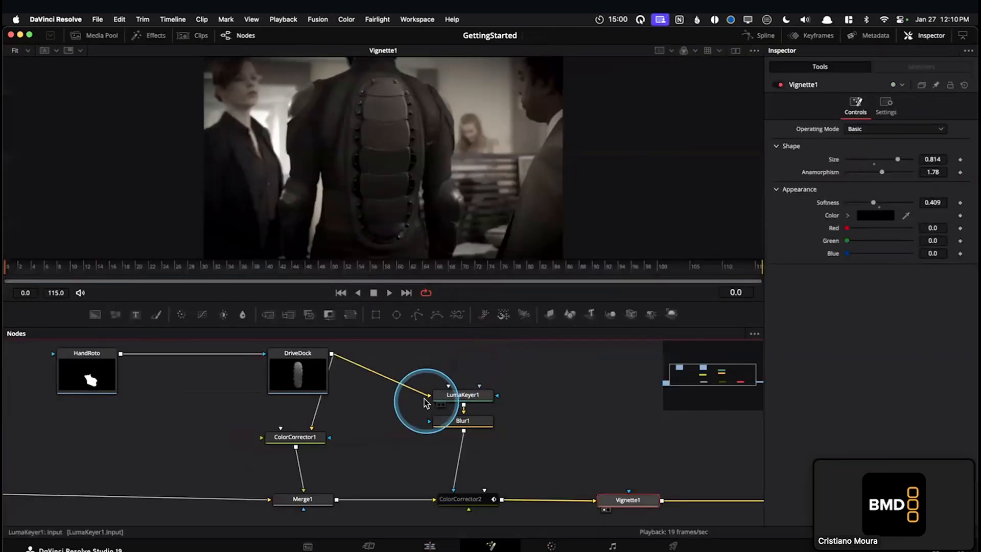
# Give the node area more room and select LumaKeyer1 to examine its keying settings
pyautogui.moveTo(473, 301); pyautogui.dragTo(479, 264)
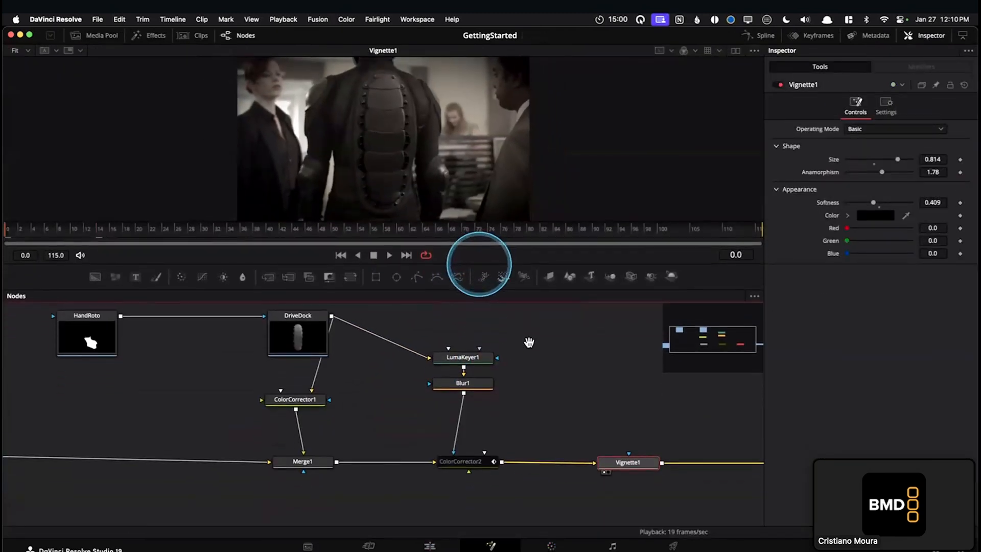
pyautogui.moveTo(529, 342); pyautogui.dragTo(548, 352)
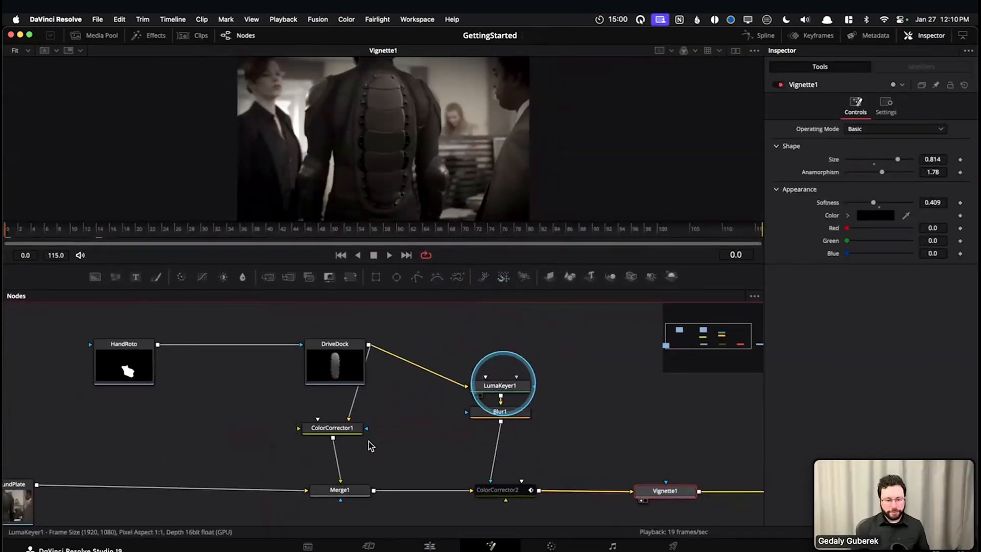
pyautogui.click(501, 386)
pyautogui.scroll(4, 559, 362)
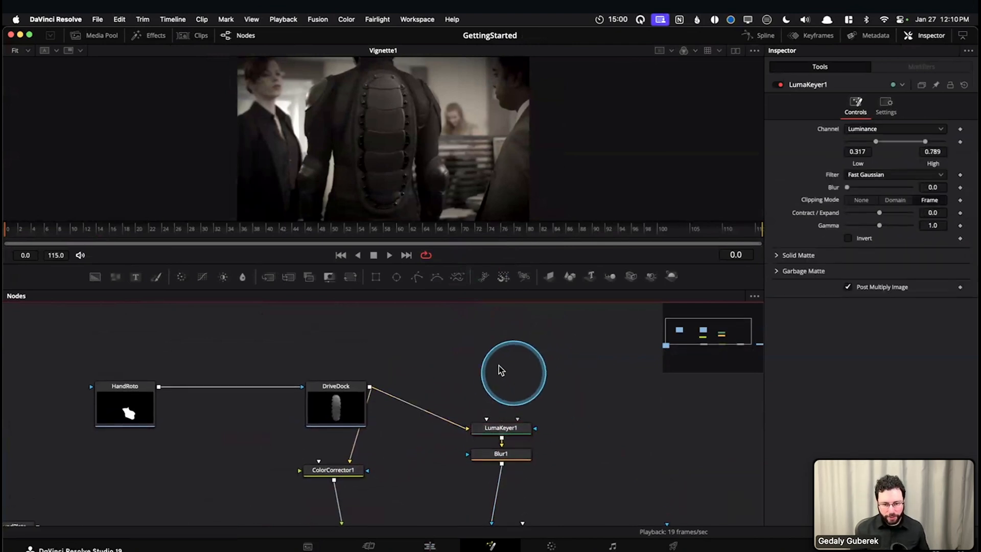
pyautogui.scroll(-2, 485, 358)
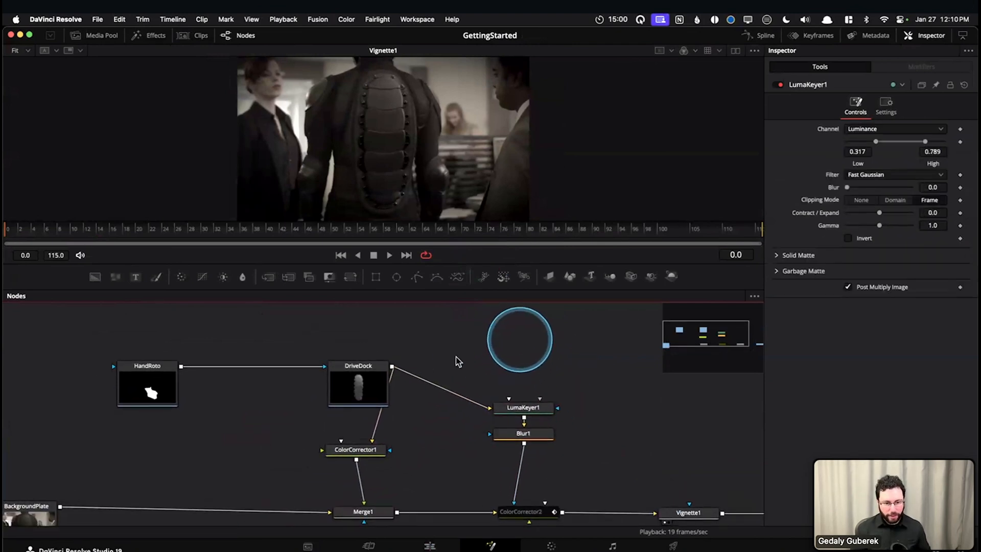
# Add a second Luma Keyer node above LumaKeyer1, connect DriveDock's output to it and show it in the viewer
pyautogui.hotkey('shift', 'space')
pyautogui.write('lky')
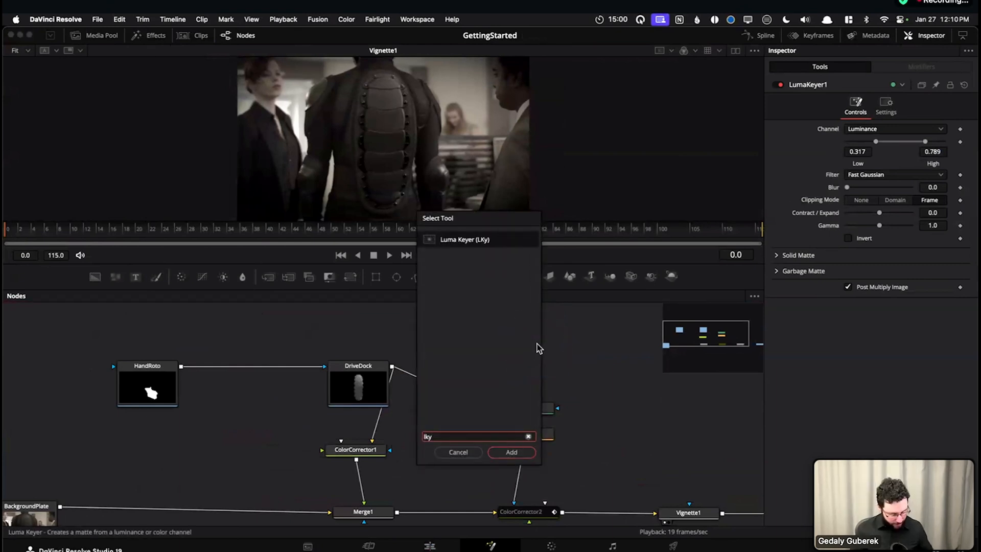
pyautogui.press('Return')
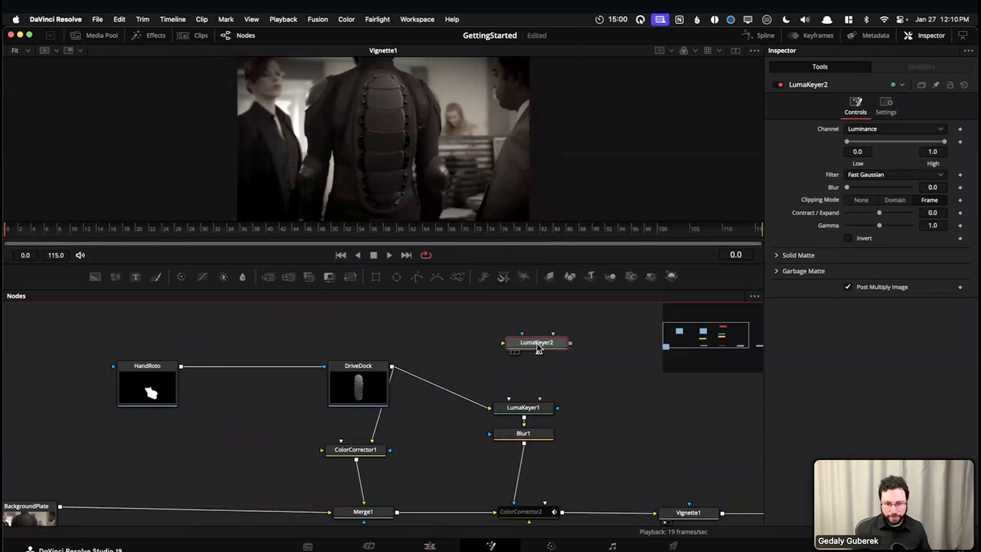
pyautogui.moveTo(537, 345); pyautogui.dragTo(528, 343)
pyautogui.moveTo(392, 367); pyautogui.dragTo(532, 345)
pyautogui.press('1')
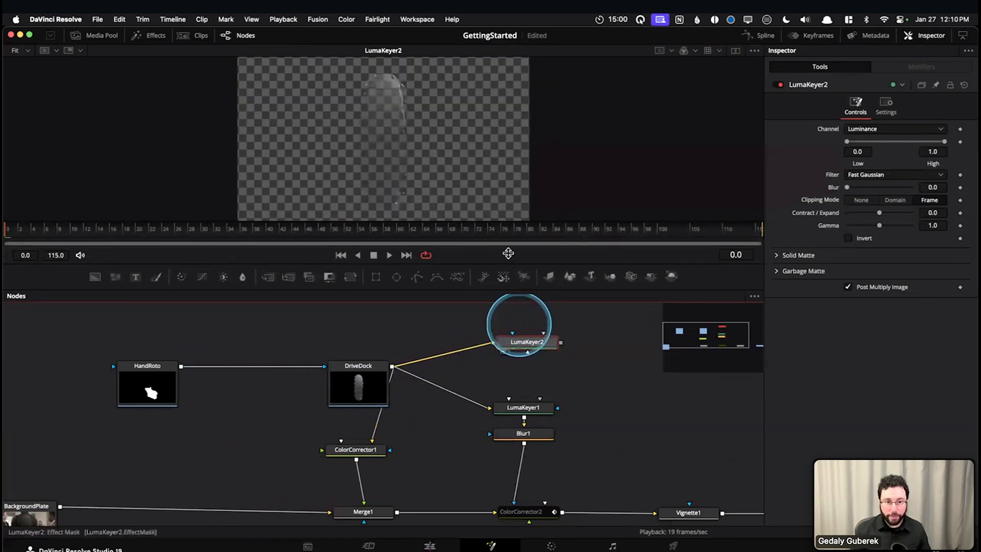
# Move the playhead to frame 78 and examine the LumaKeyer2 result, keeping the node lined up above LumaKeyer1
pyautogui.moveTo(245, 225); pyautogui.dragTo(517, 231)
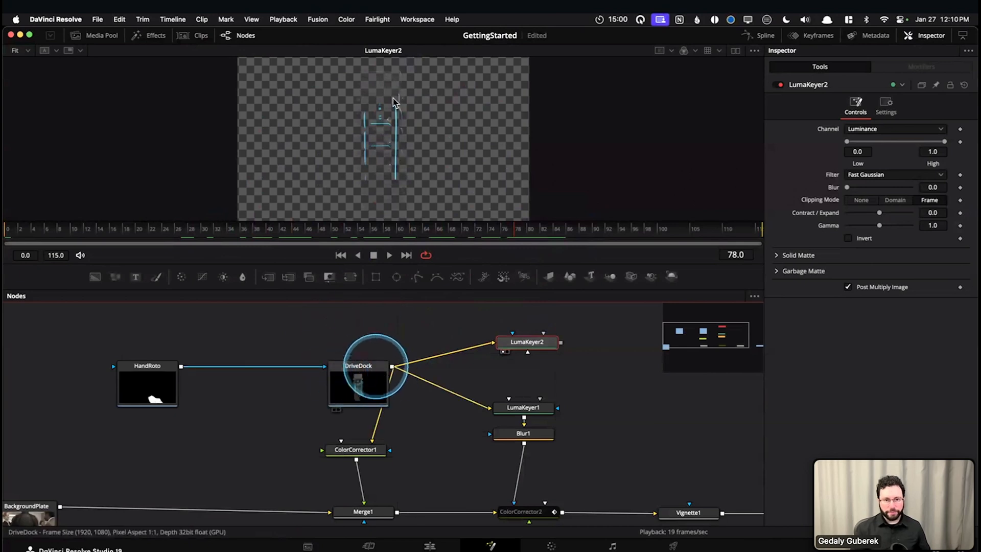
pyautogui.scroll(2, 393, 105)
pyautogui.scroll(-1, 393, 105)
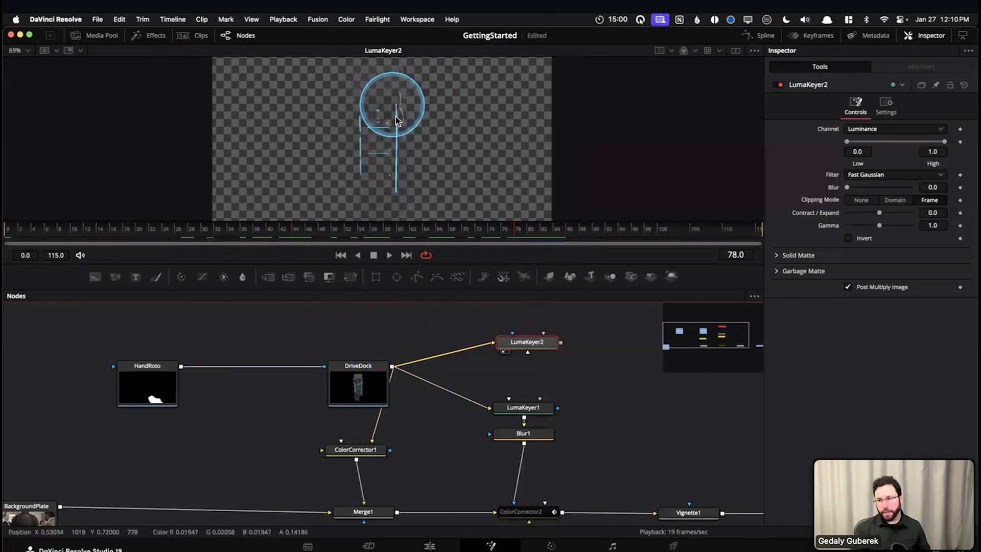
pyautogui.moveTo(528, 347); pyautogui.dragTo(519, 335)
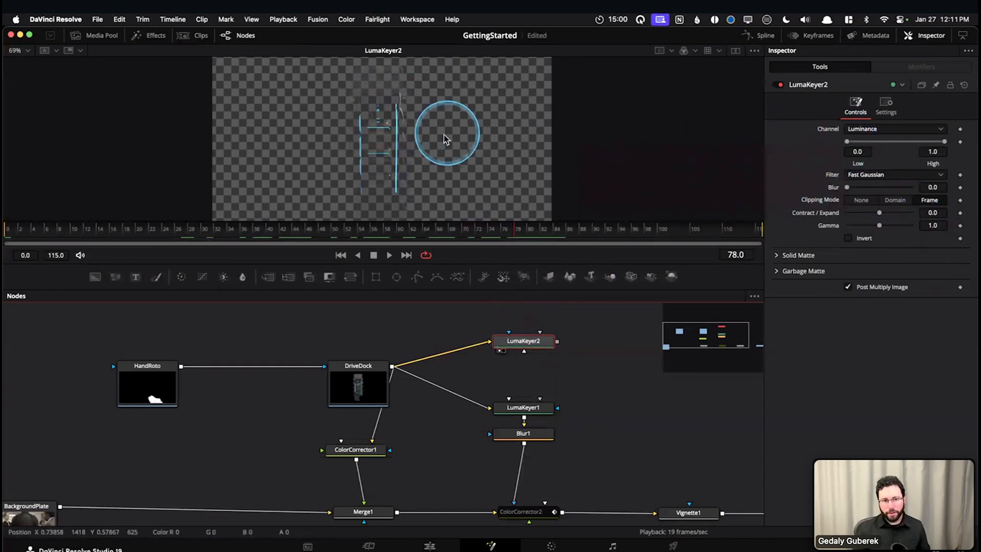
pyautogui.moveTo(846, 144); pyautogui.dragTo(783, 143)
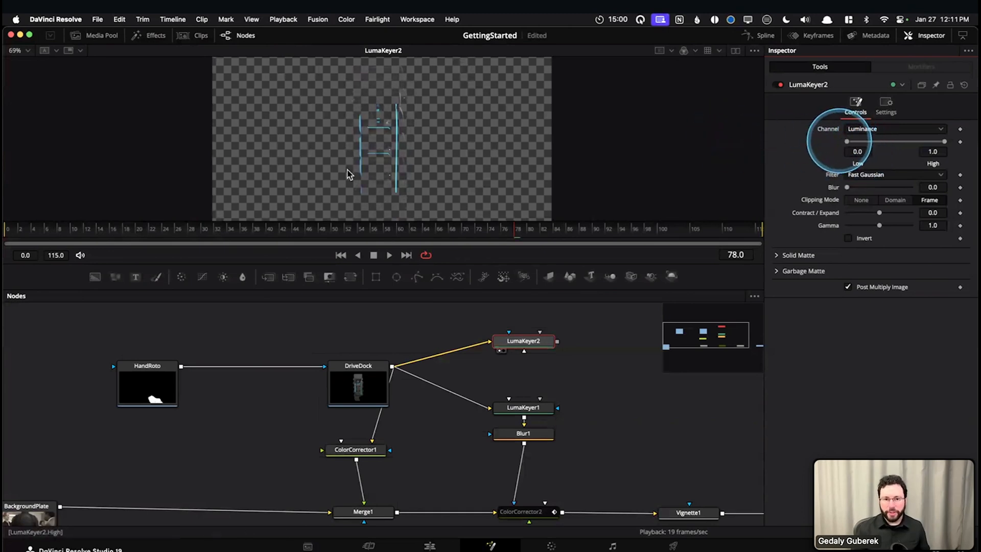
pyautogui.moveTo(511, 341); pyautogui.dragTo(509, 348)
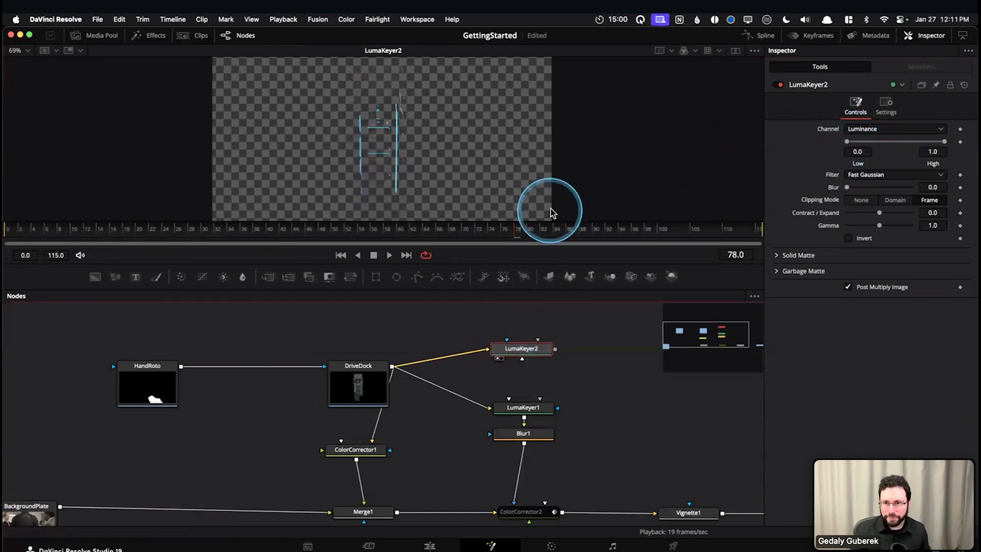
pyautogui.moveTo(498, 264); pyautogui.dragTo(501, 286)
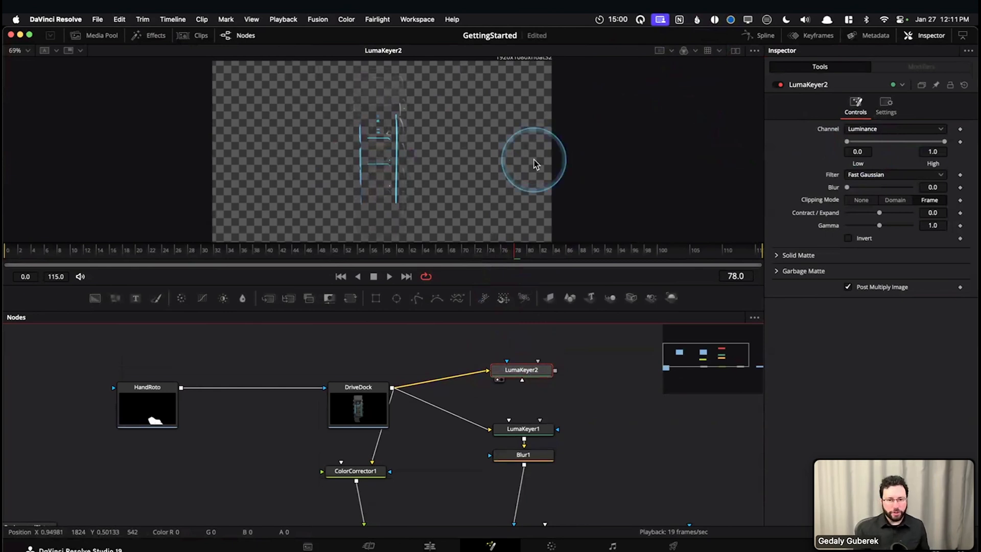
# Switch the viewer to the Alpha channel to display the matte of LumaKeyer2
pyautogui.moveTo(688, 68)
pyautogui.mouseDown()
pyautogui.moveTo(695, 60)
pyautogui.moveTo(677, 57)
pyautogui.moveTo(679, 36)
pyautogui.mouseUp()
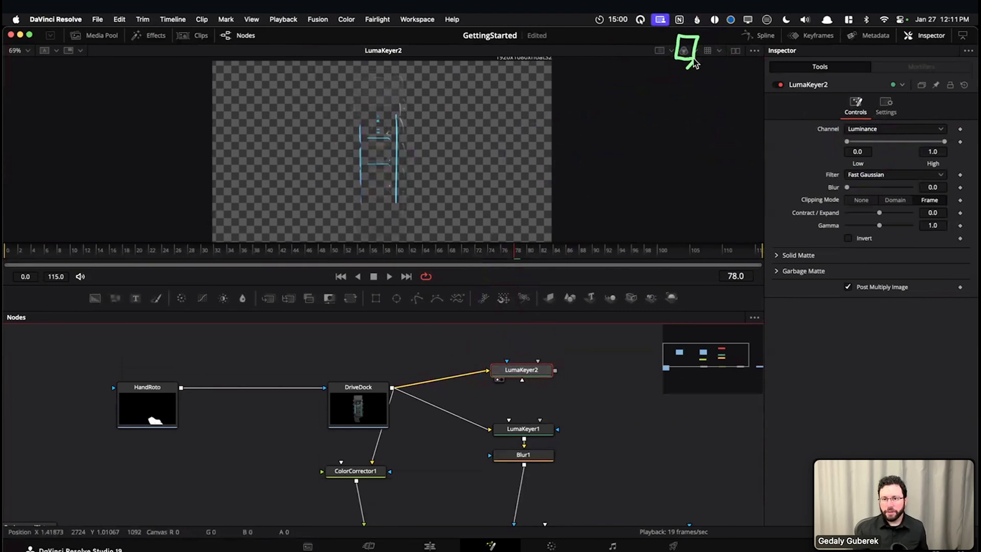
pyautogui.click(696, 54)
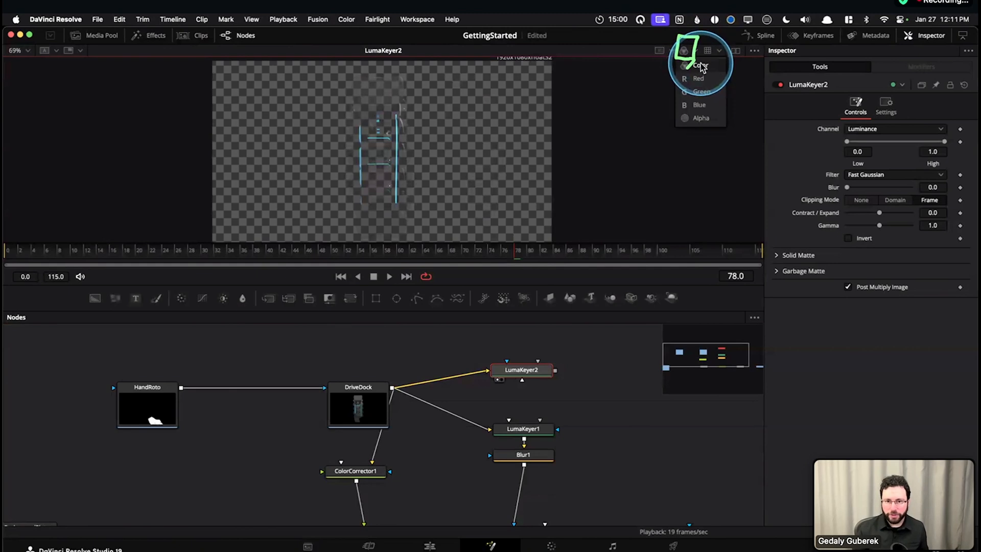
pyautogui.click(696, 118)
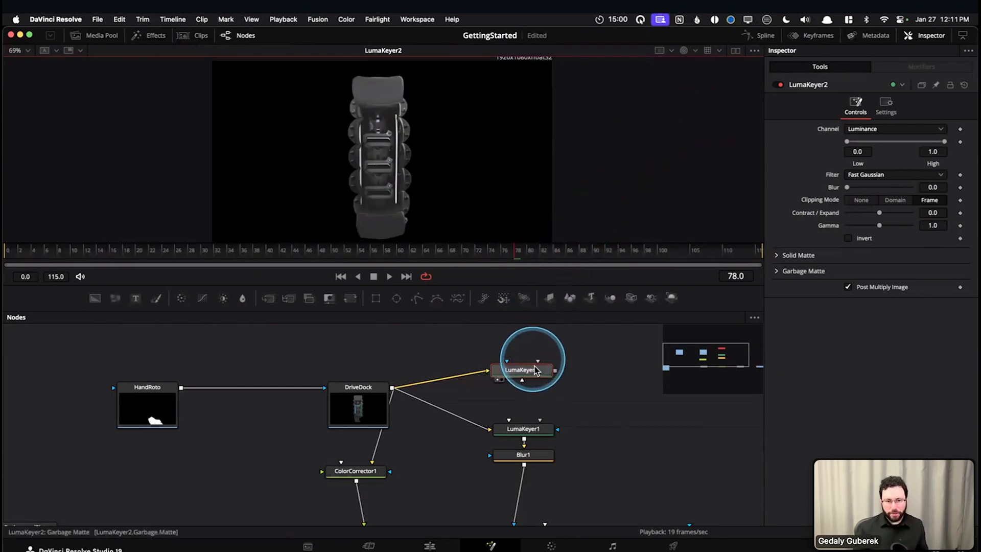
pyautogui.click(524, 377)
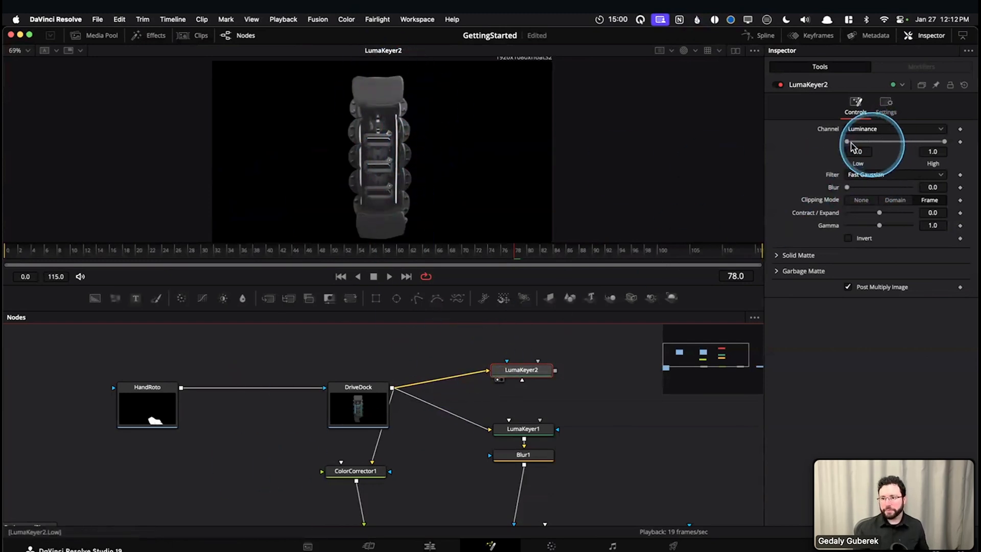
# Raise the Low luminance threshold of LumaKeyer2 to 0.311
pyautogui.moveTo(847, 141)
pyautogui.mouseDown()
pyautogui.moveTo(859, 146)
pyautogui.moveTo(841, 142)
pyautogui.mouseUp()
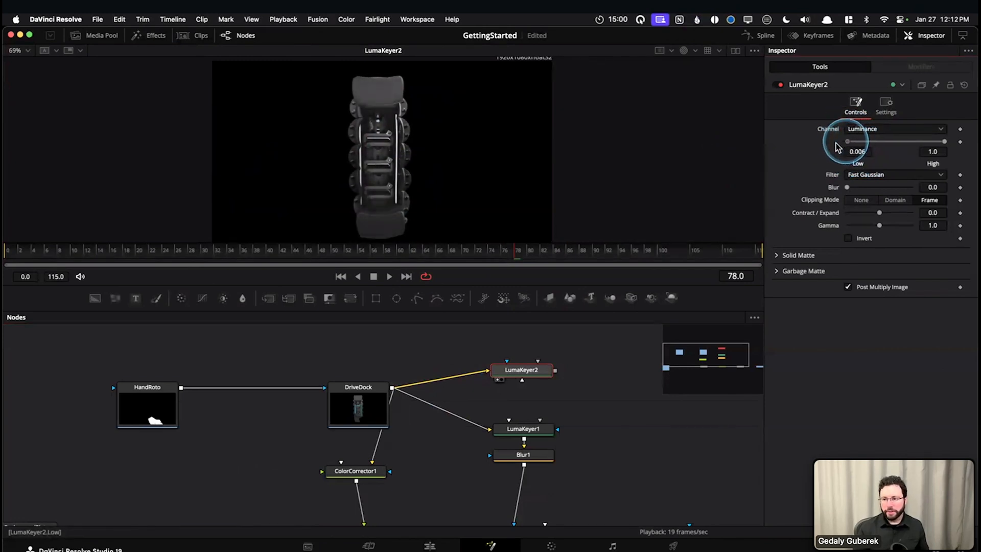
pyautogui.moveTo(938, 152); pyautogui.dragTo(958, 139)
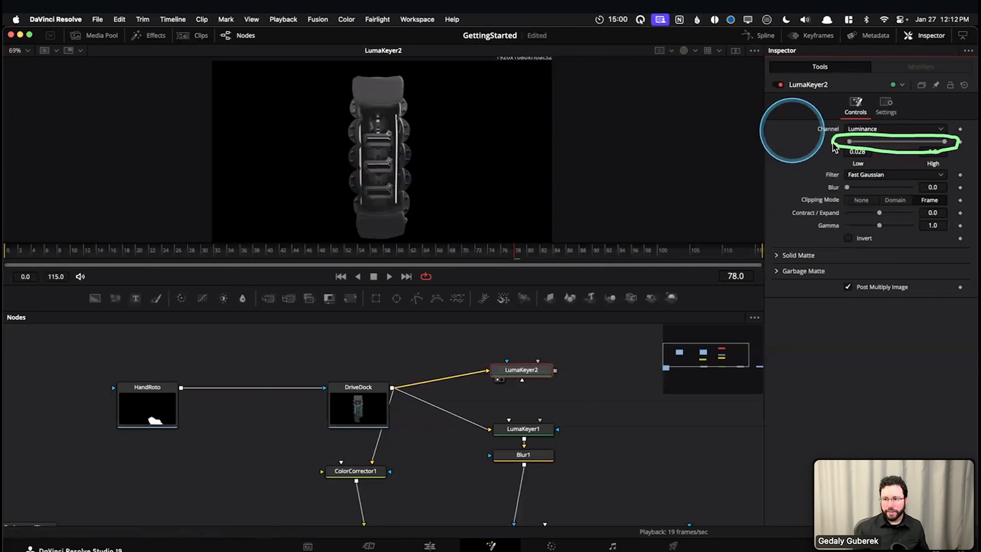
pyautogui.moveTo(854, 142); pyautogui.dragTo(857, 142)
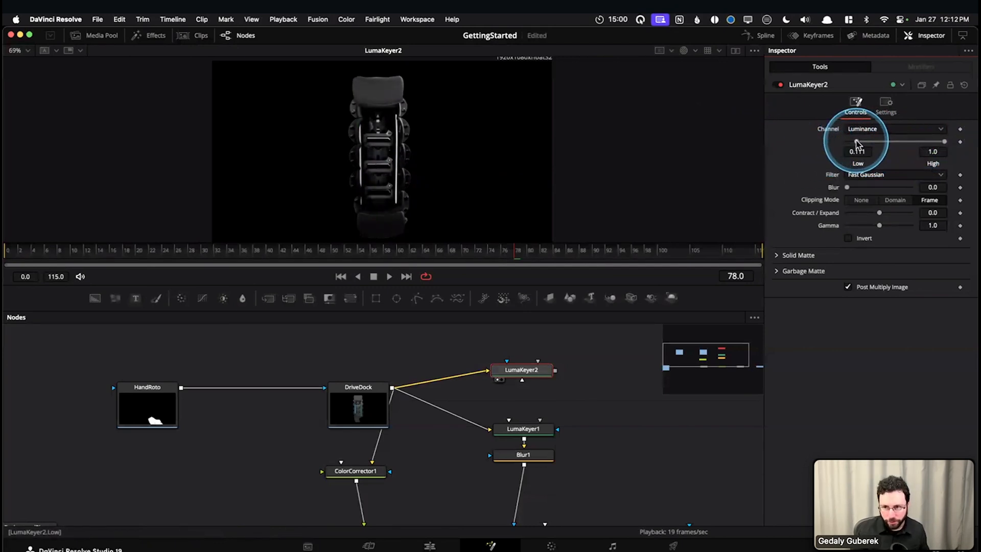
pyautogui.moveTo(859, 143); pyautogui.dragTo(859, 145)
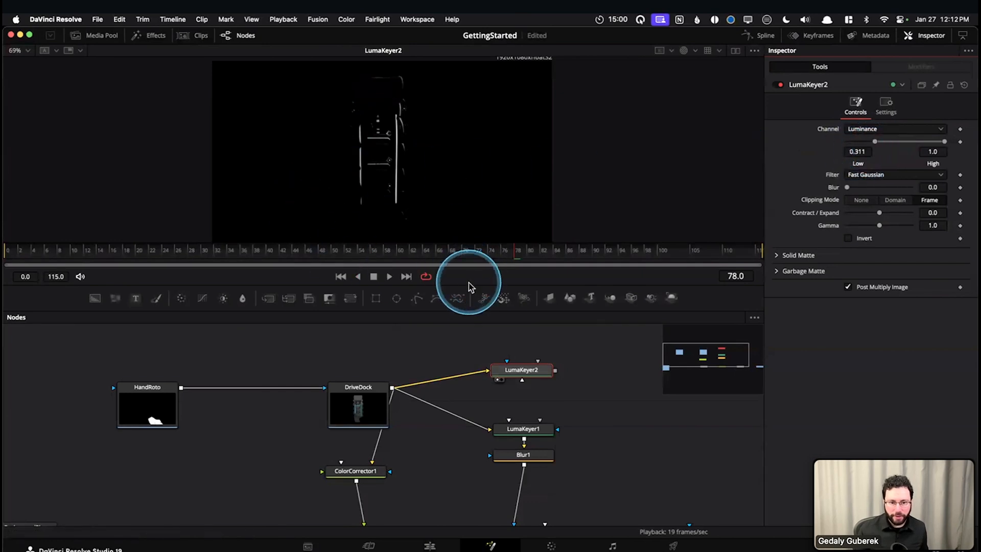
# Enlarge the viewer, fit the matte to it and lower LumaKeyer2's High luminance threshold to 0.456
pyautogui.moveTo(467, 286); pyautogui.dragTo(453, 404)
pyautogui.click(430, 263)
pyautogui.press('super+f')
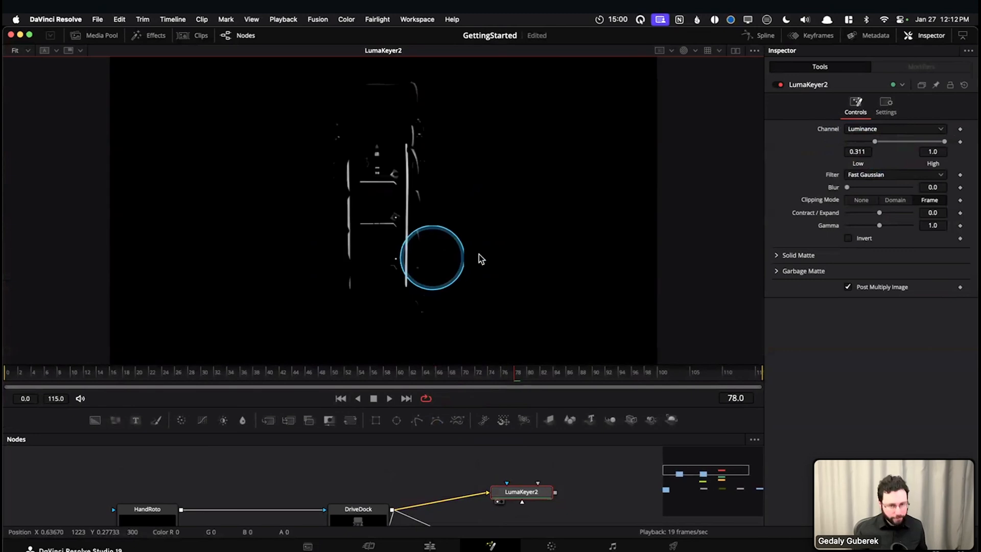
pyautogui.moveTo(945, 144); pyautogui.dragTo(932, 146)
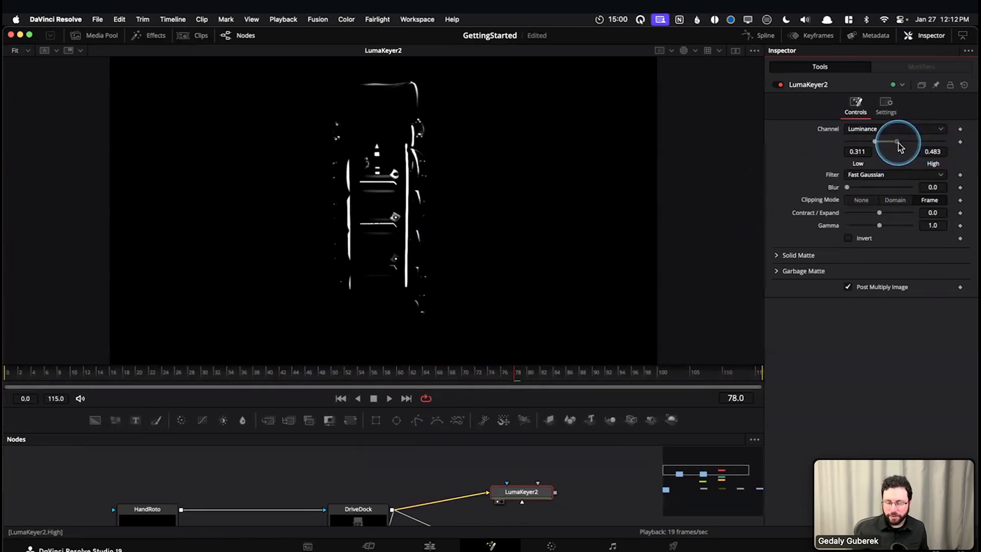
pyautogui.moveTo(897, 147); pyautogui.dragTo(894, 147)
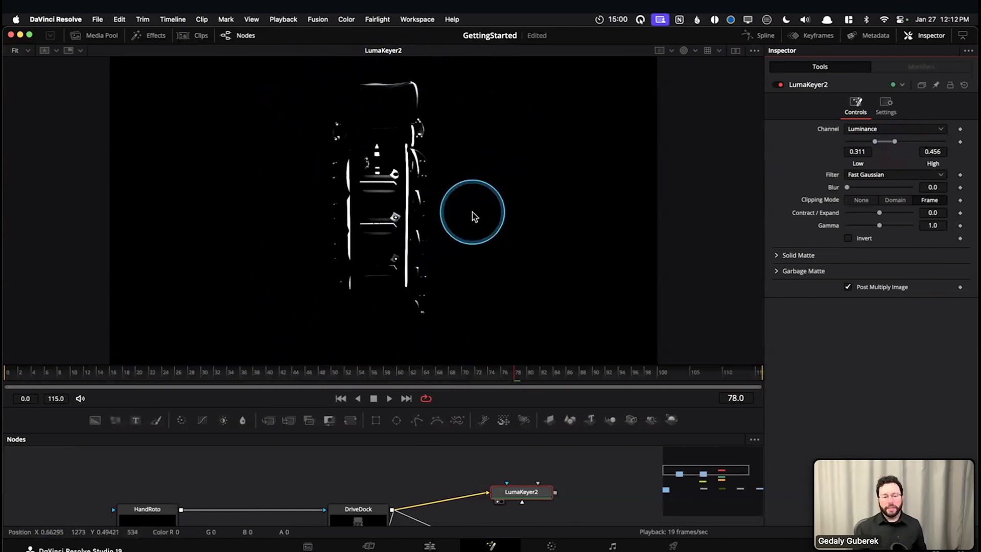
# Show LumaKeyer2 in color and set its luminance thresholds to Low 0.394 and High 0.422
pyautogui.press('c')
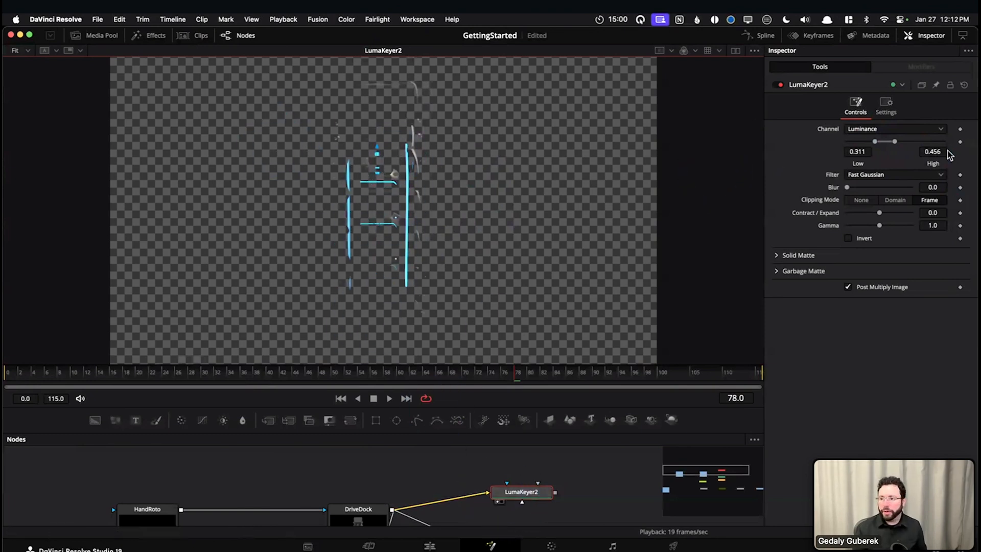
pyautogui.moveTo(896, 145); pyautogui.dragTo(949, 145)
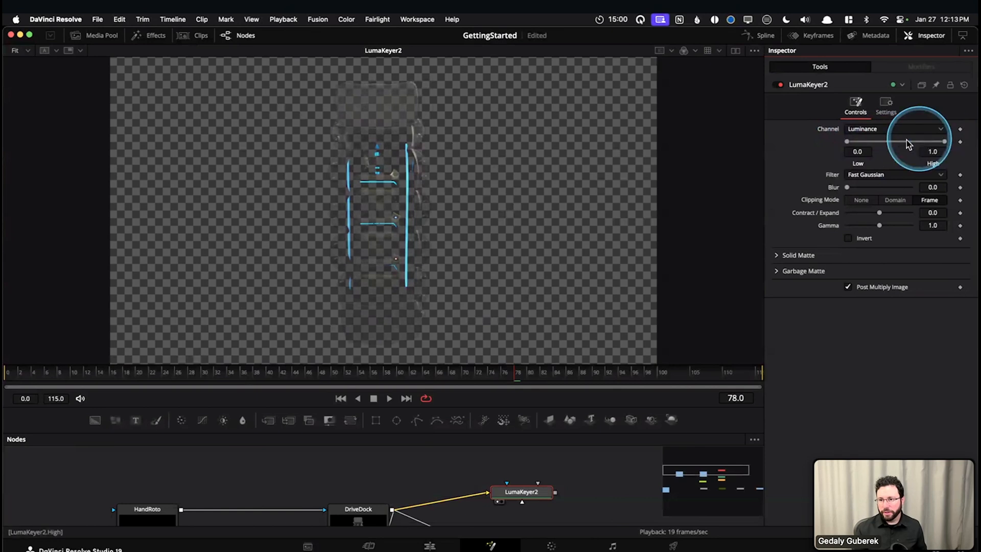
pyautogui.moveTo(851, 148); pyautogui.dragTo(883, 149)
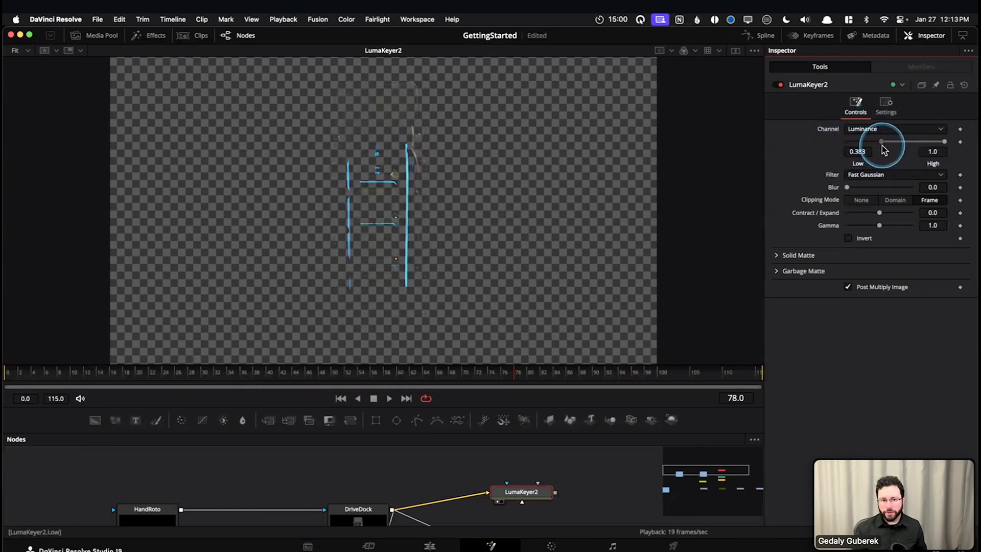
pyautogui.moveTo(918, 145); pyautogui.dragTo(895, 145)
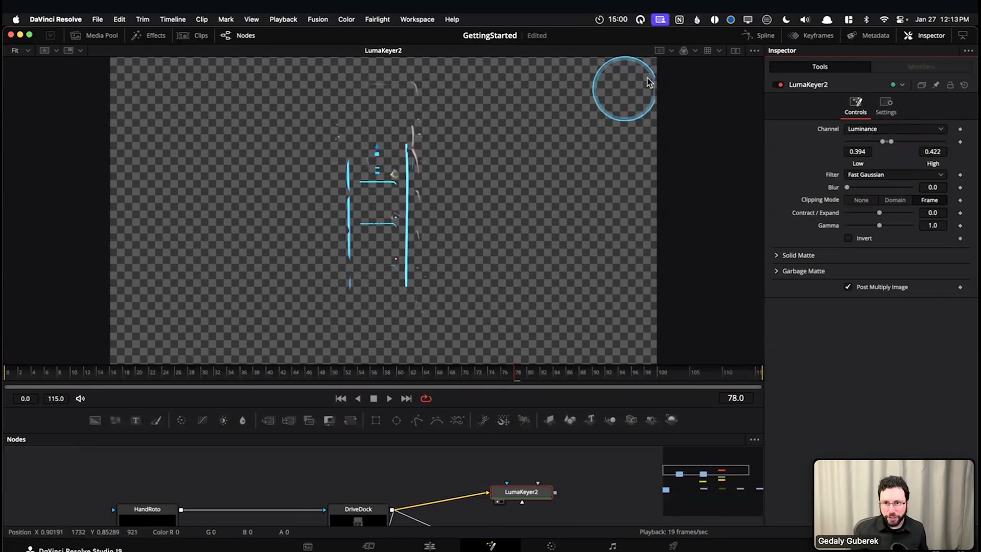
# Switch the viewer back to the Alpha channel to check the tightened LumaKeyer2 matte
pyautogui.click(690, 51)
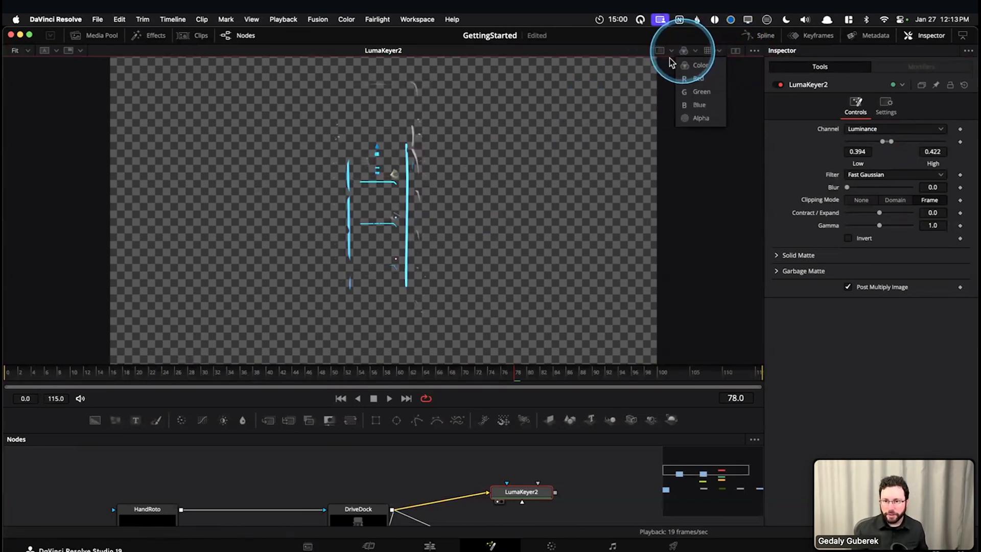
pyautogui.click(603, 125)
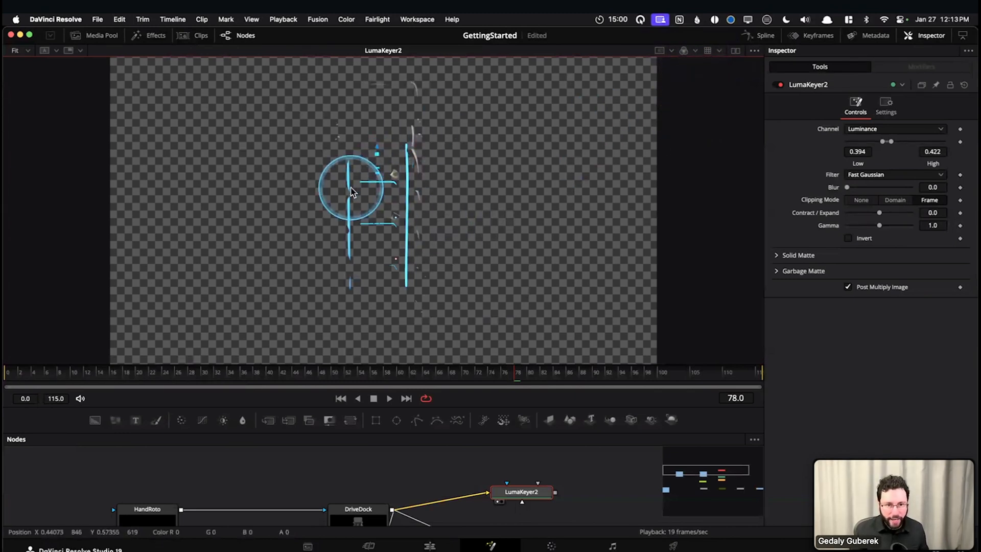
pyautogui.press('a')
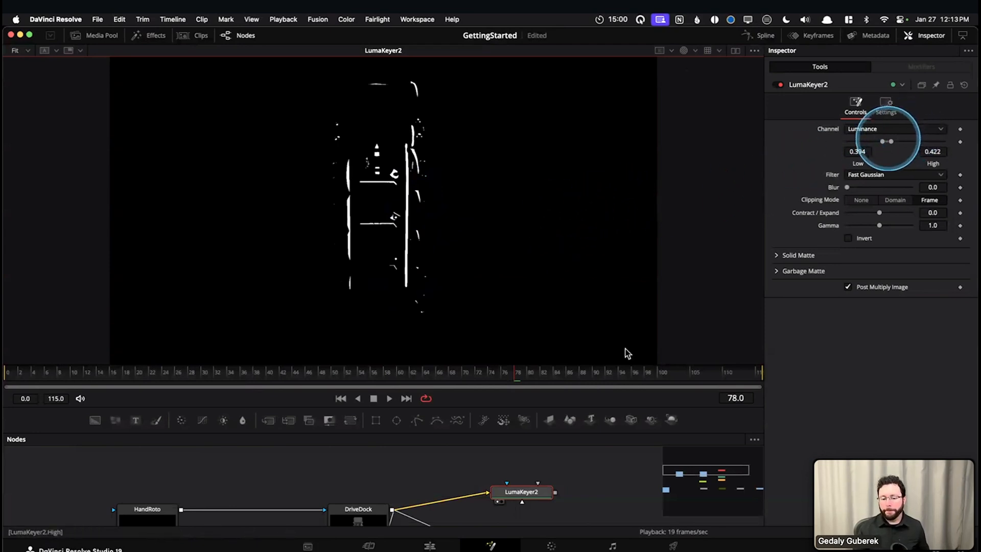
# Delete LumaKeyer2, nudge LumaKeyer1 slightly upward in the node graph and load it in the viewer
pyautogui.click(519, 491)
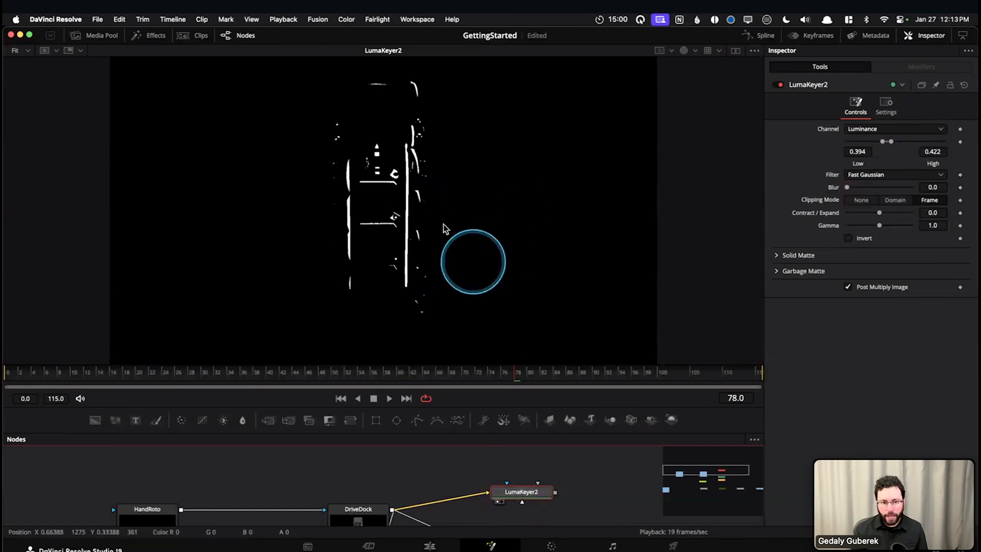
pyautogui.moveTo(603, 409); pyautogui.dragTo(545, 204)
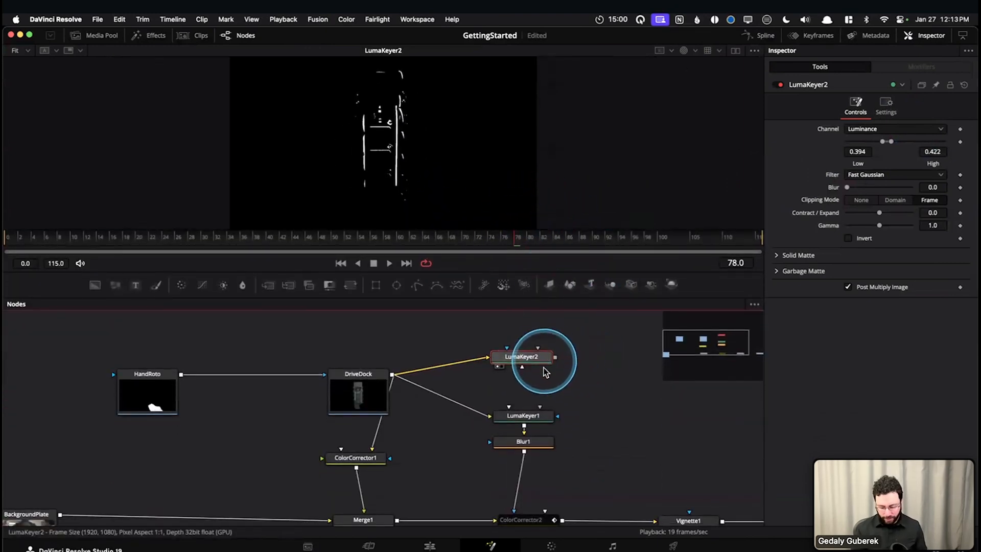
pyautogui.press('Delete')
pyautogui.moveTo(532, 415); pyautogui.dragTo(532, 403)
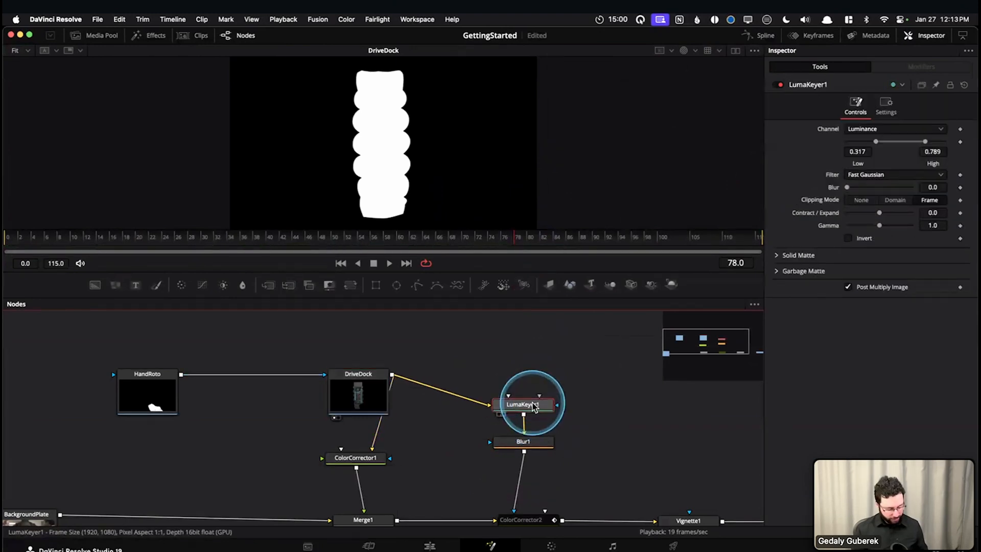
pyautogui.press('1')
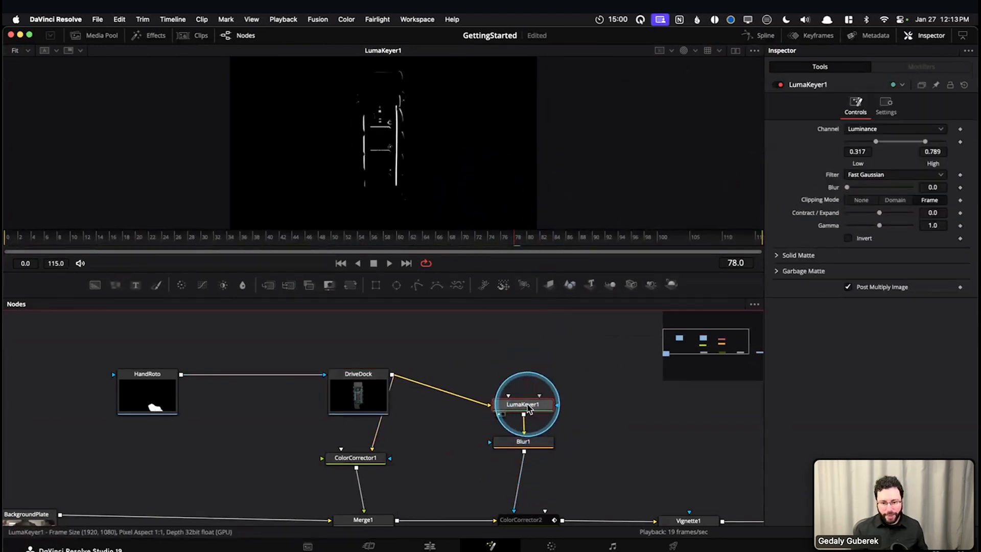
# Examine ColorCorrector2 and Blur1, zooming into the LumaKeyer1 matte and toggling Blur1 off and on
pyautogui.scroll(-4, 581, 402)
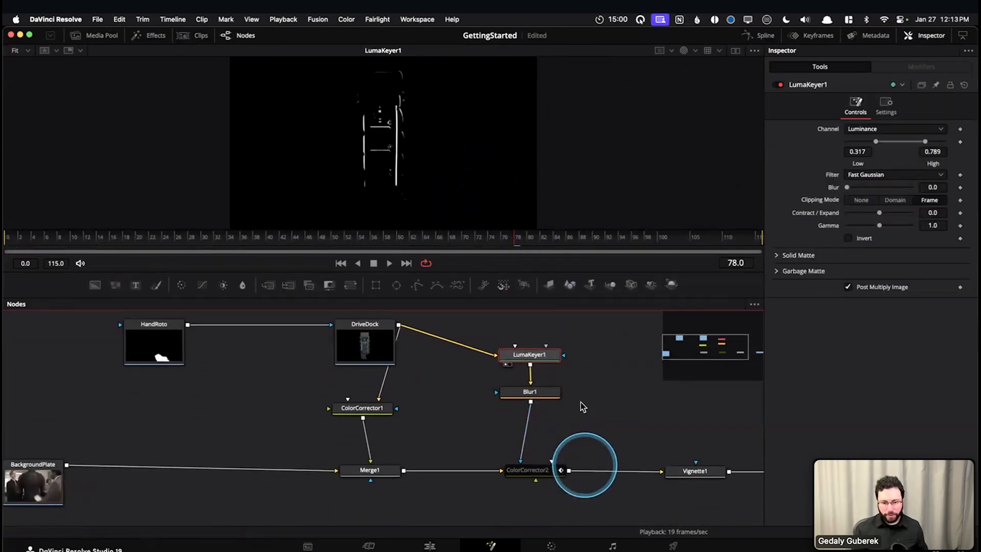
pyautogui.click(517, 464)
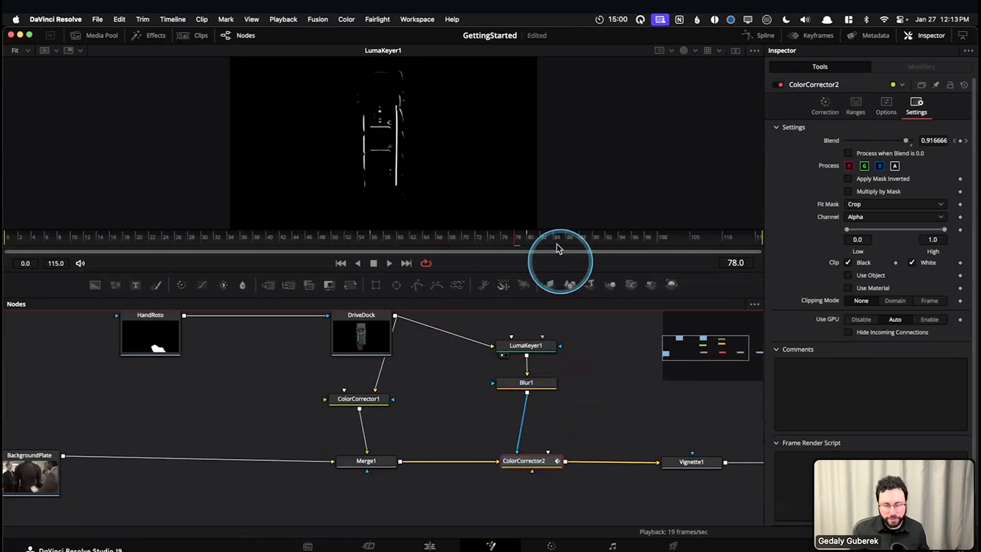
pyautogui.click(530, 384)
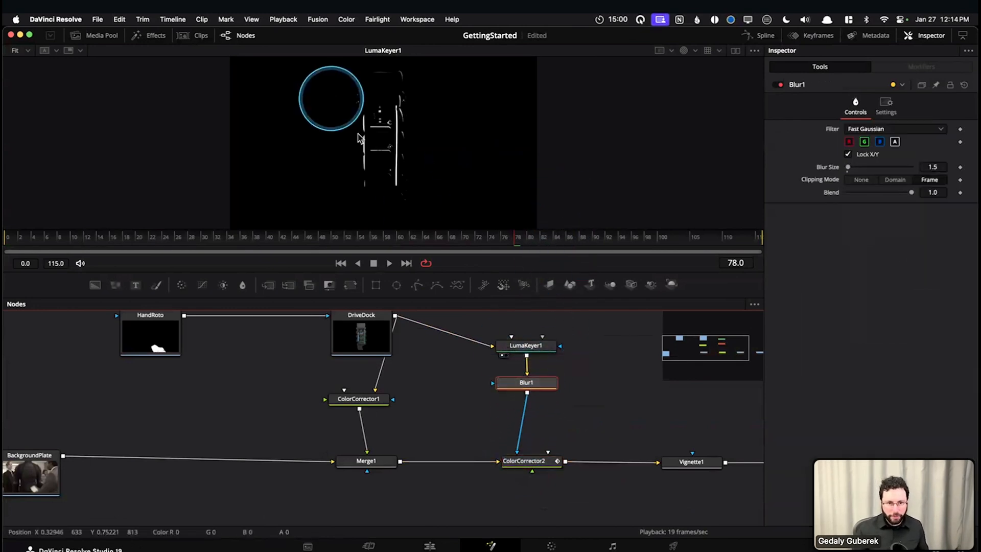
pyautogui.scroll(5, 372, 153)
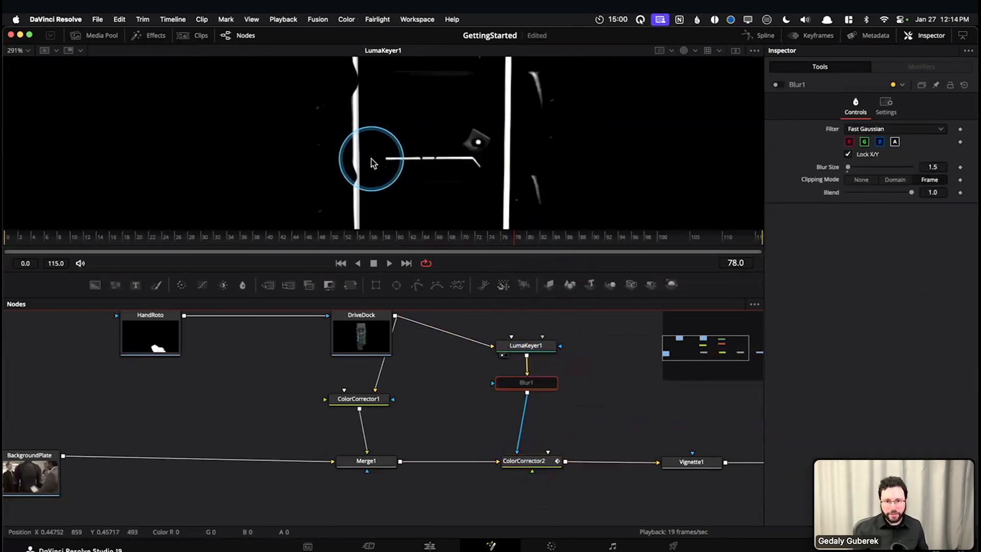
pyautogui.press('super+p')
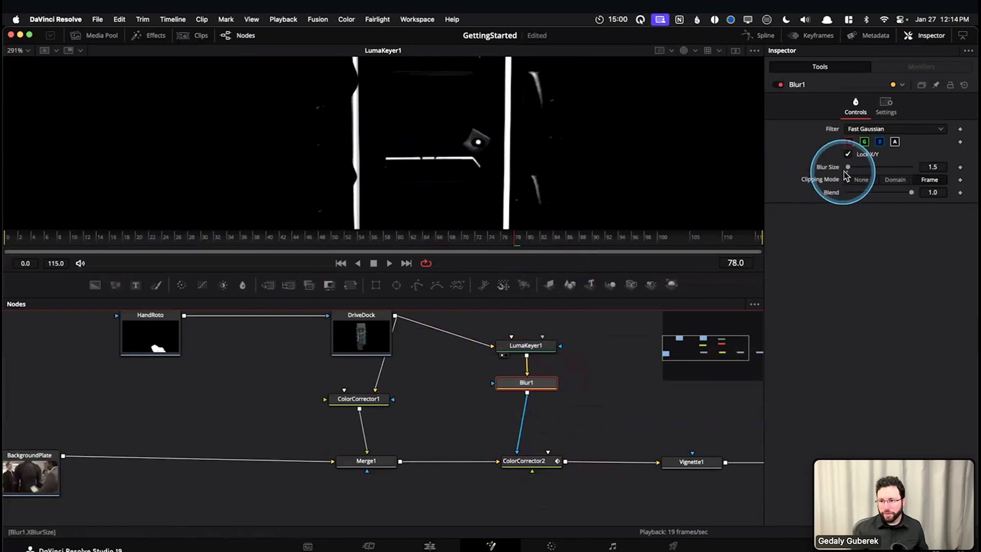
# Set Blur1's Blur Size to 0.0, checking the outputs of ColorCorrector2 and Blur1 with the viewer in color
pyautogui.moveTo(848, 171); pyautogui.dragTo(861, 172)
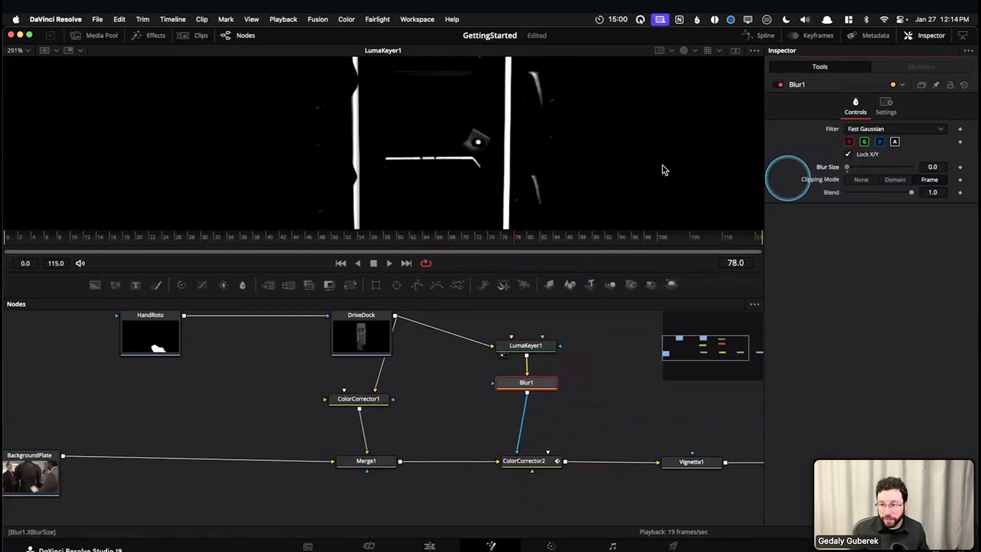
pyautogui.press('c')
pyautogui.moveTo(850, 168); pyautogui.dragTo(863, 170)
pyautogui.click(509, 463)
pyautogui.press('1')
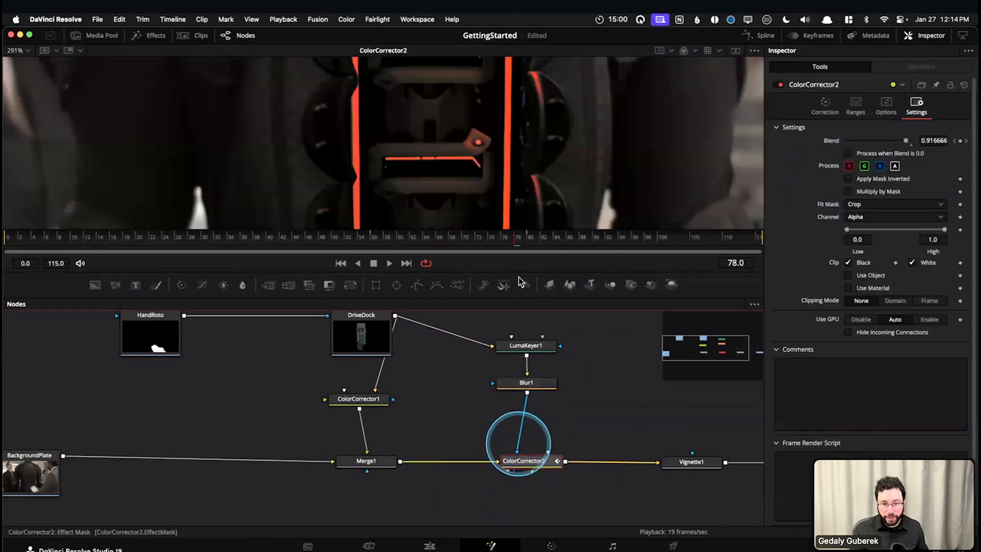
pyautogui.click(526, 382)
pyautogui.press('1')
pyautogui.moveTo(846, 171); pyautogui.dragTo(844, 169)
pyautogui.click(531, 392)
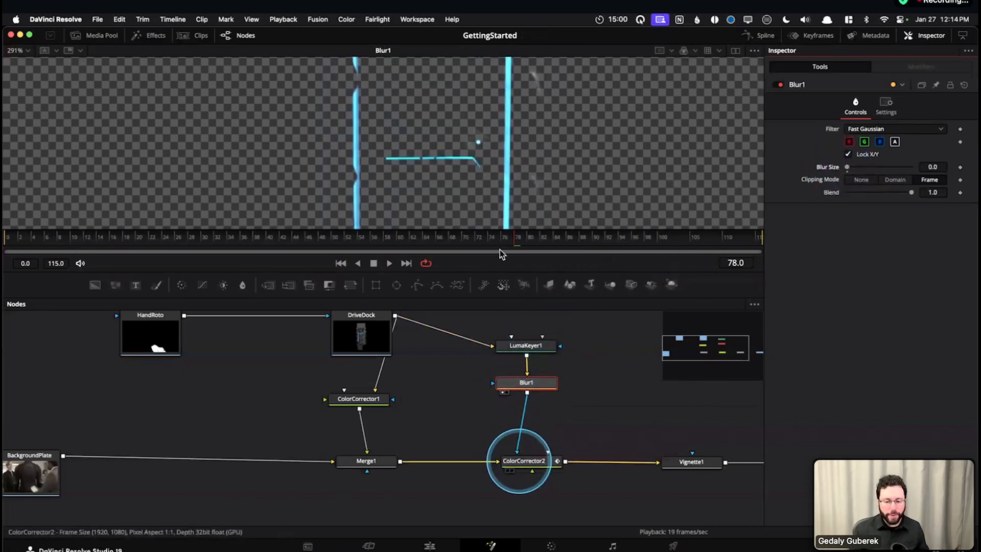
# Fit the whole image to the viewer and display the output of ColorCorrector2
pyautogui.moveTo(486, 274); pyautogui.dragTo(478, 328)
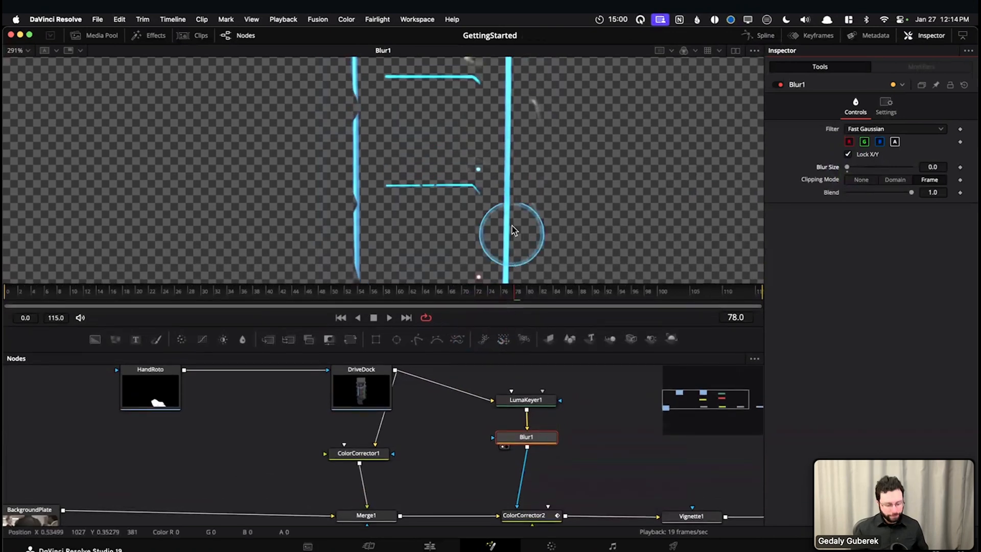
pyautogui.press('super+f')
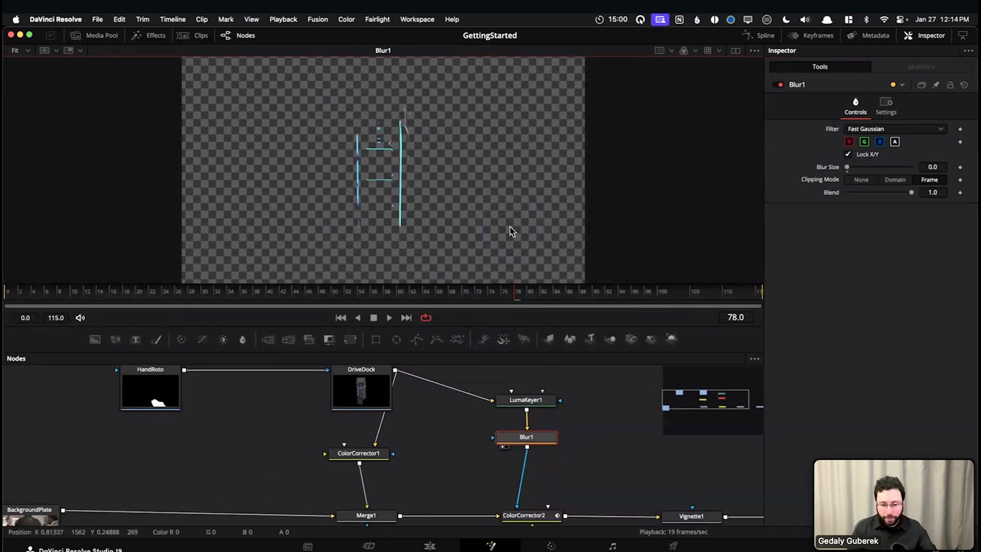
pyautogui.moveTo(488, 327); pyautogui.dragTo(494, 282)
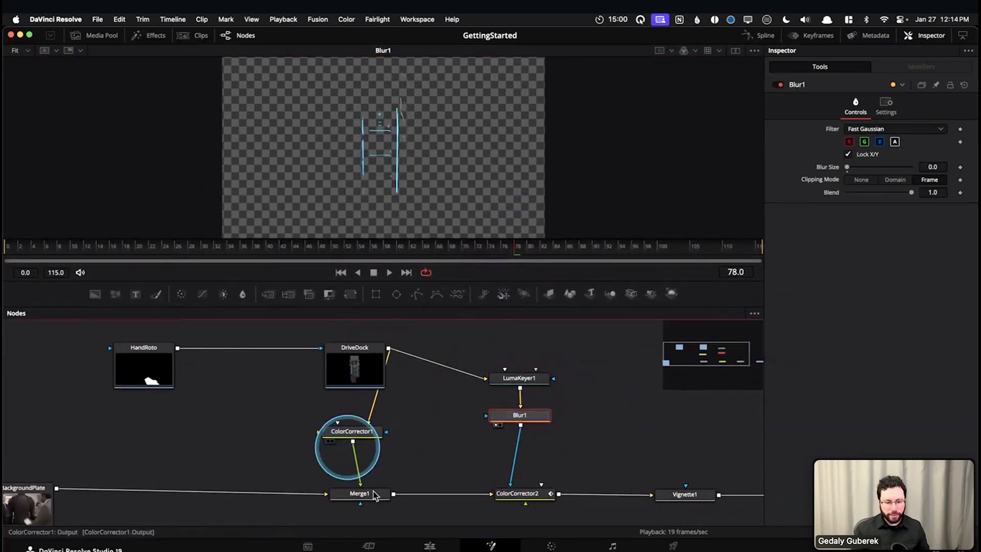
pyautogui.moveTo(449, 465); pyautogui.dragTo(441, 463)
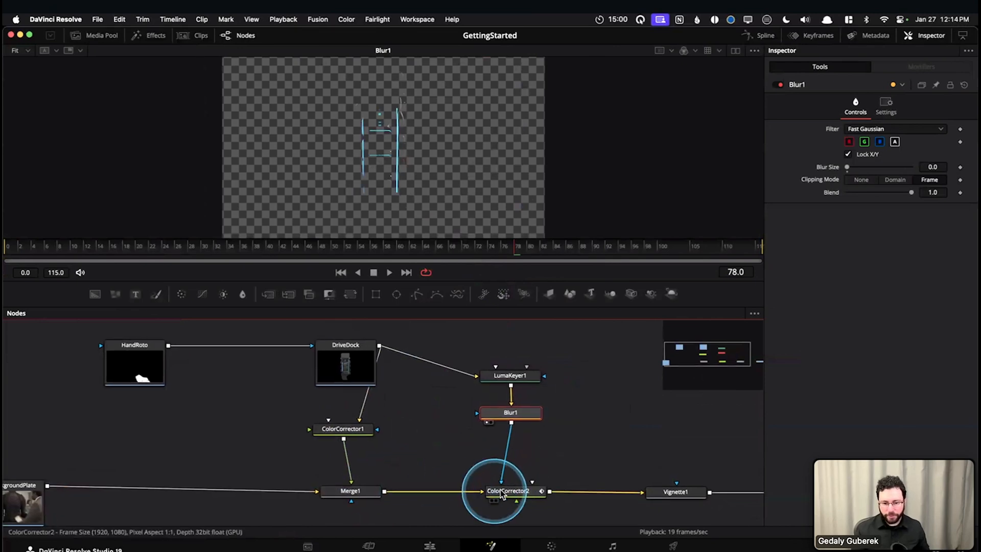
pyautogui.click(502, 492)
pyautogui.press('1')
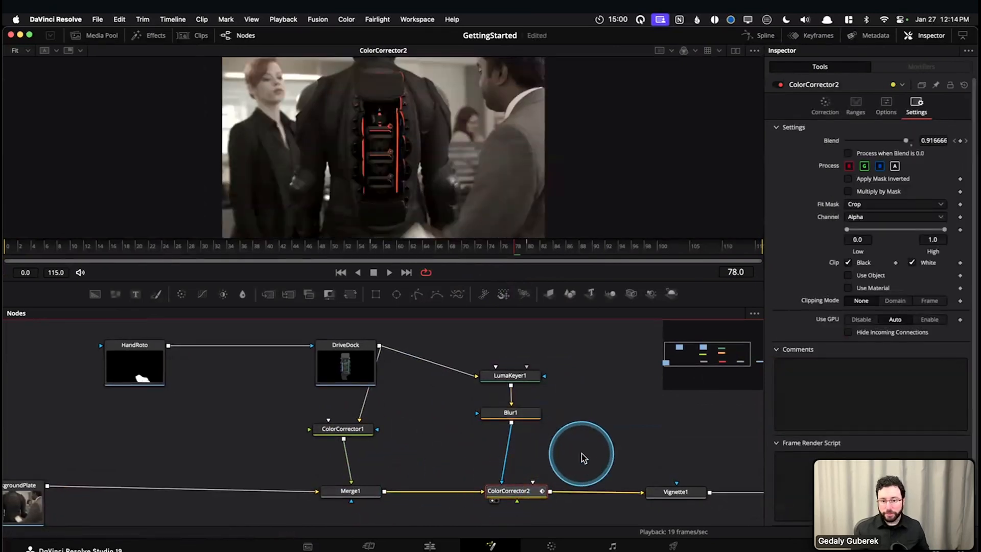
# Extract ColorCorrector2 from the node flow and insert a new Color Corrector between Merge1 and Vignette1
pyautogui.moveTo(524, 494); pyautogui.dragTo(631, 389)
pyautogui.hotkey('shift', 'space')
pyautogui.write('cc')
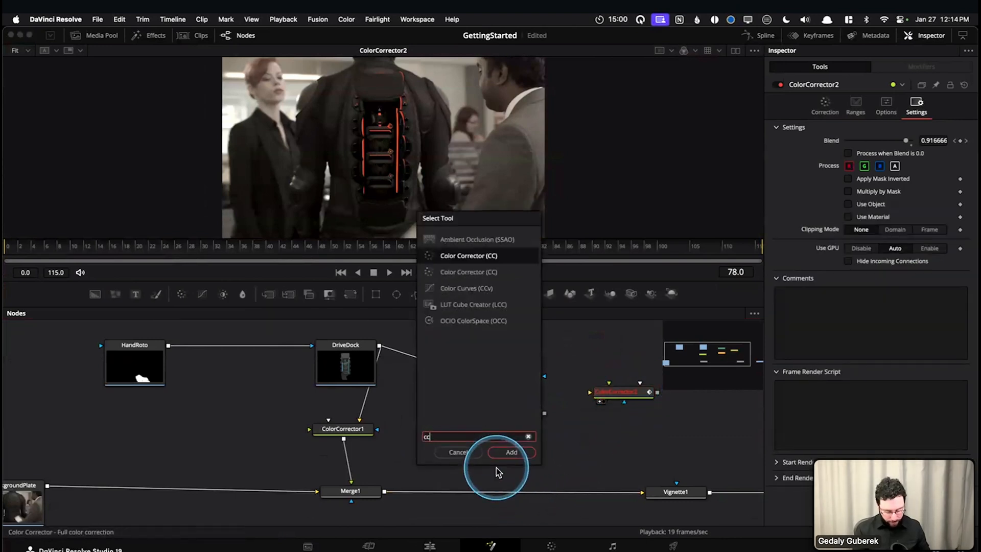
pyautogui.press('Return')
pyautogui.moveTo(498, 476); pyautogui.dragTo(513, 493)
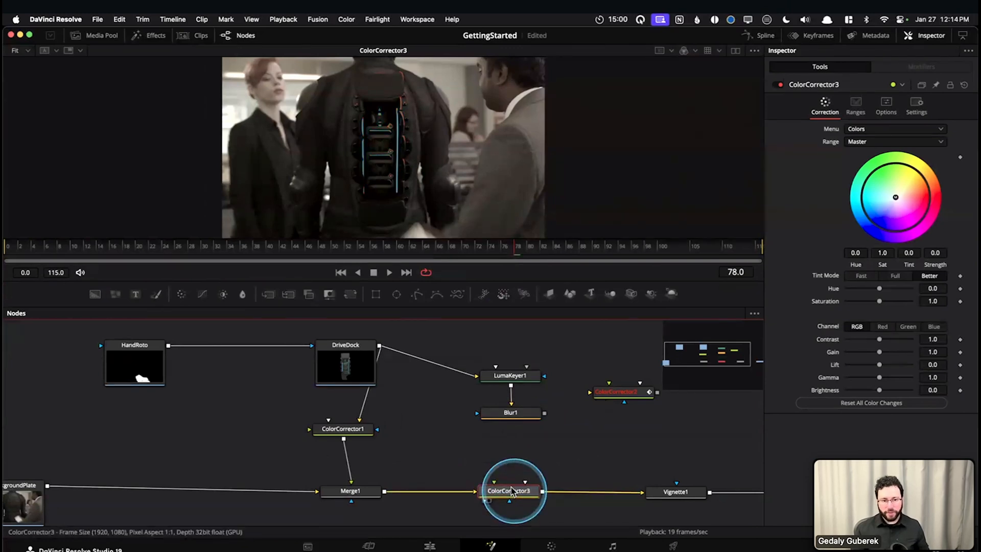
# Move the playhead to frame 85 and tint ColorCorrector3 green with Tint about 0.338 and Strength 1.0
pyautogui.moveTo(490, 241); pyautogui.dragTo(561, 239)
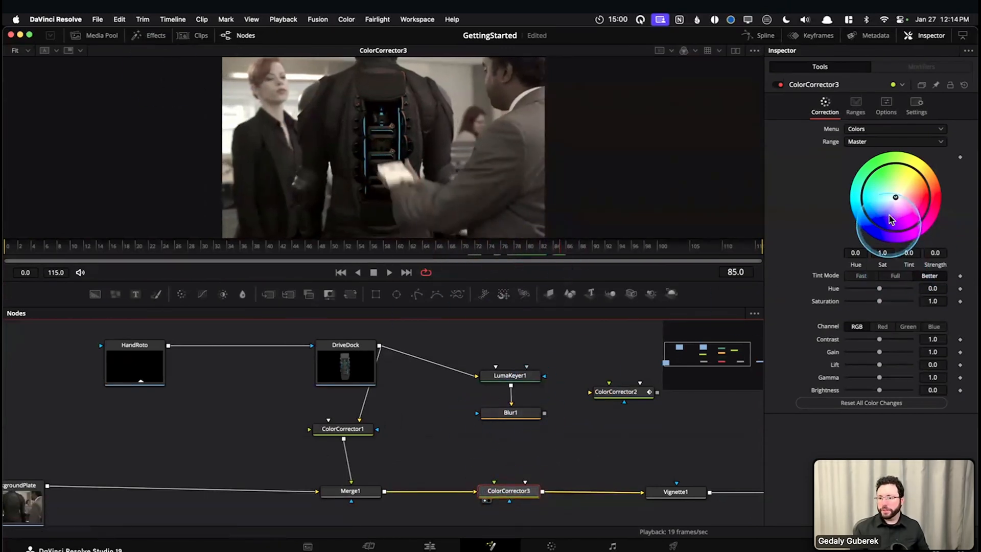
pyautogui.moveTo(896, 198); pyautogui.dragTo(910, 172)
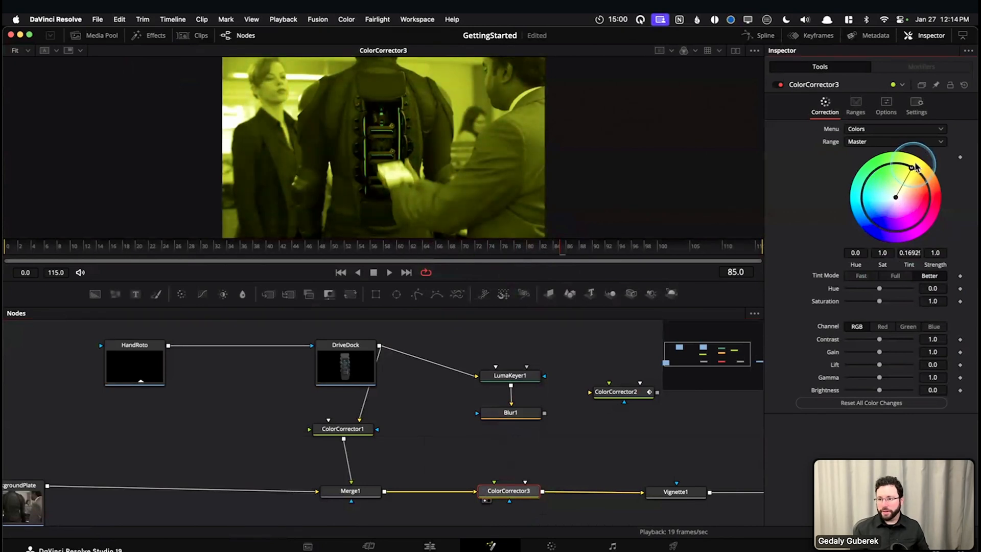
pyautogui.moveTo(900, 151); pyautogui.dragTo(858, 150)
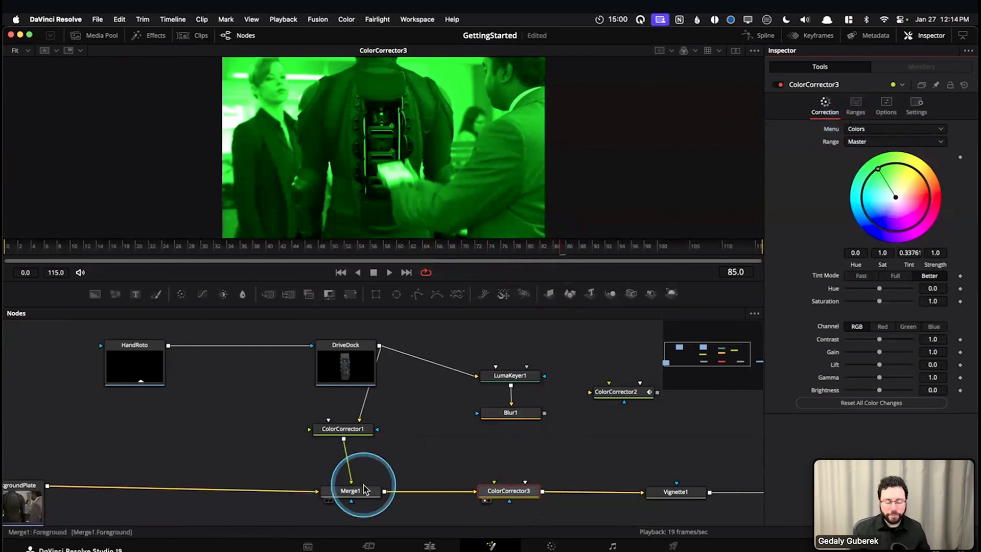
# Connect Blur1's output to ColorCorrector3 as its effect mask and enlarge the viewer
pyautogui.moveTo(545, 413); pyautogui.dragTo(512, 498)
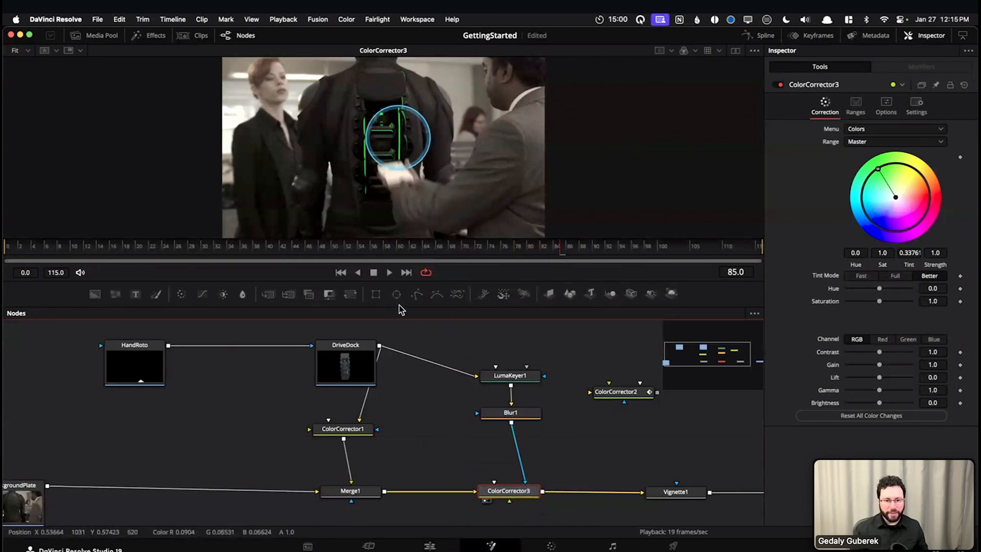
pyautogui.moveTo(433, 283); pyautogui.dragTo(440, 340)
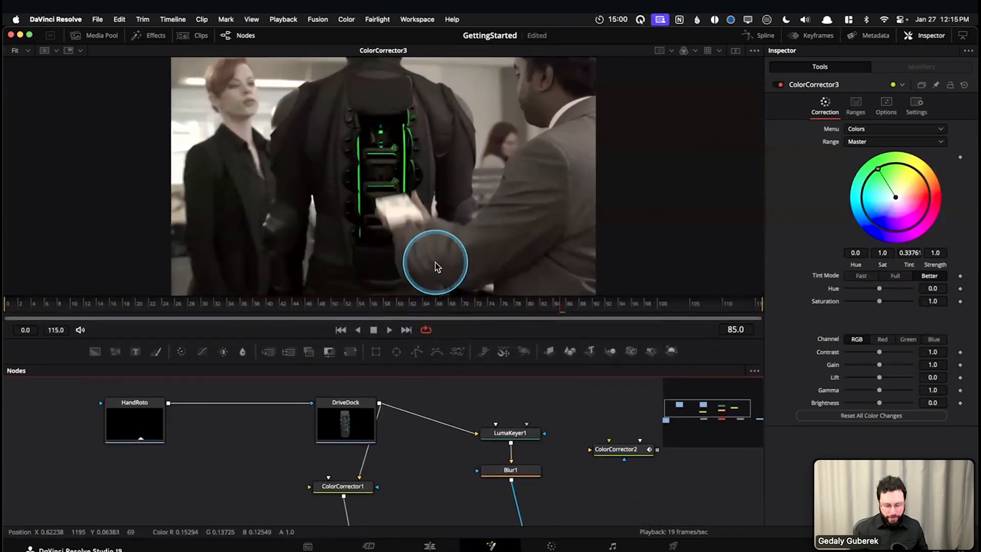
pyautogui.scroll(-3, 467, 454)
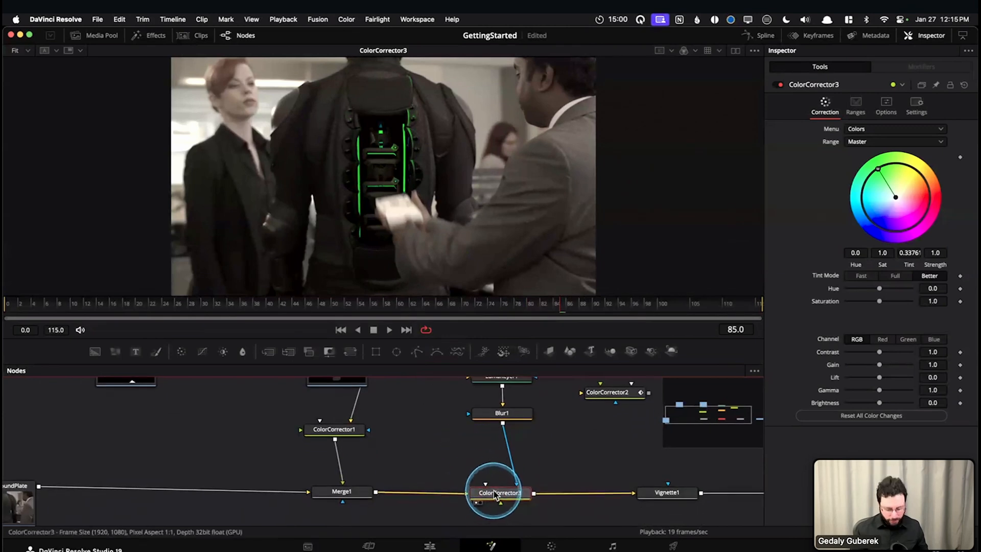
# Toggle ColorCorrector3 to compare the image with and without the green tint, and move the playhead to frame 74
pyautogui.press('super+p')
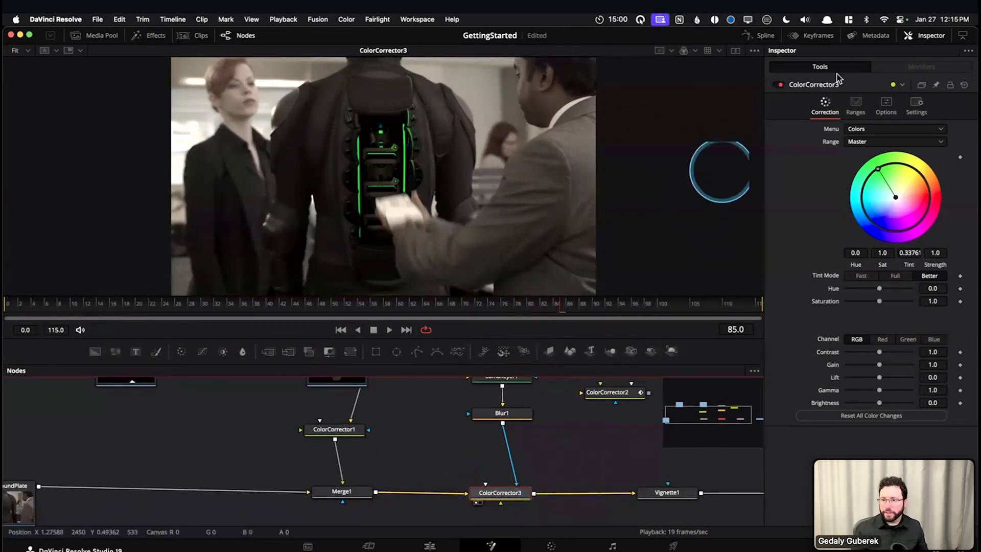
pyautogui.moveTo(766, 81); pyautogui.dragTo(786, 90)
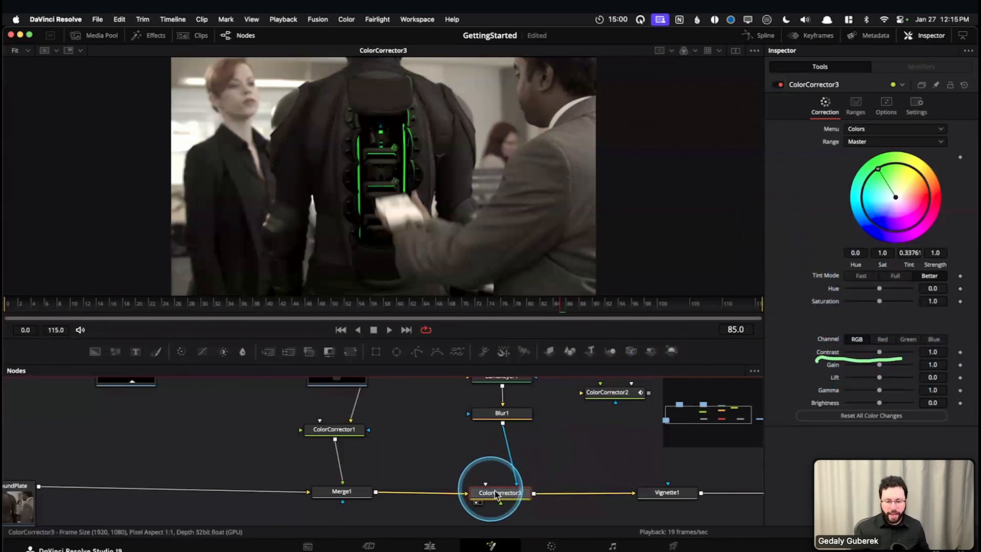
pyautogui.moveTo(559, 308); pyautogui.dragTo(488, 304)
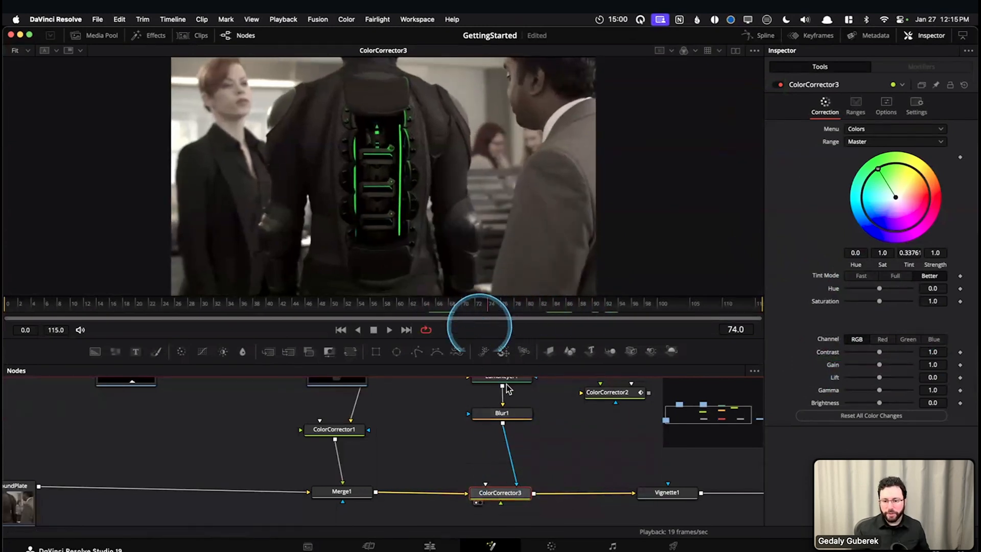
# Switch ColorCorrector3's Blend between 0.0 and 1.0 to compare the original and green lights, leaving it at 1.0
pyautogui.click(912, 107)
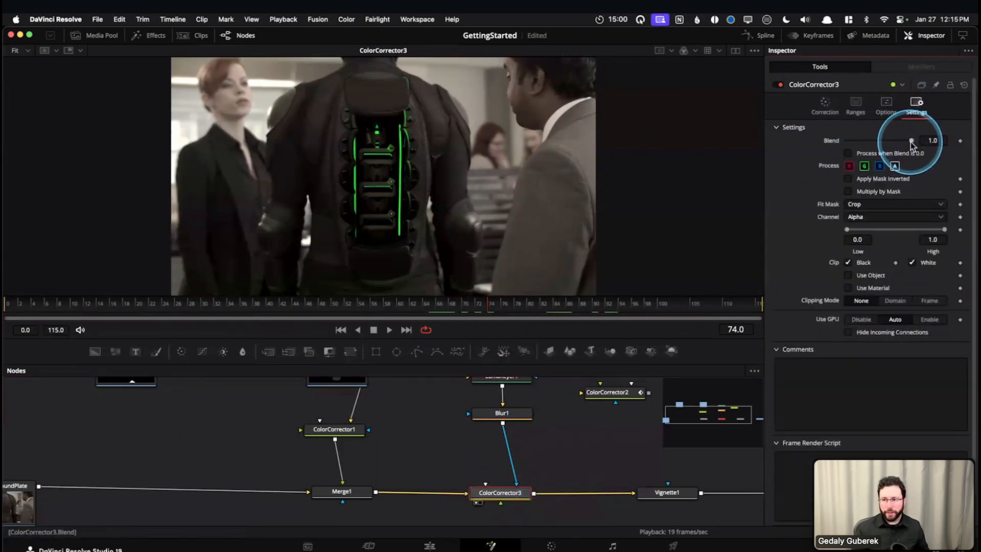
pyautogui.moveTo(911, 142); pyautogui.dragTo(808, 155)
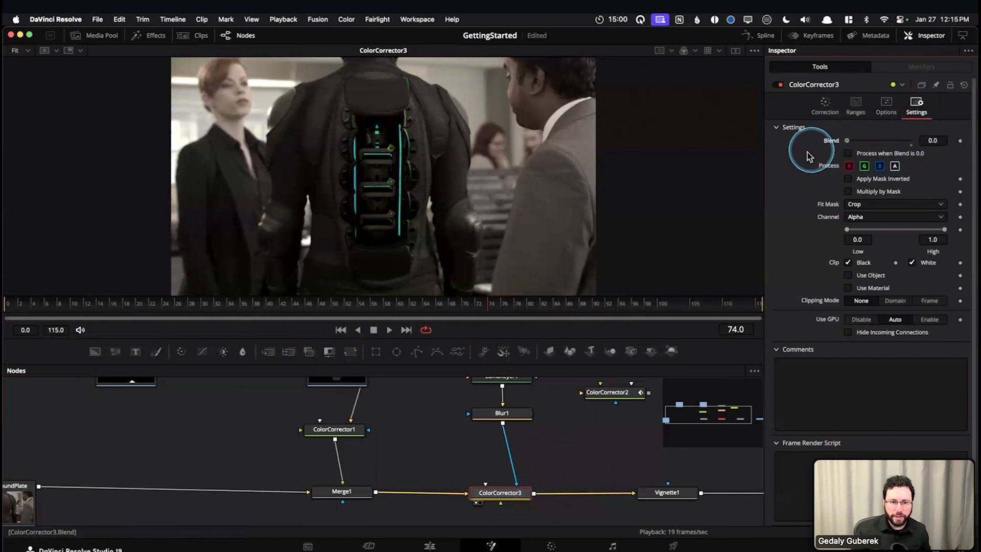
pyautogui.moveTo(938, 145)
pyautogui.mouseDown()
pyautogui.moveTo(849, 150)
pyautogui.moveTo(923, 143)
pyautogui.mouseUp()
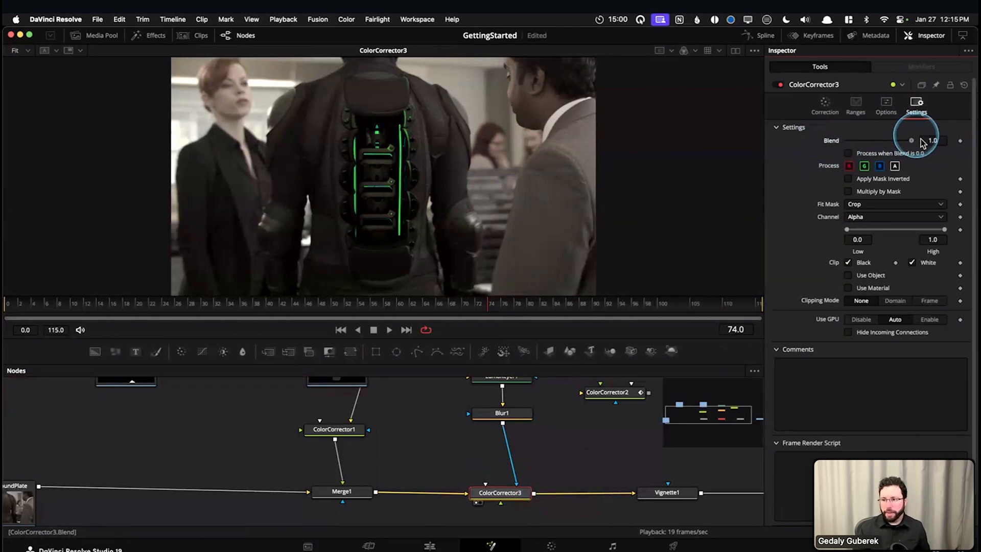
pyautogui.moveTo(838, 143); pyautogui.dragTo(949, 139)
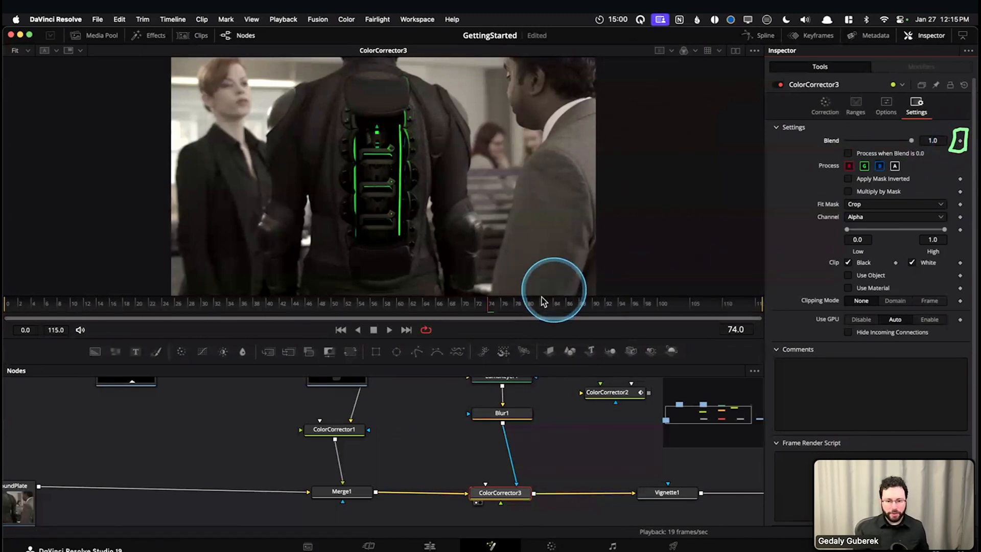
# Keyframe ColorCorrector3's Blend at 0.0 on frame 54 and 1.0 on frame 70
pyautogui.moveTo(486, 304); pyautogui.dragTo(361, 308)
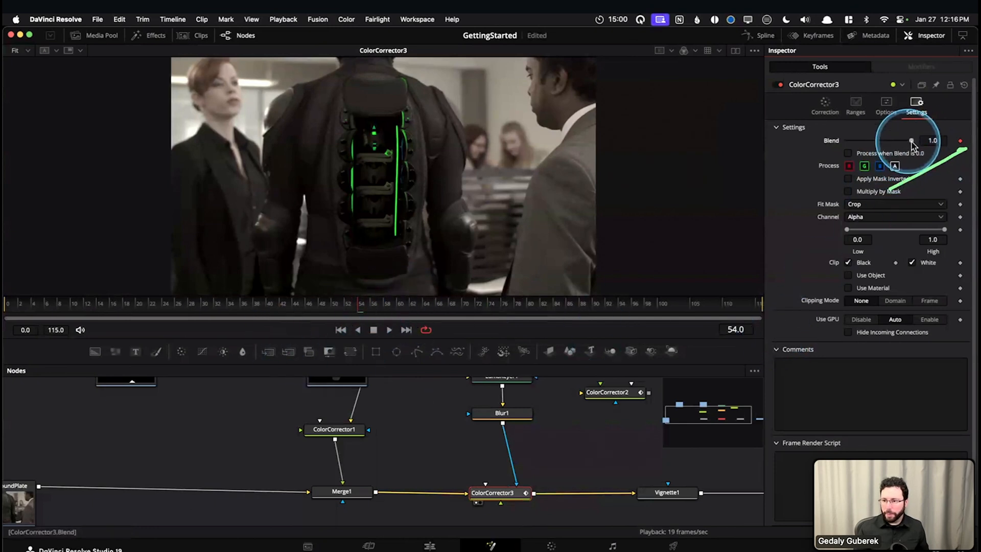
pyautogui.moveTo(912, 143); pyautogui.dragTo(780, 142)
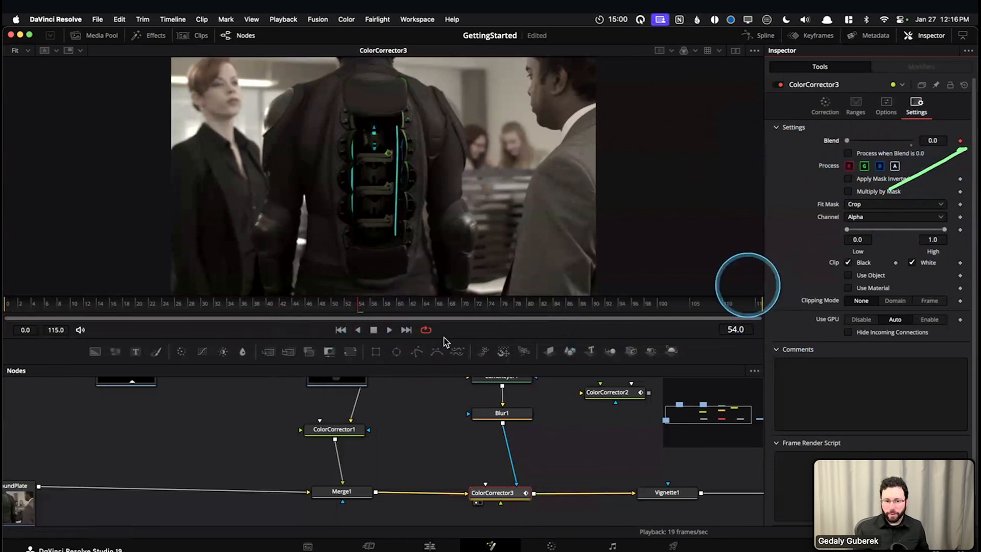
pyautogui.moveTo(368, 311); pyautogui.dragTo(470, 306)
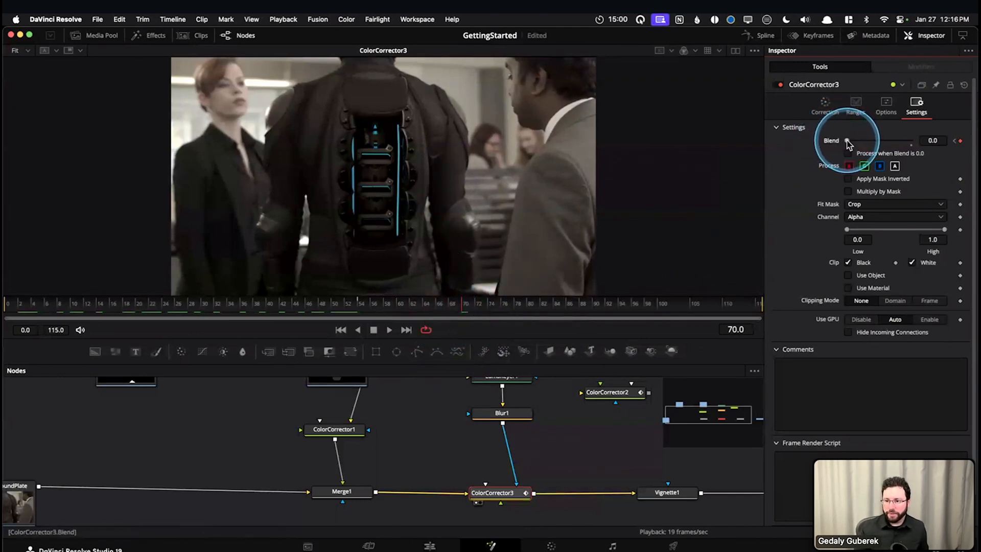
pyautogui.moveTo(867, 144); pyautogui.dragTo(930, 145)
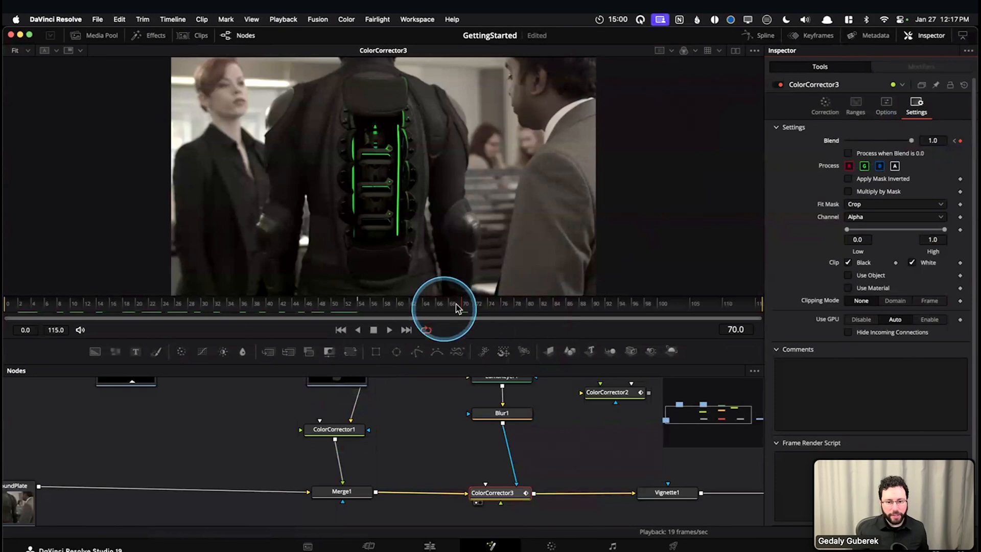
# Jump between the Blend keyframes on frames 54 and 70 to compare the color of the suit lights
pyautogui.click(468, 309)
pyautogui.click(366, 307)
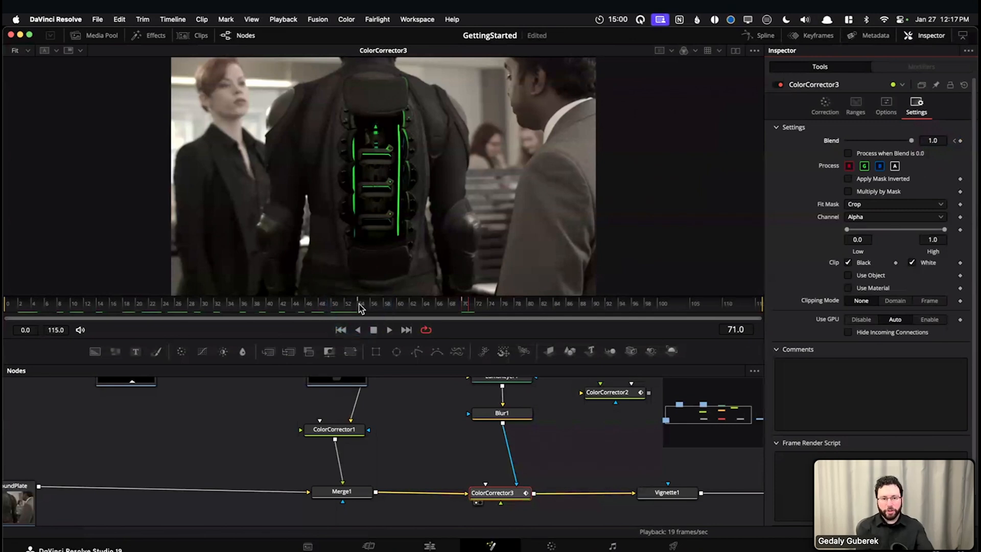
pyautogui.click(361, 306)
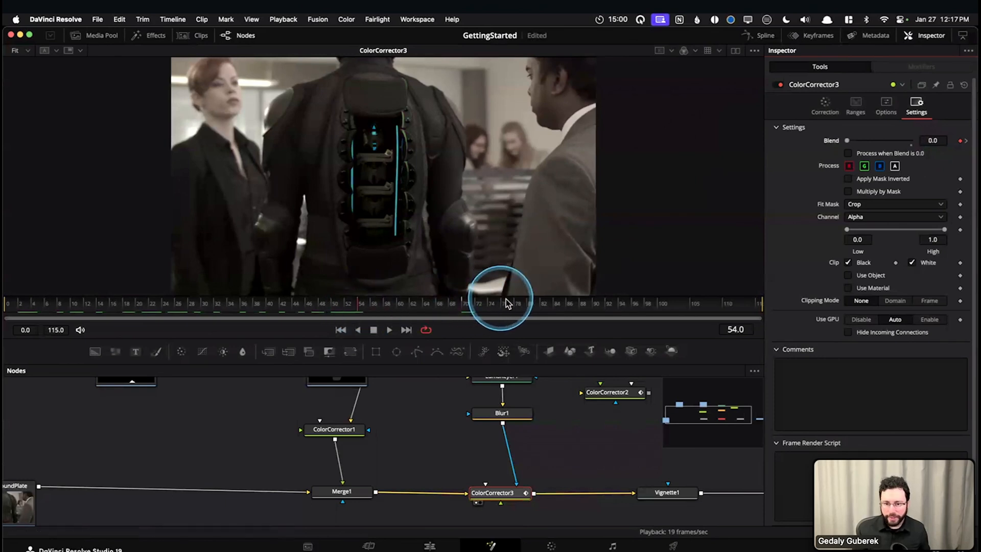
pyautogui.click(466, 307)
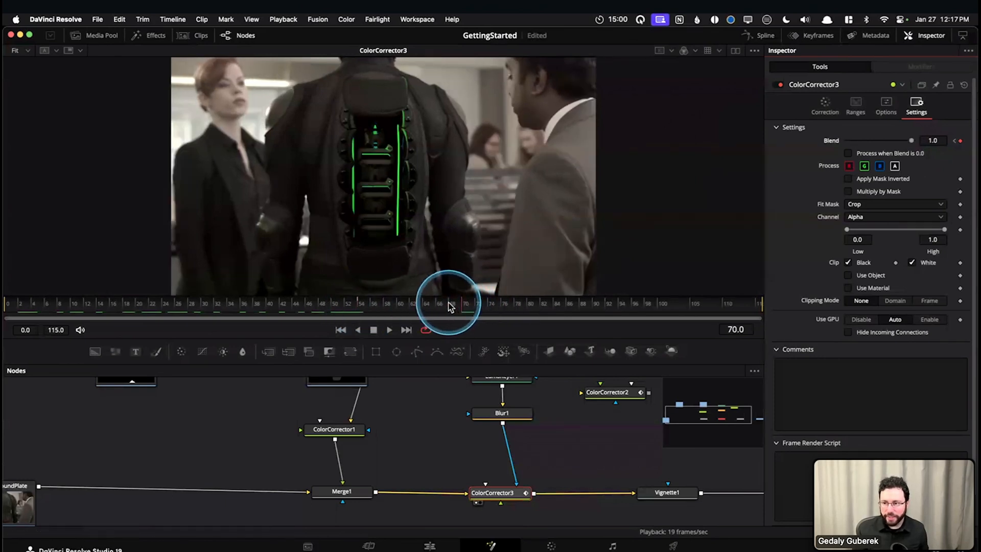
# Scrub and step forward from the first keyframe to examine how ColorCorrector3's Blend interpolates between frames
pyautogui.moveTo(361, 307); pyautogui.dragTo(403, 303)
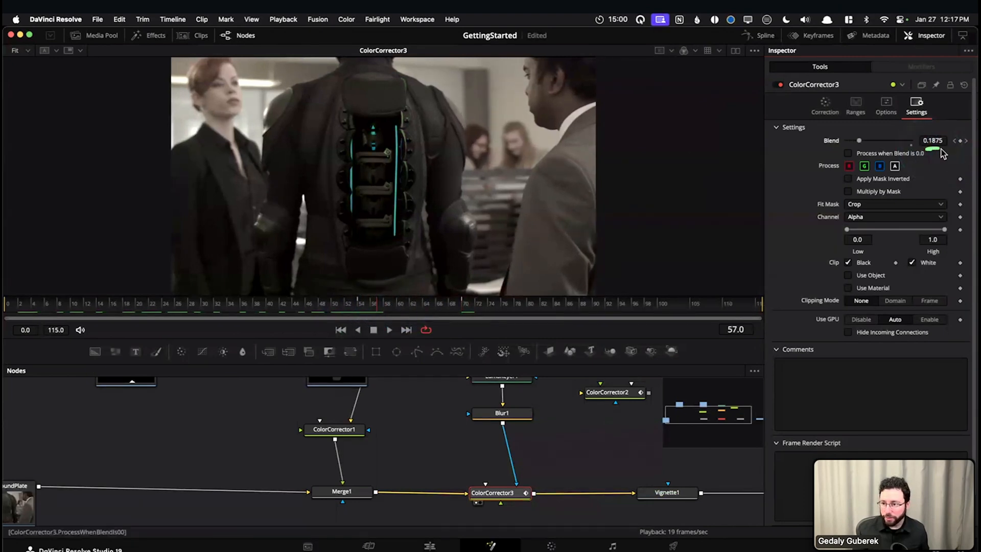
pyautogui.press('Right')
pyautogui.press('Right')
pyautogui.press('Right')
pyautogui.press('Right')
pyautogui.press('Right')
pyautogui.press('Right')
pyautogui.press('Right')
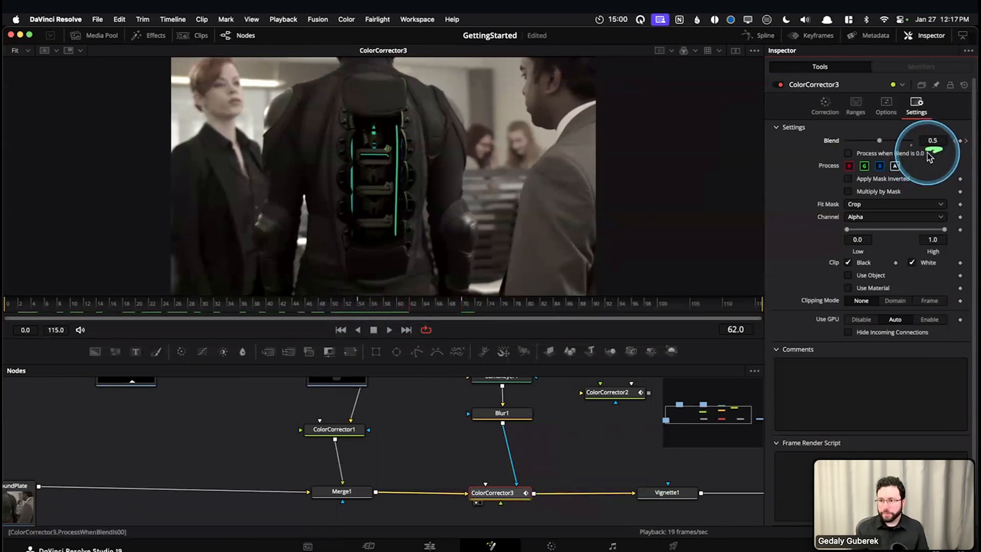
pyautogui.press('super+Right')
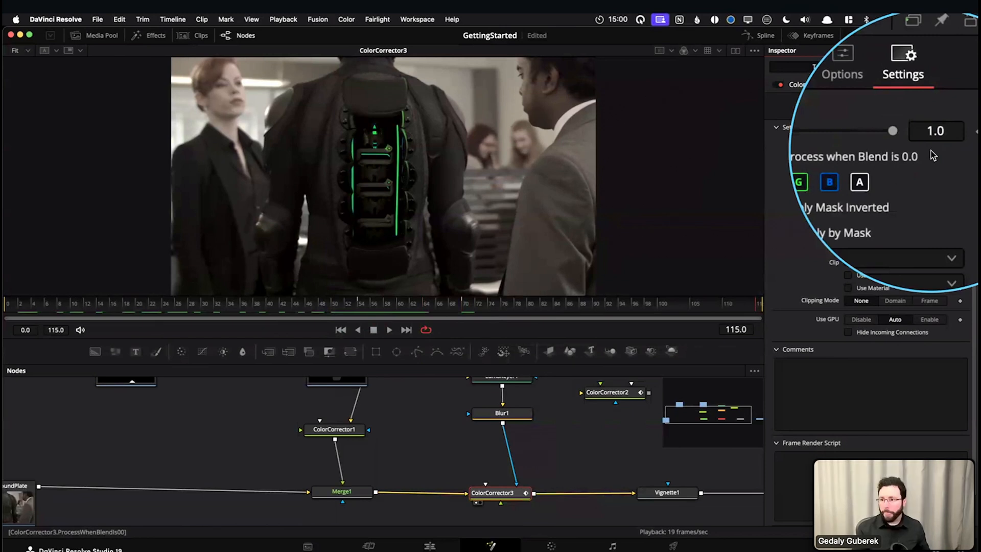
pyautogui.press('Left')
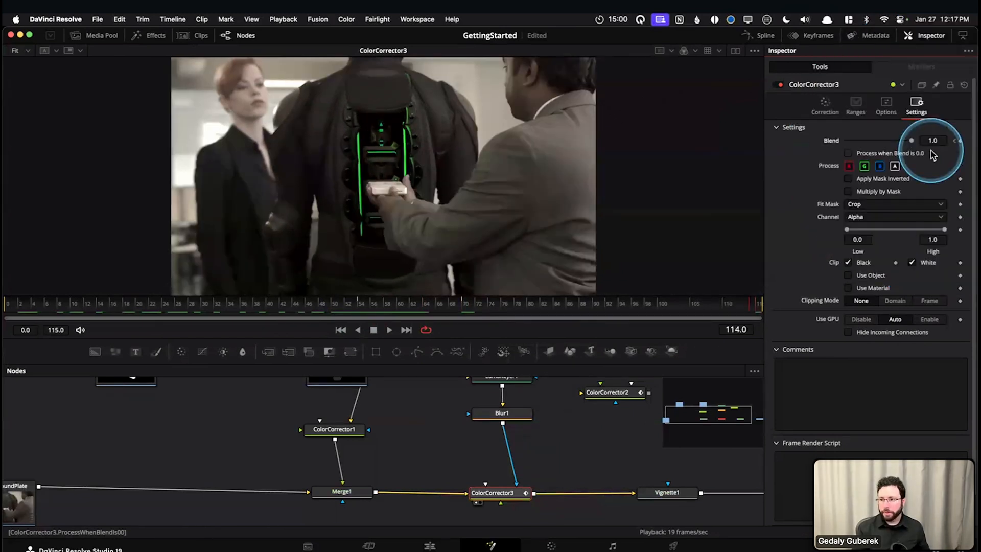
# Step backward and forward through frames 54 to 71 to review the gradual change of the lights to green
pyautogui.click(457, 303)
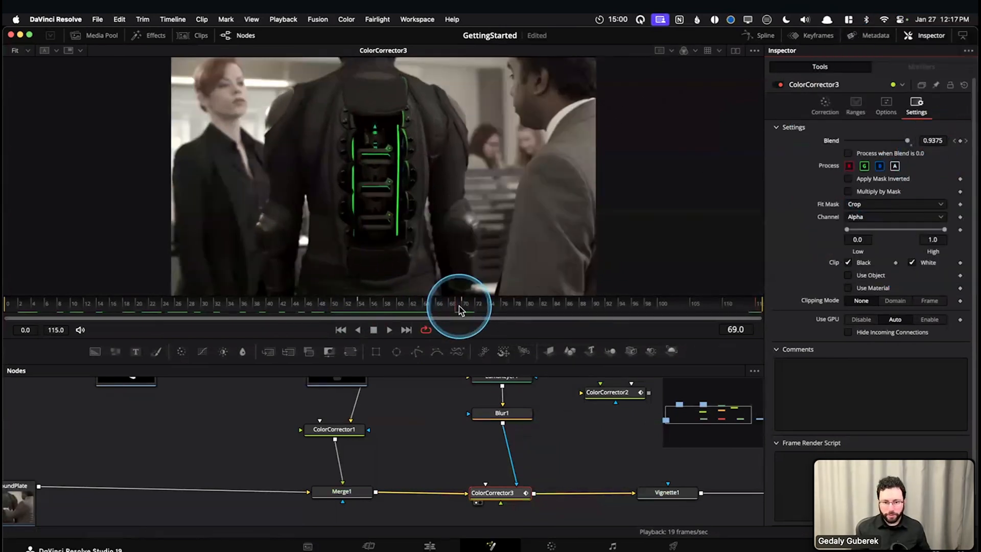
pyautogui.press('Left')
pyautogui.press('Left')
pyautogui.press('Left')
pyautogui.press('Left')
pyautogui.press('Left')
pyautogui.press('Left')
pyautogui.press('Left')
pyautogui.press('Left')
pyautogui.press('Left')
pyautogui.press('Left')
pyautogui.press('Left')
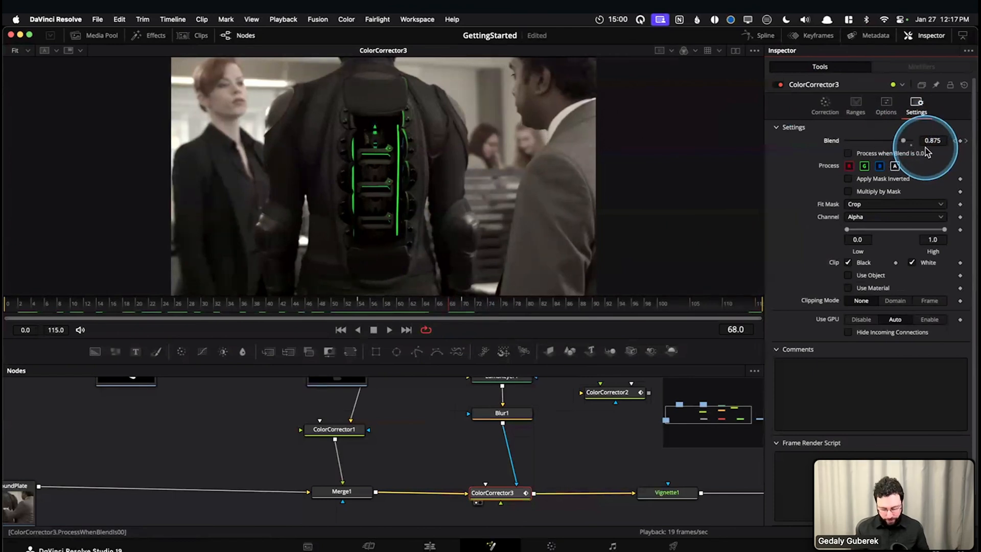
pyautogui.press('Right')
pyautogui.press('Right')
pyautogui.press('Right')
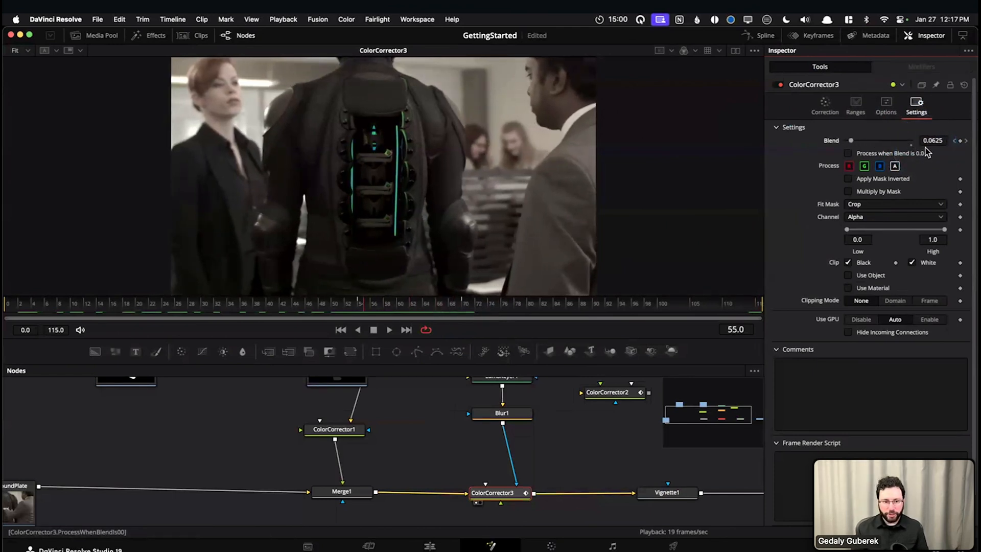
pyautogui.press('Right')
pyautogui.press('Right')
pyautogui.press('Right')
pyautogui.press('Right')
pyautogui.press('Right')
pyautogui.press('Right')
pyautogui.press('Right')
pyautogui.press('Right')
pyautogui.press('Right')
pyautogui.press('Right')
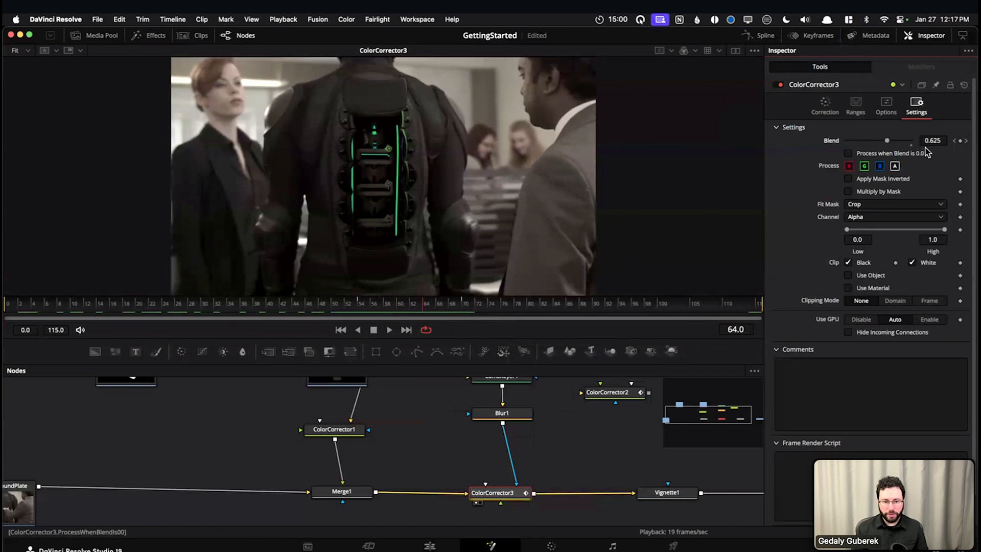
pyautogui.click(534, 229)
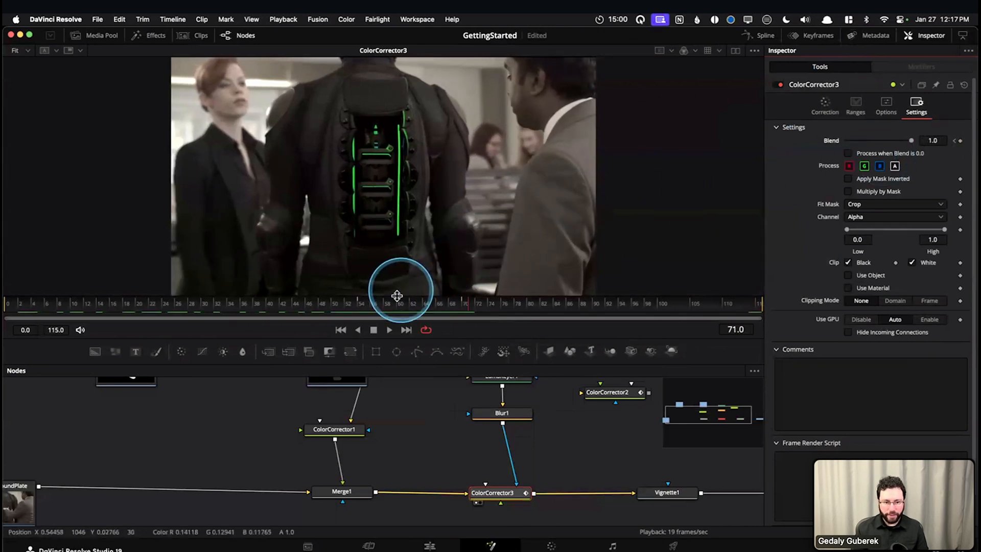
pyautogui.press('Left')
pyautogui.press('Left')
pyautogui.press('Left')
pyautogui.press('Left')
pyautogui.press('Left')
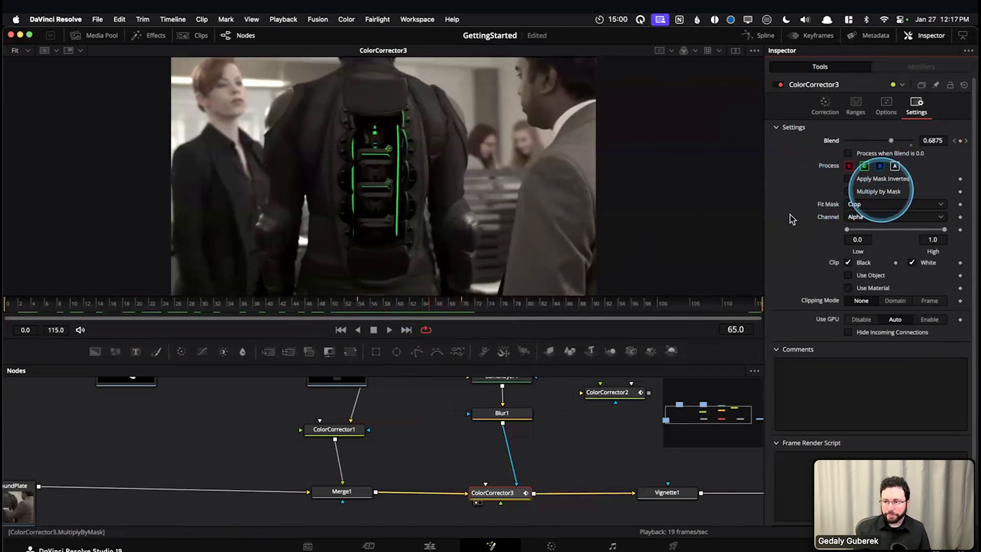
# Revisit the playhead positions around frames 70 and 54 to check the Blend value at each keyframe
pyautogui.click(427, 310)
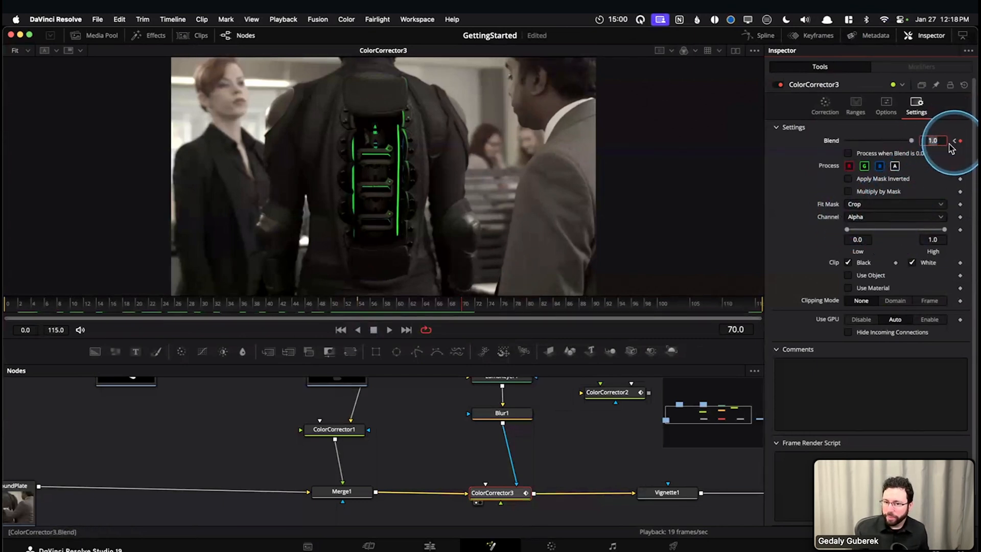
pyautogui.click(295, 304)
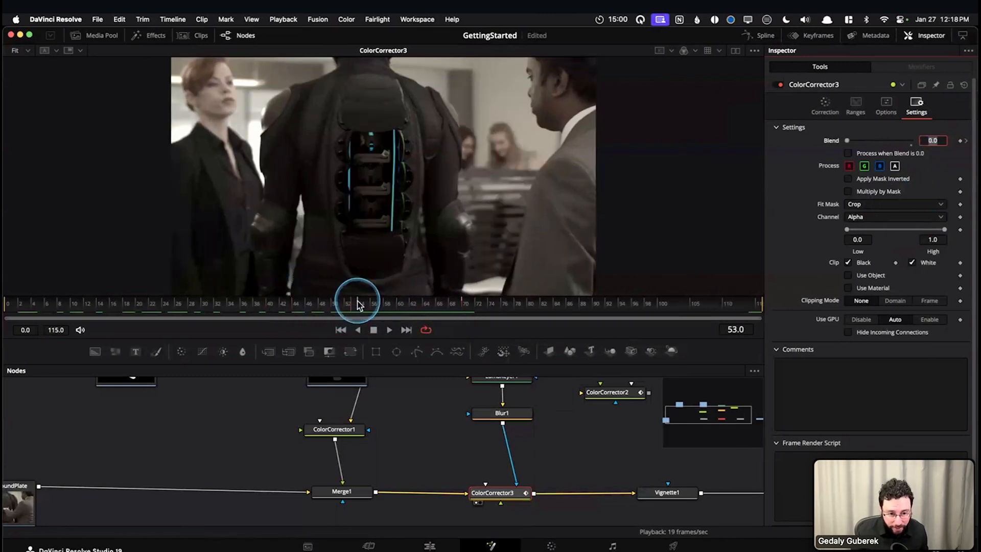
pyautogui.click(360, 305)
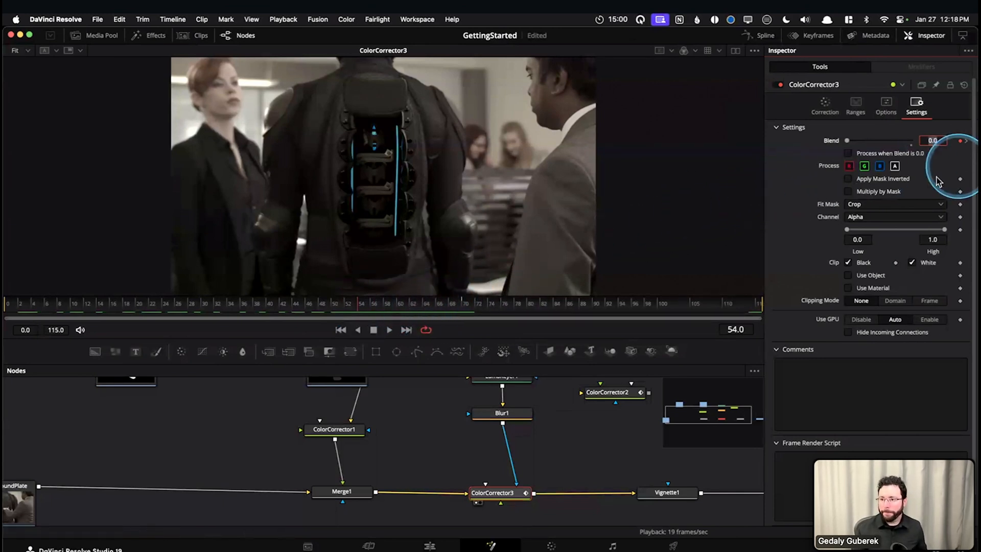
# Hide the Inspector, show the keyframe editor, expand ColorCorrector3 to its Blend track, and fit its full duration in view
pyautogui.click(926, 37)
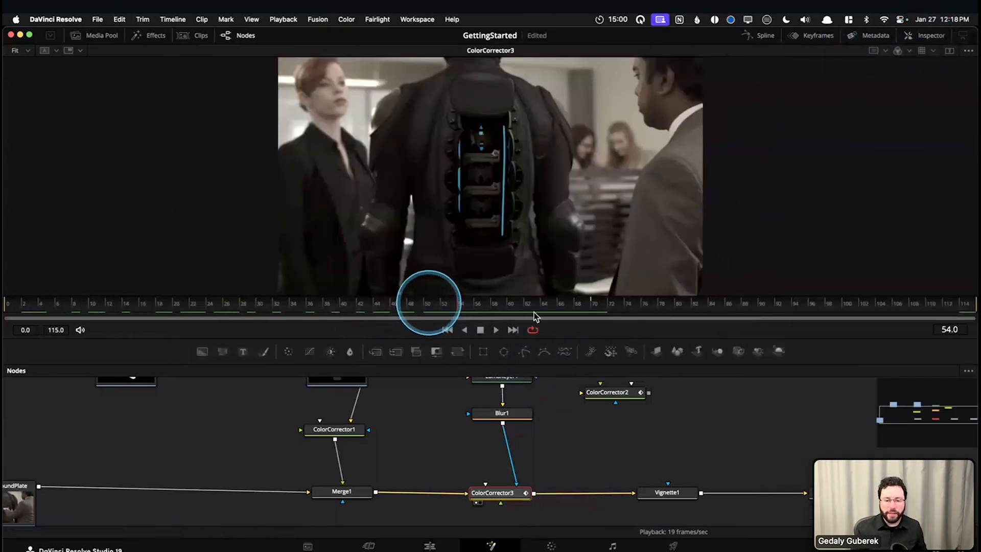
pyautogui.click(820, 40)
pyautogui.click(511, 397)
pyautogui.hscroll(2, 697, 438)
pyautogui.hscroll(1, 697, 438)
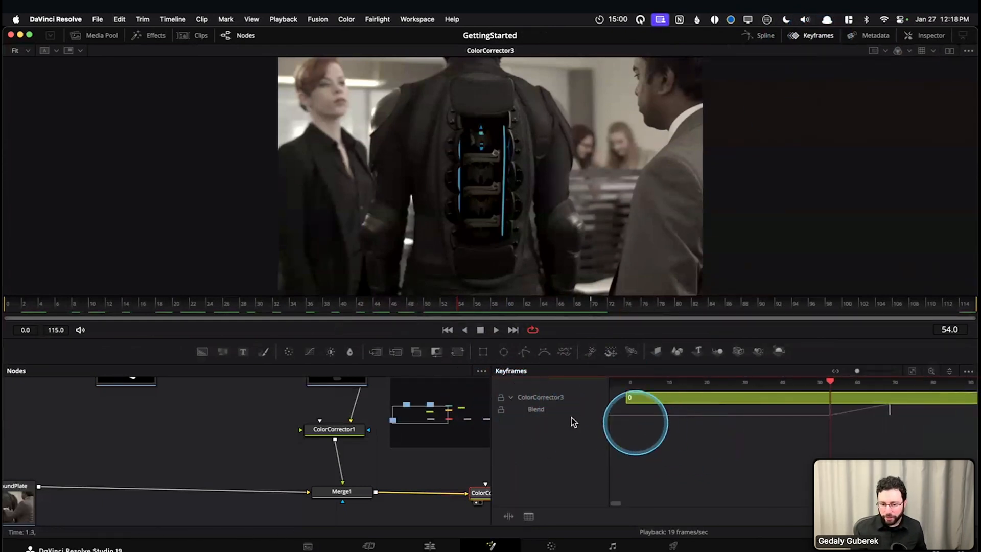
pyautogui.click(912, 372)
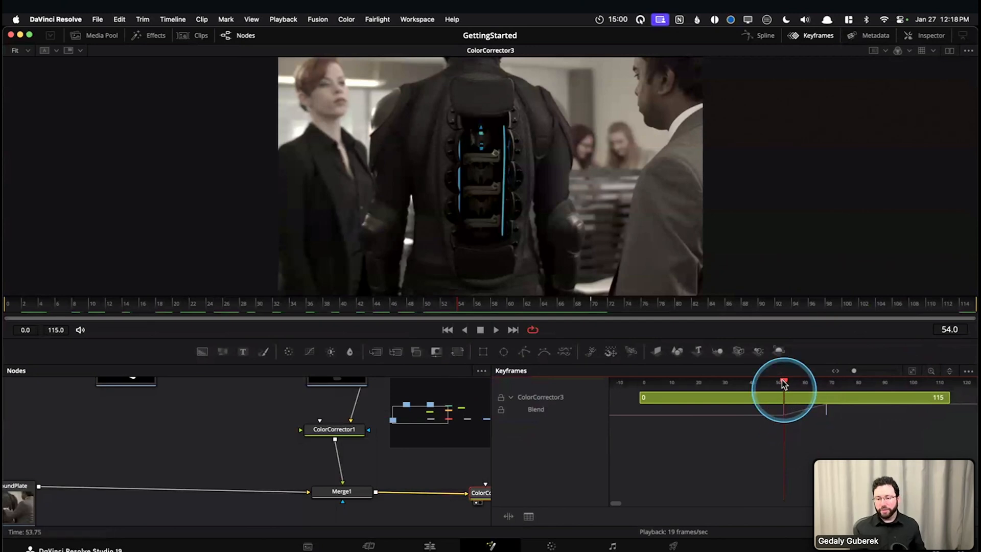
# Move the playhead to frame 49 and shift the Blend keyframes to about frame 50 and frame 75
pyautogui.moveTo(784, 383); pyautogui.dragTo(770, 382)
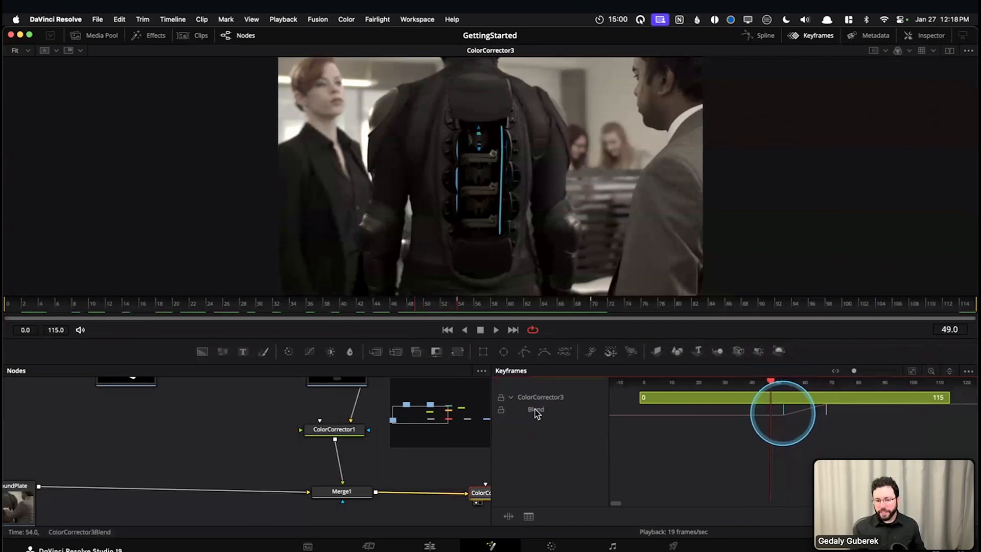
pyautogui.click(511, 399)
pyautogui.click(512, 398)
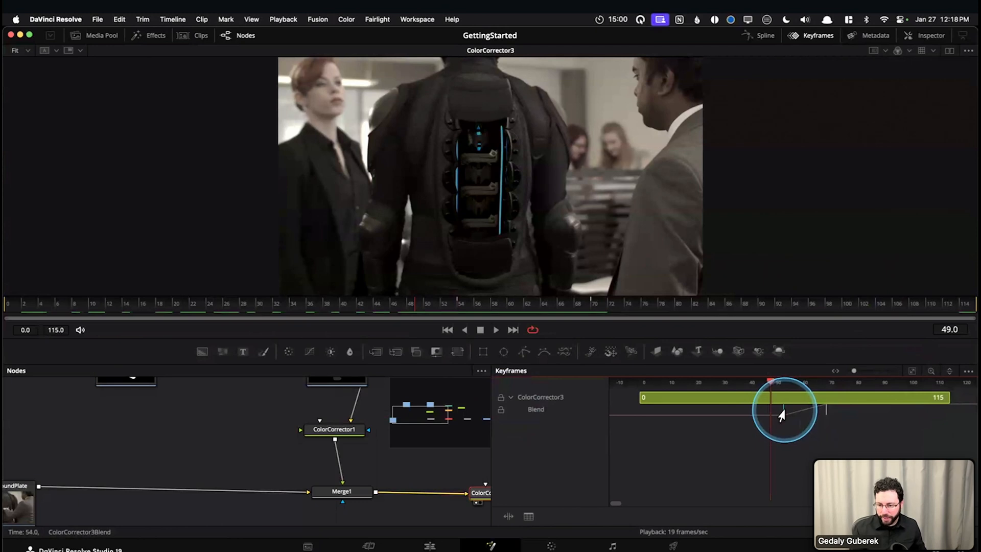
pyautogui.moveTo(774, 412); pyautogui.dragTo(774, 412)
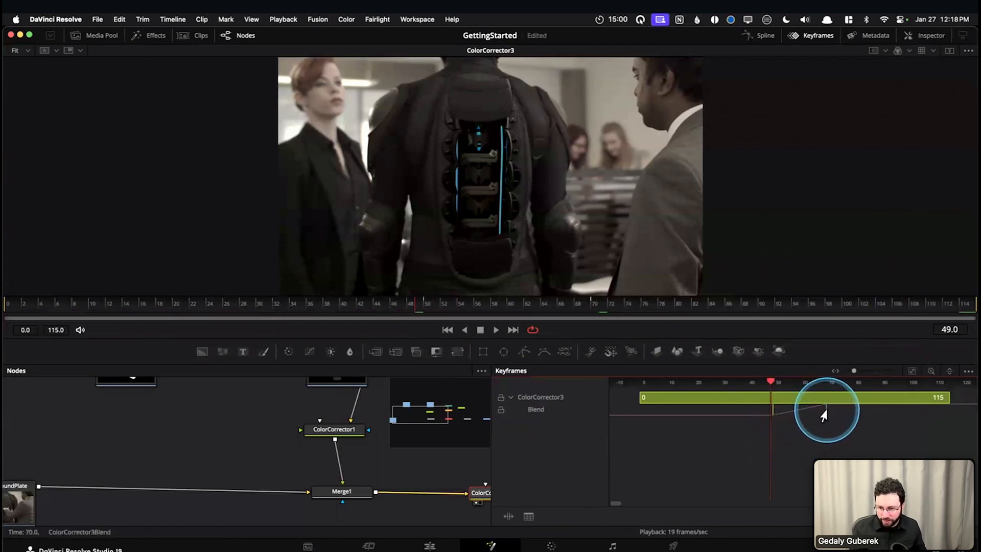
pyautogui.moveTo(823, 411); pyautogui.dragTo(840, 412)
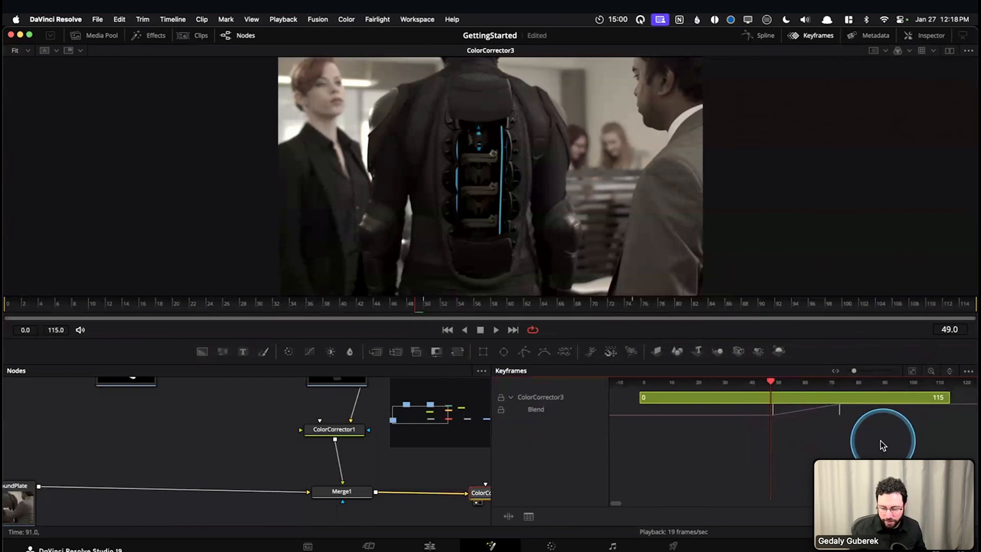
# Select both Blend keyframes and shift them together to start at frame 58 and end at about frame 83
pyautogui.moveTo(878, 442); pyautogui.dragTo(750, 396)
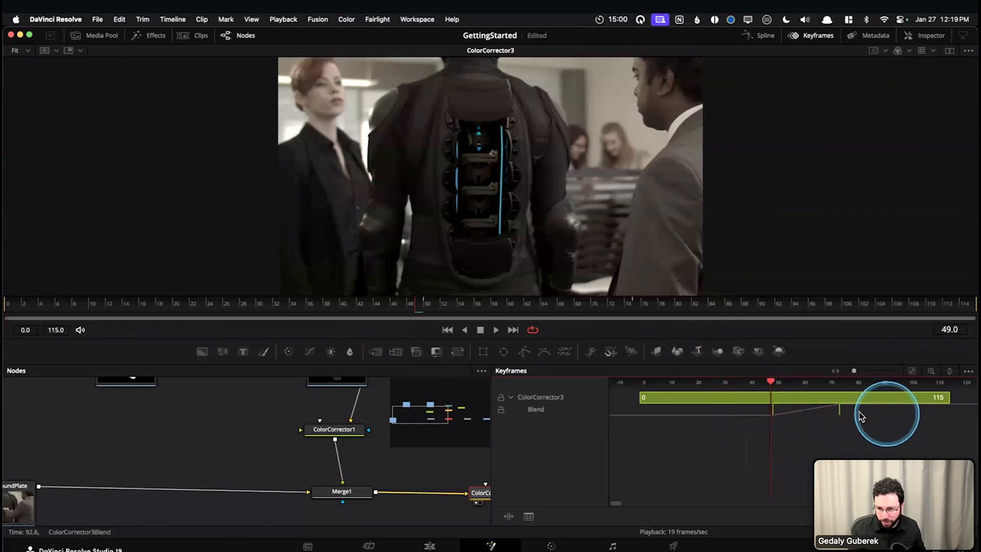
pyautogui.moveTo(840, 412); pyautogui.dragTo(861, 418)
pyautogui.click(846, 437)
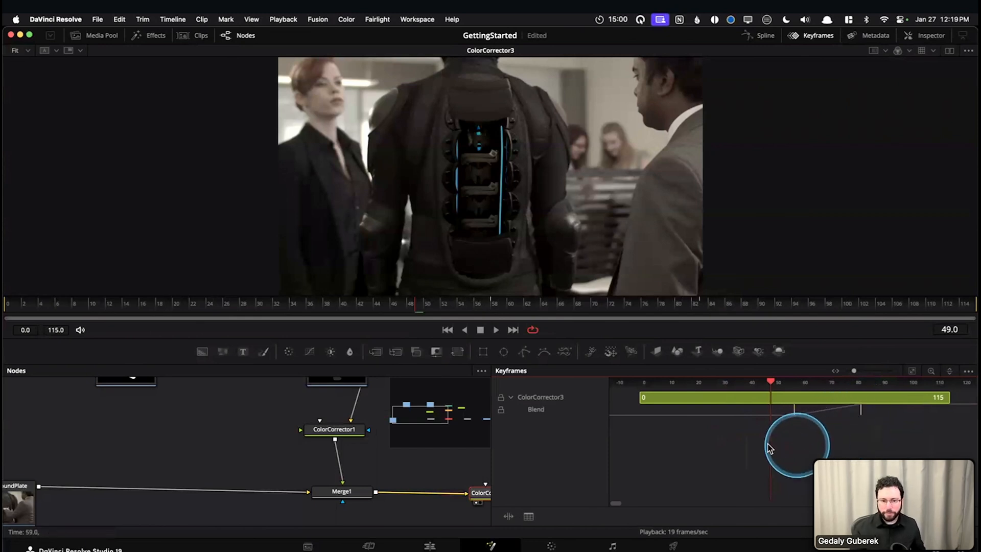
# Close the keyframe editor, move the playhead to frame 58, and show ColorCorrector3's Blend settings again
pyautogui.click(815, 36)
pyautogui.moveTo(460, 306); pyautogui.dragTo(493, 308)
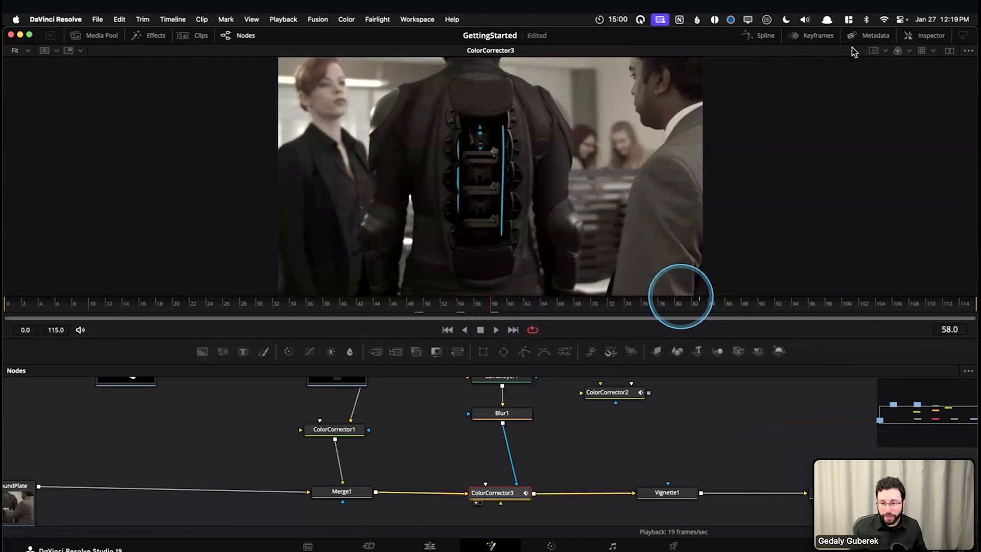
pyautogui.click(930, 35)
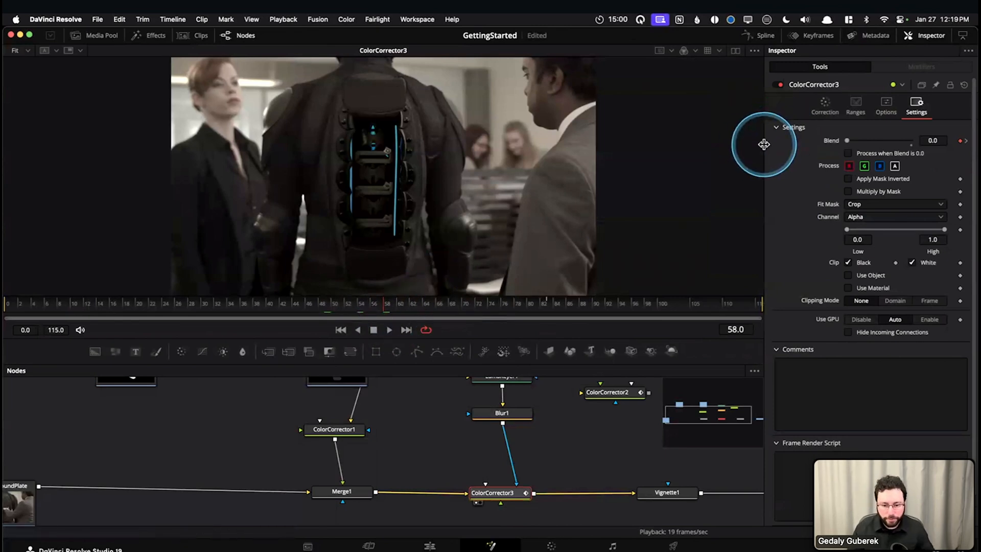
# Hide the Inspector, go to frame 68, and review the node branches from DriveDock to Merge1 and ColorCorrector3
pyautogui.click(926, 35)
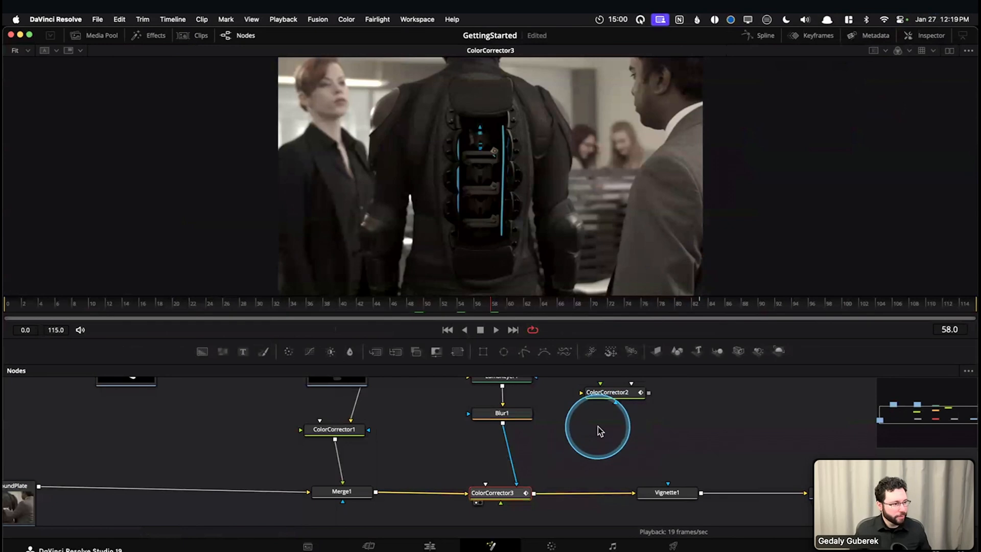
pyautogui.click(577, 306)
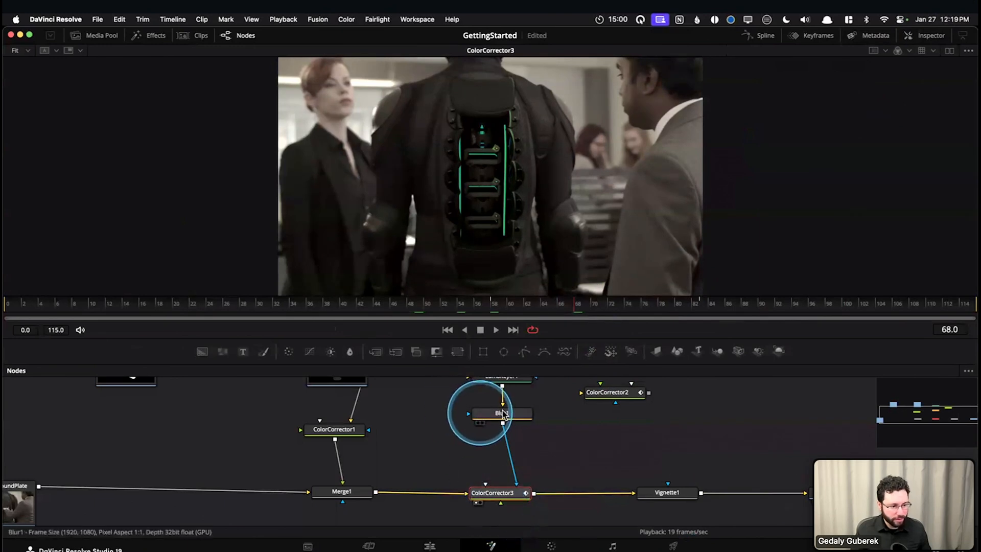
pyautogui.moveTo(574, 443); pyautogui.dragTo(624, 461)
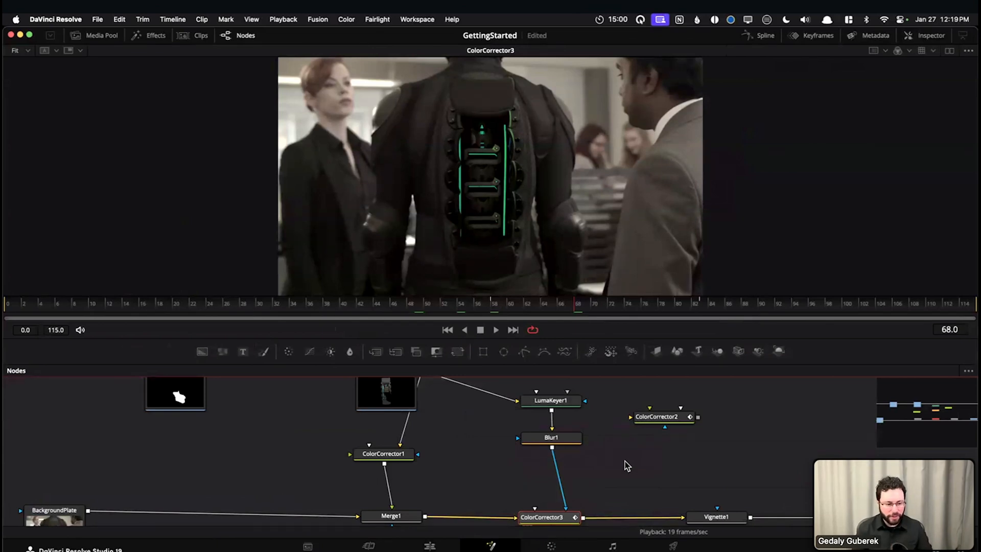
pyautogui.moveTo(228, 453); pyautogui.dragTo(284, 482)
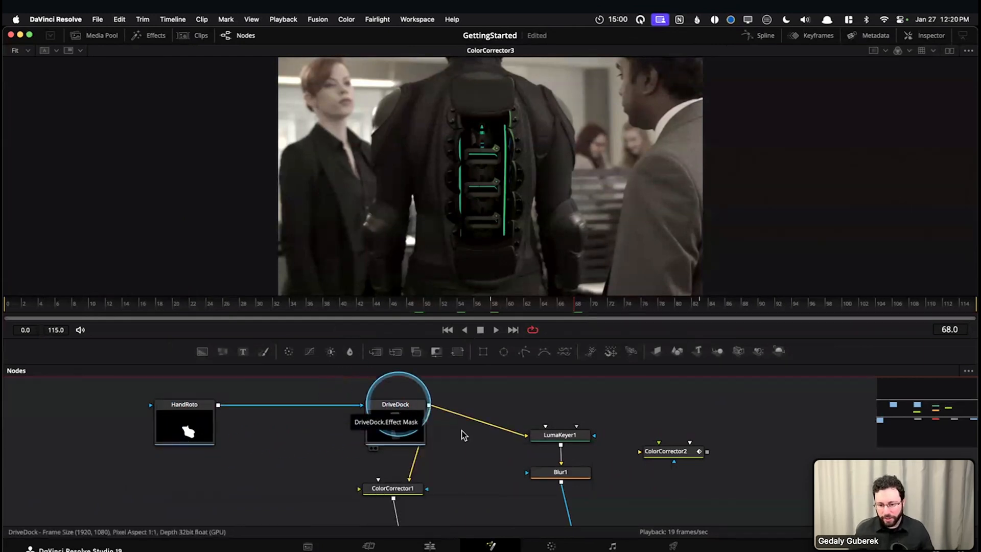
pyautogui.moveTo(506, 473); pyautogui.dragTo(463, 429)
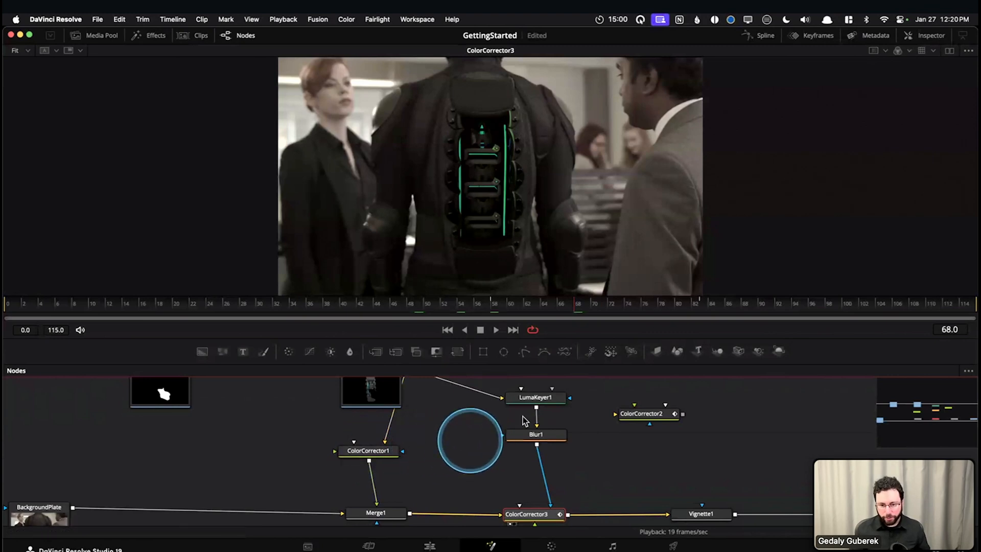
pyautogui.scroll(3, 568, 455)
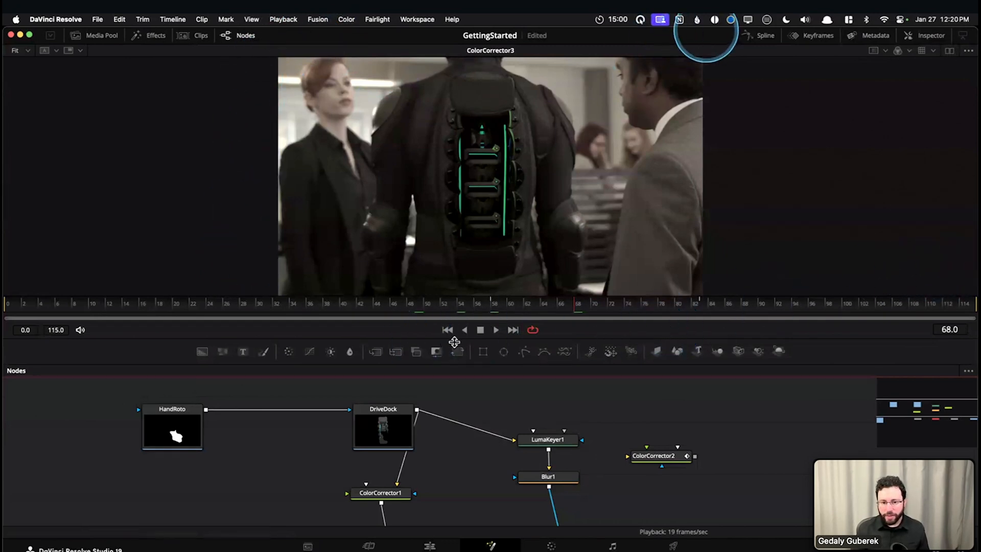
pyautogui.scroll(-2, 276, 449)
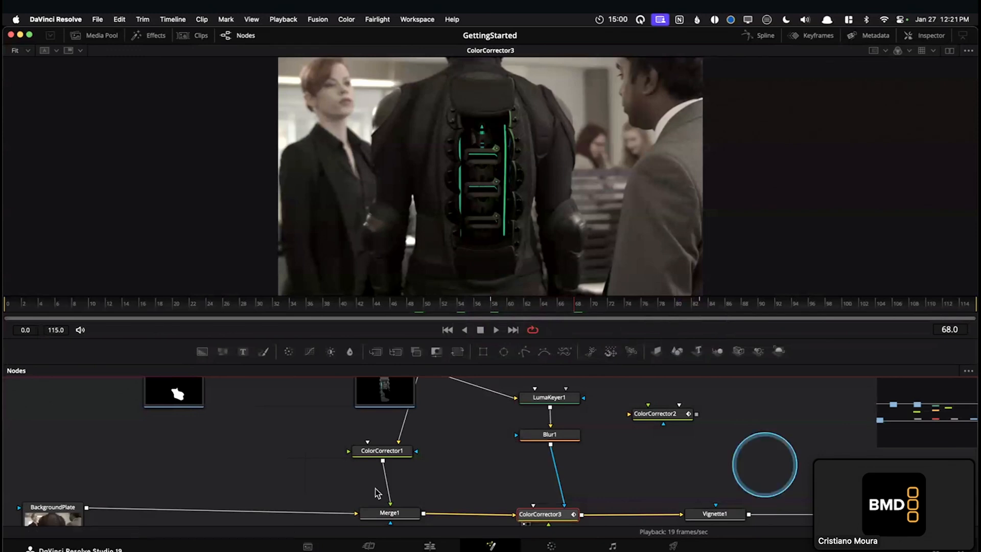
# Restore the Fusion 18 Lessons part 1 project archive into the BMD / Fusion folder and open the restored project
pyautogui.click(311, 440)
pyautogui.hotkey('shift', '1')
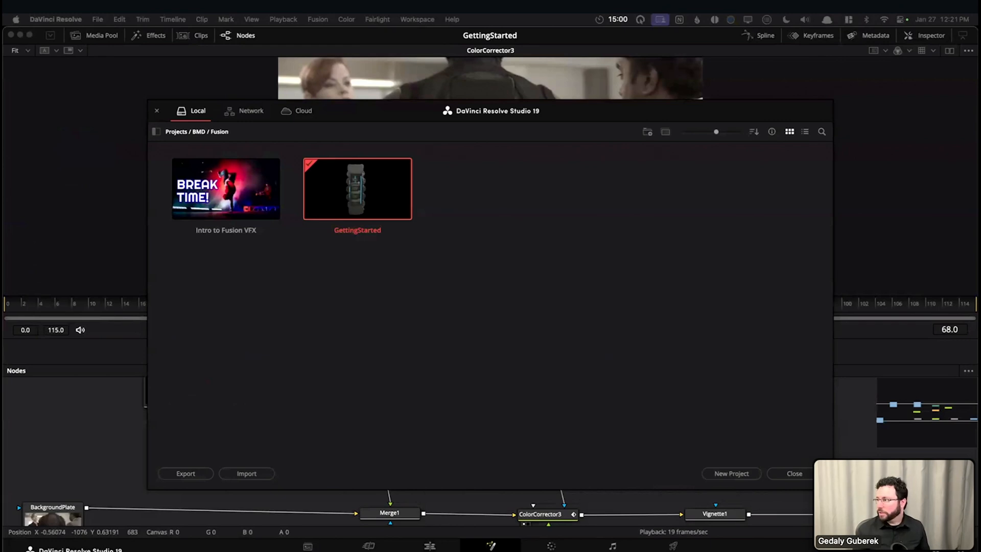
pyautogui.rightClick(633, 284)
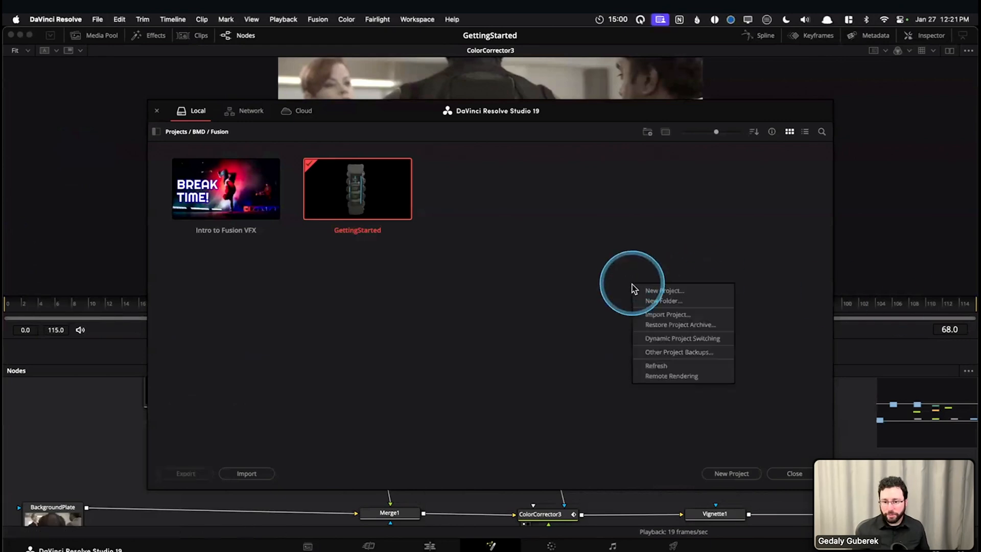
pyautogui.click(671, 326)
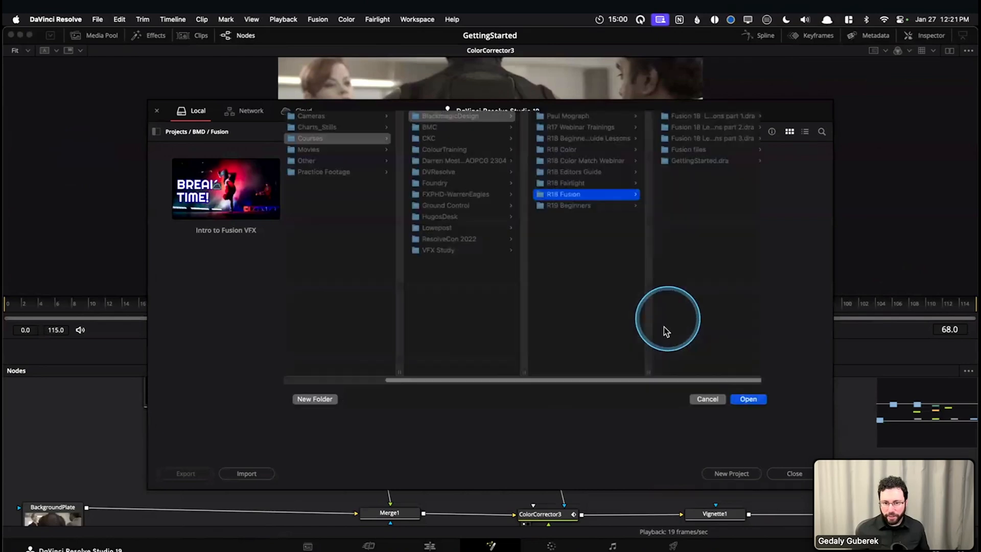
pyautogui.doubleClick(722, 117)
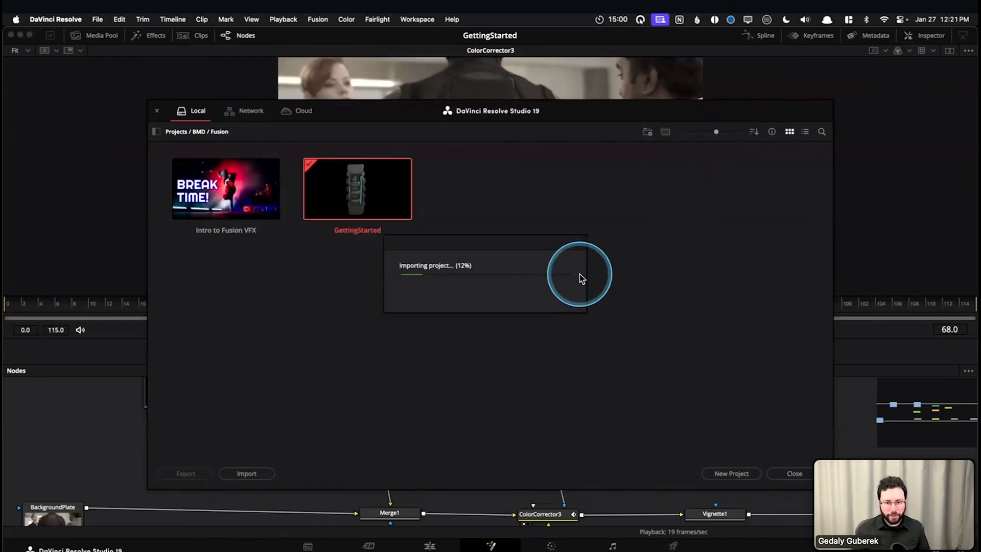
pyautogui.doubleClick(274, 206)
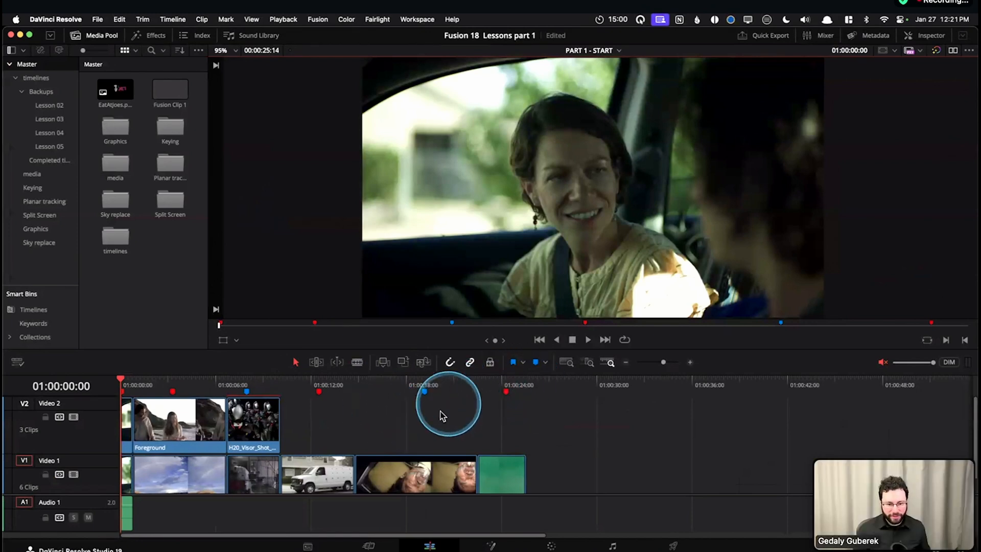
pyautogui.scroll(-2, 430, 424)
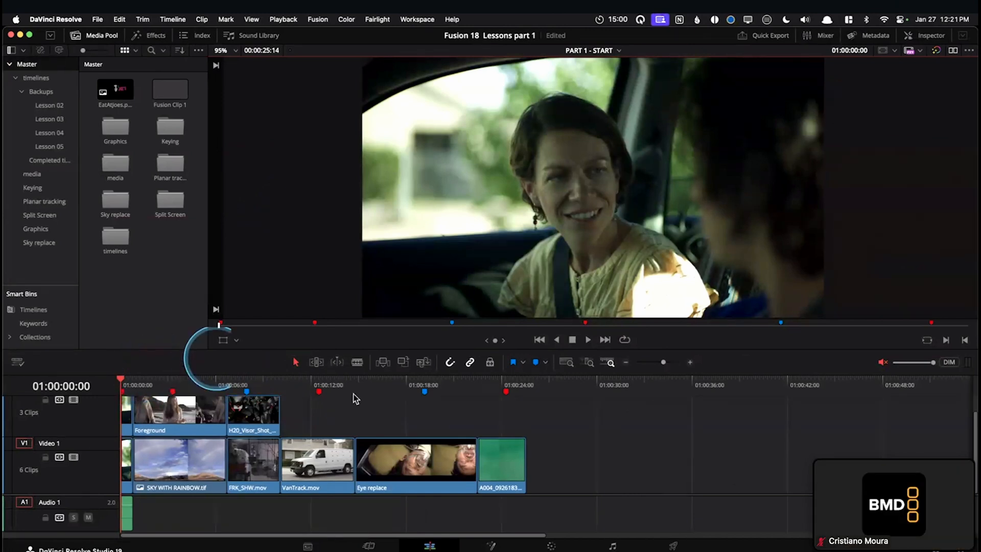
# Open the Intro to Fusion VFX project and show its Slides timeline to review the three-day agenda
pyautogui.hotkey('shift', '1')
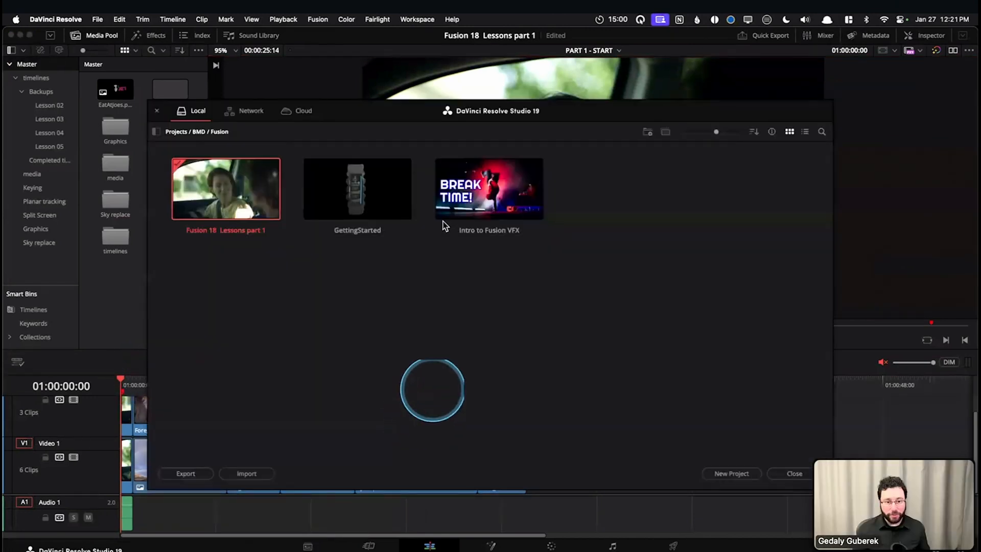
pyautogui.doubleClick(454, 197)
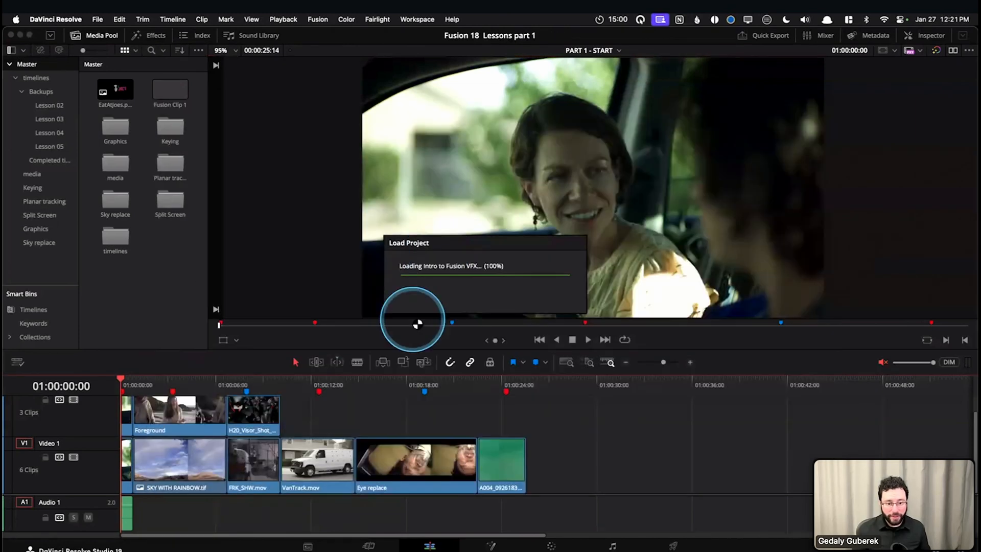
pyautogui.click(590, 57)
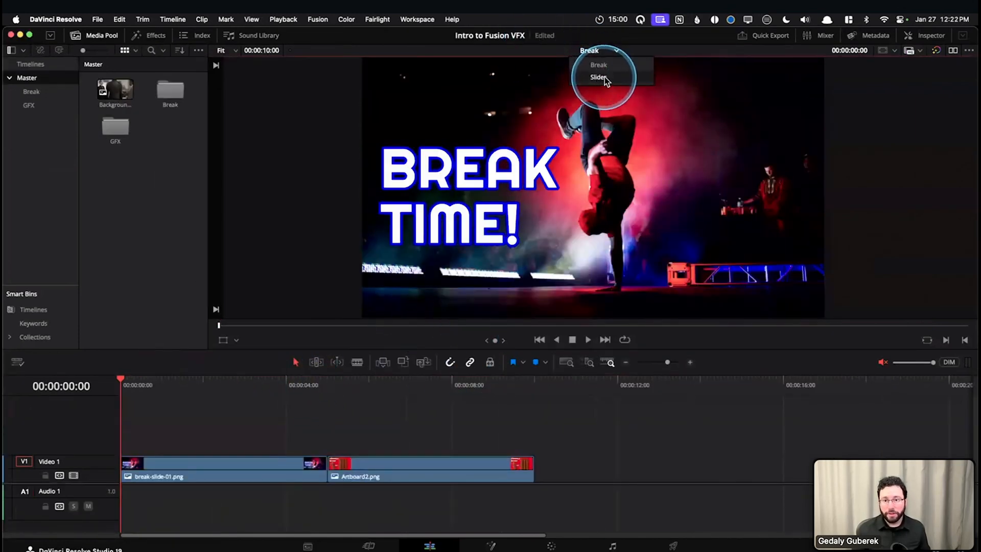
pyautogui.click(602, 76)
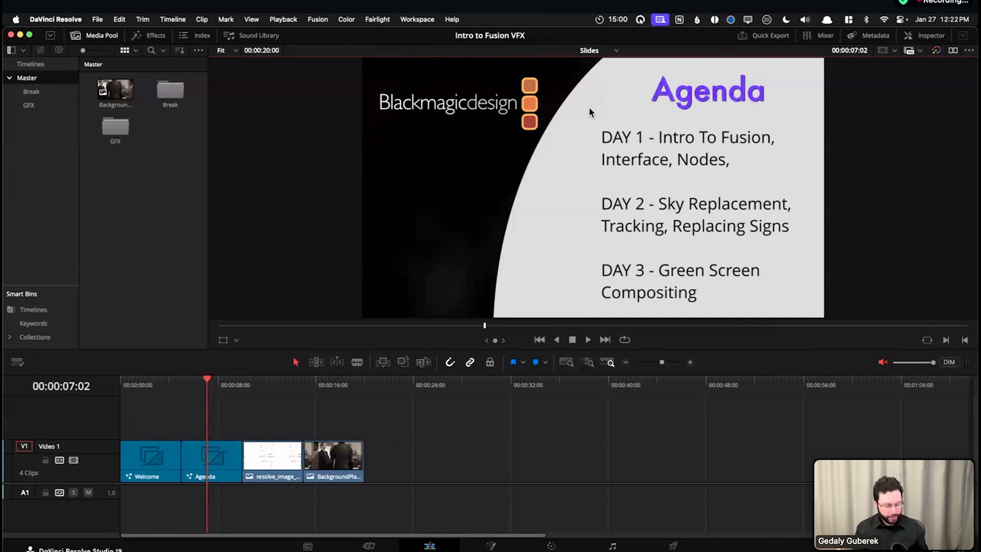
# Reopen the Fusion 18 Lessons part 1 project and place the playhead on the Foreground beach clip at 01:00:02:08
pyautogui.hotkey('shift', '1')
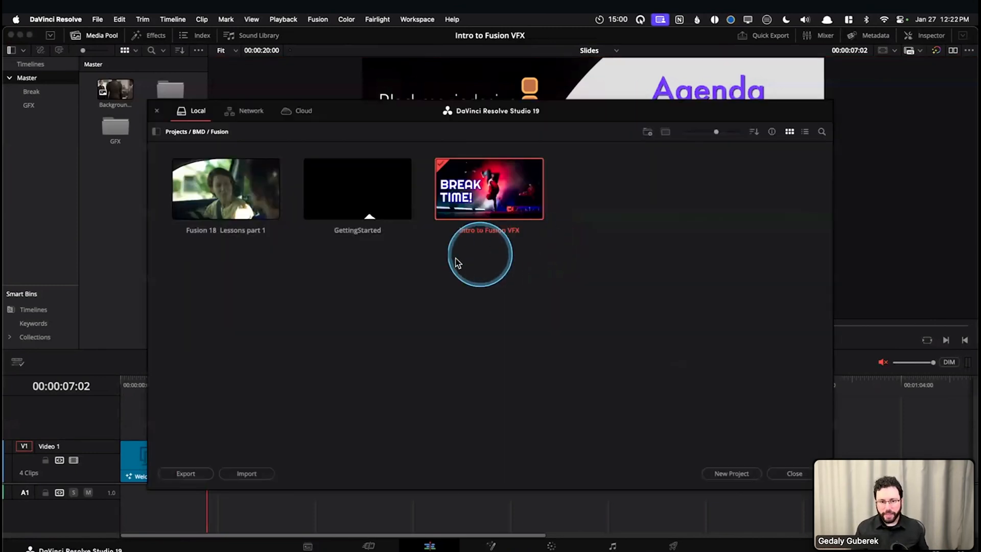
pyautogui.doubleClick(236, 225)
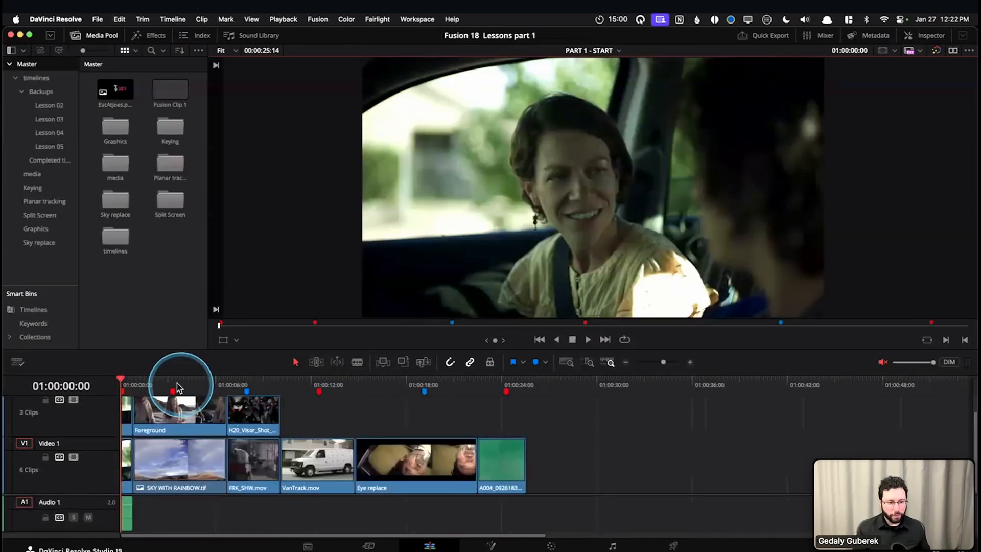
pyautogui.click(170, 384)
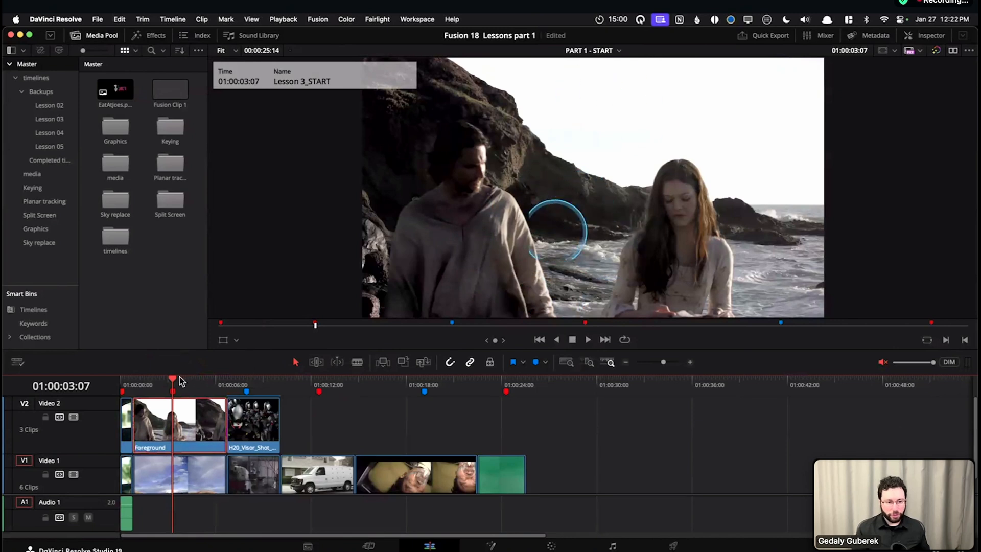
pyautogui.moveTo(143, 387)
pyautogui.mouseDown()
pyautogui.moveTo(203, 385)
pyautogui.moveTo(158, 386)
pyautogui.mouseUp()
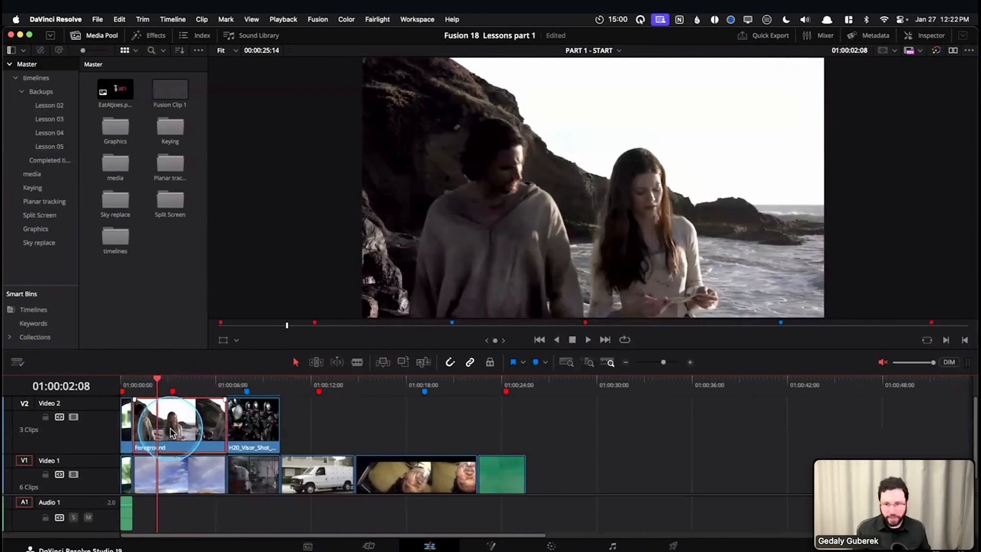
# Disable and re-enable the Foreground clip to compare it with the rainbow sky beneath, and play through the beach shot
pyautogui.press('d')
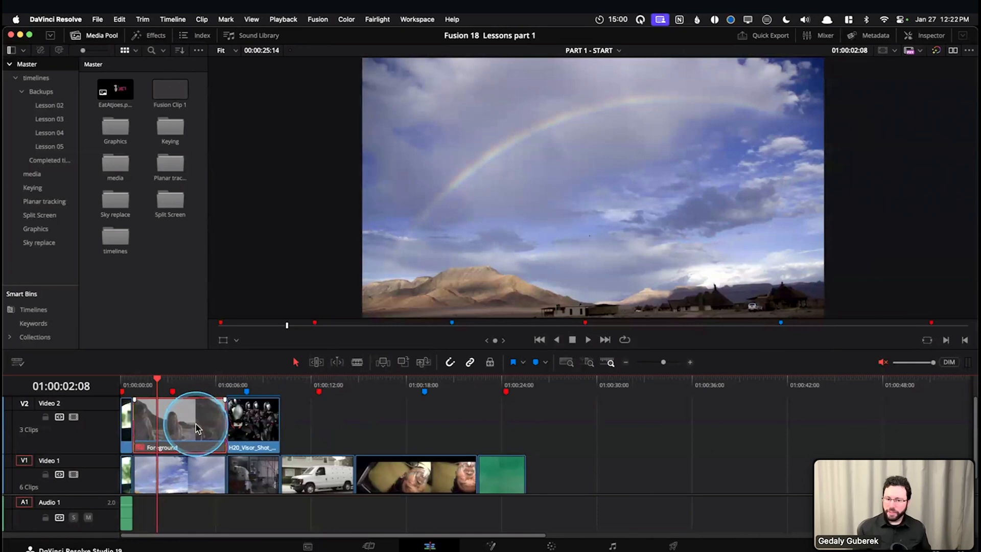
pyautogui.press('d')
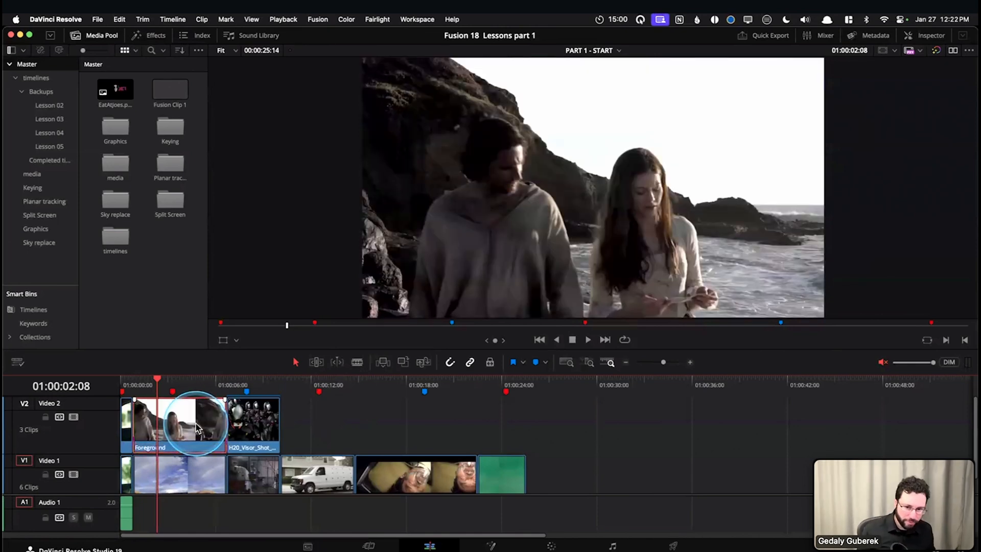
pyautogui.moveTo(131, 392)
pyautogui.mouseDown()
pyautogui.moveTo(140, 384)
pyautogui.moveTo(208, 394)
pyautogui.mouseUp()
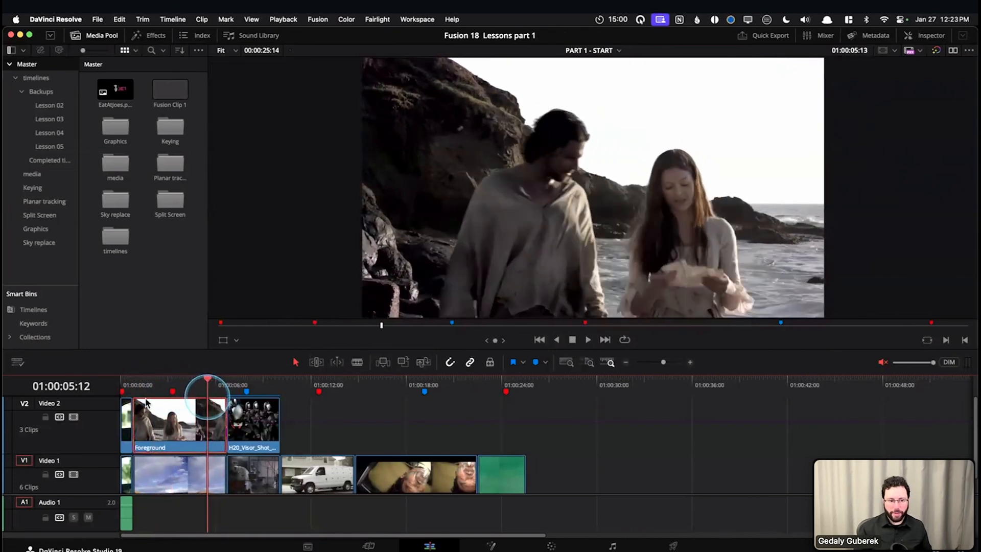
pyautogui.click(136, 384)
pyautogui.press('space')
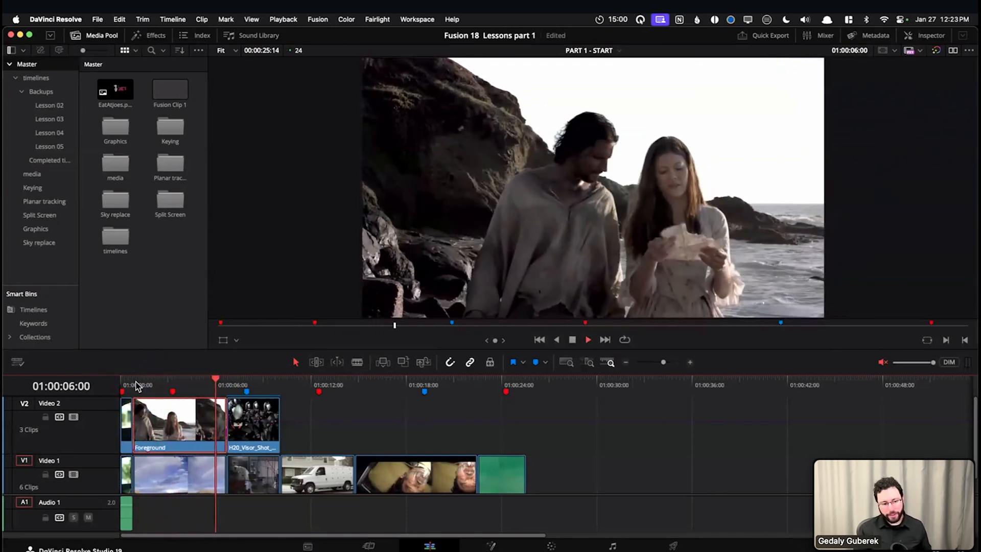
pyautogui.press('space')
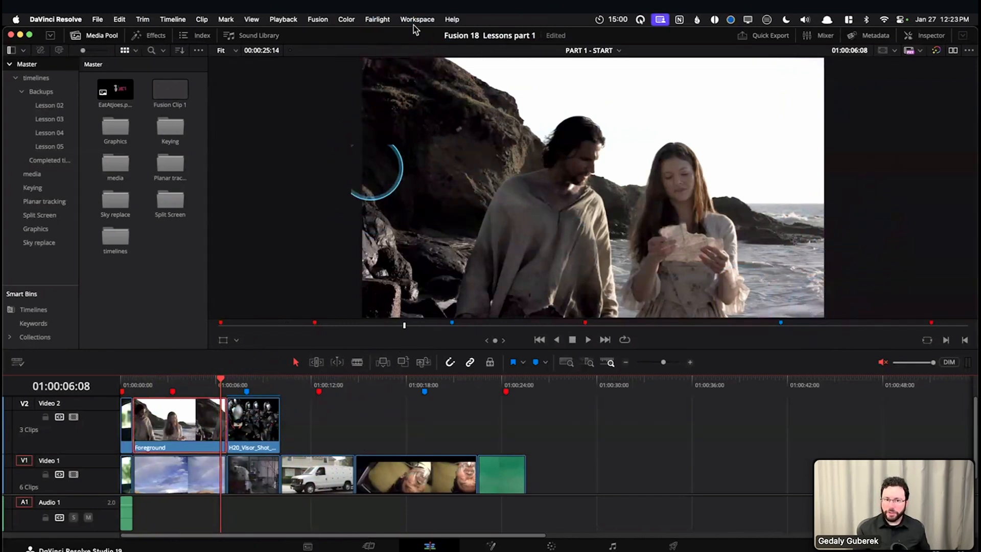
# Play and scrub through the VanTrack.mov clip to examine how the van and its tracking marks move, ending at 01:00:11:12
pyautogui.scroll(-1, 166, 443)
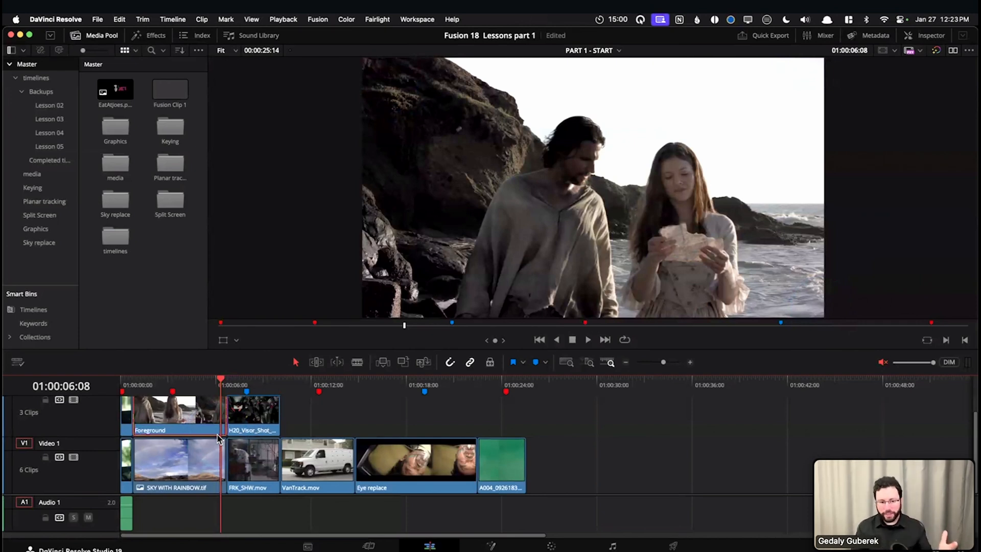
pyautogui.click(285, 386)
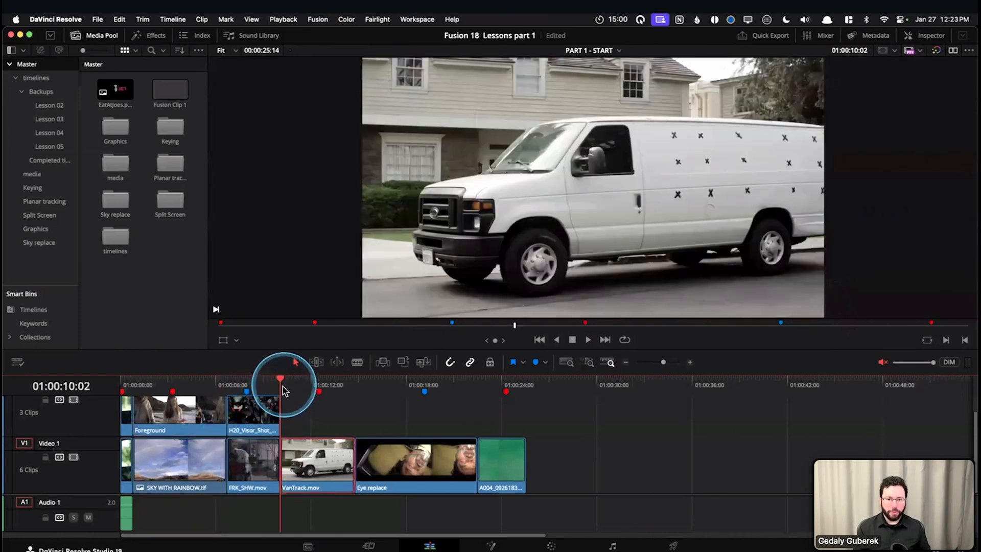
pyautogui.press('space')
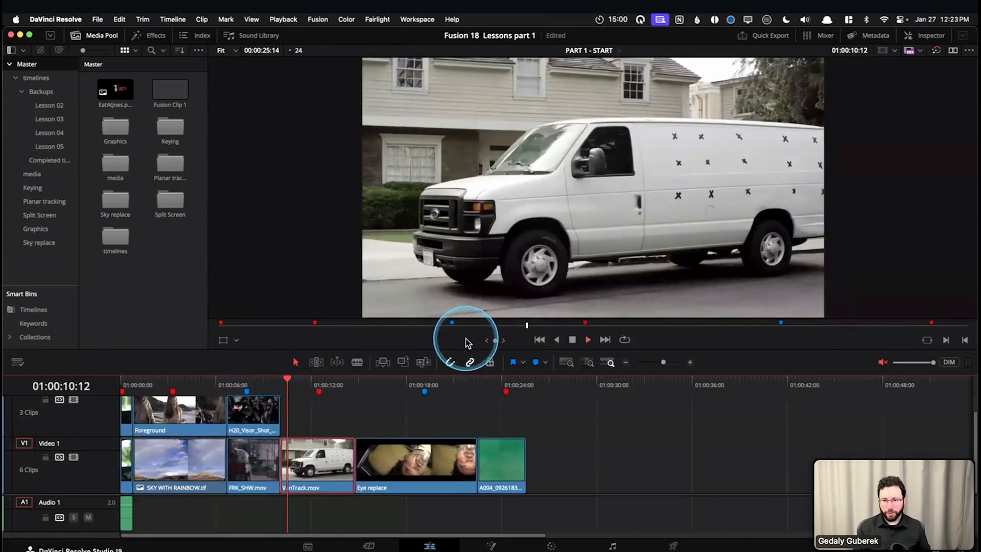
pyautogui.press('space')
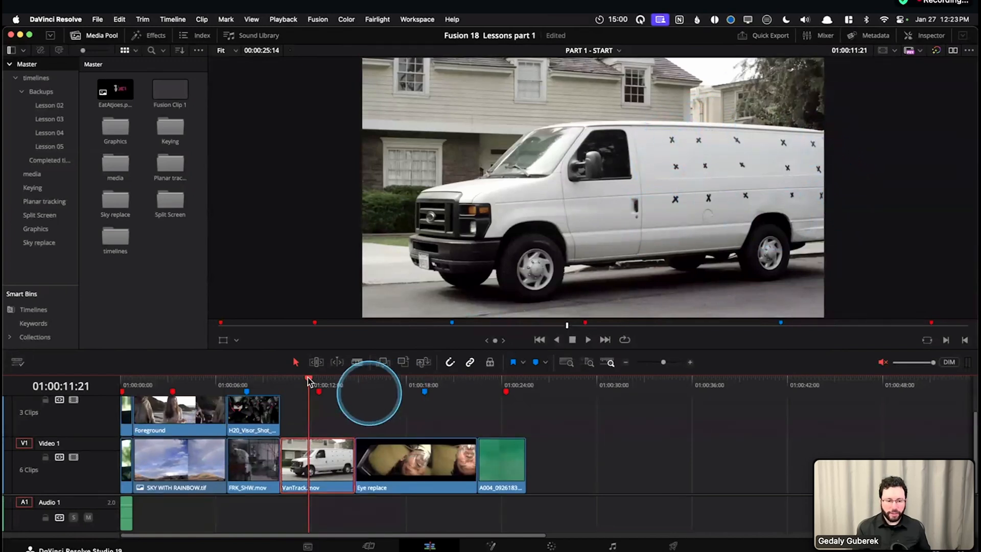
pyautogui.moveTo(307, 377); pyautogui.dragTo(334, 383)
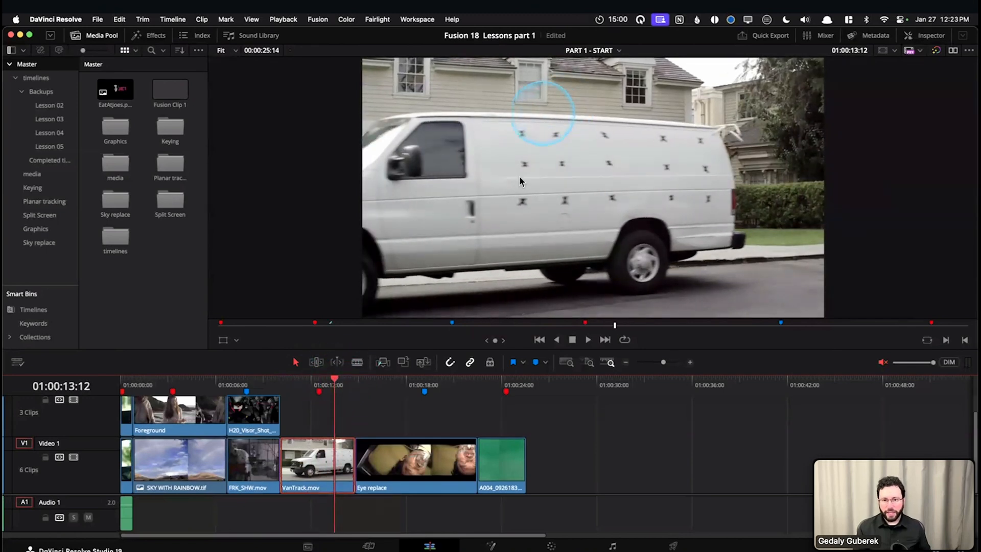
pyautogui.click(294, 382)
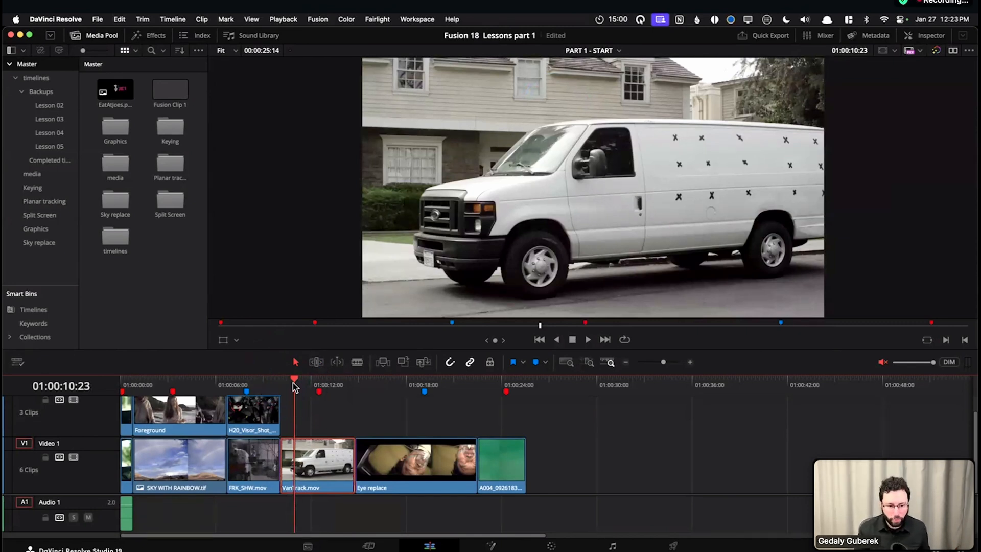
pyautogui.moveTo(293, 383); pyautogui.dragTo(290, 388)
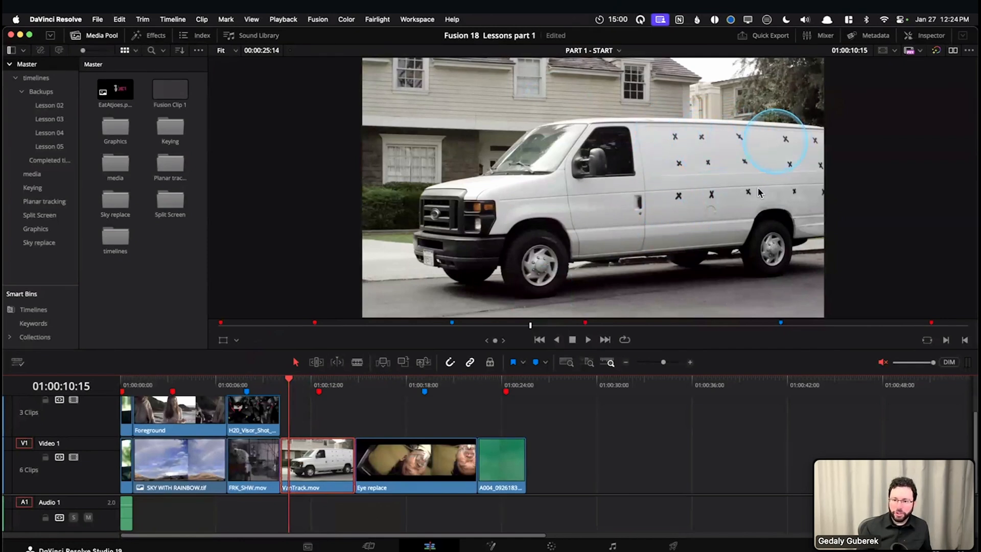
pyautogui.moveTo(295, 381); pyautogui.dragTo(306, 381)
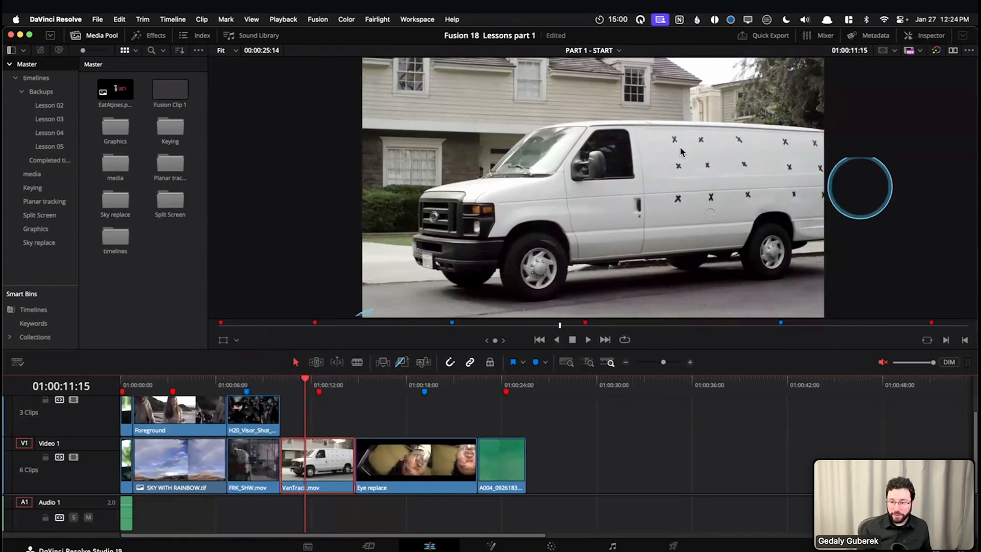
pyautogui.moveTo(309, 382); pyautogui.dragTo(340, 381)
pyautogui.click(304, 382)
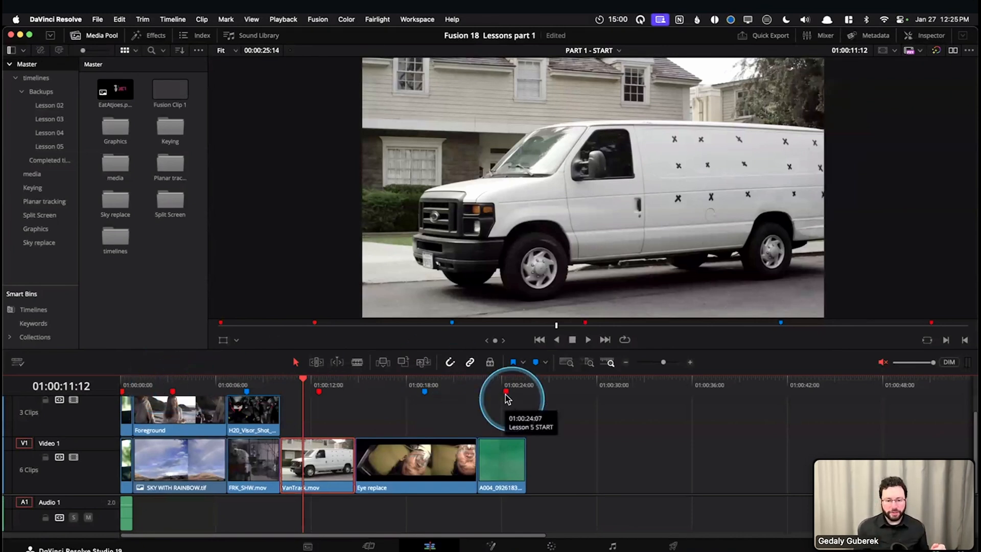
# Scrub the green-screen guitarist clip to the Lesson 5 START marker, trace the performer's outline, and return the playhead to 01:00:22:12
pyautogui.click(479, 383)
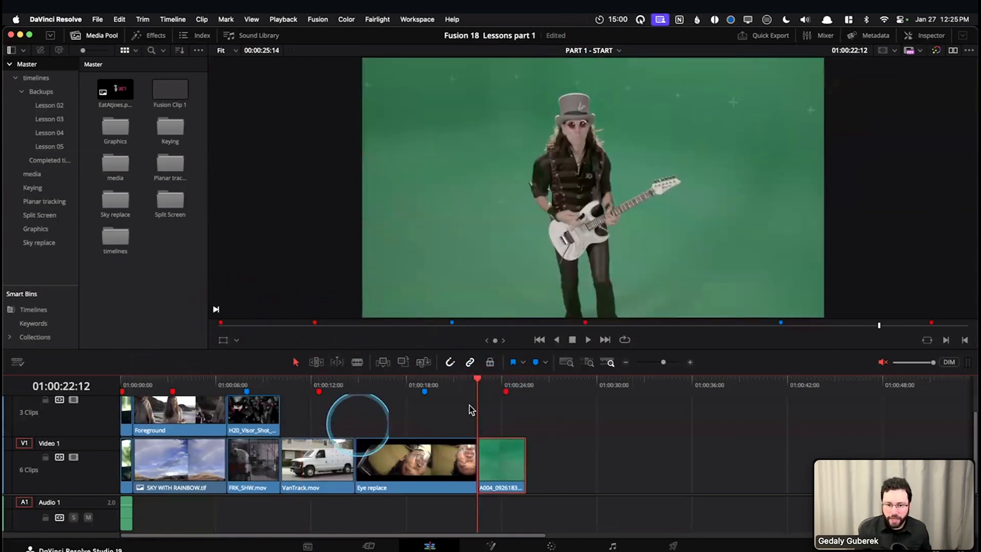
pyautogui.moveTo(483, 382); pyautogui.dragTo(506, 382)
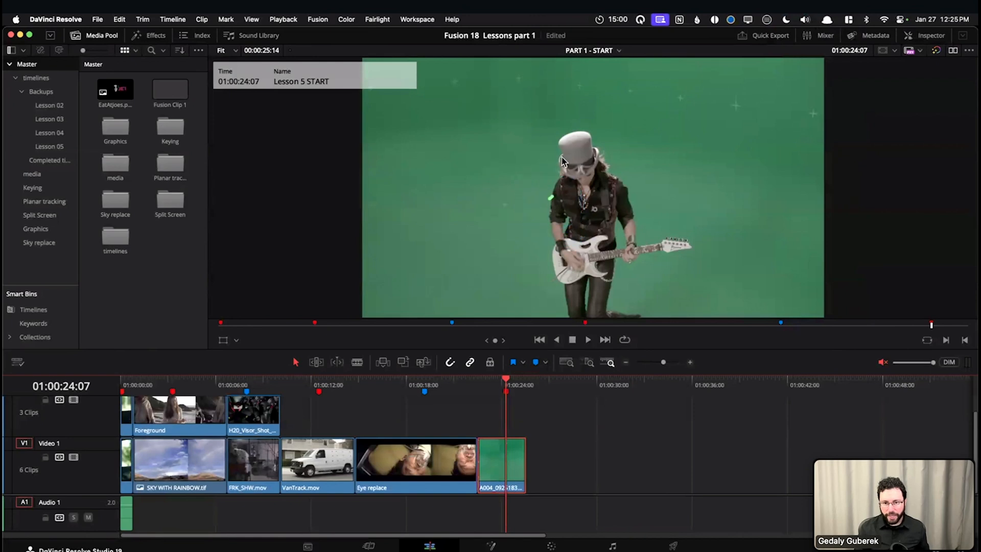
pyautogui.moveTo(636, 246); pyautogui.dragTo(630, 257)
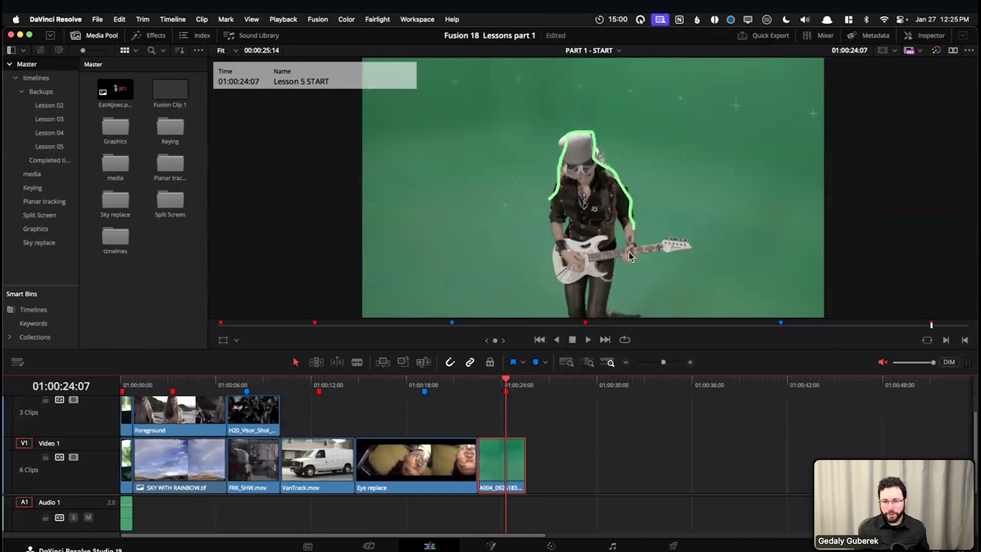
pyautogui.moveTo(620, 216); pyautogui.dragTo(611, 264)
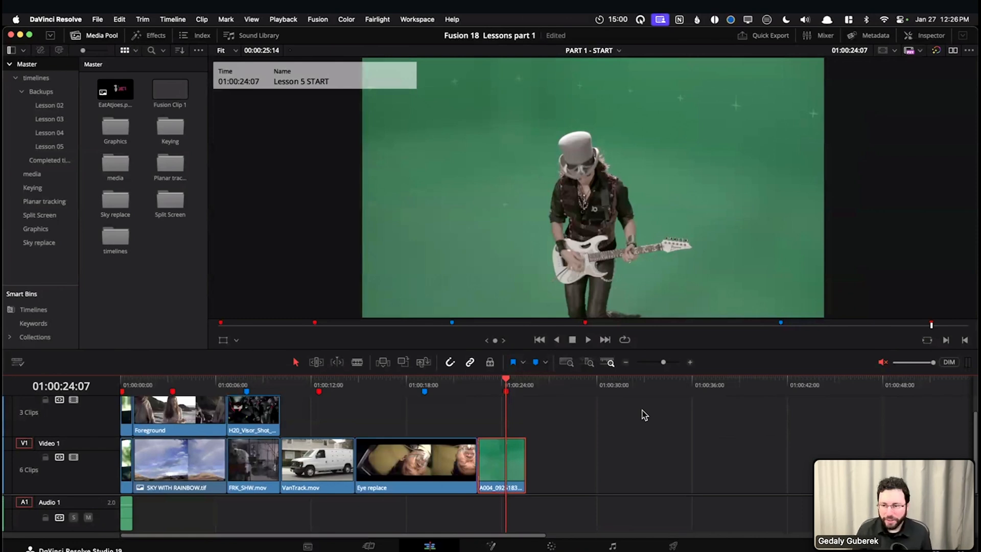
pyautogui.click(478, 385)
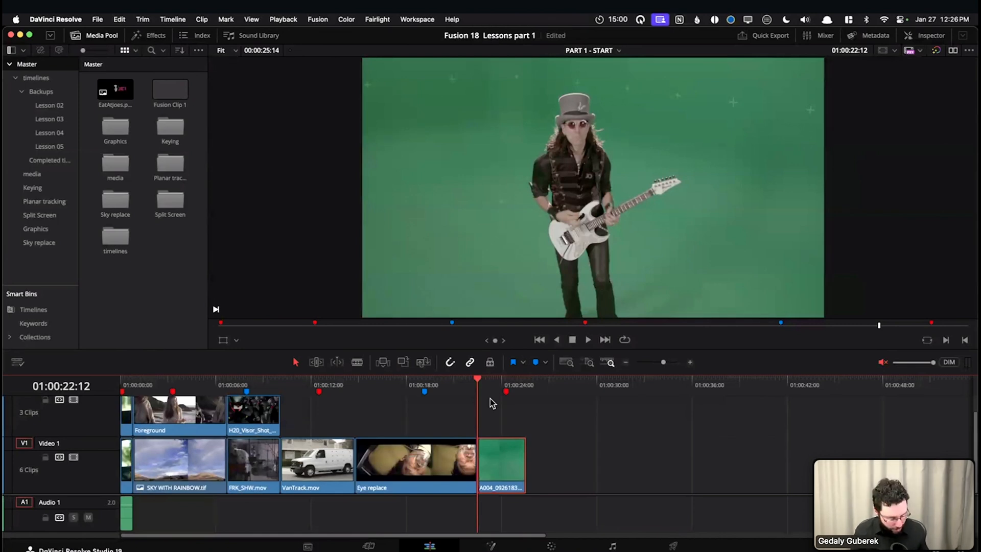
pyautogui.click(484, 218)
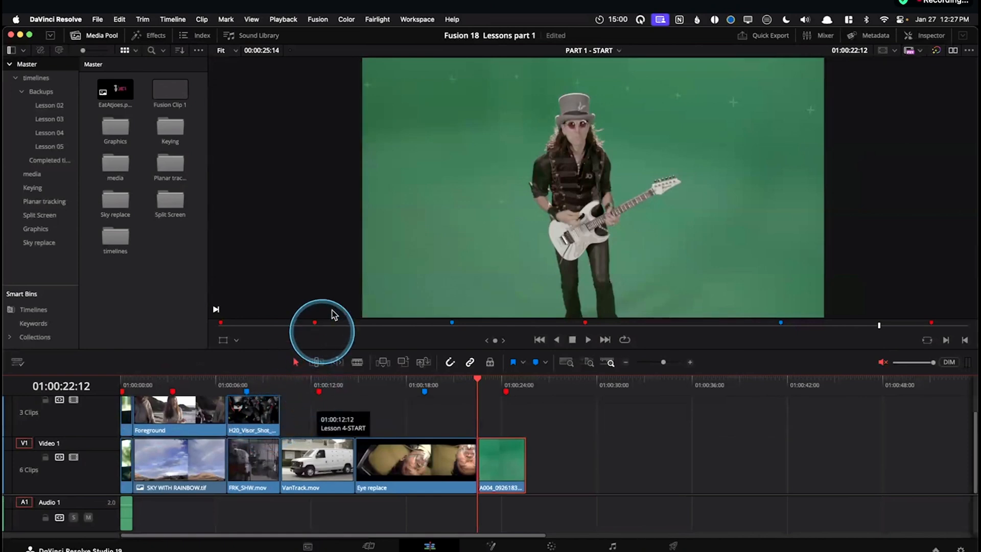
# Open the Intro to Fusion VFX project, place the playhead on the Welcome slide at 00:00:01:02, and show its Inspector settings
pyautogui.hotkey('shift', '1')
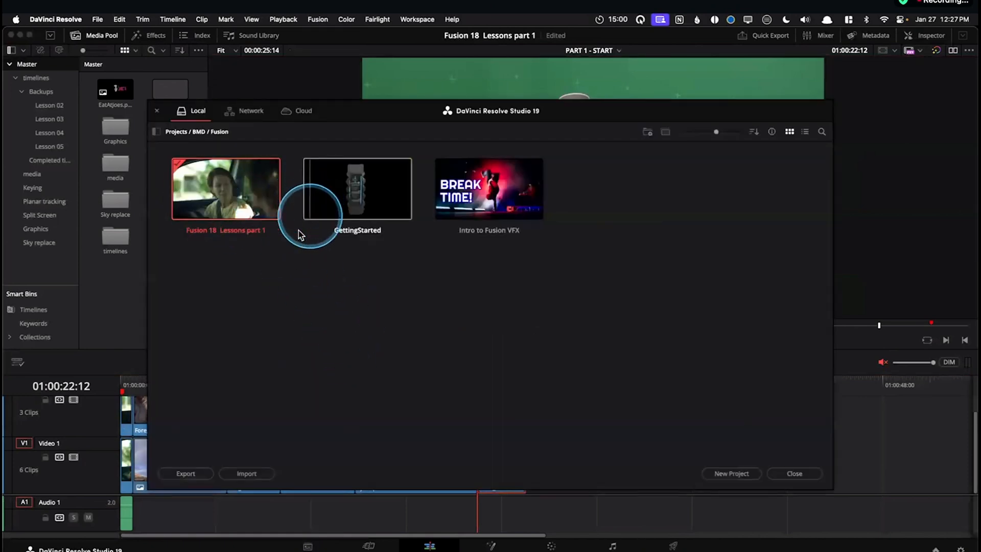
pyautogui.doubleClick(459, 201)
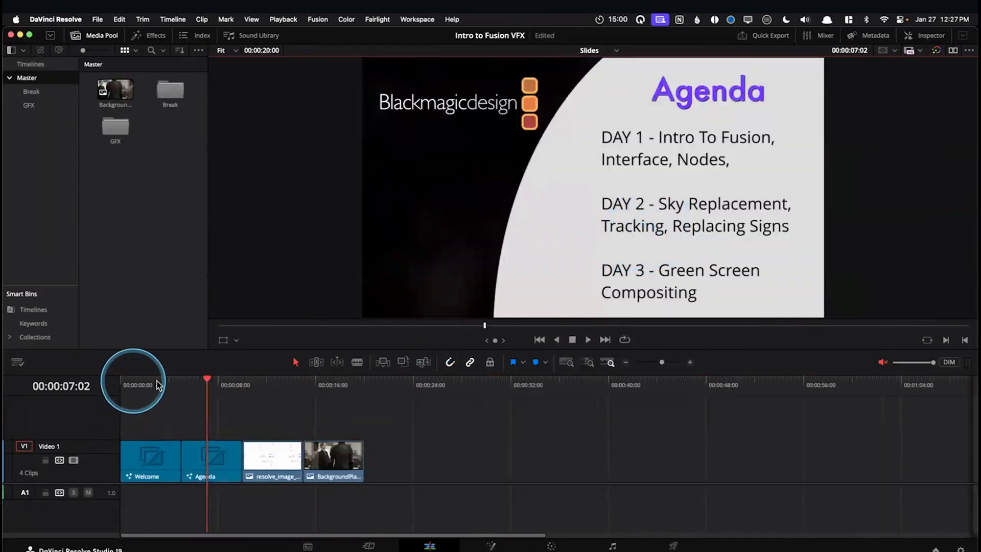
pyautogui.click(134, 384)
pyautogui.click(925, 36)
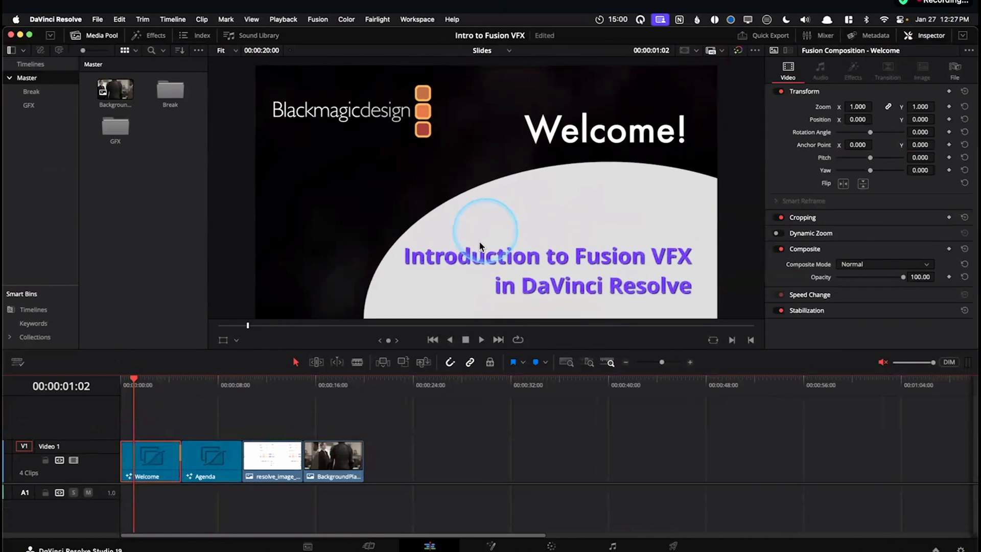
# Enlarge the Welcome slide to 147% and frame its "Introduction to Fusion VFX in DaVinci Resolve" title in the viewer
pyautogui.moveTo(490, 252); pyautogui.dragTo(461, 205)
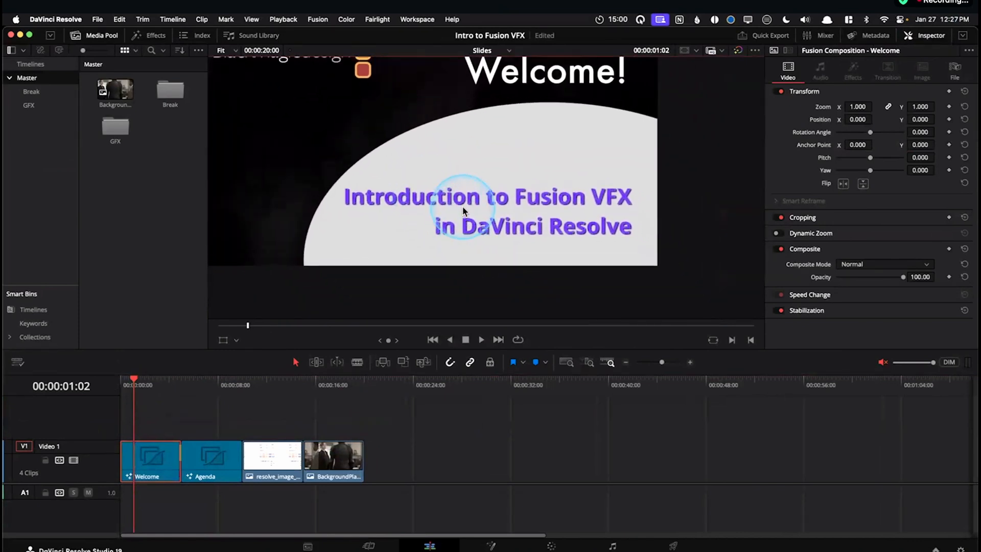
pyautogui.scroll(2, 466, 208)
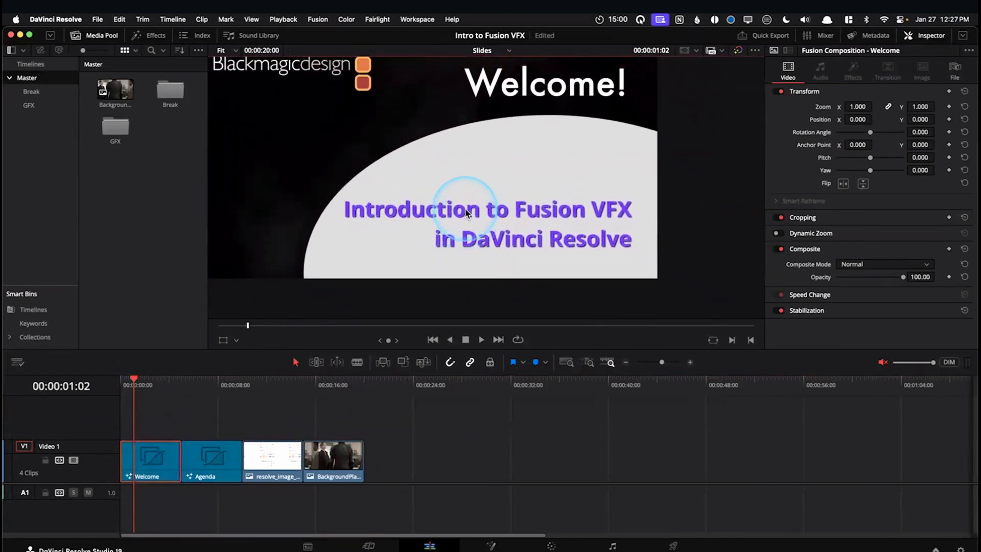
pyautogui.scroll(4, 465, 213)
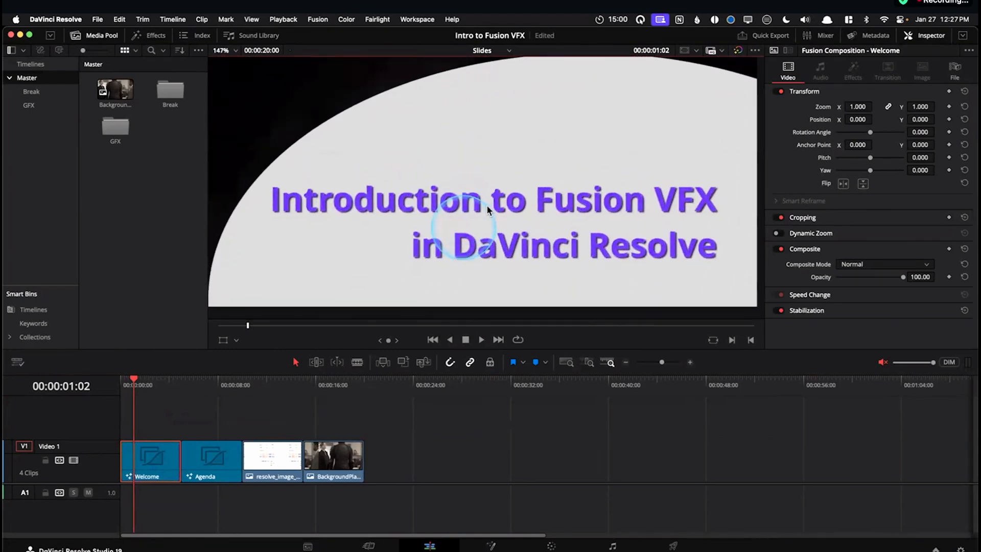
pyautogui.moveTo(488, 207); pyautogui.dragTo(505, 207)
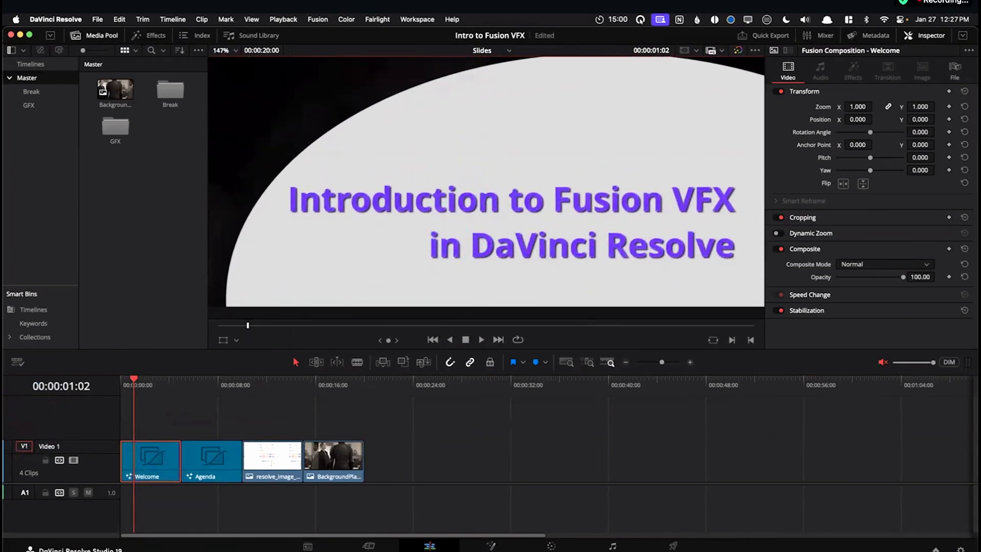